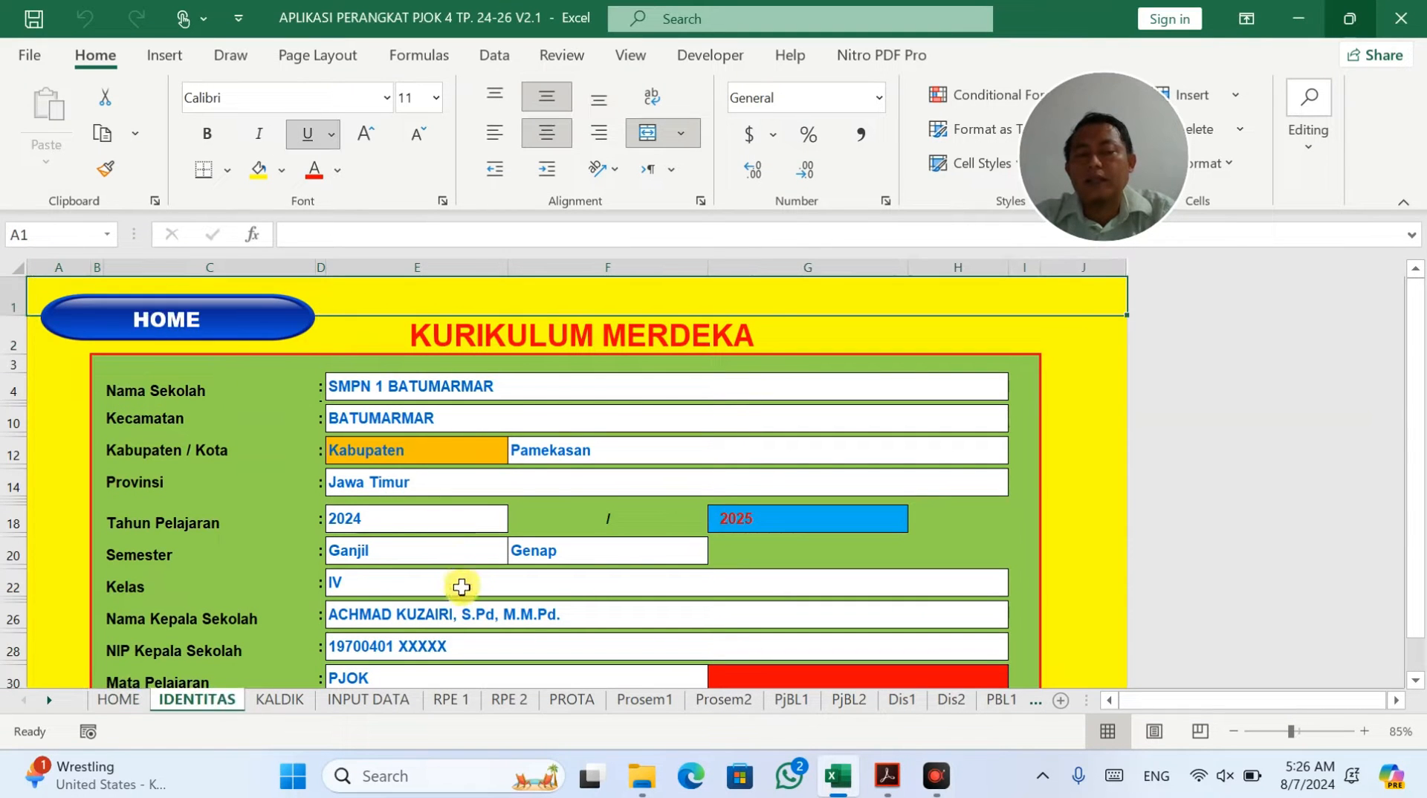
Step: Review the Mata Pelajaran and Kelas fields on the IDENTITAS sheet and return to the HOME sheet
{"action": "left_click", "coordinate": [394, 673]}
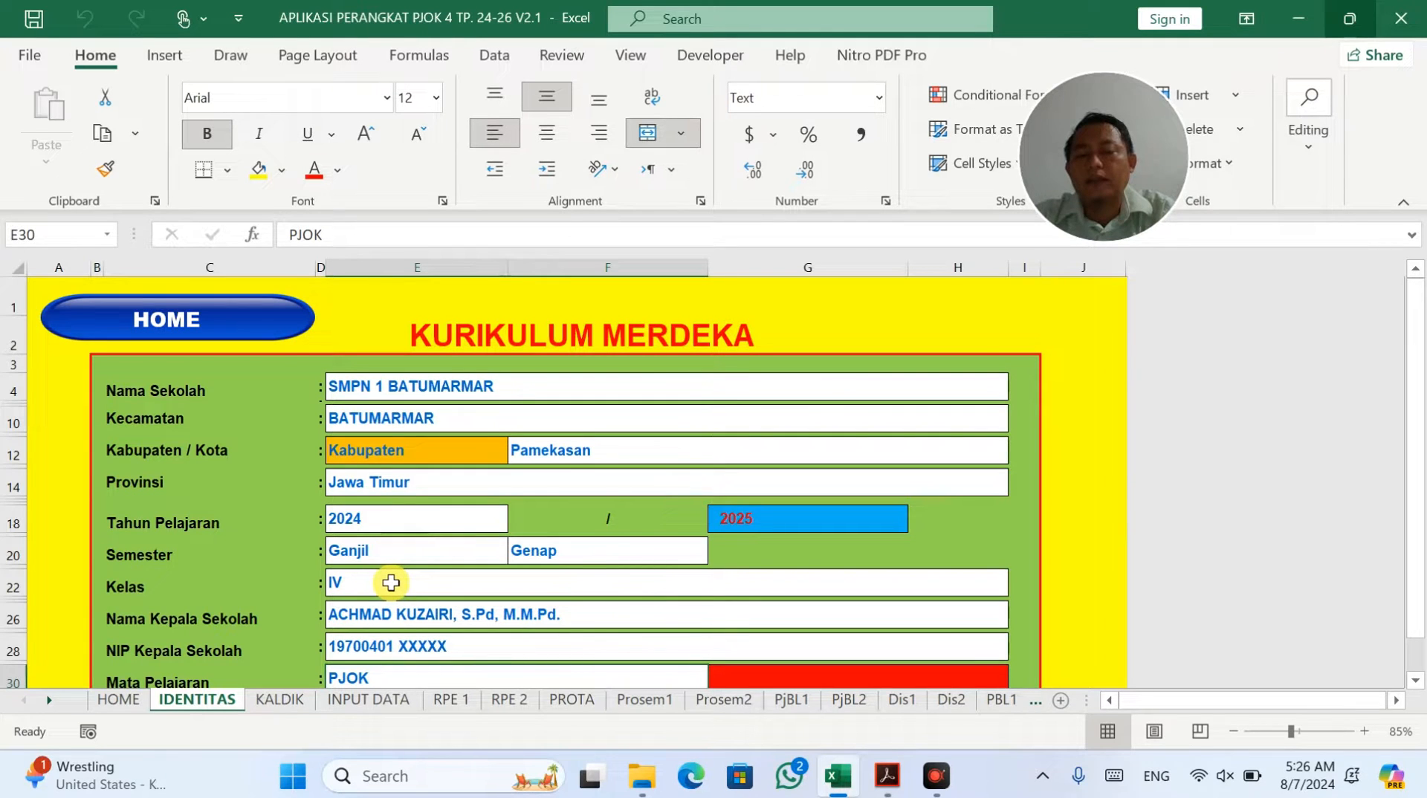
{"action": "left_click", "coordinate": [391, 583]}
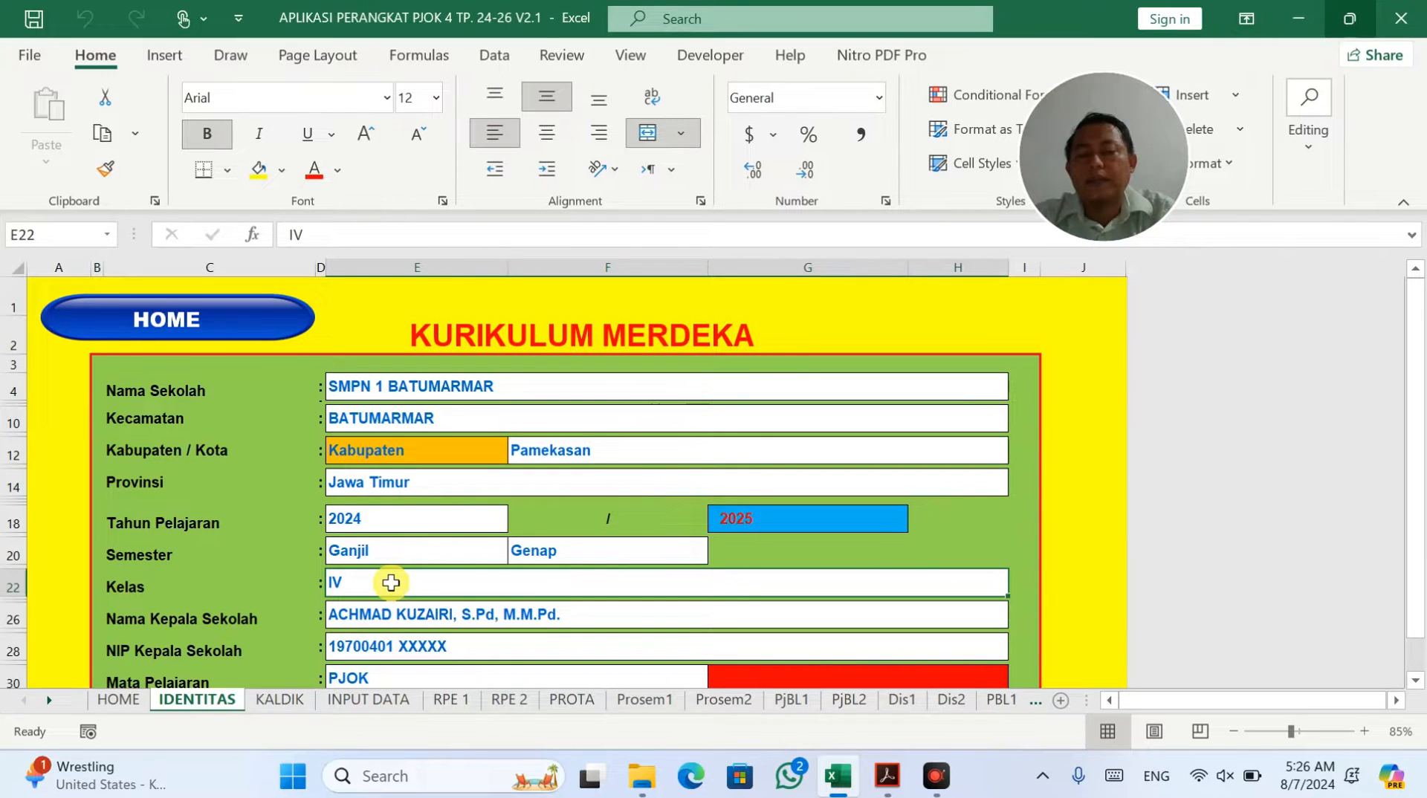
{"action": "left_click", "coordinate": [242, 333]}
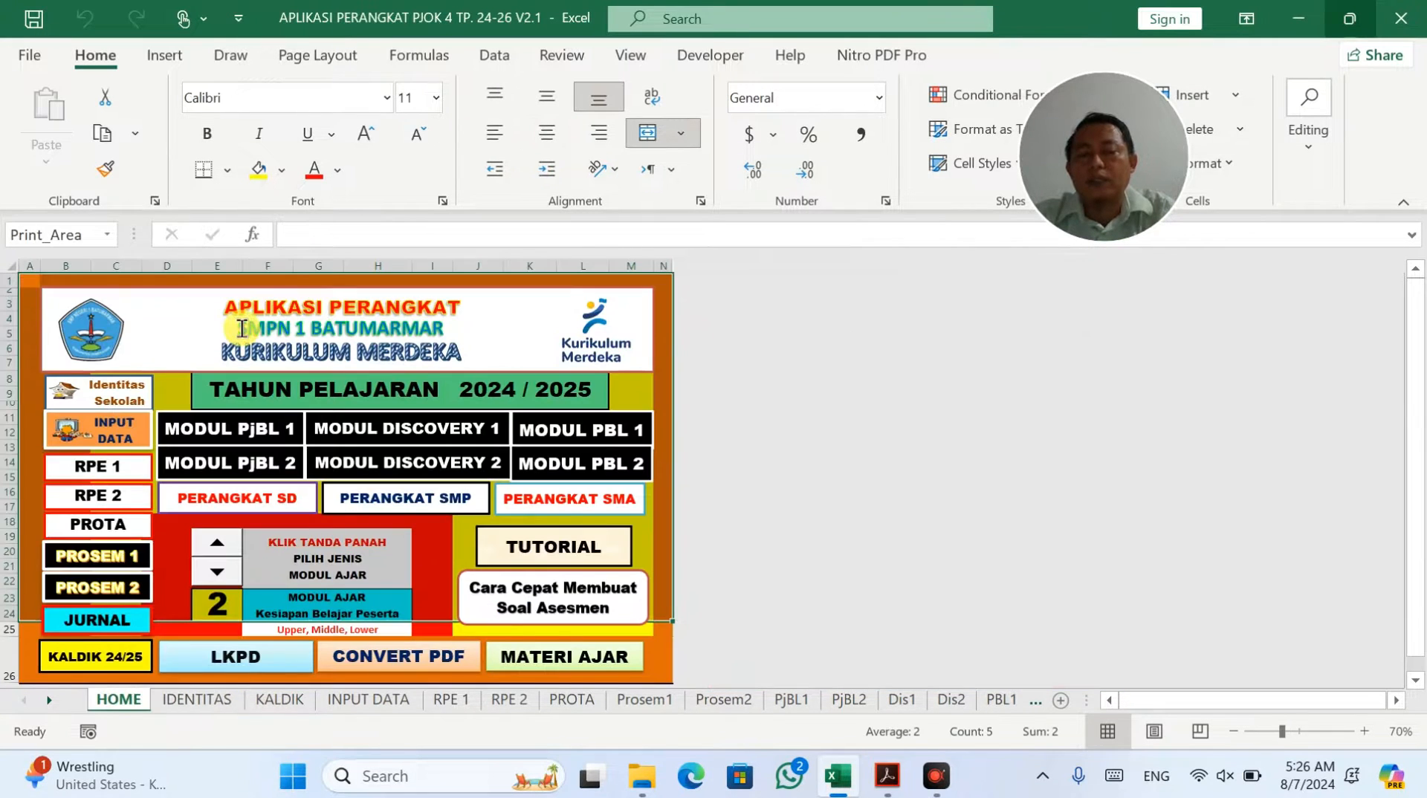
Step: Switch to PJOK-BG-KLS-IV.pdf in Acrobat and read the Panduan Khusus unit list in its Daftar Isi
{"action": "mouse_move", "coordinate": [881, 774]}
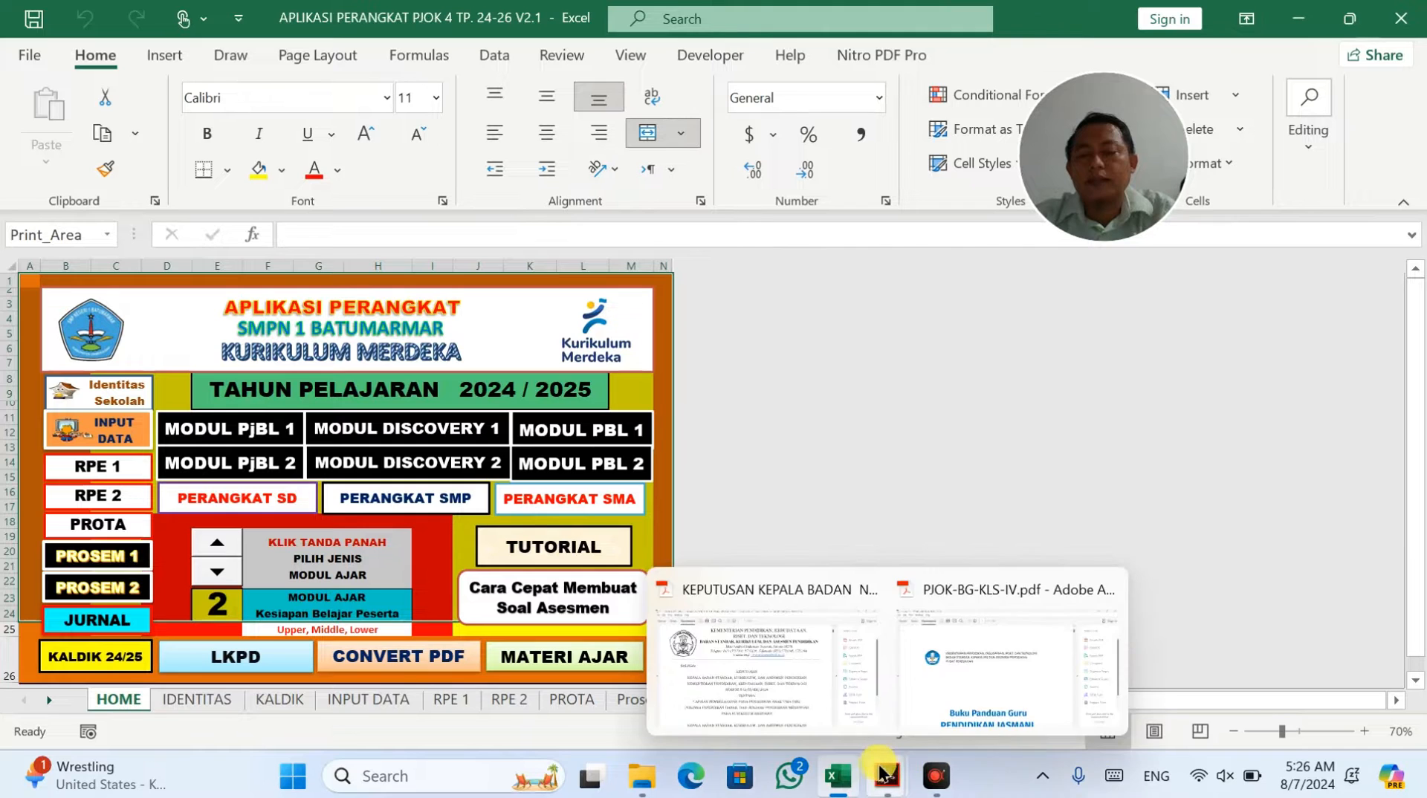
{"action": "mouse_move", "coordinate": [953, 691]}
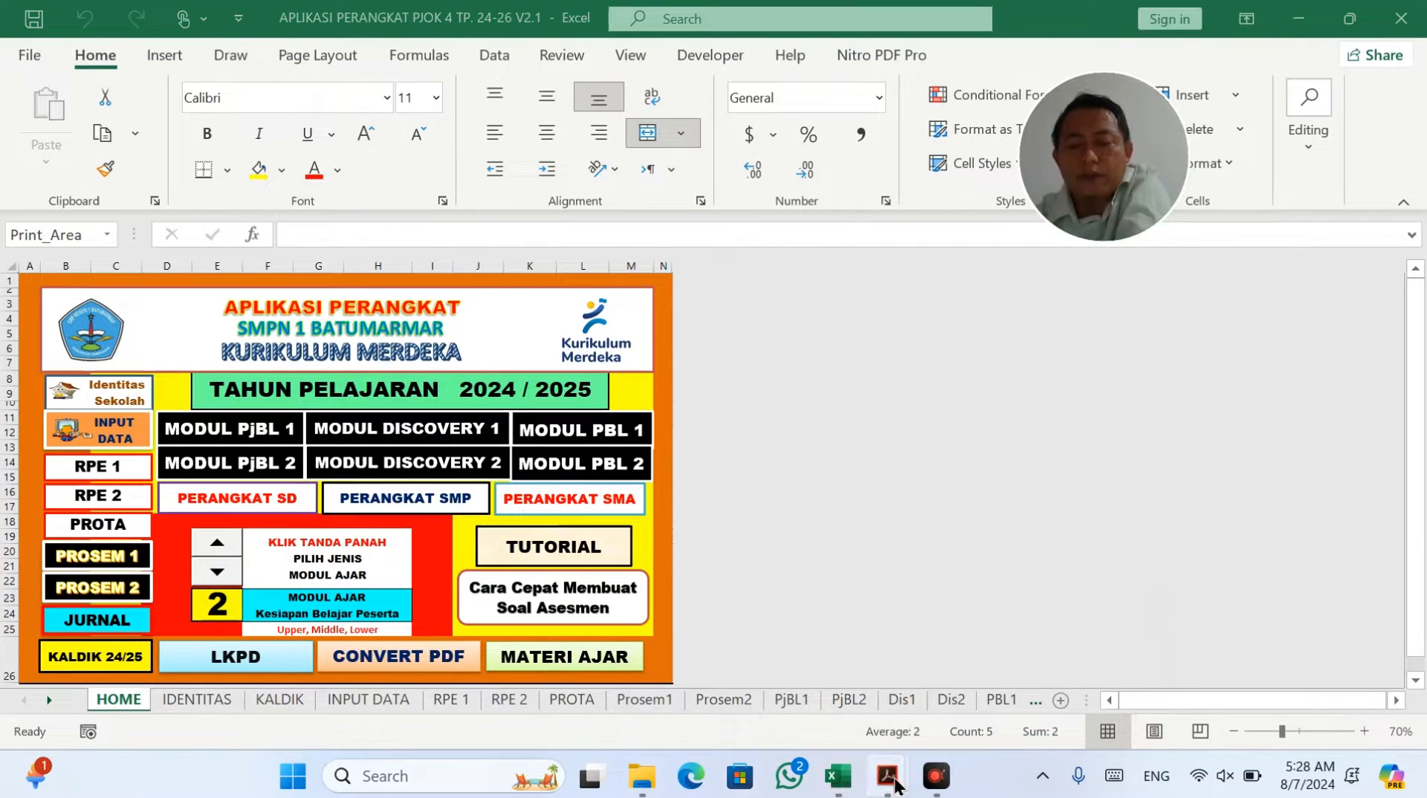
{"action": "mouse_move", "coordinate": [897, 785]}
{"action": "left_click", "coordinate": [938, 610]}
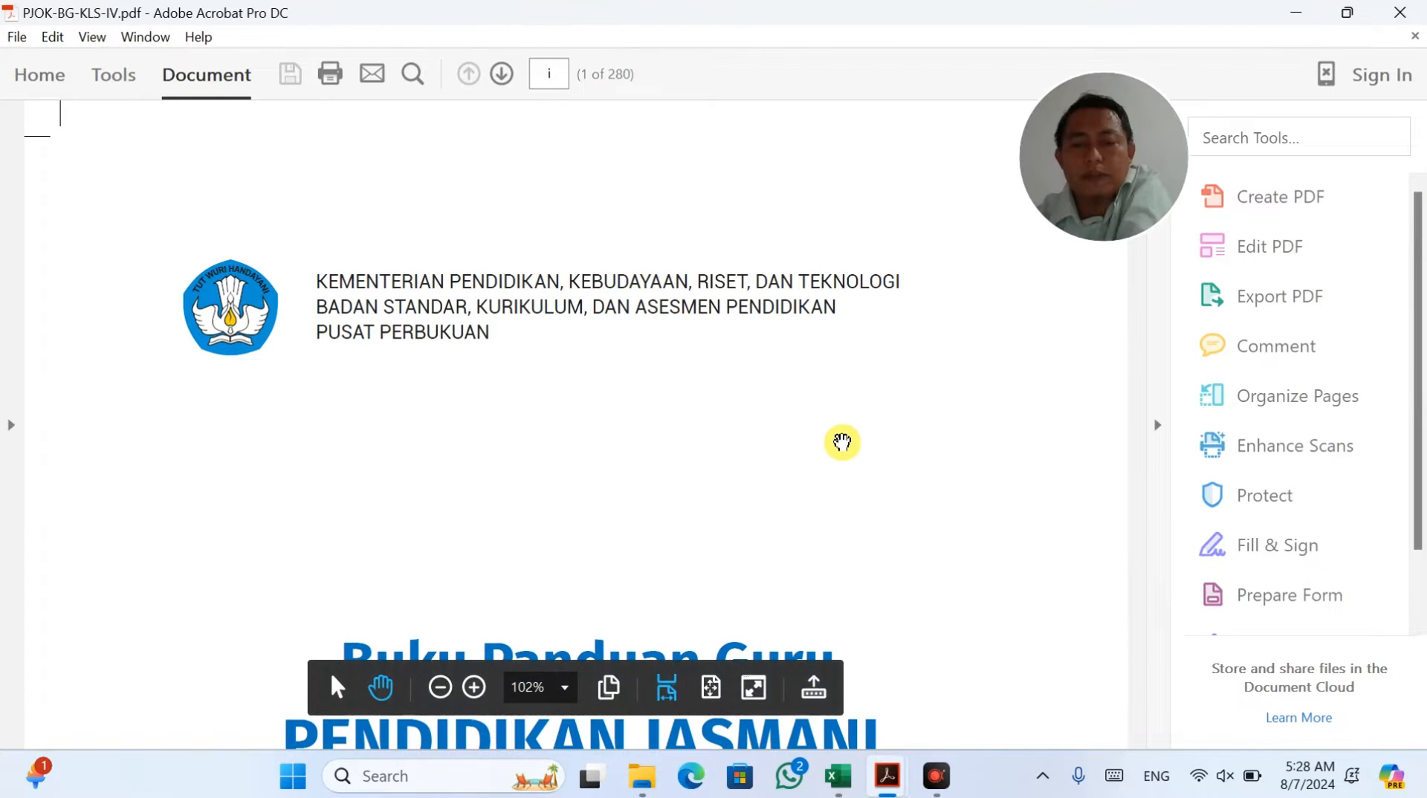
{"action": "scroll", "coordinate": [842, 442], "scroll_direction": "down", "scroll_amount": 5}
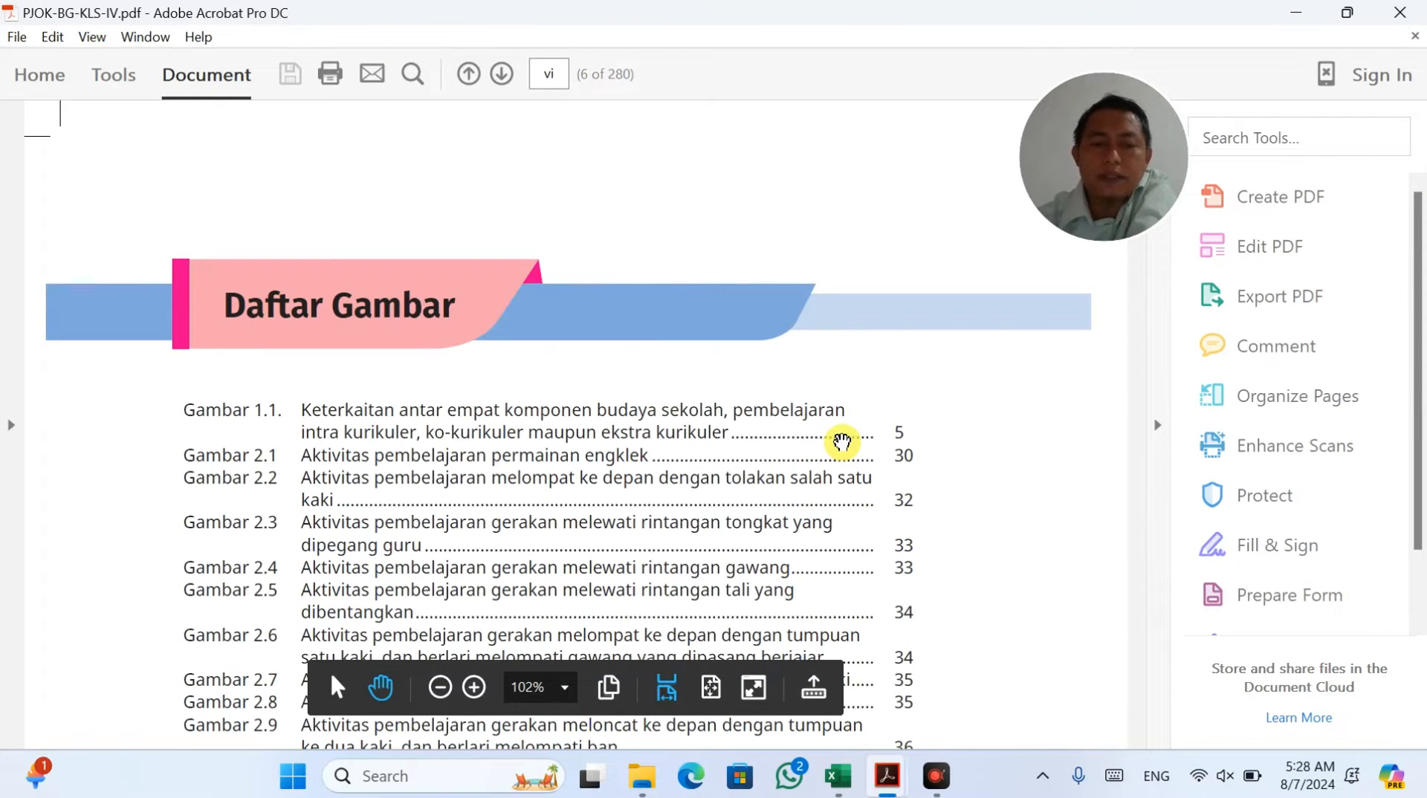
{"action": "scroll", "coordinate": [842, 442], "scroll_direction": "up", "scroll_amount": 2}
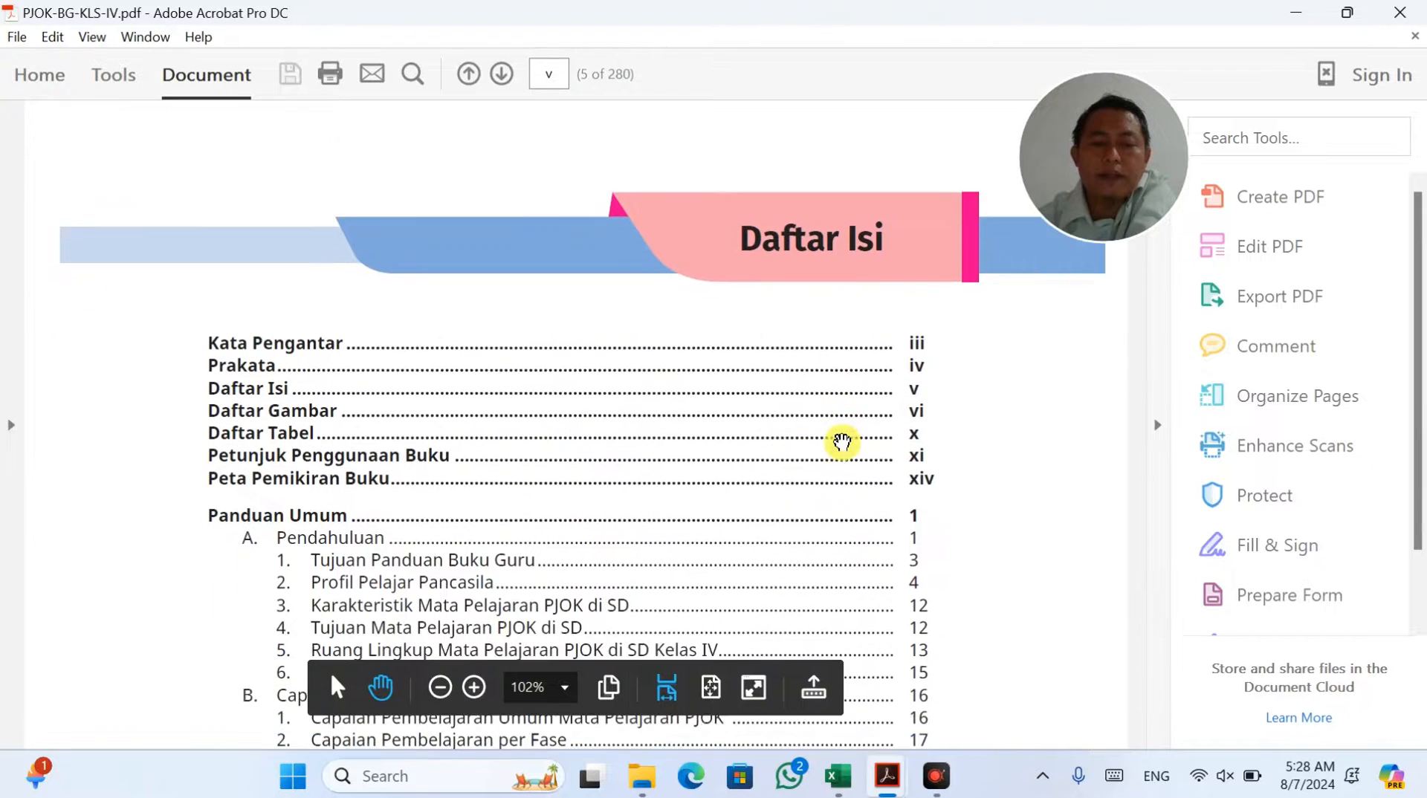
{"action": "scroll", "coordinate": [842, 442], "scroll_direction": "down", "scroll_amount": 6}
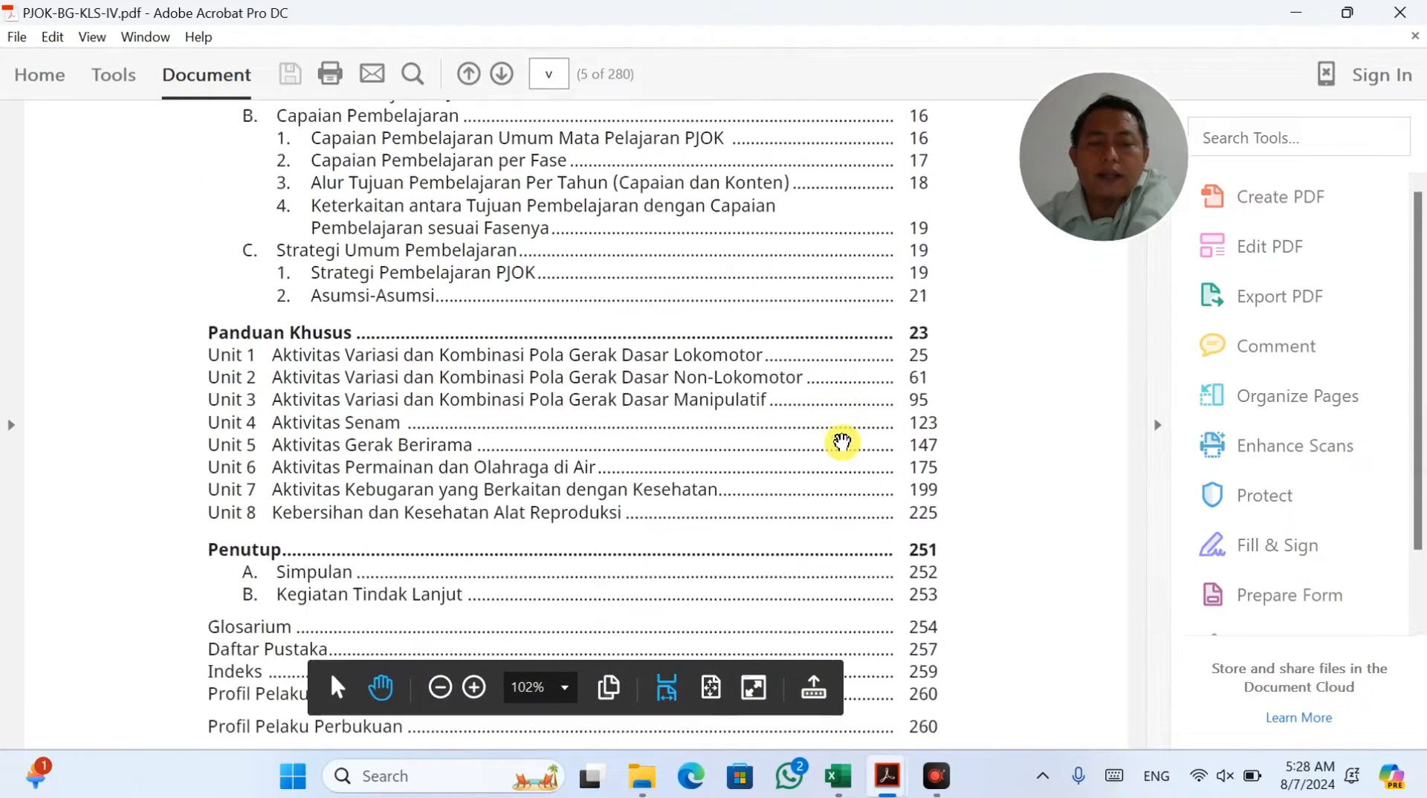
{"action": "scroll", "coordinate": [842, 443], "scroll_direction": "down", "scroll_amount": 2}
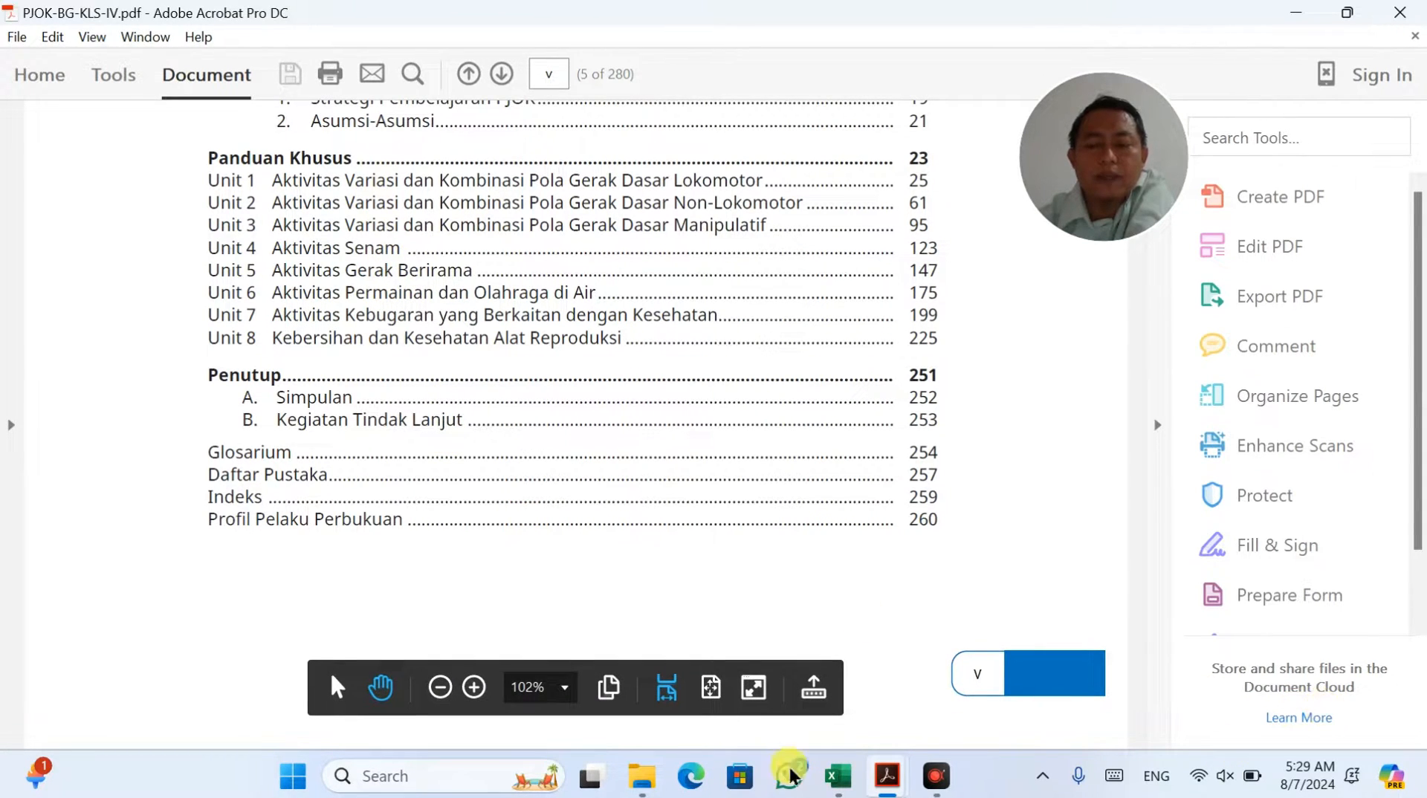
Step: Switch back to the Excel workbook and open the INPUT DATA sheet from the HOME sheet
{"action": "left_click", "coordinate": [832, 781]}
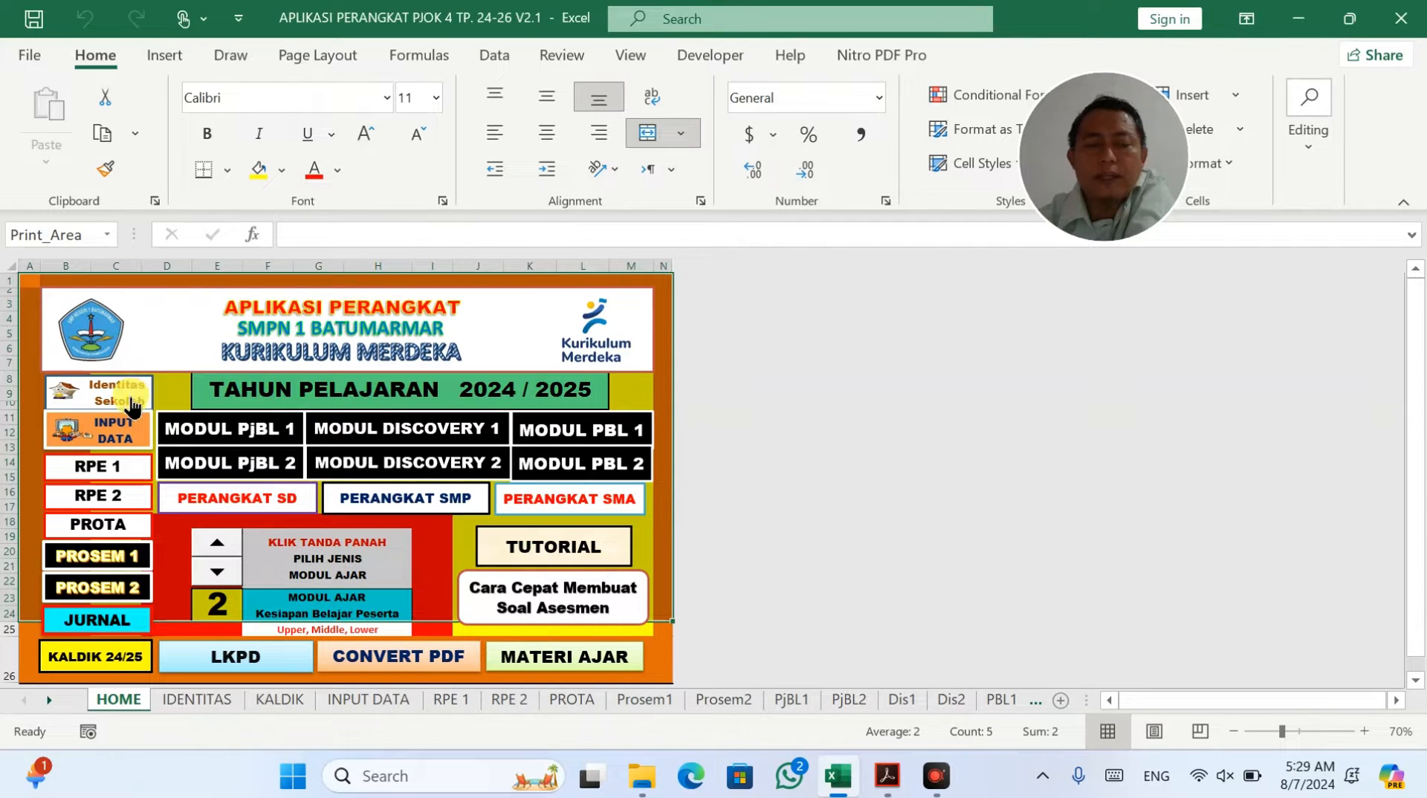
{"action": "left_click", "coordinate": [132, 439]}
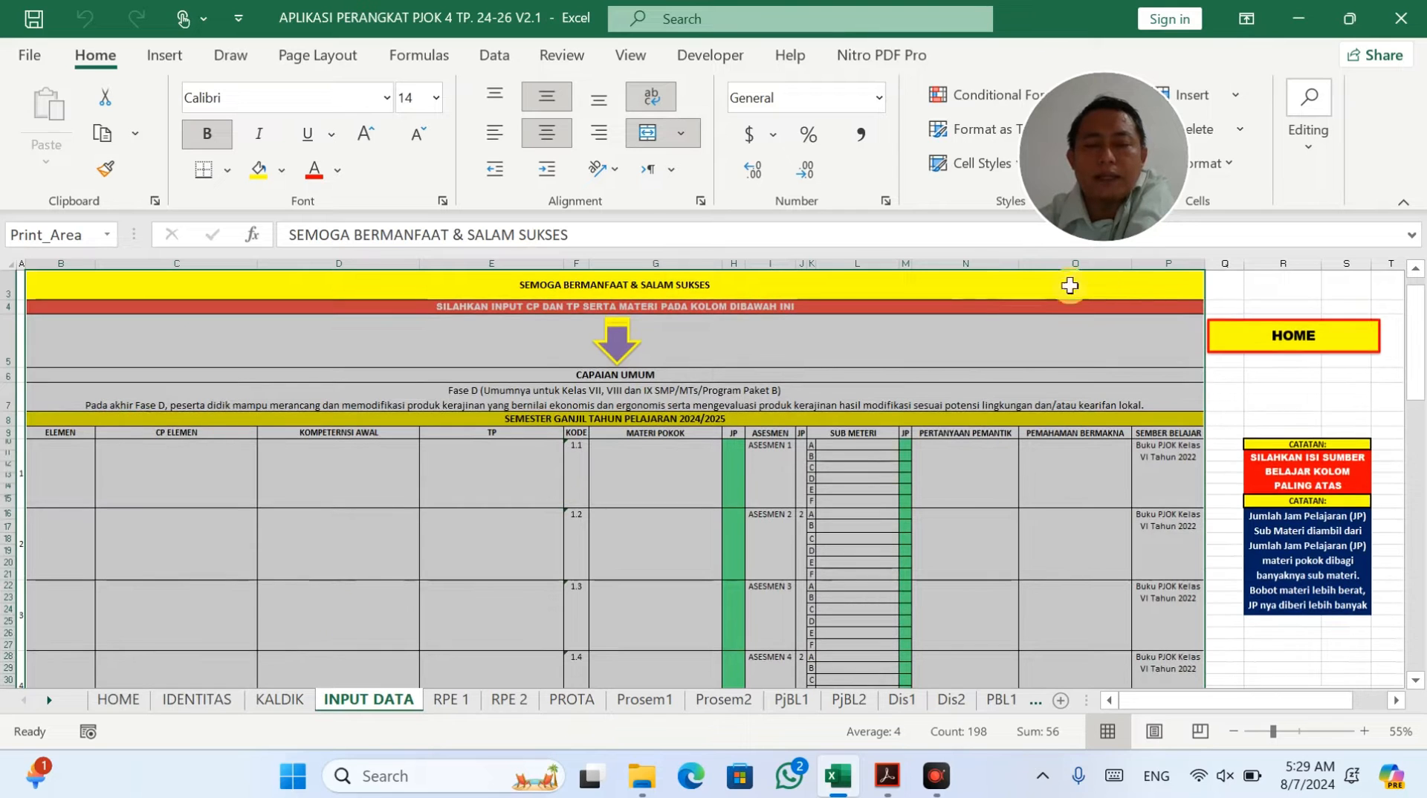
Step: Enter 1 in cell R7 beside the input table and set its font size to 36
{"action": "left_click", "coordinate": [1297, 408]}
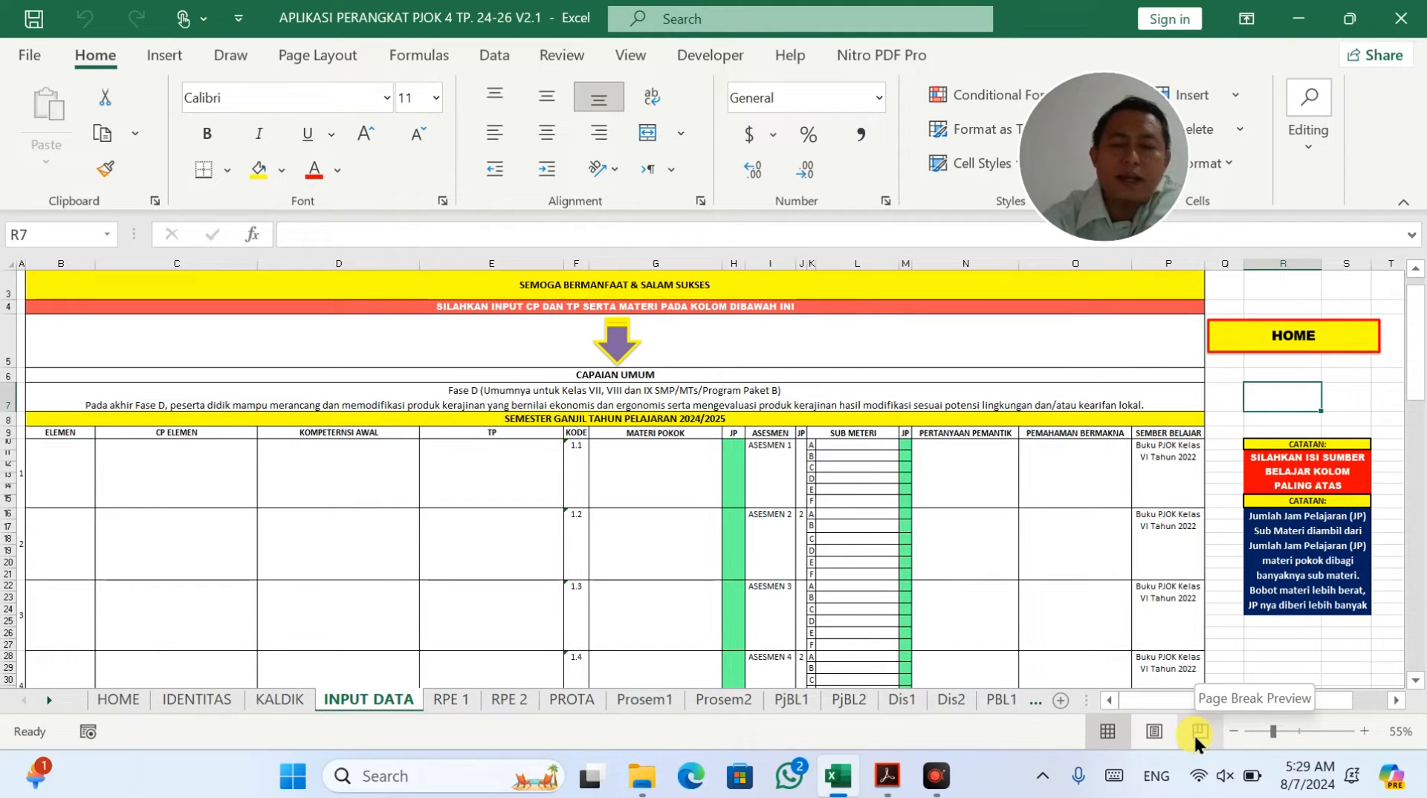
{"action": "type", "text": "1"}
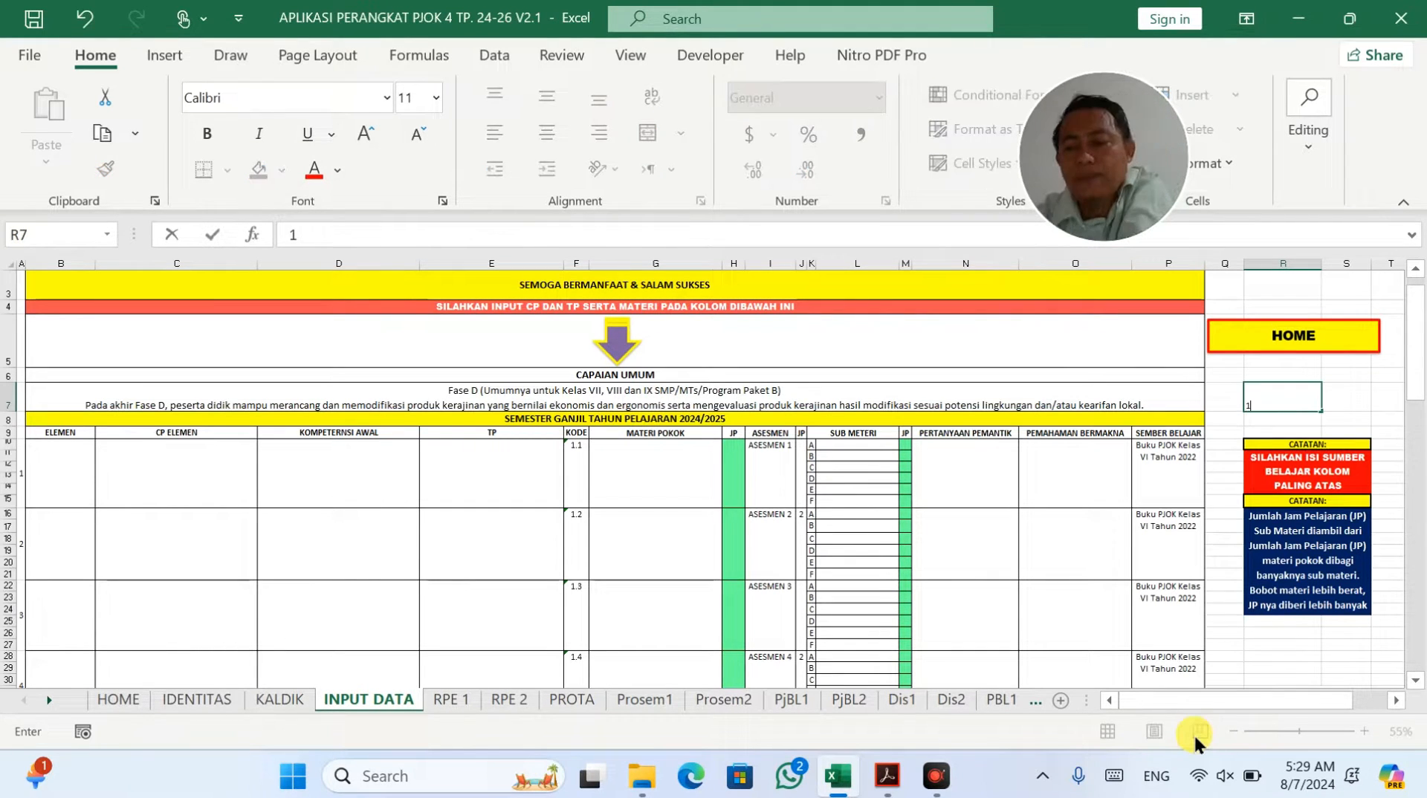
{"action": "left_click", "coordinate": [1185, 372]}
{"action": "left_click", "coordinate": [1277, 405]}
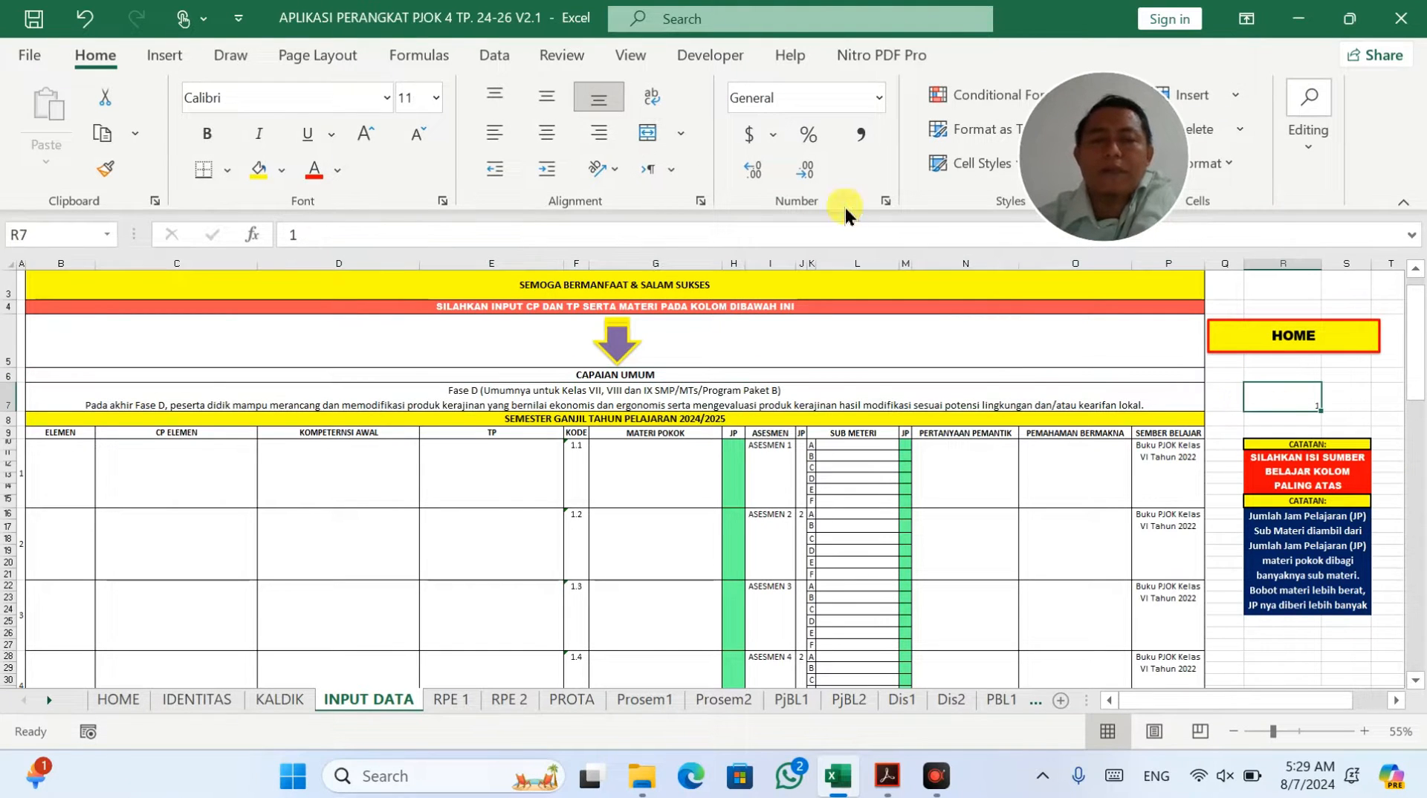
{"action": "left_click", "coordinate": [433, 98]}
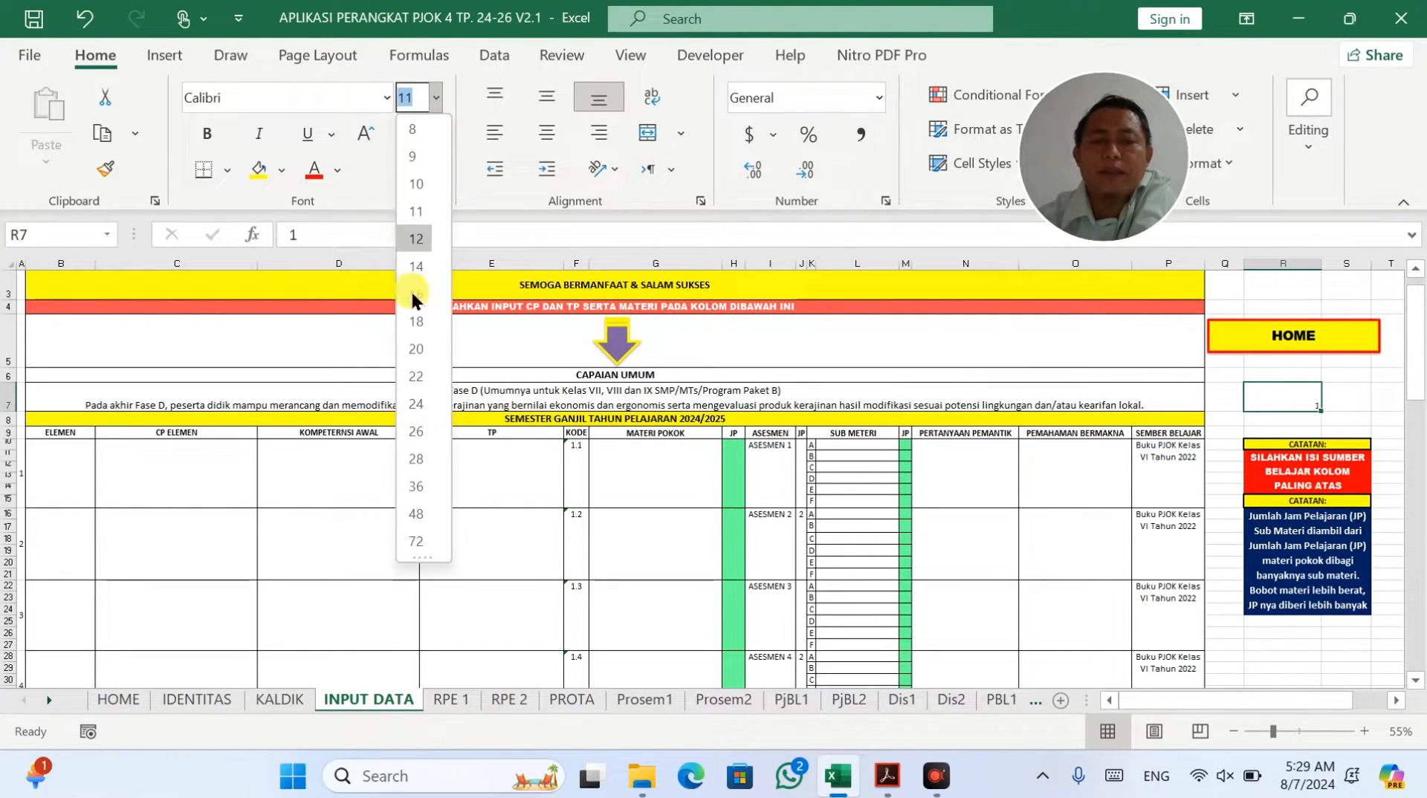
{"action": "left_click", "coordinate": [422, 485]}
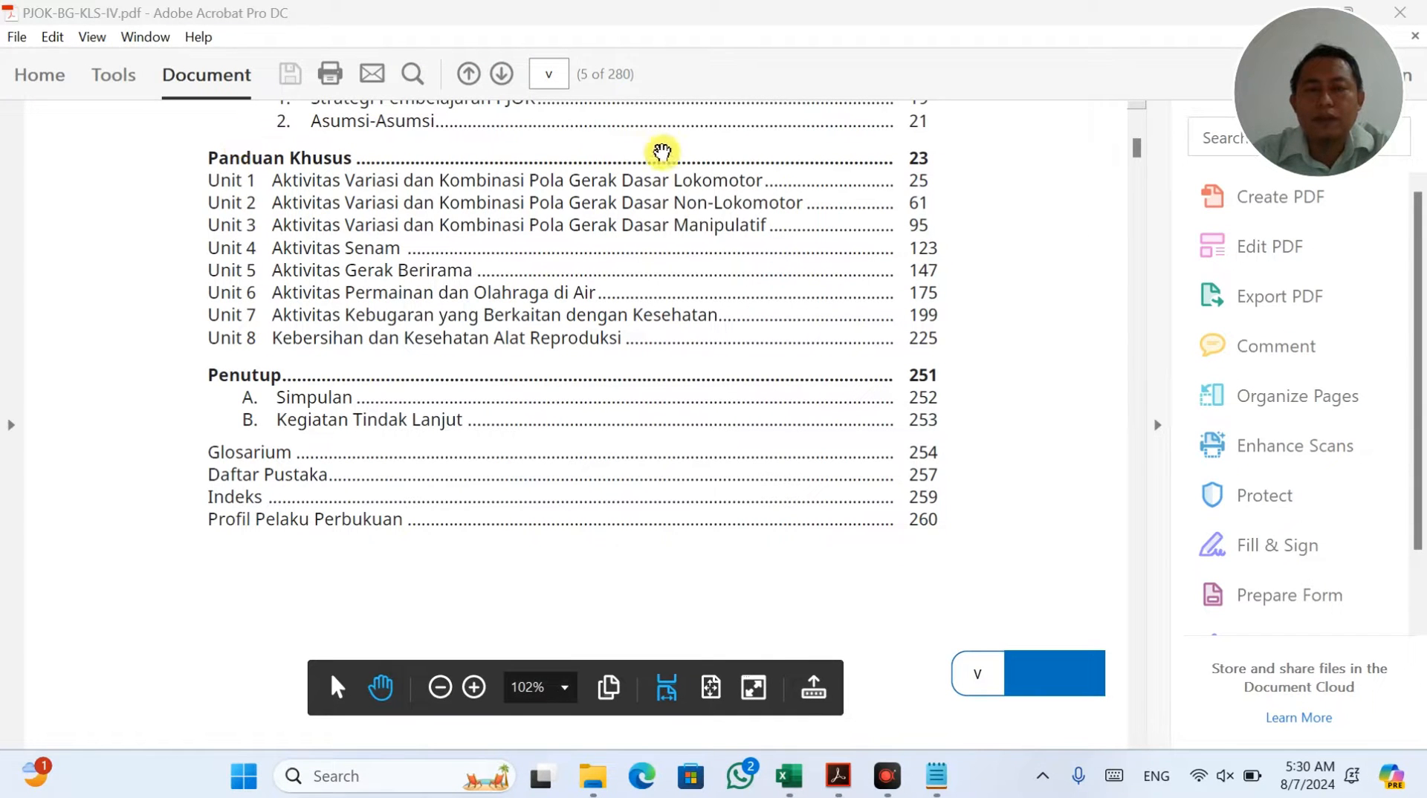
Step: Make the PDF text editable and copy the Unit 1 title "Aktivitas Variasi dan Kombinasi Pola Gerak Dasar Lokomotor" from the Daftar Isi
{"action": "left_click", "coordinate": [1247, 253]}
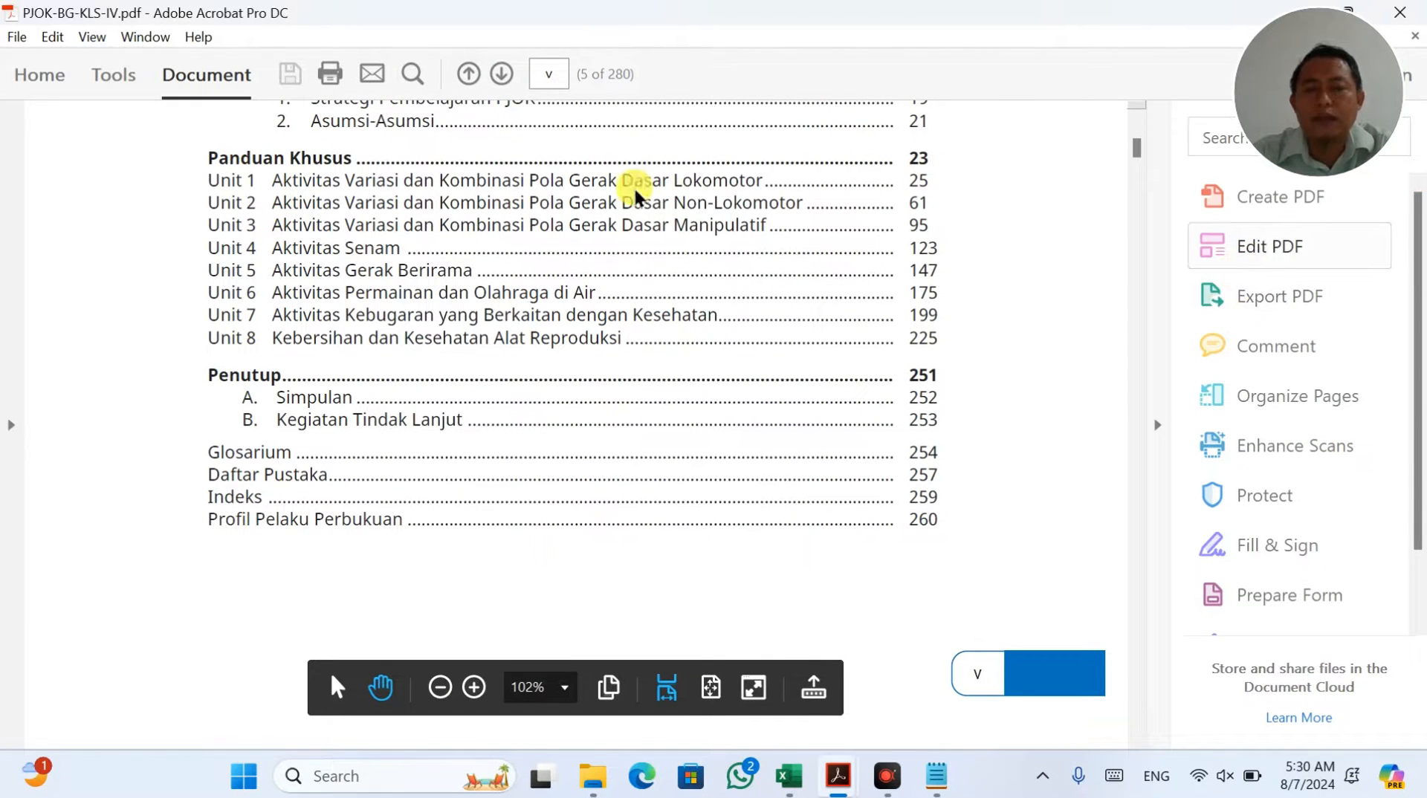
{"action": "left_click", "coordinate": [363, 241]}
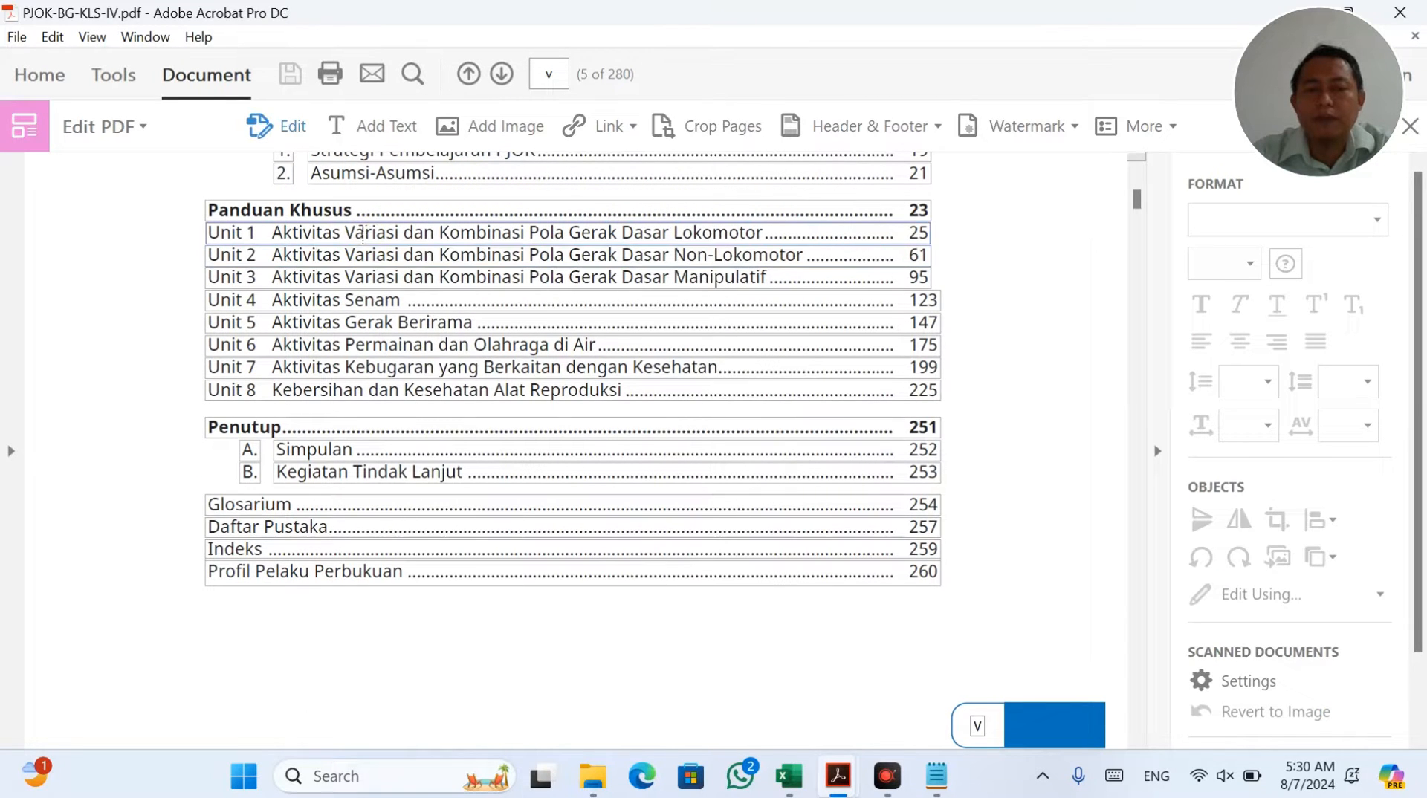
{"action": "left_click_drag", "start_coordinate": [272, 233], "coordinate": [773, 228]}
{"action": "key", "text": "ctrl+c"}
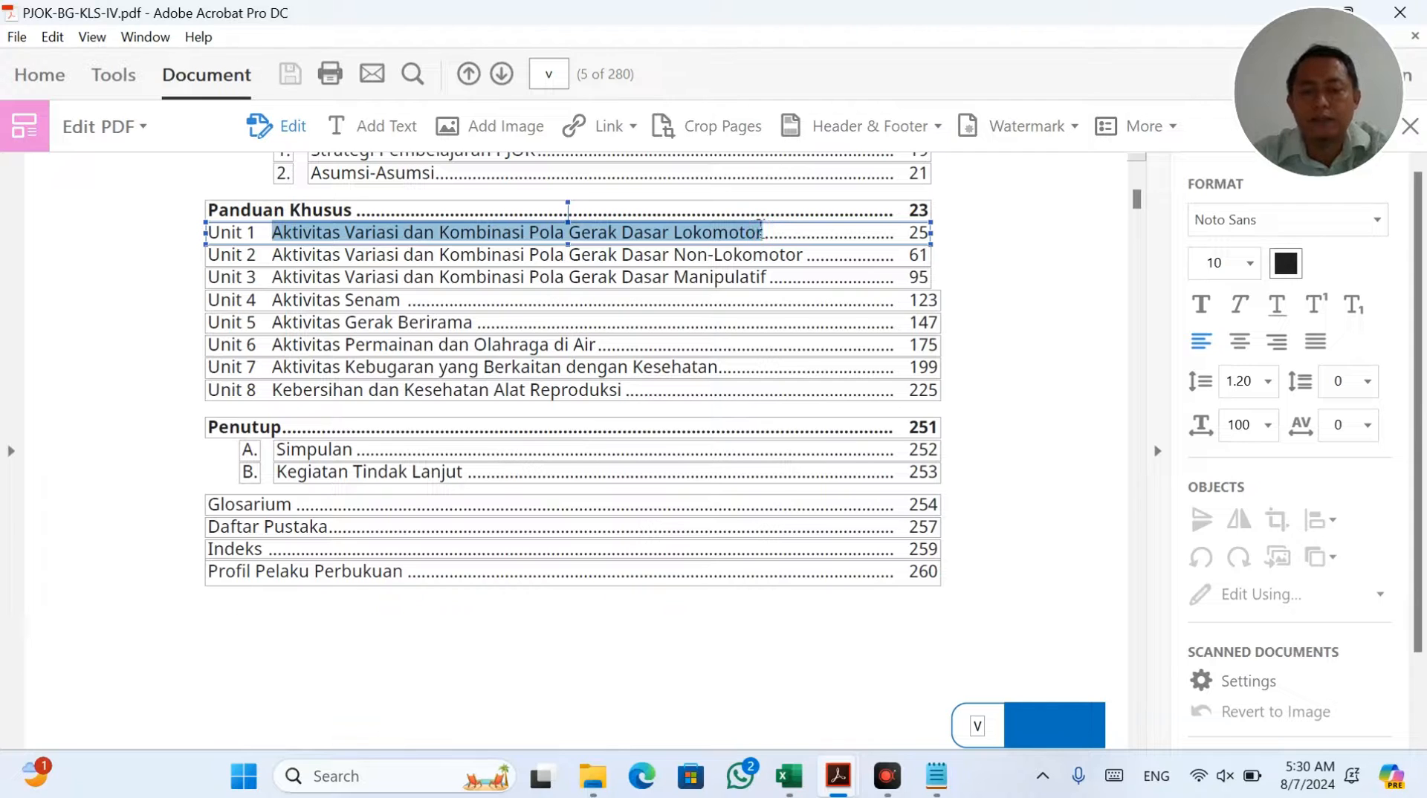
Step: Switch to Excel, paste the copied Unit 1 title into the MATERI POKOK cell for code 1.1, and return to the PDF
{"action": "left_click", "coordinate": [788, 765]}
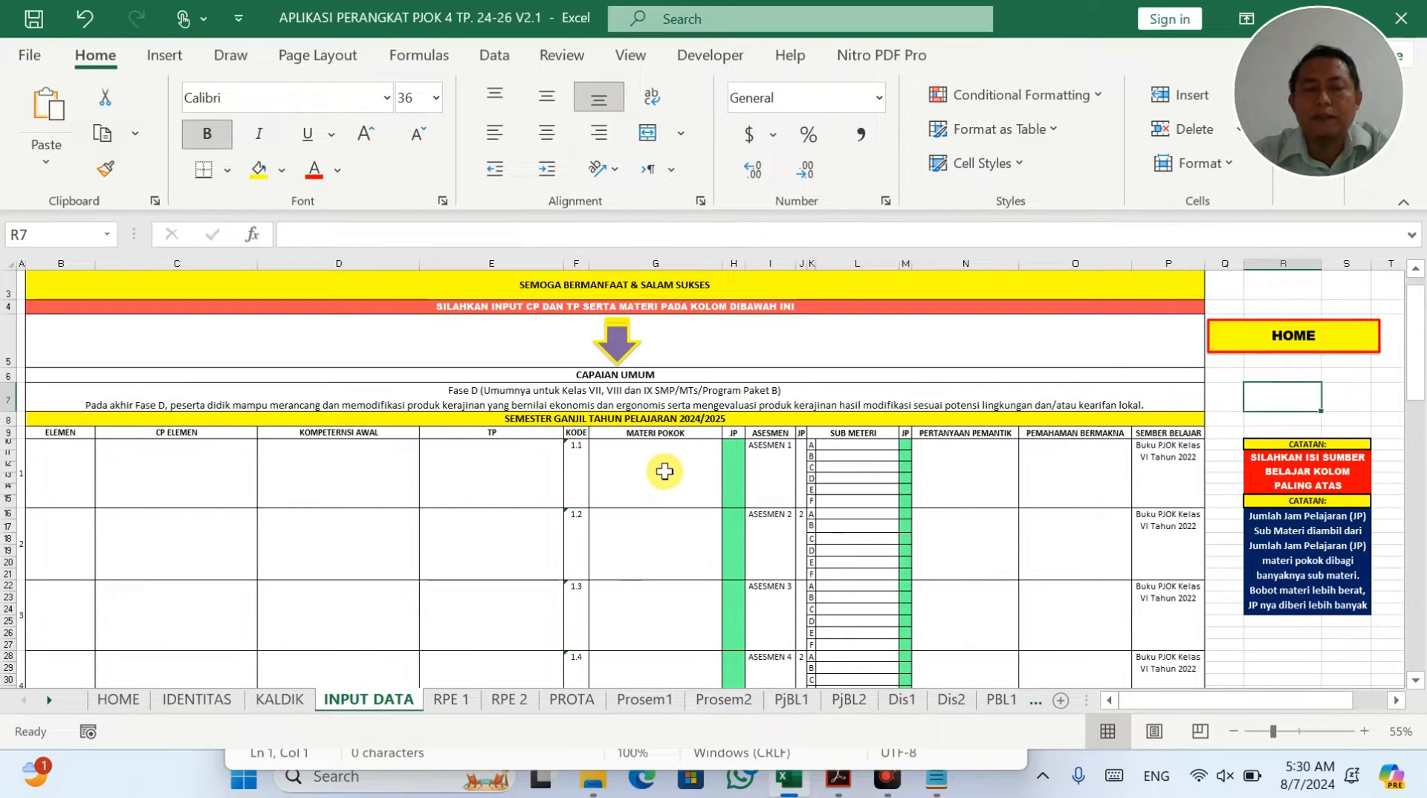
{"action": "left_click", "coordinate": [663, 472]}
{"action": "key", "text": "ctrl+v"}
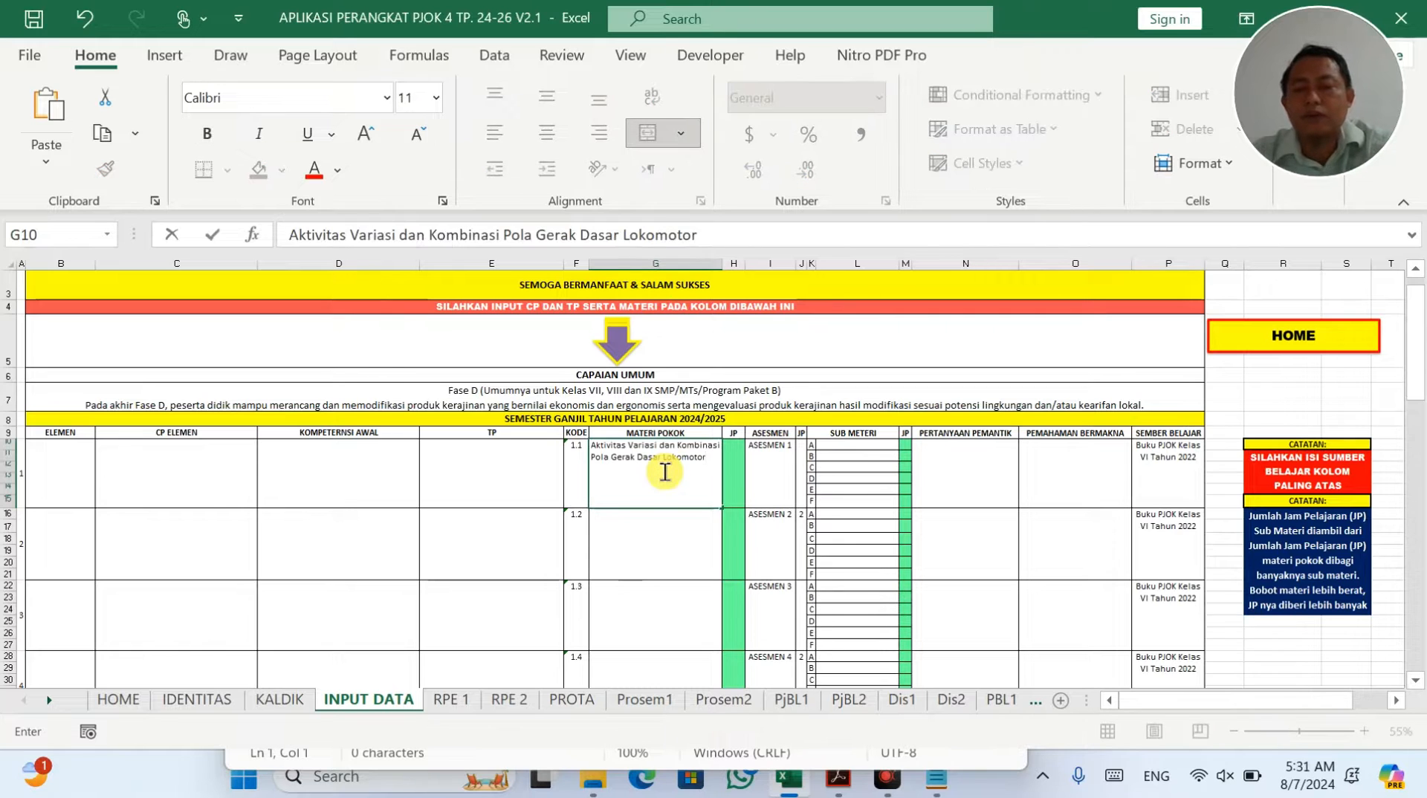
{"action": "key", "text": "alt+Tab"}
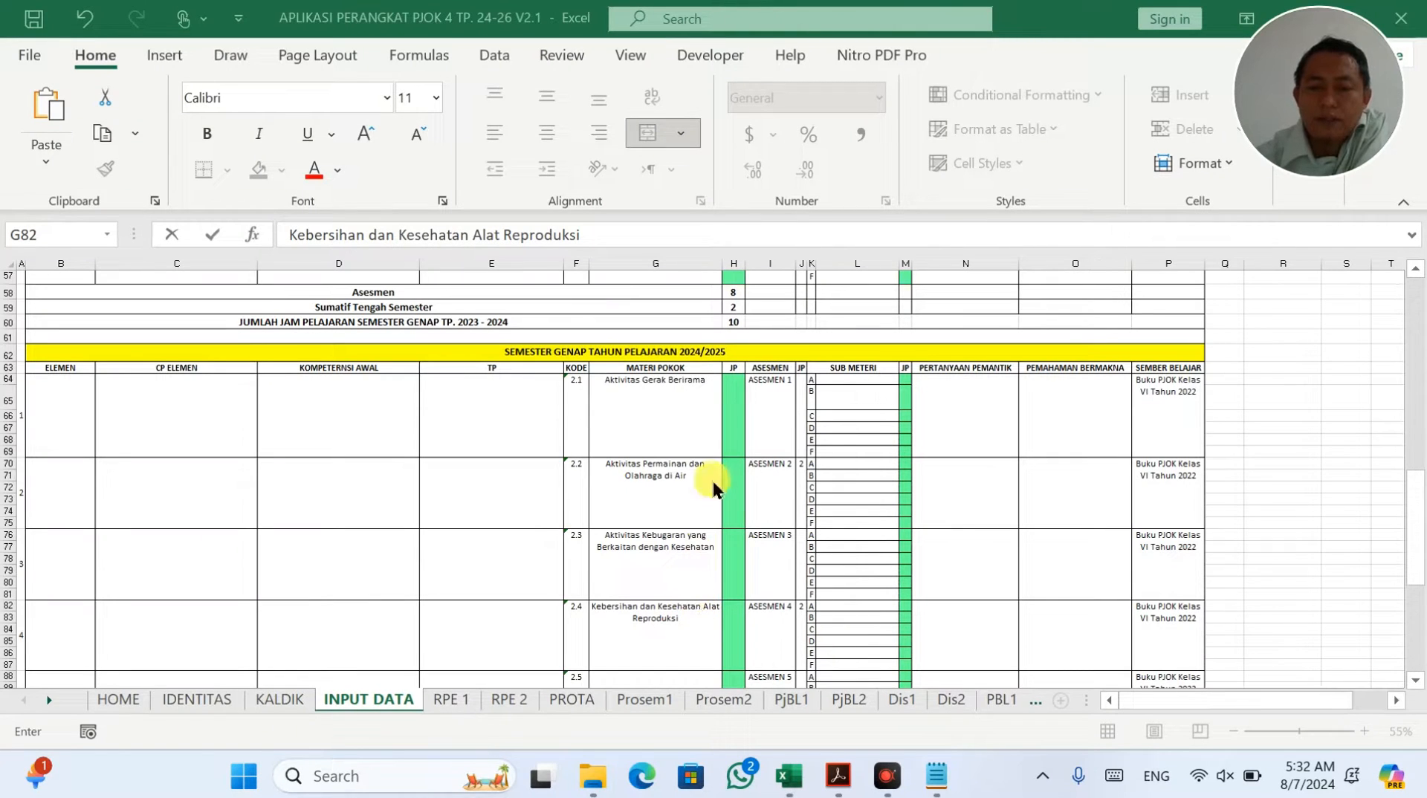
Step: Finish the MATERI POKOK entry for code 2.4 and select the Semester Genap topics from 2.1 to 2.4
{"action": "left_click", "coordinate": [577, 352]}
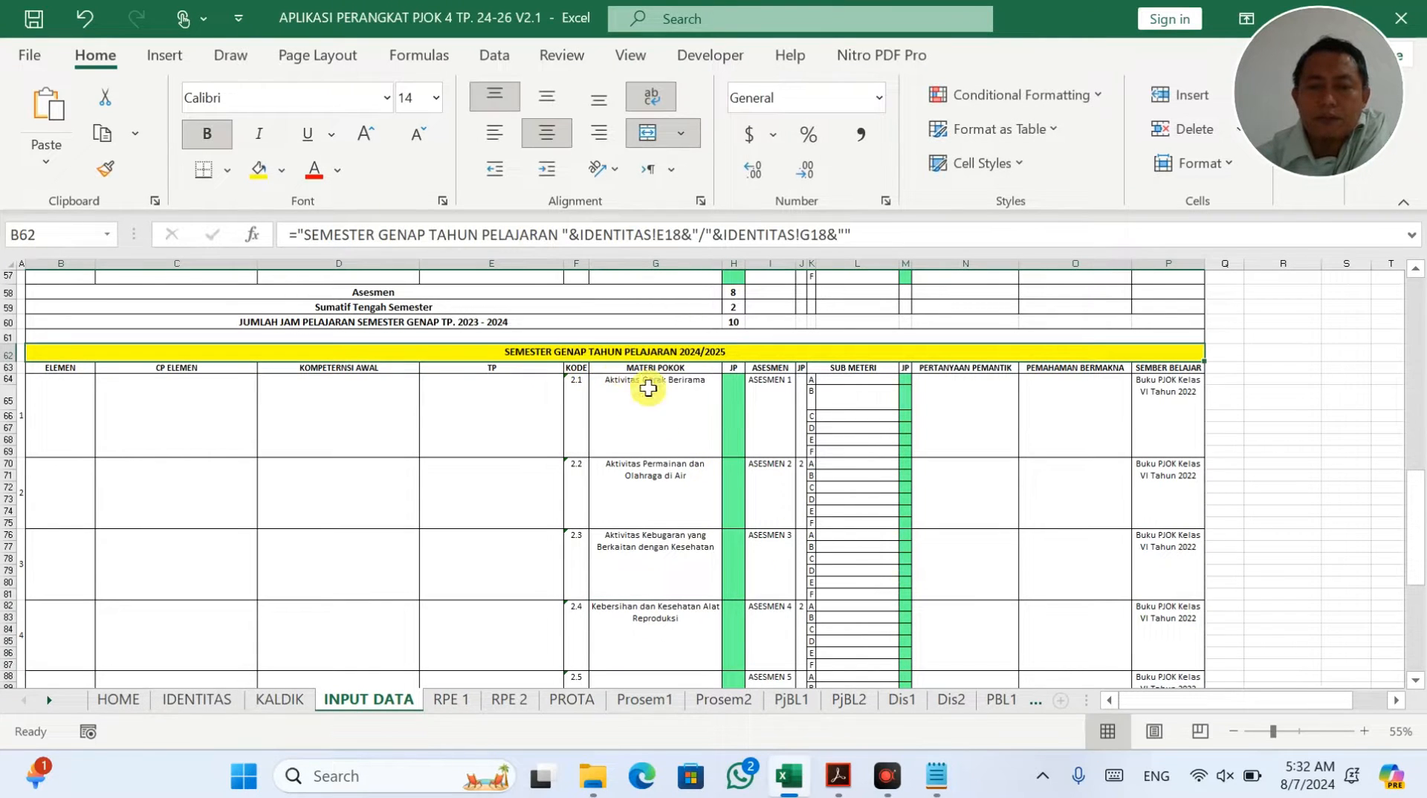
{"action": "left_click_drag", "start_coordinate": [672, 392], "coordinate": [665, 613]}
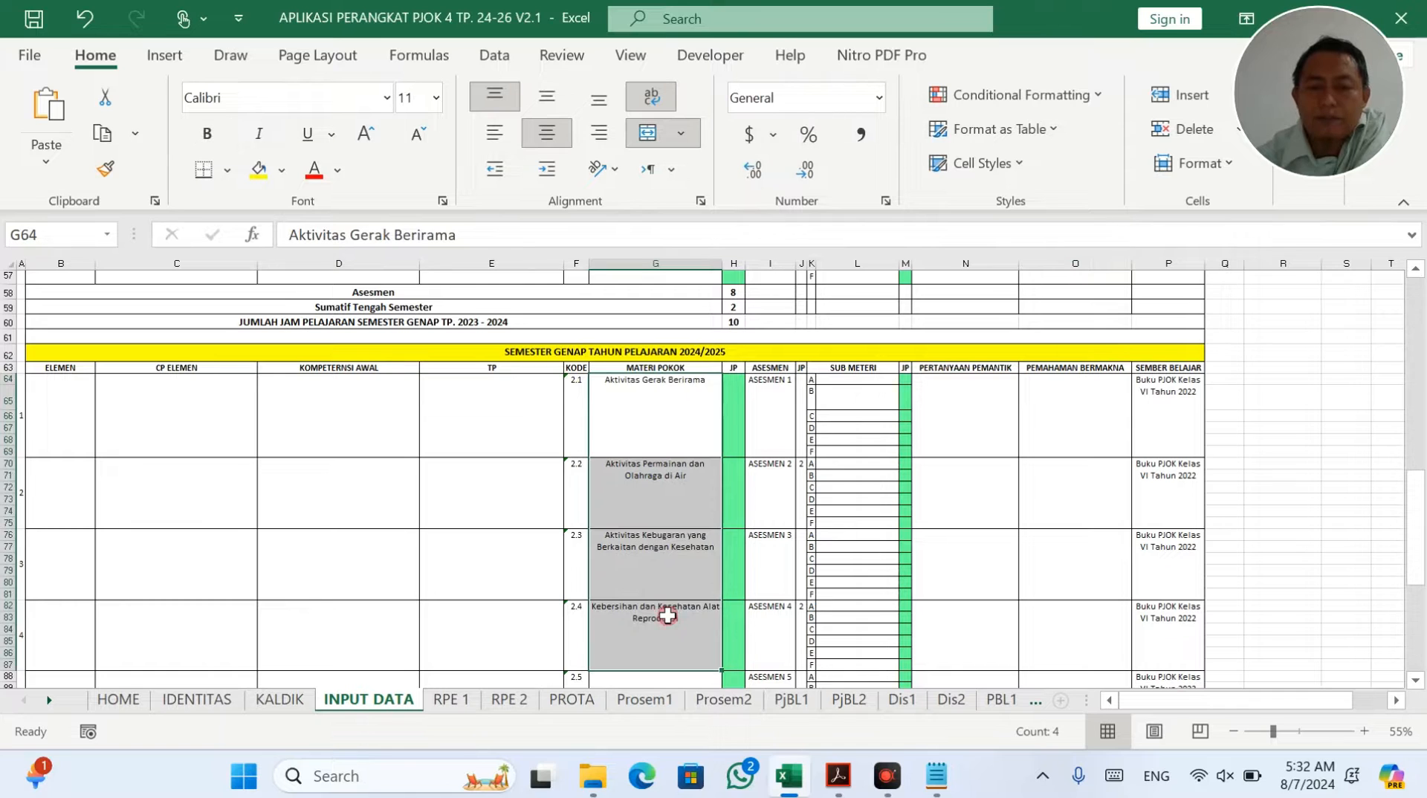
Step: Switch to the Keputusan Kepala Badan Nomor 032 Tahun 2024 PDF in Acrobat and search it for "pendidikan jasmani"
{"action": "left_click", "coordinate": [838, 776]}
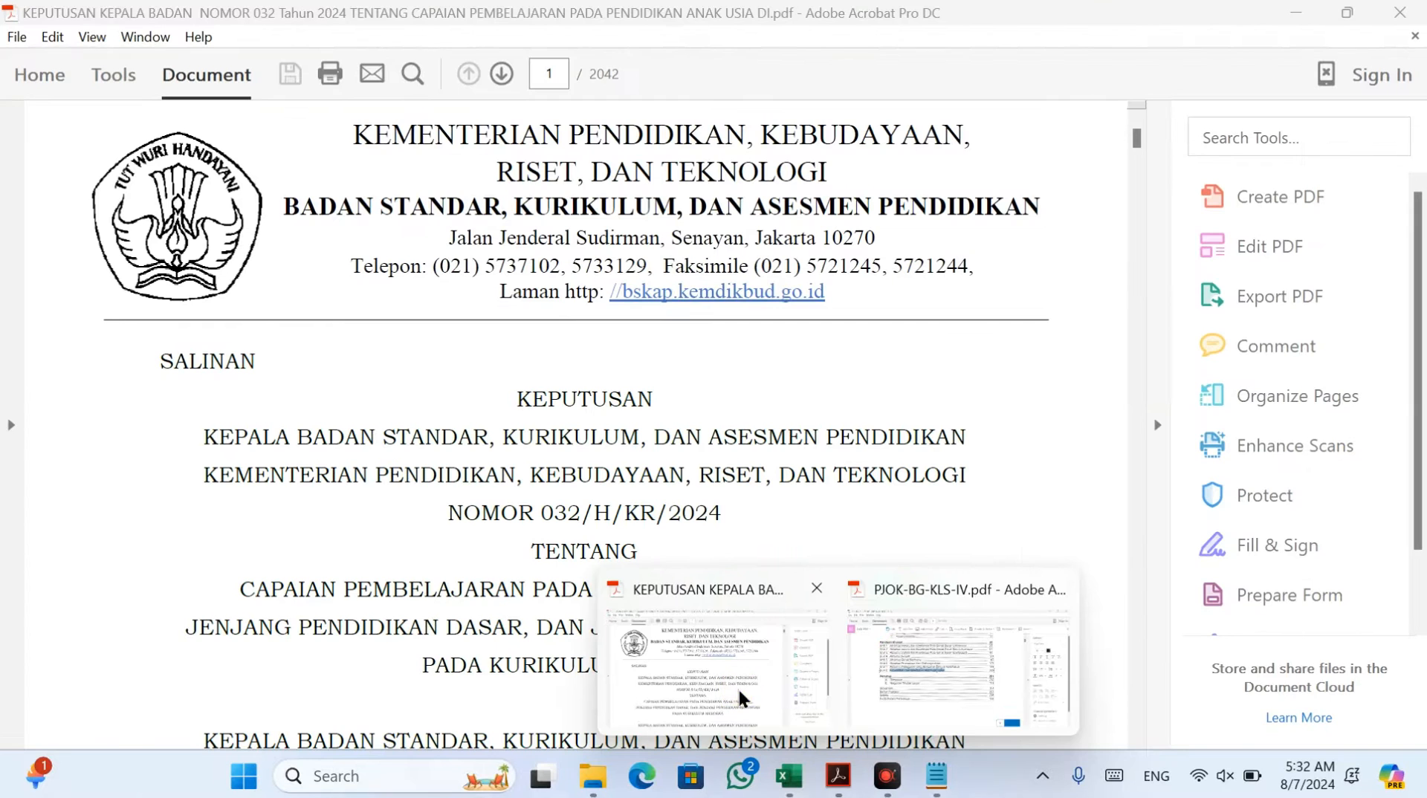
{"action": "left_click", "coordinate": [740, 690]}
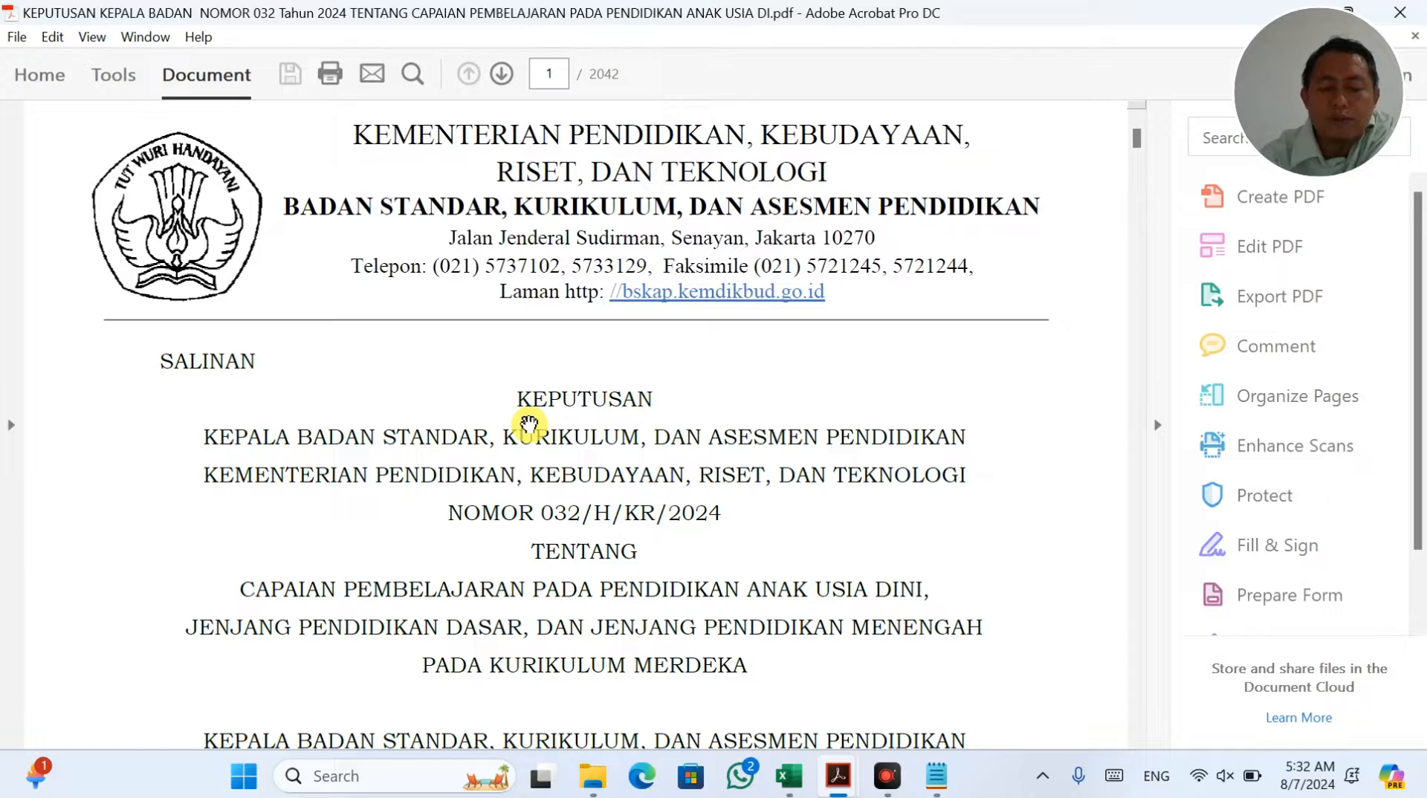
{"action": "key", "text": "ctrl+f"}
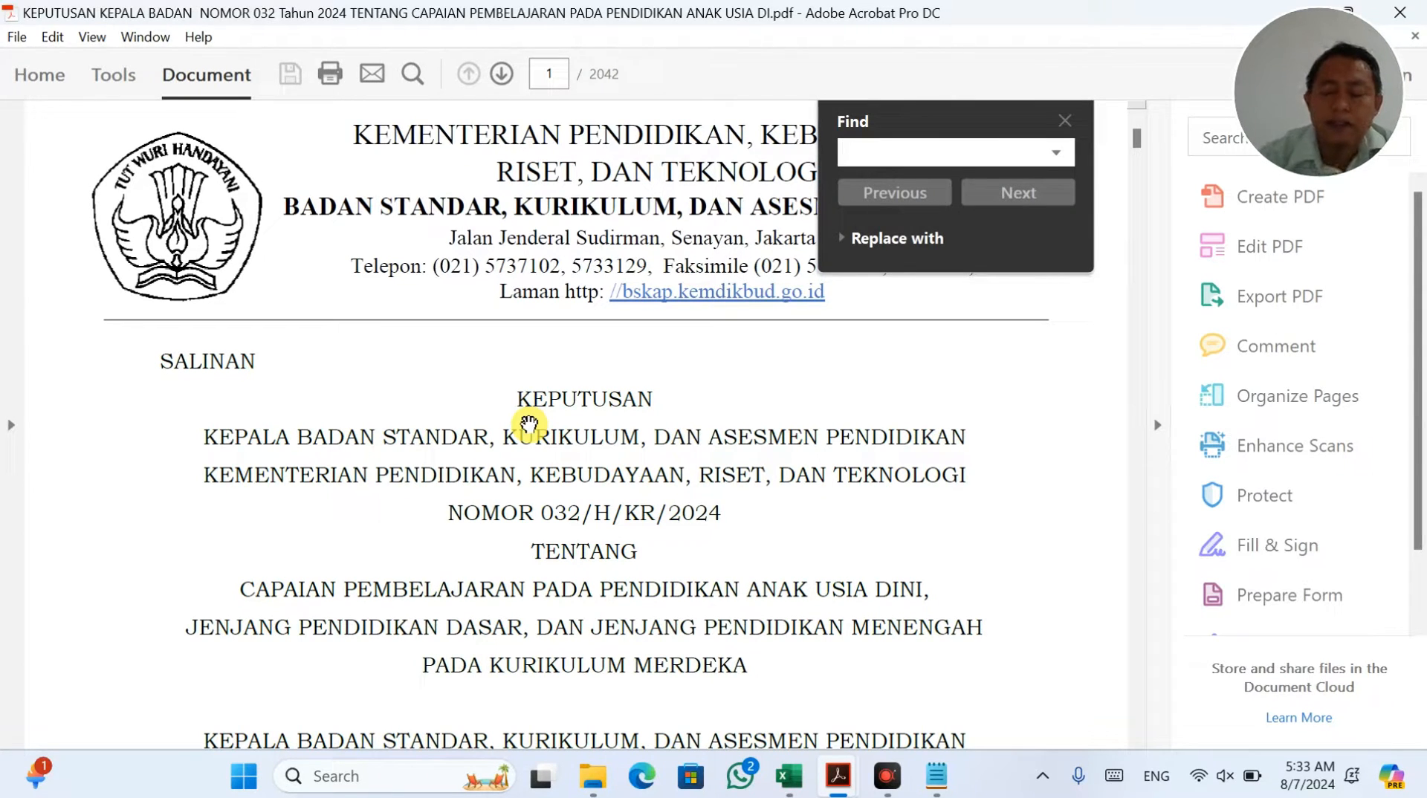
{"action": "type", "text": "pendidikan jas"}
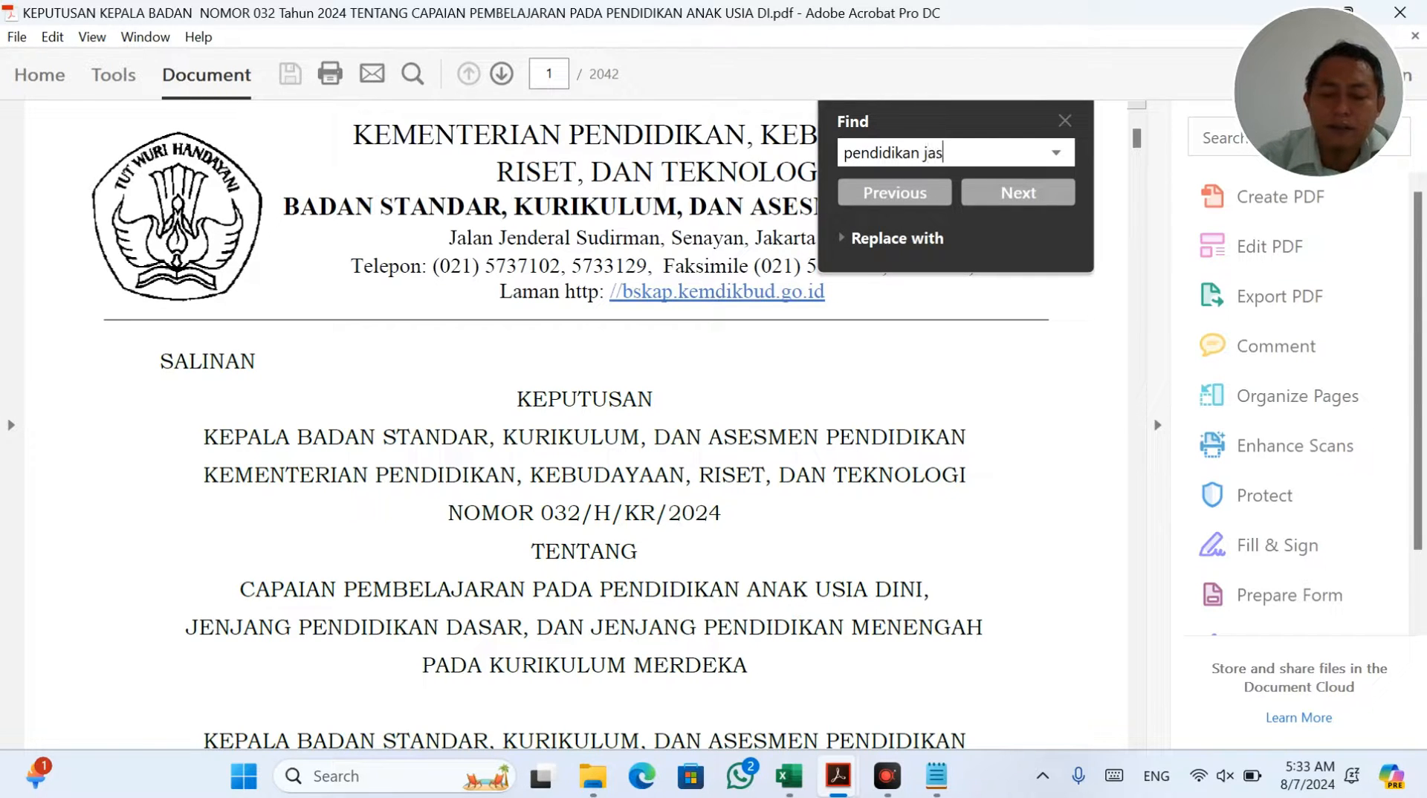
{"action": "type", "text": "mani"}
{"action": "key", "text": "Return"}
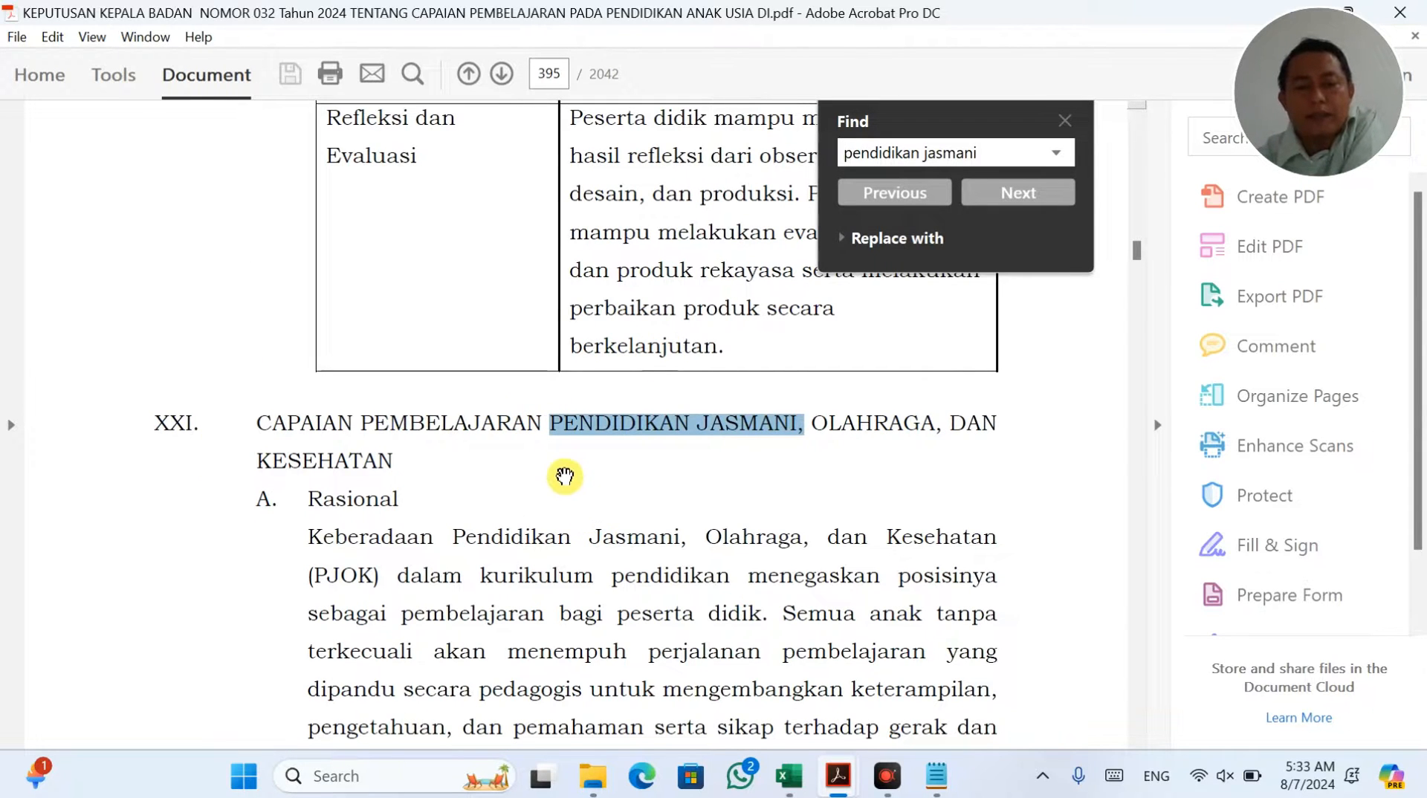
Step: Look through the PJOK chapter of the decree for the Fase B learning outcomes covering Kelas III and IV
{"action": "left_click", "coordinate": [565, 475]}
{"action": "scroll", "coordinate": [565, 476], "scroll_direction": "down", "scroll_amount": 5}
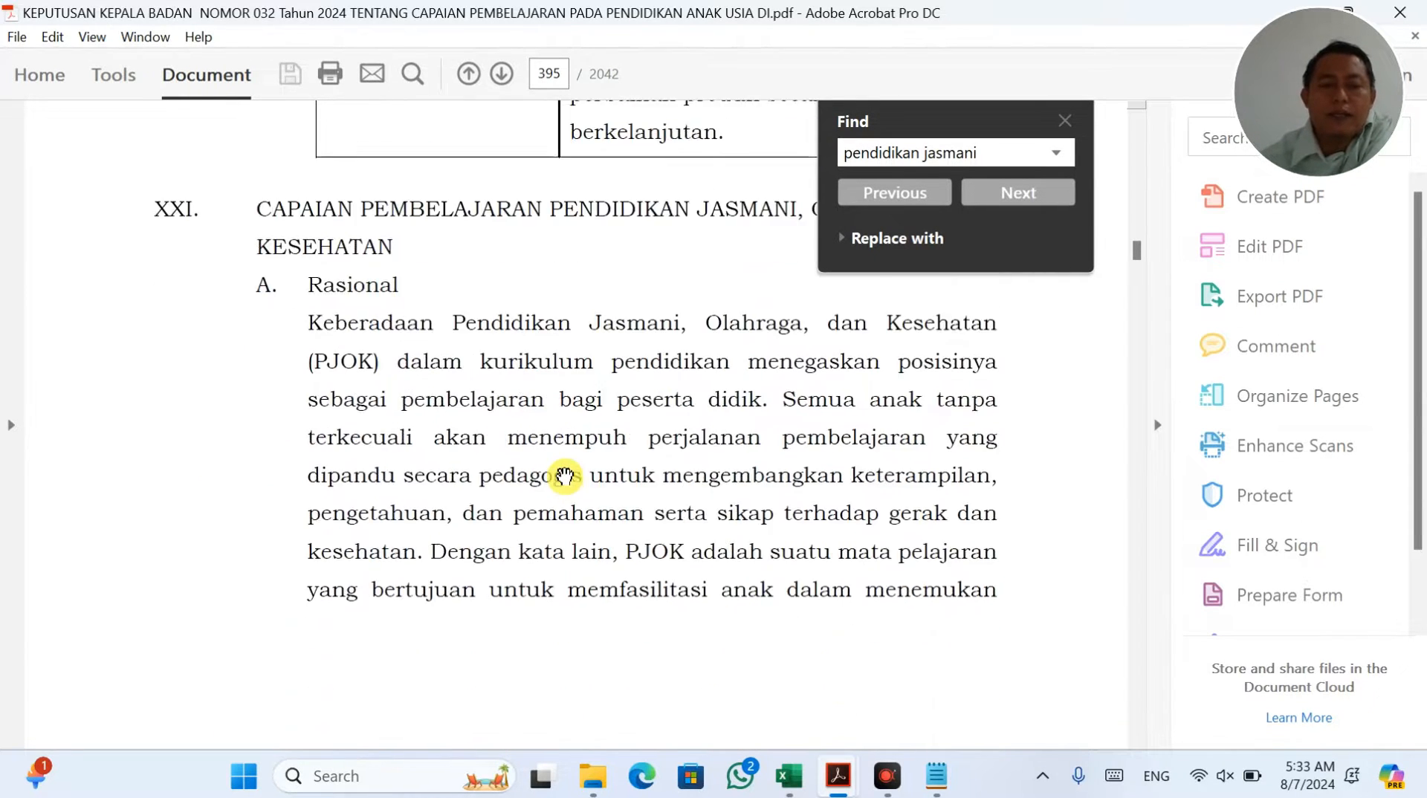
{"action": "scroll", "coordinate": [565, 476], "scroll_direction": "down", "scroll_amount": 20}
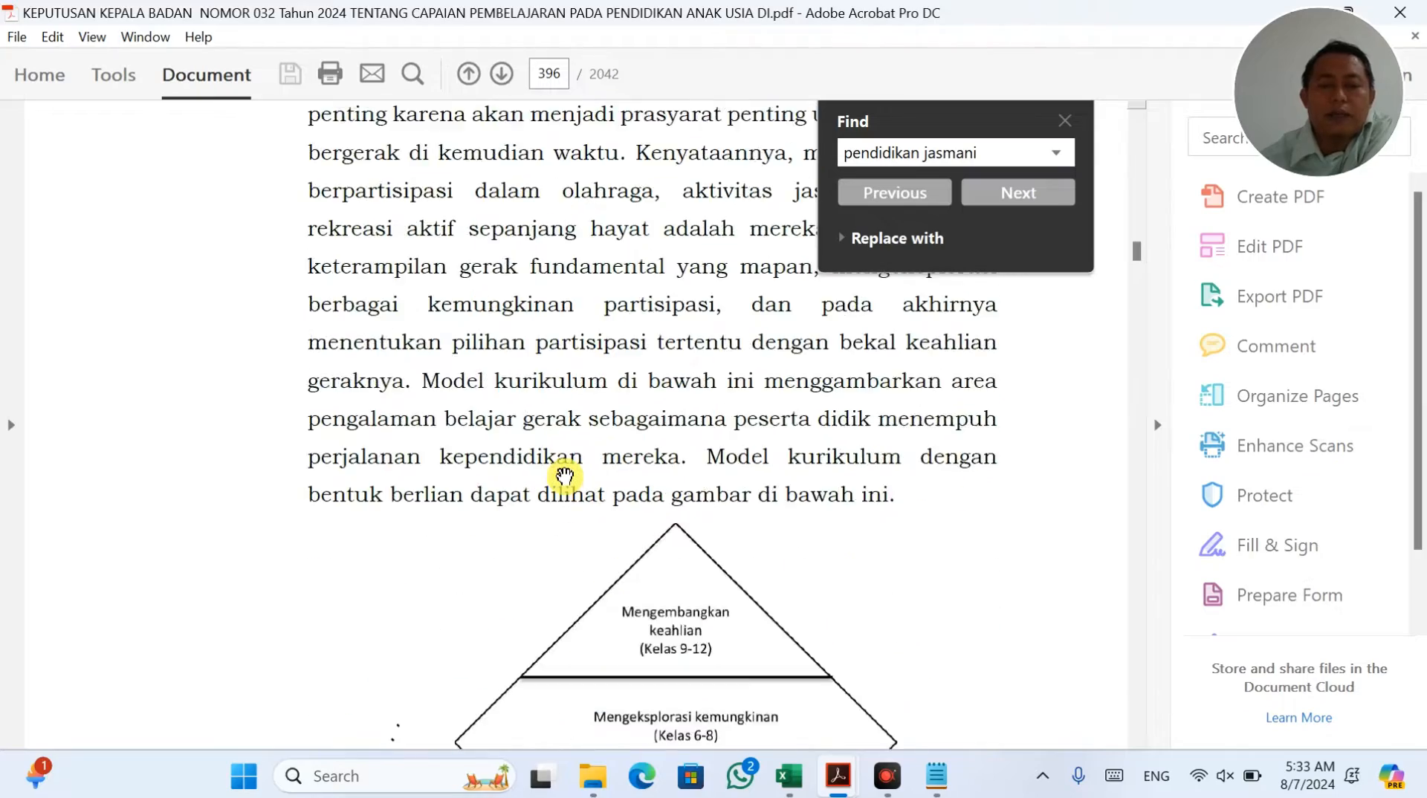
{"action": "scroll", "coordinate": [565, 476], "scroll_direction": "down", "scroll_amount": 20}
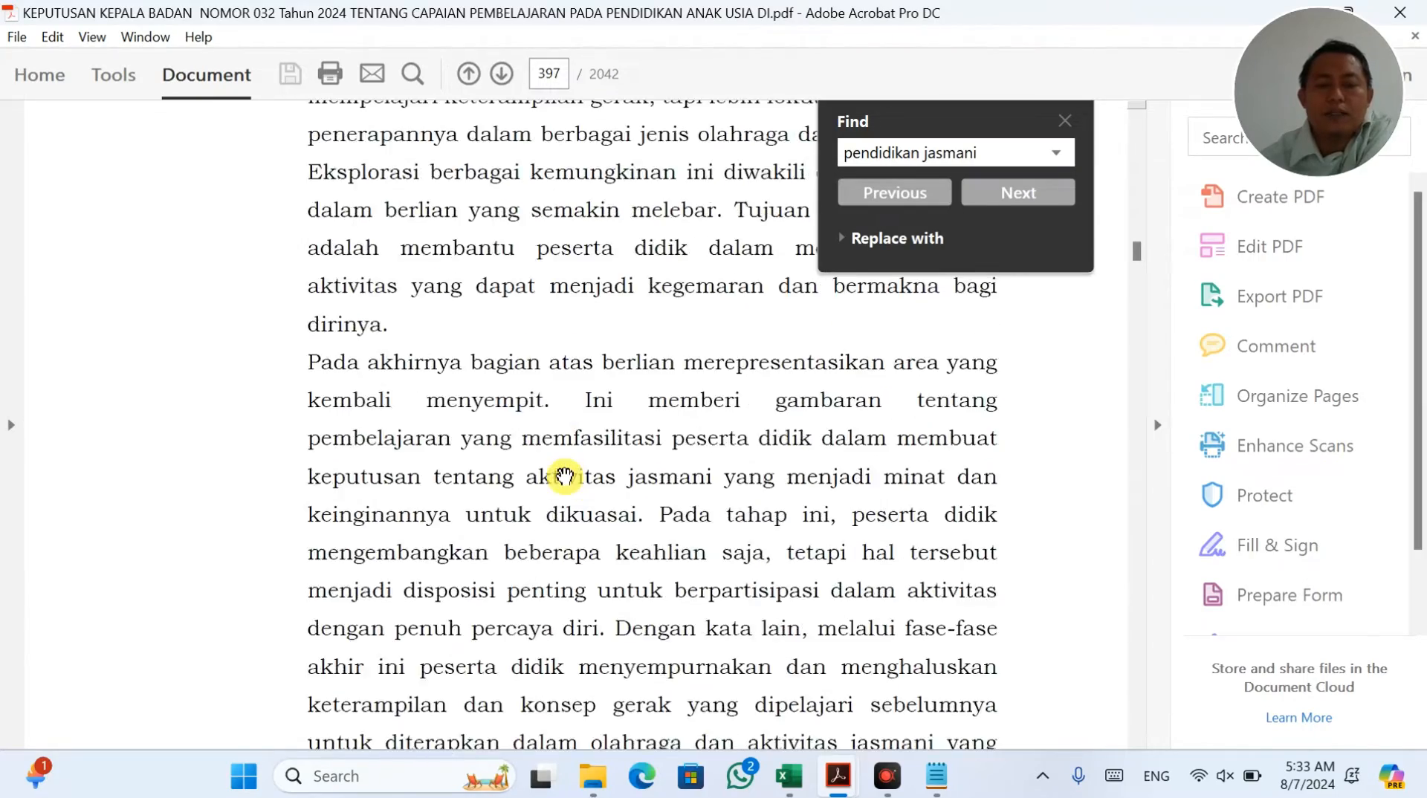
{"action": "scroll", "coordinate": [565, 476], "scroll_direction": "down", "scroll_amount": 20}
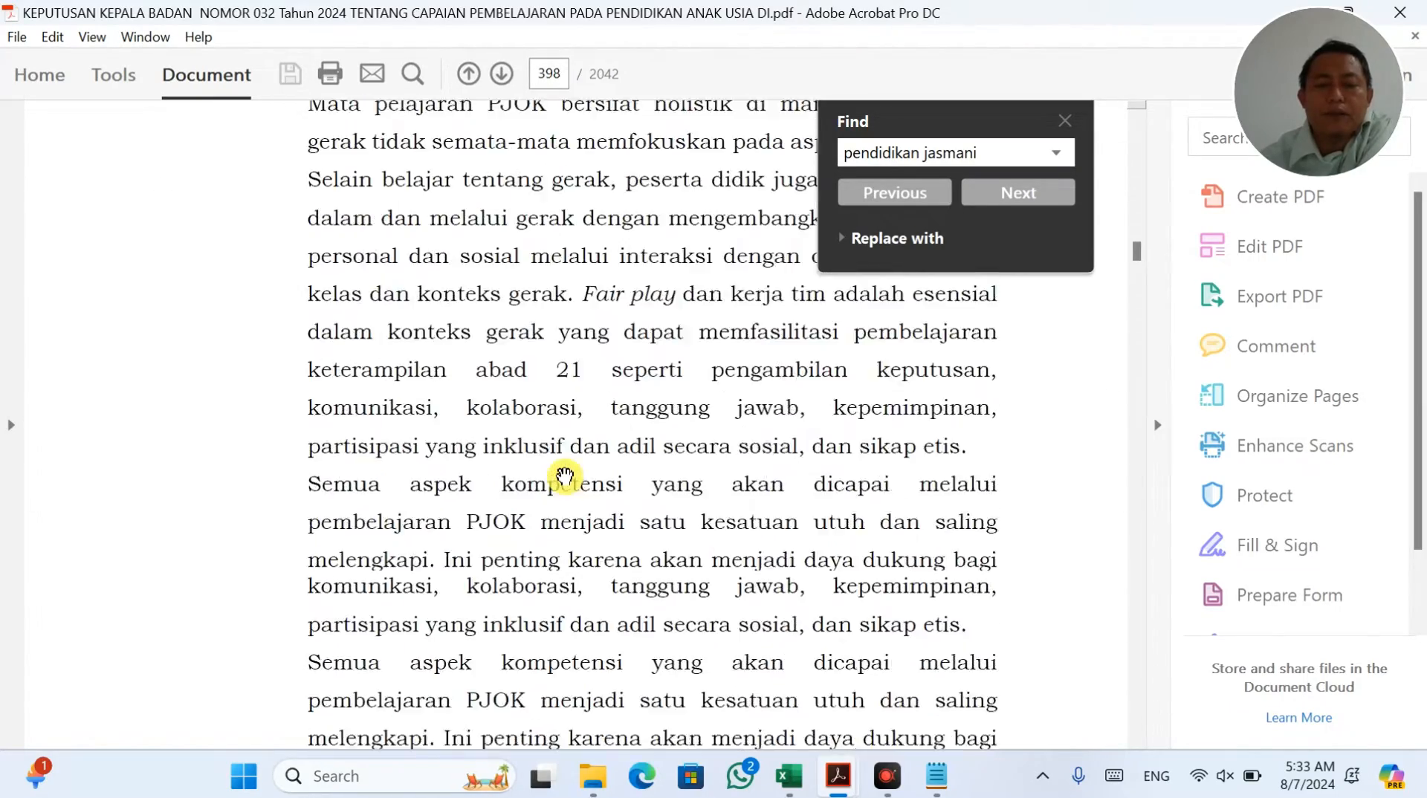
{"action": "scroll", "coordinate": [565, 476], "scroll_direction": "down", "scroll_amount": 15}
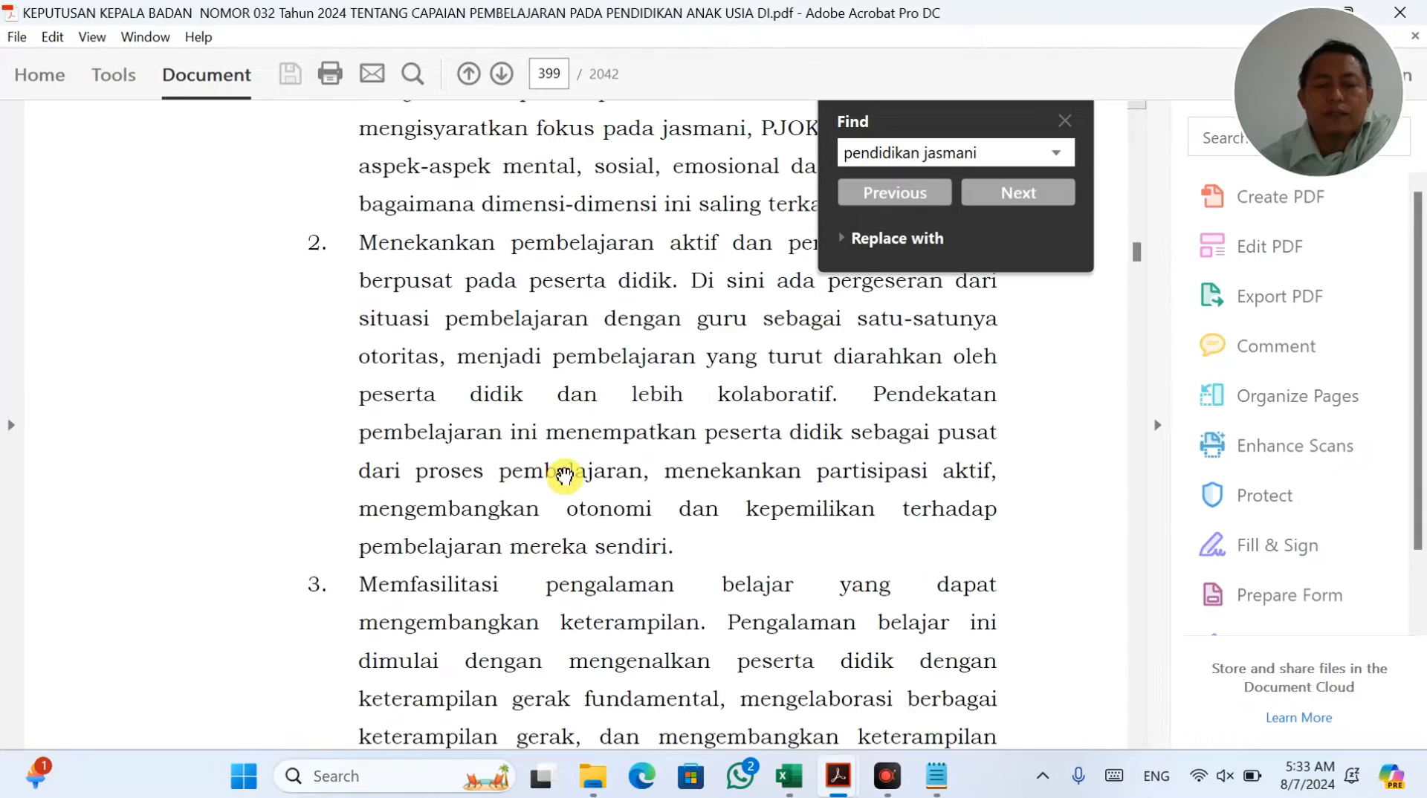
{"action": "scroll", "coordinate": [565, 475], "scroll_direction": "down", "scroll_amount": 20}
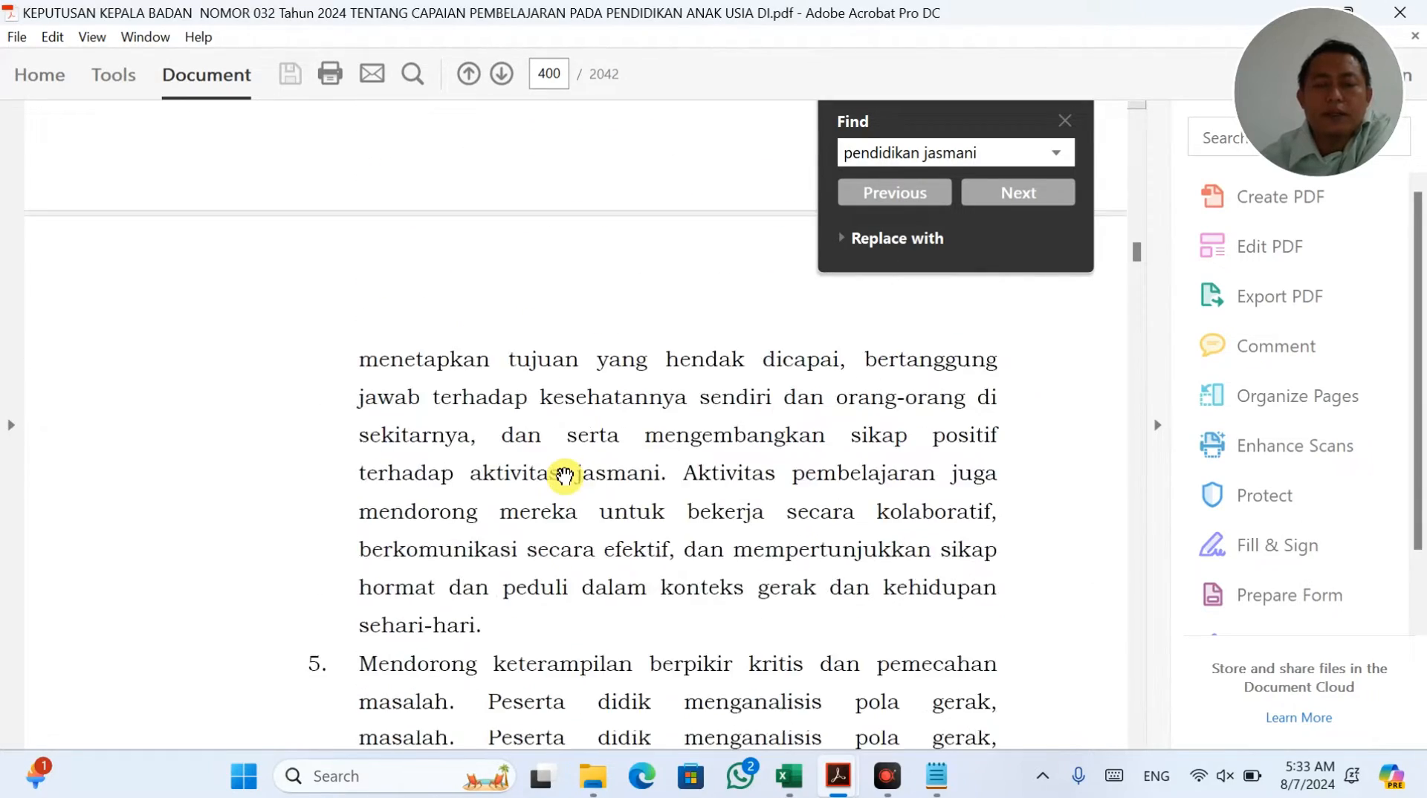
{"action": "scroll", "coordinate": [565, 476], "scroll_direction": "down", "scroll_amount": 20}
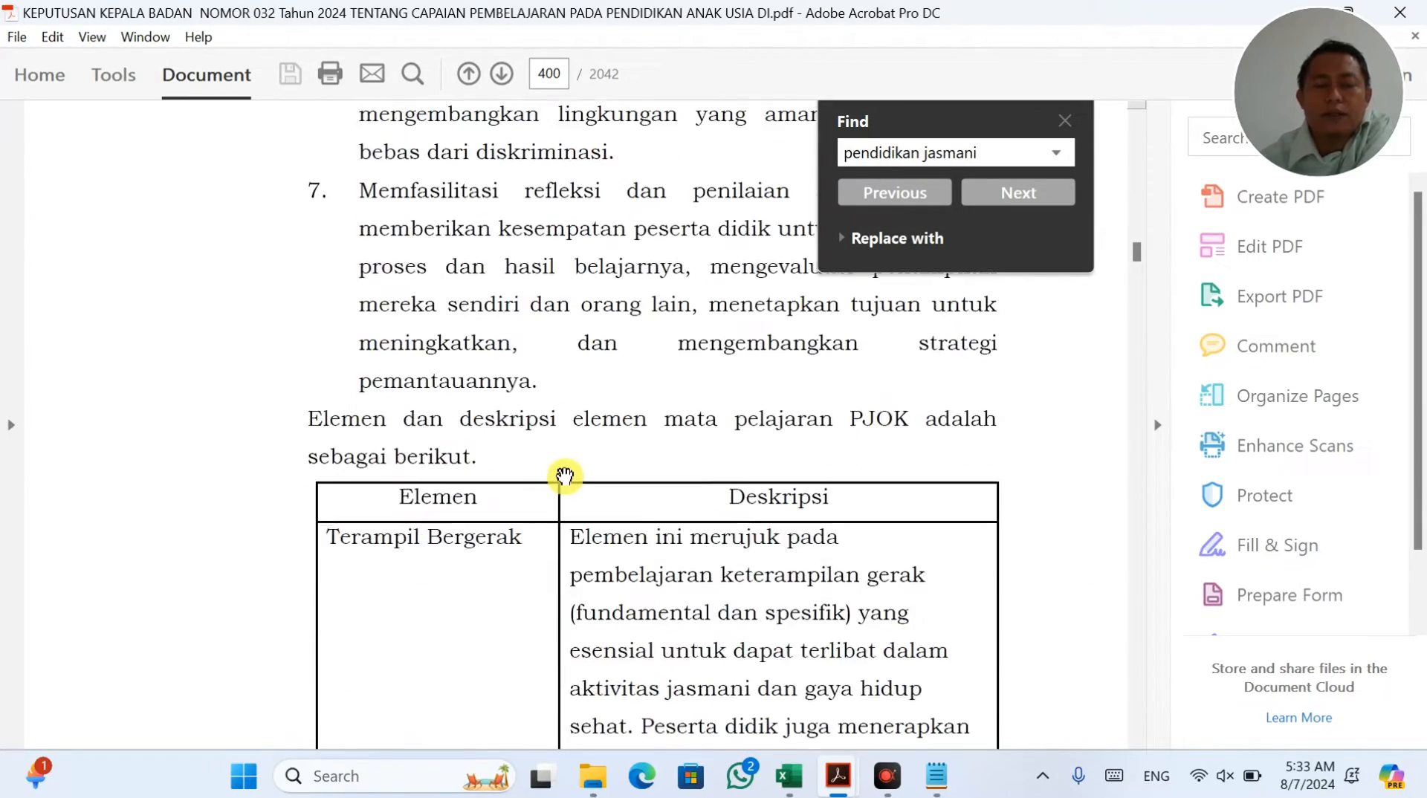
{"action": "scroll", "coordinate": [564, 476], "scroll_direction": "down", "scroll_amount": 4}
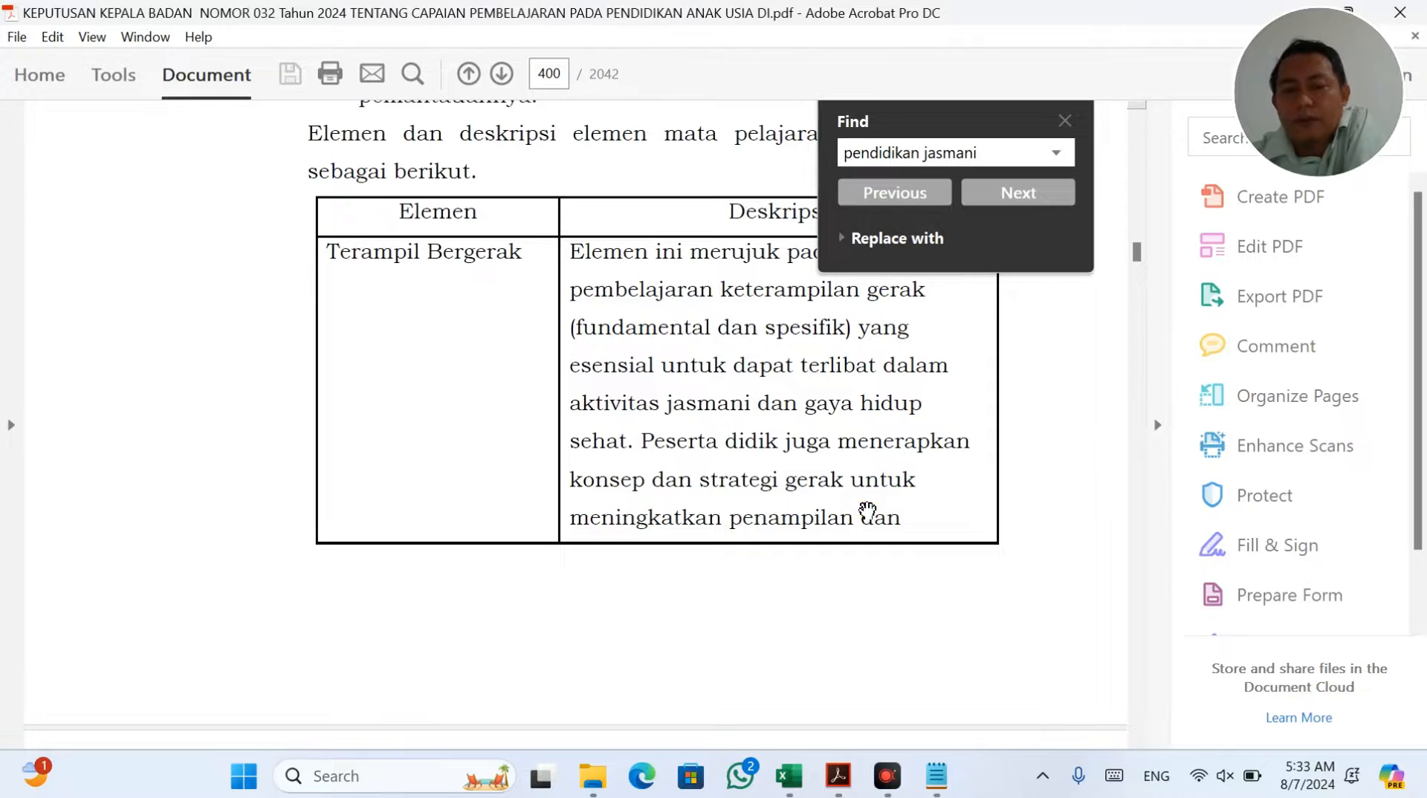
{"action": "scroll", "coordinate": [867, 510], "scroll_direction": "down", "scroll_amount": 5}
{"action": "scroll", "coordinate": [868, 510], "scroll_direction": "down", "scroll_amount": 20}
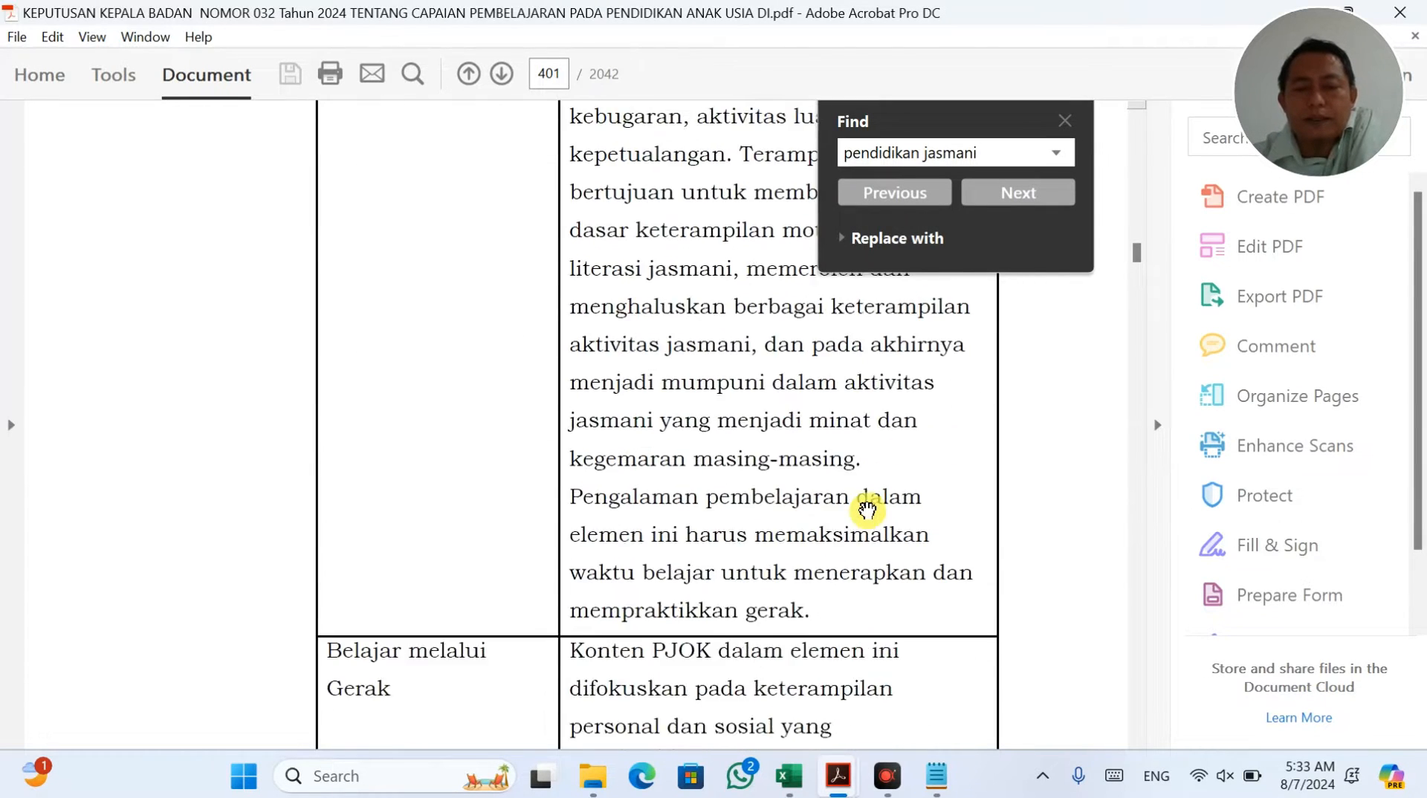
{"action": "scroll", "coordinate": [868, 510], "scroll_direction": "down", "scroll_amount": 20}
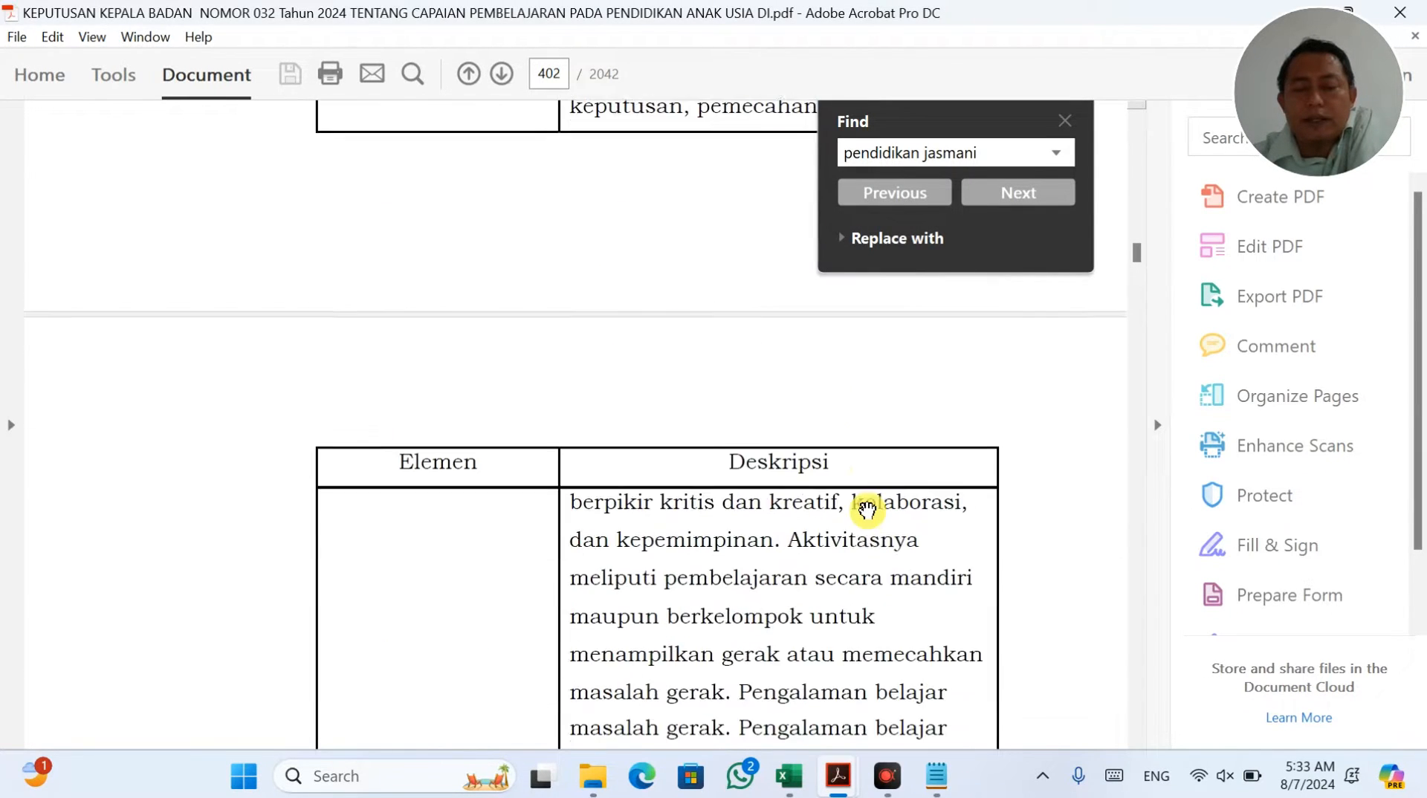
{"action": "scroll", "coordinate": [868, 510], "scroll_direction": "down", "scroll_amount": 20}
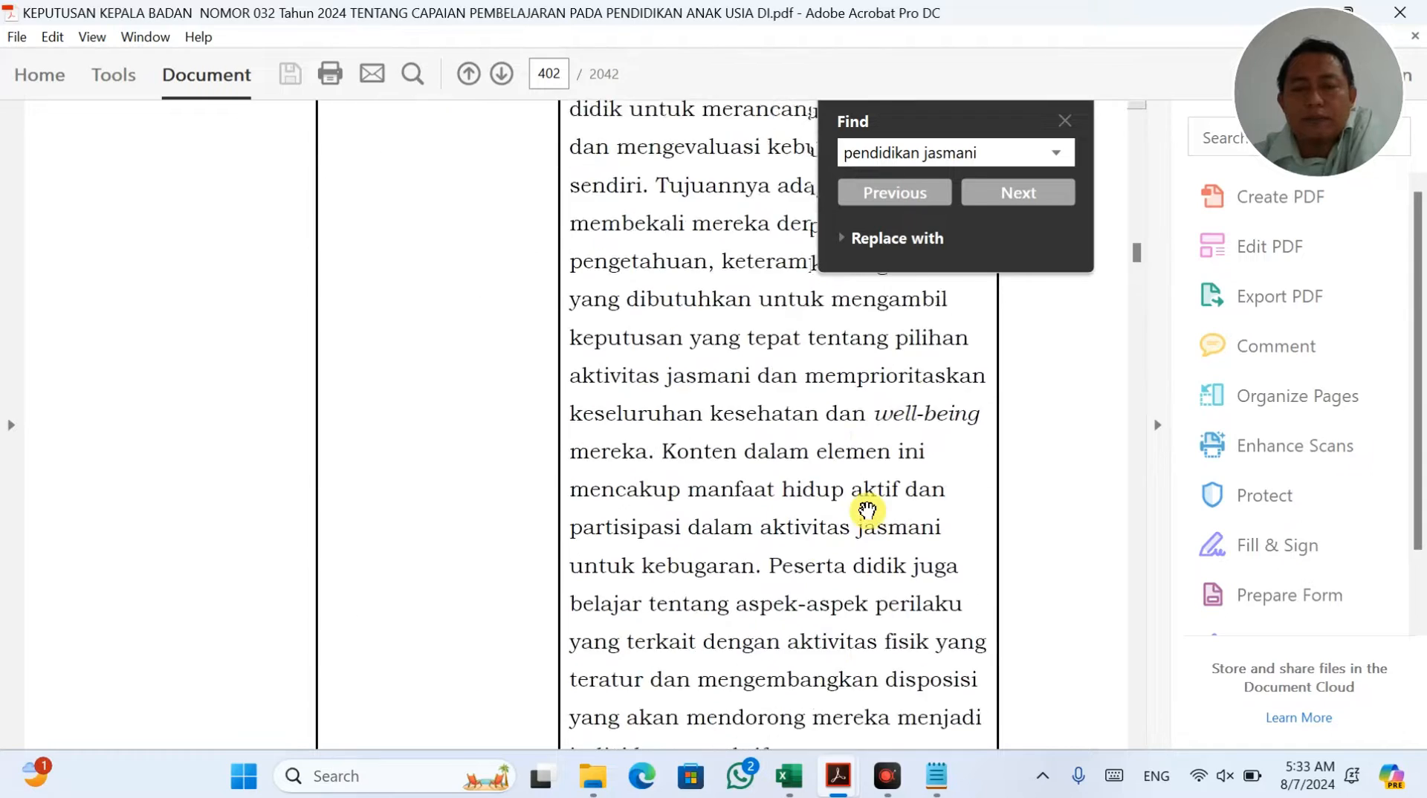
{"action": "scroll", "coordinate": [867, 510], "scroll_direction": "down", "scroll_amount": 20}
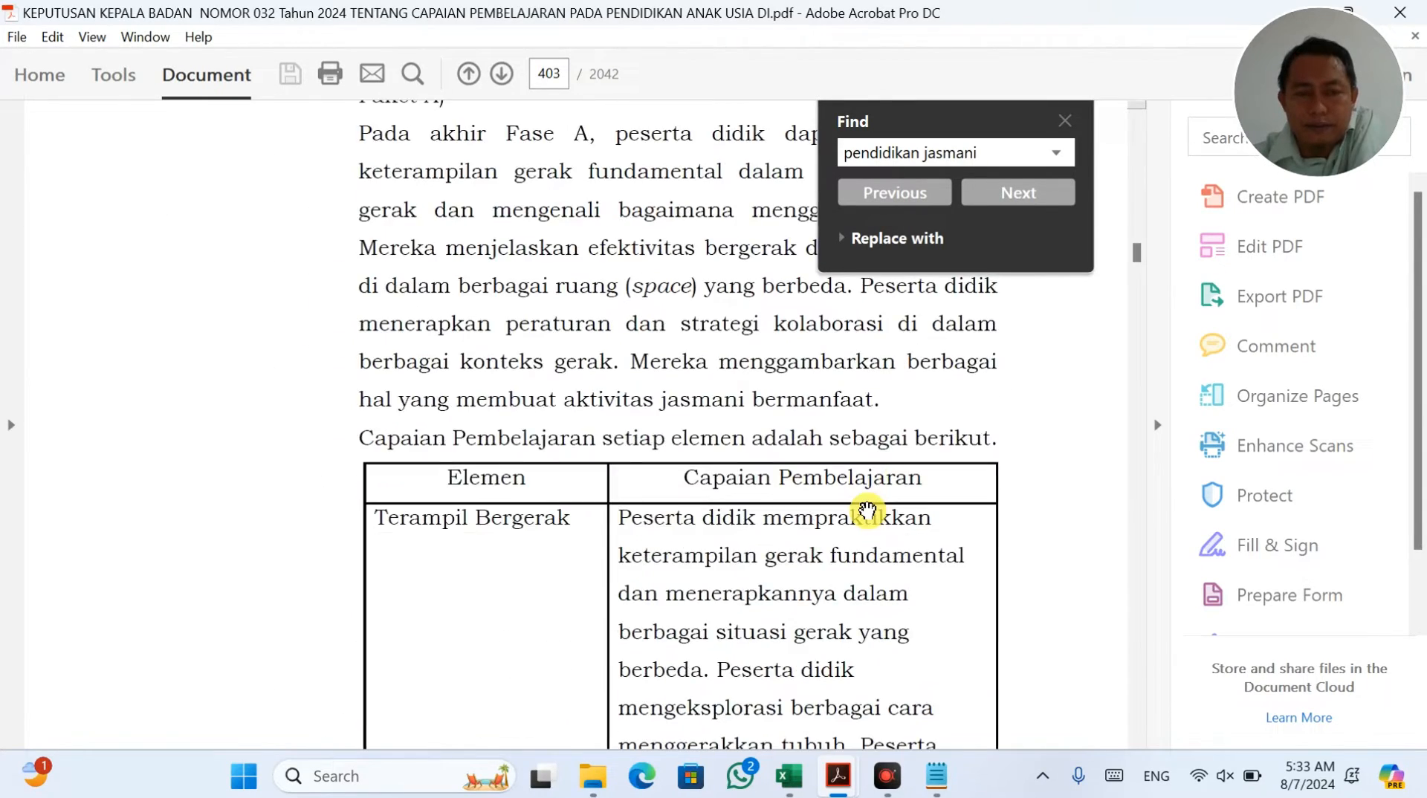
{"action": "scroll", "coordinate": [867, 510], "scroll_direction": "down", "scroll_amount": 20}
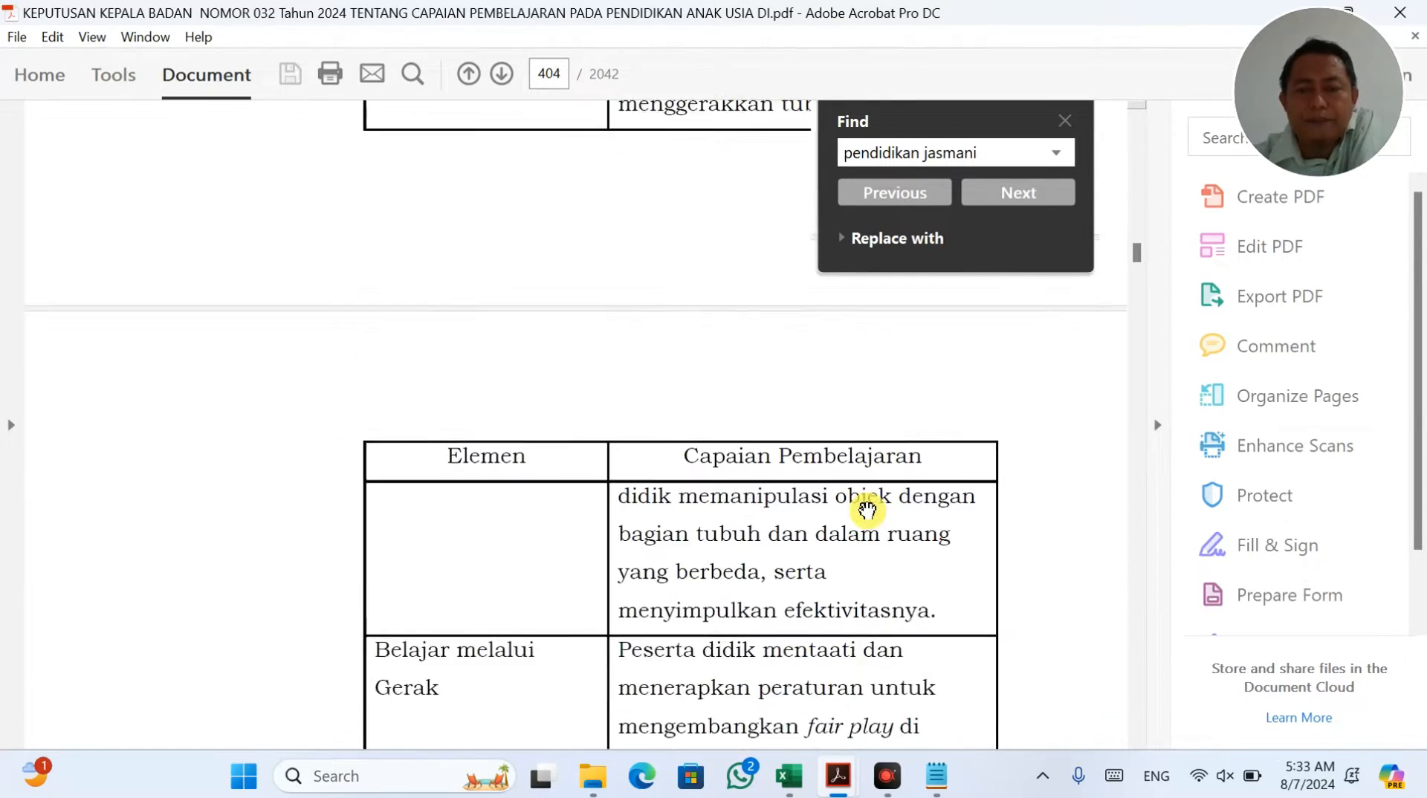
{"action": "scroll", "coordinate": [867, 510], "scroll_direction": "down", "scroll_amount": 5}
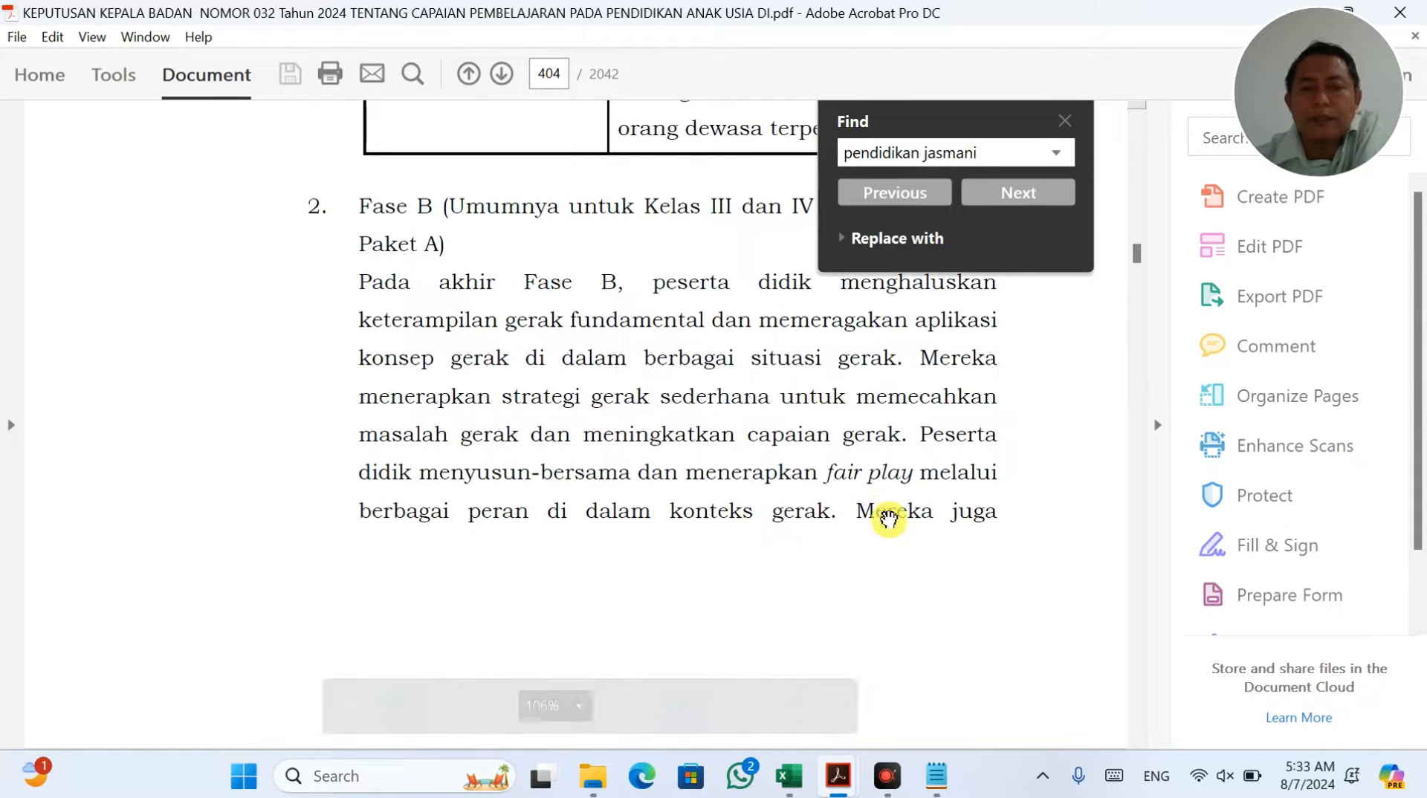
Step: Close the search, make the PDF text editable, and copy the Fase B paragraph on page 404 from "Pada akhir Fase B" to "Mereka juga"
{"action": "left_click", "coordinate": [1067, 131]}
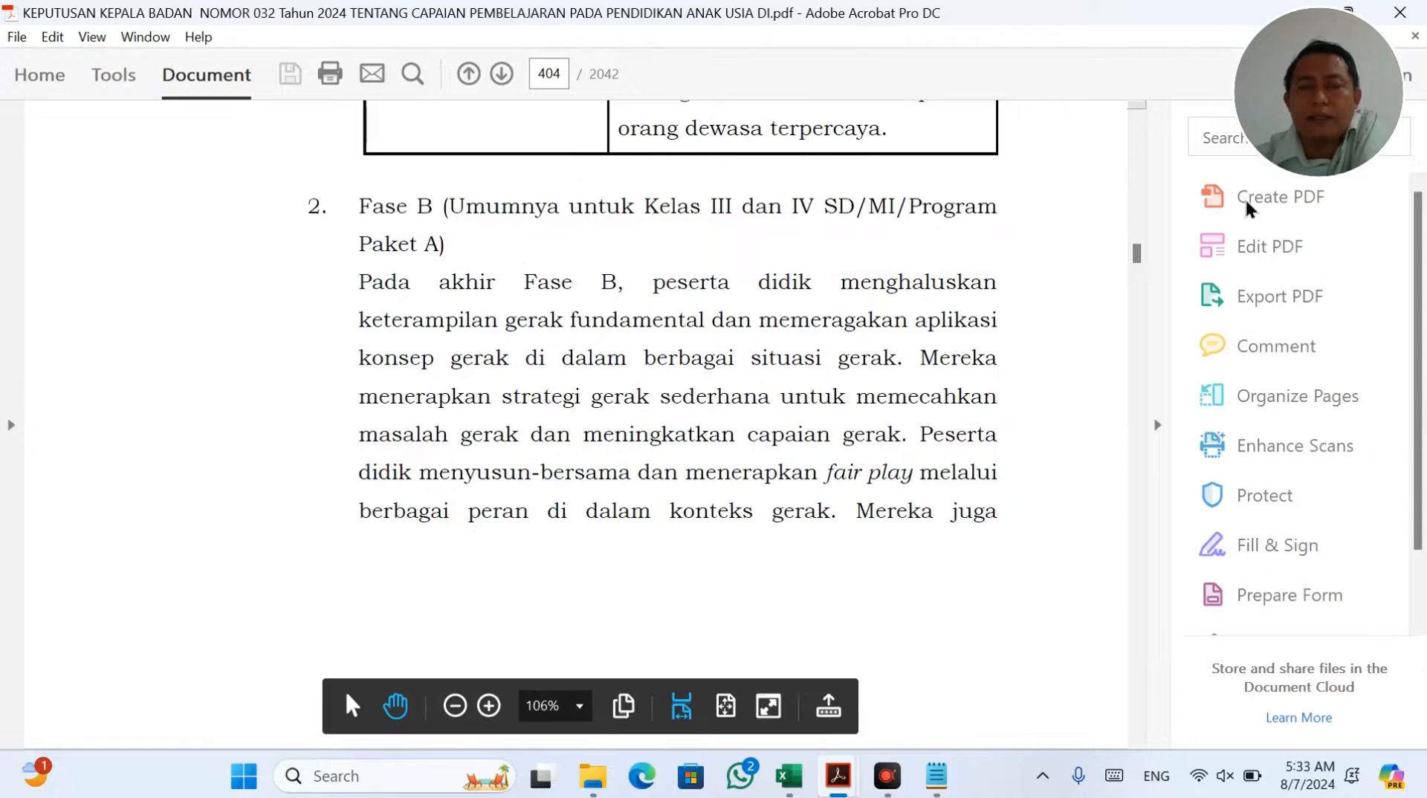
{"action": "left_click", "coordinate": [1267, 246]}
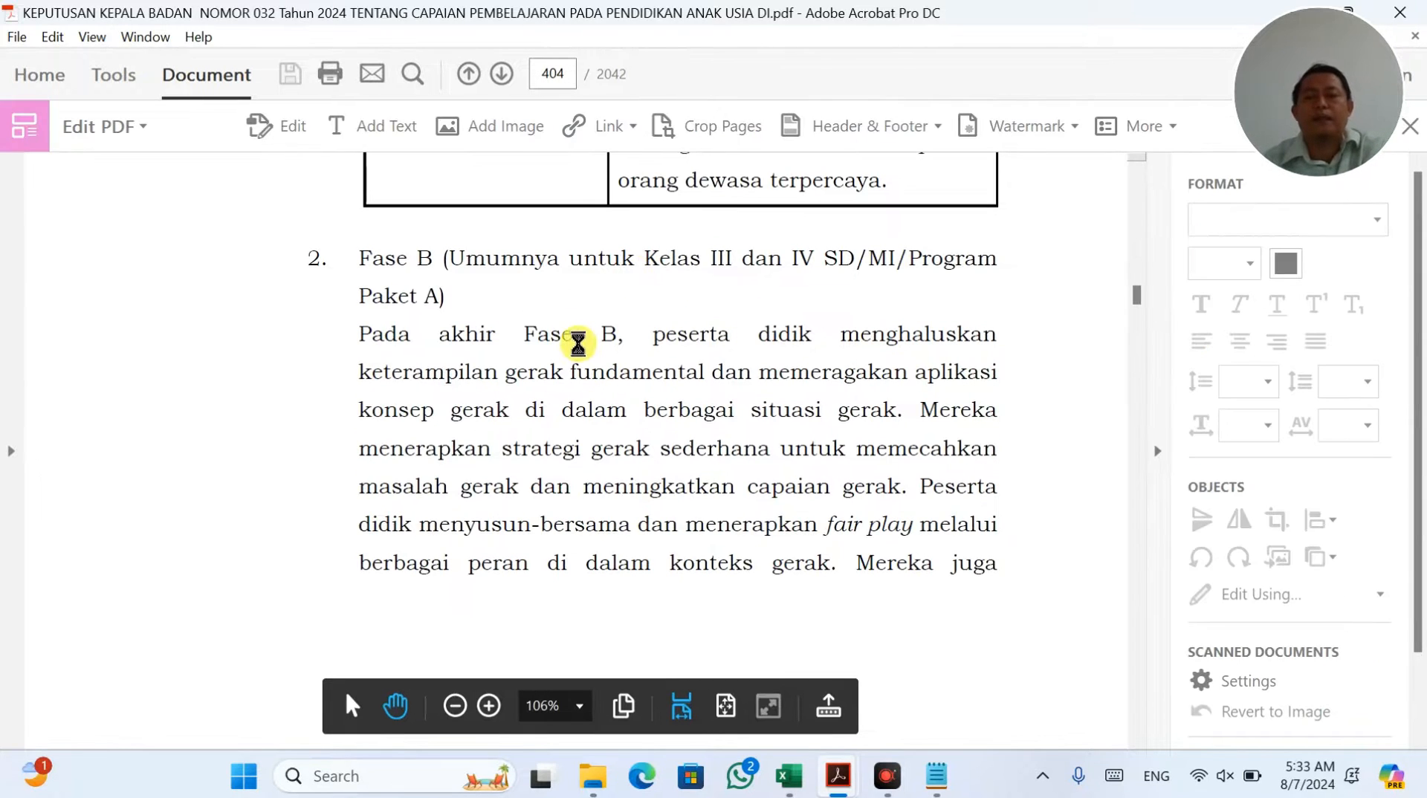
{"action": "left_click", "coordinate": [376, 329]}
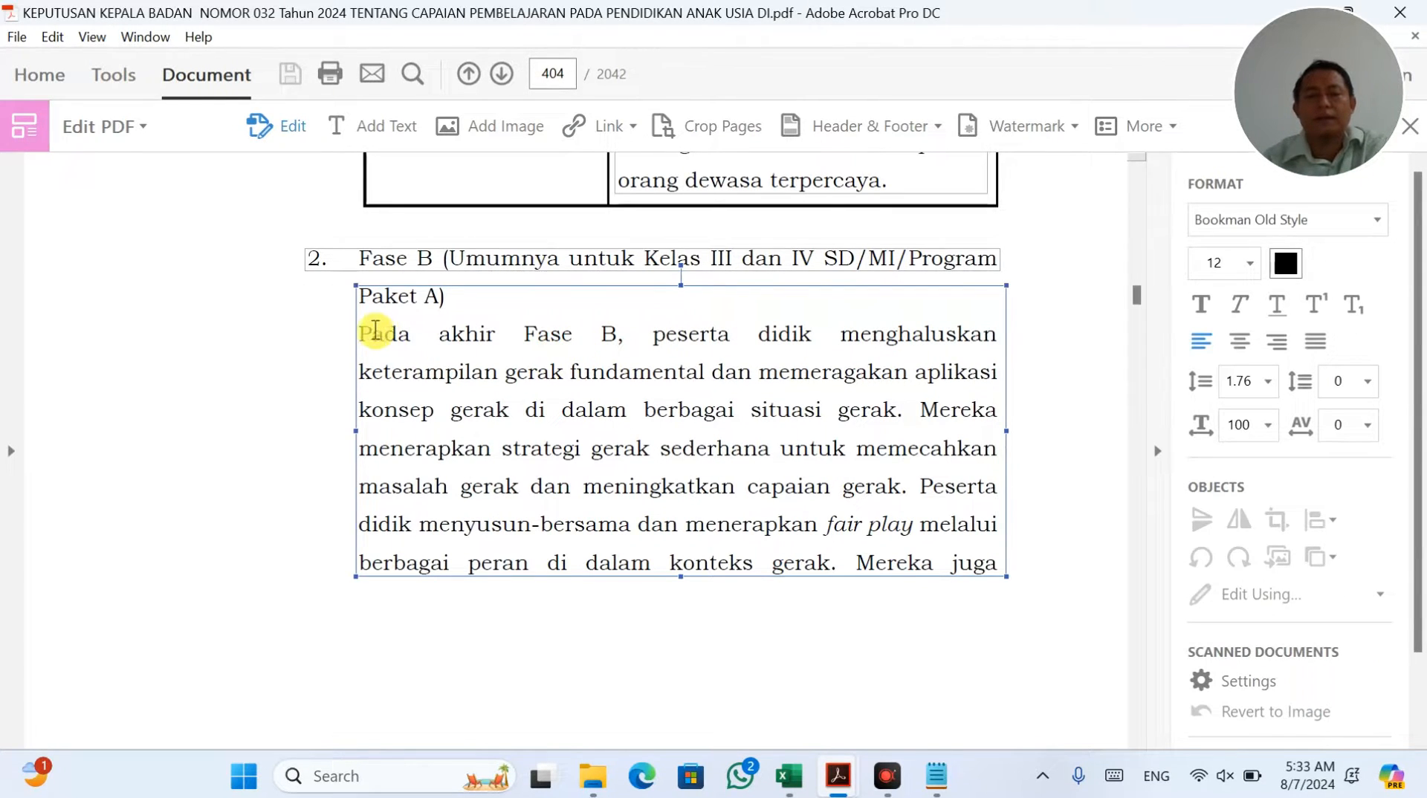
{"action": "left_click_drag", "start_coordinate": [361, 337], "coordinate": [1039, 584]}
{"action": "key", "text": "ctrl+c"}
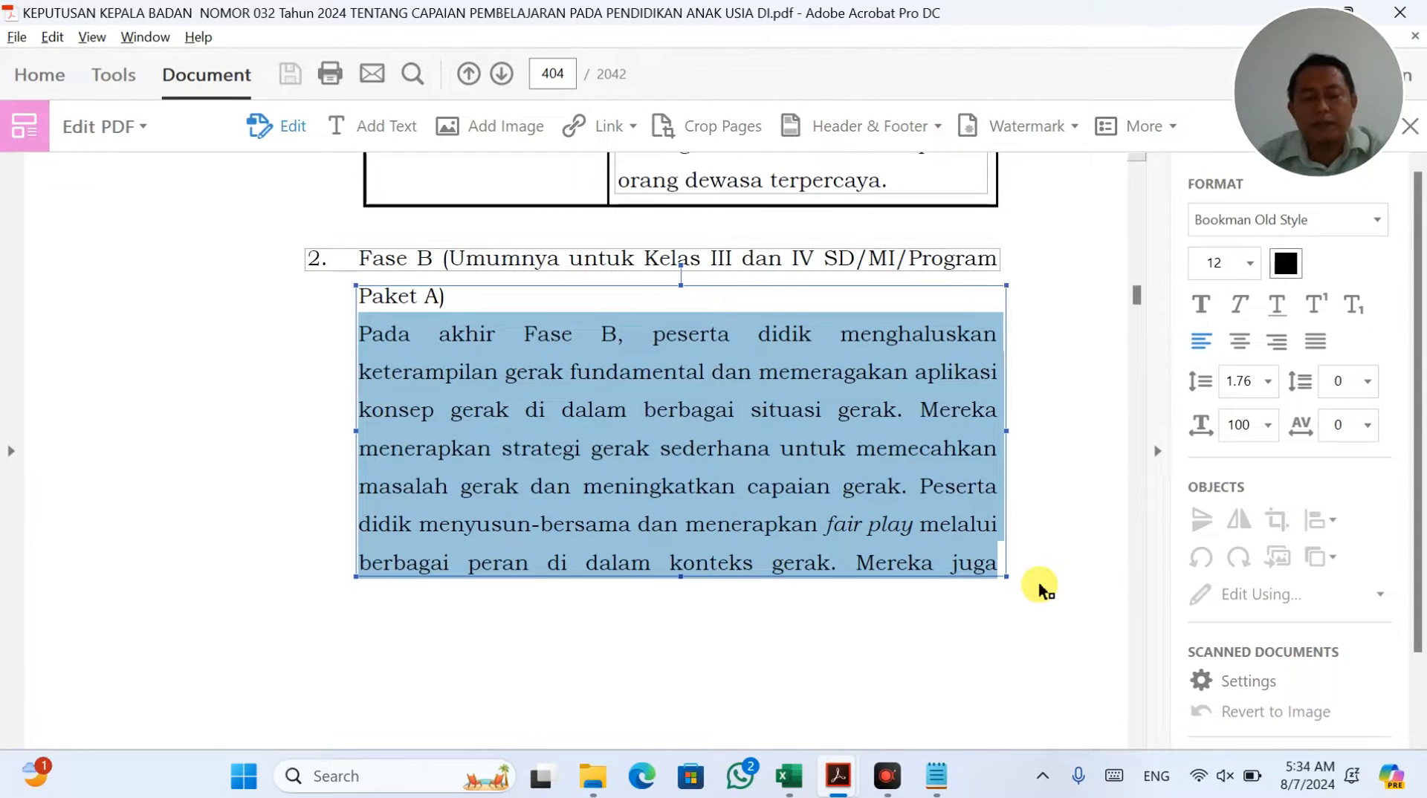
Step: Switch to Excel and replace the text under CAPAIAN UMUM on the INPUT DATA sheet with the copied Fase B paragraph
{"action": "left_click", "coordinate": [802, 788]}
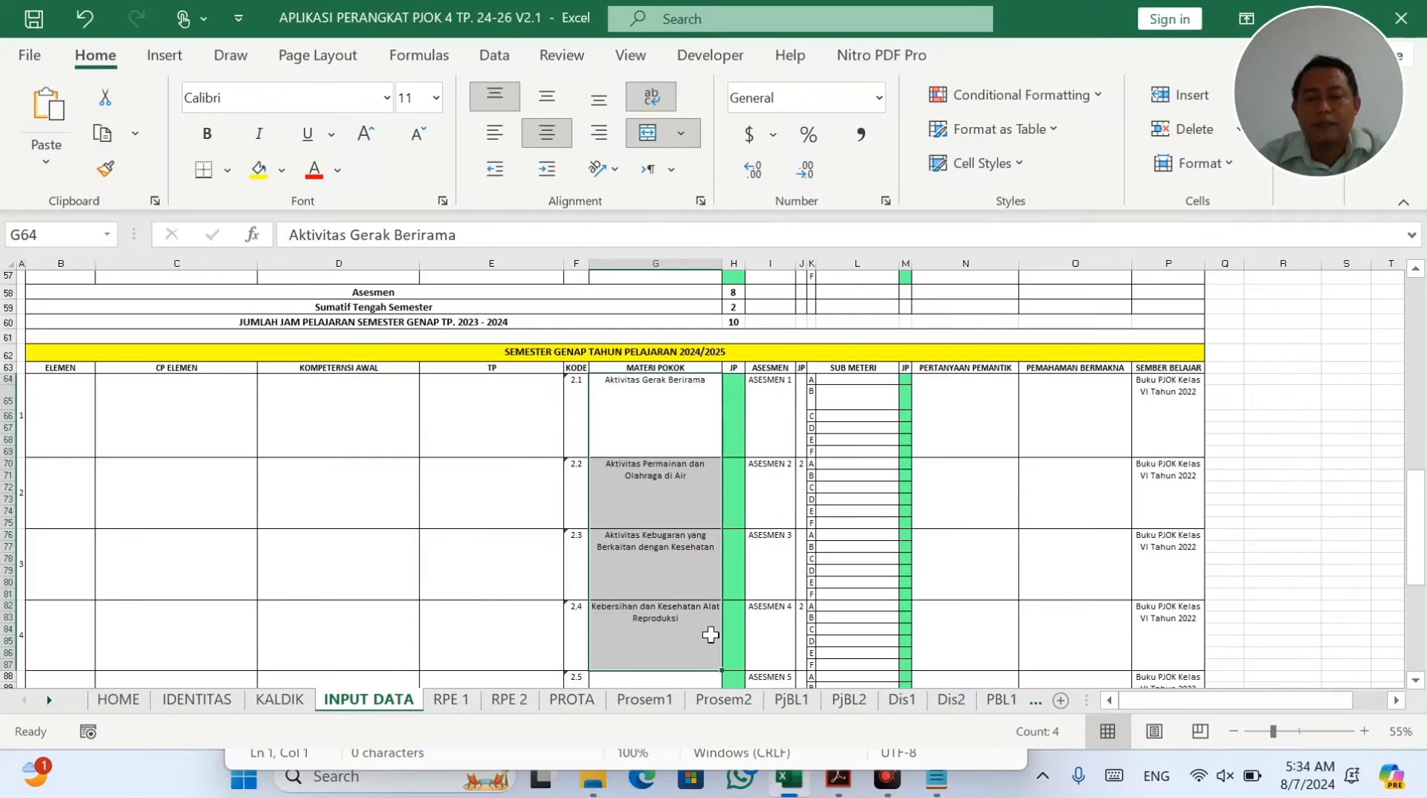
{"action": "left_click", "coordinate": [346, 431]}
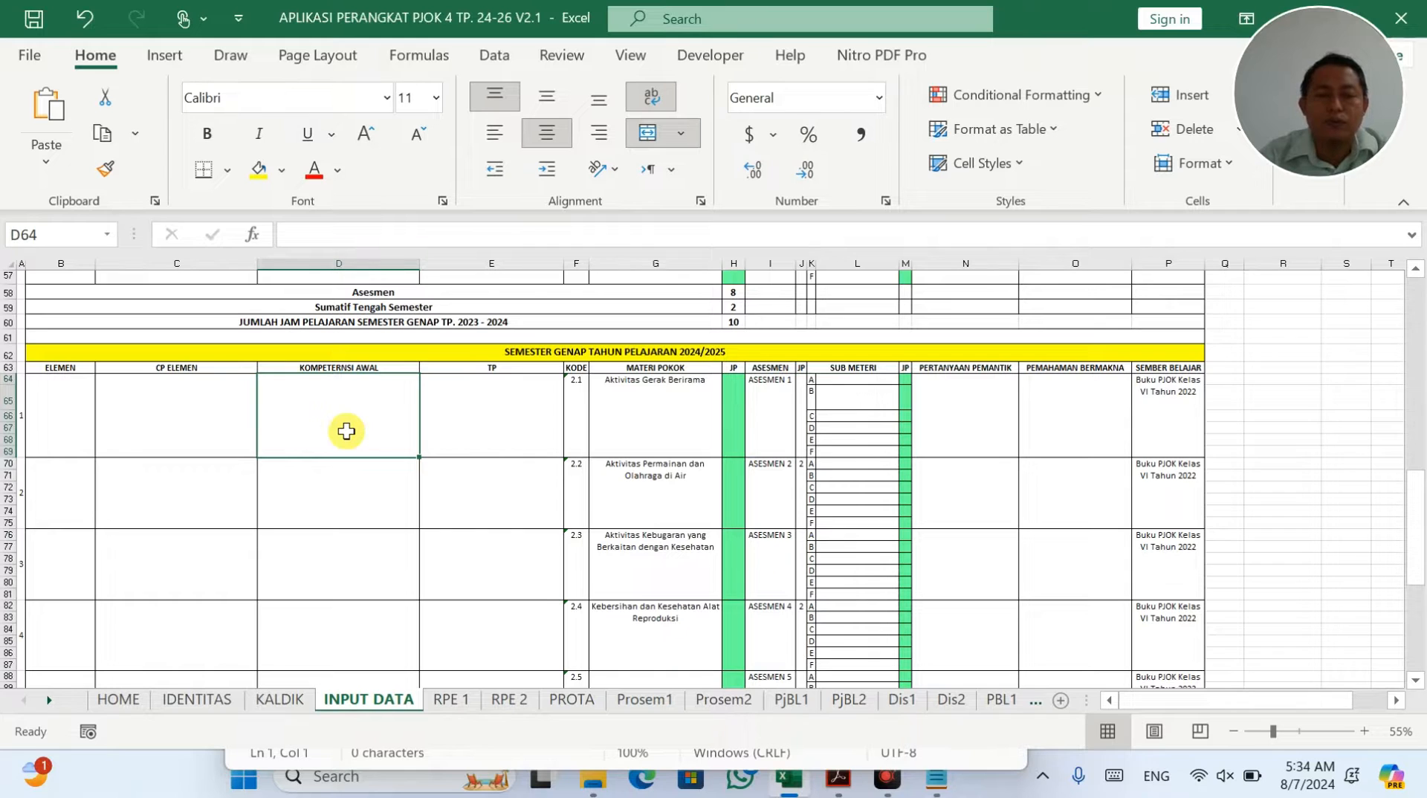
{"action": "scroll", "coordinate": [1419, 308], "scroll_direction": "up", "scroll_amount": 19}
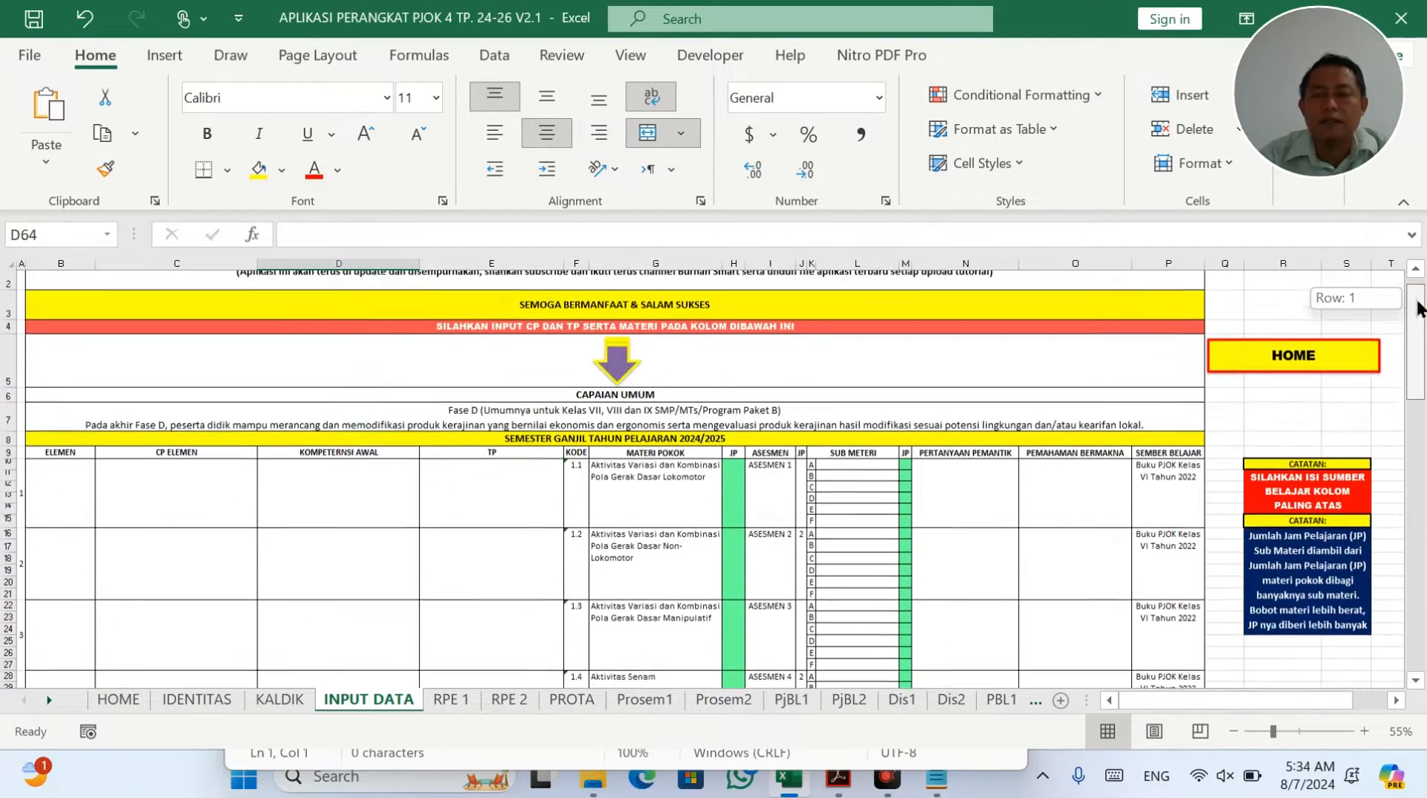
{"action": "double_click", "coordinate": [605, 452]}
{"action": "key", "text": "ctrl+a"}
{"action": "key", "text": "ctrl+v"}
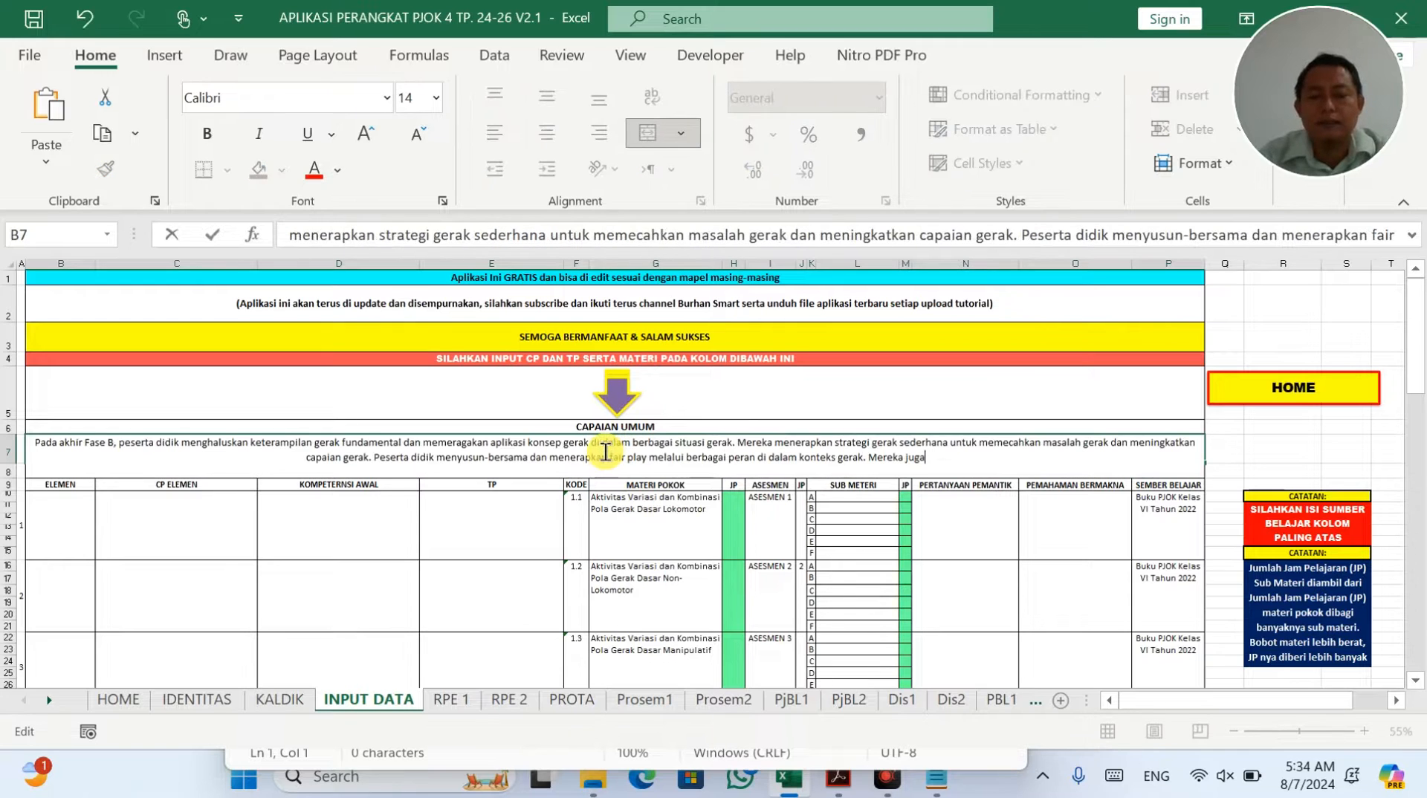
{"action": "key", "text": "Return"}
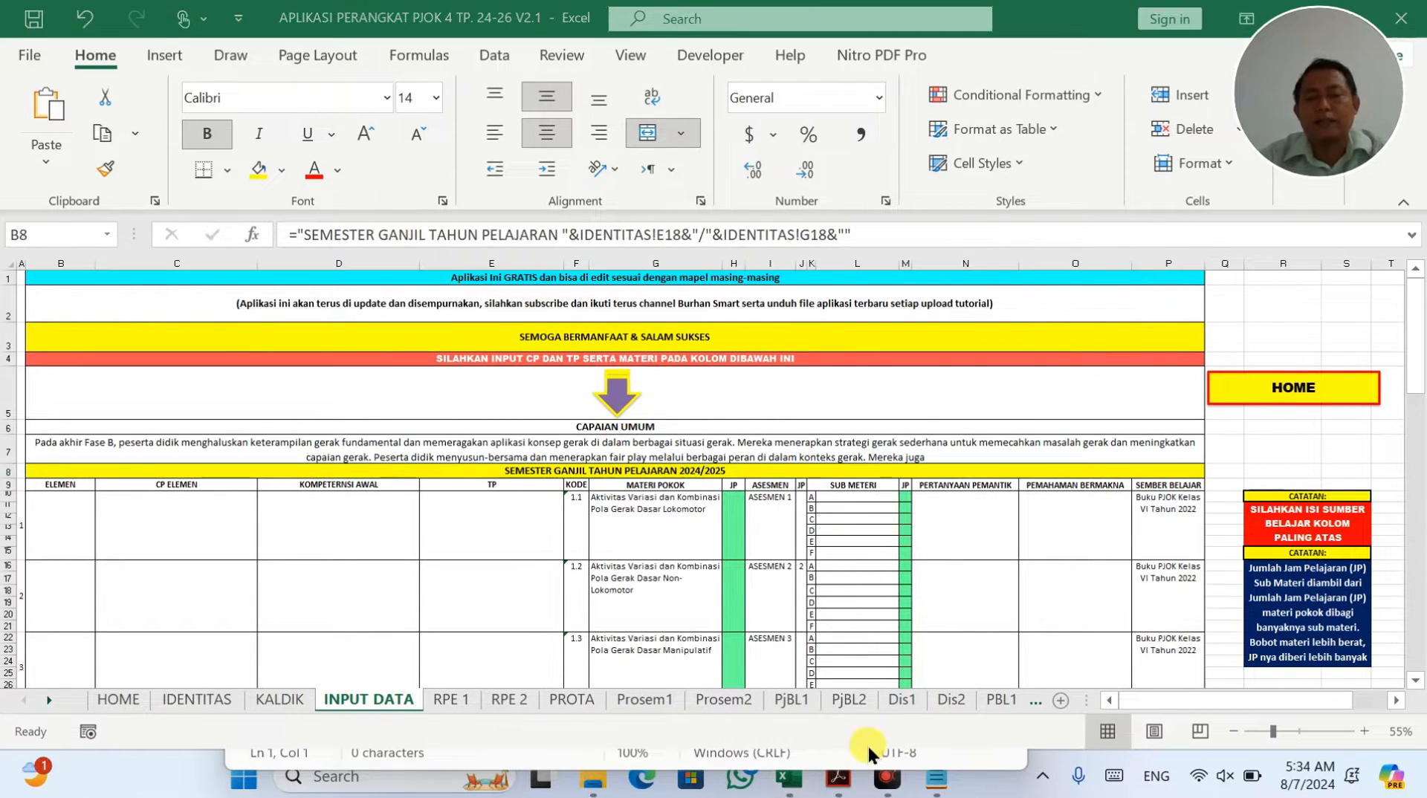
Step: Switch back to the Keputusan Kepala Badan PDF in Acrobat, deselect the paragraph, and leave the text editing mode
{"action": "mouse_move", "coordinate": [782, 794]}
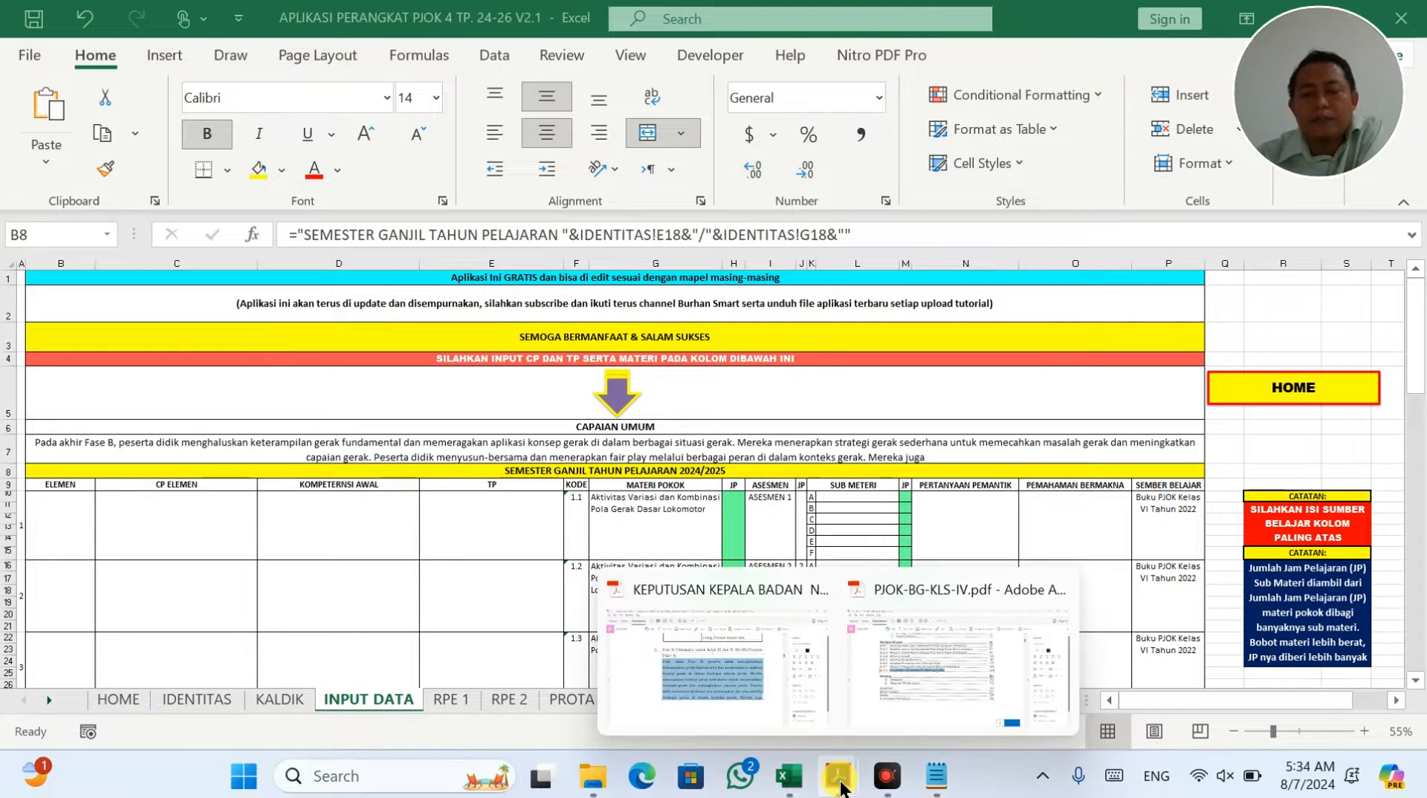
{"action": "left_click", "coordinate": [764, 670]}
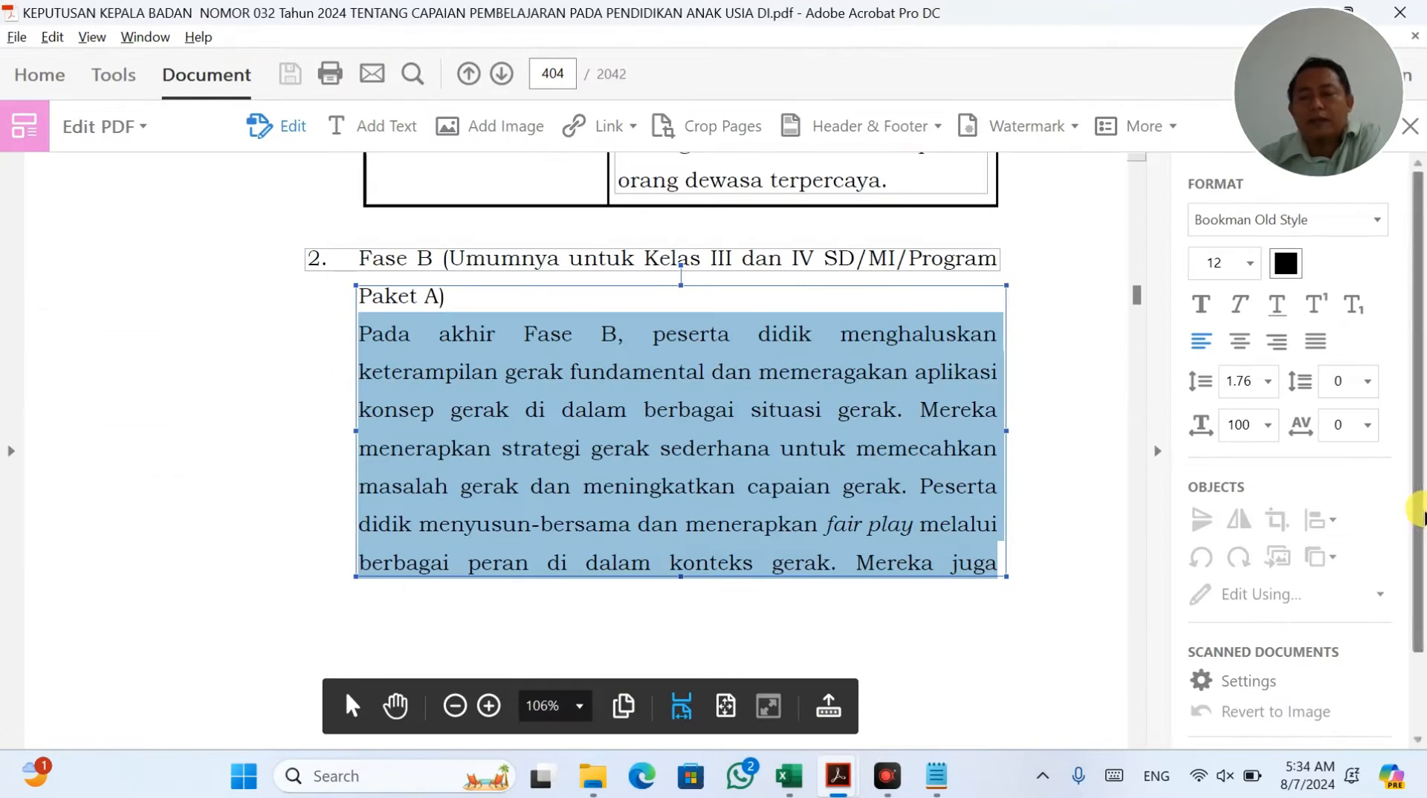
{"action": "scroll", "coordinate": [1418, 529], "scroll_direction": "down", "scroll_amount": 1}
{"action": "left_click", "coordinate": [1056, 457]}
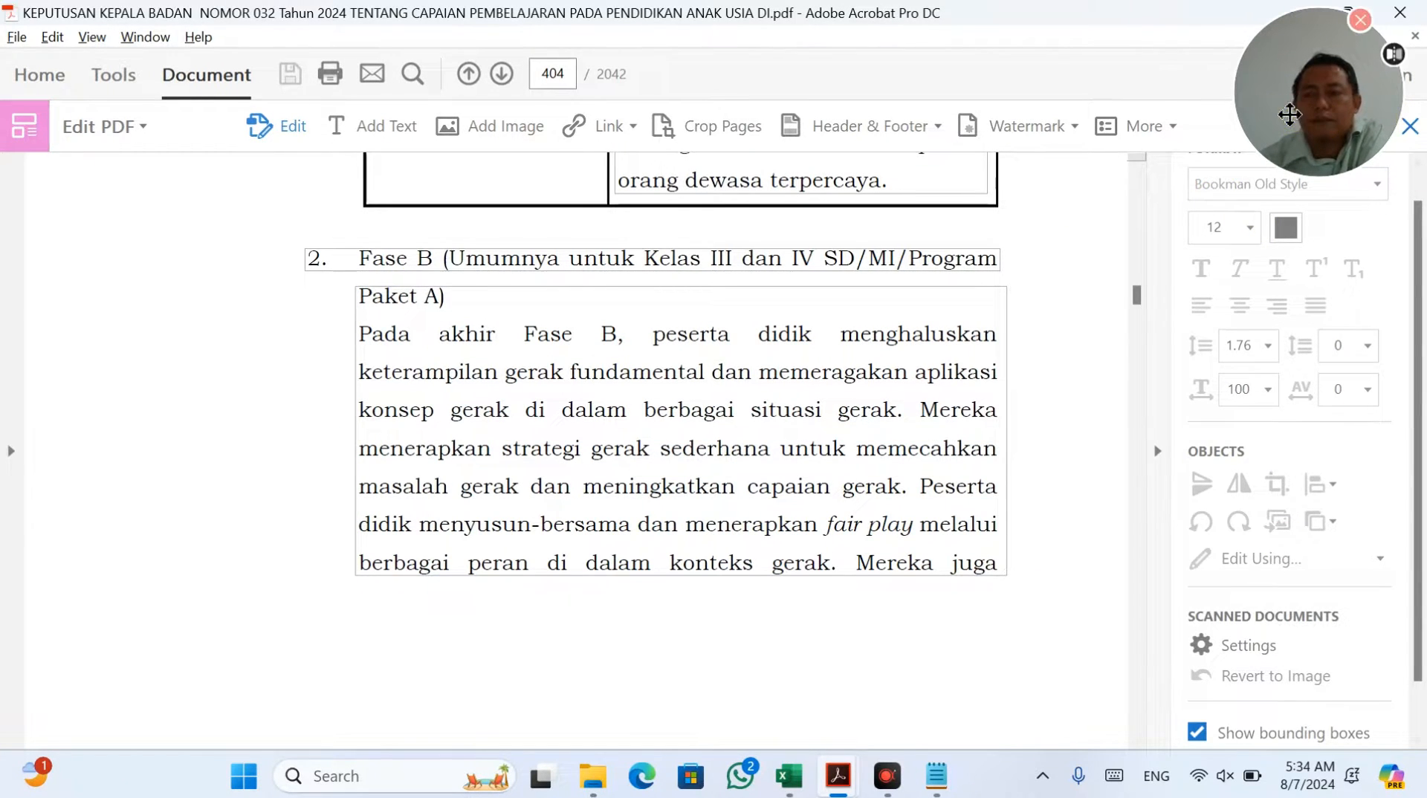
{"action": "left_click", "coordinate": [1411, 126]}
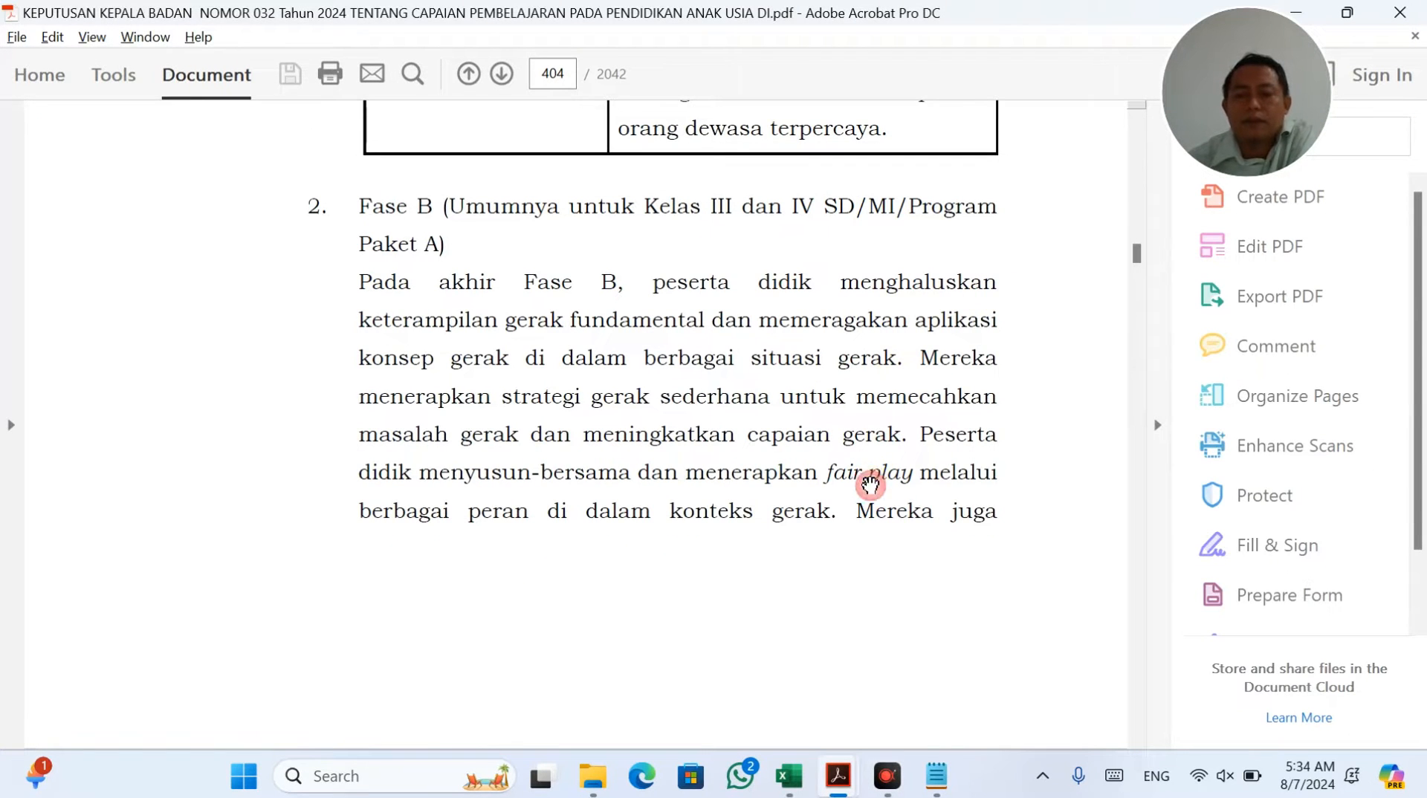
Step: Make page 405 editable and copy the rest of the Fase B paragraph, "mengidentifikasi hal-hal yang menyebabkan aktivitas jasmani menyenangkan."
{"action": "scroll", "coordinate": [871, 484], "scroll_direction": "down", "scroll_amount": 1}
{"action": "scroll", "coordinate": [871, 484], "scroll_direction": "down", "scroll_amount": 6}
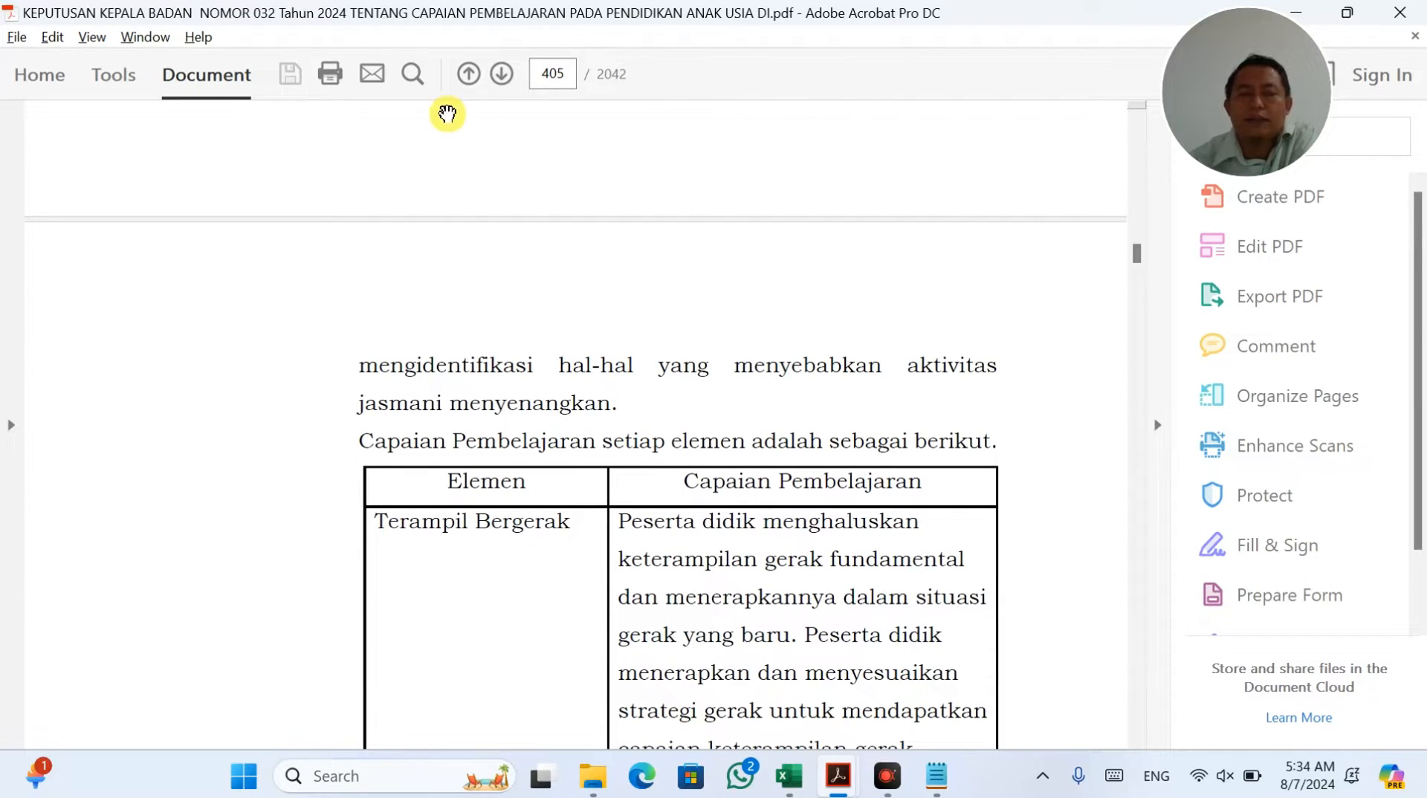
{"action": "left_click", "coordinate": [1268, 265]}
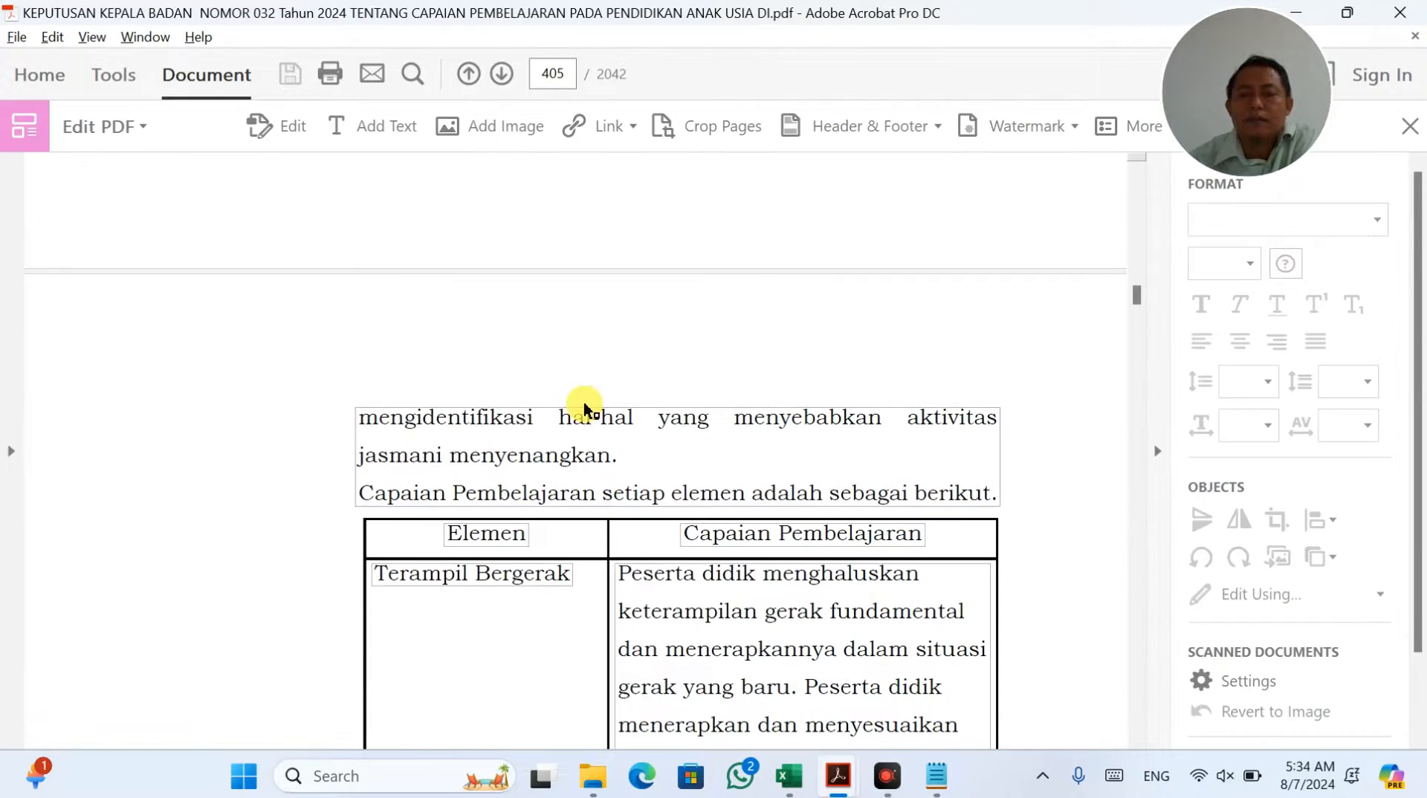
{"action": "left_click", "coordinate": [593, 454]}
{"action": "left_click_drag", "start_coordinate": [623, 459], "coordinate": [345, 411]}
{"action": "key", "text": "ctrl+c"}
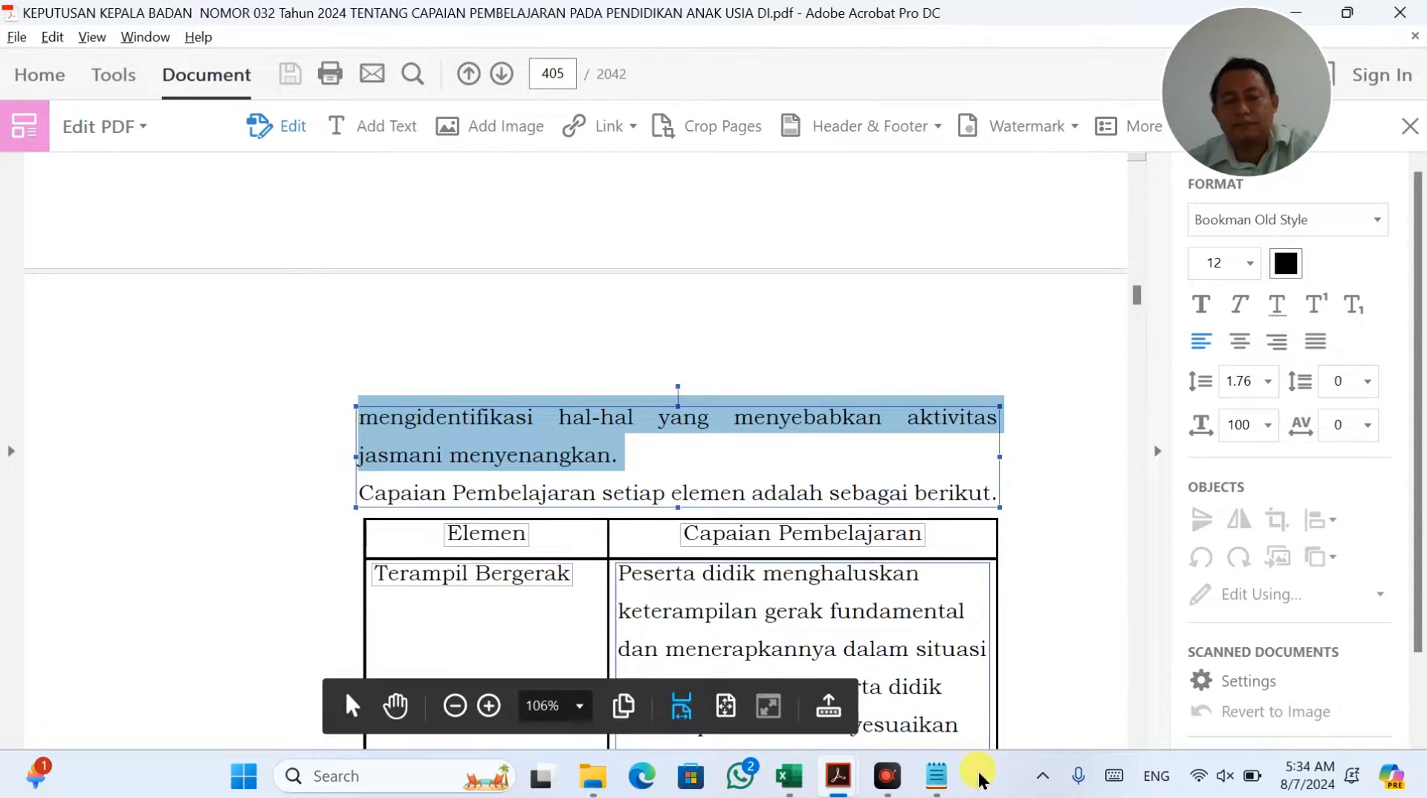
Step: Switch to Excel and append the copied ending after "Mereka juga" in the CAPAIAN UMUM text
{"action": "left_click", "coordinate": [844, 785]}
{"action": "left_click", "coordinate": [789, 776]}
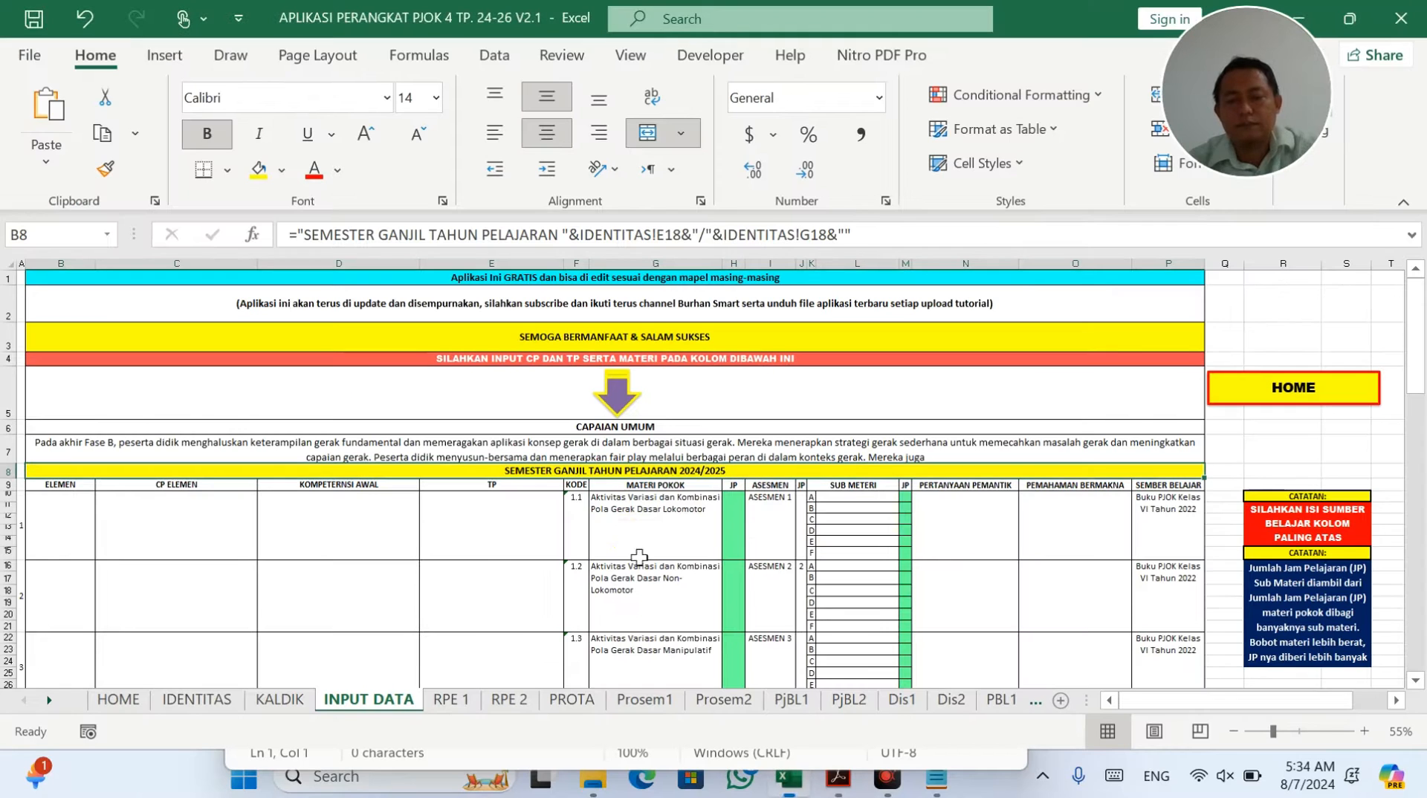
{"action": "double_click", "coordinate": [947, 446]}
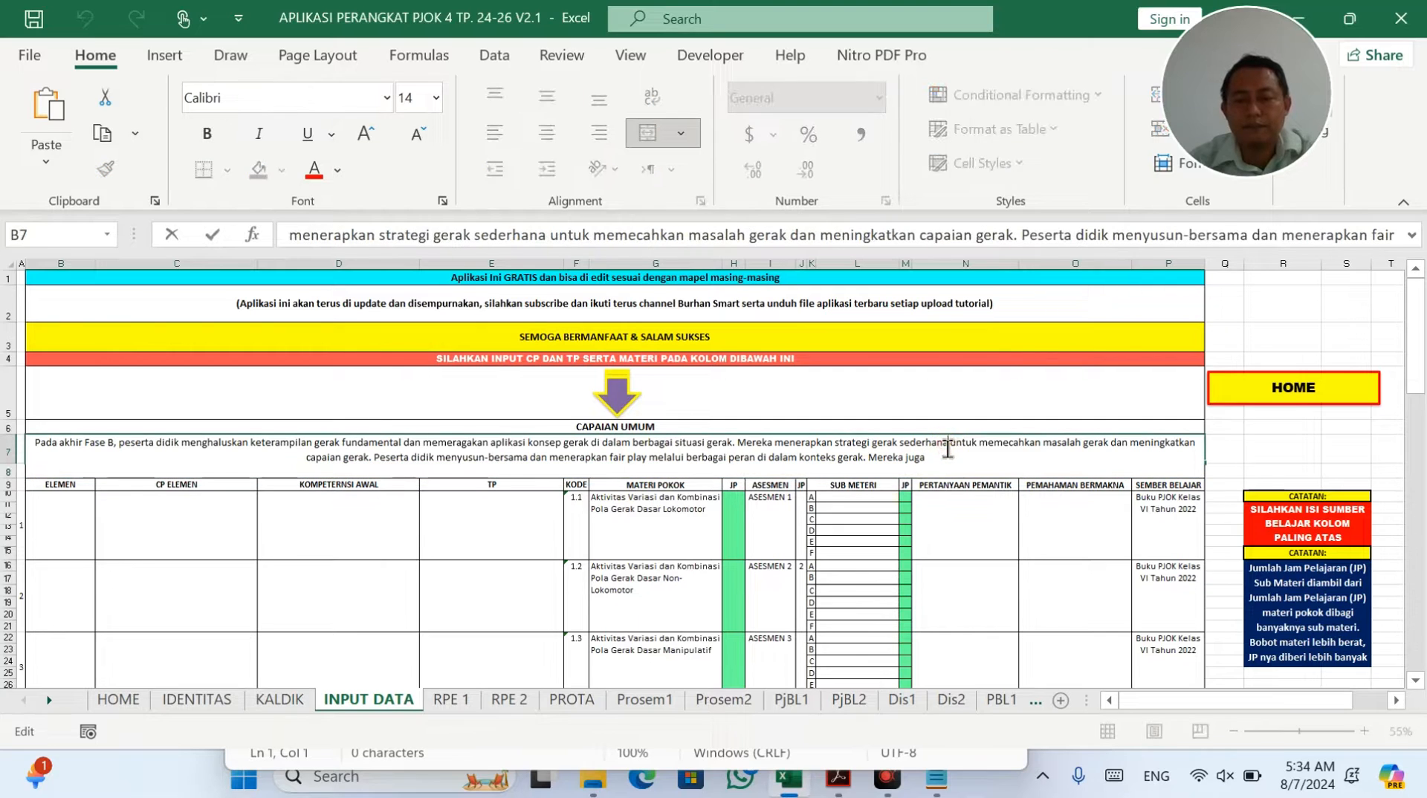
{"action": "key", "text": "ctrl+z"}
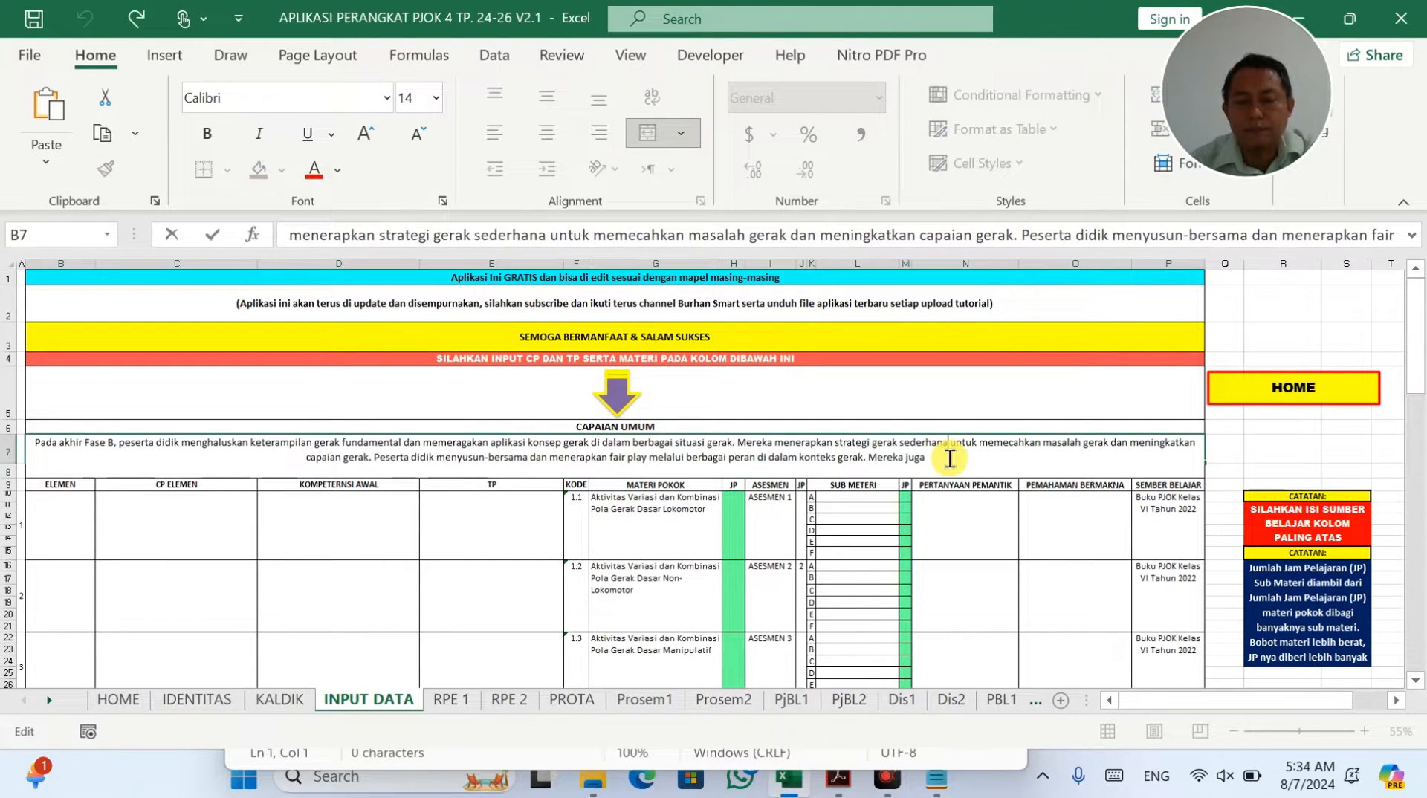
{"action": "left_click", "coordinate": [950, 458]}
{"action": "key", "text": "ctrl+v"}
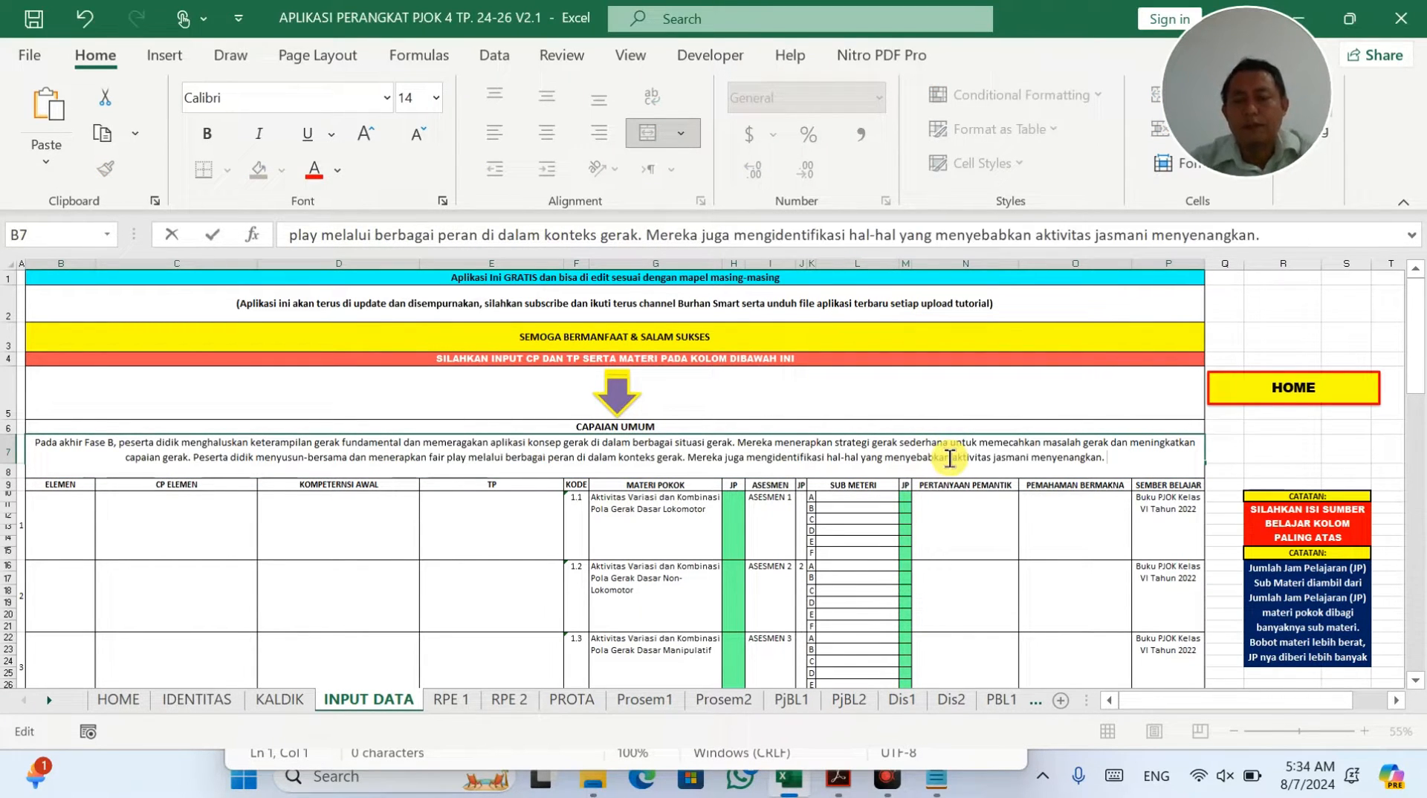
{"action": "key", "text": "Return"}
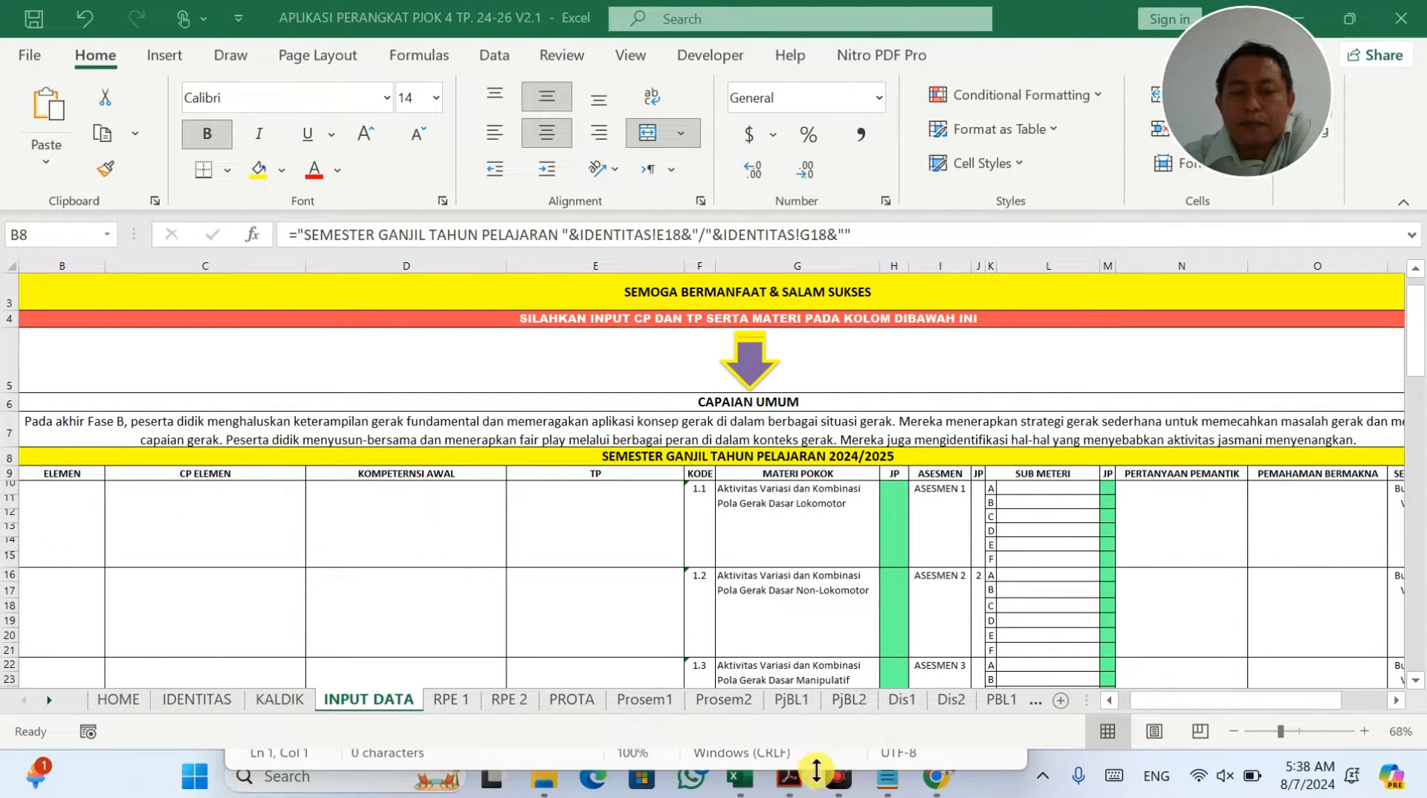
Step: Switch to Chrome, return to the search results for "cp pjok kelas iv", and open the Merdeka Mengajar PJOK Fase B page
{"action": "left_click", "coordinate": [792, 779]}
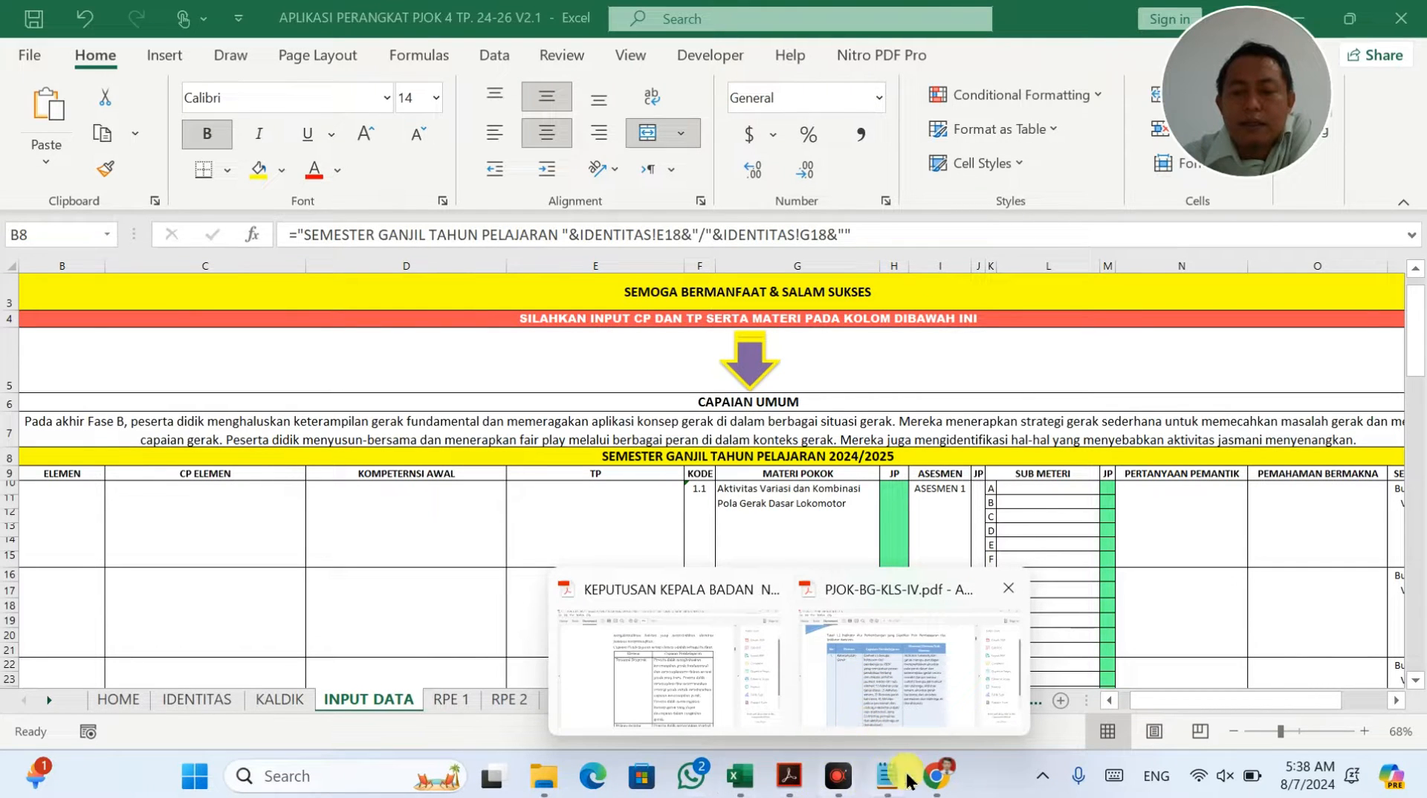
{"action": "left_click", "coordinate": [937, 776]}
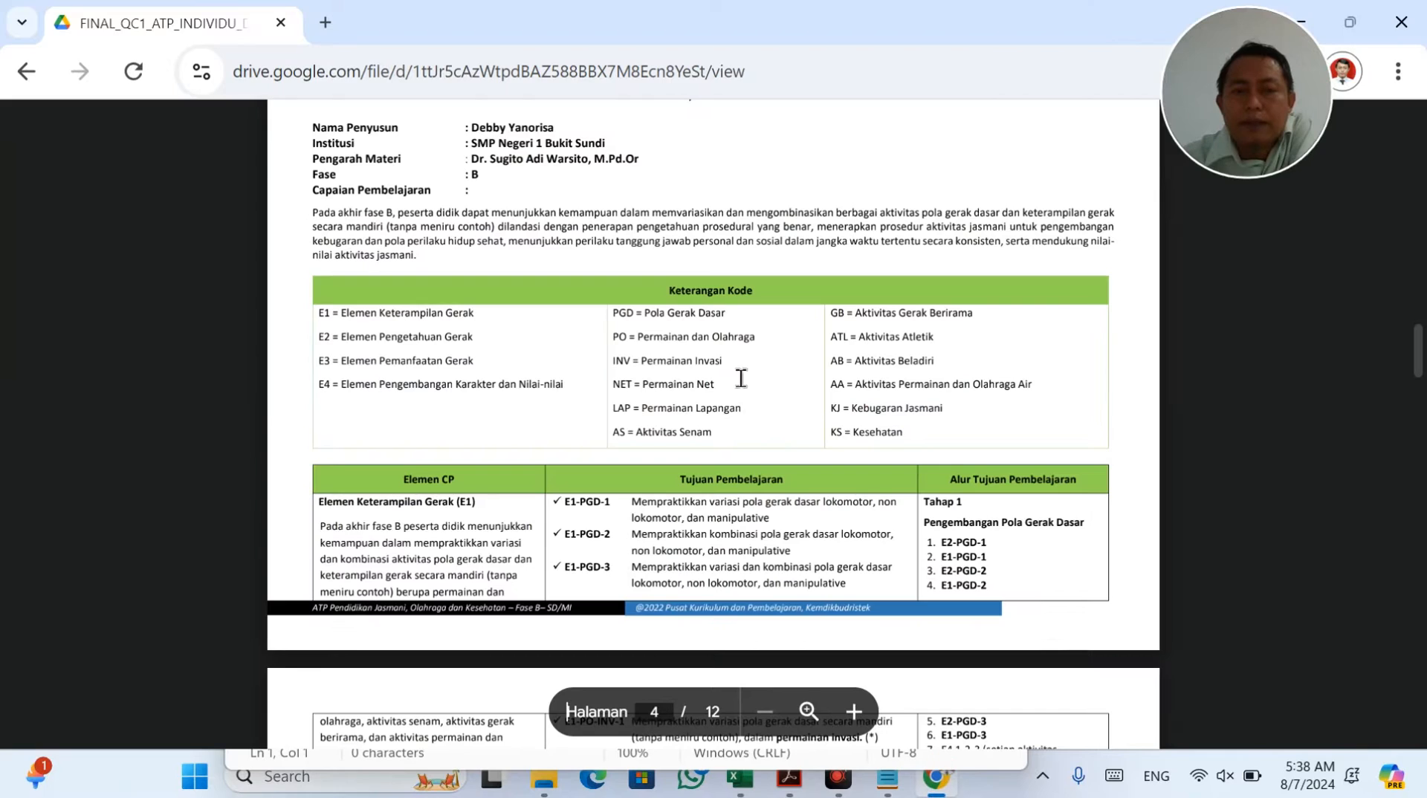
{"action": "left_click", "coordinate": [31, 70]}
{"action": "left_click", "coordinate": [31, 69]}
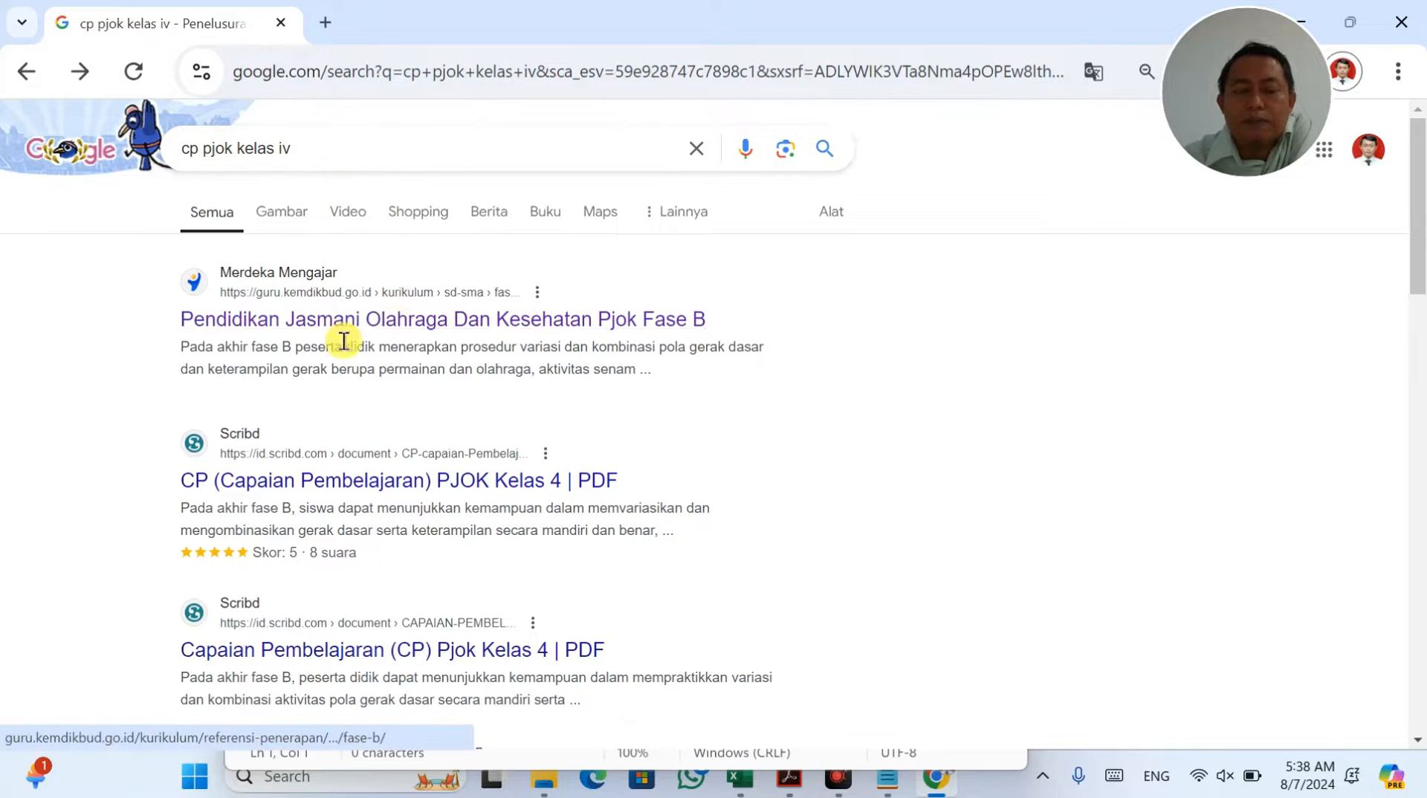
{"action": "left_click", "coordinate": [386, 321]}
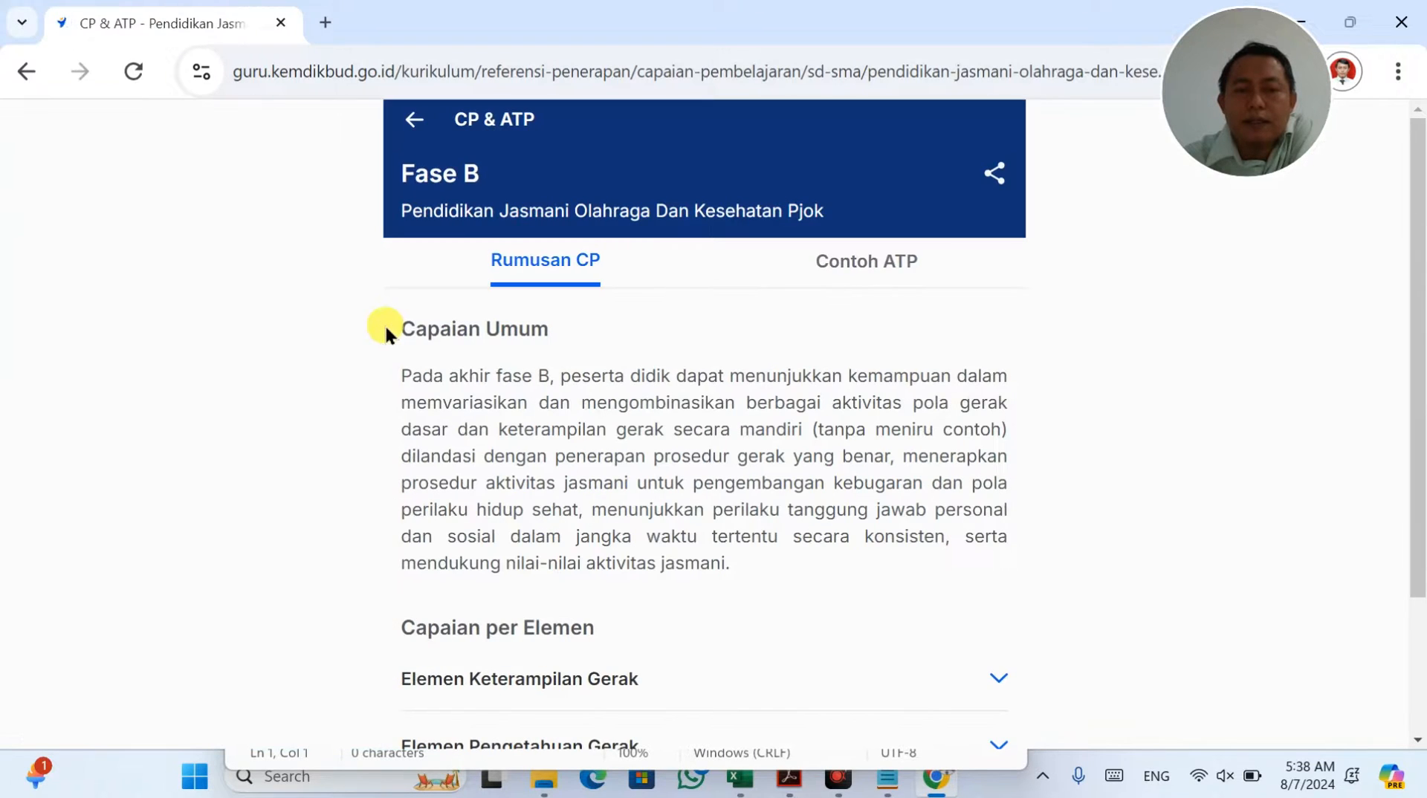
Step: Open the Contoh ATP document for Fase B and examine its element and Tujuan Pembelajaran table on page 4
{"action": "left_click", "coordinate": [892, 269]}
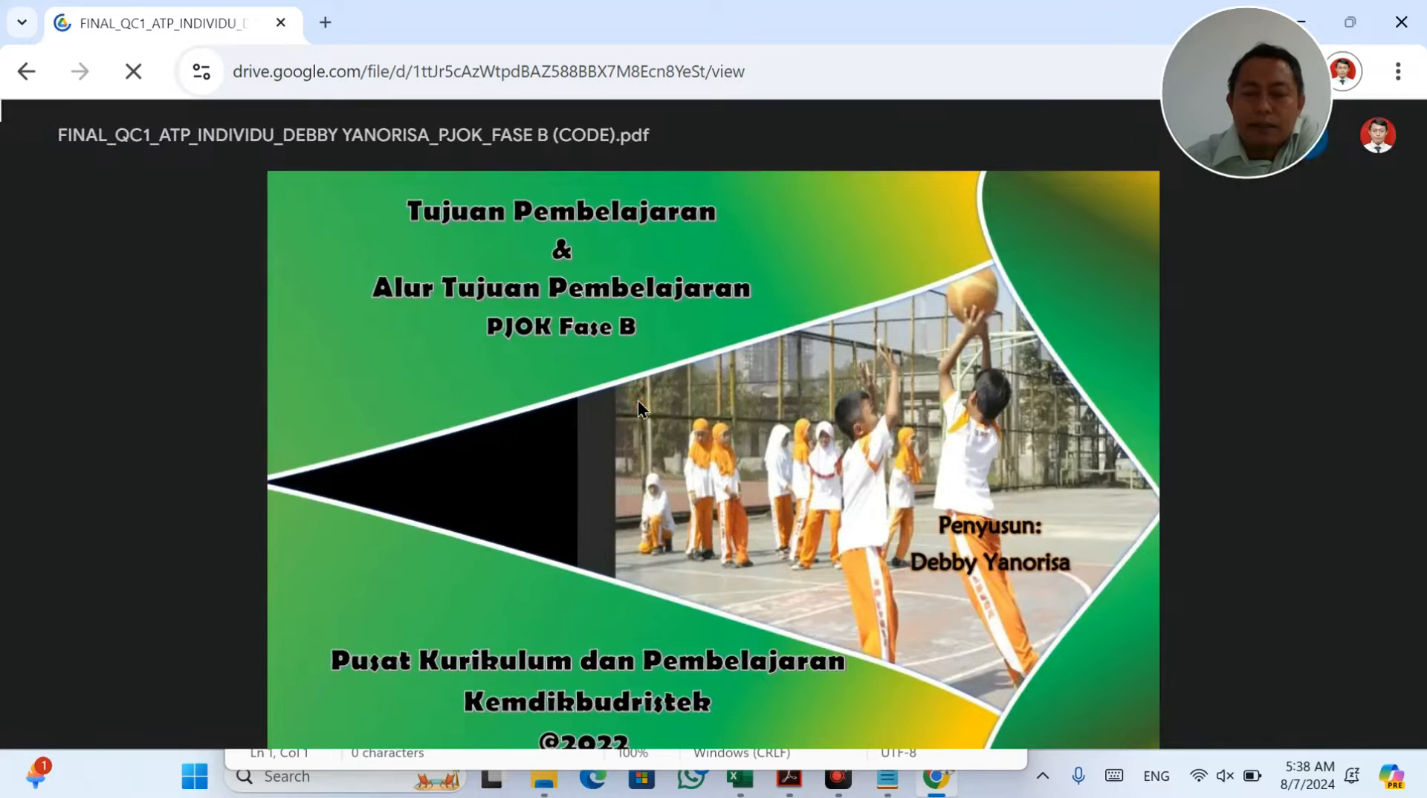
{"action": "scroll", "coordinate": [638, 400], "scroll_direction": "down", "scroll_amount": 10}
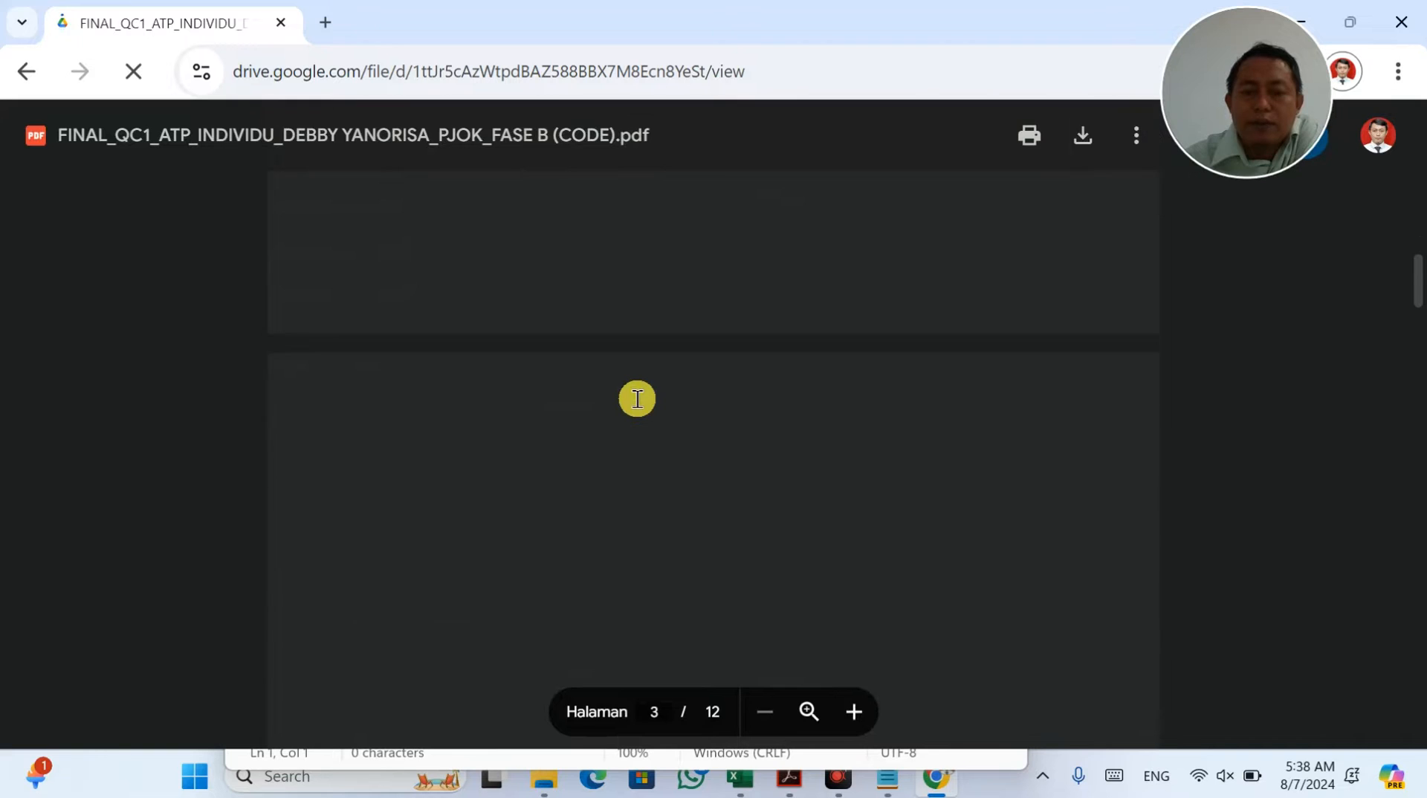
{"action": "scroll", "coordinate": [637, 399], "scroll_direction": "down", "scroll_amount": 10}
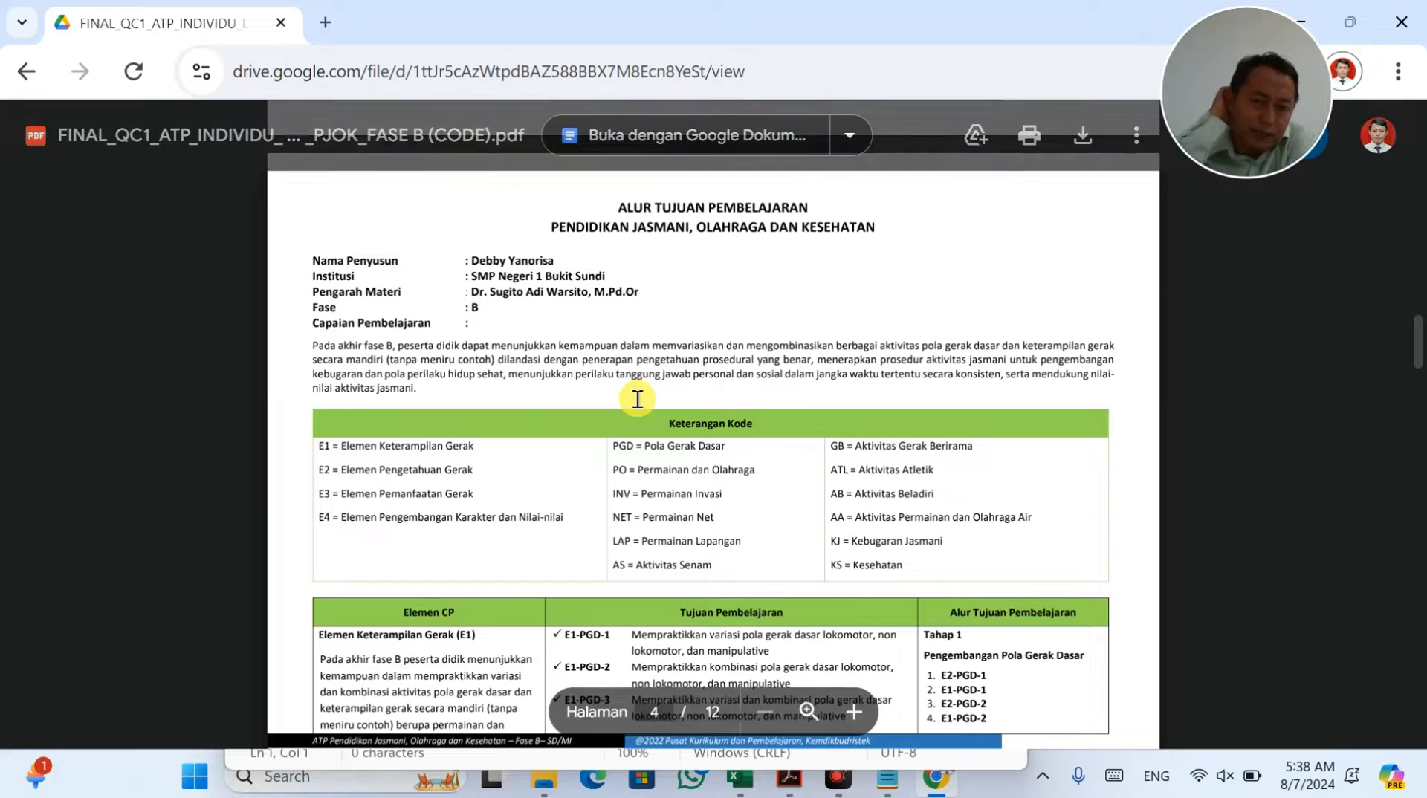
{"action": "scroll", "coordinate": [476, 517], "scroll_direction": "down", "scroll_amount": 3}
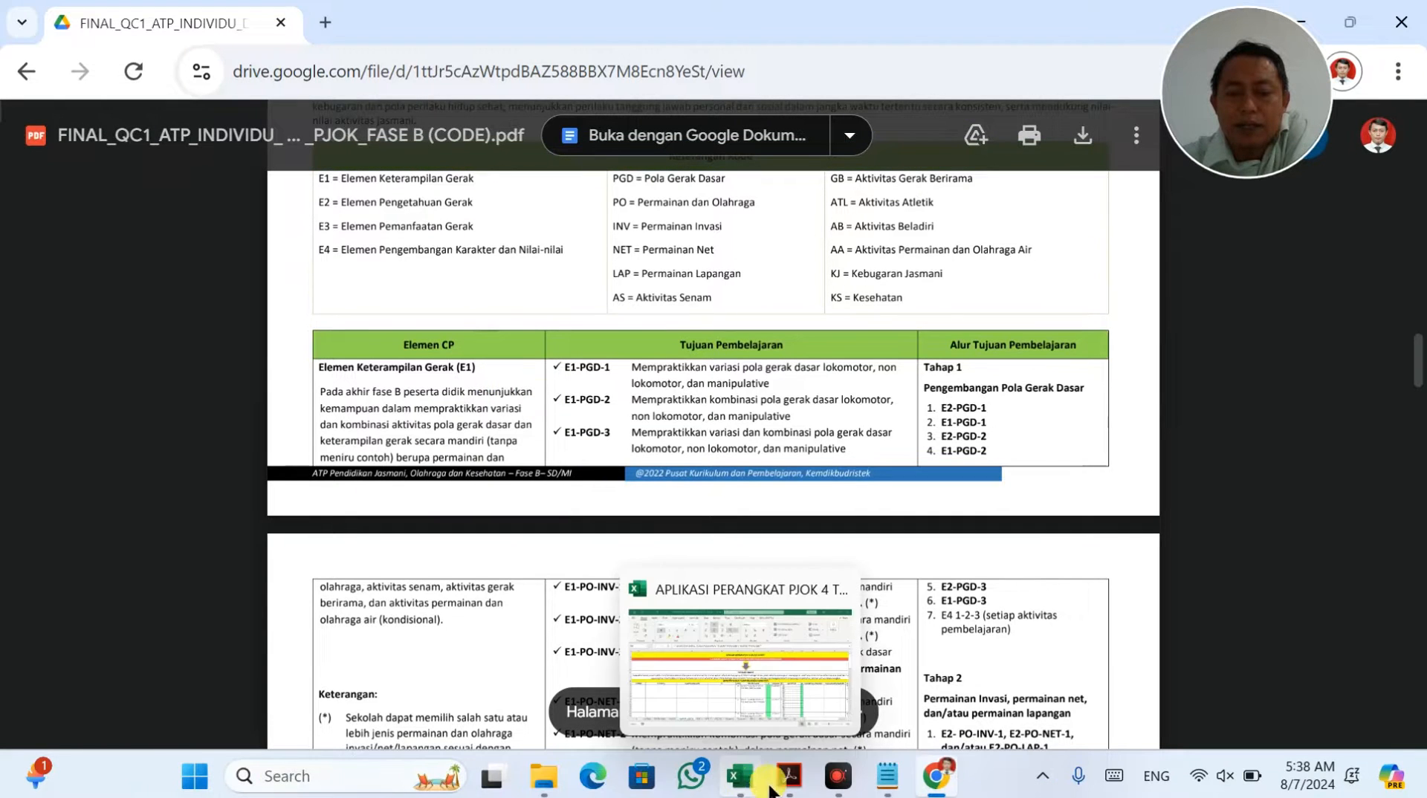
Step: Switch to the Keputusan Kepala Badan PDF in Acrobat, make page 405 editable, and copy the element name "Terampil Bergerak"
{"action": "mouse_move", "coordinate": [793, 779]}
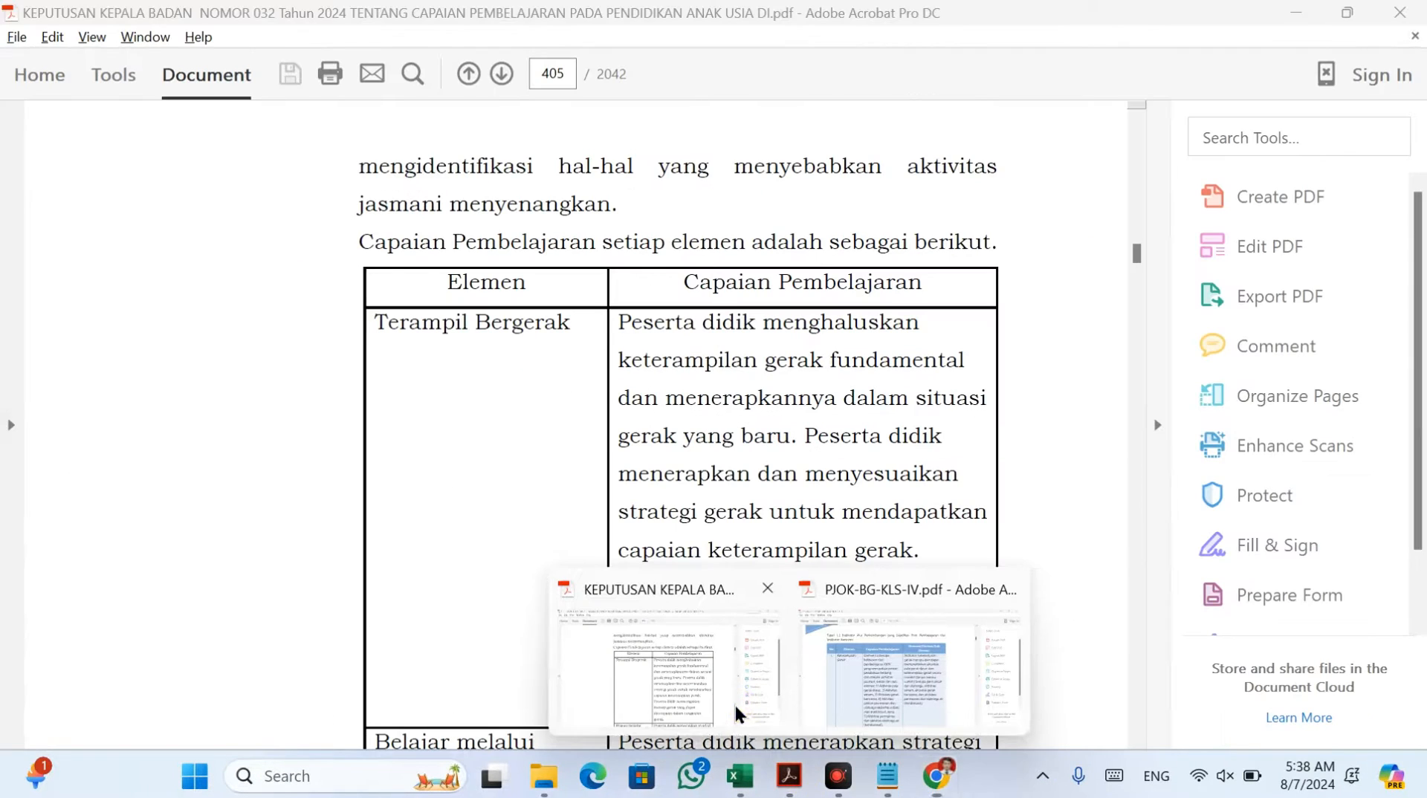
{"action": "left_click", "coordinate": [736, 710]}
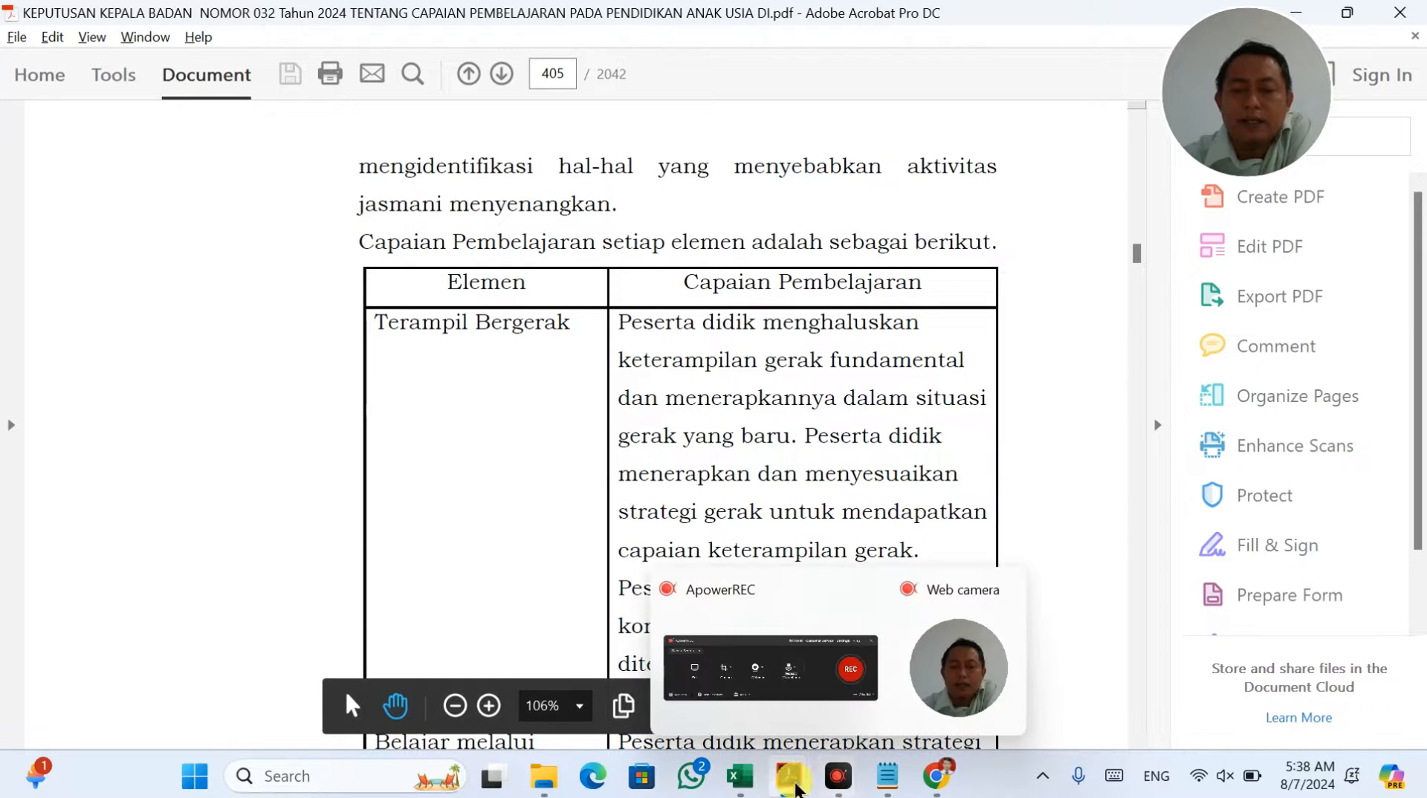
{"action": "mouse_move", "coordinate": [733, 788]}
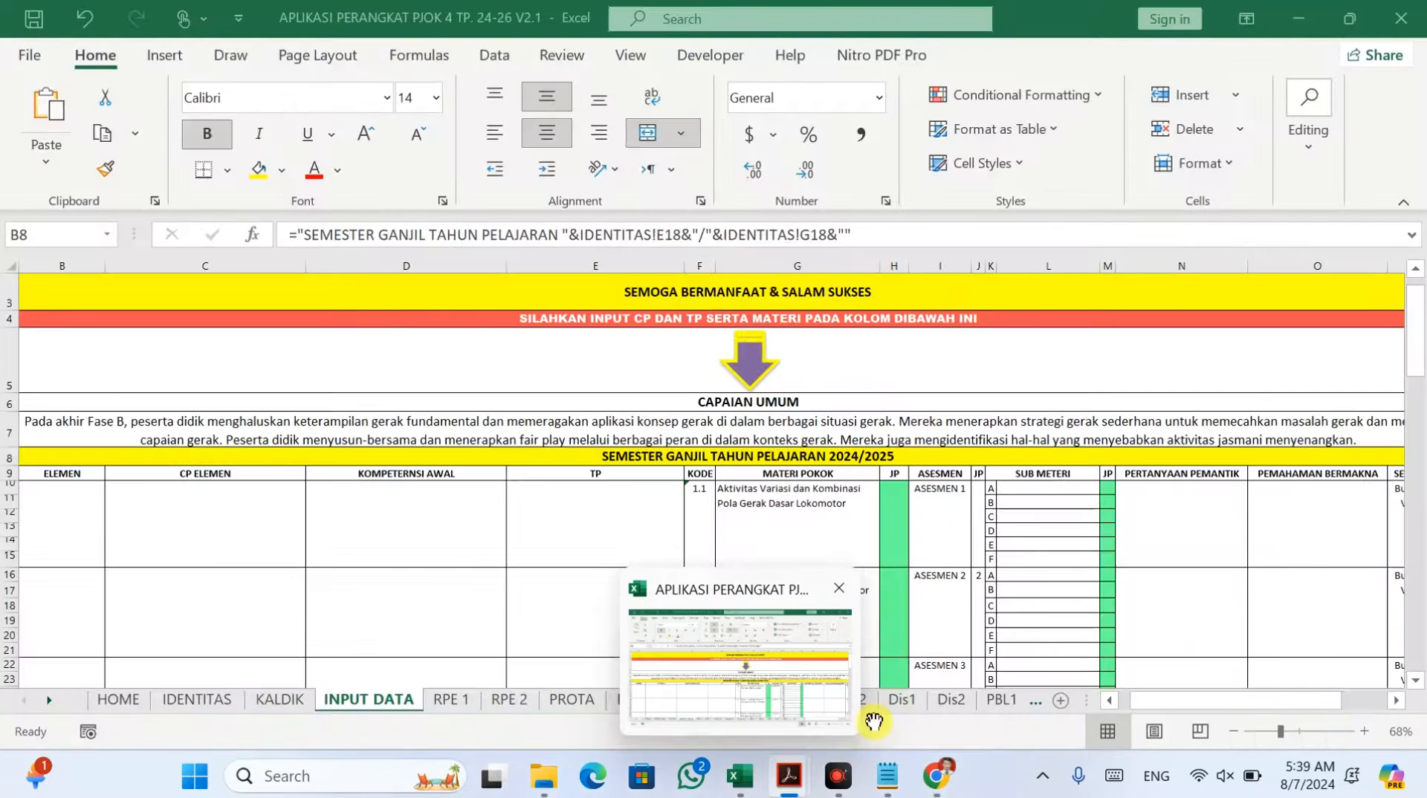
{"action": "mouse_move", "coordinate": [933, 790]}
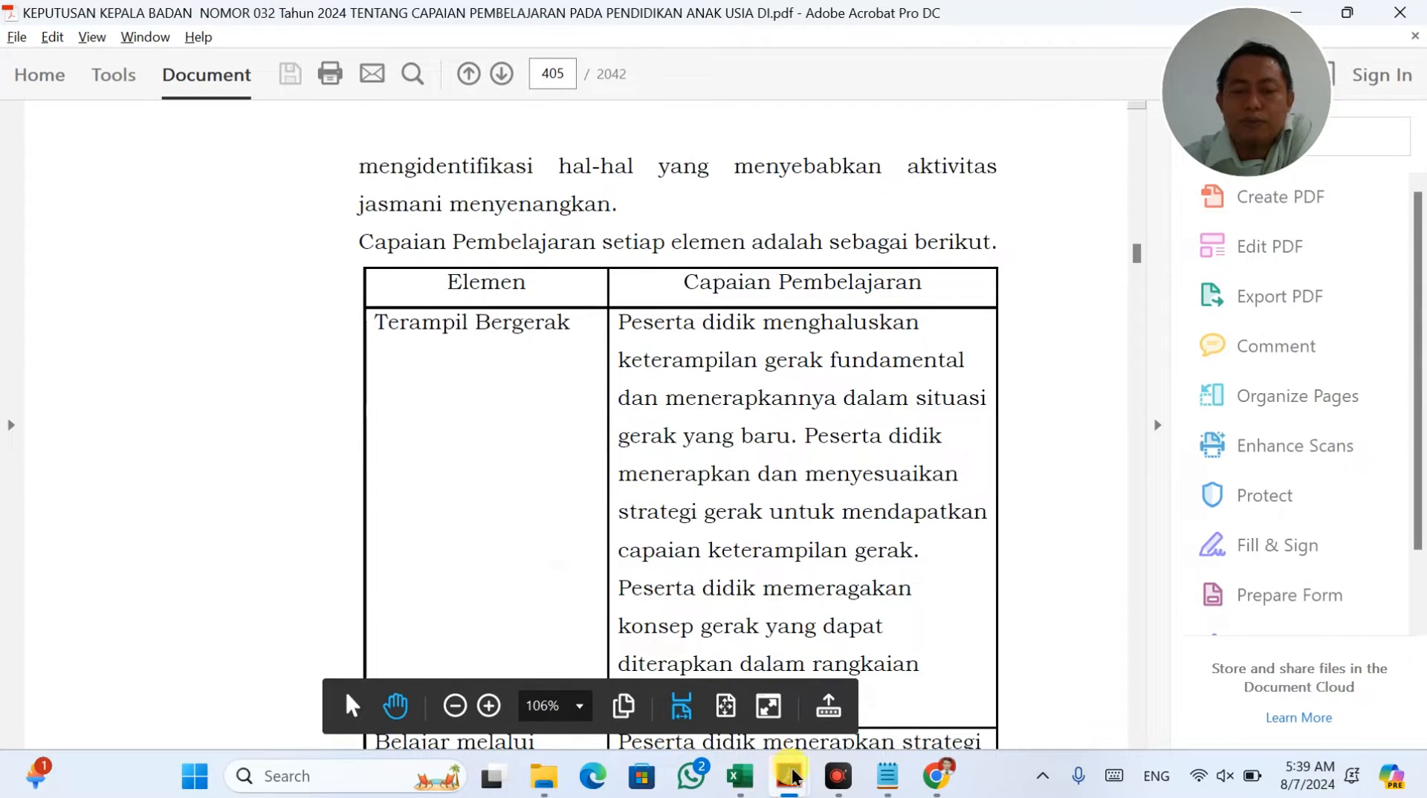
{"action": "left_click", "coordinate": [1249, 245]}
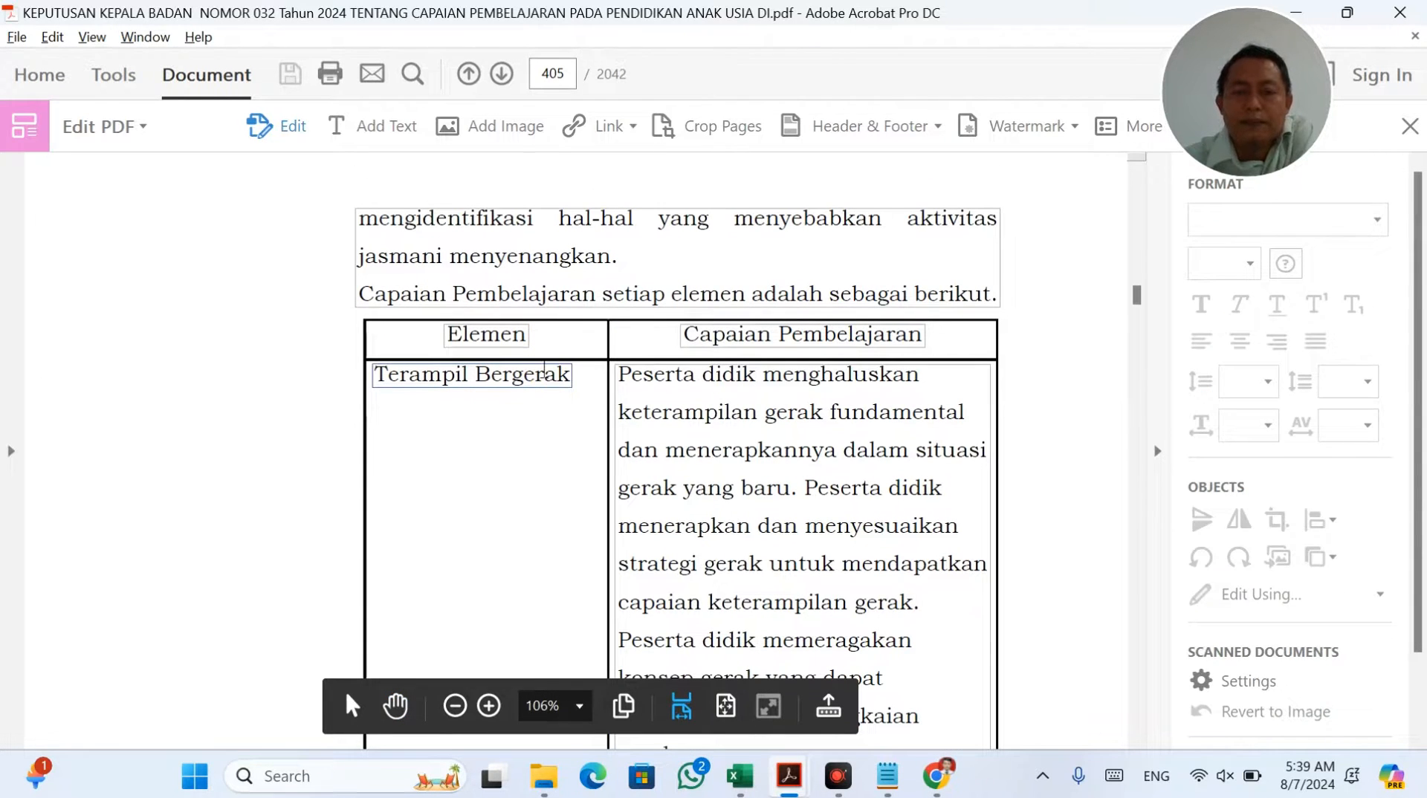
{"action": "triple_click", "coordinate": [545, 371]}
{"action": "key", "text": "ctrl+c"}
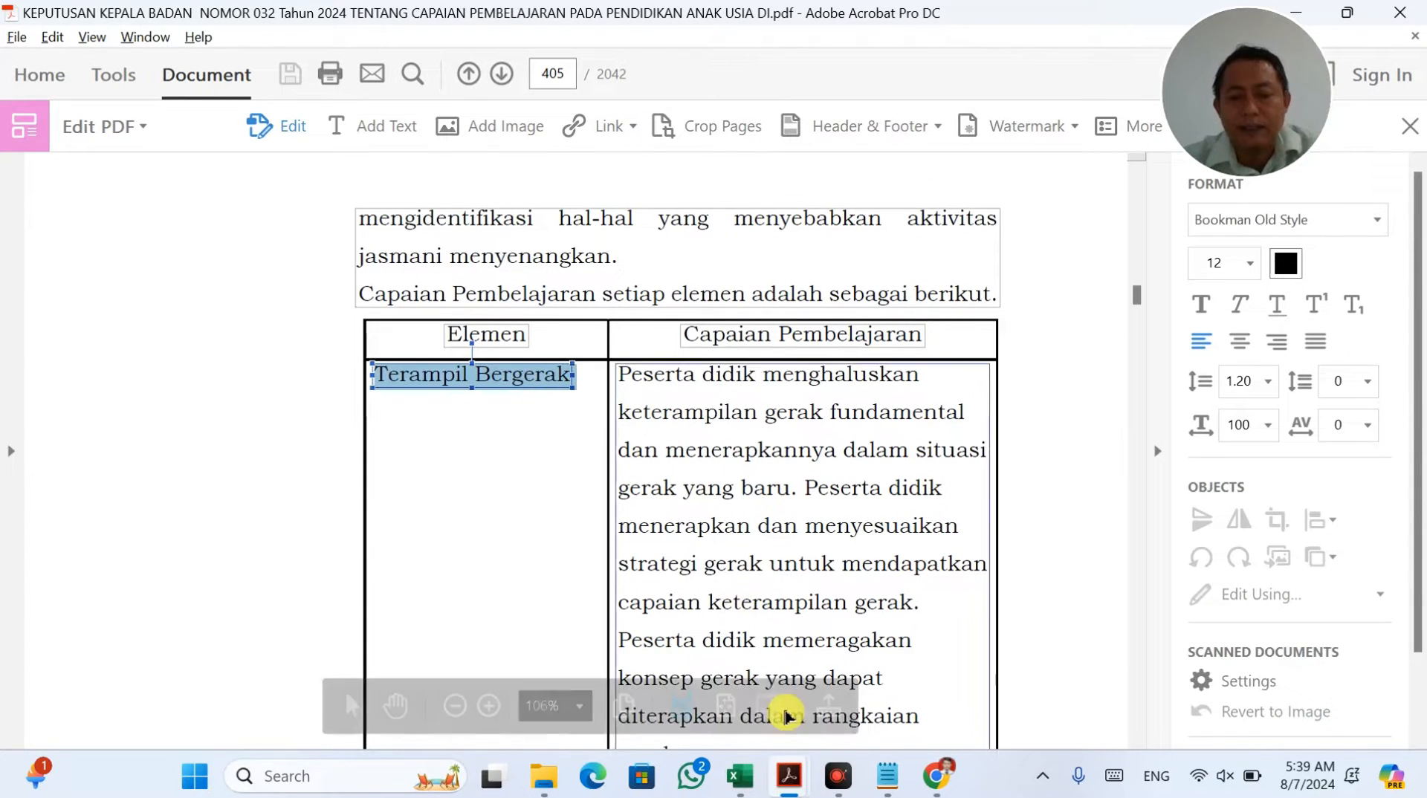
Step: Switch to Excel and paste "Terampil Bergerak" into ELEMEN cell B10 of the INPUT DATA sheet
{"action": "left_click", "coordinate": [695, 702]}
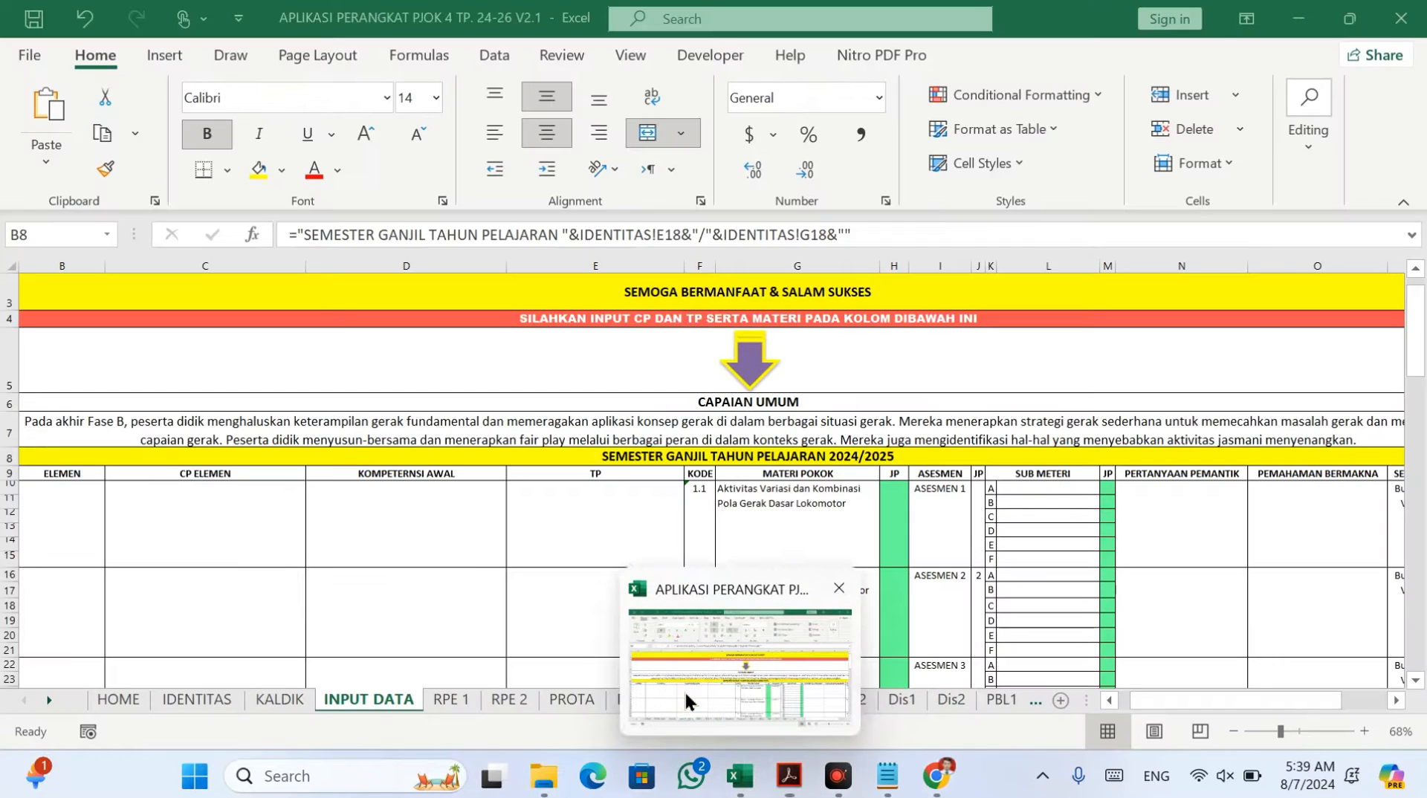
{"action": "left_click", "coordinate": [60, 511]}
{"action": "key", "text": "ctrl+v"}
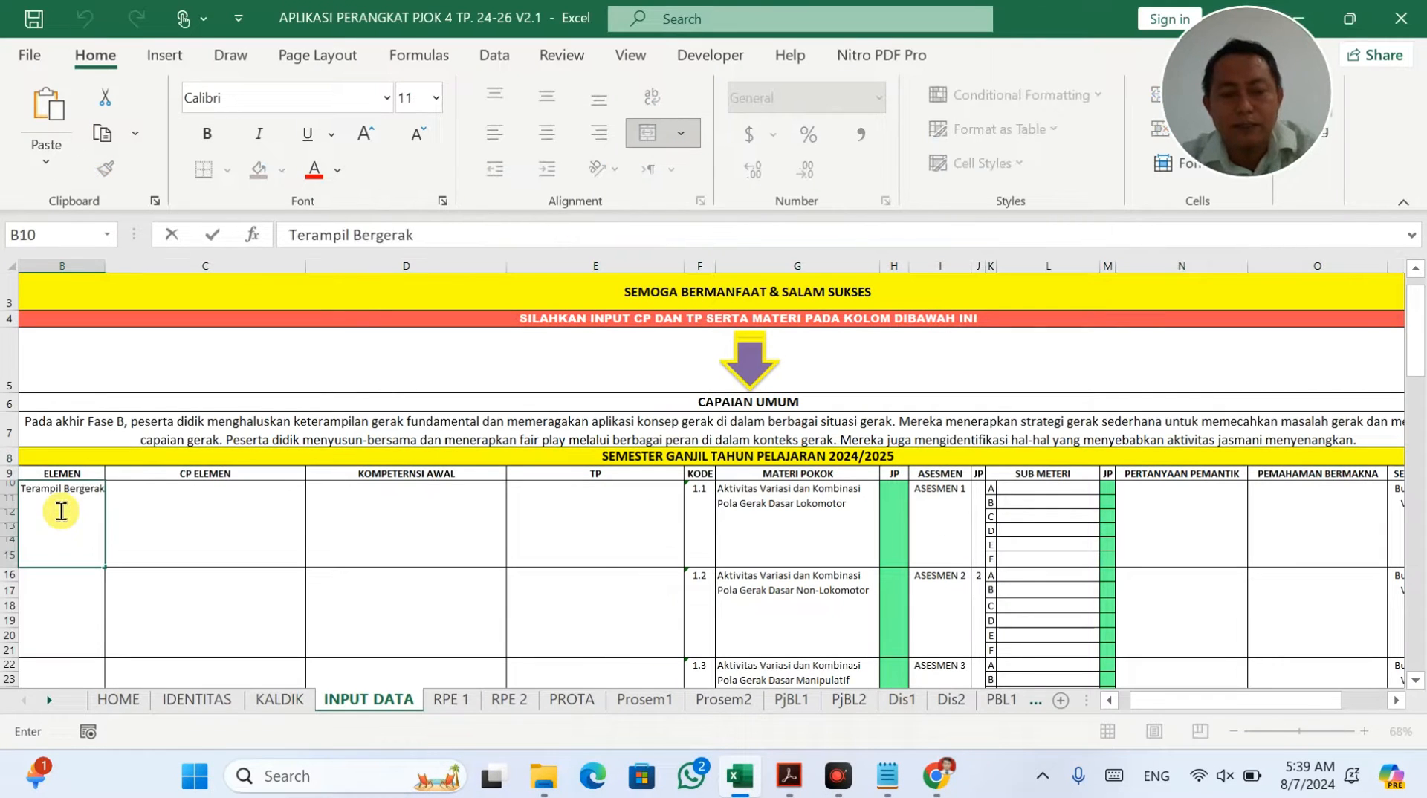
Step: Copy the whole Terampil Bergerak learning outcome from the PDF in Acrobat into the CP ELEMEN cell of the code 1.1 row in Excel
{"action": "key", "text": "alt+Tab"}
{"action": "left_click", "coordinate": [654, 409]}
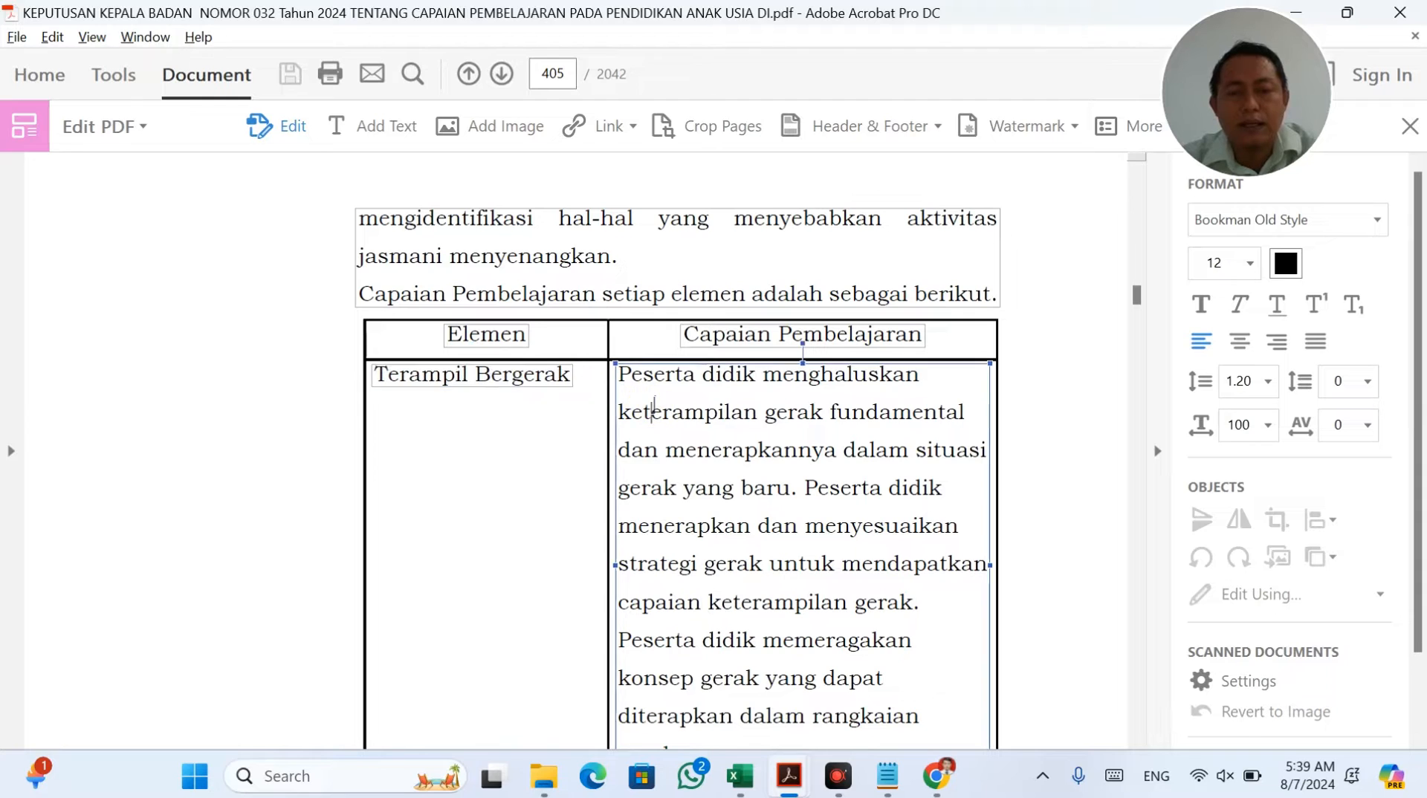
{"action": "left_click_drag", "start_coordinate": [619, 375], "coordinate": [920, 794]}
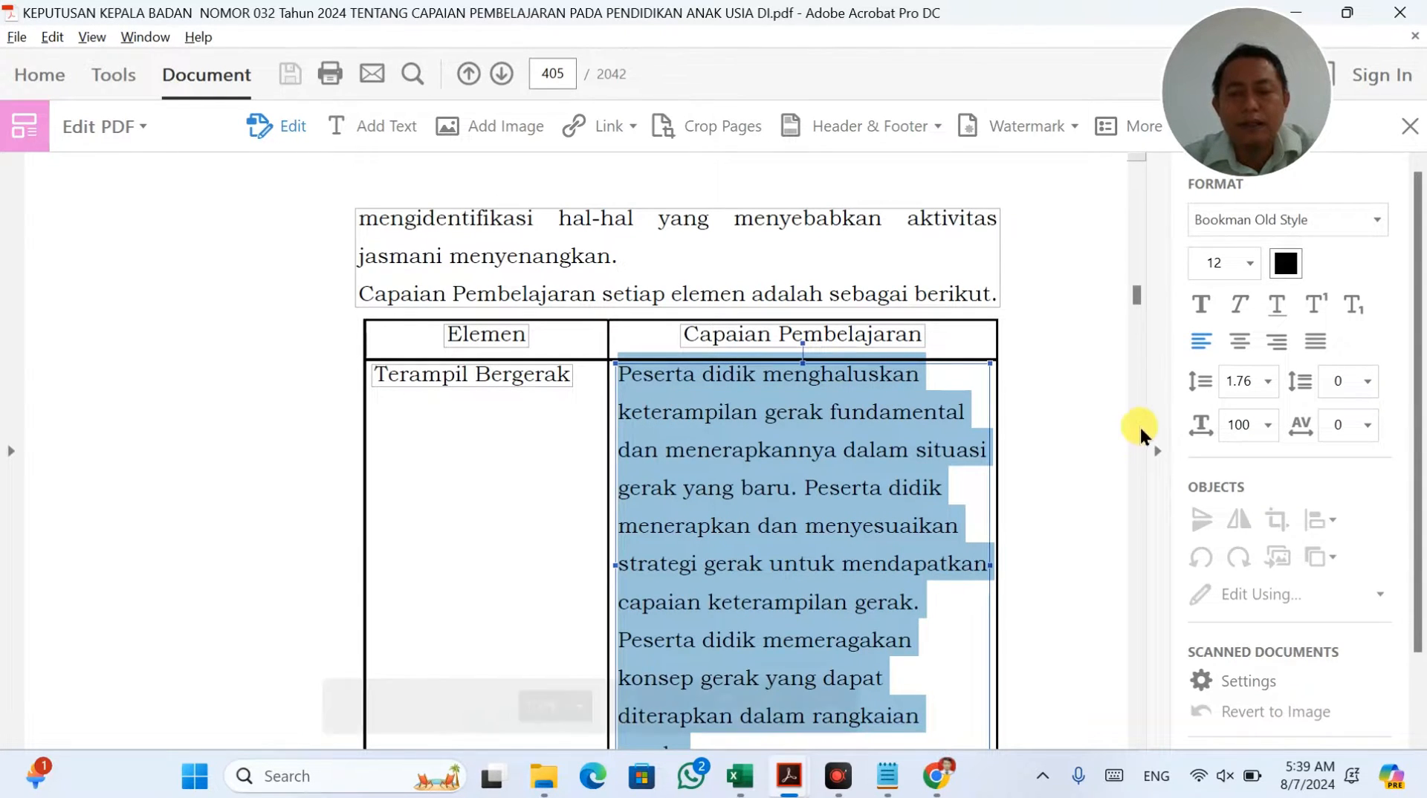
{"action": "key", "text": "alt+Tab"}
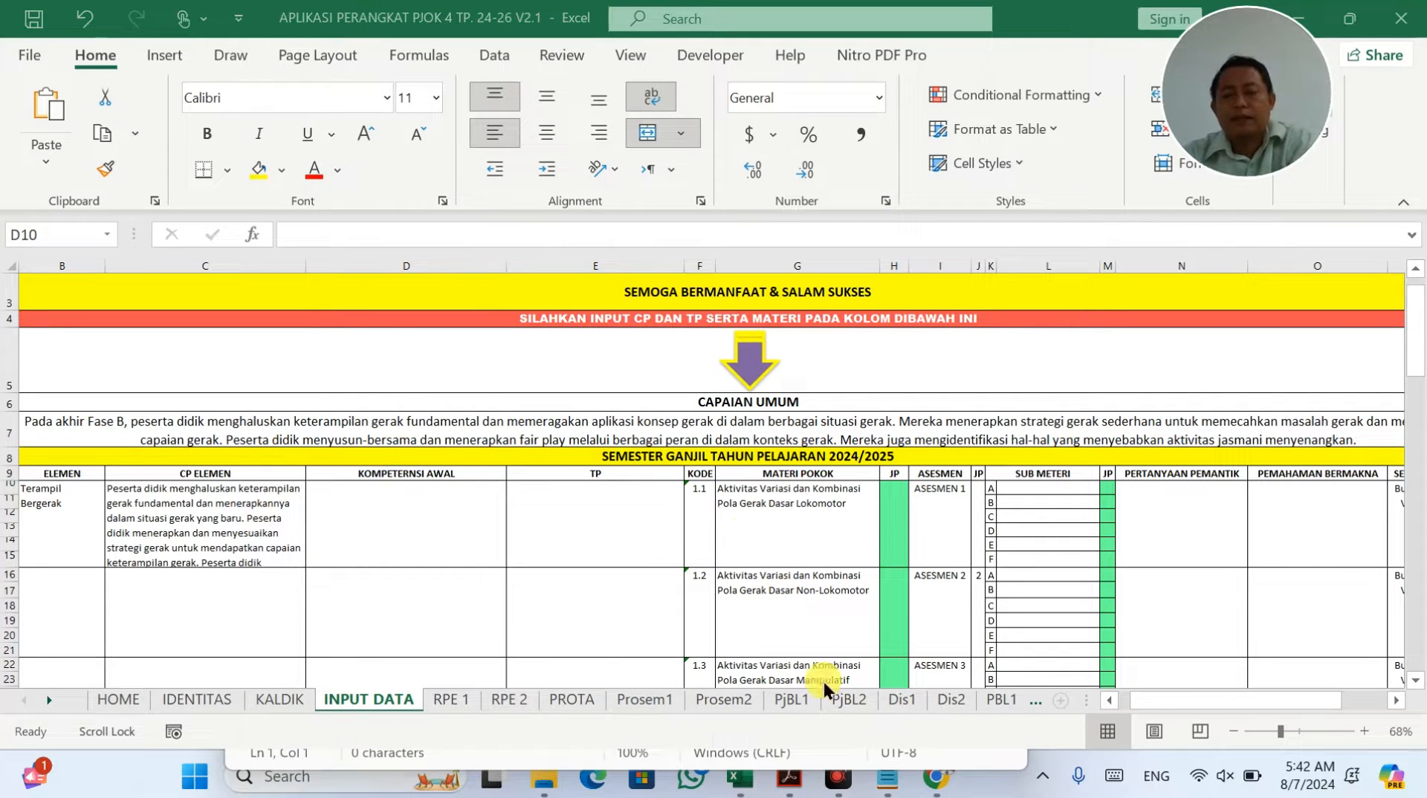
Step: Switch to the Keputusan Kepala Badan PDF, leave the text editing mode, and review the element table down to Belajar melalui Gerak
{"action": "mouse_move", "coordinate": [785, 791]}
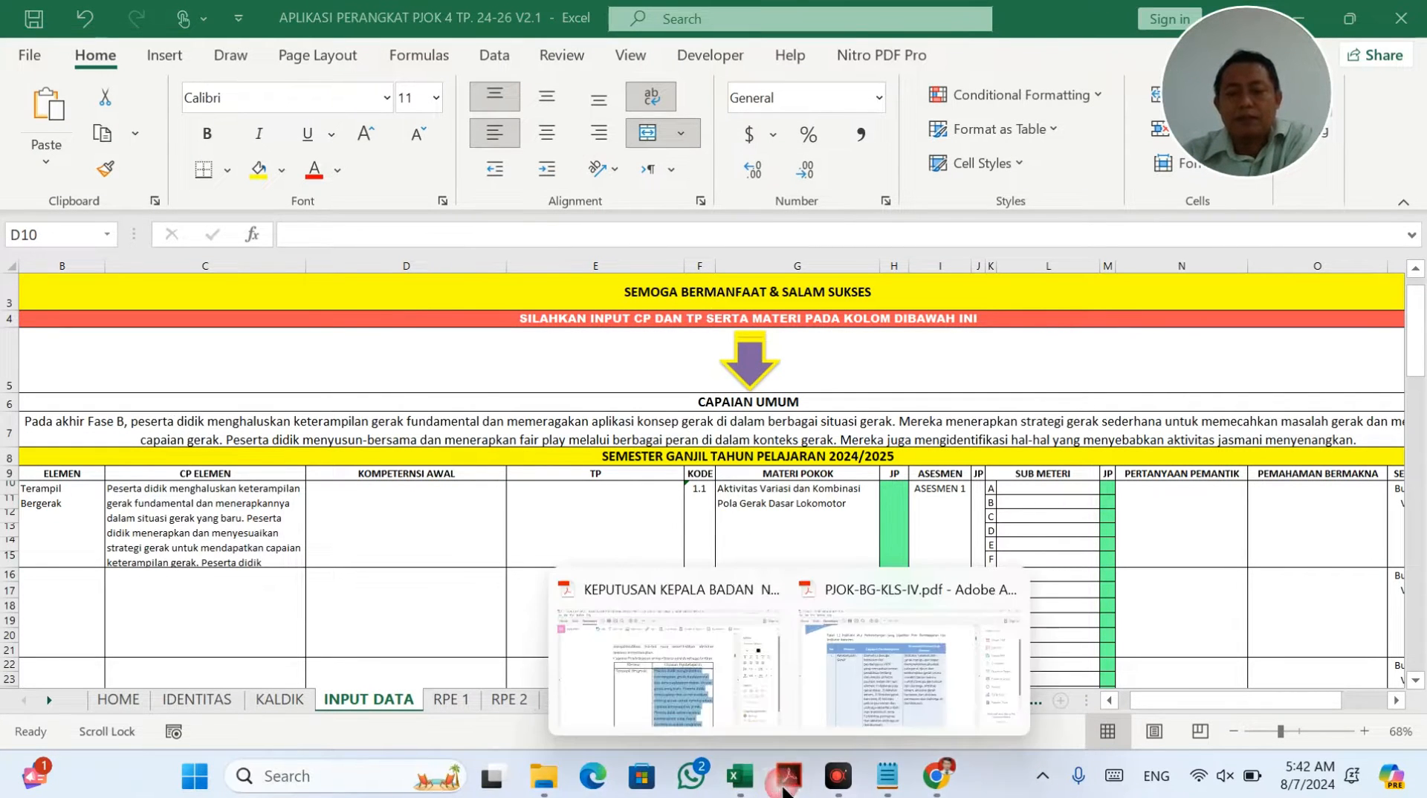
{"action": "left_click", "coordinate": [712, 662]}
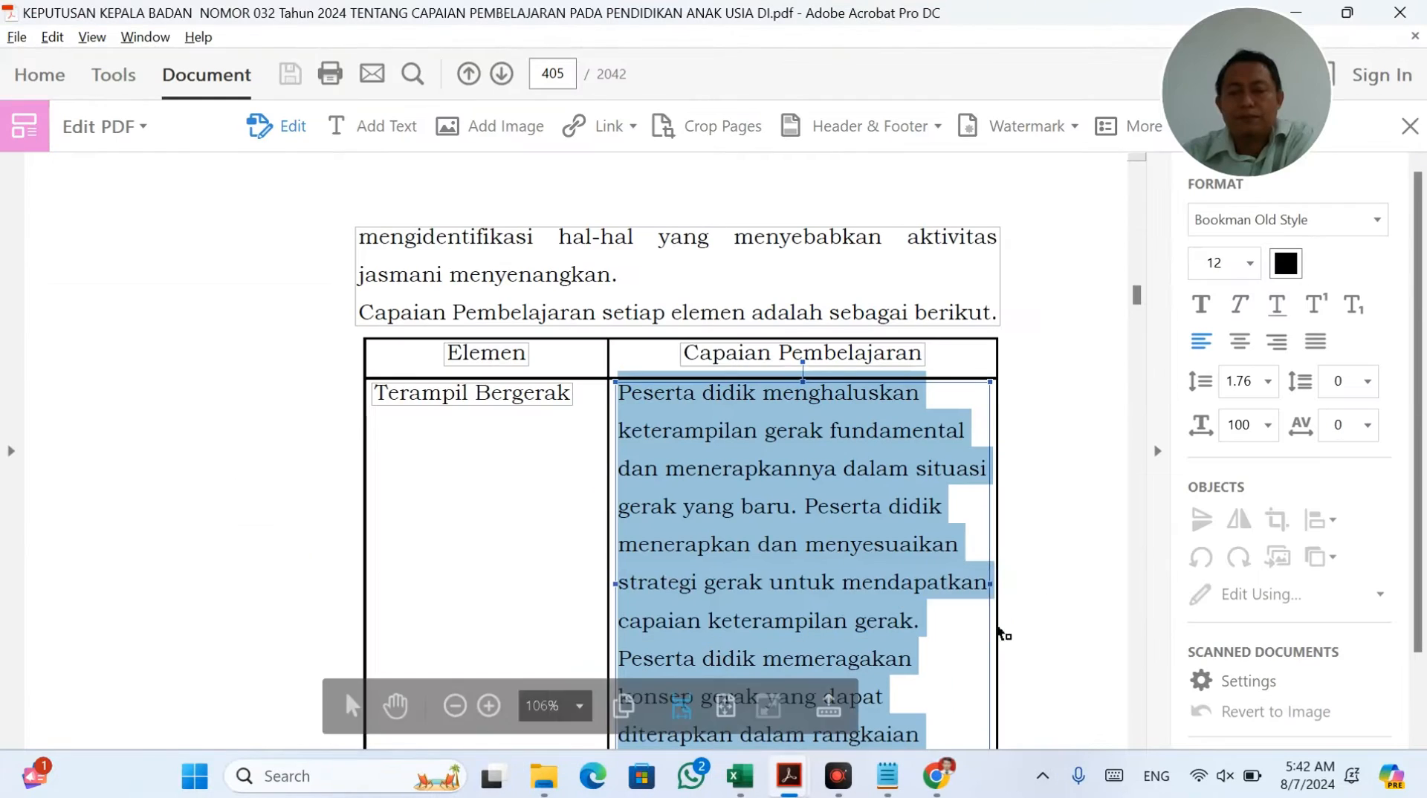
{"action": "left_click", "coordinate": [1407, 128]}
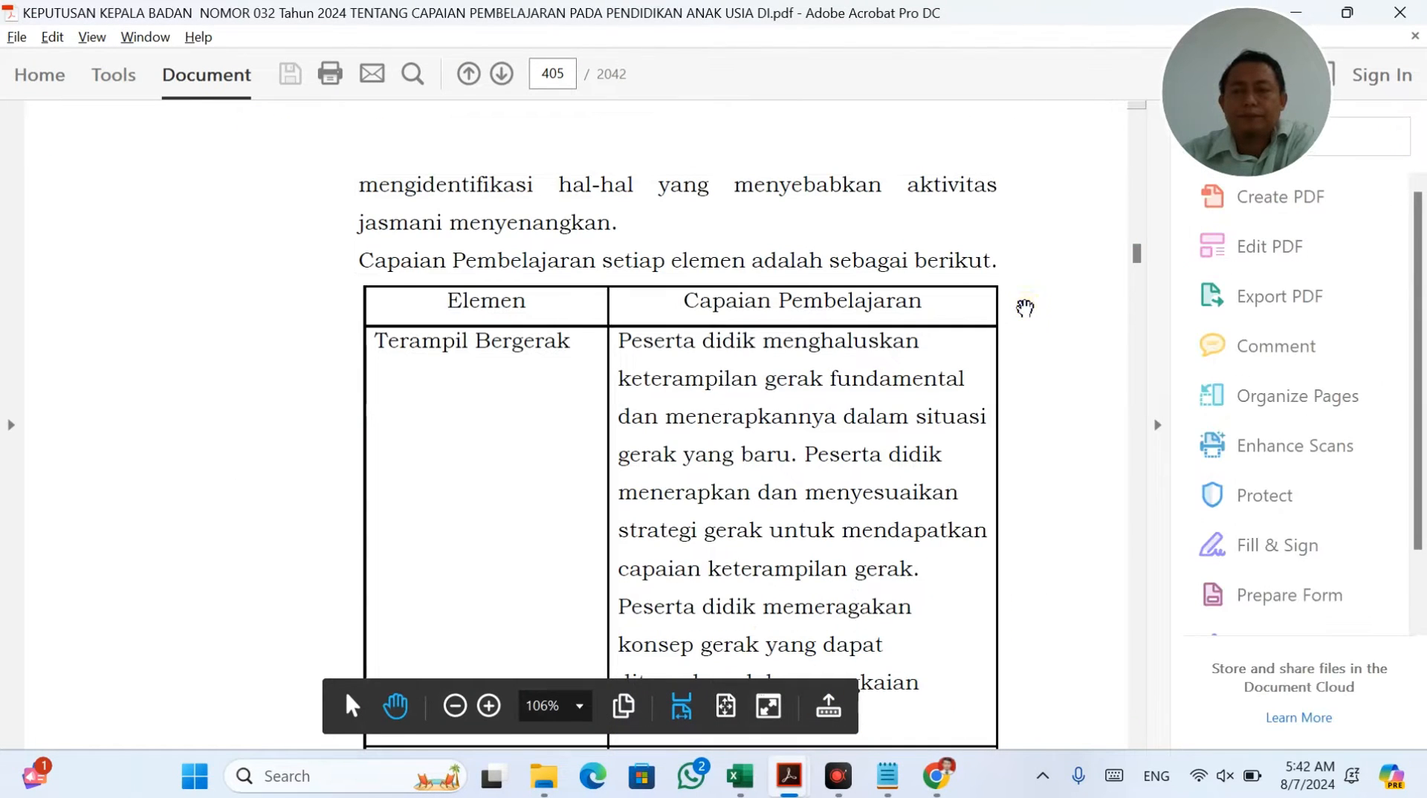
{"action": "scroll", "coordinate": [1025, 308], "scroll_direction": "down", "scroll_amount": 5}
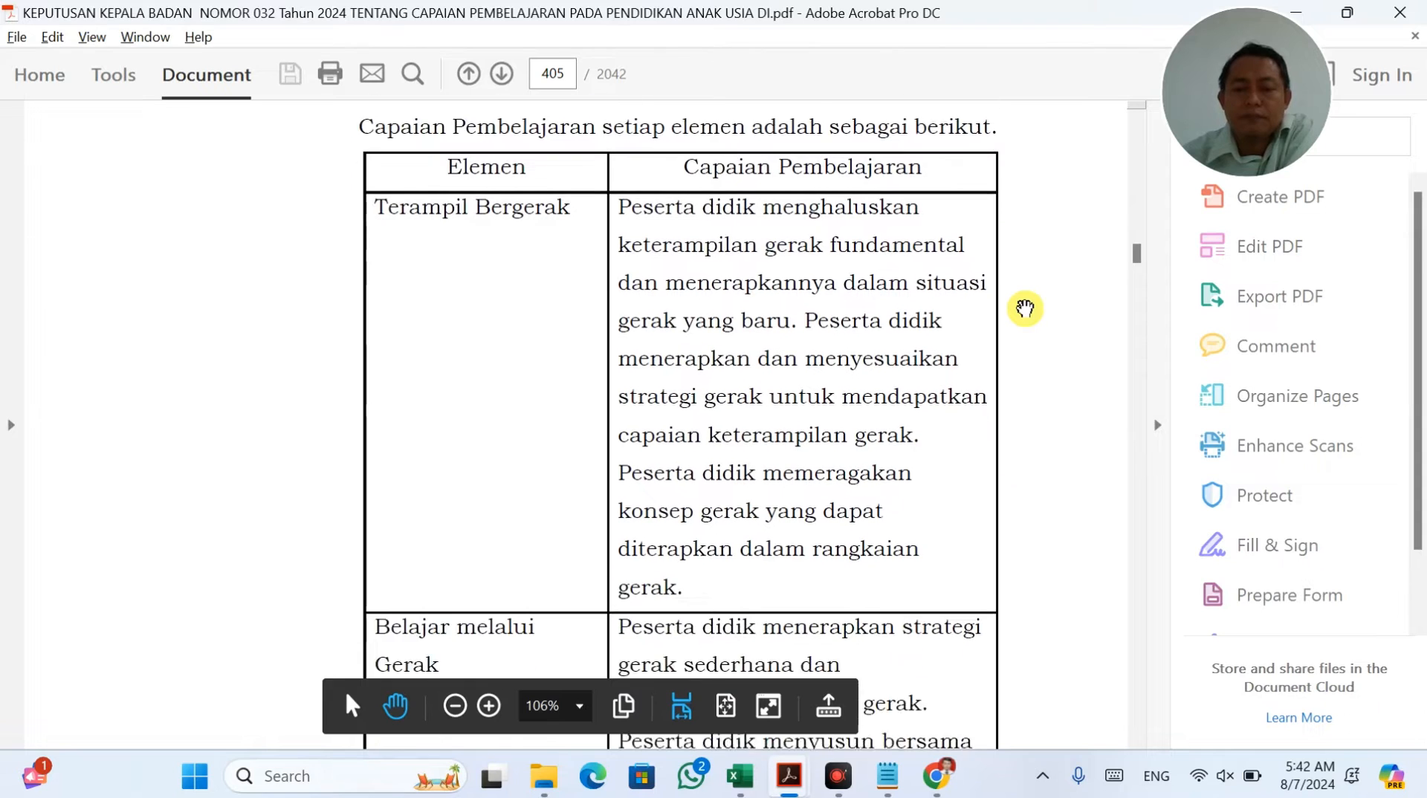
{"action": "scroll", "coordinate": [1025, 308], "scroll_direction": "down", "scroll_amount": 2}
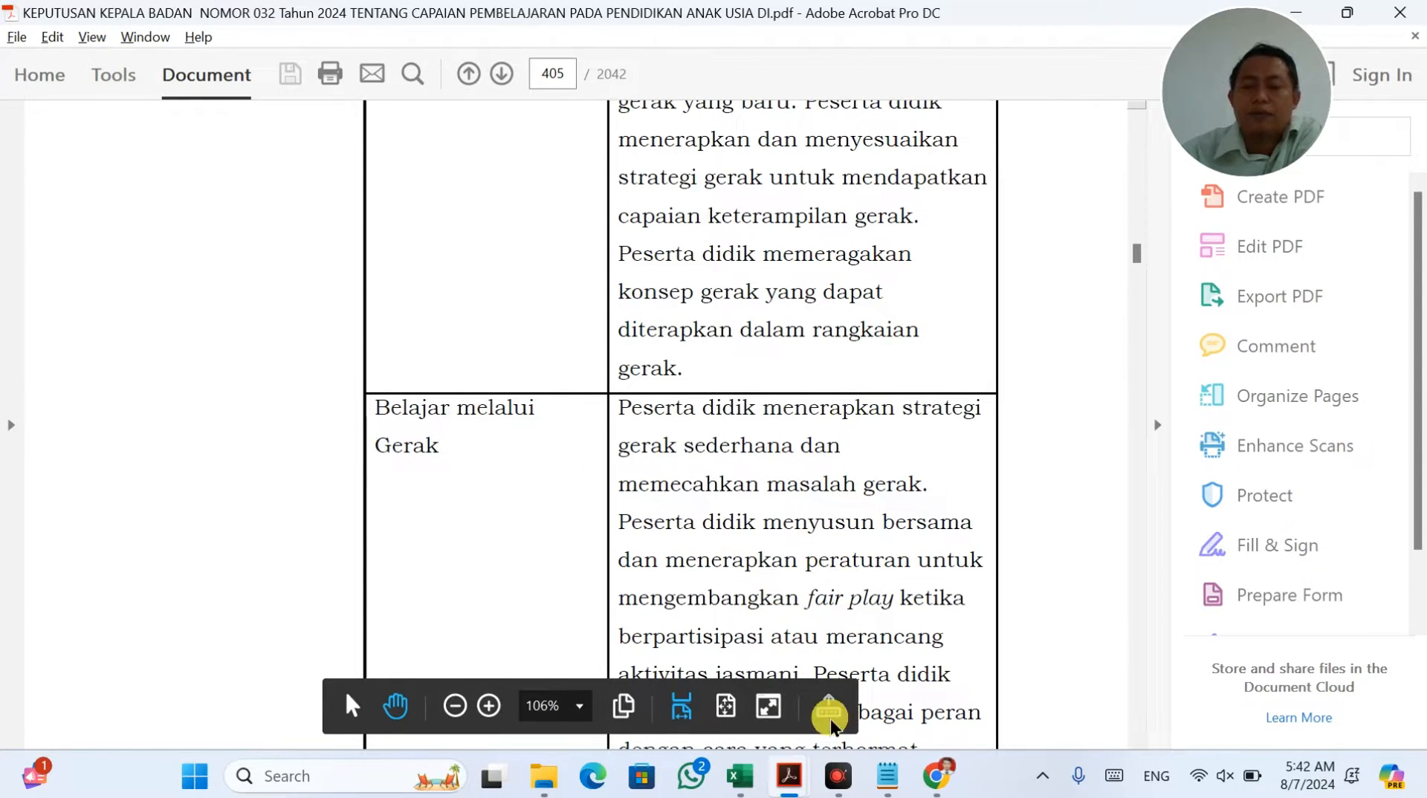
Step: View the element table in PJOK-BG-KLS-IV.pdf, and switch to Chrome to compare it with the sample ATP document
{"action": "left_click", "coordinate": [812, 777]}
{"action": "left_click", "coordinate": [867, 720]}
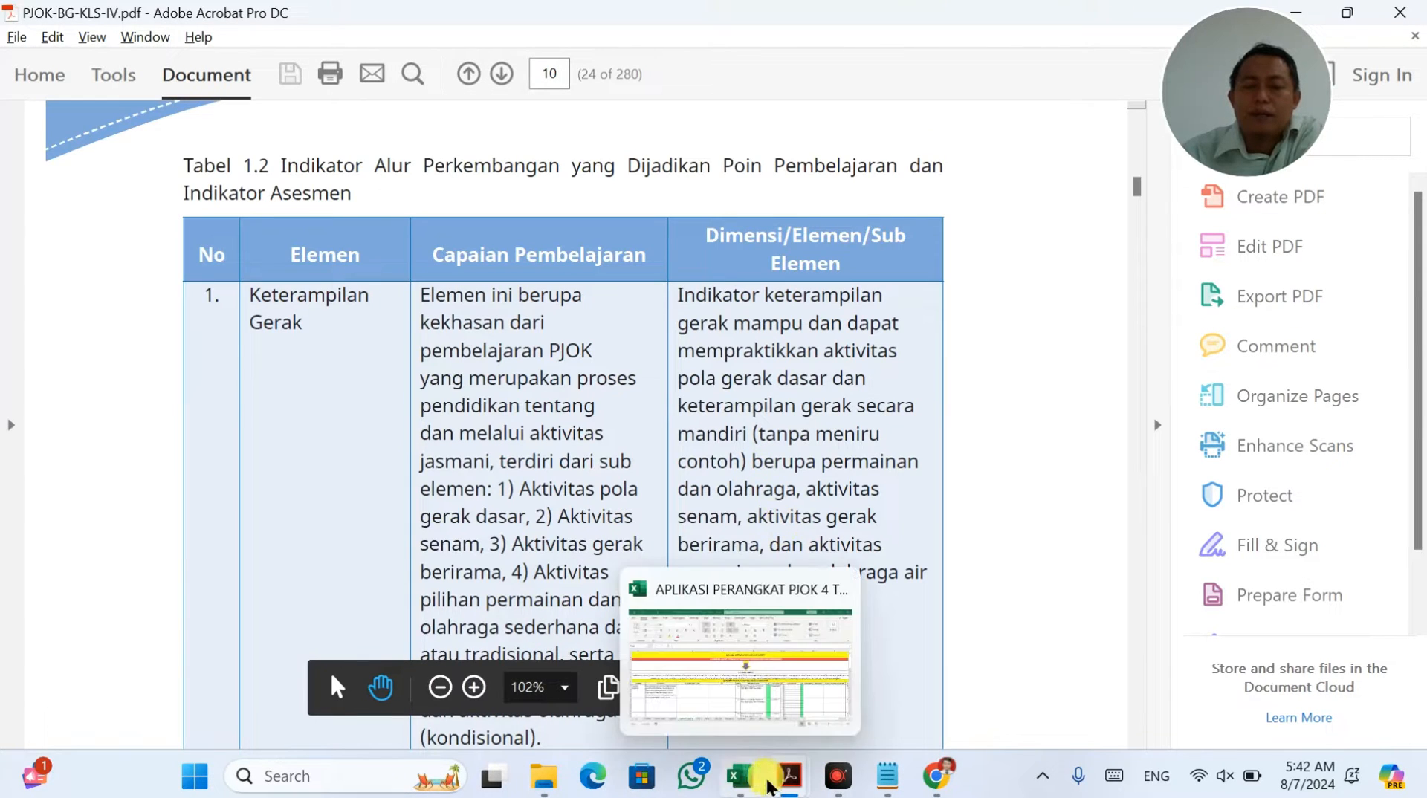
{"action": "left_click", "coordinate": [936, 777]}
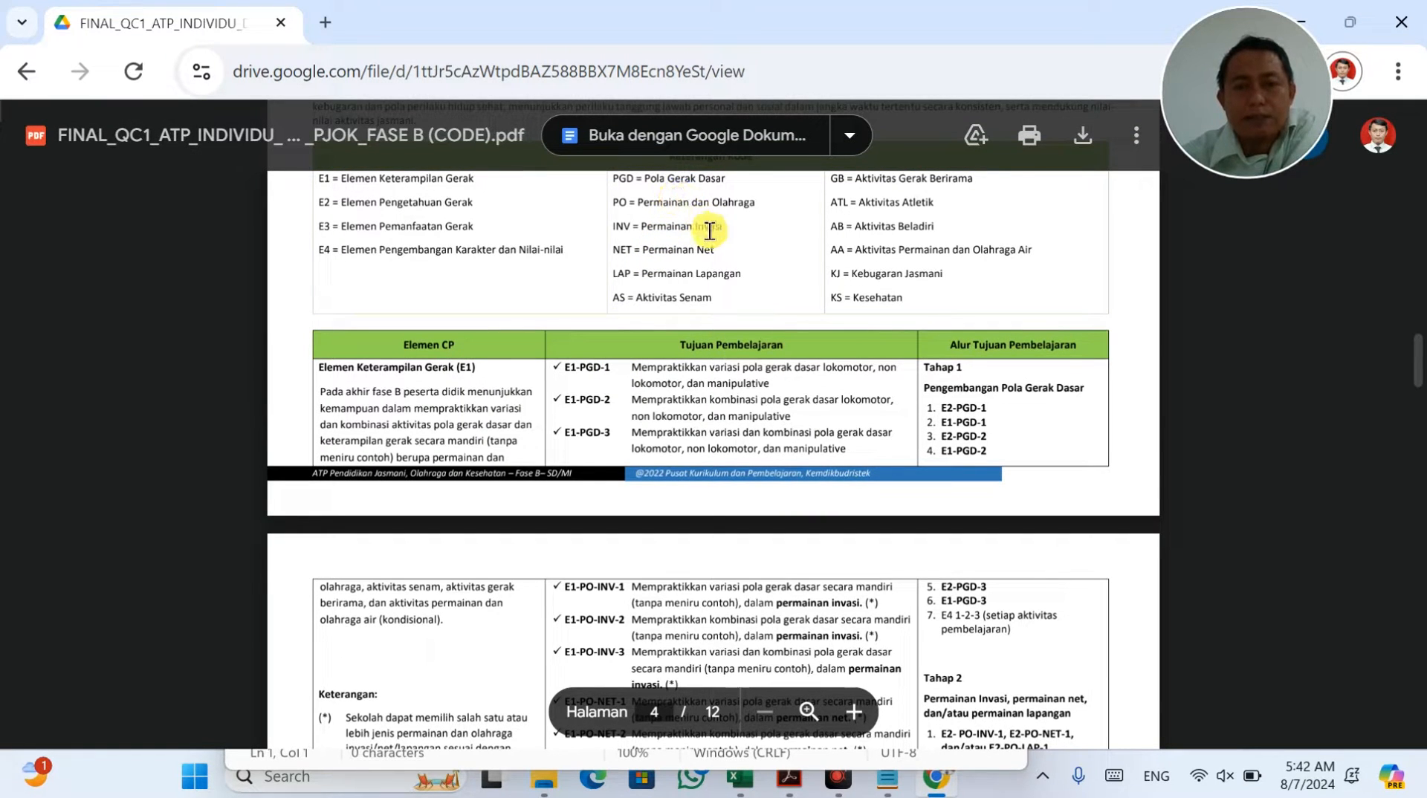
Step: Switch to Excel and copy the ELEMEN and CP ELEMEN entries of code 1.1 into the code 1.2 row, starting at B16
{"action": "left_click", "coordinate": [740, 777]}
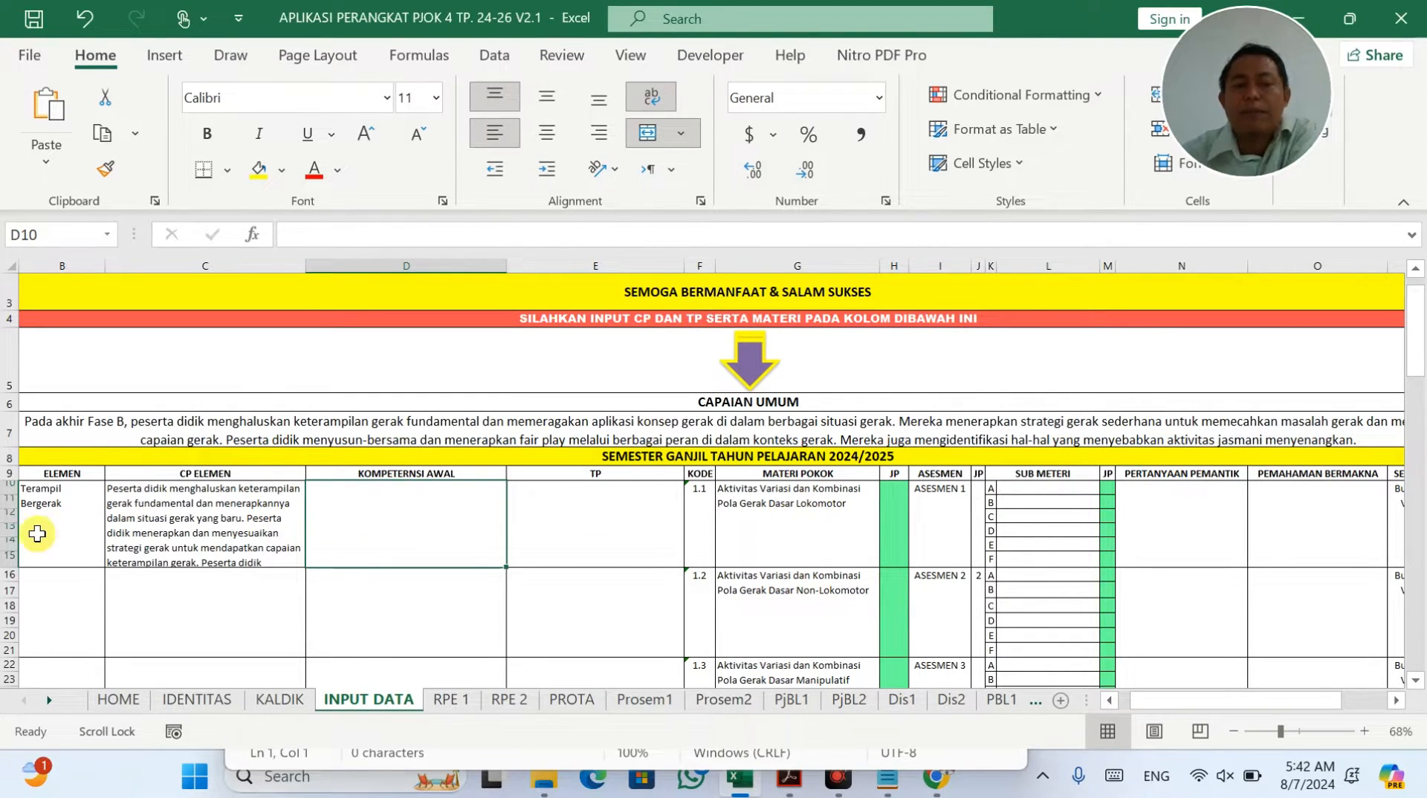
{"action": "left_click_drag", "start_coordinate": [37, 534], "coordinate": [202, 530]}
{"action": "key", "text": "ctrl+c"}
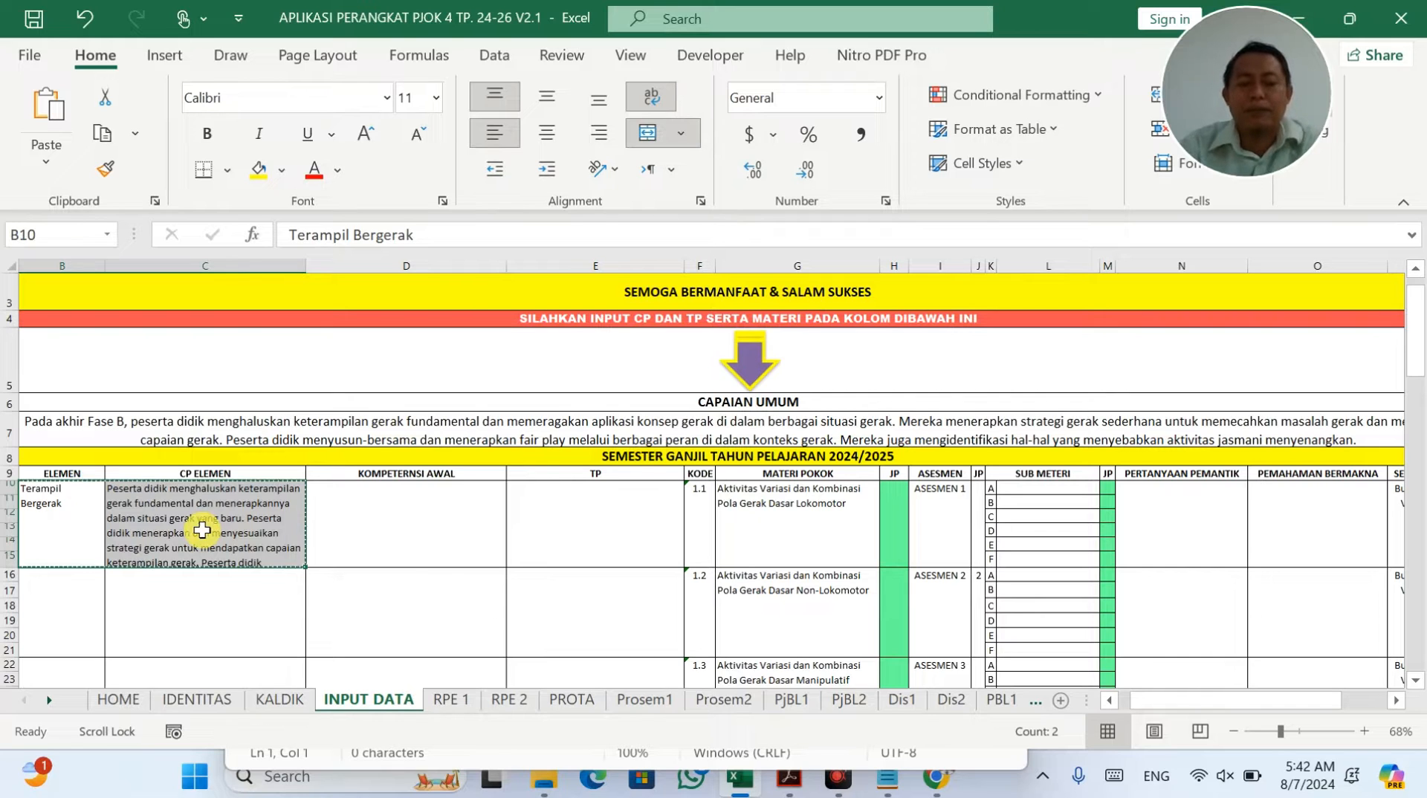
{"action": "left_click", "coordinate": [76, 591]}
{"action": "key", "text": "ctrl+v"}
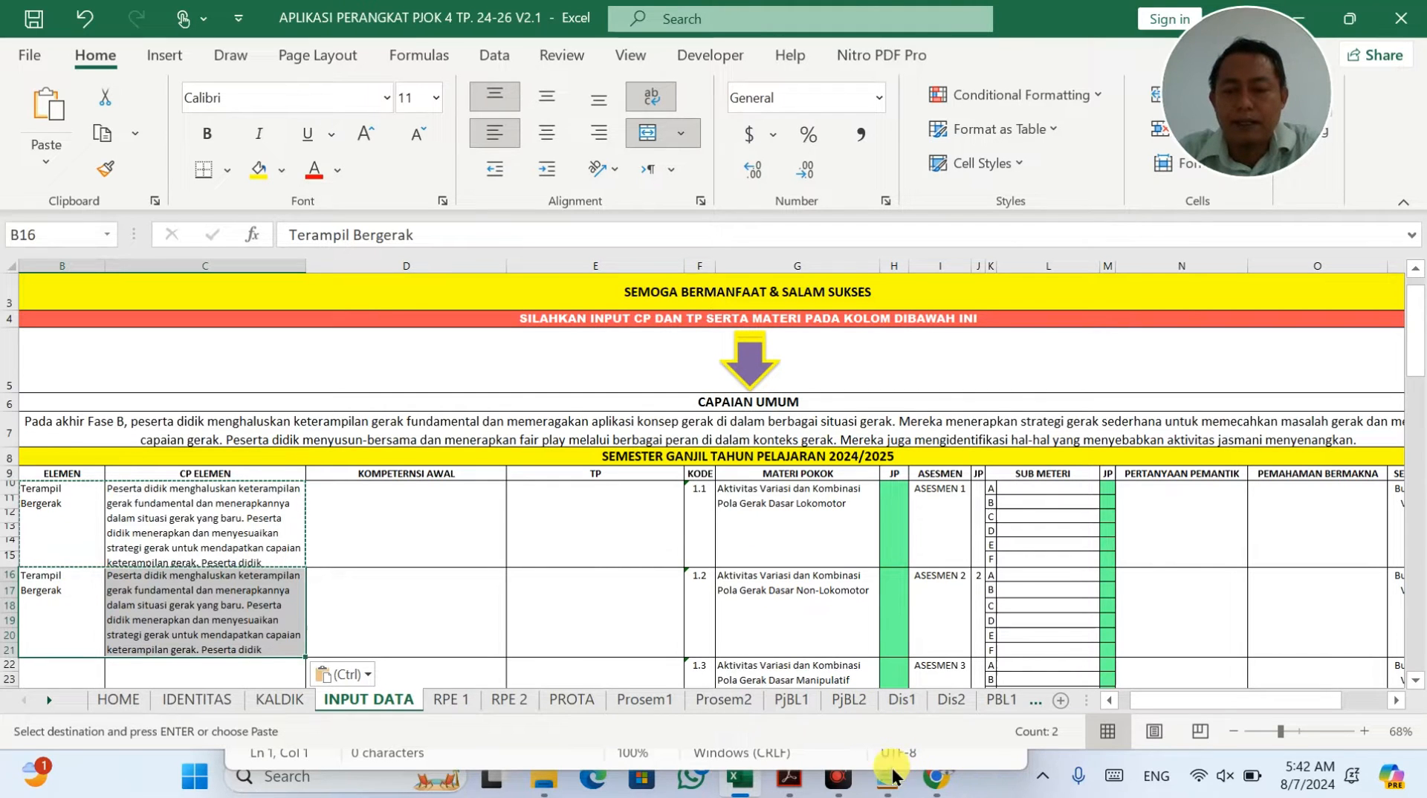
Step: Switch to Chrome and check the Tujuan Pembelajaran list for Elemen Keterampilan Gerak in the sample ATP document
{"action": "mouse_move", "coordinate": [953, 786]}
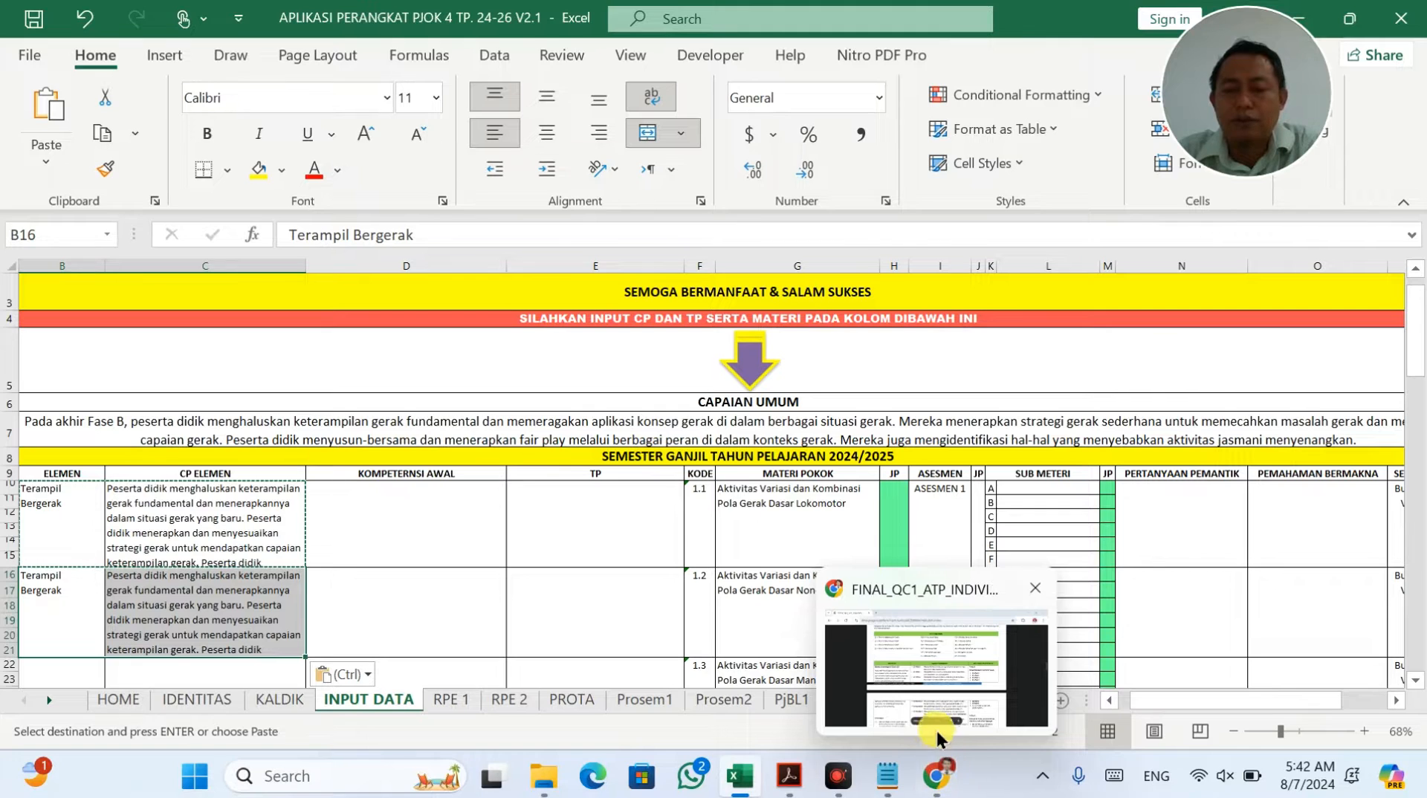
{"action": "left_click", "coordinate": [931, 703]}
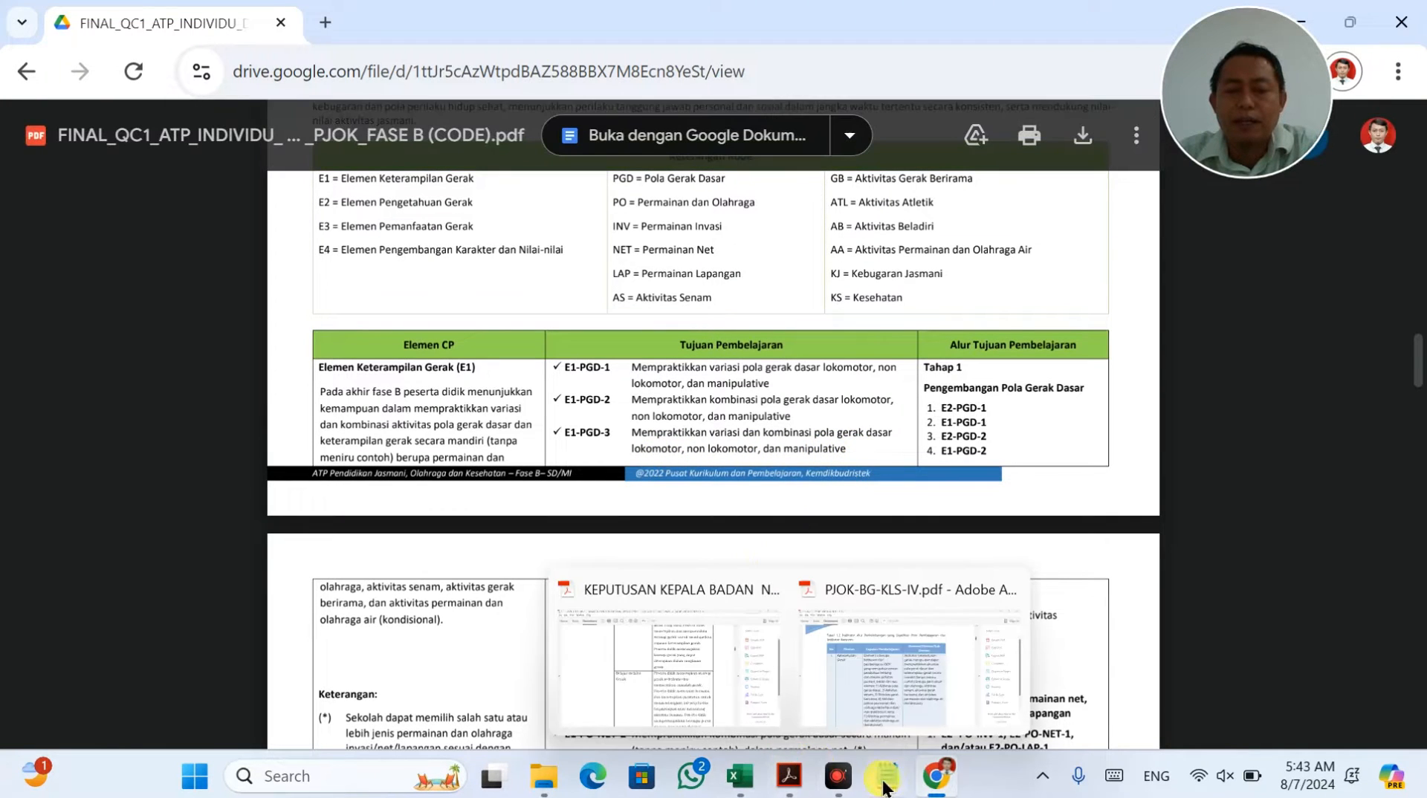
{"action": "mouse_move", "coordinate": [930, 786]}
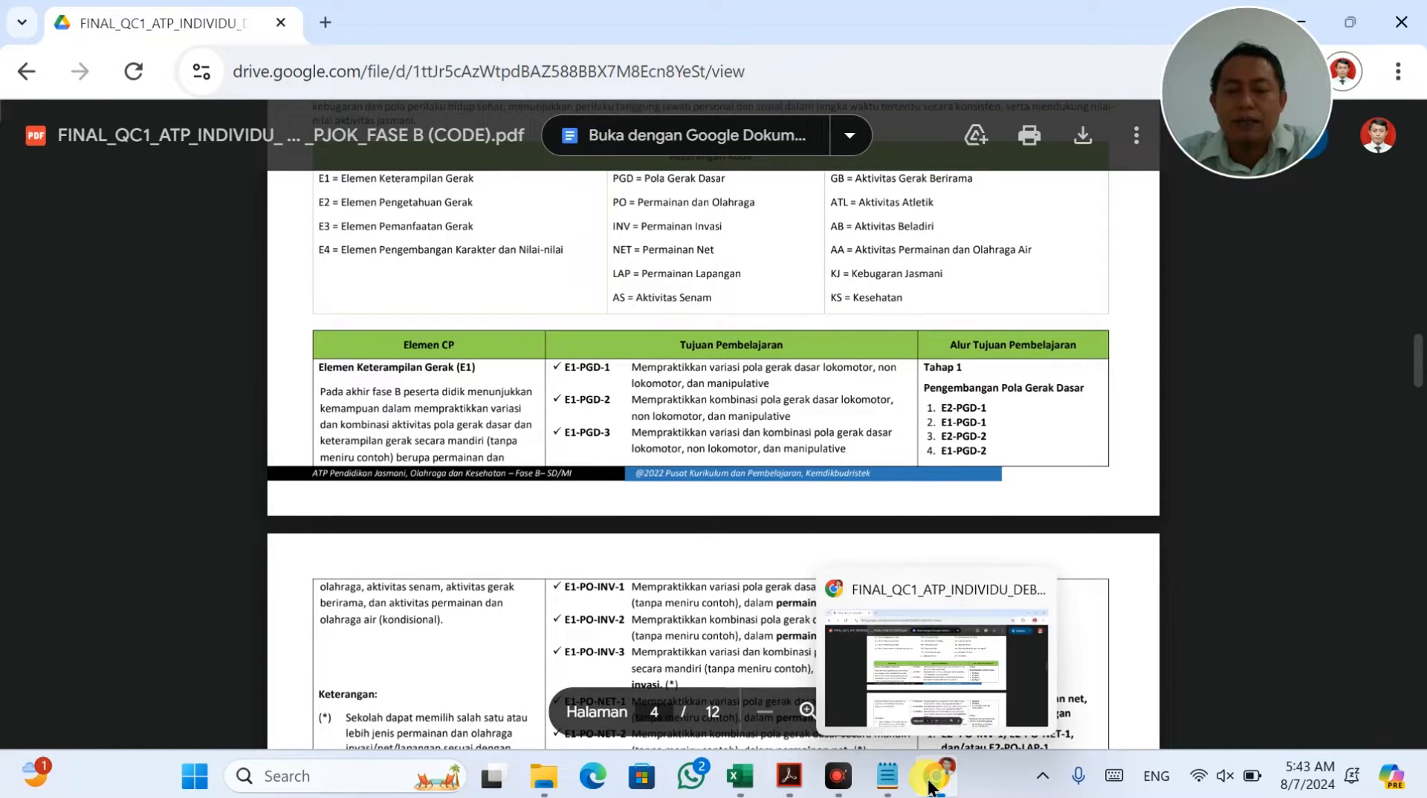
Step: Switch to Excel and copy the ELEMEN and CP ELEMEN entries of code 1.2 into the code 1.3 row, starting at B22
{"action": "left_click", "coordinate": [736, 776]}
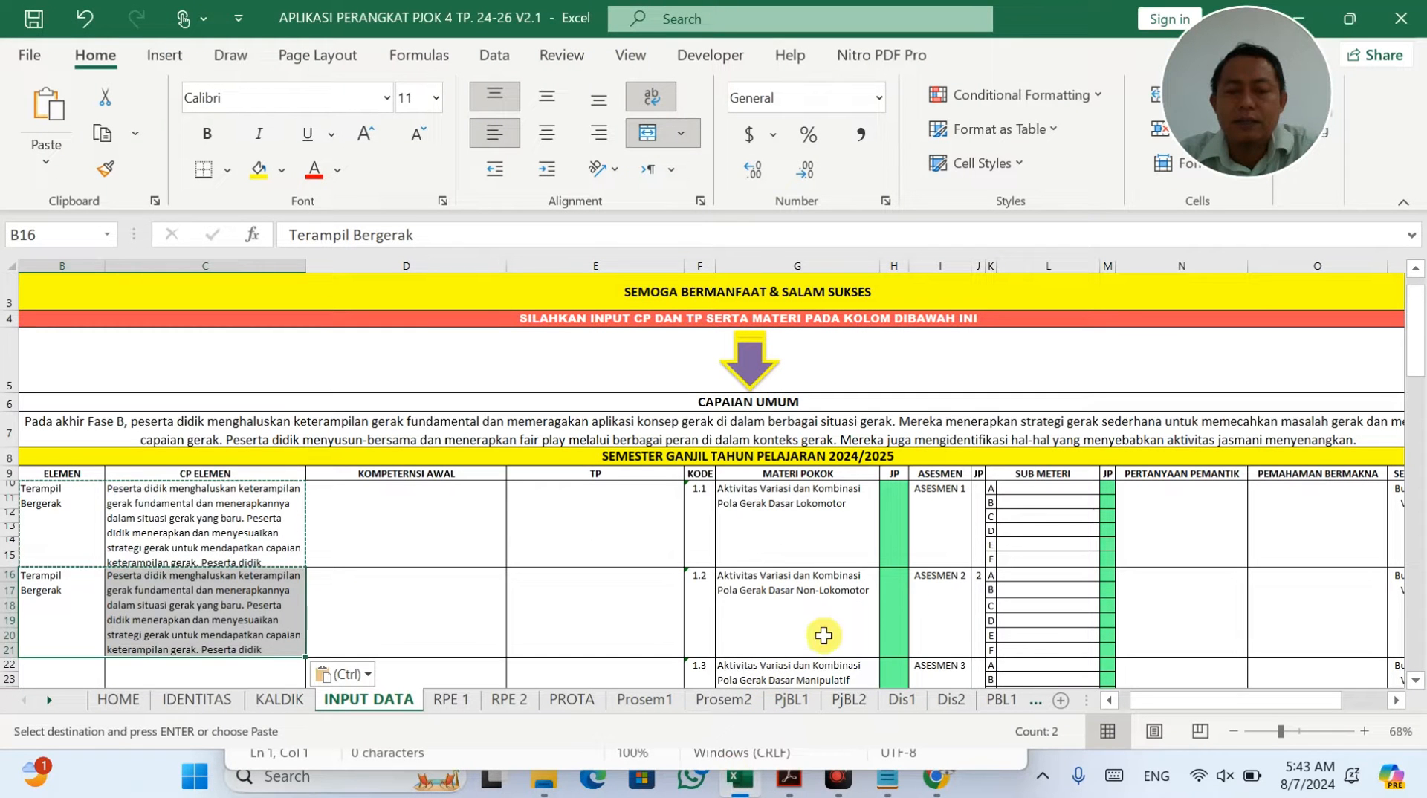
{"action": "left_click", "coordinate": [824, 636]}
{"action": "scroll", "coordinate": [823, 635], "scroll_direction": "down", "scroll_amount": 1}
{"action": "scroll", "coordinate": [824, 636], "scroll_direction": "down", "scroll_amount": 1}
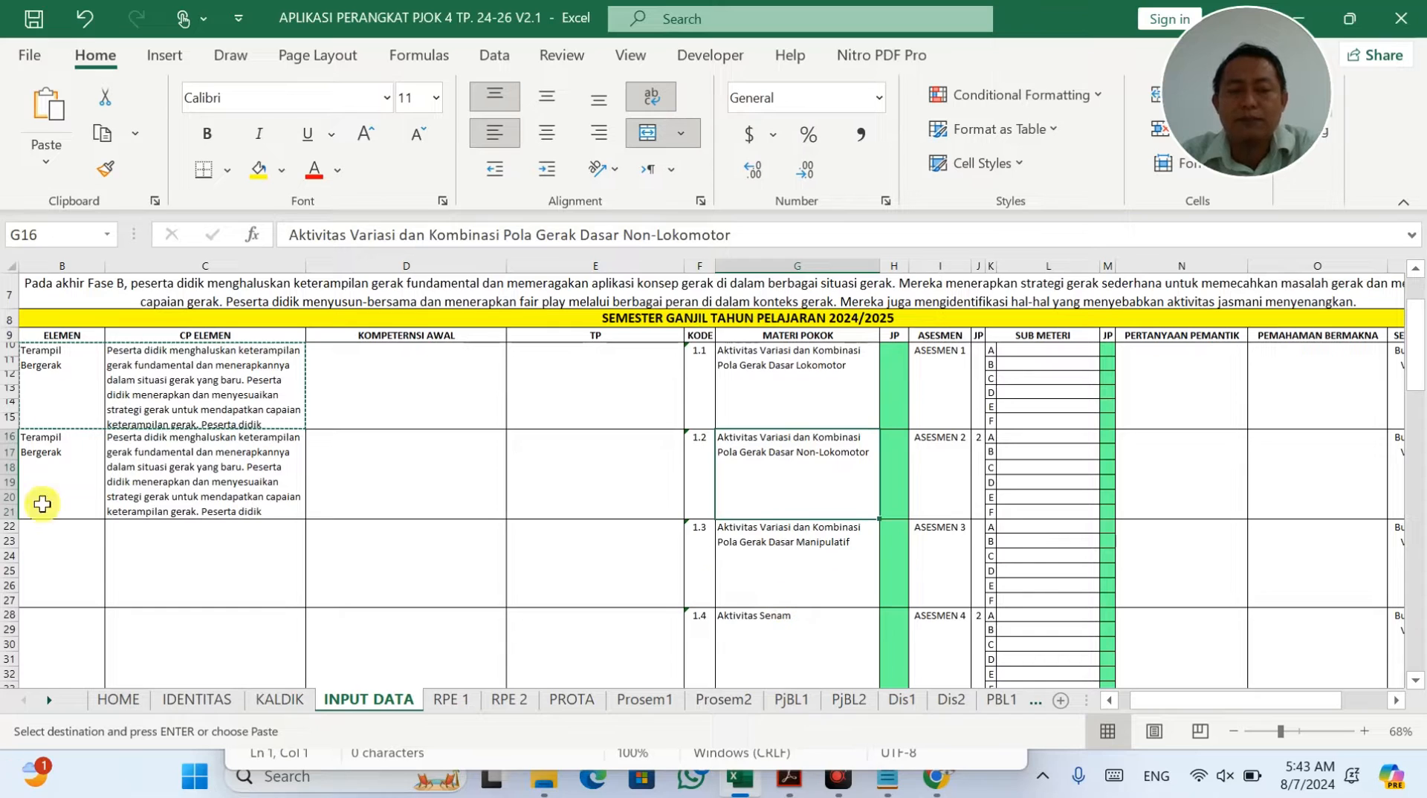
{"action": "left_click_drag", "start_coordinate": [34, 468], "coordinate": [192, 470]}
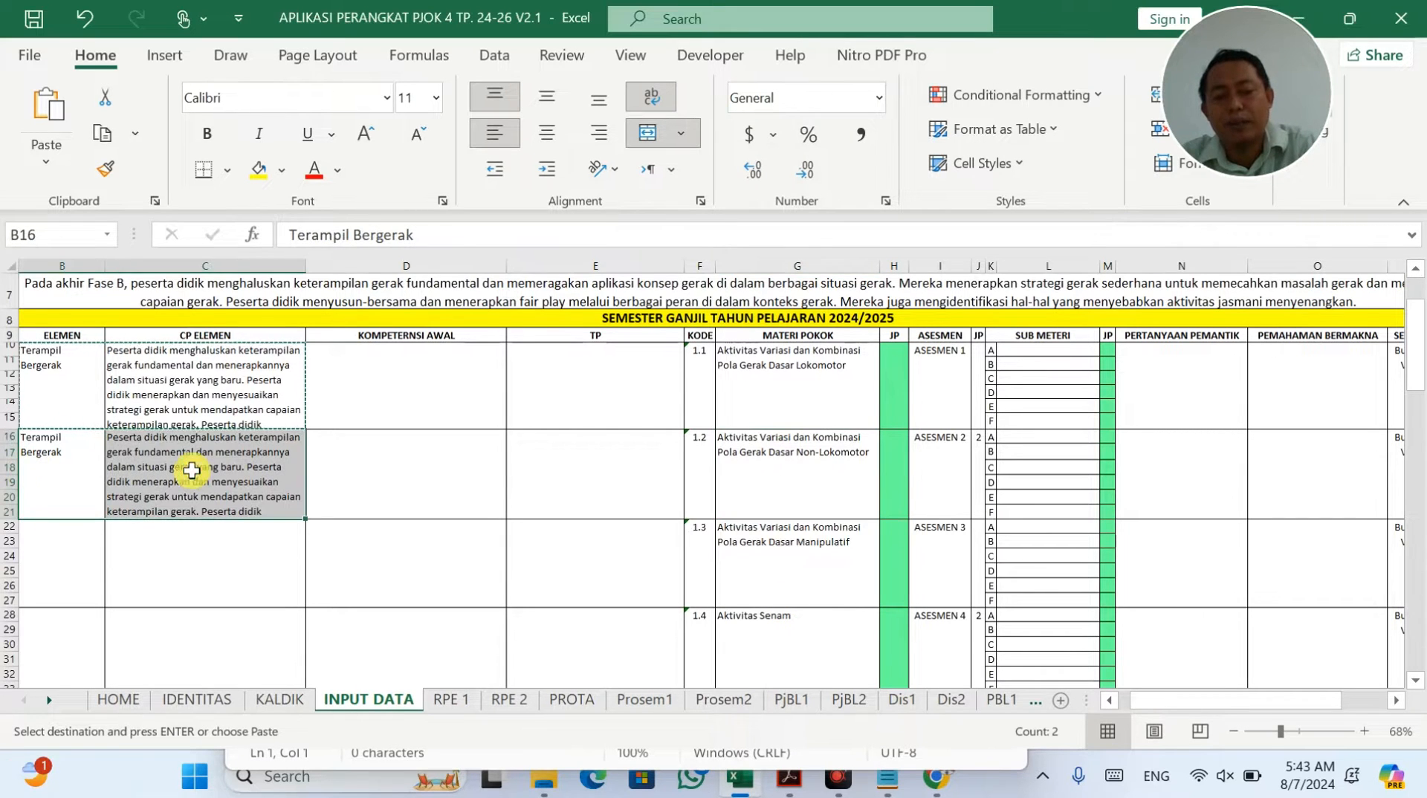
{"action": "key", "text": "ctrl+c"}
{"action": "left_click", "coordinate": [82, 540]}
{"action": "key", "text": "ctrl+v"}
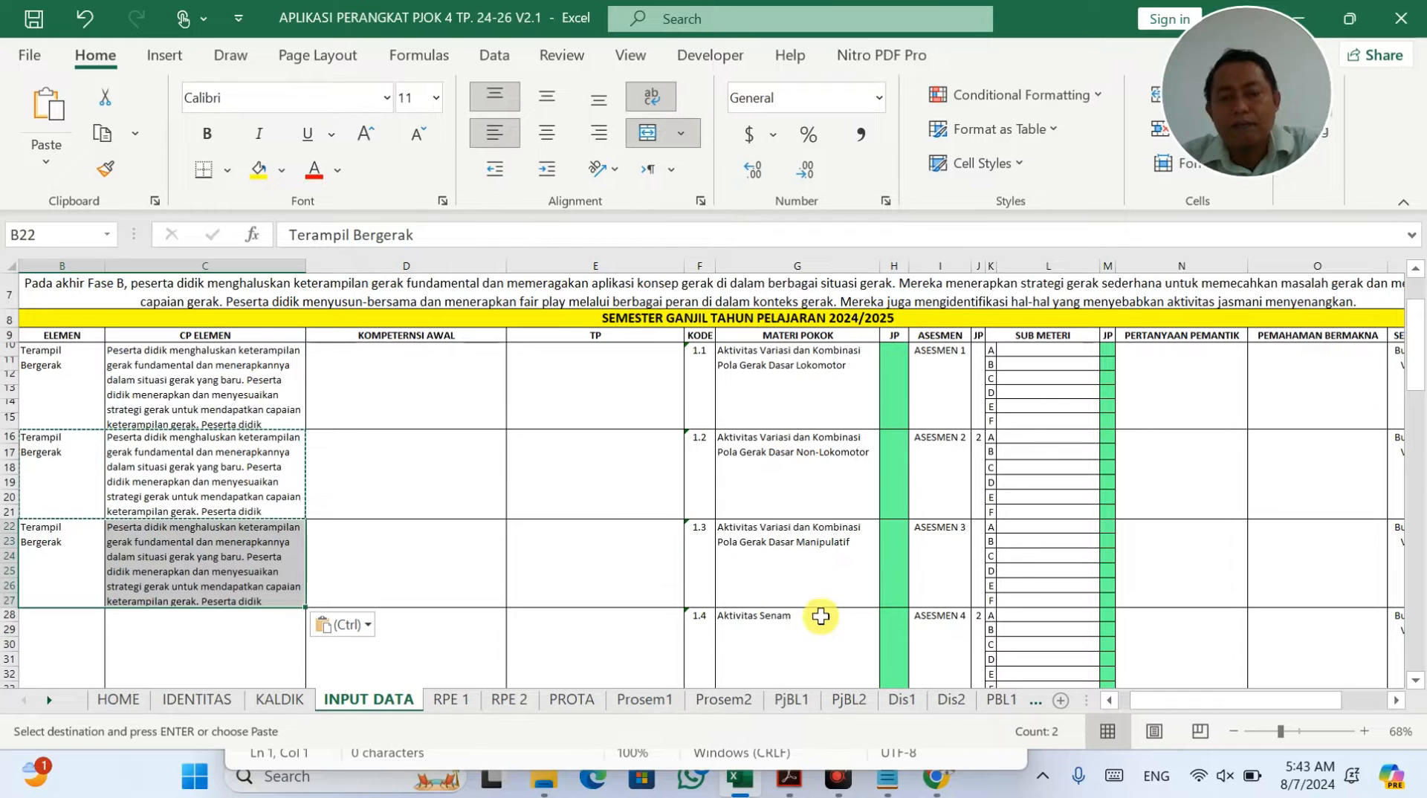
Step: Check objective E1-PGD-3 in the sample ATP document in Chrome, and return to Excel to view the code 1.4 topic in G28
{"action": "mouse_move", "coordinate": [805, 792]}
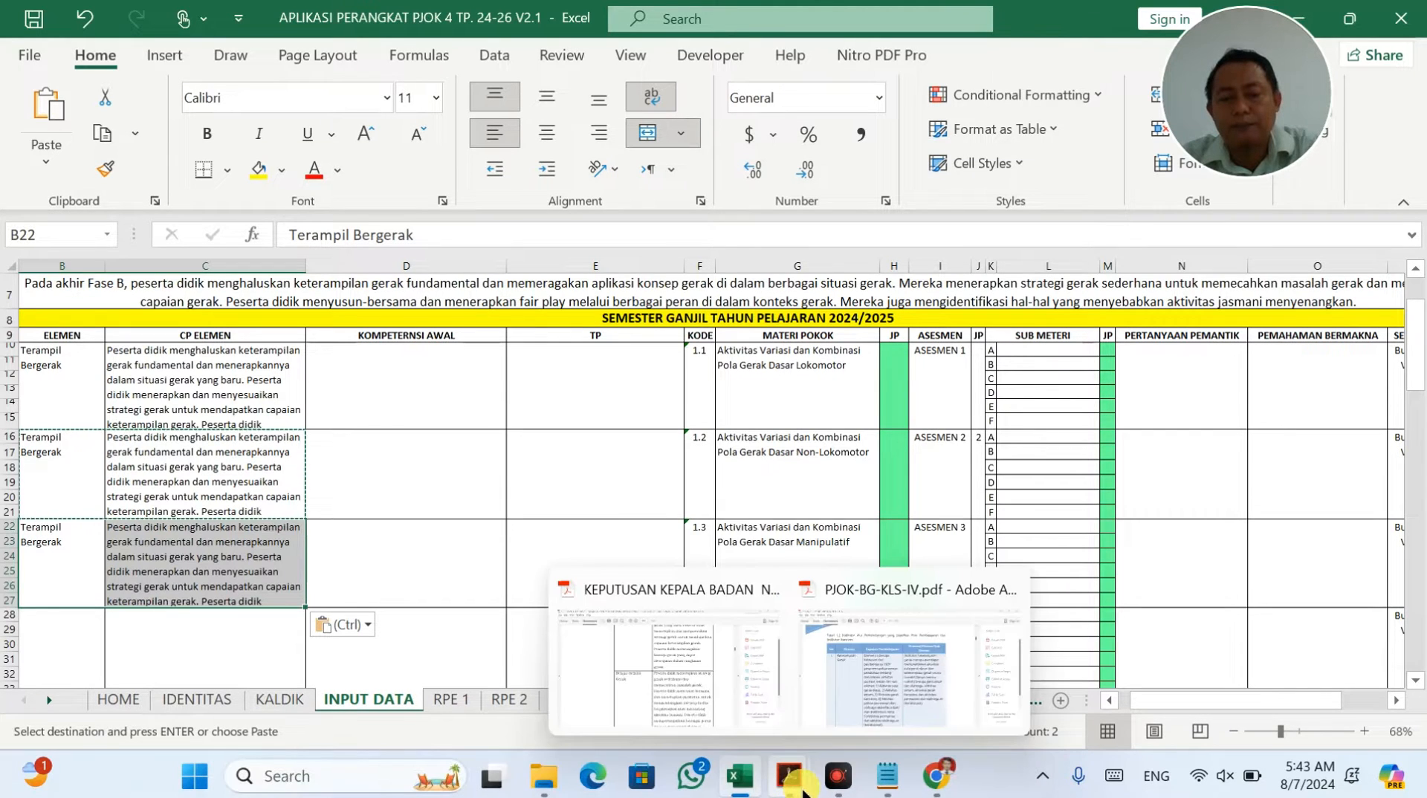
{"action": "left_click", "coordinate": [933, 780]}
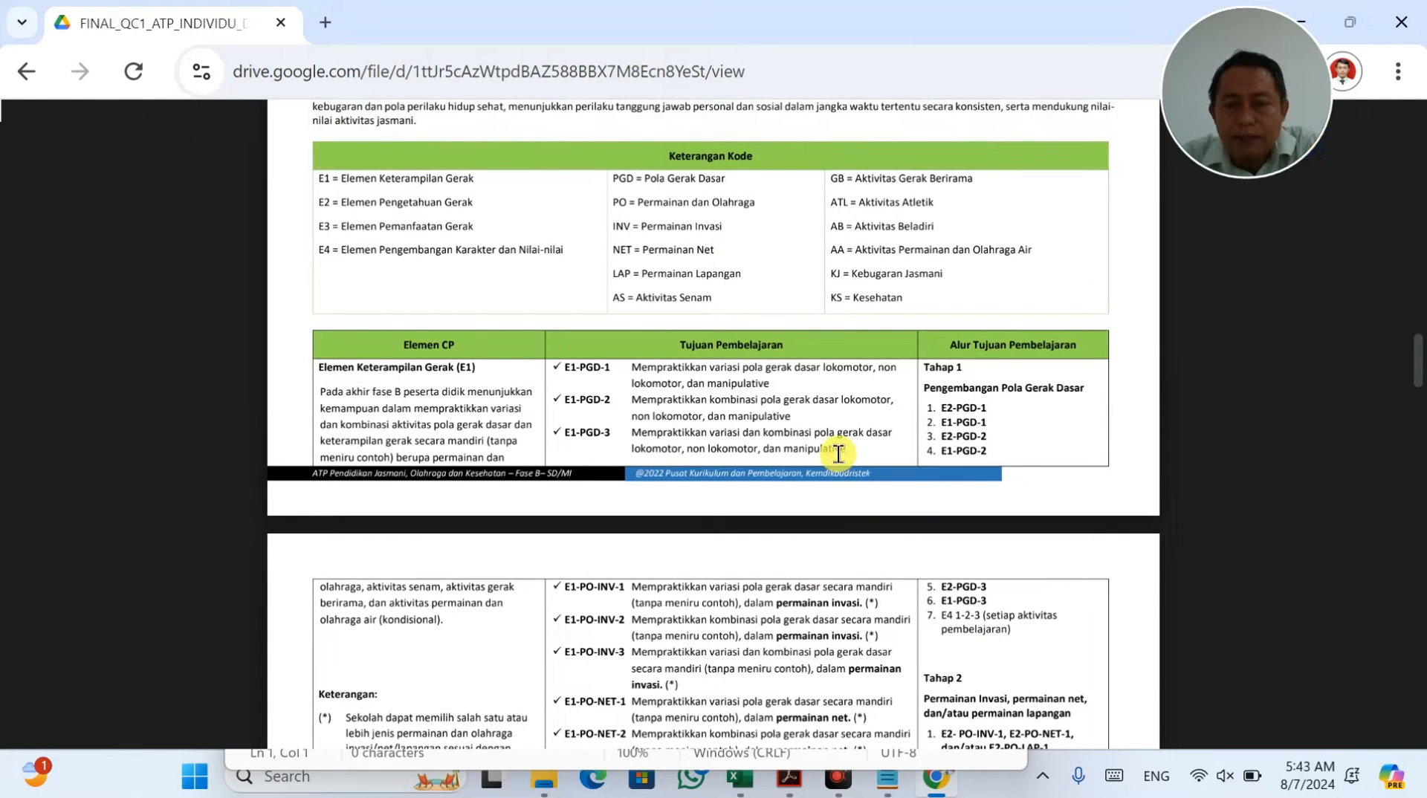
{"action": "left_click_drag", "start_coordinate": [845, 453], "coordinate": [742, 438]}
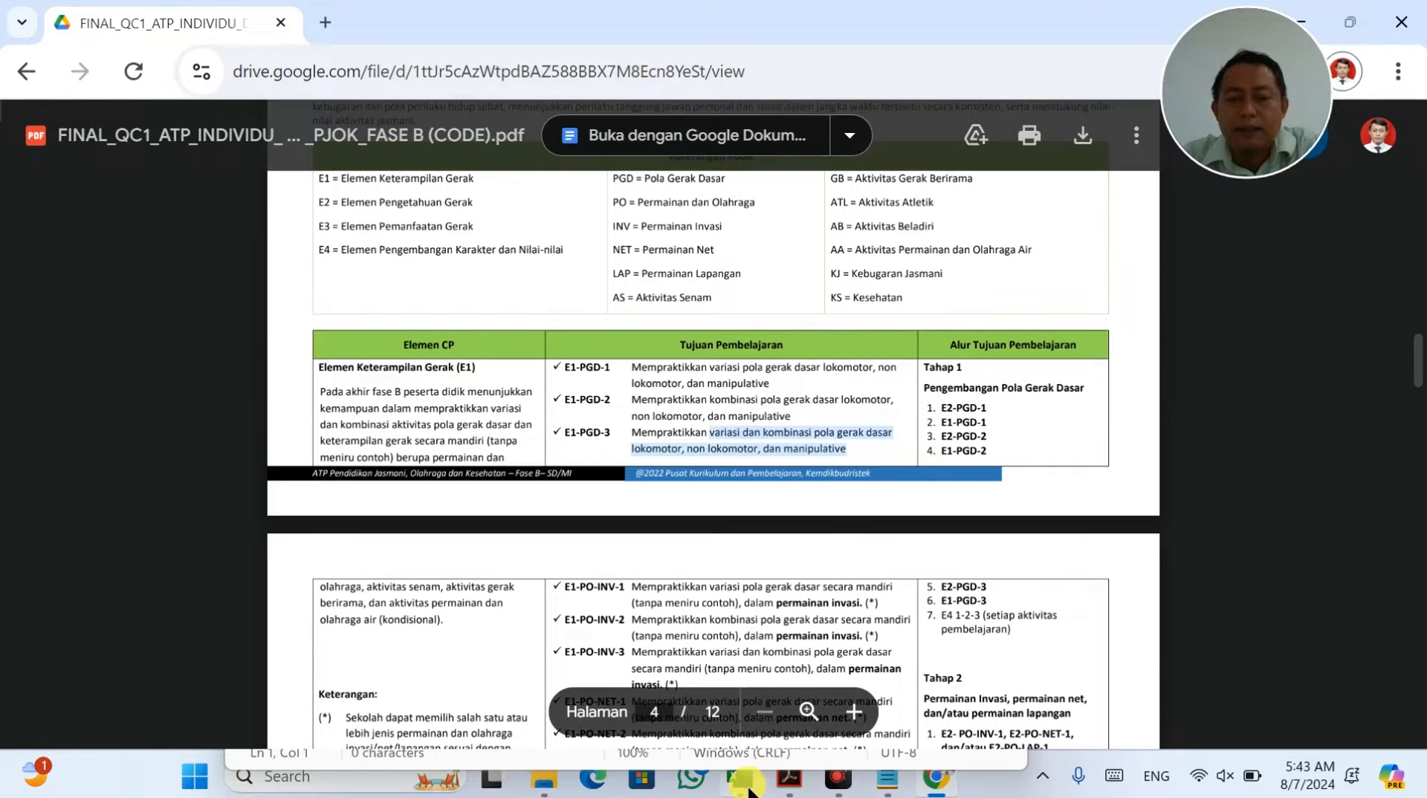
{"action": "mouse_move", "coordinate": [743, 782]}
{"action": "left_click", "coordinate": [648, 678]}
{"action": "key", "text": "ctrl+v"}
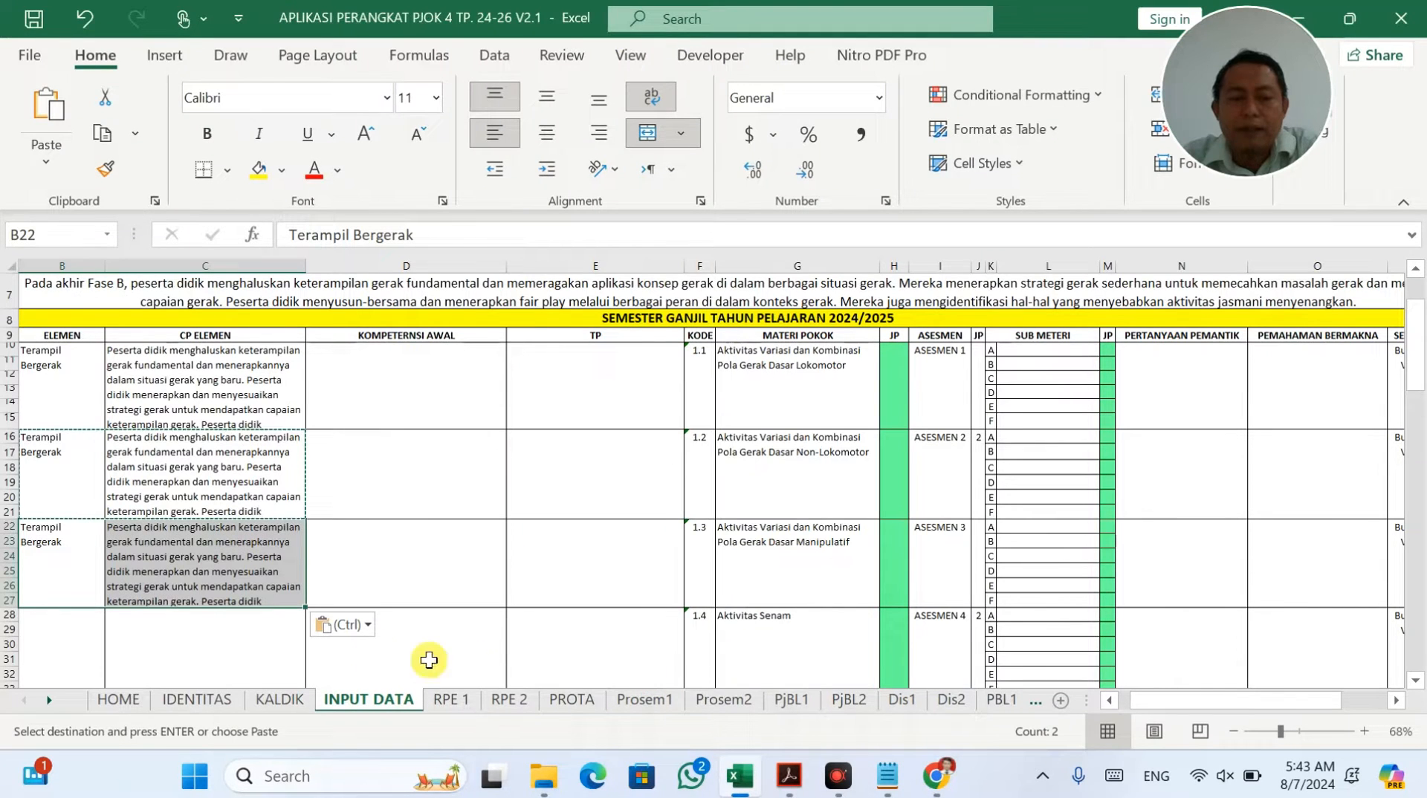
{"action": "left_click", "coordinate": [816, 654]}
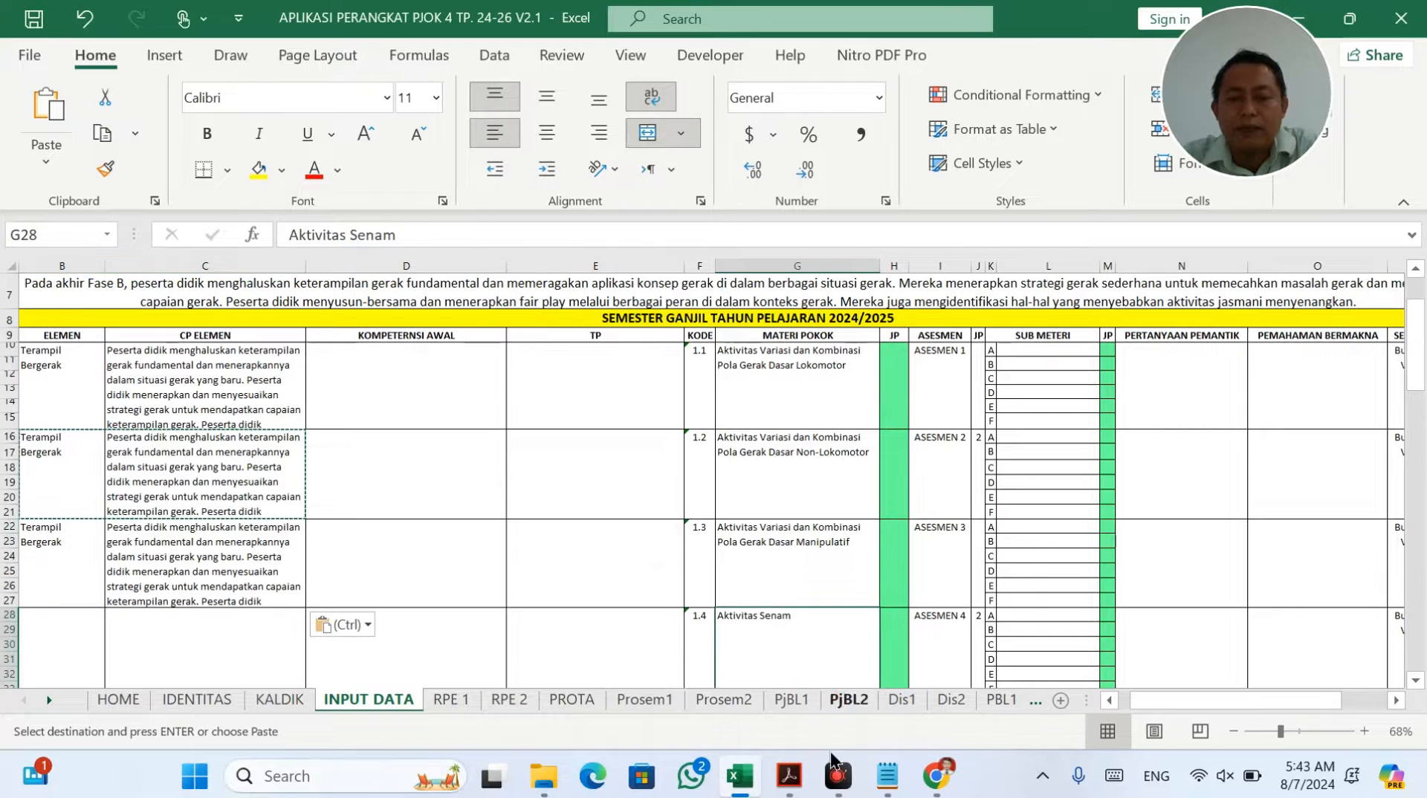
Step: Switch to Chrome and review the sample ATP's Tujuan Pembelajaran and Alur Tujuan Pembelajaran lists to find the element covering Aktivitas Senam
{"action": "left_click", "coordinate": [939, 790]}
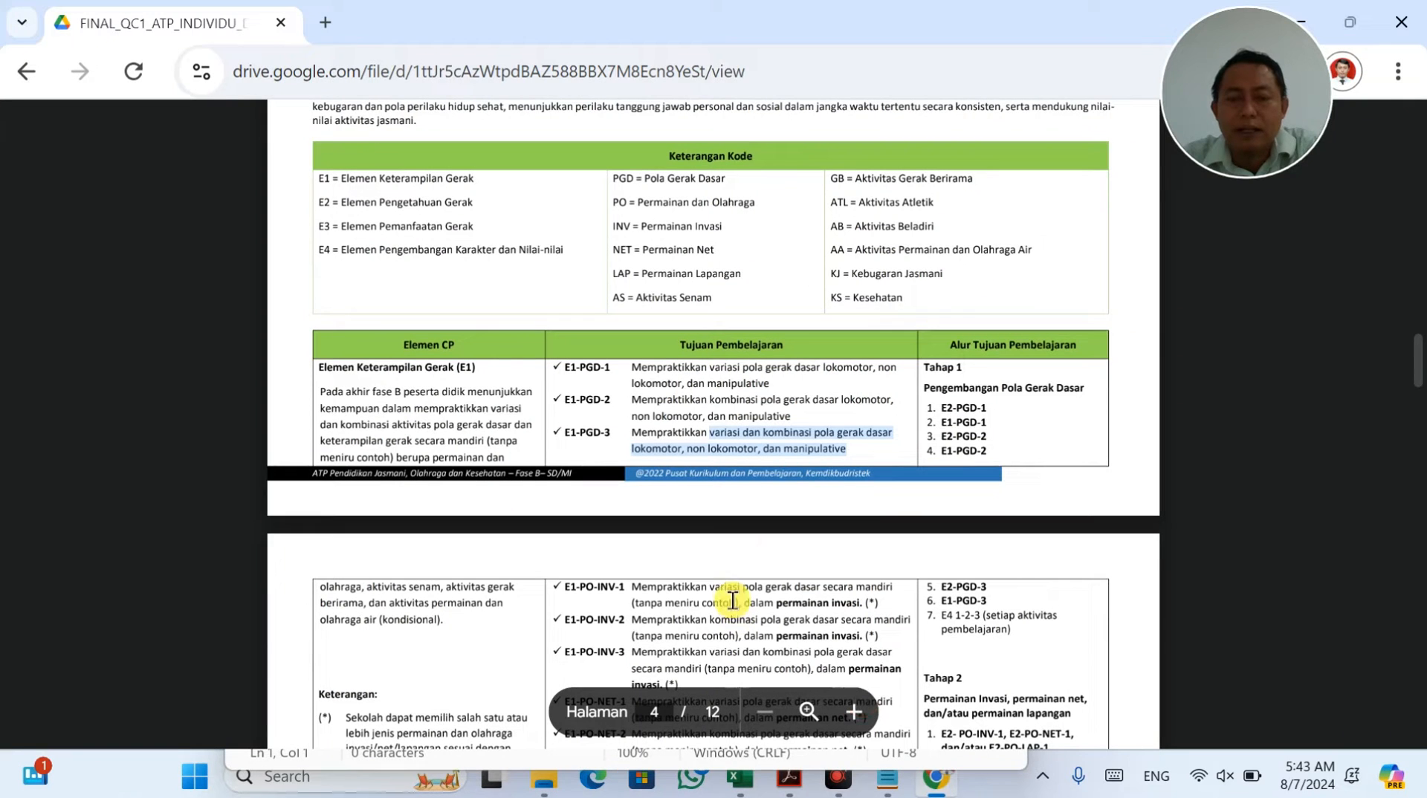
{"action": "left_click", "coordinate": [749, 295]}
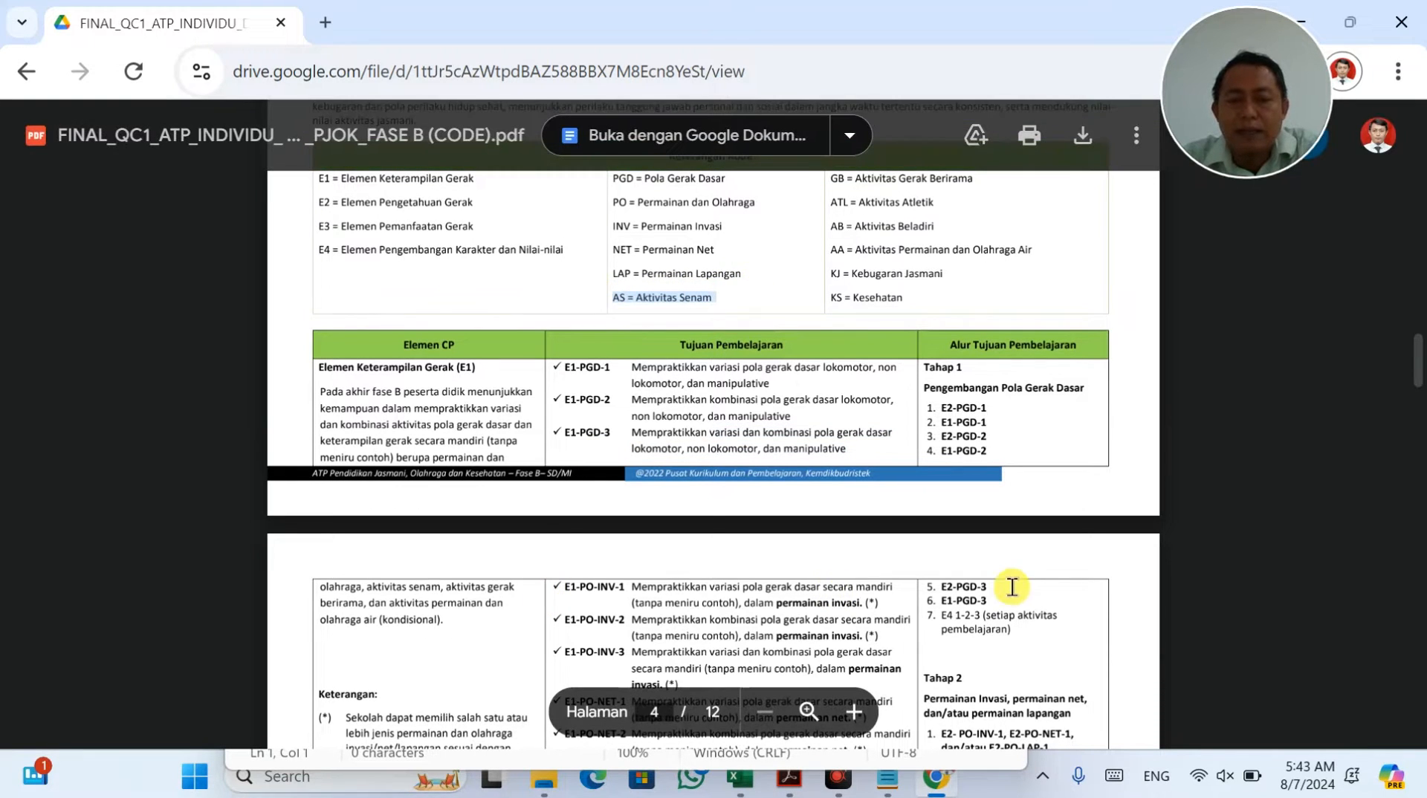
{"action": "left_click", "coordinate": [1150, 530]}
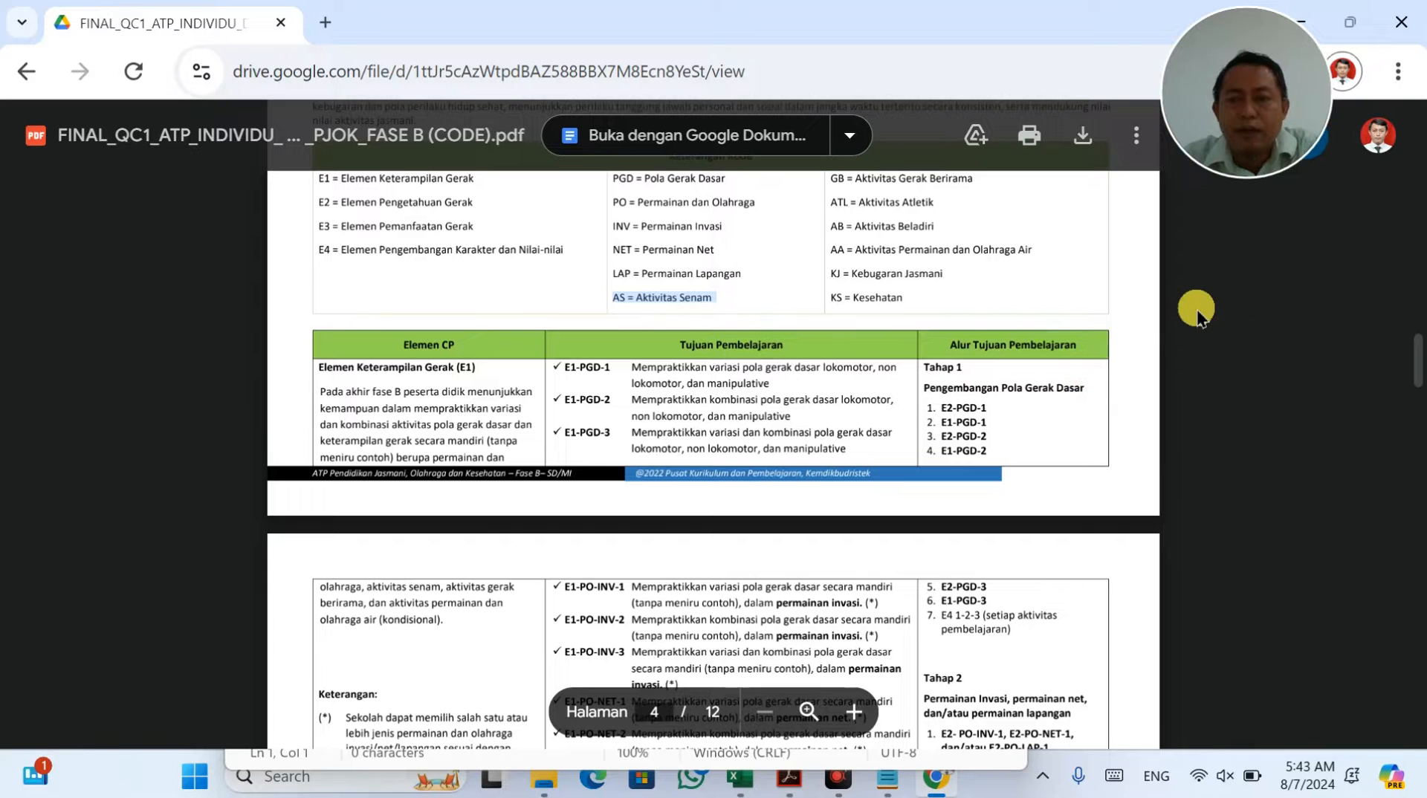
{"action": "left_click", "coordinate": [1166, 279]}
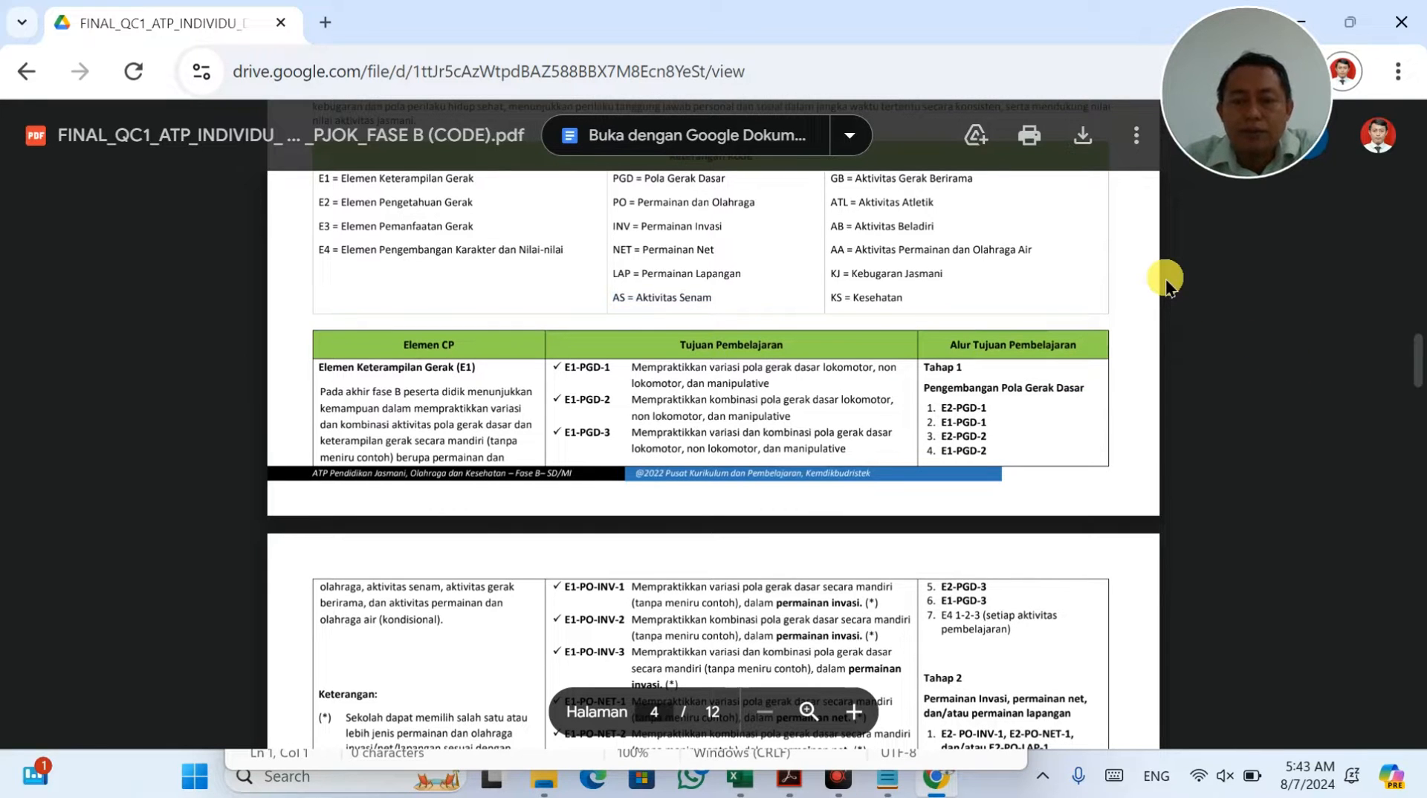
{"action": "scroll", "coordinate": [1166, 279], "scroll_direction": "down", "scroll_amount": 1}
{"action": "scroll", "coordinate": [1166, 278], "scroll_direction": "down", "scroll_amount": 4}
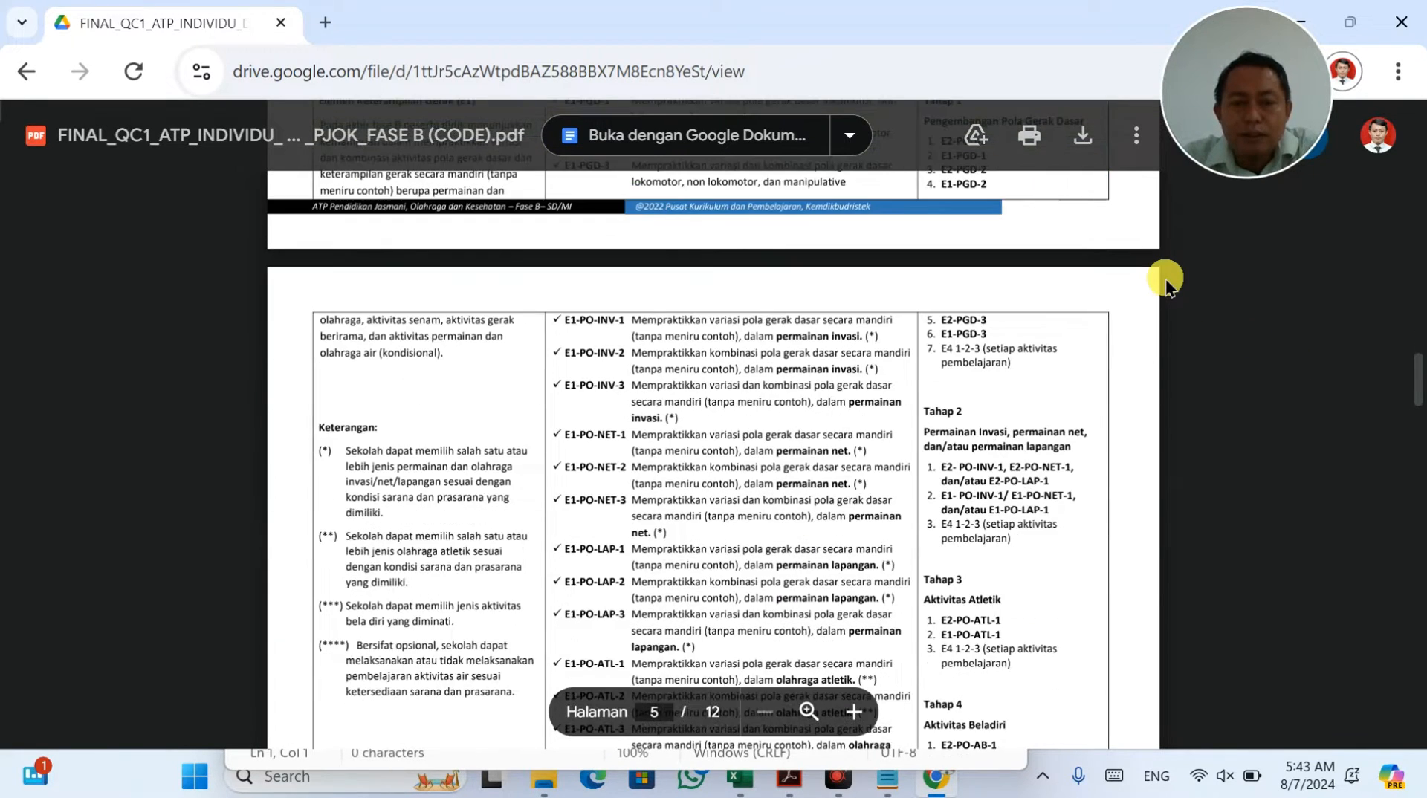
{"action": "scroll", "coordinate": [1166, 278], "scroll_direction": "down", "scroll_amount": 6}
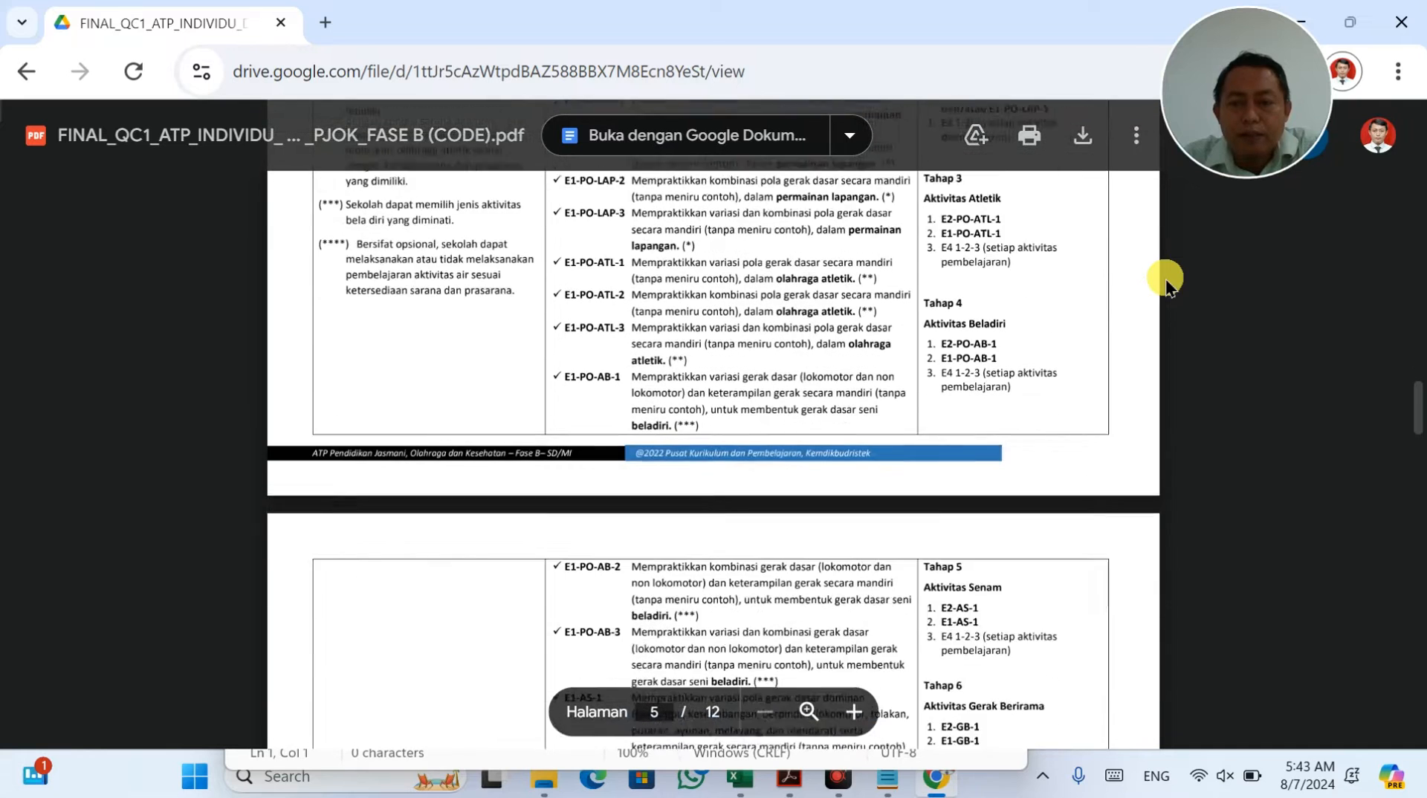
{"action": "scroll", "coordinate": [1165, 279], "scroll_direction": "down", "scroll_amount": 4}
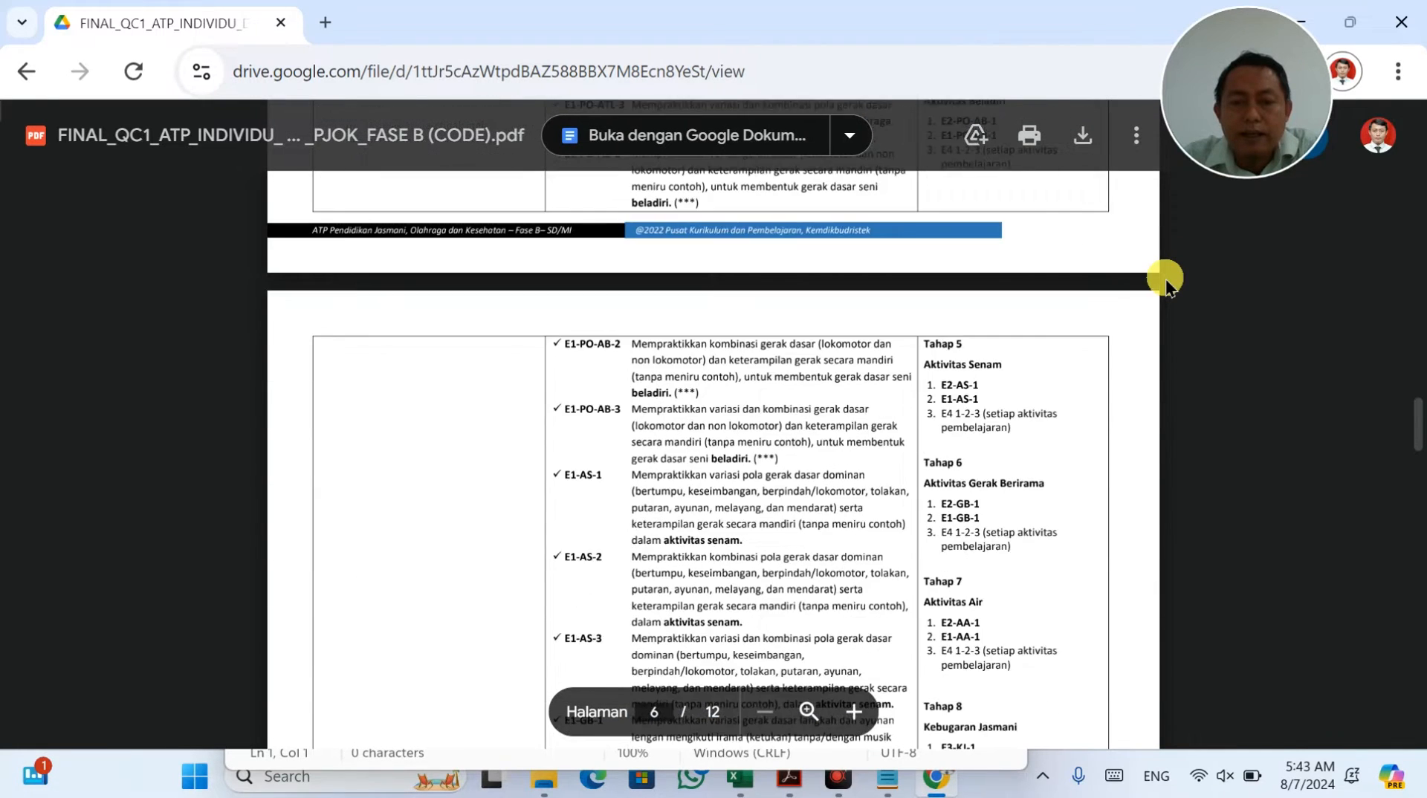
{"action": "scroll", "coordinate": [1165, 279], "scroll_direction": "down", "scroll_amount": 1}
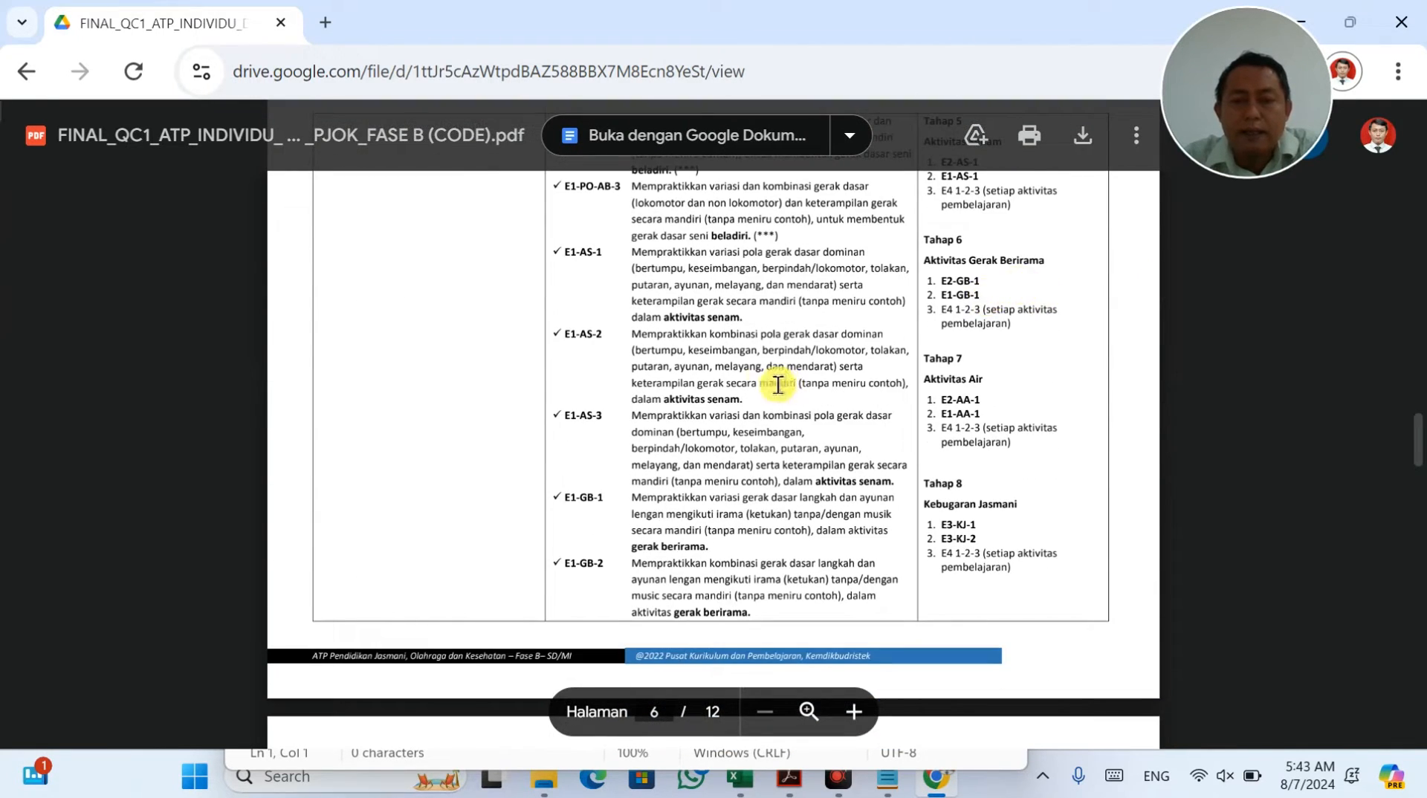
{"action": "scroll", "coordinate": [744, 321], "scroll_direction": "up", "scroll_amount": 7}
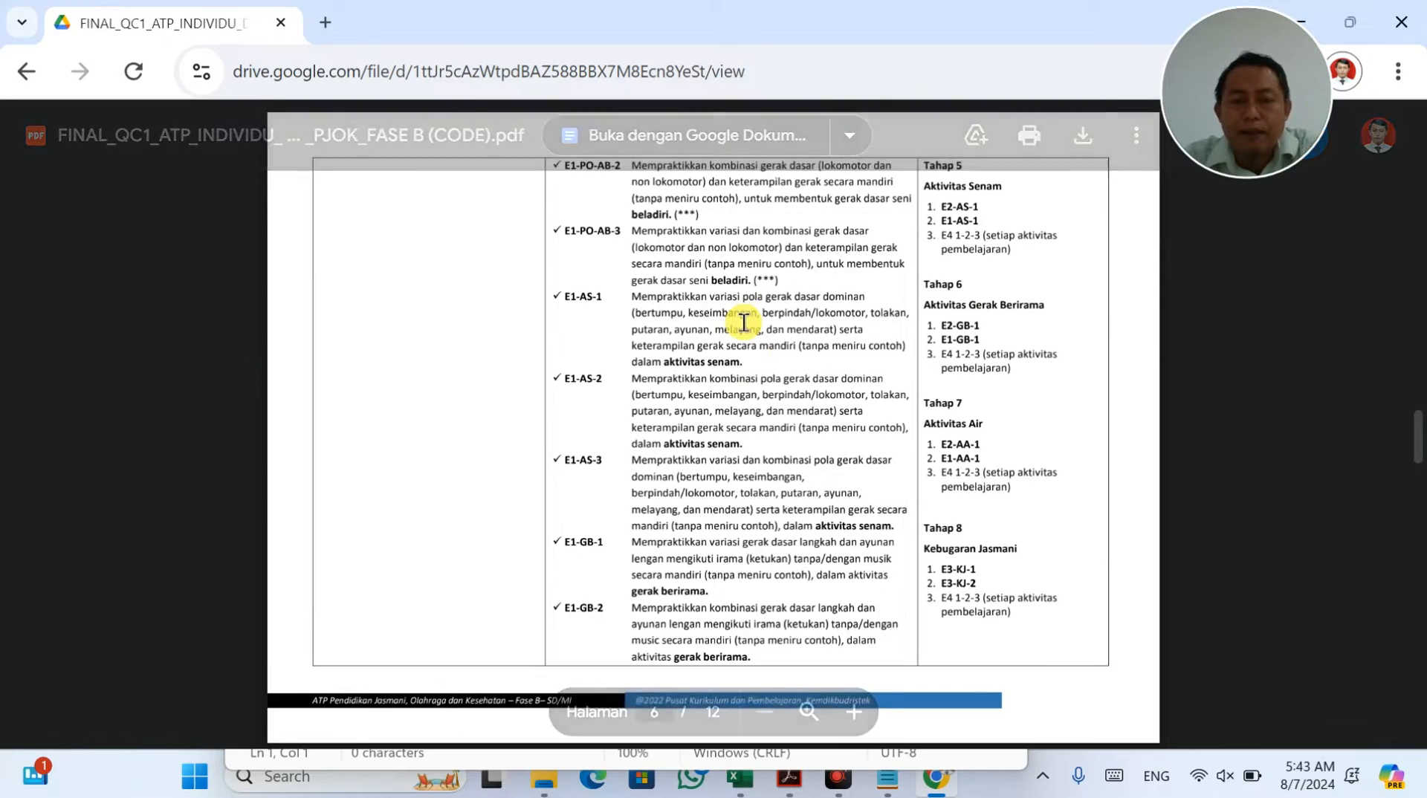
{"action": "scroll", "coordinate": [744, 322], "scroll_direction": "up", "scroll_amount": 6}
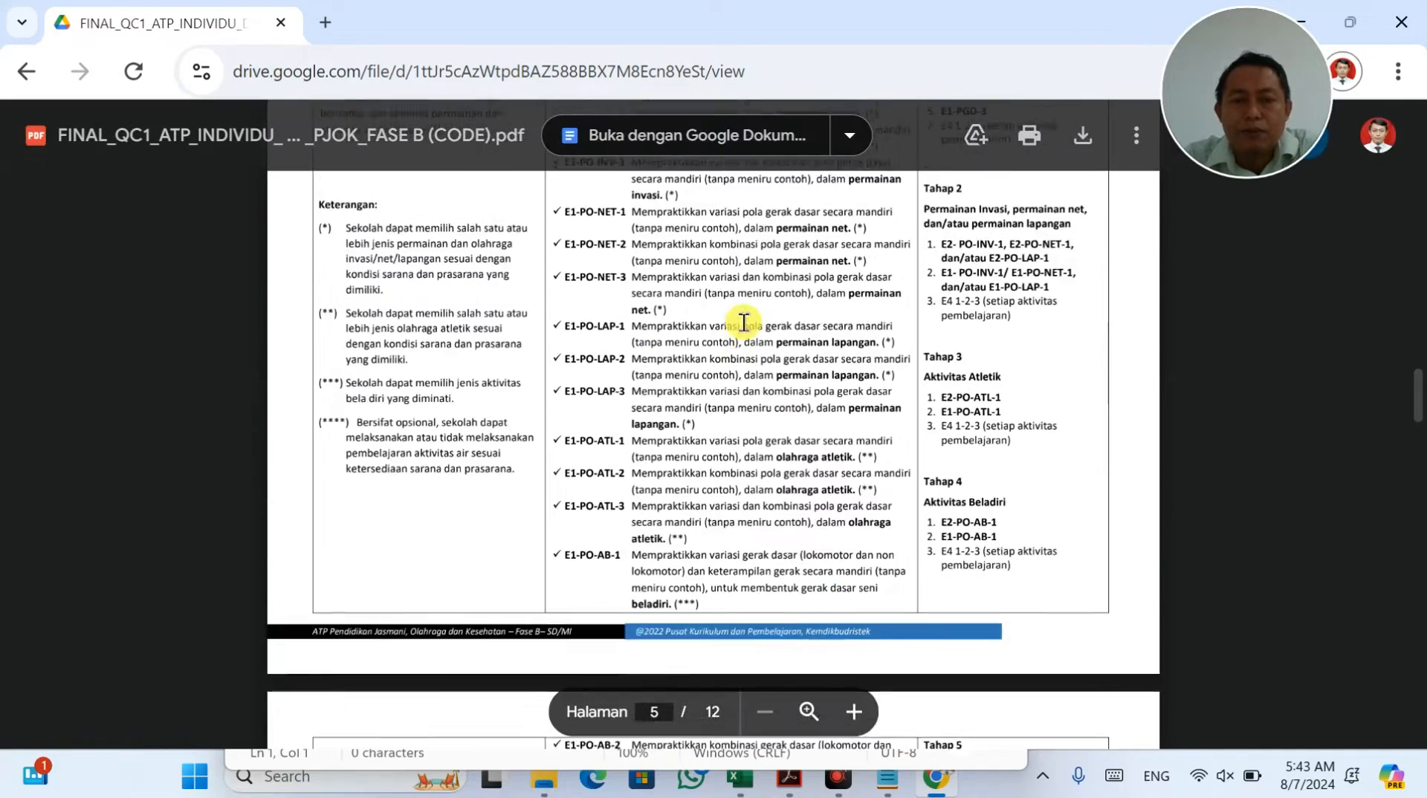
{"action": "scroll", "coordinate": [744, 322], "scroll_direction": "up", "scroll_amount": 2}
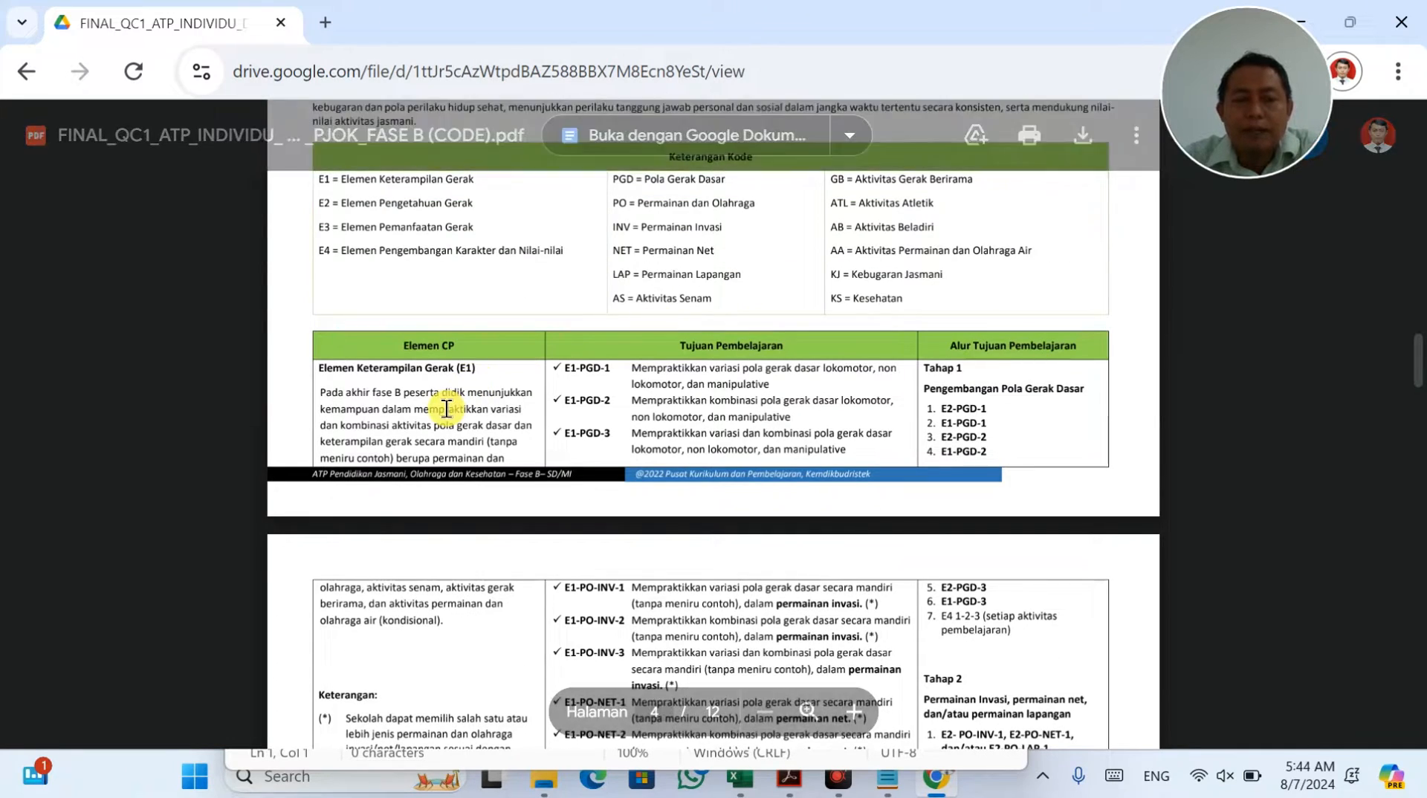
{"action": "scroll", "coordinate": [446, 409], "scroll_direction": "down", "scroll_amount": 8}
{"action": "scroll", "coordinate": [446, 409], "scroll_direction": "down", "scroll_amount": 14}
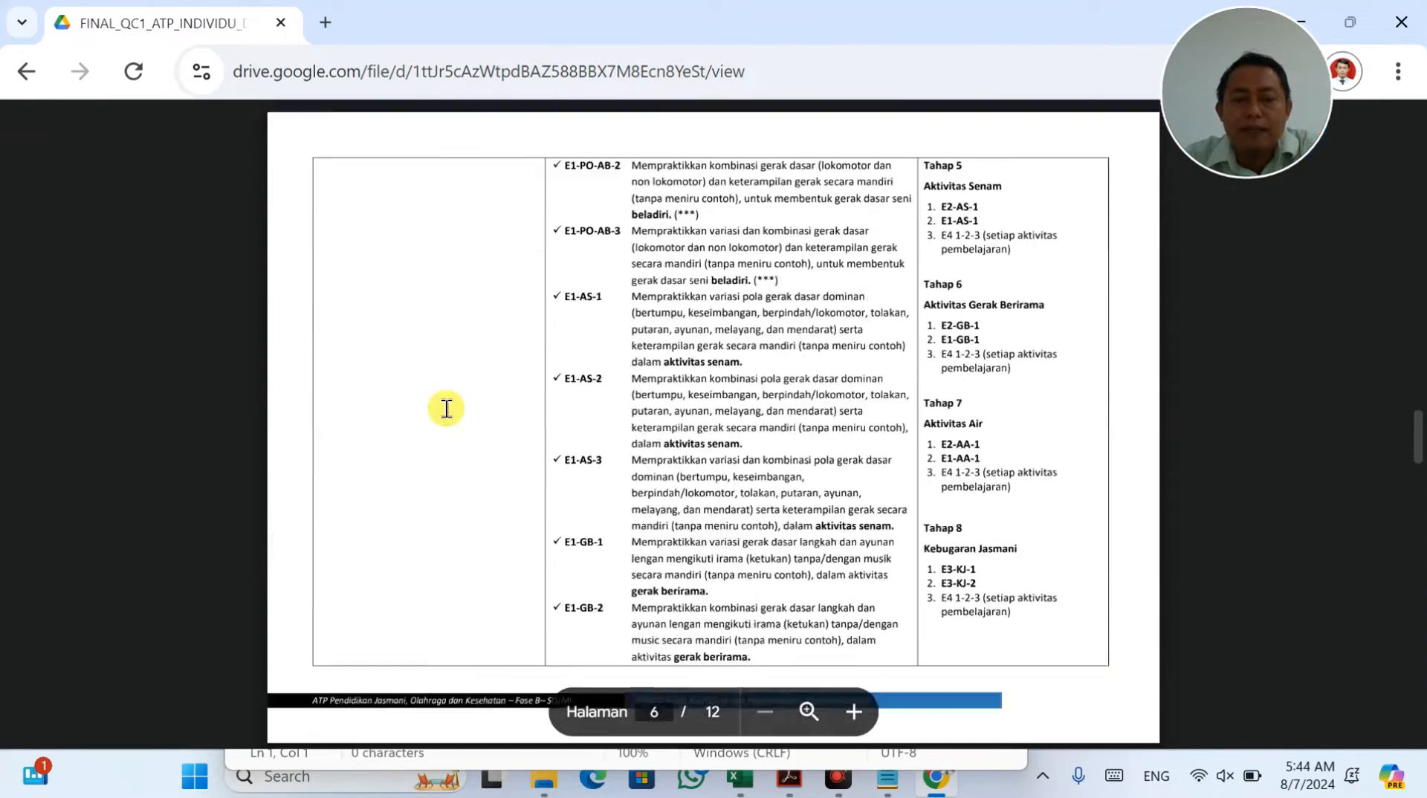
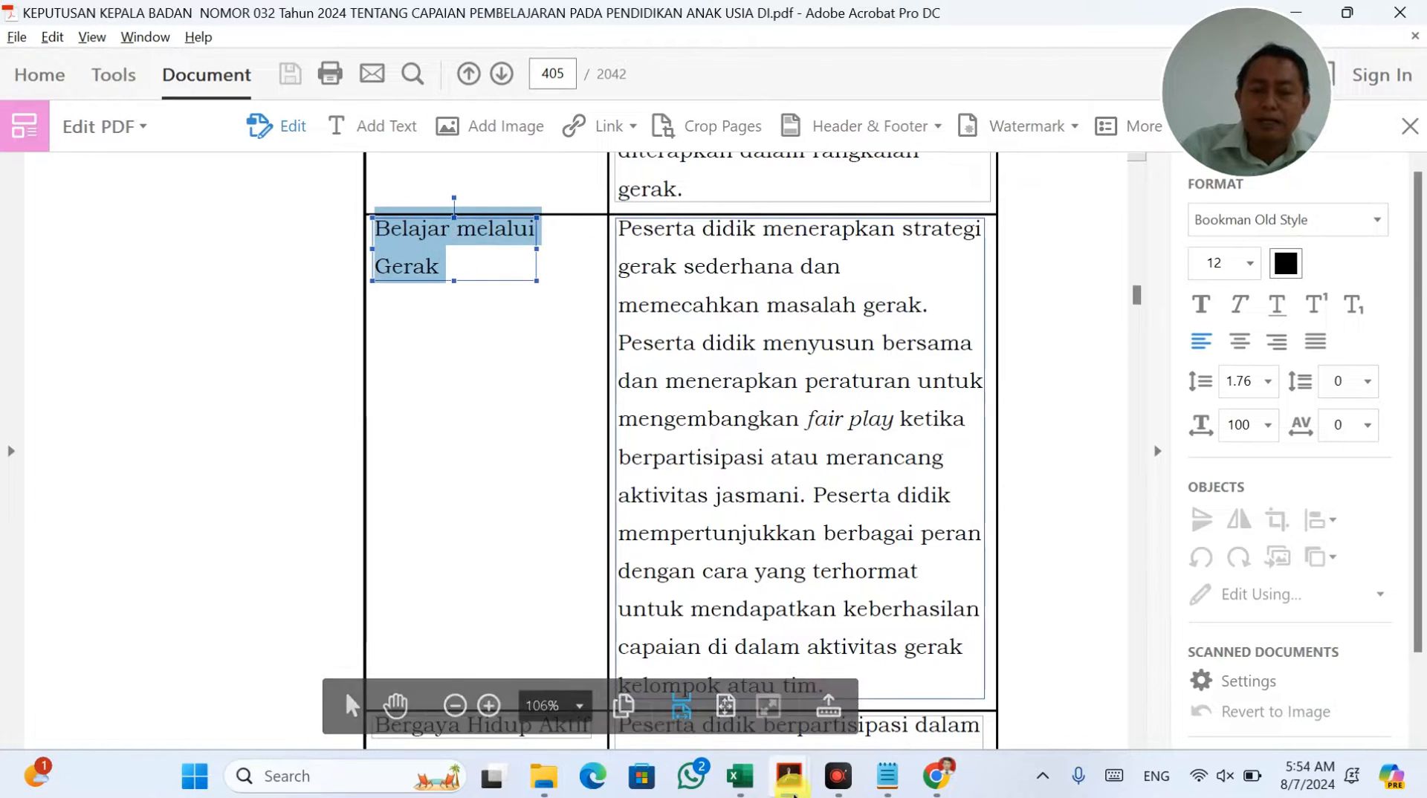
Step: Switch to Excel and enter Belajar melalui Gerak as the ELEMEN of code 1.4 in B28
{"action": "left_click", "coordinate": [738, 777]}
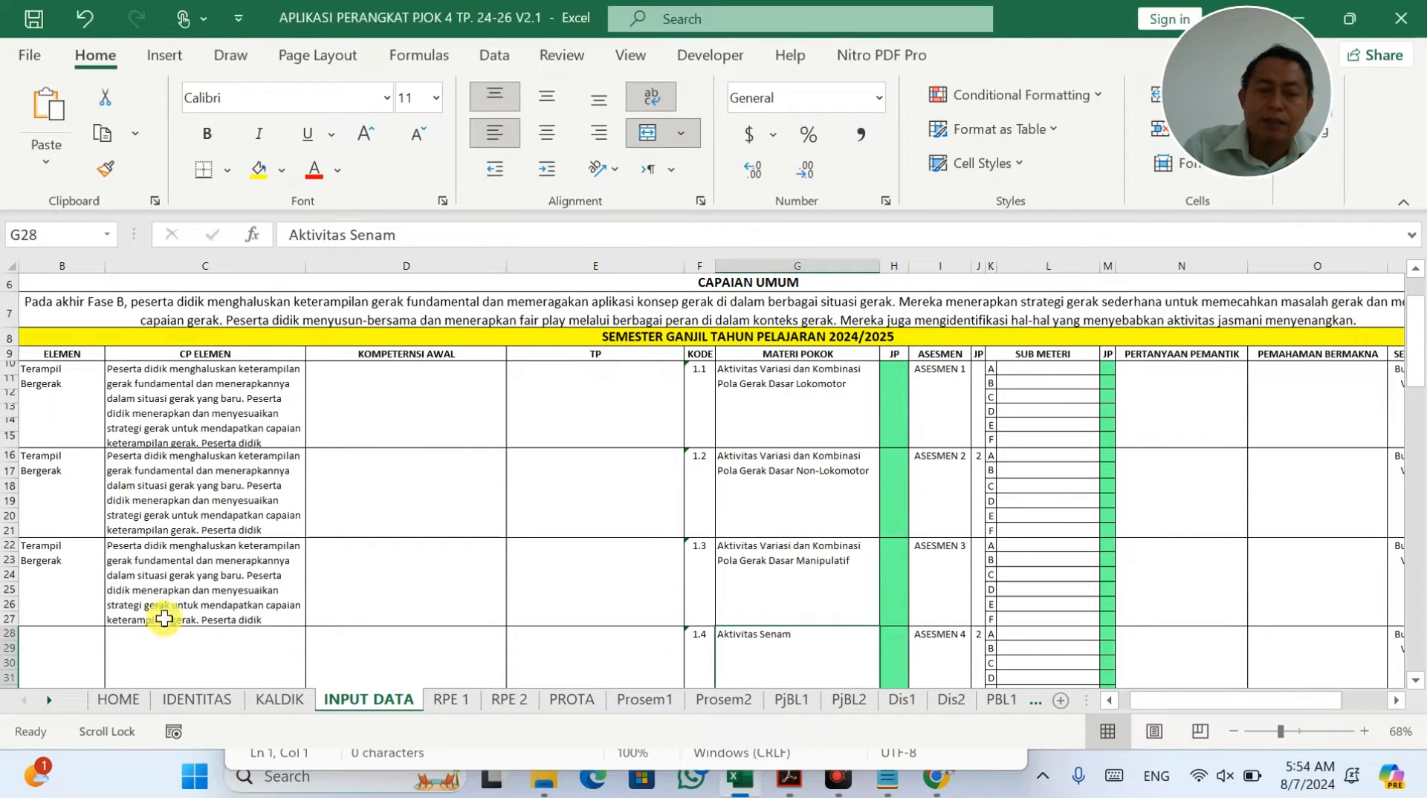
{"action": "left_click", "coordinate": [51, 656]}
{"action": "type", "text": "Belajar melalui Gerak"}
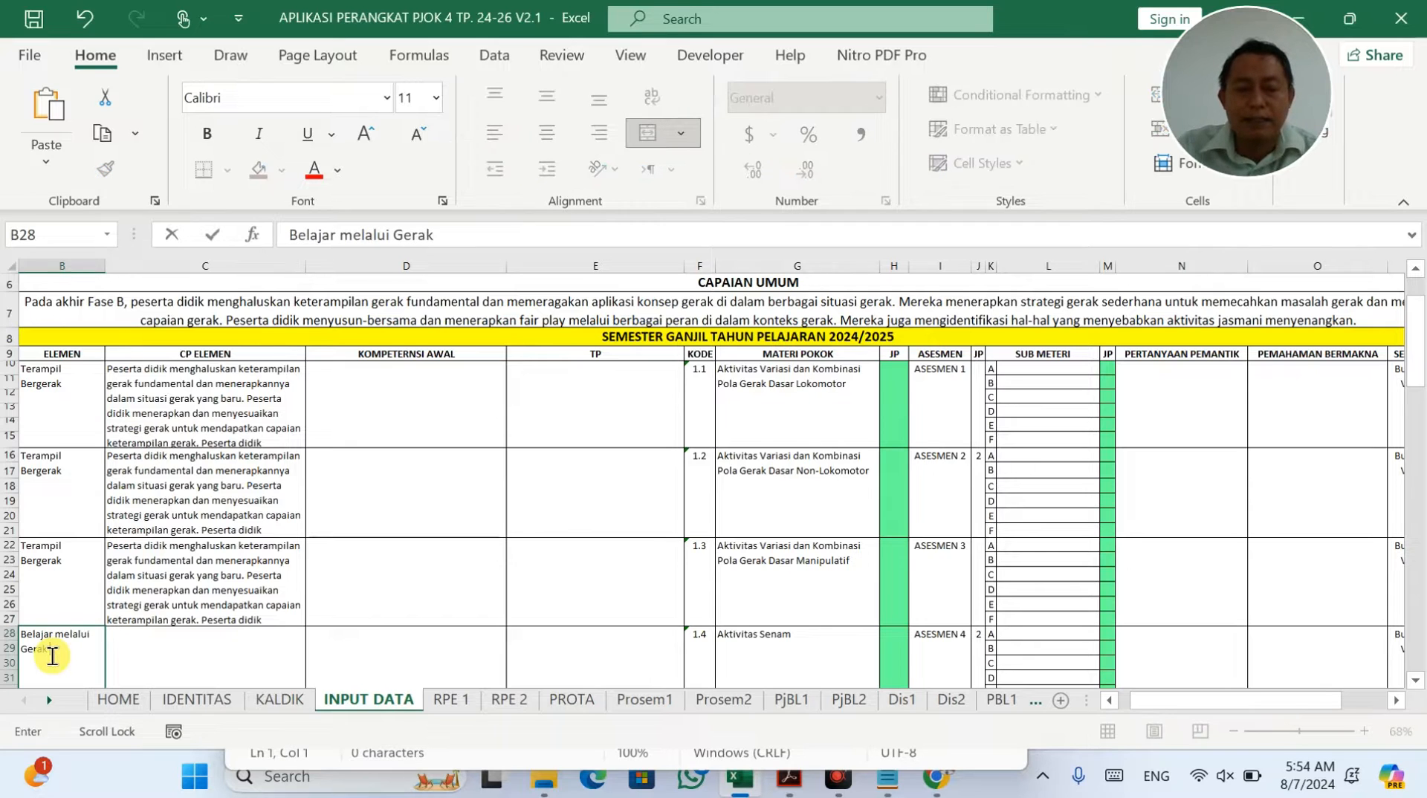
Step: Copy the full Belajar melalui Gerak outcome from the Keputusan Kepala Badan PDF into the CP ELEMEN cell C28 in Excel
{"action": "key", "text": "alt+Tab"}
{"action": "left_click", "coordinate": [643, 247]}
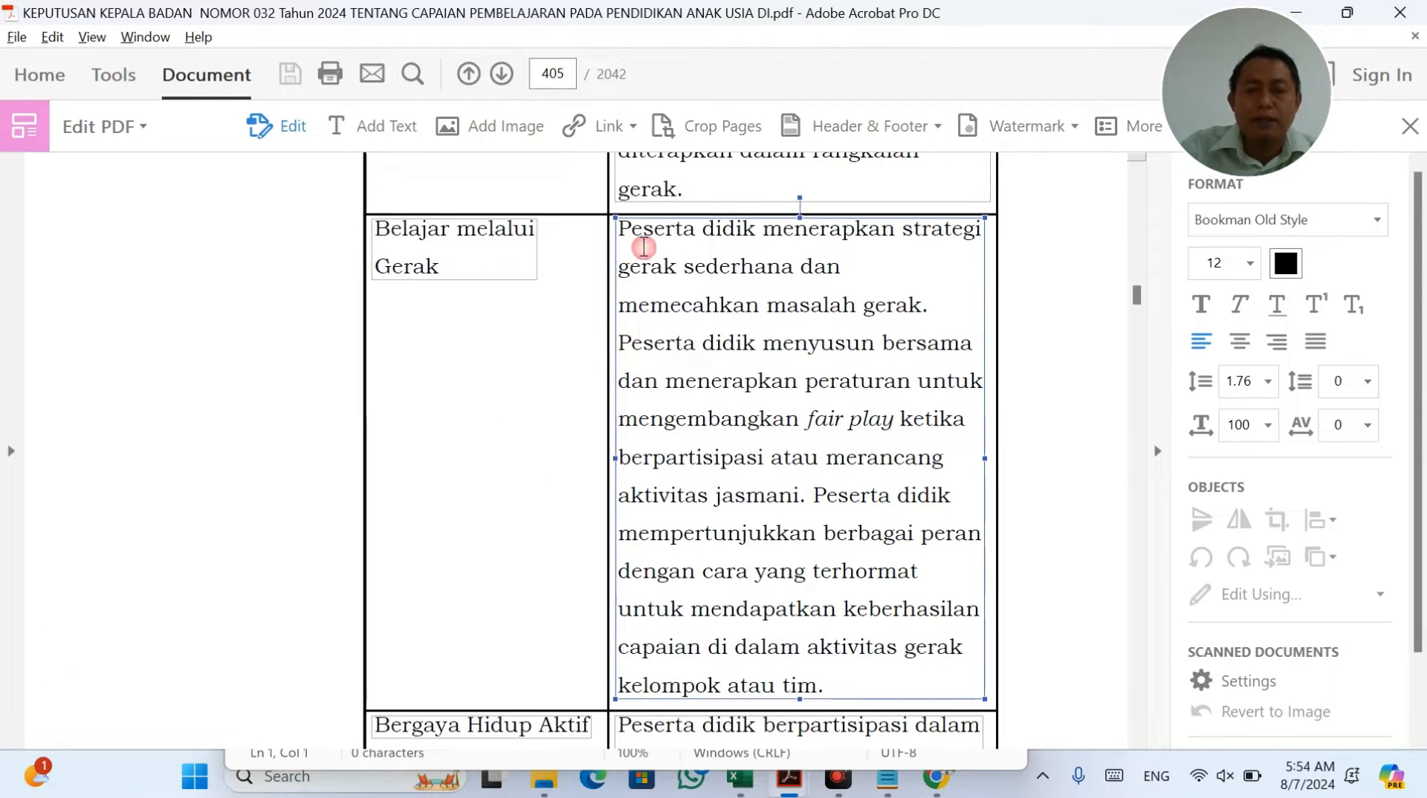
{"action": "left_click", "coordinate": [658, 328]}
{"action": "key", "text": "ctrl+a"}
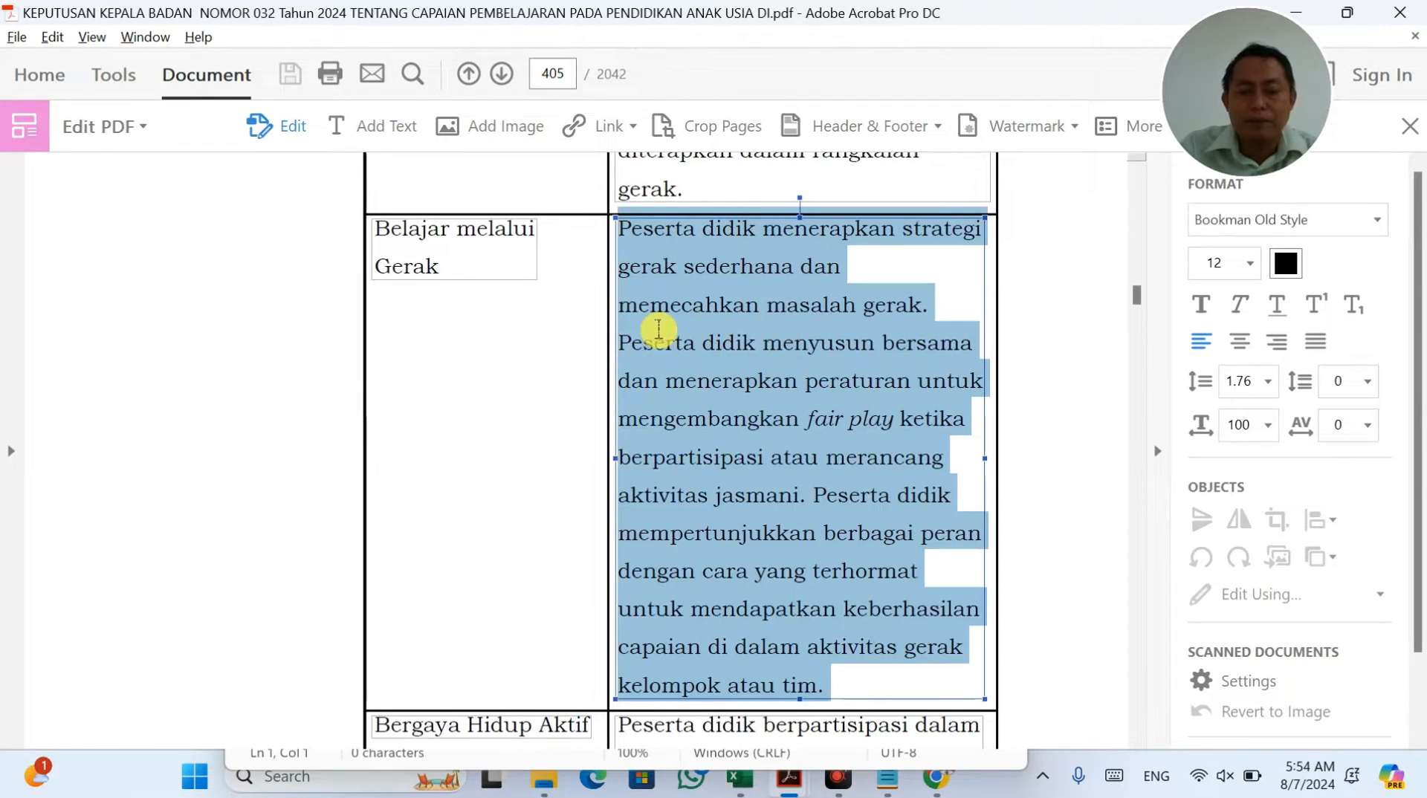
{"action": "key", "text": "alt+Tab"}
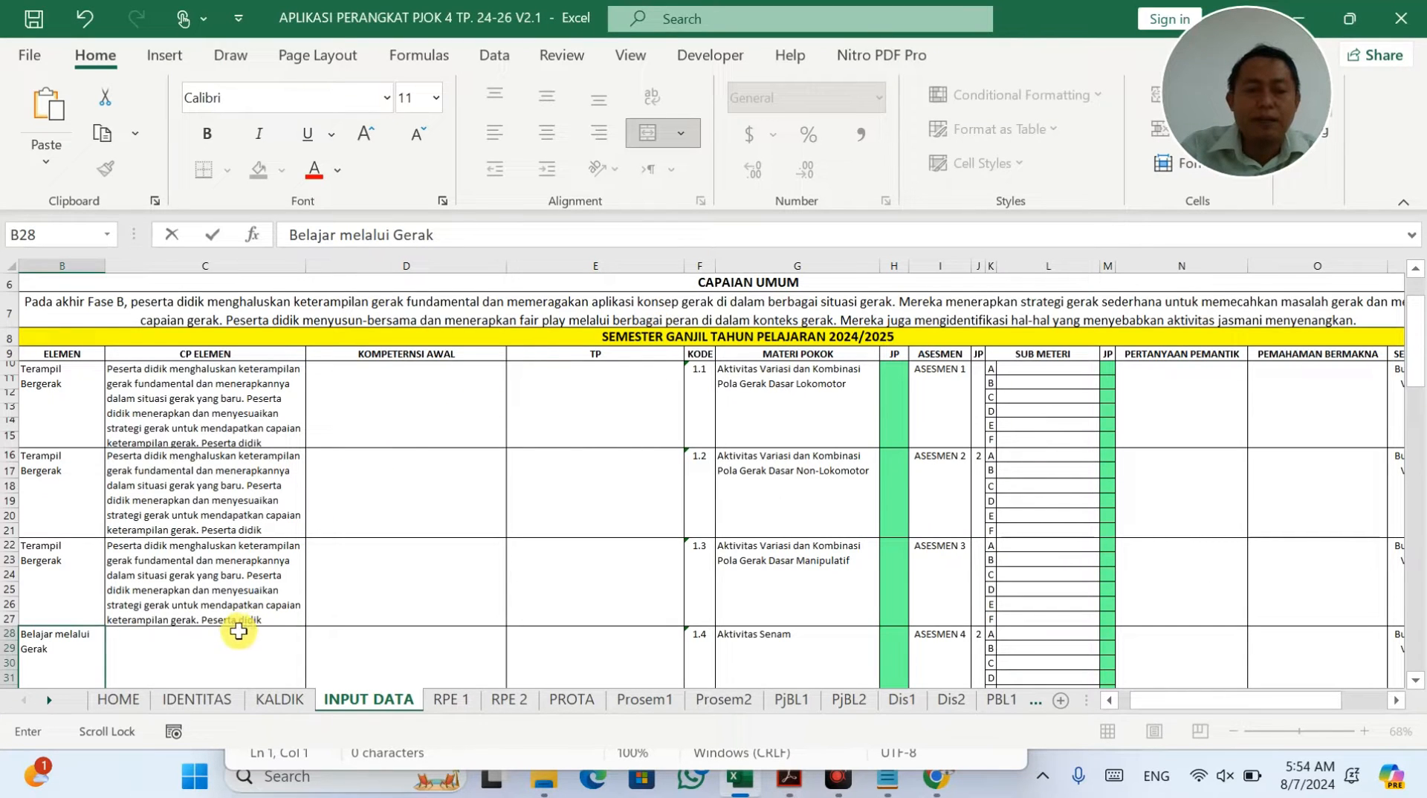
{"action": "left_click", "coordinate": [229, 647]}
{"action": "key", "text": "ctrl+v"}
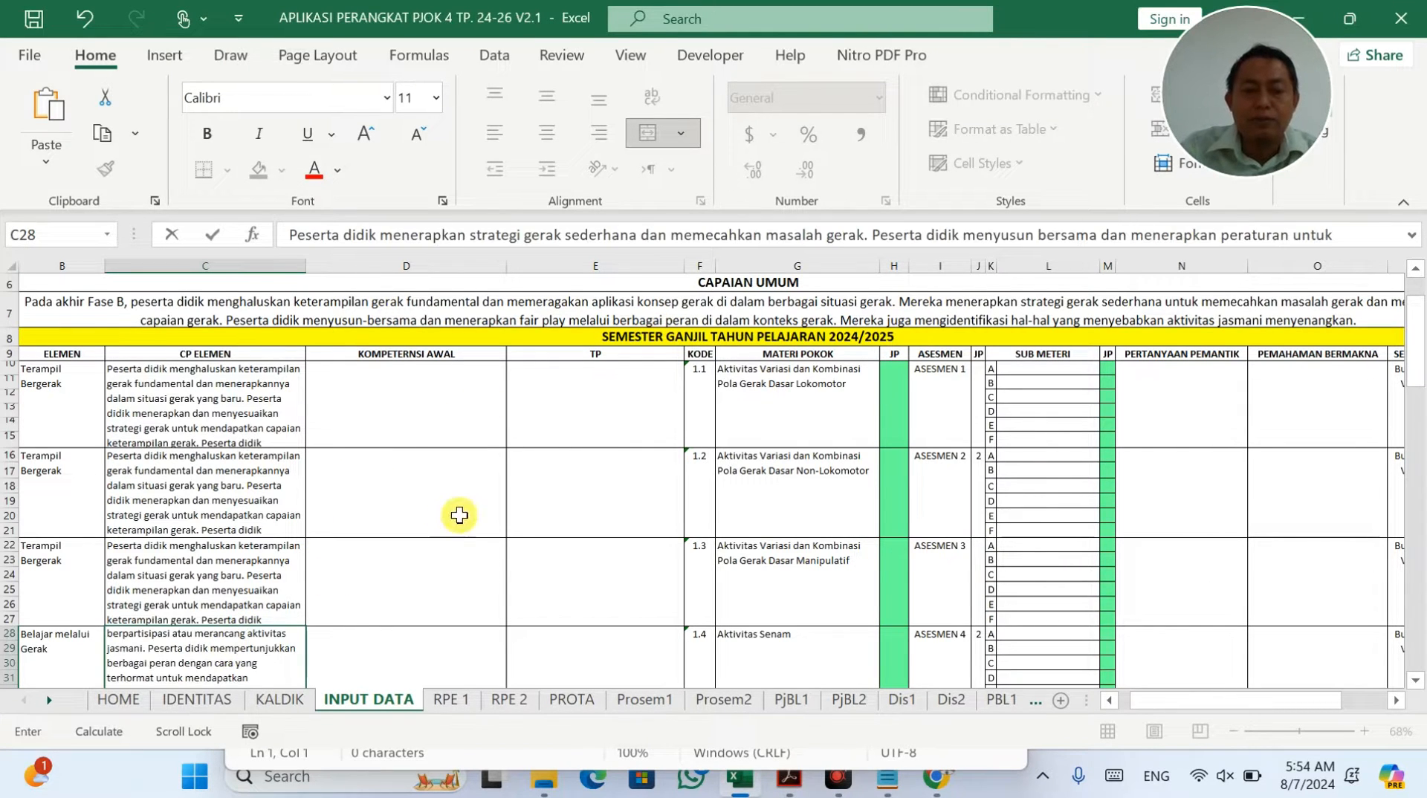
{"action": "left_click", "coordinate": [459, 512]}
Step: Go down the INPUT DATA sheet to the code 2.1 row and select its Aktivitas Gerak Berirama topic in G64
{"action": "key", "text": "ctrl+Down"}
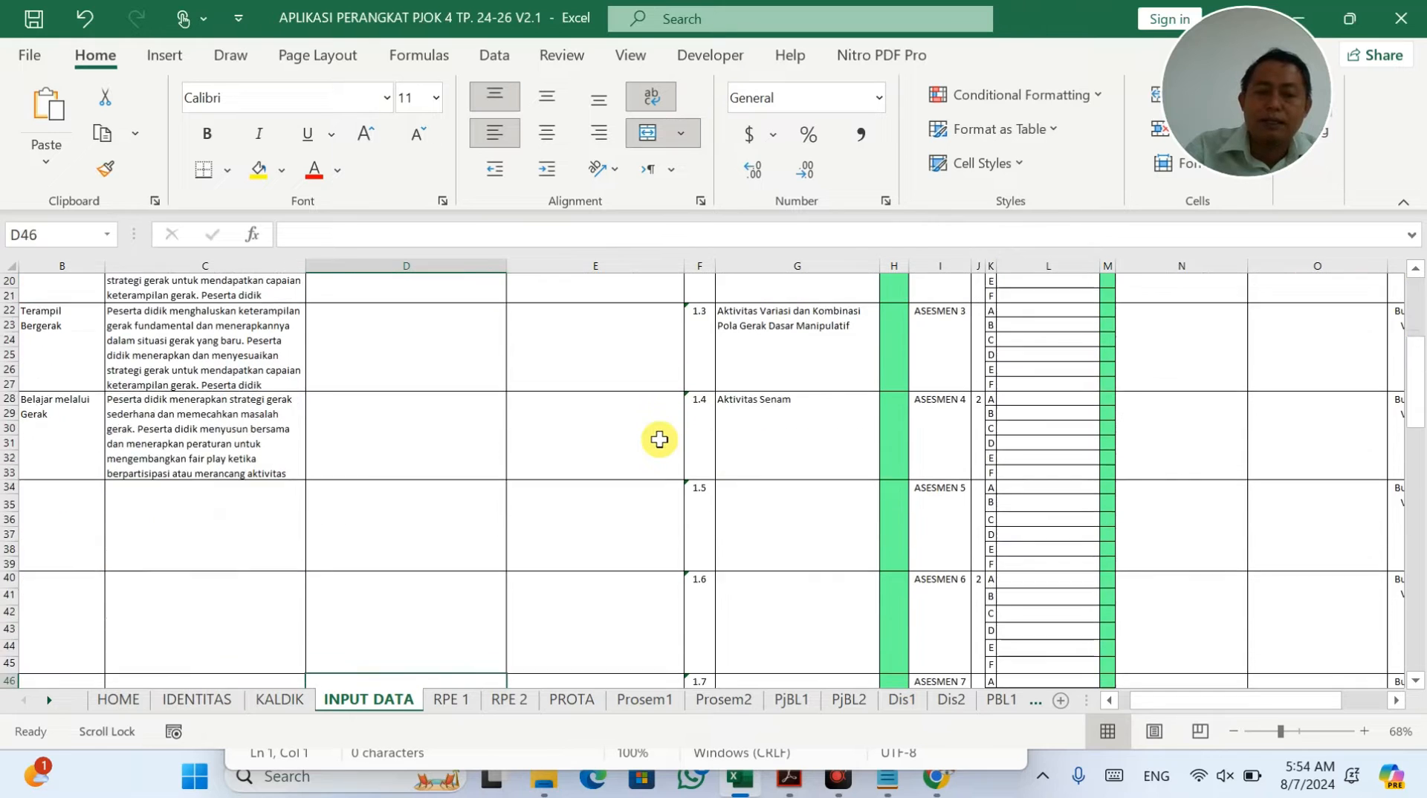
{"action": "key", "text": "Down"}
{"action": "key", "text": "Down"}
{"action": "key", "text": "Return"}
{"action": "key", "text": "Return"}
{"action": "key", "text": "Return"}
{"action": "key", "text": "Return"}
{"action": "key", "text": "Return"}
{"action": "key", "text": "Return"}
{"action": "key", "text": "Return"}
{"action": "key", "text": "Return"}
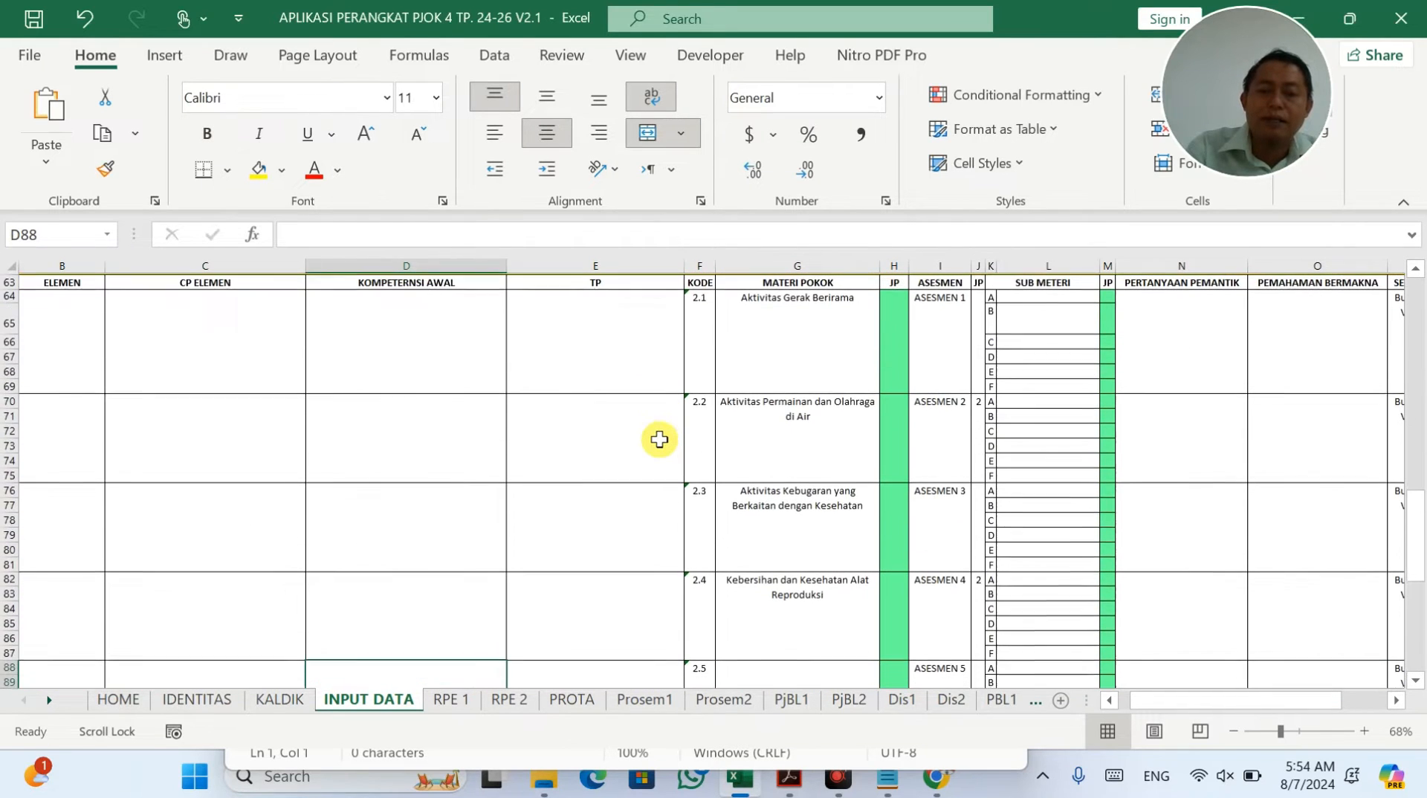
{"action": "left_click", "coordinate": [821, 316]}
Step: Switch to the Fase B ATP document in Chrome and check which element lists the Aktivitas Gerak Berirama objectives
{"action": "key", "text": "alt+Tab"}
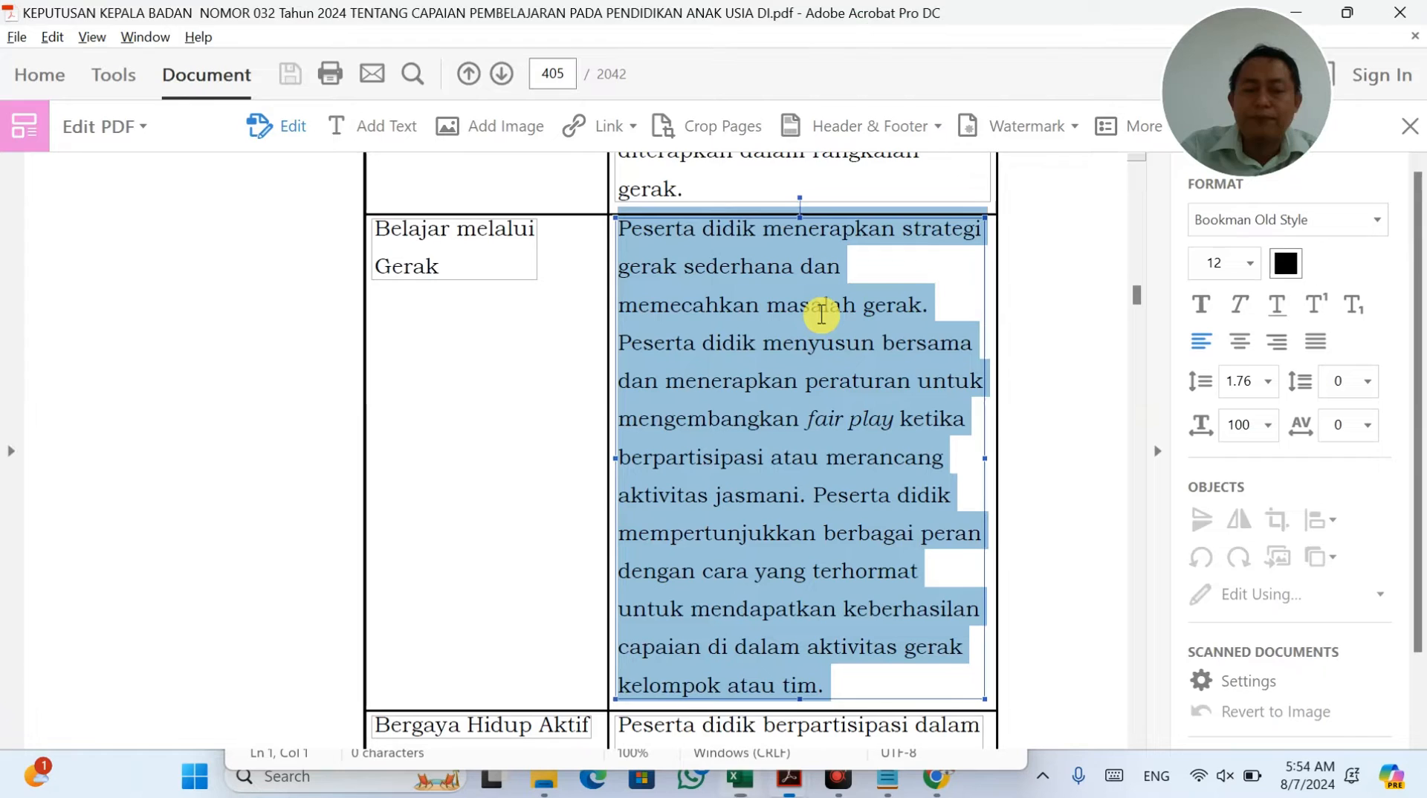
{"action": "left_click", "coordinate": [810, 764]}
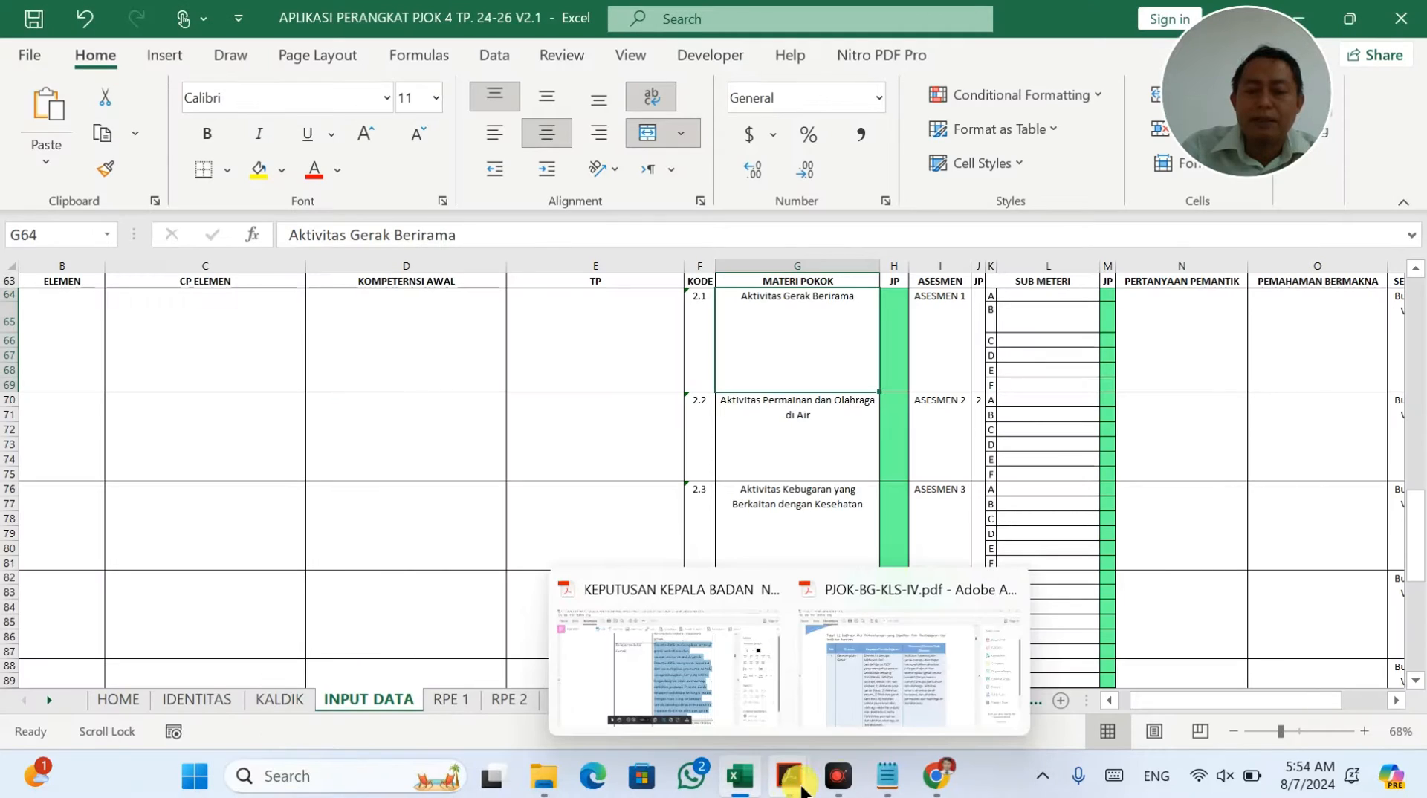
{"action": "left_click", "coordinate": [936, 780]}
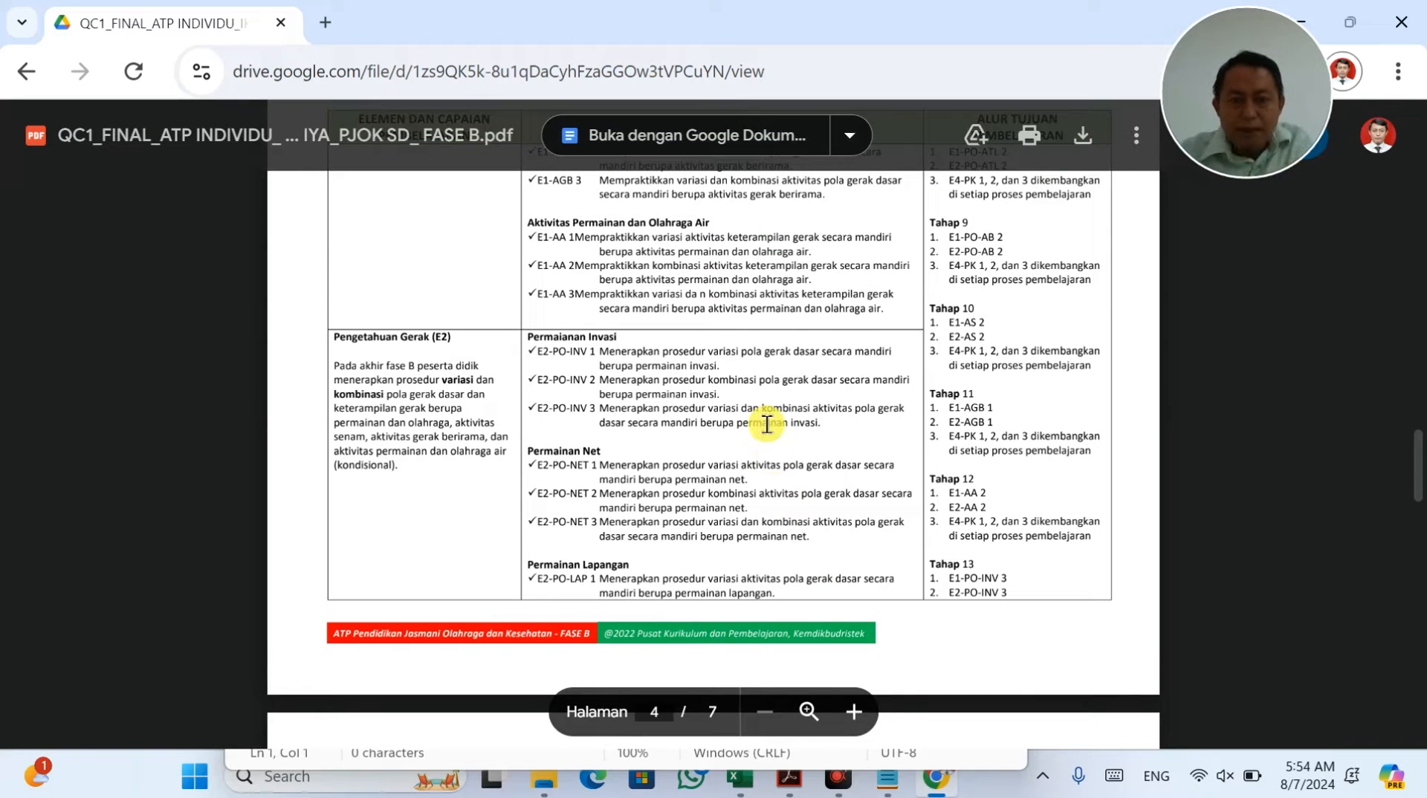
{"action": "scroll", "coordinate": [766, 424], "scroll_direction": "down", "scroll_amount": 1}
{"action": "scroll", "coordinate": [766, 425], "scroll_direction": "down", "scroll_amount": 7}
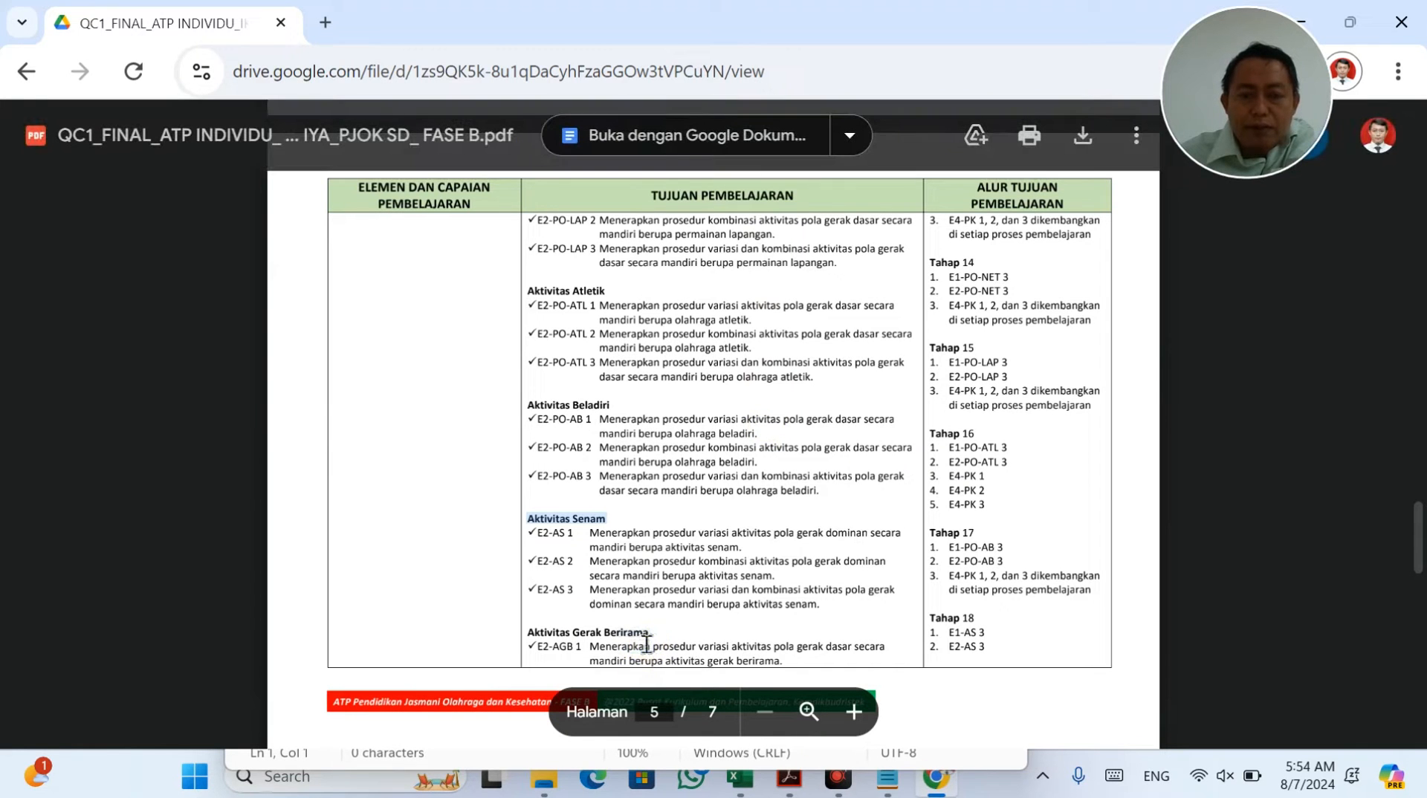
{"action": "left_click_drag", "start_coordinate": [653, 645], "coordinate": [562, 637]}
{"action": "scroll", "coordinate": [462, 449], "scroll_direction": "up", "scroll_amount": 7}
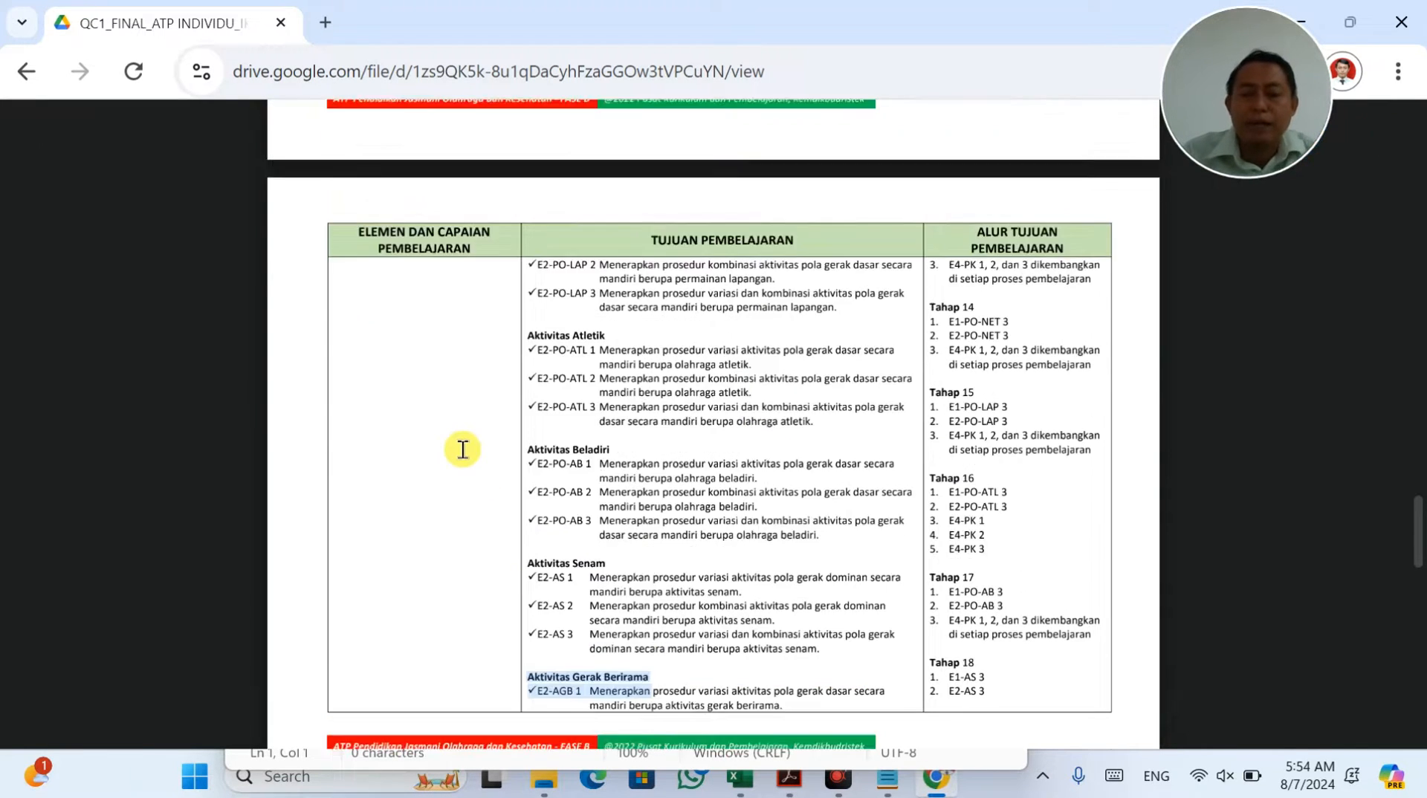
Step: Switch to Excel and copy the Belajar melalui Gerak element and outcome from the code 1.4 row into the code 2.1 row at B64
{"action": "scroll", "coordinate": [463, 449], "scroll_direction": "up", "scroll_amount": 1}
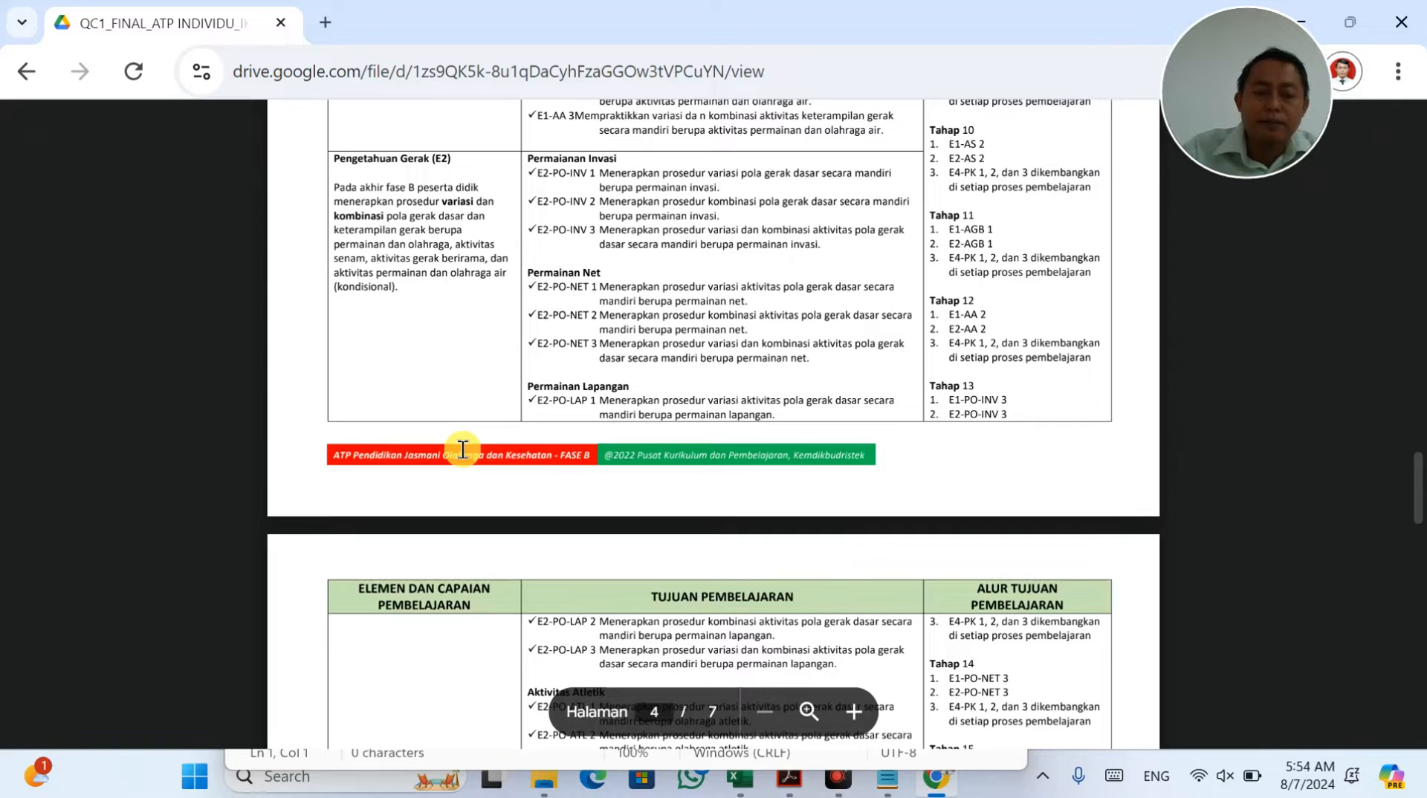
{"action": "key", "text": "alt+Tab"}
{"action": "scroll", "coordinate": [509, 483], "scroll_direction": "up", "scroll_amount": 7}
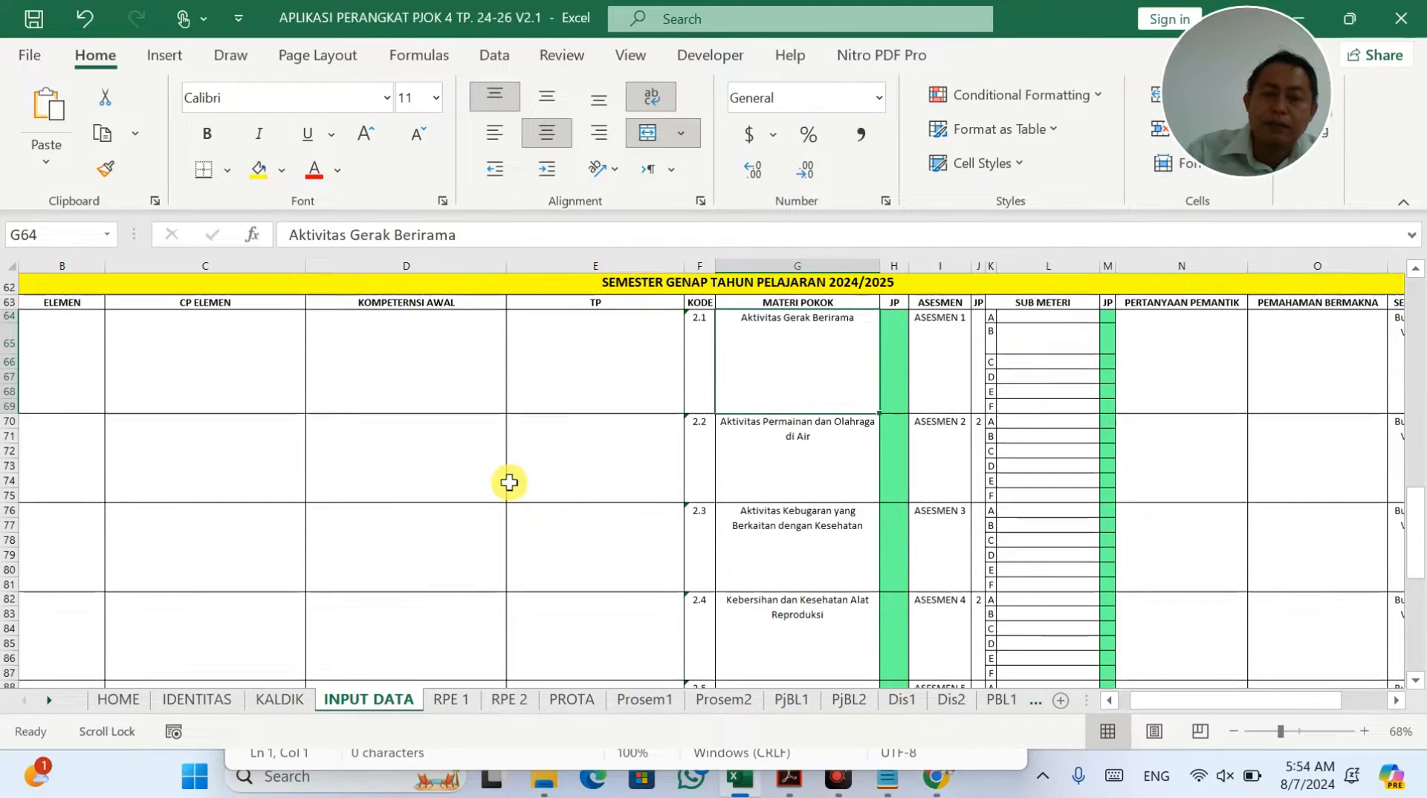
{"action": "scroll", "coordinate": [508, 482], "scroll_direction": "up", "scroll_amount": 7}
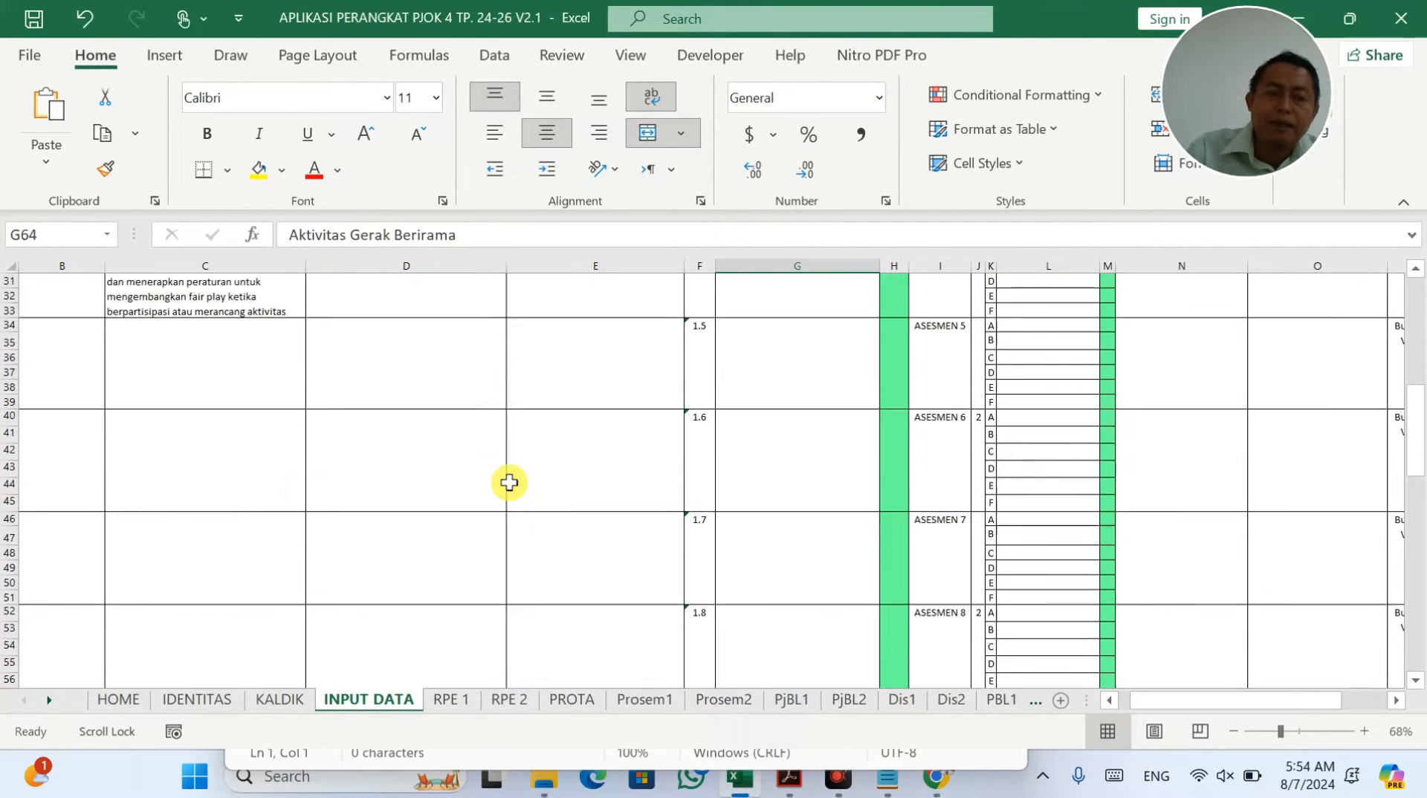
{"action": "left_click_drag", "start_coordinate": [92, 446], "coordinate": [220, 465]}
{"action": "key", "text": "ctrl+c"}
{"action": "scroll", "coordinate": [220, 464], "scroll_direction": "down", "scroll_amount": 6}
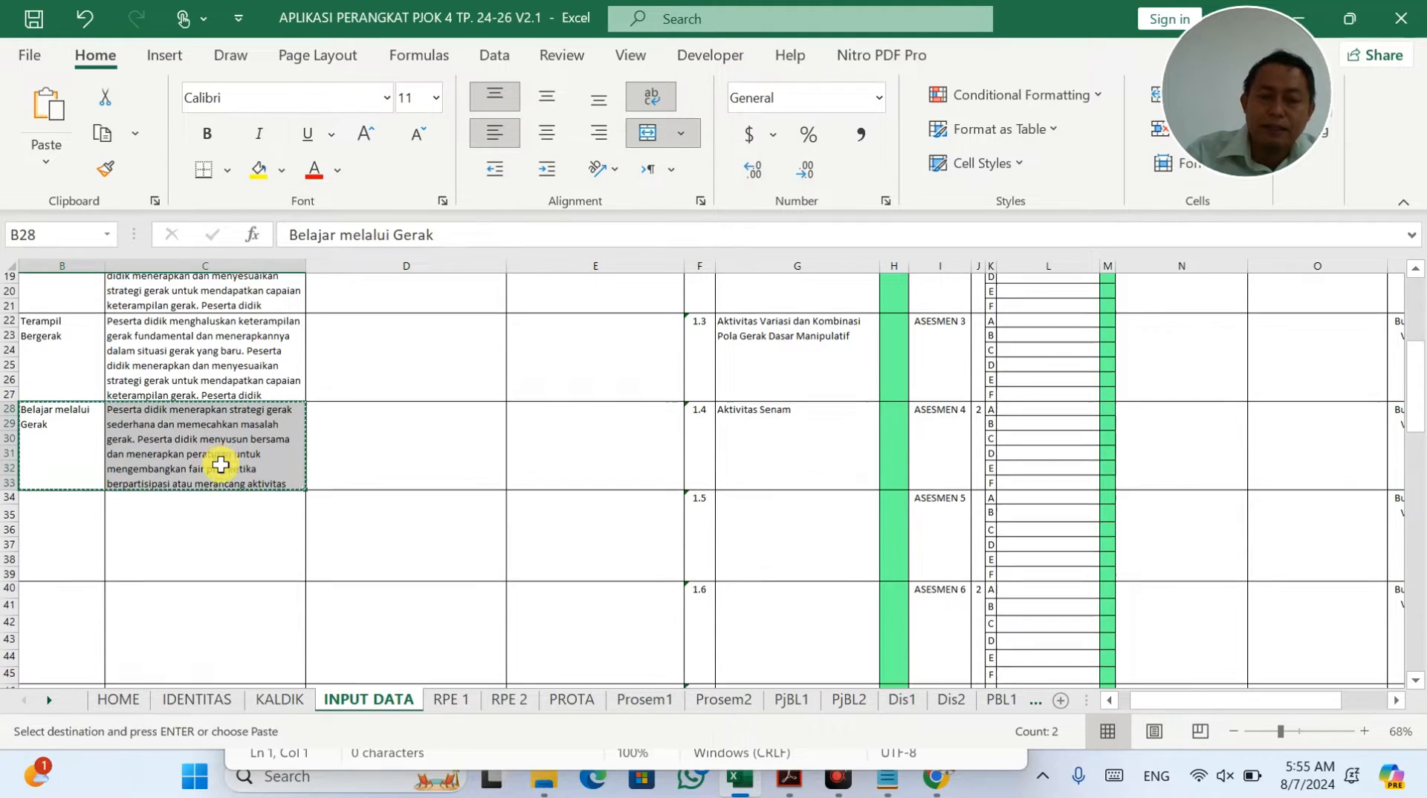
{"action": "scroll", "coordinate": [220, 465], "scroll_direction": "down", "scroll_amount": 5}
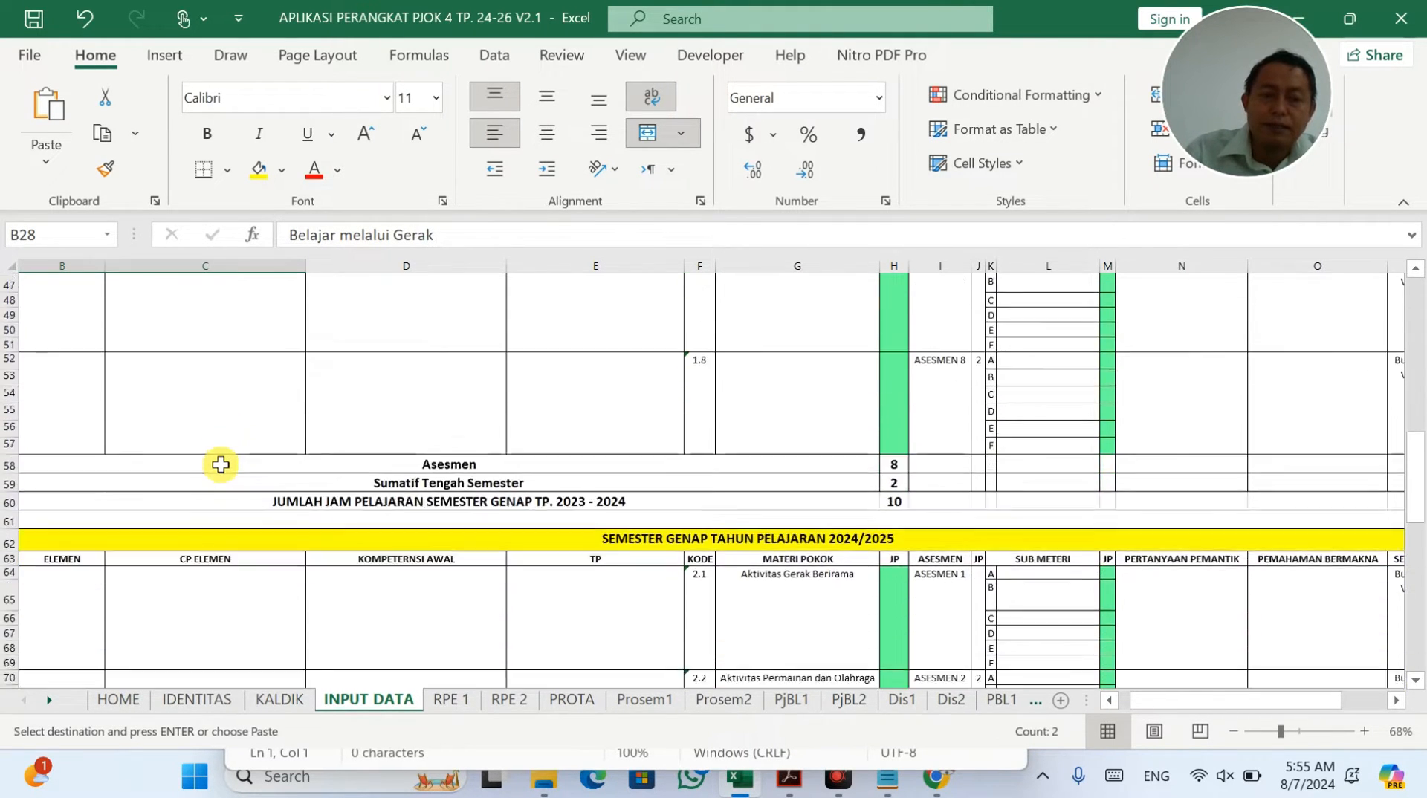
{"action": "left_click", "coordinate": [84, 523]}
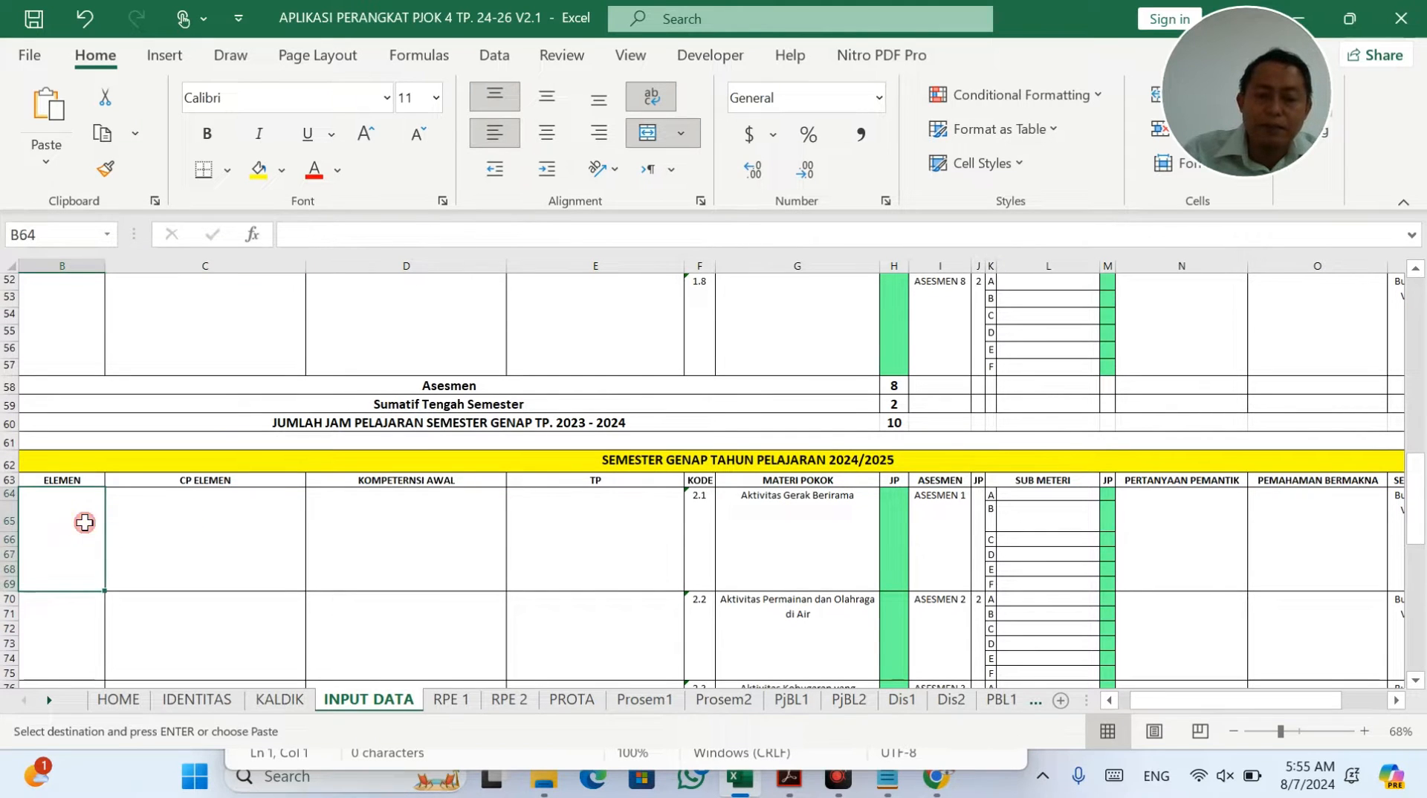
{"action": "key", "text": "ctrl+v"}
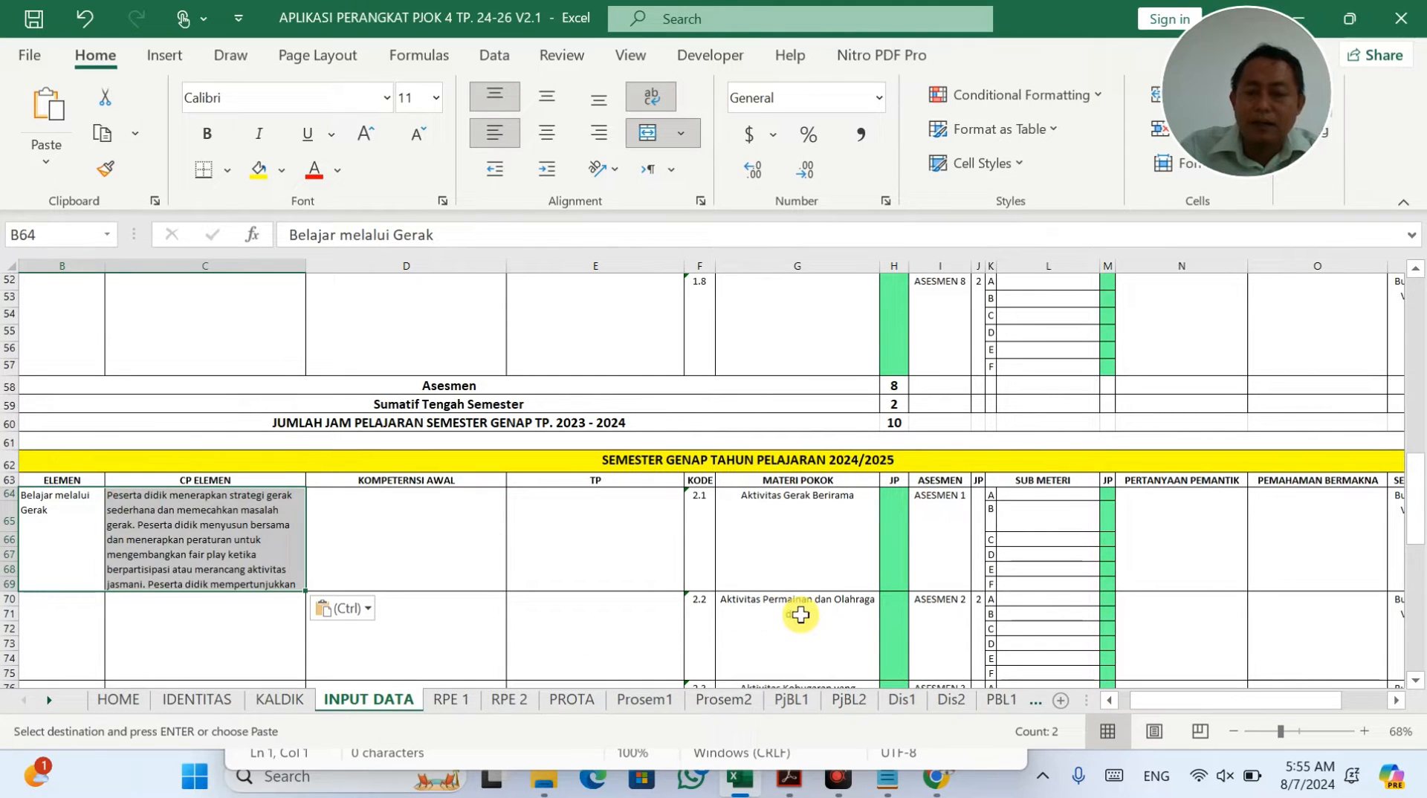
Step: Check Aktivitas Permainan dan Olahraga Air in the Chrome ATP document and paste the Belajar melalui Gerak element and outcome into B70 in Excel
{"action": "key", "text": "alt+Tab"}
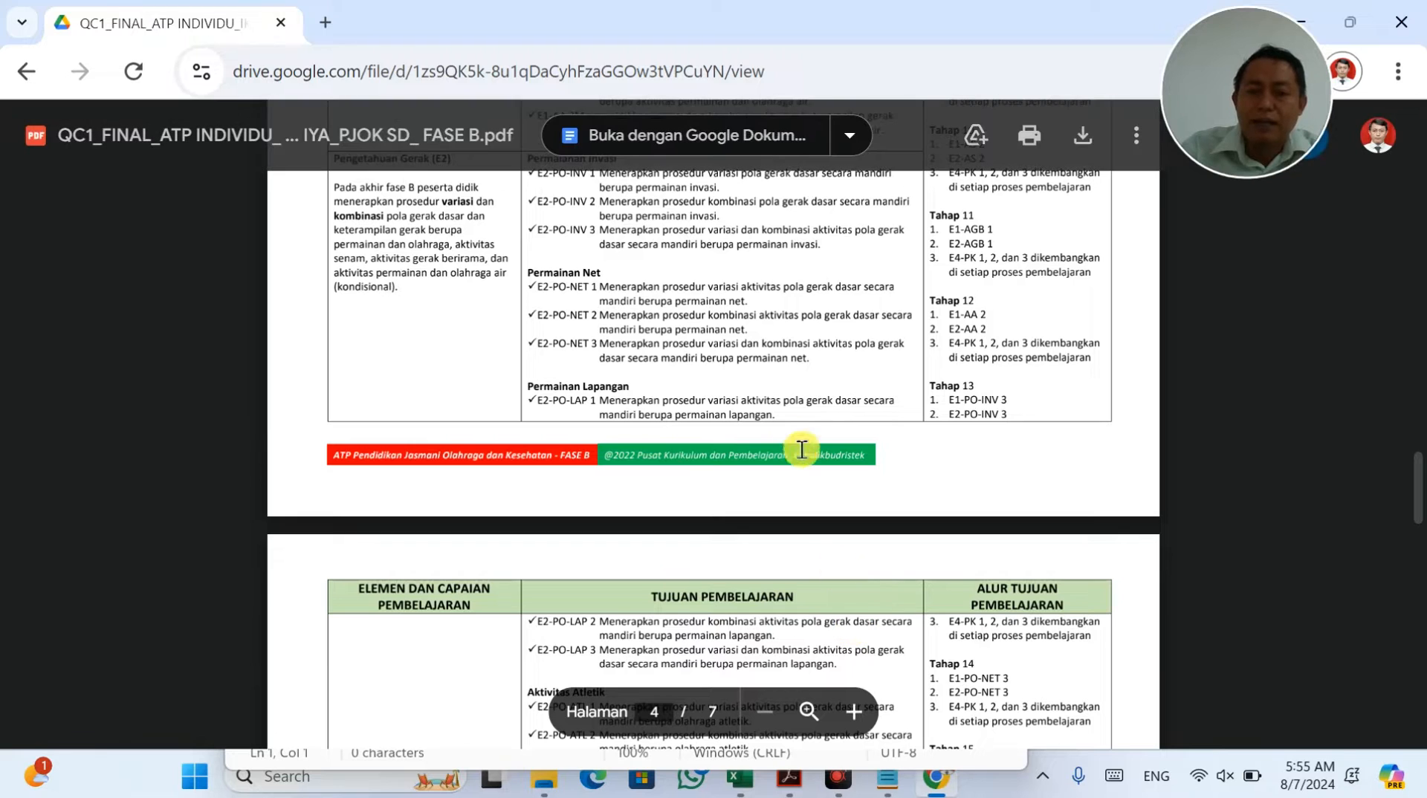
{"action": "scroll", "coordinate": [825, 422], "scroll_direction": "down", "scroll_amount": 6}
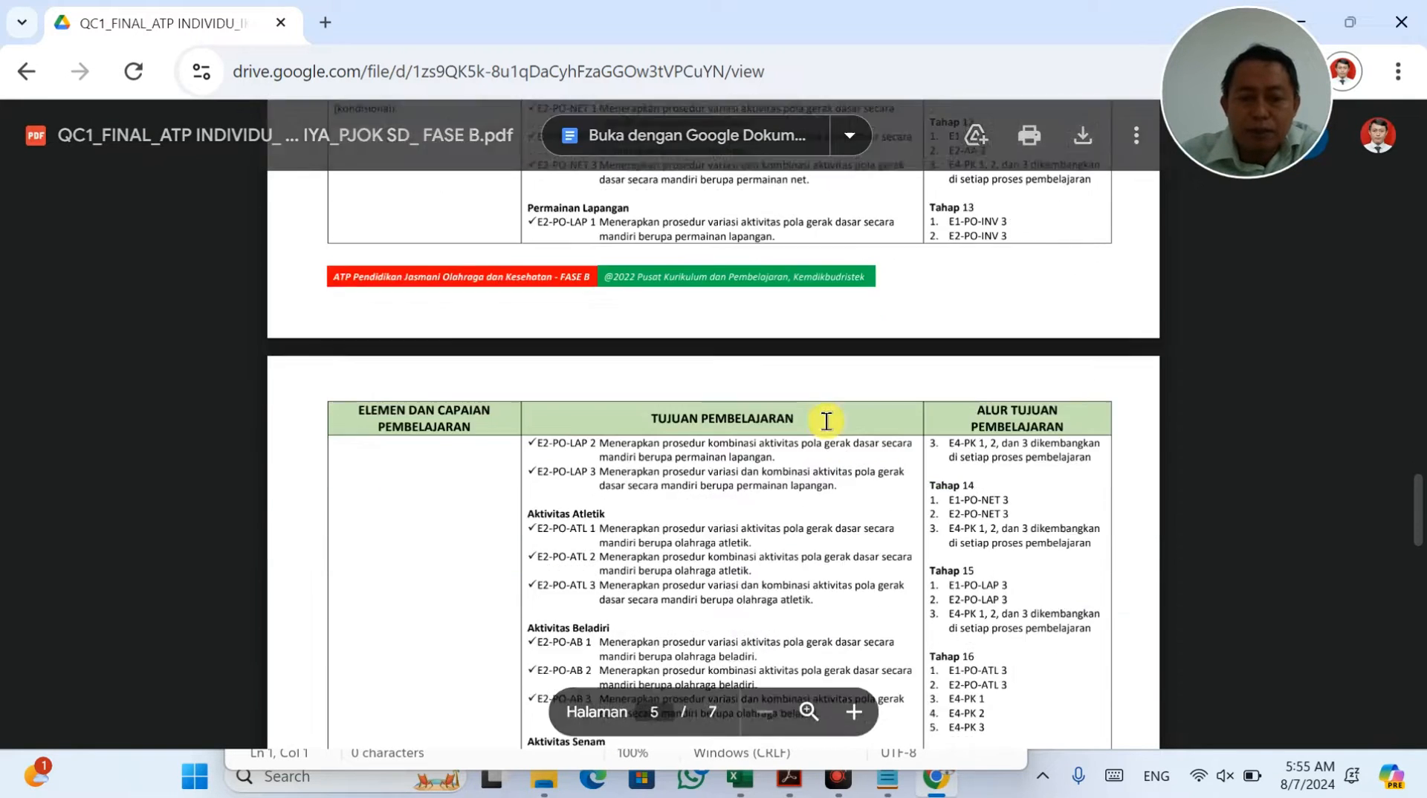
{"action": "scroll", "coordinate": [681, 540], "scroll_direction": "down", "scroll_amount": 4}
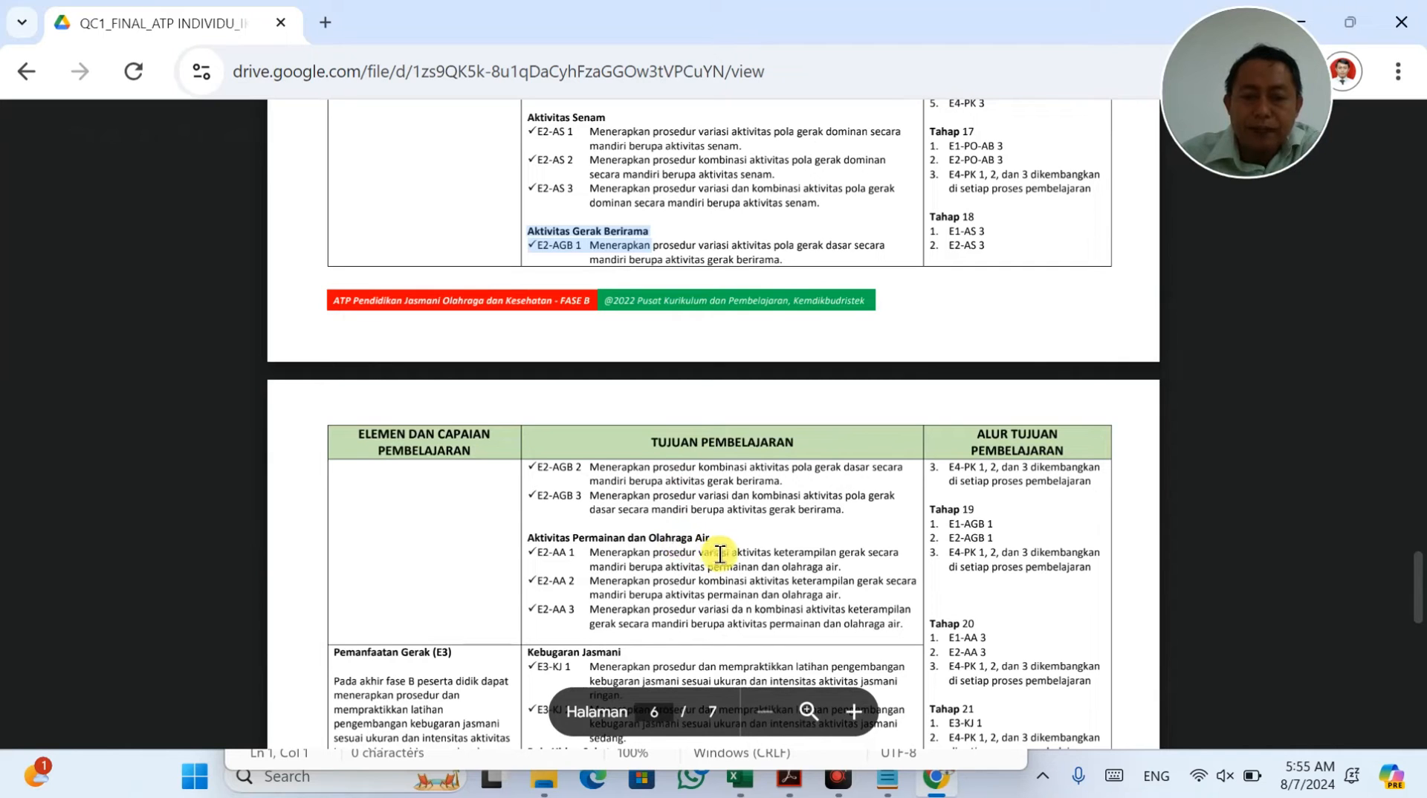
{"action": "left_click_drag", "start_coordinate": [720, 554], "coordinate": [571, 537]}
{"action": "key", "text": "alt+Tab"}
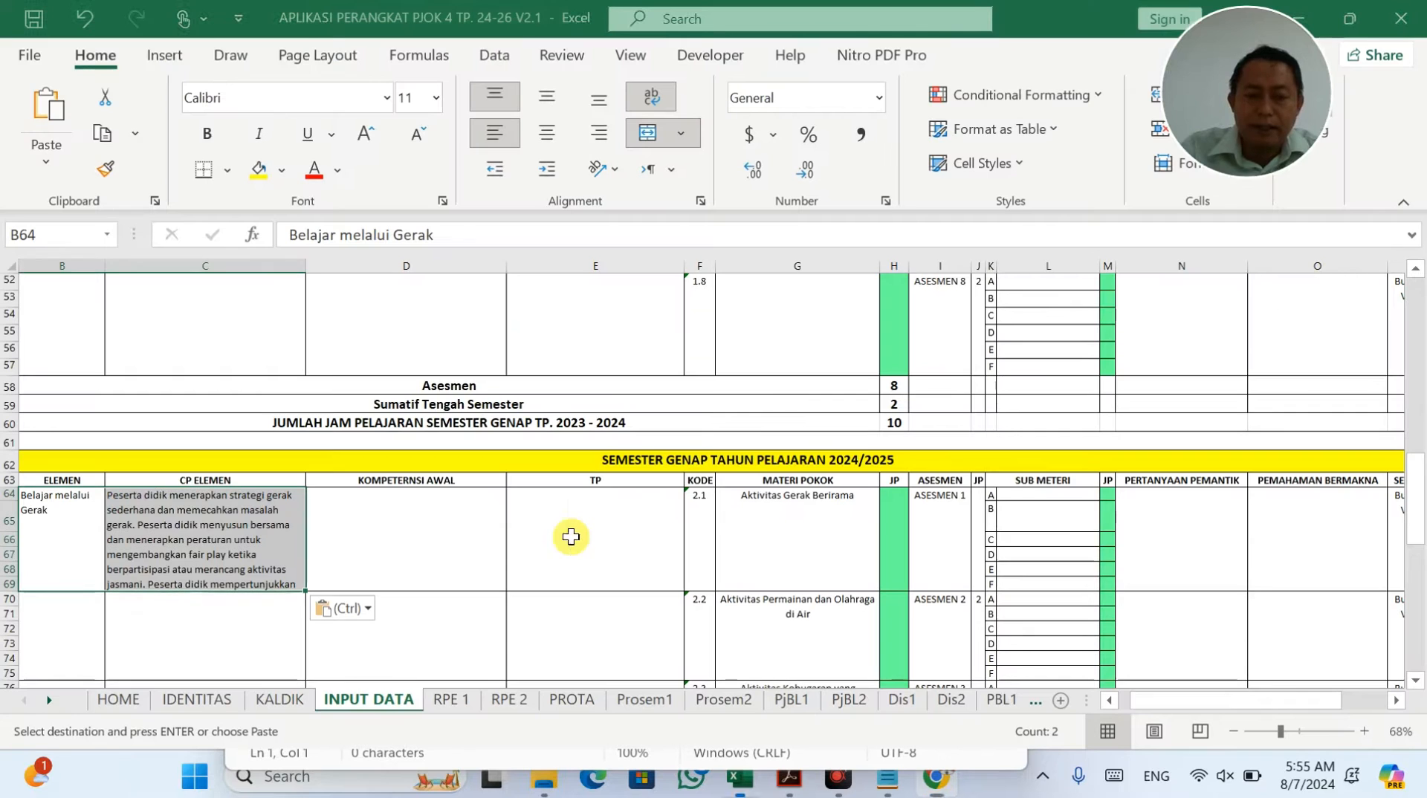
{"action": "left_click", "coordinate": [32, 618]}
{"action": "key", "text": "ctrl+v"}
Step: Compare the code 2.3 and 2.4 topics in Excel with the objectives and elements on the last pages of the Chrome ATP document
{"action": "key", "text": "alt+Tab"}
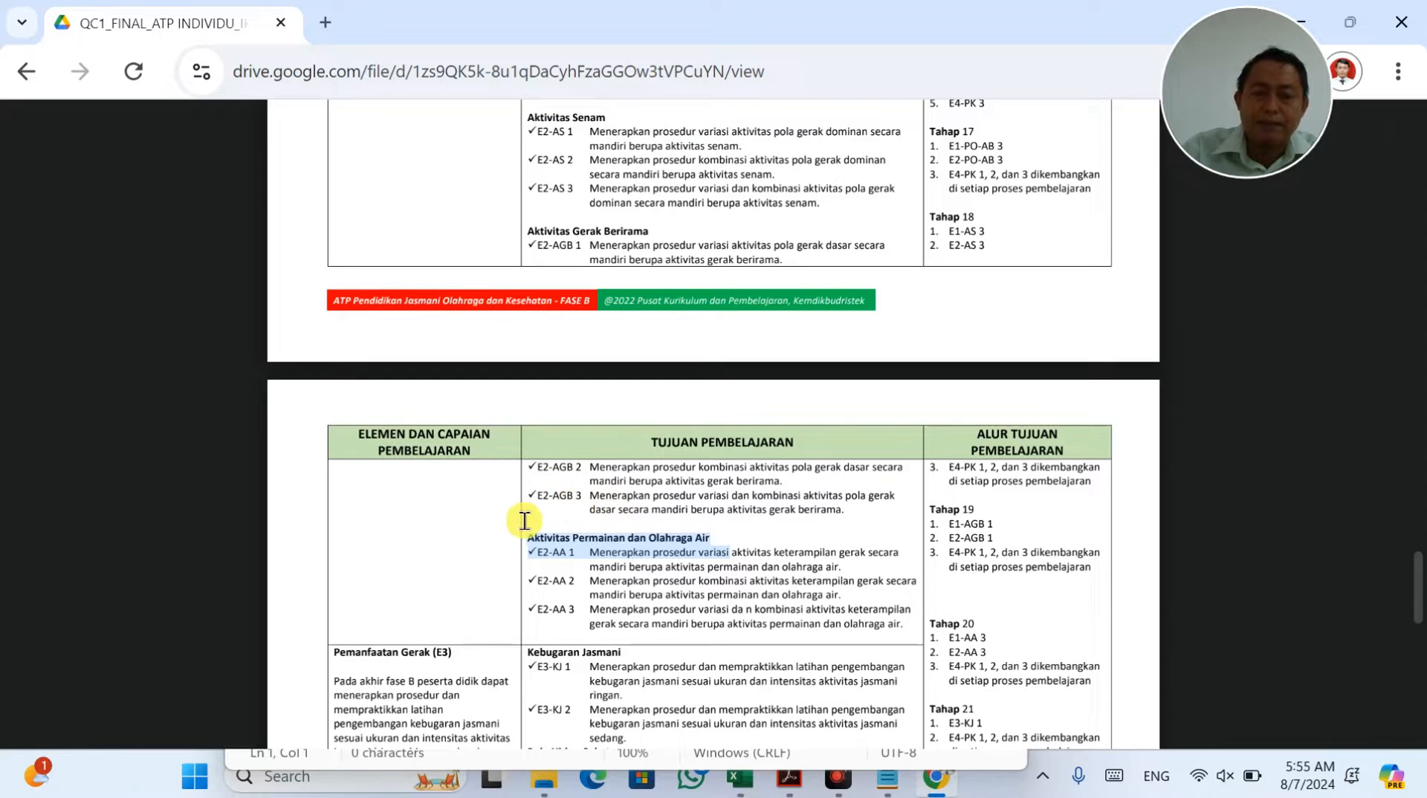
{"action": "scroll", "coordinate": [525, 520], "scroll_direction": "down", "scroll_amount": 1}
{"action": "scroll", "coordinate": [525, 521], "scroll_direction": "down", "scroll_amount": 5}
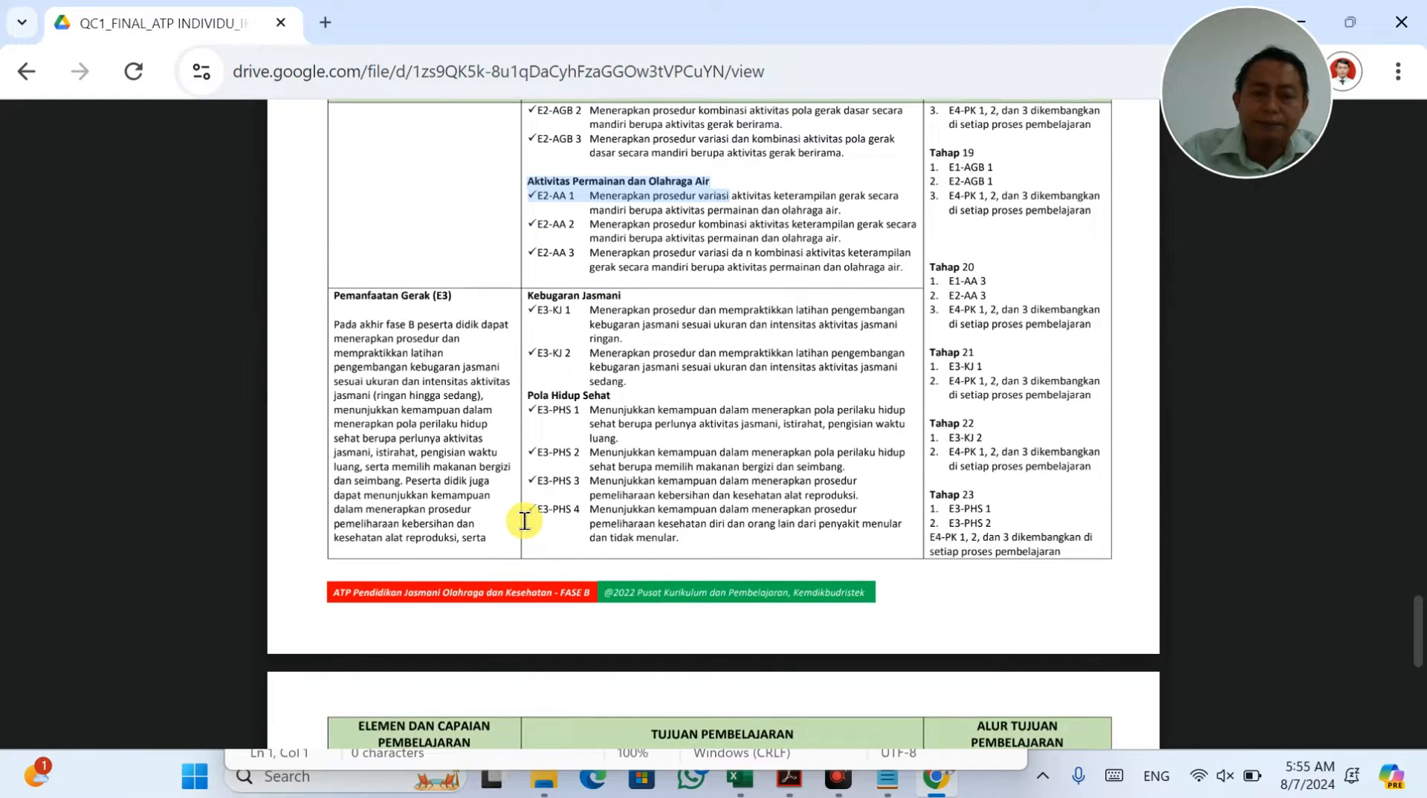
{"action": "key", "text": "alt+Tab"}
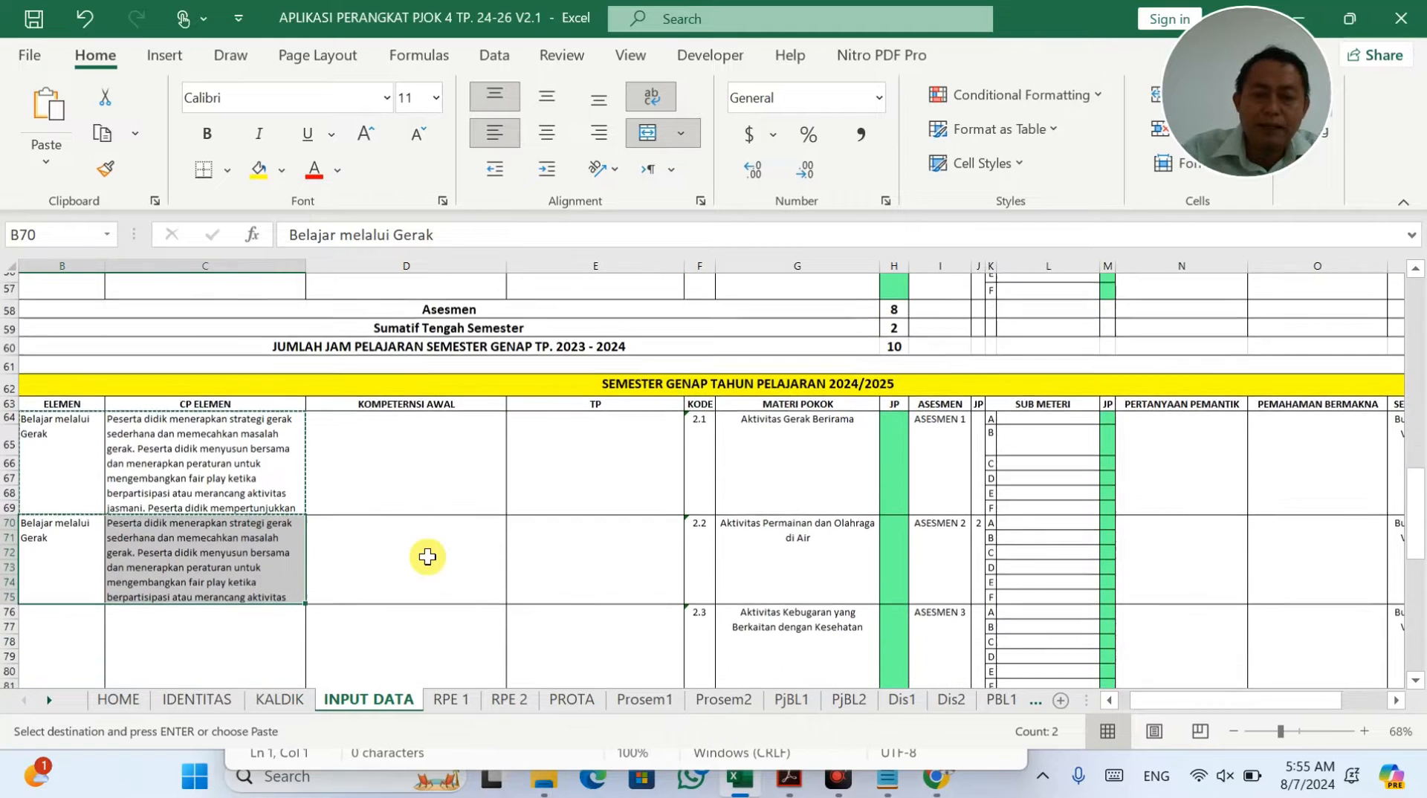
{"action": "key", "text": "alt+Tab"}
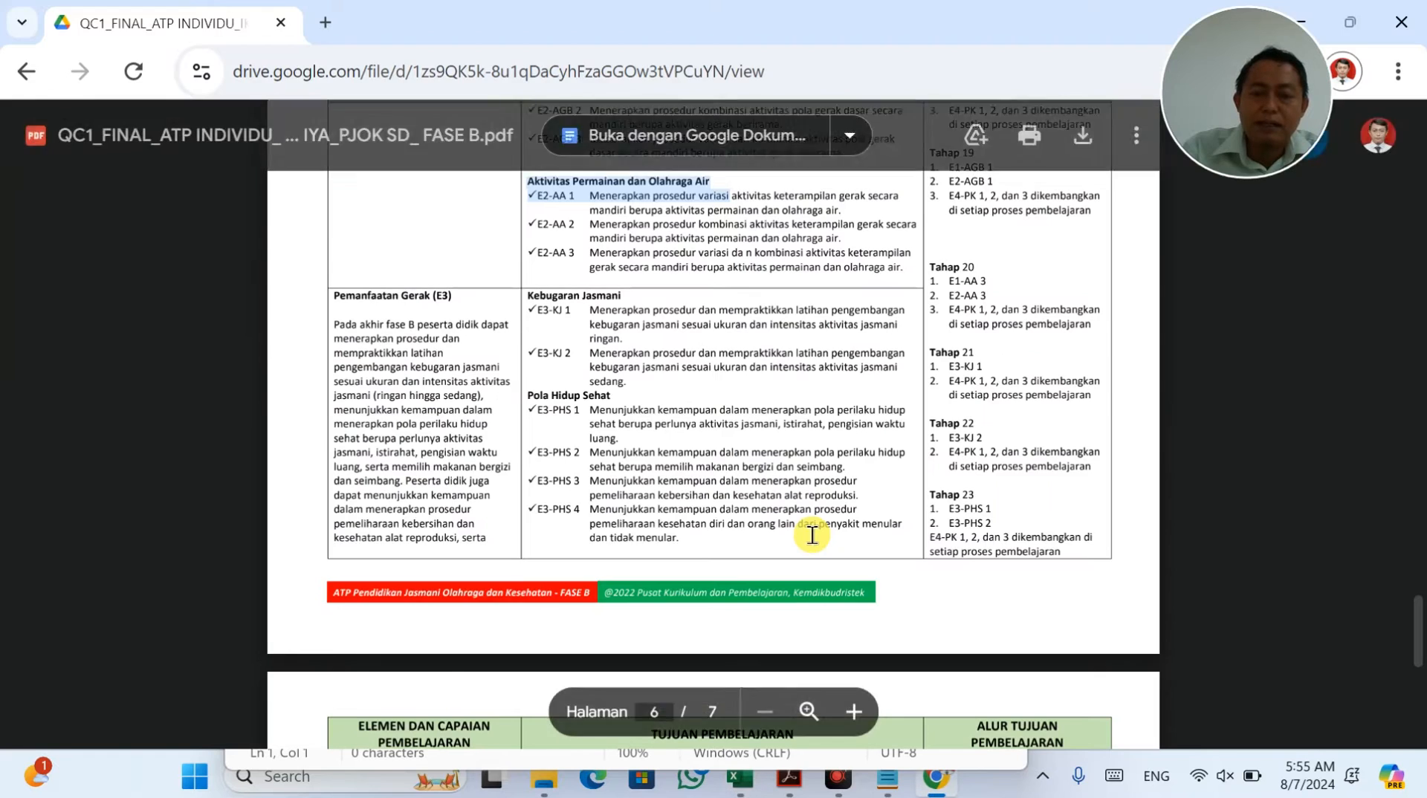
{"action": "key", "text": "alt+Tab"}
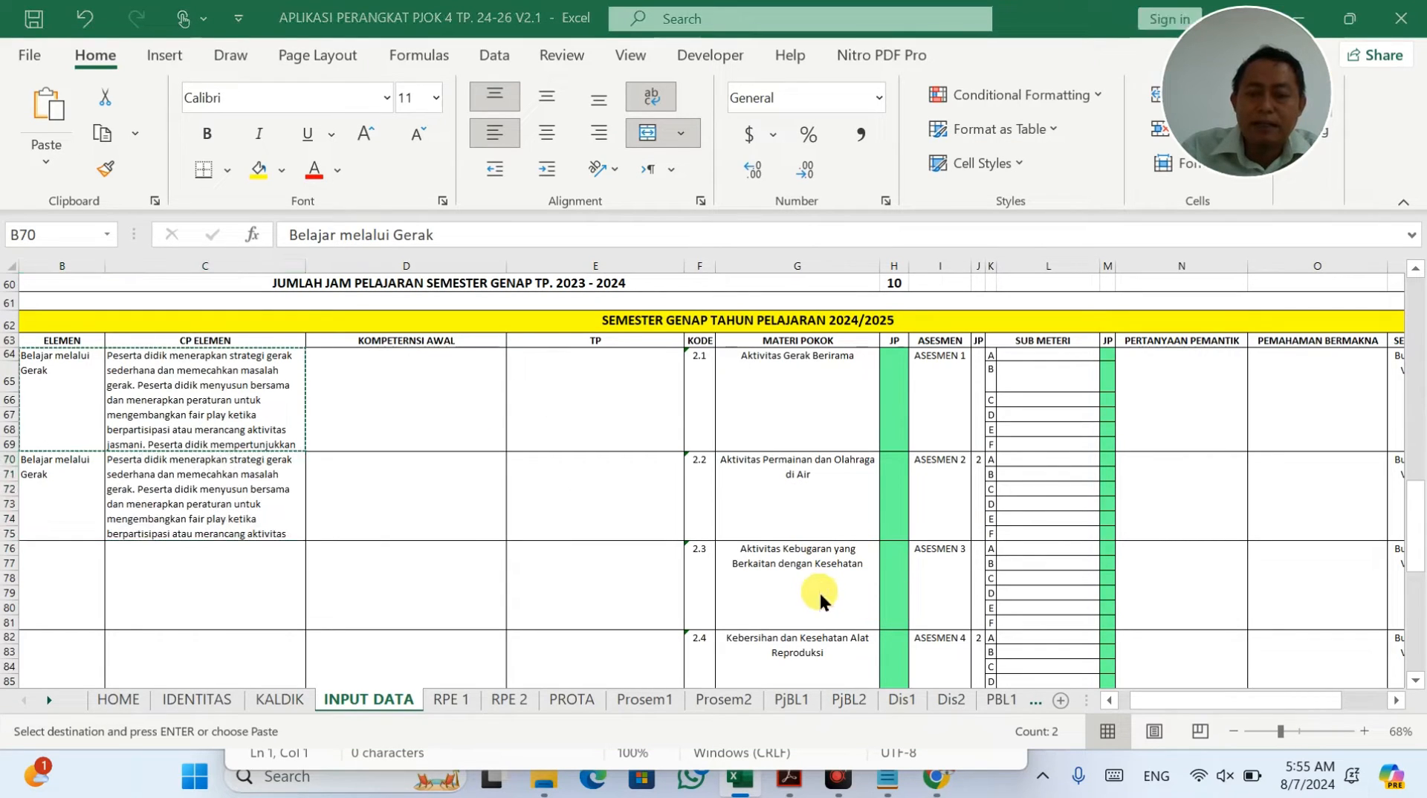
{"action": "key", "text": "alt+Tab"}
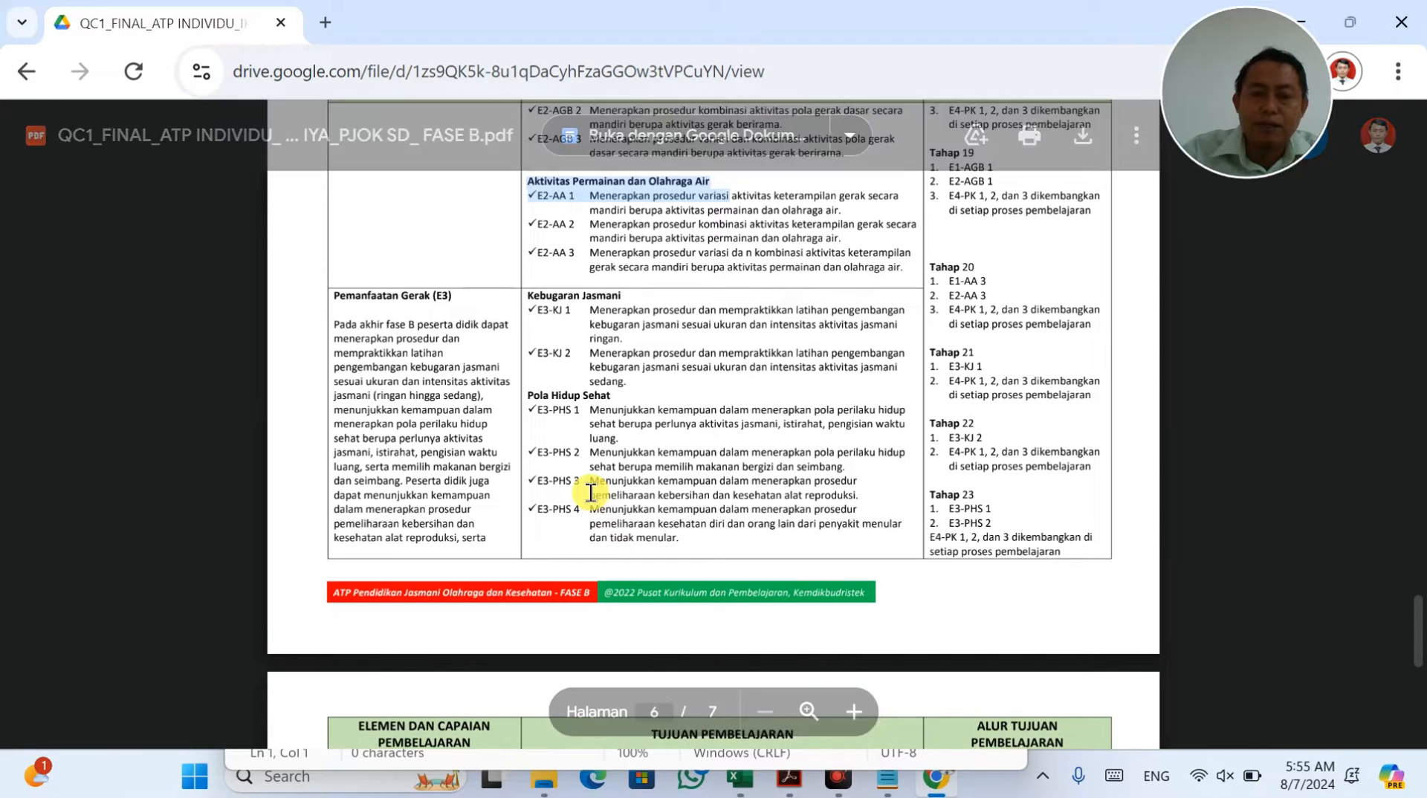
{"action": "scroll", "coordinate": [589, 493], "scroll_direction": "down", "scroll_amount": 5}
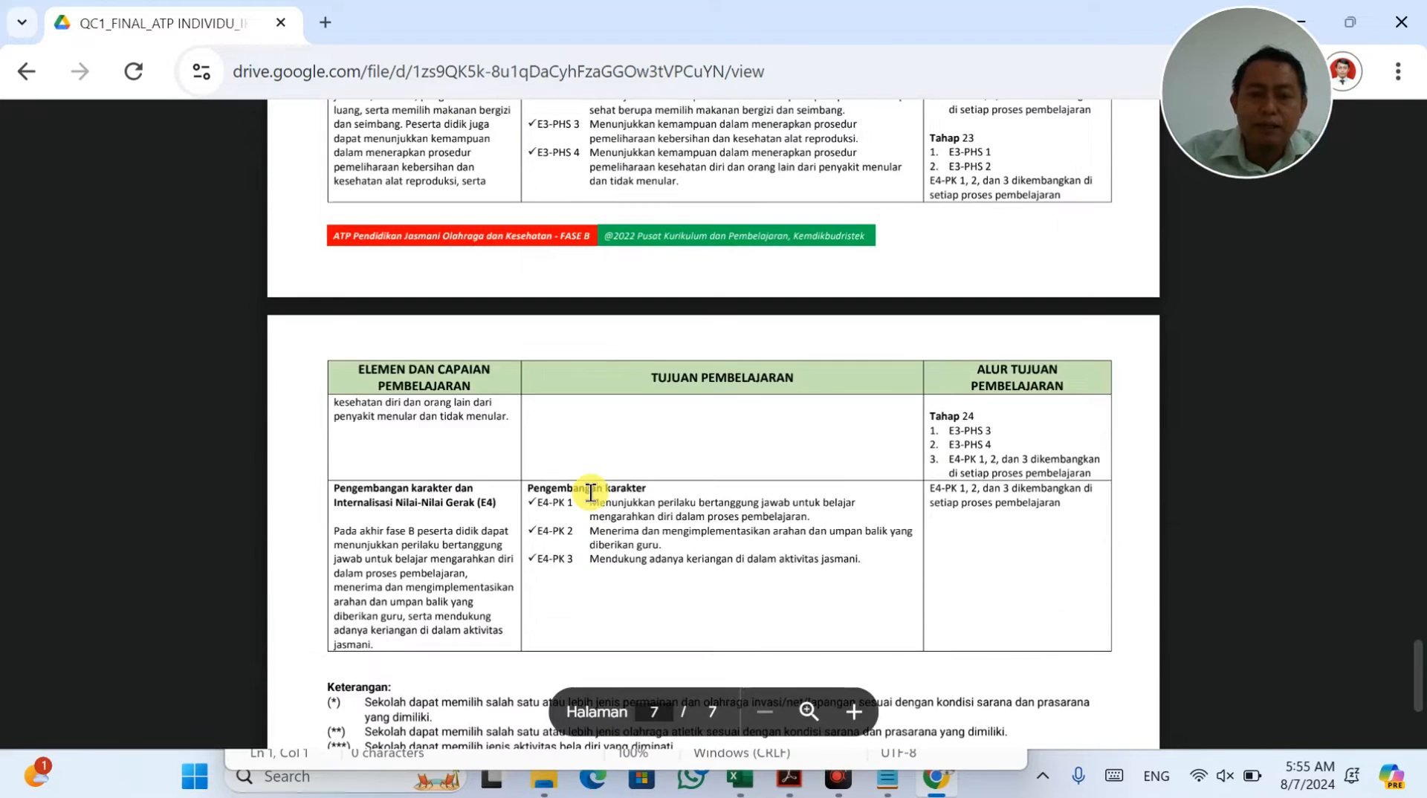
{"action": "scroll", "coordinate": [590, 493], "scroll_direction": "up", "scroll_amount": 4}
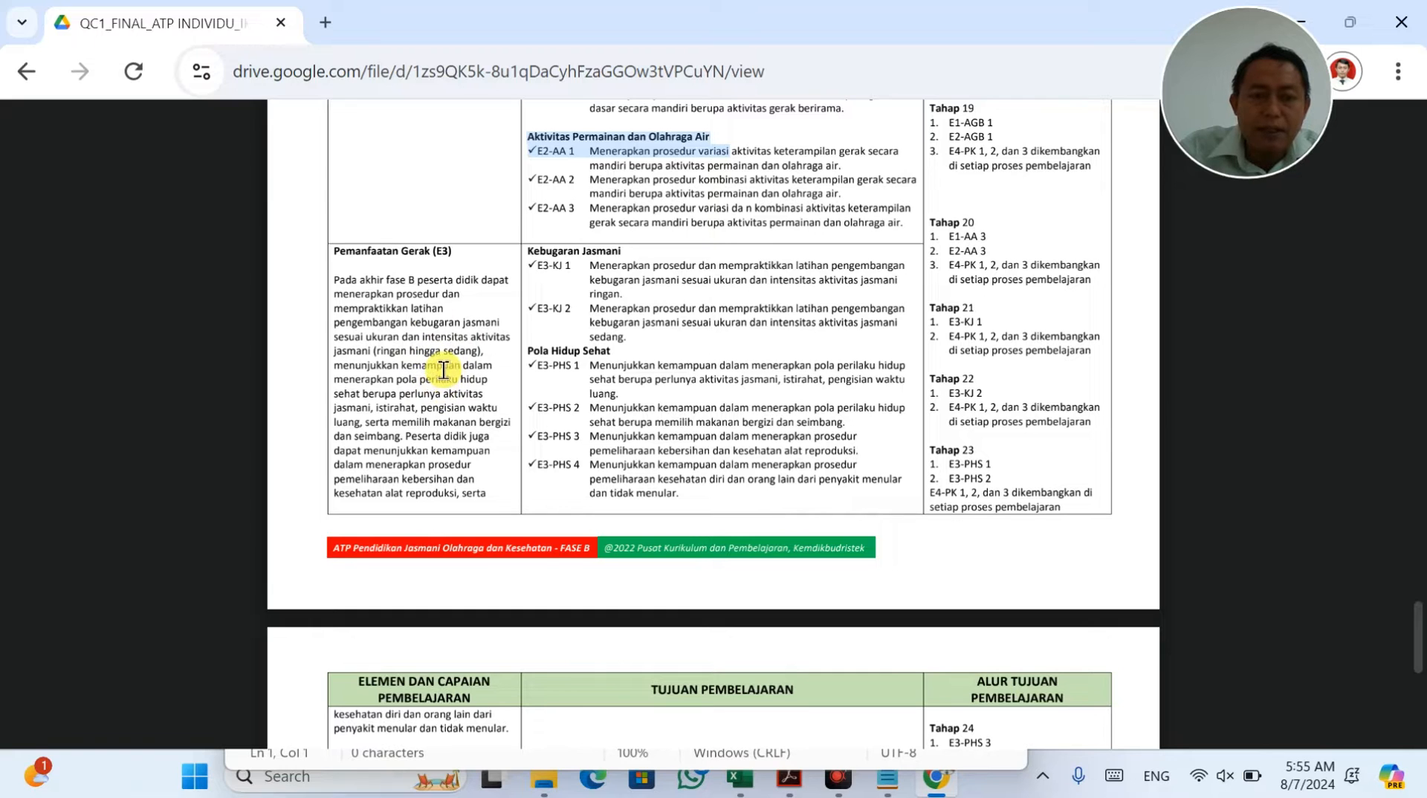
{"action": "key", "text": "alt+Tab"}
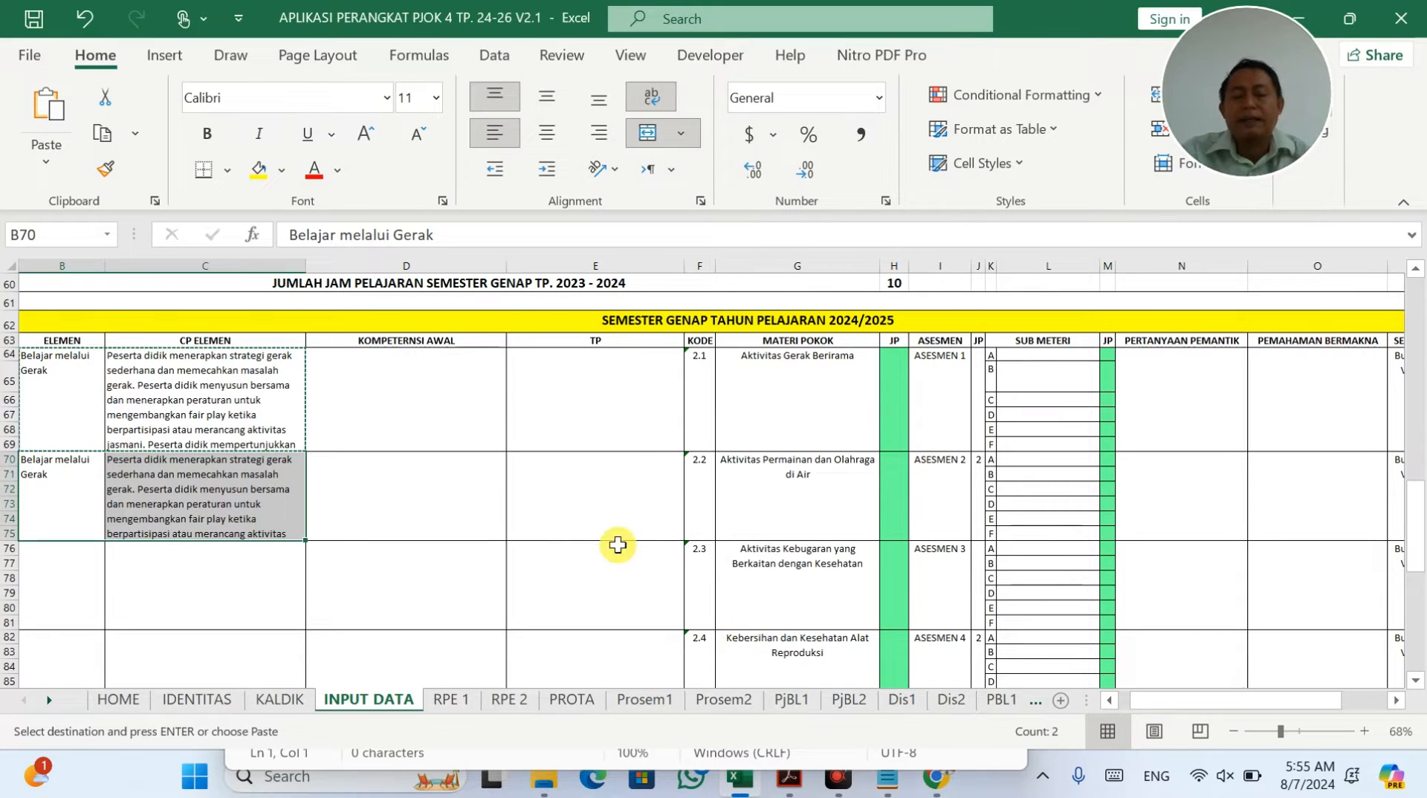
Step: Copy the element name Bergaya Hidup Aktif from the Keputusan Kepala Badan PDF in Acrobat into the ELEMEN cell B76 in Excel
{"action": "mouse_move", "coordinate": [790, 776]}
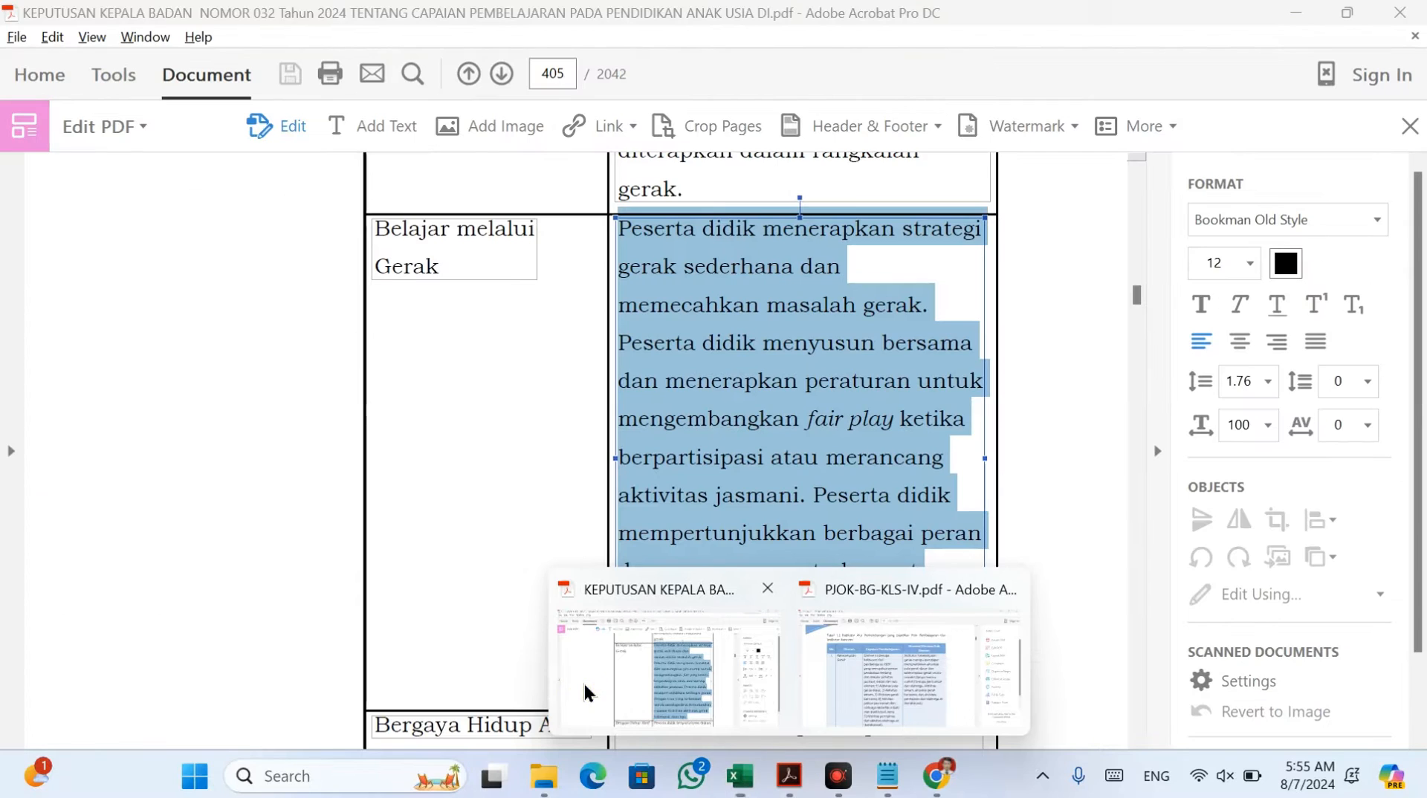
{"action": "left_click", "coordinate": [587, 694]}
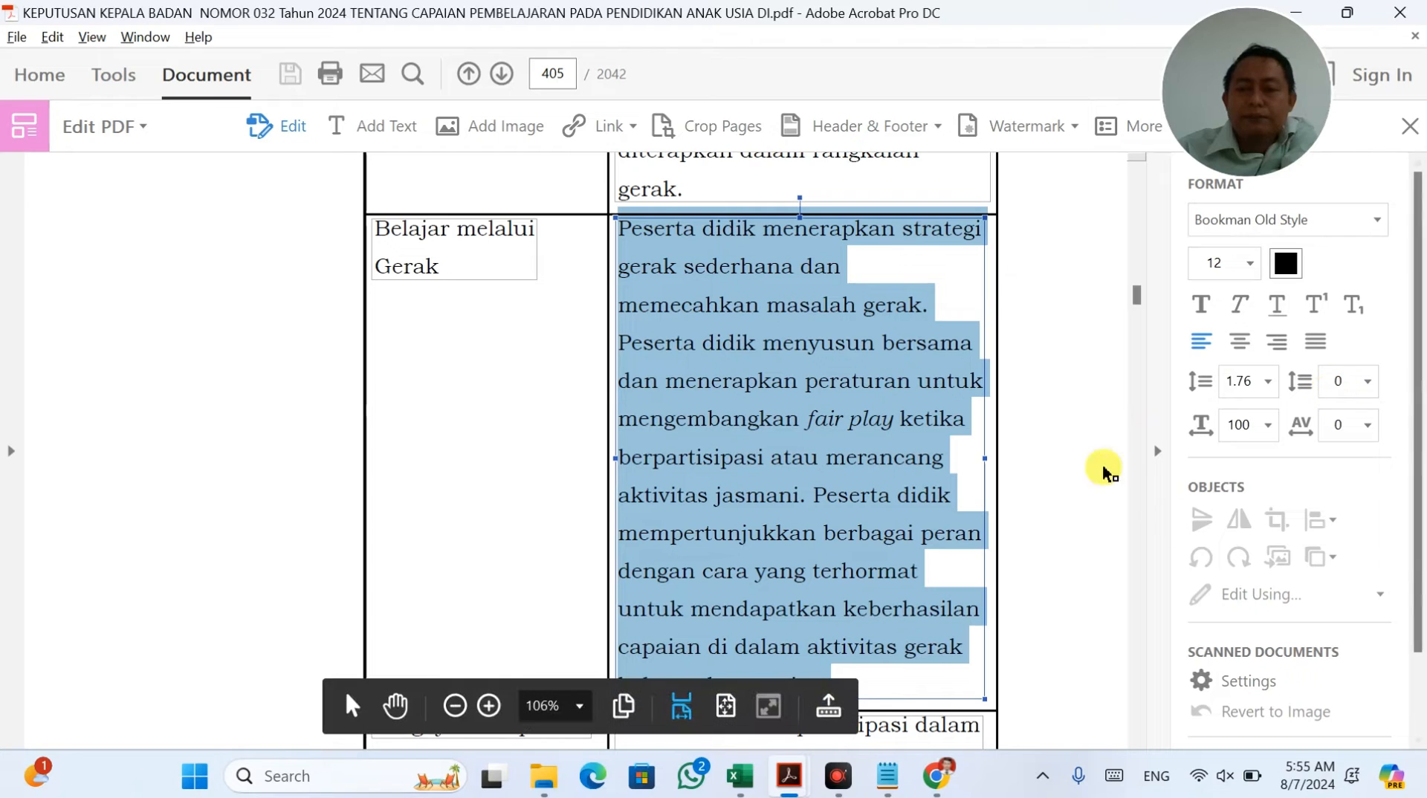
{"action": "left_click", "coordinate": [1095, 442]}
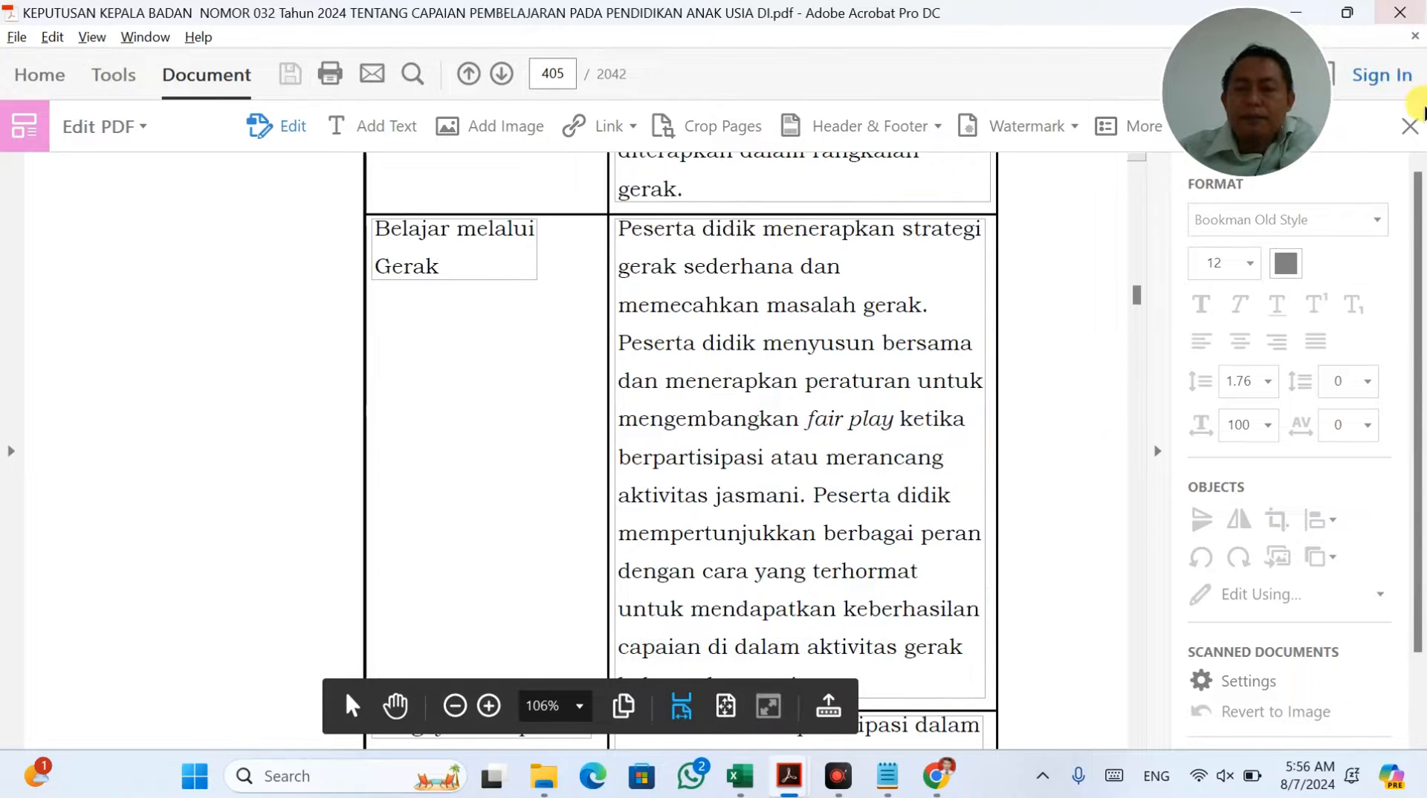
{"action": "left_click", "coordinate": [1407, 128]}
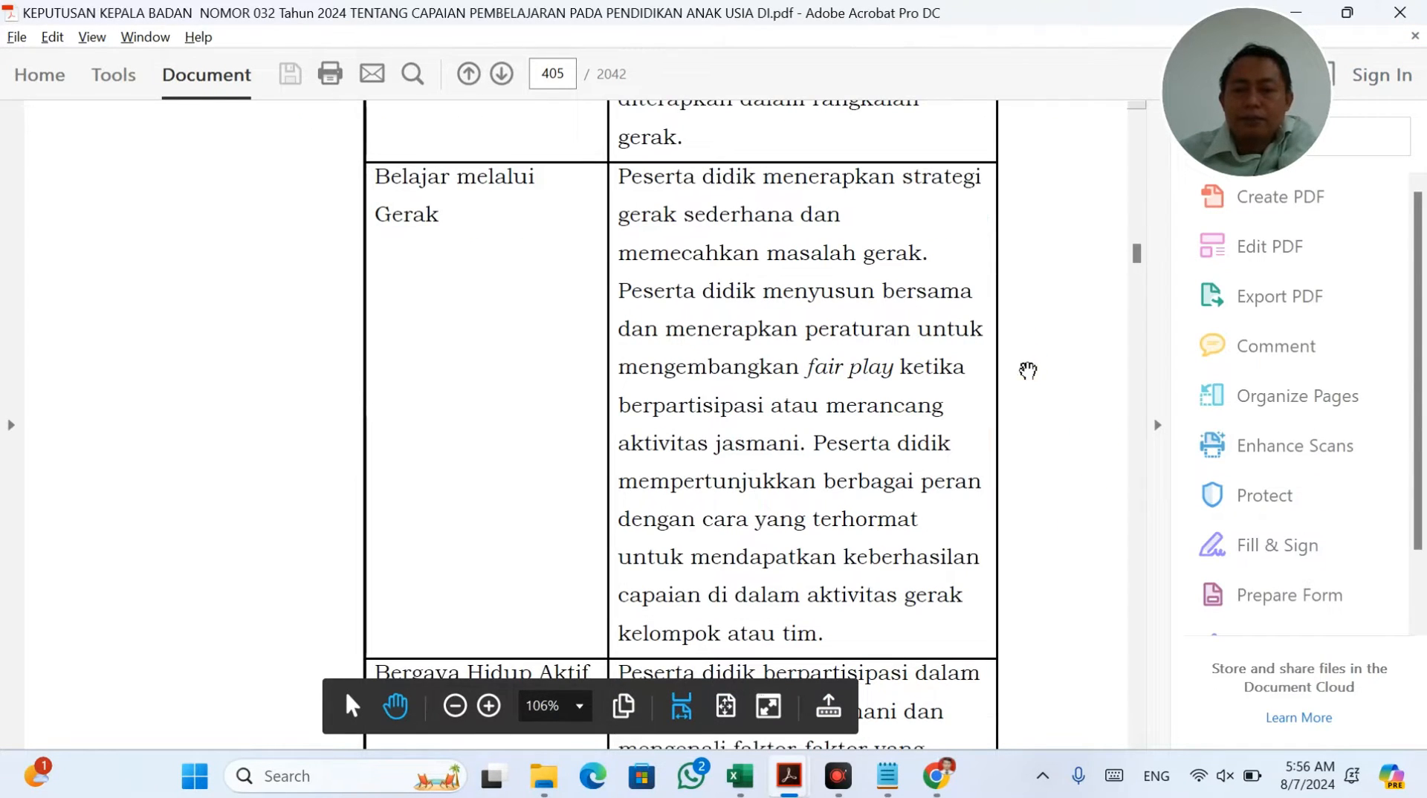
{"action": "scroll", "coordinate": [1028, 370], "scroll_direction": "down", "scroll_amount": 5}
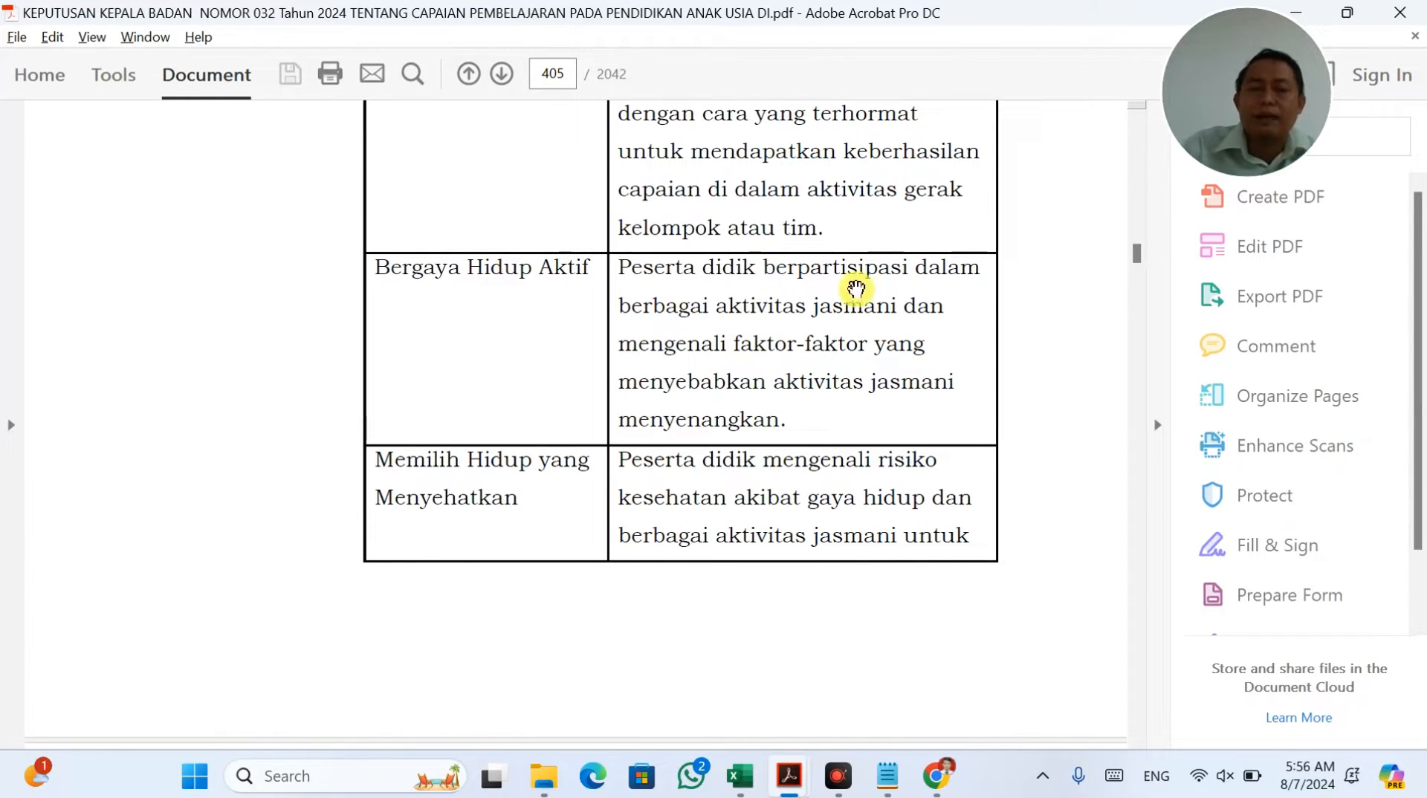
{"action": "left_click", "coordinate": [1322, 255]}
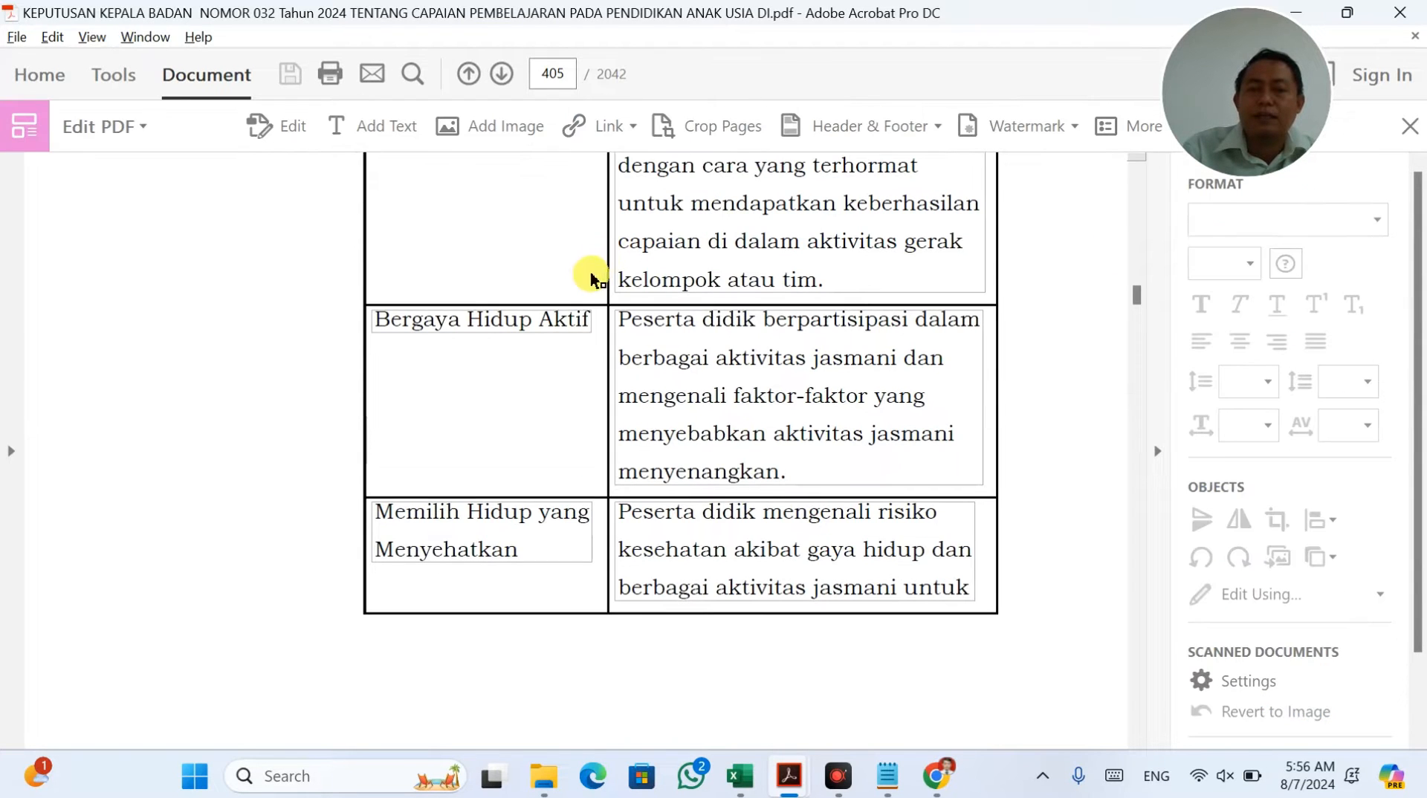
{"action": "left_click", "coordinate": [572, 327]}
{"action": "triple_click", "coordinate": [571, 327]}
{"action": "key", "text": "ctrl+c"}
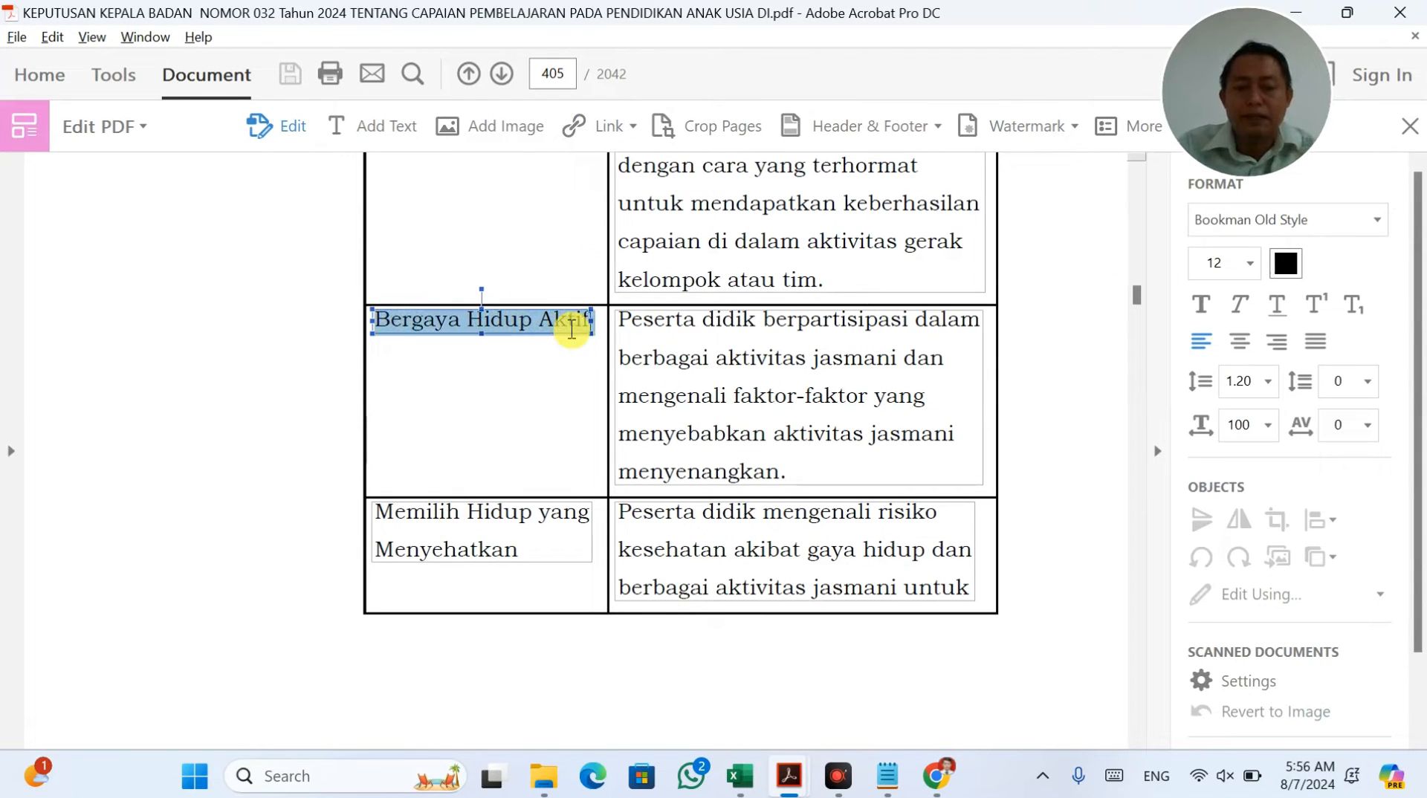
{"action": "left_click", "coordinate": [747, 784]}
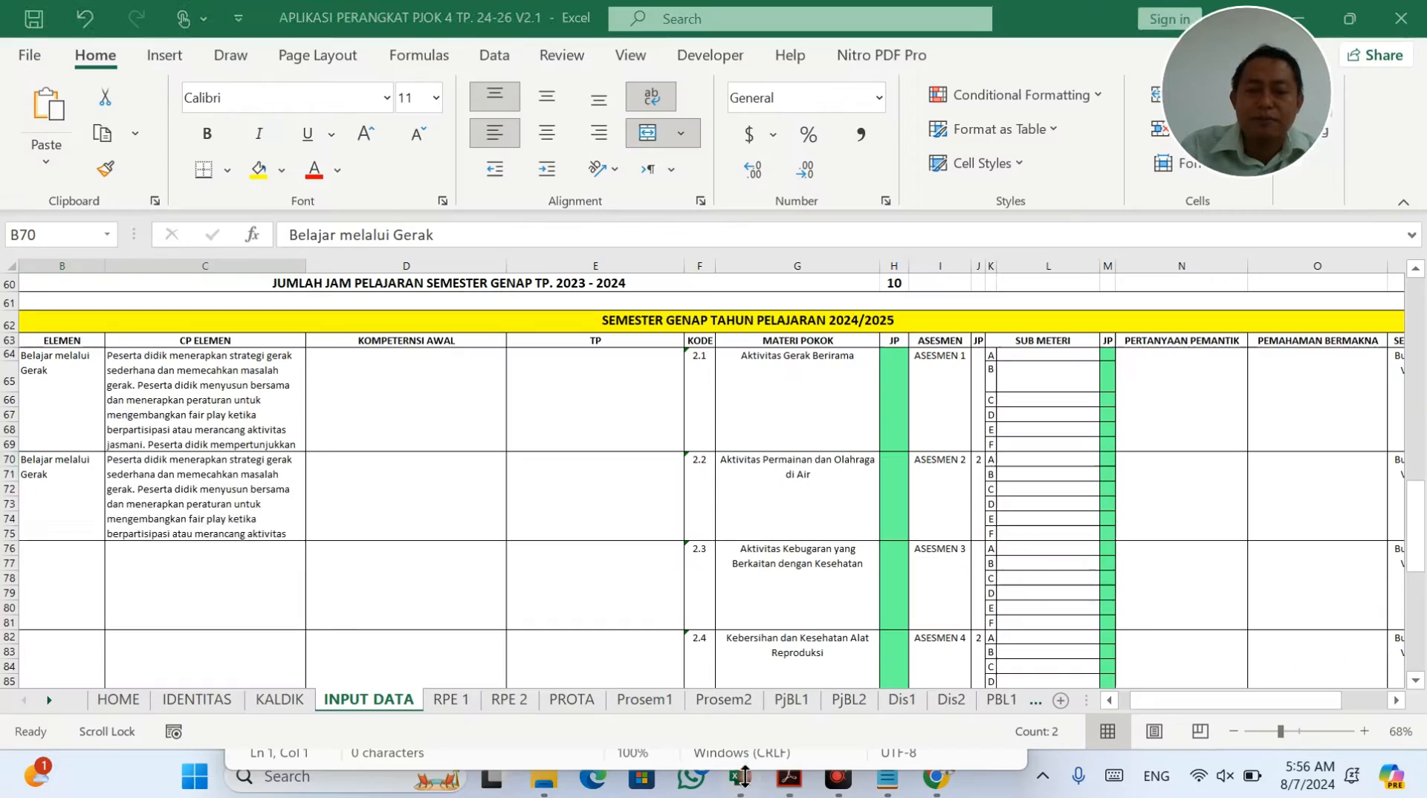
{"action": "double_click", "coordinate": [71, 556]}
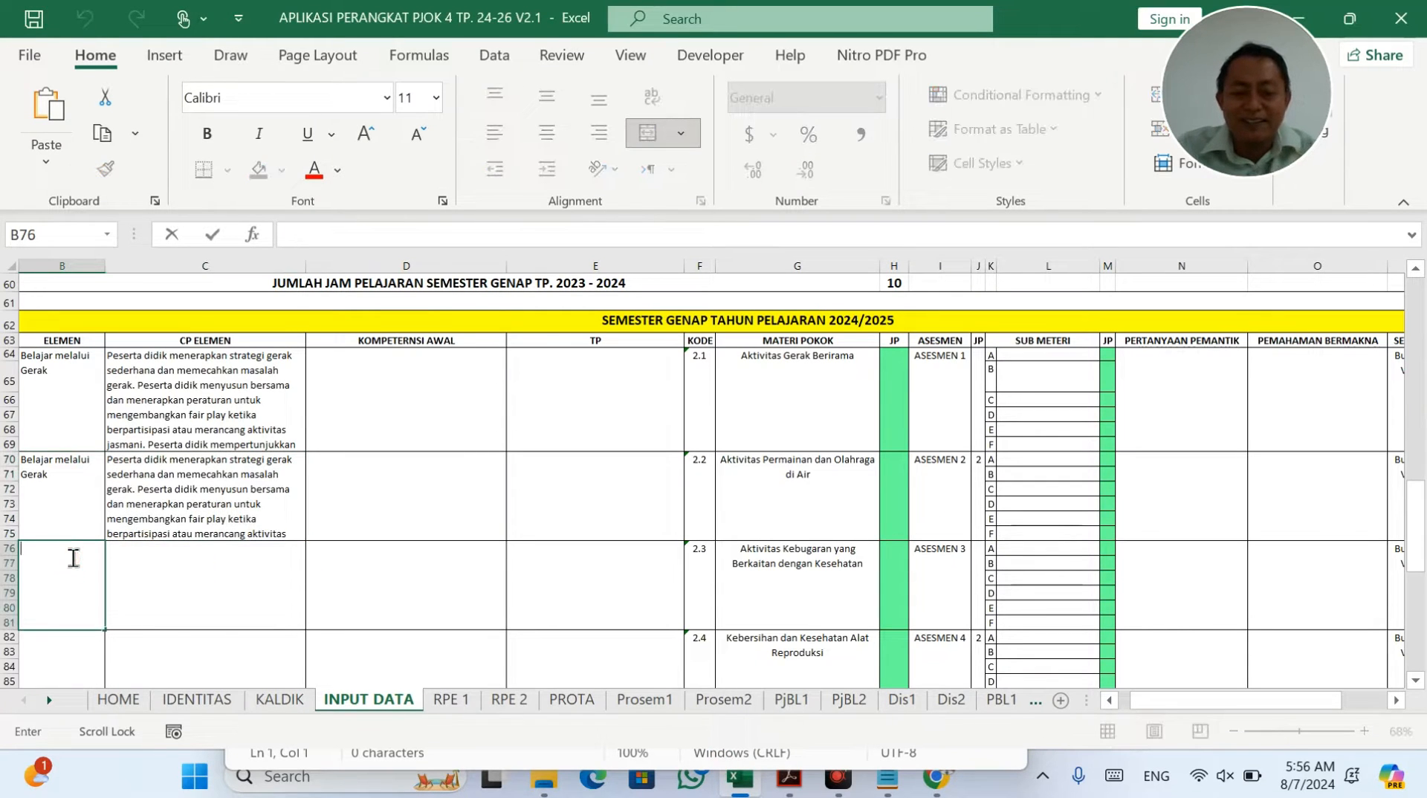
{"action": "key", "text": "ctrl+v"}
Step: Copy the full Bergaya Hidup Aktif outcome from the Acrobat PDF into the CP ELEMEN cell C76 in Excel
{"action": "key", "text": "alt+Tab"}
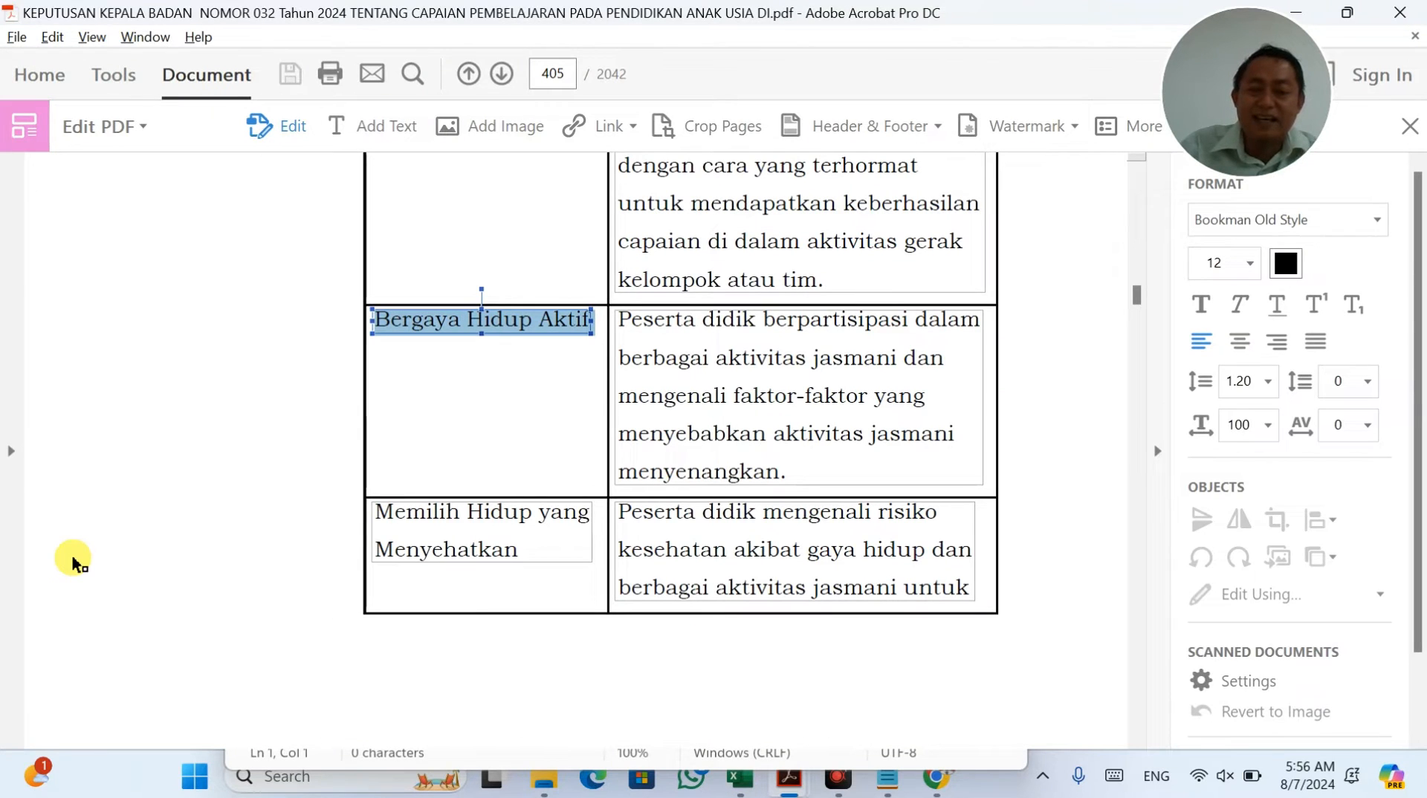
{"action": "triple_click", "coordinate": [705, 392]}
{"action": "key", "text": "ctrl+c"}
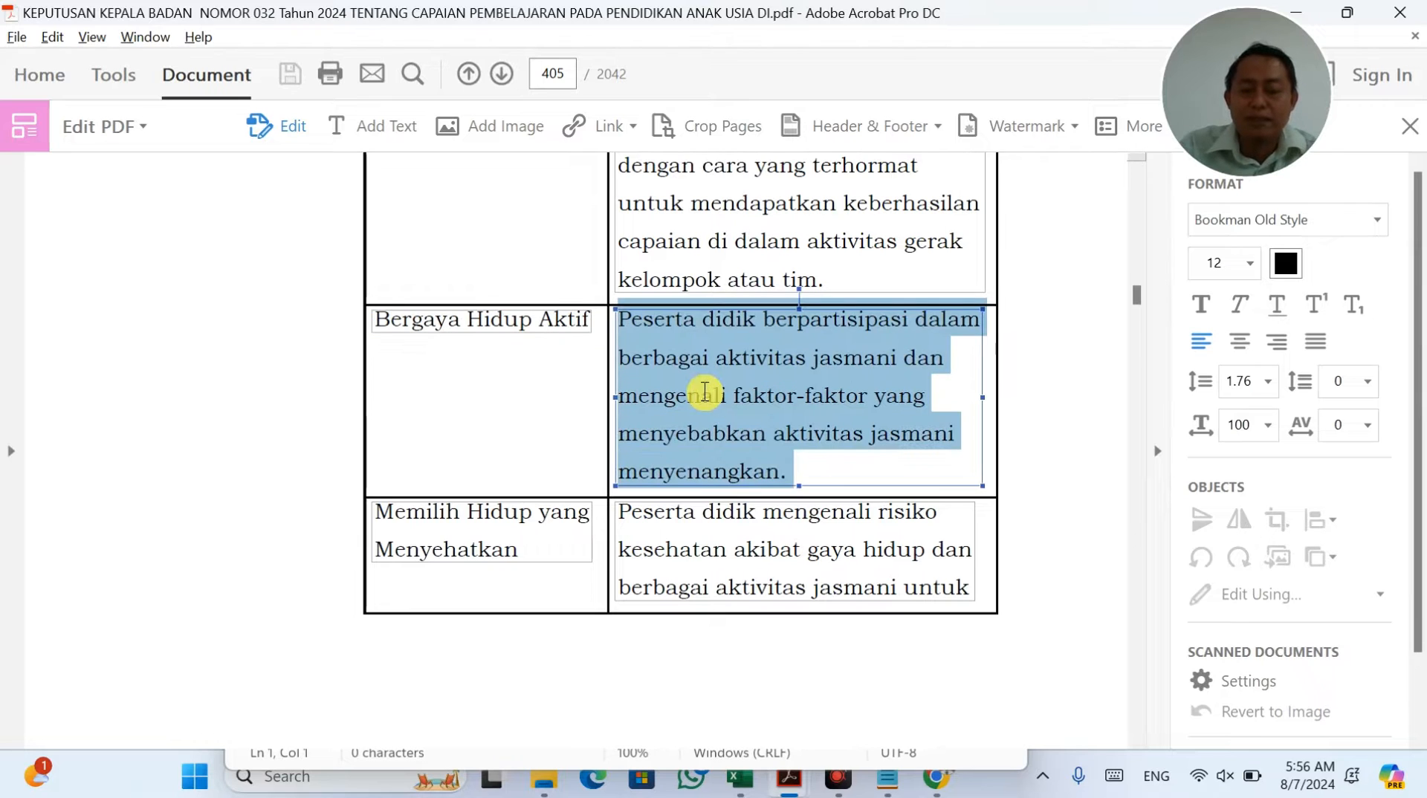
{"action": "key", "text": "alt+Tab"}
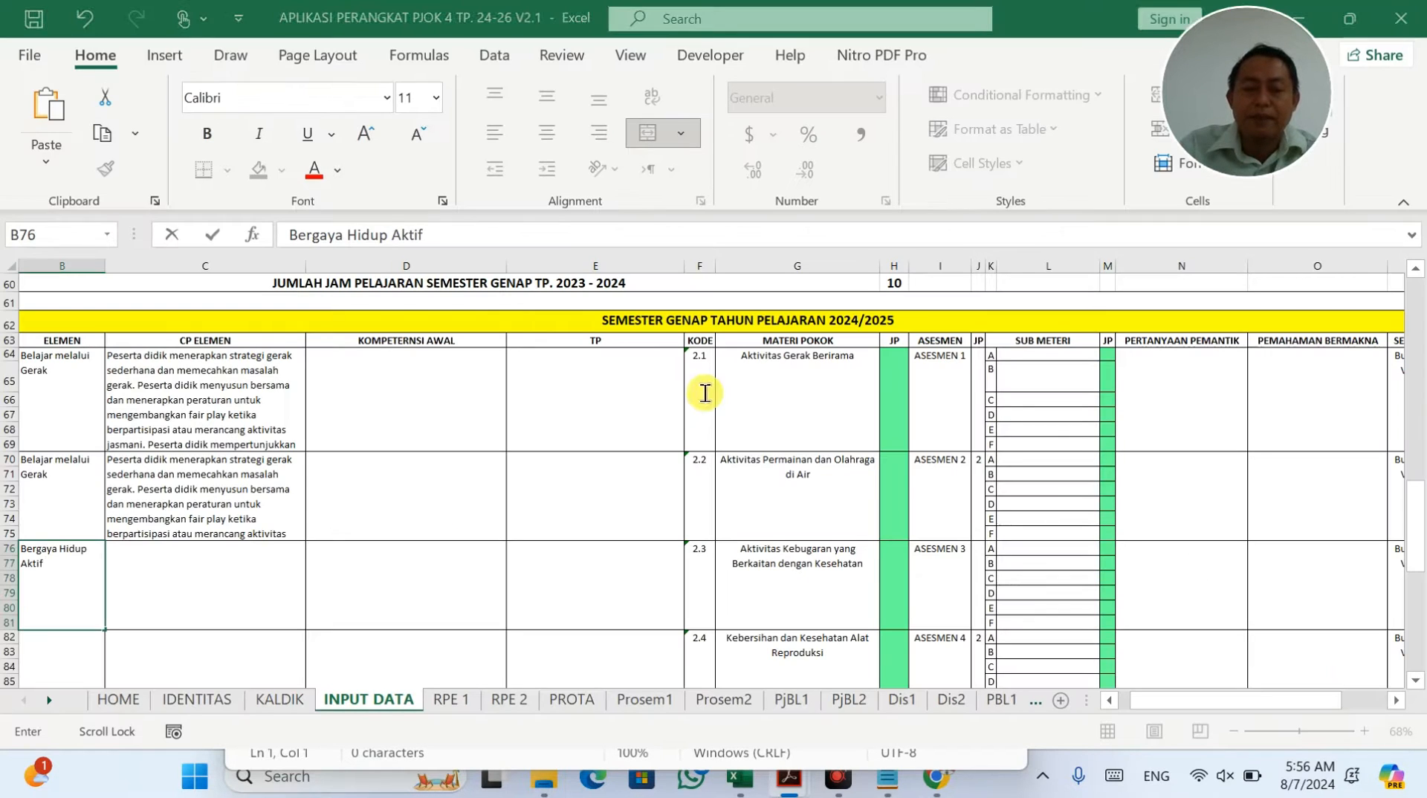
{"action": "double_click", "coordinate": [238, 585]}
{"action": "key", "text": "ctrl+v"}
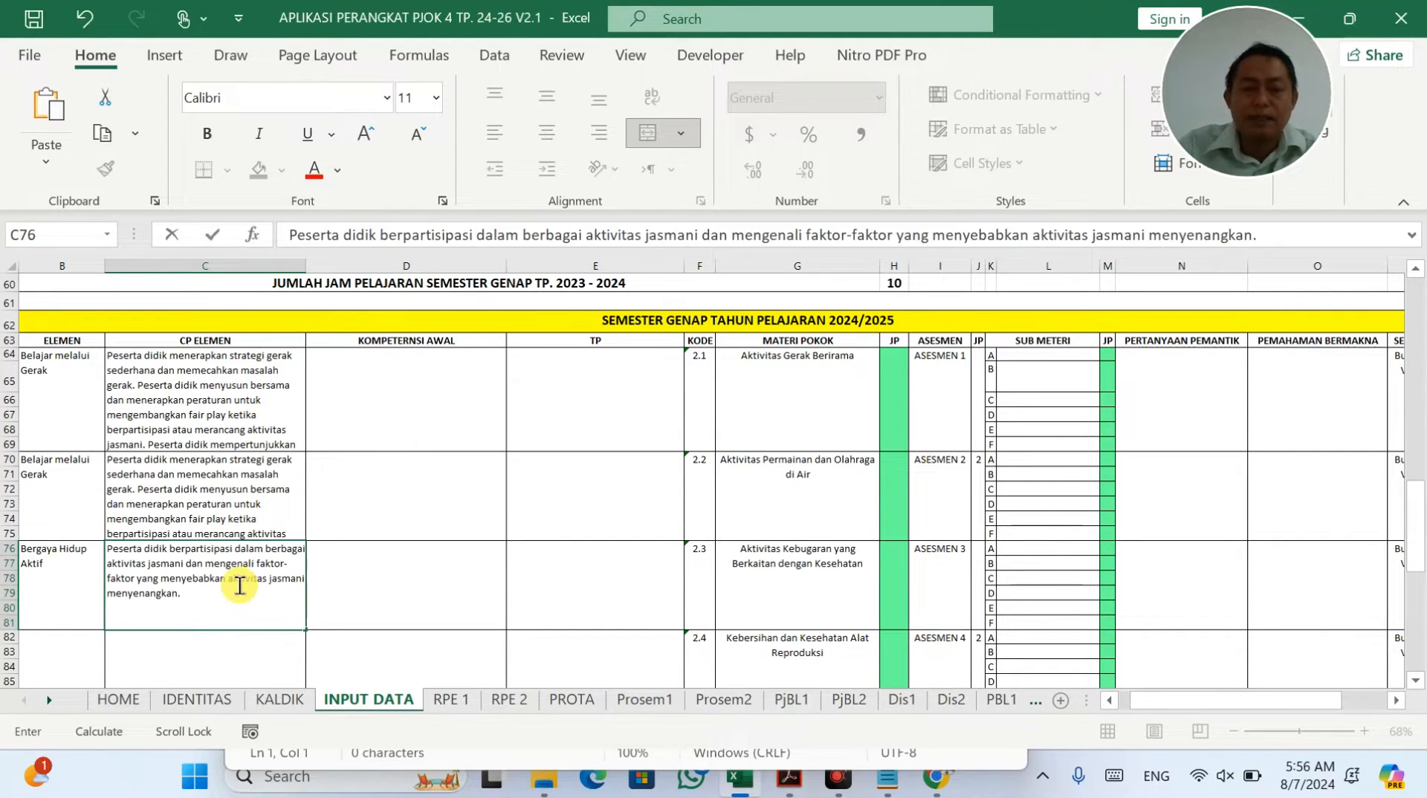
Step: Copy the element name Memilih Hidup yang Menyehatkan from the Keputusan Kepala Badan PDF in Acrobat into the ELEMEN cell B82 in Excel
{"action": "key", "text": "alt+Tab"}
{"action": "key", "text": "alt+Tab"}
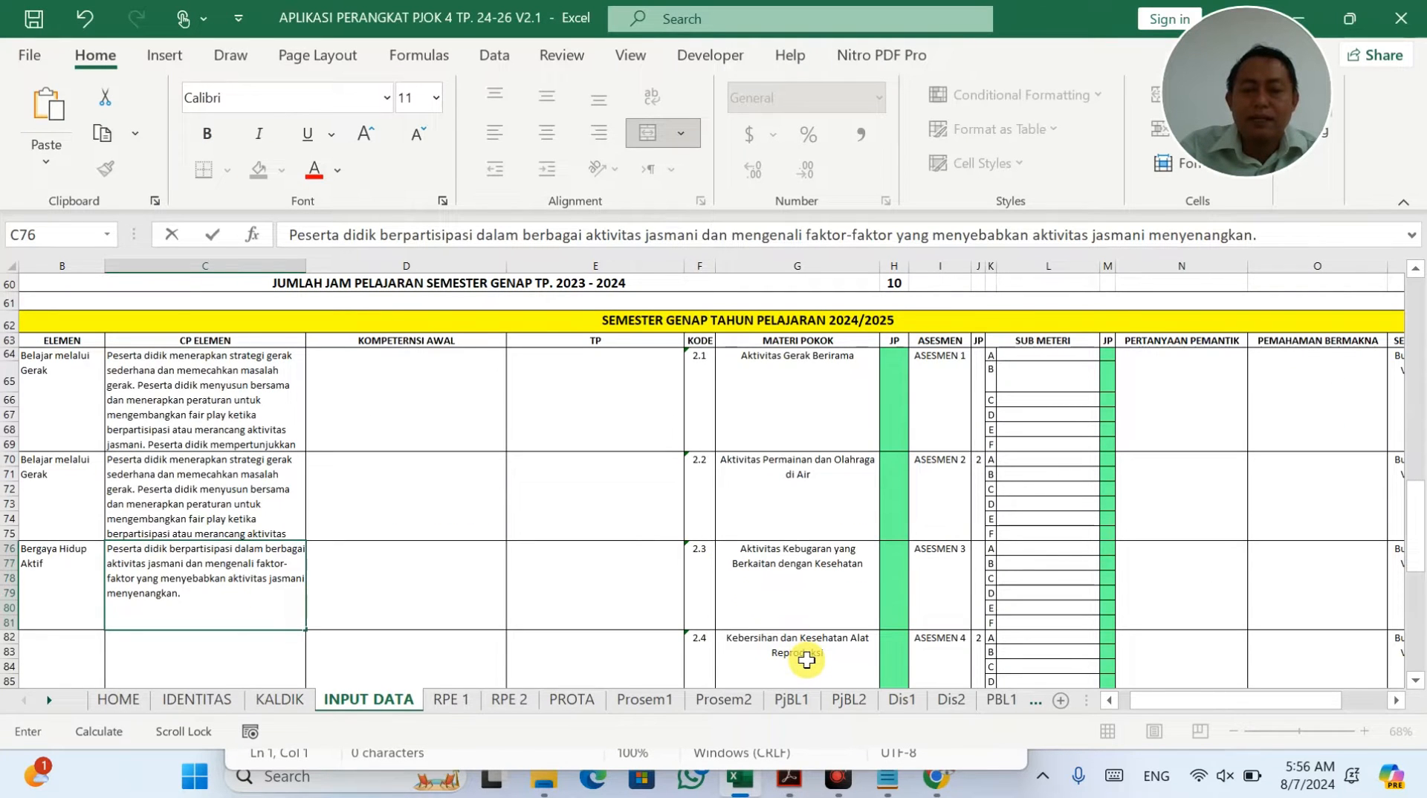
{"action": "key", "text": "alt+Tab"}
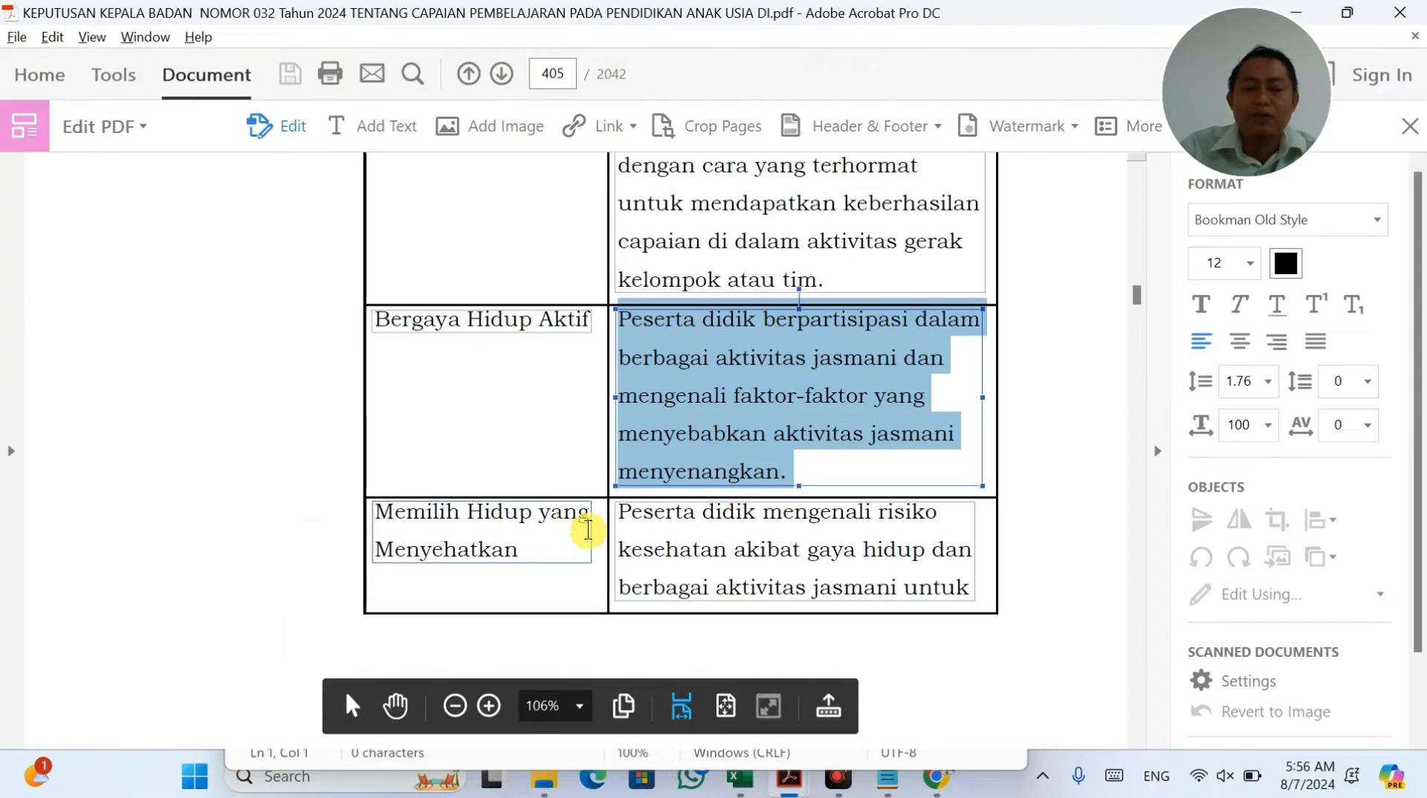
{"action": "left_click", "coordinate": [476, 540]}
{"action": "key", "text": "ctrl+a"}
{"action": "key", "text": "ctrl+c"}
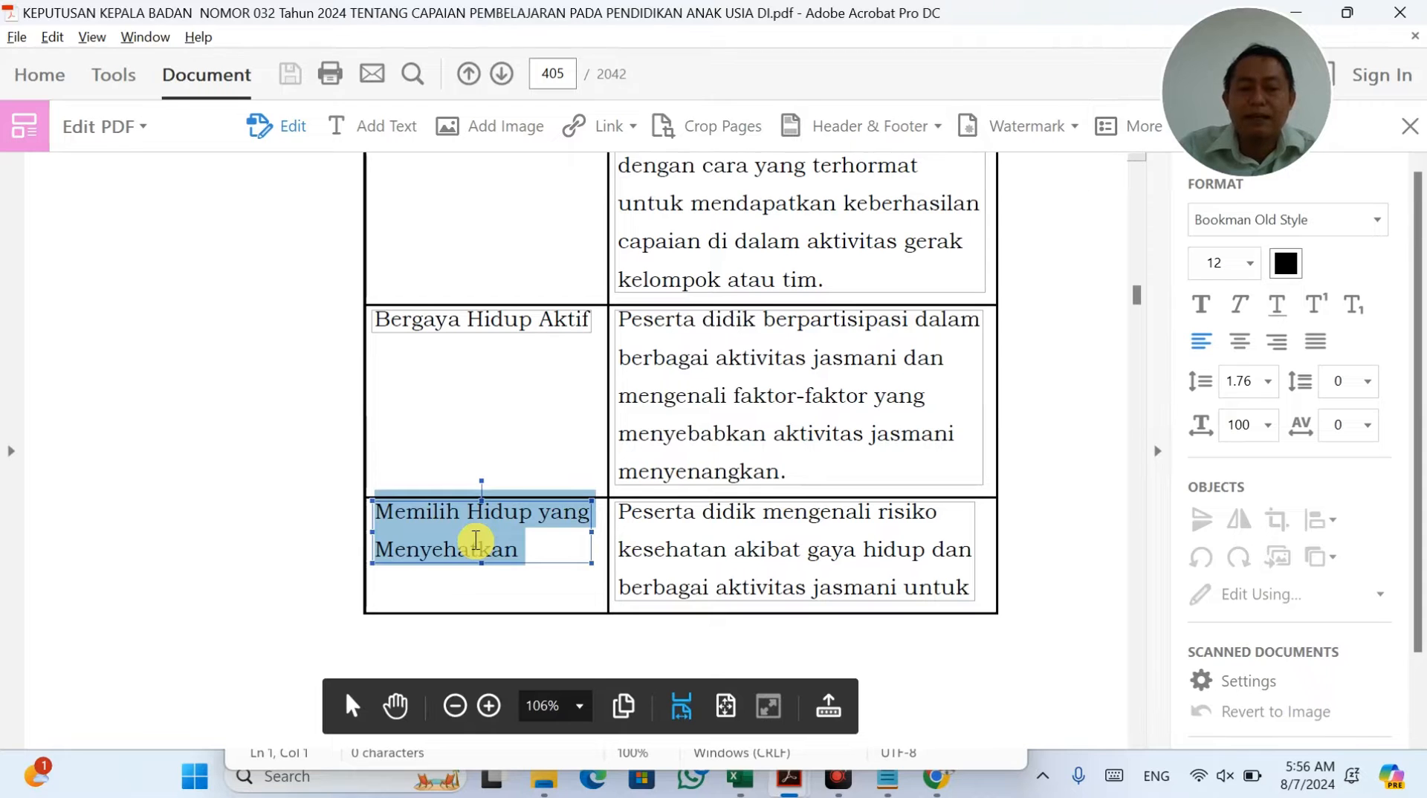
{"action": "key", "text": "alt+Tab"}
{"action": "left_click", "coordinate": [90, 649]}
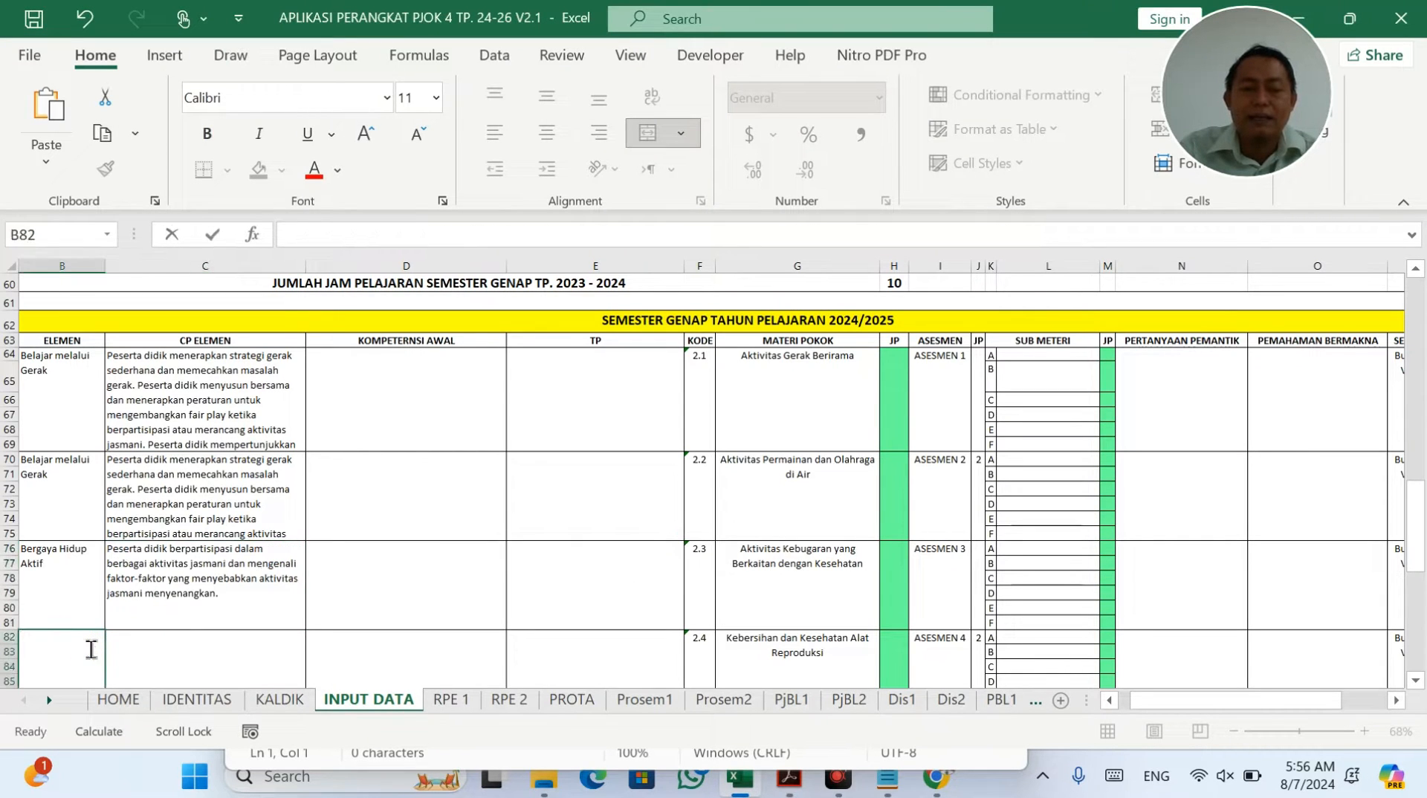
{"action": "key", "text": "ctrl+v"}
Step: Copy the first part of the Memilih Hidup yang Menyehatkan outcome on PDF page 405 into the CP ELEMEN cell C82 in Excel
{"action": "key", "text": "alt+Tab"}
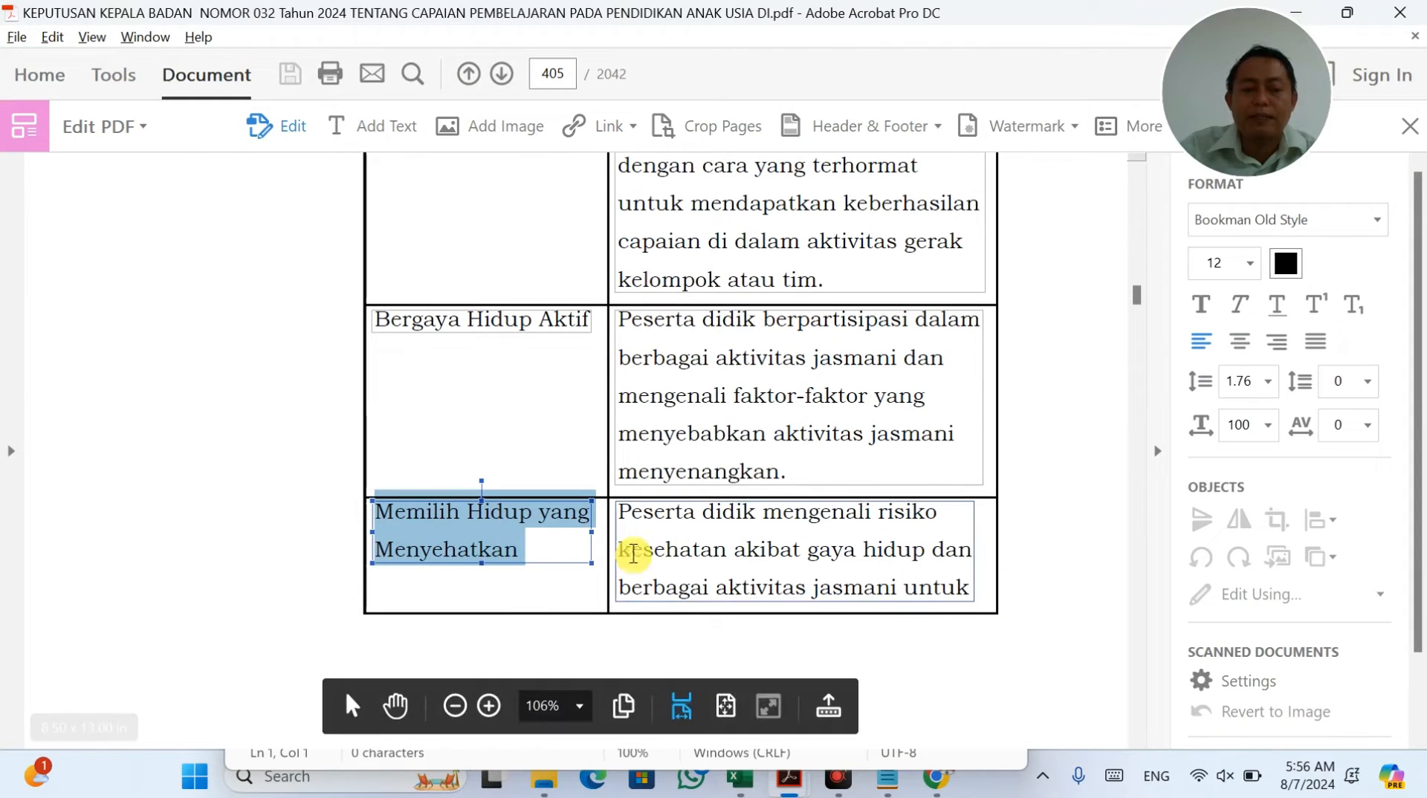
{"action": "left_click", "coordinate": [633, 554]}
{"action": "double_click", "coordinate": [633, 554]}
{"action": "key", "text": "ctrl+a"}
{"action": "key", "text": "ctrl+c"}
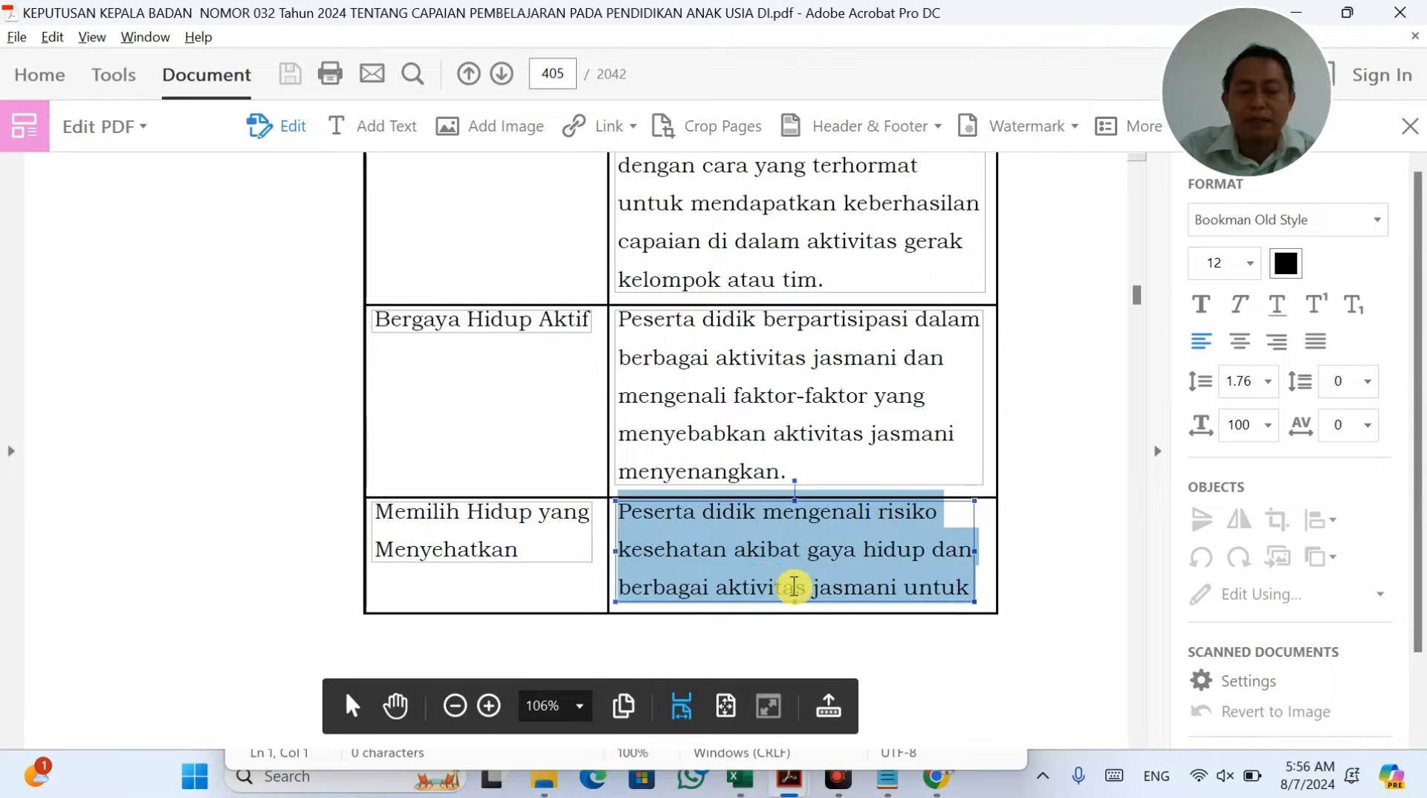
{"action": "key", "text": "alt+Tab"}
{"action": "left_click", "coordinate": [140, 666]}
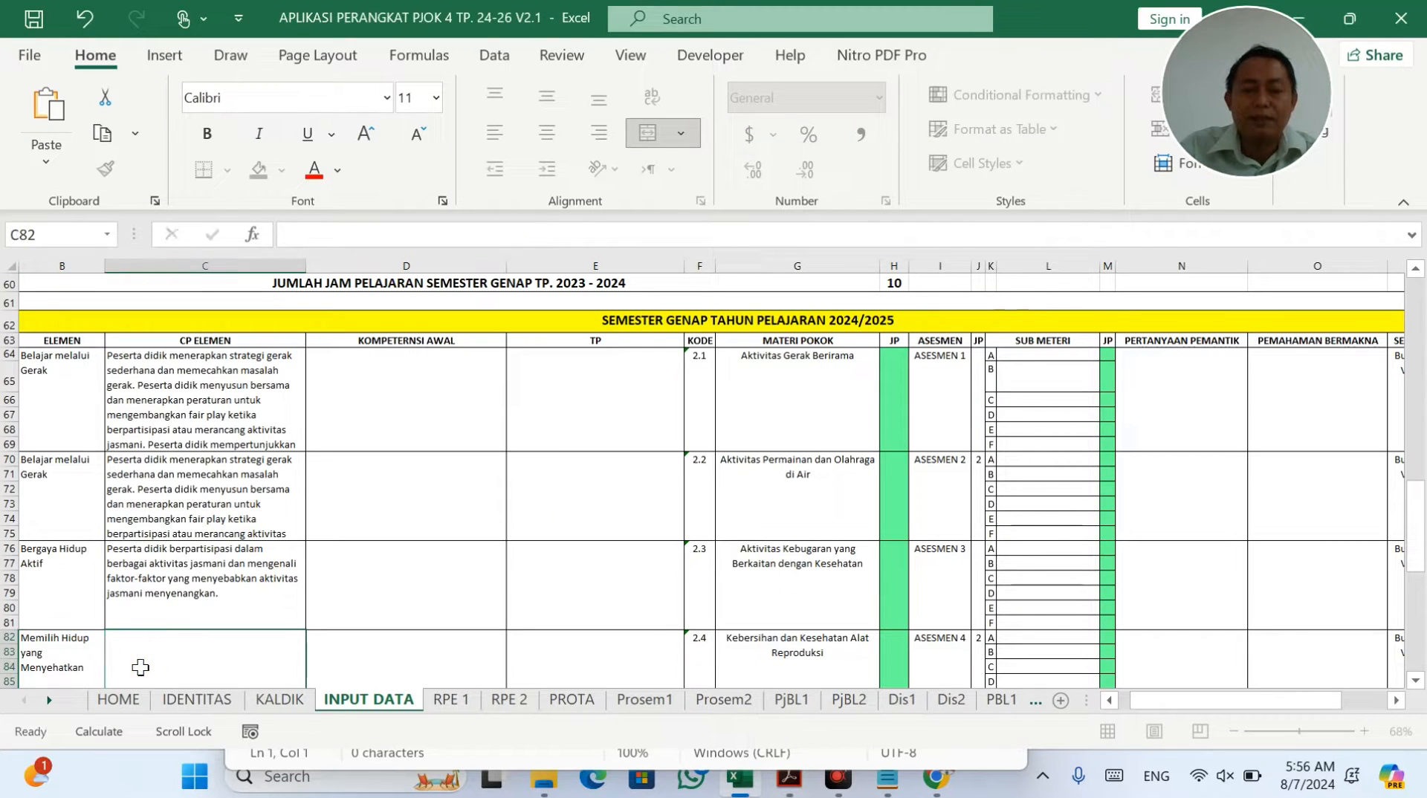
{"action": "key", "text": "ctrl+v"}
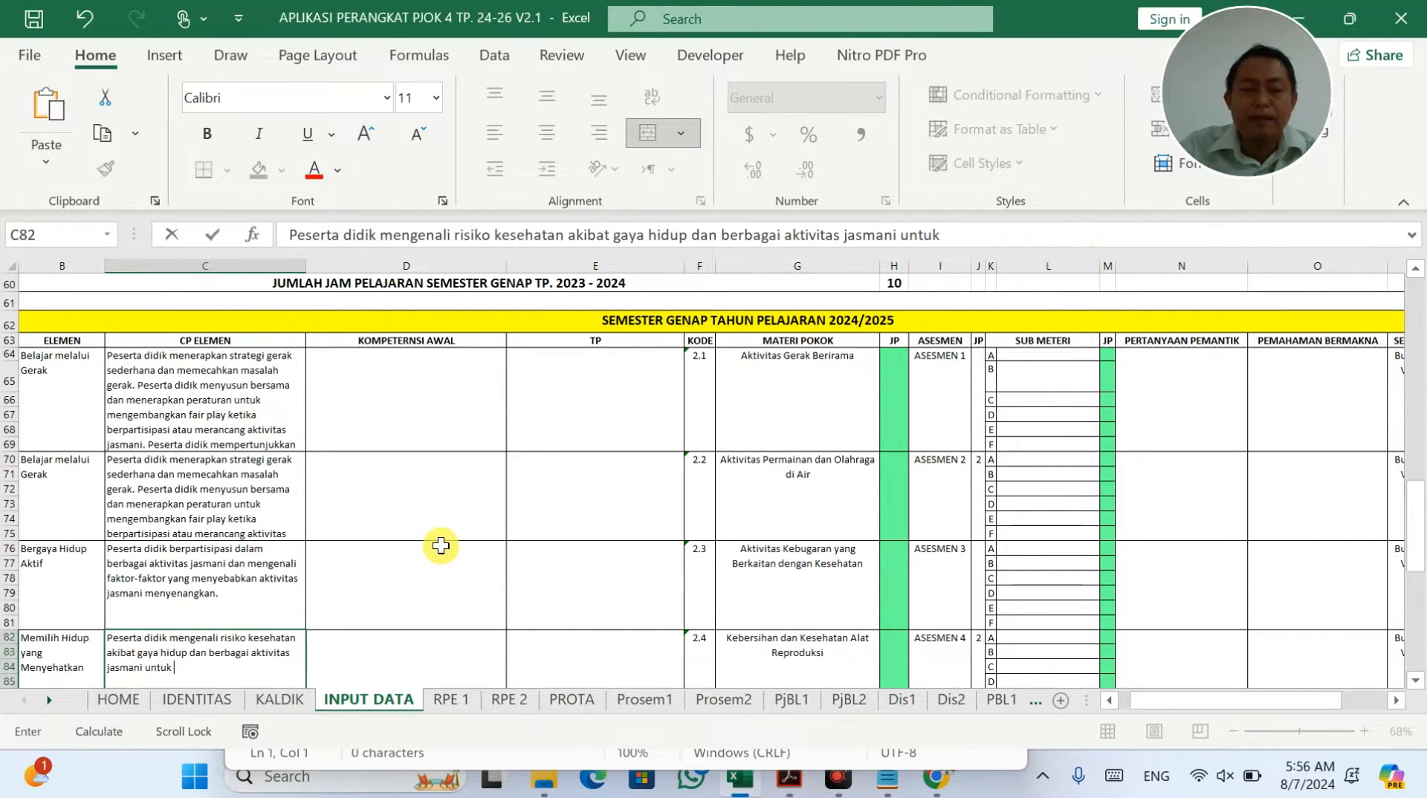
Step: Copy the rest of the outcome, from "pencegahannya" to "pertama" on PDF page 406, and append it to the text in C82 in Excel
{"action": "key", "text": "alt+Tab"}
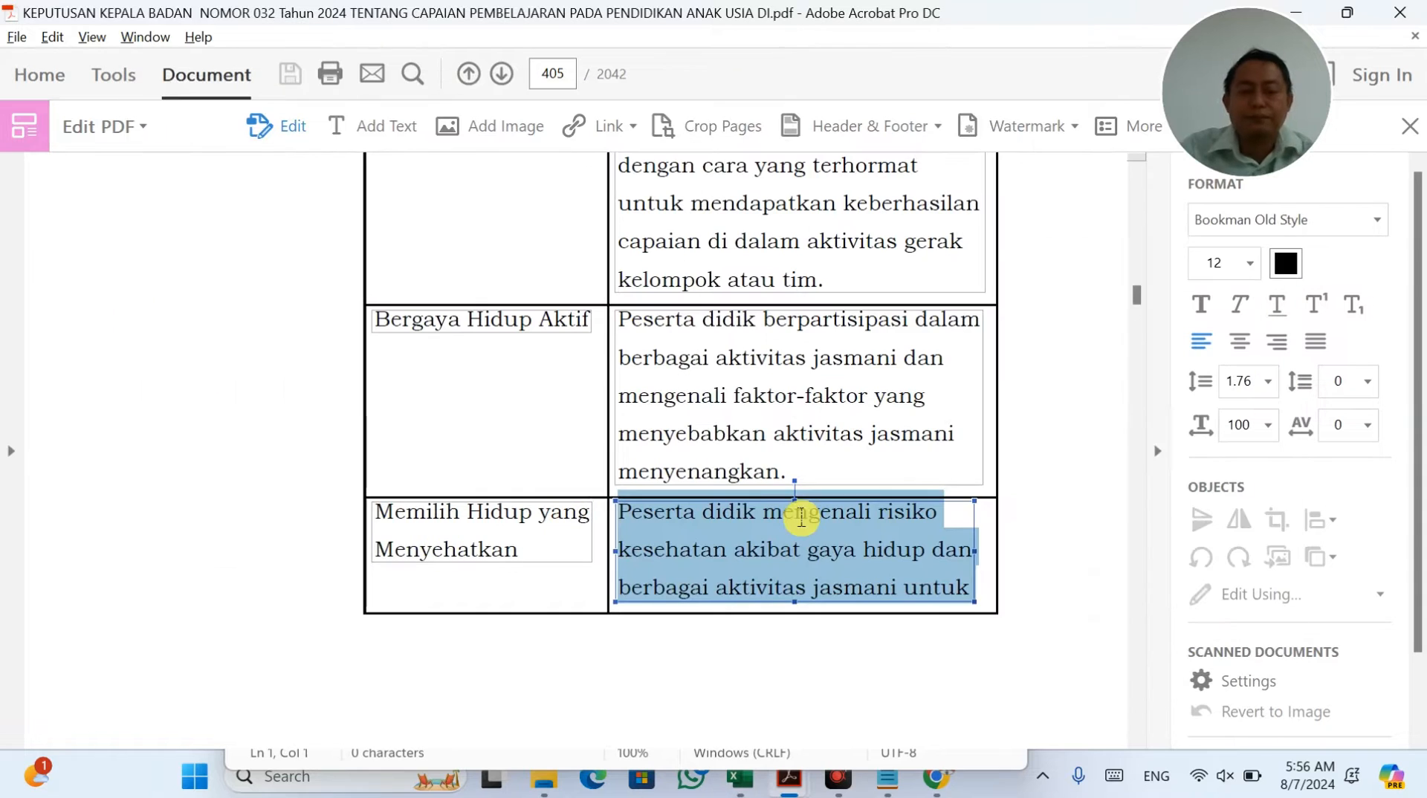
{"action": "left_click", "coordinate": [1407, 128]}
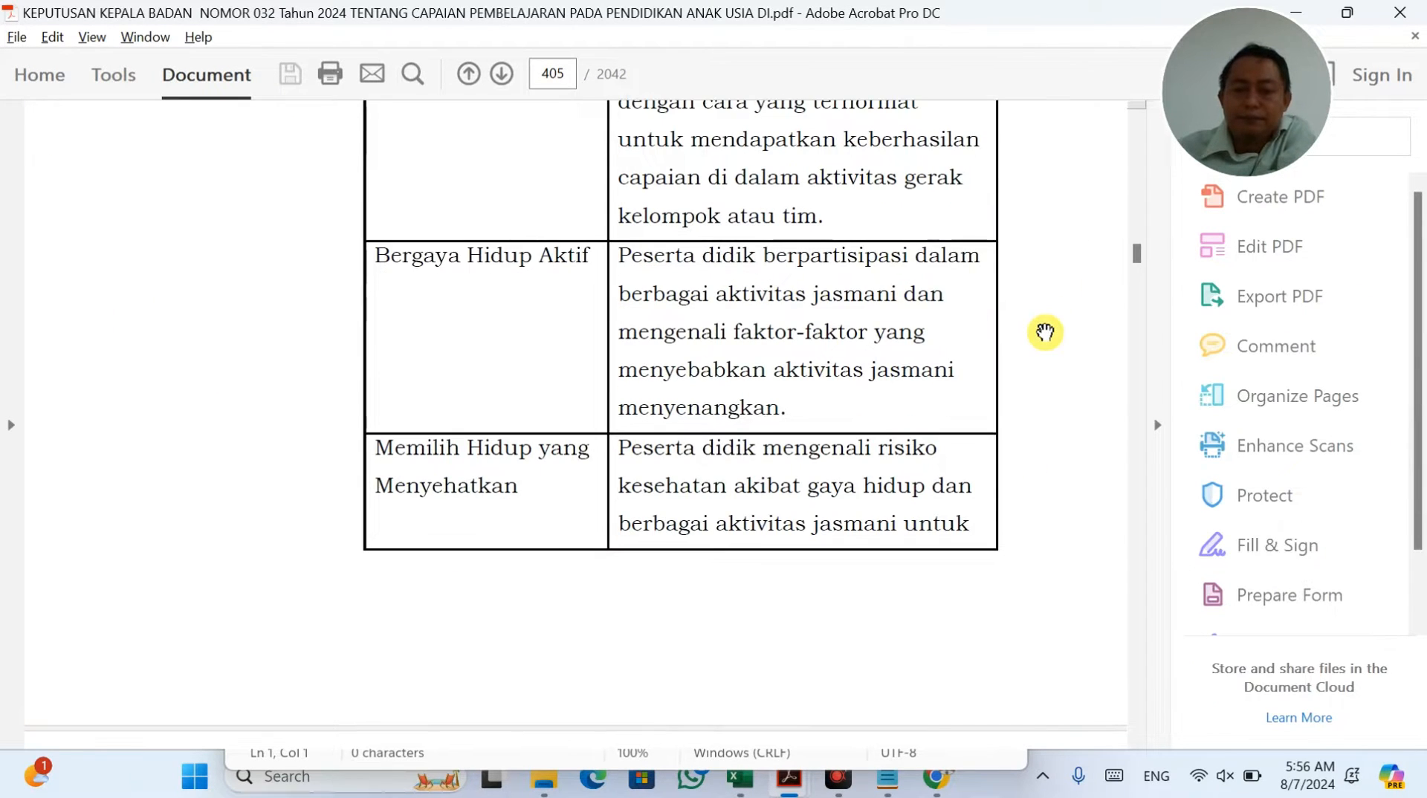
{"action": "scroll", "coordinate": [1045, 332], "scroll_direction": "down", "scroll_amount": 9}
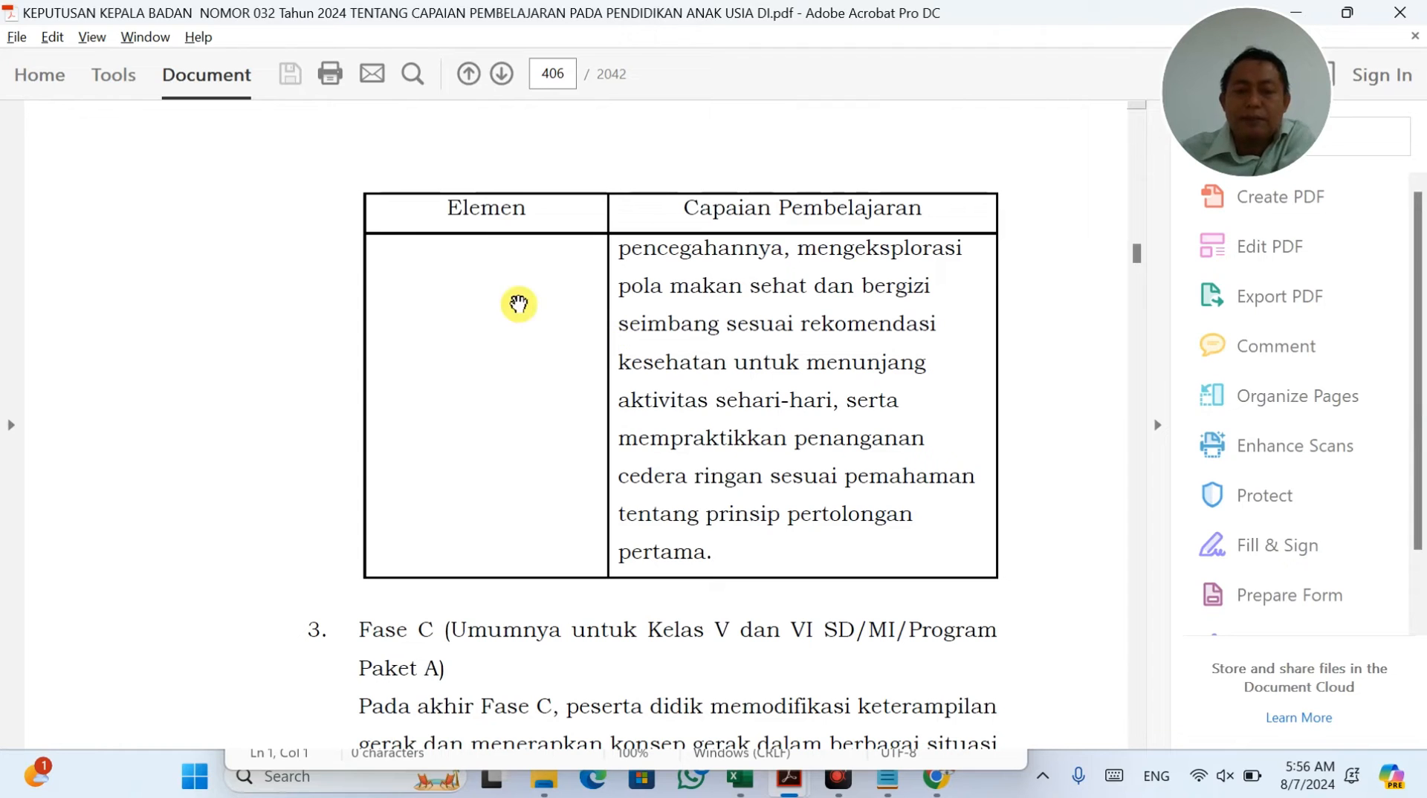
{"action": "left_click", "coordinate": [1233, 247]}
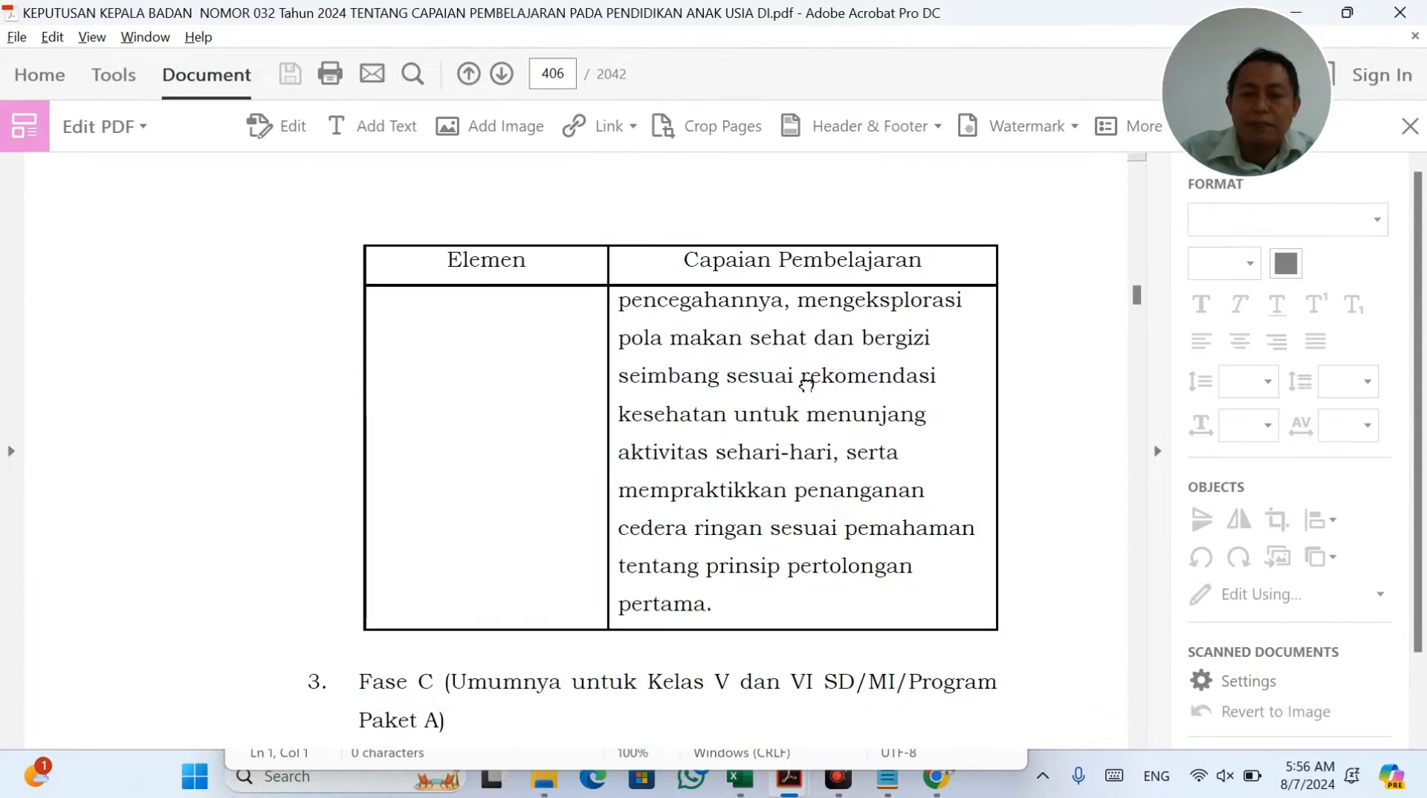
{"action": "triple_click", "coordinate": [807, 381]}
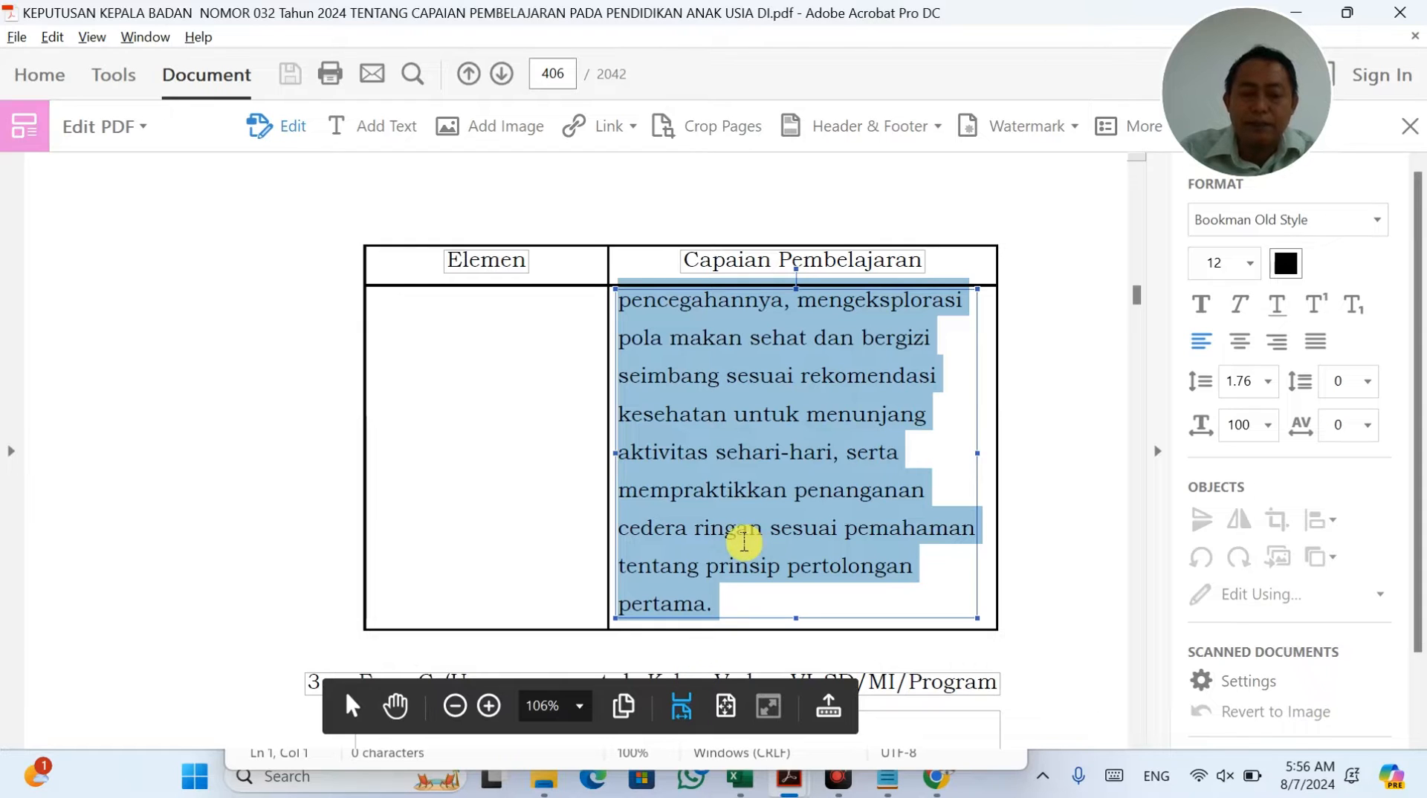
{"action": "key", "text": "alt+Tab"}
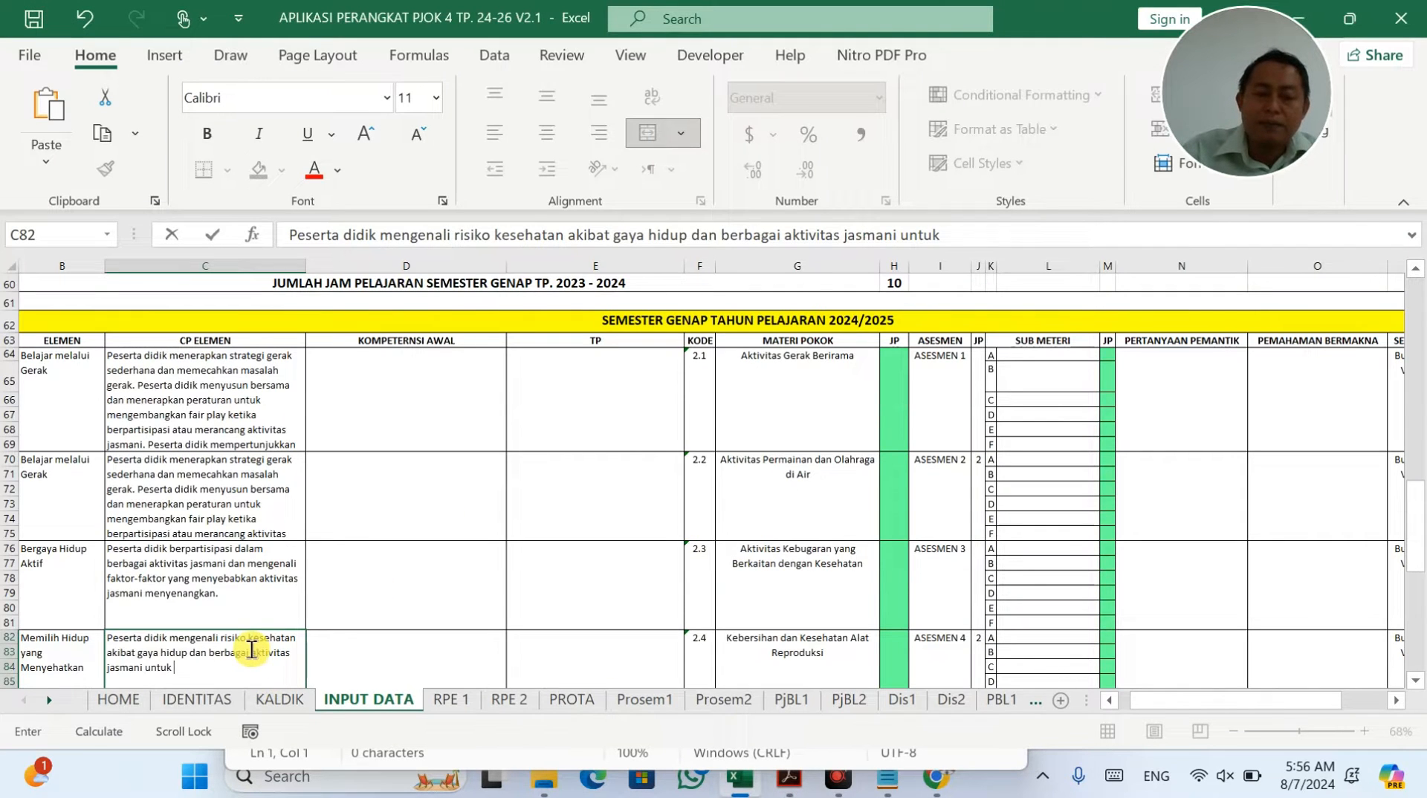
{"action": "key", "text": "Return"}
{"action": "double_click", "coordinate": [244, 625]}
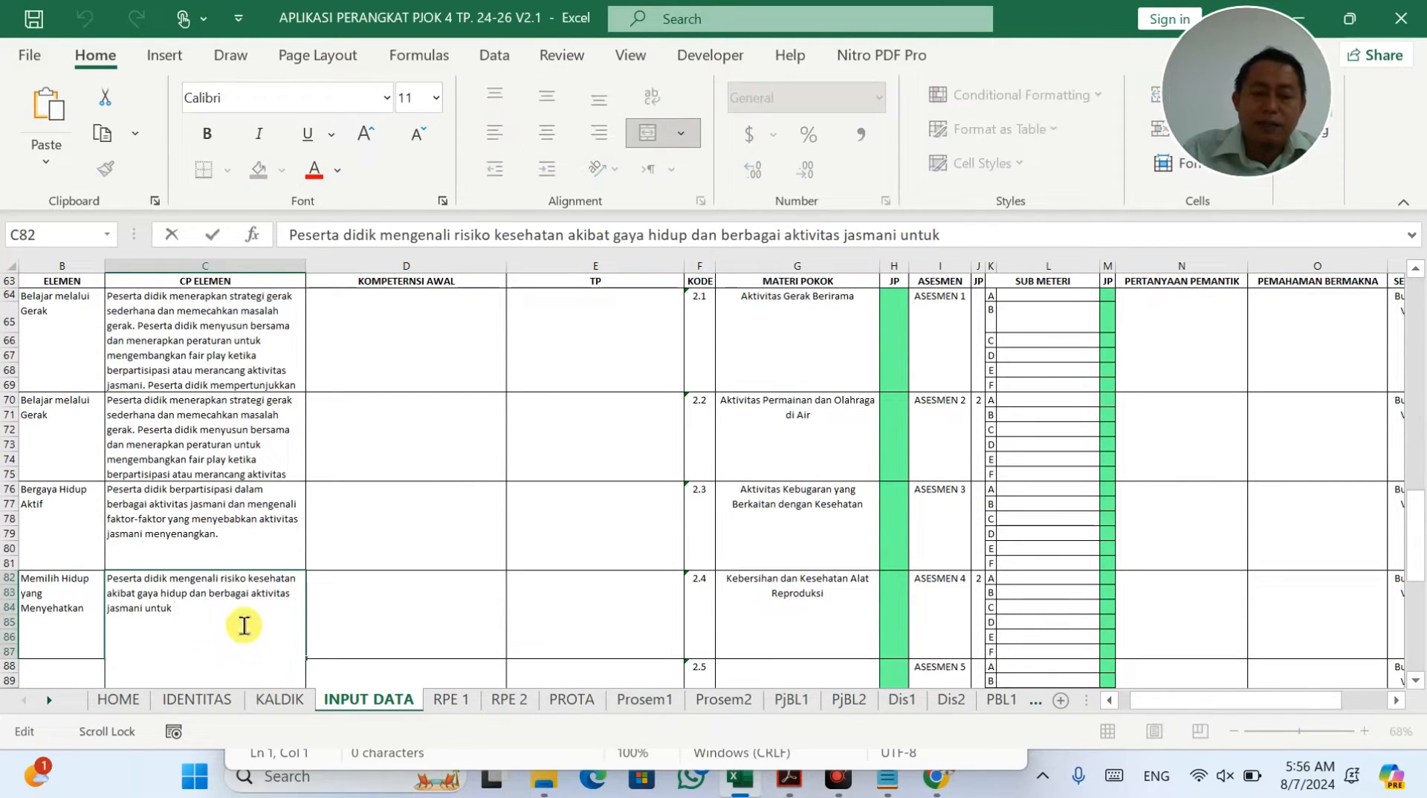
{"action": "key", "text": "ctrl+v"}
{"action": "left_click", "coordinate": [504, 478]}
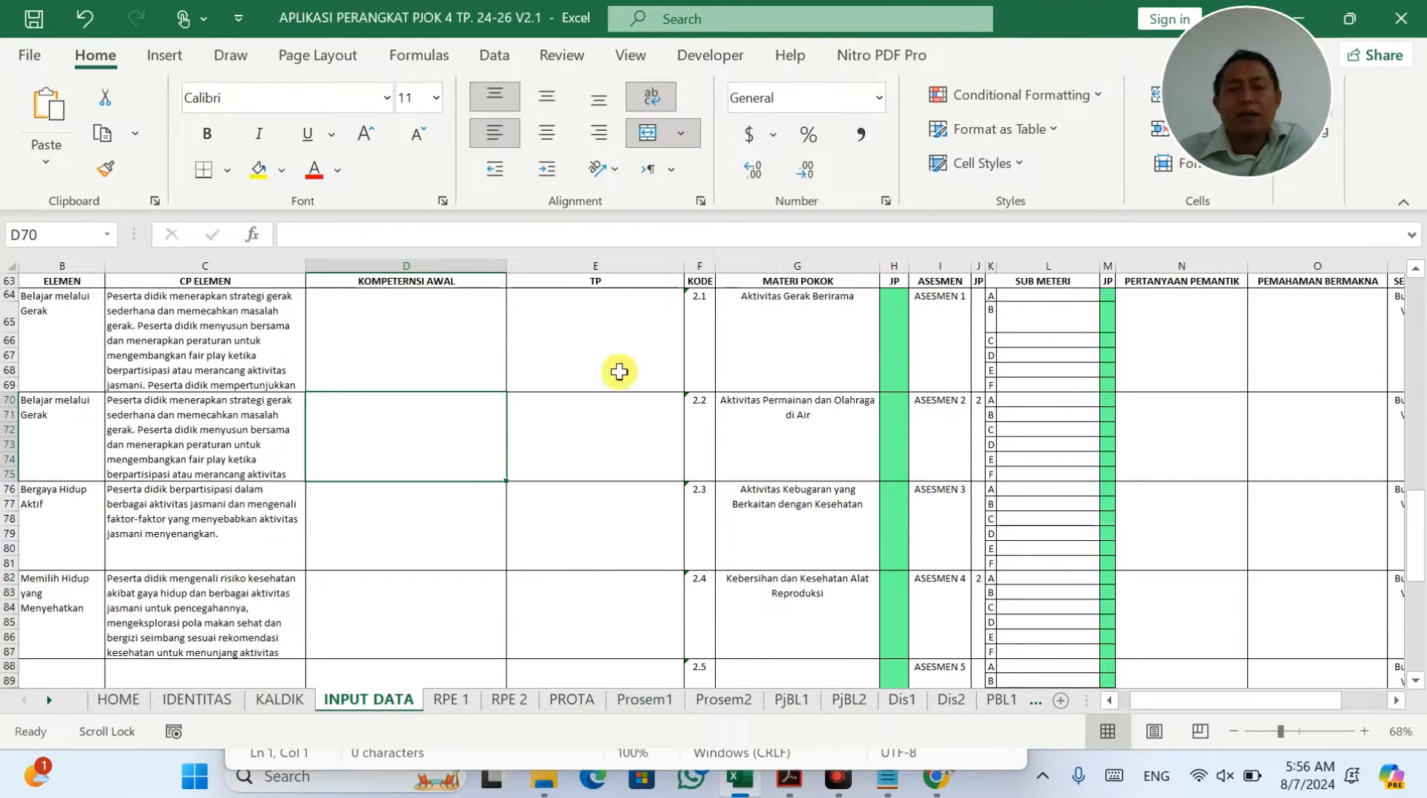
Step: Switch to File Explorer, look for the teaching module in Downloads, and open the Compressed folder there
{"action": "left_click", "coordinate": [1416, 316]}
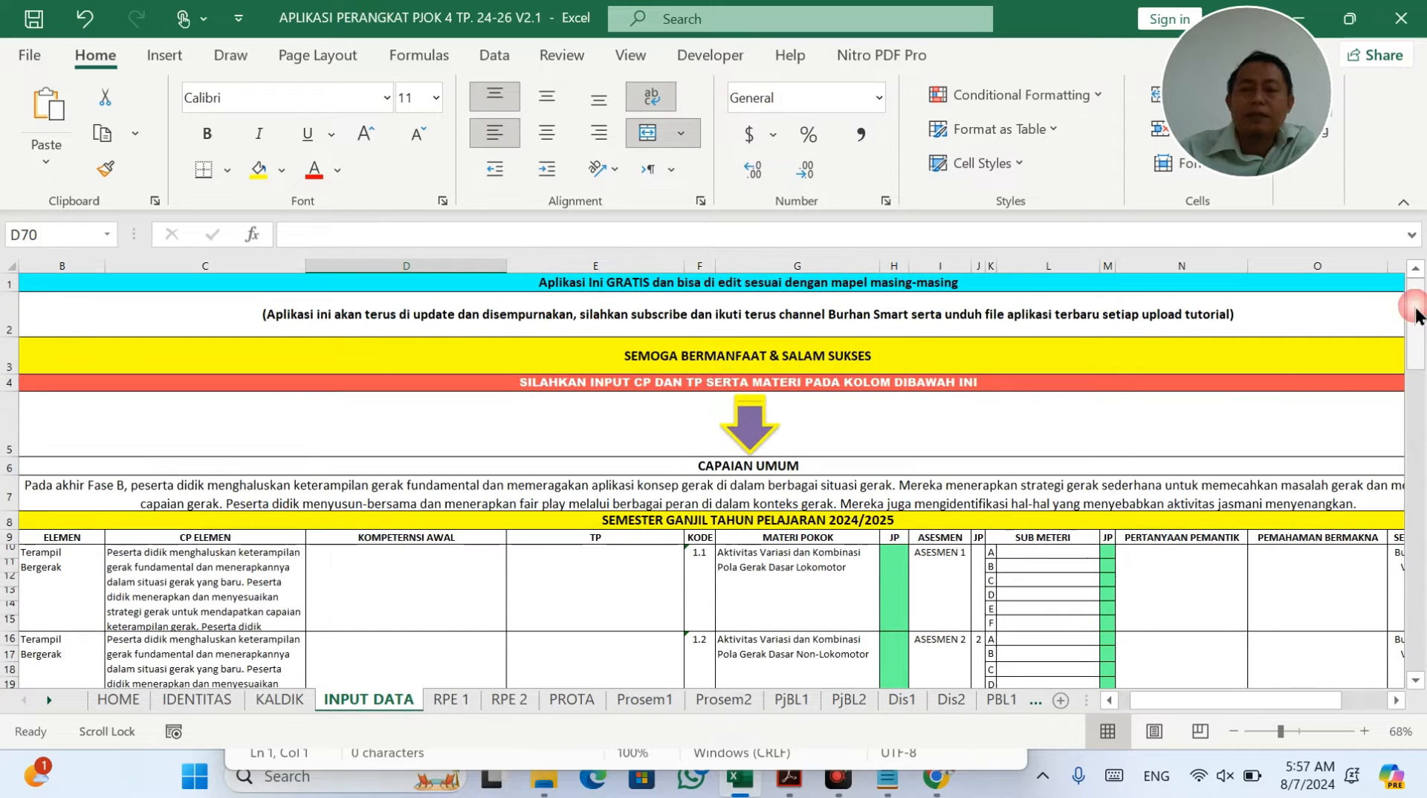
{"action": "left_click", "coordinate": [530, 792]}
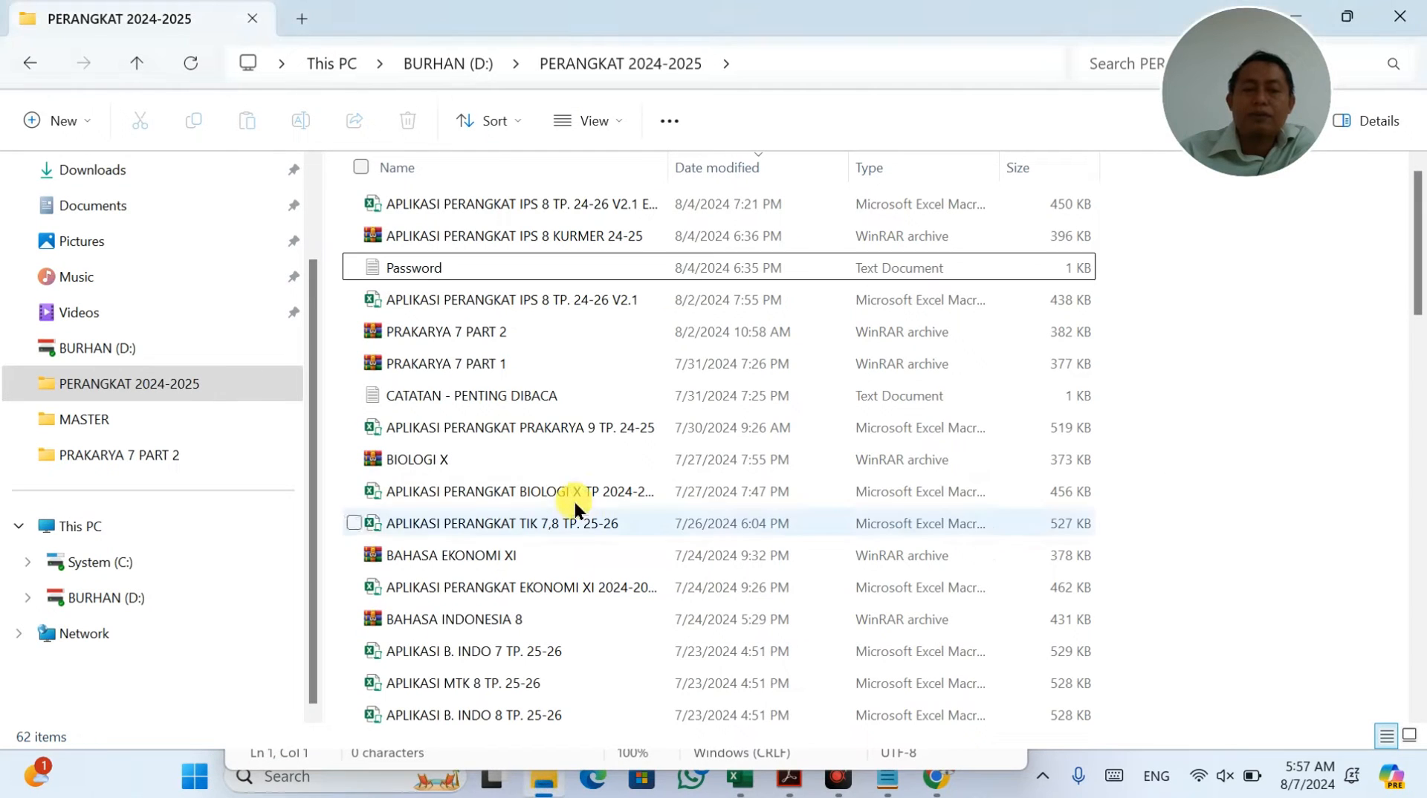
{"action": "left_click", "coordinate": [134, 171]}
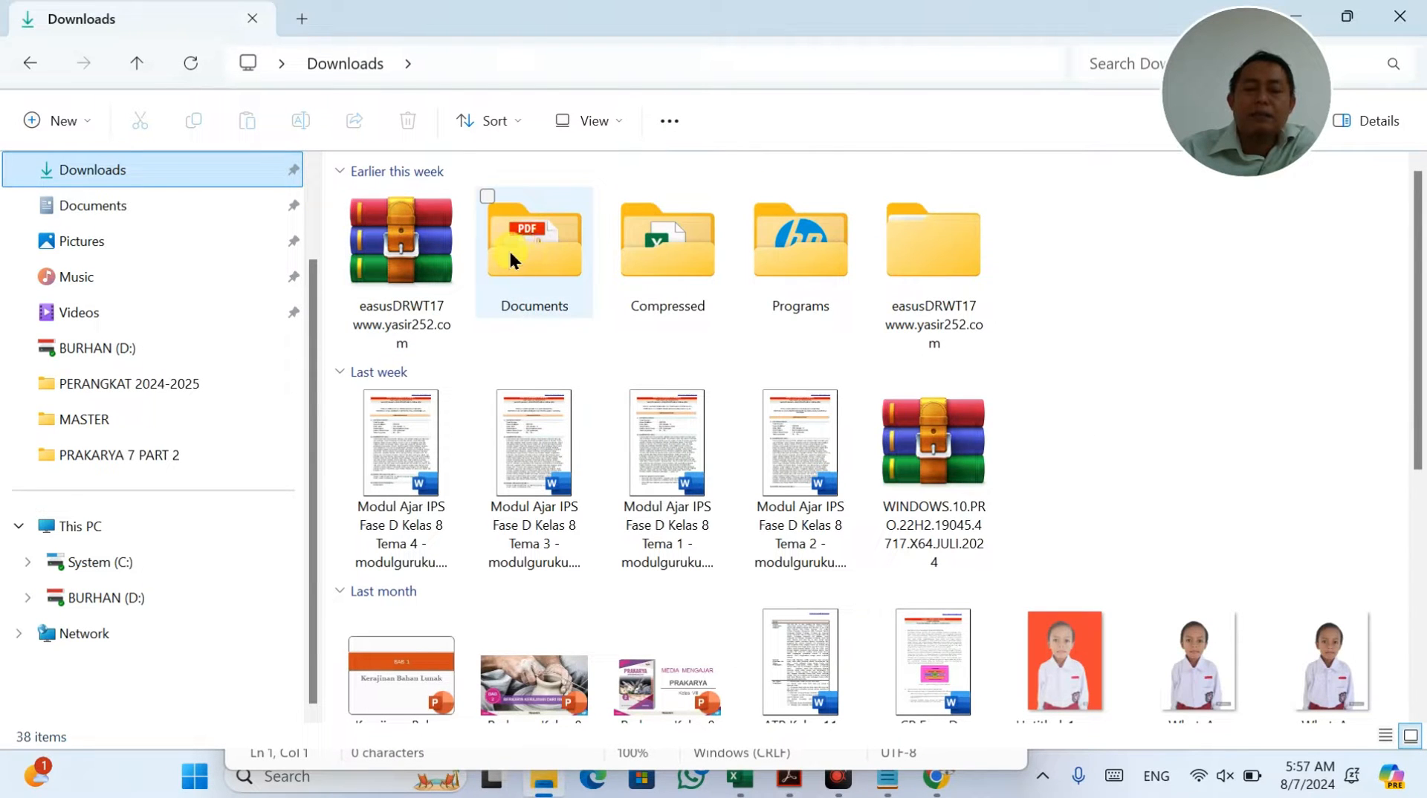
{"action": "double_click", "coordinate": [529, 259]}
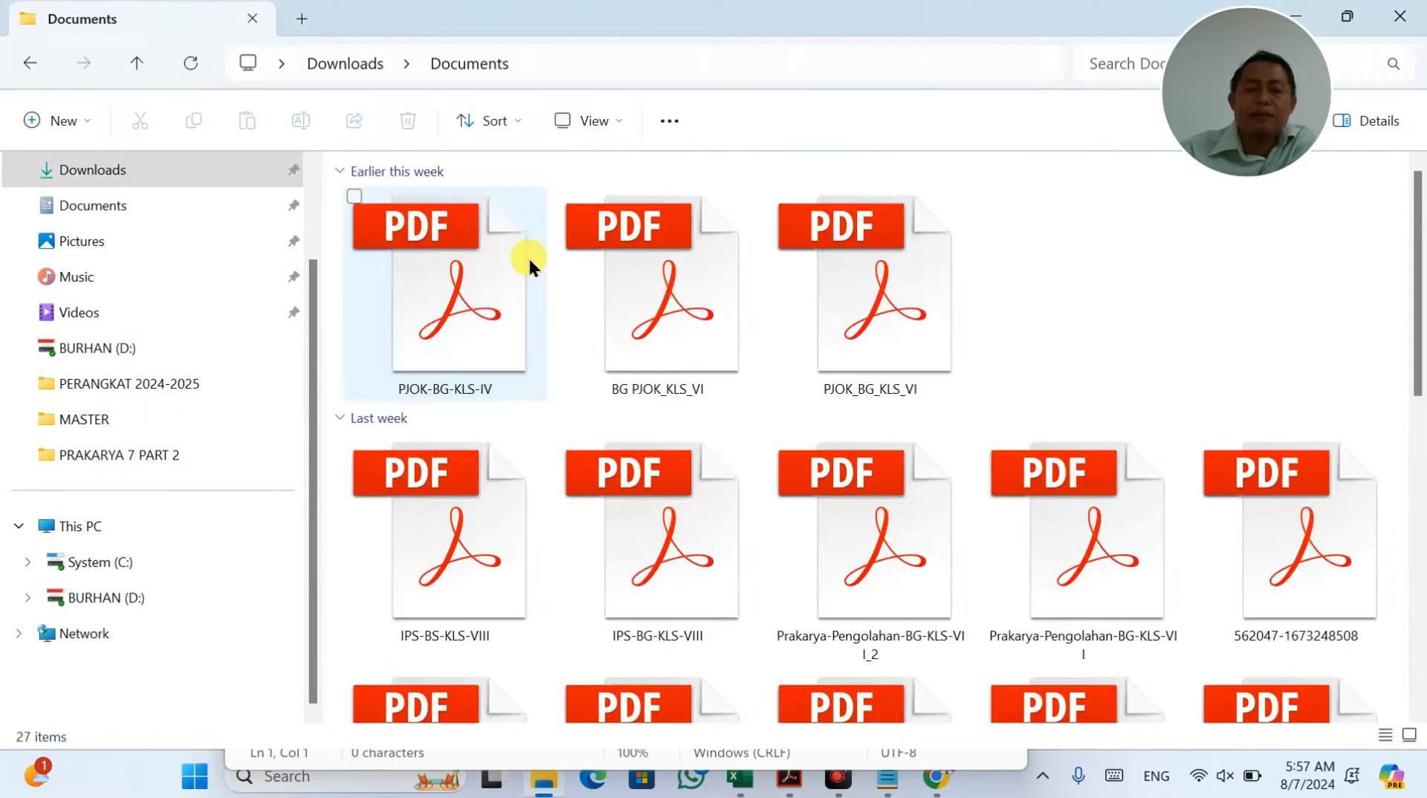
{"action": "key", "text": "alt+Left"}
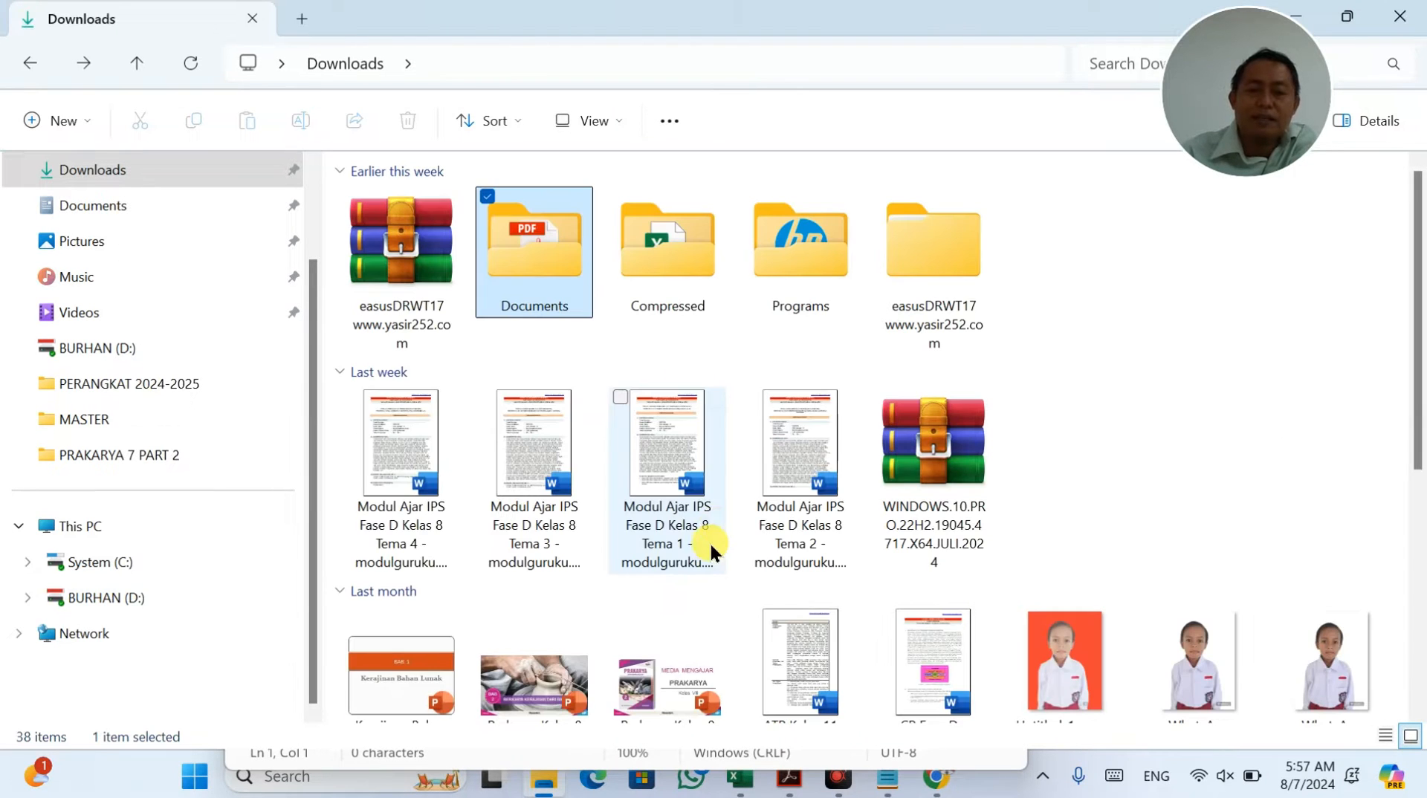
{"action": "left_click", "coordinate": [168, 590]}
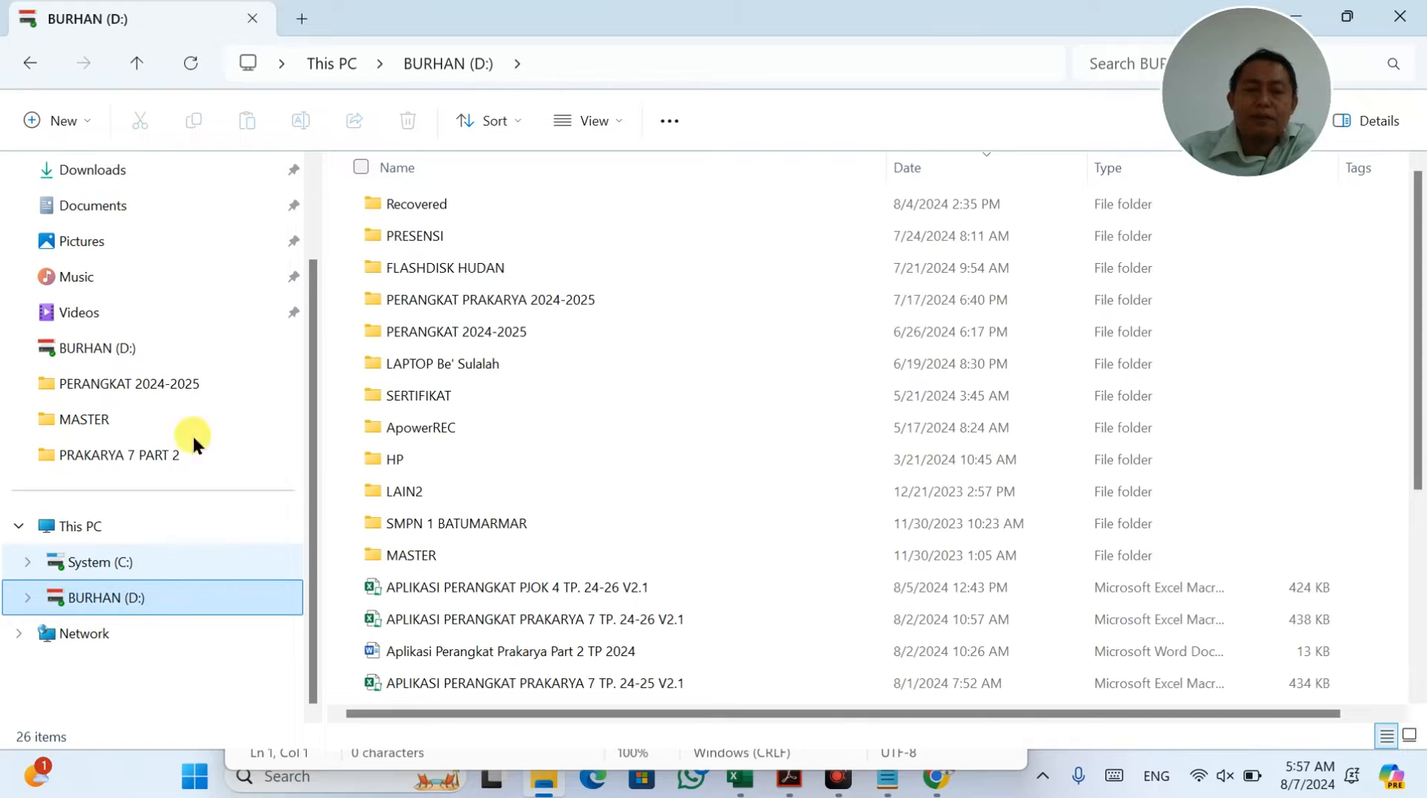
{"action": "left_click", "coordinate": [108, 170]}
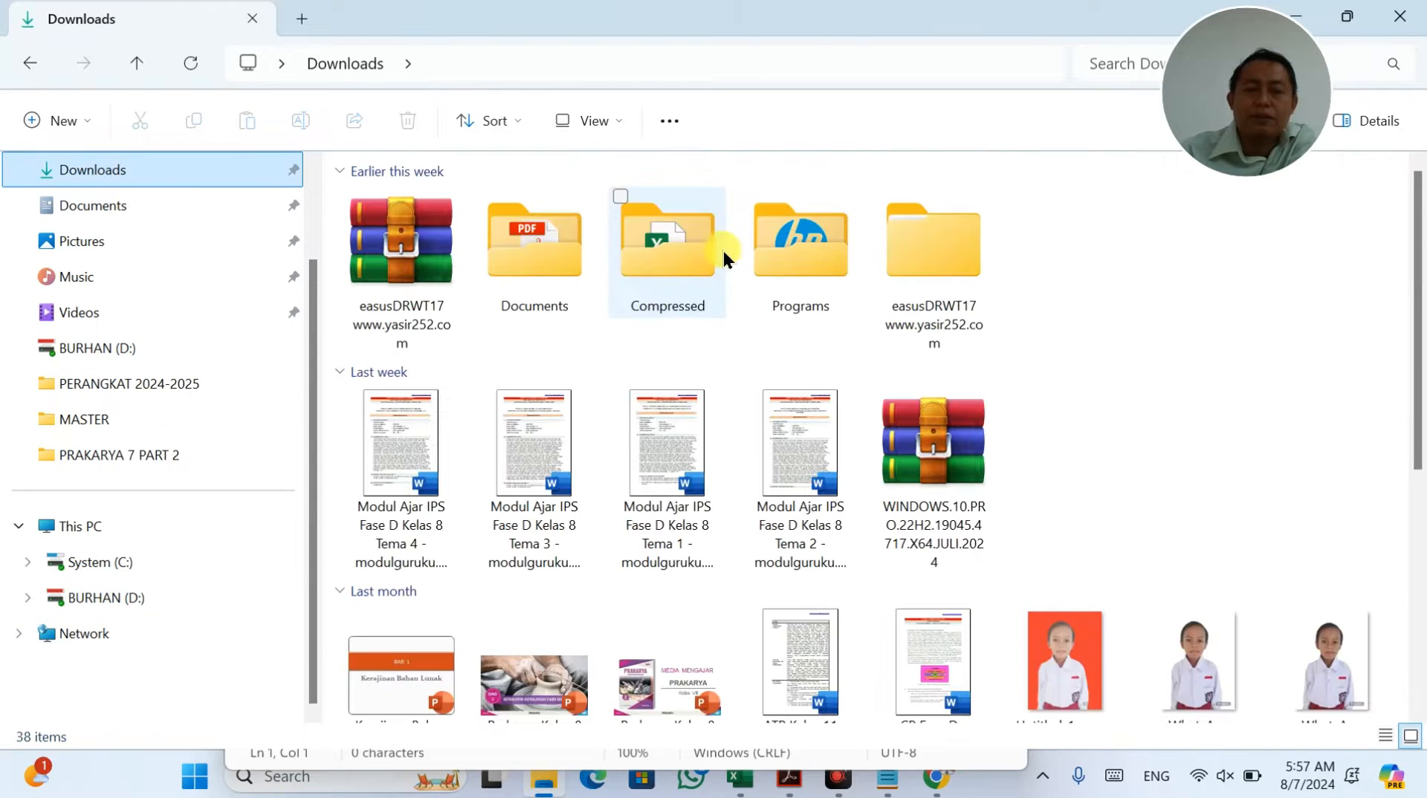
{"action": "left_click", "coordinate": [677, 257]}
{"action": "double_click", "coordinate": [676, 252]}
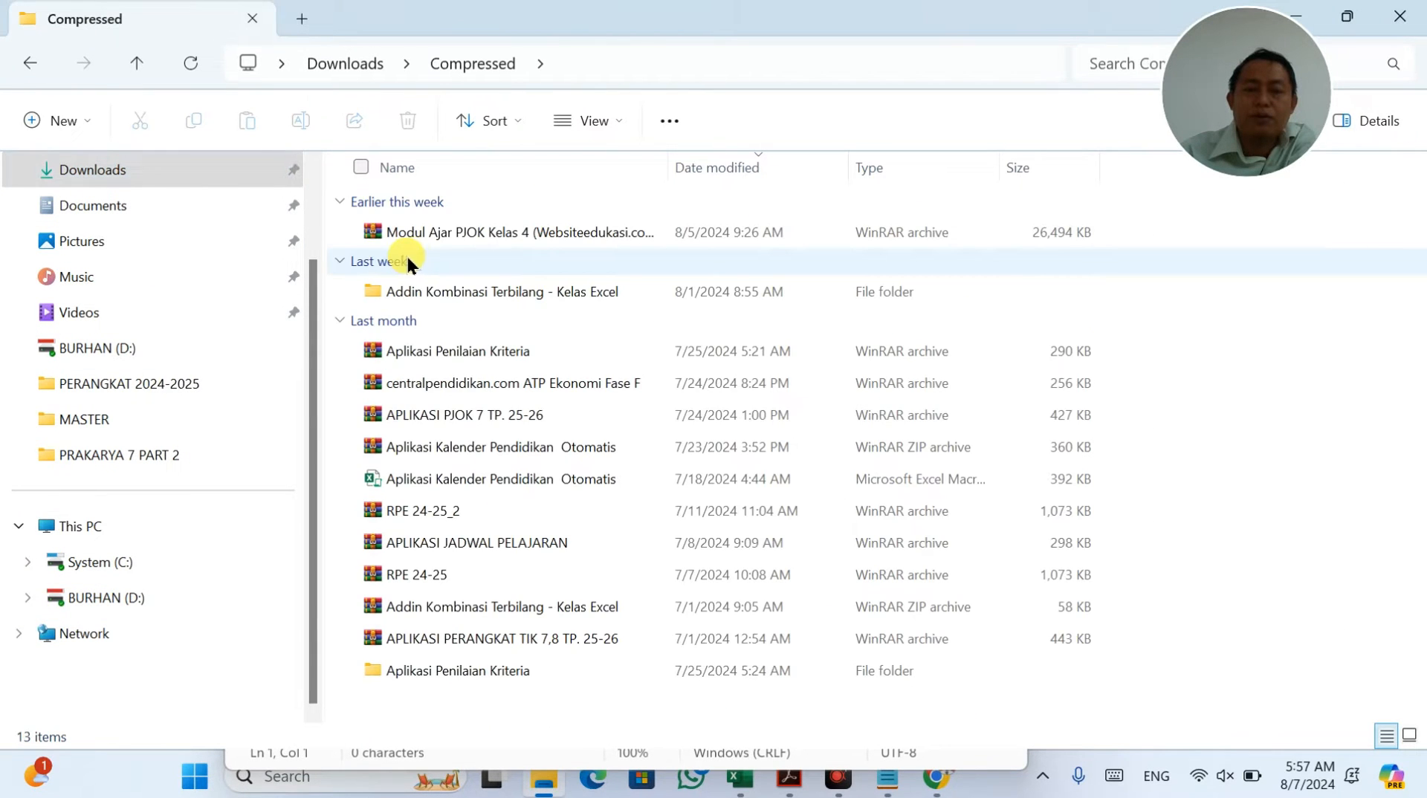
Step: Extract the Modul Ajar PJOK Kelas 4 archive into the Compressed folder with WinRAR
{"action": "left_click", "coordinate": [452, 221]}
{"action": "left_click", "coordinate": [461, 258]}
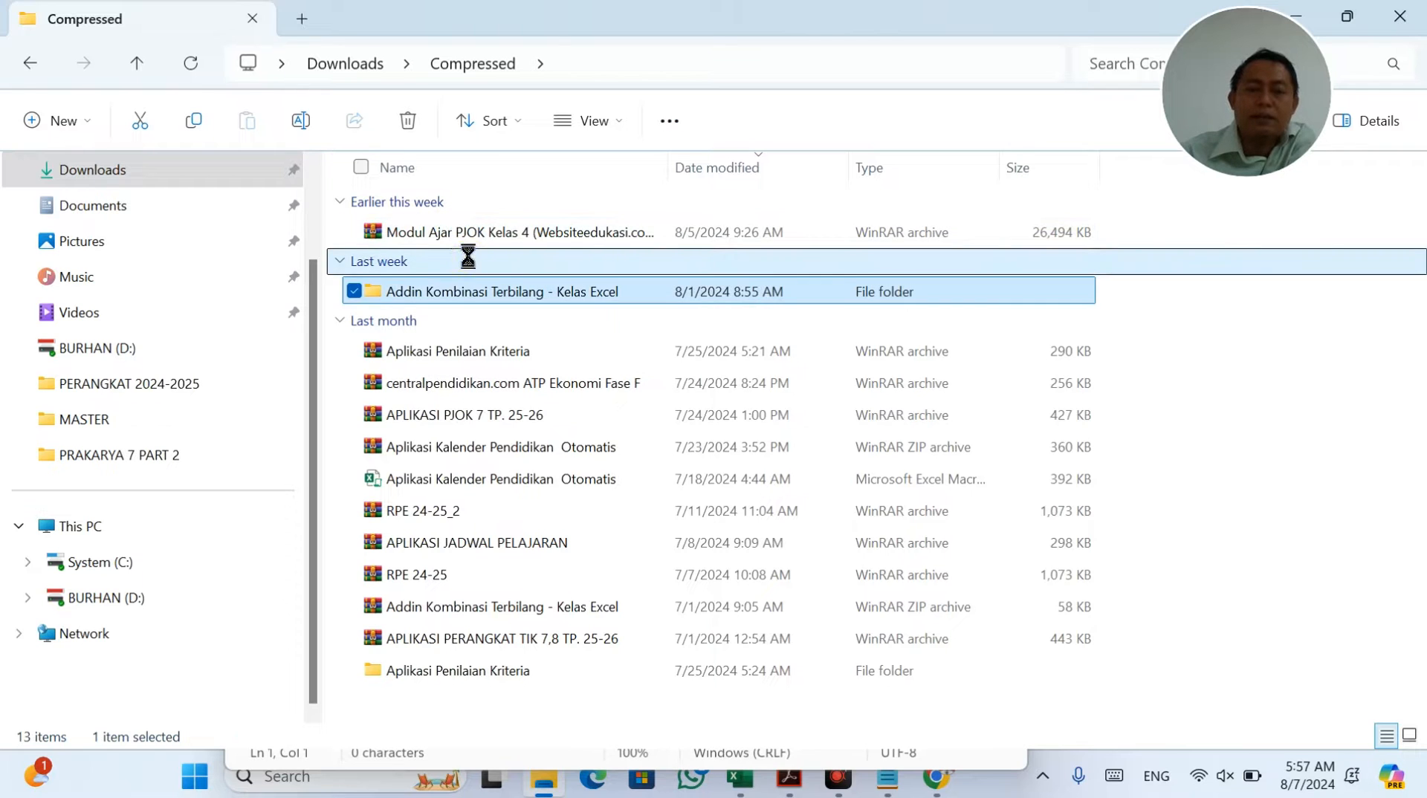
{"action": "right_click", "coordinate": [417, 223]}
{"action": "left_click", "coordinate": [416, 224]}
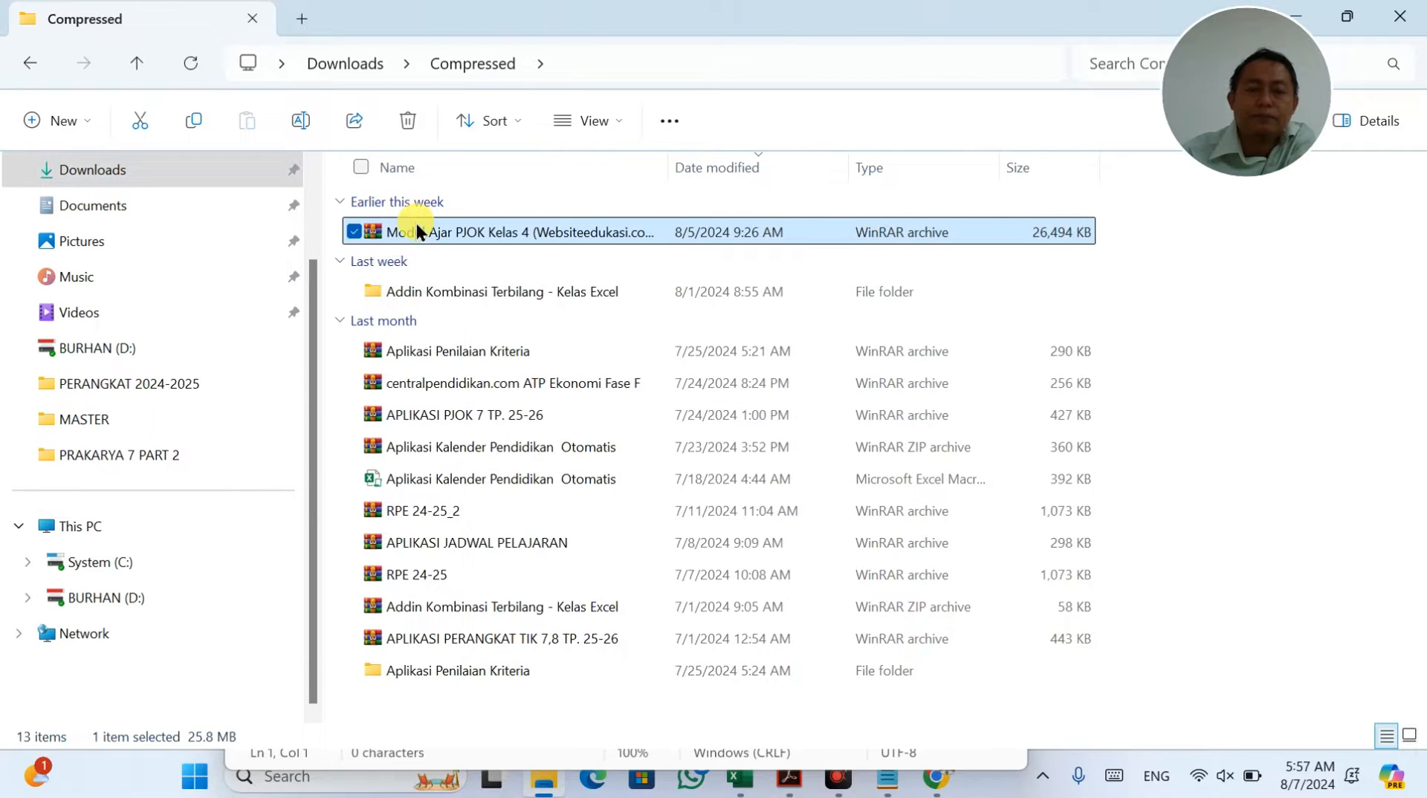
{"action": "right_click", "coordinate": [416, 223]}
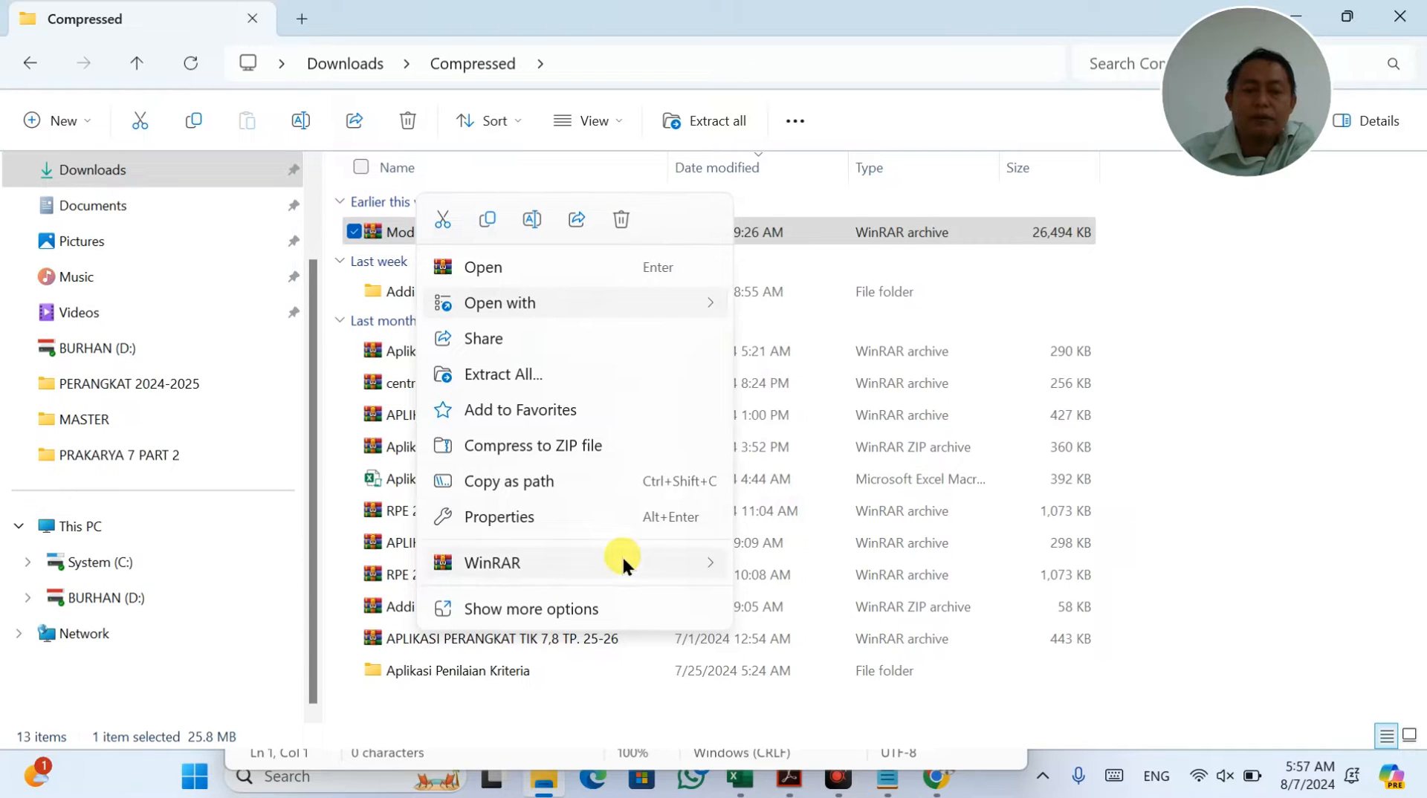
{"action": "mouse_move", "coordinate": [621, 559]}
{"action": "left_click", "coordinate": [823, 678]}
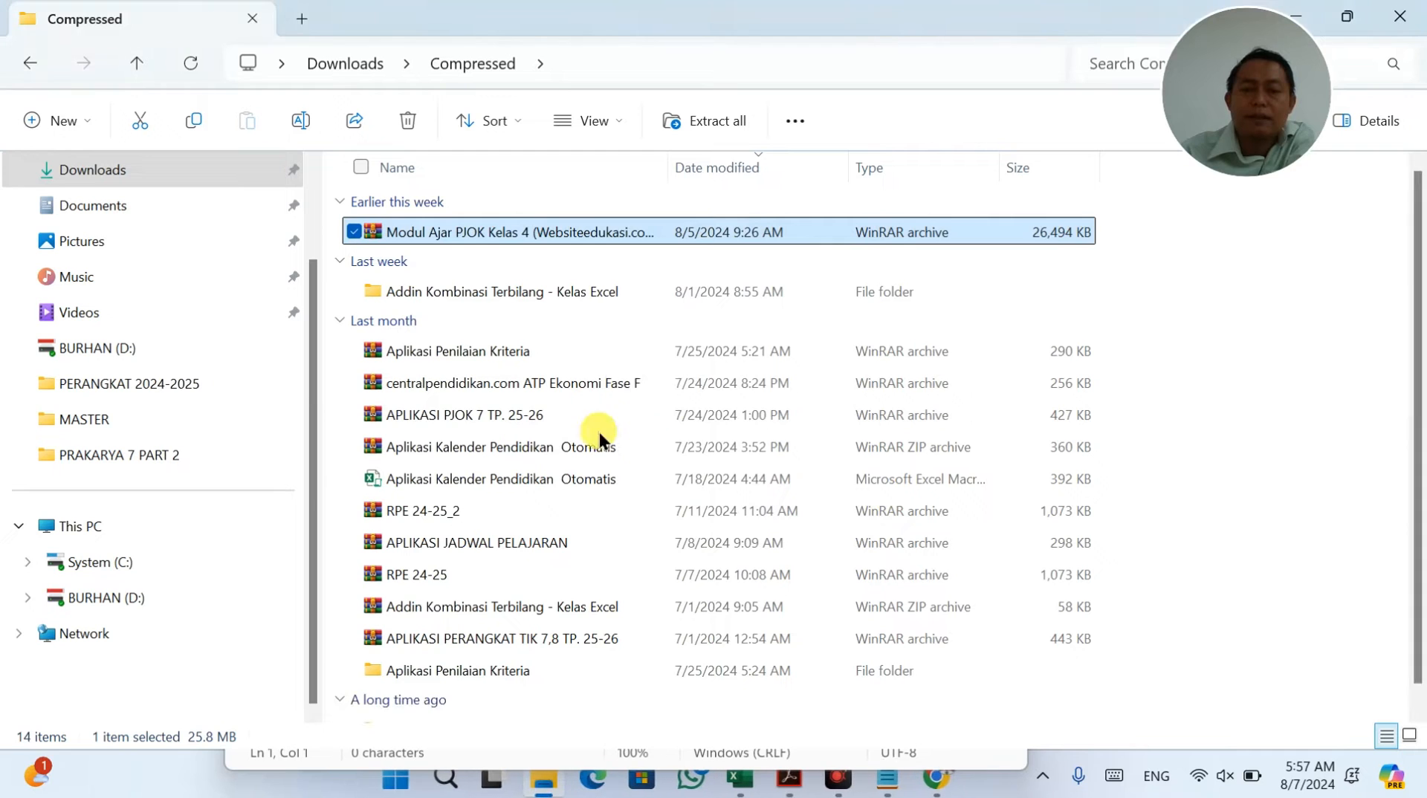
Step: Open the extracted Modul Ajar PJOK Kelas 4 folder inside Compressed
{"action": "key", "text": "Down"}
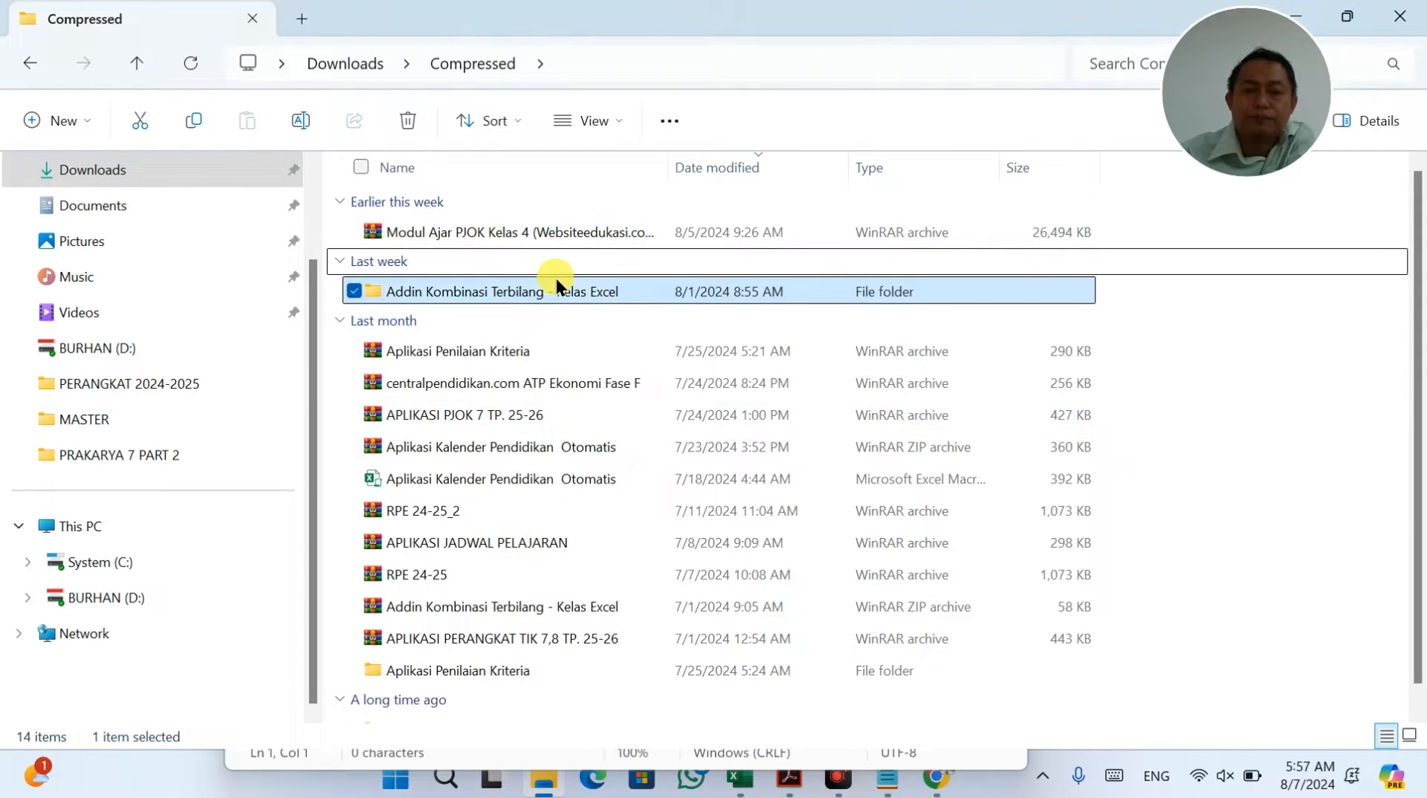
{"action": "key", "text": "Down"}
{"action": "key", "text": "Down"}
{"action": "key", "text": "Down"}
{"action": "key", "text": "Down"}
{"action": "key", "text": "Down"}
{"action": "key", "text": "Down"}
{"action": "key", "text": "Down"}
{"action": "key", "text": "Down"}
{"action": "key", "text": "Down"}
{"action": "key", "text": "Down"}
{"action": "key", "text": "Down"}
{"action": "key", "text": "Down"}
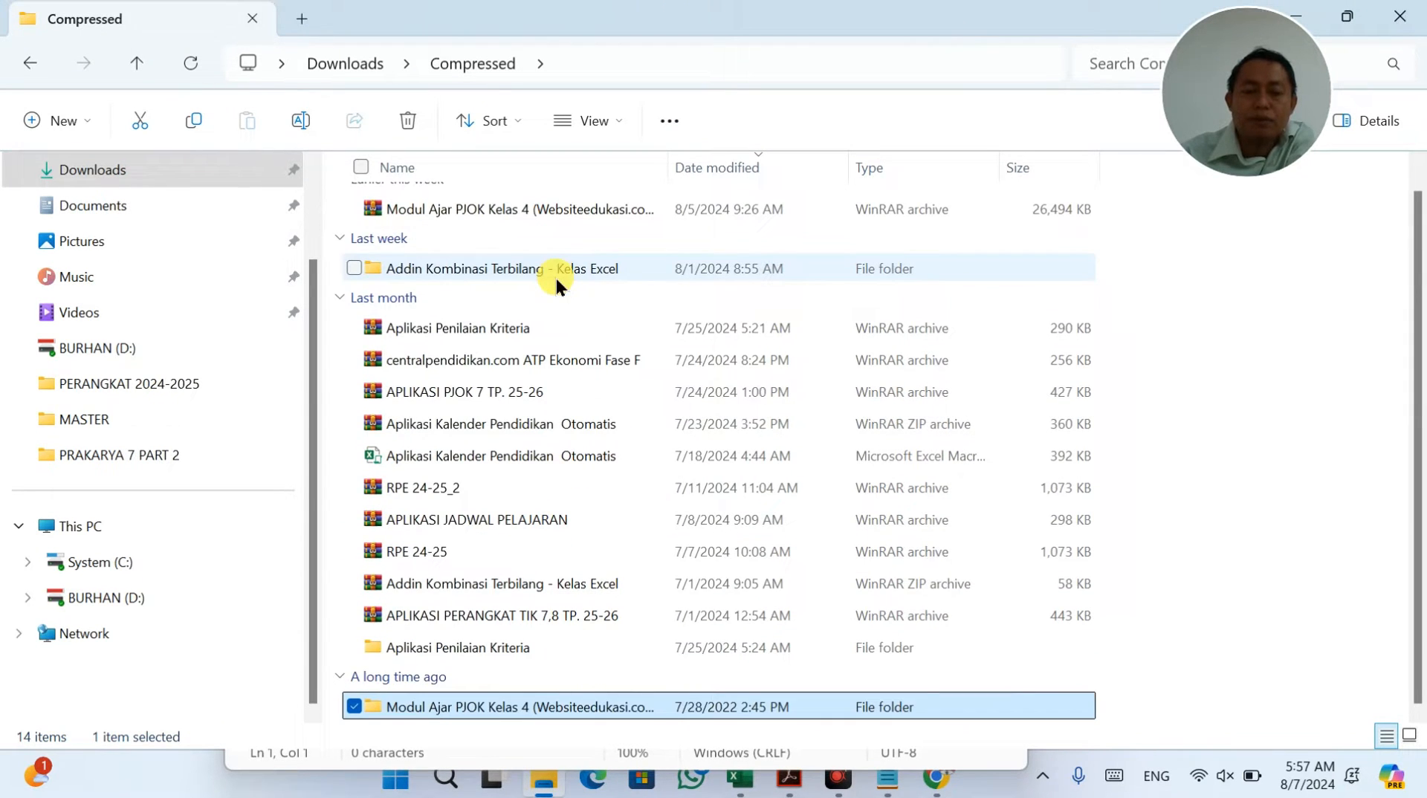
{"action": "key", "text": "Return"}
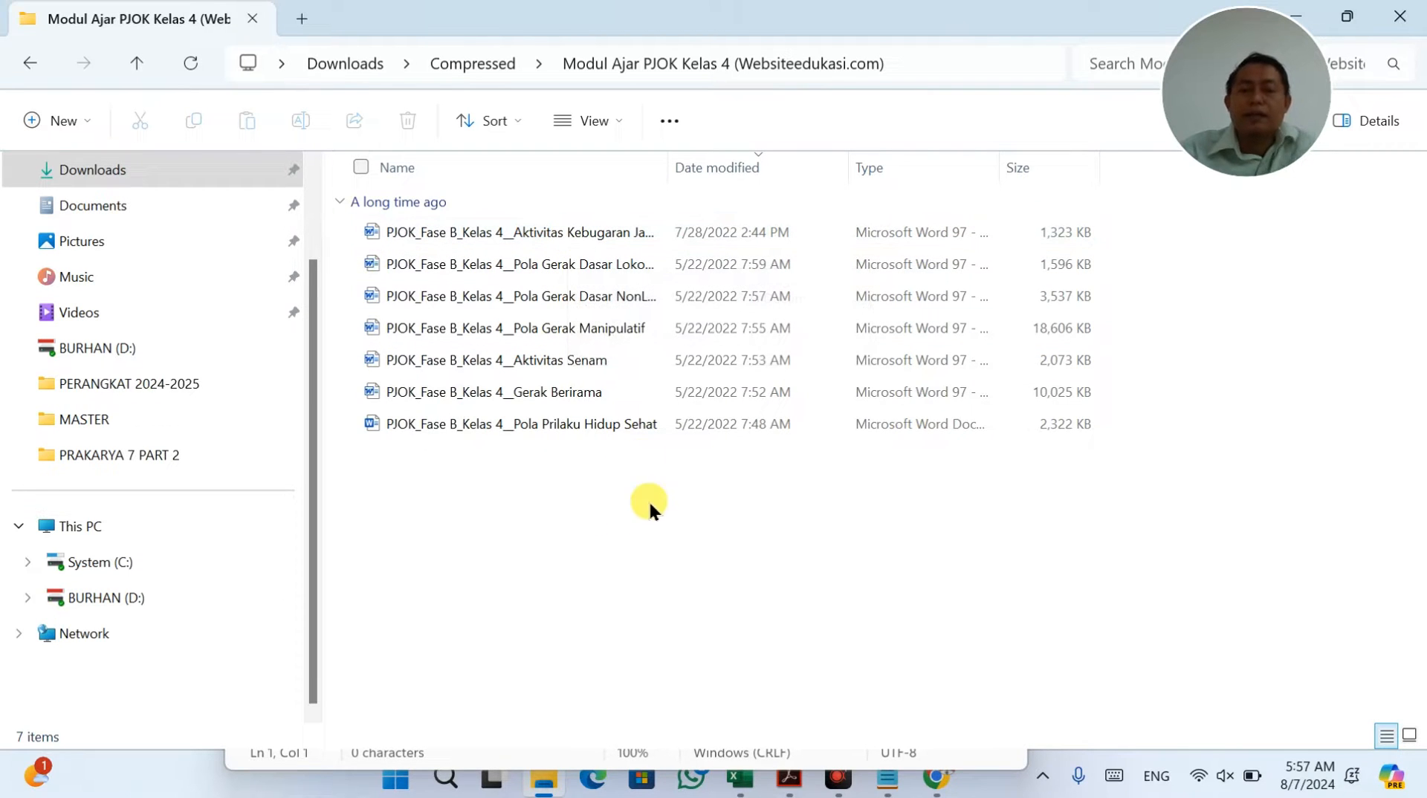
Step: Check the code 1.1 topic in Excel, widen the Name column in File Explorer, and open the Pola Gerak Dasar Lokomotor module in Word
{"action": "key", "text": "alt+Tab"}
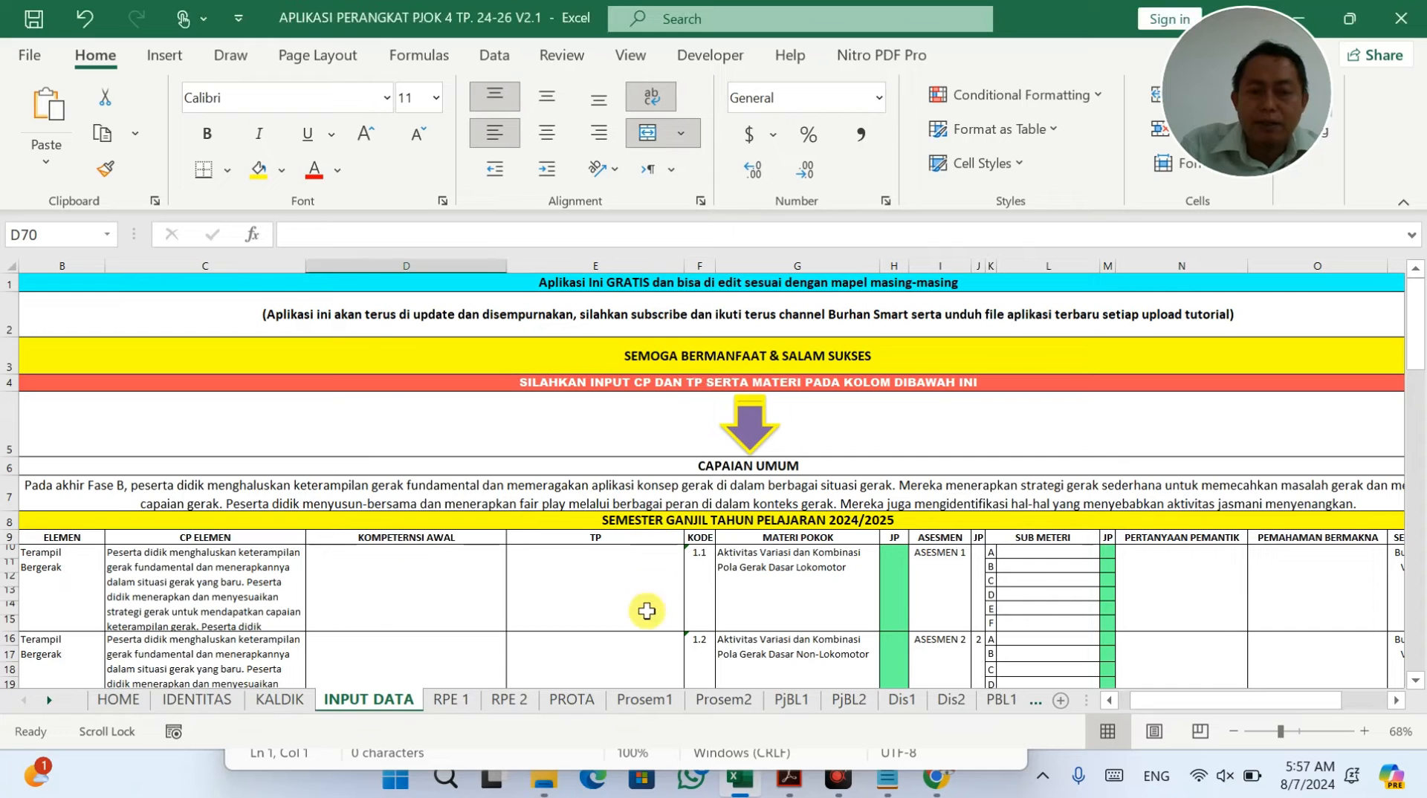
{"action": "left_click", "coordinate": [823, 591]}
{"action": "key", "text": "alt+Tab"}
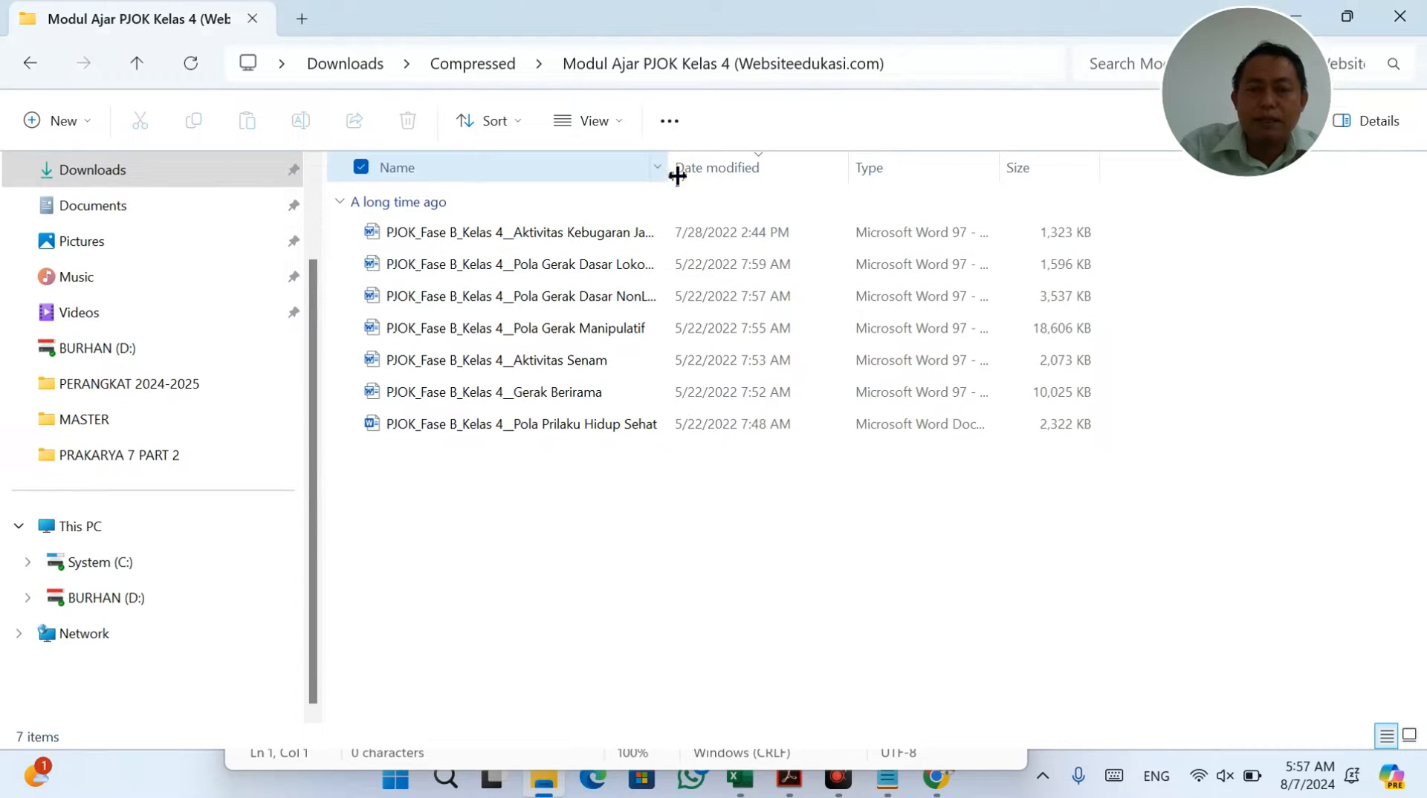
{"action": "left_click_drag", "start_coordinate": [667, 168], "coordinate": [774, 168]}
{"action": "double_click", "coordinate": [673, 255]}
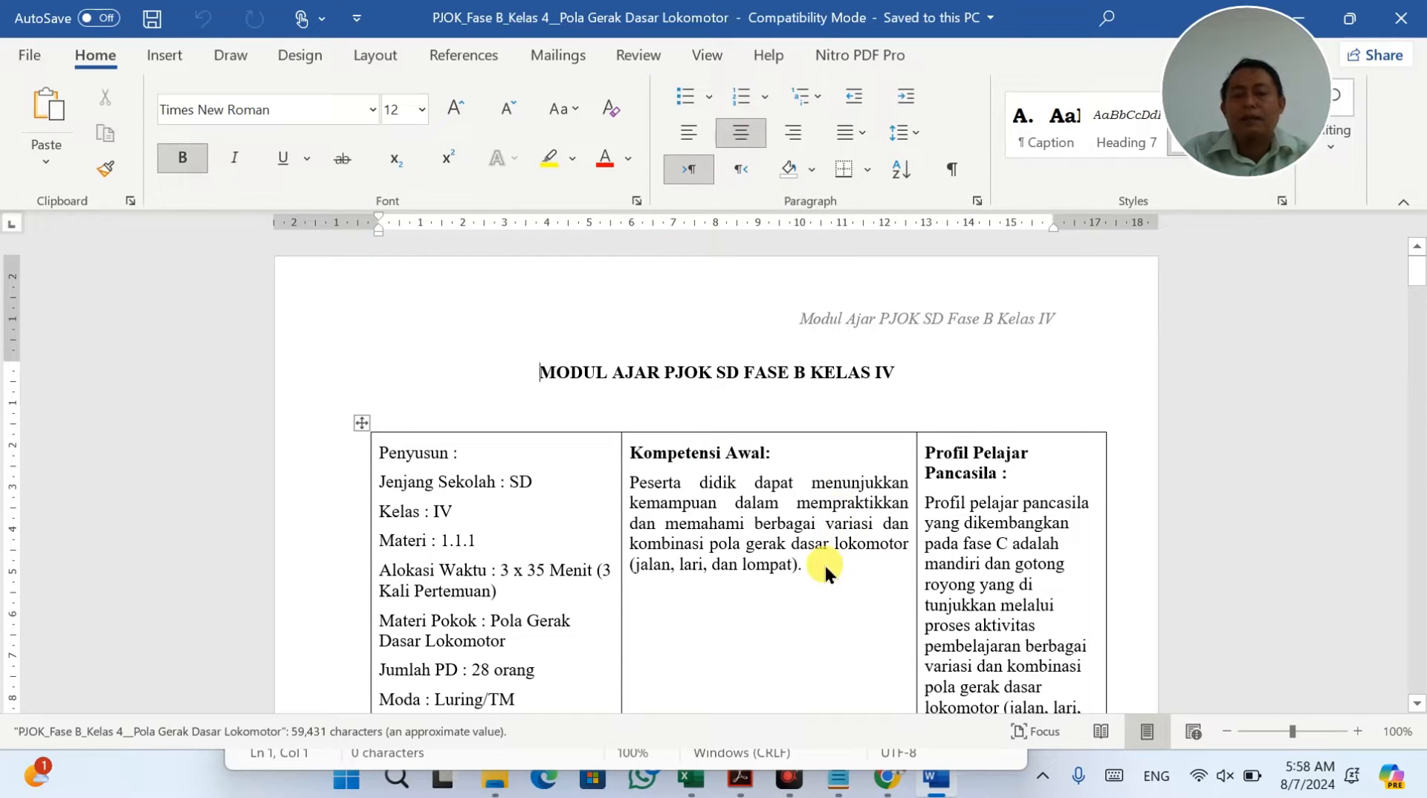
Step: Copy the Kompetensi Awal paragraph from the Lokomotor module into the code 1.1 initial competency cell D10 of INPUT DATA in Excel
{"action": "left_click_drag", "start_coordinate": [825, 565], "coordinate": [624, 485]}
{"action": "key", "text": "ctrl+c"}
{"action": "key", "text": "alt+Tab"}
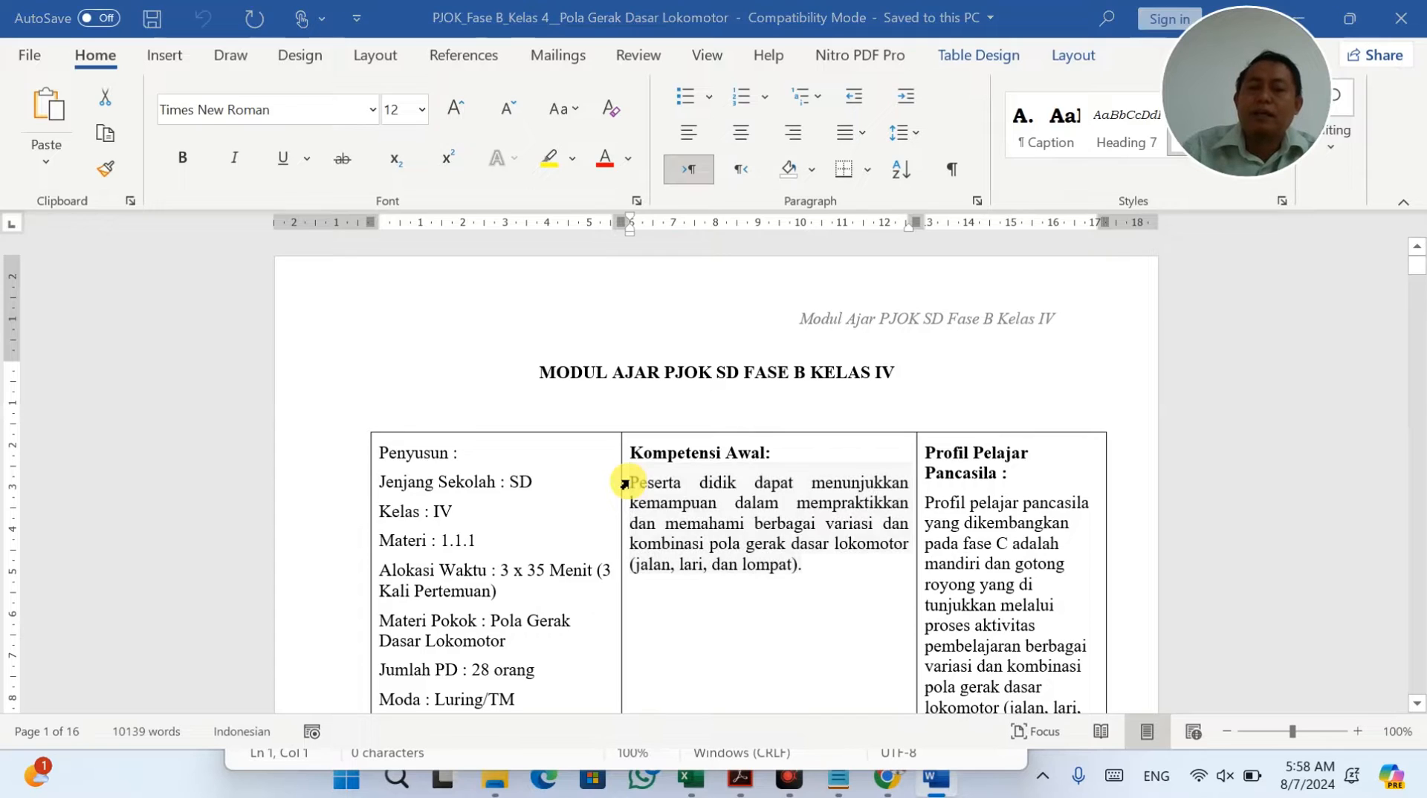
{"action": "left_click", "coordinate": [693, 786]}
{"action": "left_click", "coordinate": [446, 606]}
{"action": "double_click", "coordinate": [446, 605]}
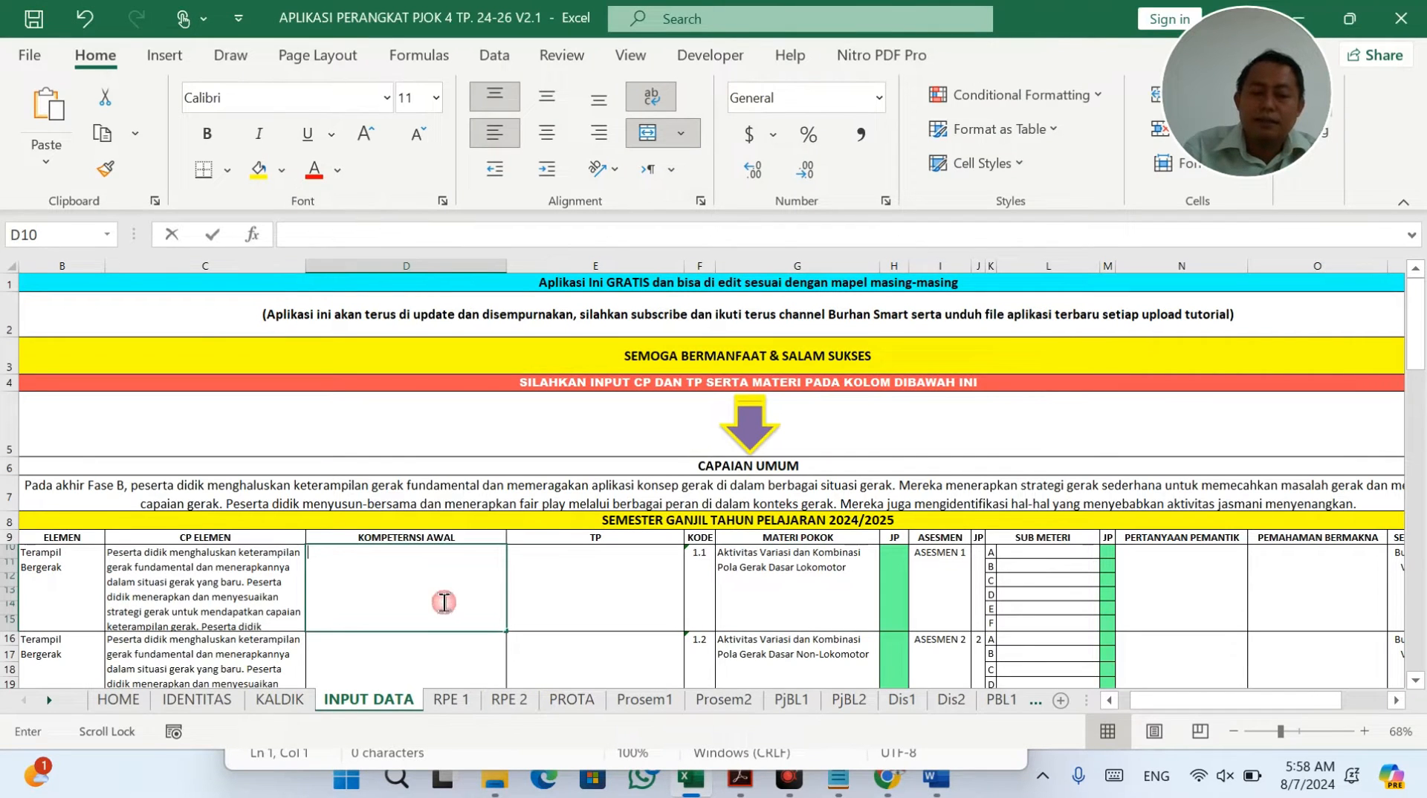
{"action": "key", "text": "ctrl+v"}
{"action": "key", "text": "alt+Tab"}
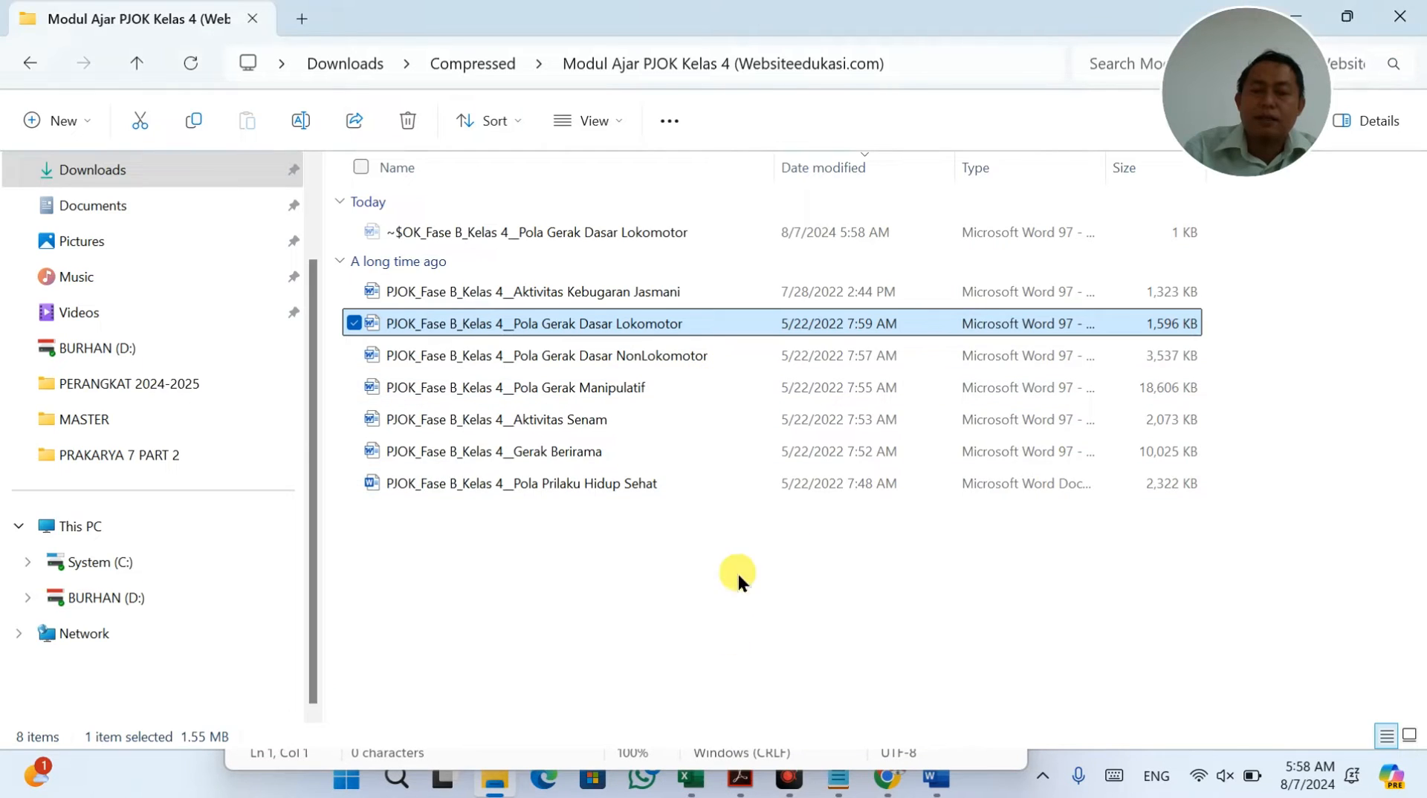
{"action": "key", "text": "alt+Tab"}
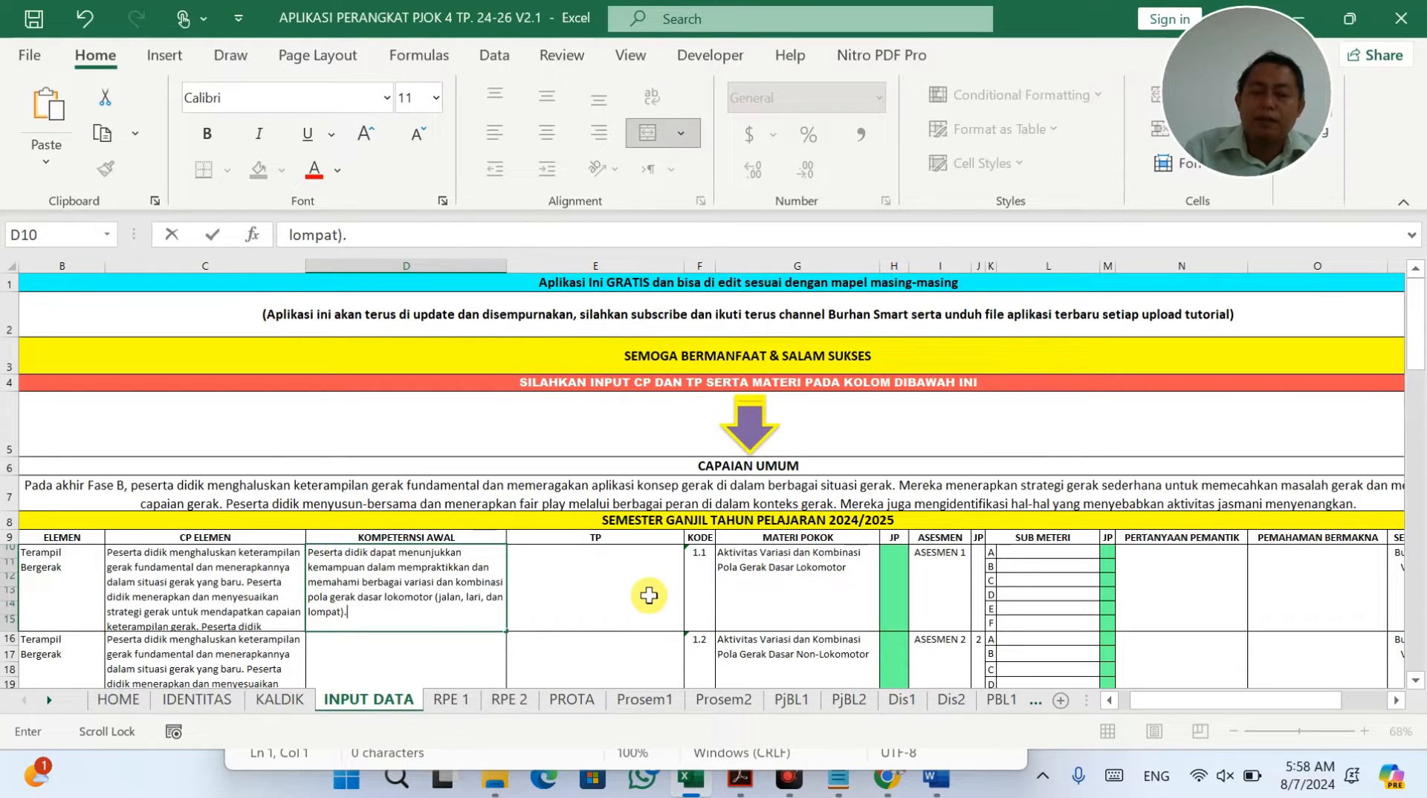
{"action": "key", "text": "alt+Tab"}
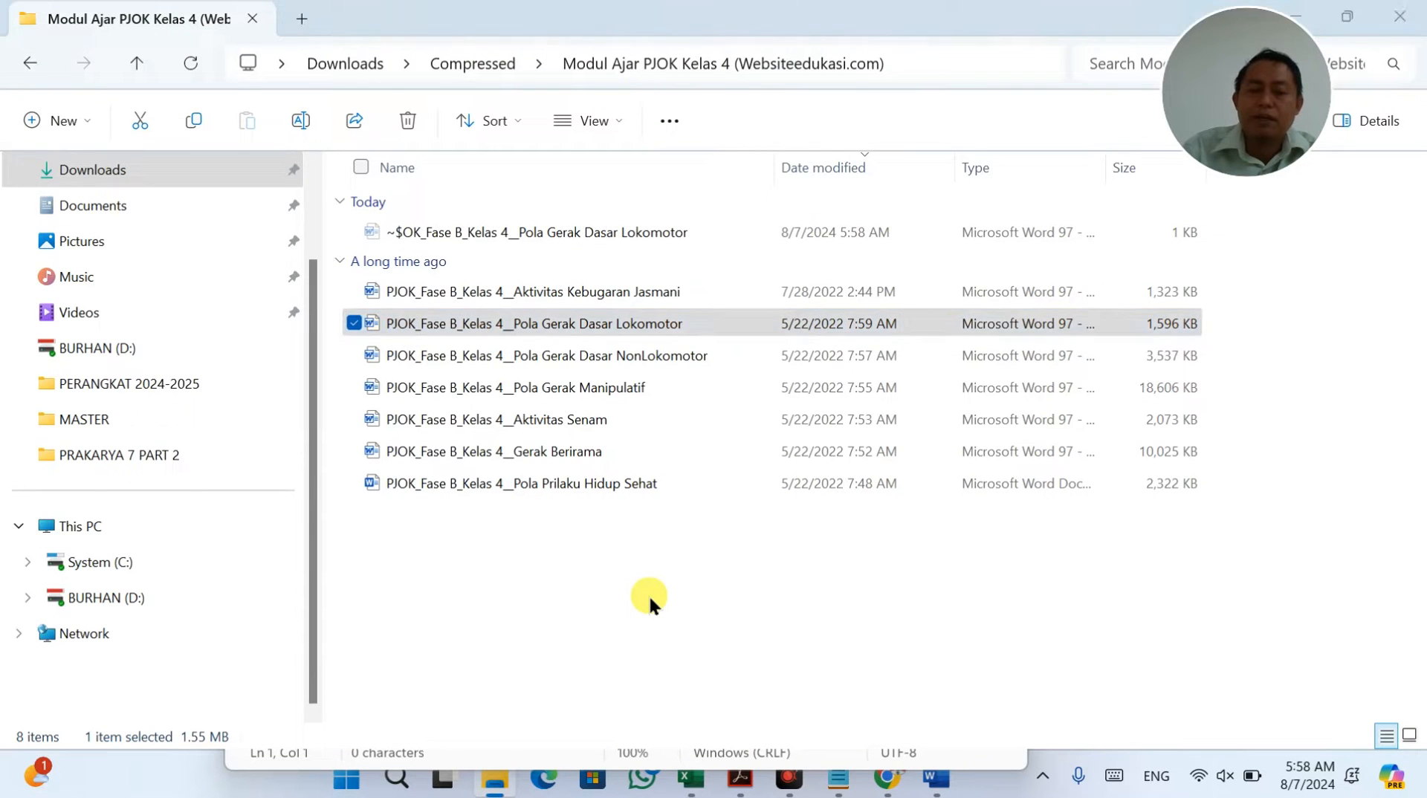
{"action": "key", "text": "alt+Tab"}
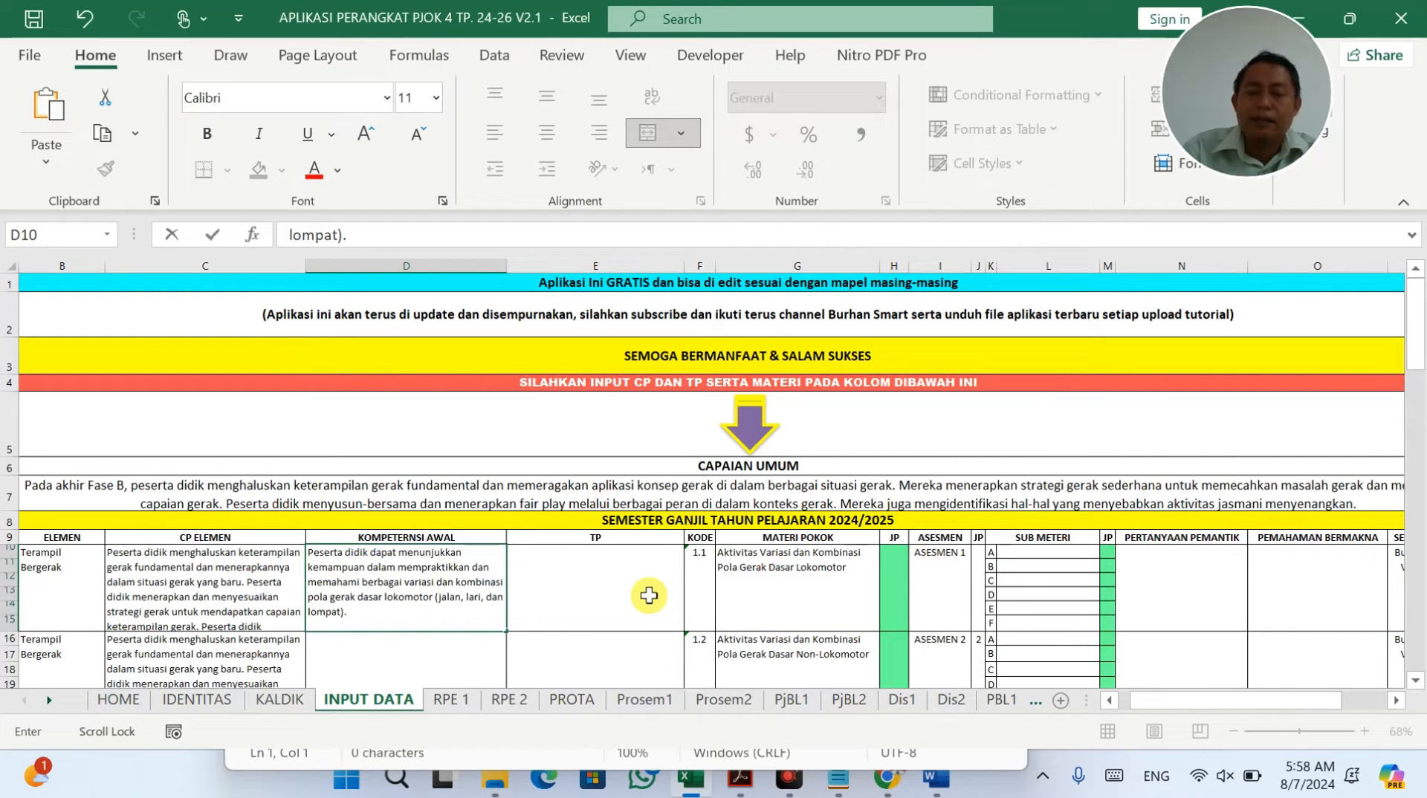
{"action": "key", "text": "alt+Tab"}
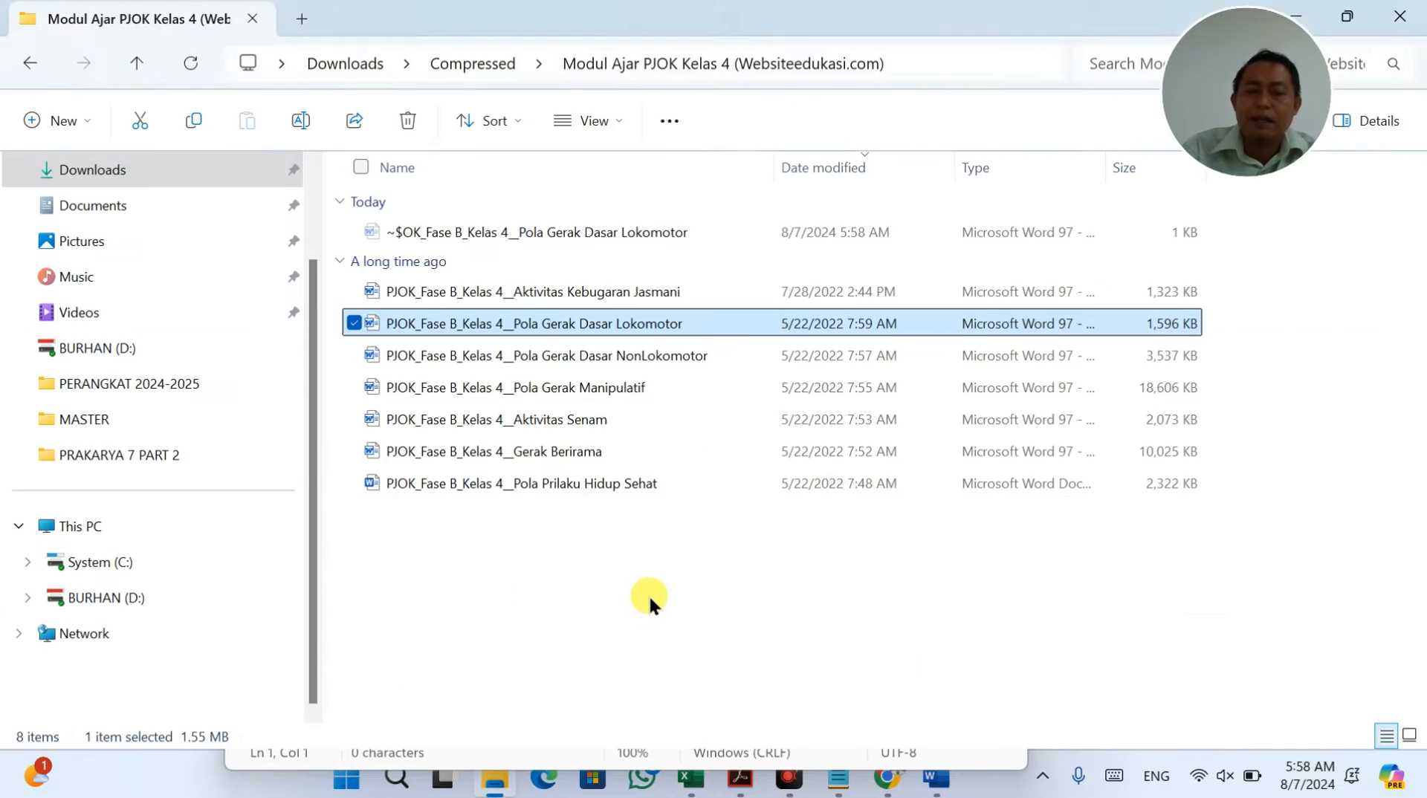
{"action": "key", "text": "alt+Tab"}
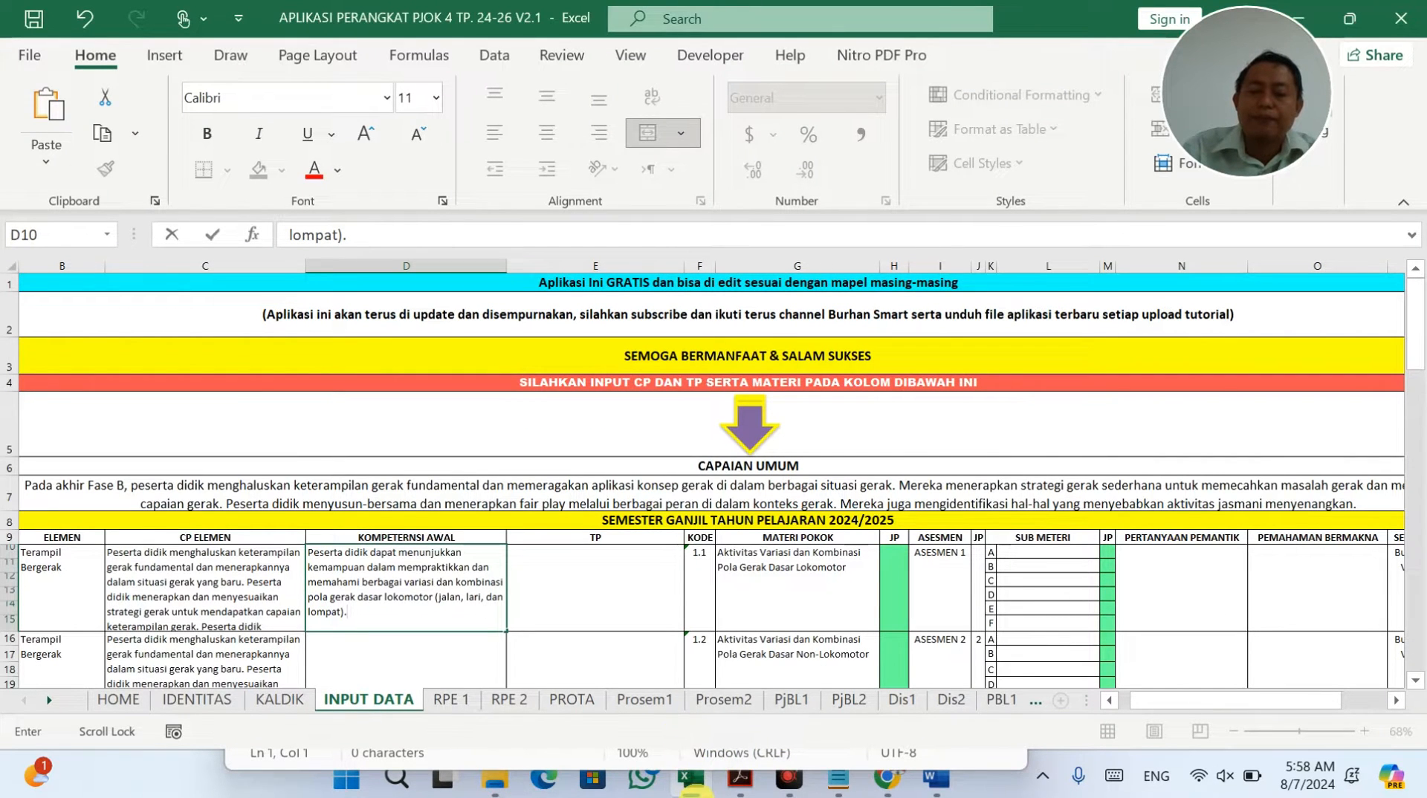
{"action": "mouse_move", "coordinate": [888, 786]}
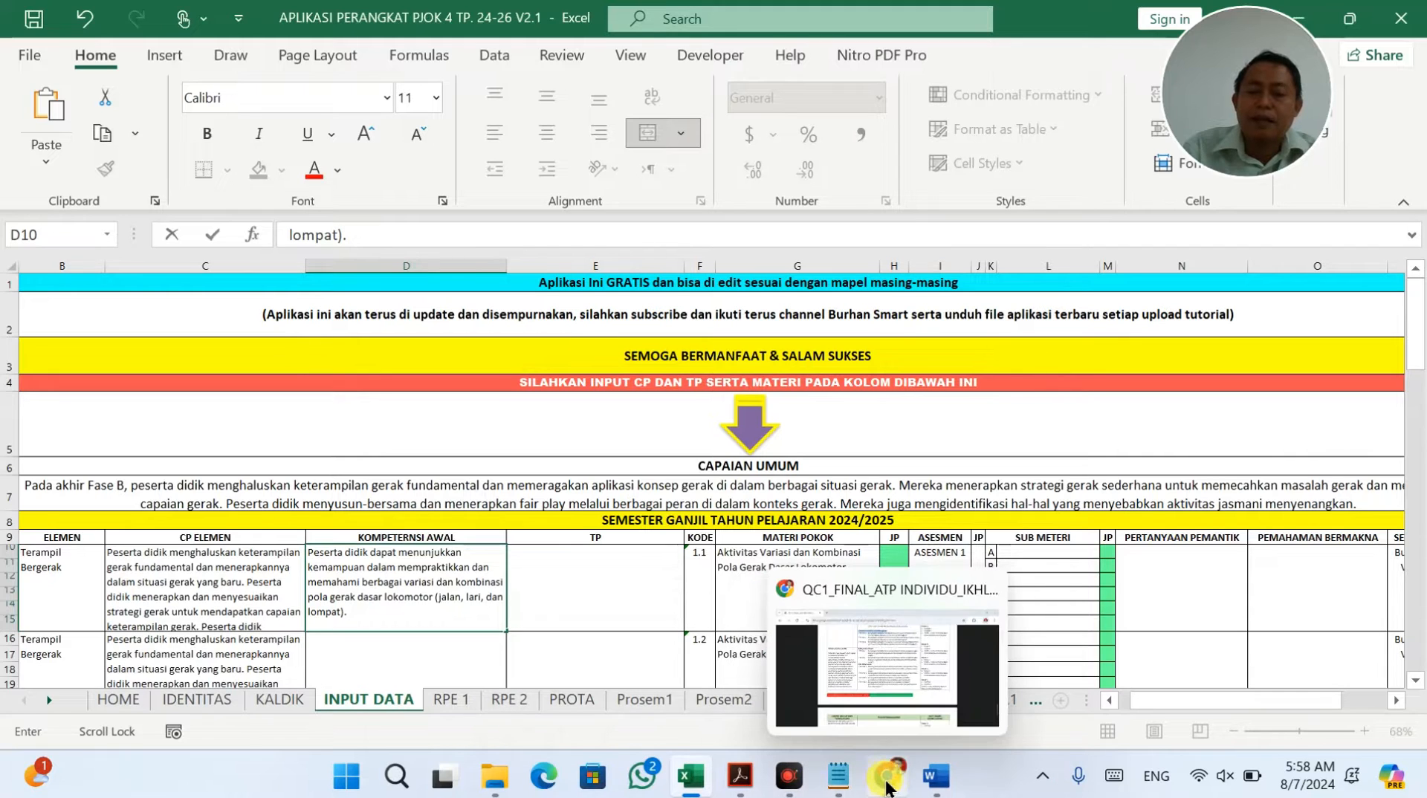
{"action": "mouse_move", "coordinate": [747, 773]}
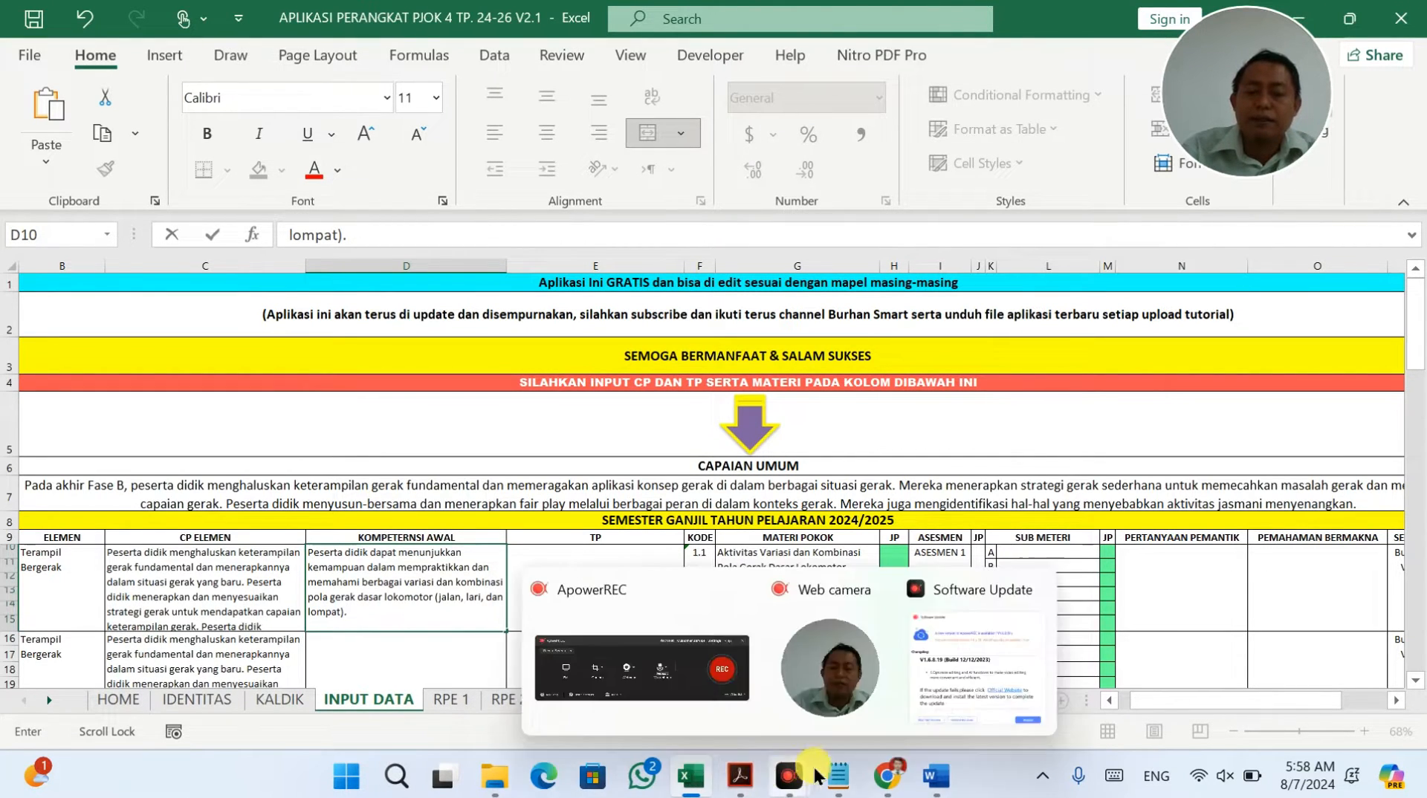
{"action": "mouse_move", "coordinate": [678, 782]}
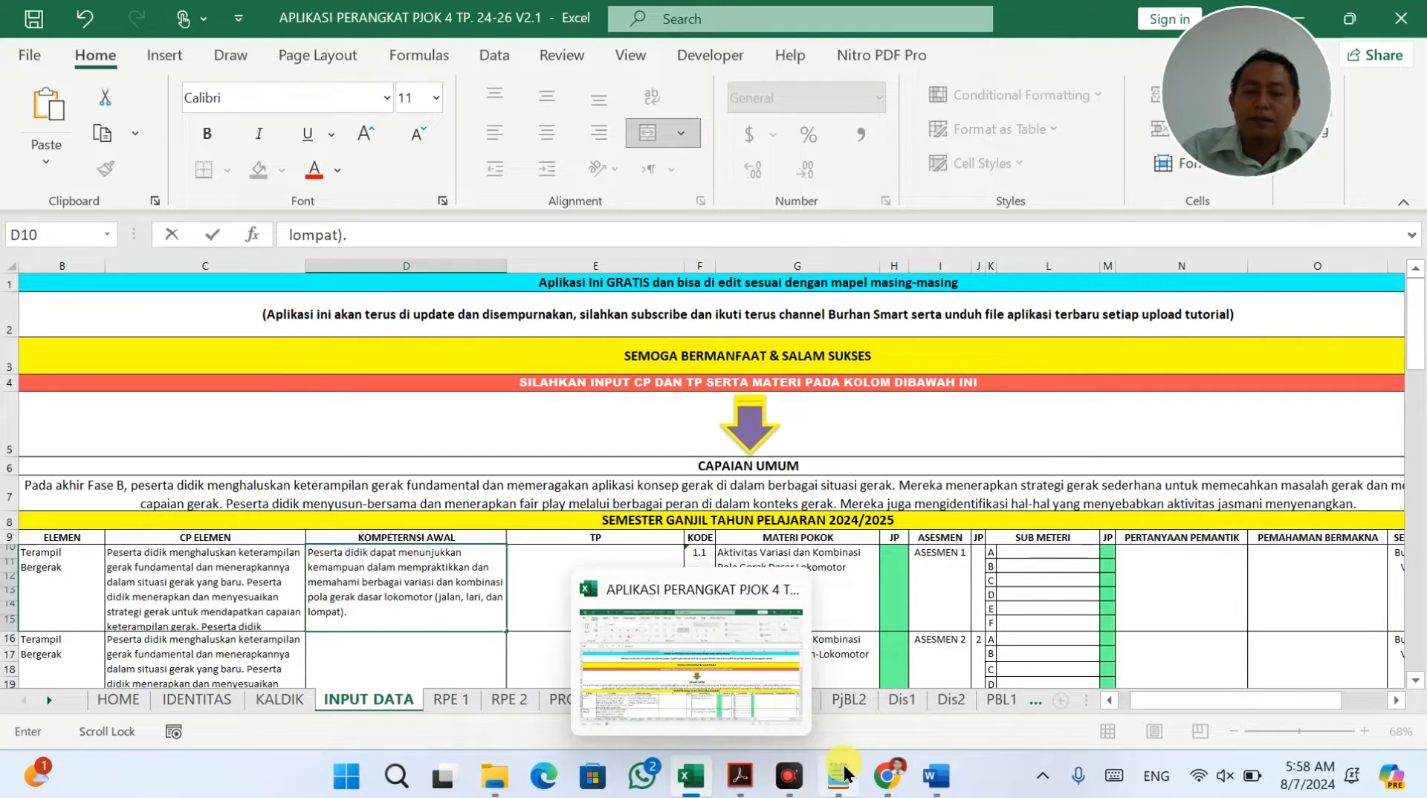
Step: Switch to the Lokomotor module in Word and examine the Profil Pelajar Pancasila, Sarana Prasarana and Target Peserta Didik sections
{"action": "left_click", "coordinate": [935, 776]}
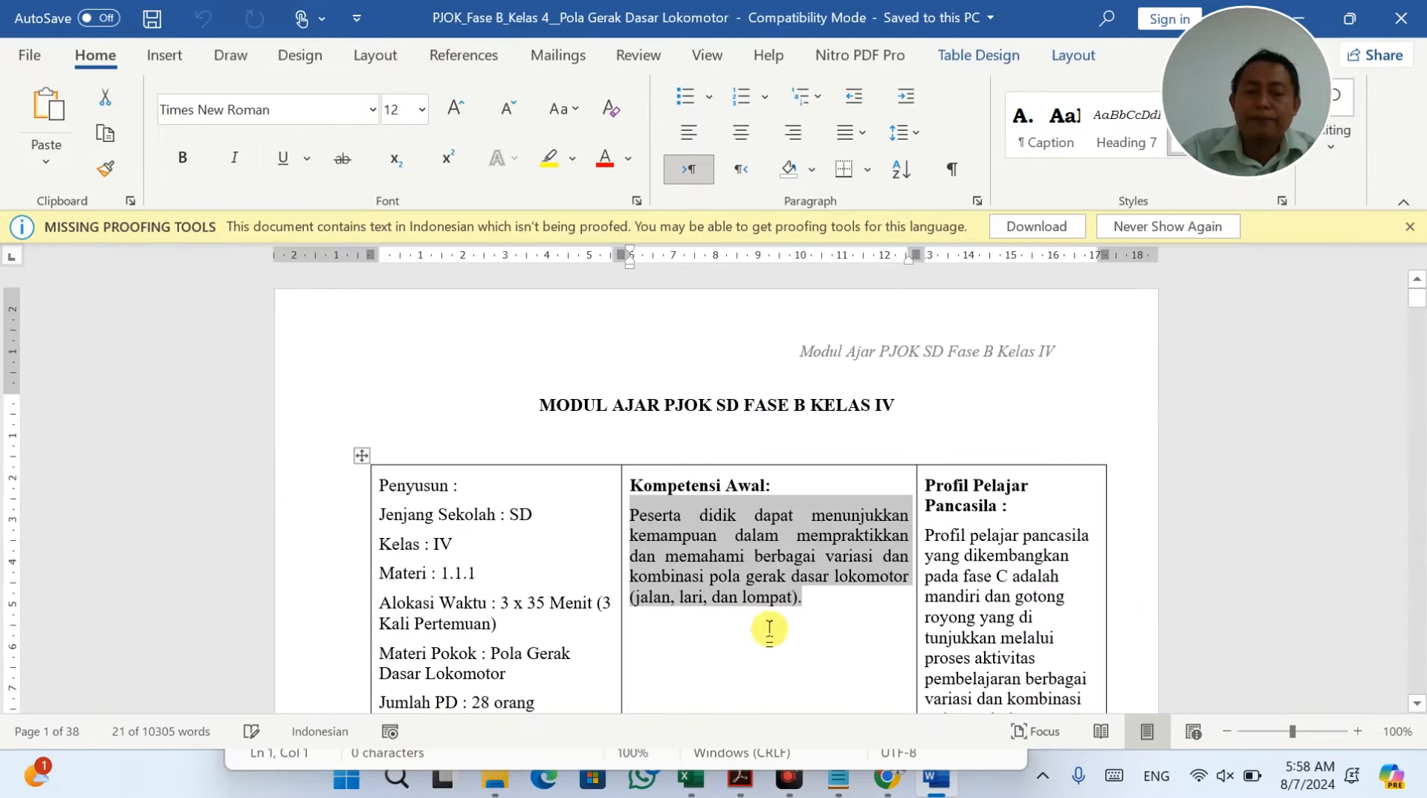
{"action": "left_click", "coordinate": [1010, 569]}
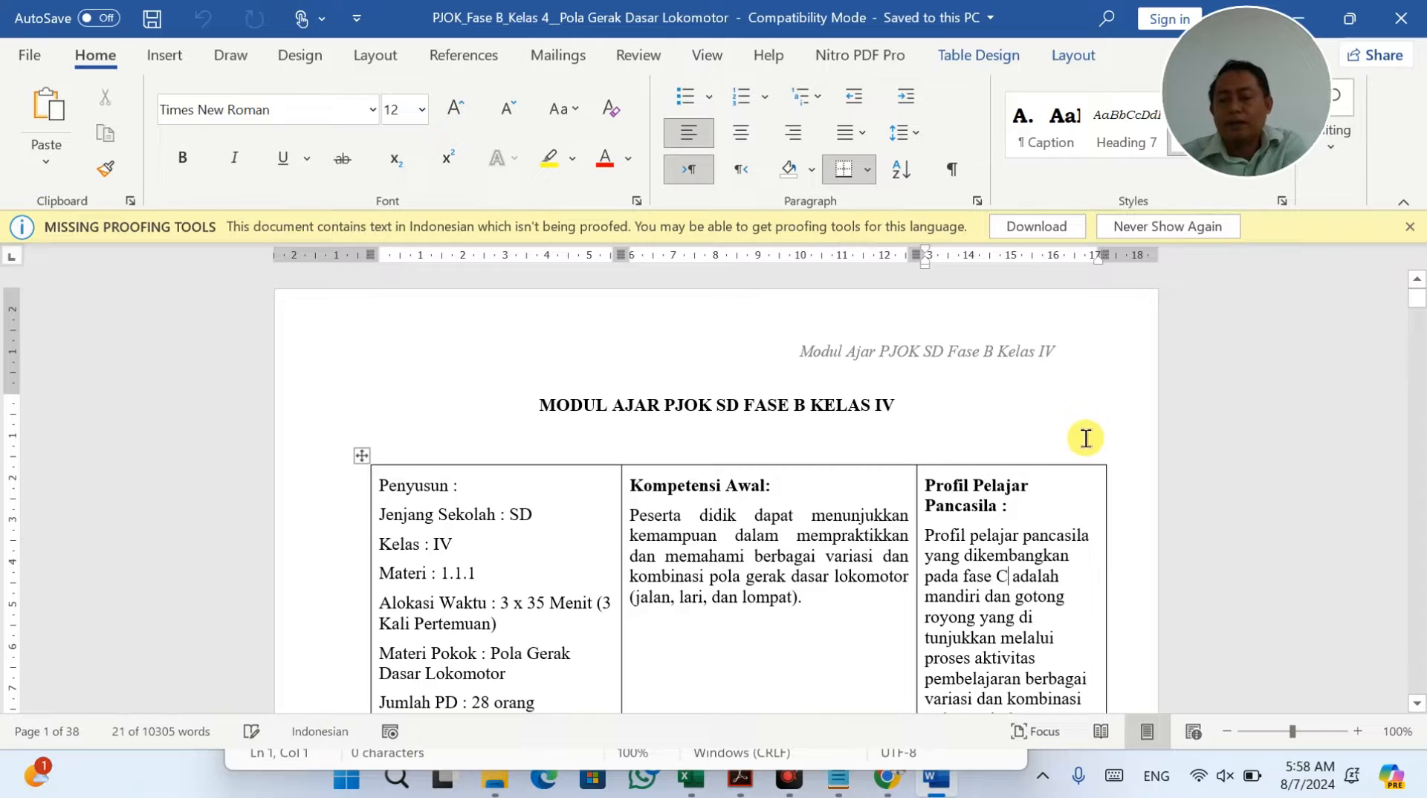
{"action": "key", "text": "Down"}
{"action": "key", "text": "Down"}
{"action": "key", "text": "Down"}
{"action": "key", "text": "Down"}
{"action": "key", "text": "Down"}
{"action": "key", "text": "Down"}
{"action": "key", "text": "Down"}
{"action": "key", "text": "Down"}
{"action": "key", "text": "Down"}
{"action": "key", "text": "Down"}
{"action": "key", "text": "Down"}
{"action": "key", "text": "Down"}
{"action": "key", "text": "Down"}
{"action": "key", "text": "Down"}
{"action": "key", "text": "Down"}
{"action": "key", "text": "Down"}
{"action": "key", "text": "Down"}
{"action": "key", "text": "Down"}
{"action": "key", "text": "Down"}
{"action": "key", "text": "Down"}
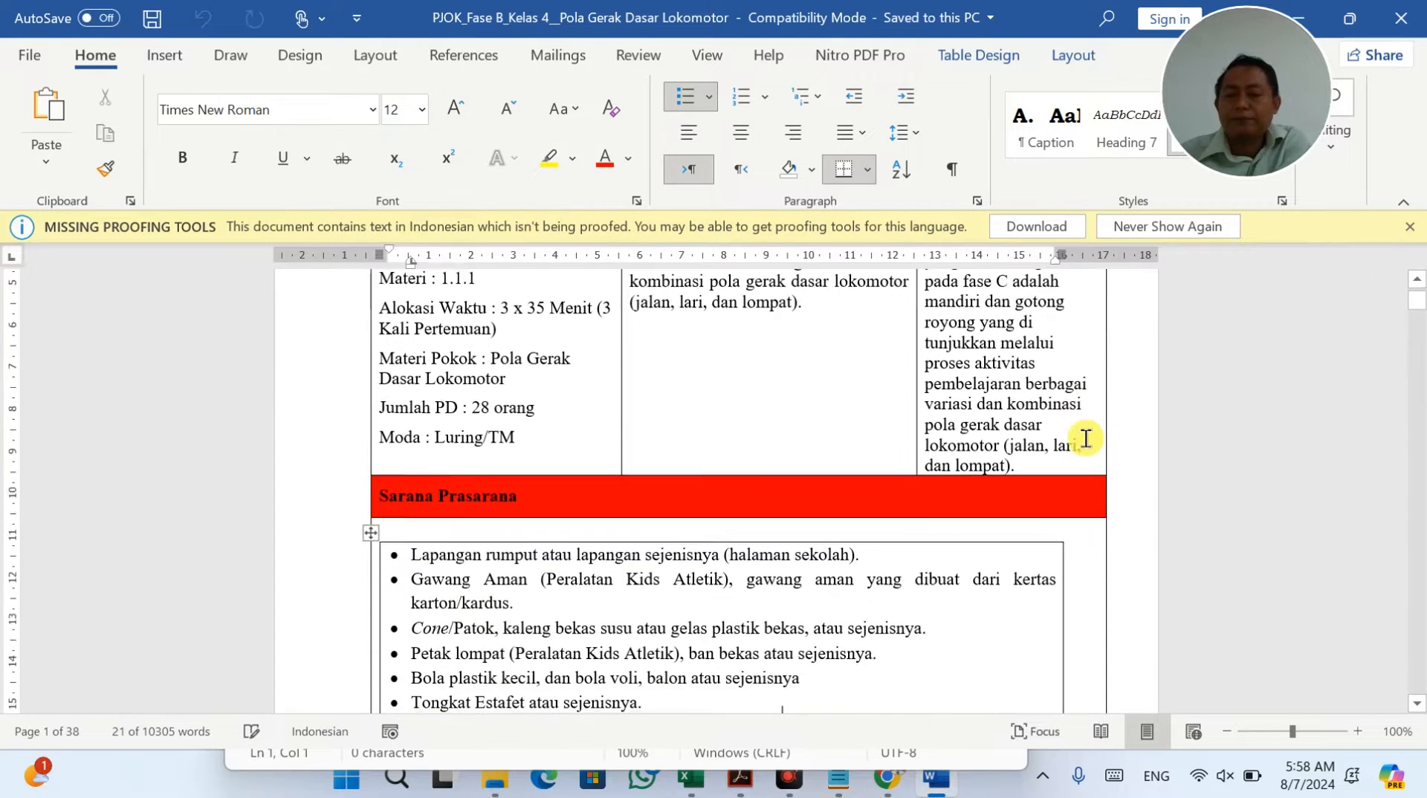
{"action": "key", "text": "Up"}
{"action": "key", "text": "Up"}
{"action": "key", "text": "Up"}
{"action": "key", "text": "Up"}
{"action": "key", "text": "Up"}
{"action": "key", "text": "Up"}
{"action": "key", "text": "Up"}
{"action": "key", "text": "Up"}
{"action": "key", "text": "Up"}
{"action": "key", "text": "Up"}
{"action": "key", "text": "Up"}
{"action": "key", "text": "Up"}
{"action": "key", "text": "Up"}
{"action": "key", "text": "Up"}
{"action": "key", "text": "Up"}
{"action": "key", "text": "Up"}
{"action": "key", "text": "Up"}
{"action": "key", "text": "Up"}
{"action": "key", "text": "Up"}
{"action": "key", "text": "Up"}
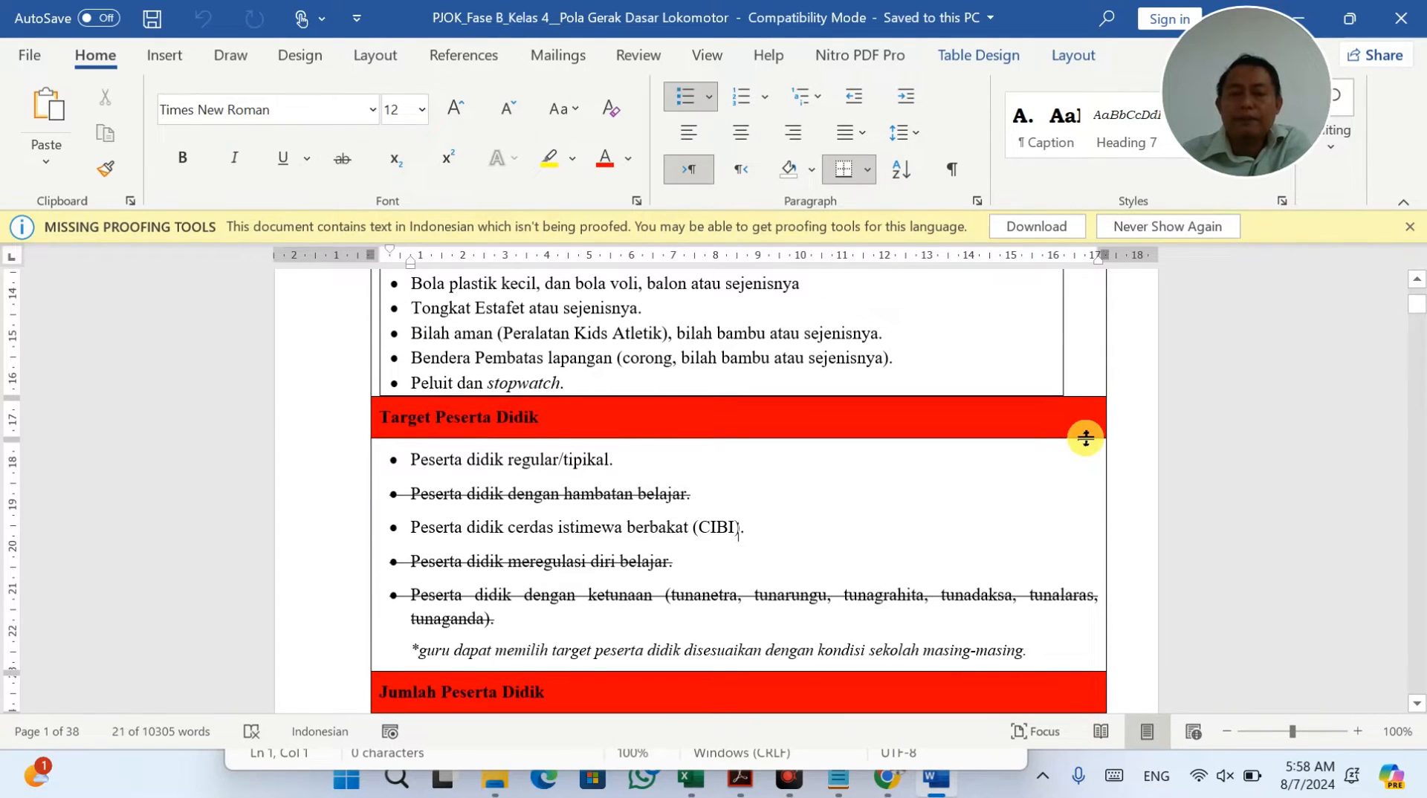
{"action": "key", "text": "Down"}
{"action": "key", "text": "Down"}
{"action": "key", "text": "Down"}
{"action": "key", "text": "Down"}
{"action": "key", "text": "Down"}
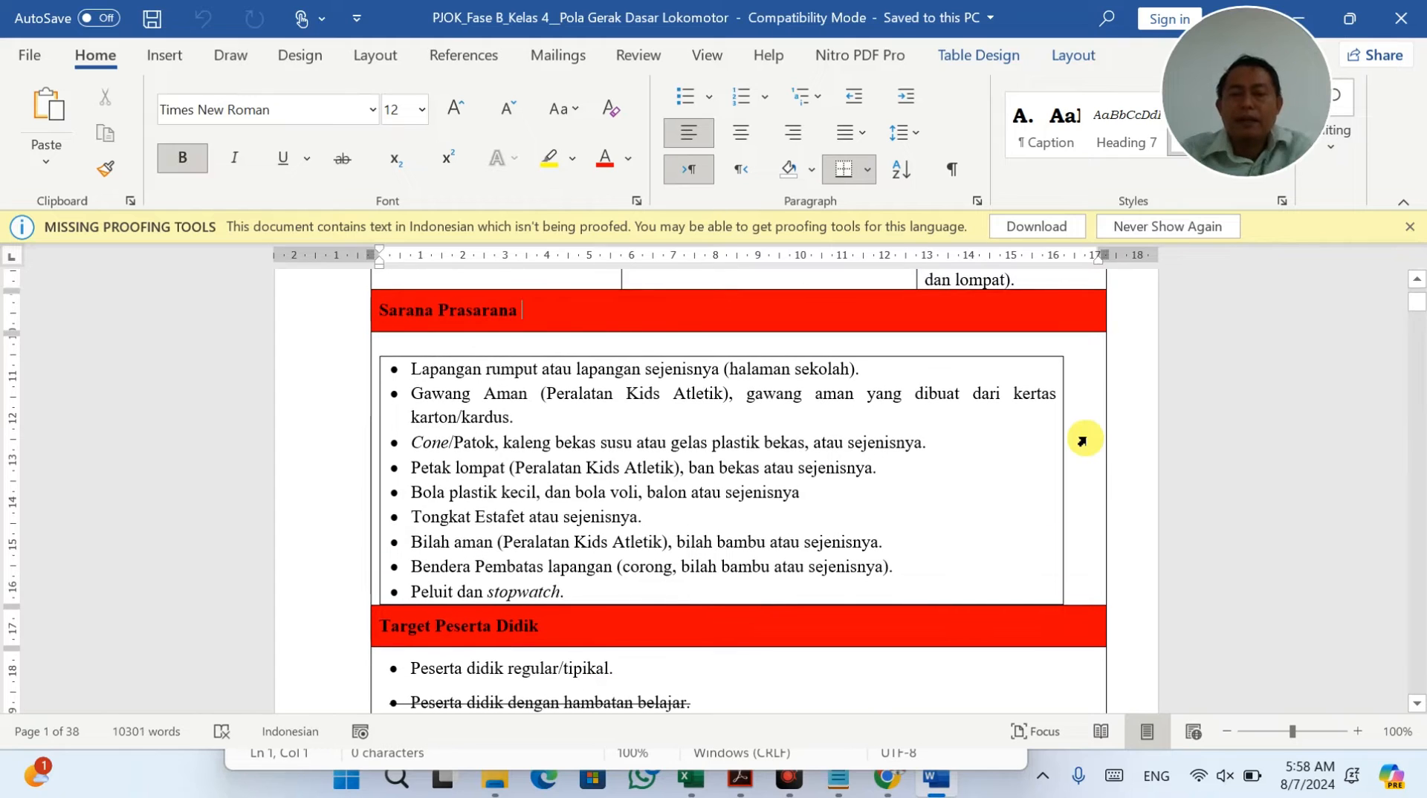
Step: Compare the remaining INPUT DATA columns in Excel with the Sarana Prasarana section of the Word module
{"action": "key", "text": "alt+Tab"}
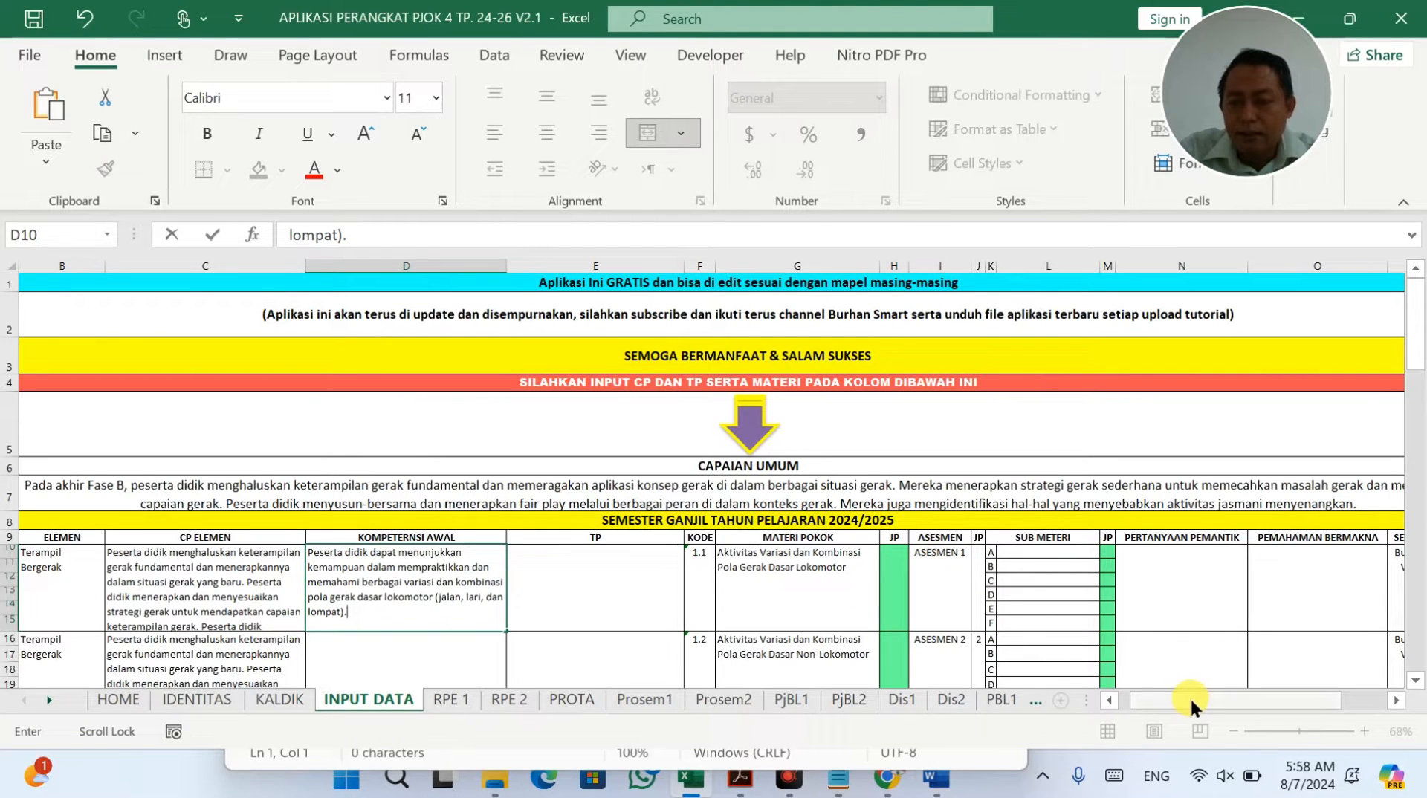
{"action": "left_click_drag", "start_coordinate": [1189, 697], "coordinate": [1206, 697]}
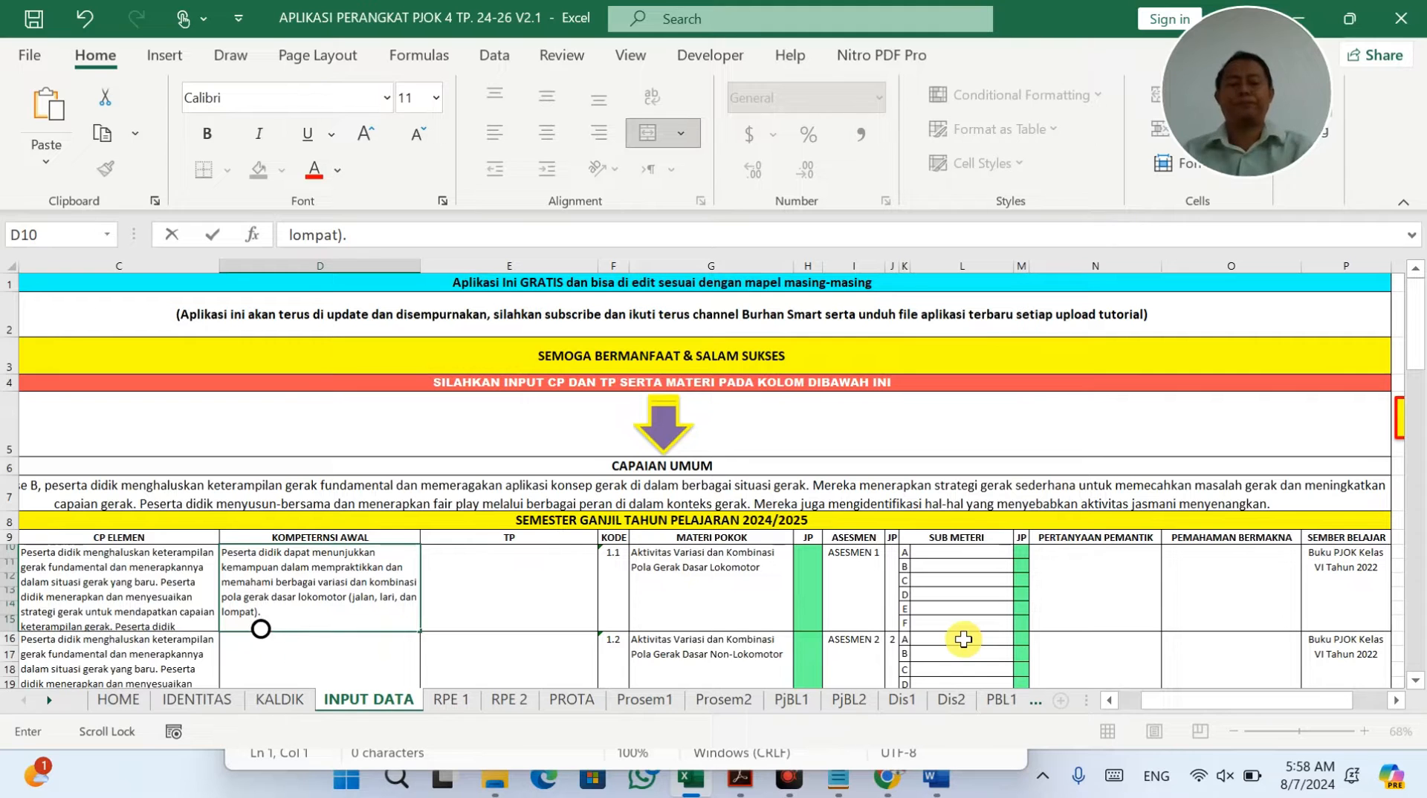
{"action": "key", "text": "alt+Tab"}
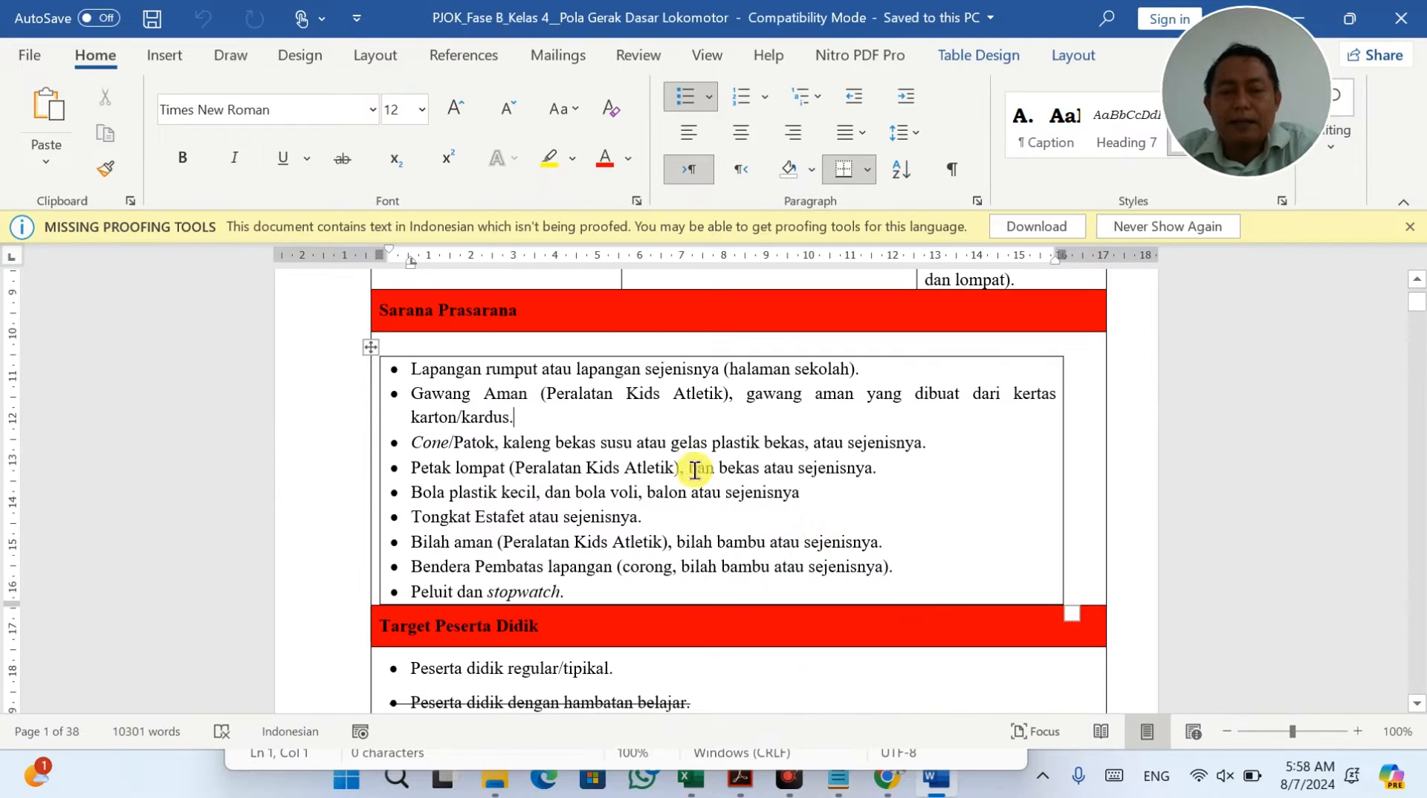
{"action": "key", "text": "alt+Tab"}
{"action": "key", "text": "alt+Tab"}
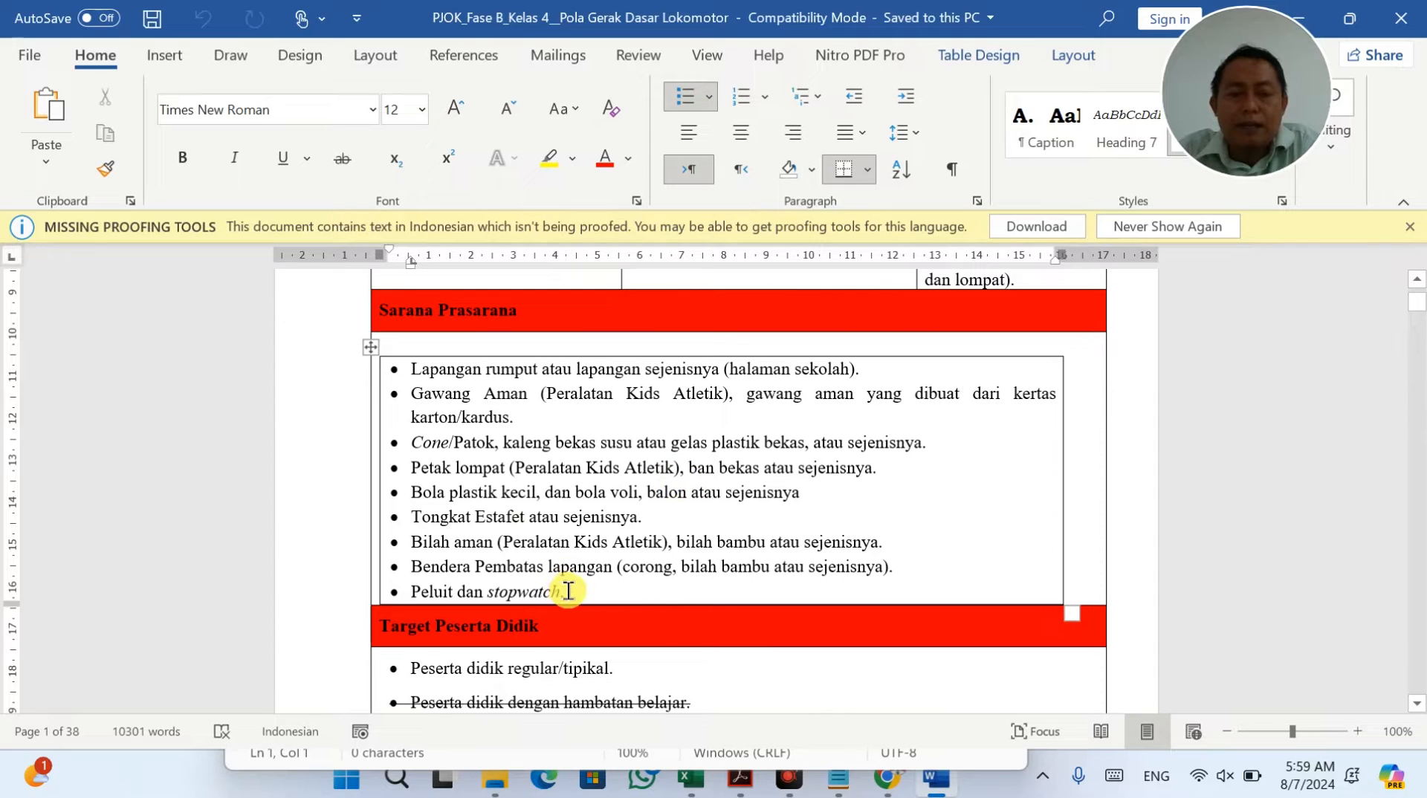
Step: Copy the whole Sarana Prasarana list in Word and go to section F, Sarana dan Prasarana, on Excel's PjBL1 sheet
{"action": "left_click_drag", "start_coordinate": [568, 591], "coordinate": [412, 387]}
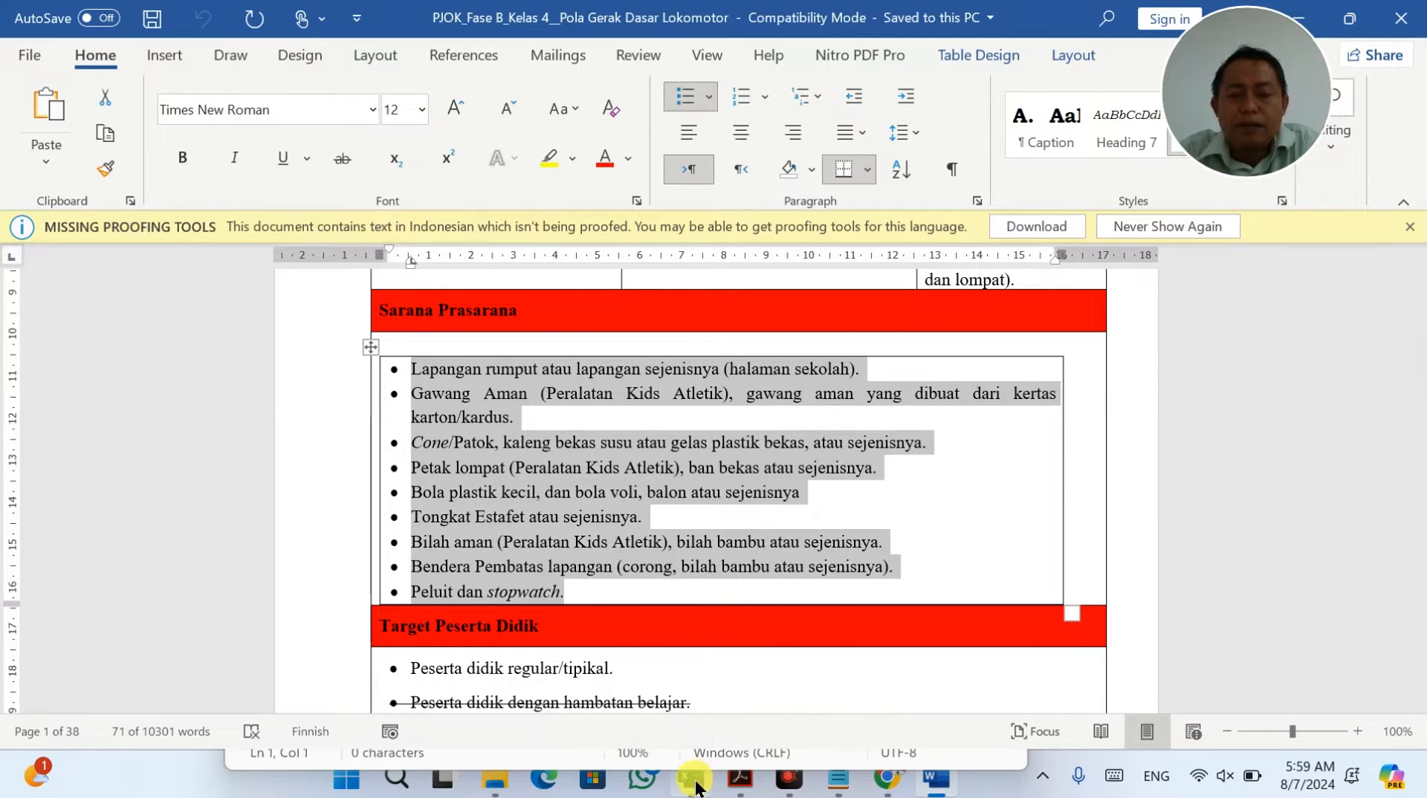
{"action": "left_click", "coordinate": [691, 778]}
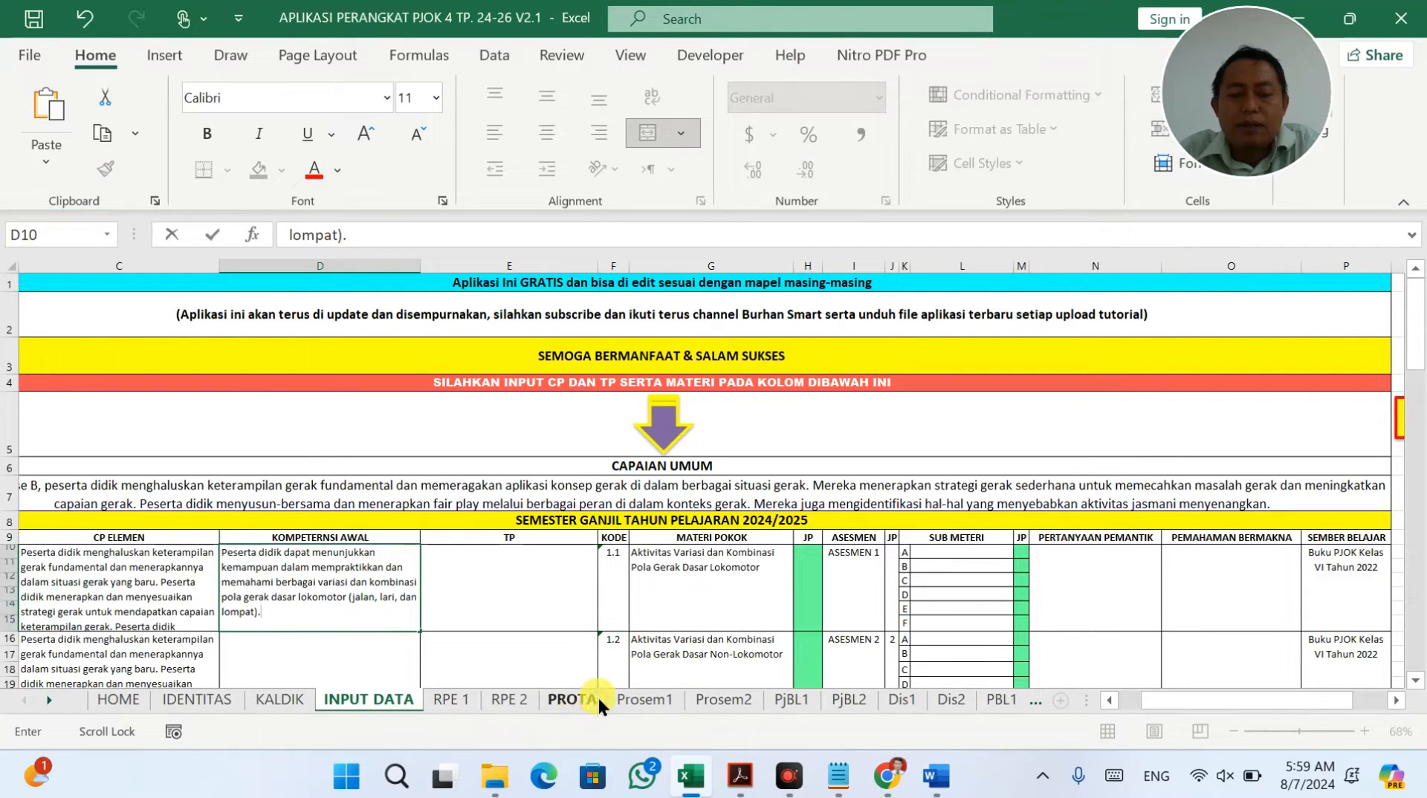
{"action": "left_click", "coordinate": [791, 700]}
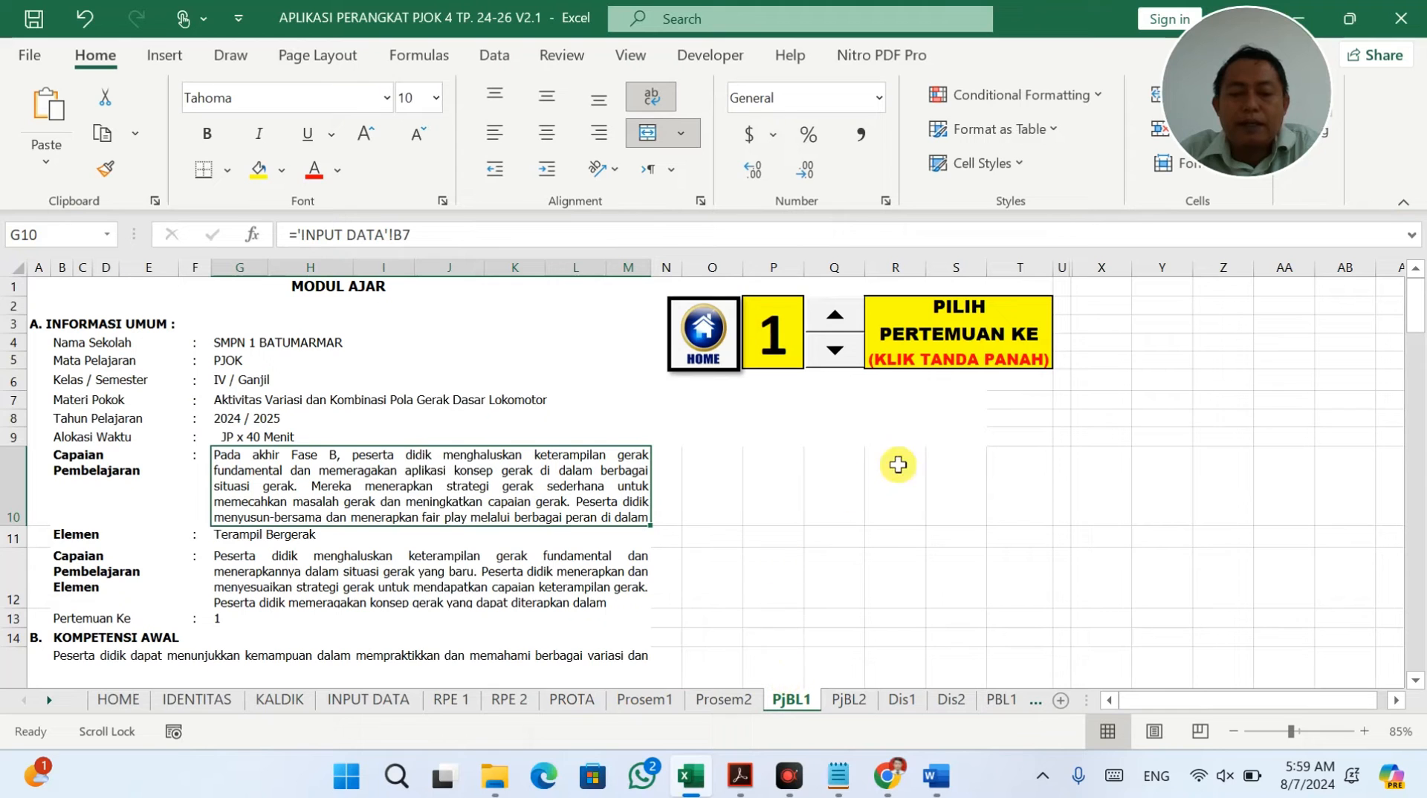
{"action": "left_click", "coordinate": [1421, 376]}
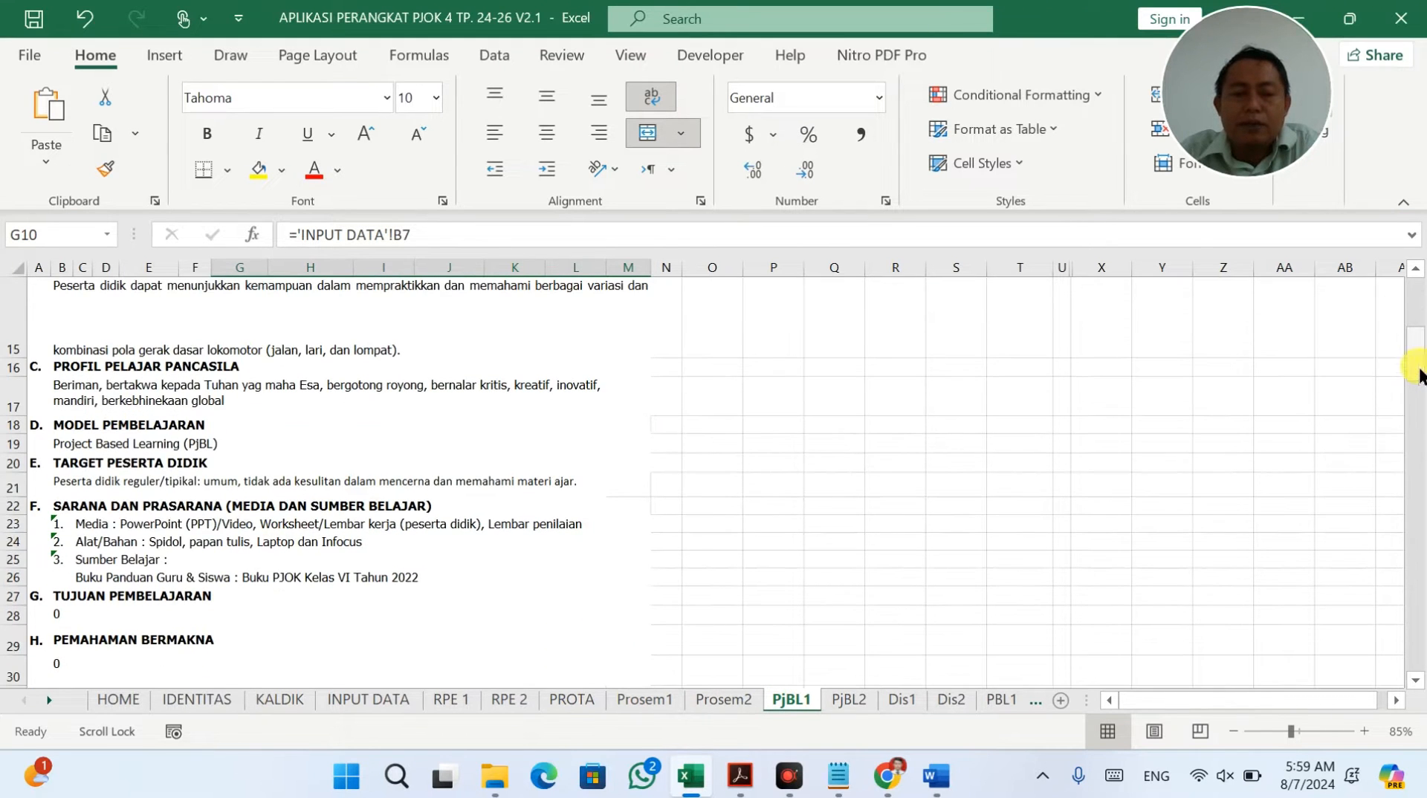
{"action": "mouse_move", "coordinate": [1421, 377]}
{"action": "left_mouse_down"}
{"action": "mouse_move", "coordinate": [1426, 411]}
{"action": "mouse_move", "coordinate": [1425, 370]}
{"action": "mouse_move", "coordinate": [1426, 386]}
{"action": "left_mouse_up"}
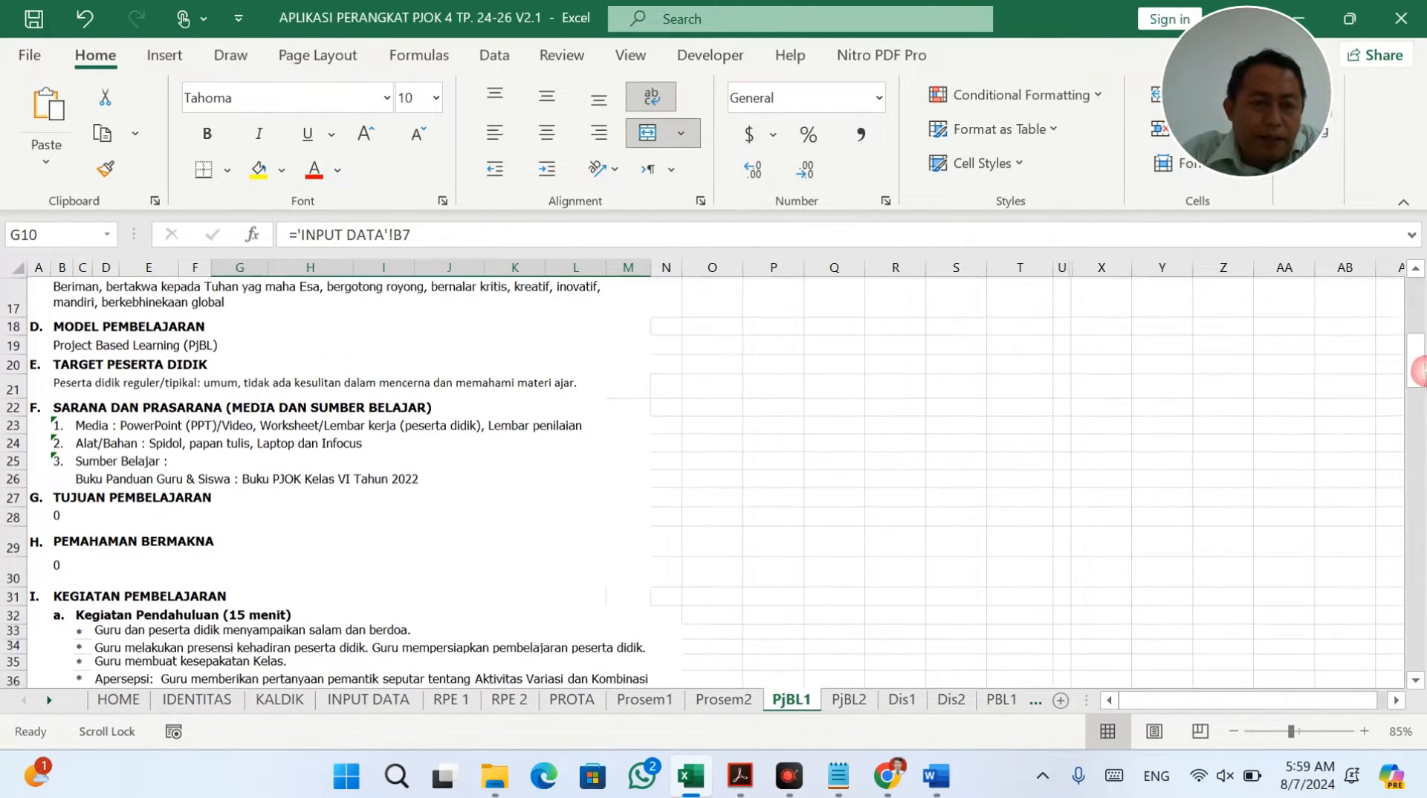
{"action": "left_click", "coordinate": [303, 442]}
{"action": "left_click", "coordinate": [304, 441]}
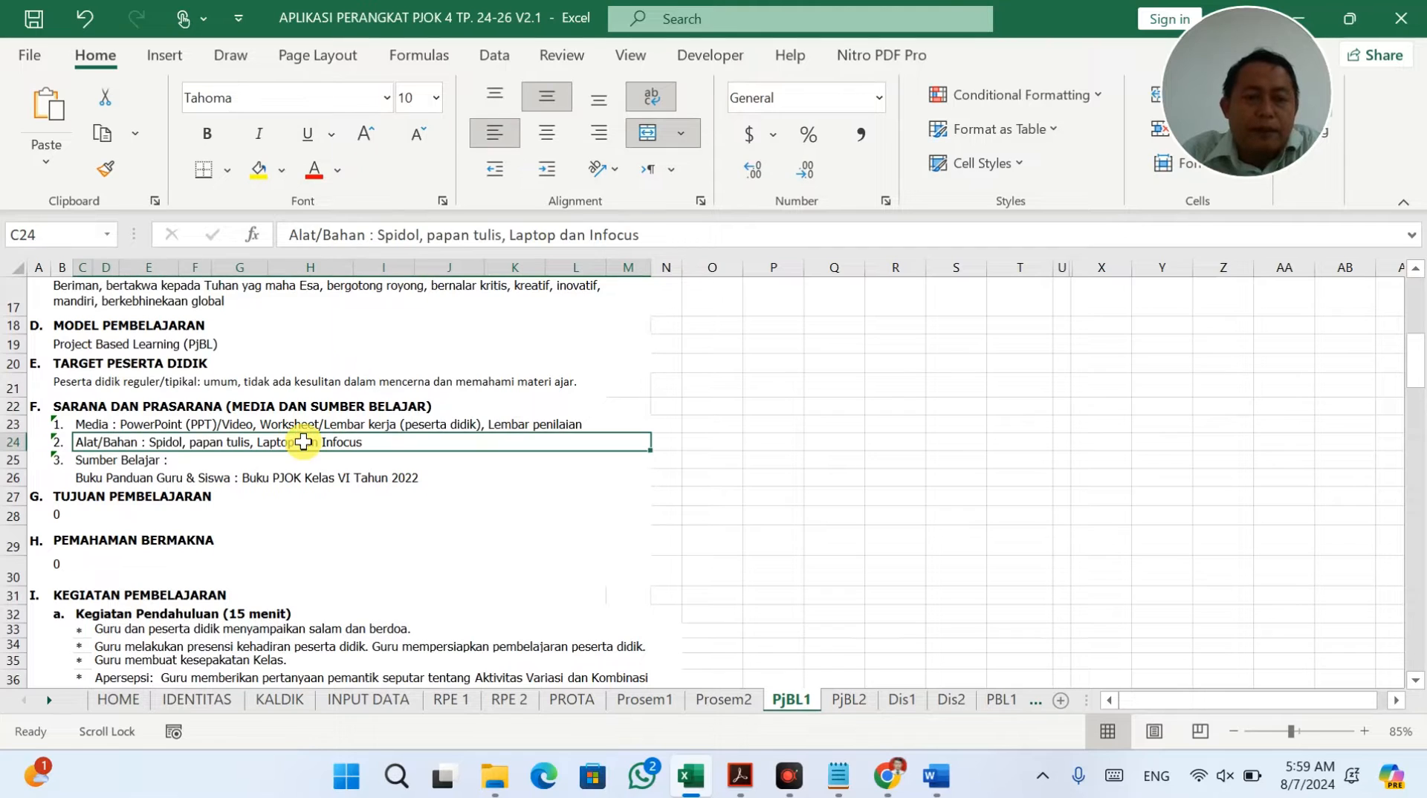
{"action": "left_click", "coordinate": [123, 462]}
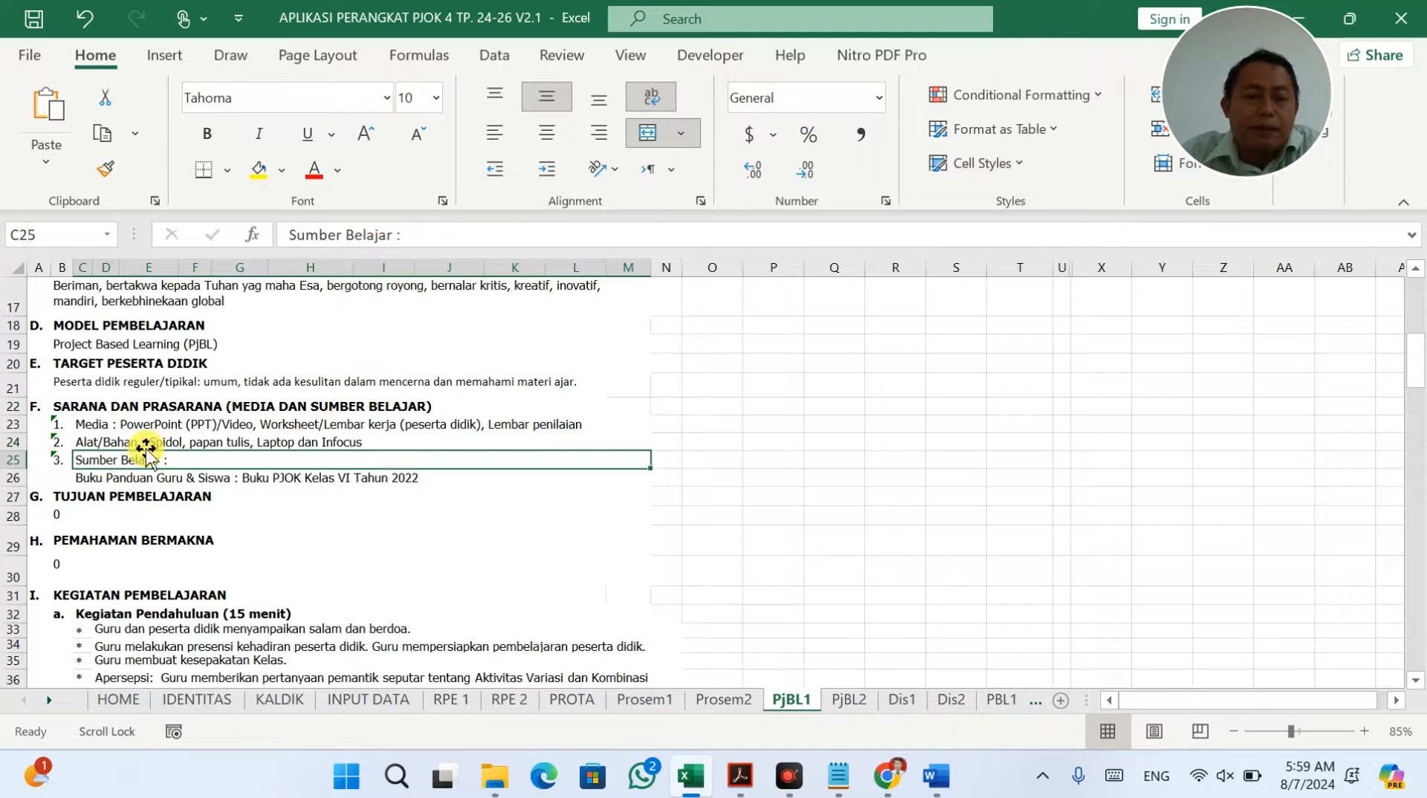
Step: Insert a new row 26 below Sumber Belajar on the PjBL1 sheet and enter the item number "4." in B26
{"action": "left_click", "coordinate": [12, 477]}
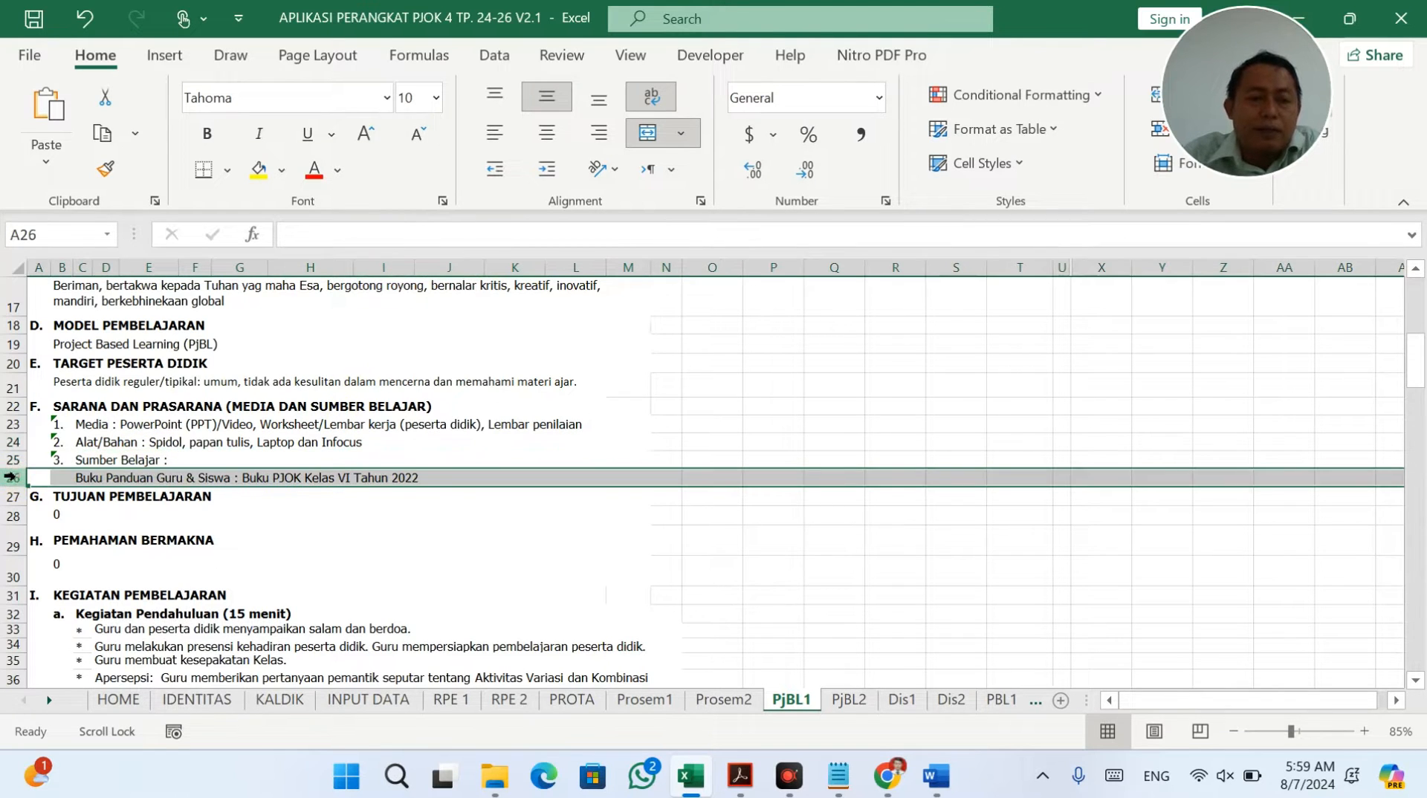
{"action": "right_click", "coordinate": [13, 478]}
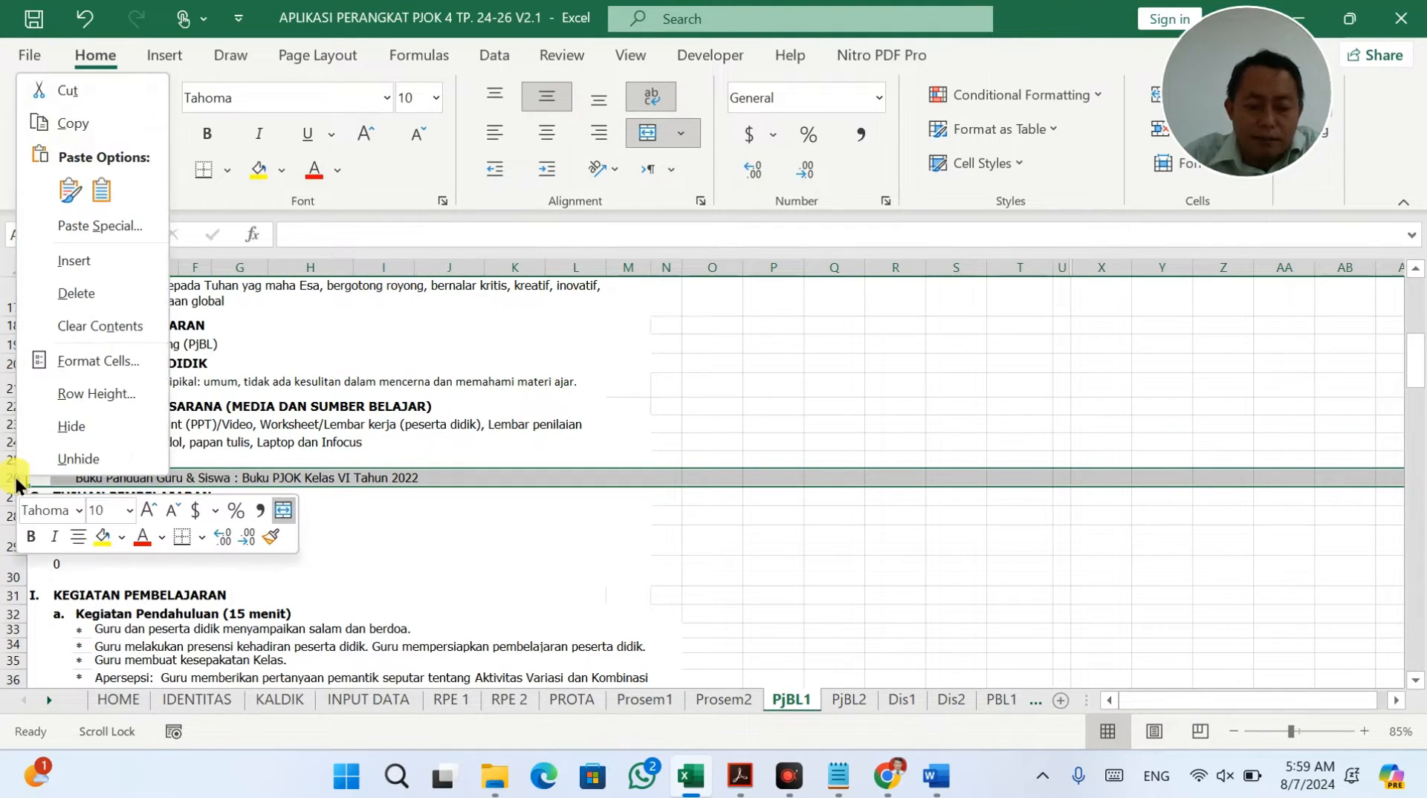
{"action": "left_click", "coordinate": [77, 259]}
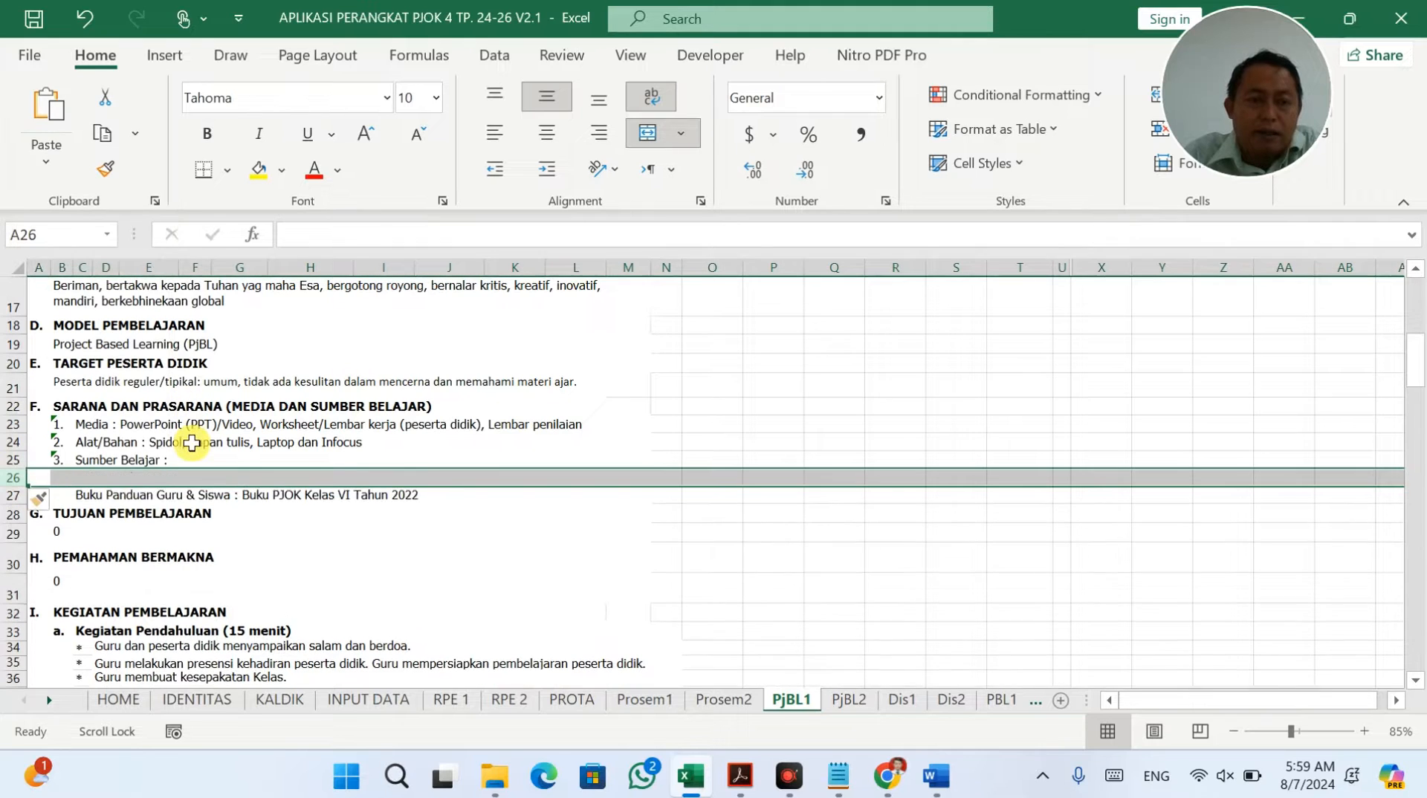
{"action": "left_click", "coordinate": [62, 478]}
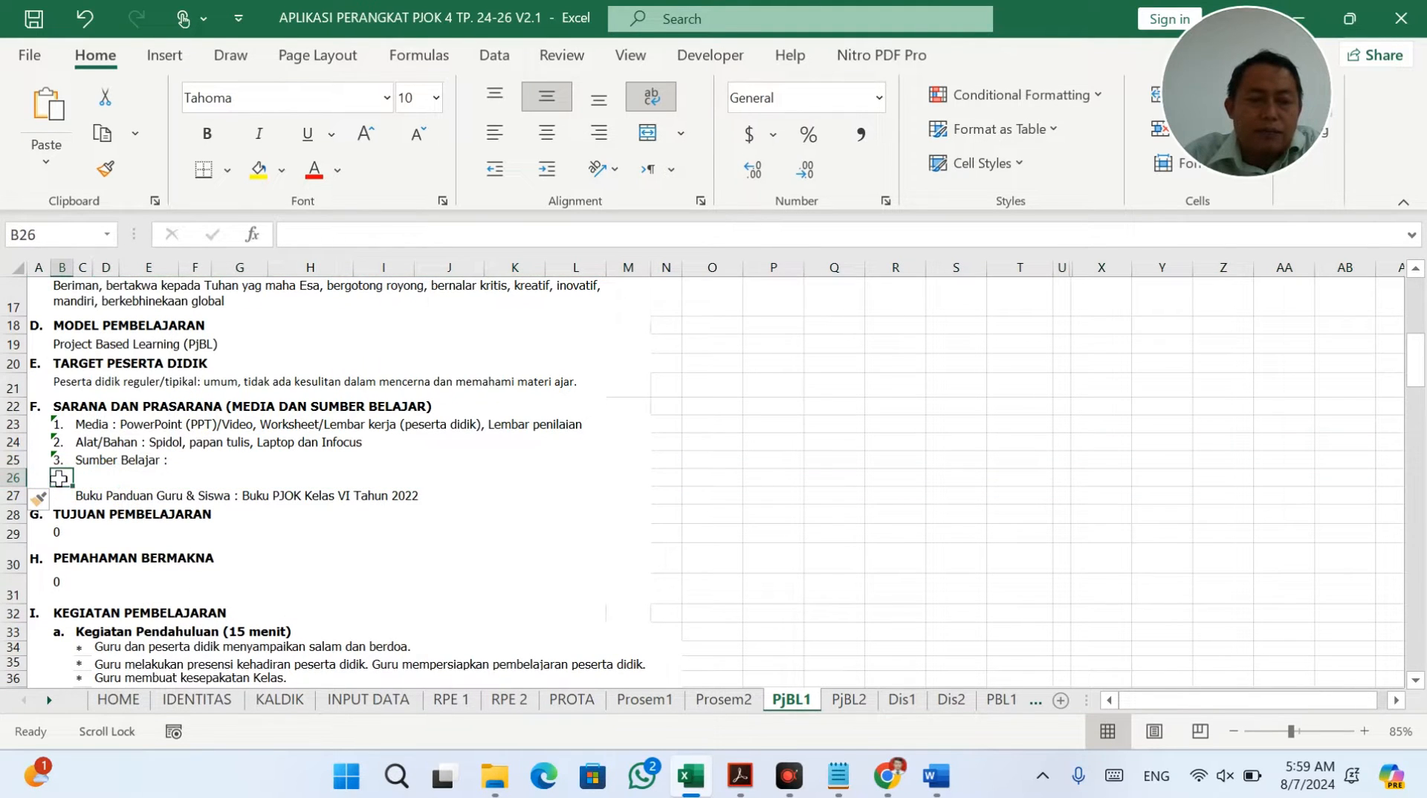
{"action": "type", "text": "4."}
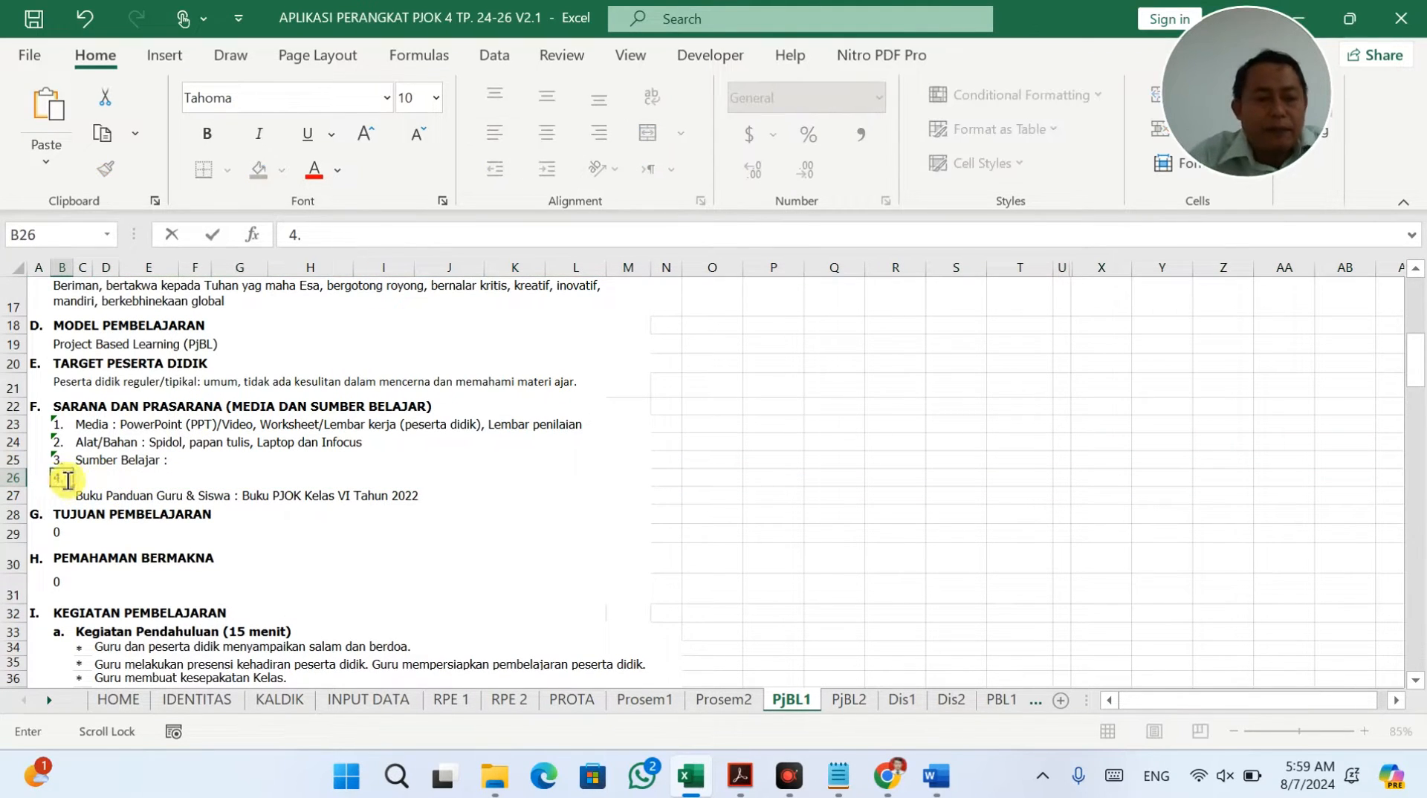
Step: Paste the copied Sarana Prasarana list as a single cell's text in C26 and merge C26 across to column M
{"action": "left_click", "coordinate": [90, 477]}
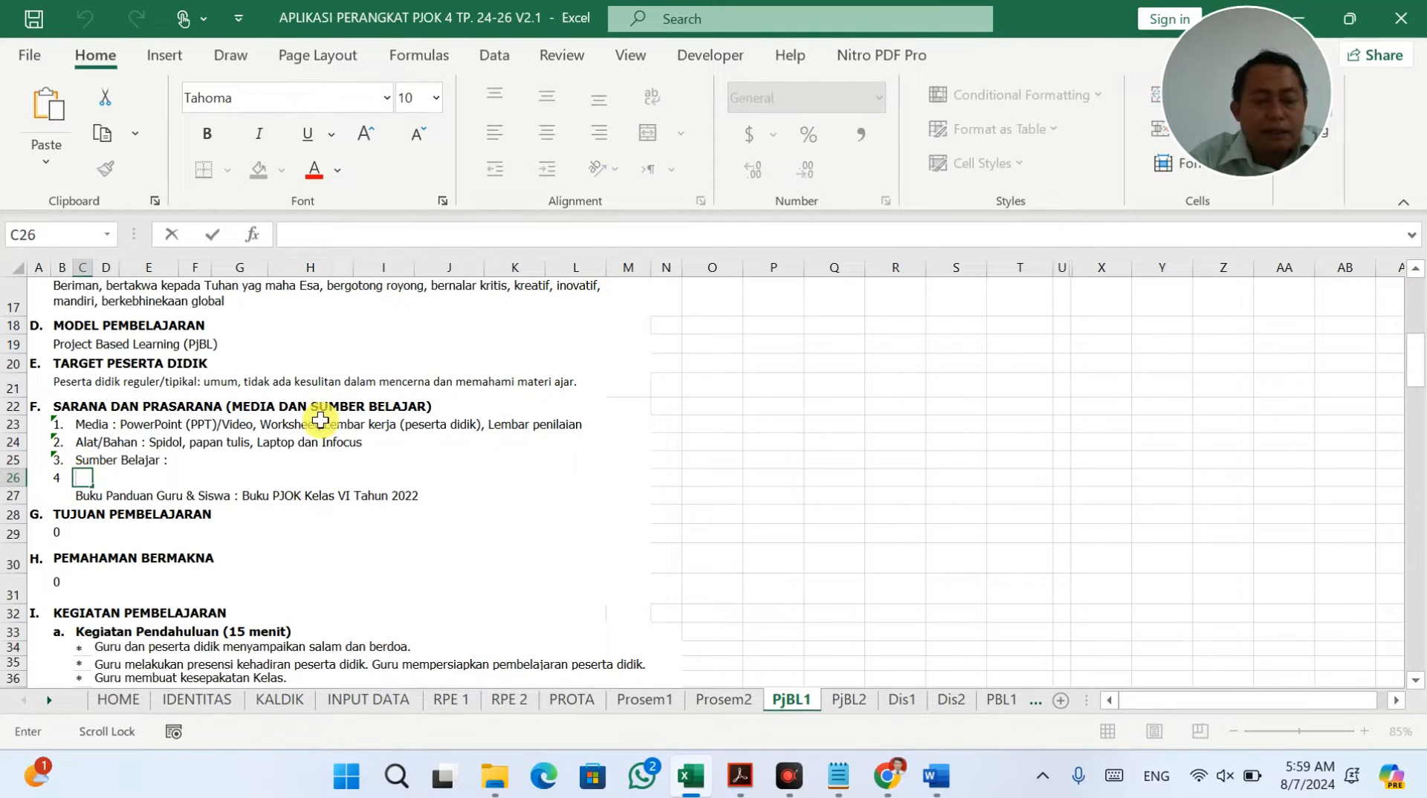
{"action": "type", "text": "•\tLapangan rumput atau lapangan sejenisnya (halaman sekolah)."}
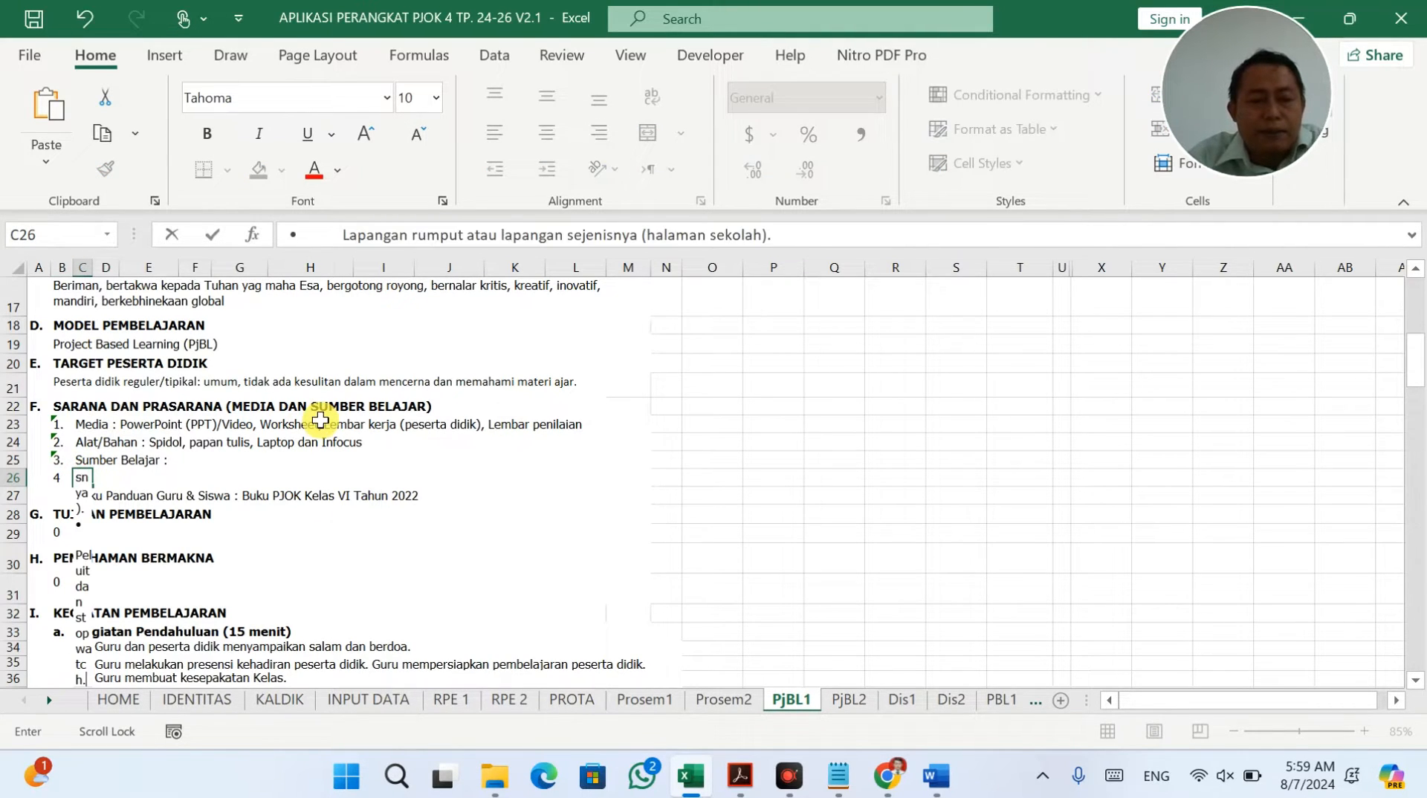
{"action": "left_click", "coordinate": [137, 507]}
{"action": "left_click_drag", "start_coordinate": [89, 476], "coordinate": [639, 477]}
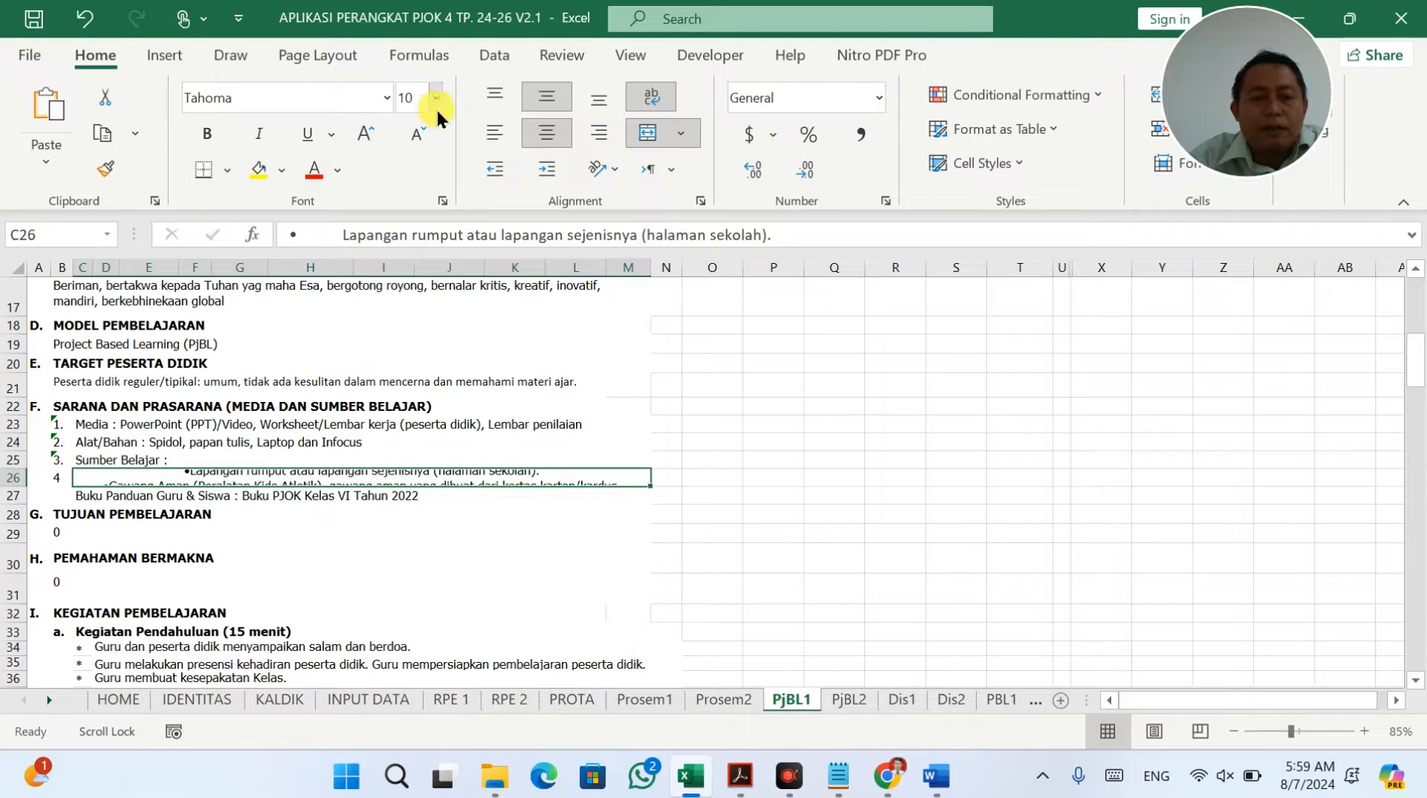
Step: Left-align the Sarana Prasarana list in C26 and increase row 26's height until all nine lines fit
{"action": "left_click", "coordinate": [493, 133]}
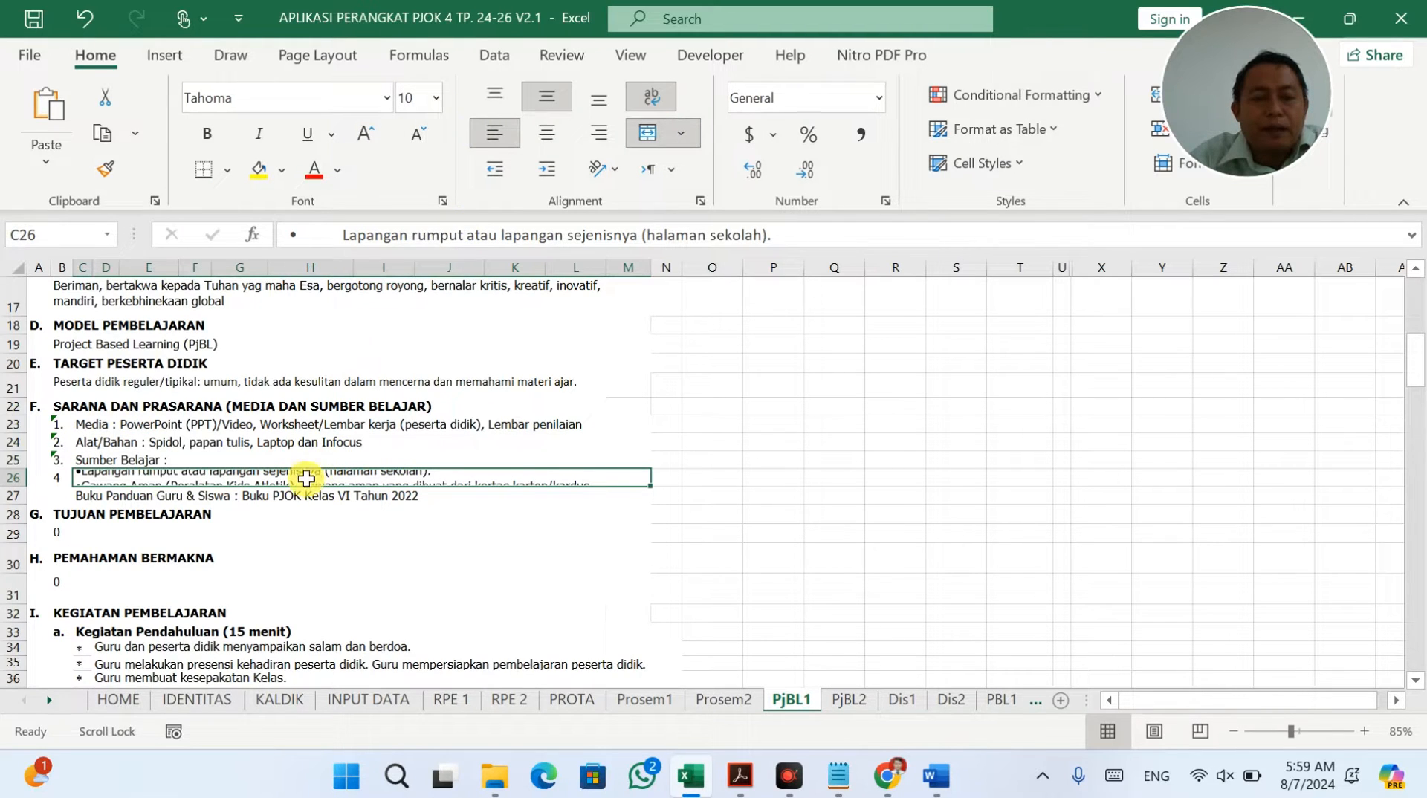
{"action": "left_click_drag", "start_coordinate": [19, 484], "coordinate": [13, 613]}
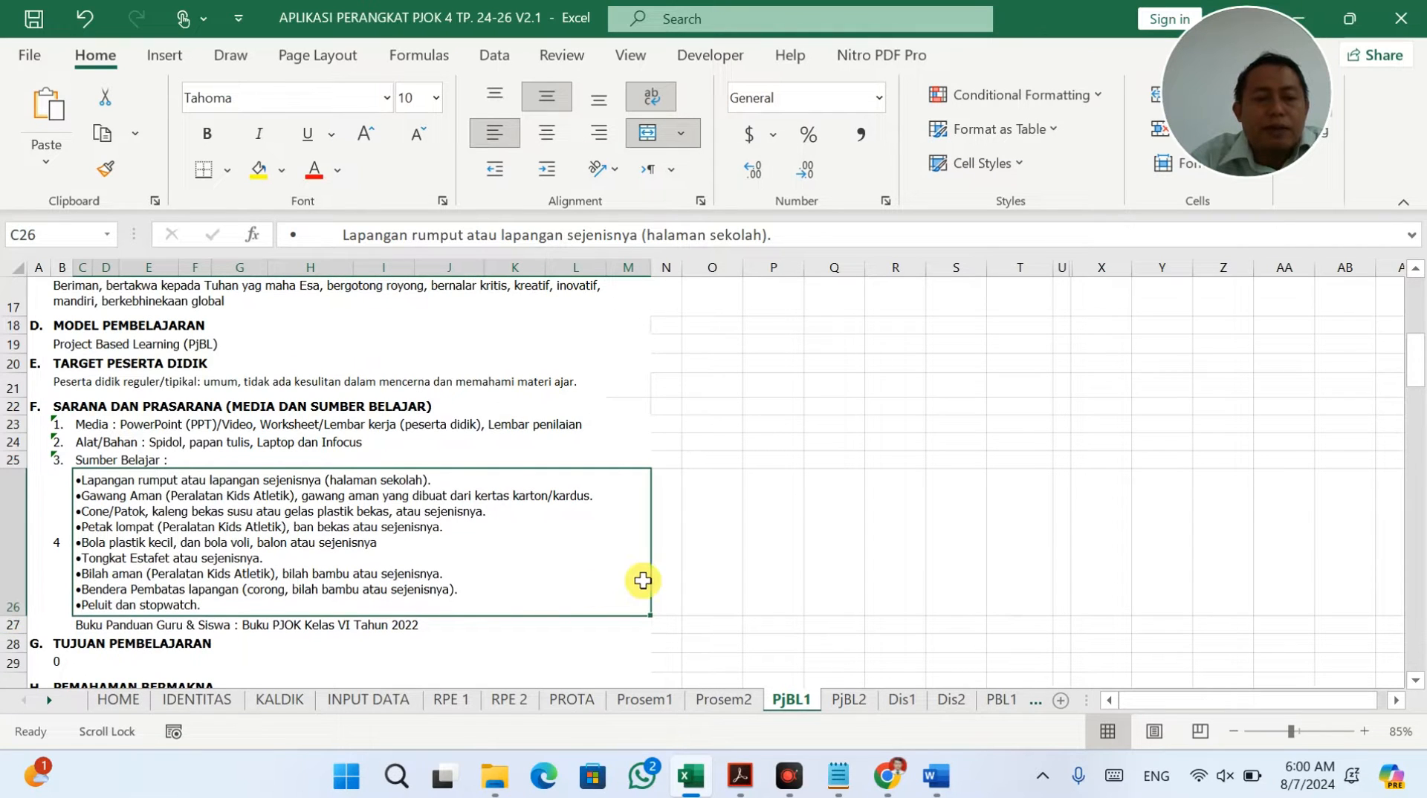
{"action": "left_click", "coordinate": [906, 506]}
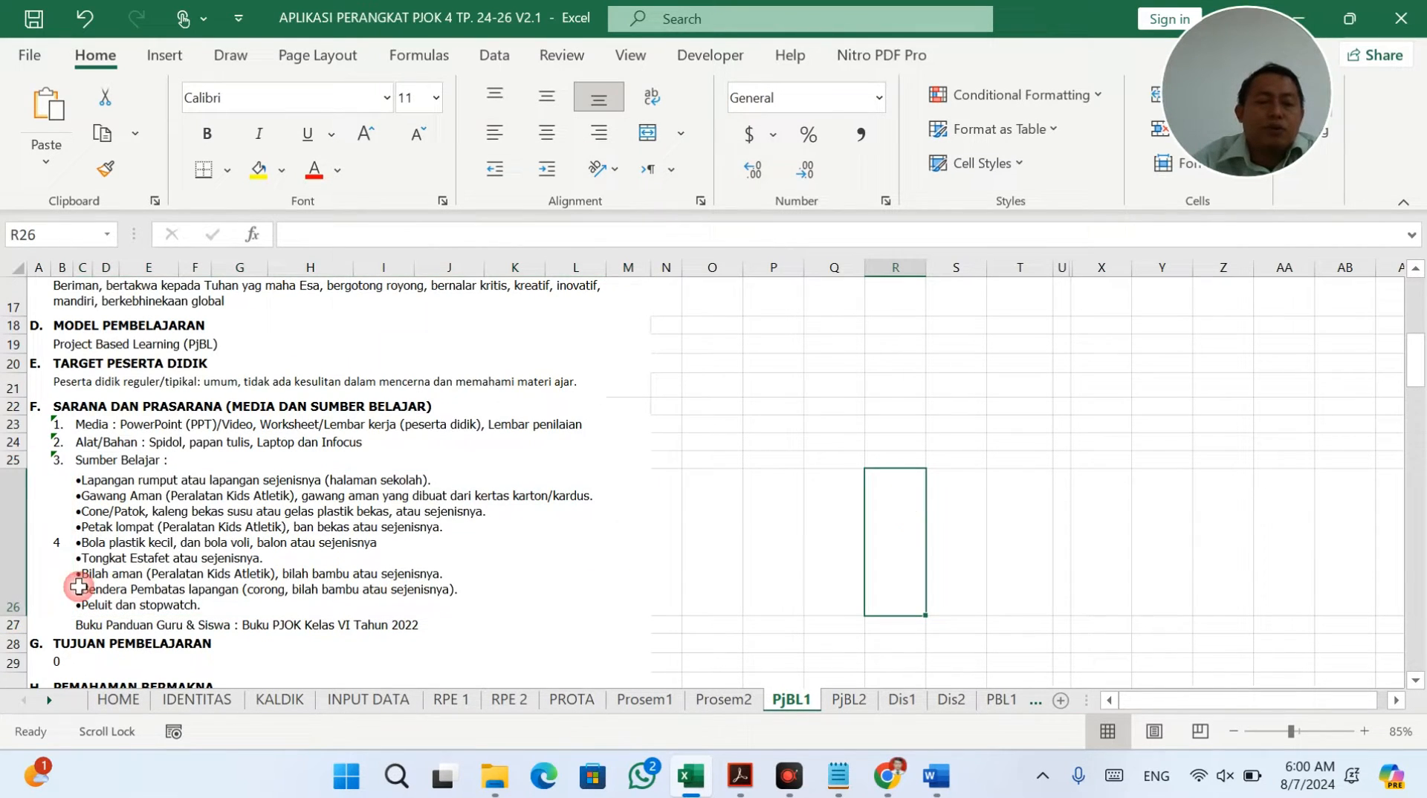
Step: Align the item number in B26 to the top of its cell, level with the list's first line
{"action": "left_click", "coordinate": [56, 549]}
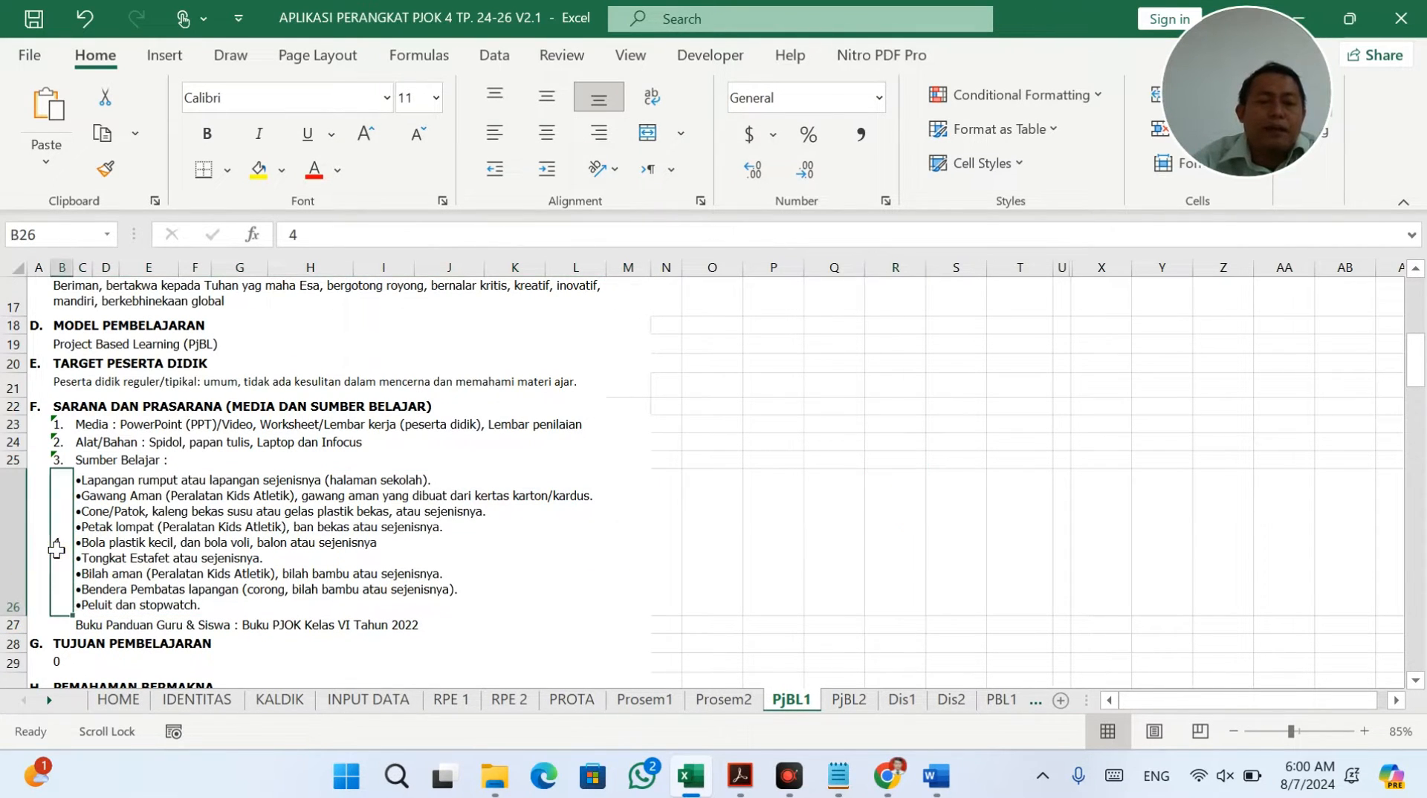
{"action": "left_click", "coordinate": [504, 90]}
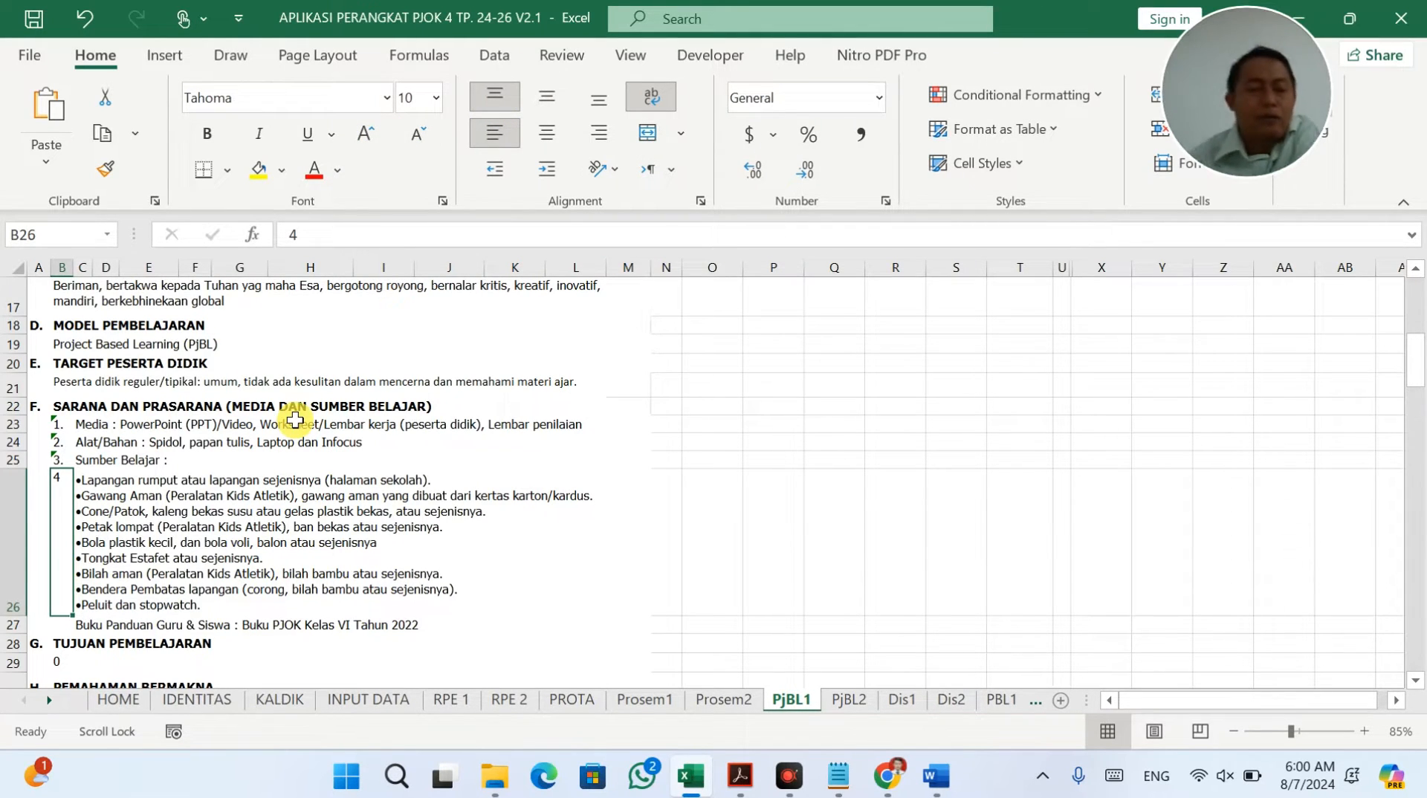
{"action": "left_click", "coordinate": [177, 542]}
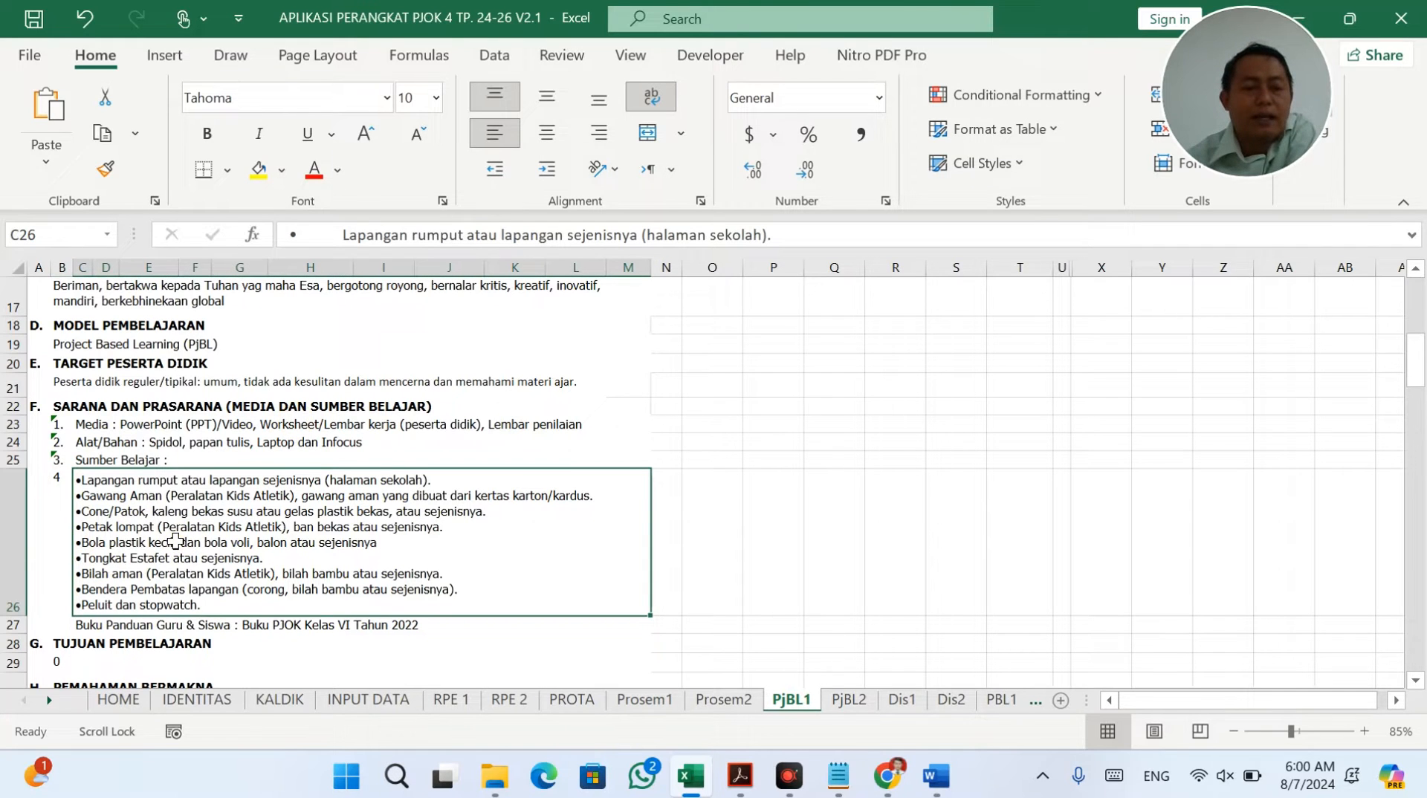
{"action": "left_click", "coordinate": [11, 508]}
{"action": "right_click", "coordinate": [11, 508]}
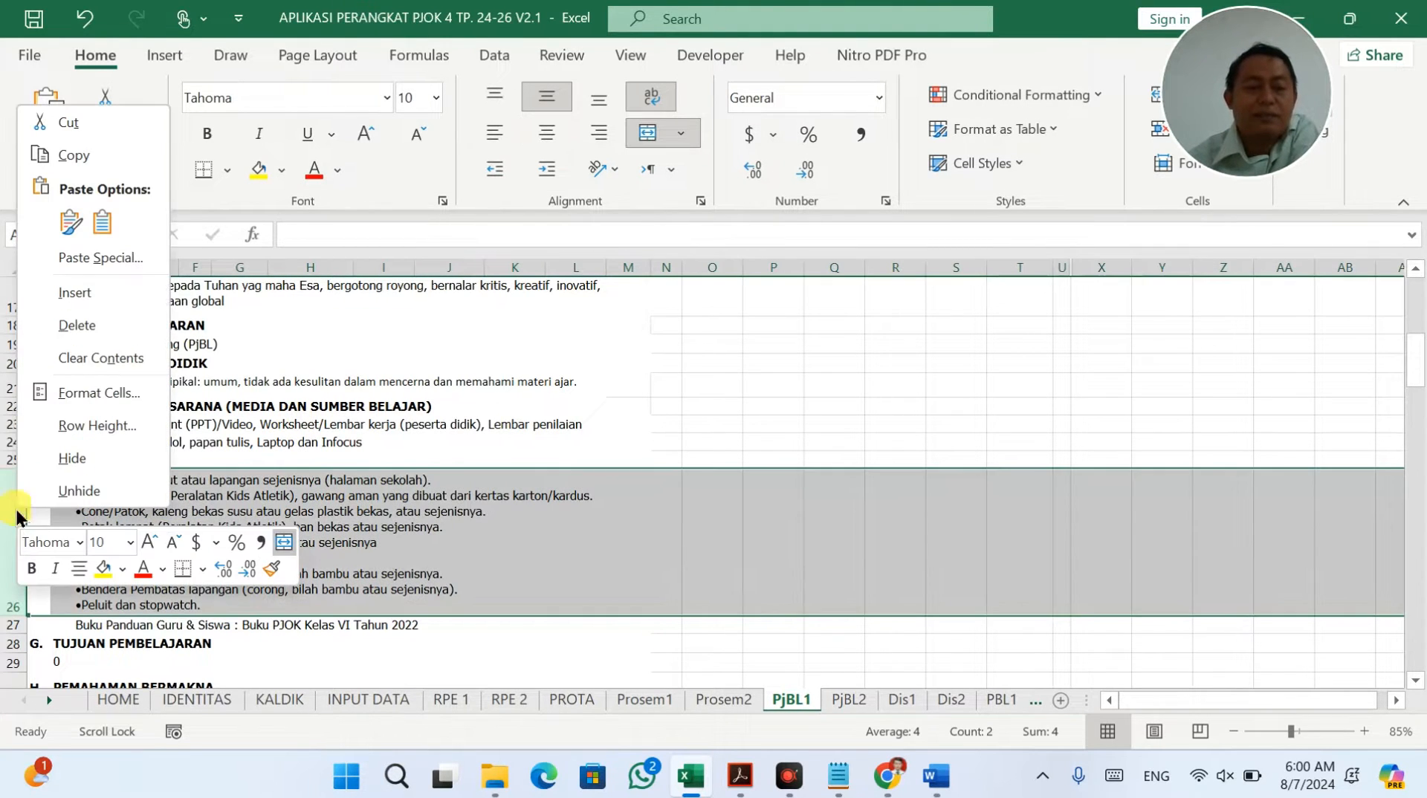
{"action": "key", "text": "Escape"}
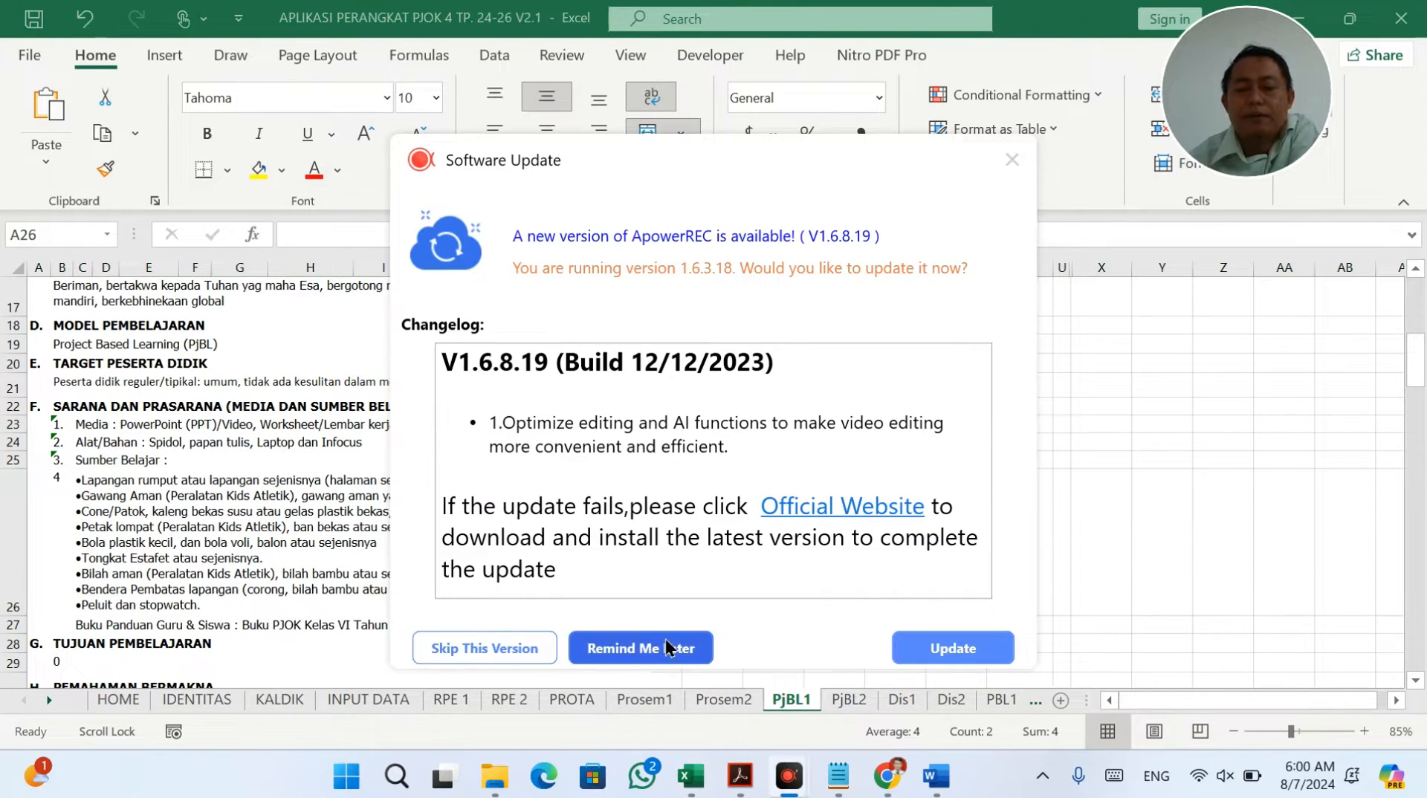
{"action": "left_click", "coordinate": [669, 648]}
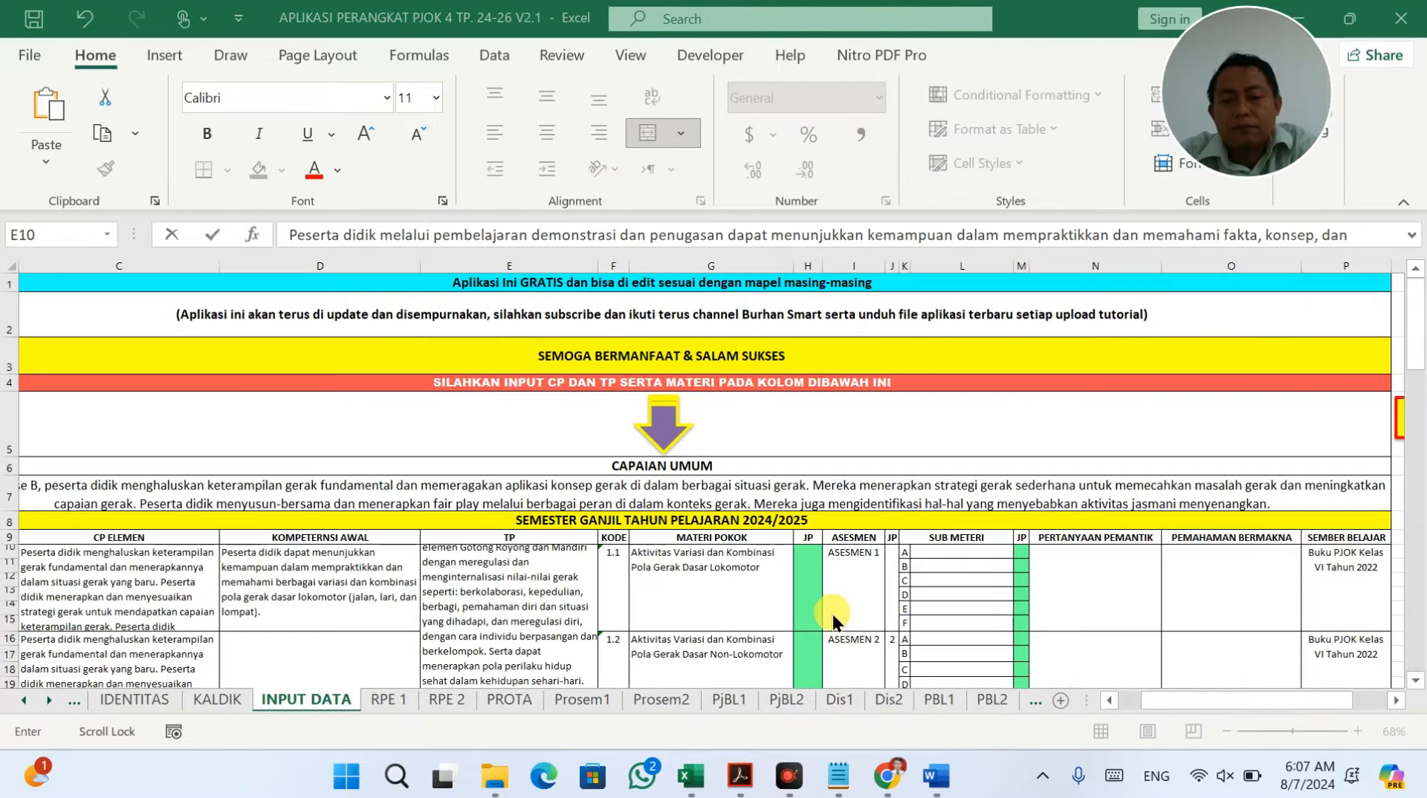
Step: Switch to the Word teaching module and copy the whole paragraph under Pemahaman Bermakna
{"action": "key", "text": "alt+Tab"}
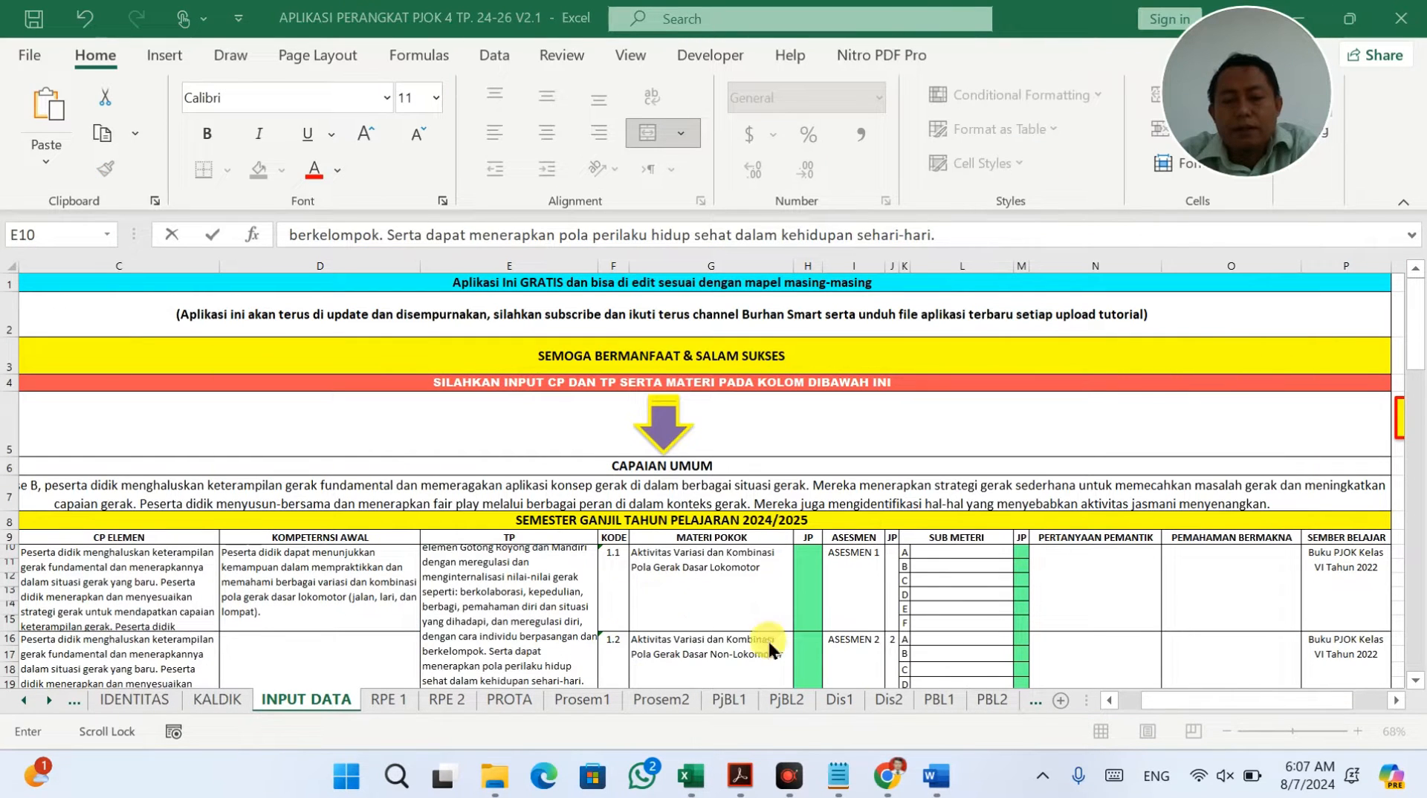
{"action": "left_click", "coordinate": [935, 778]}
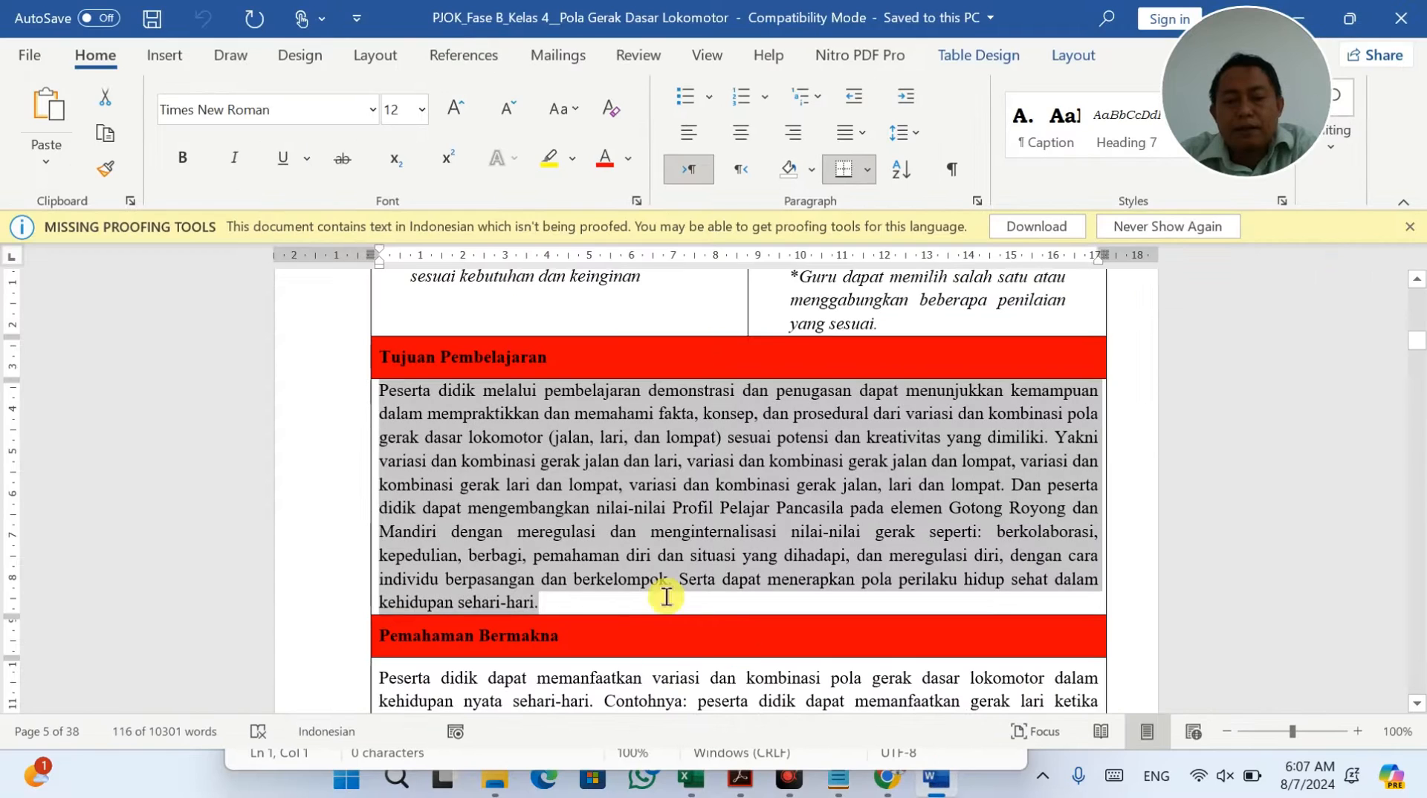
{"action": "left_click", "coordinate": [564, 674]}
{"action": "scroll", "coordinate": [563, 674], "scroll_direction": "down", "scroll_amount": 3}
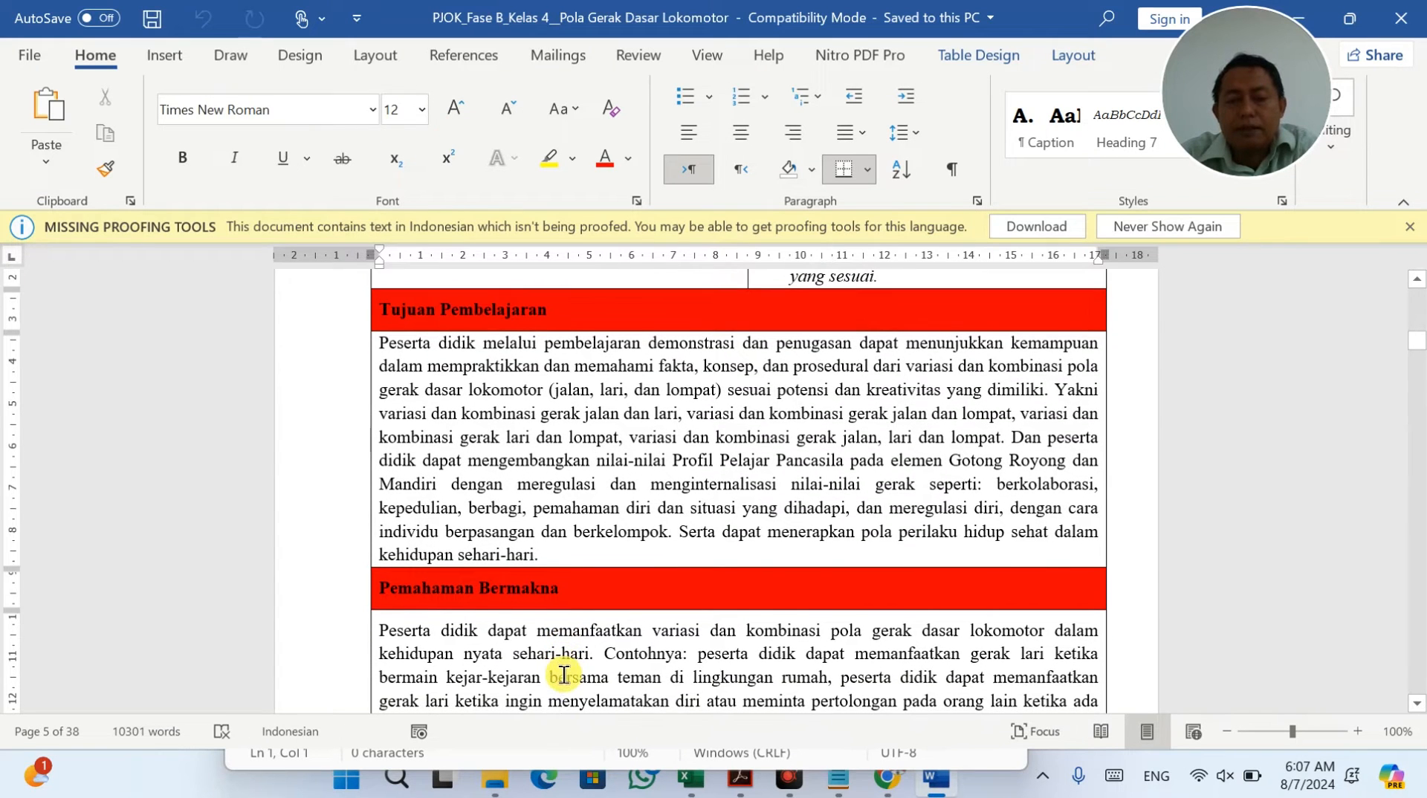
{"action": "double_click", "coordinate": [569, 678]}
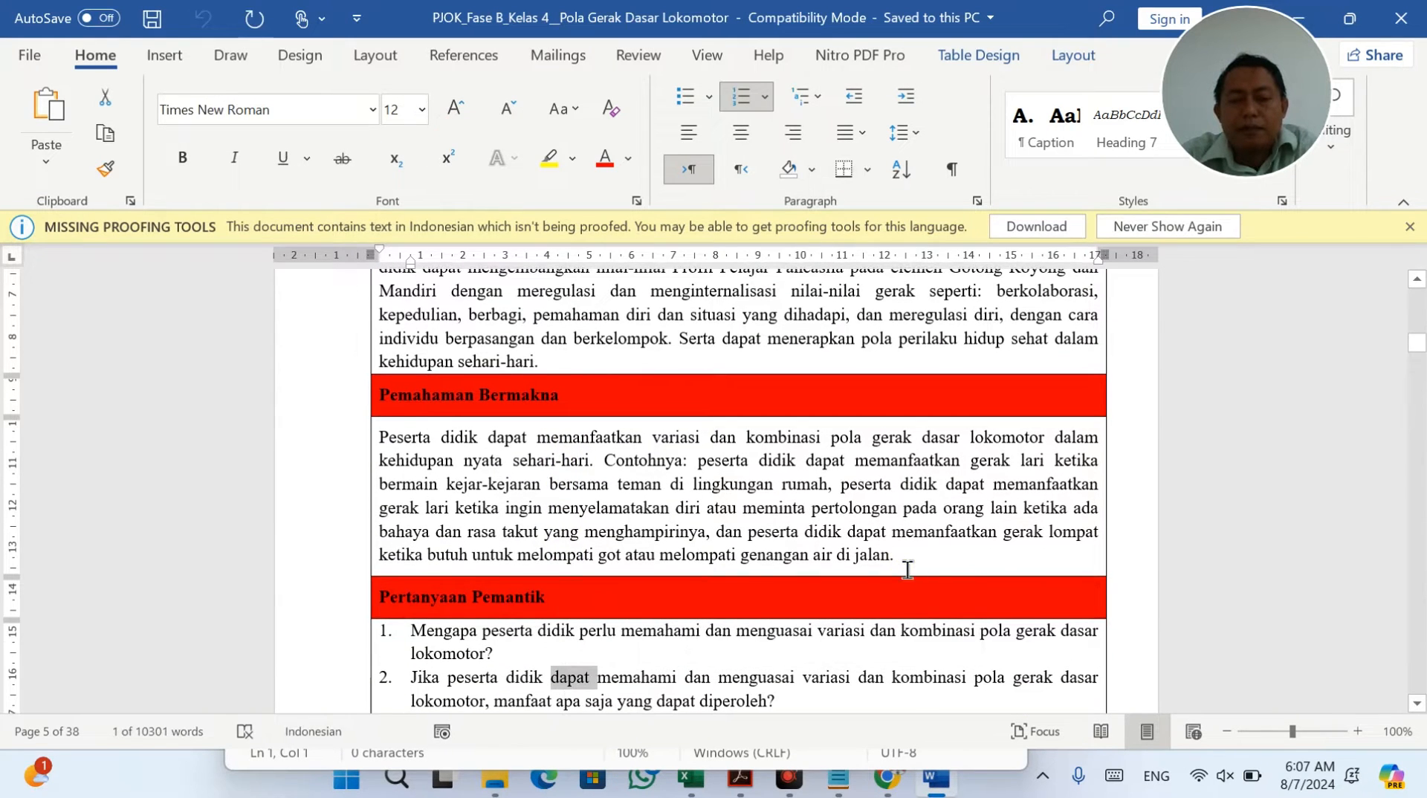
{"action": "left_click_drag", "start_coordinate": [900, 558], "coordinate": [383, 444]}
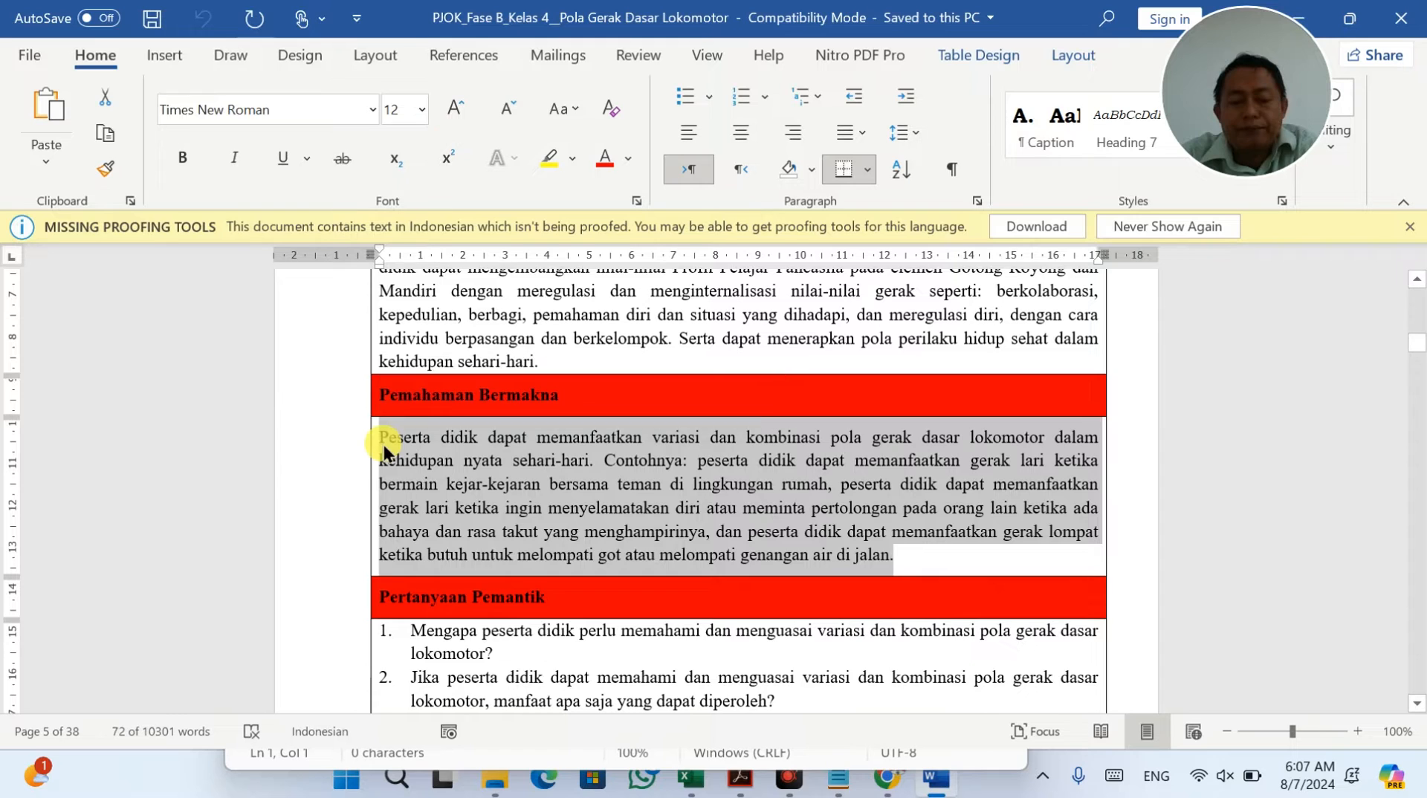
{"action": "left_click", "coordinate": [384, 447]}
Step: Paste the copied paragraph into O10, the Pemahaman Bermakna cell for code 1.1 on Excel's INPUT DATA sheet
{"action": "left_click", "coordinate": [705, 788]}
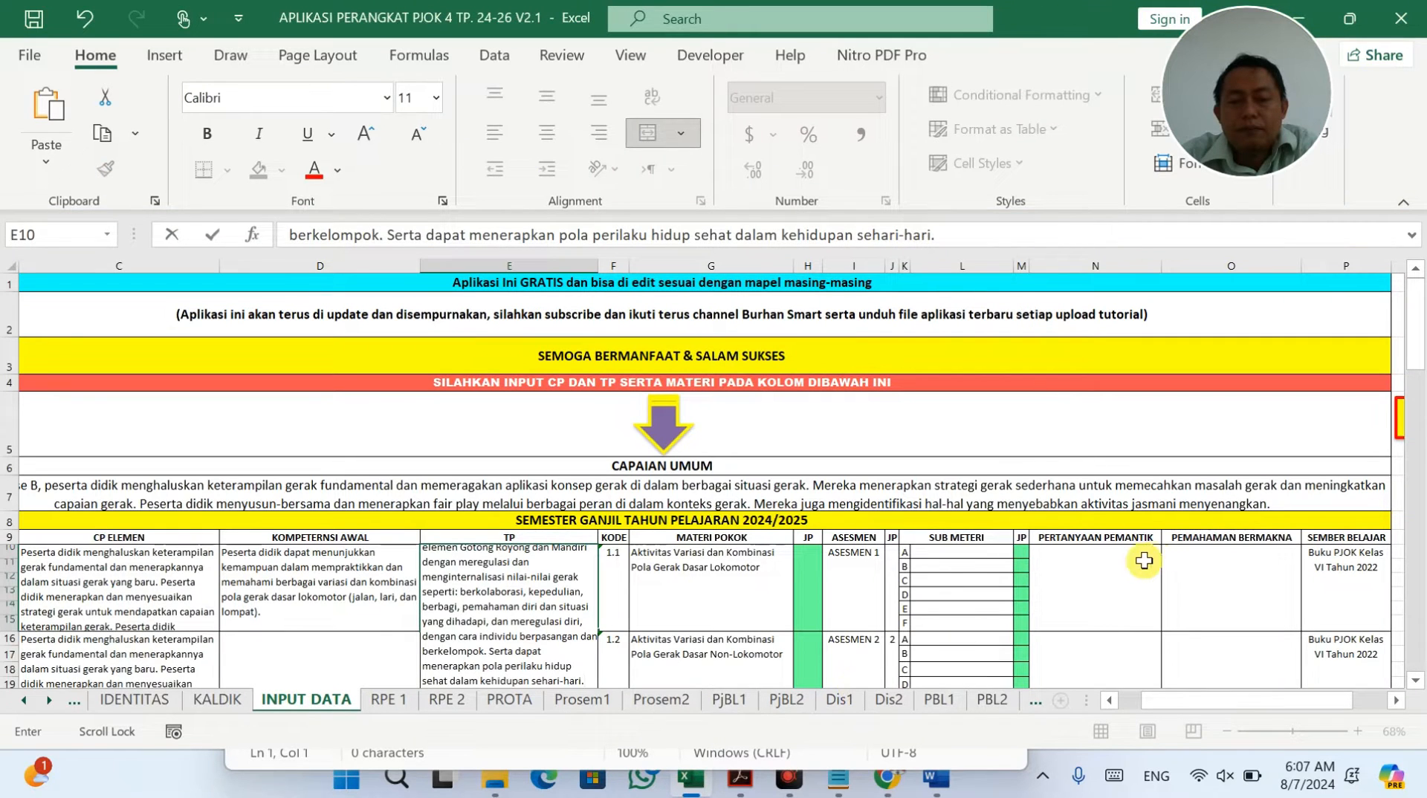
{"action": "double_click", "coordinate": [1115, 570]}
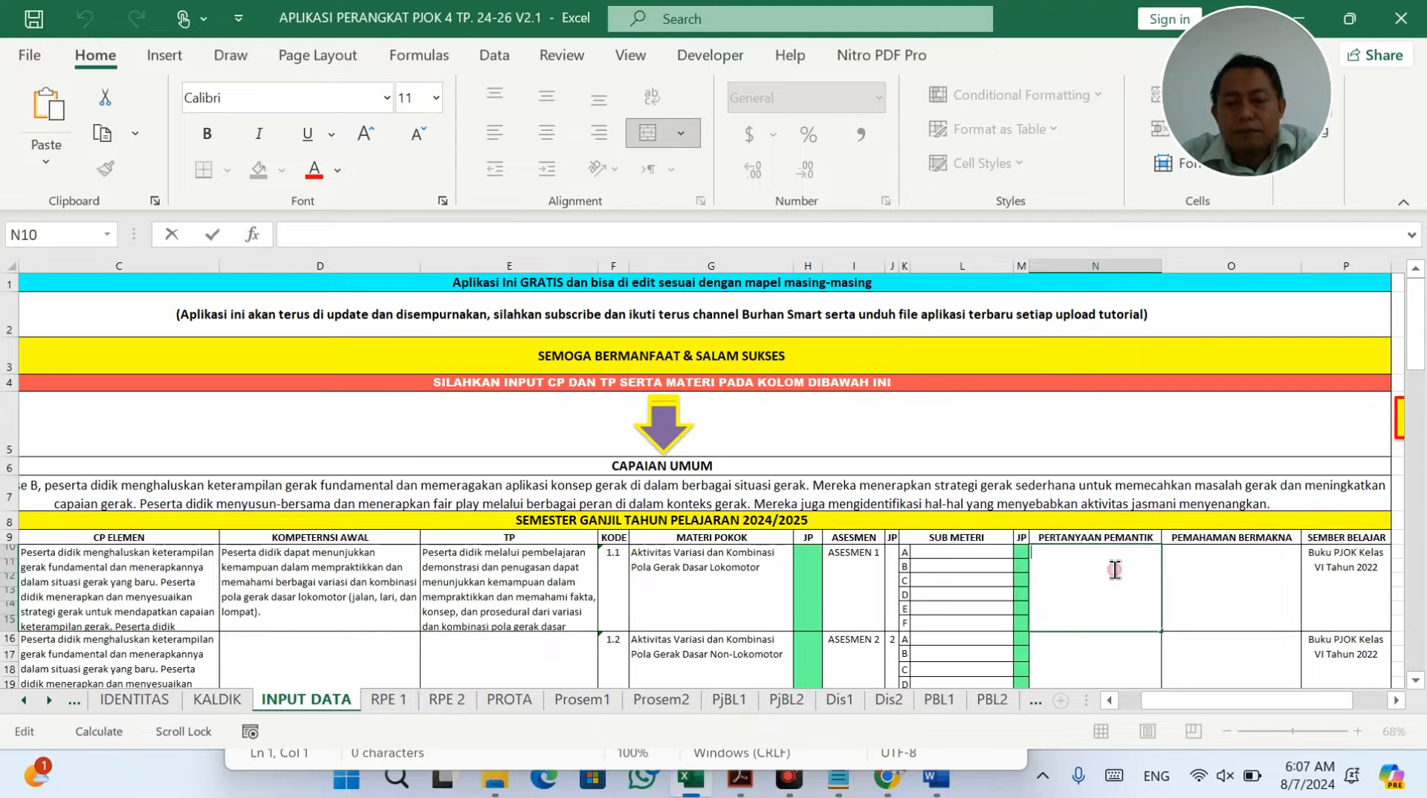
{"action": "double_click", "coordinate": [1205, 563]}
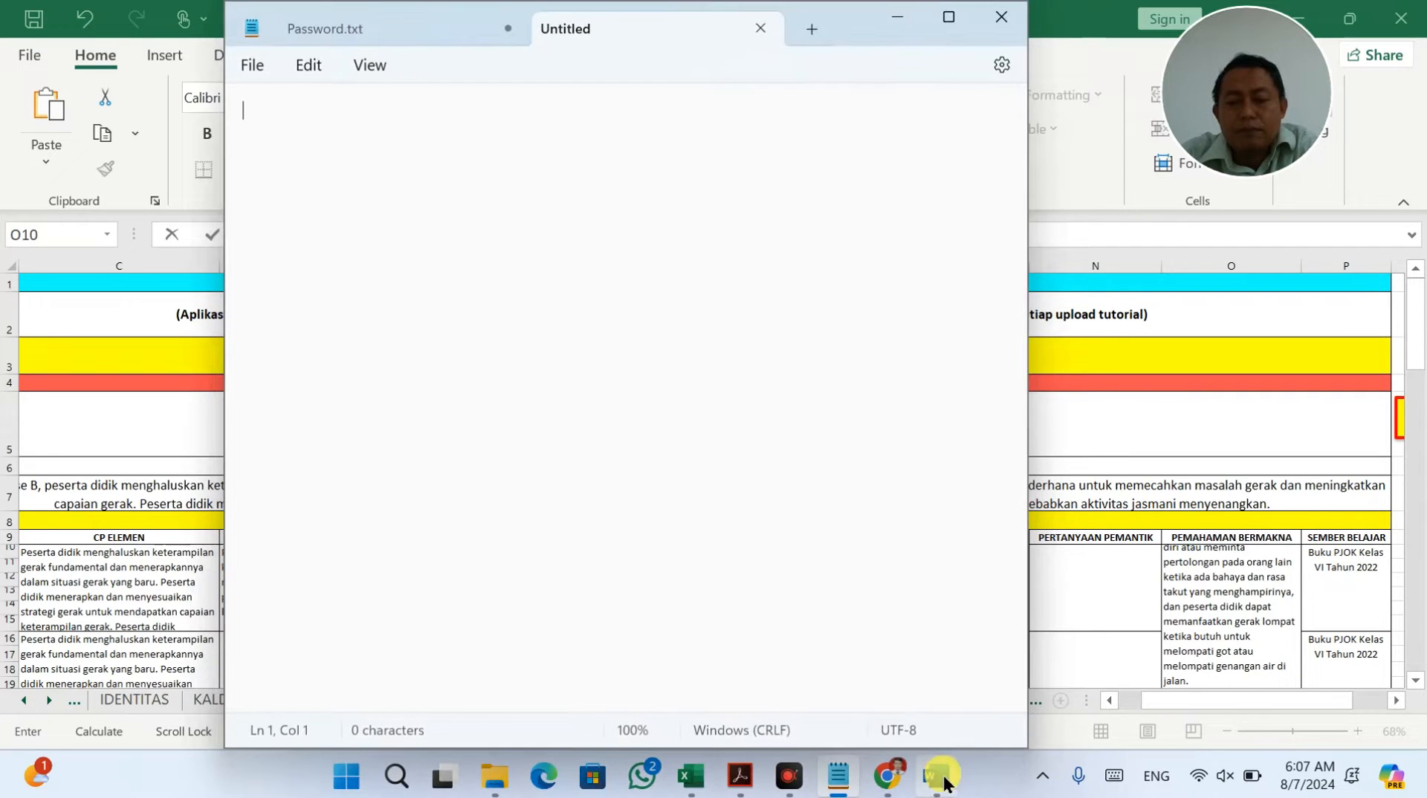
Step: Return to the Word module and copy both numbered questions under Pertanyaan Pemantik
{"action": "left_click", "coordinate": [938, 778]}
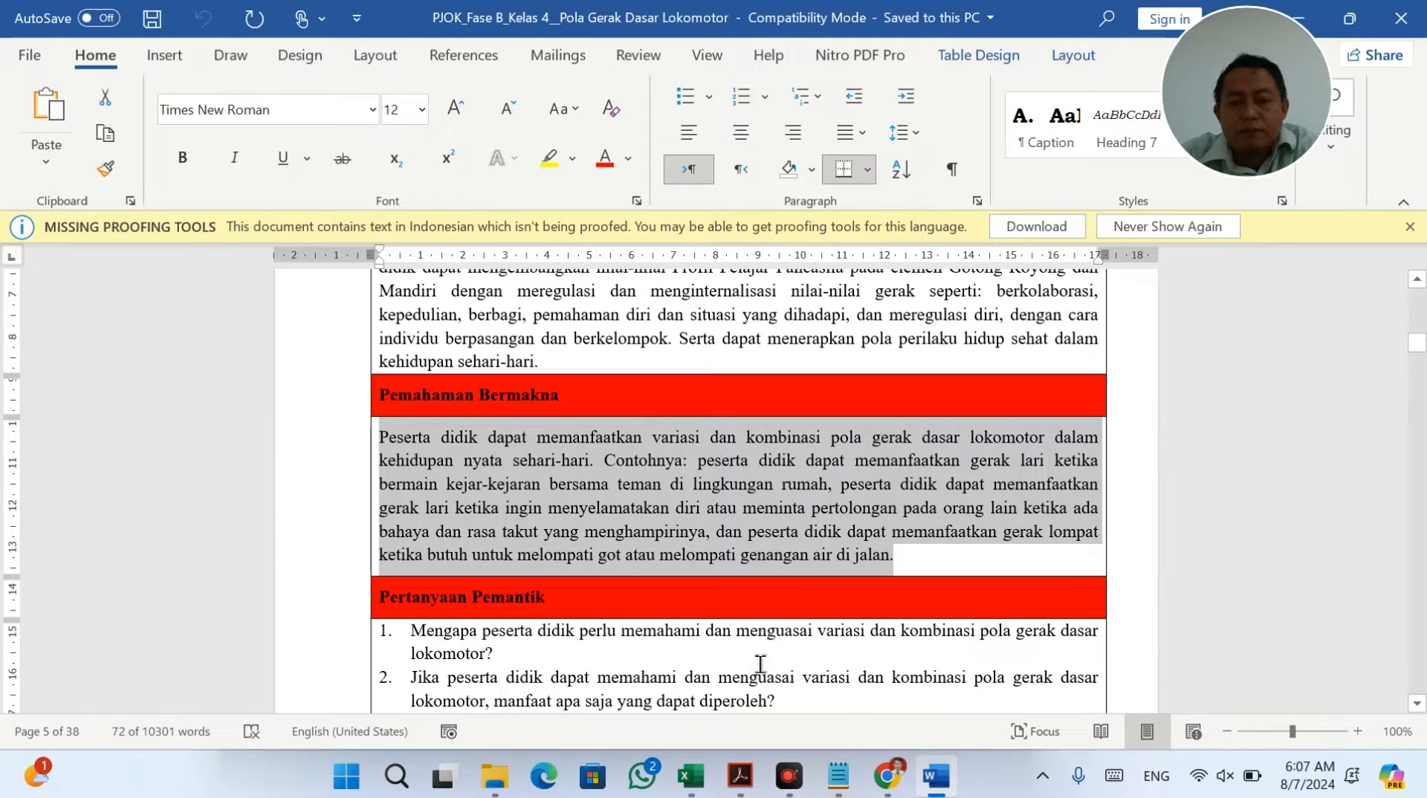
{"action": "left_click", "coordinate": [760, 663]}
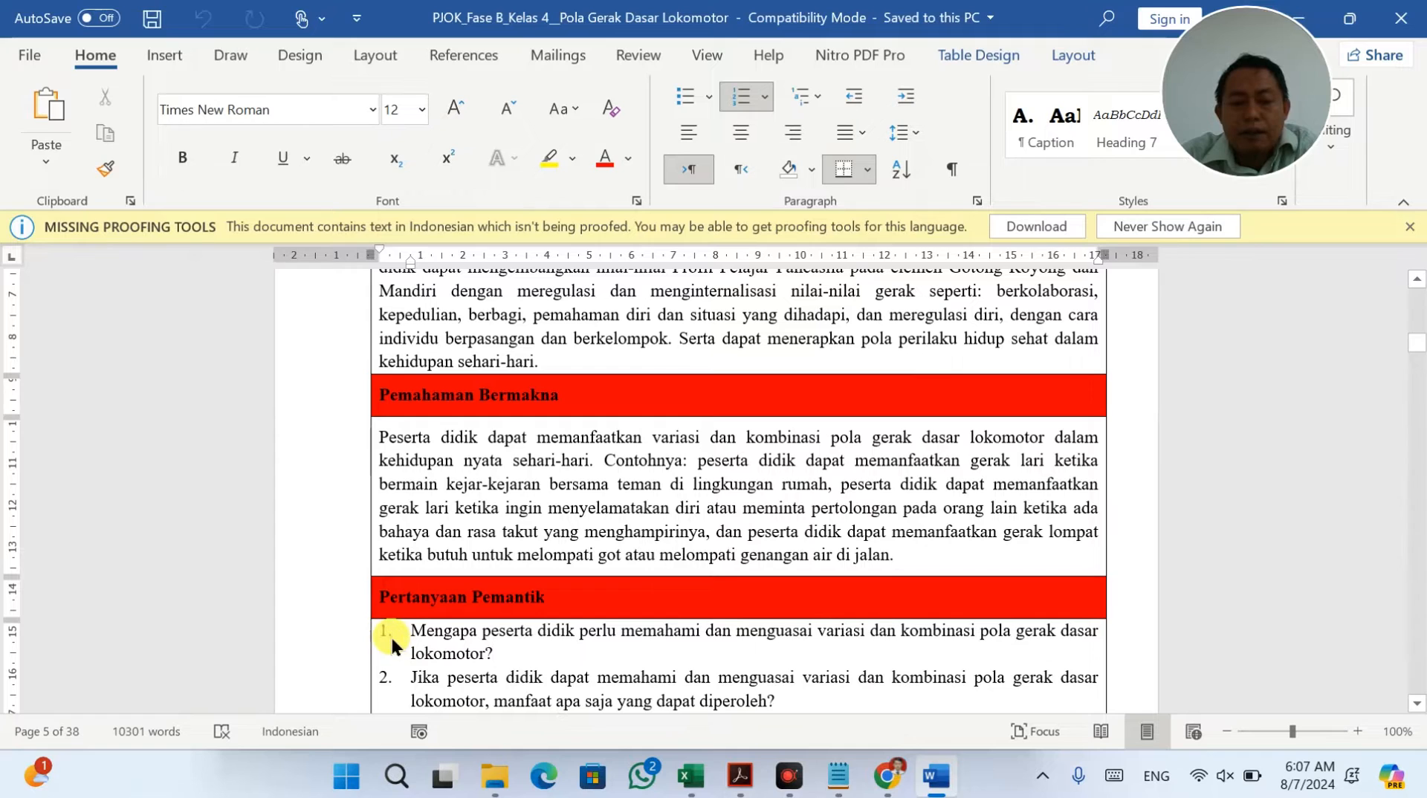
{"action": "left_click_drag", "start_coordinate": [405, 636], "coordinate": [816, 593]}
{"action": "key", "text": "alt+Tab"}
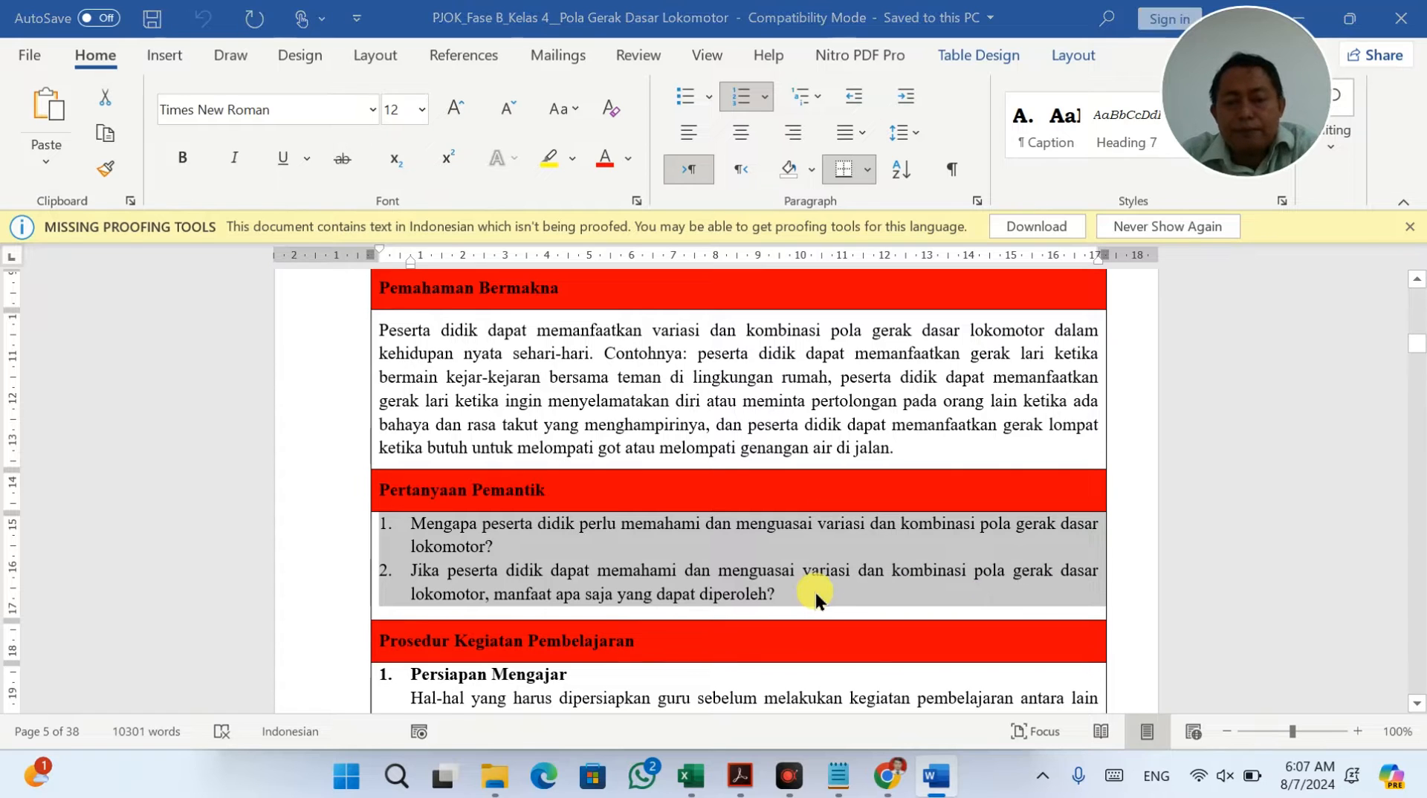
{"action": "key", "text": "alt+Tab"}
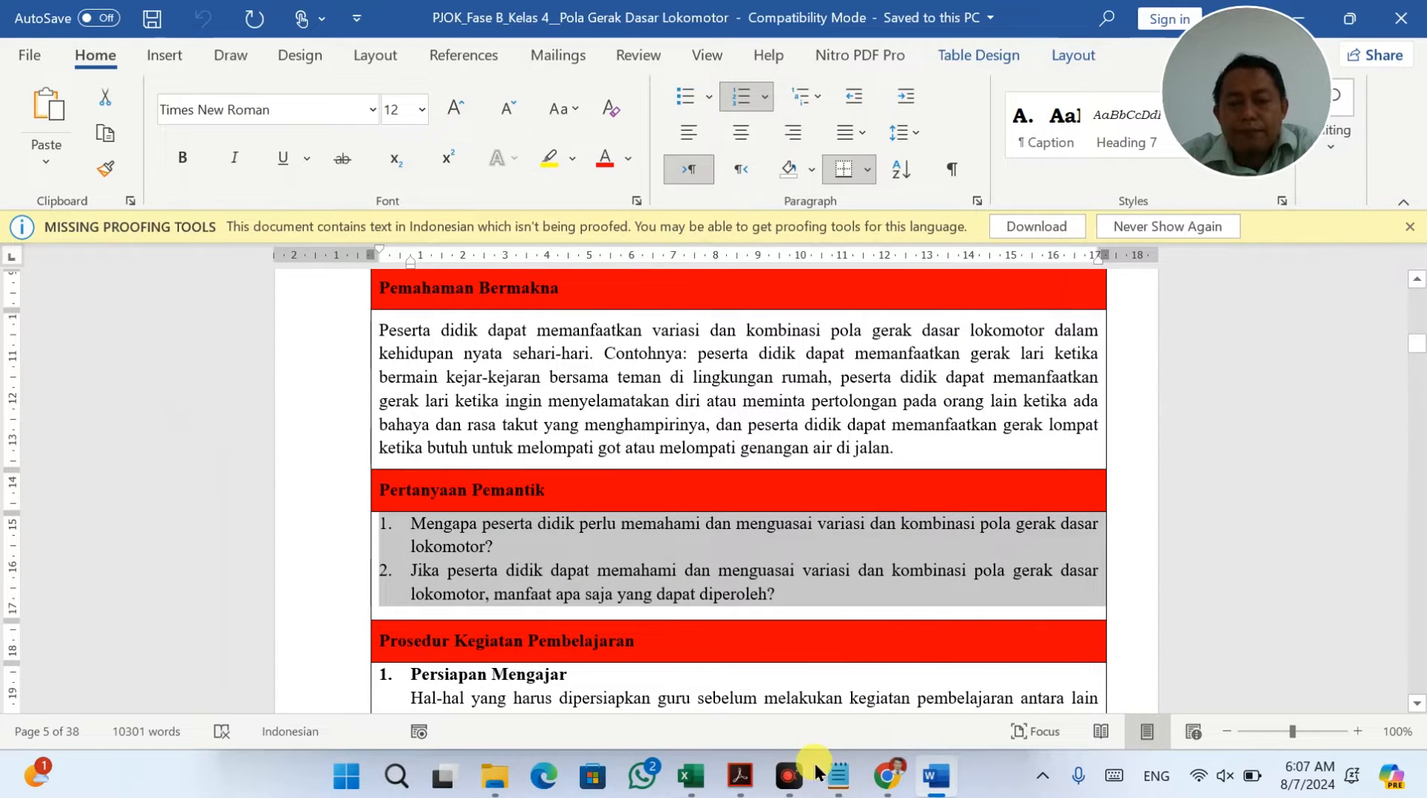
Step: Paste the two copied questions into N10, the Pertanyaan Pemantik cell for code 1.1 on Excel's INPUT DATA sheet
{"action": "left_click", "coordinate": [690, 776]}
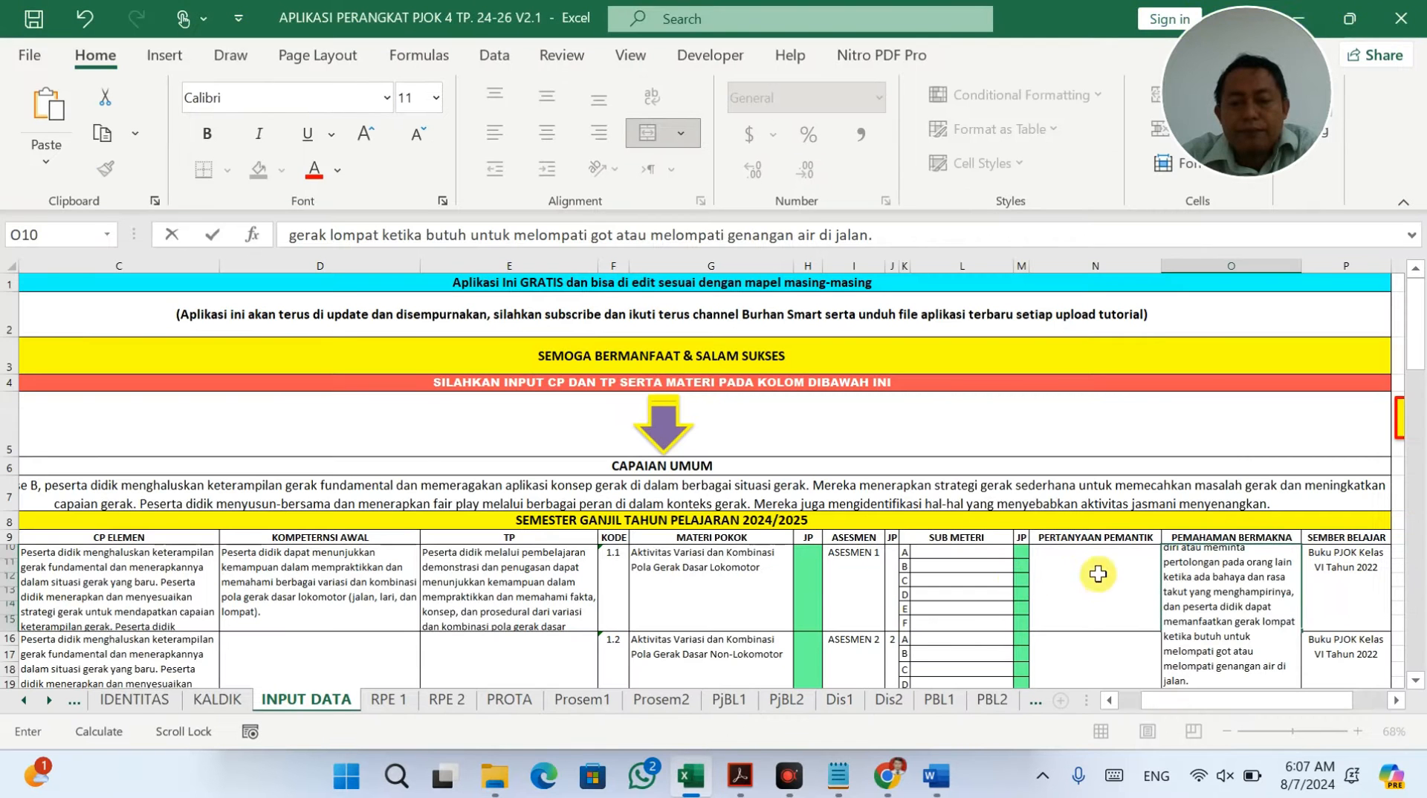
{"action": "left_click", "coordinate": [1098, 574]}
{"action": "double_click", "coordinate": [1097, 574]}
{"action": "type", "text": "1.\tMengapa peserta didik perlu memahami dan menguasai variasi dan kombinasi pola gerak dasar lokomotor? 2.\tJika peserta didik dapat memahami dan menguasai variasi dan kombinasi pola gerak dasar lokomotor, manfaat apa saja yang dapat diperoleh?"}
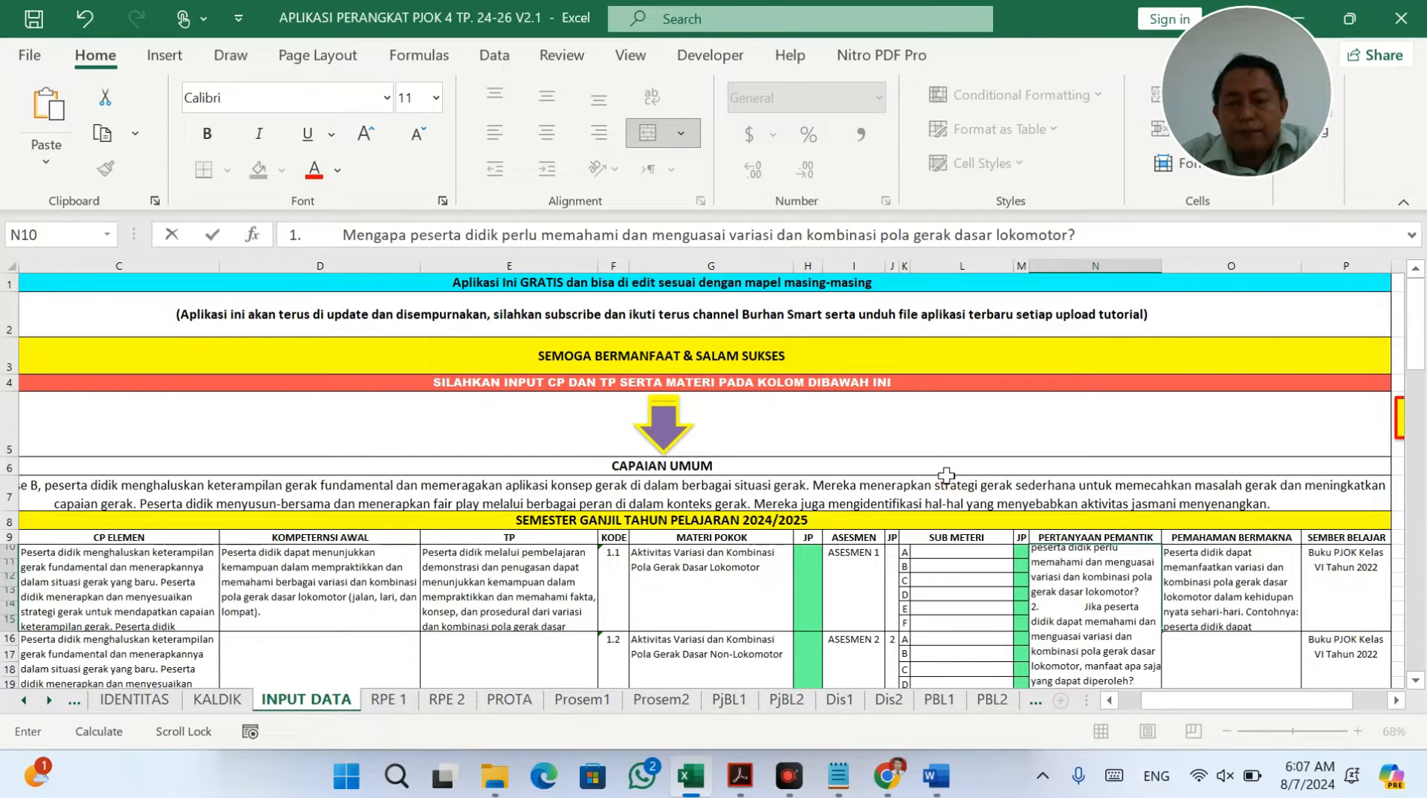
{"action": "left_click", "coordinate": [945, 476]}
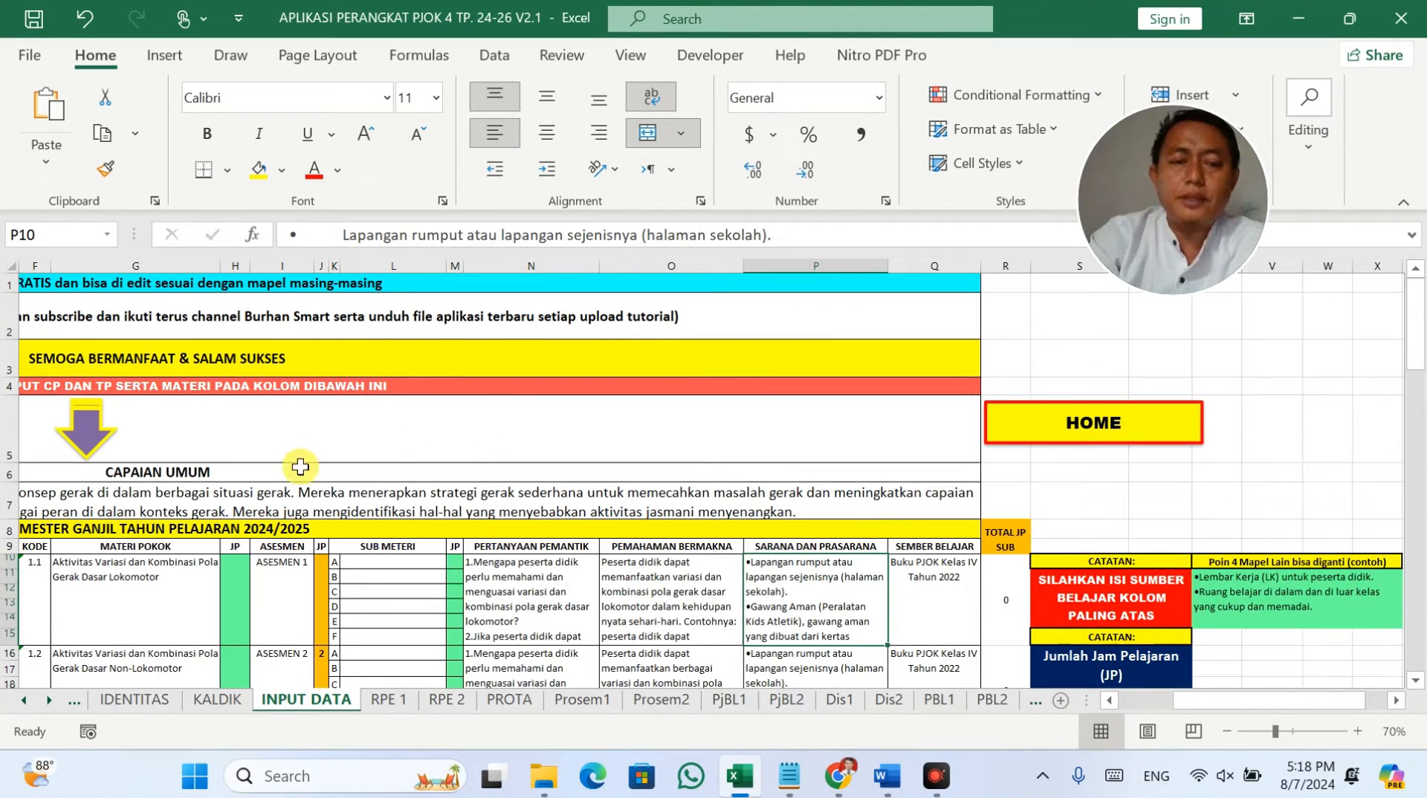
Step: Examine the filled INPUT DATA rows for codes 1.1 to 1.4, from Sarana dan Prasarana back to the first column
{"action": "scroll", "coordinate": [296, 506], "scroll_direction": "down", "scroll_amount": 1}
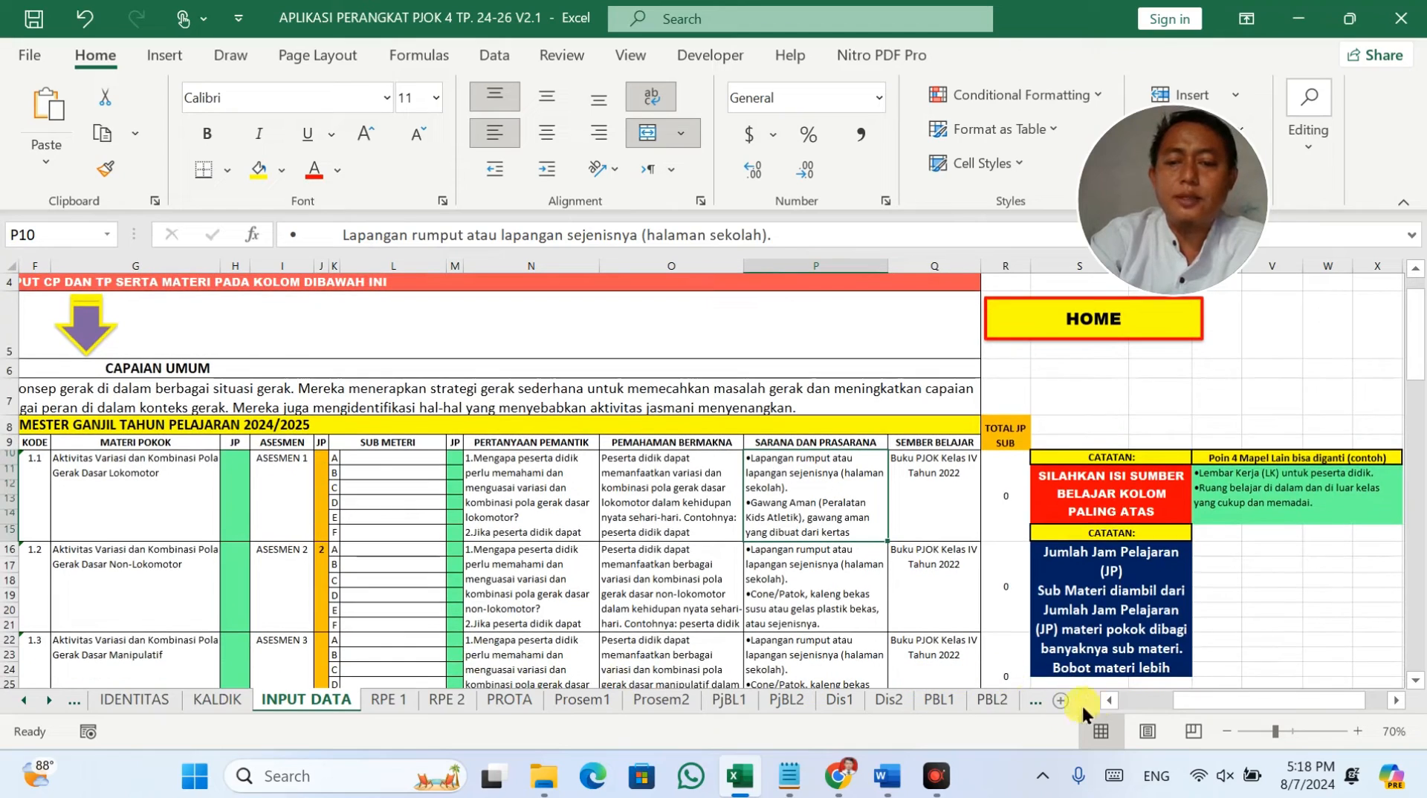
{"action": "left_click", "coordinate": [874, 660]}
{"action": "key", "text": "Left"}
{"action": "key", "text": "Left"}
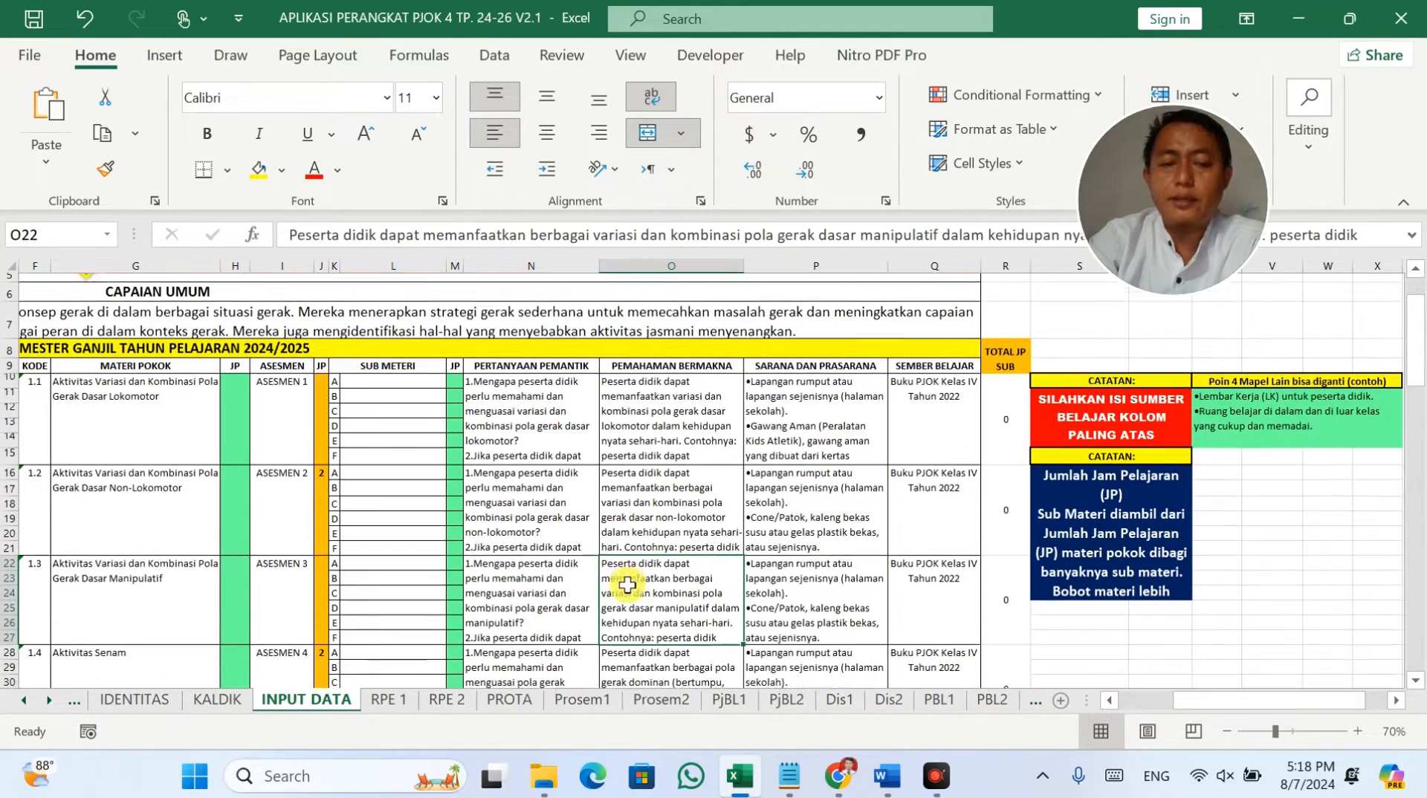
{"action": "key", "text": "Left"}
{"action": "key", "text": "Left"}
{"action": "key", "text": "Left"}
{"action": "key", "text": "Left"}
{"action": "key", "text": "Left"}
{"action": "key", "text": "Left"}
{"action": "key", "text": "Left"}
{"action": "key", "text": "Left"}
{"action": "key", "text": "Left"}
{"action": "key", "text": "Left"}
{"action": "key", "text": "Left"}
{"action": "key", "text": "Left"}
{"action": "key", "text": "Left"}
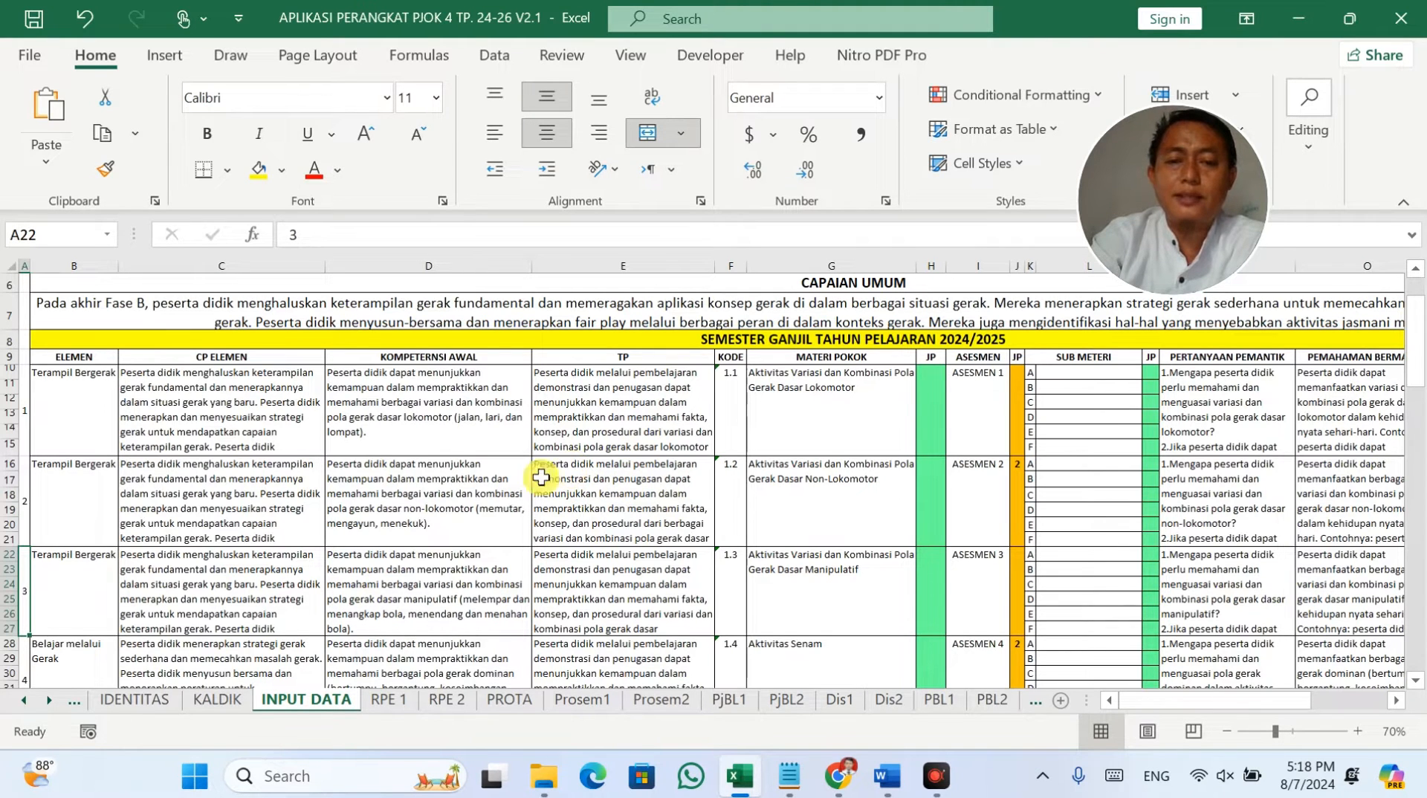
Step: Review the code 1.1 row from Elemen across to Sarana dan Prasarana, including the TP entry of the row below
{"action": "left_click_drag", "start_coordinate": [86, 416], "coordinate": [1240, 424]}
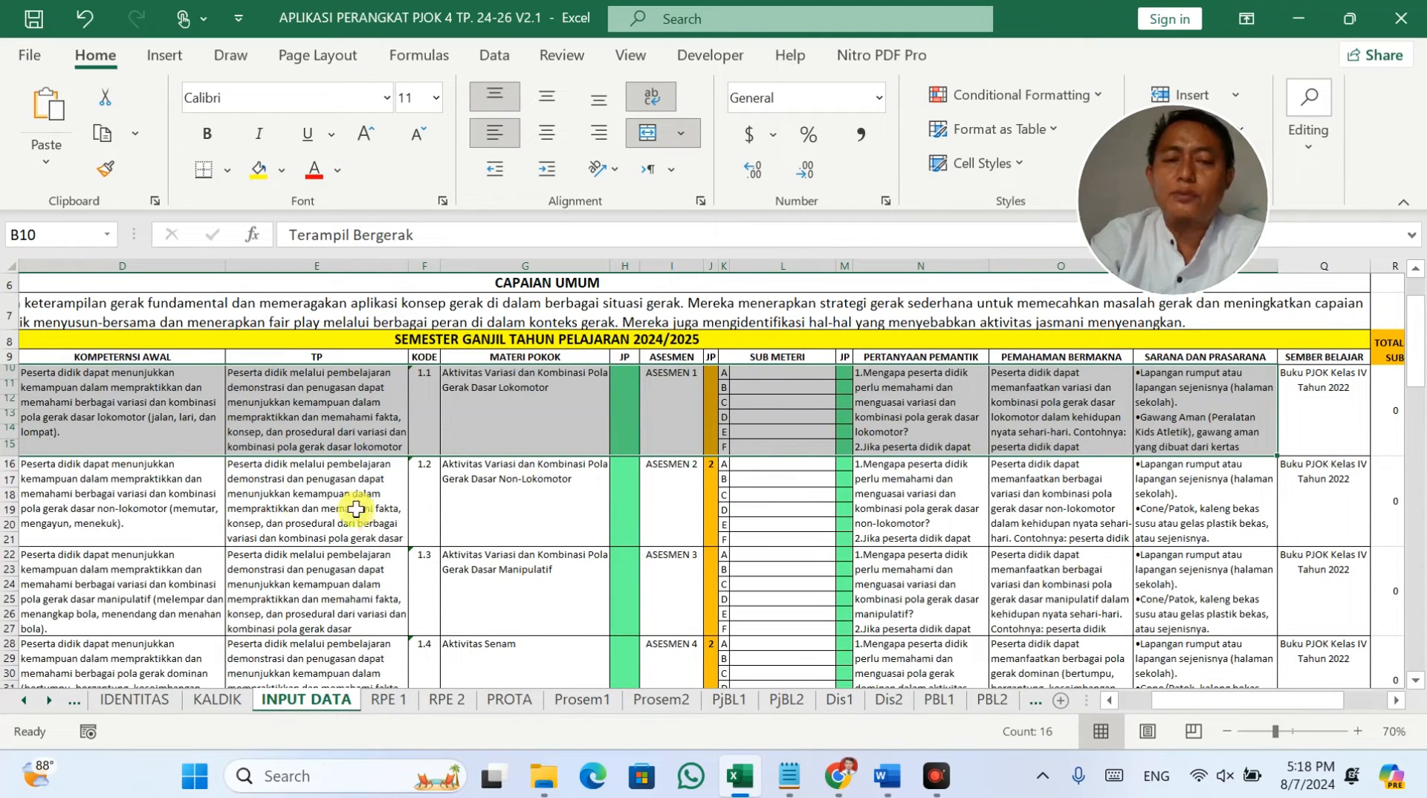
{"action": "left_click", "coordinate": [255, 501]}
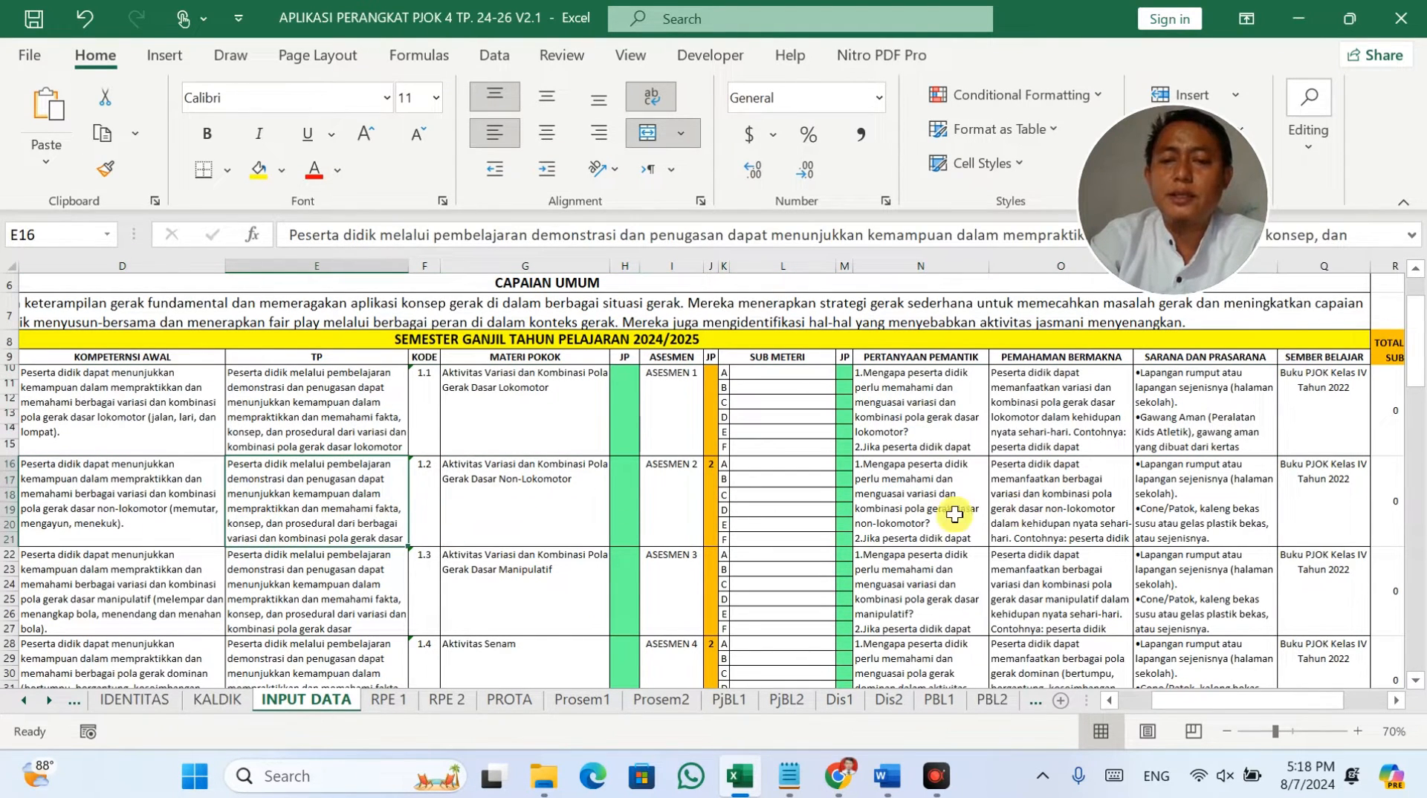
{"action": "left_click", "coordinate": [1212, 443]}
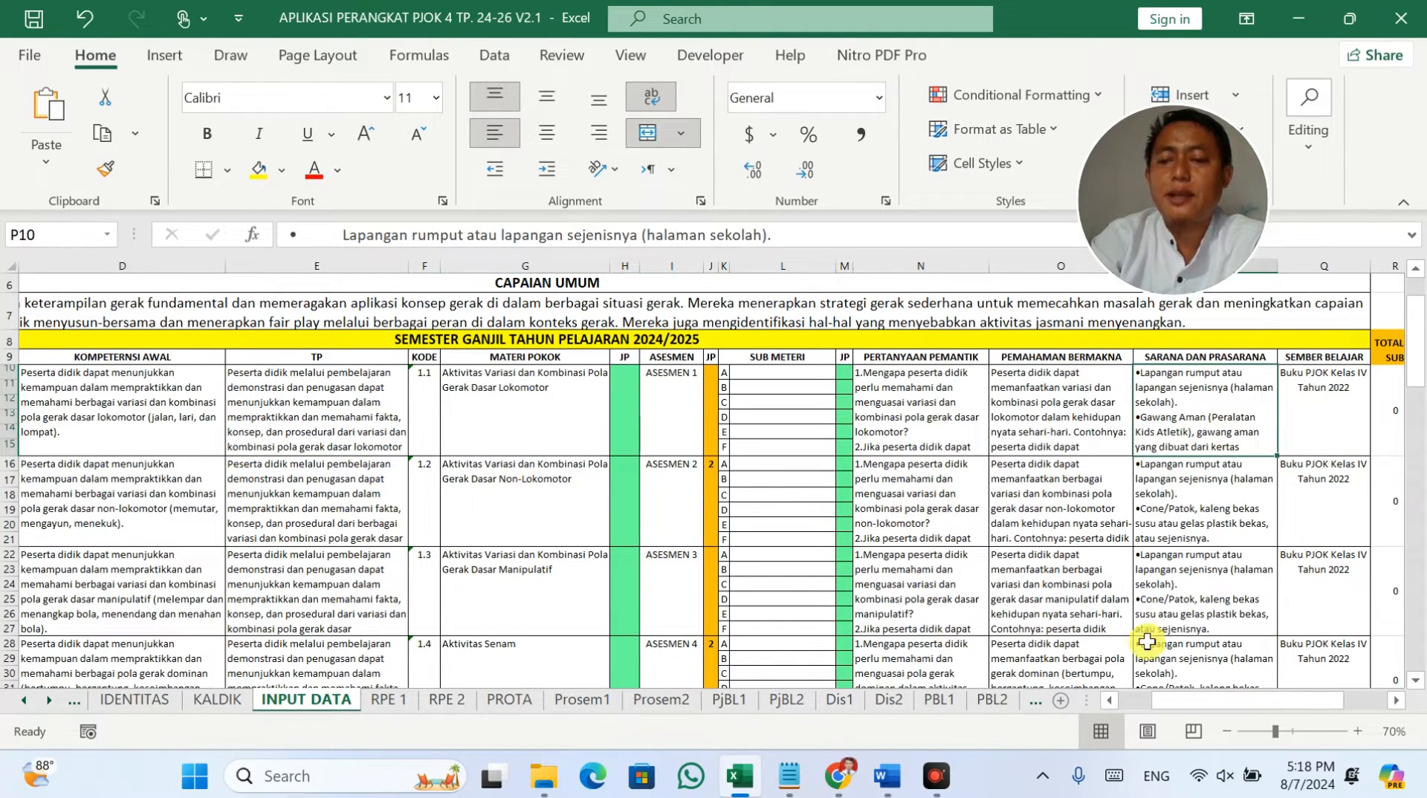
Step: Go to the PjBL1 sheet and check the Kompetensi Awal section and the lookup formula for the facilities list in C26
{"action": "left_click", "coordinate": [721, 698]}
{"action": "scroll", "coordinate": [260, 512], "scroll_direction": "up", "scroll_amount": 2}
{"action": "scroll", "coordinate": [260, 513], "scroll_direction": "down", "scroll_amount": 2}
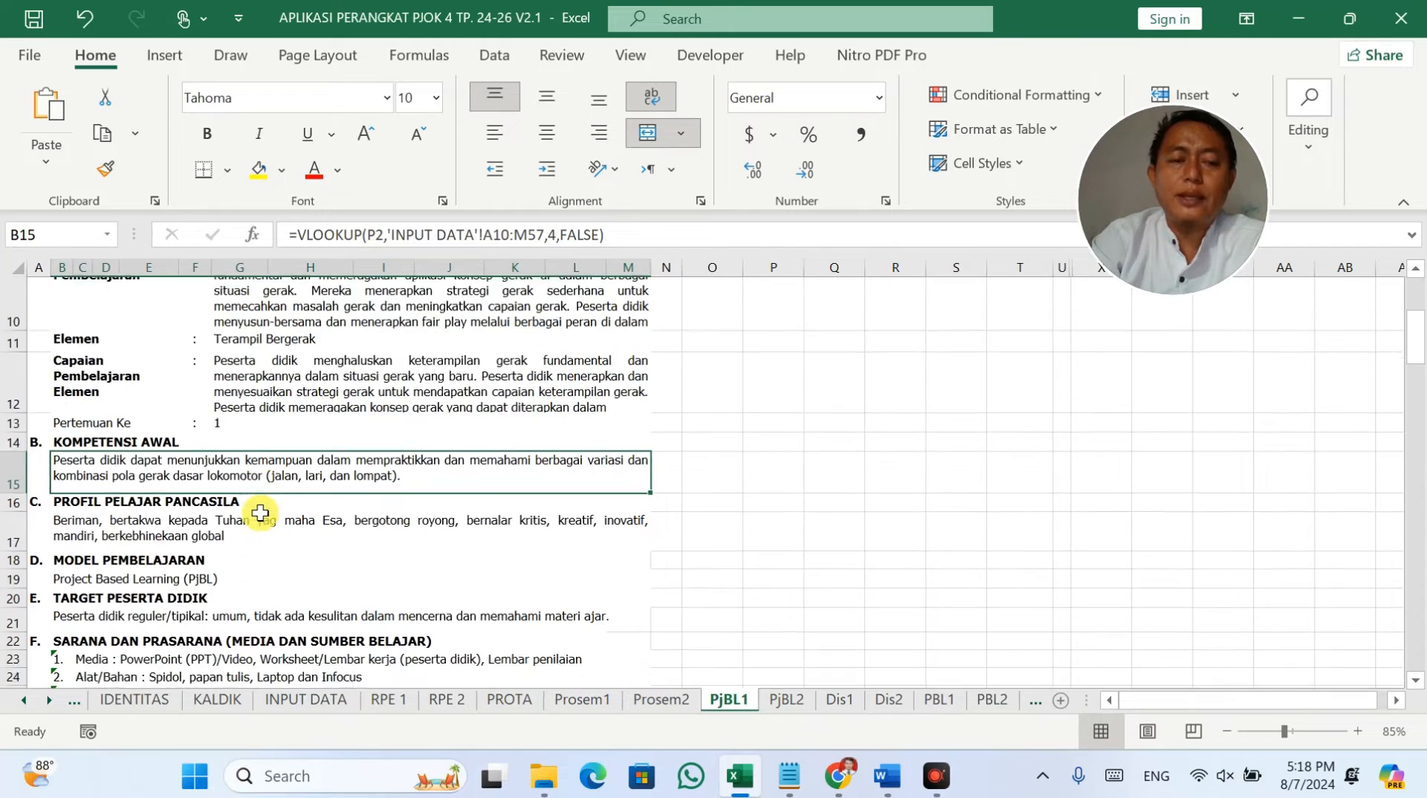
{"action": "scroll", "coordinate": [260, 513], "scroll_direction": "down", "scroll_amount": 3}
{"action": "left_click", "coordinate": [218, 487]}
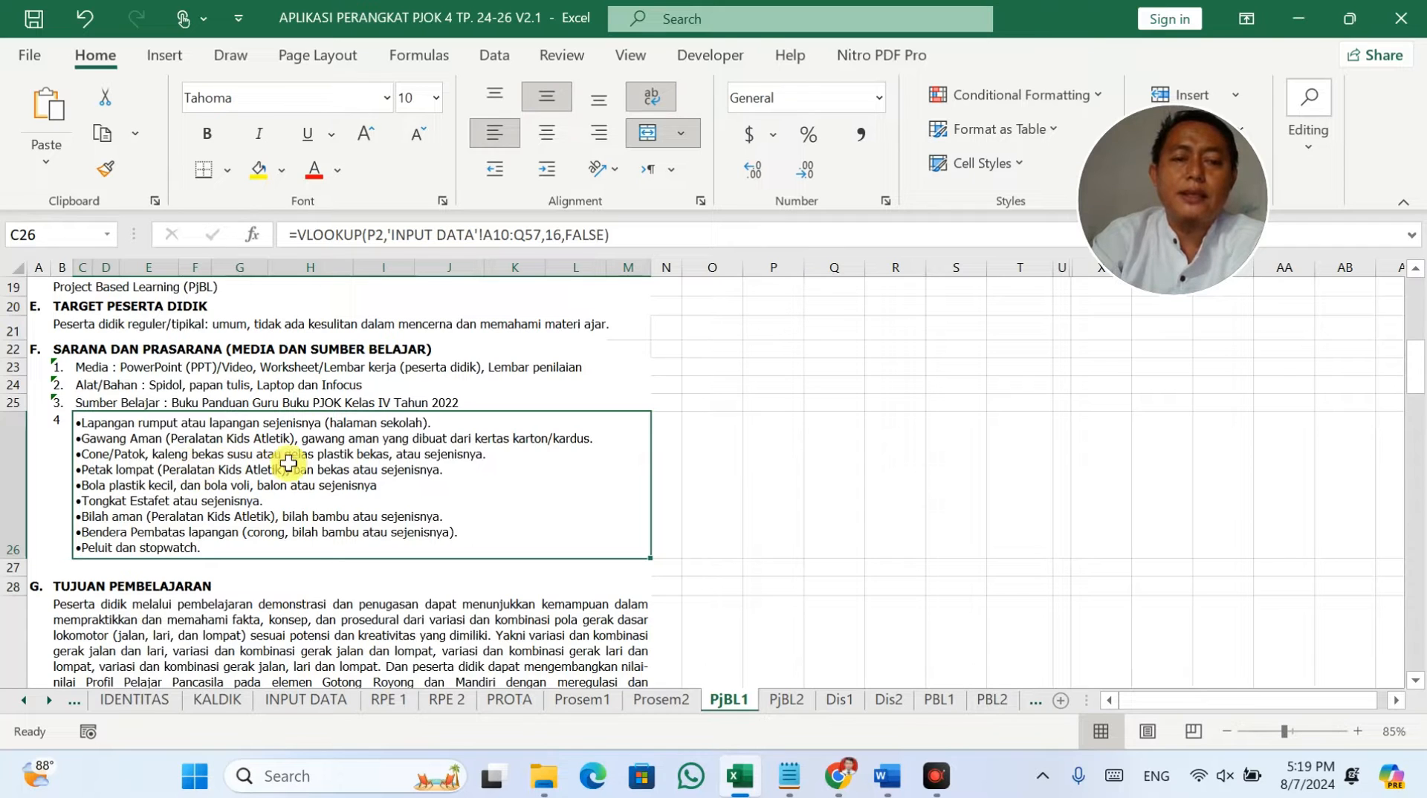
Step: Advance the PjBL1 module to the next meeting and top-align the Sarana Prasarana list in C26
{"action": "scroll", "coordinate": [752, 408], "scroll_direction": "up", "scroll_amount": 6}
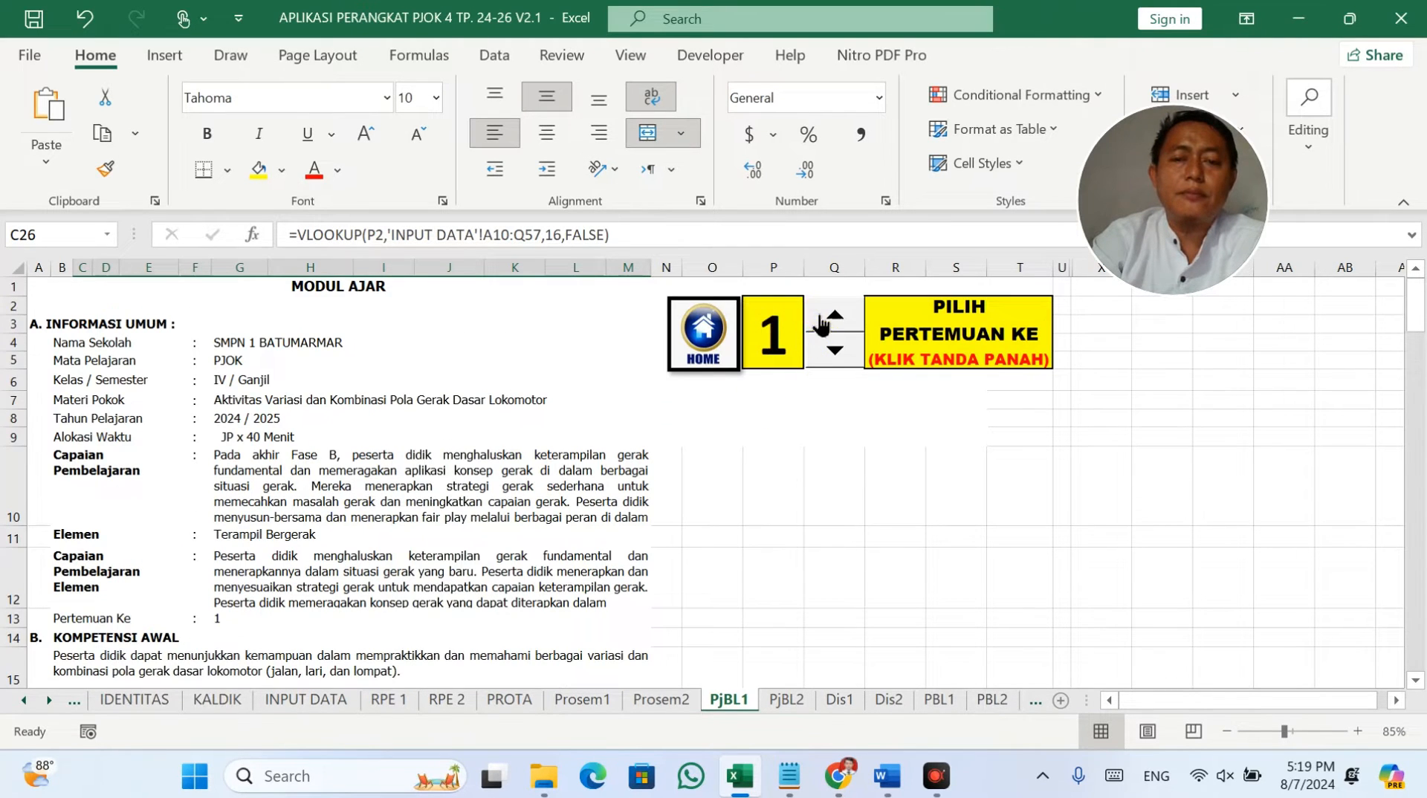
{"action": "left_click", "coordinate": [822, 321]}
{"action": "scroll", "coordinate": [557, 569], "scroll_direction": "down", "scroll_amount": 6}
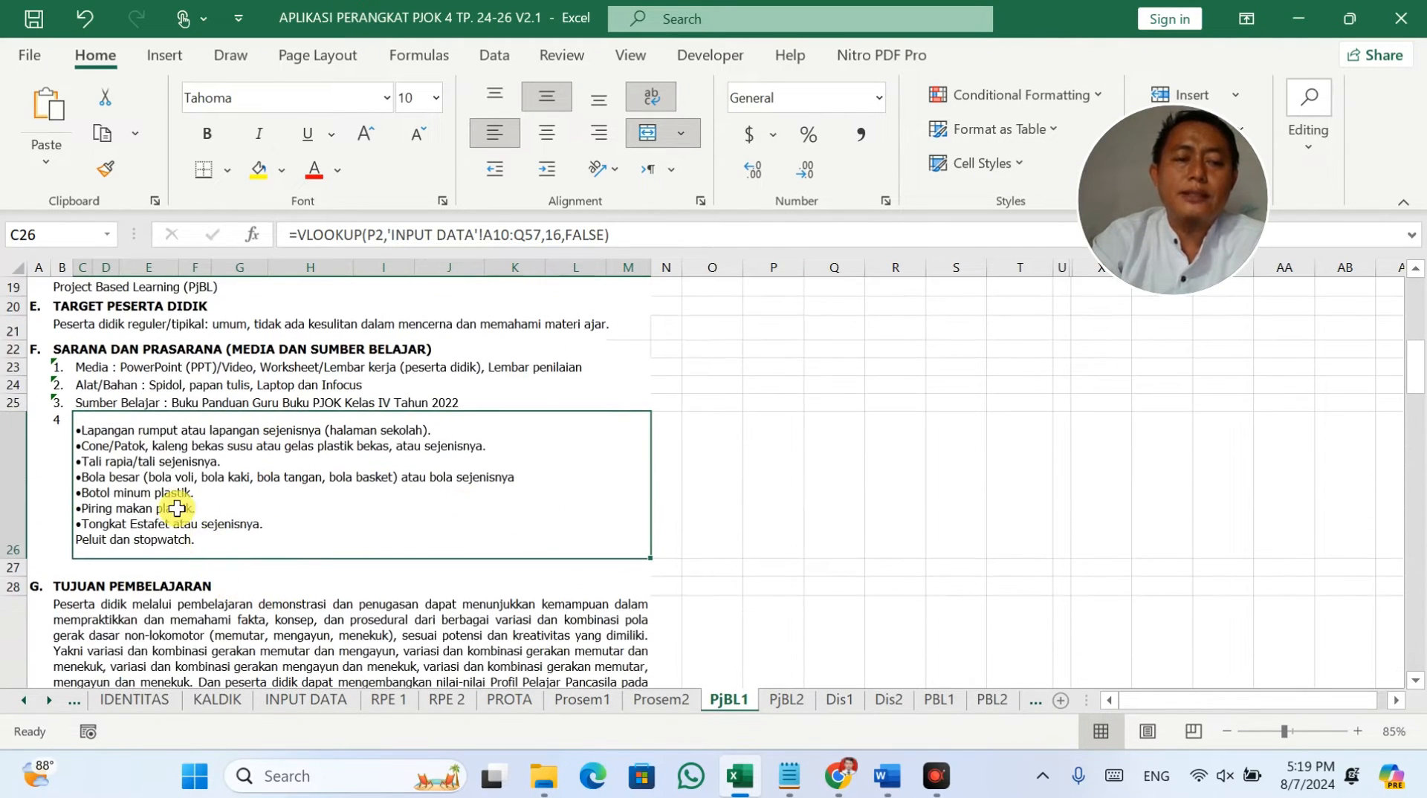
{"action": "left_click", "coordinate": [500, 89]}
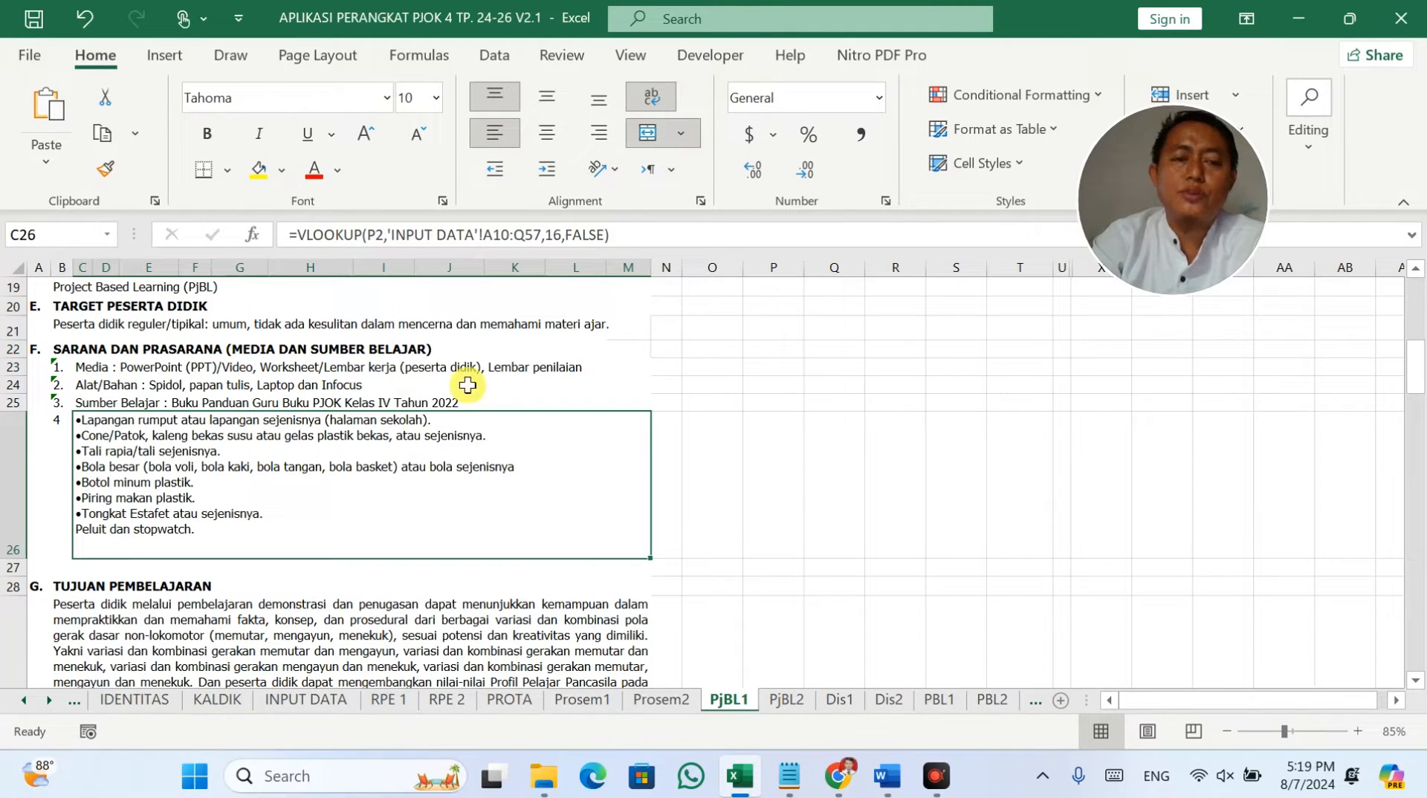
Step: Check the facilities lookup formula in C26 and delete the empty row 27 above the Tujuan Pembelajaran heading
{"action": "left_click", "coordinate": [573, 235]}
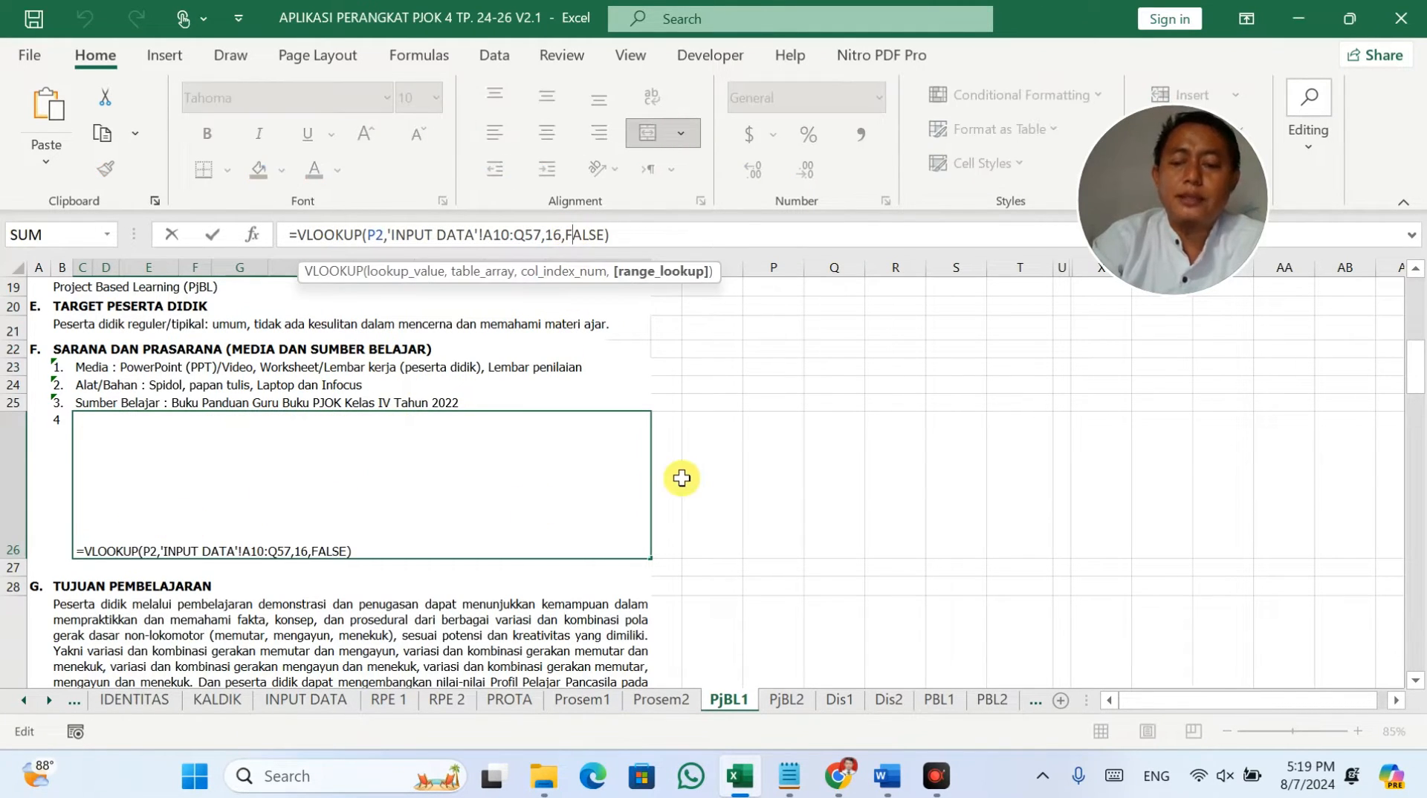
{"action": "key", "text": "Return"}
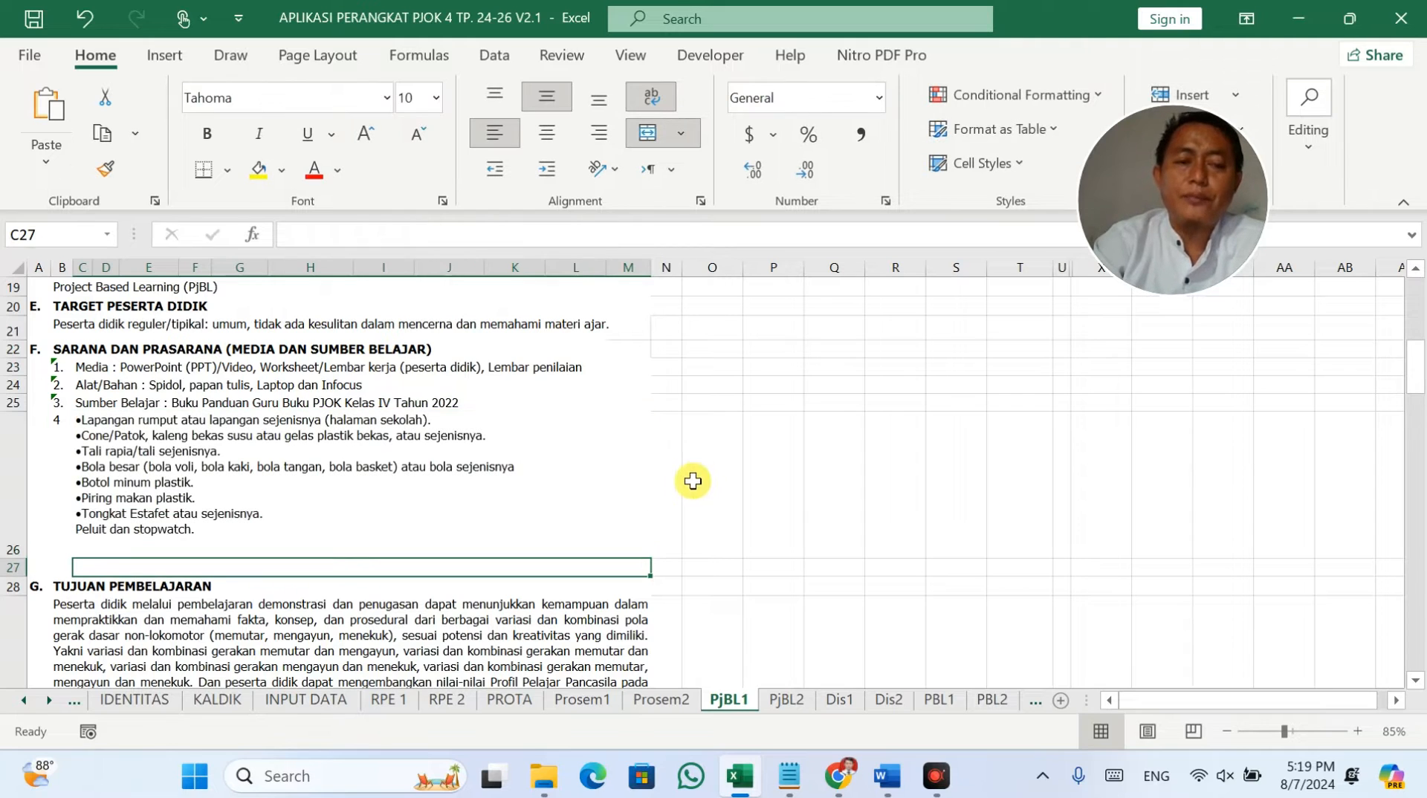
{"action": "right_click", "coordinate": [32, 571]}
{"action": "left_click", "coordinate": [107, 383]}
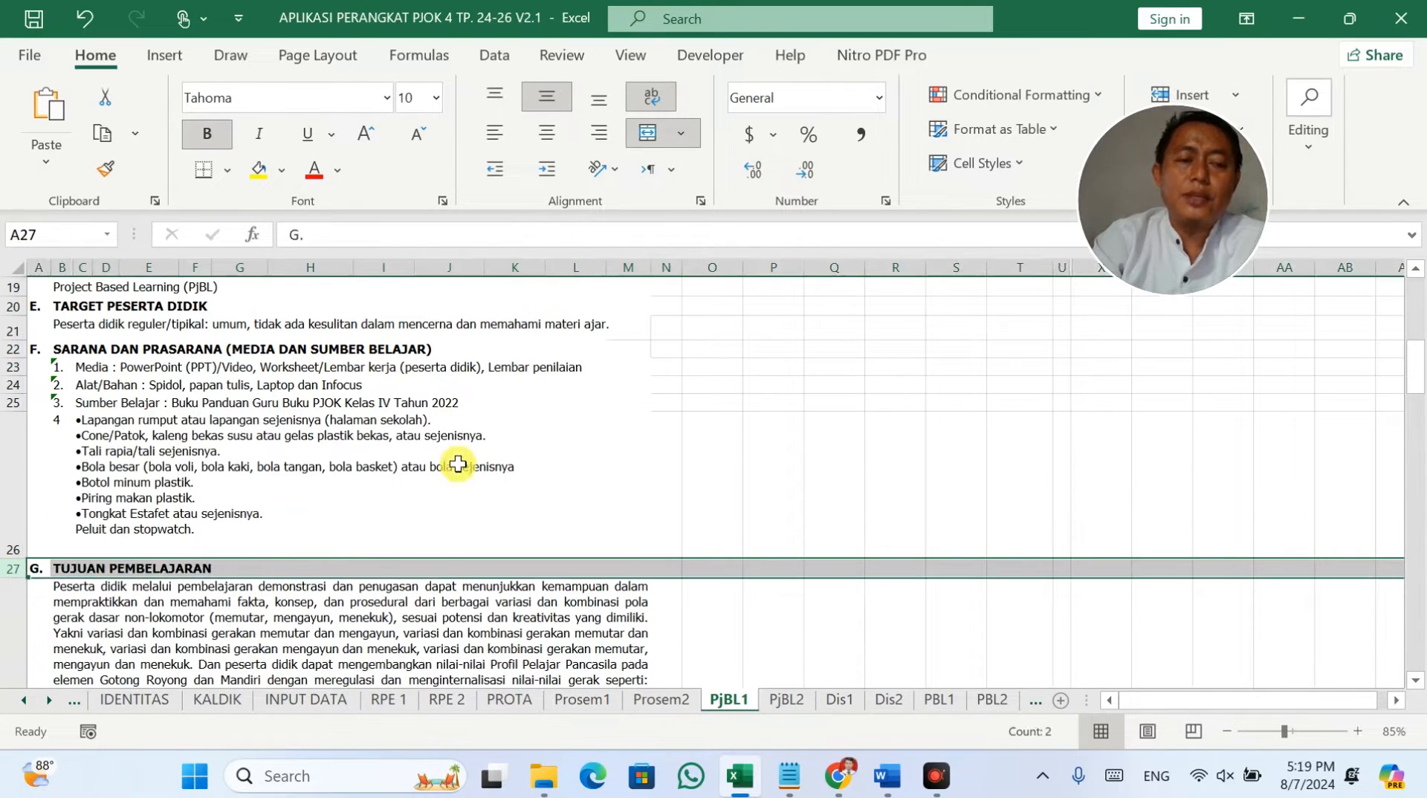
{"action": "left_click", "coordinate": [281, 468]}
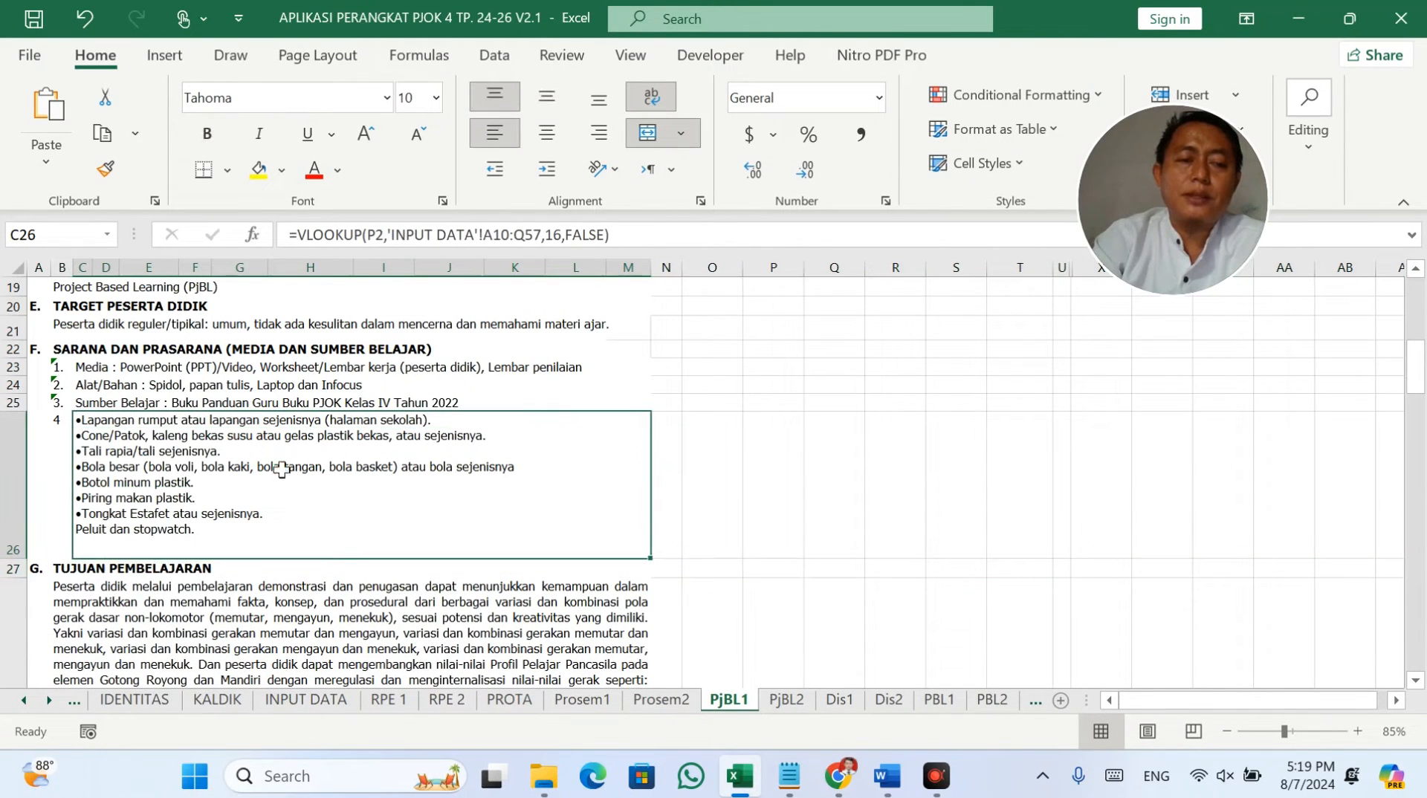
Step: Copy the example text for point 4 of other subjects from cell U11 on the INPUT DATA sheet
{"action": "left_click", "coordinate": [359, 698]}
{"action": "left_click_drag", "start_coordinate": [1206, 704], "coordinate": [1249, 699]}
{"action": "left_click", "coordinate": [1264, 402]}
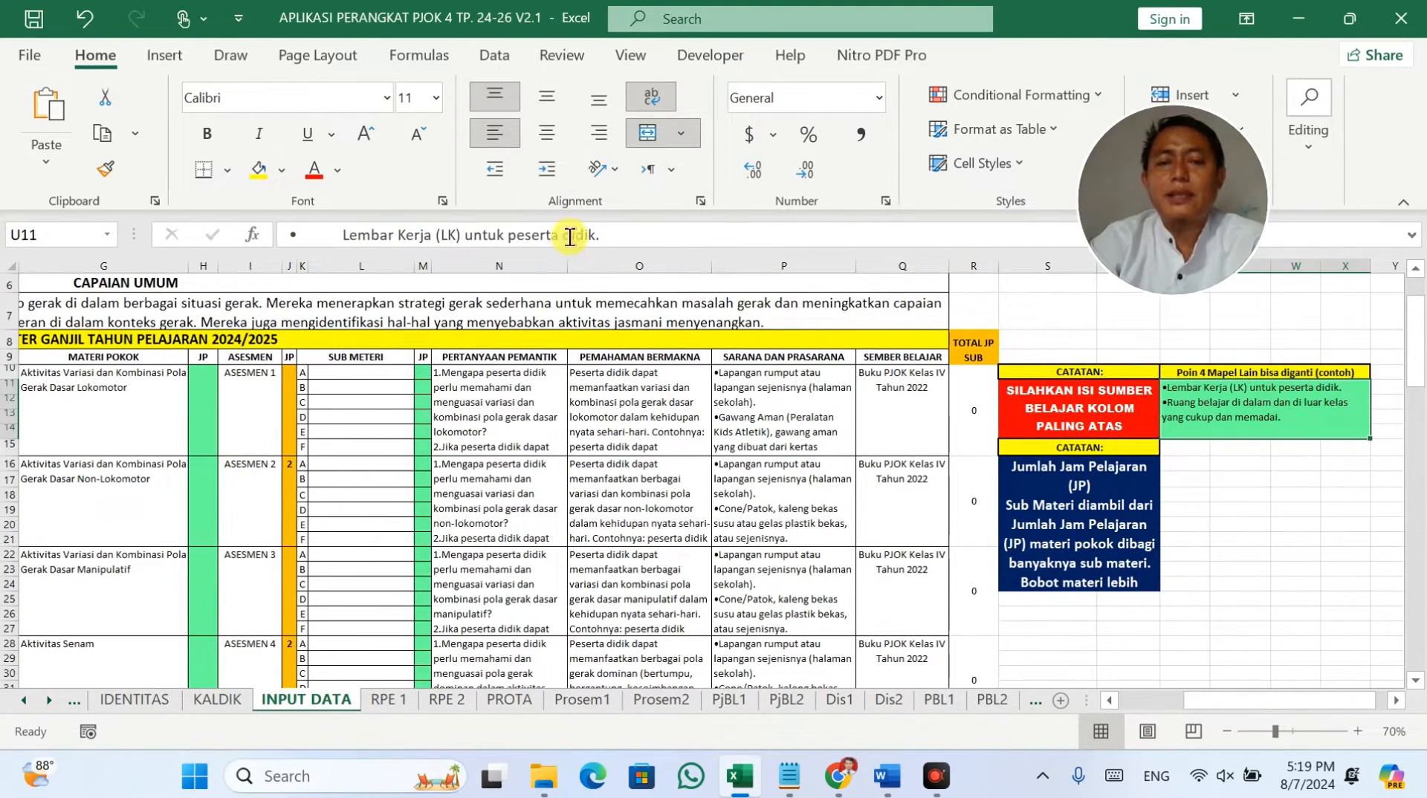
{"action": "key", "text": "ctrl+a"}
{"action": "left_click", "coordinate": [474, 227]}
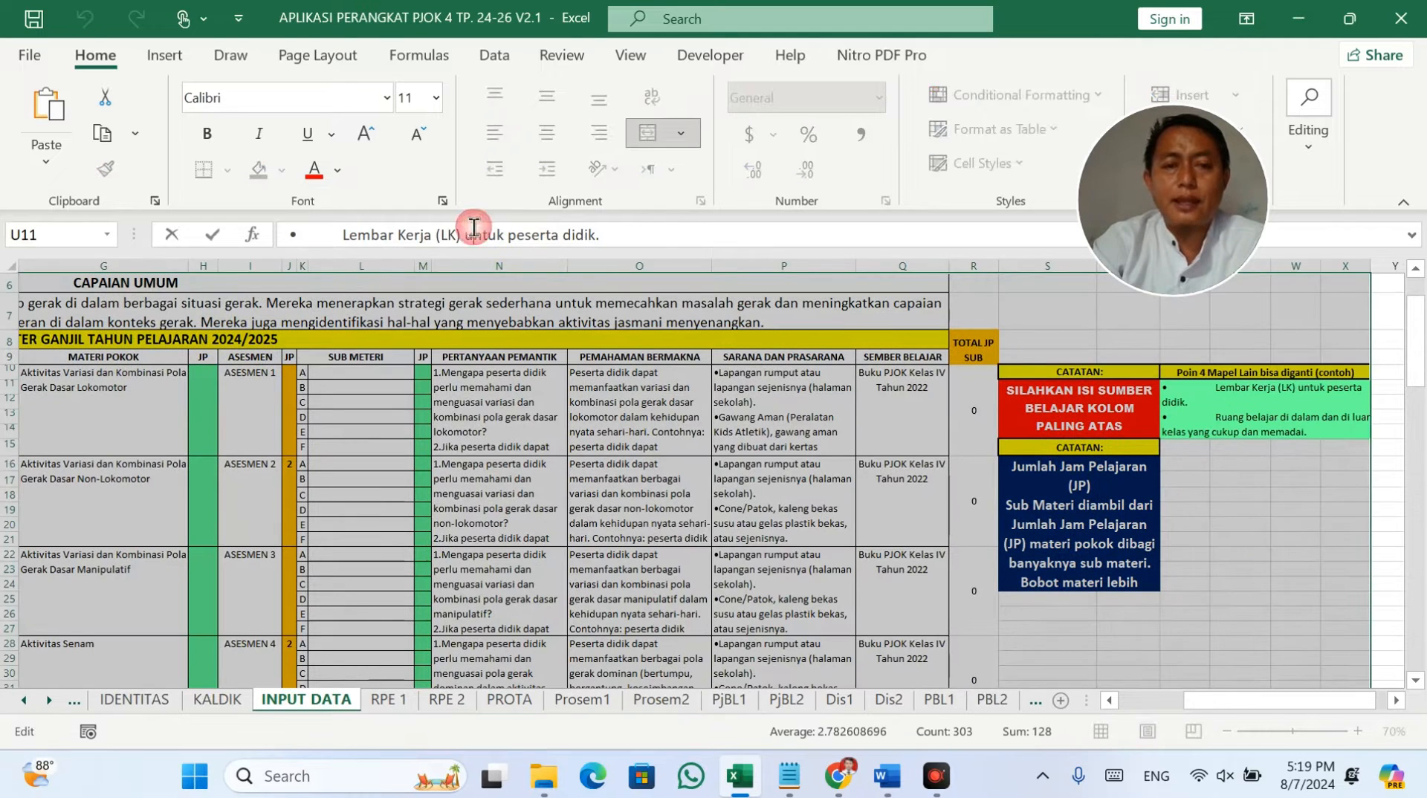
{"action": "key", "text": "ctrl+a"}
{"action": "right_click", "coordinate": [474, 228]}
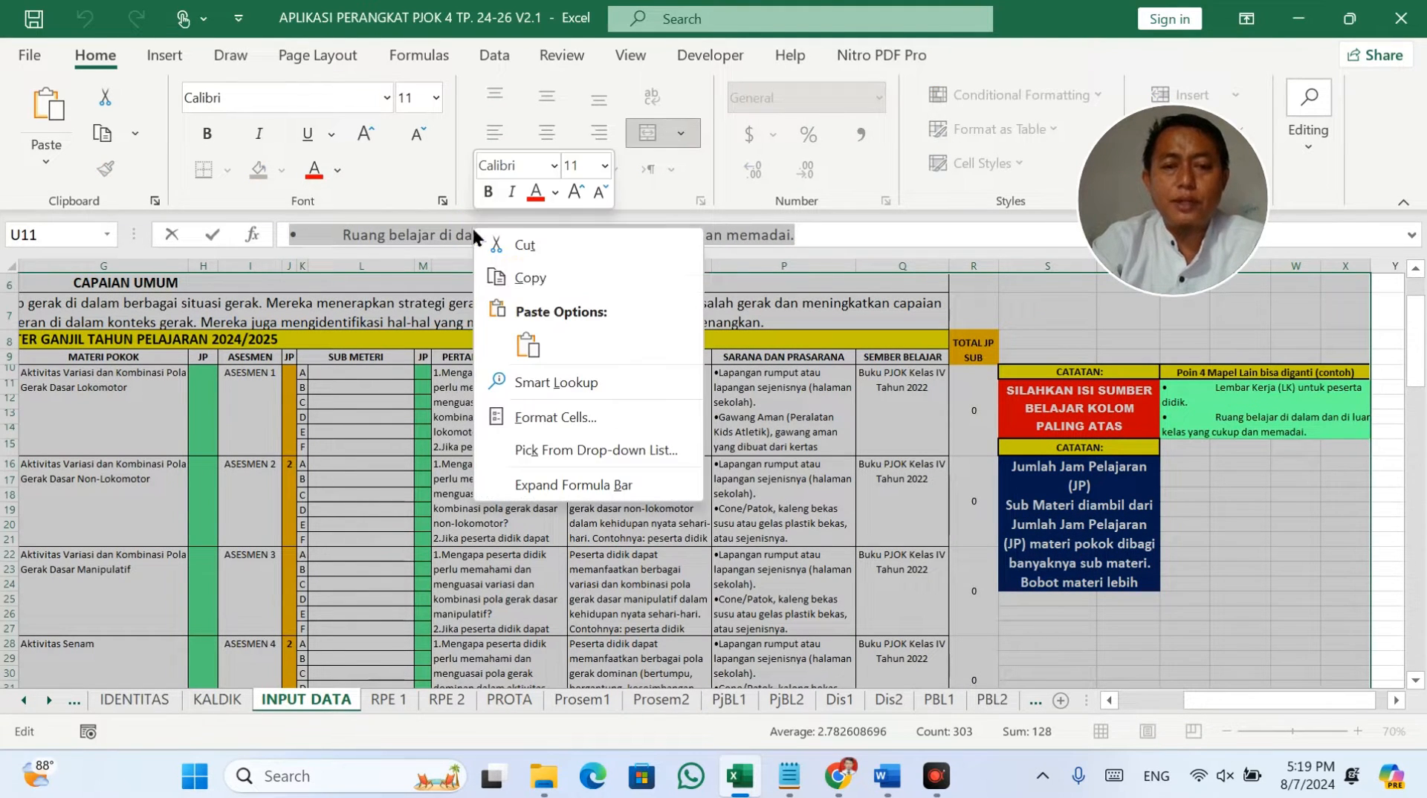
{"action": "left_click", "coordinate": [519, 281]}
{"action": "key", "text": "Escape"}
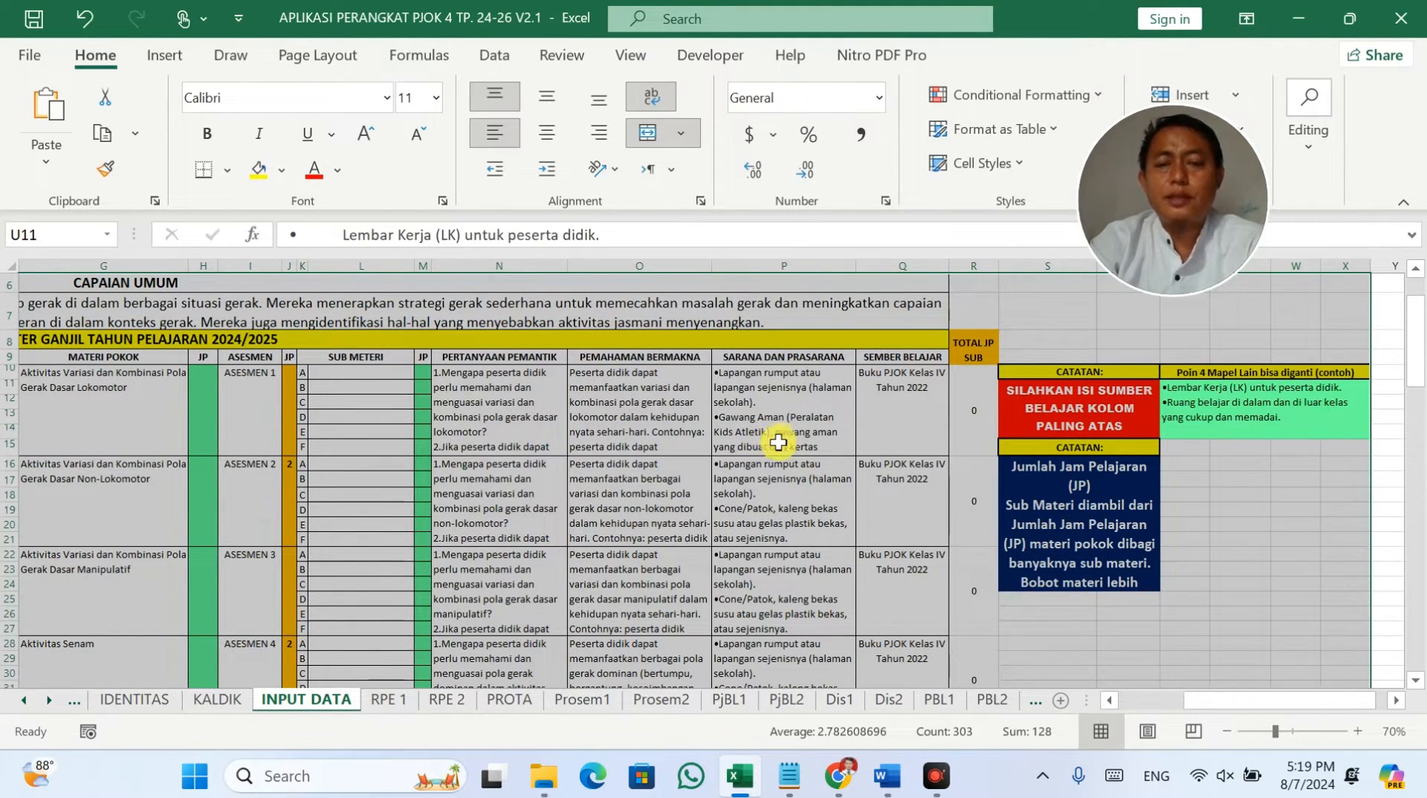
Step: Replace the Sarana dan Prasarana text of ASESMEN 1 in P10 with the copied example text
{"action": "left_click", "coordinate": [694, 440]}
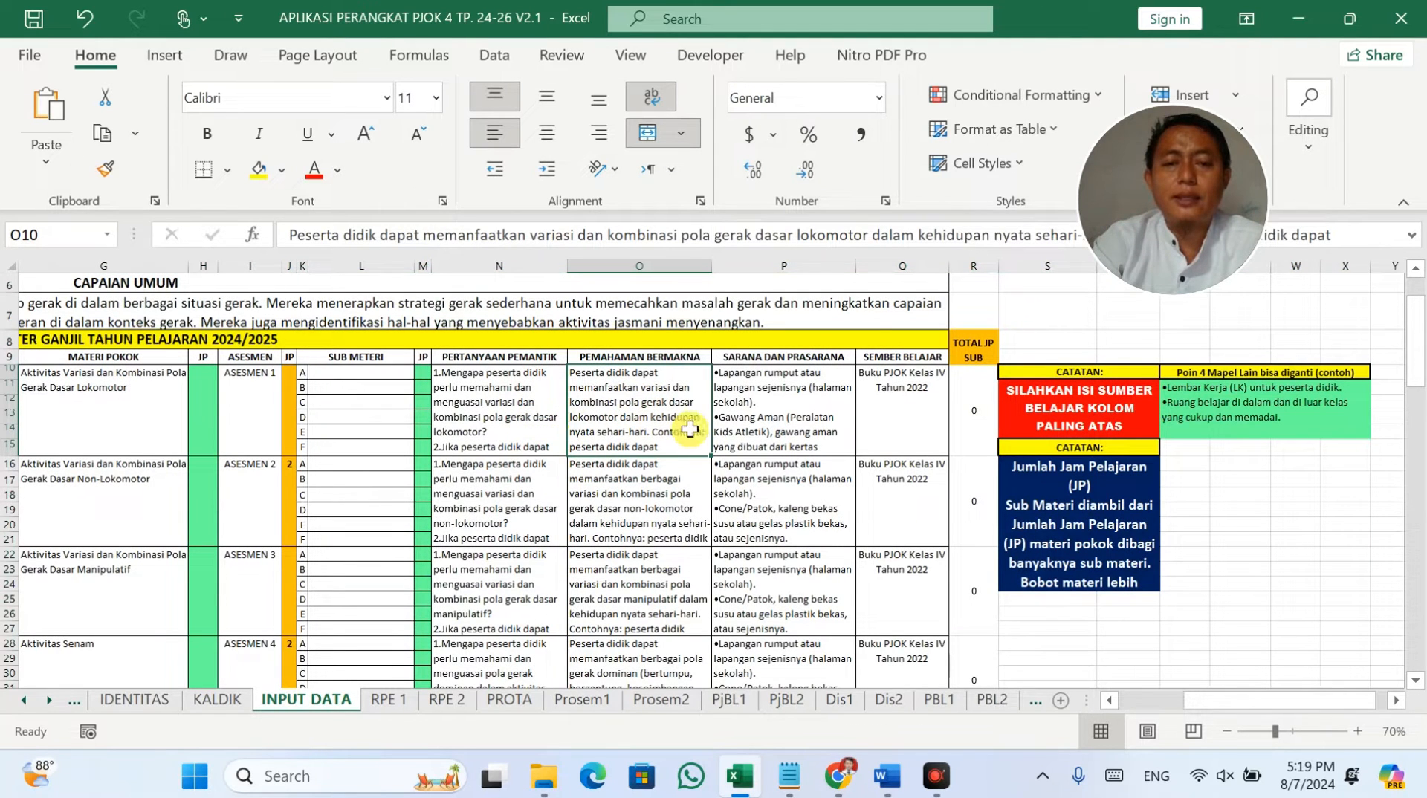
{"action": "double_click", "coordinate": [807, 430]}
{"action": "key", "text": "ctrl+a"}
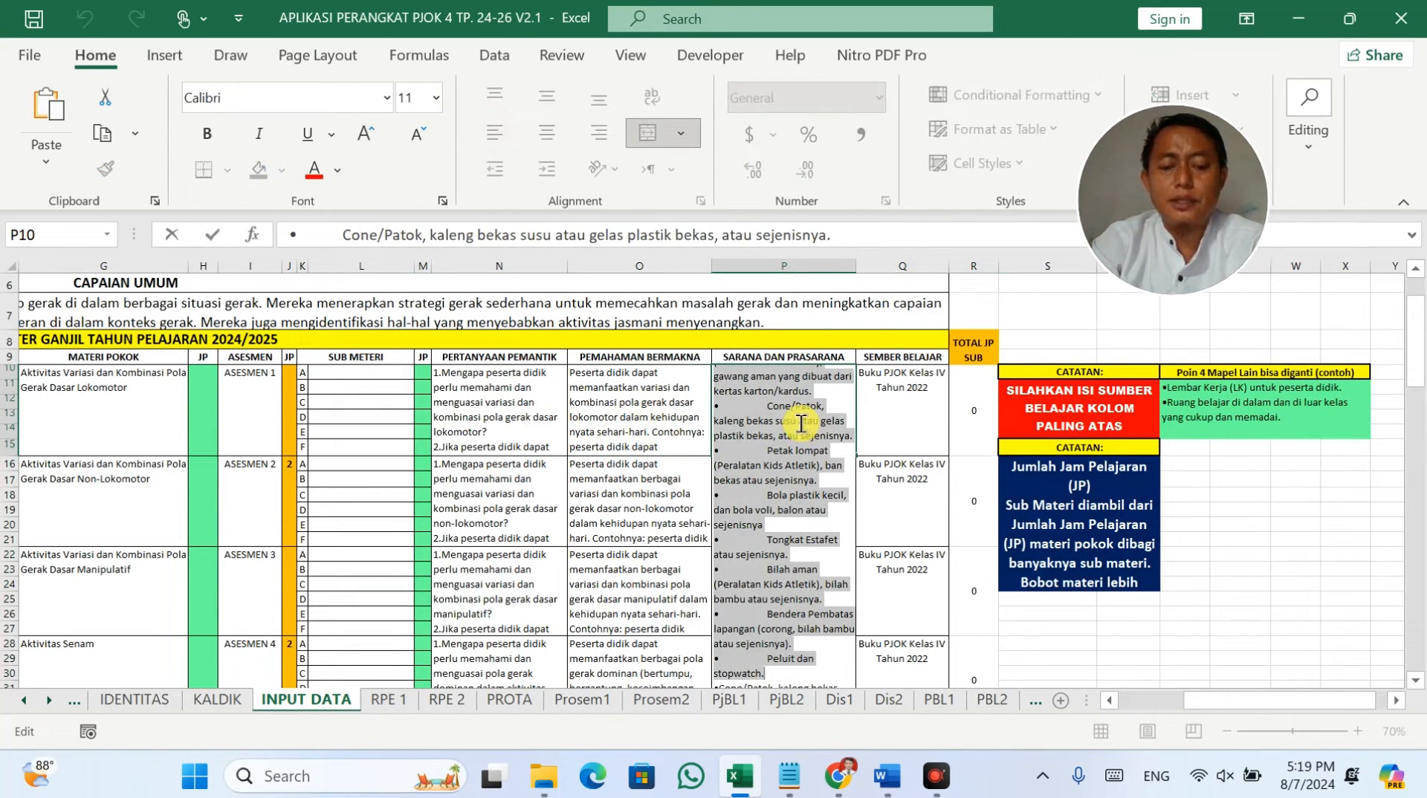
{"action": "key", "text": "ctrl+v"}
{"action": "key", "text": "Return"}
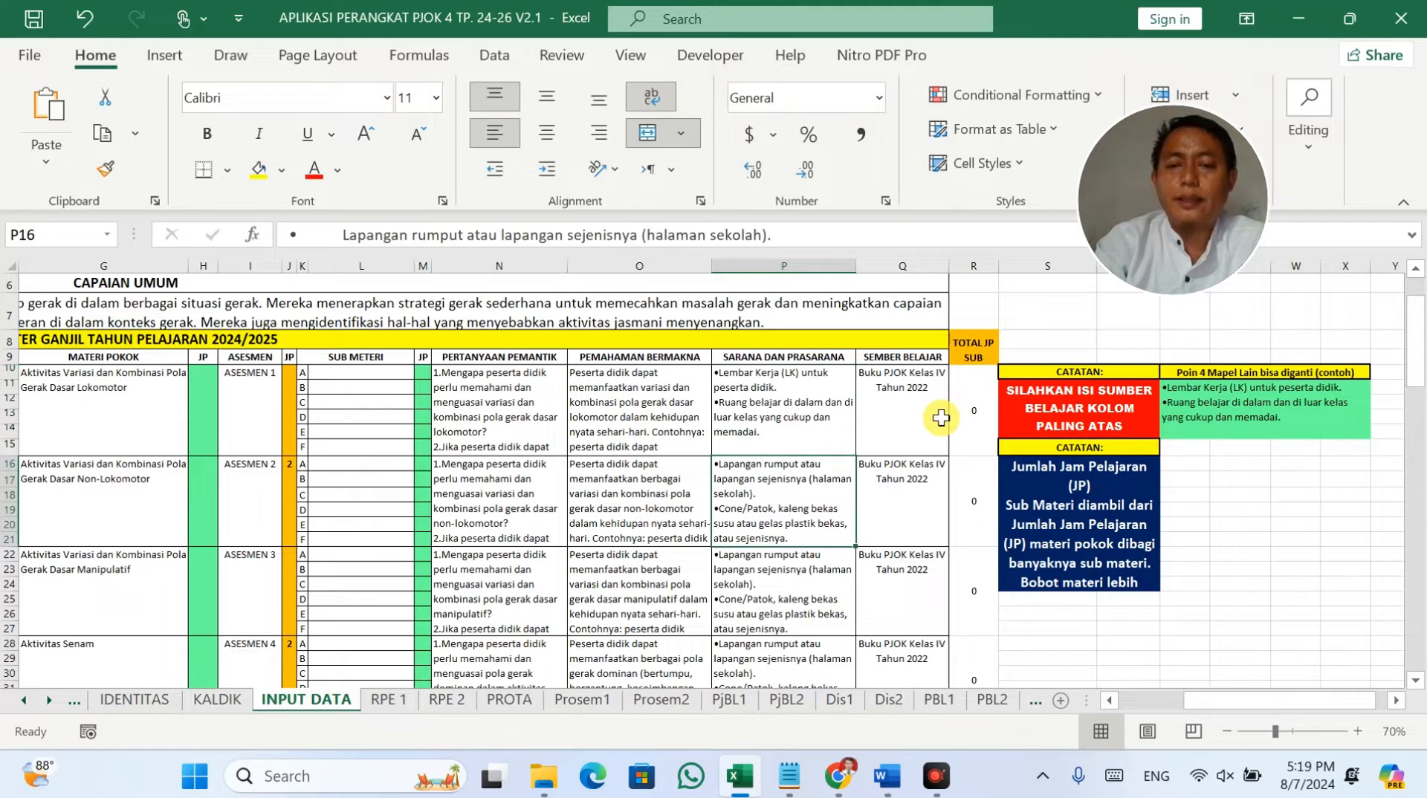
{"action": "left_click", "coordinate": [741, 375]}
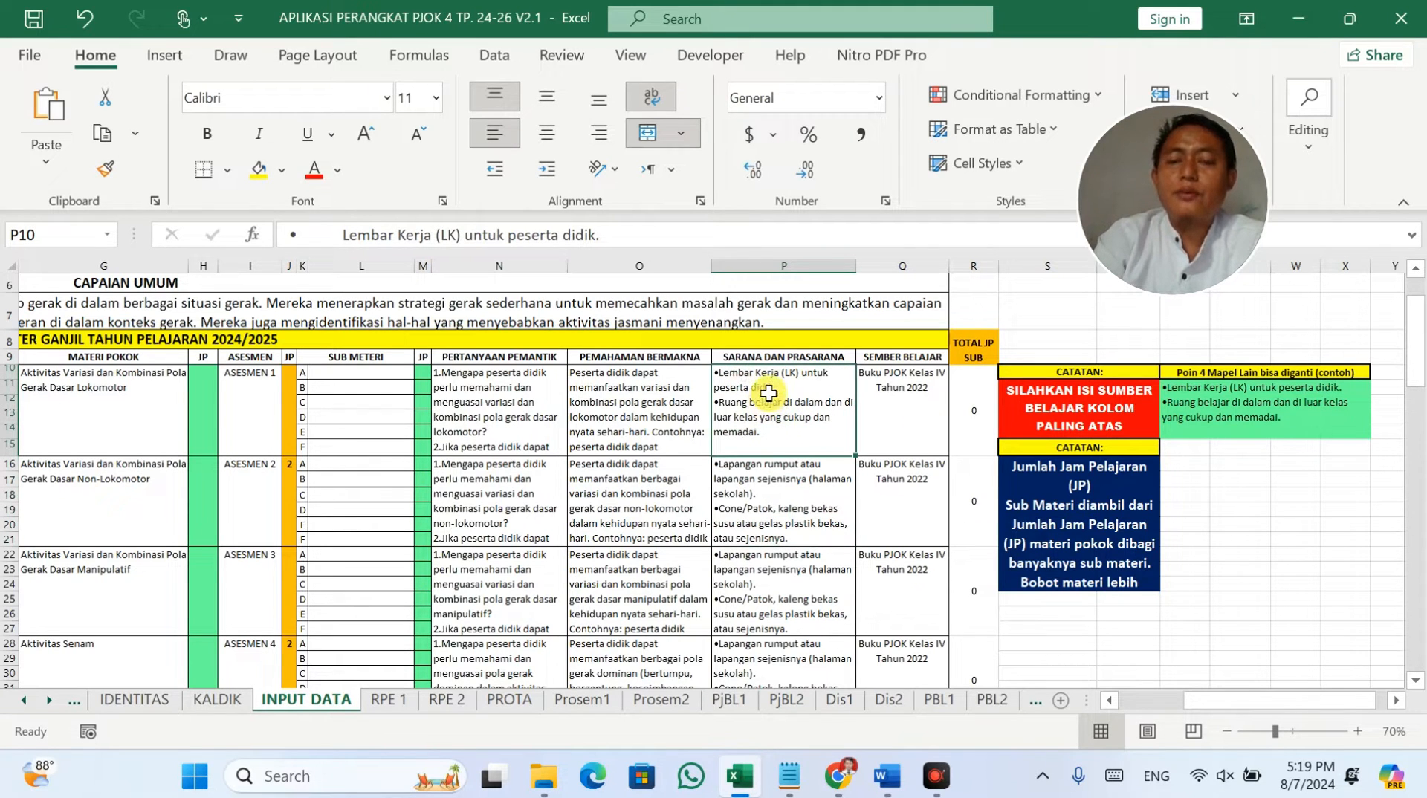
Step: Set the PjBL1 module to meeting 1 and check its Sarana dan Prasarana section
{"action": "left_click", "coordinate": [729, 701]}
{"action": "scroll", "coordinate": [742, 461], "scroll_direction": "up", "scroll_amount": 4}
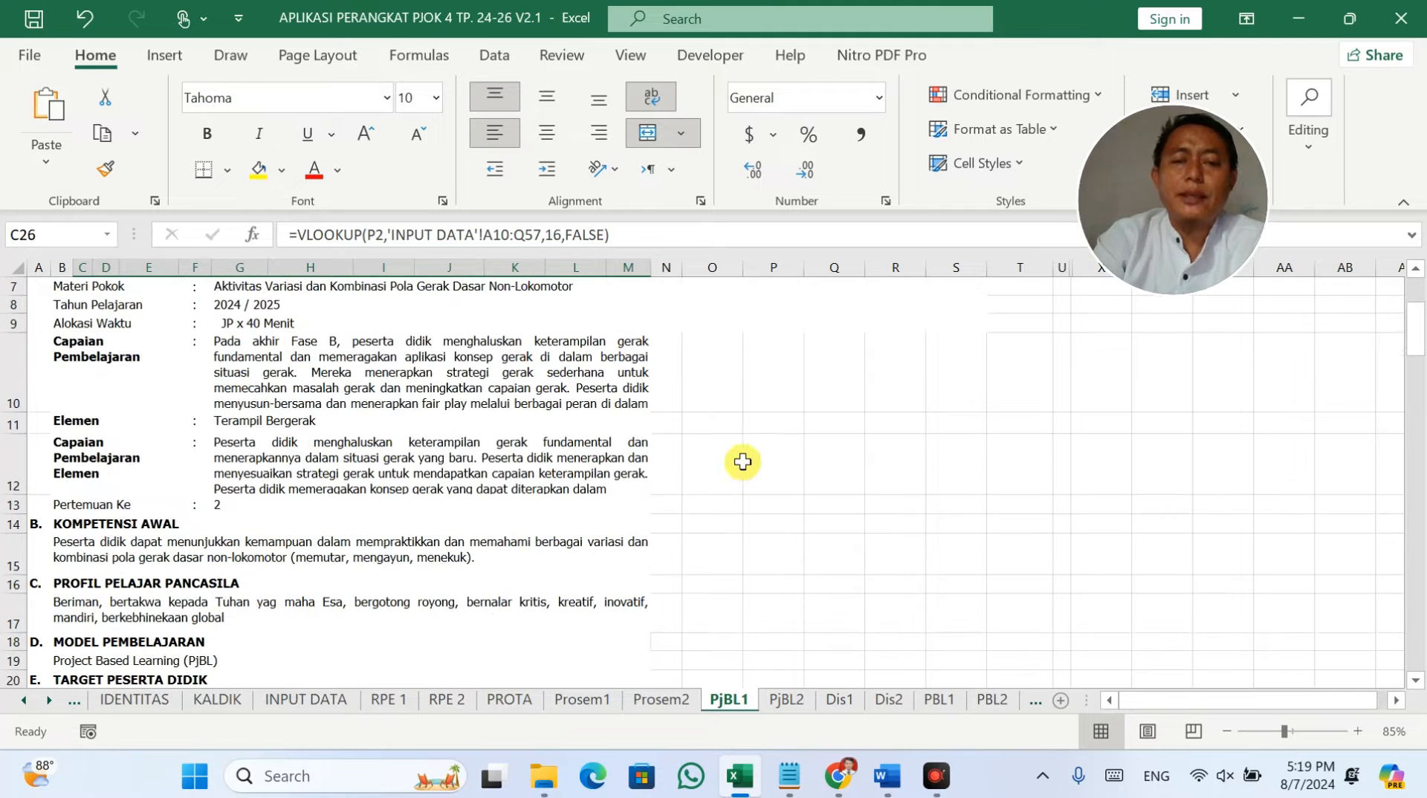
{"action": "scroll", "coordinate": [743, 462], "scroll_direction": "up", "scroll_amount": 2}
{"action": "left_click", "coordinate": [832, 351]}
{"action": "left_click", "coordinate": [781, 496]}
{"action": "scroll", "coordinate": [623, 524], "scroll_direction": "down", "scroll_amount": 1}
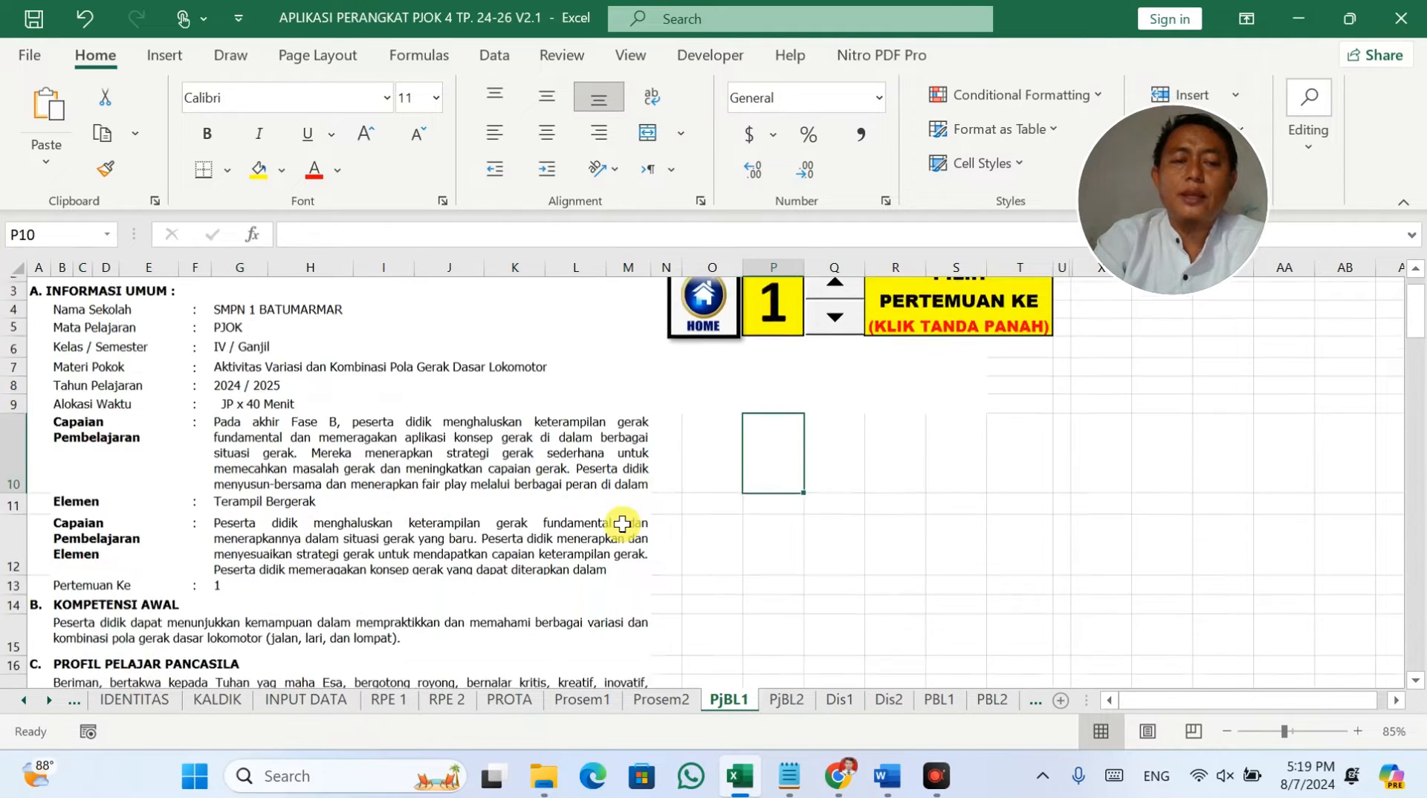
{"action": "scroll", "coordinate": [622, 525], "scroll_direction": "down", "scroll_amount": 3}
{"action": "scroll", "coordinate": [287, 462], "scroll_direction": "down", "scroll_amount": 1}
{"action": "left_click", "coordinate": [210, 480]}
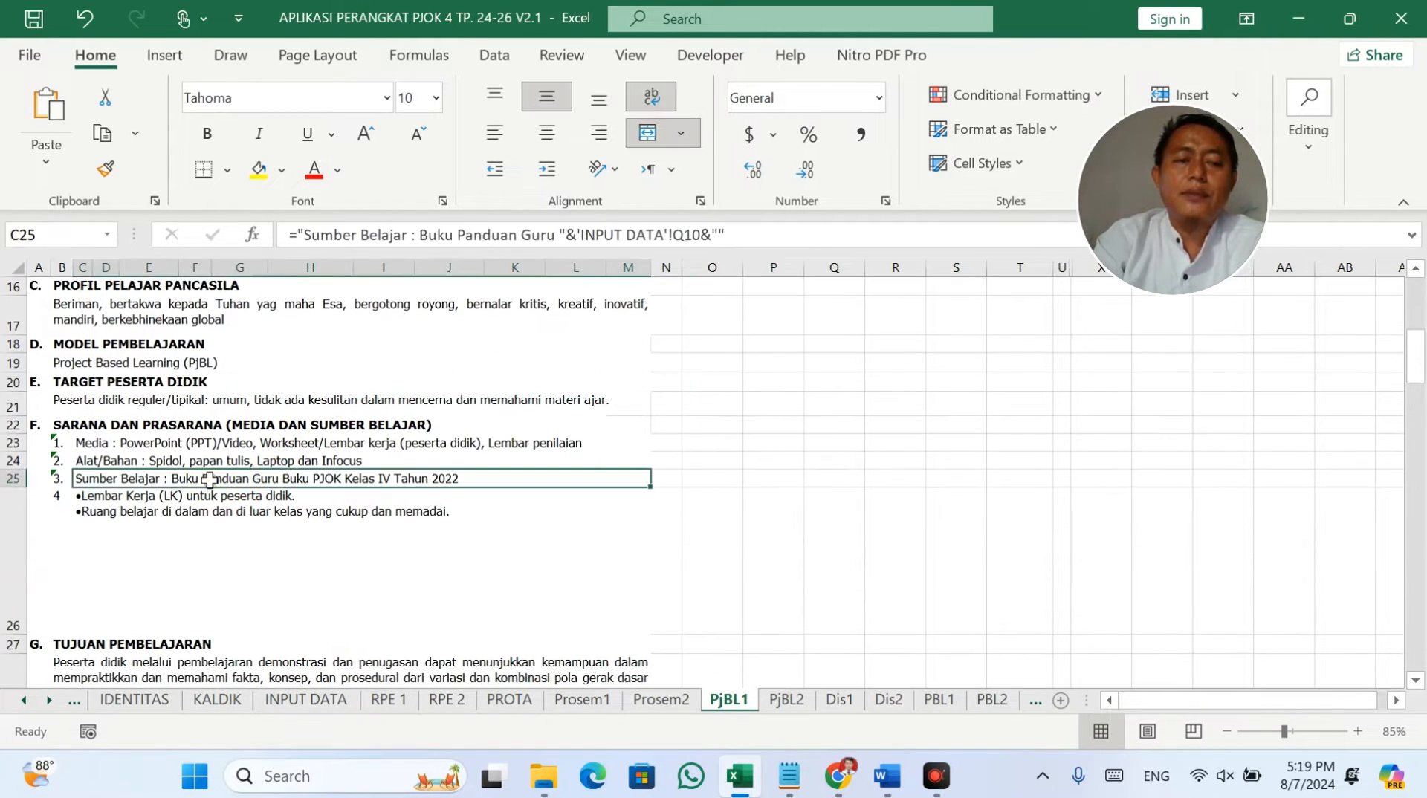
Step: Try to reduce the height of row 26 to fit the two-line facilities list
{"action": "left_click", "coordinate": [168, 511]}
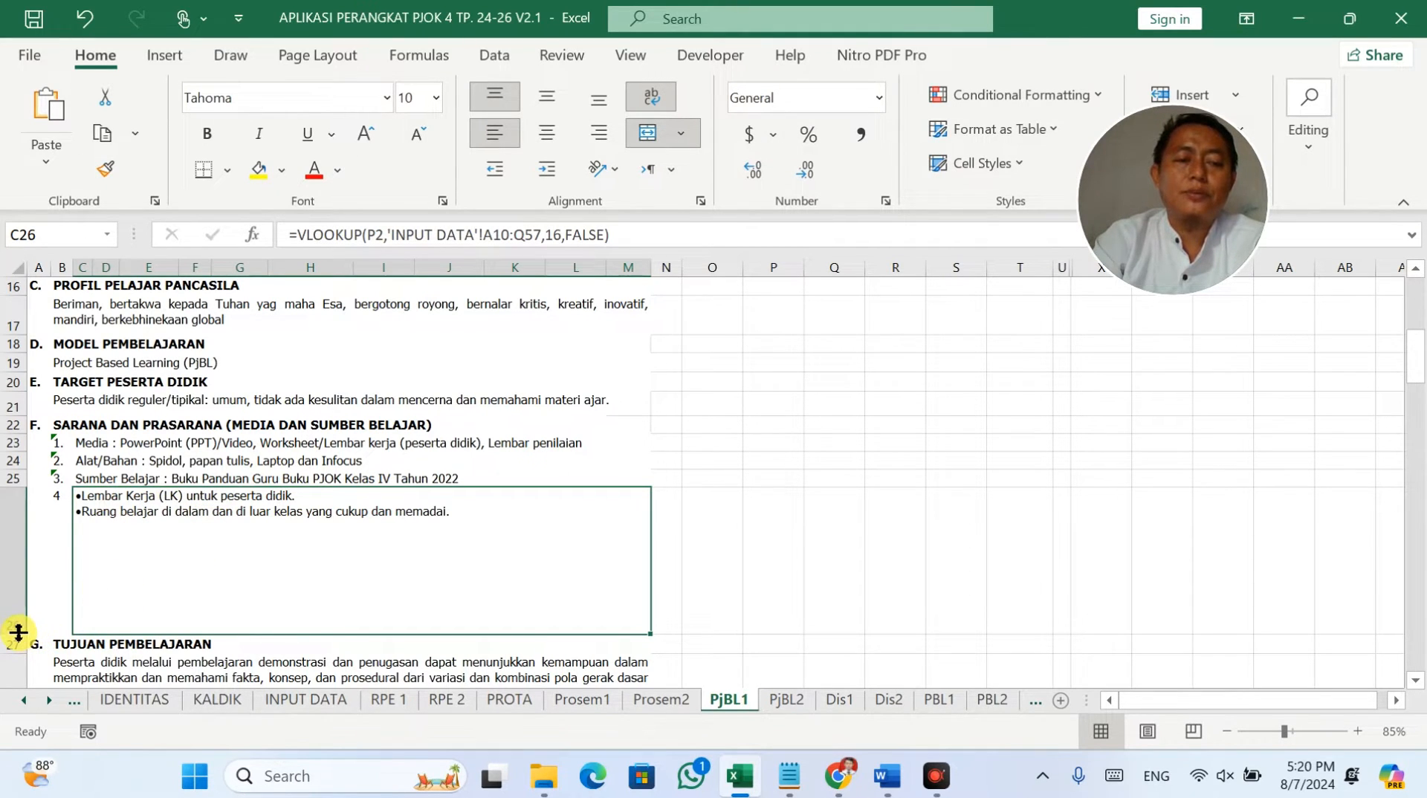
{"action": "left_click_drag", "start_coordinate": [18, 633], "coordinate": [16, 536]}
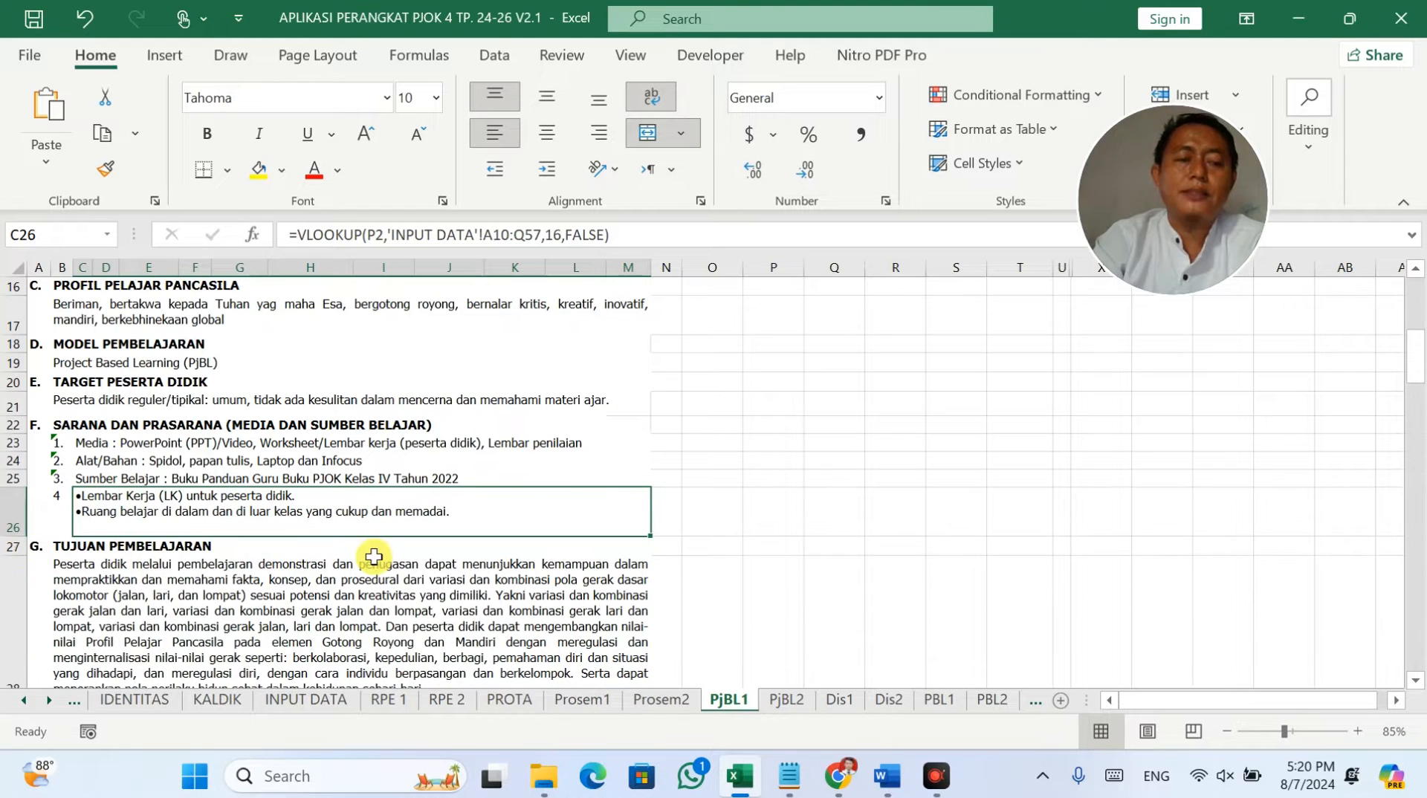
{"action": "key", "text": "ctrl+z"}
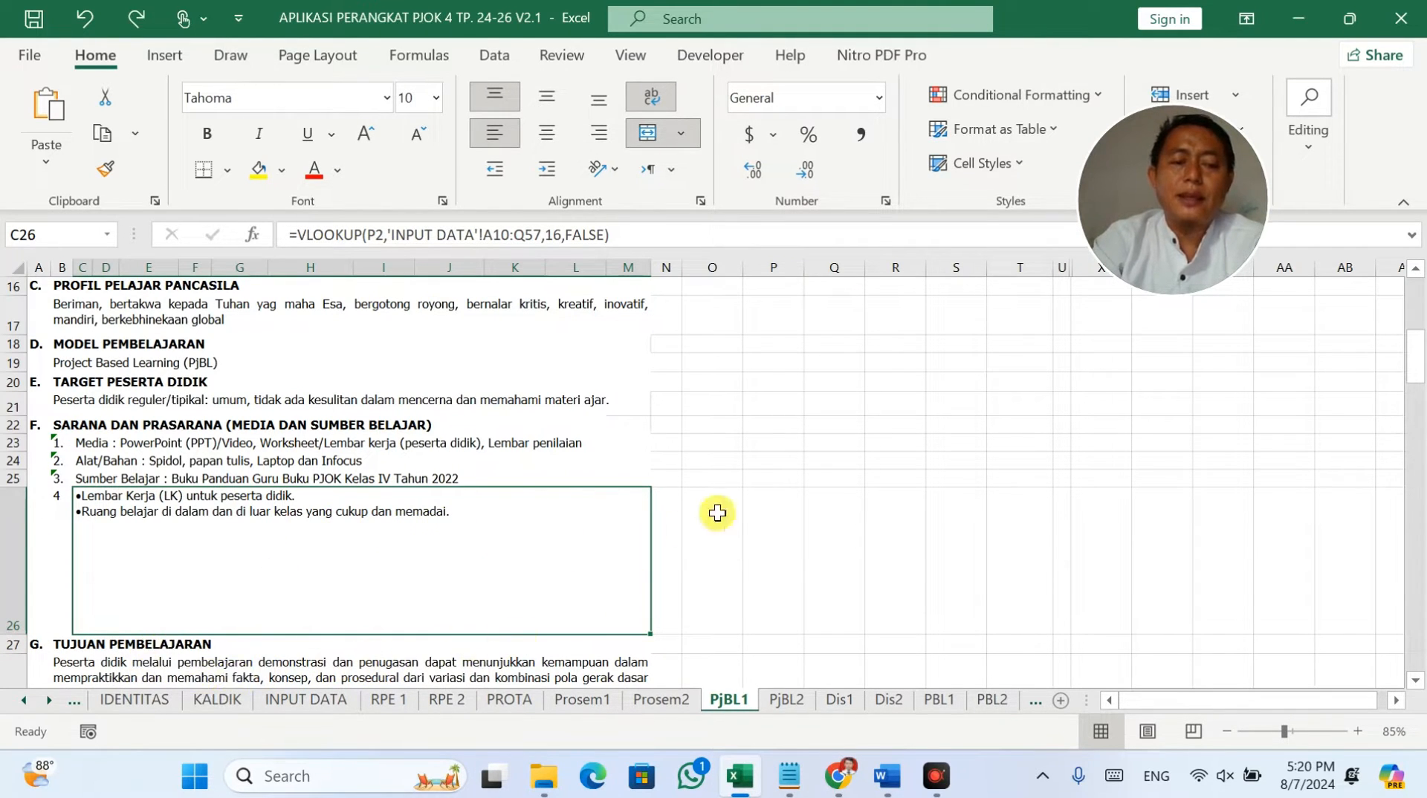
Step: Enter 3 in cell S7 of the INPUT DATA sheet, beneath the HOME link
{"action": "left_click", "coordinate": [315, 698]}
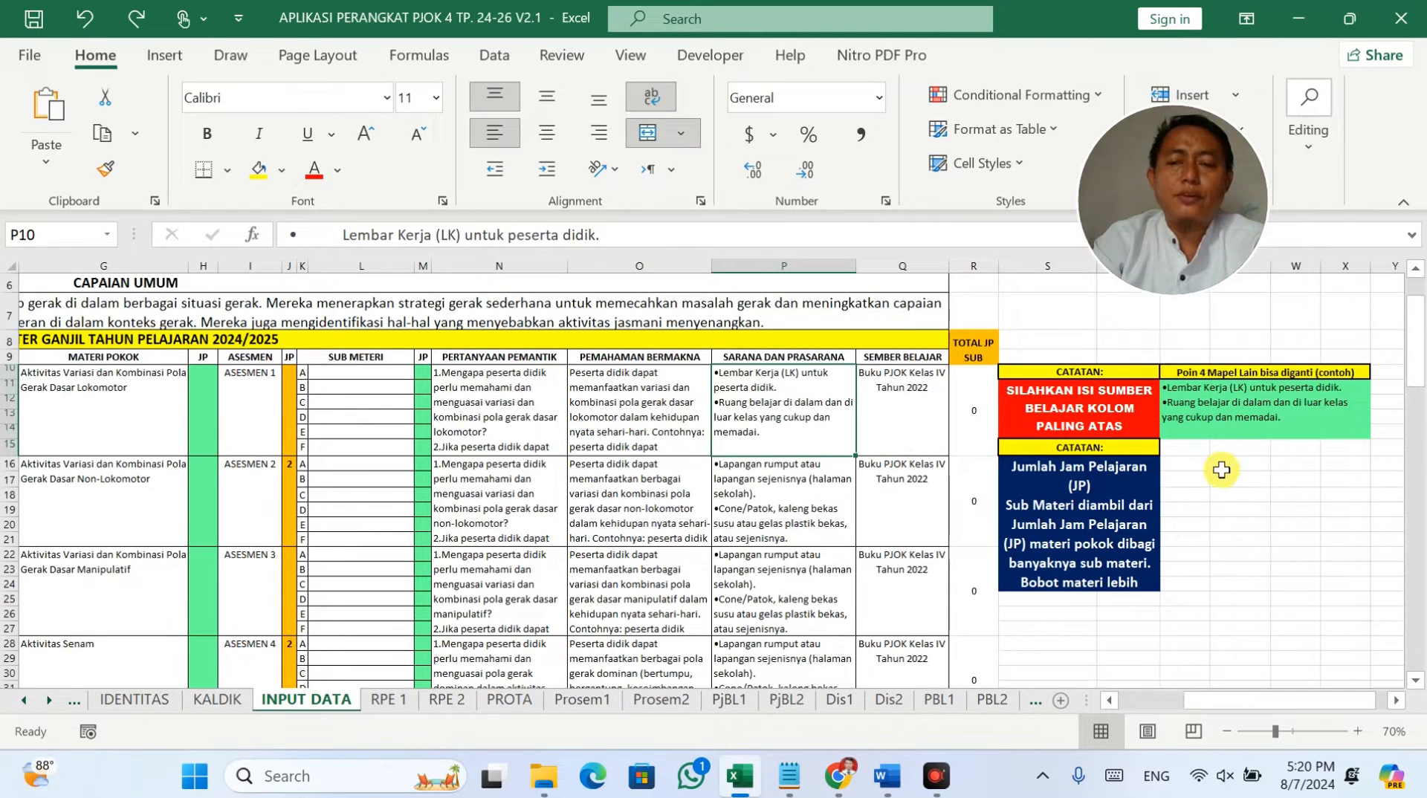
{"action": "scroll", "coordinate": [1055, 392], "scroll_direction": "up", "scroll_amount": 2}
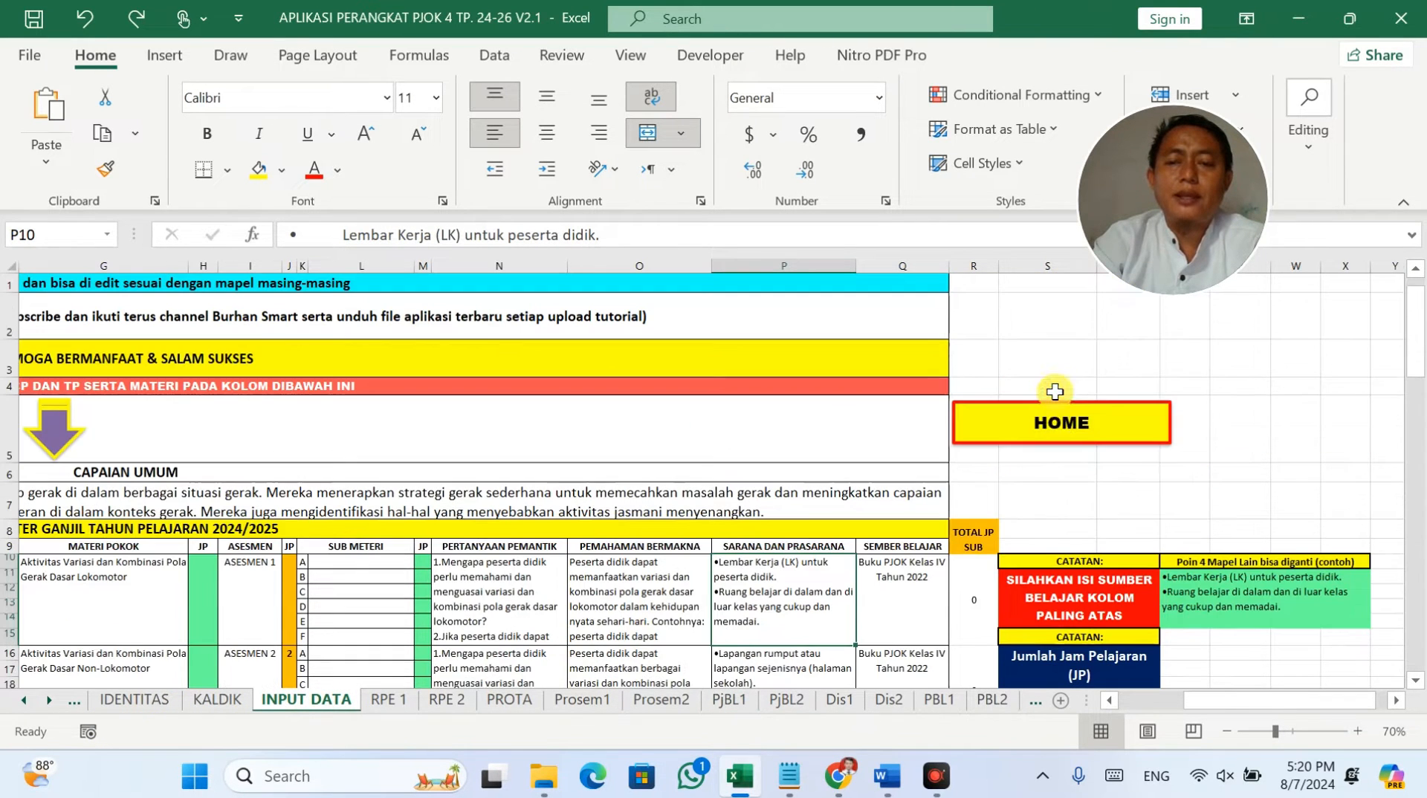
{"action": "left_click", "coordinate": [1034, 507]}
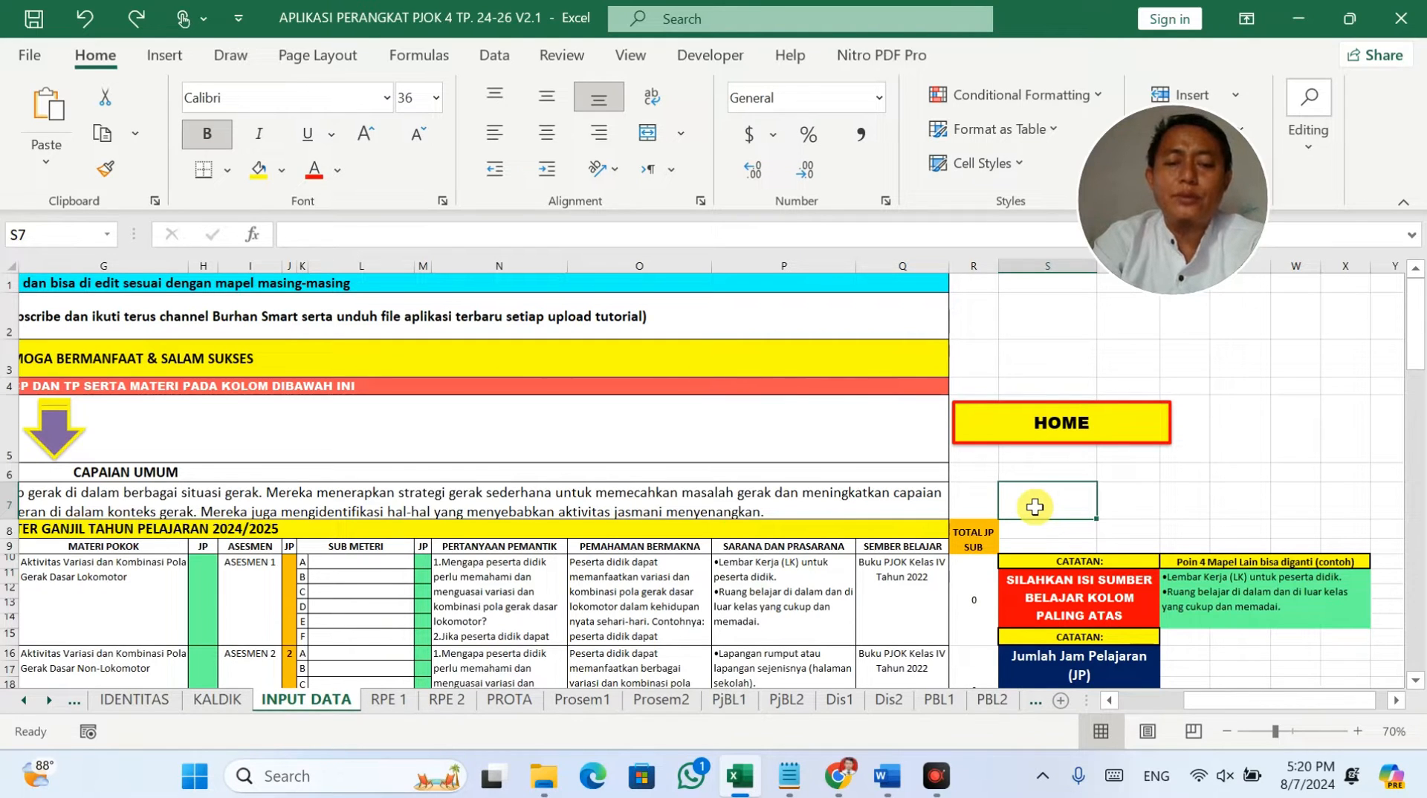
{"action": "type", "text": "3"}
{"action": "left_click", "coordinate": [1230, 504]}
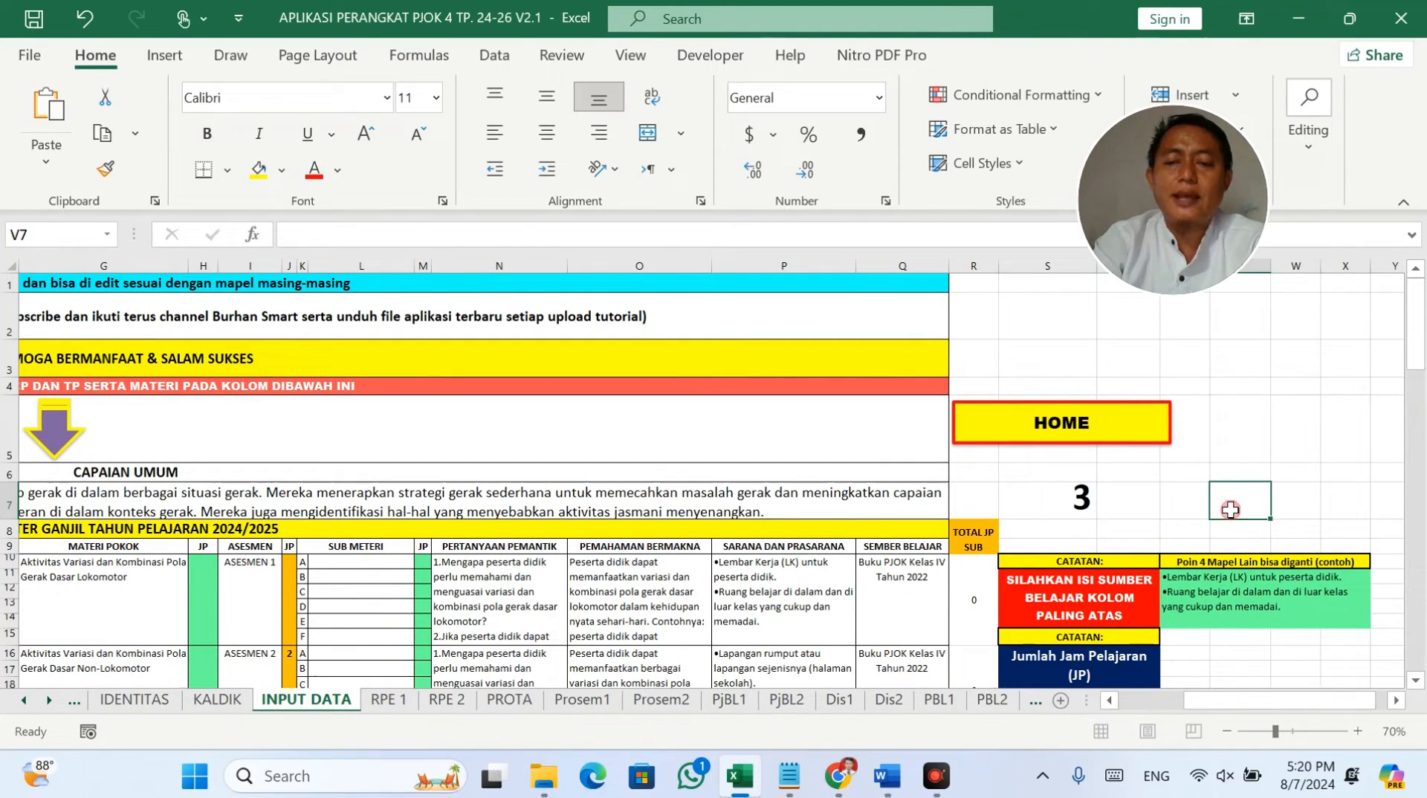
{"action": "left_click", "coordinate": [1071, 506]}
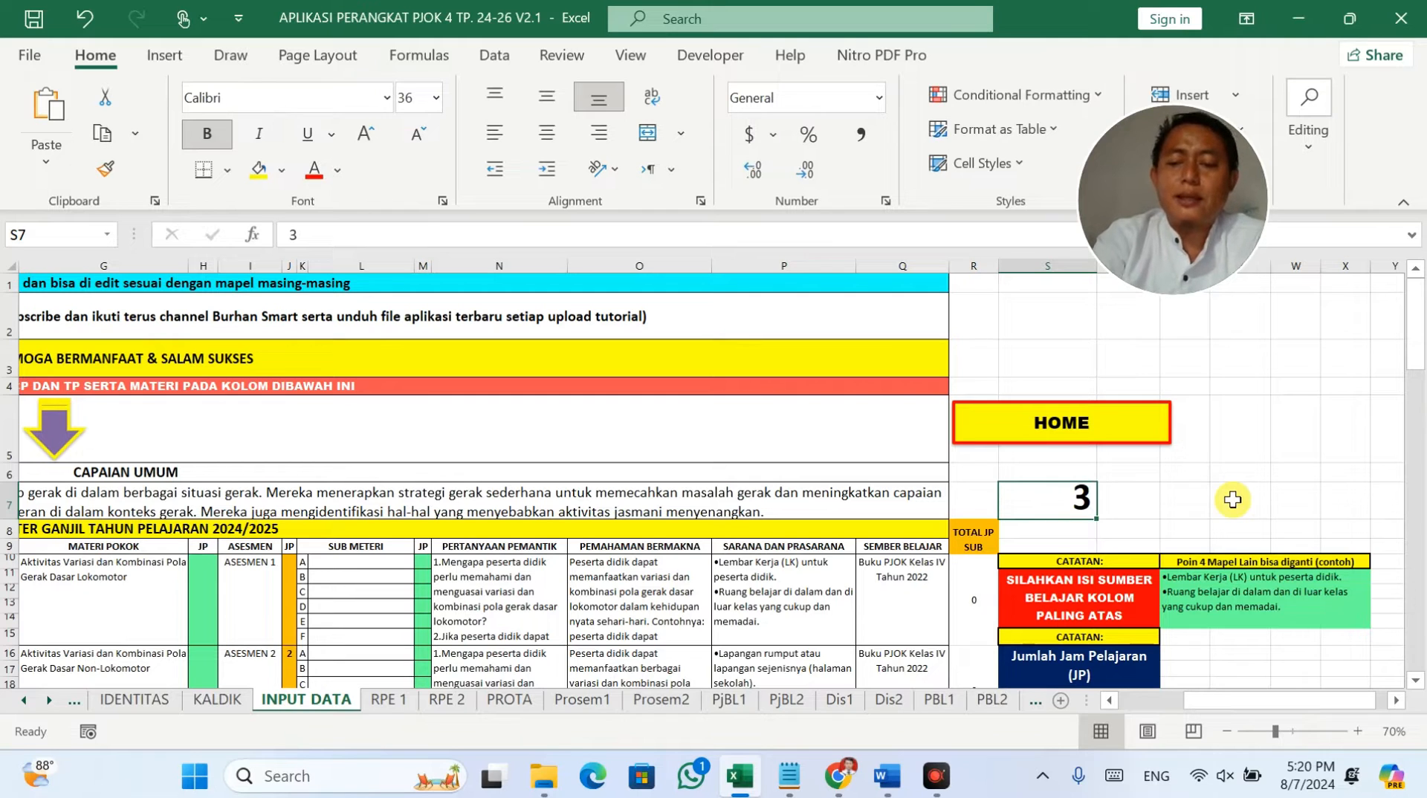
{"action": "left_click", "coordinate": [1182, 496]}
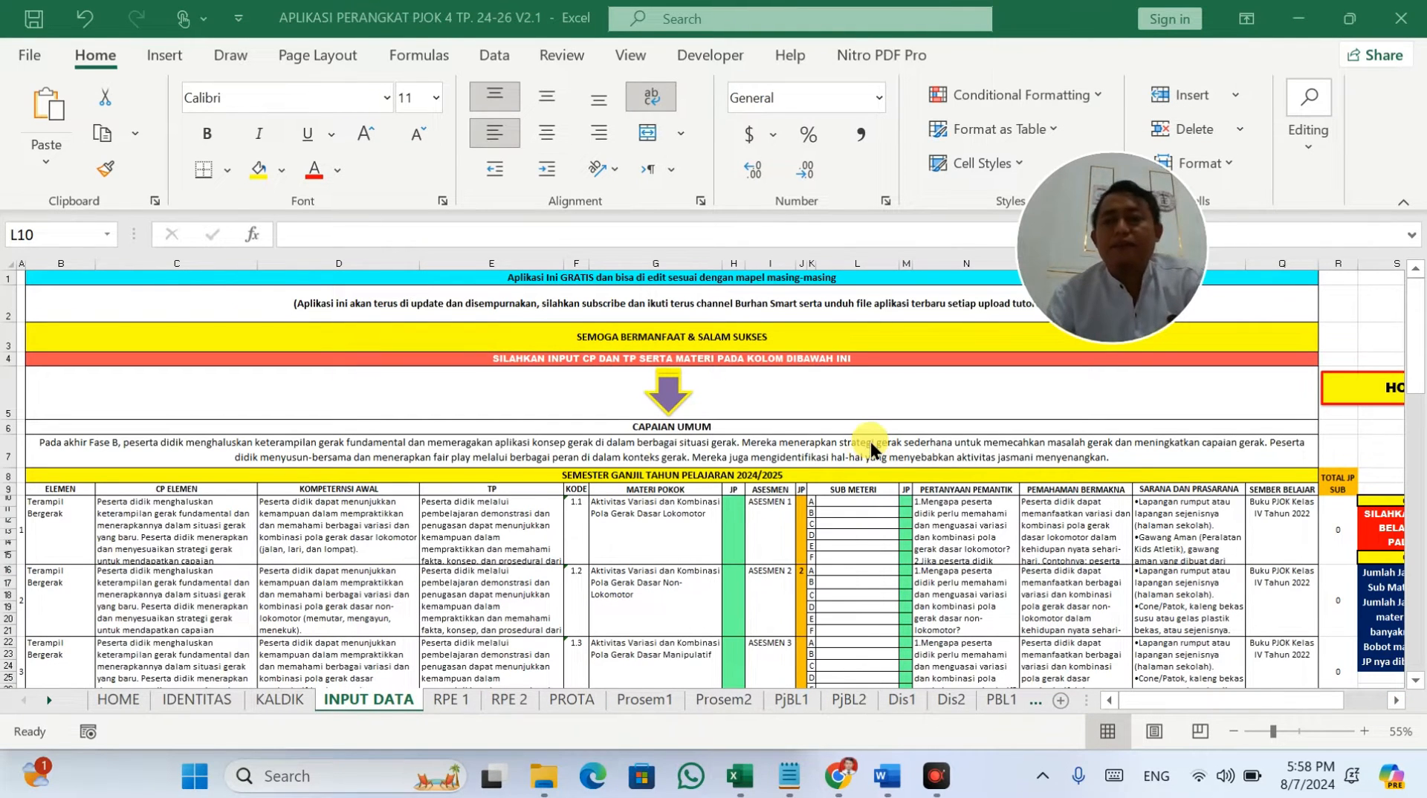
Step: Look over the Materi Pokok entries and the JP column beside them on the INPUT DATA sheet
{"action": "left_click", "coordinate": [682, 525]}
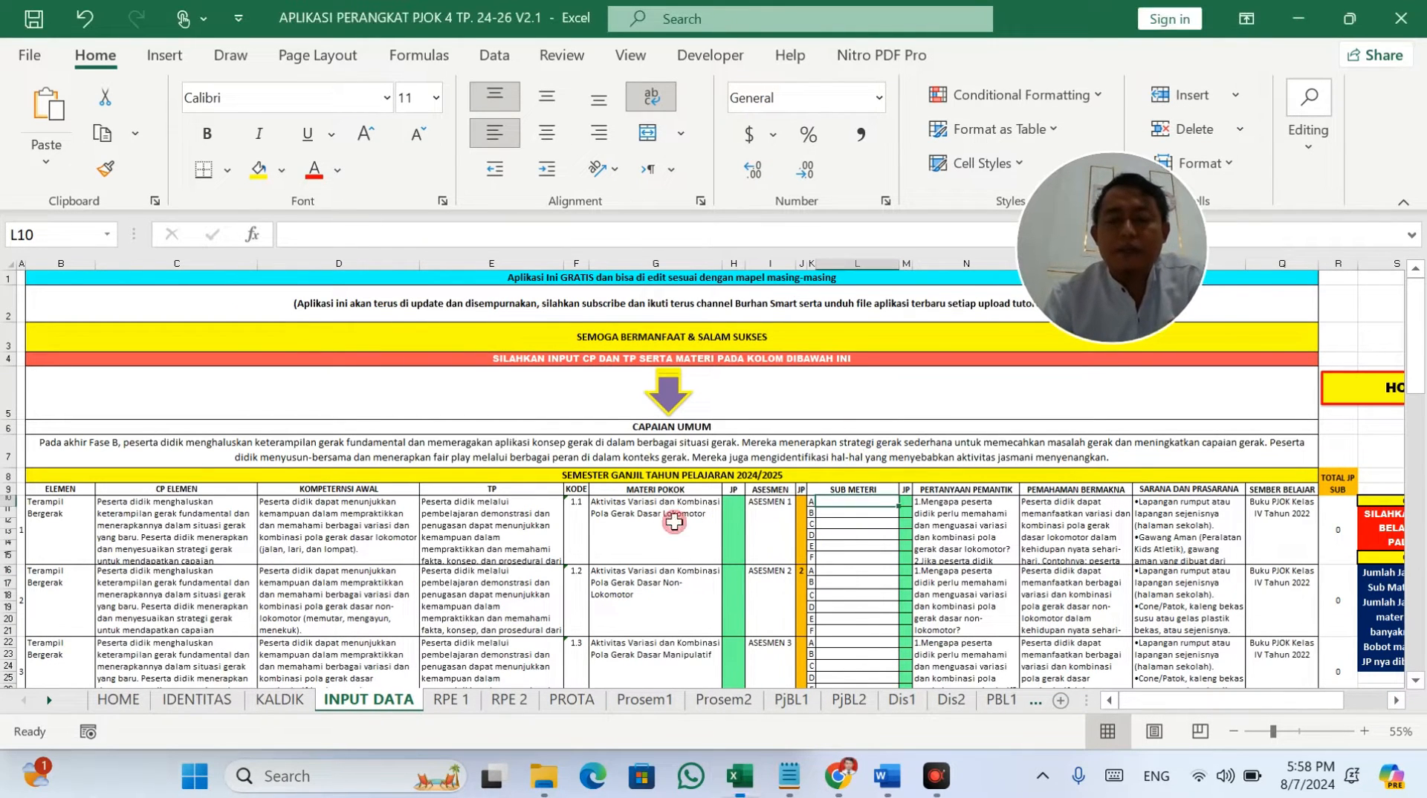
{"action": "left_click", "coordinate": [737, 524]}
{"action": "scroll", "coordinate": [737, 524], "scroll_direction": "down", "scroll_amount": 6}
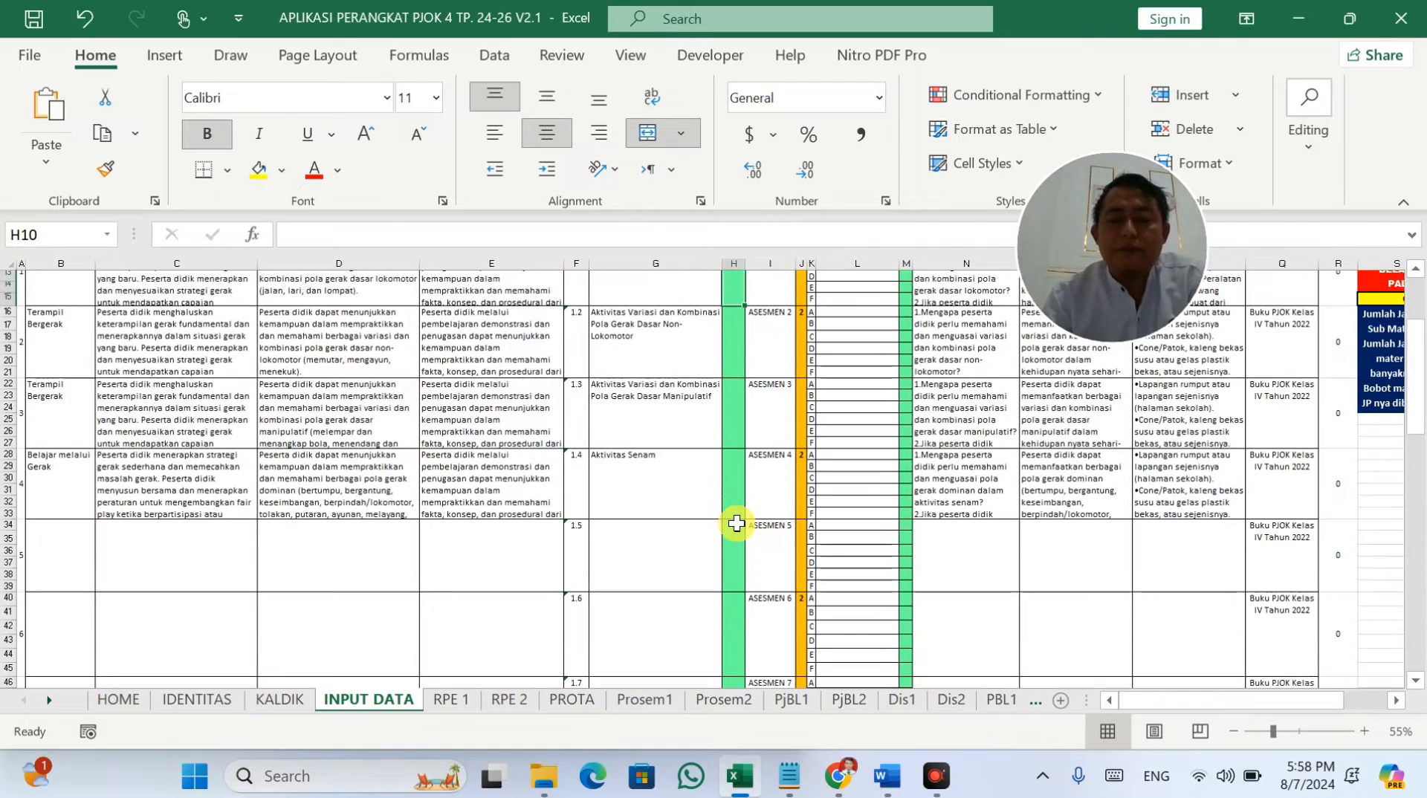
{"action": "scroll", "coordinate": [736, 524], "scroll_direction": "up", "scroll_amount": 4}
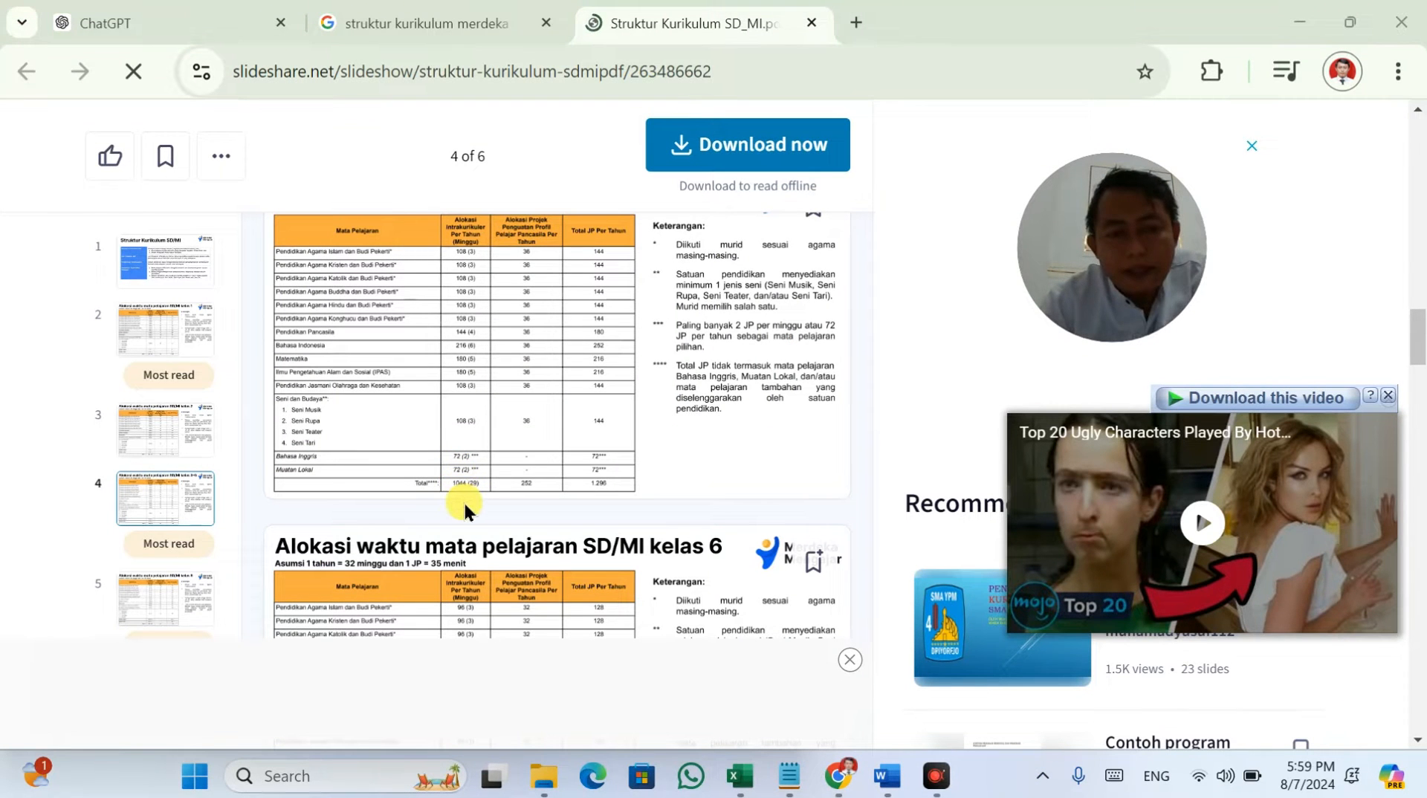
Step: In Chrome, examine the SD/MI class 3–5 time allocation table in the Struktur Kurikulum slides for the PJOK hours
{"action": "key", "text": "ctrl+plus"}
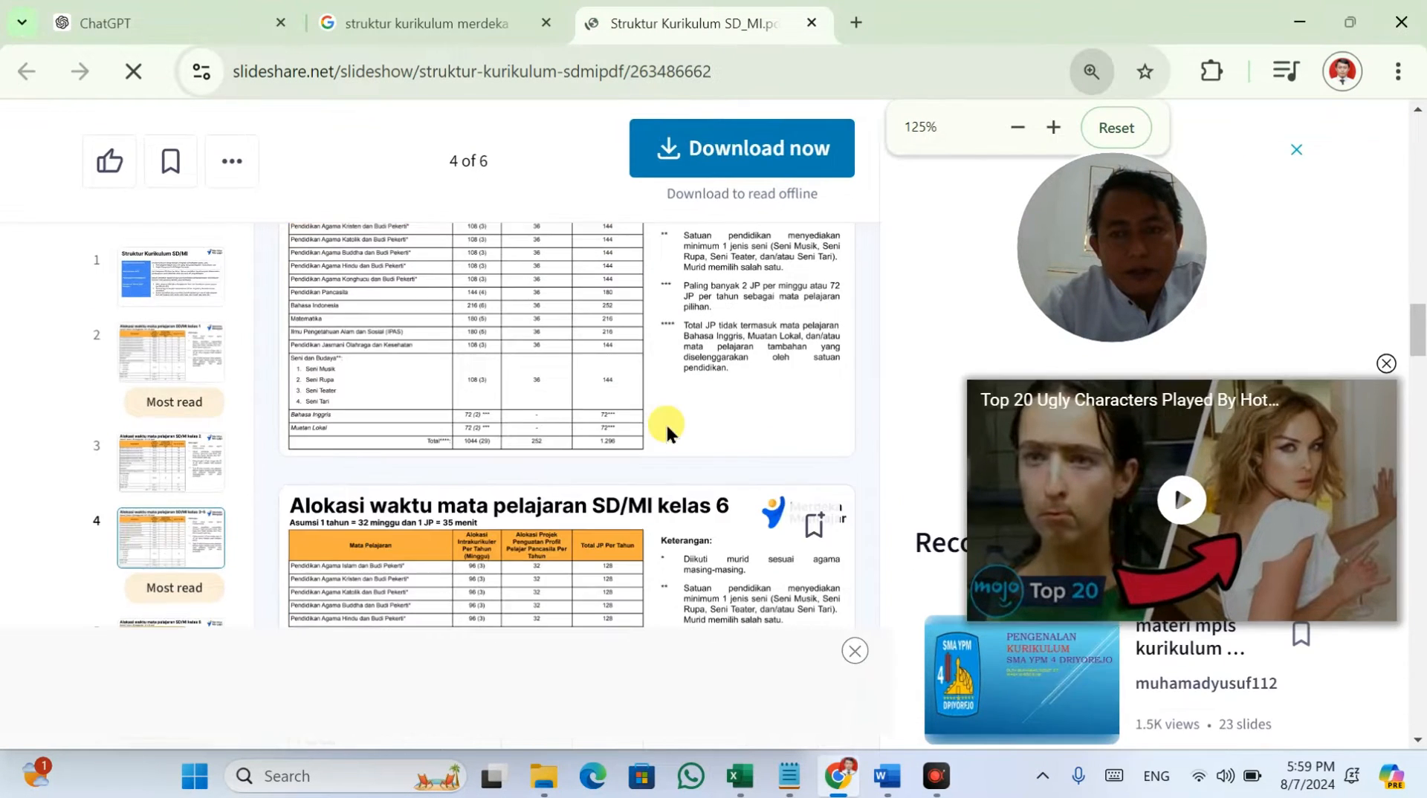
{"action": "key", "text": "ctrl+minus"}
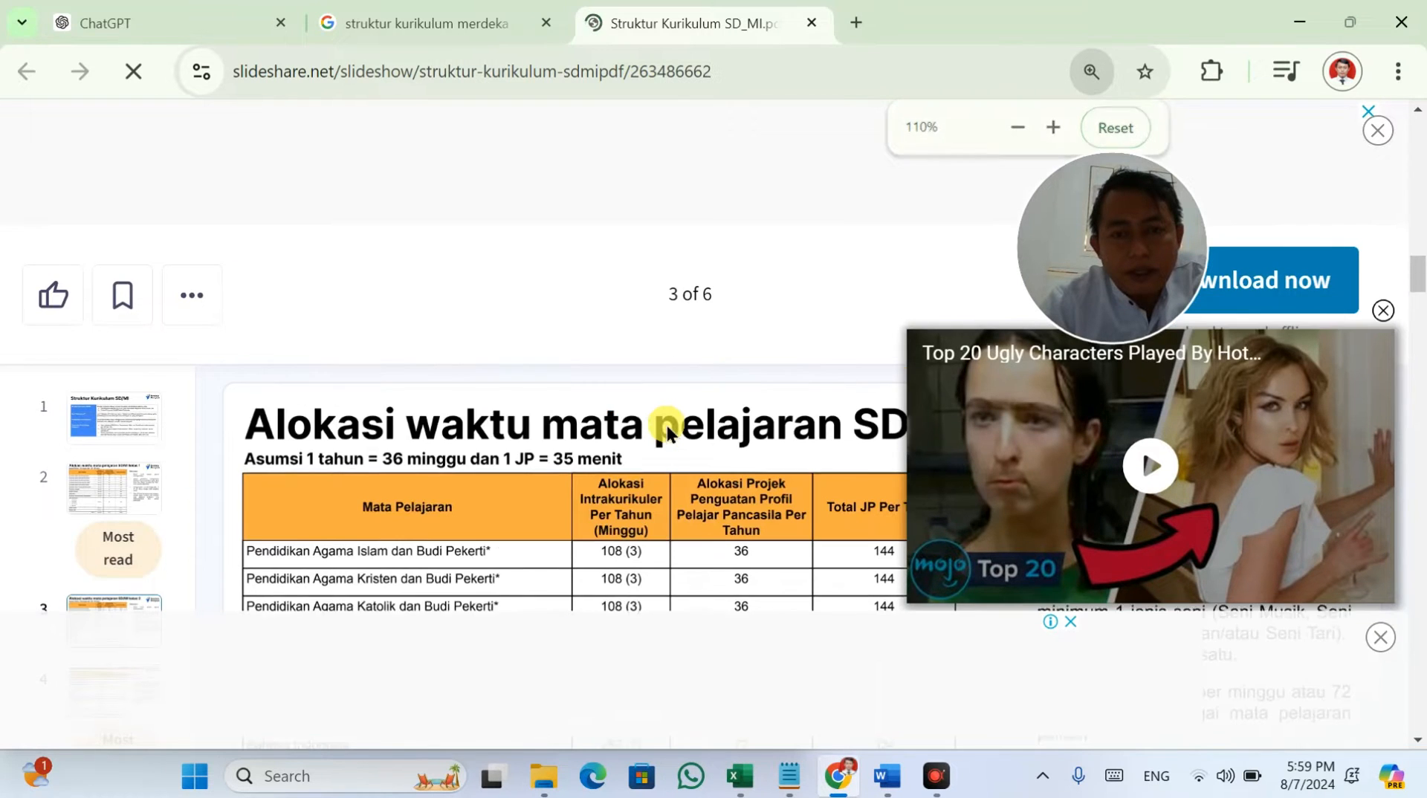
{"action": "key", "text": "ctrl+minus"}
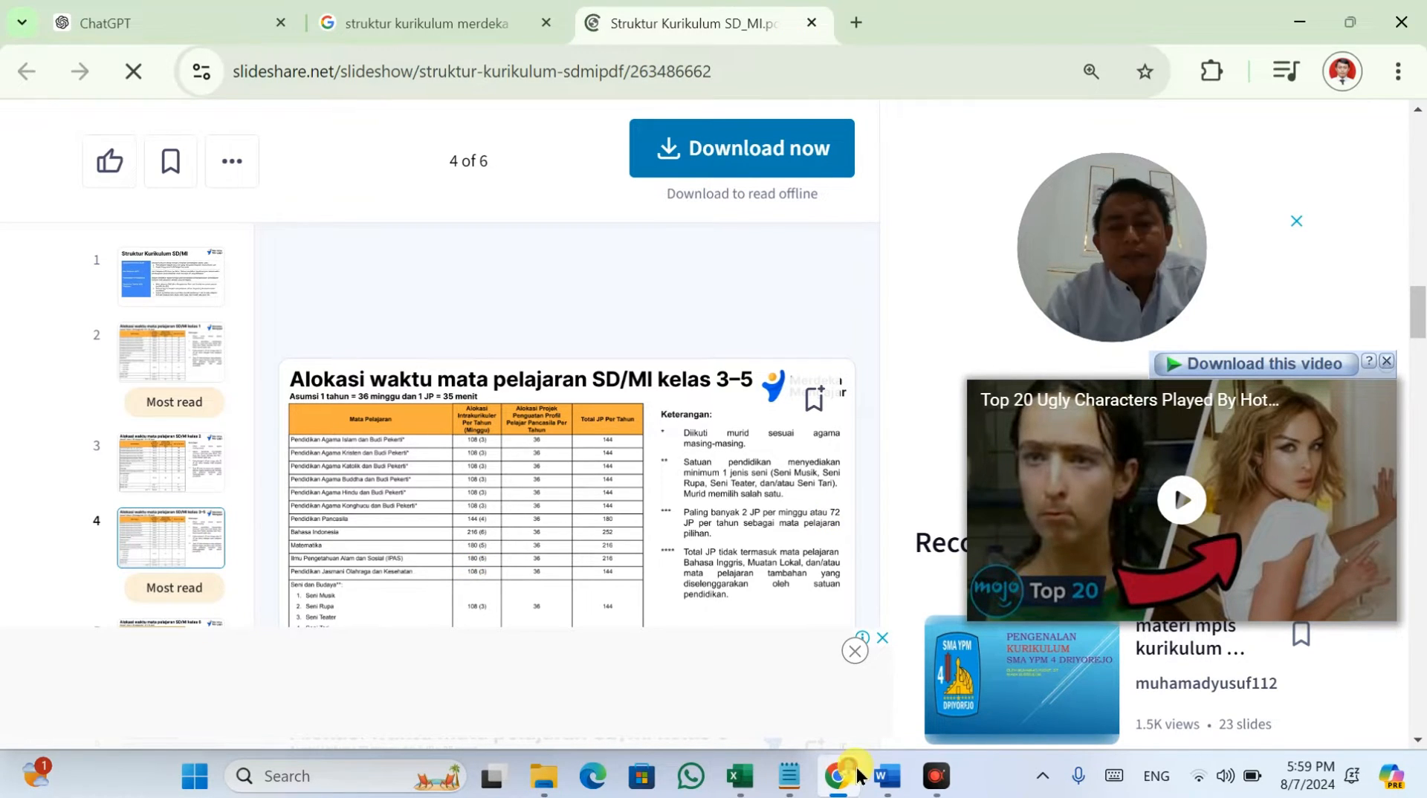
Step: Switch back to Excel and set the hours per week in A33 of the RPE 1 sheet to 3
{"action": "left_click", "coordinate": [739, 776]}
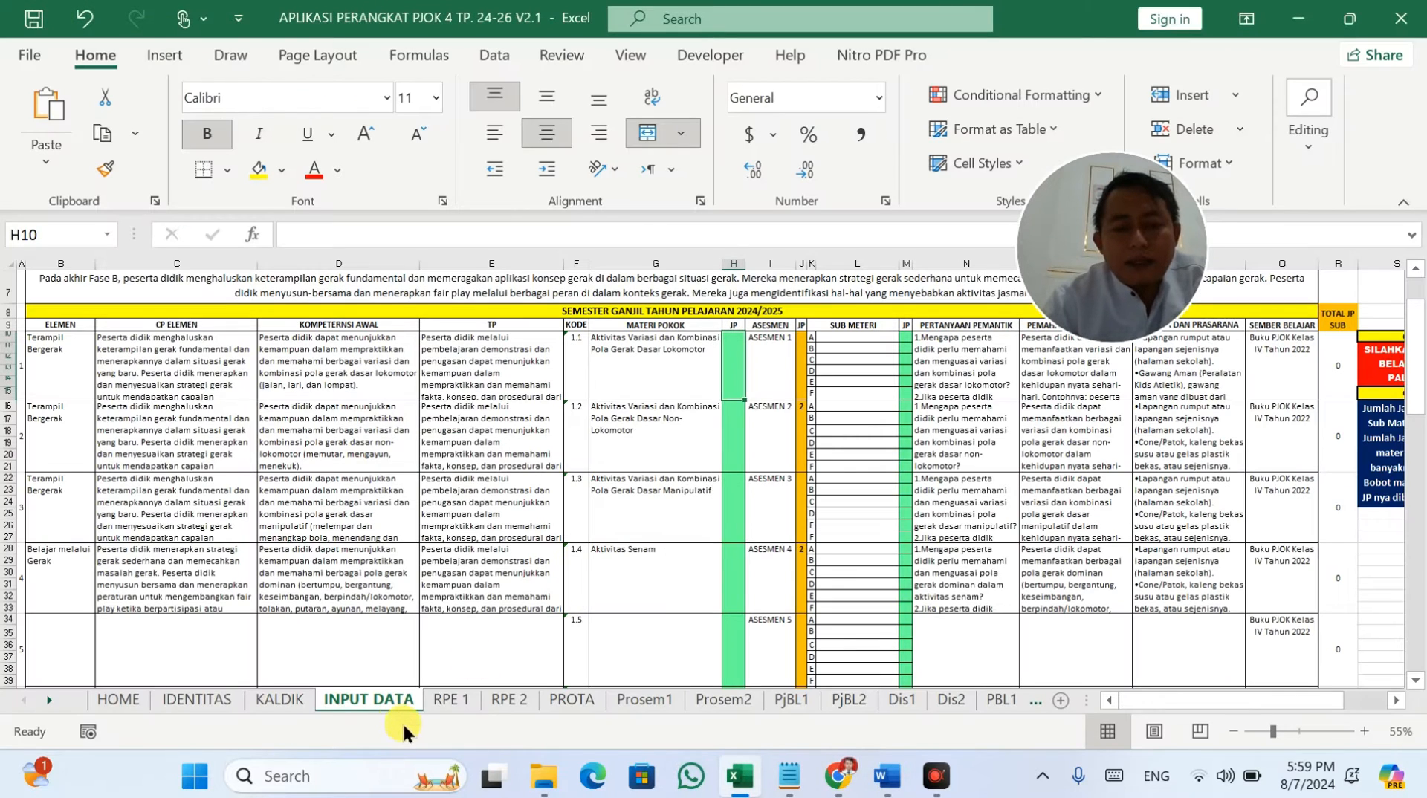
{"action": "left_click", "coordinate": [470, 702]}
{"action": "scroll", "coordinate": [445, 579], "scroll_direction": "down", "scroll_amount": 4}
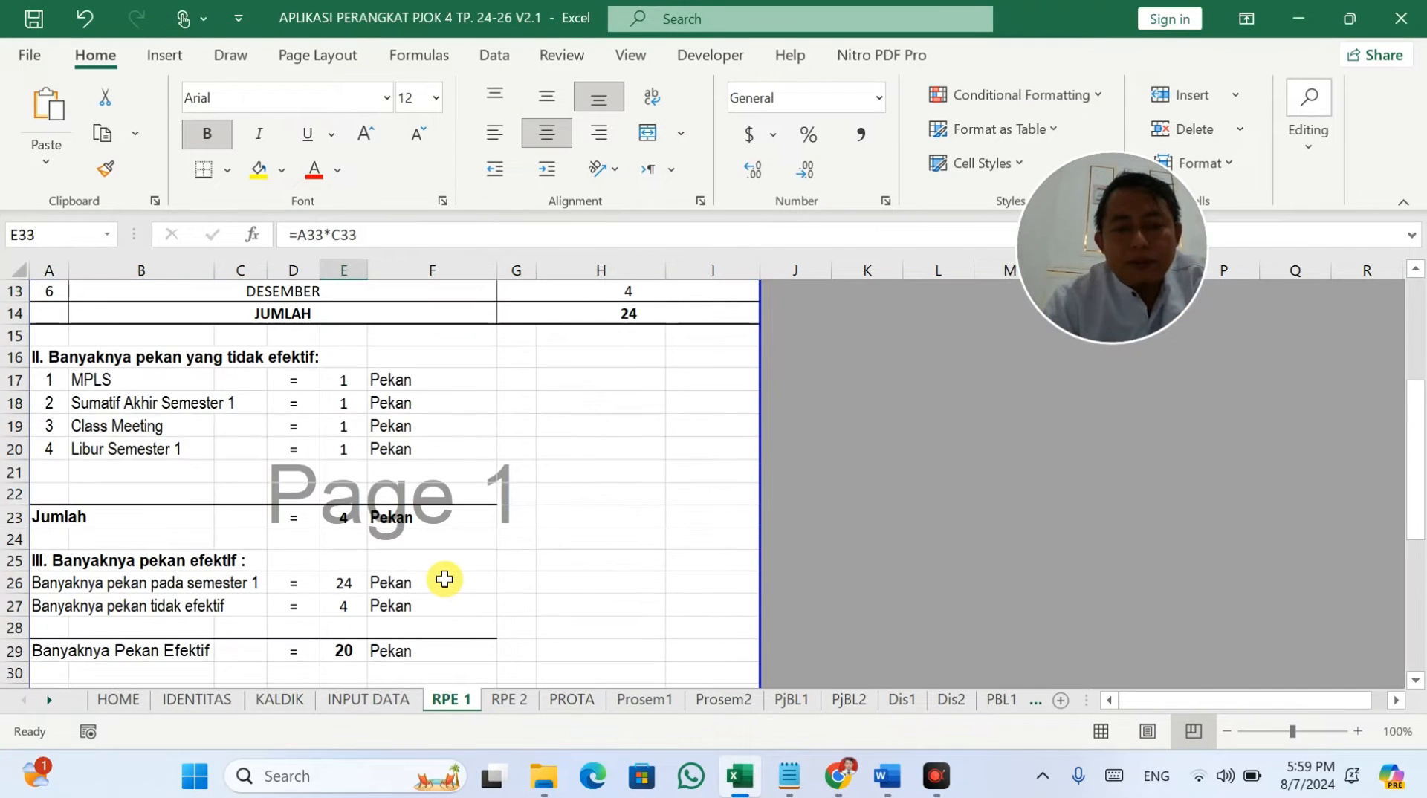
{"action": "scroll", "coordinate": [445, 563], "scroll_direction": "down", "scroll_amount": 2}
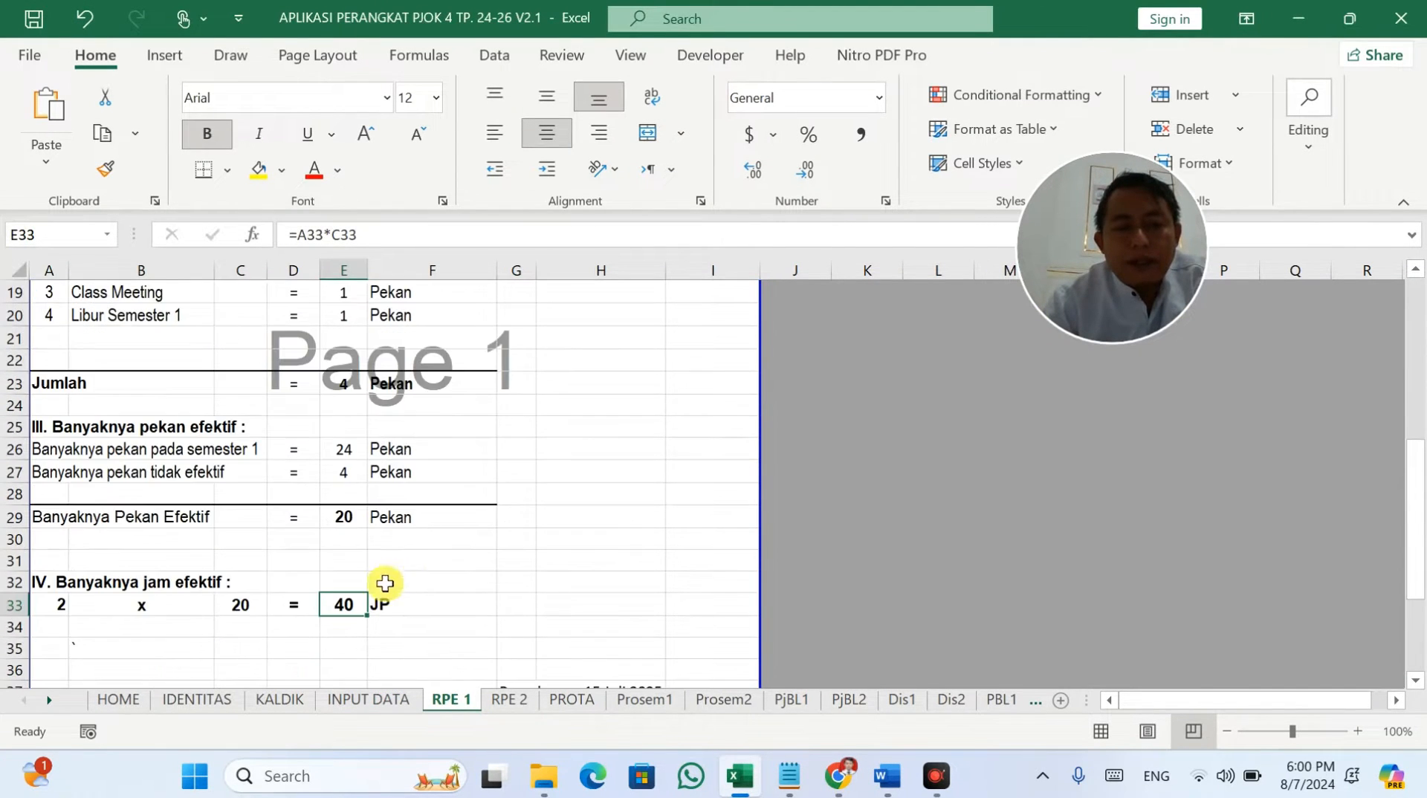
{"action": "left_click", "coordinate": [55, 616]}
{"action": "type", "text": "3"}
{"action": "left_click", "coordinate": [459, 538]}
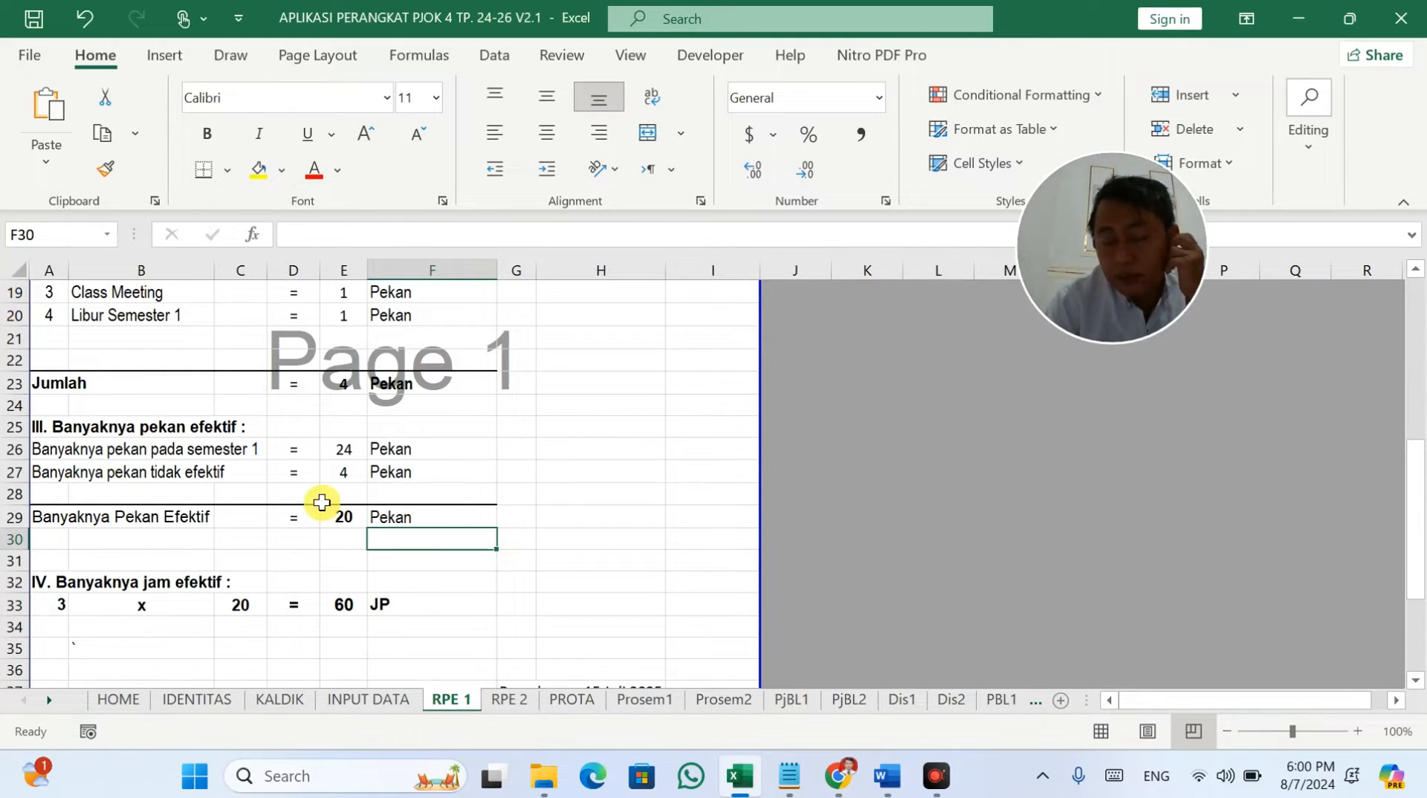
Step: Switch to the RPE 2 sheet and set the hours per week in A34 to 3
{"action": "scroll", "coordinate": [312, 490], "scroll_direction": "up", "scroll_amount": 2}
{"action": "left_click", "coordinate": [136, 473]}
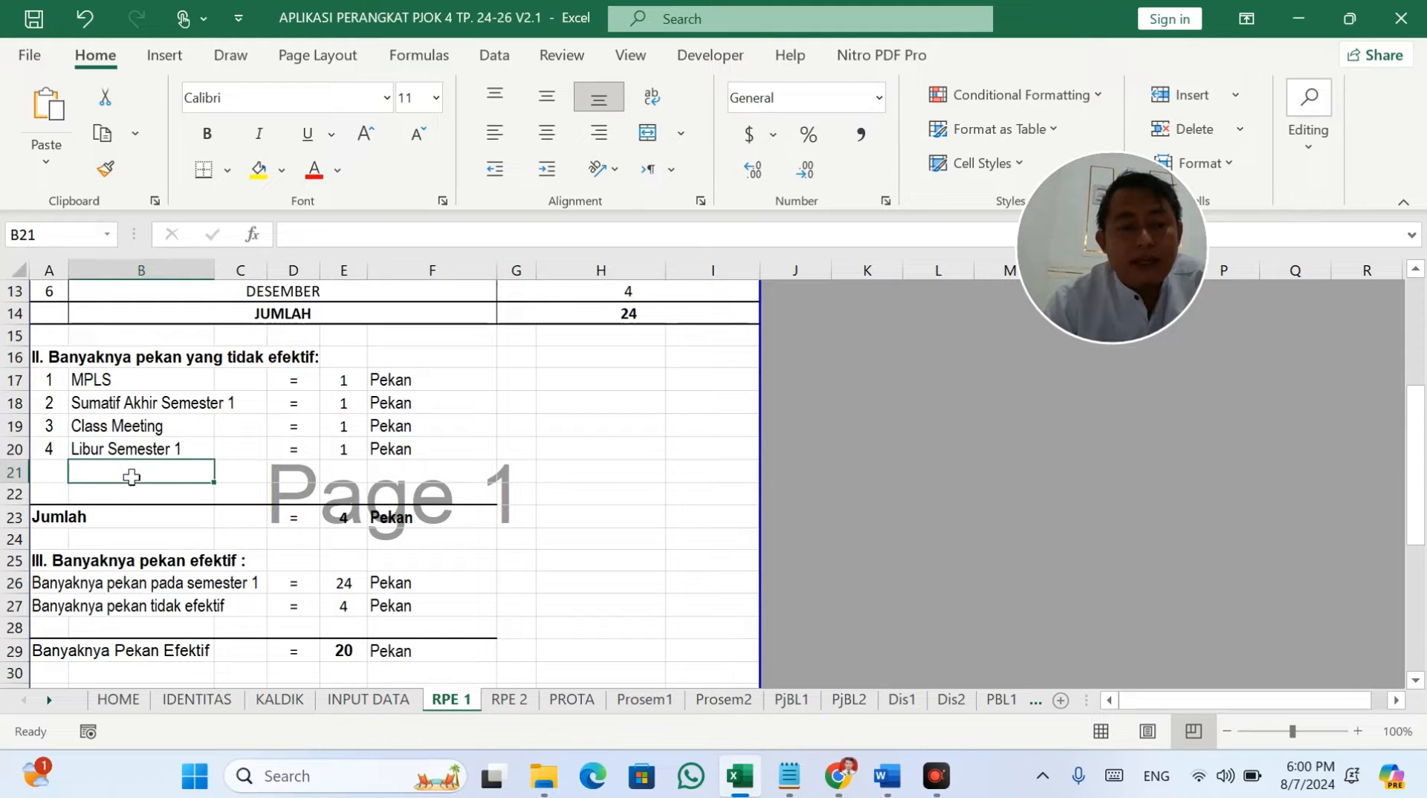
{"action": "left_click", "coordinate": [538, 696]}
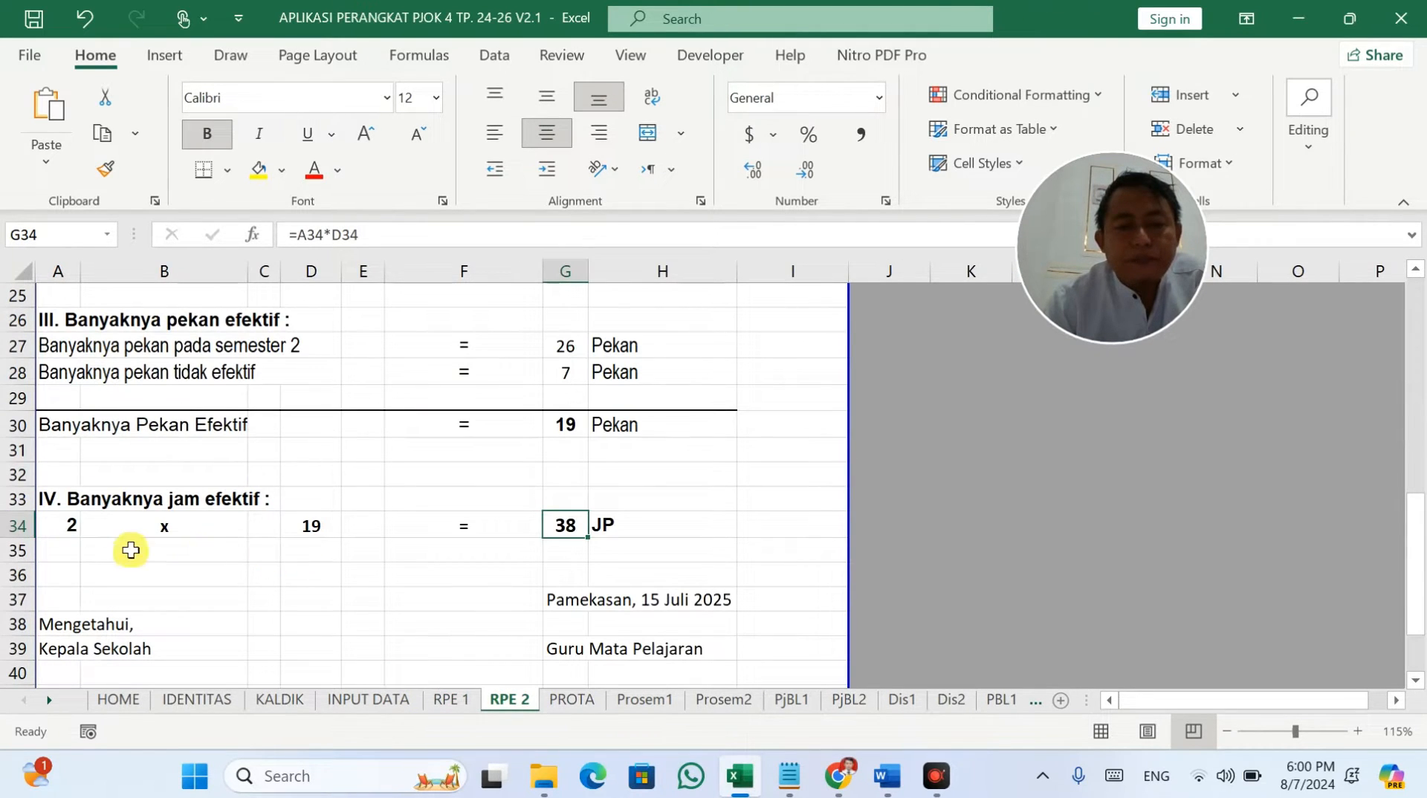
{"action": "left_click", "coordinate": [73, 527]}
{"action": "type", "text": "3"}
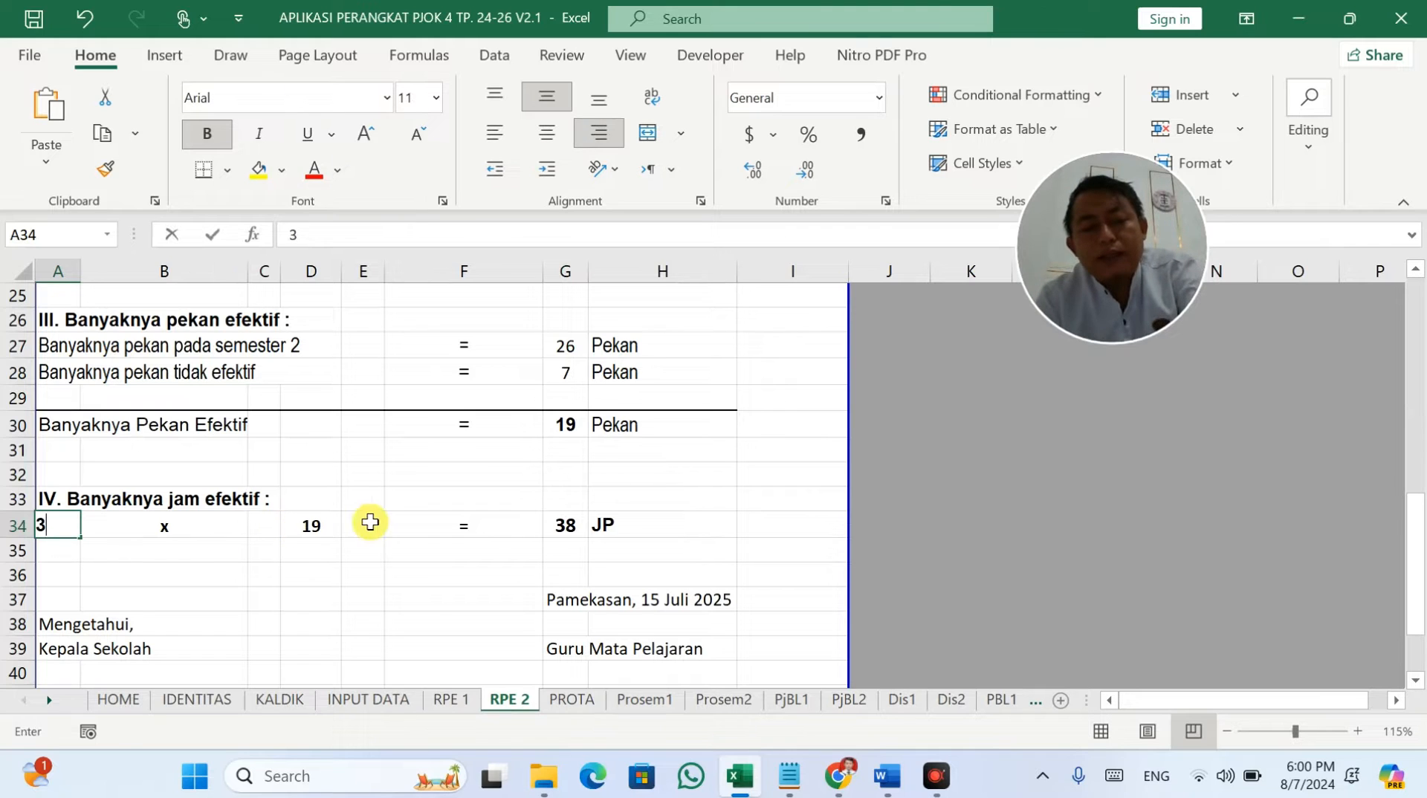
{"action": "left_click", "coordinate": [403, 522]}
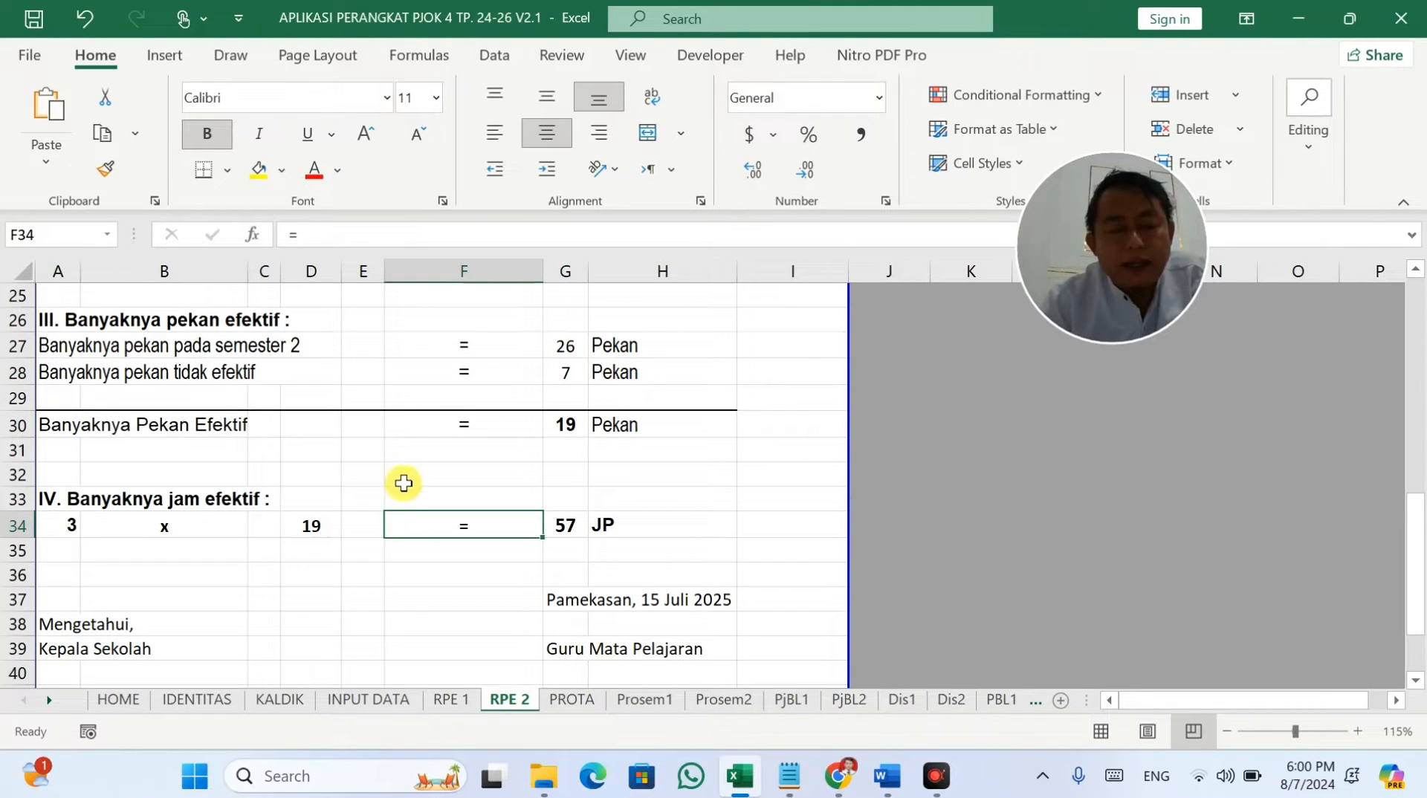
{"action": "left_click", "coordinate": [329, 527]}
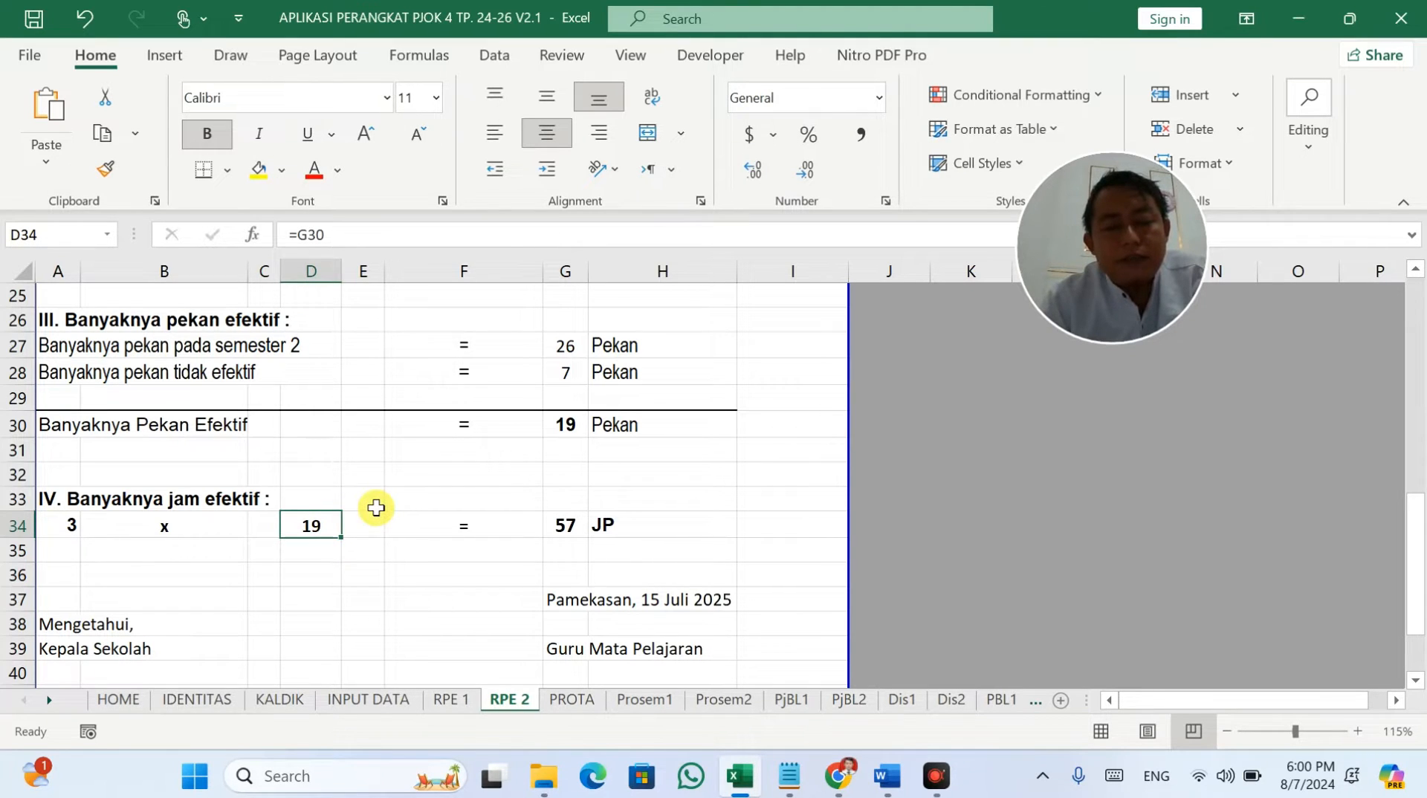
Step: Number row 23 as 7 and copy Sumatif Akhir Semester, Class Meeting and Libur Semester 2 from B20:B22 to B21:B23
{"action": "scroll", "coordinate": [379, 500], "scroll_direction": "up", "scroll_amount": 3}
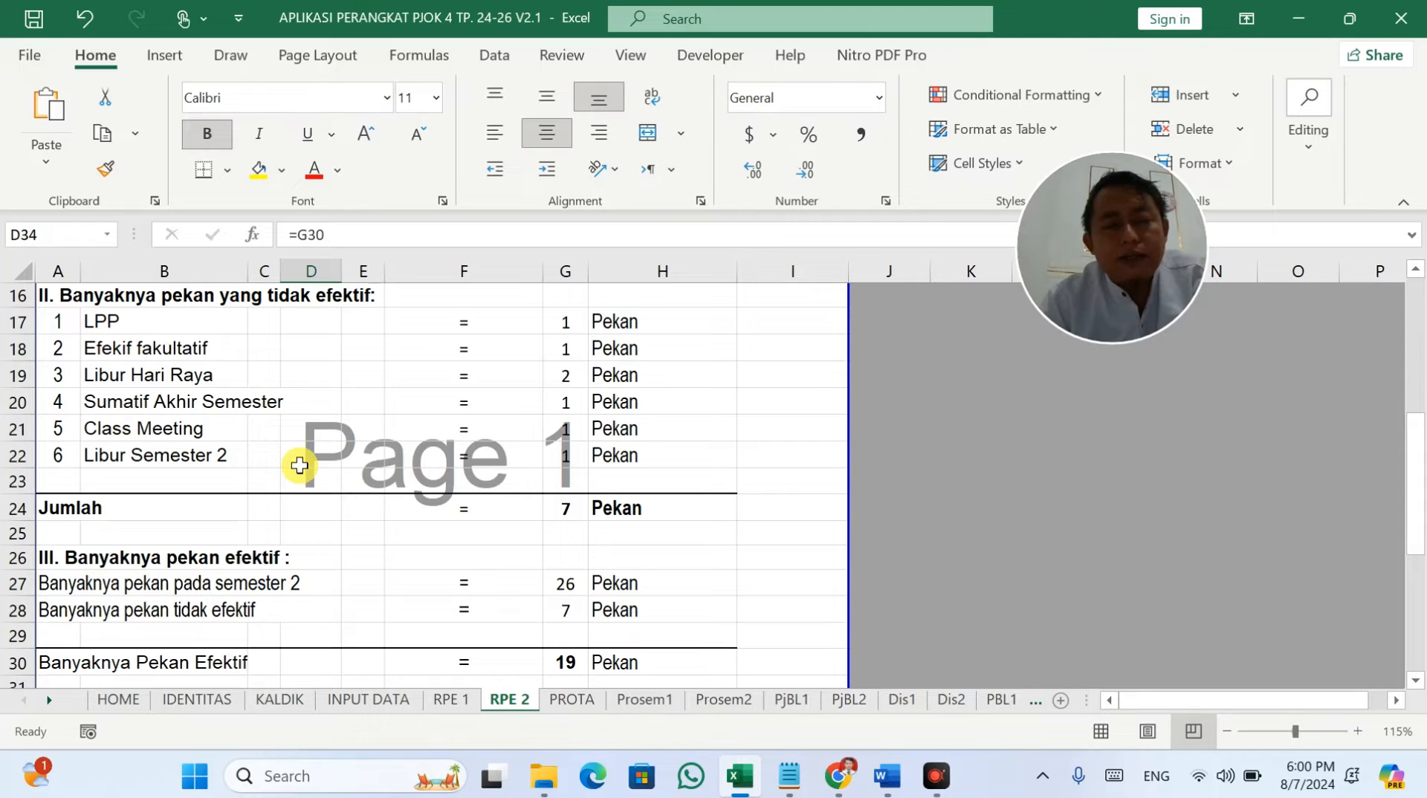
{"action": "left_click", "coordinate": [93, 455]}
{"action": "left_click", "coordinate": [72, 477]}
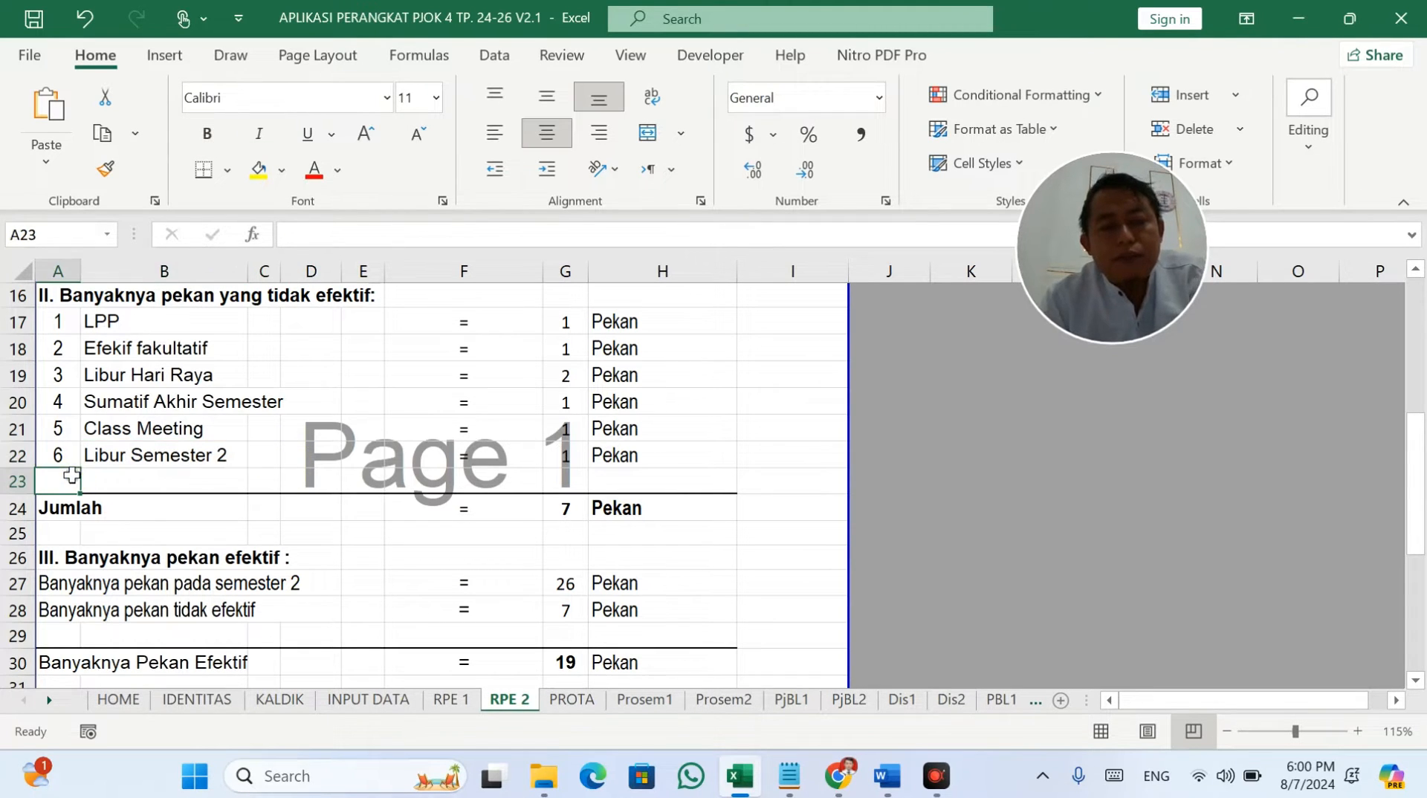
{"action": "type", "text": "7"}
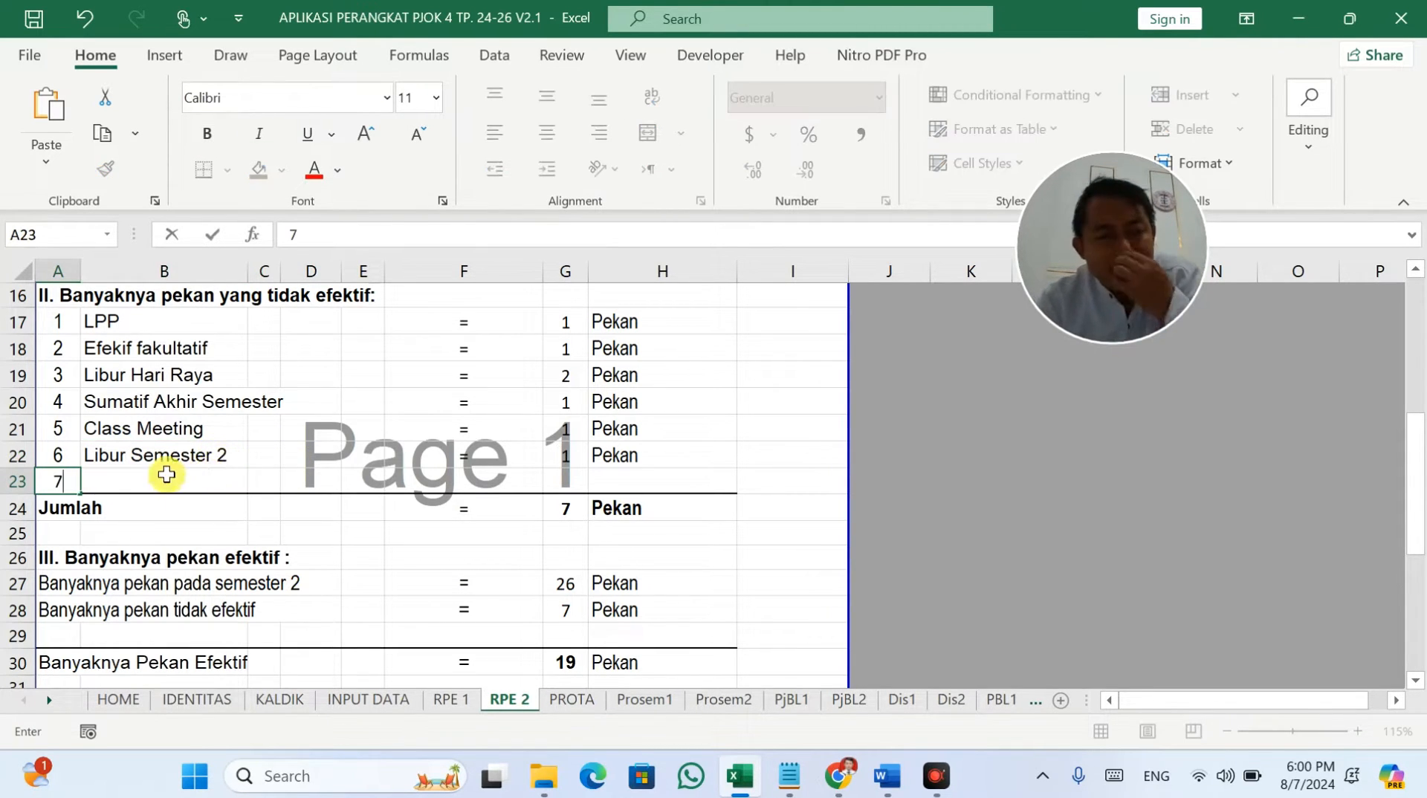
{"action": "key", "text": "Tab"}
{"action": "left_click", "coordinate": [104, 406]}
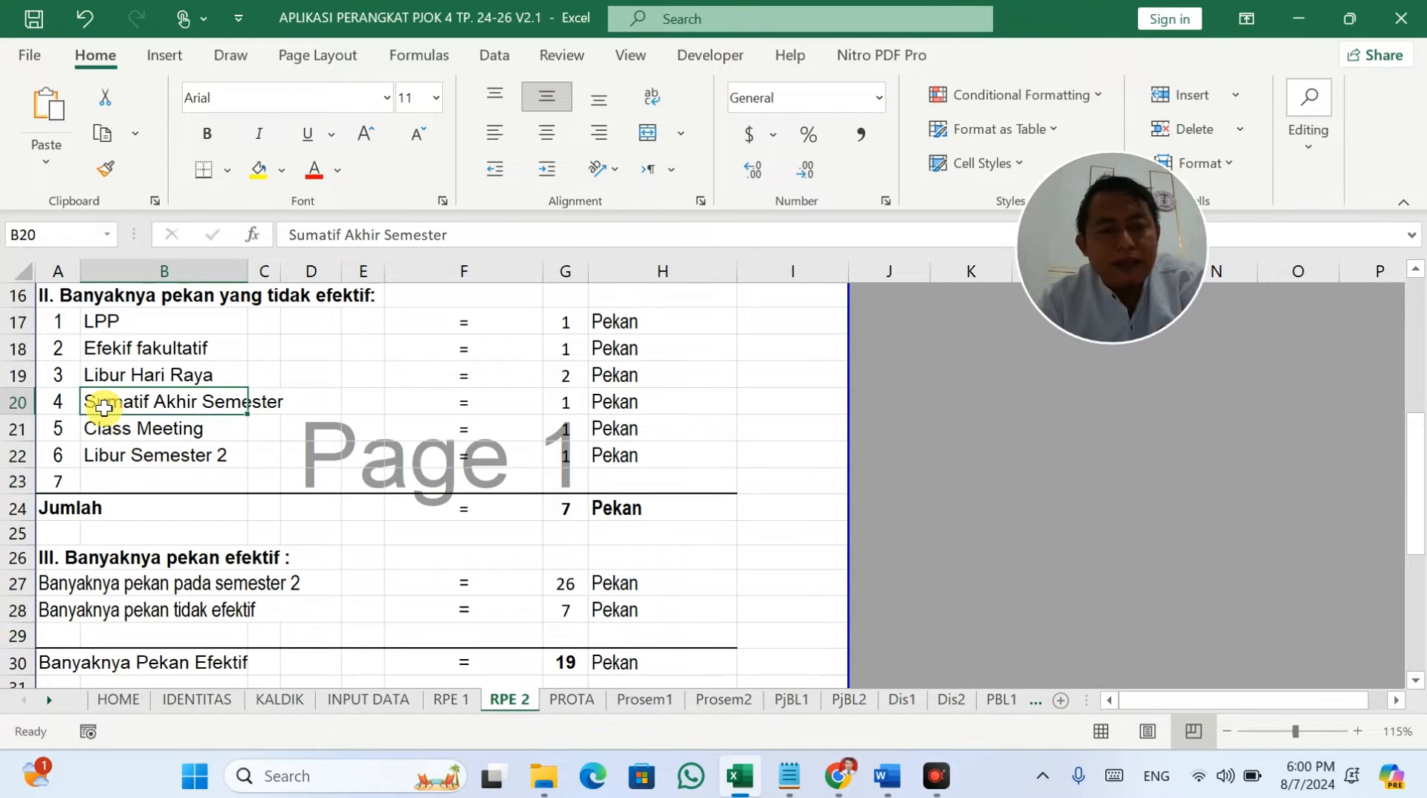
{"action": "left_click_drag", "start_coordinate": [104, 406], "coordinate": [212, 456]}
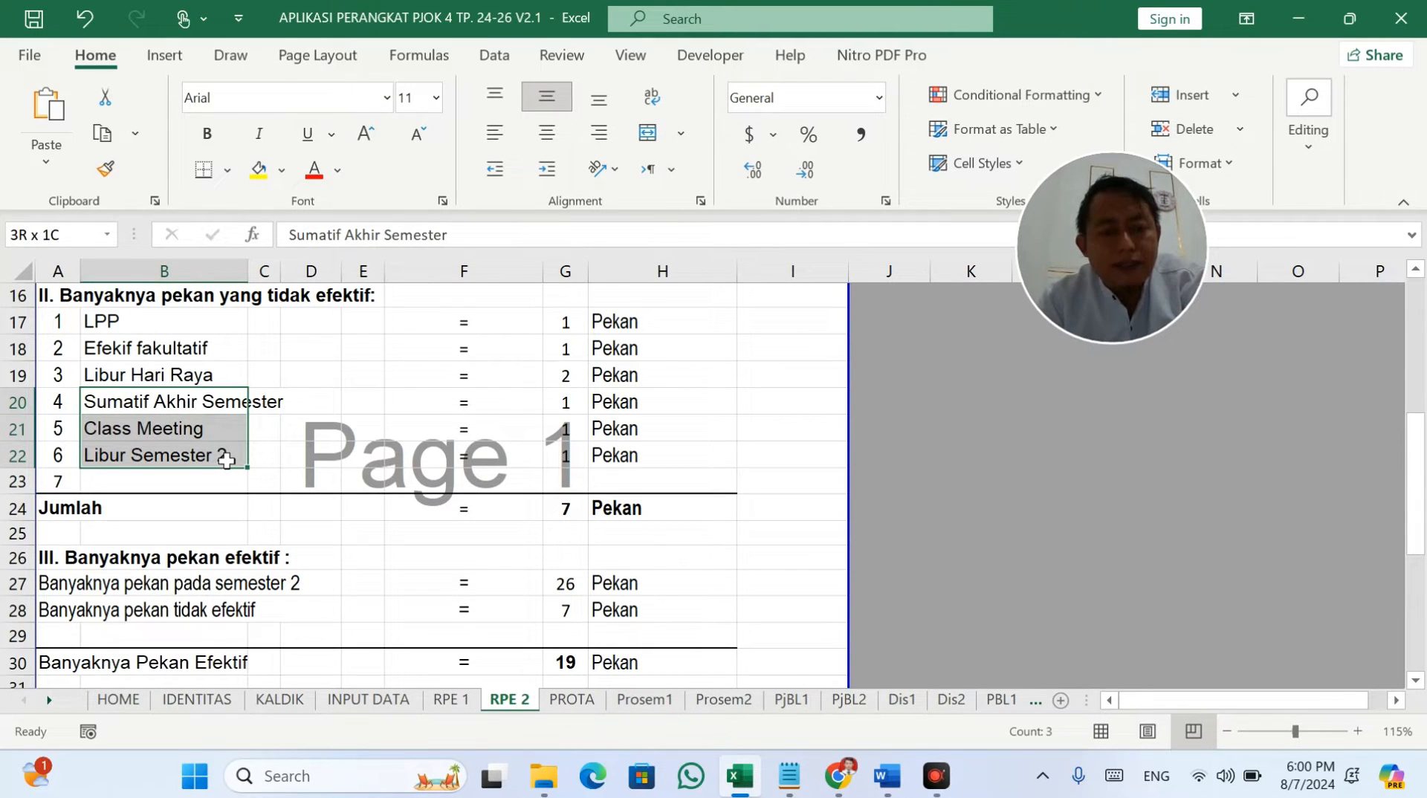
{"action": "key", "text": "ctrl+c"}
{"action": "left_click", "coordinate": [133, 435]}
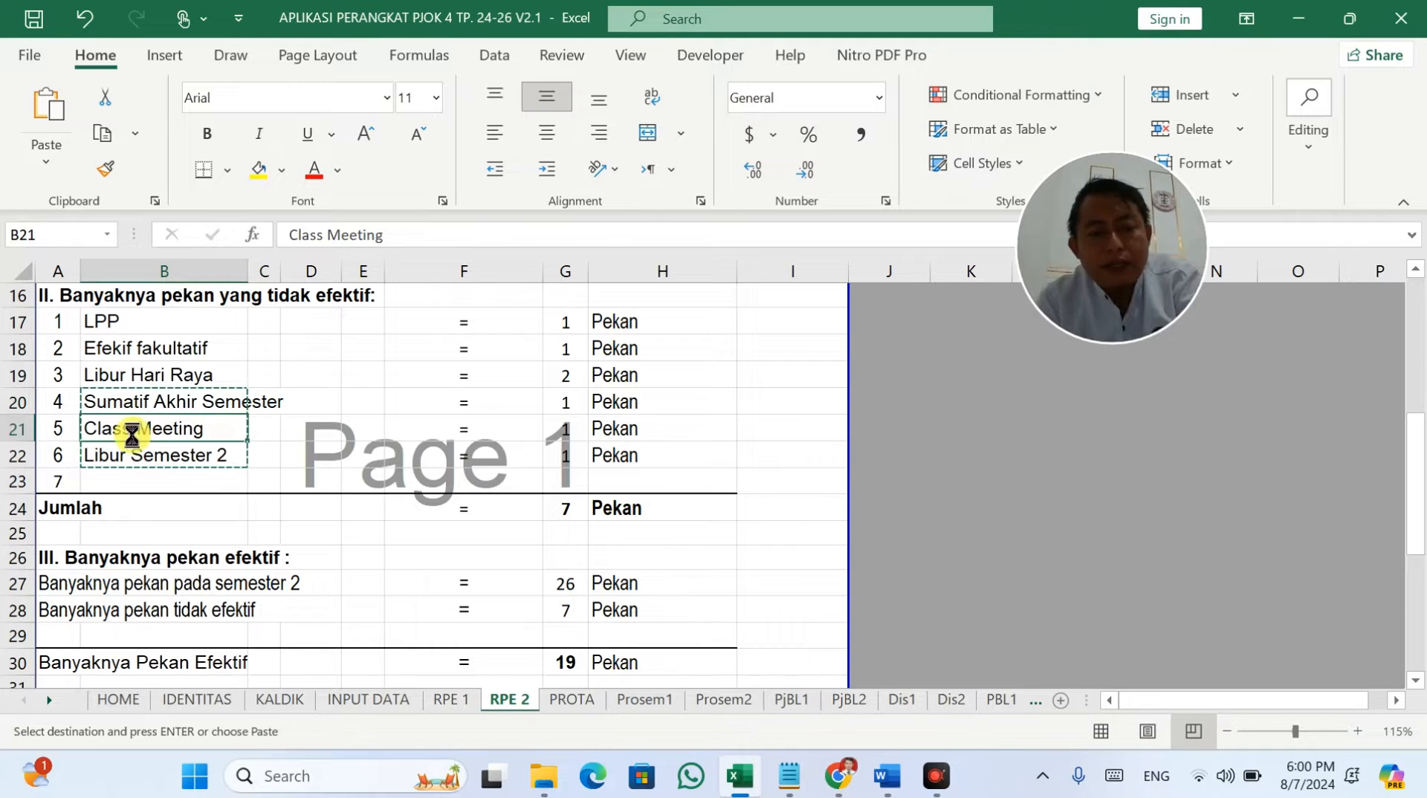
{"action": "key", "text": "Return"}
Step: Replace the text in B20 of the non-effective weeks list with Ujian Sekolah Kelas VI
{"action": "left_click", "coordinate": [111, 402]}
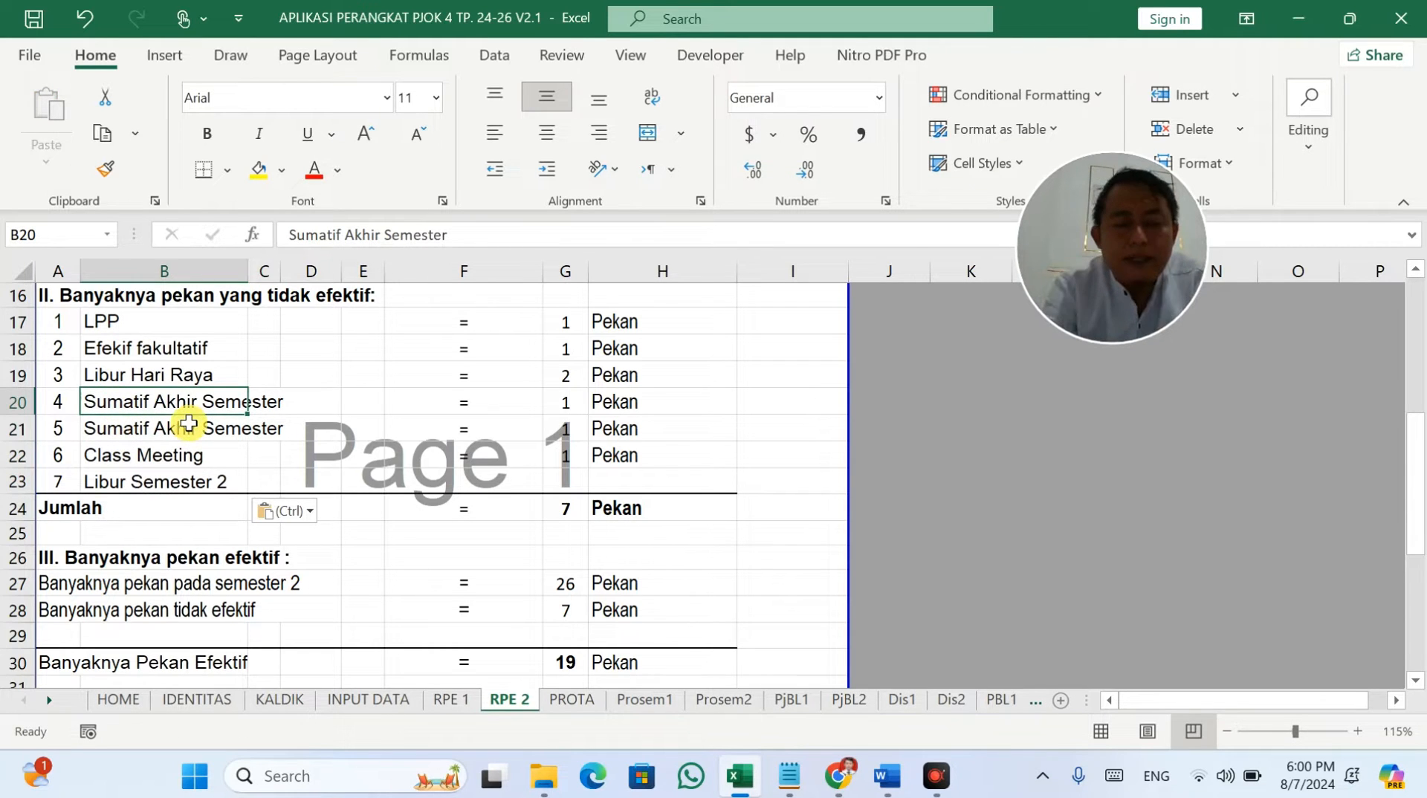
{"action": "type", "text": "SU"}
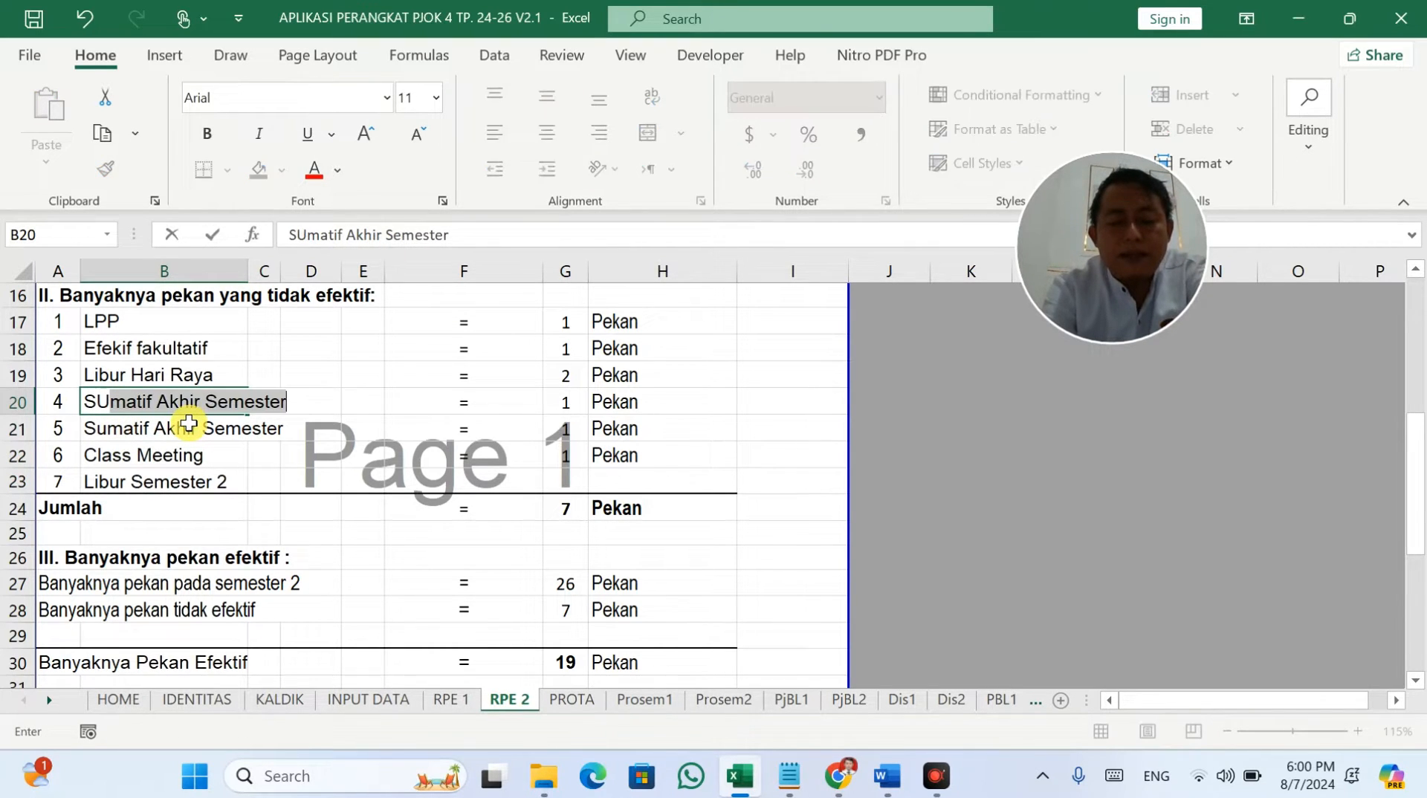
{"action": "key", "text": "BackSpace"}
{"action": "key", "text": "BackSpace"}
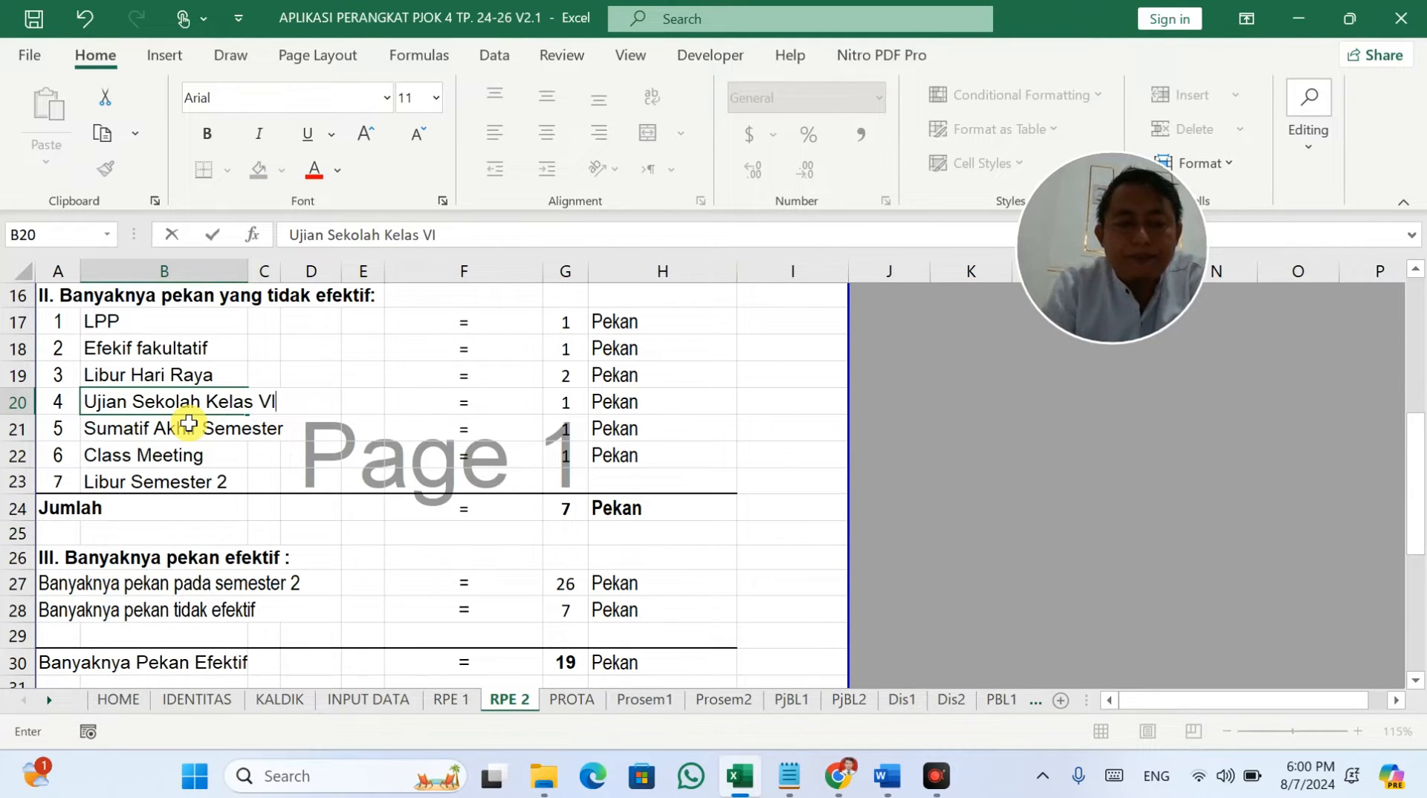
Step: Complete the Libur Semester 2 row 23 with an equals sign in F23, 1 in G23 and Pekan in H23
{"action": "left_click_drag", "start_coordinate": [472, 455], "coordinate": [618, 456]}
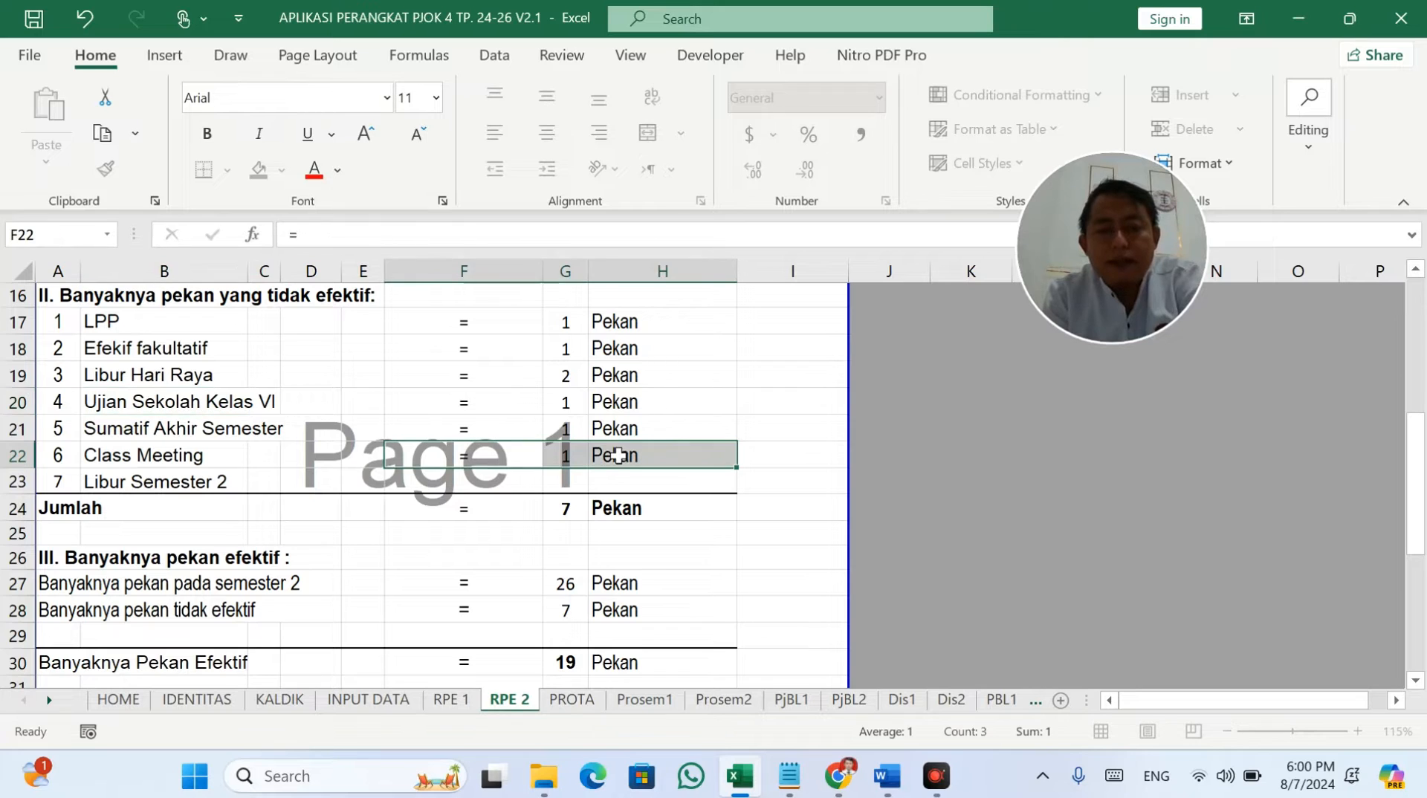
{"action": "left_click", "coordinate": [618, 455]}
{"action": "left_click", "coordinate": [469, 481]}
{"action": "type", "text": "'"}
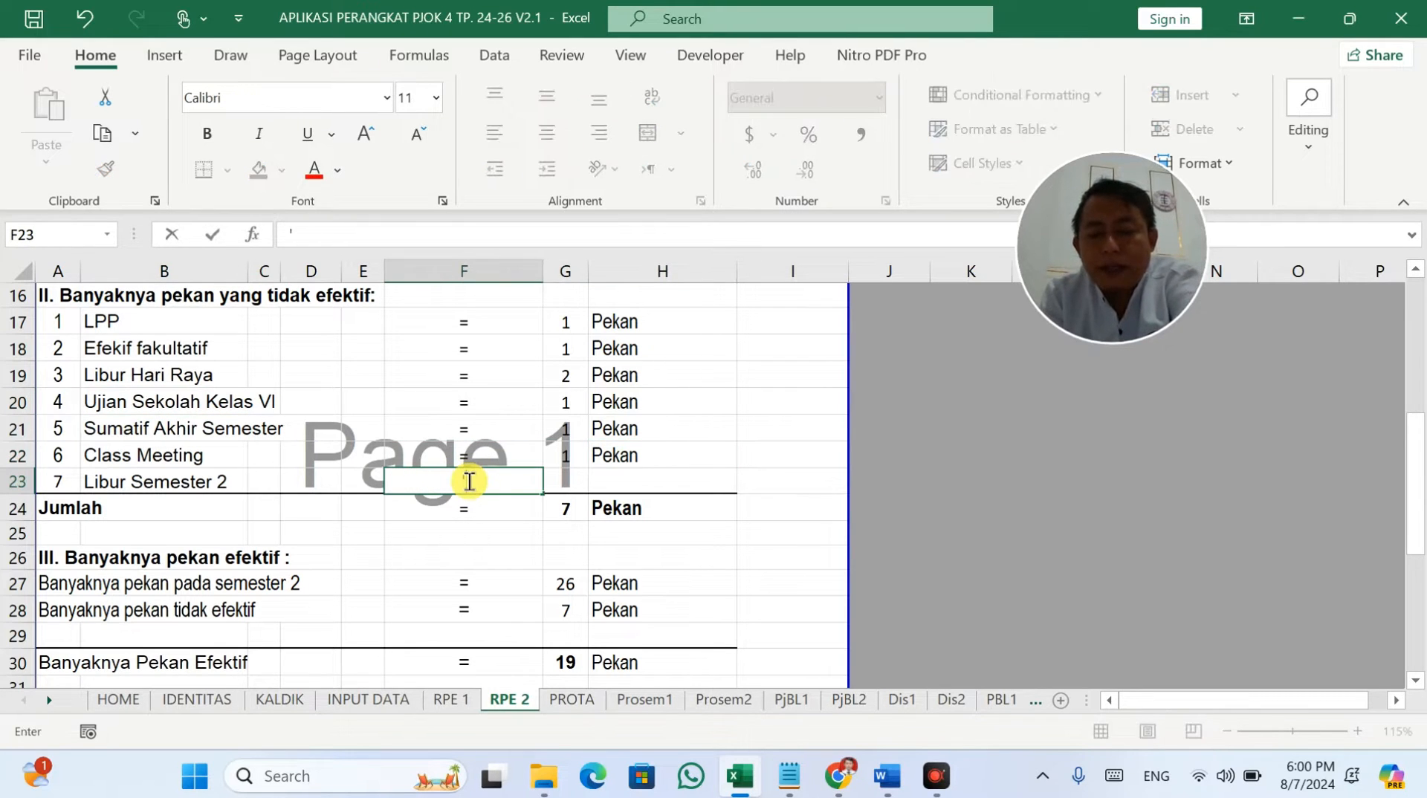
{"action": "type", "text": "="}
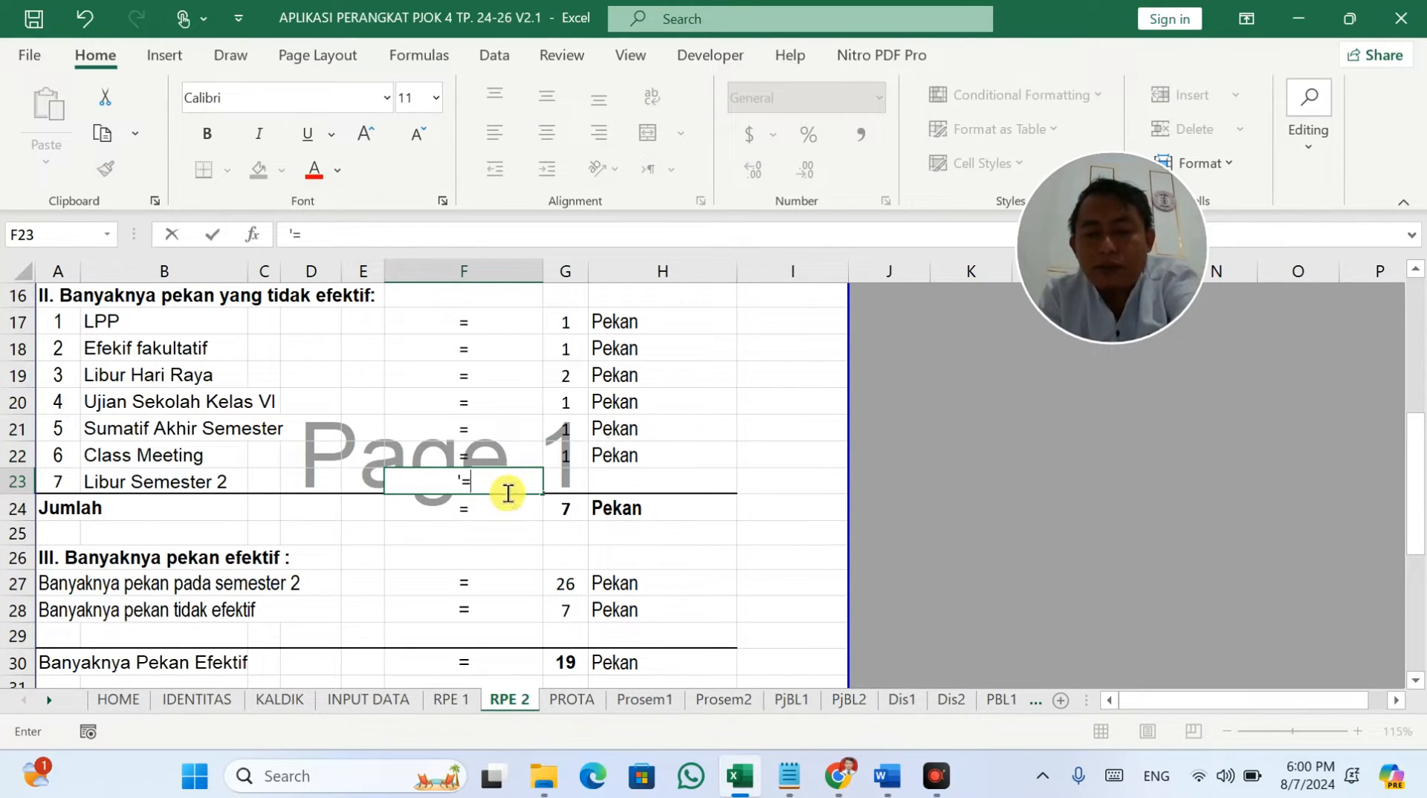
{"action": "left_click", "coordinate": [568, 479]}
{"action": "type", "text": "1"}
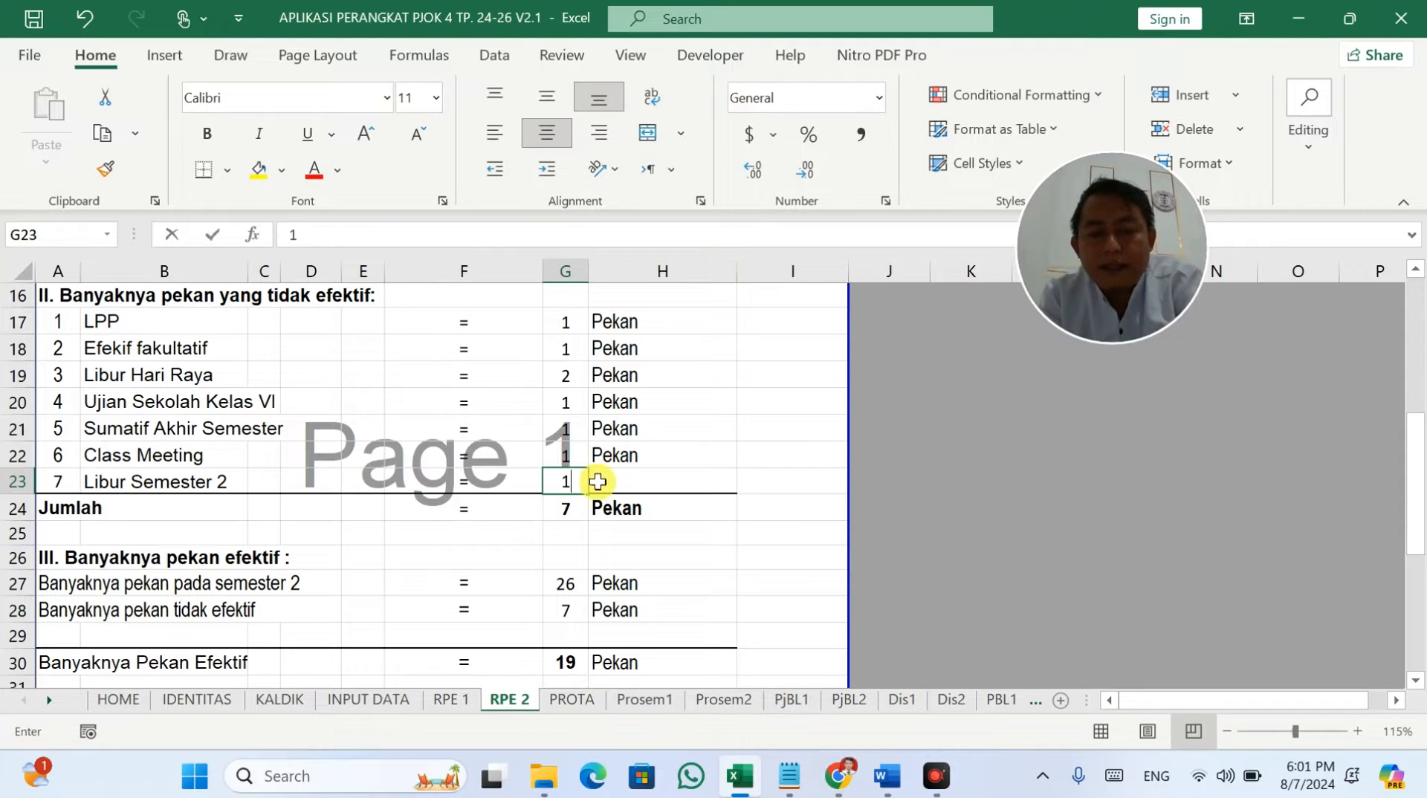
{"action": "left_click", "coordinate": [598, 481]}
{"action": "type", "text": "pekan"}
{"action": "left_click", "coordinate": [676, 532]}
{"action": "scroll", "coordinate": [507, 649], "scroll_direction": "down", "scroll_amount": 1}
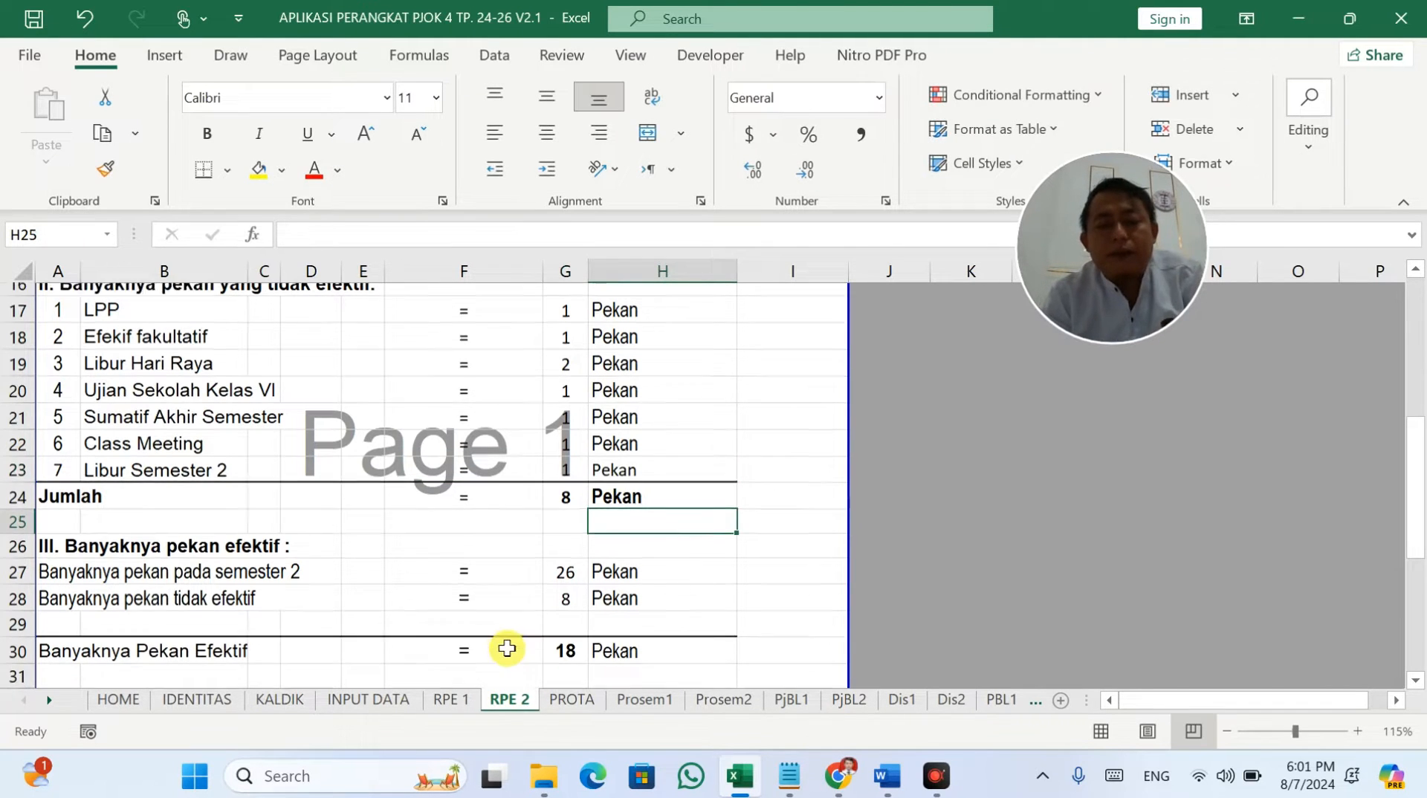
Step: Review the RPE 2 week lists, then examine when the Sumatif Akhir Semester 9 exam falls on the KALDIK sheet
{"action": "scroll", "coordinate": [521, 639], "scroll_direction": "down", "scroll_amount": 1}
{"action": "scroll", "coordinate": [557, 591], "scroll_direction": "up", "scroll_amount": 4}
{"action": "scroll", "coordinate": [531, 654], "scroll_direction": "down", "scroll_amount": 1}
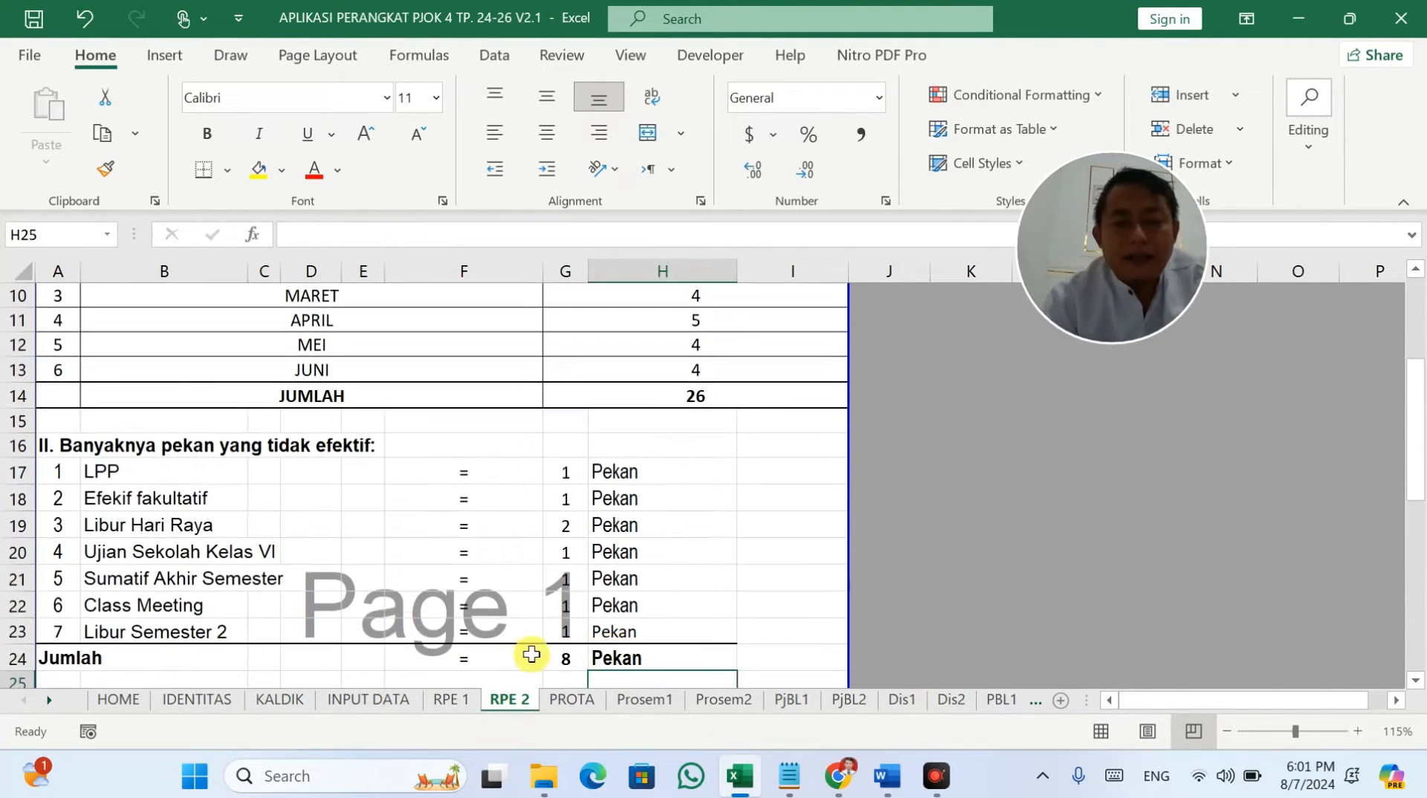
{"action": "left_click", "coordinate": [293, 702]}
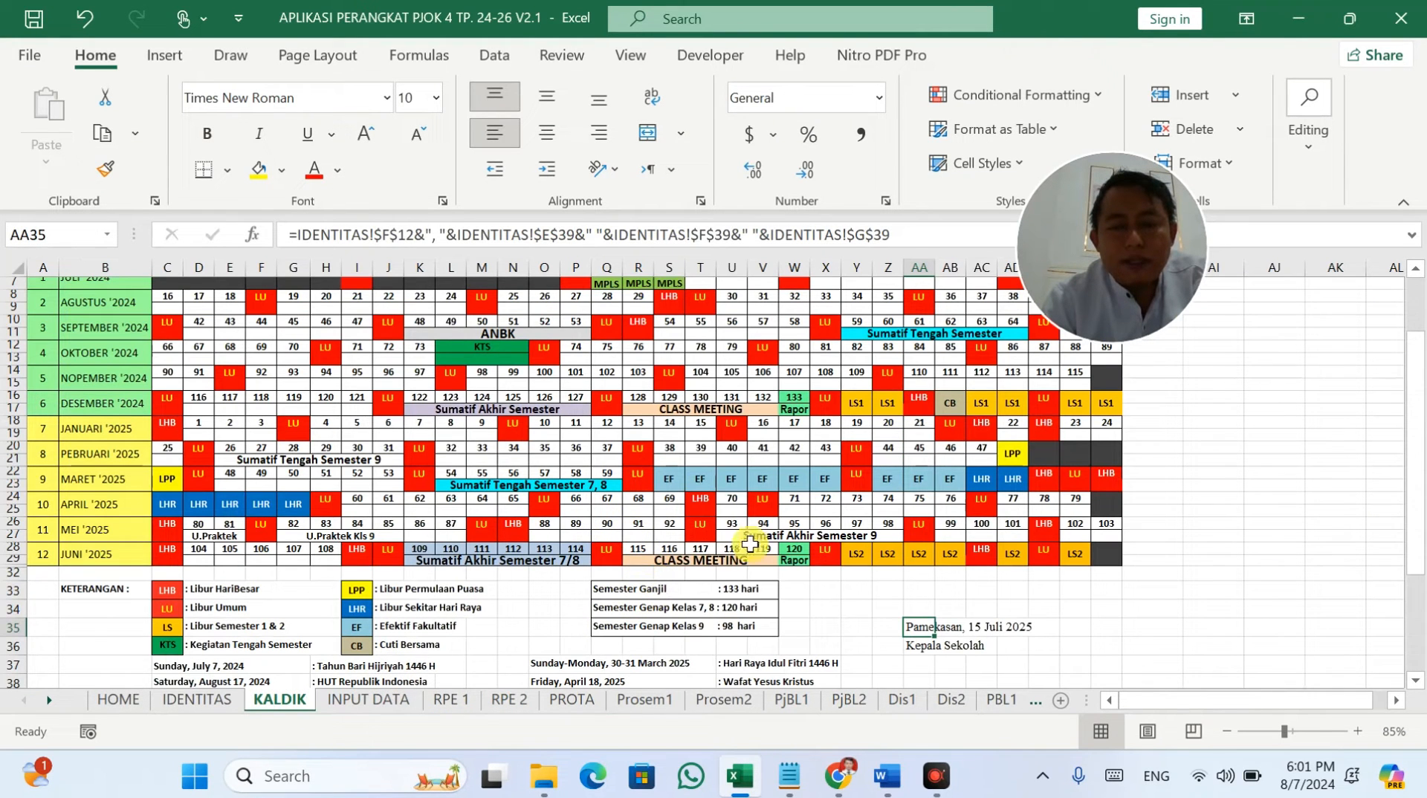
{"action": "left_click", "coordinate": [776, 536]}
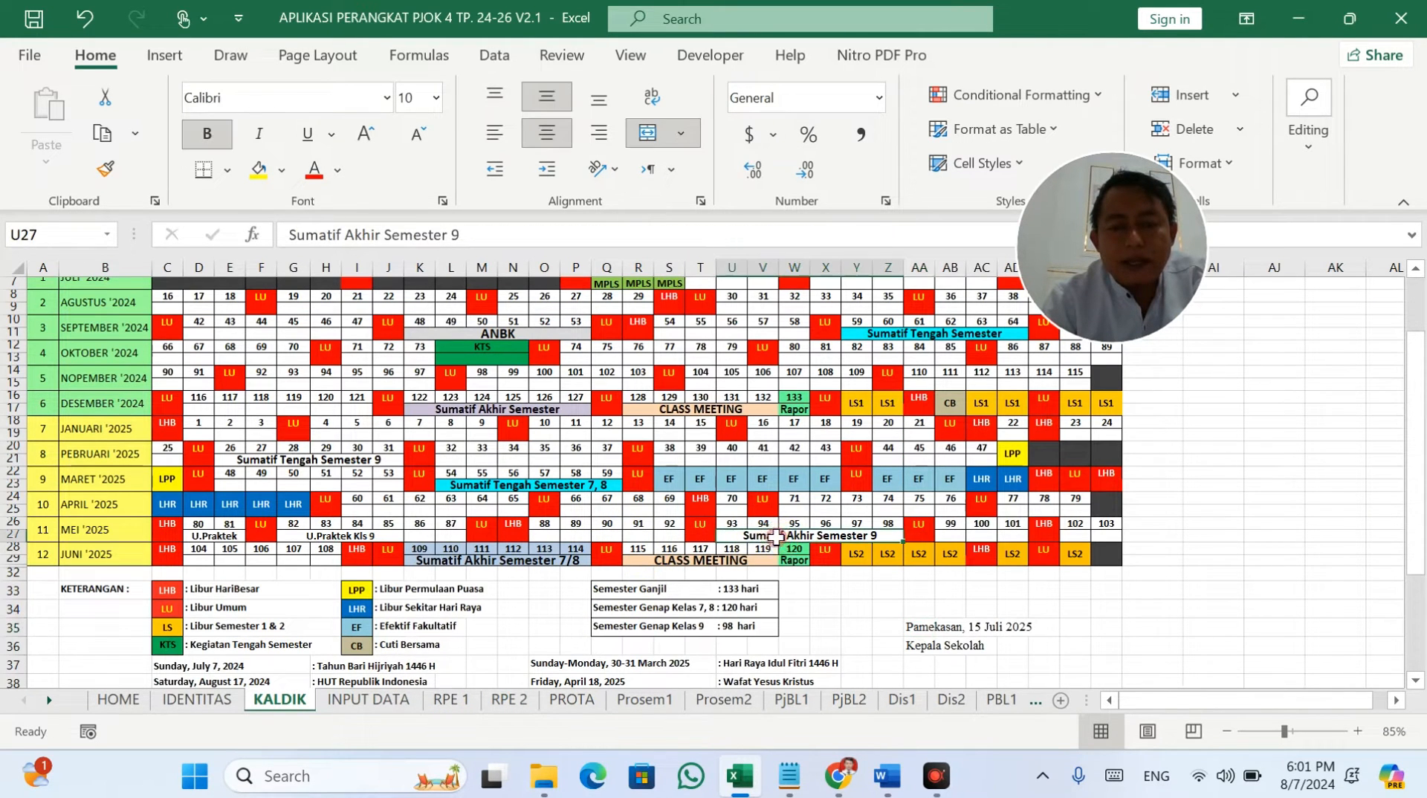
{"action": "left_click", "coordinate": [464, 233]}
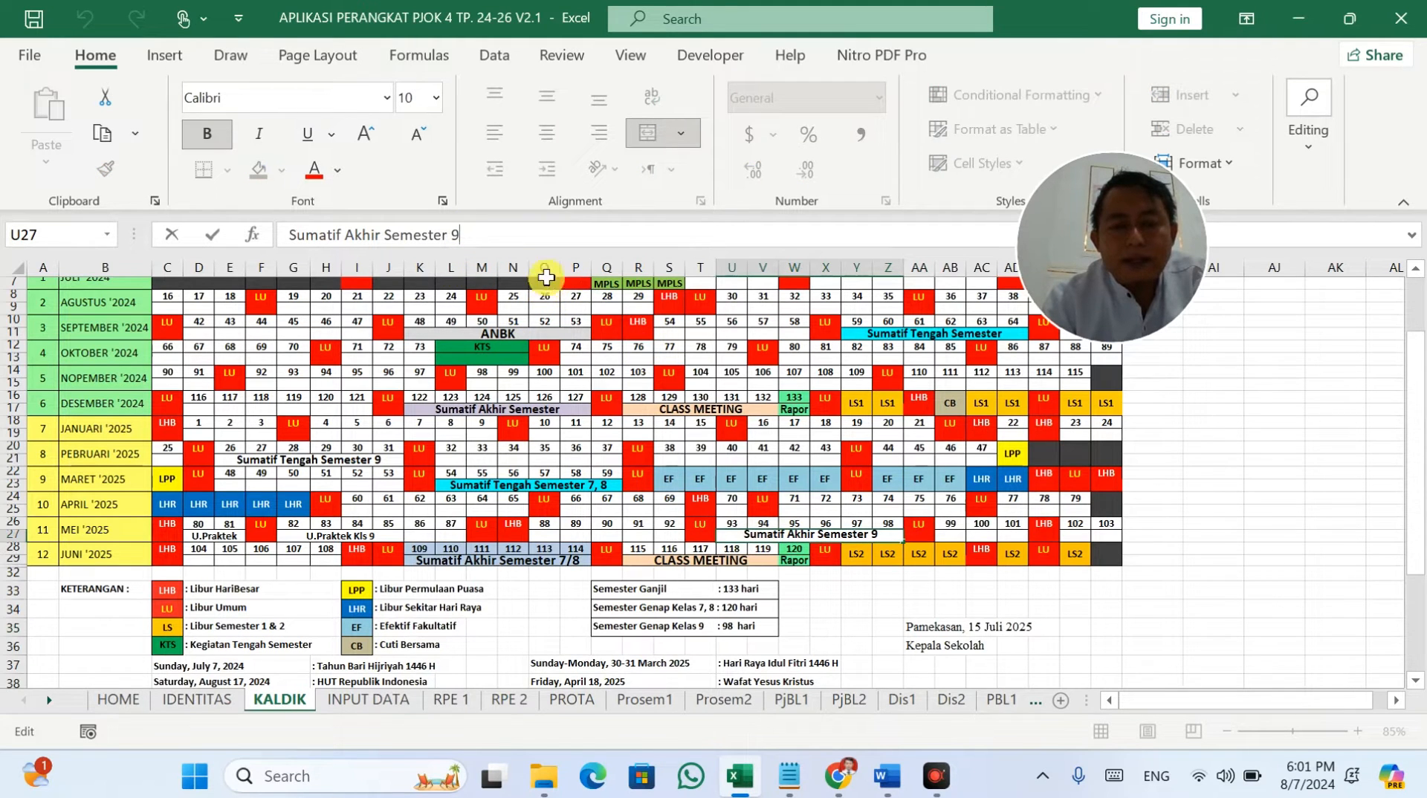
{"action": "left_click", "coordinate": [665, 468]}
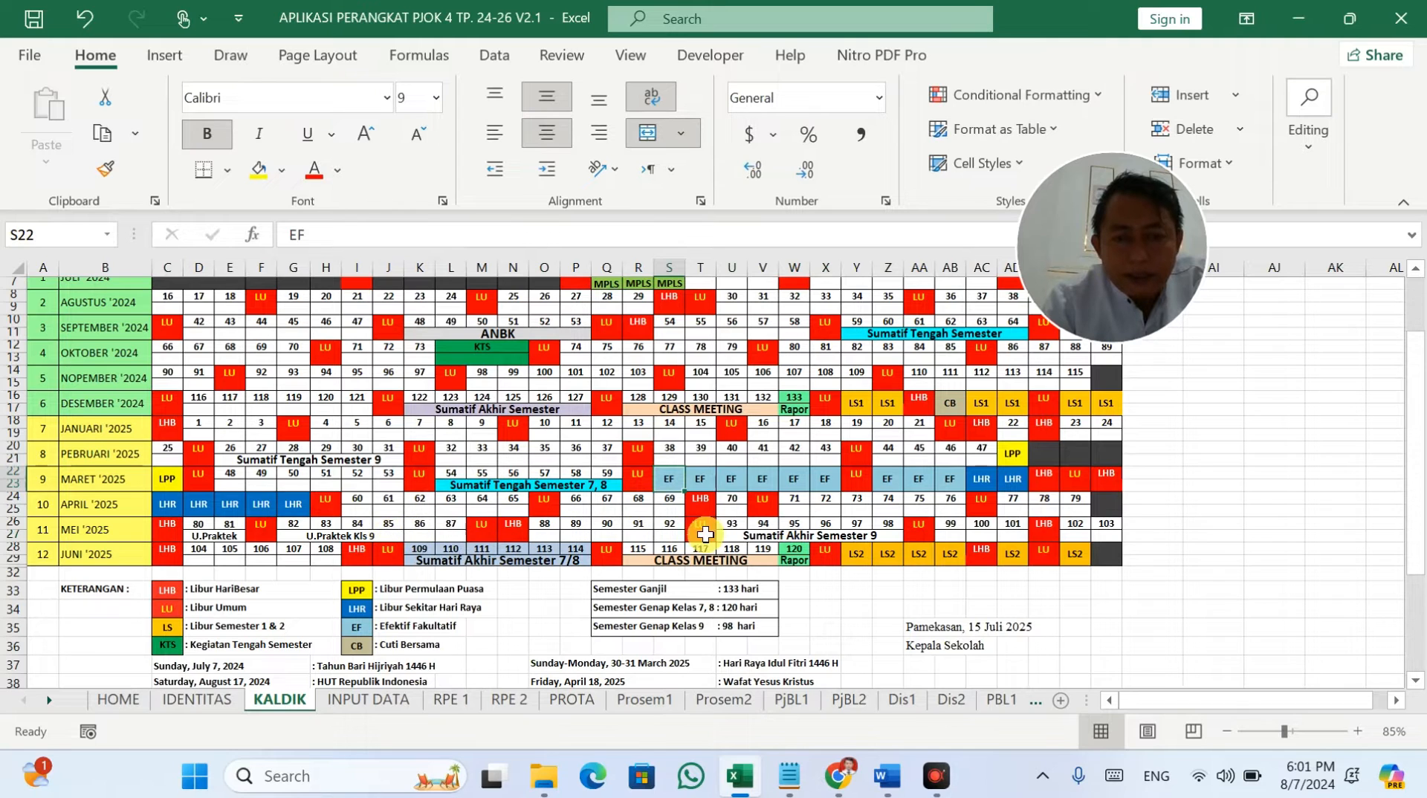
{"action": "left_click", "coordinate": [749, 534]}
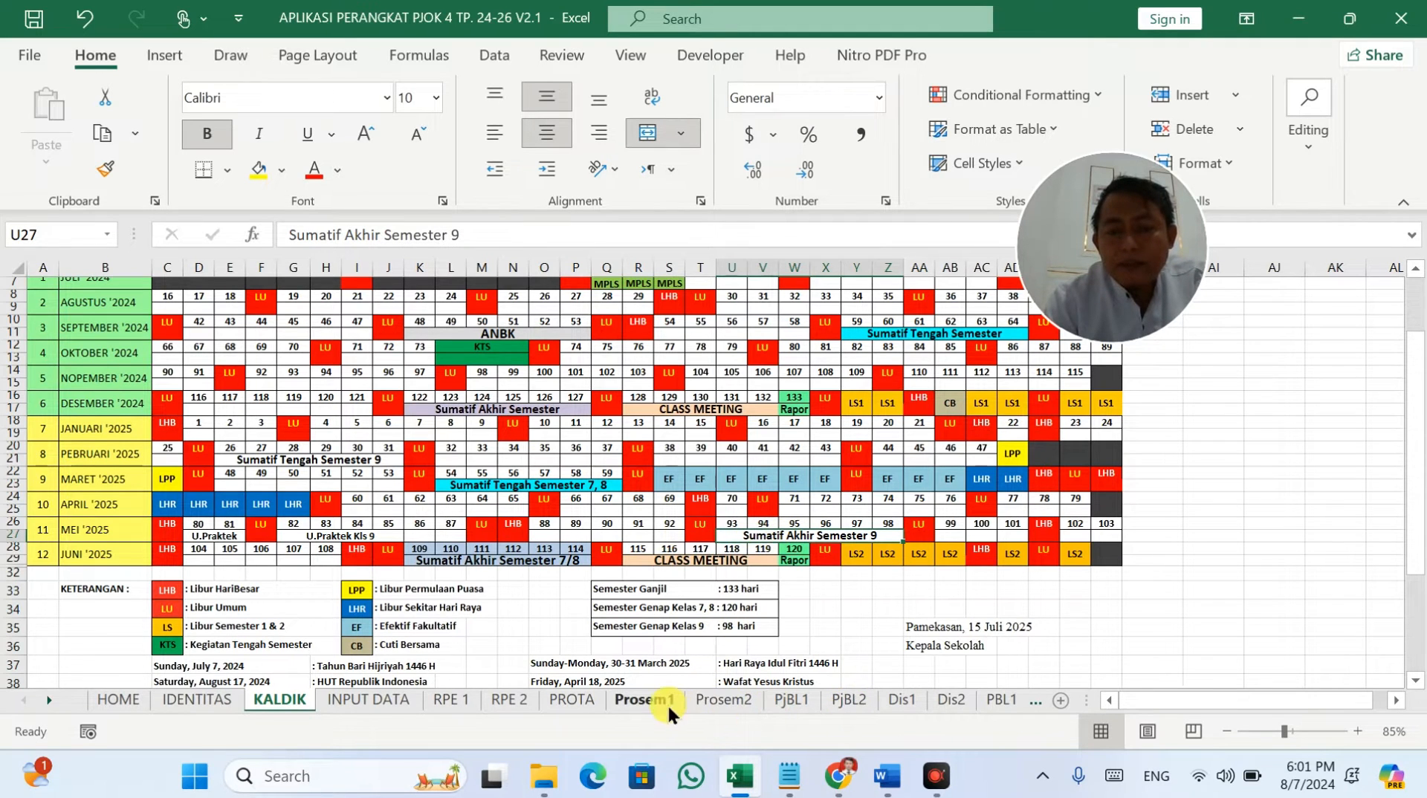
Step: On the Prosem2 sheet, copy the June SAS column at AF8 over the April week 13 column at Y8
{"action": "left_click", "coordinate": [708, 699]}
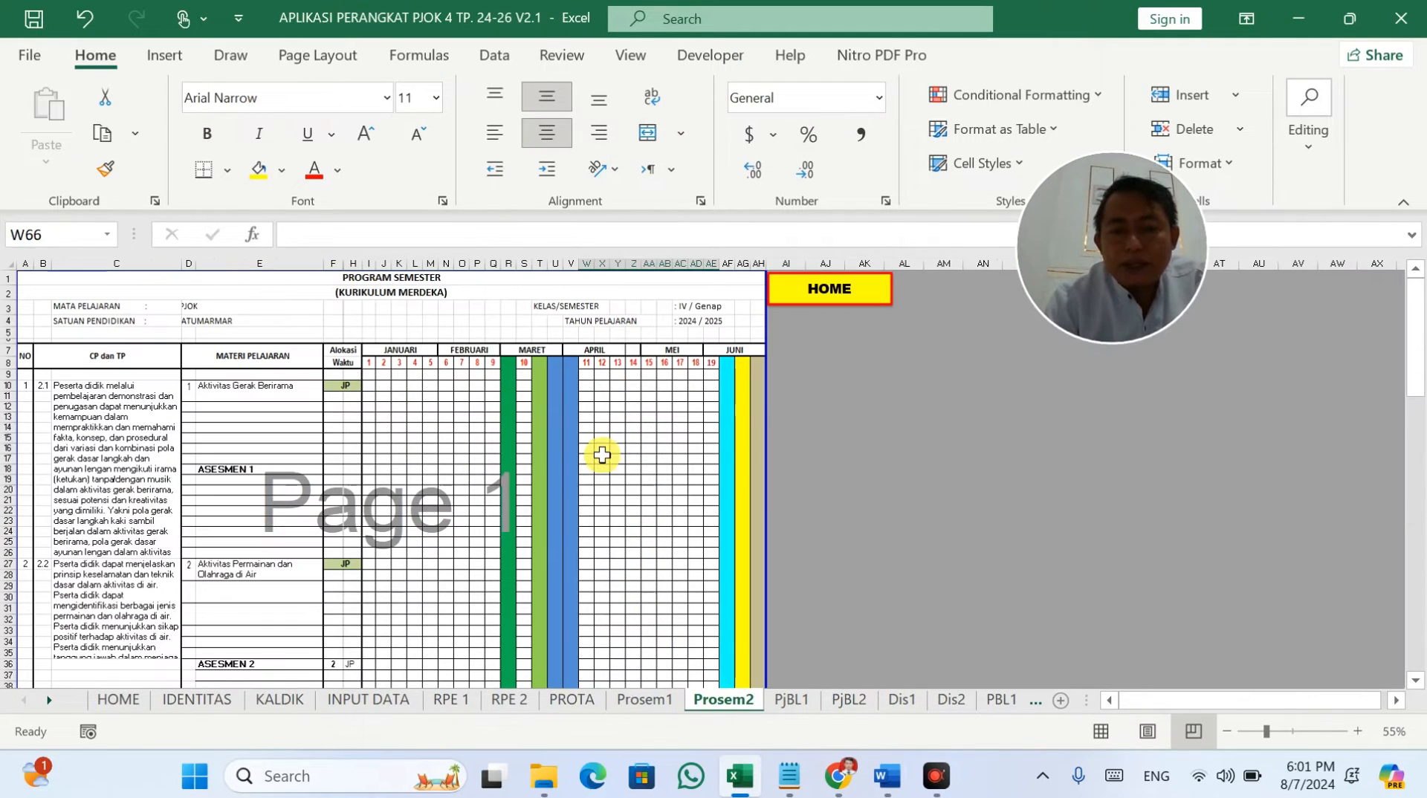
{"action": "left_click", "coordinate": [679, 366]}
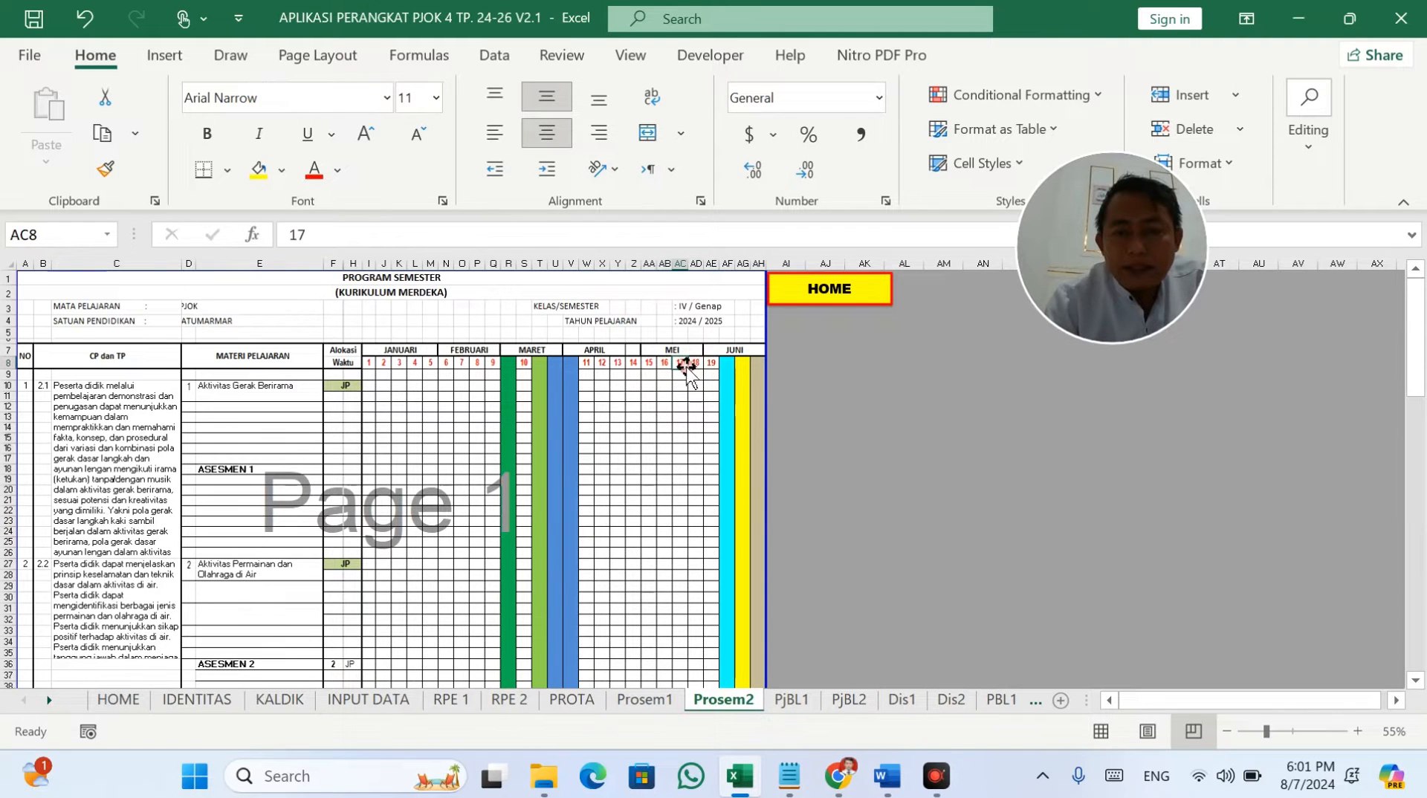
{"action": "left_click", "coordinate": [725, 363]}
{"action": "key", "text": "ctrl+c"}
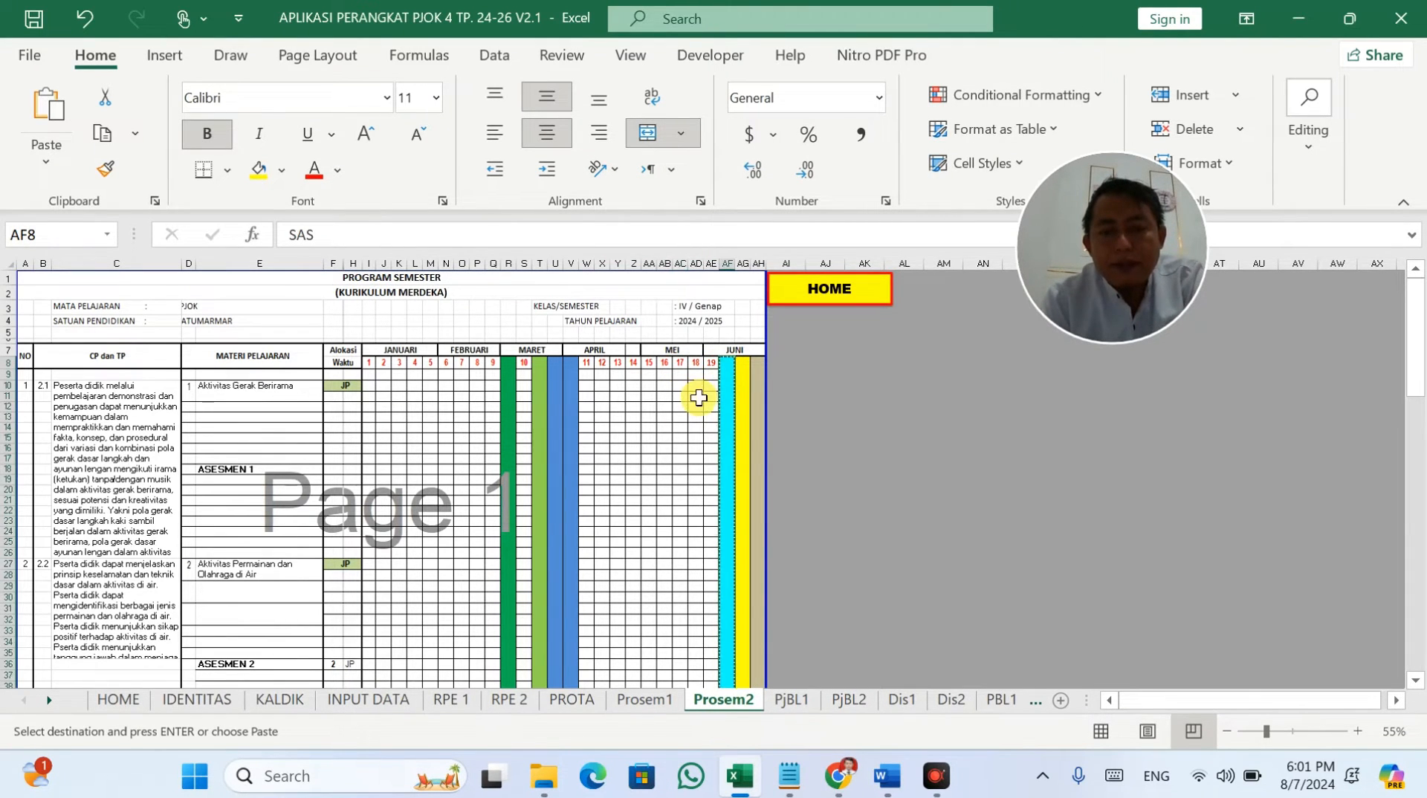
{"action": "scroll", "coordinate": [699, 398], "scroll_direction": "up", "scroll_amount": 3}
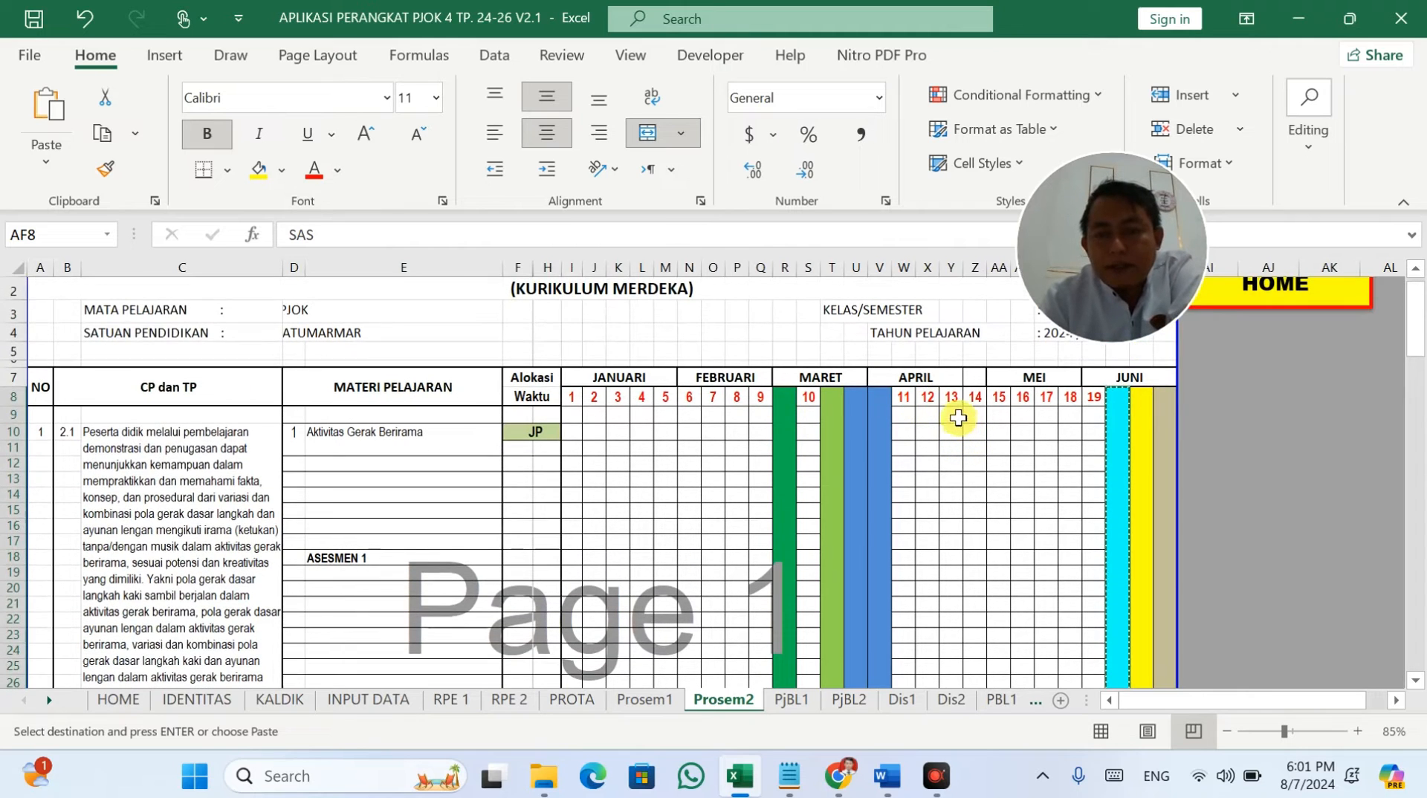
{"action": "left_click", "coordinate": [952, 397]}
{"action": "key", "text": "ctrl+v"}
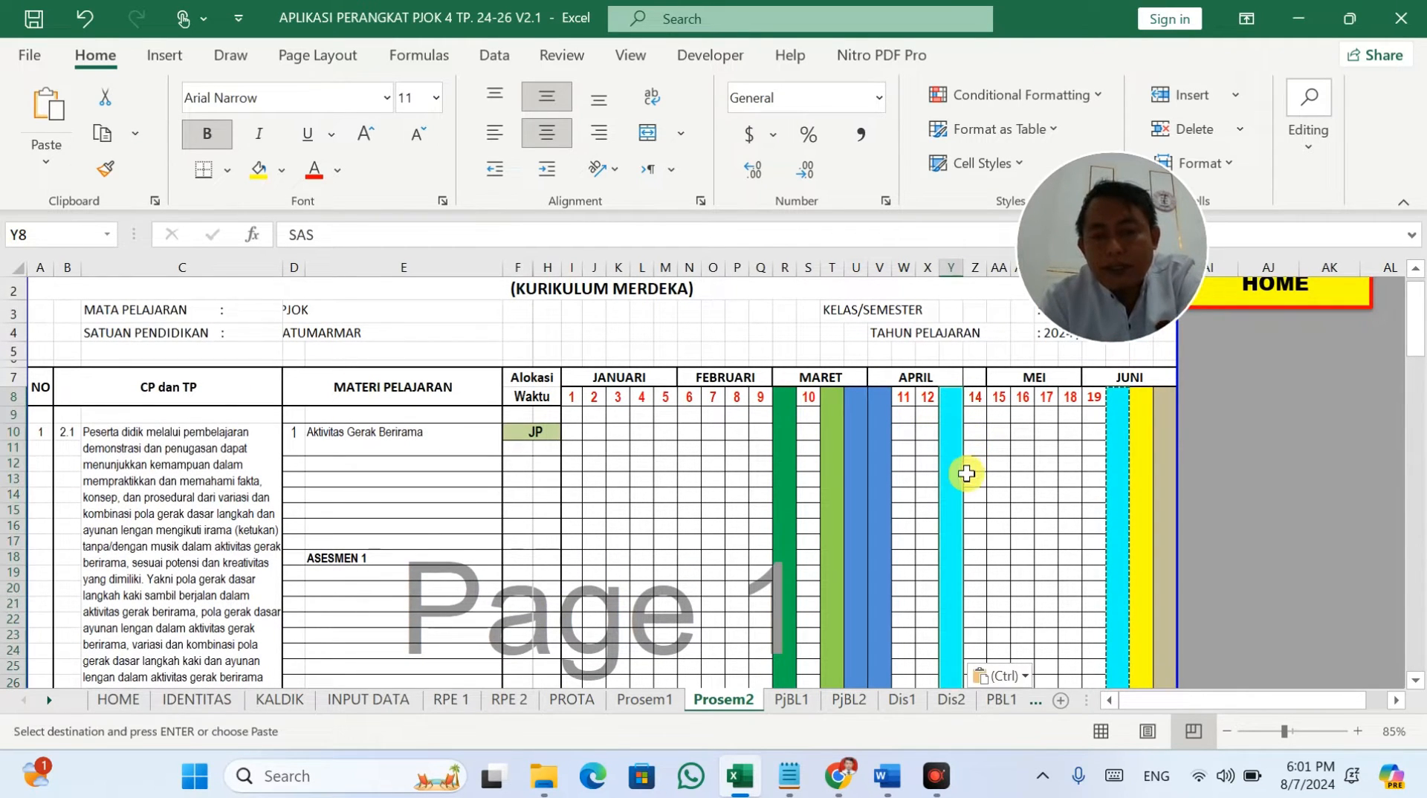
Step: Fill the pasted April column orange and label it US VI
{"action": "left_click", "coordinate": [282, 173]}
{"action": "left_click", "coordinate": [284, 383]}
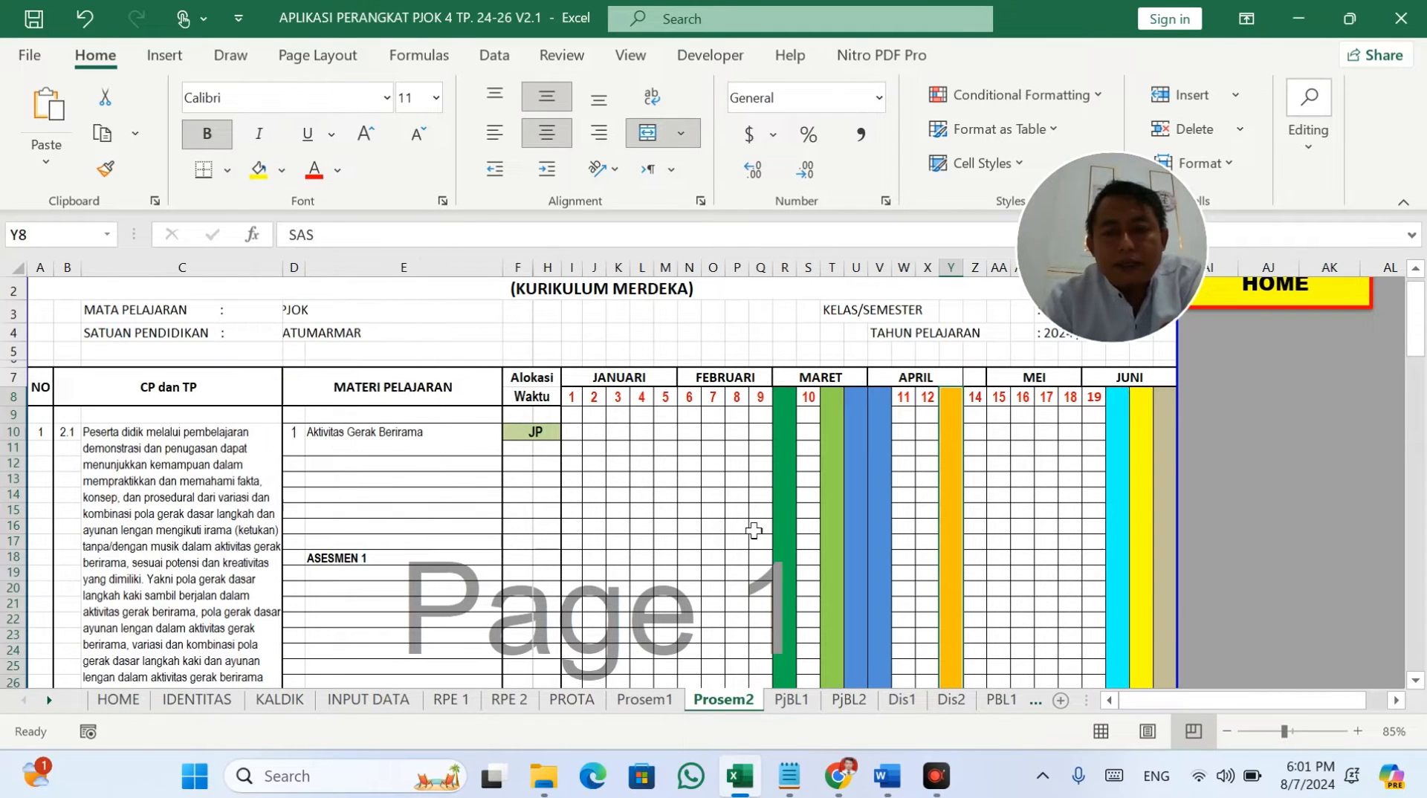
{"action": "type", "text": "U"}
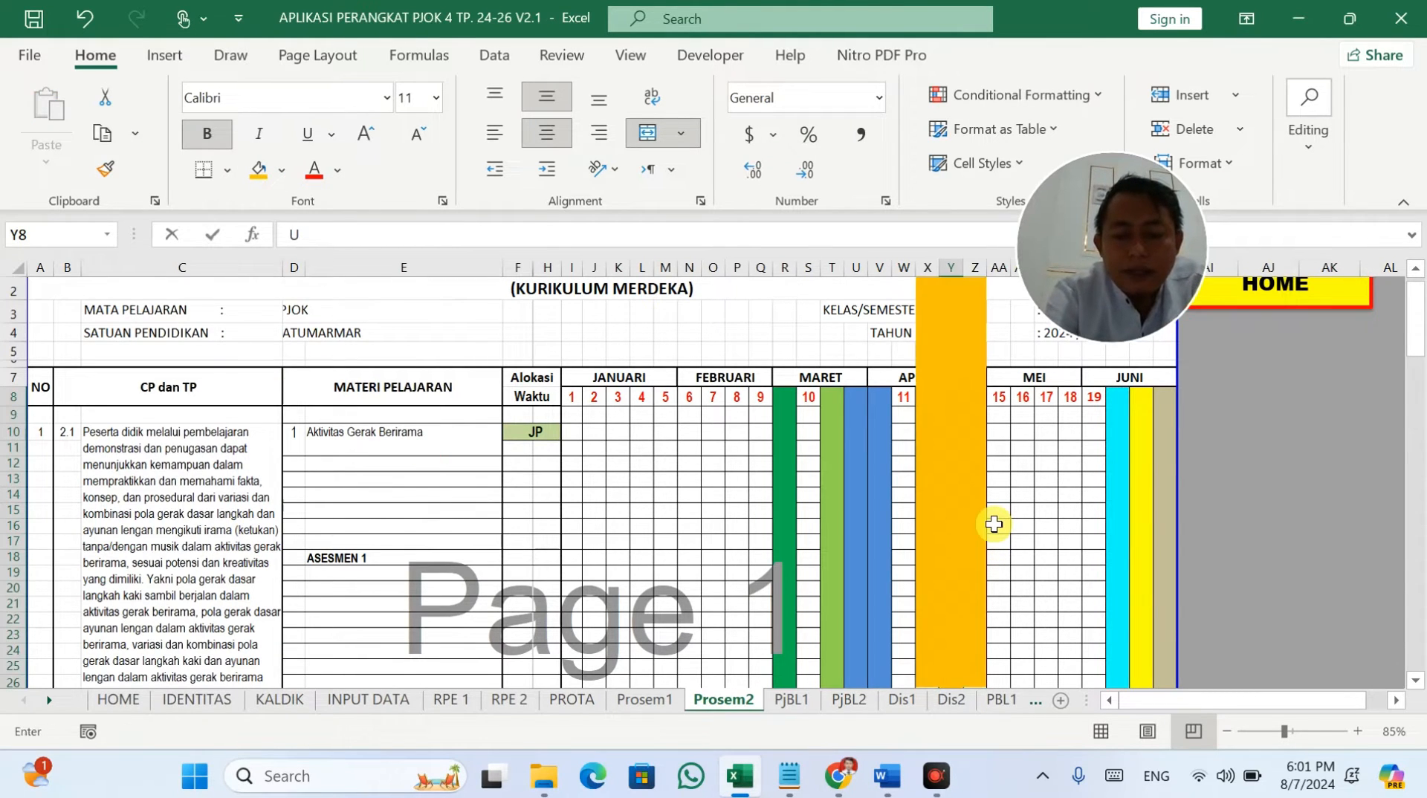
{"action": "type", "text": "S VI"}
{"action": "key", "text": "Return"}
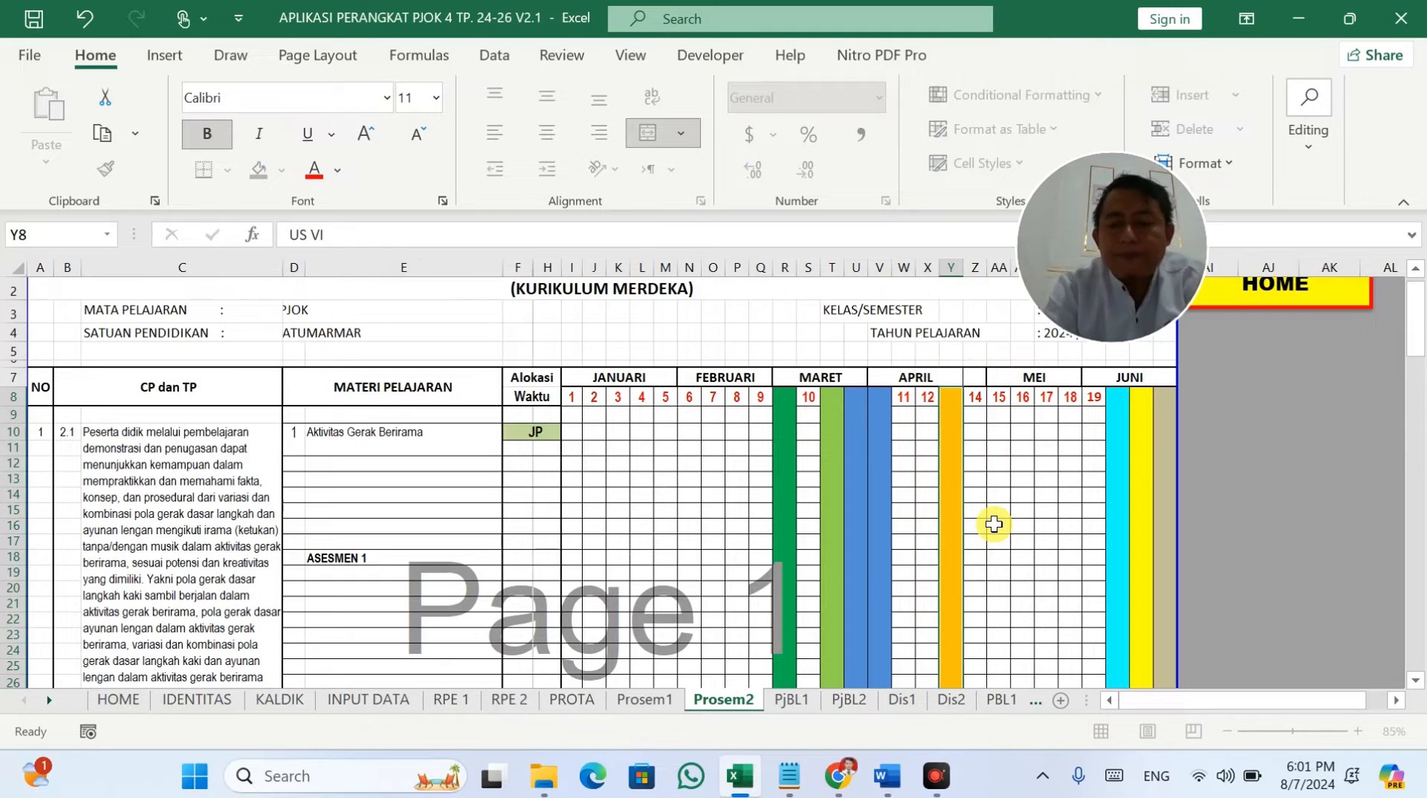
Step: Edit the orange column's label in Y8 to US V and clear the column's sum formula in Y108
{"action": "key", "text": "ctrl+Down"}
{"action": "scroll", "coordinate": [994, 524], "scroll_direction": "up", "scroll_amount": 4}
{"action": "scroll", "coordinate": [995, 524], "scroll_direction": "up", "scroll_amount": 9}
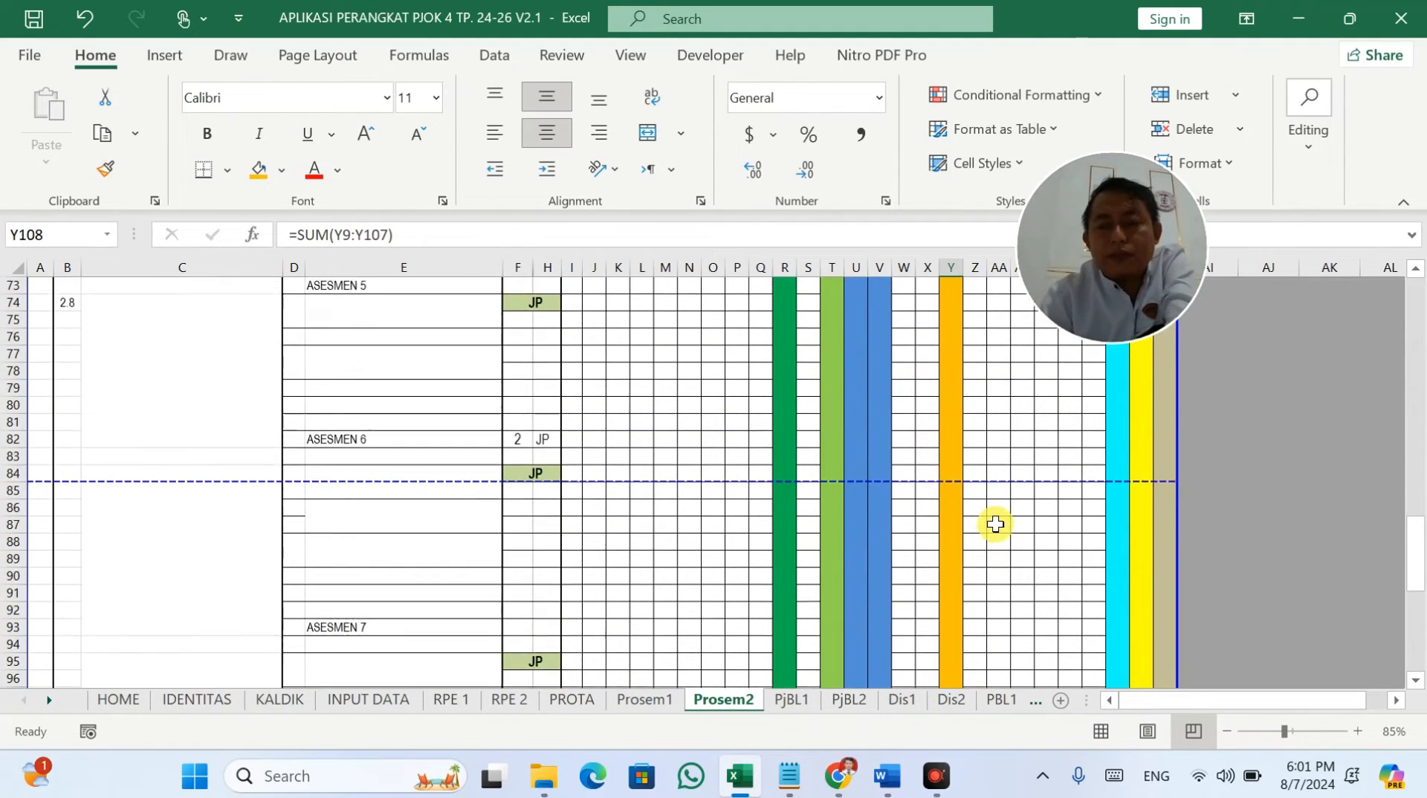
{"action": "left_click", "coordinate": [950, 418]}
{"action": "left_click", "coordinate": [460, 238]}
{"action": "key", "text": "BackSpace"}
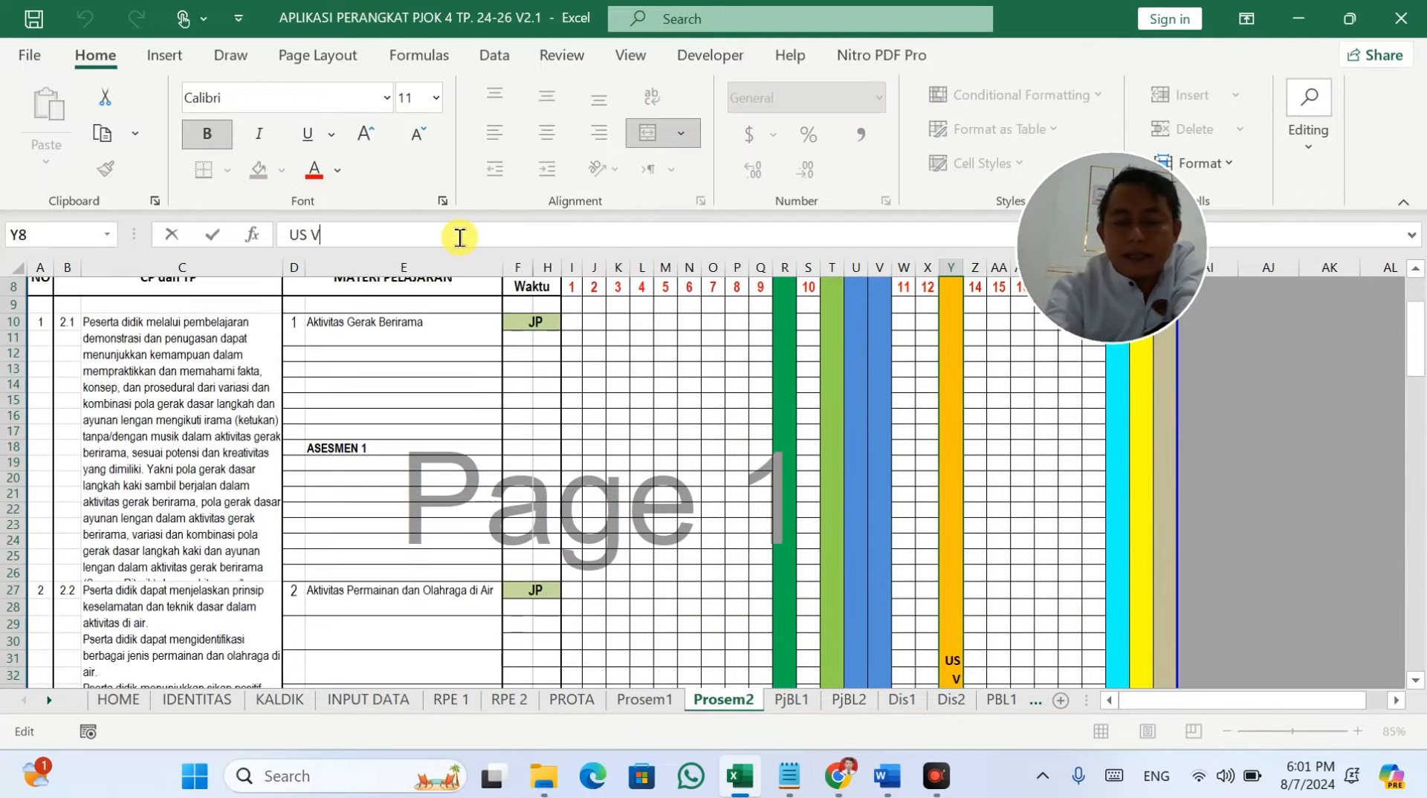
{"action": "key", "text": "Return"}
{"action": "scroll", "coordinate": [559, 408], "scroll_direction": "down", "scroll_amount": 3}
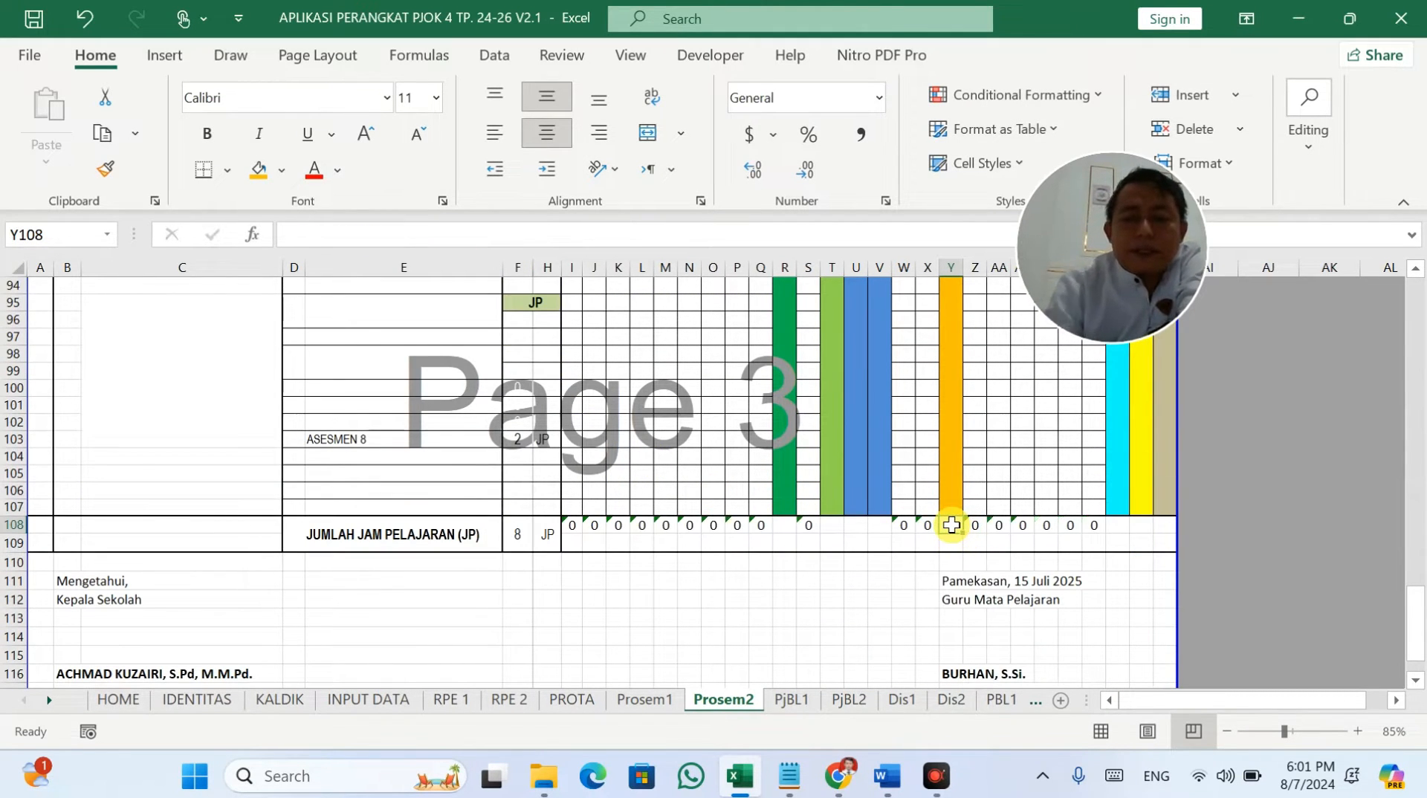
{"action": "scroll", "coordinate": [1015, 427], "scroll_direction": "up", "scroll_amount": 15}
{"action": "scroll", "coordinate": [1017, 423], "scroll_direction": "up", "scroll_amount": 16}
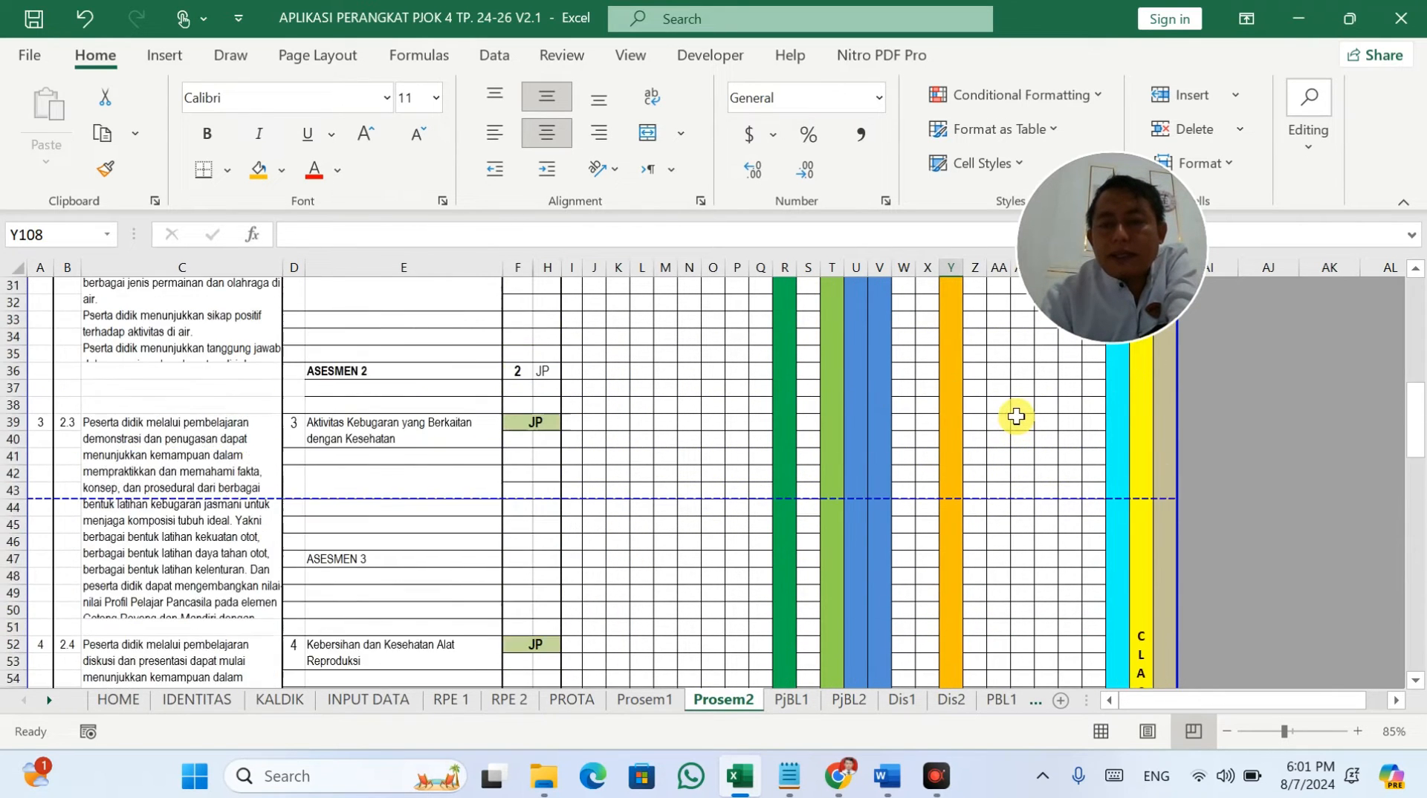
Step: Renumber the effective weeks in row 8 following the orange column, starting with 13 in Z8
{"action": "left_click", "coordinate": [977, 420]}
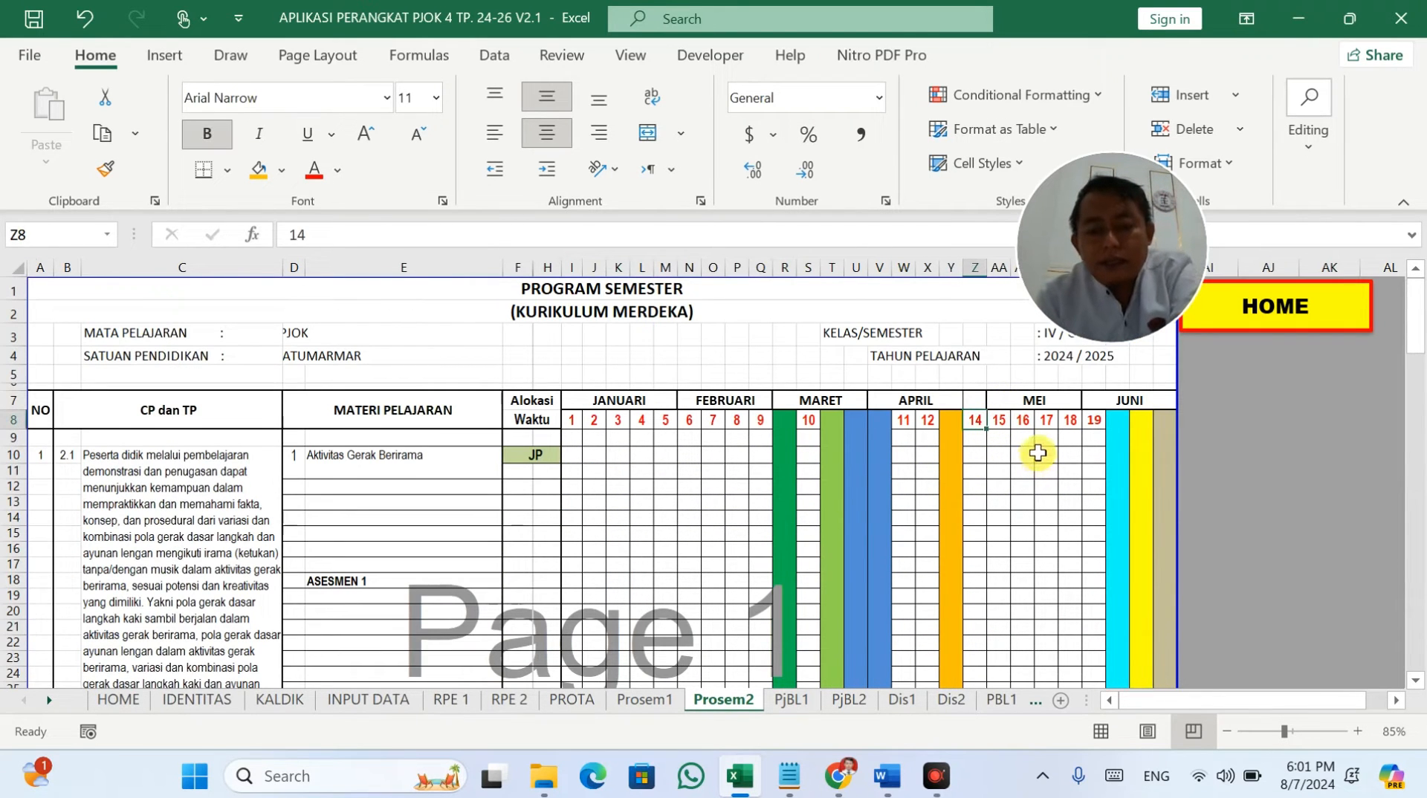
{"action": "type", "text": "13"}
{"action": "left_click", "coordinate": [1008, 420]}
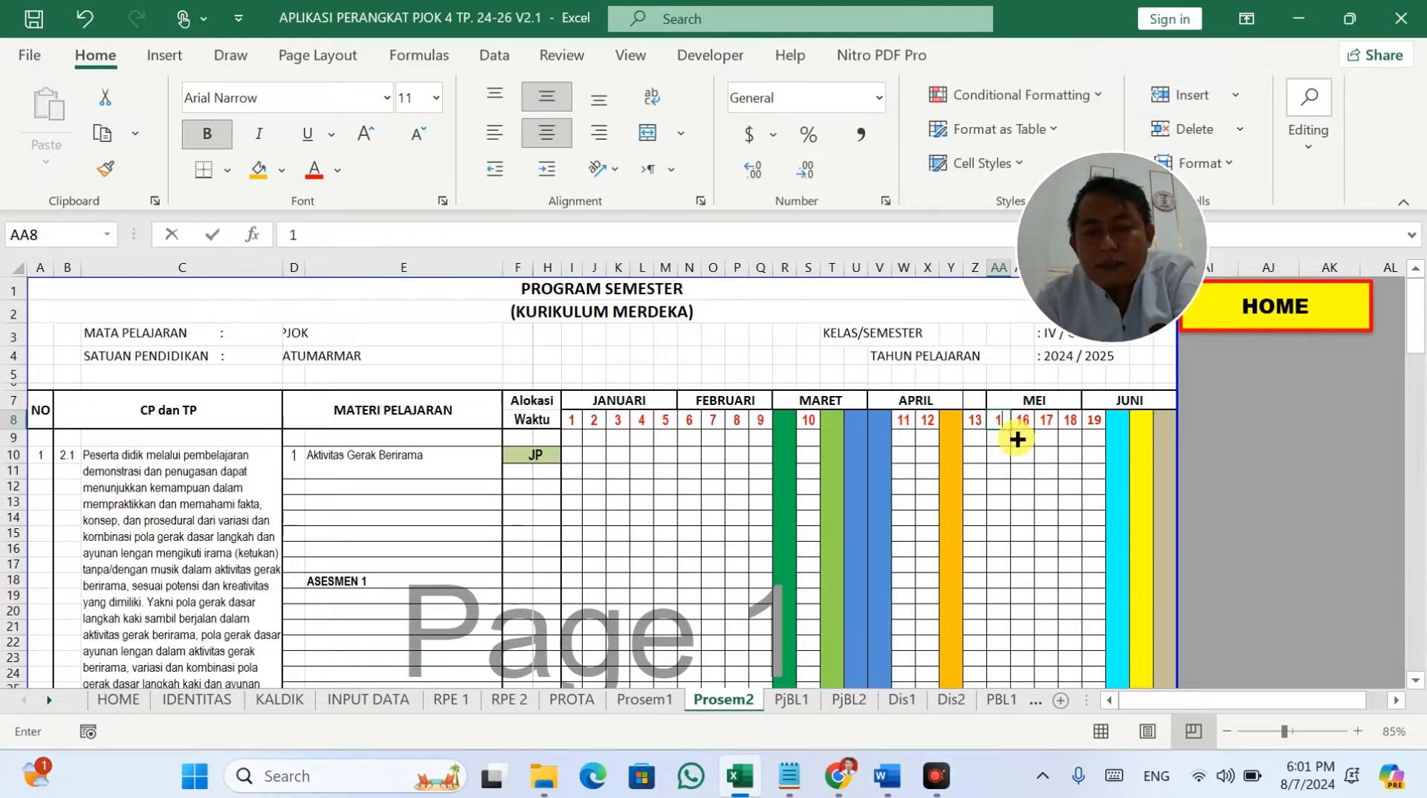
Step: Renumber the effective weeks in row 8 of Prosem2 as 14 to 17 under MEI and 18 in the first JUNI column
{"action": "type", "text": "14"}
{"action": "left_click", "coordinate": [1023, 421]}
{"action": "type", "text": "15"}
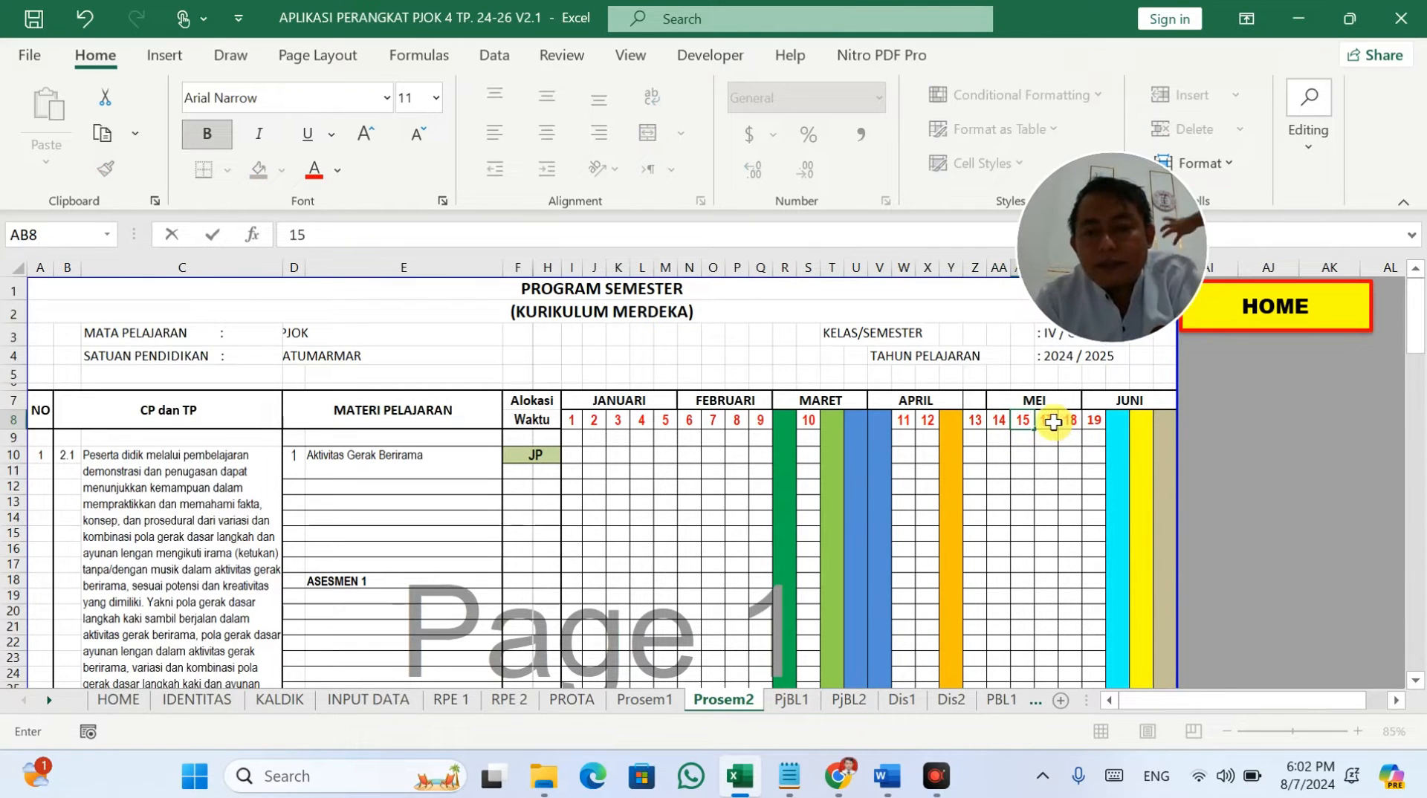
{"action": "left_click", "coordinate": [1053, 422]}
{"action": "type", "text": "16"}
{"action": "left_click", "coordinate": [1073, 422]}
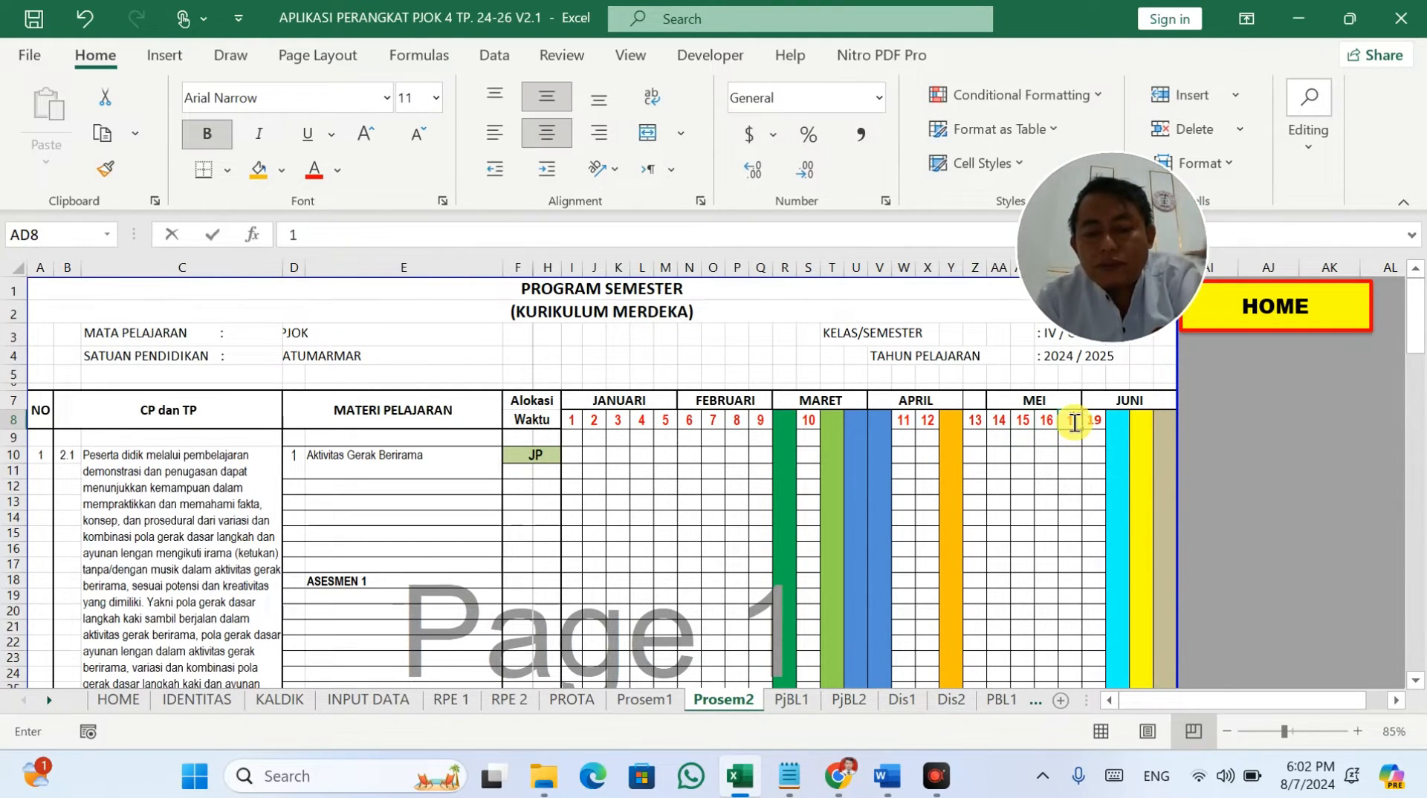
{"action": "type", "text": "17"}
{"action": "left_click", "coordinate": [1097, 430]}
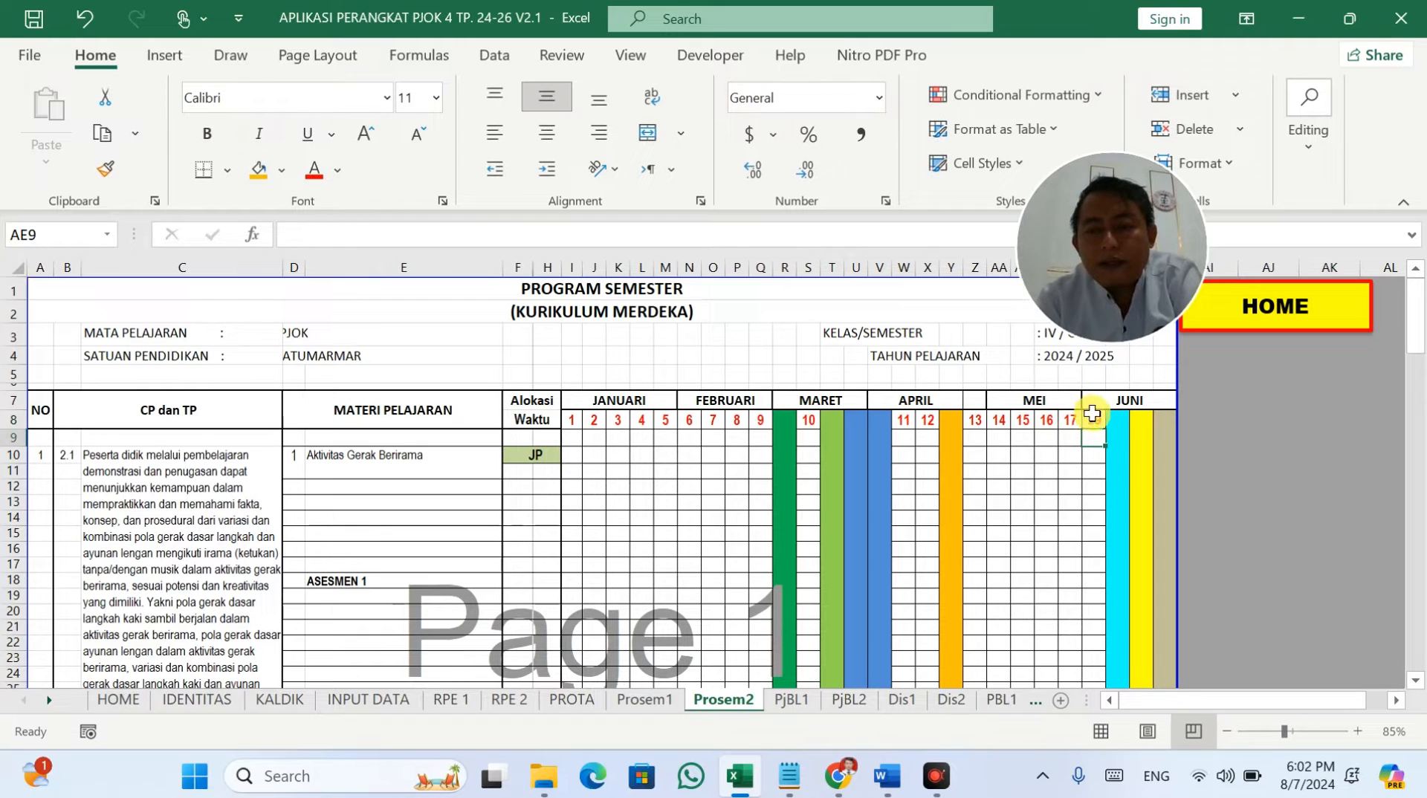
{"action": "type", "text": "18"}
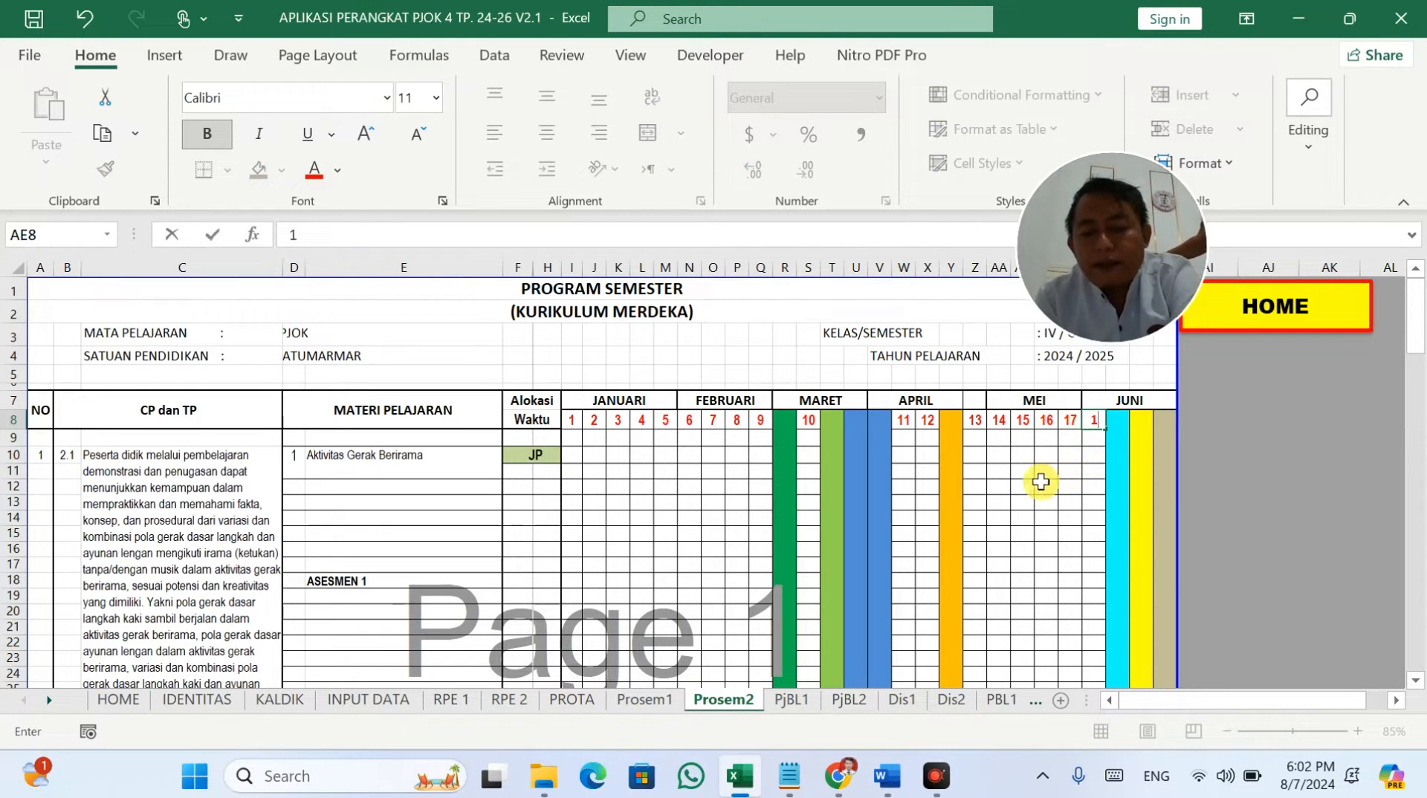
{"action": "left_click", "coordinate": [952, 483]}
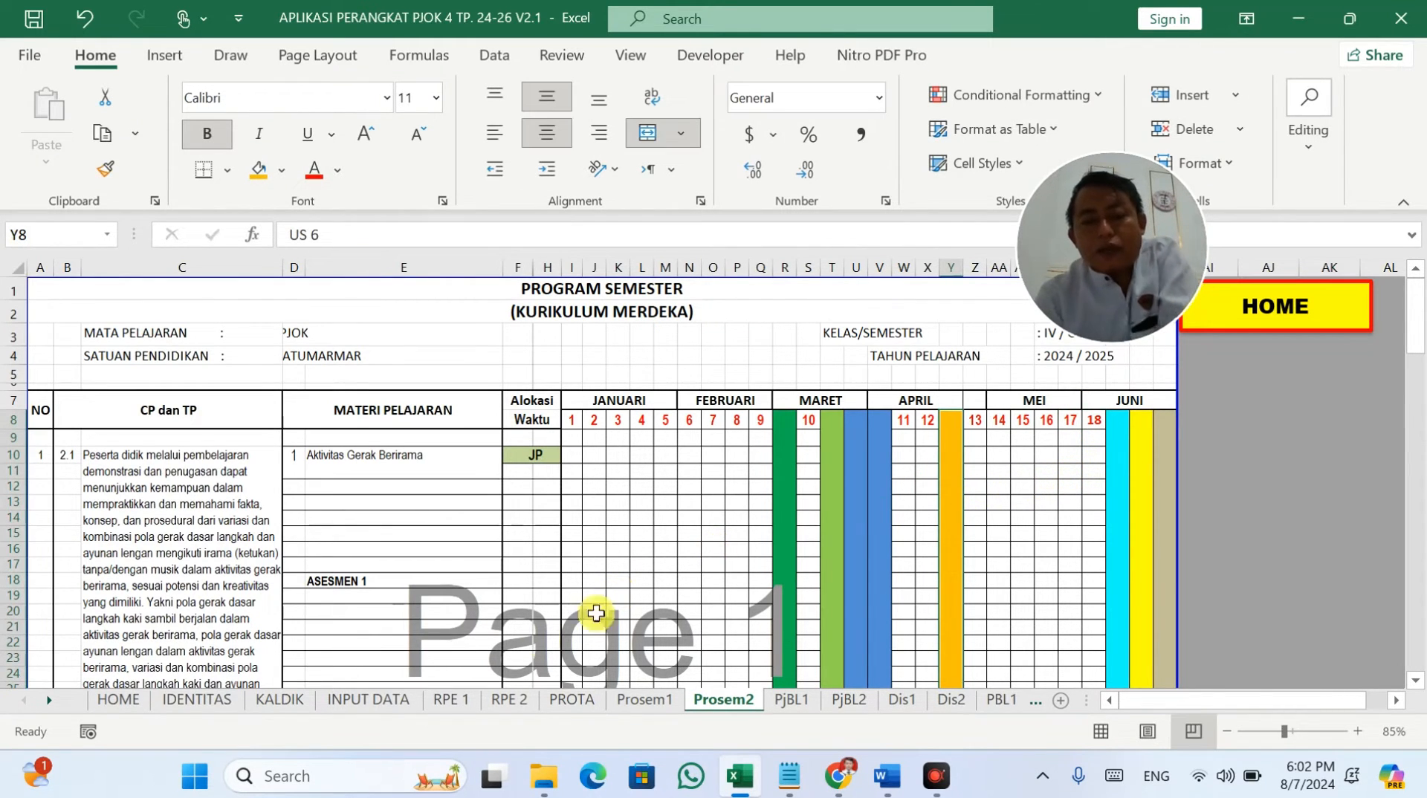
Step: On the INPUT DATA sheet, clear the assessment JP values for ASESMEN 6 to 8 in the Semester Ganjil table
{"action": "left_click", "coordinate": [399, 699]}
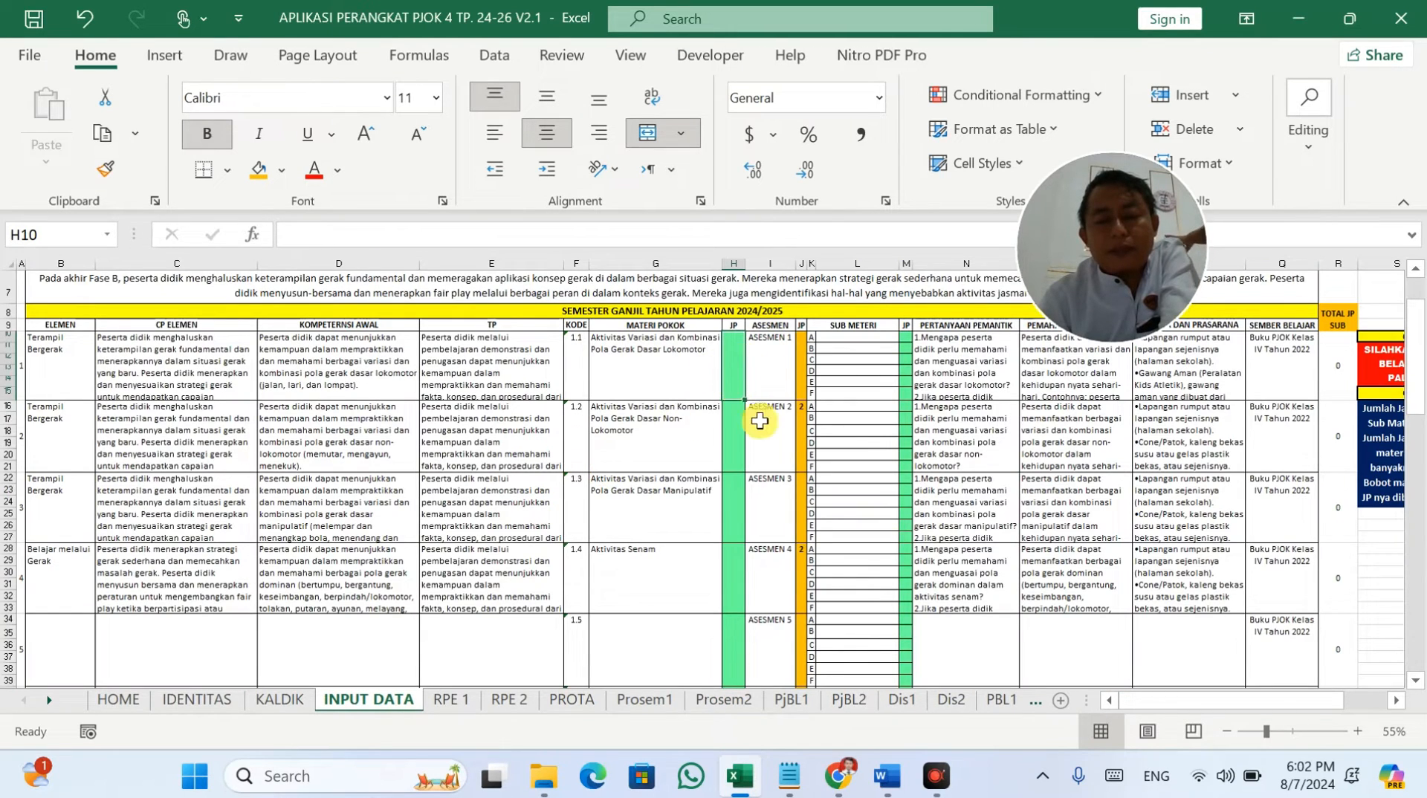
{"action": "scroll", "coordinate": [752, 403], "scroll_direction": "down", "scroll_amount": 7}
{"action": "scroll", "coordinate": [763, 430], "scroll_direction": "up", "scroll_amount": 2}
{"action": "scroll", "coordinate": [762, 431], "scroll_direction": "down", "scroll_amount": 3}
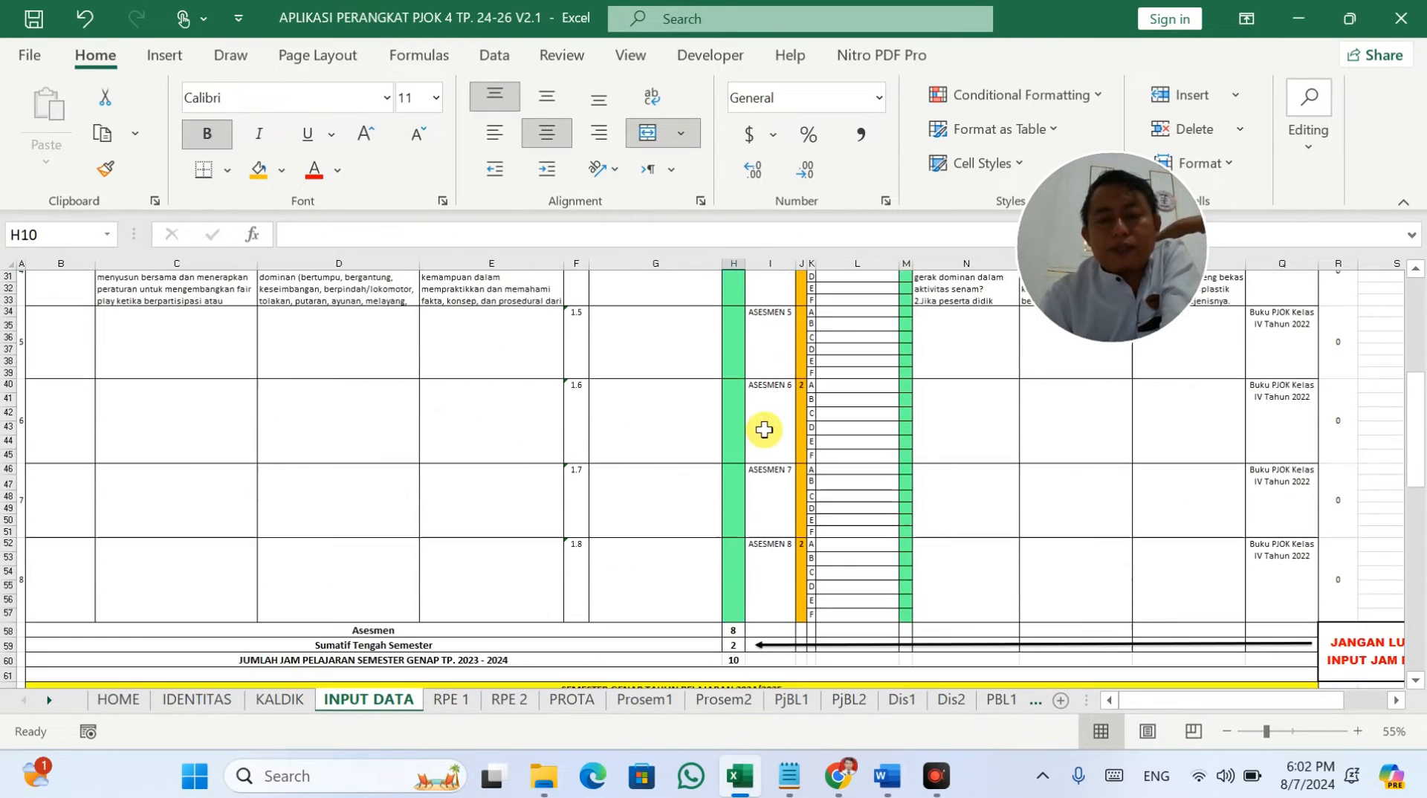
{"action": "left_click", "coordinate": [736, 645]}
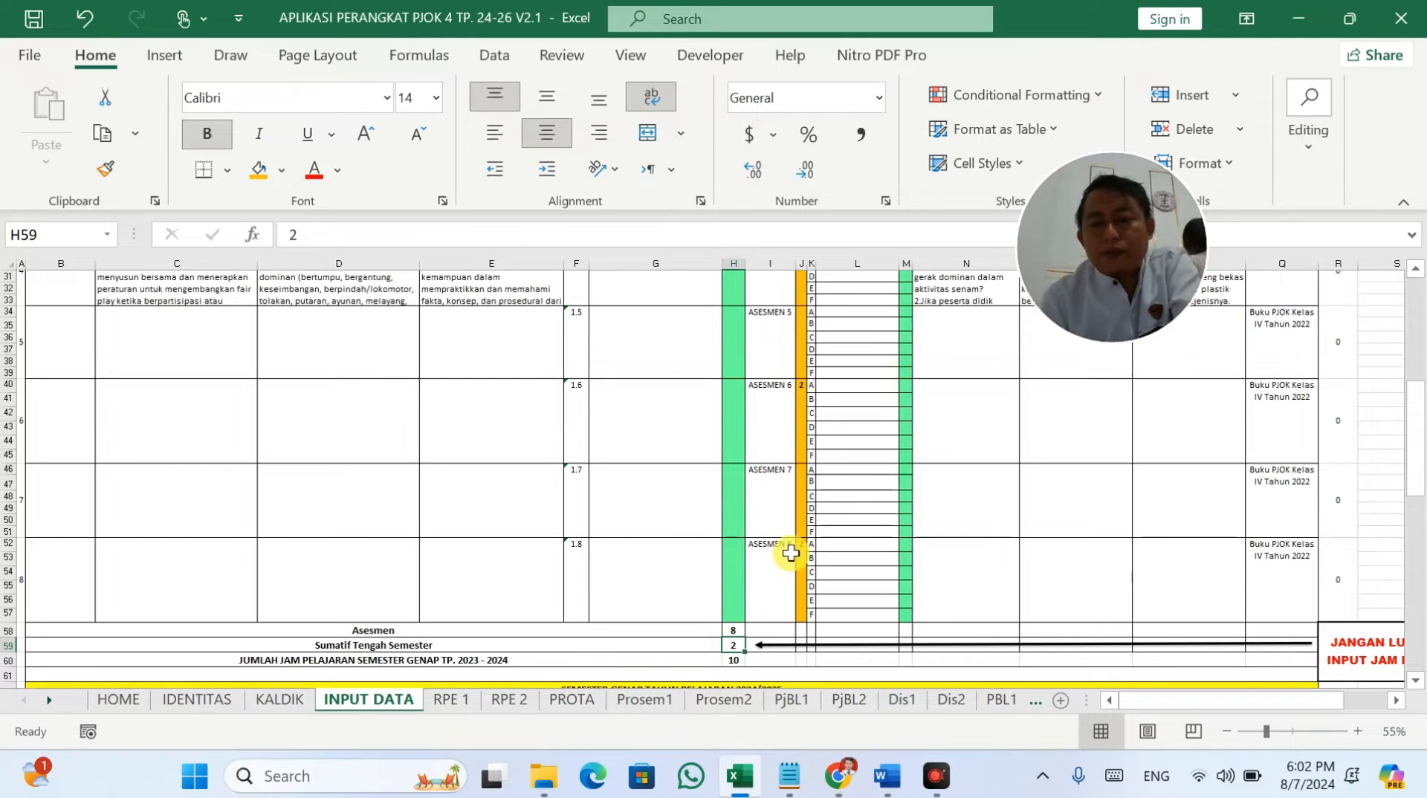
{"action": "scroll", "coordinate": [790, 554], "scroll_direction": "up", "scroll_amount": 1}
{"action": "left_click_drag", "start_coordinate": [917, 542], "coordinate": [920, 338]}
{"action": "key", "text": "Delete"}
Step: Set the assessment JP to 2 for ASESMEN 1 and ASESMEN 3 in the Semester Ganjil table
{"action": "scroll", "coordinate": [971, 400], "scroll_direction": "up", "scroll_amount": 5}
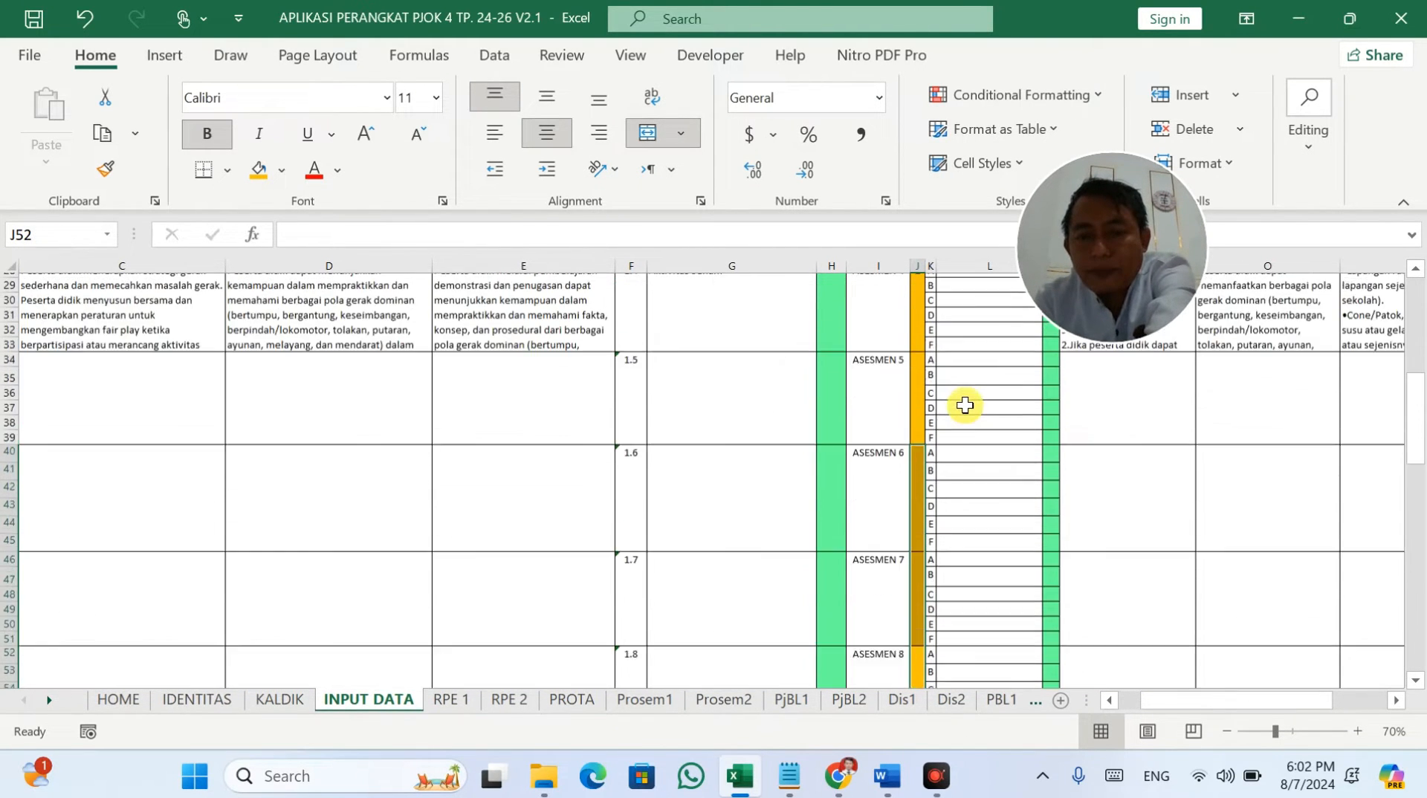
{"action": "left_click", "coordinate": [913, 408]}
{"action": "scroll", "coordinate": [915, 413], "scroll_direction": "up", "scroll_amount": 5}
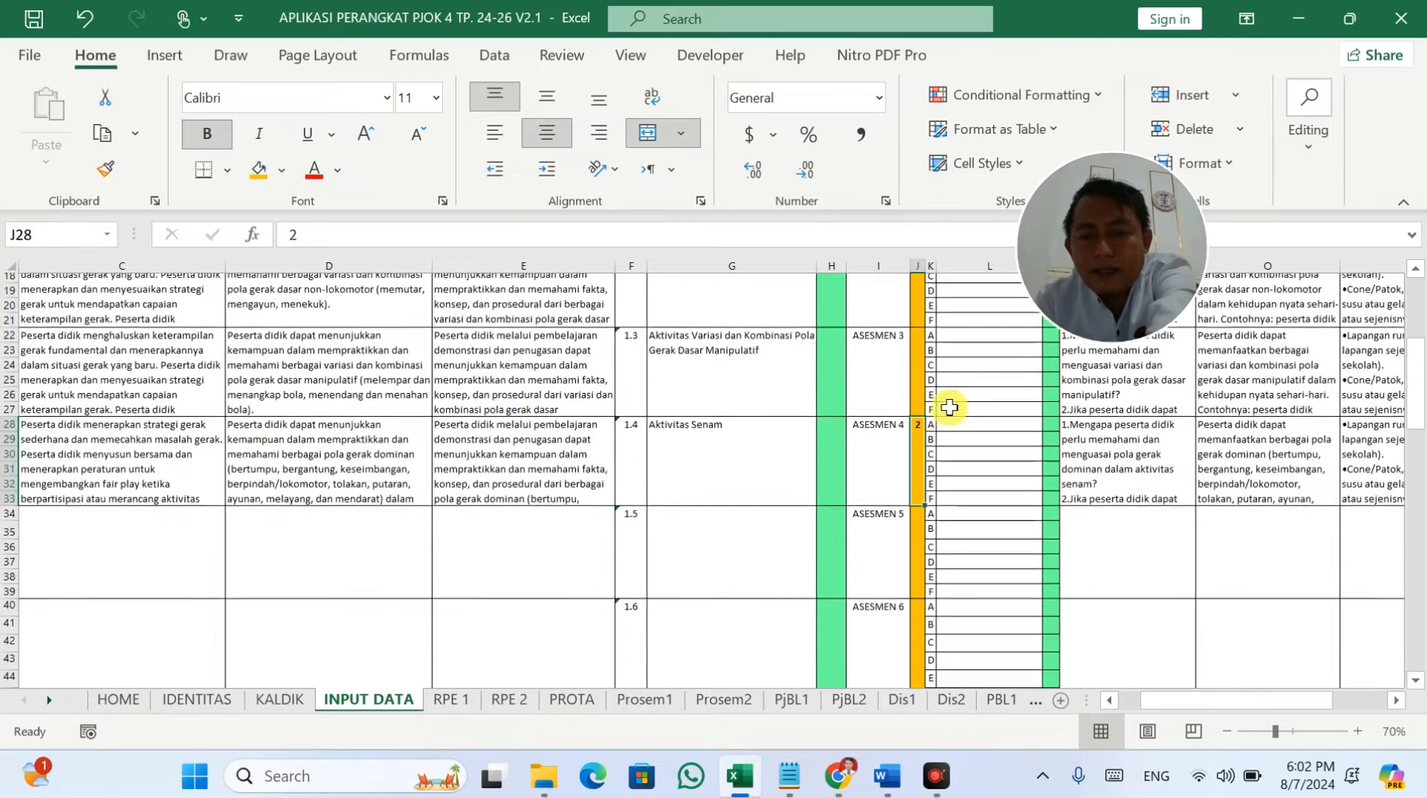
{"action": "left_click", "coordinate": [916, 415]}
{"action": "type", "text": "2"}
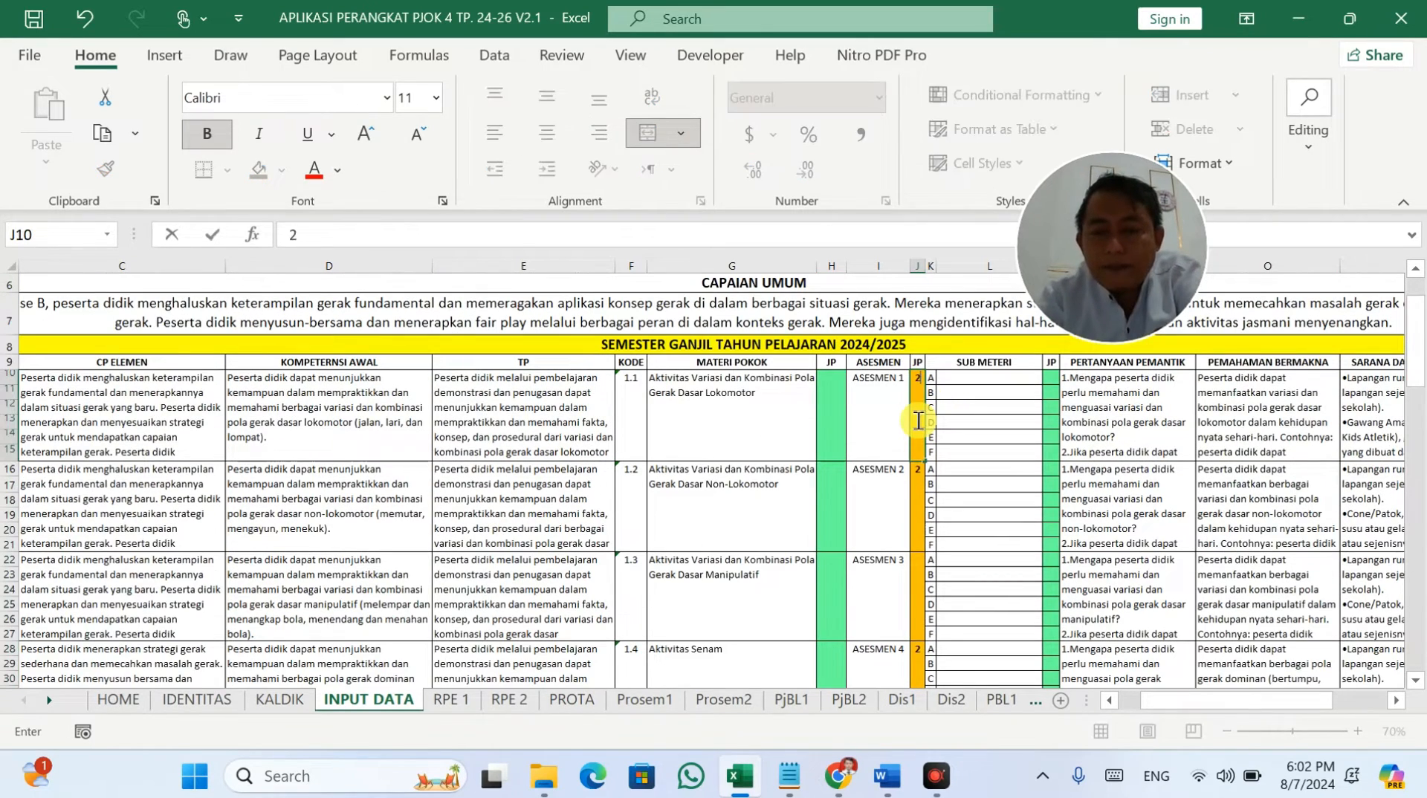
{"action": "key", "text": "Return"}
{"action": "key", "text": "Return"}
{"action": "type", "text": "2"}
{"action": "key", "text": "Return"}
Step: Set the assessment JP to 2 for ASESMEN 1 to 4 in the Semester Genap table
{"action": "scroll", "coordinate": [929, 438], "scroll_direction": "down", "scroll_amount": 3}
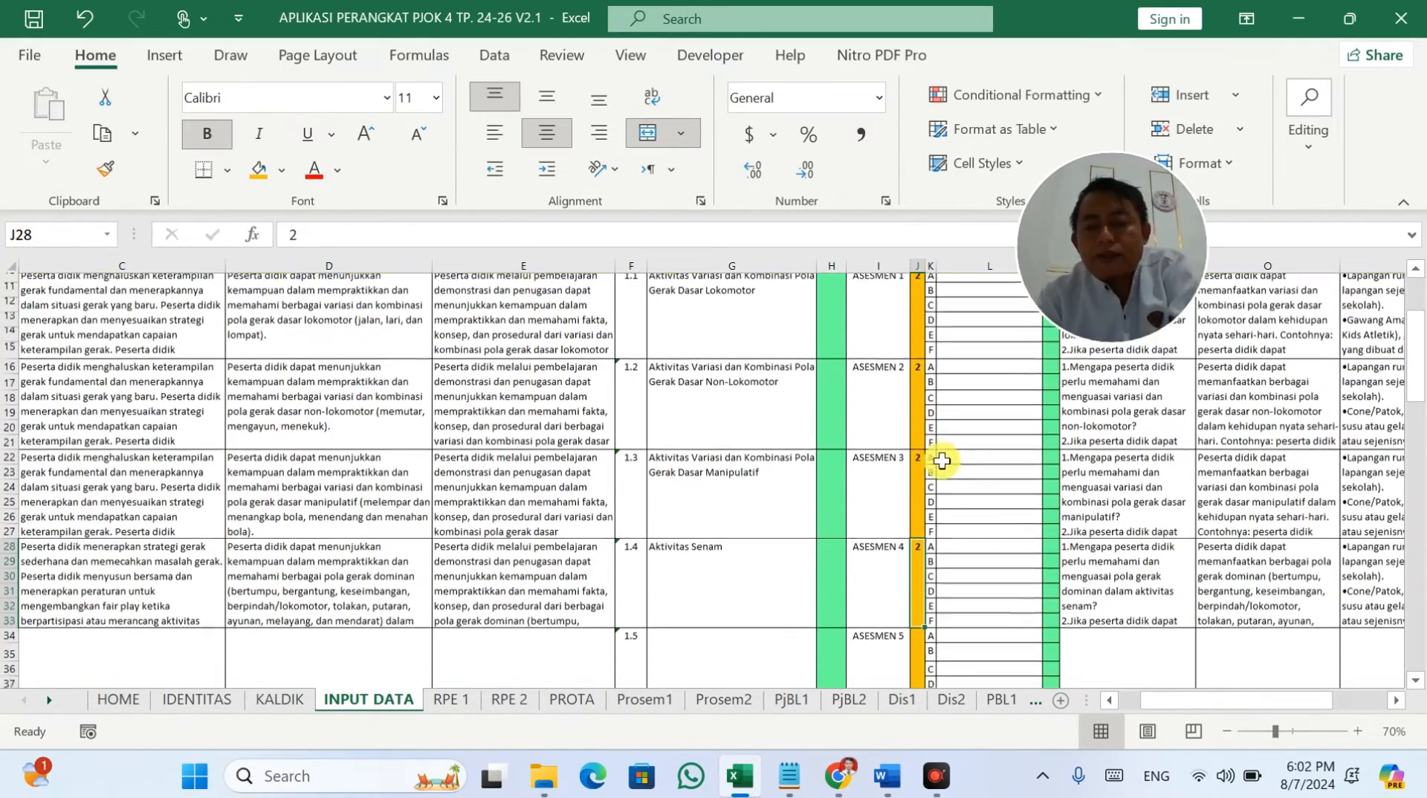
{"action": "scroll", "coordinate": [993, 516], "scroll_direction": "down", "scroll_amount": 12}
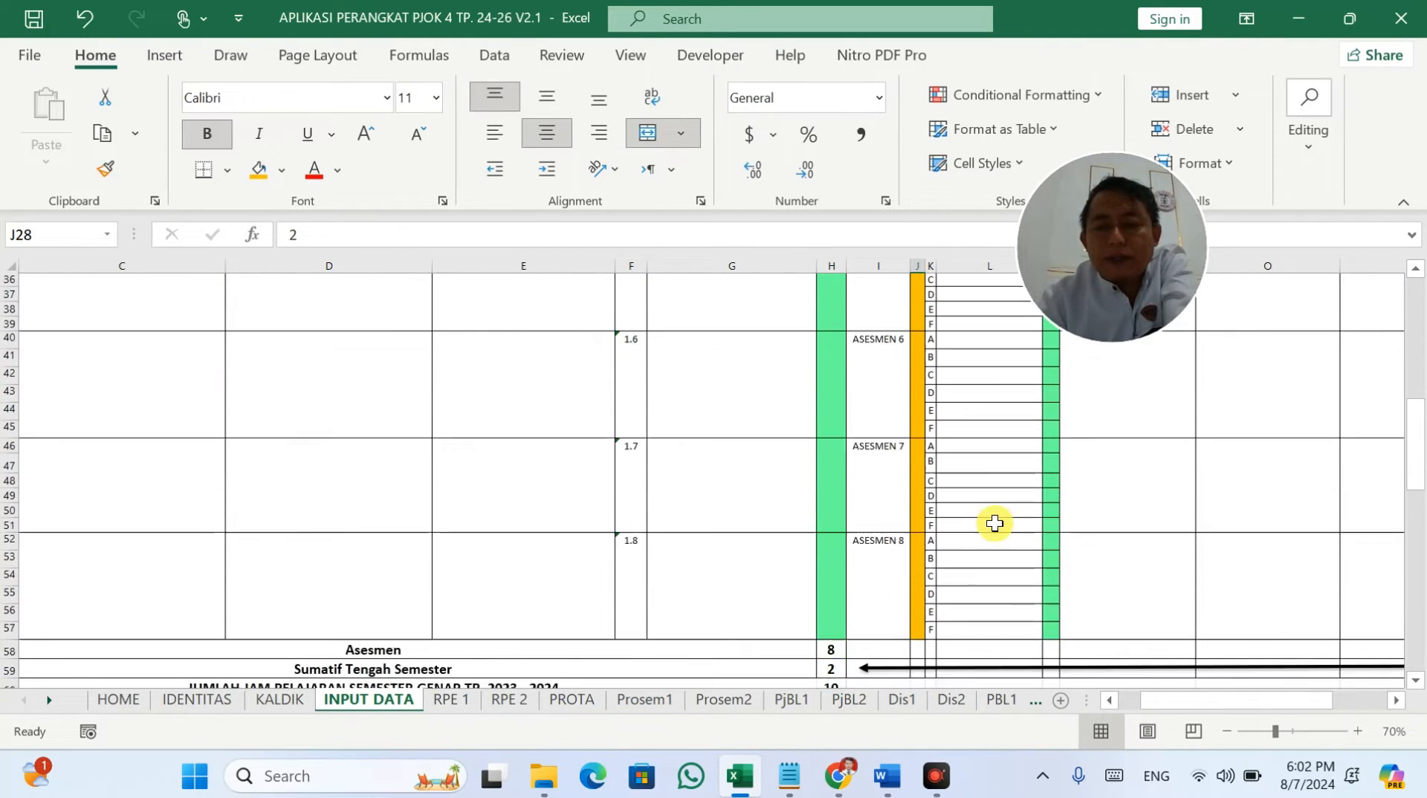
{"action": "left_click", "coordinate": [917, 553]}
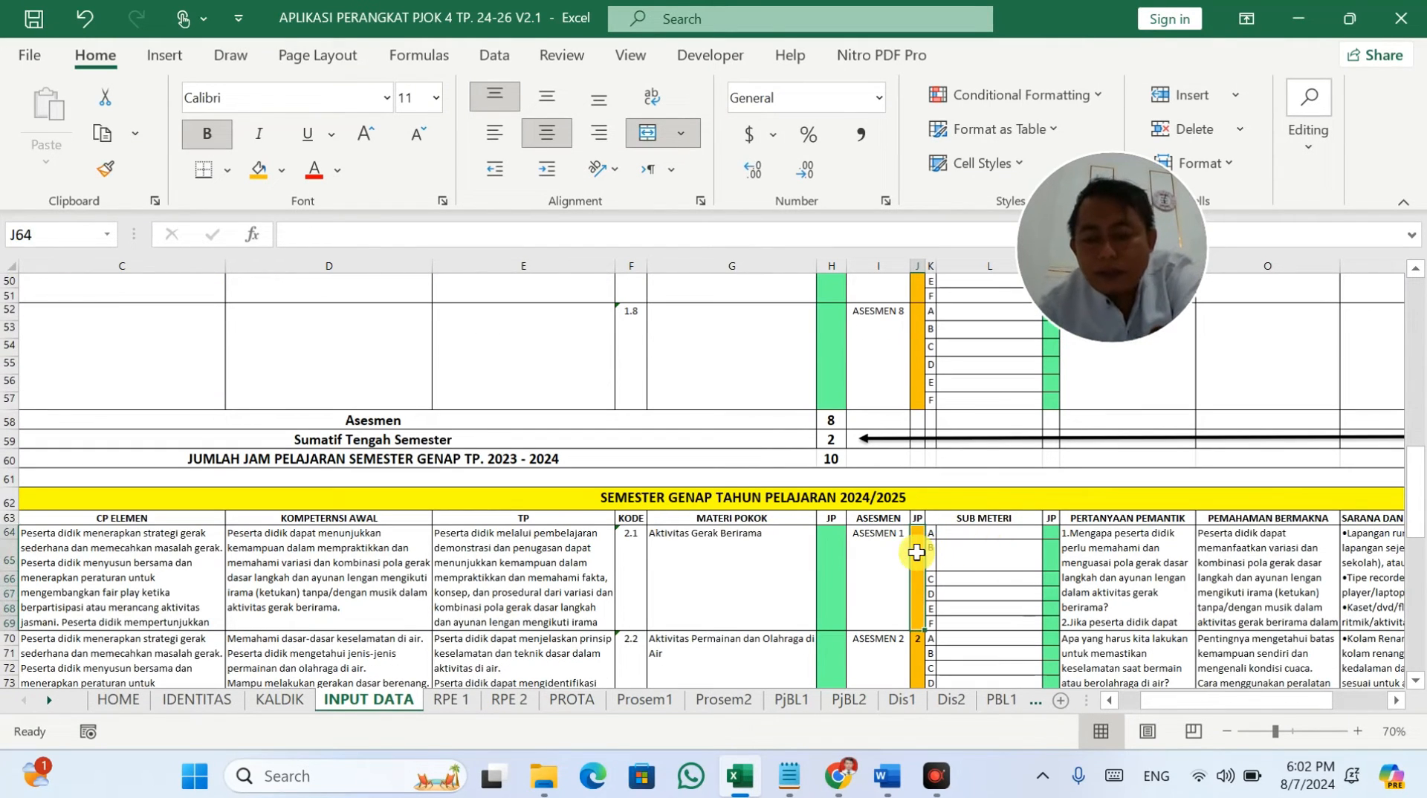
{"action": "type", "text": "2"}
{"action": "key", "text": "Return"}
{"action": "type", "text": "2"}
{"action": "key", "text": "Return"}
{"action": "key", "text": "Return"}
{"action": "type", "text": "2"}
{"action": "key", "text": "Return"}
Step: Clear the assessment JP values for ASESMEN 5 to 8 in the Semester Genap table
{"action": "type", "text": "2"}
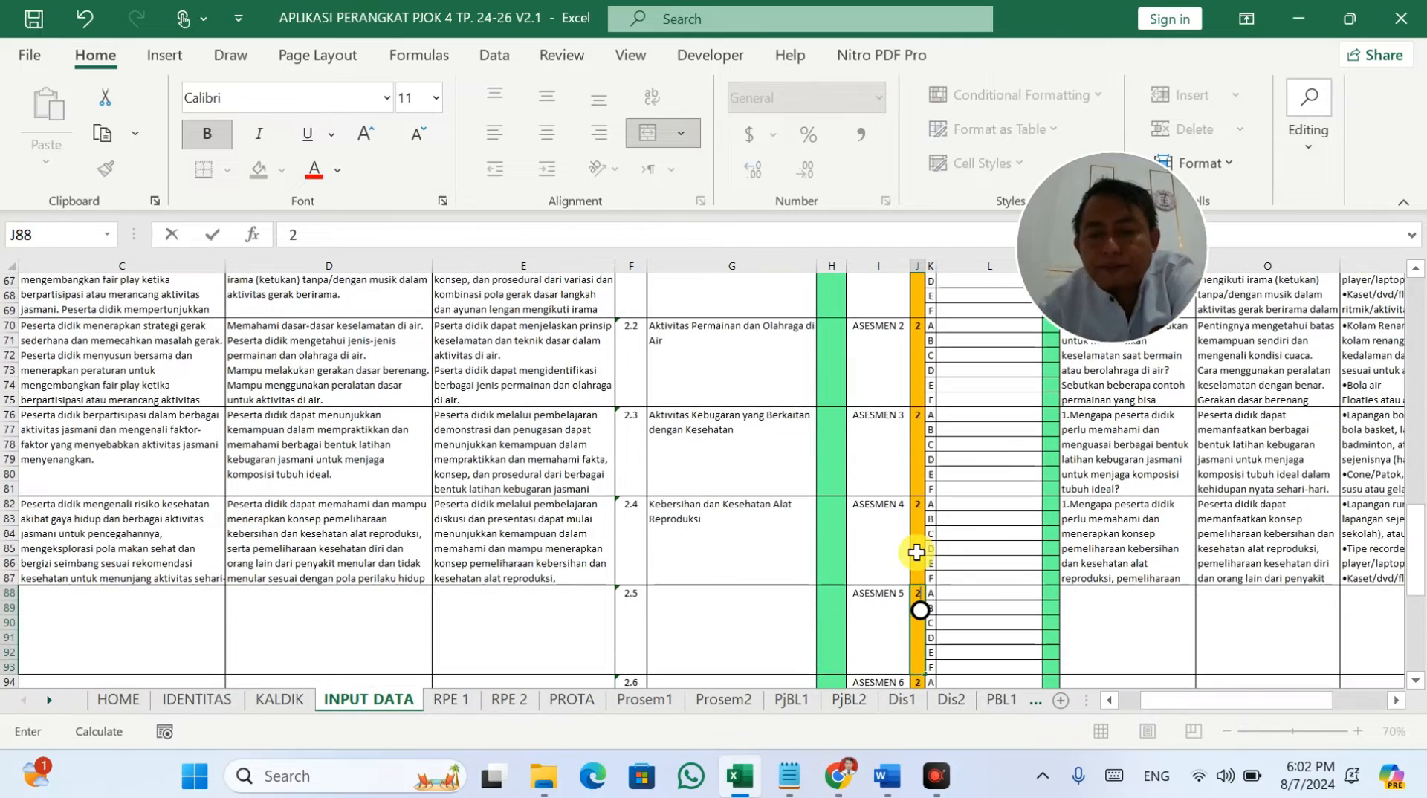
{"action": "key", "text": "ctrl+Return"}
{"action": "scroll", "coordinate": [917, 552], "scroll_direction": "down", "scroll_amount": 2}
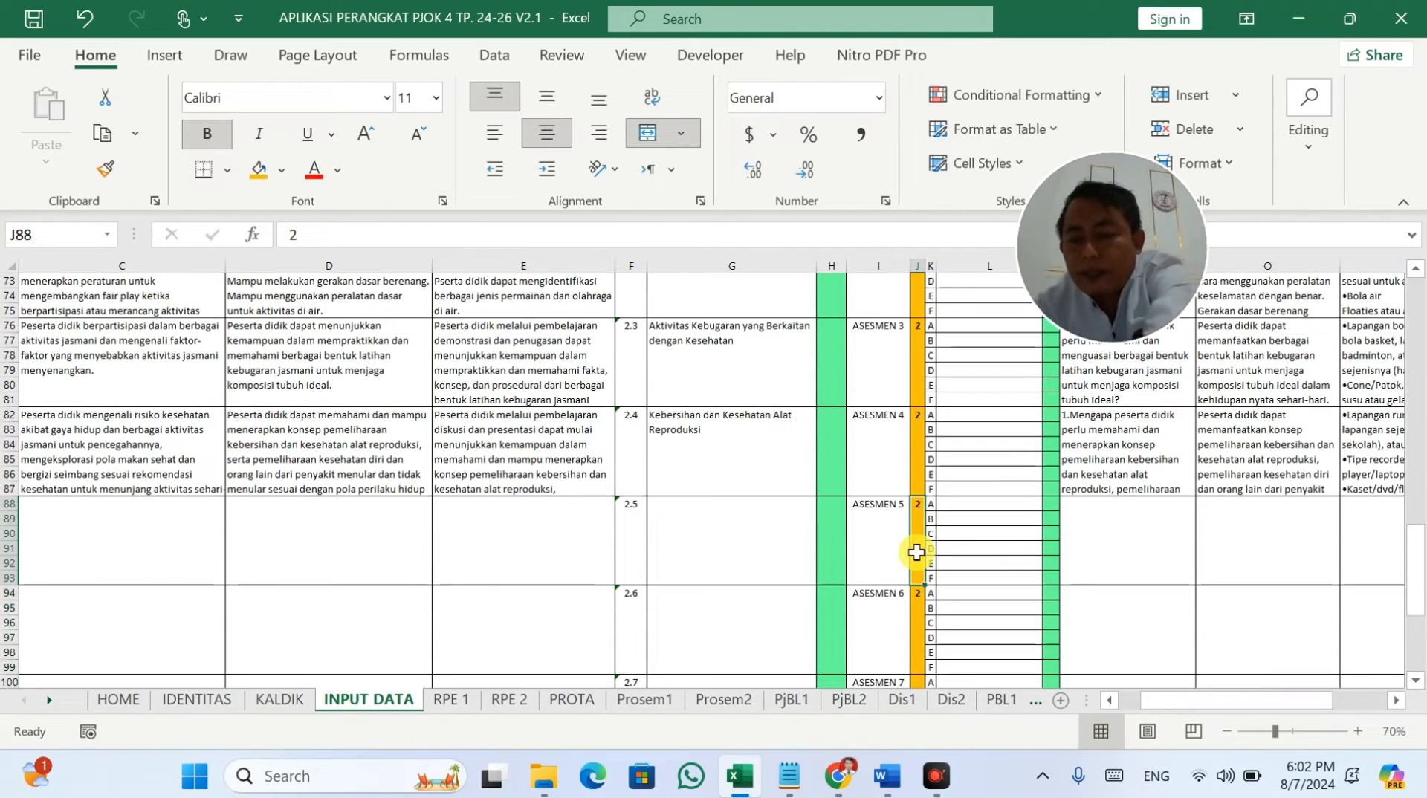
{"action": "key", "text": "Delete"}
{"action": "key", "text": "Down"}
{"action": "key", "text": "Delete"}
{"action": "key", "text": "Down"}
{"action": "key", "text": "Down"}
{"action": "key", "text": "Down"}
{"action": "key", "text": "Up"}
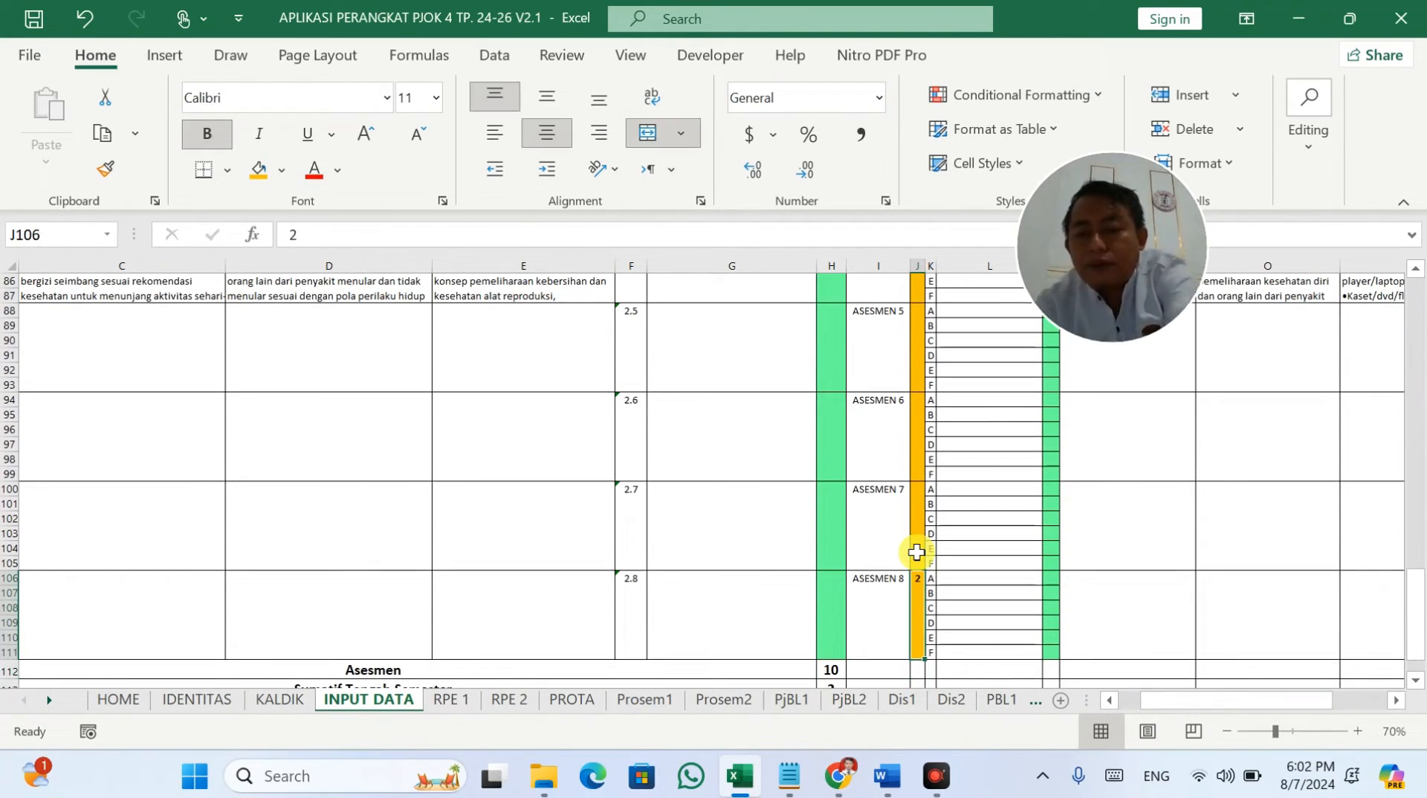
{"action": "key", "text": "Up"}
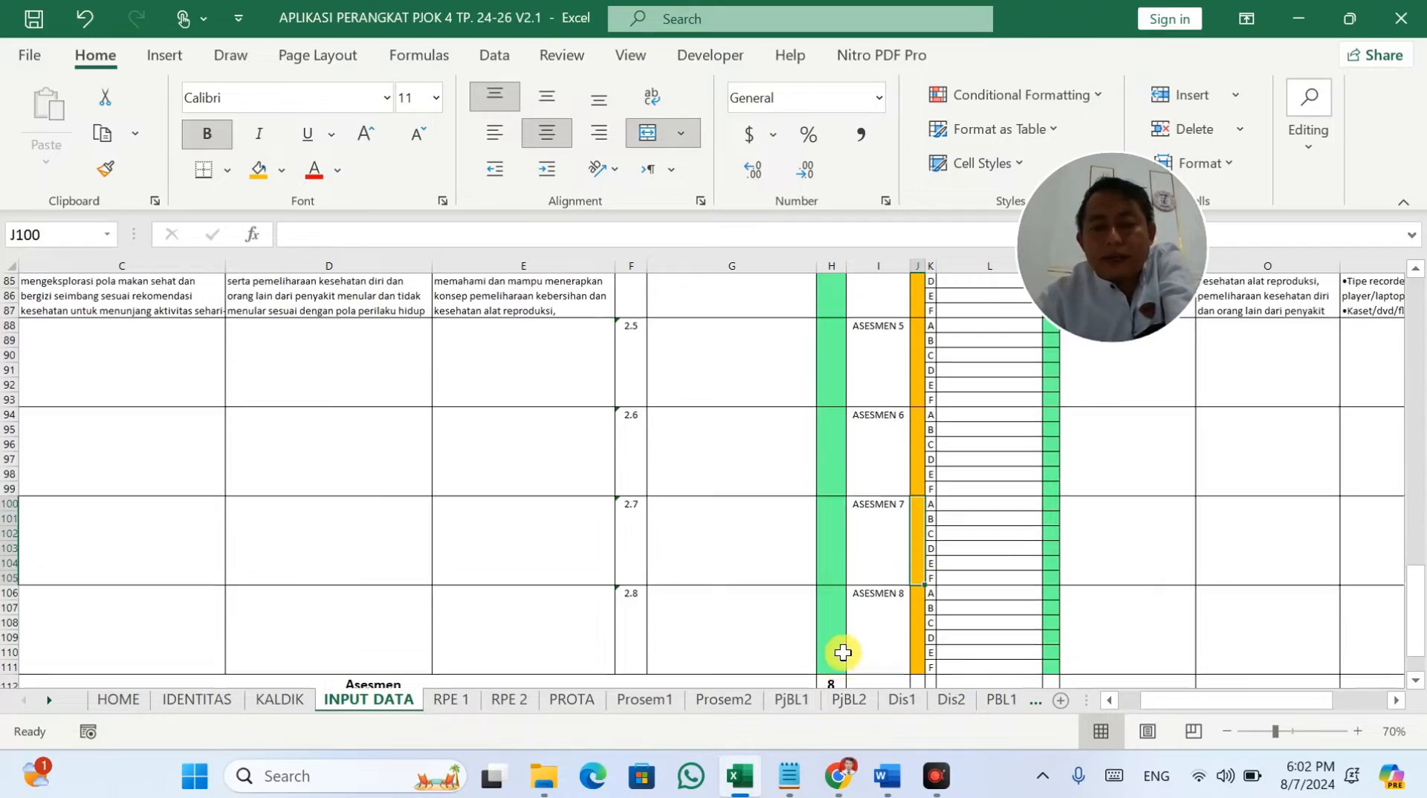
Step: Review the Semester Ganjil assessment JP entries, the effective weeks and hours on RPE 1, and the week grid on Prosem1
{"action": "scroll", "coordinate": [844, 650], "scroll_direction": "up", "scroll_amount": 2}
{"action": "scroll", "coordinate": [850, 639], "scroll_direction": "up", "scroll_amount": 17}
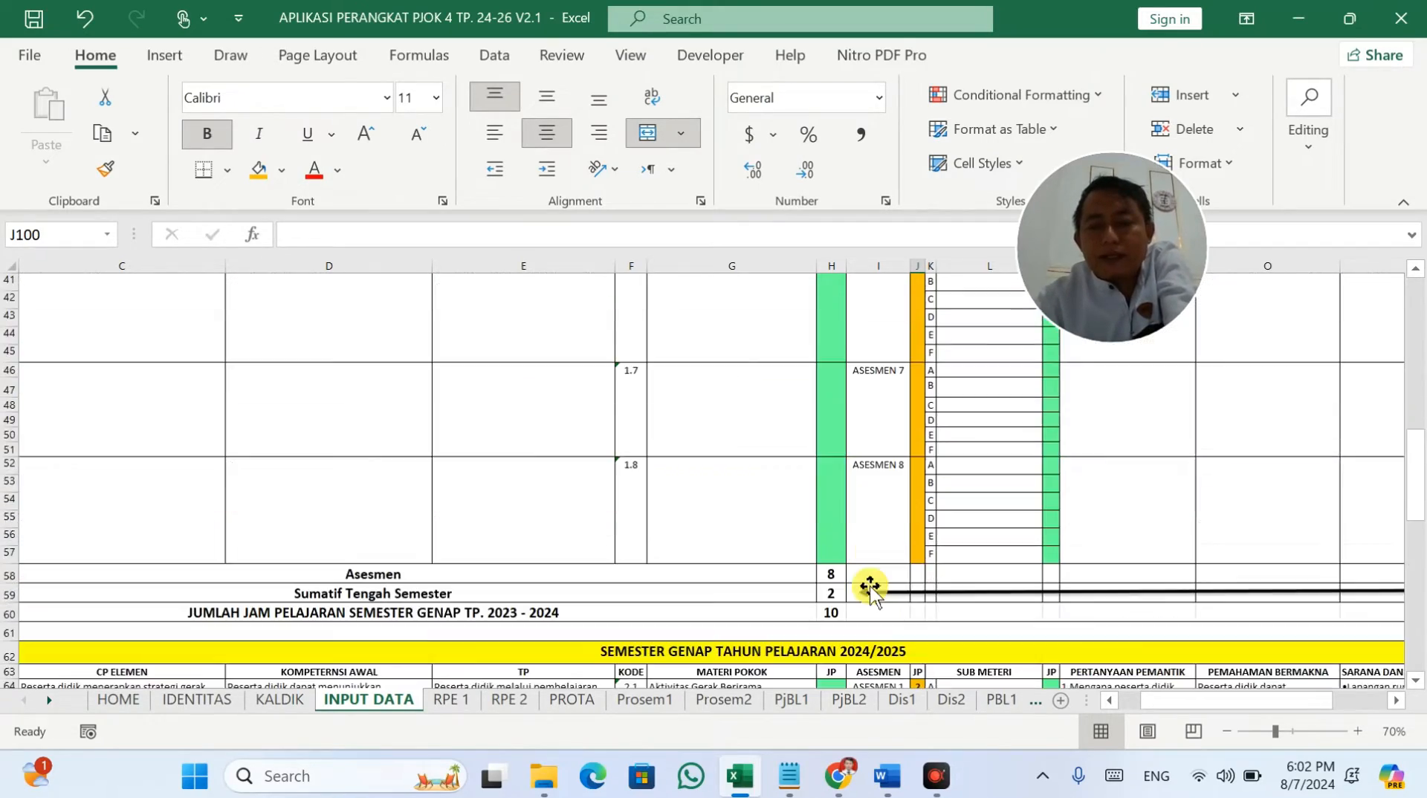
{"action": "scroll", "coordinate": [870, 573], "scroll_direction": "up", "scroll_amount": 8}
{"action": "scroll", "coordinate": [871, 543], "scroll_direction": "down", "scroll_amount": 5}
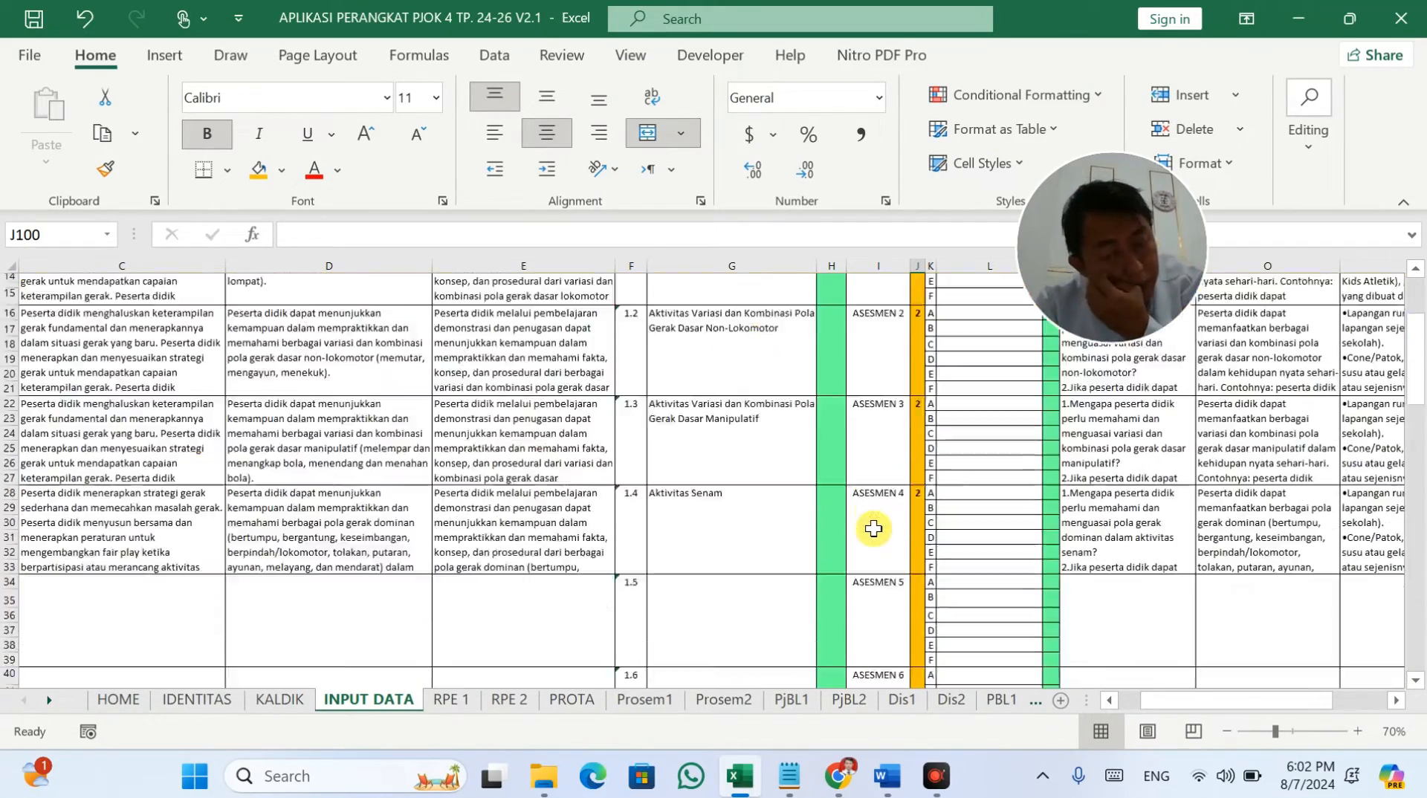
{"action": "left_click", "coordinate": [472, 699]}
{"action": "scroll", "coordinate": [640, 614], "scroll_direction": "down", "scroll_amount": 3}
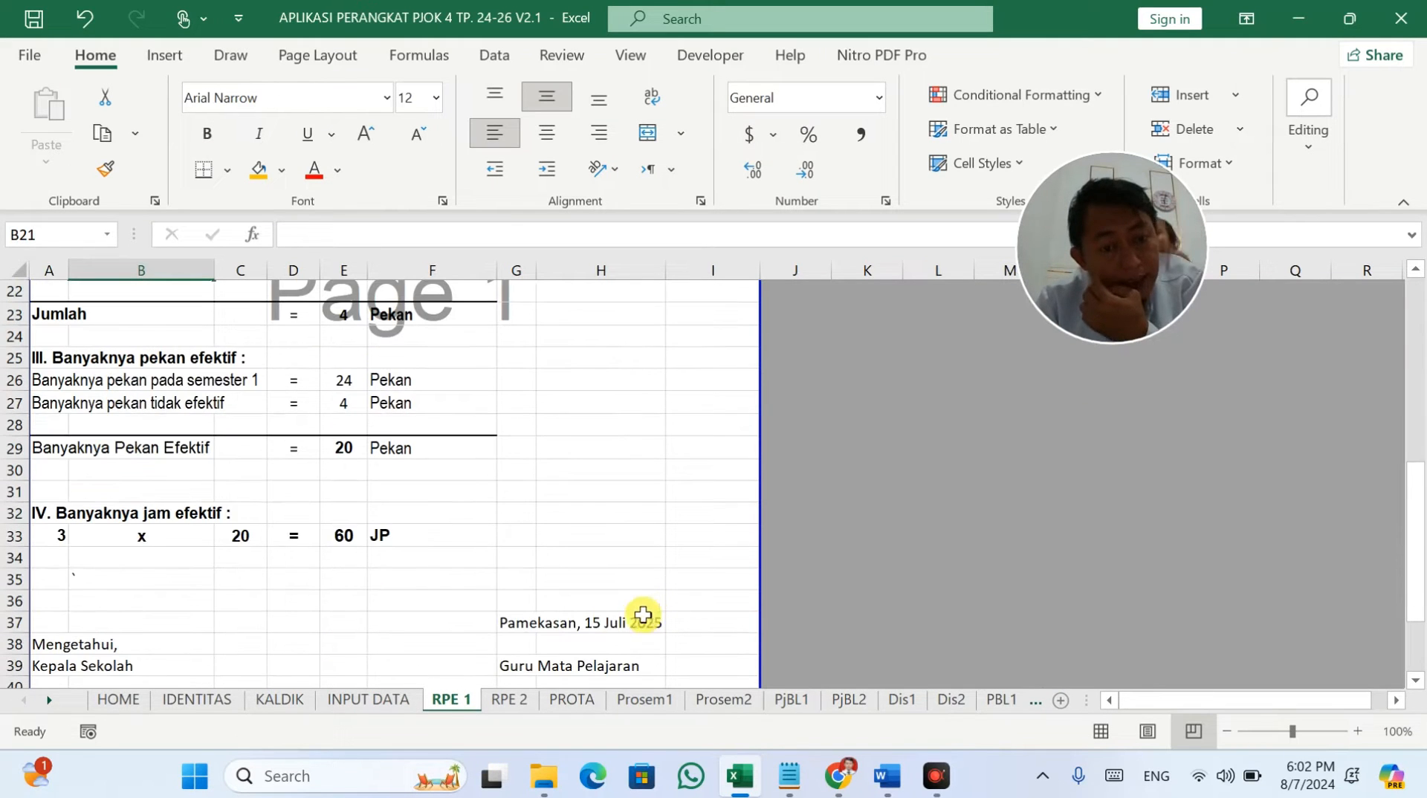
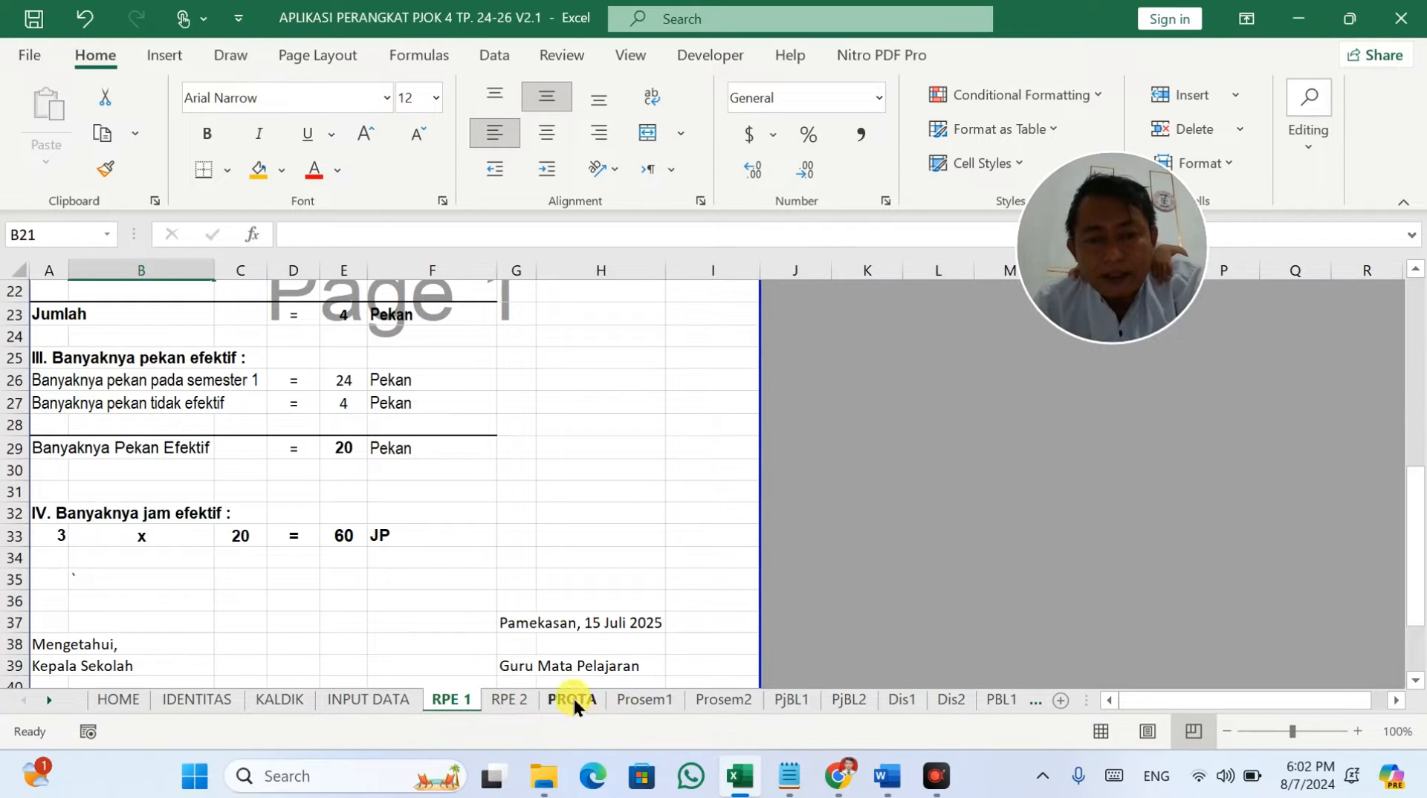
{"action": "left_click", "coordinate": [639, 700]}
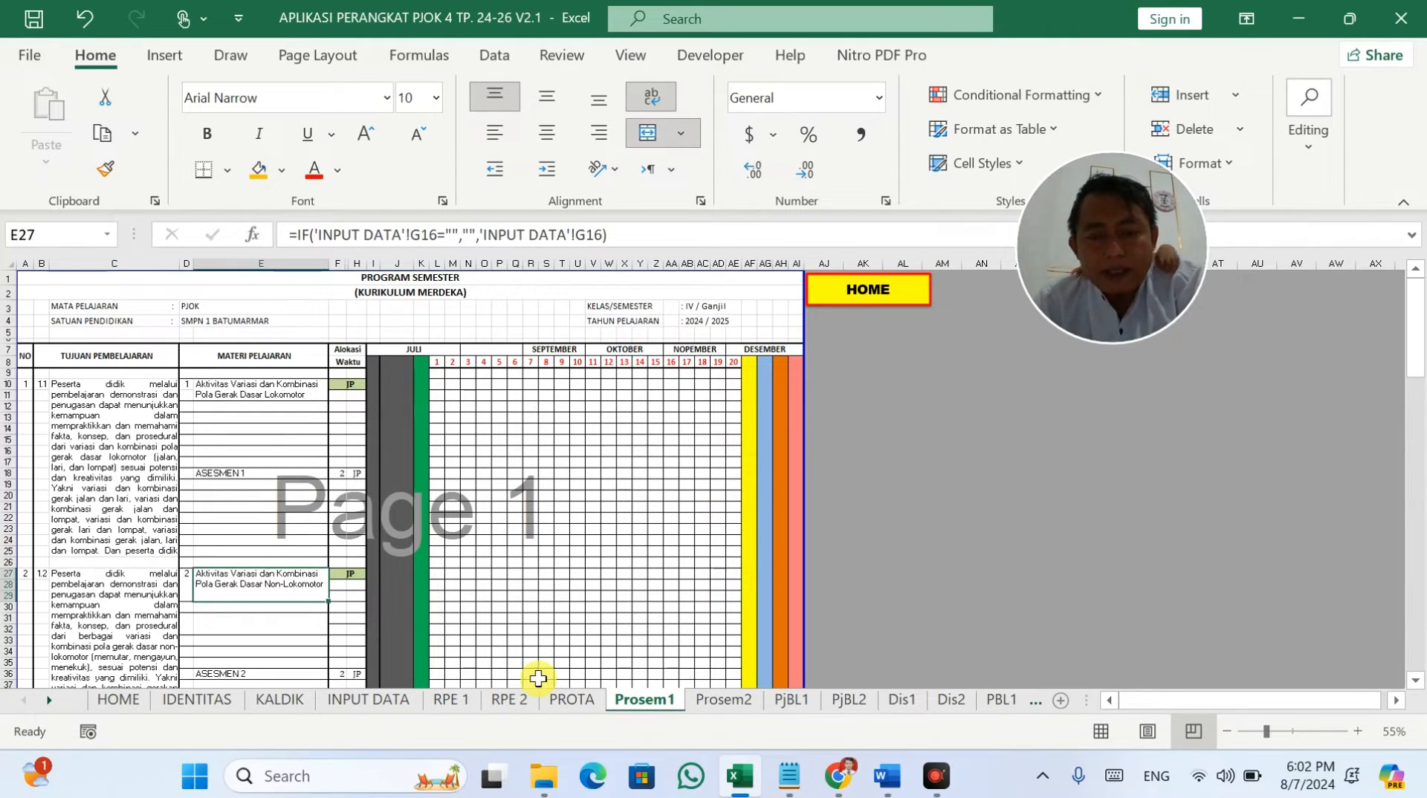
Step: Examine the total JP formula in H60 on INPUT DATA and the empty JP column for the Semester Ganjil materials
{"action": "left_click", "coordinate": [407, 698]}
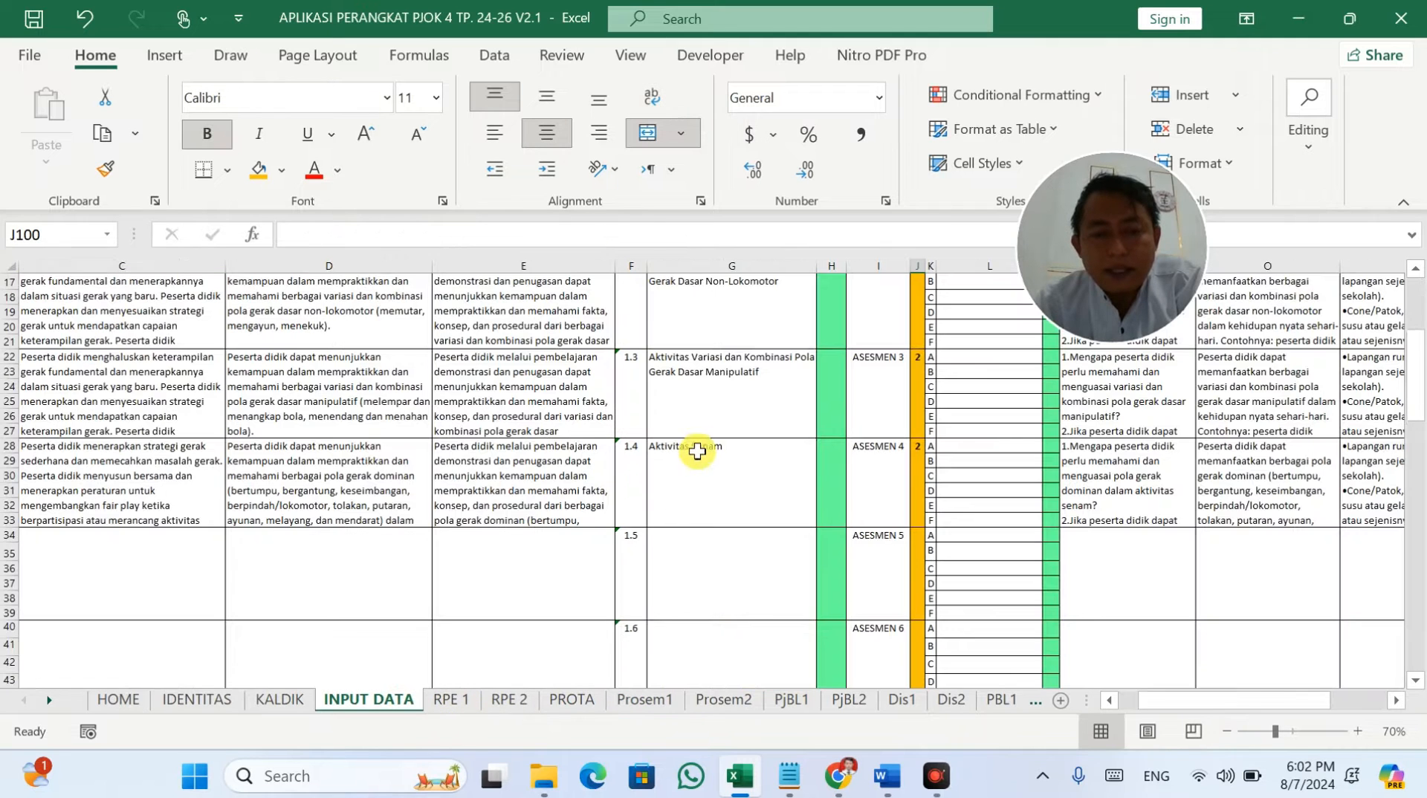
{"action": "scroll", "coordinate": [912, 598], "scroll_direction": "down", "scroll_amount": 10}
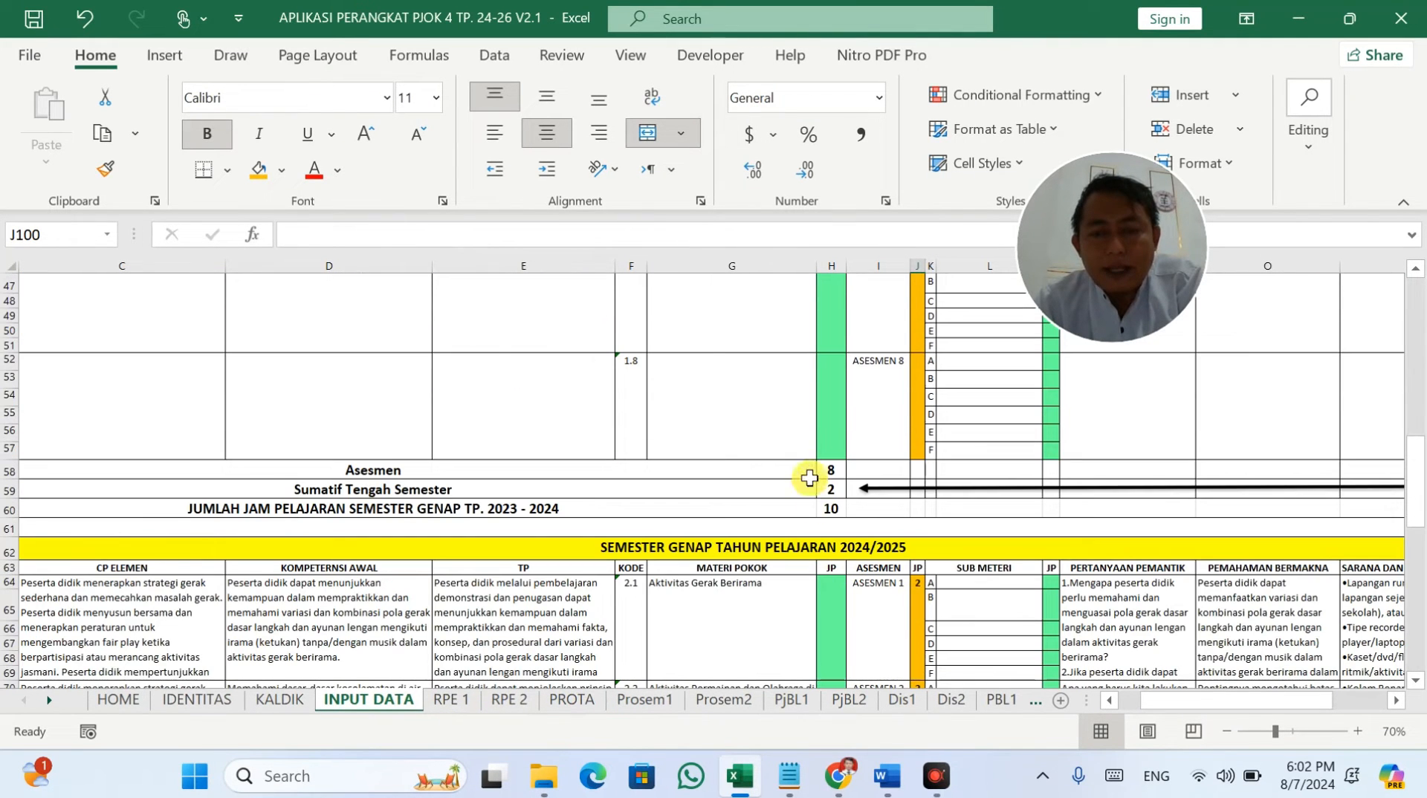
{"action": "left_click", "coordinate": [840, 512]}
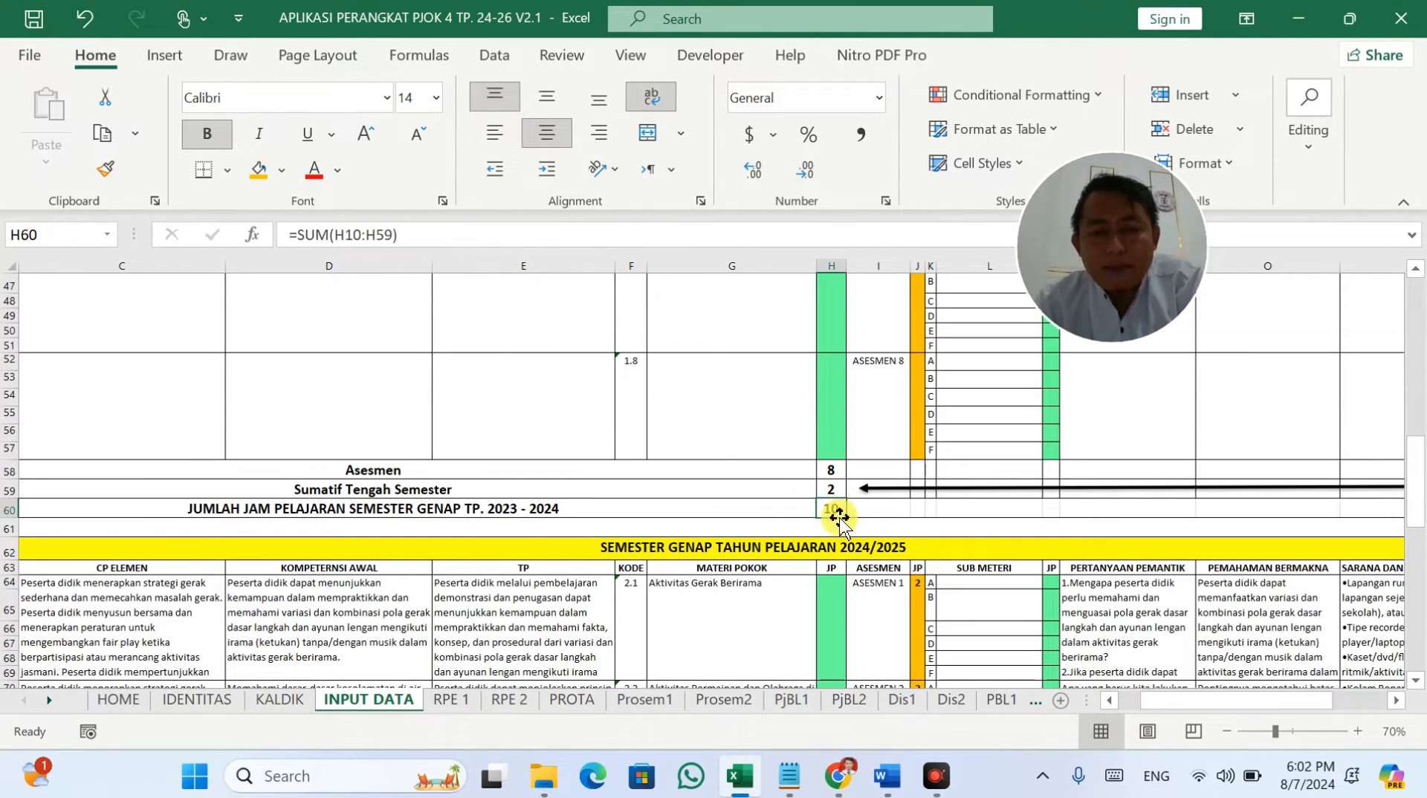
{"action": "scroll", "coordinate": [837, 504], "scroll_direction": "up", "scroll_amount": 15}
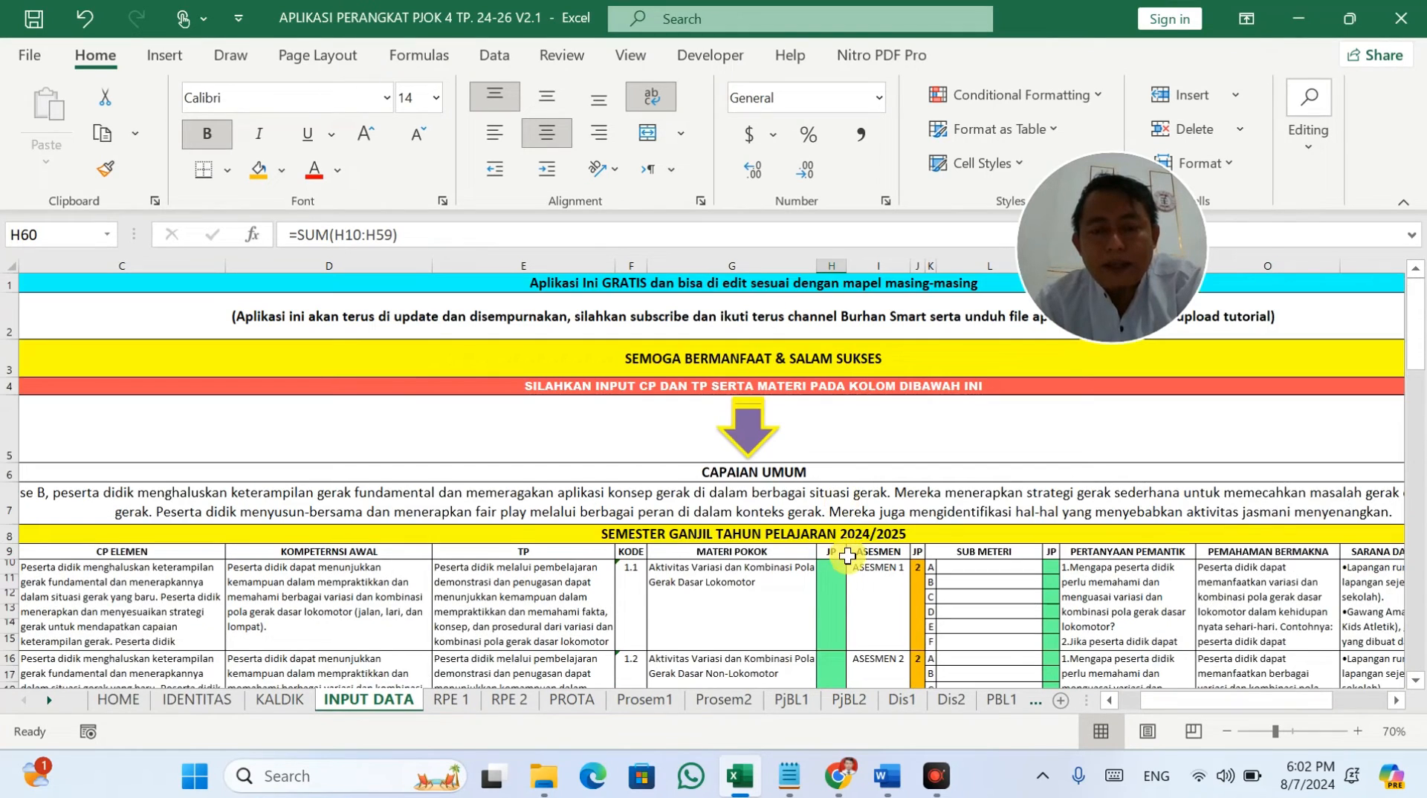
{"action": "scroll", "coordinate": [827, 505], "scroll_direction": "down", "scroll_amount": 1}
{"action": "left_click", "coordinate": [827, 505]}
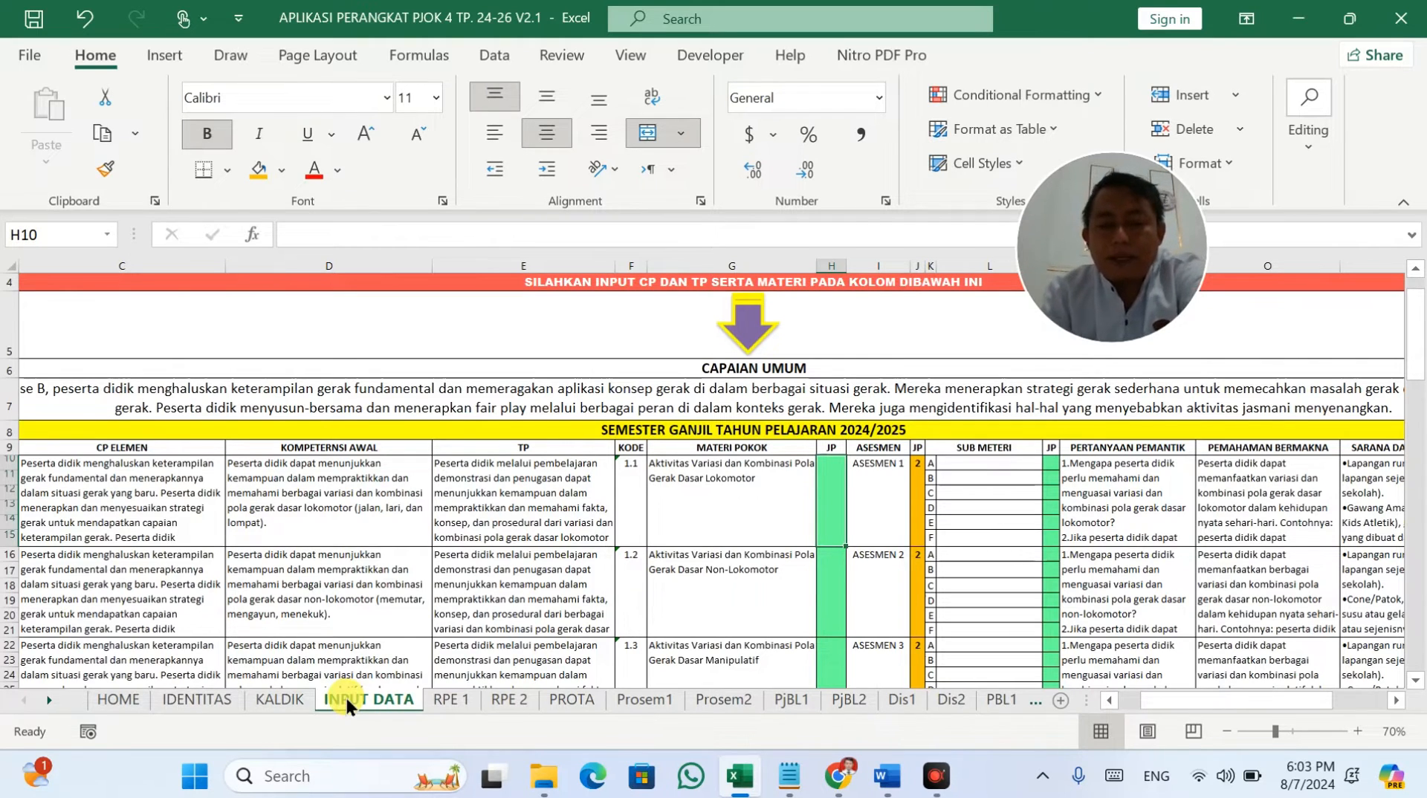
{"action": "scroll", "coordinate": [733, 518], "scroll_direction": "down", "scroll_amount": 8}
{"action": "scroll", "coordinate": [733, 518], "scroll_direction": "up", "scroll_amount": 8}
{"action": "scroll", "coordinate": [737, 521], "scroll_direction": "down", "scroll_amount": 15}
{"action": "scroll", "coordinate": [737, 521], "scroll_direction": "down", "scroll_amount": 2}
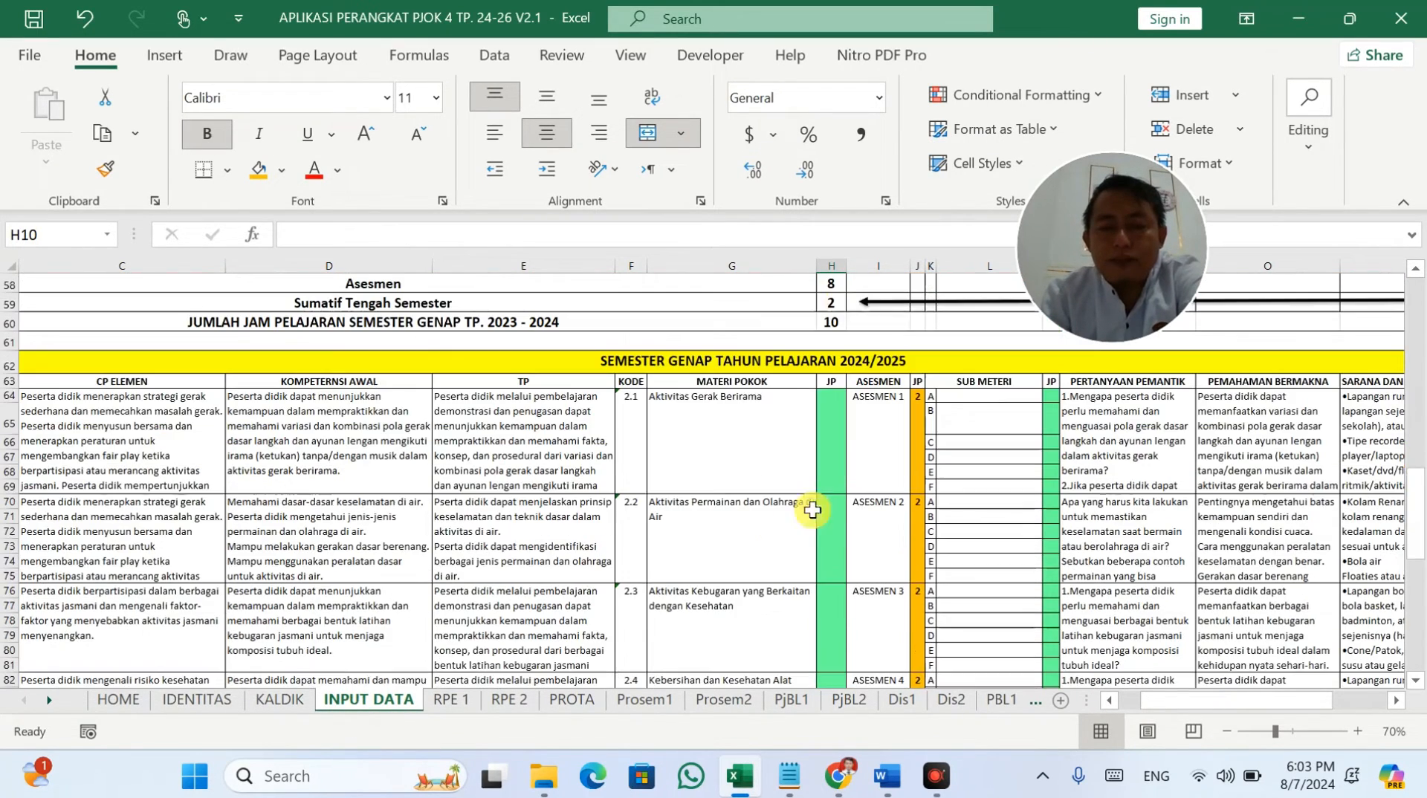
{"action": "left_click", "coordinate": [831, 322]}
{"action": "scroll", "coordinate": [844, 332], "scroll_direction": "up", "scroll_amount": 4}
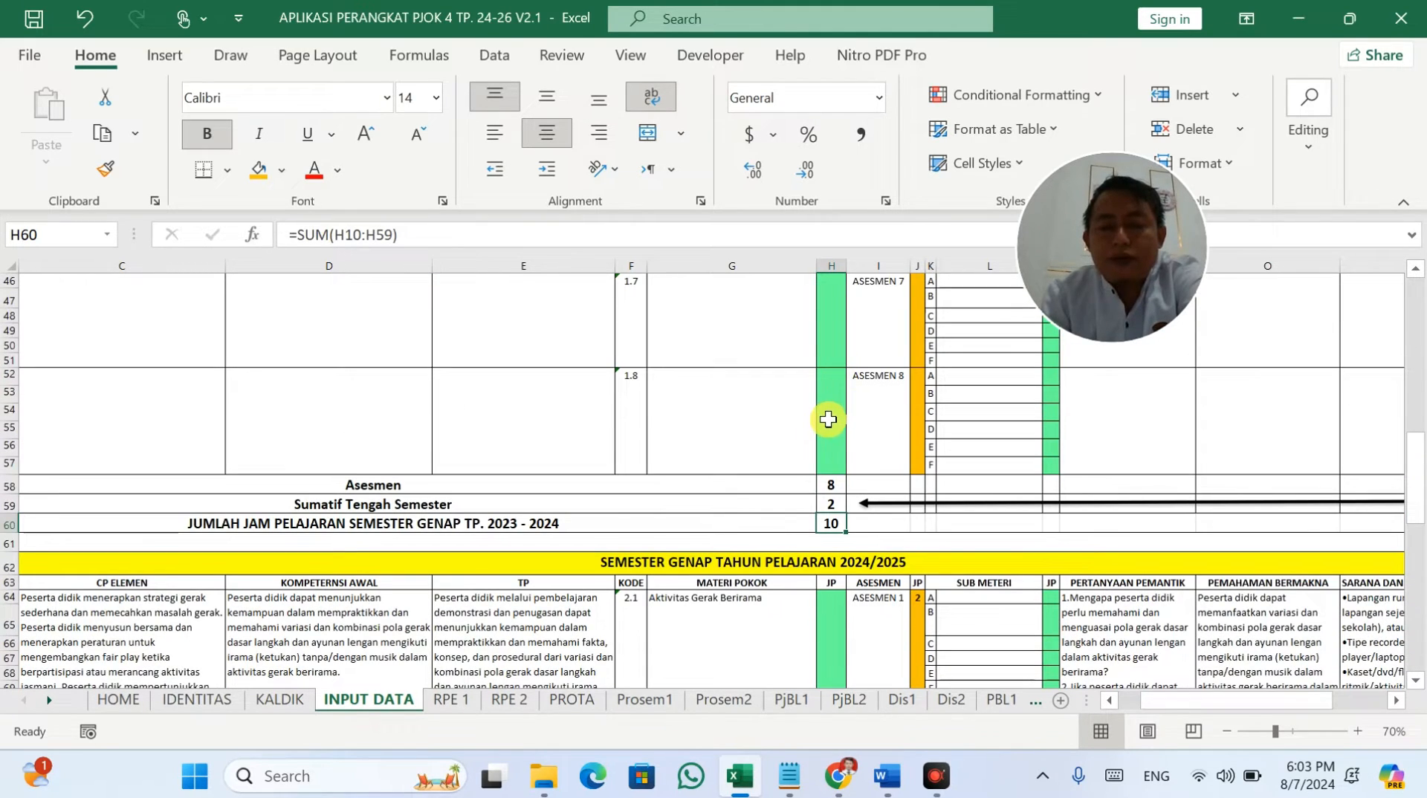
{"action": "scroll", "coordinate": [831, 418], "scroll_direction": "up", "scroll_amount": 14}
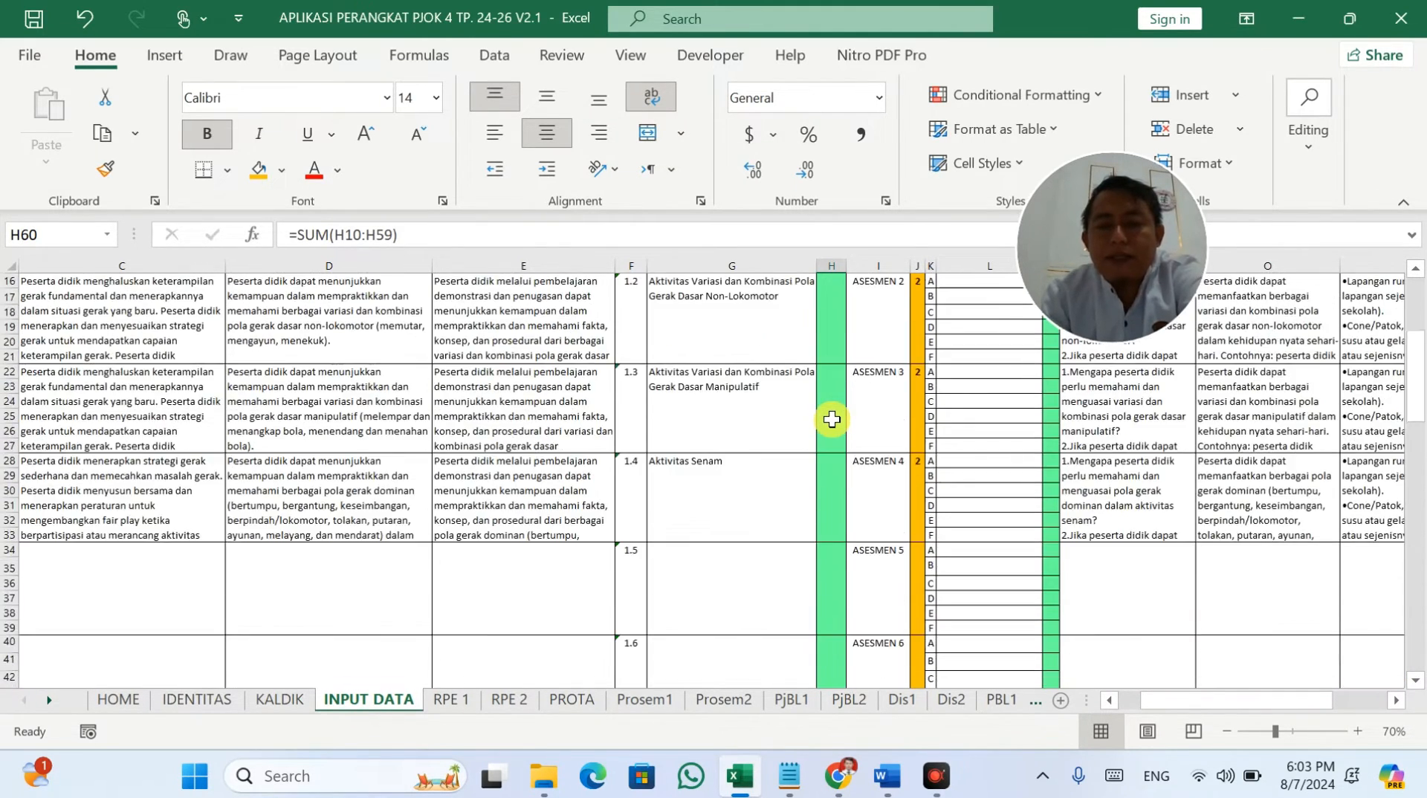
Step: Set the JP to 15 for each of materials 1.1 to 1.4 in the Semester Ganjil table and go to the semester's total JP cell
{"action": "left_click", "coordinate": [833, 472]}
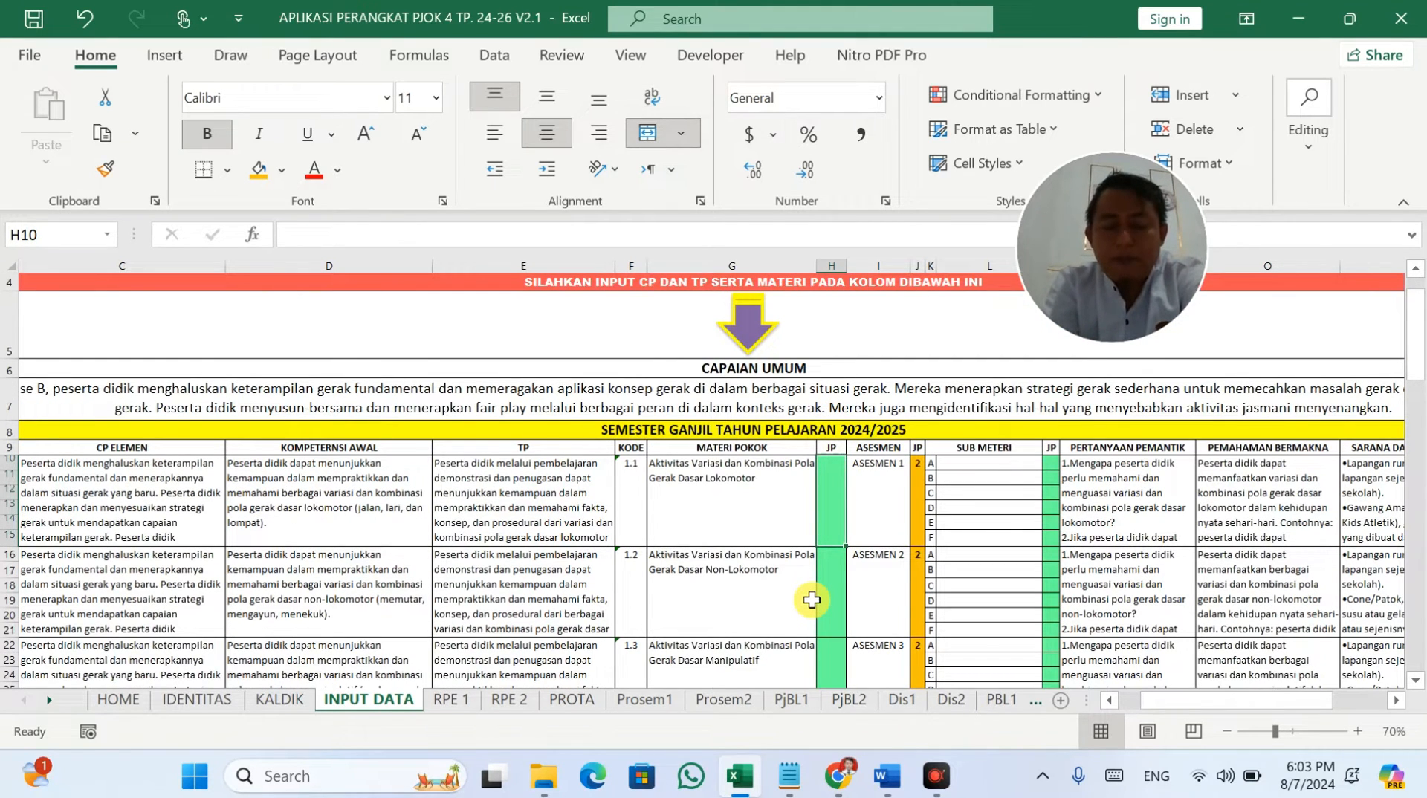
{"action": "type", "text": "15"}
{"action": "key", "text": "Return"}
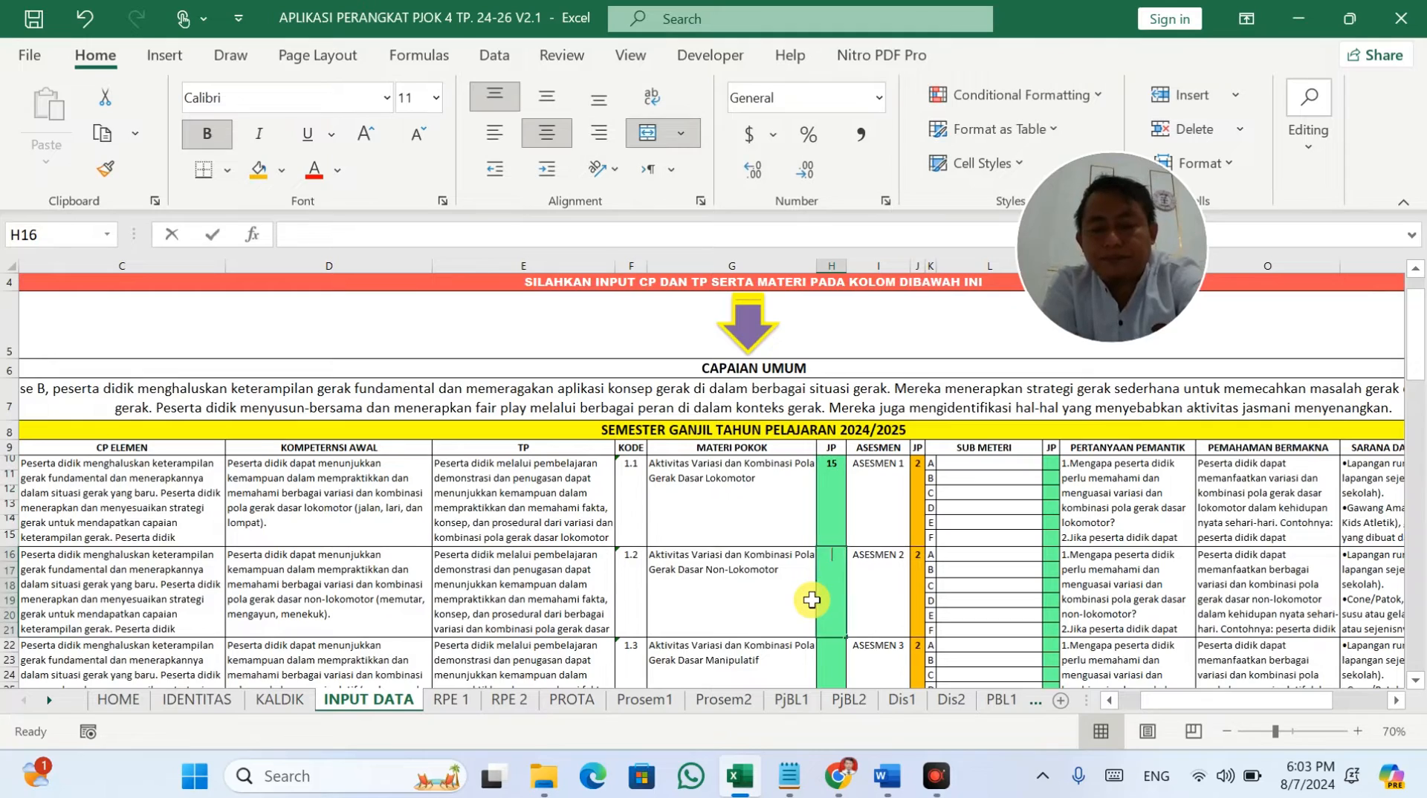
{"action": "key", "text": "Return"}
{"action": "type", "text": "15"}
{"action": "key", "text": "Return"}
{"action": "type", "text": "15"}
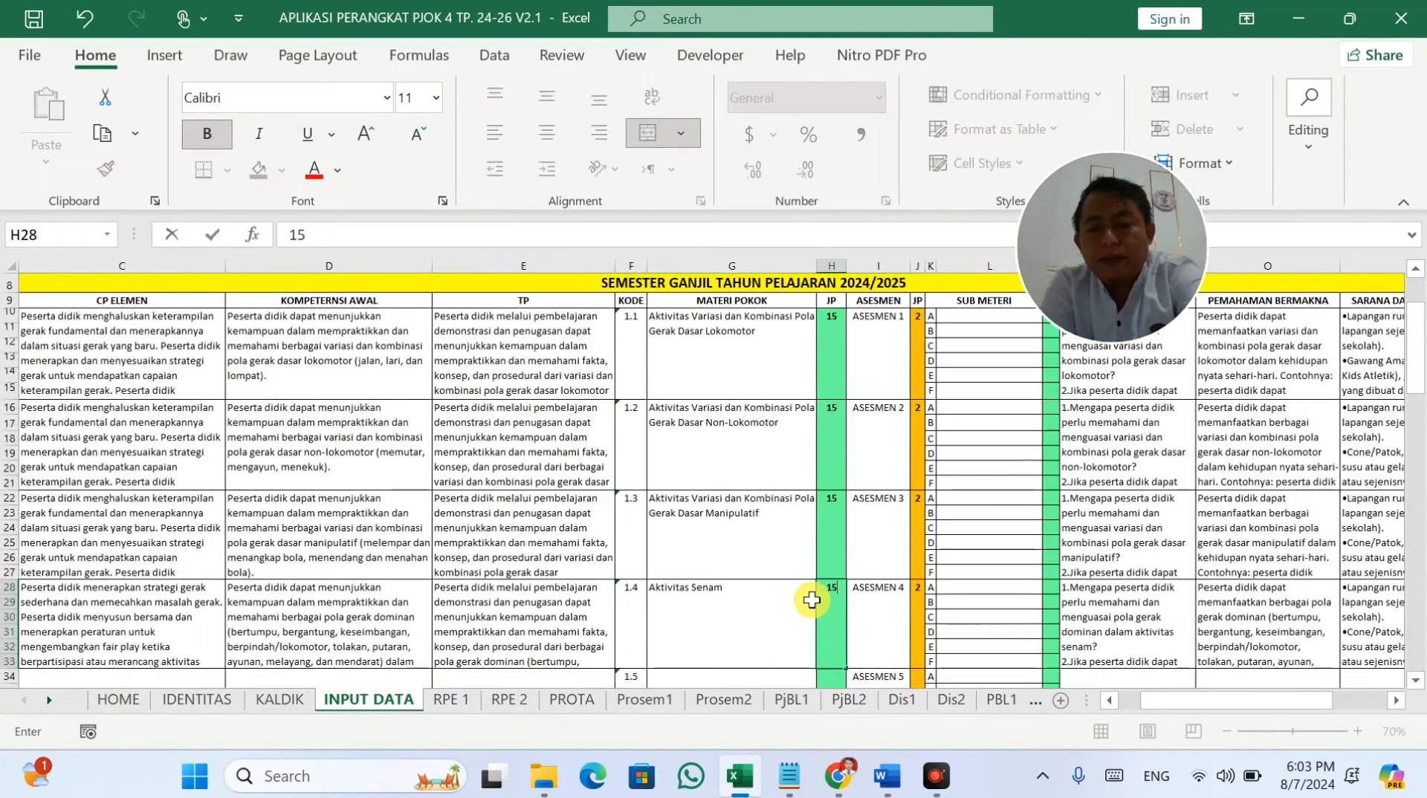
{"action": "key", "text": "Return"}
{"action": "key", "text": "Return"}
{"action": "key", "text": "Return"}
{"action": "key", "text": "Return"}
{"action": "key", "text": "Return"}
{"action": "key", "text": "Return"}
{"action": "key", "text": "Return"}
{"action": "key", "text": "Return"}
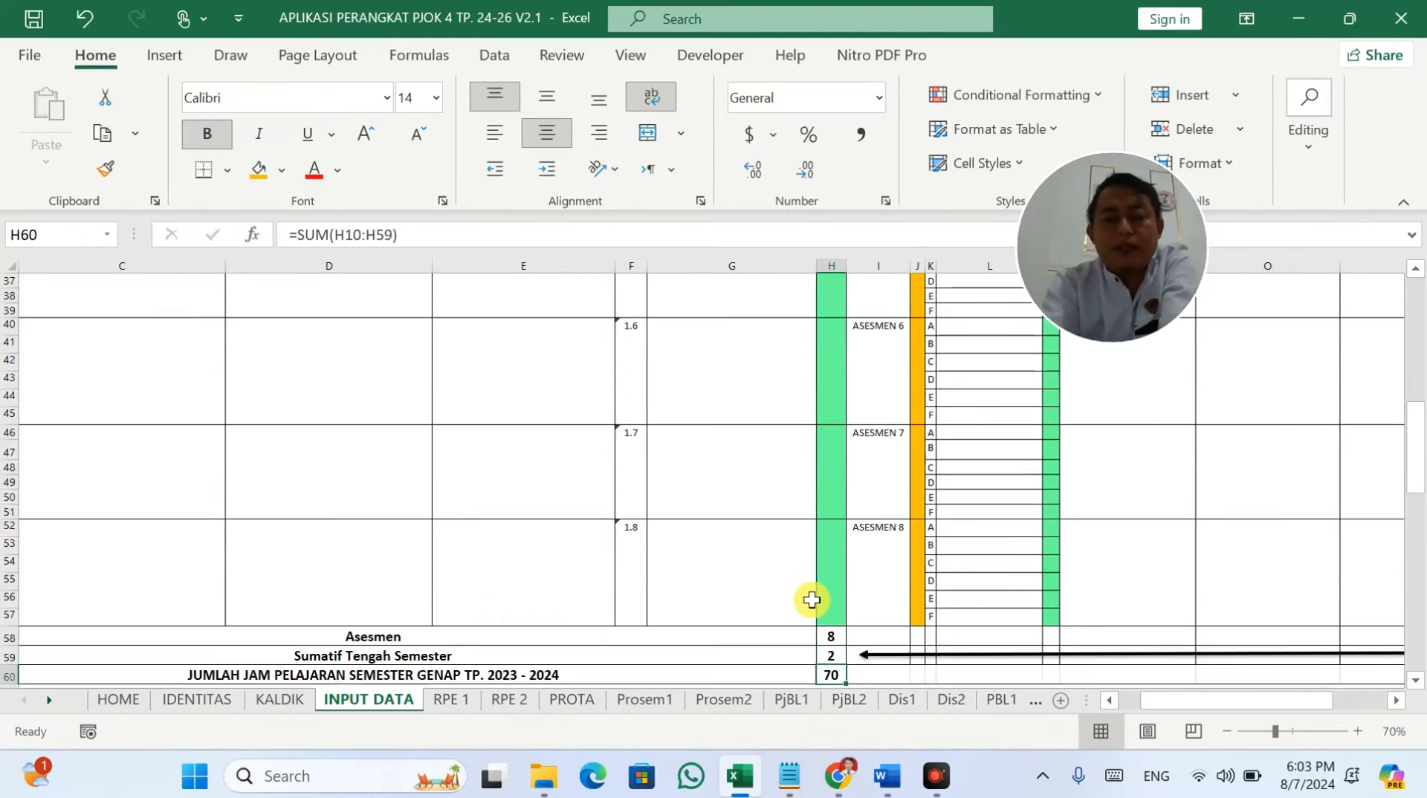
Step: Set the JP to 12 for each of materials 1.1 to 1.4 in the Semester Ganjil table and go to the semester's total JP cell
{"action": "key", "text": "Down"}
{"action": "key", "text": "Up"}
{"action": "key", "text": "Up"}
{"action": "key", "text": "Up"}
{"action": "key", "text": "Up"}
{"action": "key", "text": "Up"}
{"action": "key", "text": "Up"}
{"action": "key", "text": "Up"}
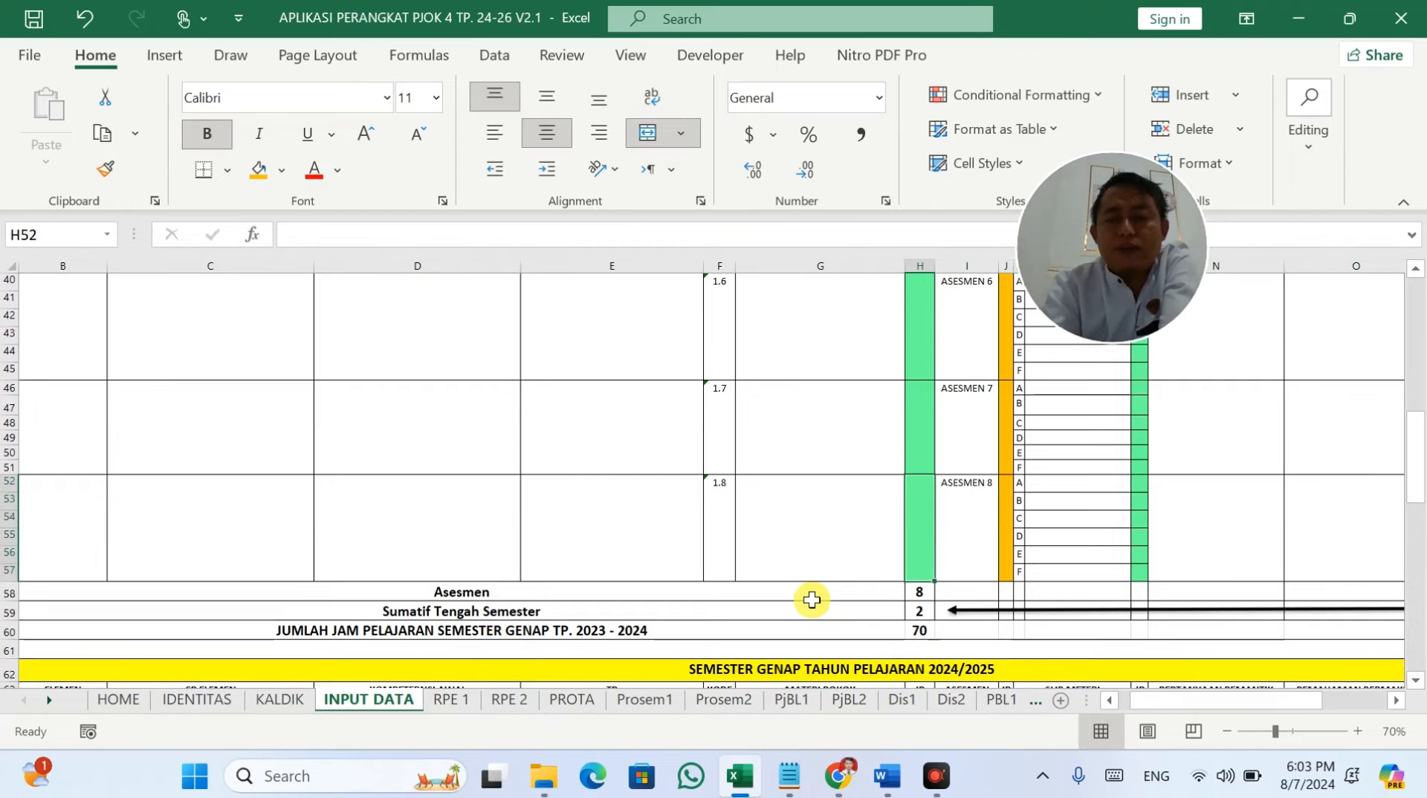
{"action": "key", "text": "Up"}
{"action": "key", "text": "Up"}
{"action": "key", "text": "Up"}
{"action": "key", "text": "Up"}
{"action": "key", "text": "Up"}
{"action": "key", "text": "Up"}
{"action": "key", "text": "Up"}
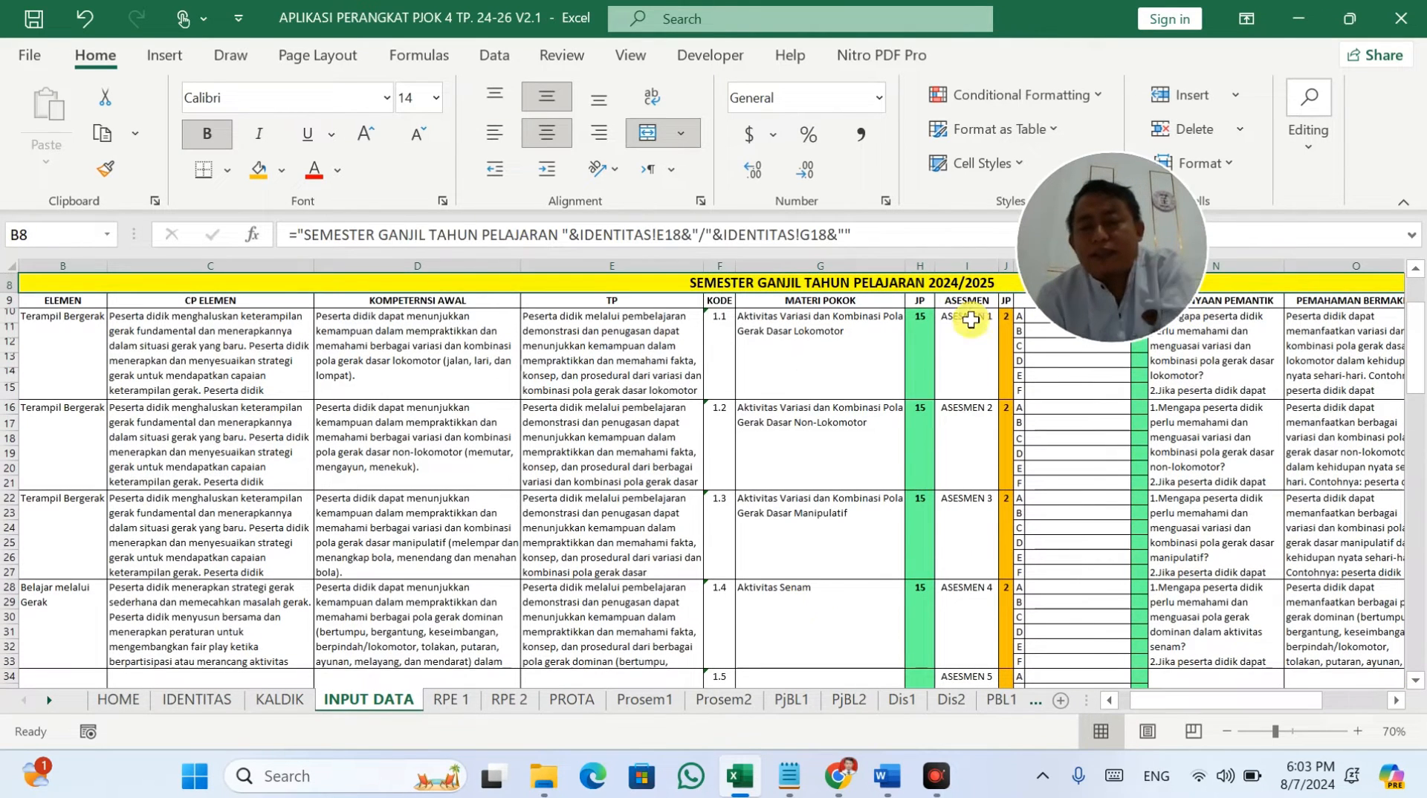
{"action": "key", "text": "Down"}
{"action": "key", "text": "Down"}
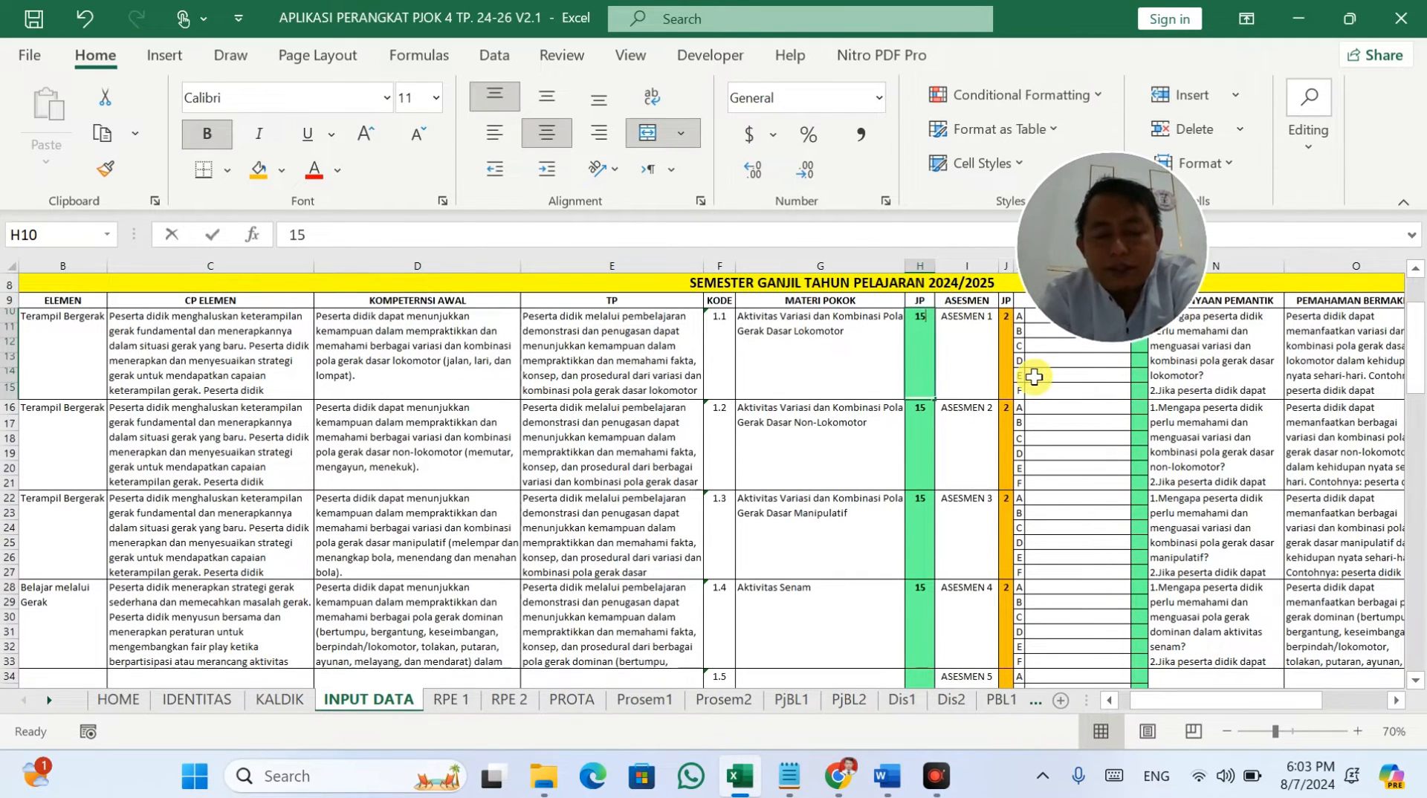
{"action": "type", "text": "12"}
{"action": "key", "text": "Return"}
{"action": "type", "text": "12"}
{"action": "key", "text": "Return"}
{"action": "type", "text": "12"}
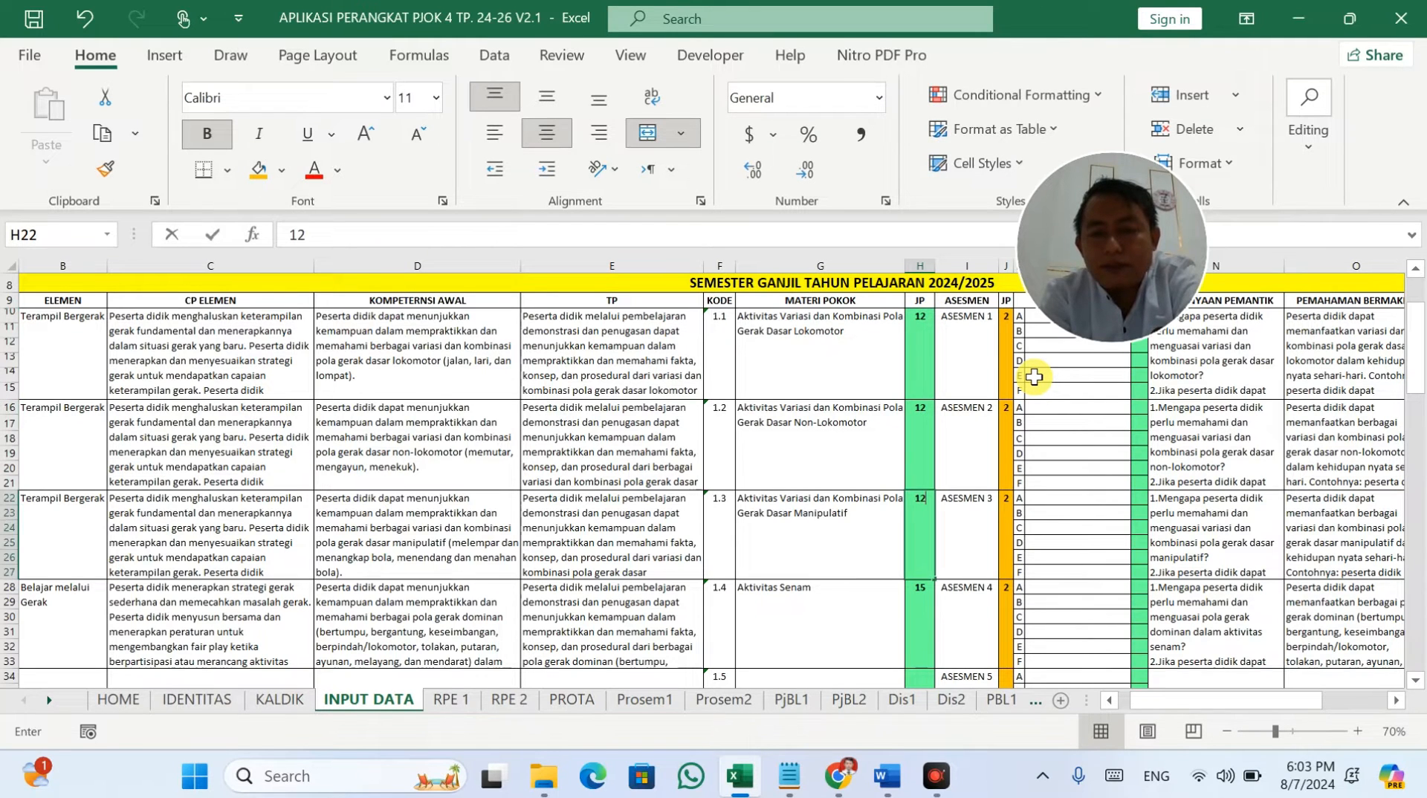
{"action": "key", "text": "Return"}
{"action": "key", "text": "Return"}
{"action": "key", "text": "Return"}
{"action": "key", "text": "Return"}
{"action": "key", "text": "Return"}
{"action": "key", "text": "Return"}
{"action": "key", "text": "Return"}
{"action": "key", "text": "Return"}
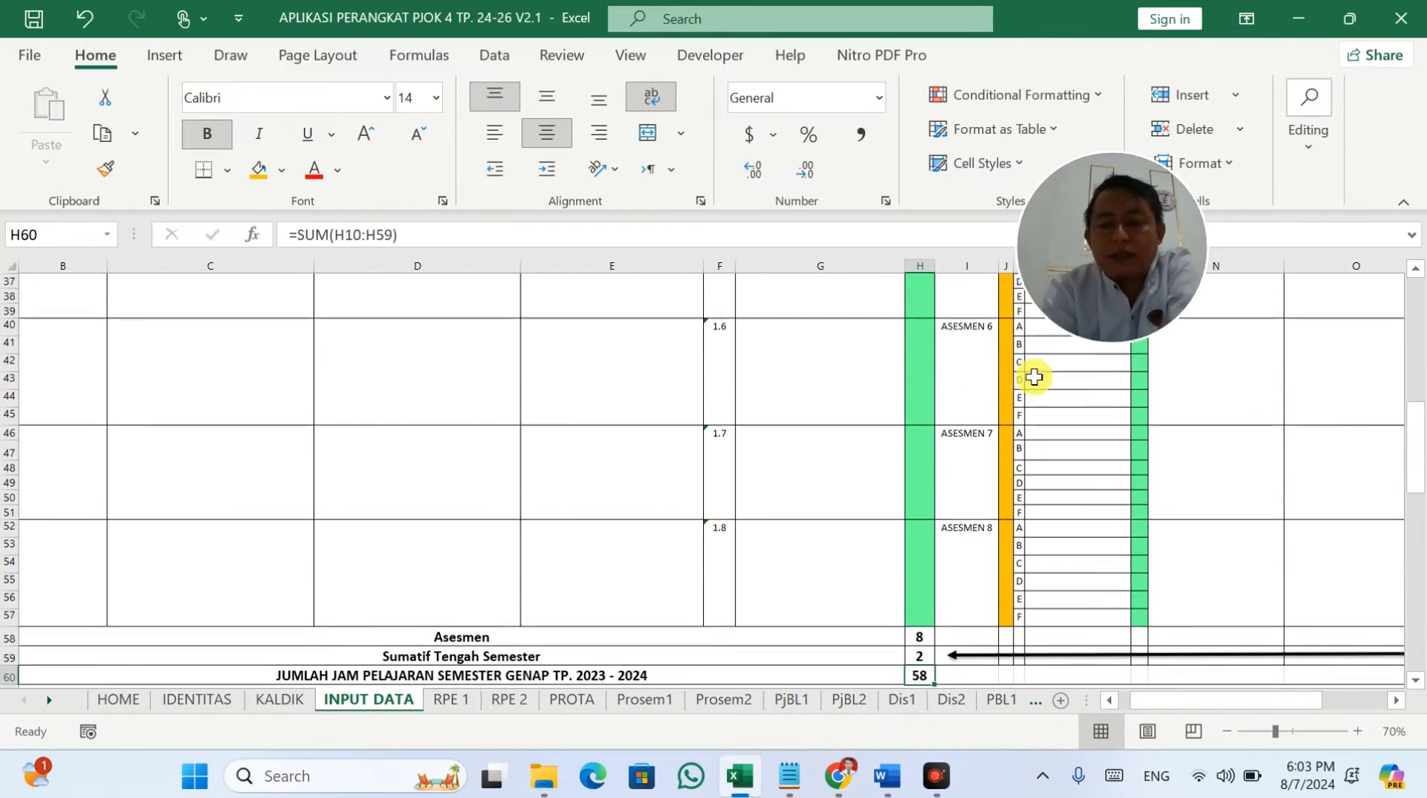
{"action": "key", "text": "Return"}
Step: Set the JP of material 1.1, Aktivitas Variasi dan Kombinasi Pola Gerak Dasar Lokomotor, to 14 in the Semester Ganjil table
{"action": "key", "text": "Up"}
{"action": "key", "text": "Up"}
{"action": "key", "text": "Up"}
{"action": "key", "text": "Up"}
{"action": "key", "text": "Up"}
{"action": "key", "text": "Up"}
{"action": "key", "text": "Up"}
{"action": "key", "text": "Up"}
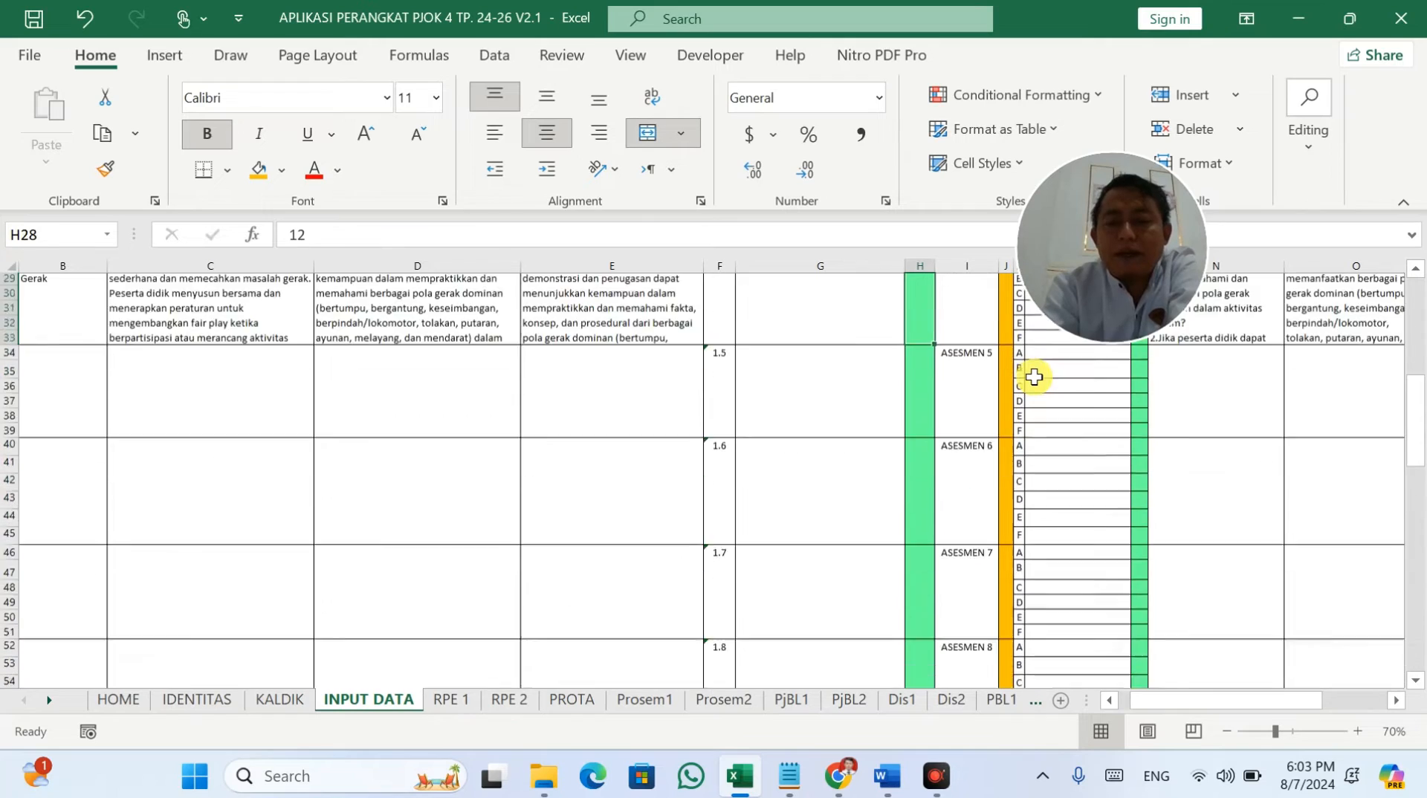
{"action": "key", "text": "Up"}
{"action": "key", "text": "Up"}
{"action": "key", "text": "Up"}
{"action": "key", "text": "Up"}
{"action": "key", "text": "Up"}
{"action": "key", "text": "Up"}
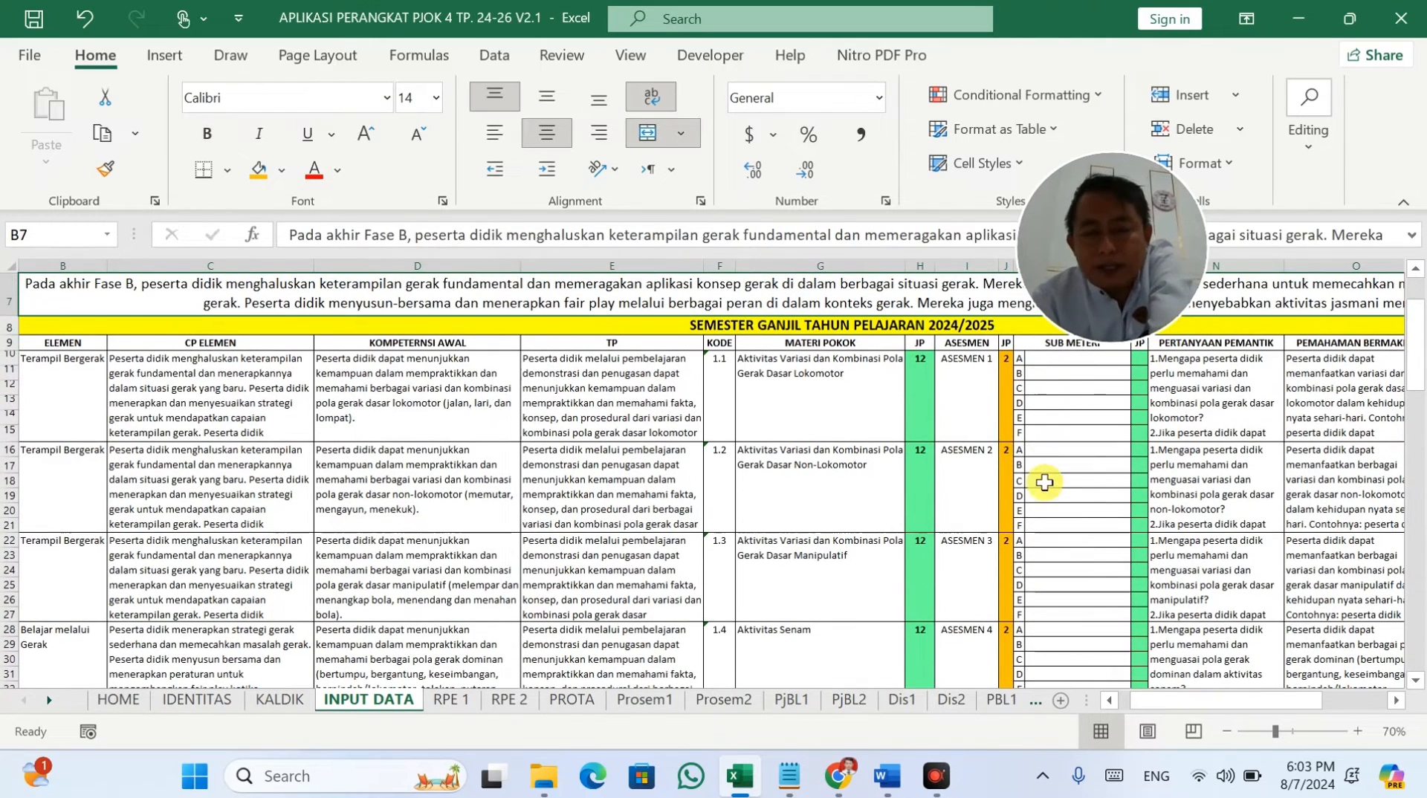
{"action": "left_click", "coordinate": [922, 481]}
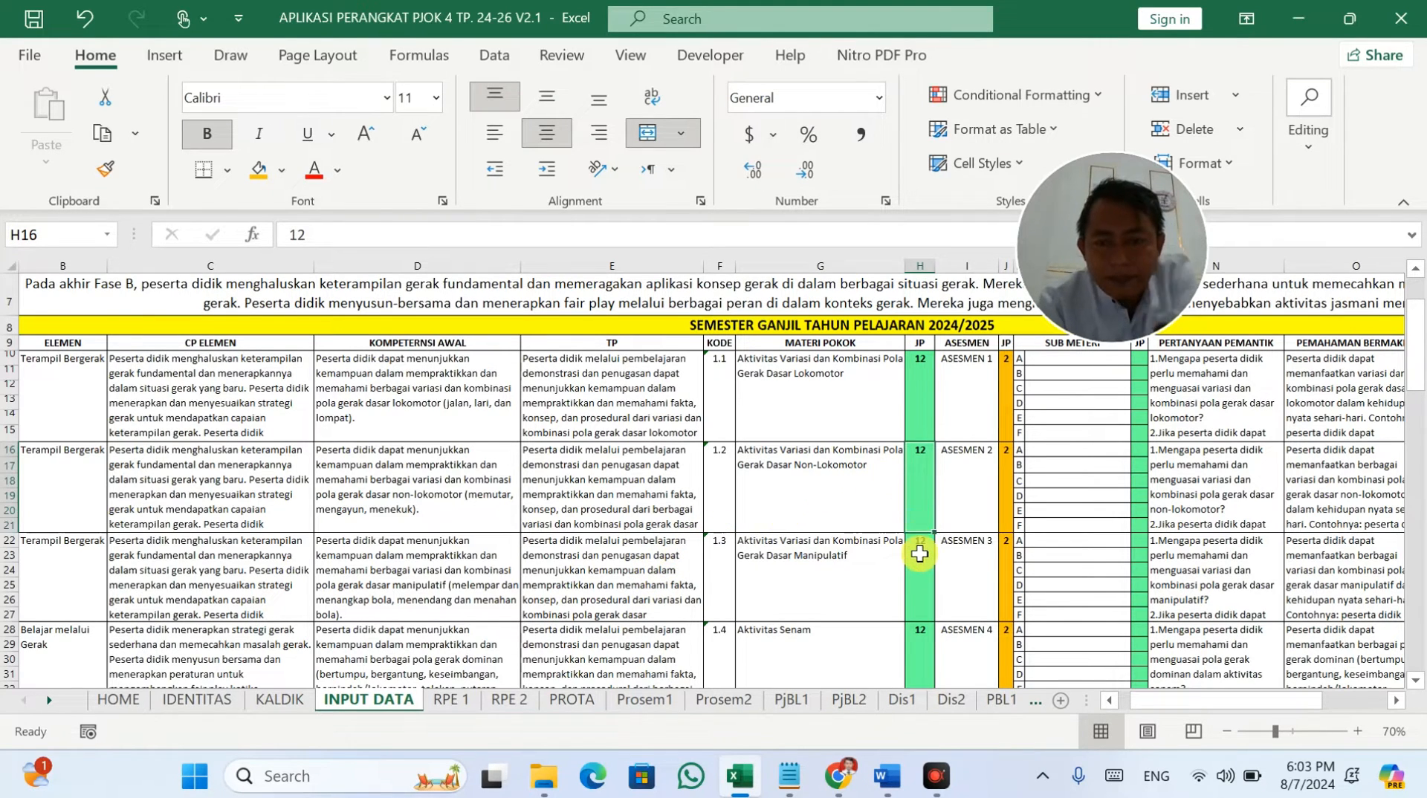
{"action": "left_click", "coordinate": [878, 397]}
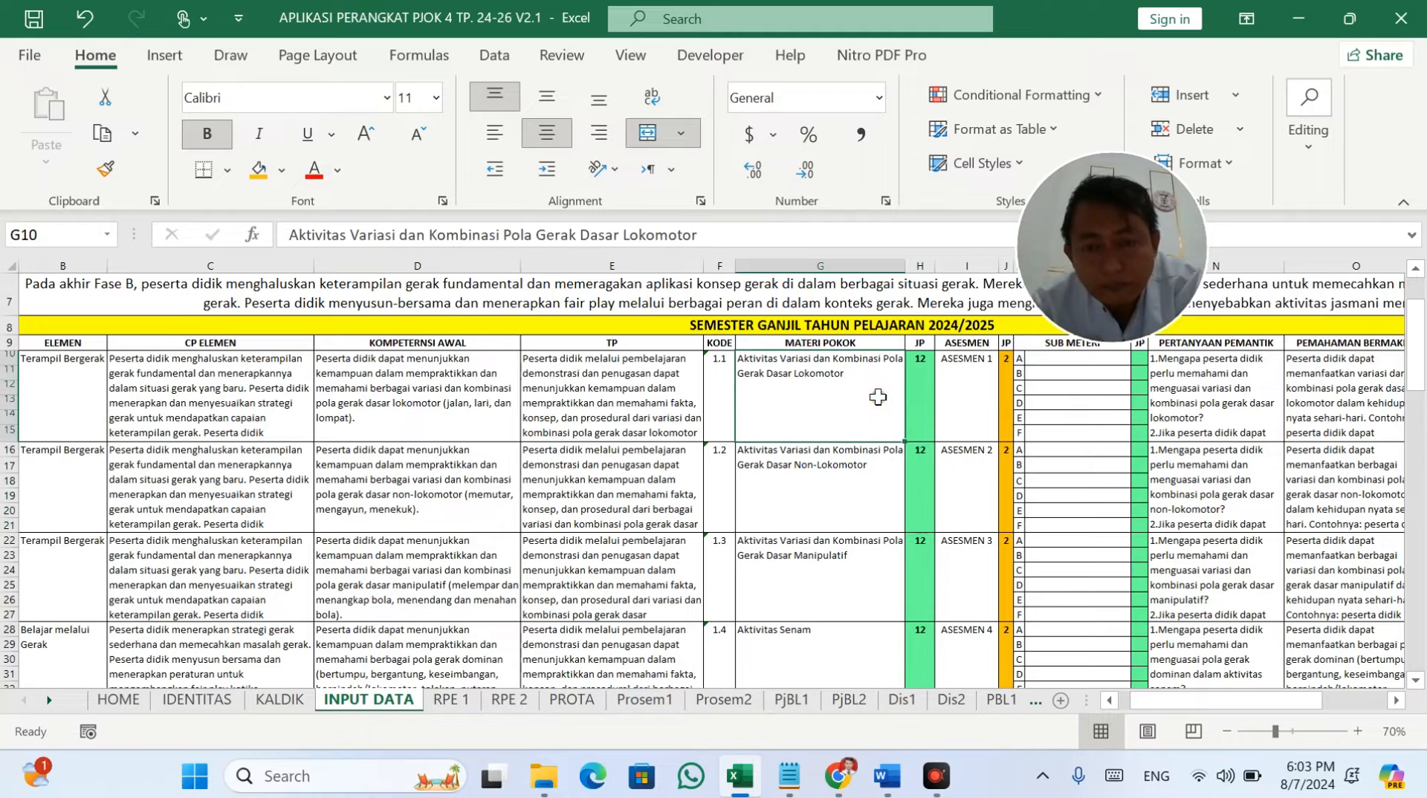
{"action": "left_click", "coordinate": [921, 458]}
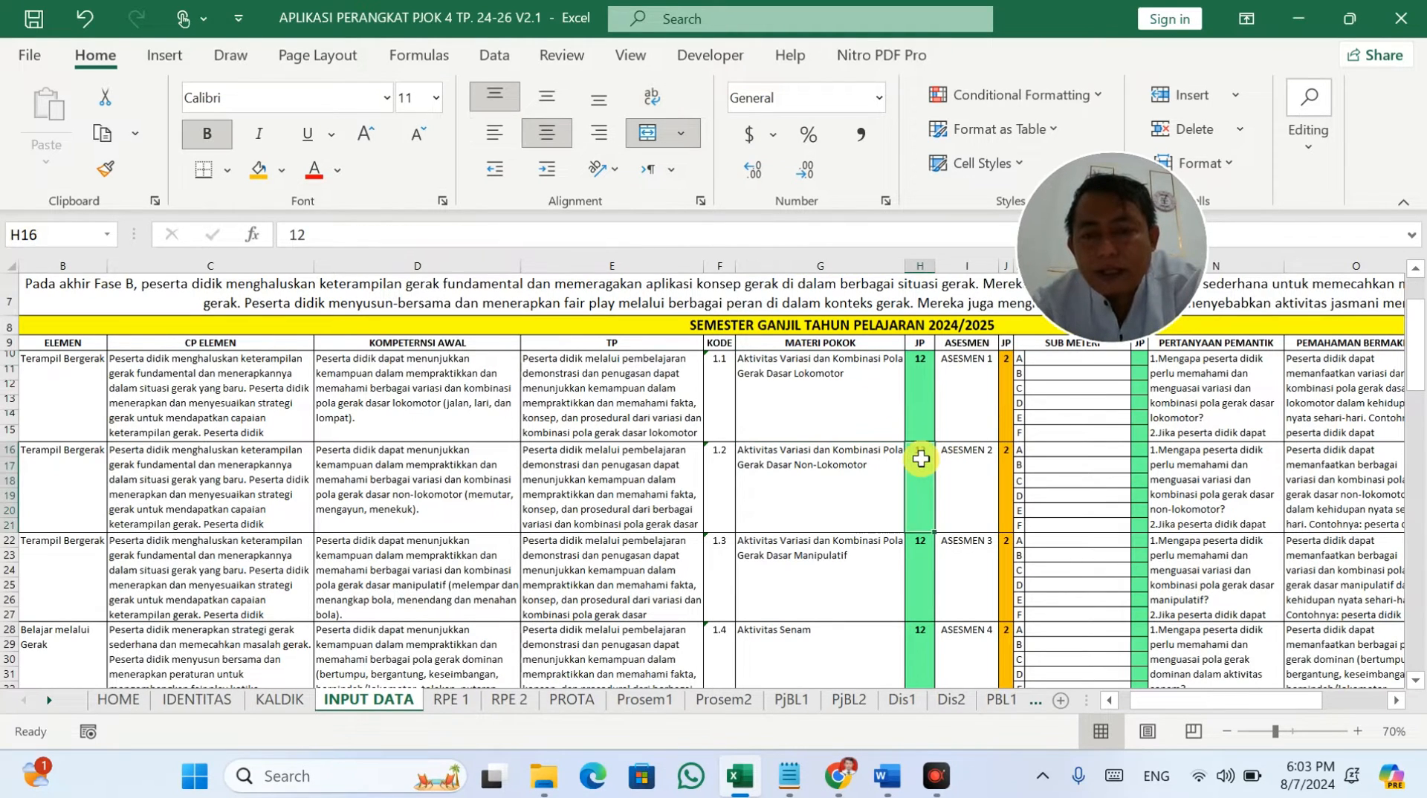
{"action": "left_click", "coordinate": [922, 382]}
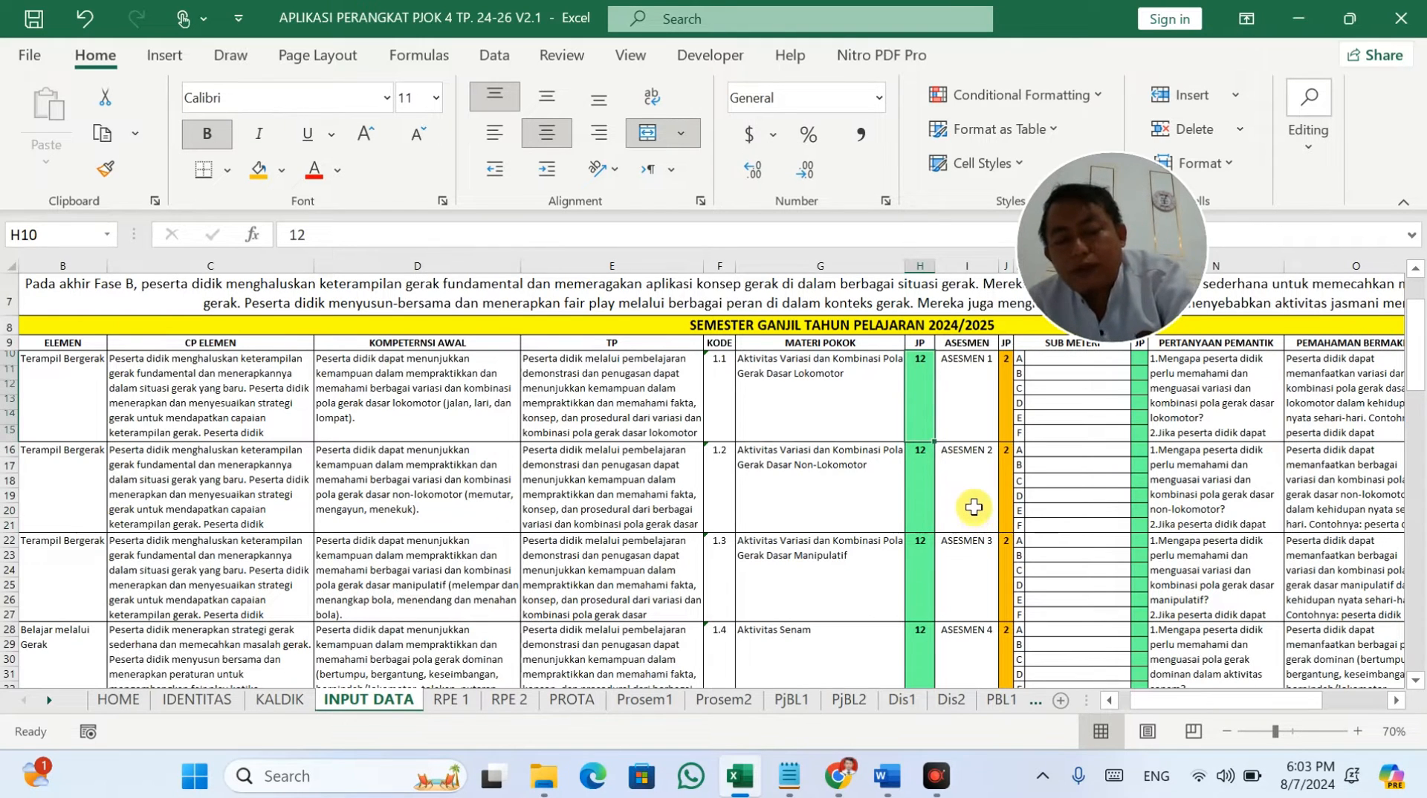
{"action": "type", "text": "1"}
{"action": "left_click", "coordinate": [959, 543]}
{"action": "scroll", "coordinate": [929, 513], "scroll_direction": "down", "scroll_amount": 5}
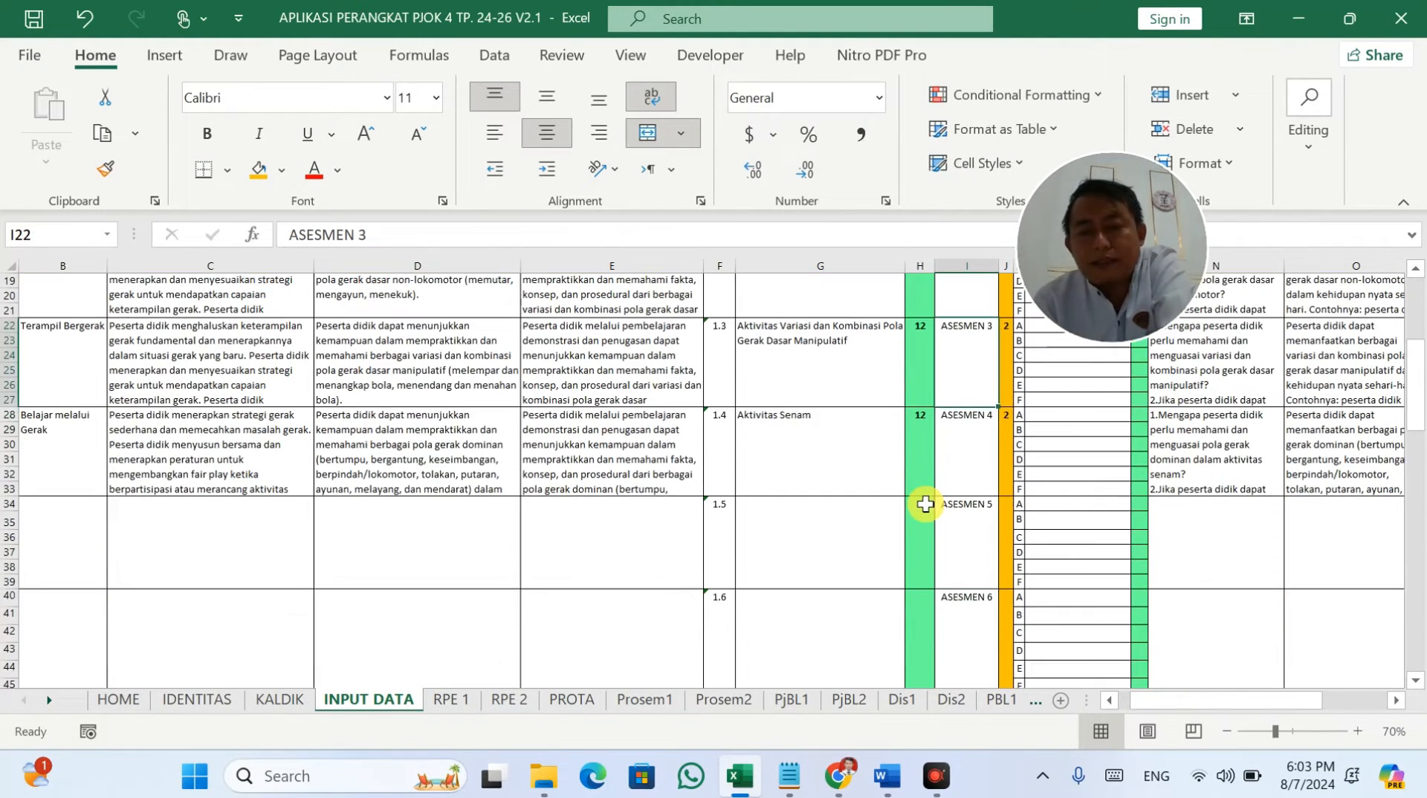
Step: Examine the ineffective weeks, effective weeks and the effective-hours formula in G34 on the RPE 2 sheet
{"action": "left_click", "coordinate": [510, 701]}
{"action": "scroll", "coordinate": [655, 550], "scroll_direction": "down", "scroll_amount": 3}
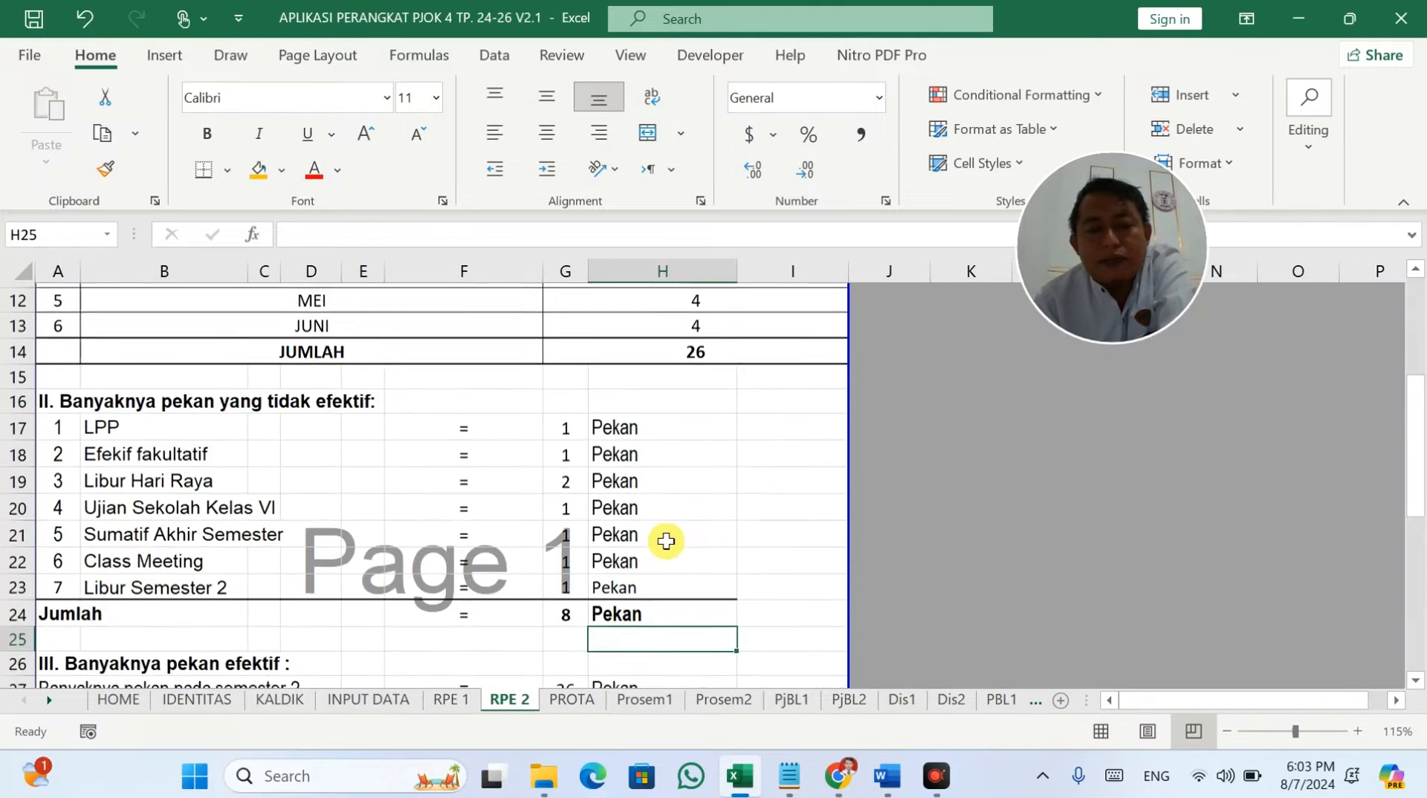
{"action": "scroll", "coordinate": [576, 625], "scroll_direction": "down", "scroll_amount": 1}
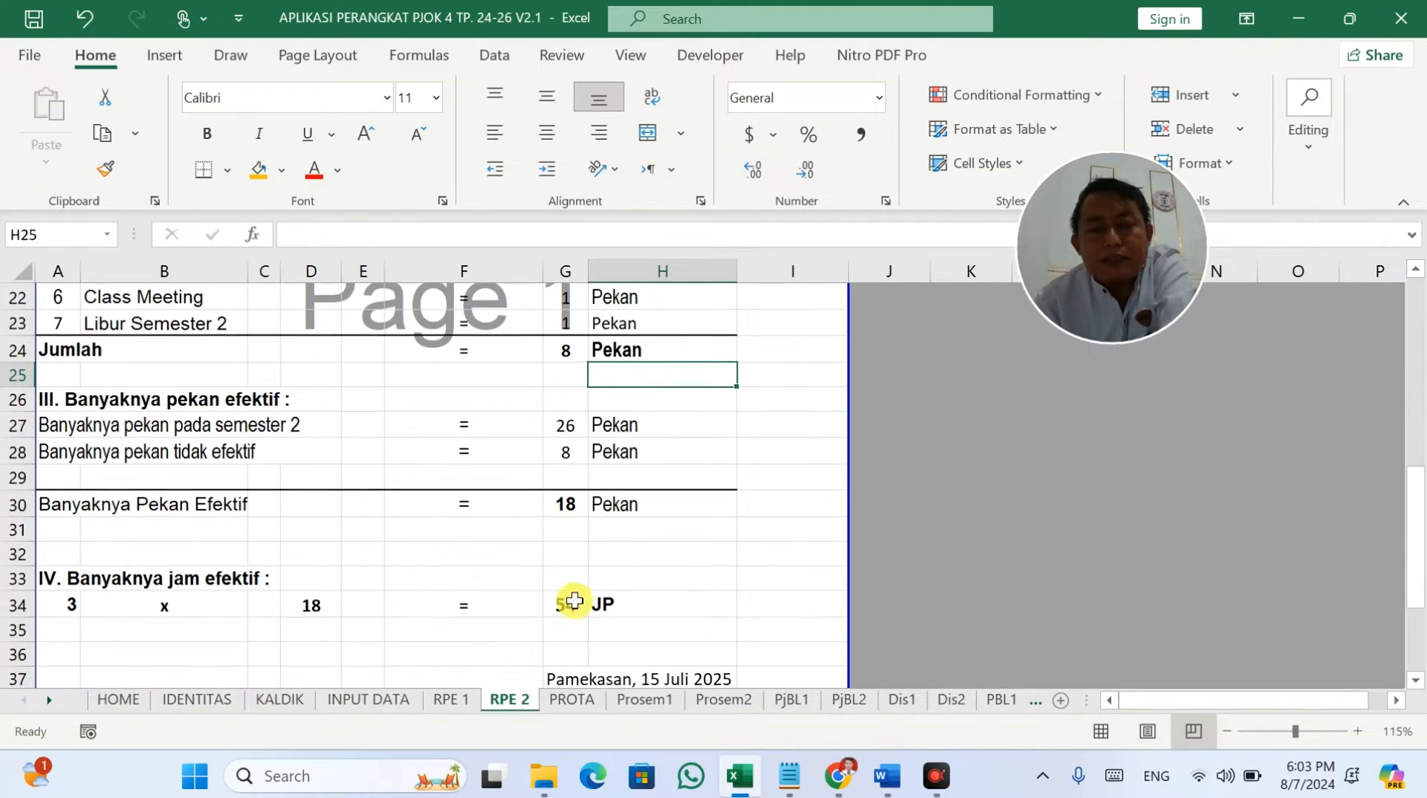
{"action": "left_click", "coordinate": [570, 603]}
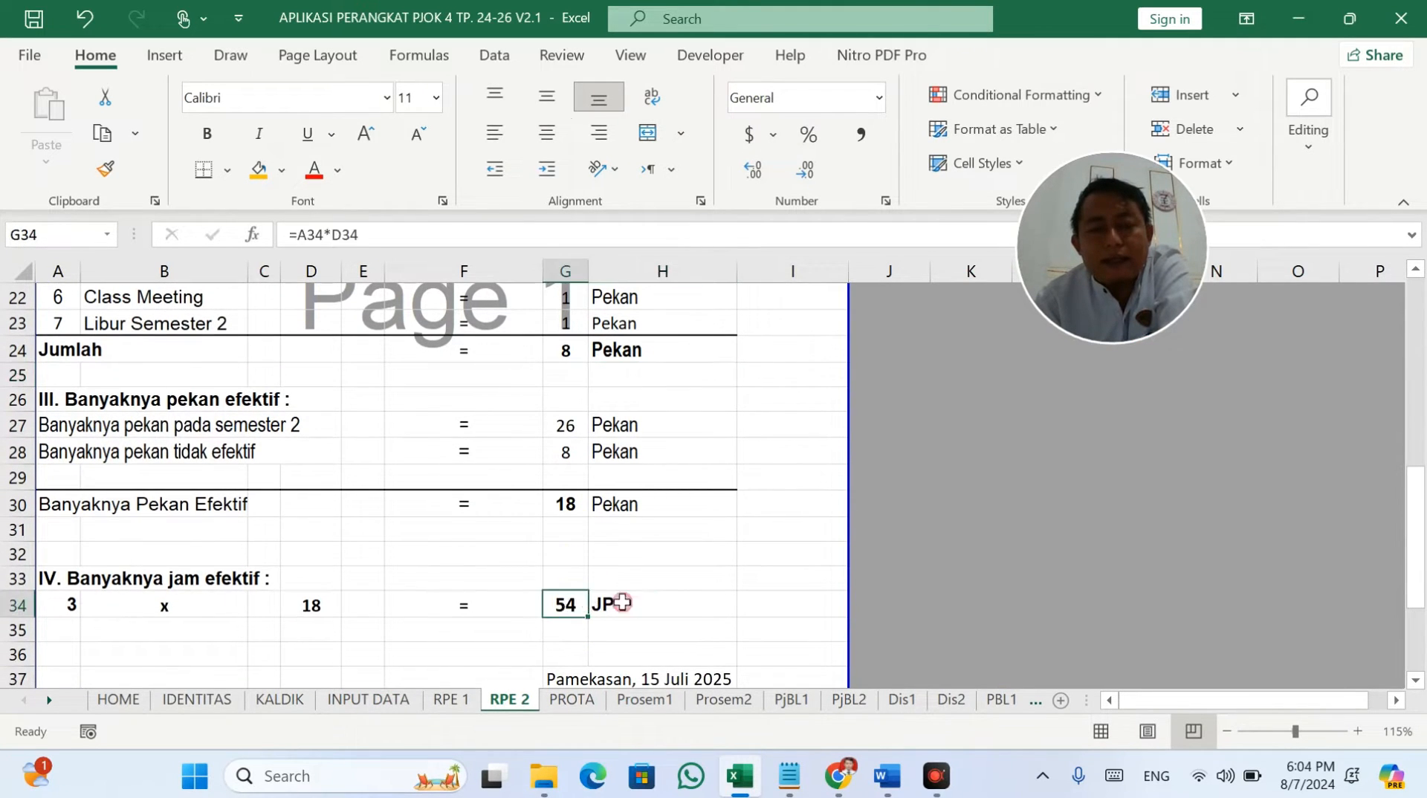
{"action": "scroll", "coordinate": [654, 572], "scroll_direction": "up", "scroll_amount": 7}
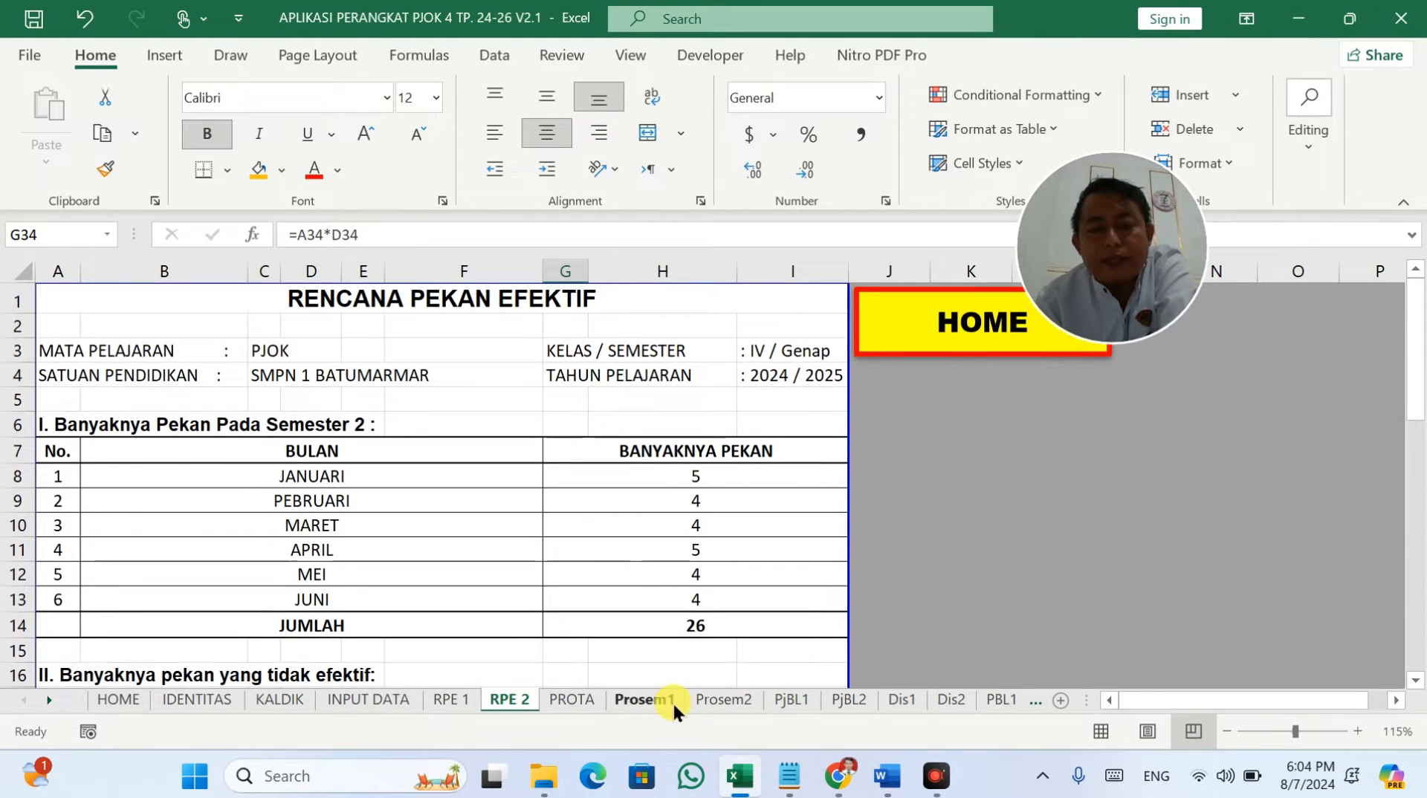
{"action": "left_click", "coordinate": [654, 700]}
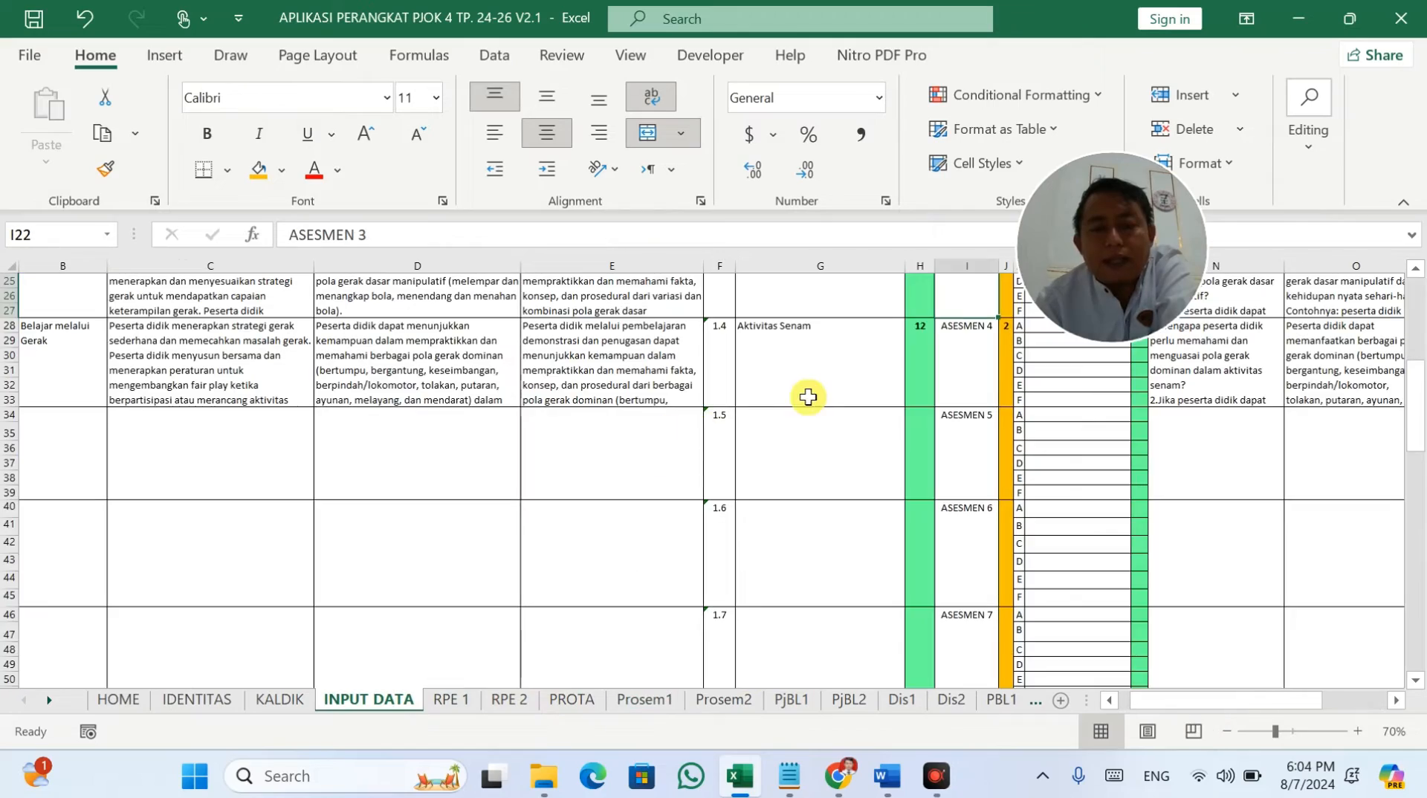
Step: Copy the JP values of materials 1.1 to 1.4 on INPUT DATA to materials 2.1 to 2.4 in the Semester Genap table
{"action": "scroll", "coordinate": [811, 399], "scroll_direction": "up", "scroll_amount": 8}
{"action": "scroll", "coordinate": [931, 530], "scroll_direction": "down", "scroll_amount": 1}
{"action": "left_click_drag", "start_coordinate": [931, 531], "coordinate": [932, 580]}
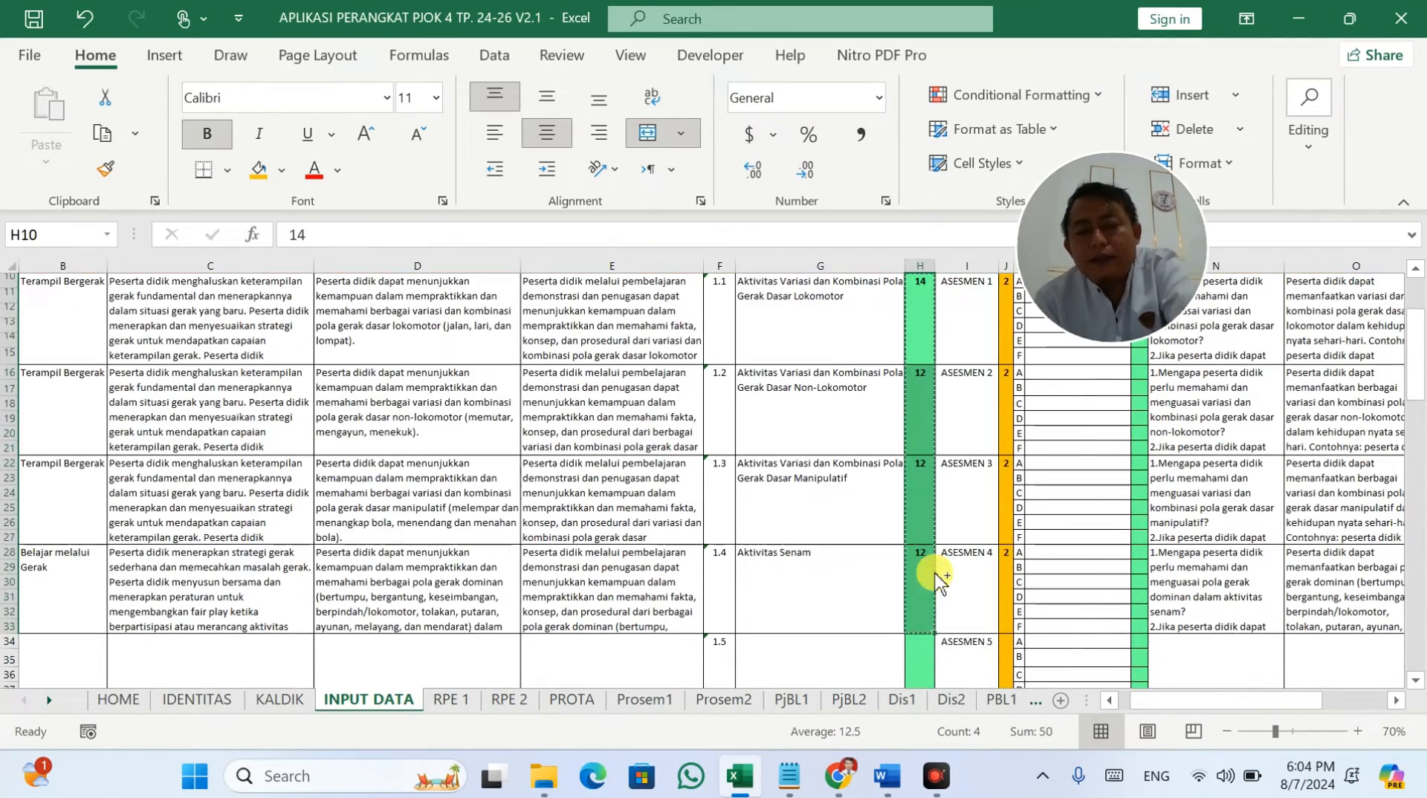
{"action": "key", "text": "ctrl+c"}
{"action": "scroll", "coordinate": [932, 576], "scroll_direction": "down", "scroll_amount": 13}
{"action": "scroll", "coordinate": [933, 571], "scroll_direction": "down", "scroll_amount": 1}
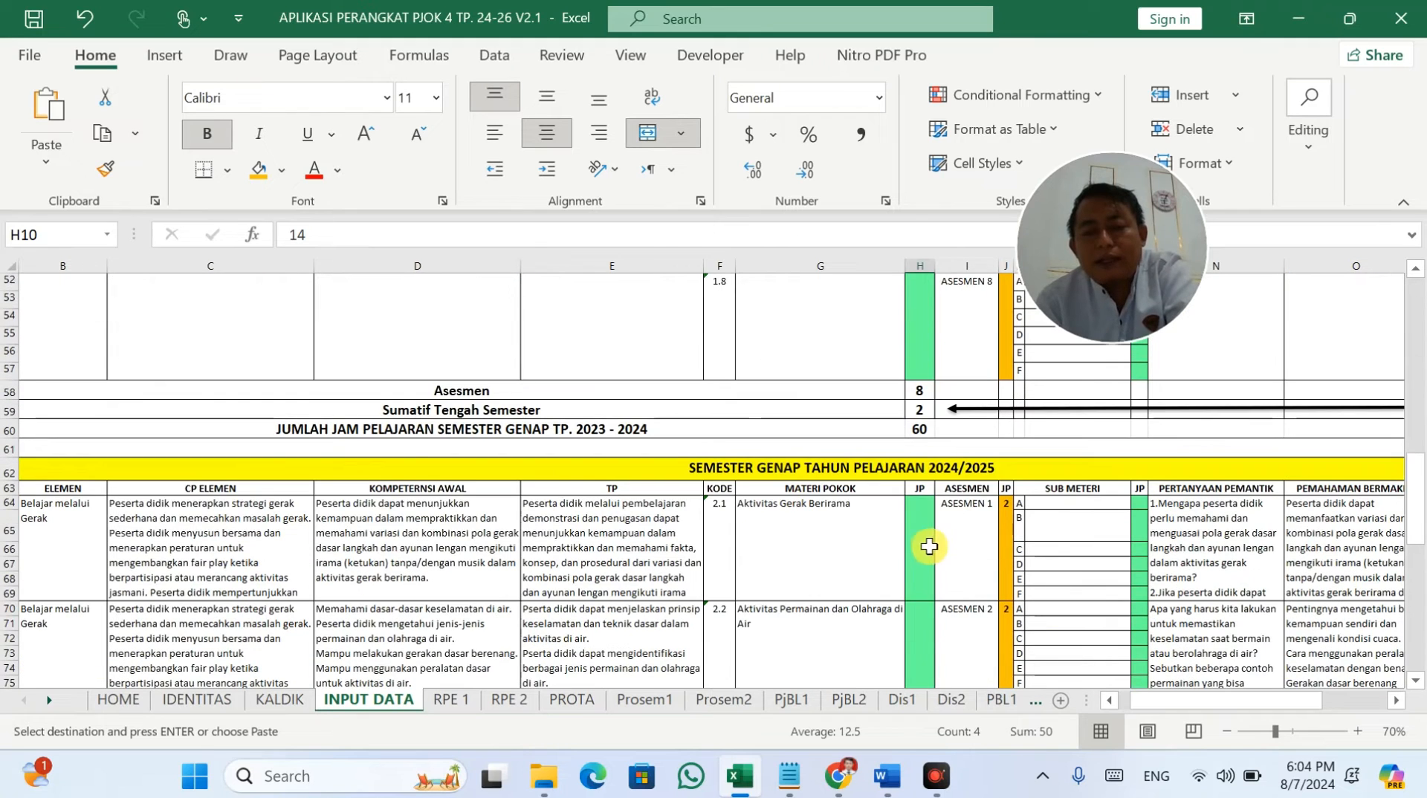
{"action": "left_click", "coordinate": [922, 541]}
{"action": "key", "text": "ctrl+v"}
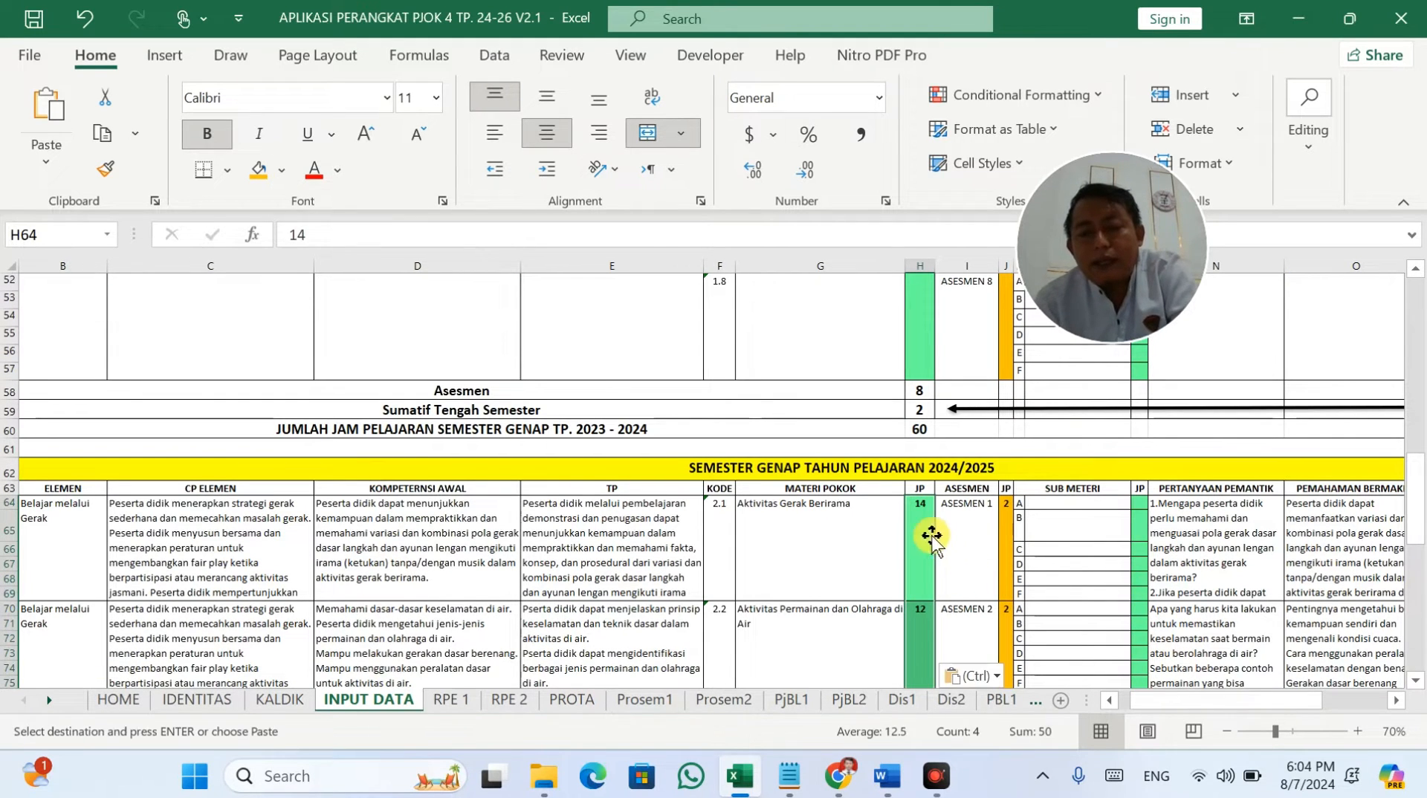
Step: Set the JP of material 2.1, Aktivitas Gerak Berirama, to 12 in the Semester Genap table
{"action": "type", "text": "12"}
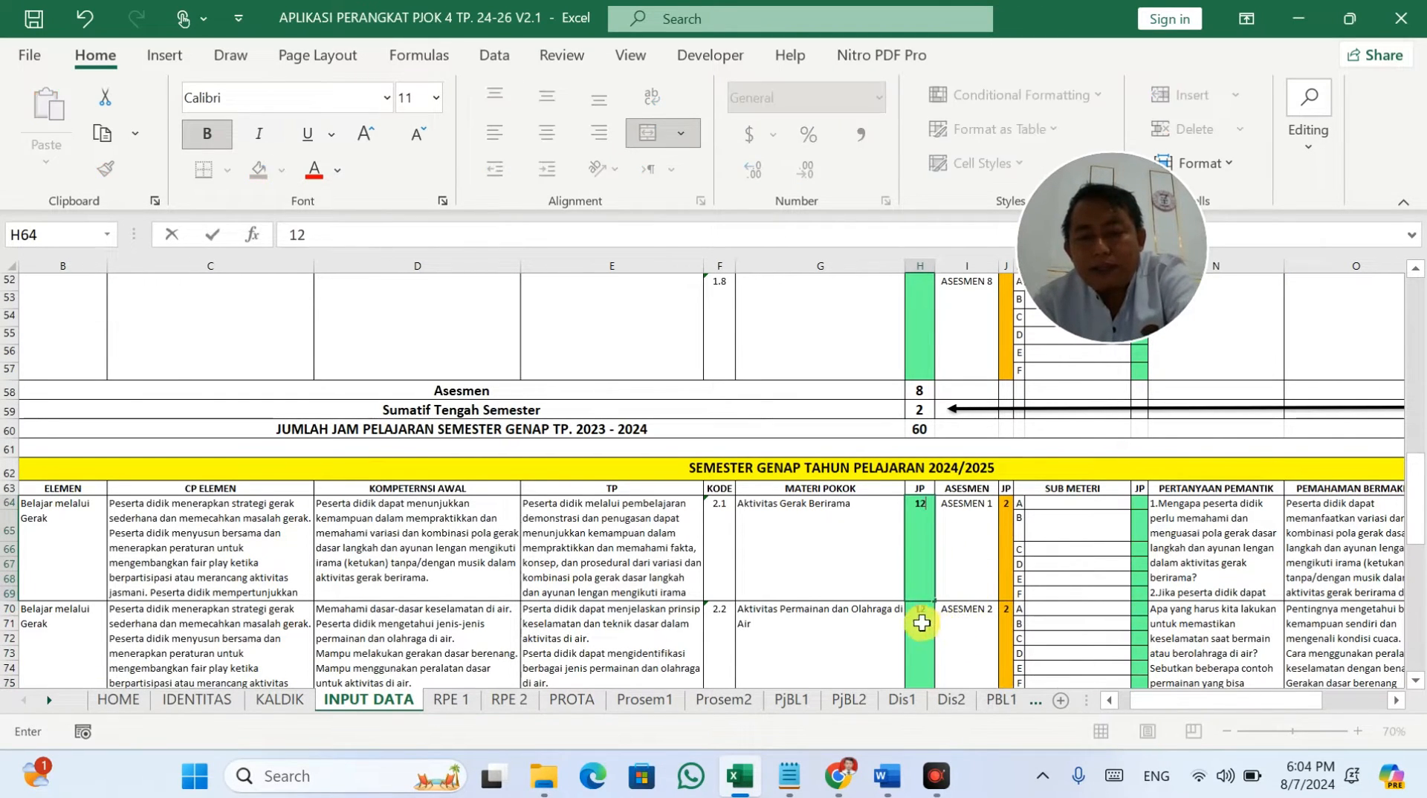
{"action": "key", "text": "Return"}
{"action": "scroll", "coordinate": [951, 601], "scroll_direction": "down", "scroll_amount": 3}
{"action": "scroll", "coordinate": [952, 602], "scroll_direction": "down", "scroll_amount": 1}
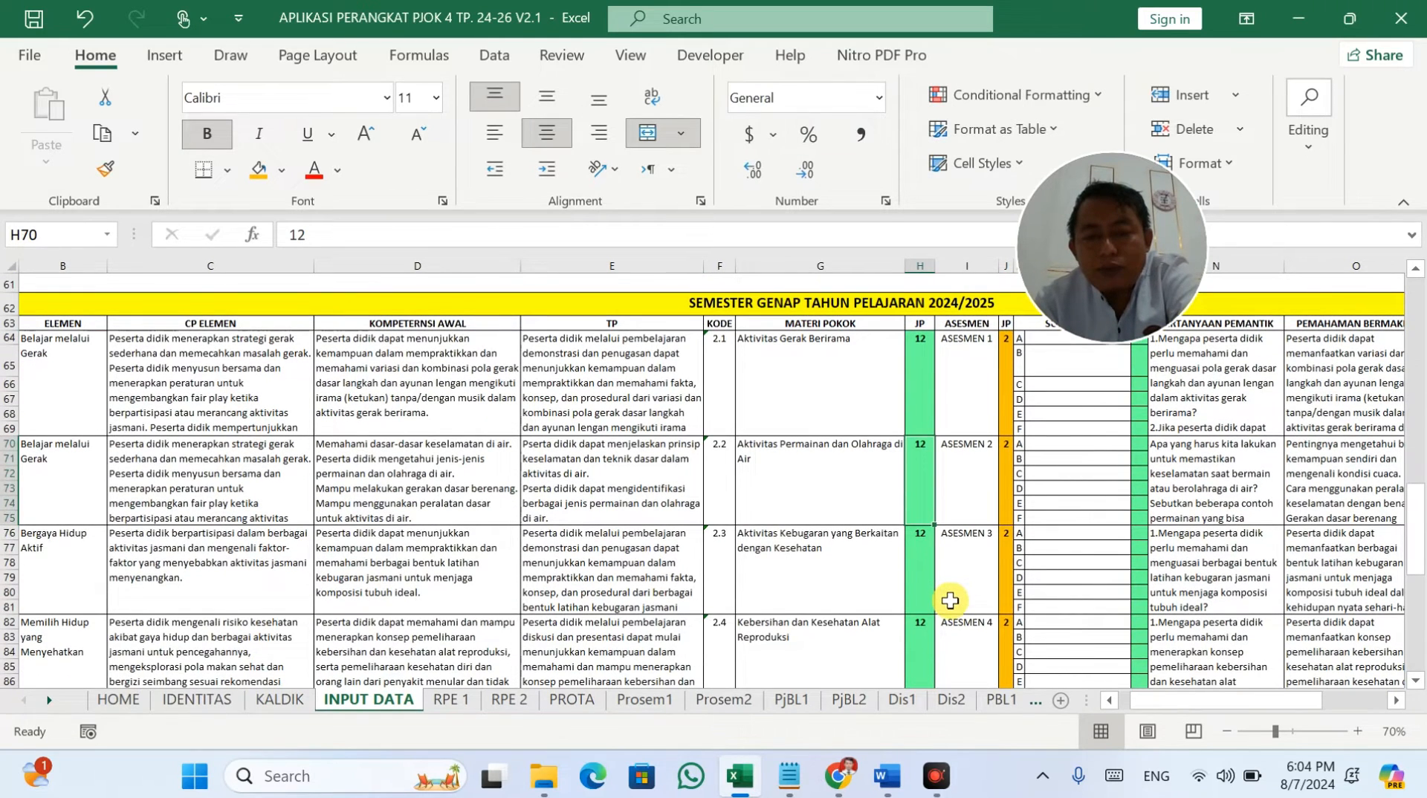
{"action": "left_click", "coordinate": [944, 554]}
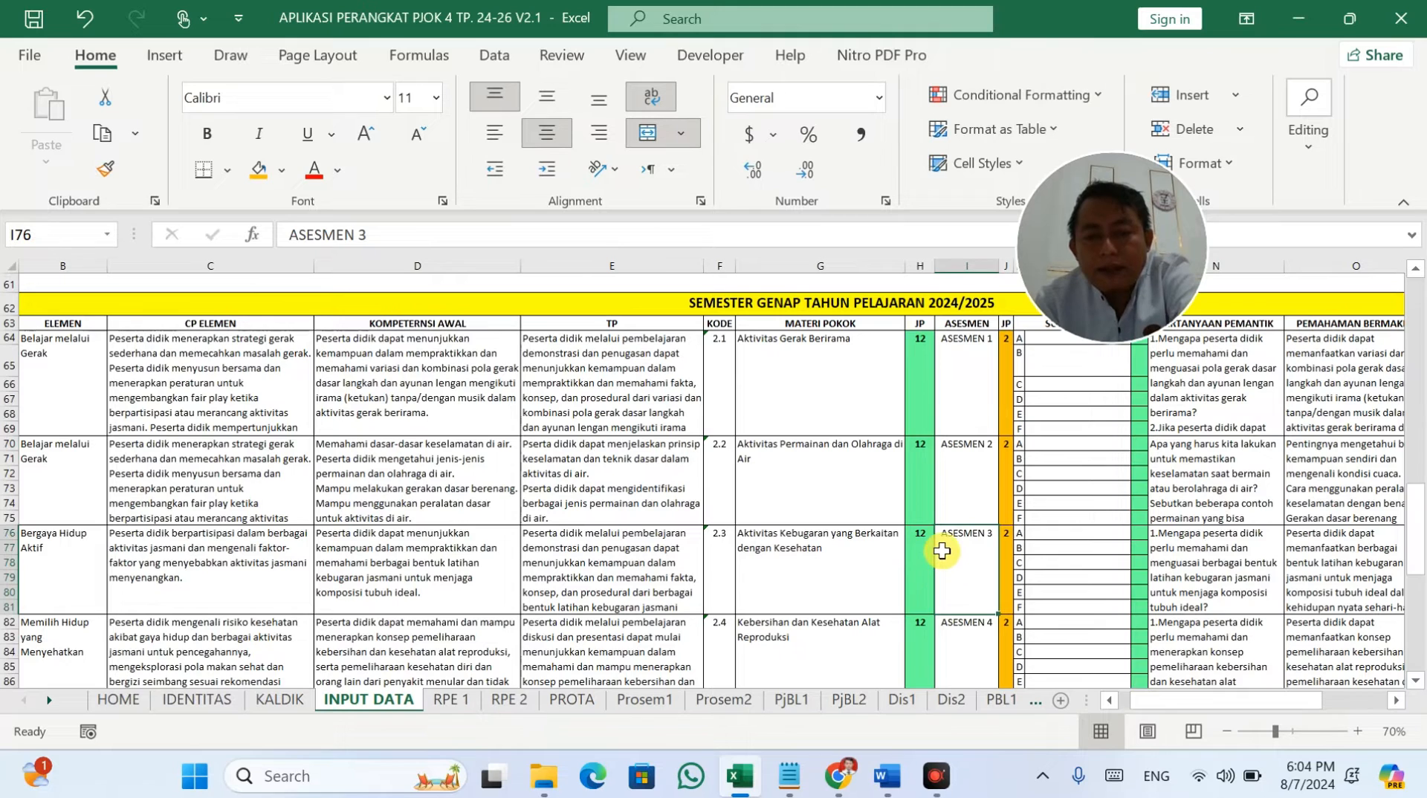
Step: Set the JP of material 2.1, Aktivitas Gerak Berirama, to 10 and check the Semester Genap total JP in H114
{"action": "left_click", "coordinate": [921, 368]}
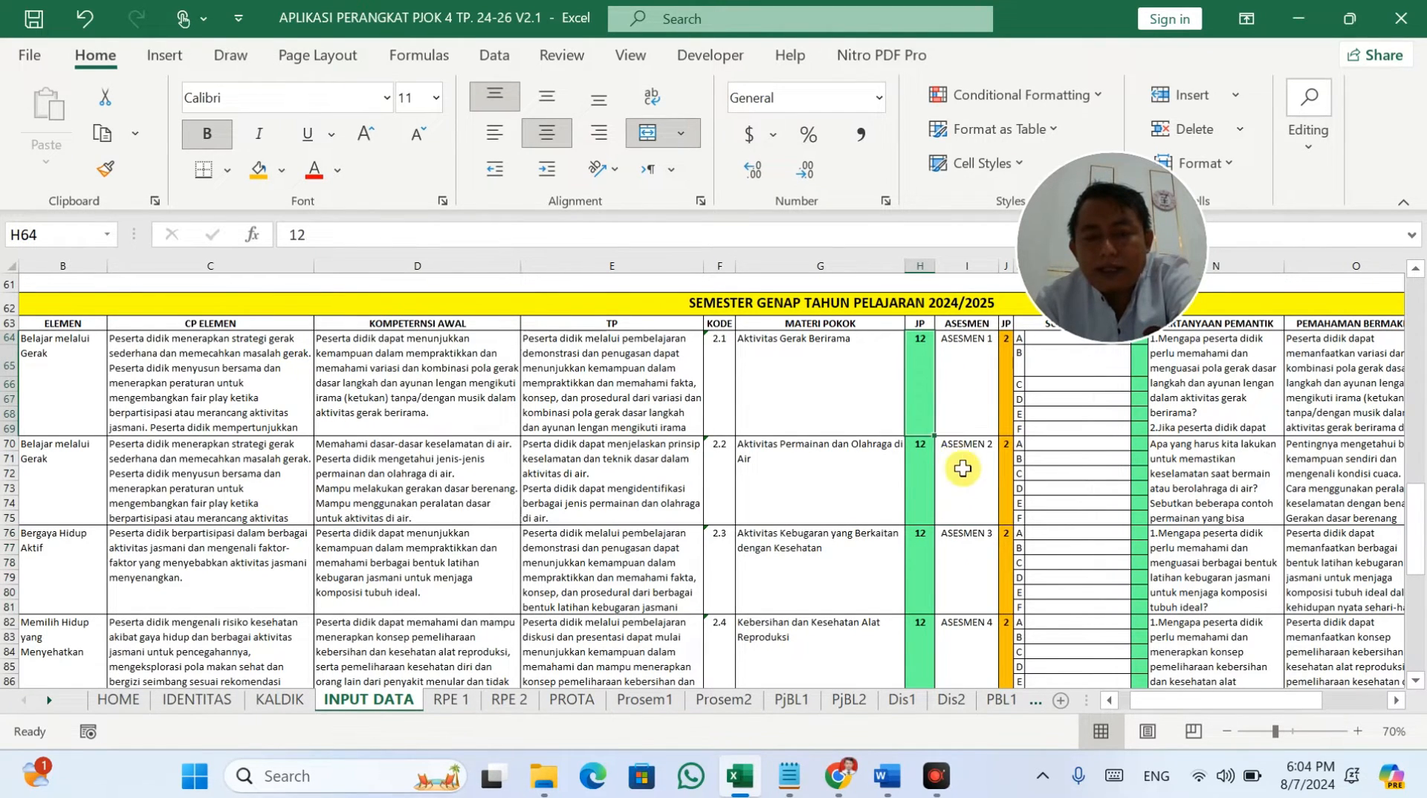
{"action": "type", "text": "1"}
{"action": "key", "text": "Return"}
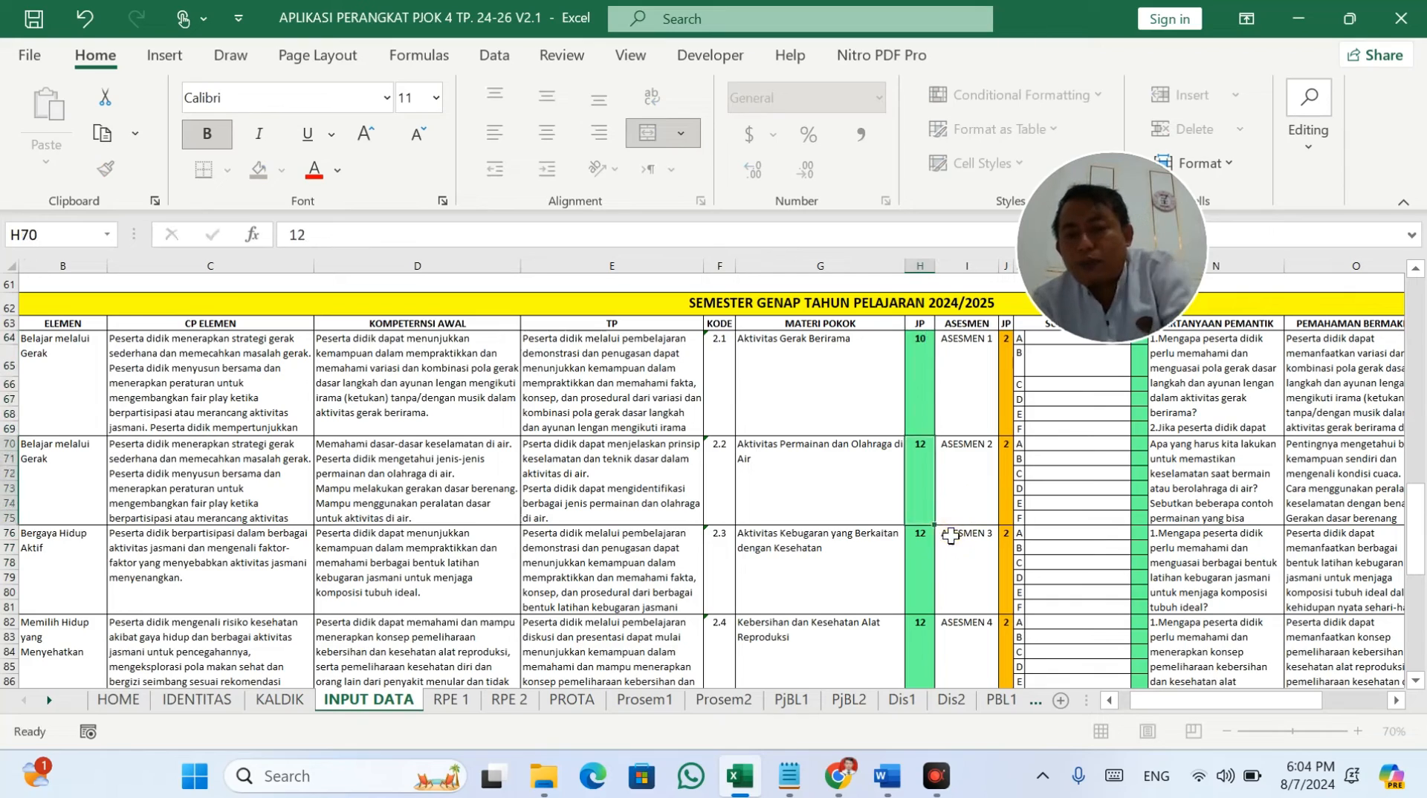
{"action": "left_click", "coordinate": [951, 531]}
{"action": "scroll", "coordinate": [950, 524], "scroll_direction": "down", "scroll_amount": 10}
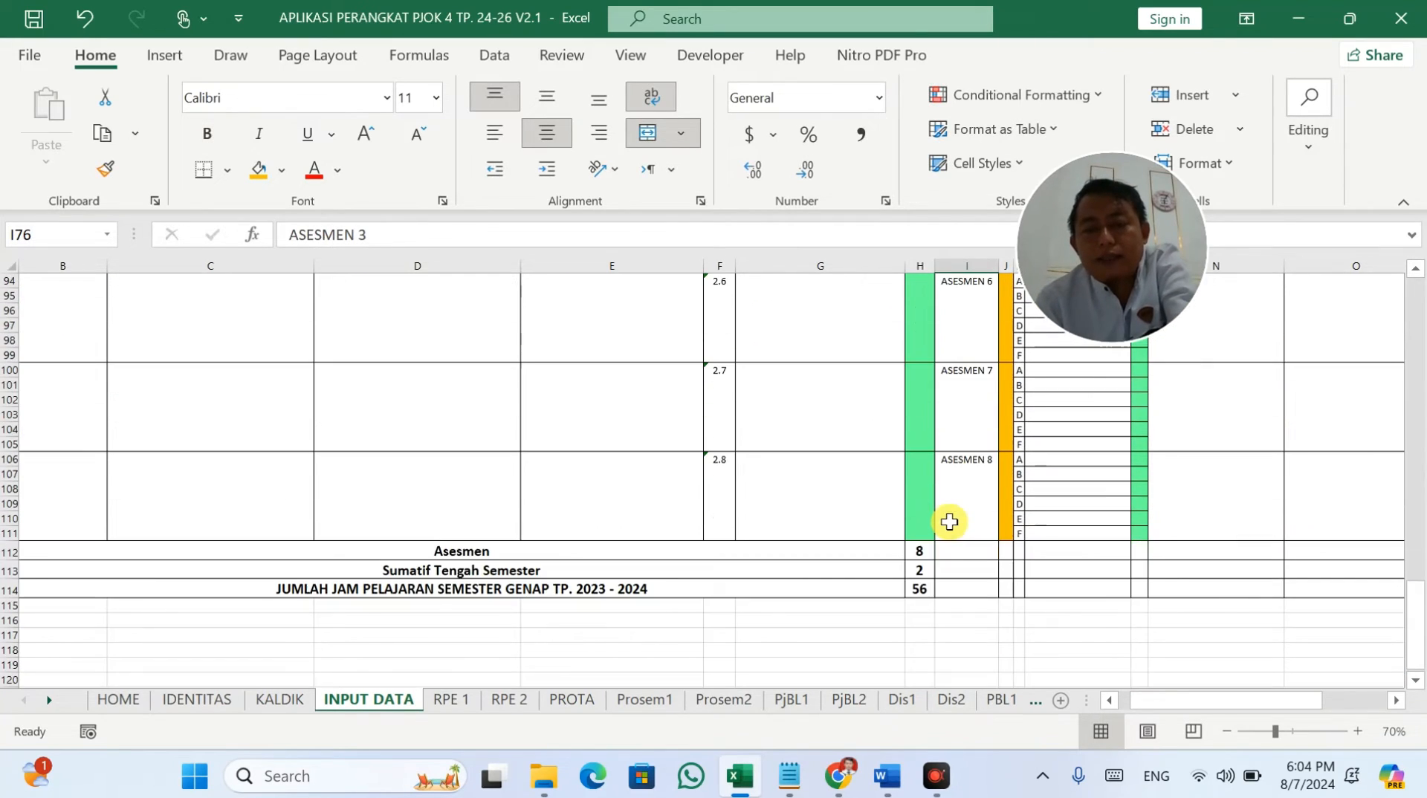
{"action": "left_click", "coordinate": [924, 587]}
{"action": "scroll", "coordinate": [935, 520], "scroll_direction": "up", "scroll_amount": 9}
{"action": "scroll", "coordinate": [938, 518], "scroll_direction": "up", "scroll_amount": 5}
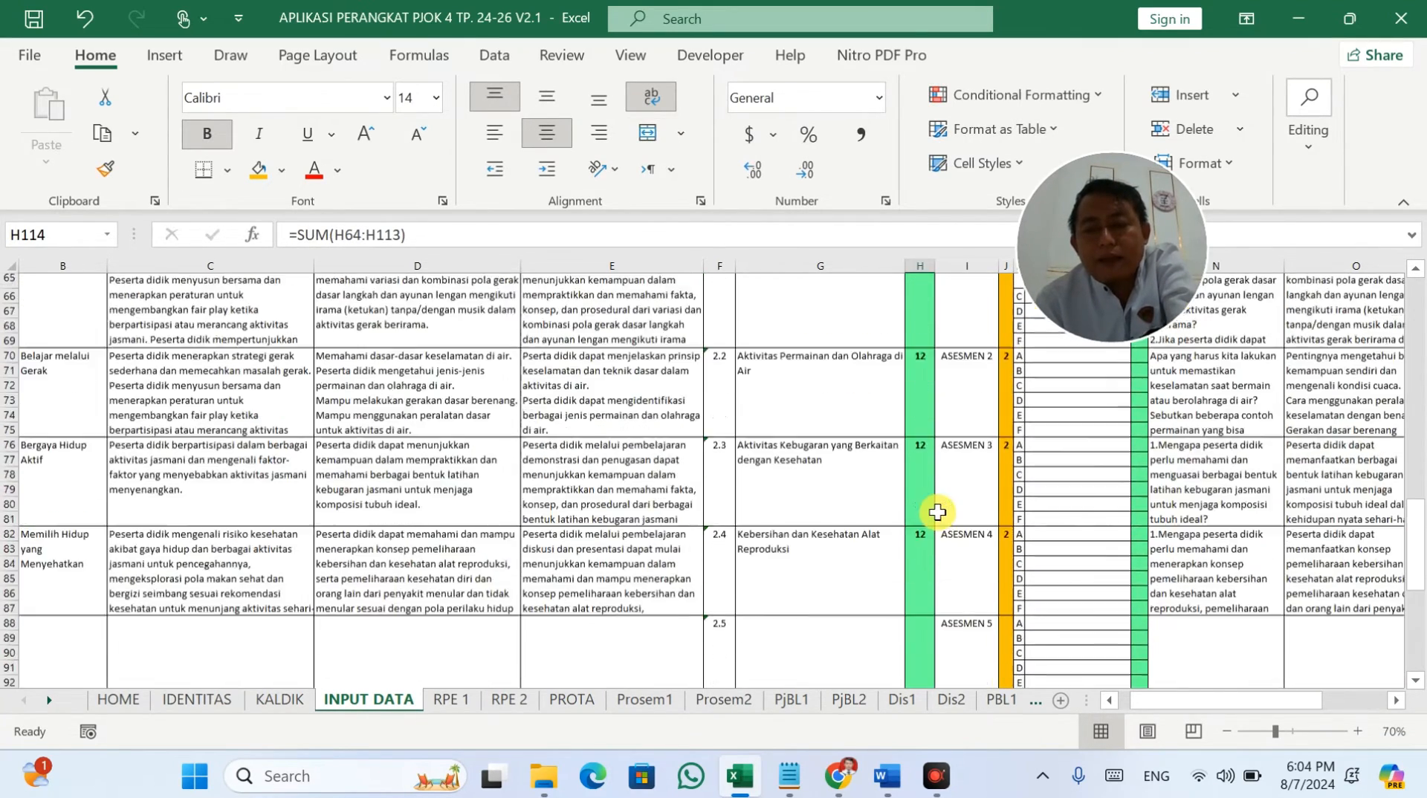
Step: Set the JP of material 2.2, Aktivitas Permainan dan Olahraga di Air, to 10 and check the Semester Genap total JP in H114
{"action": "scroll", "coordinate": [940, 510], "scroll_direction": "down", "scroll_amount": 3}
{"action": "left_click", "coordinate": [924, 478]}
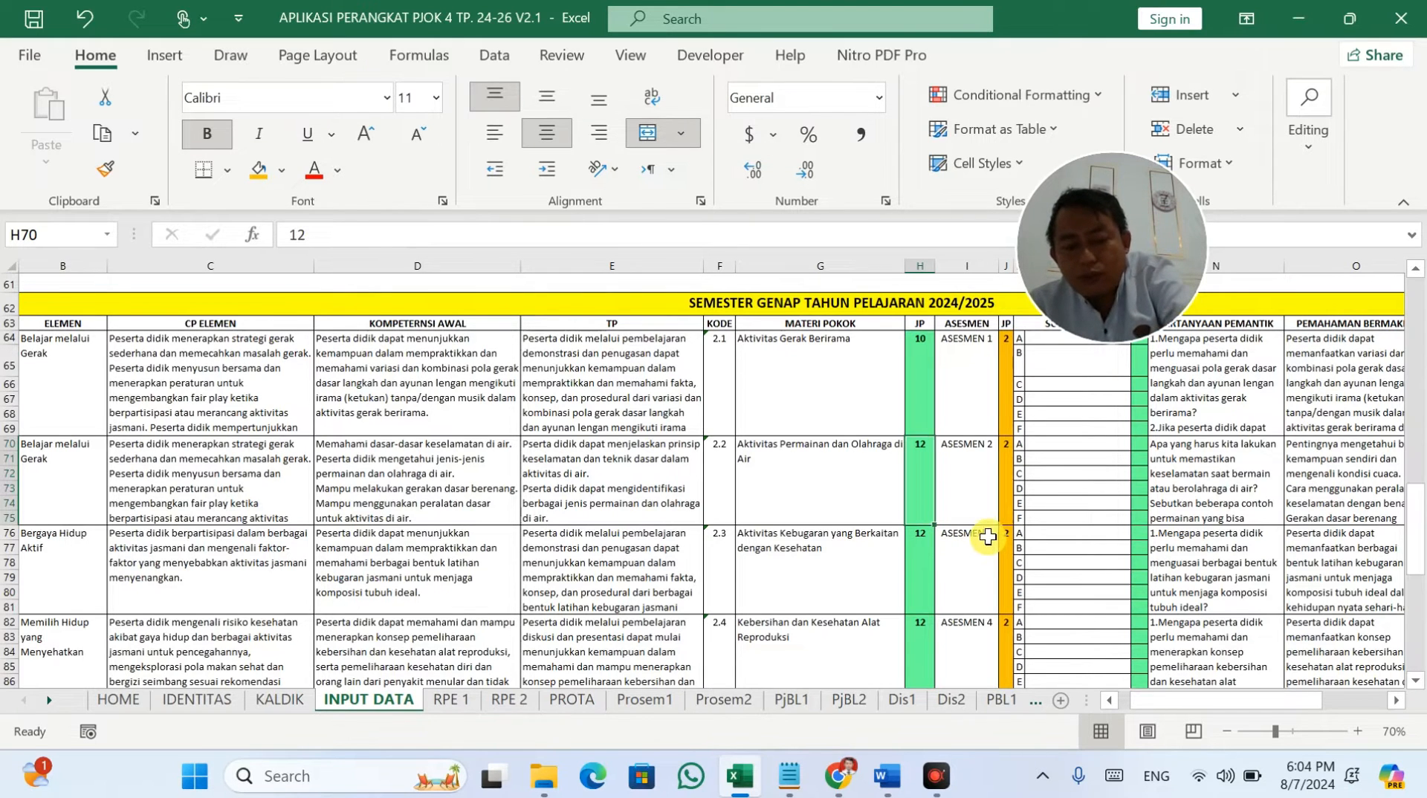
{"action": "type", "text": "1"}
{"action": "key", "text": "Return"}
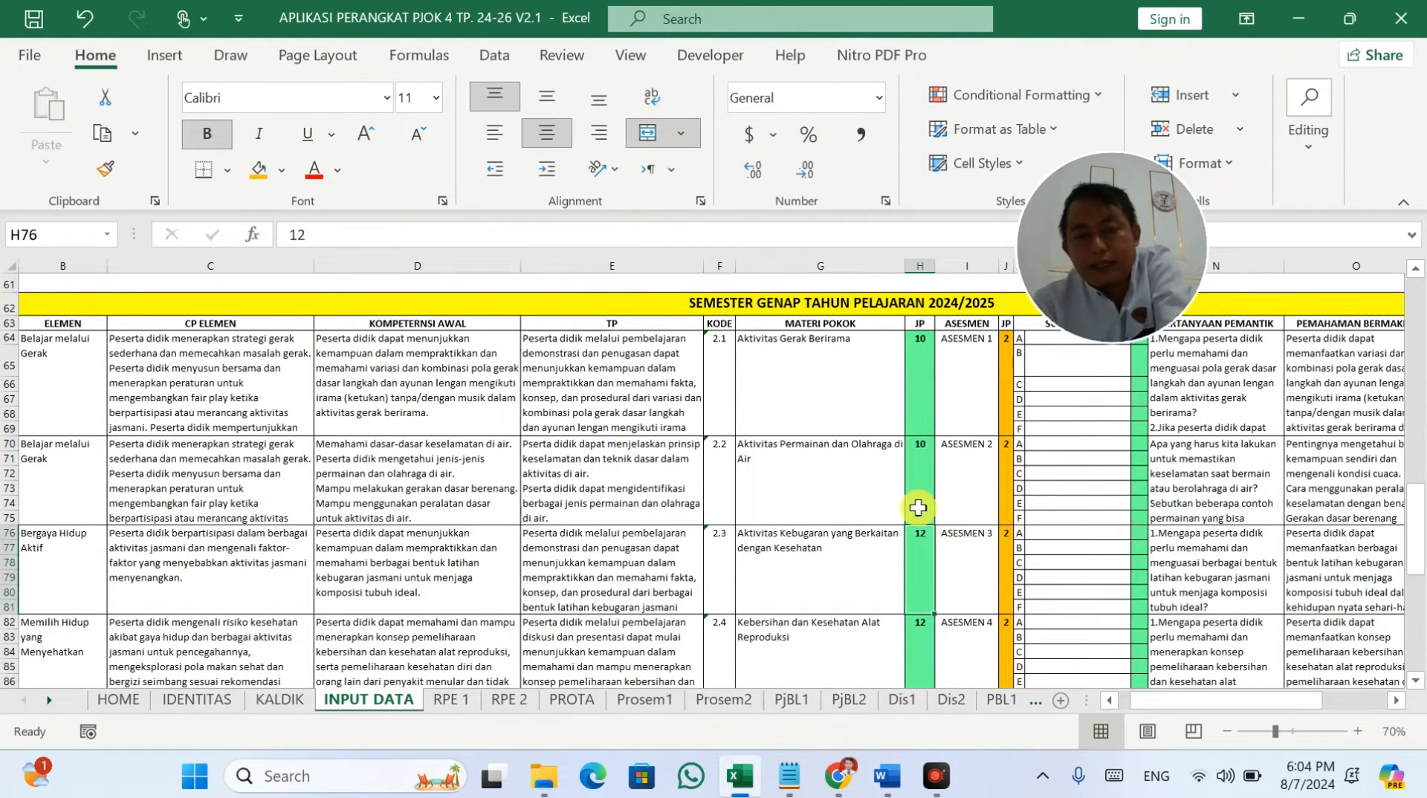
{"action": "scroll", "coordinate": [919, 508], "scroll_direction": "down", "scroll_amount": 1}
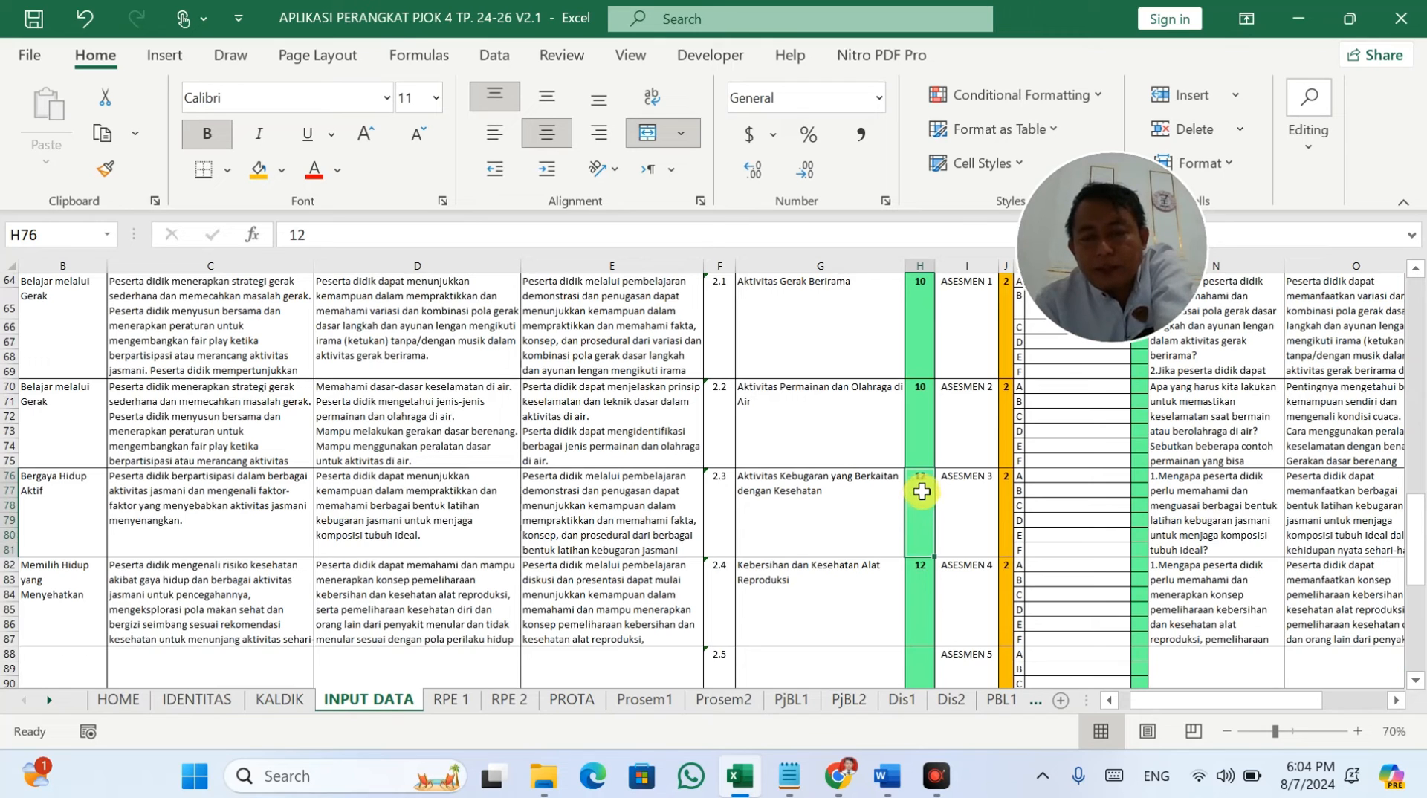
{"action": "scroll", "coordinate": [921, 491], "scroll_direction": "down", "scroll_amount": 8}
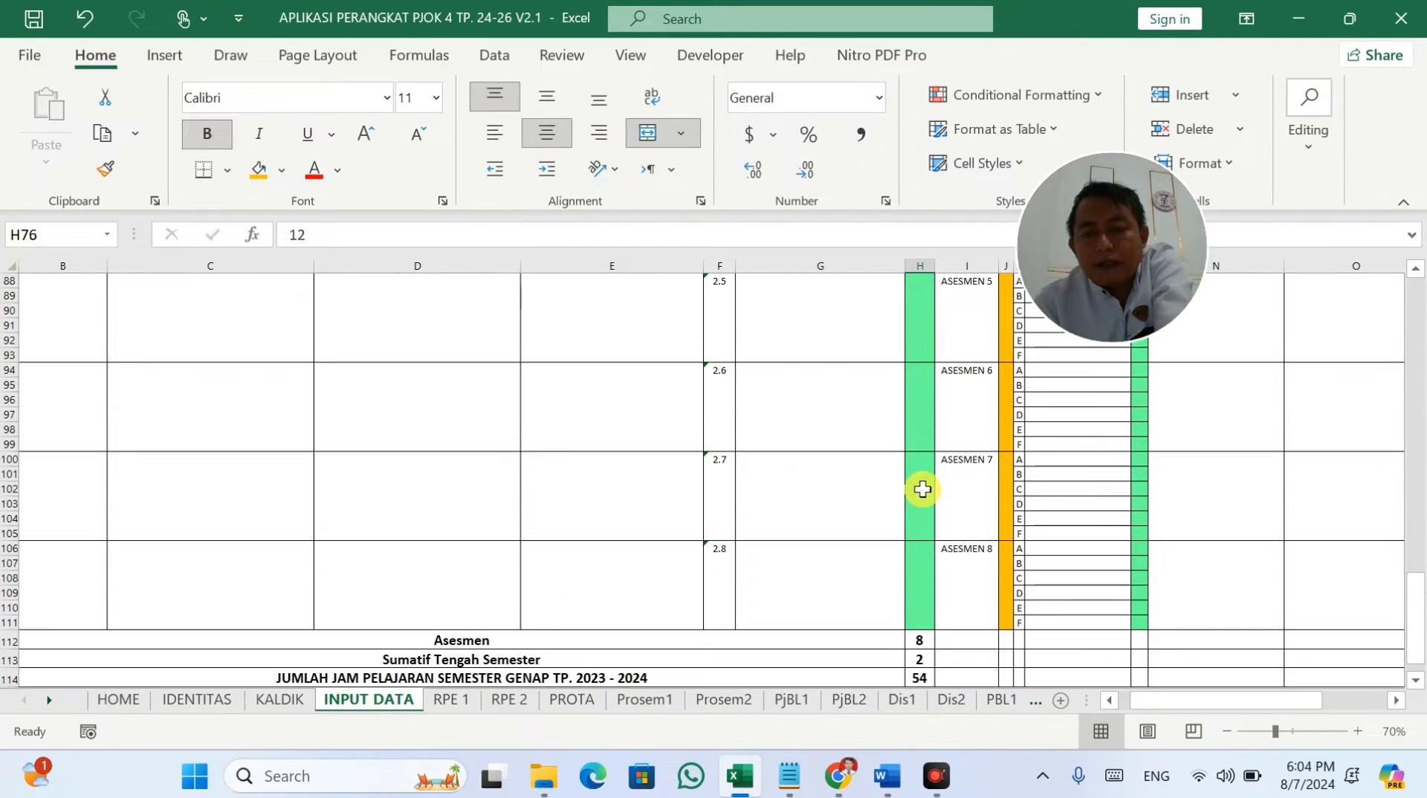
{"action": "scroll", "coordinate": [924, 521], "scroll_direction": "down", "scroll_amount": 1}
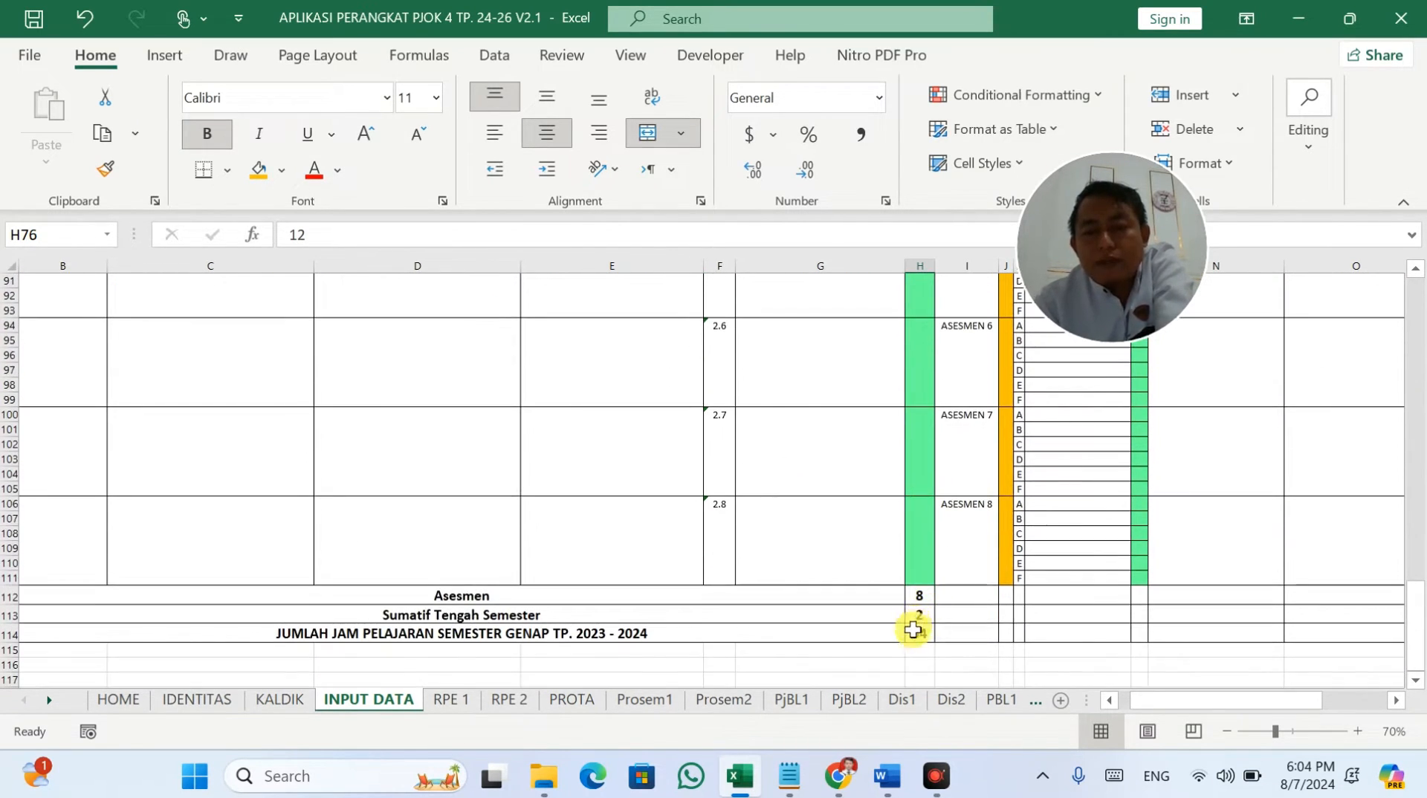
{"action": "left_click", "coordinate": [924, 628]}
Step: Review the sub-material column for material 1.1 on INPUT DATA and go to cell M11 in the Prosem1 week grid
{"action": "scroll", "coordinate": [956, 499], "scroll_direction": "up", "scroll_amount": 7}
{"action": "scroll", "coordinate": [979, 468], "scroll_direction": "up", "scroll_amount": 20}
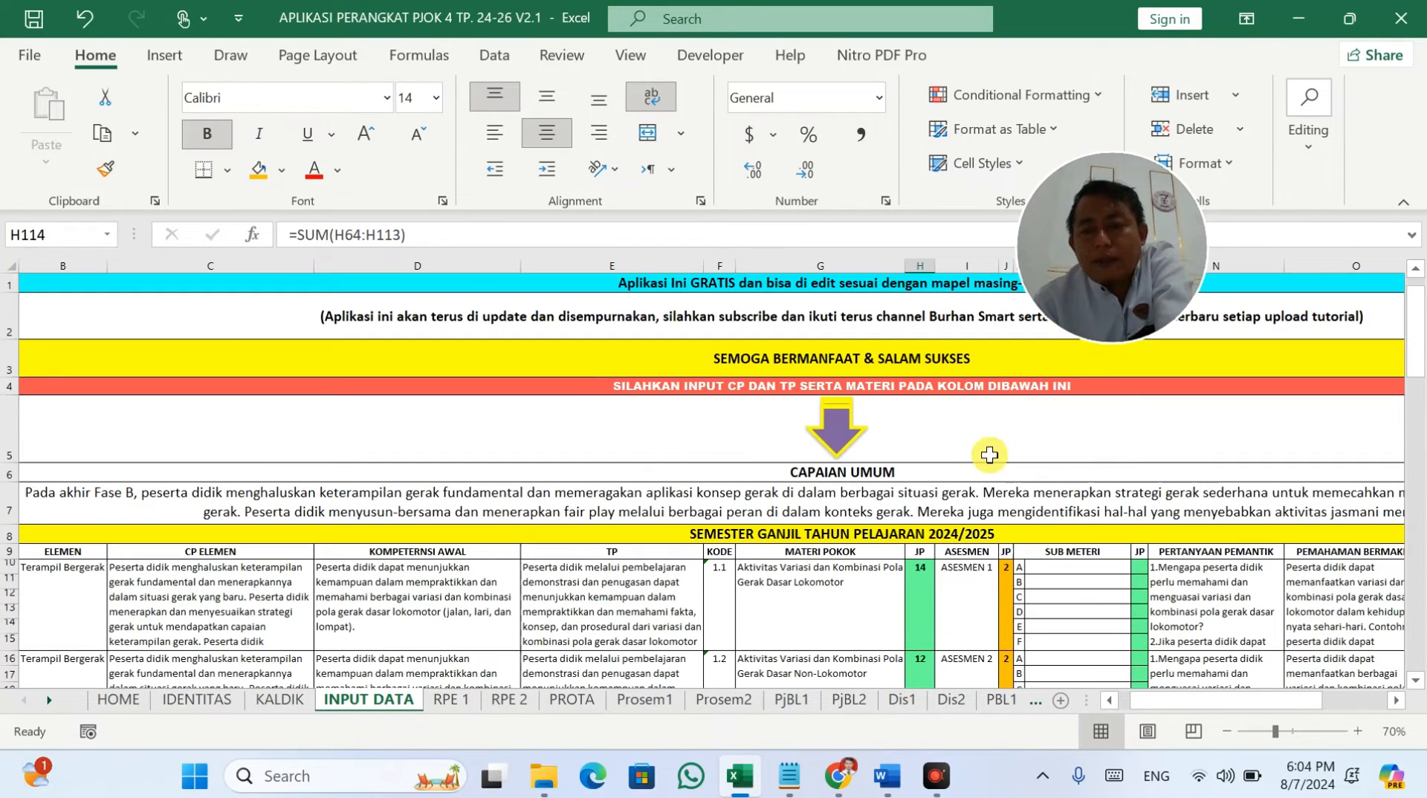
{"action": "left_click_drag", "start_coordinate": [1071, 559], "coordinate": [1070, 613]}
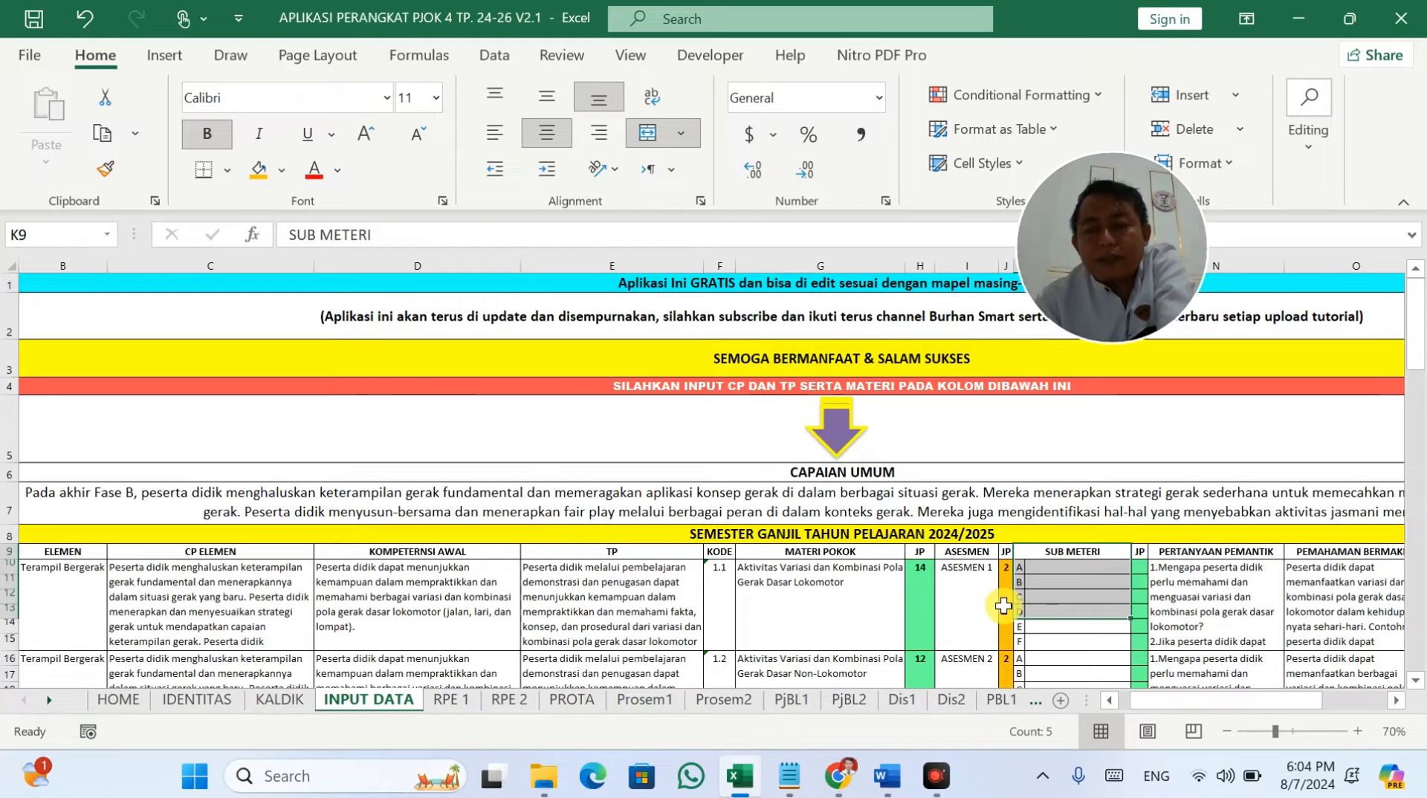
{"action": "left_click", "coordinate": [655, 698]}
{"action": "left_click", "coordinate": [455, 395]}
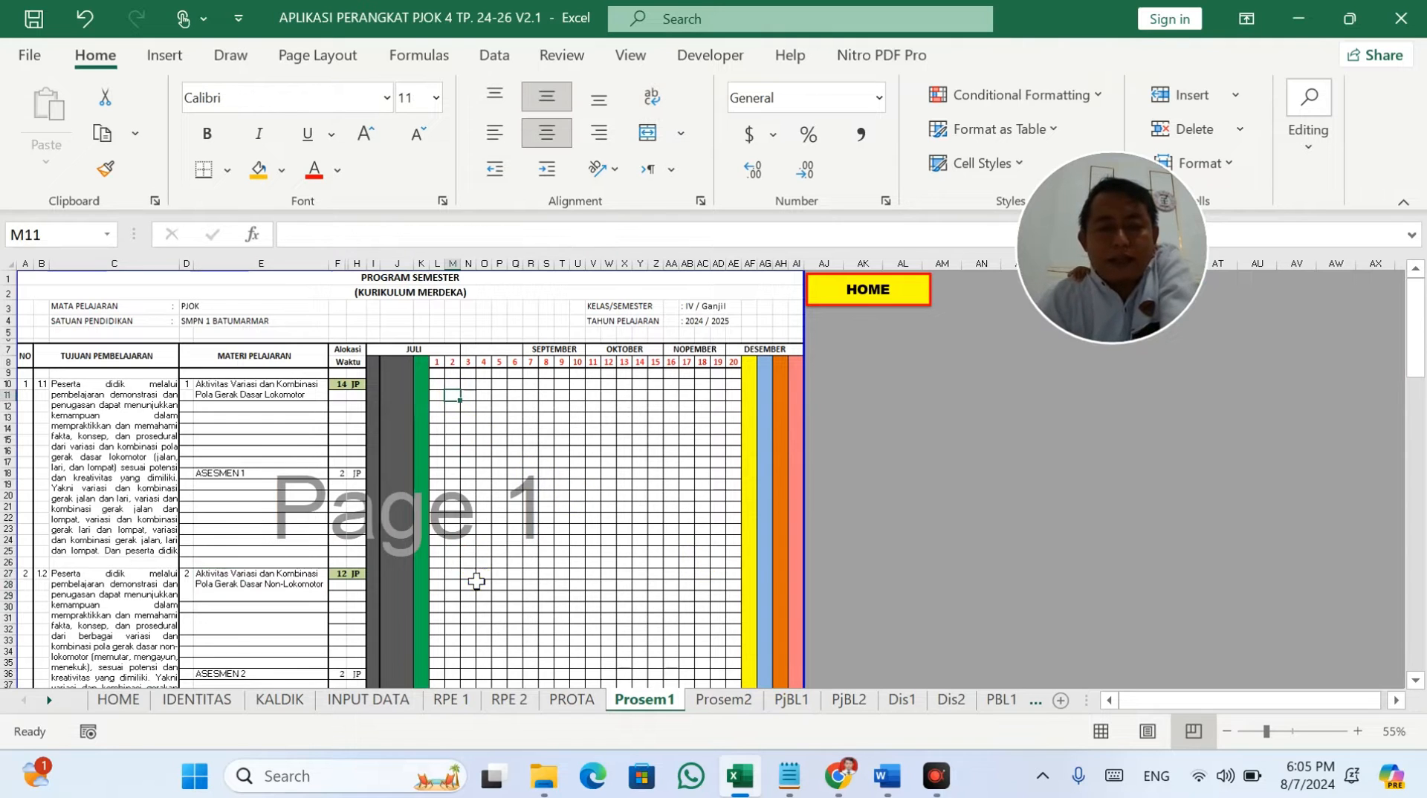
Step: Review the Prosem1 lesson-hour allocations and check the semester's total lesson hours in F110
{"action": "scroll", "coordinate": [479, 602], "scroll_direction": "down", "scroll_amount": 15}
{"action": "scroll", "coordinate": [478, 605], "scroll_direction": "down", "scroll_amount": 8}
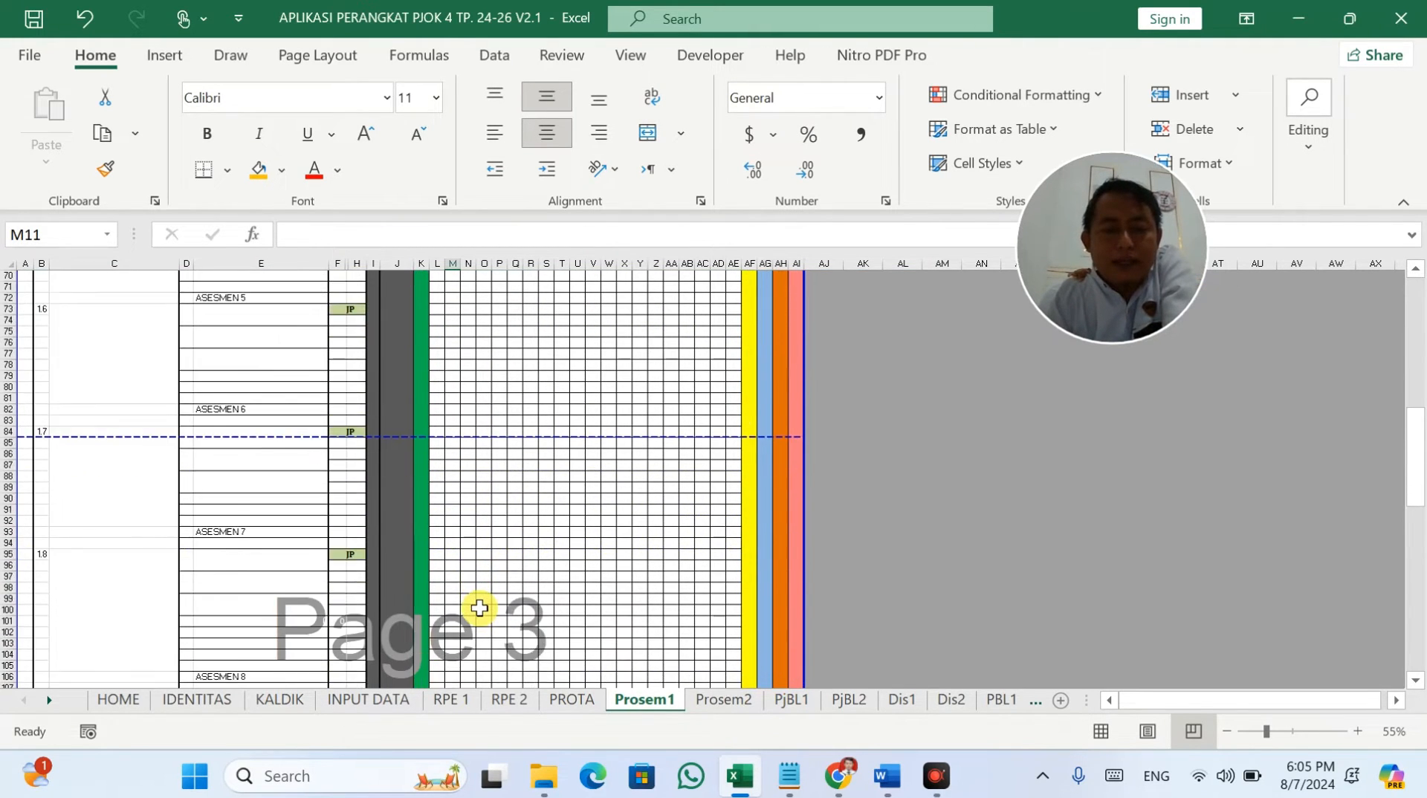
{"action": "left_click", "coordinate": [344, 593]}
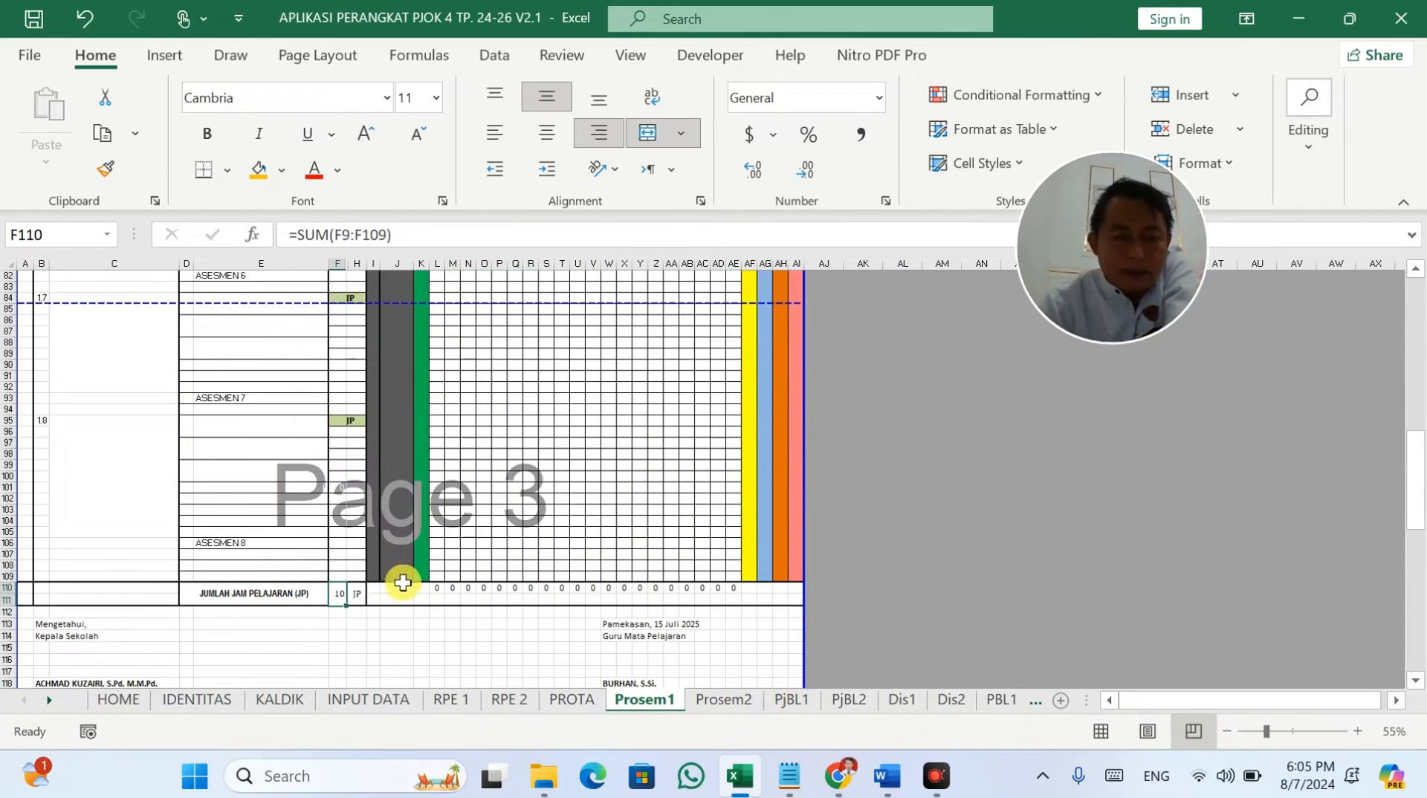
{"action": "scroll", "coordinate": [406, 589], "scroll_direction": "up", "scroll_amount": 4}
{"action": "scroll", "coordinate": [406, 589], "scroll_direction": "down", "scroll_amount": 4}
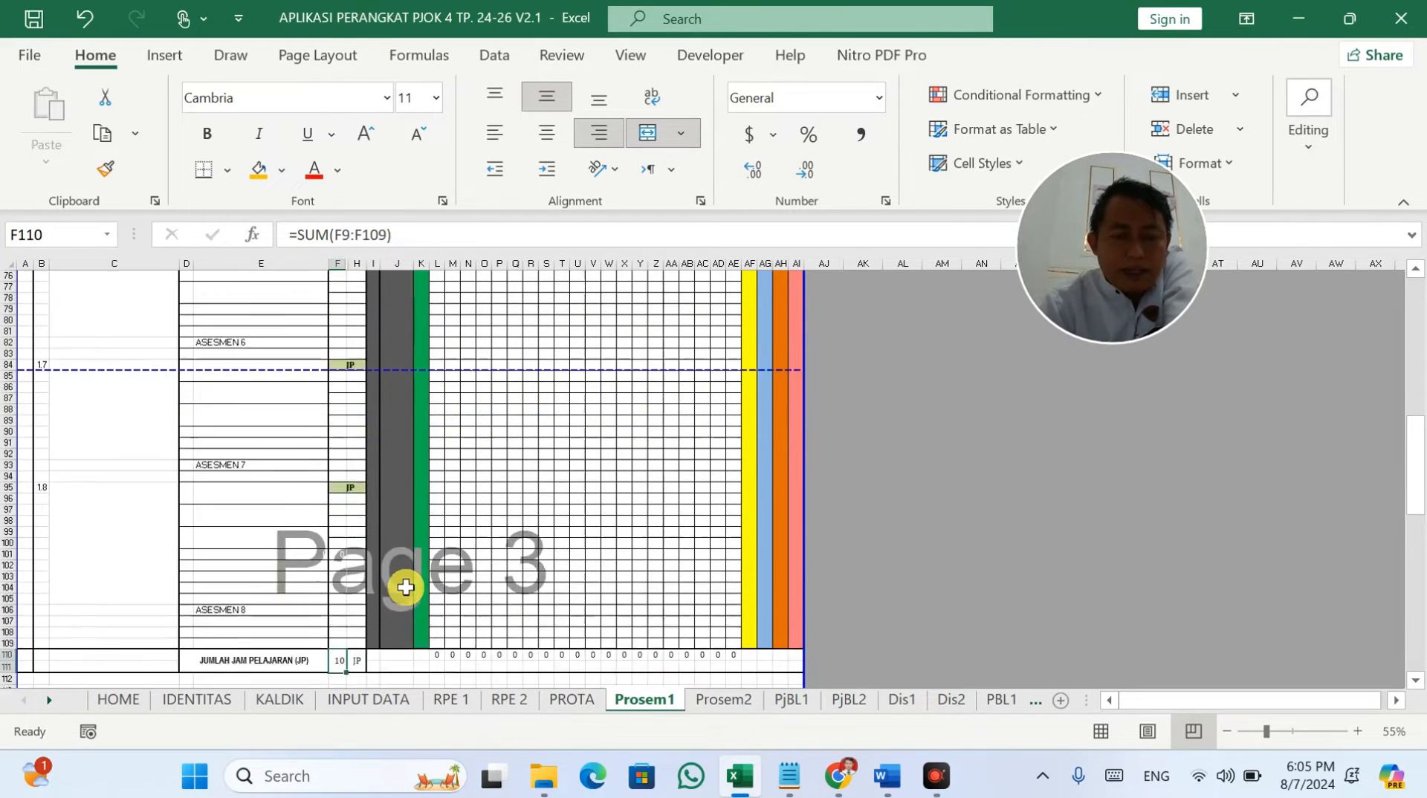
{"action": "scroll", "coordinate": [405, 589], "scroll_direction": "up", "scroll_amount": 20}
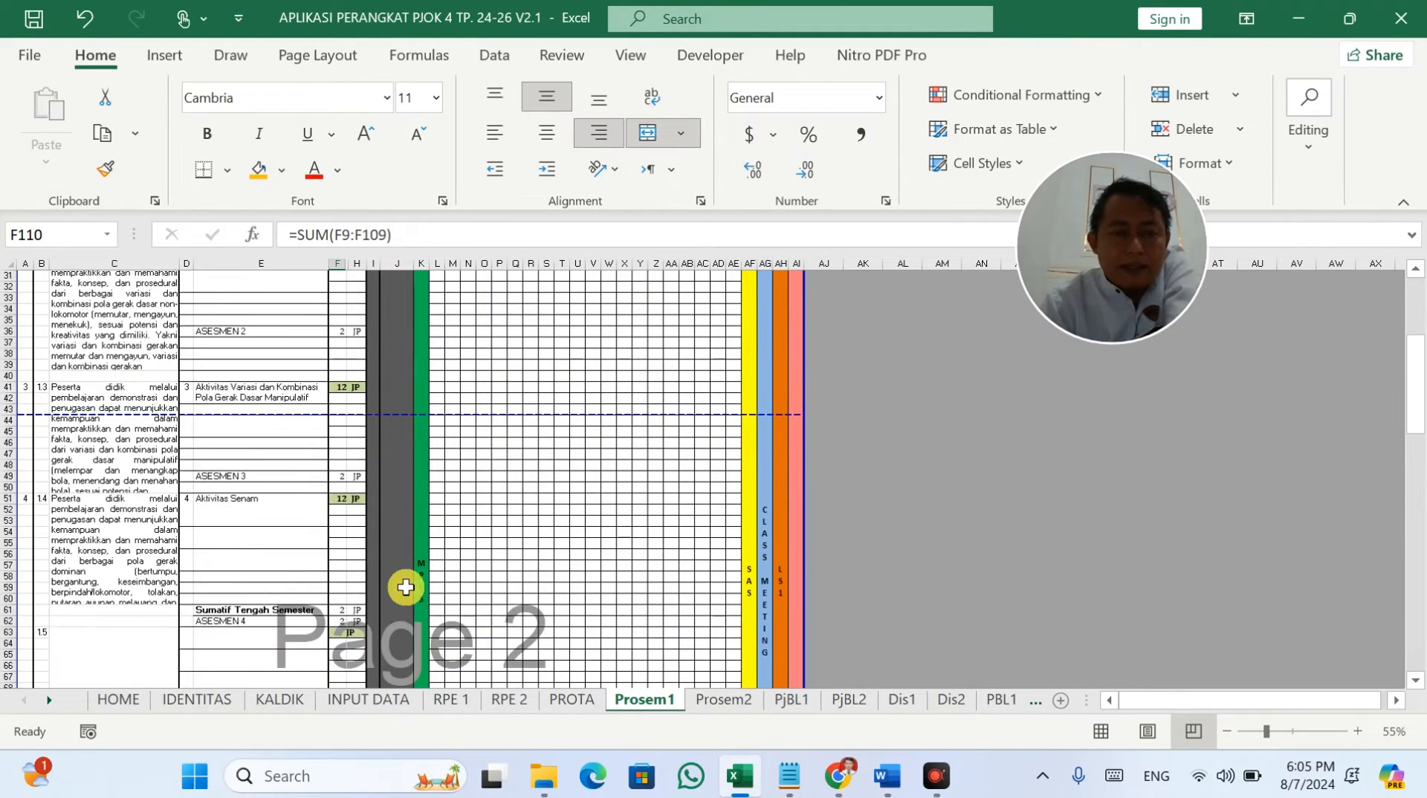
{"action": "scroll", "coordinate": [405, 589], "scroll_direction": "up", "scroll_amount": 6}
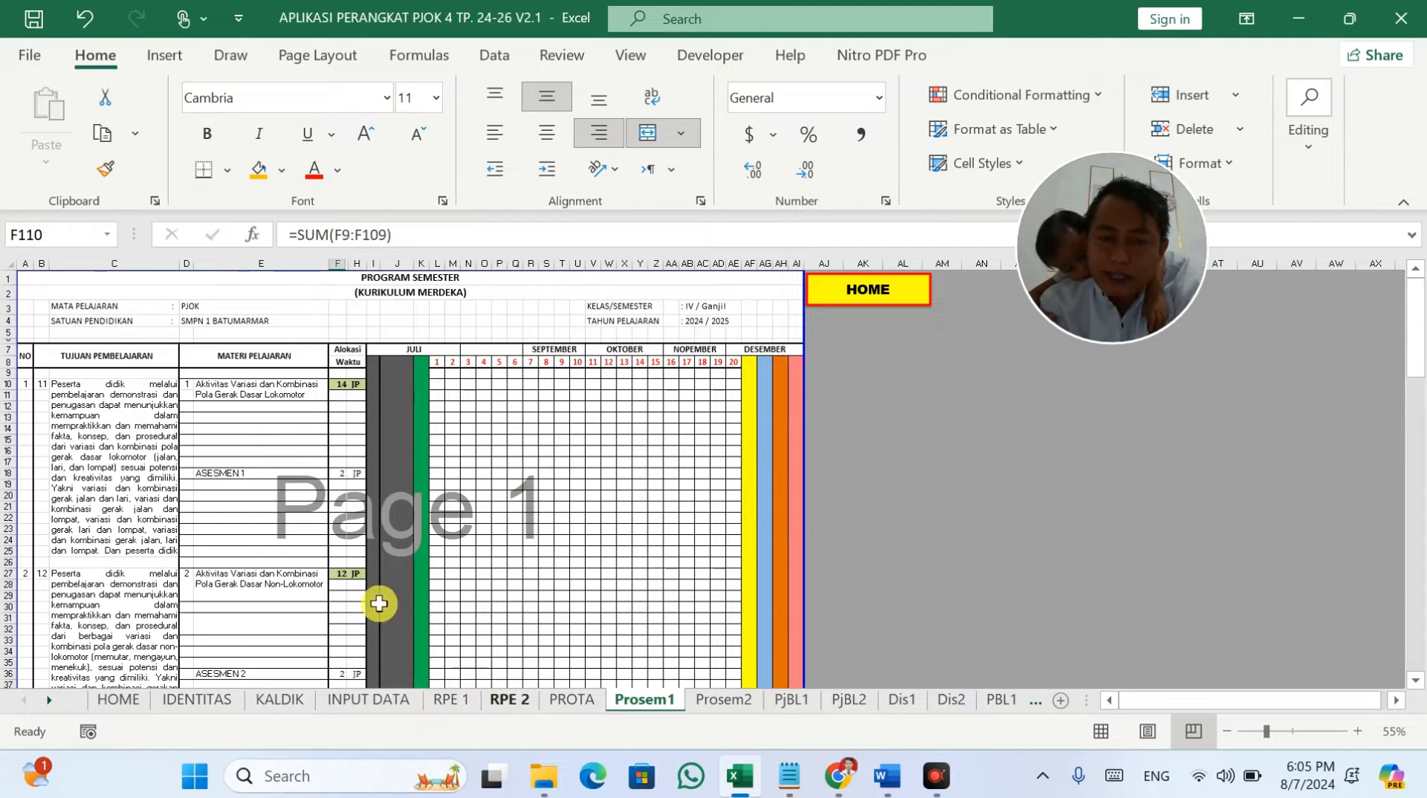
{"action": "scroll", "coordinate": [342, 583], "scroll_direction": "down", "scroll_amount": 18}
{"action": "scroll", "coordinate": [352, 600], "scroll_direction": "down", "scroll_amount": 8}
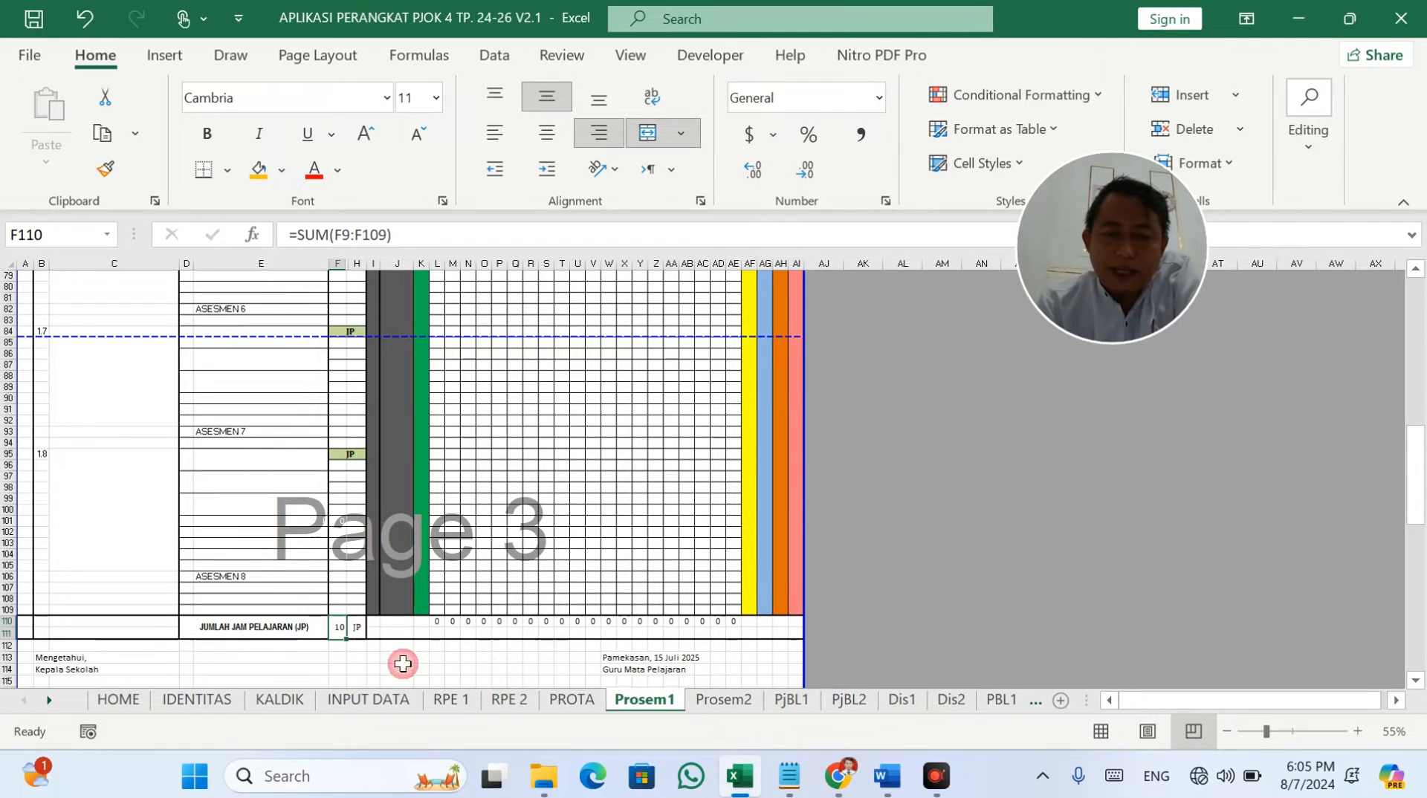
Step: On INPUT DATA, fill the sub-material rows of material 1.1 with Aktivitas 1 to Aktivitas 6, and clear rows E and F
{"action": "left_click", "coordinate": [369, 691]}
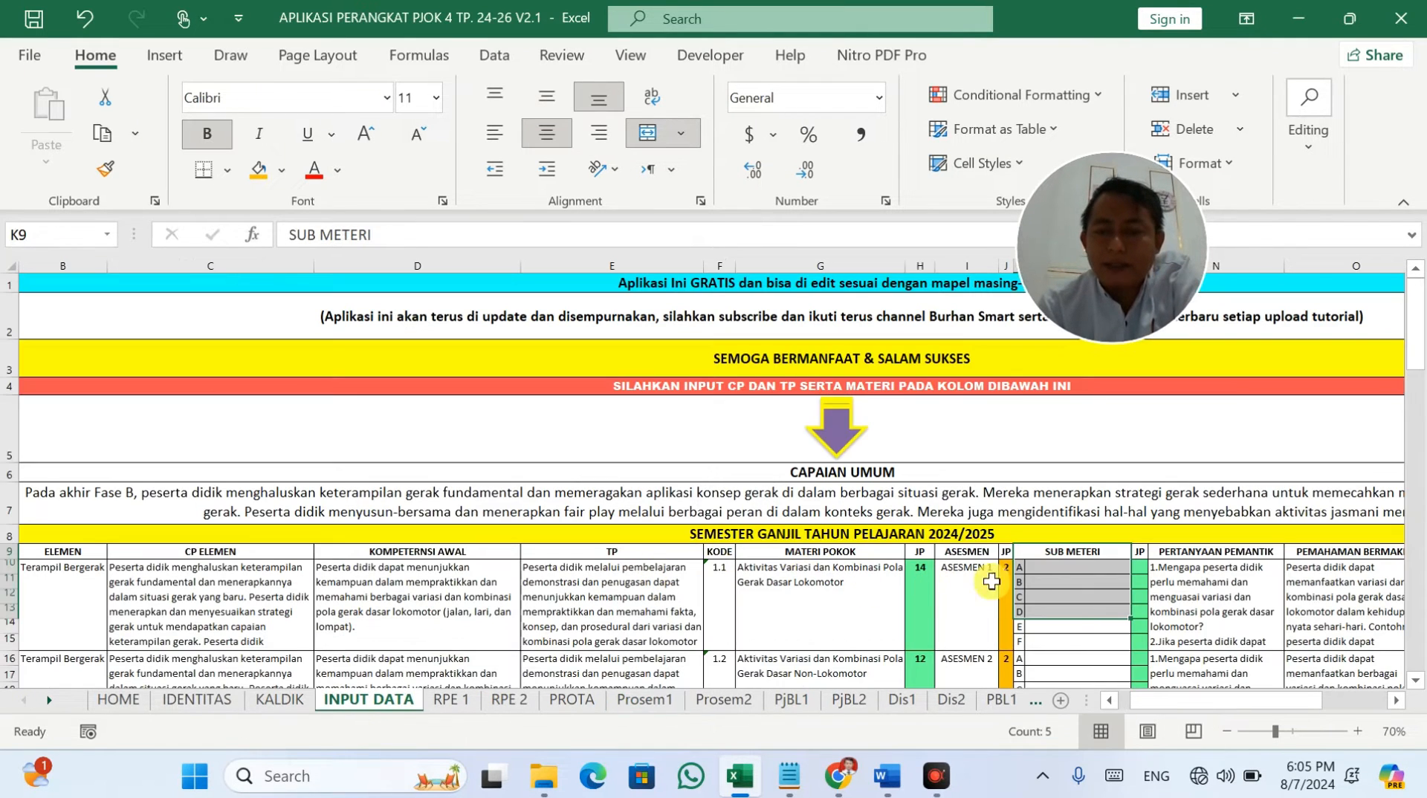
{"action": "left_click", "coordinate": [1048, 569]}
{"action": "type", "text": "Aktivitas 1"}
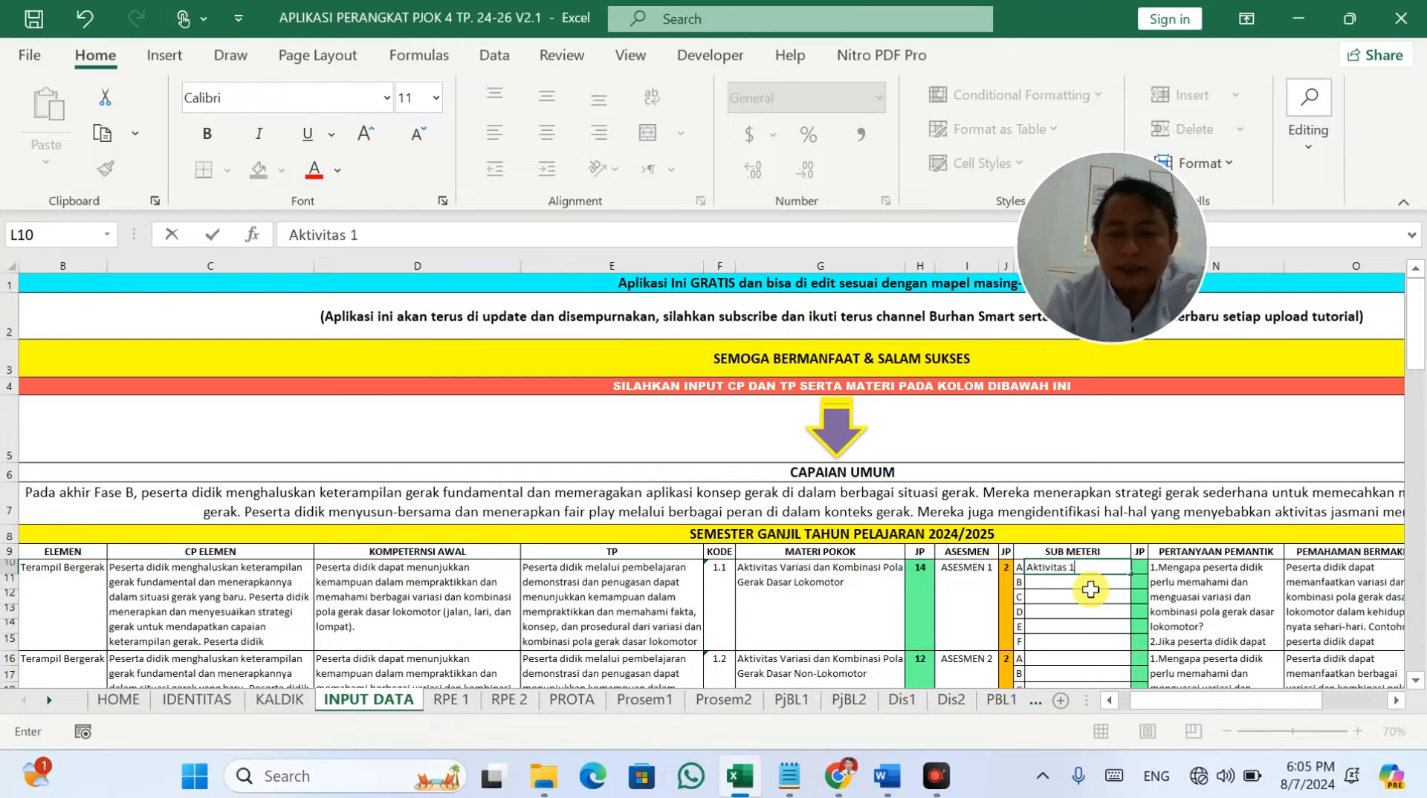
{"action": "left_click", "coordinate": [1090, 593]}
{"action": "left_click_drag", "start_coordinate": [1115, 568], "coordinate": [1091, 642]}
{"action": "left_click", "coordinate": [1114, 584]}
{"action": "left_click", "coordinate": [1115, 569]}
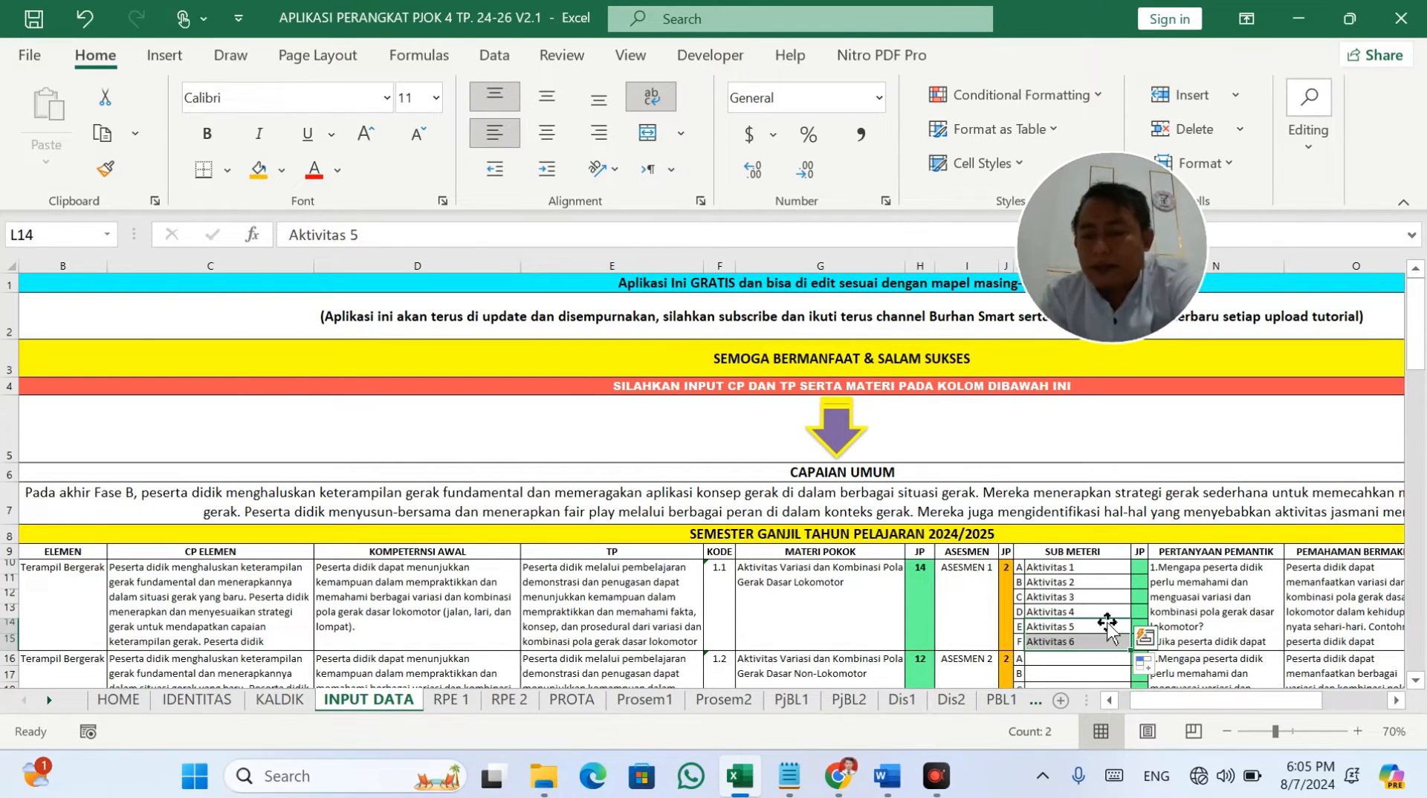
{"action": "key", "text": "Delete"}
Step: Set the JP of sub-materials Aktivitas 1 to Aktivitas 4 under material 1.1 to 3 each
{"action": "left_click", "coordinate": [1141, 580]}
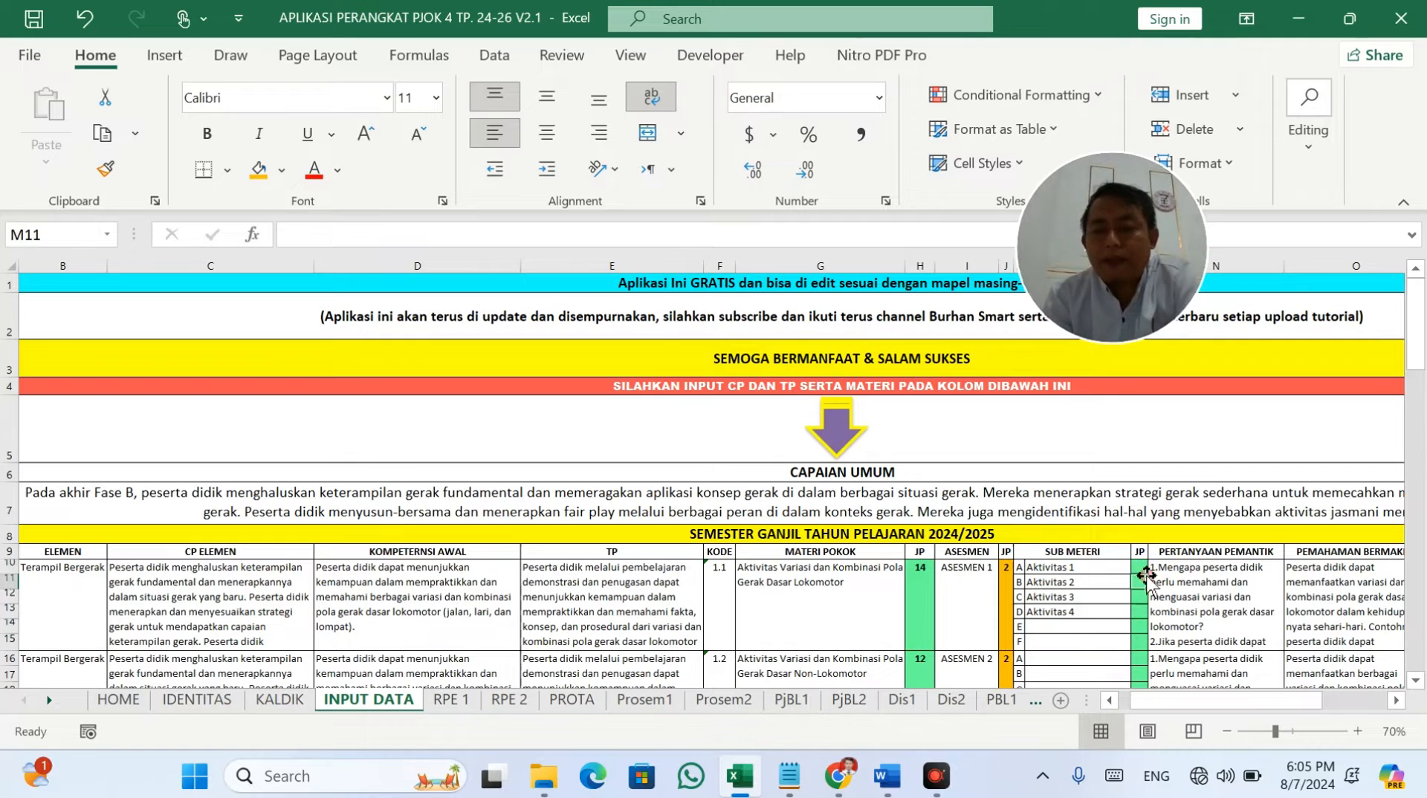
{"action": "scroll", "coordinate": [1141, 583], "scroll_direction": "down", "scroll_amount": 2}
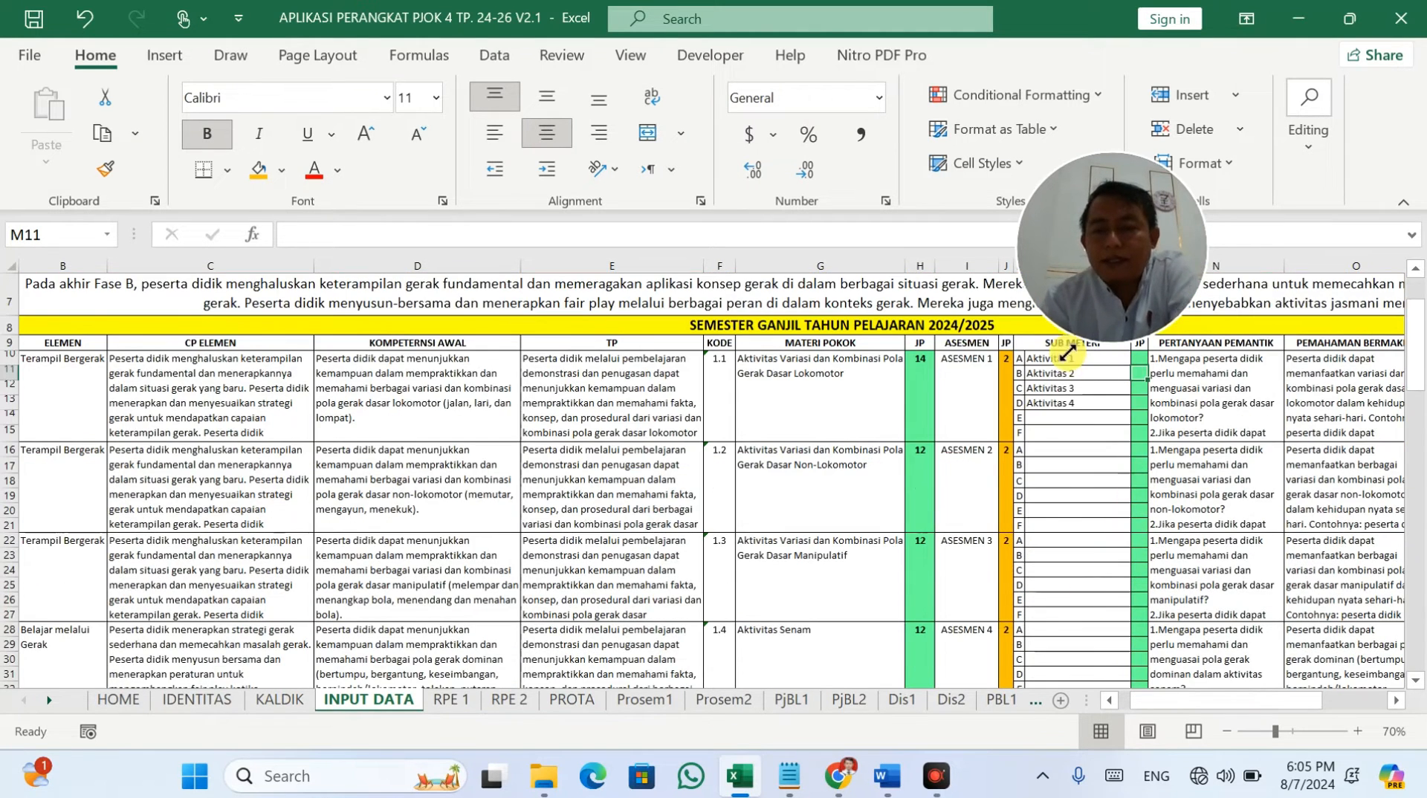
{"action": "left_click_drag", "start_coordinate": [1090, 282], "coordinate": [1094, 224]}
{"action": "left_click", "coordinate": [1136, 364]}
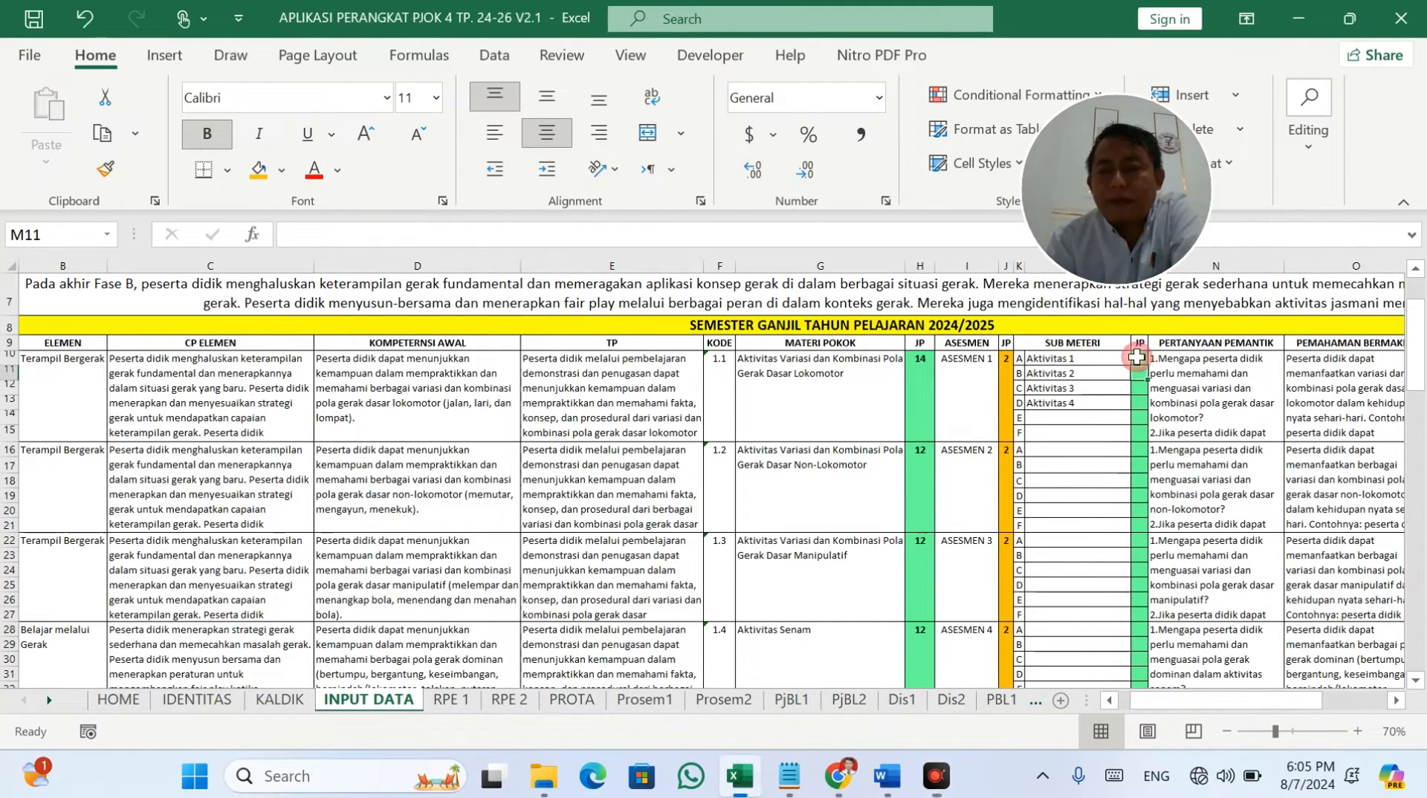
{"action": "left_click", "coordinate": [1137, 359]}
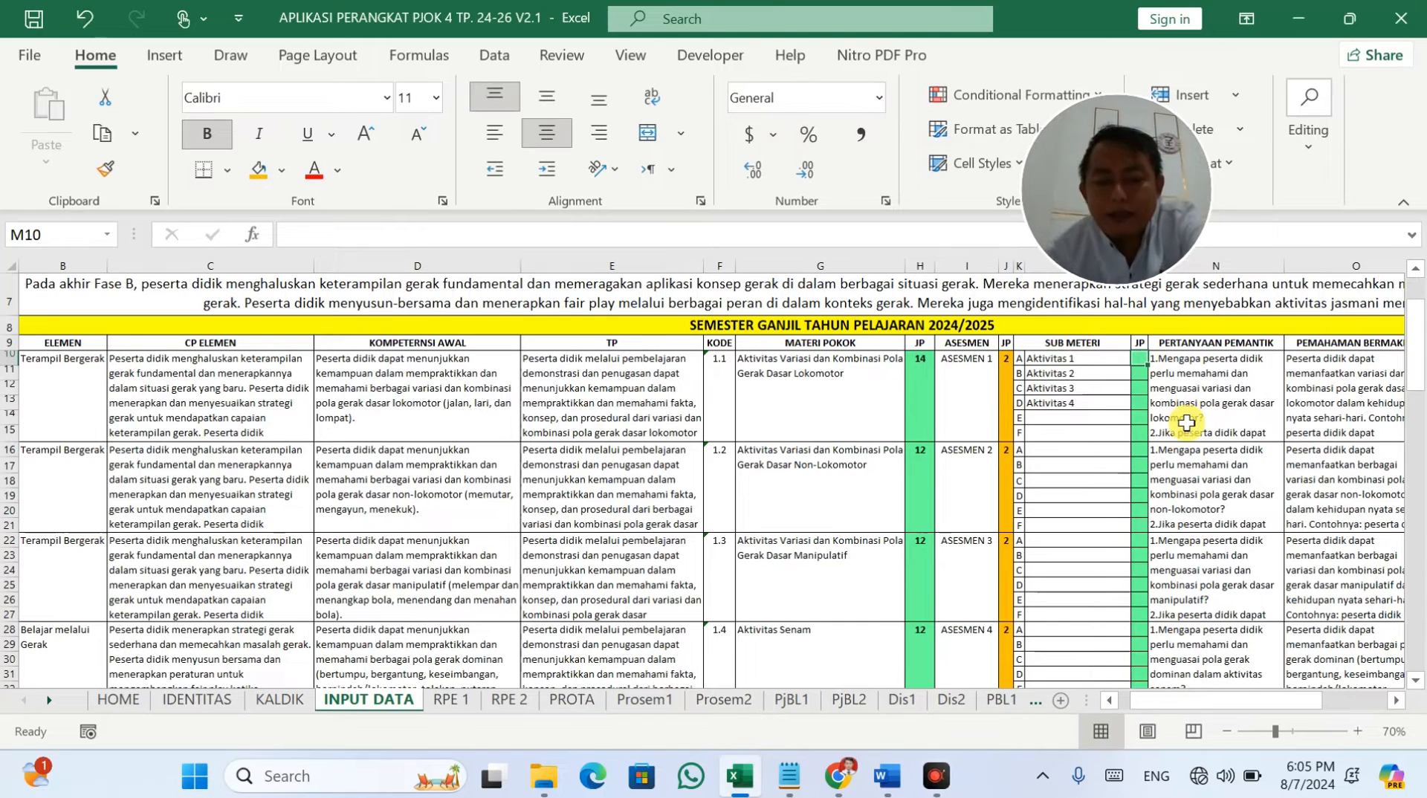
{"action": "type", "text": "3"}
{"action": "key", "text": "Return"}
{"action": "type", "text": "3"}
{"action": "key", "text": "Return"}
{"action": "type", "text": "3"}
{"action": "key", "text": "Return"}
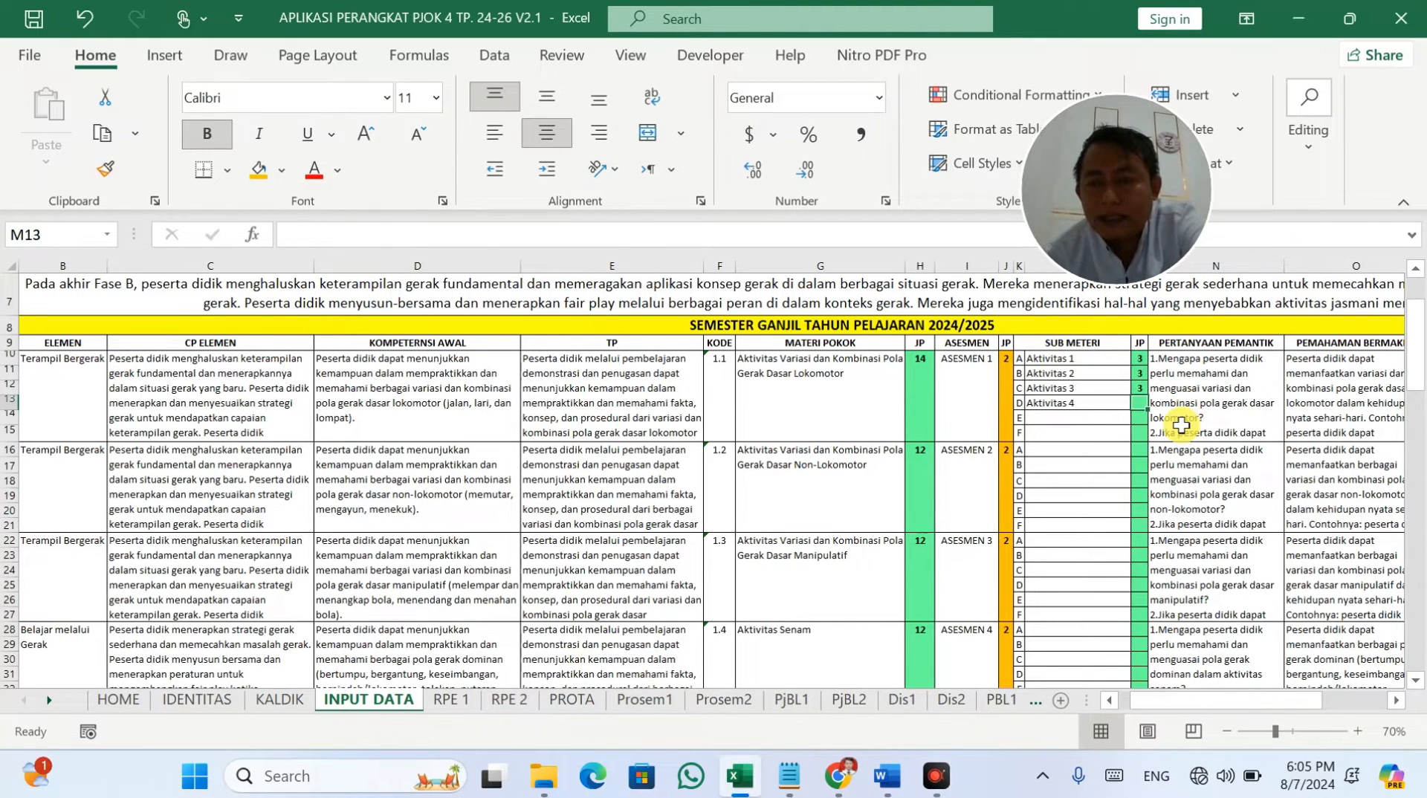
{"action": "type", "text": "3"}
{"action": "key", "text": "Return"}
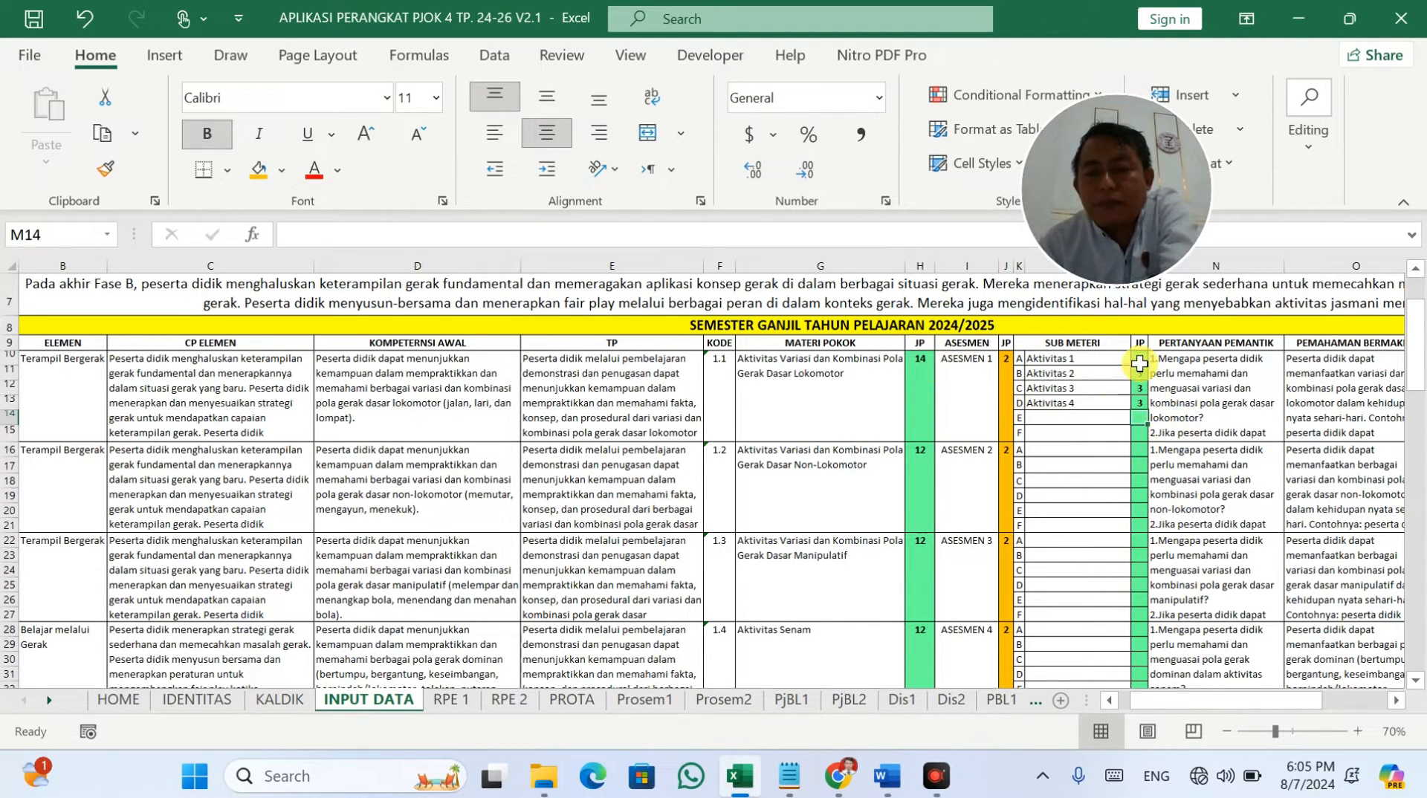
Step: Set the JP of Aktivitas 3 and Aktivitas 4 under material 1.1 to 4 each
{"action": "left_click", "coordinate": [1140, 363]}
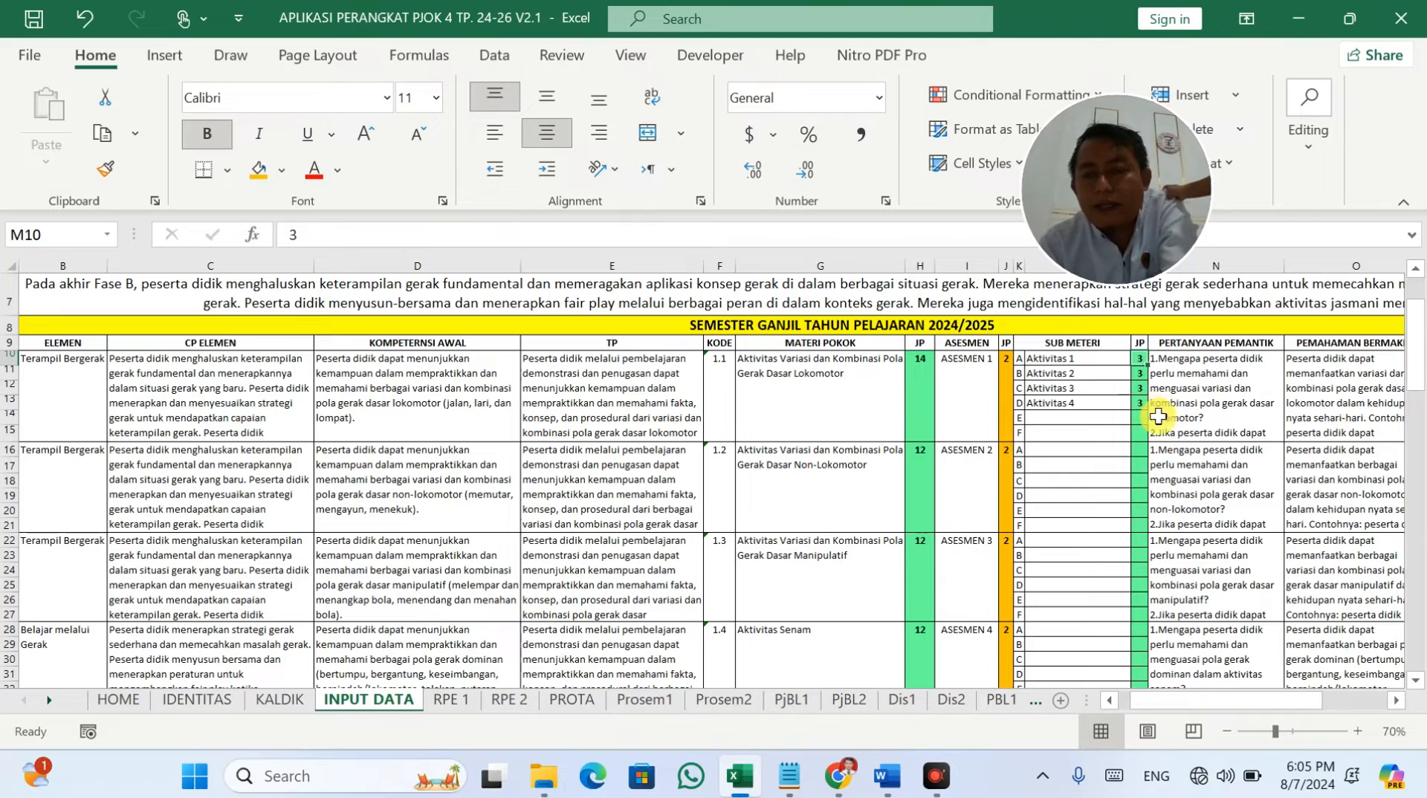
{"action": "left_click", "coordinate": [1145, 392]}
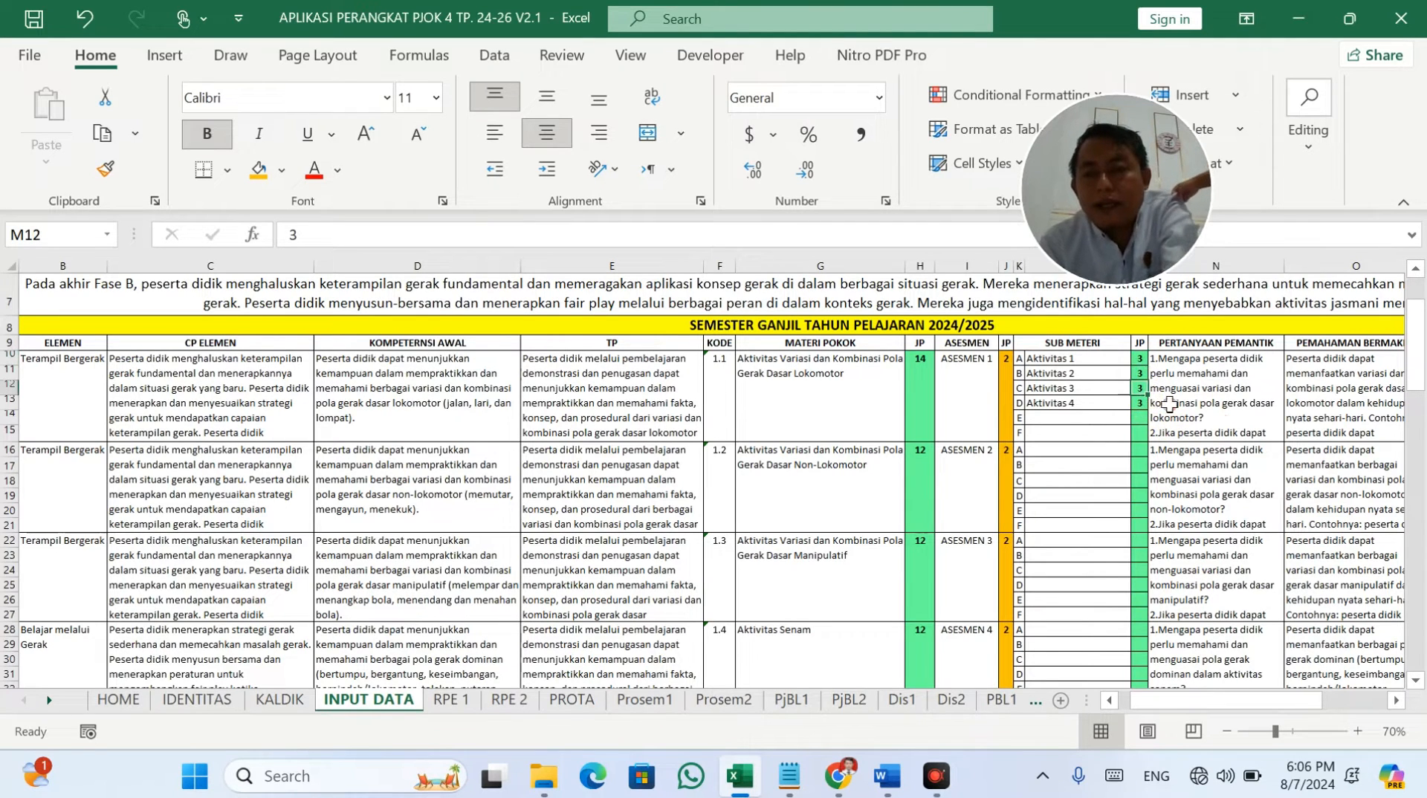
{"action": "left_click", "coordinate": [1340, 720]}
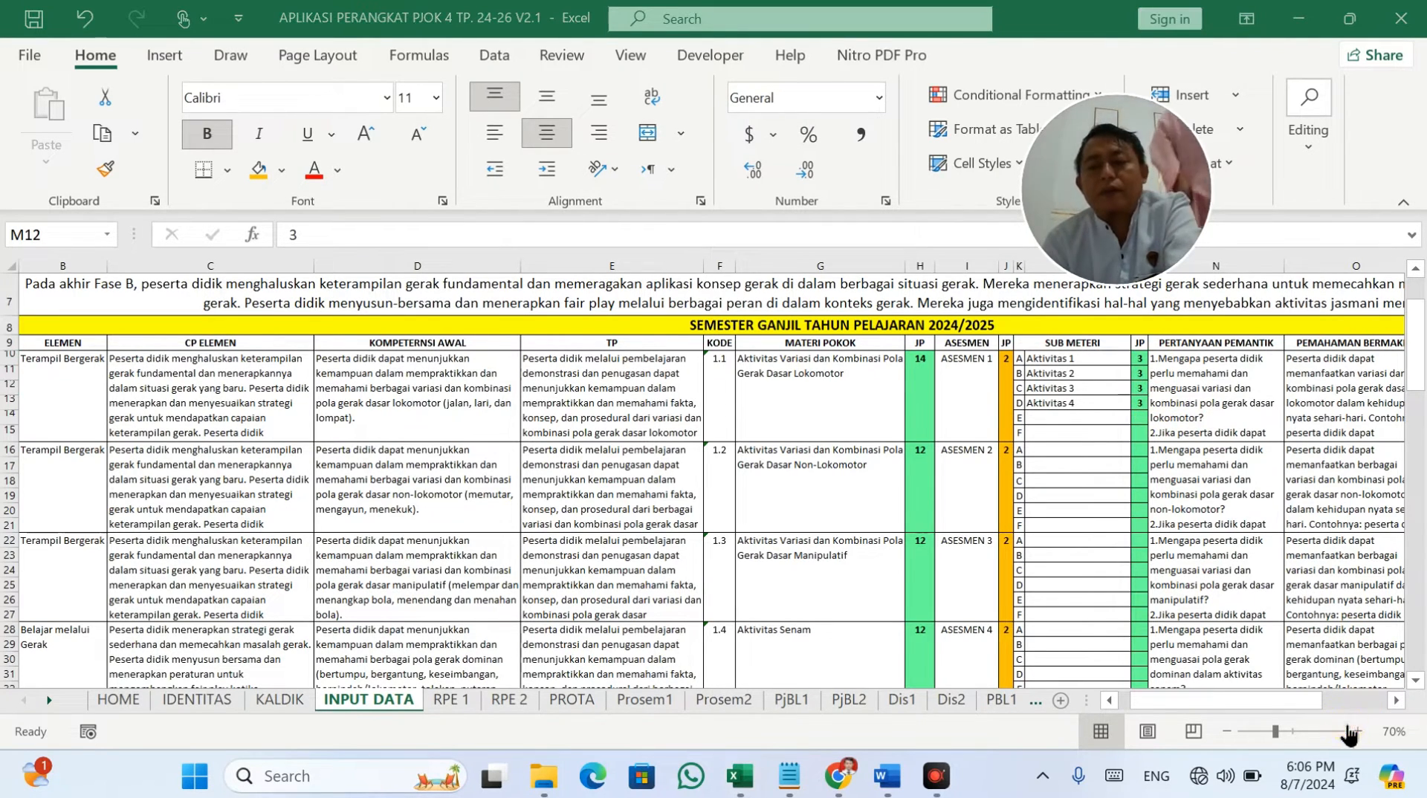
{"action": "left_click", "coordinate": [1138, 393]}
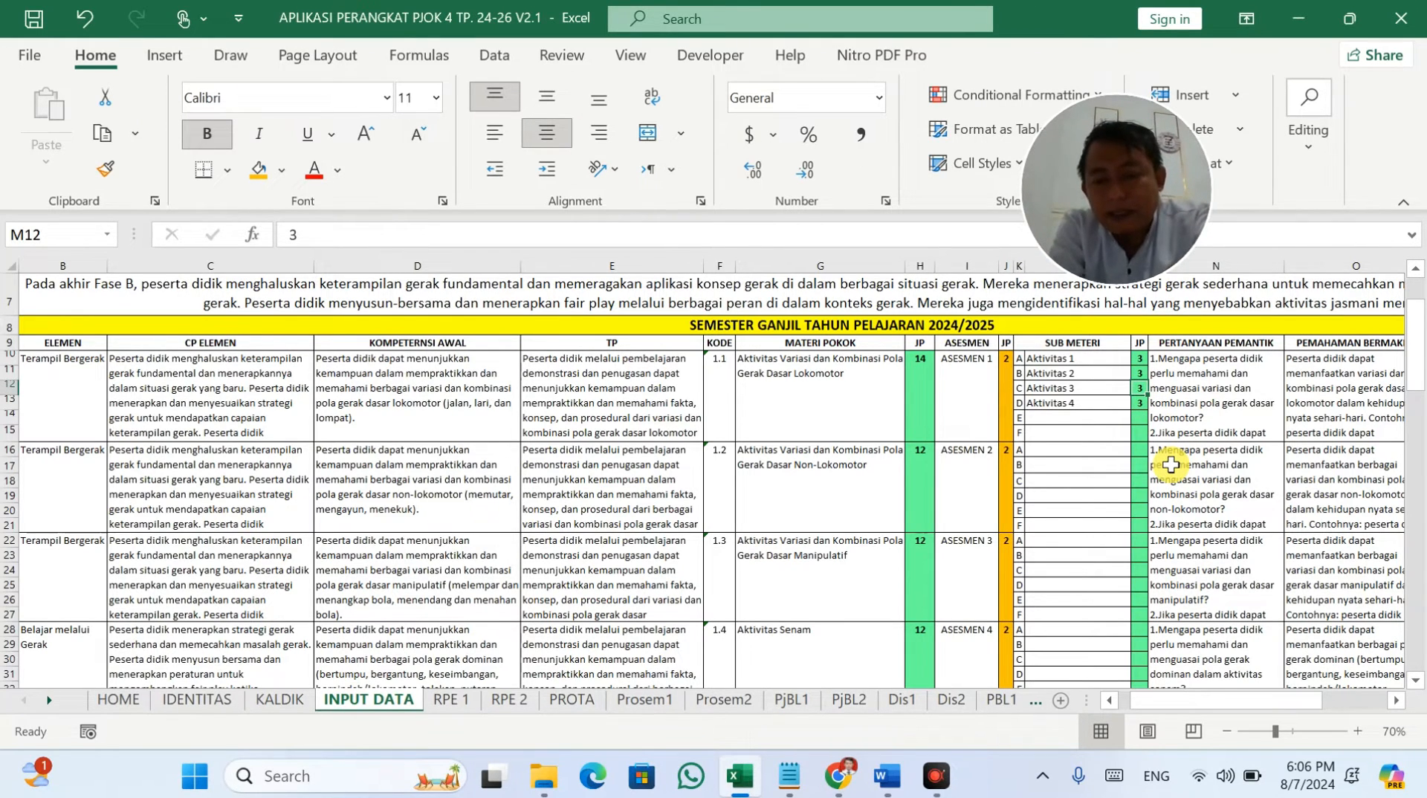
{"action": "type", "text": "4"}
{"action": "key", "text": "Return"}
{"action": "type", "text": "4"}
{"action": "key", "text": "Return"}
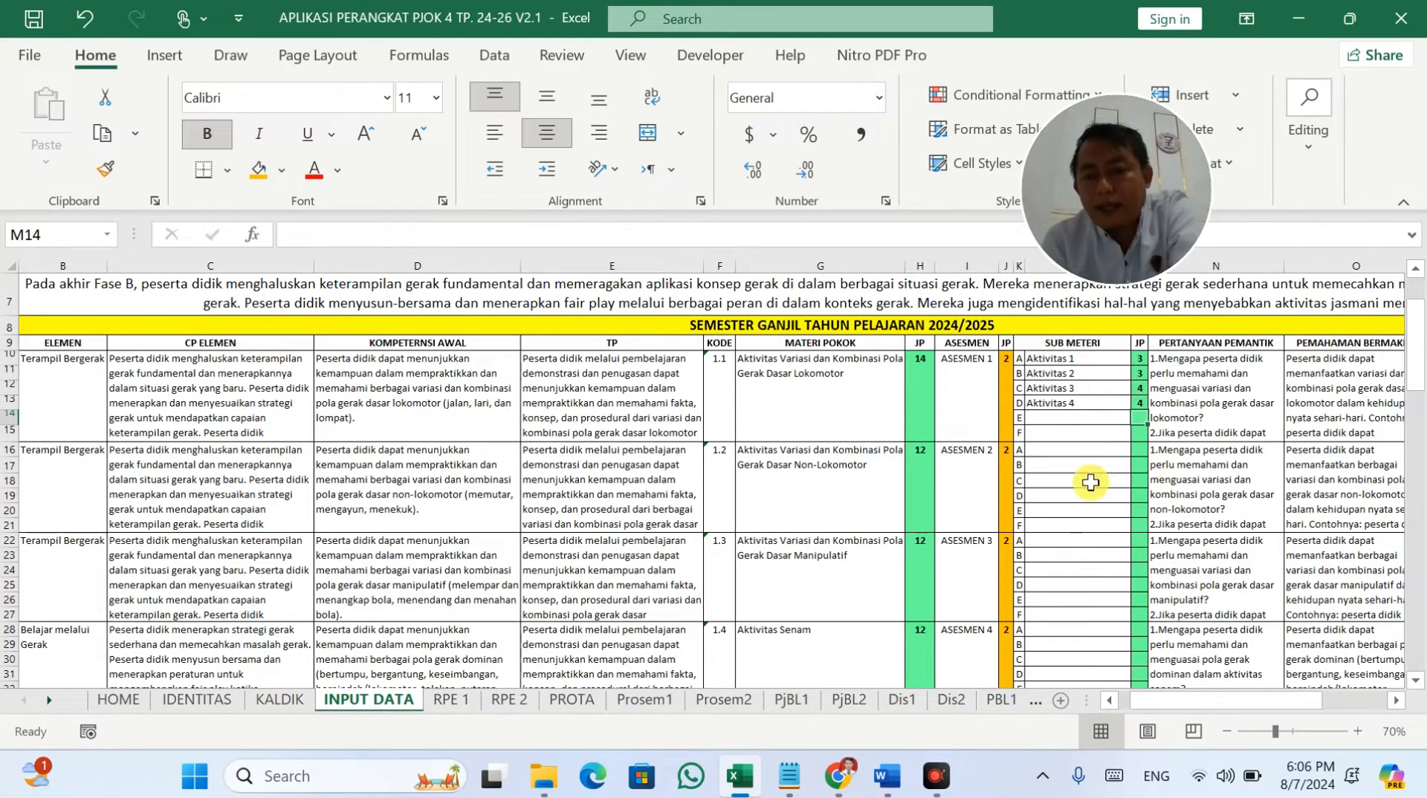
Step: Examine the notes beside the Semester Ganjil table and compare material 1.1's sub-material JP total in R10 with its main JP
{"action": "left_click_drag", "start_coordinate": [1141, 694], "coordinate": [1206, 695]}
{"action": "left_click", "coordinate": [788, 446]}
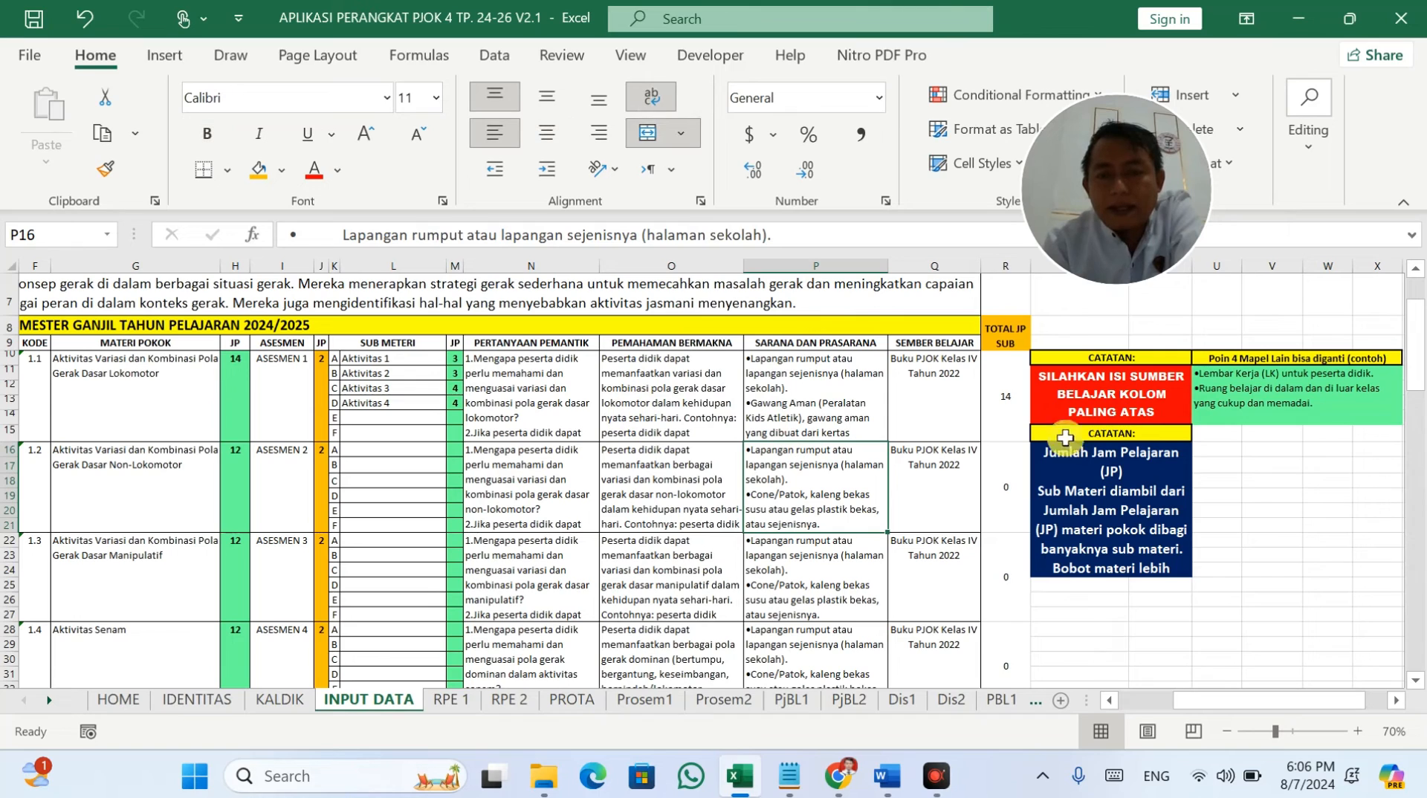
{"action": "left_click", "coordinate": [1243, 379]}
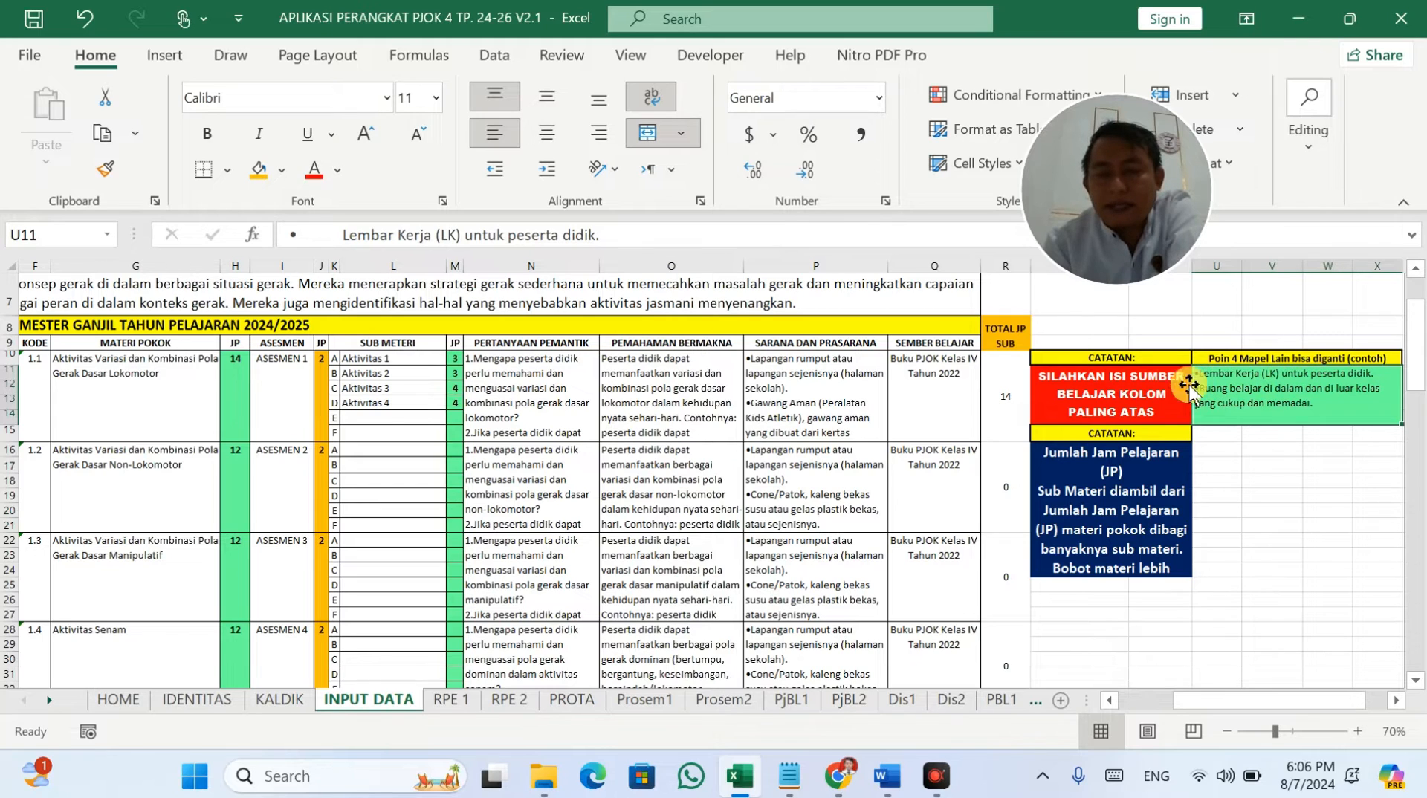
{"action": "left_click", "coordinate": [526, 415]}
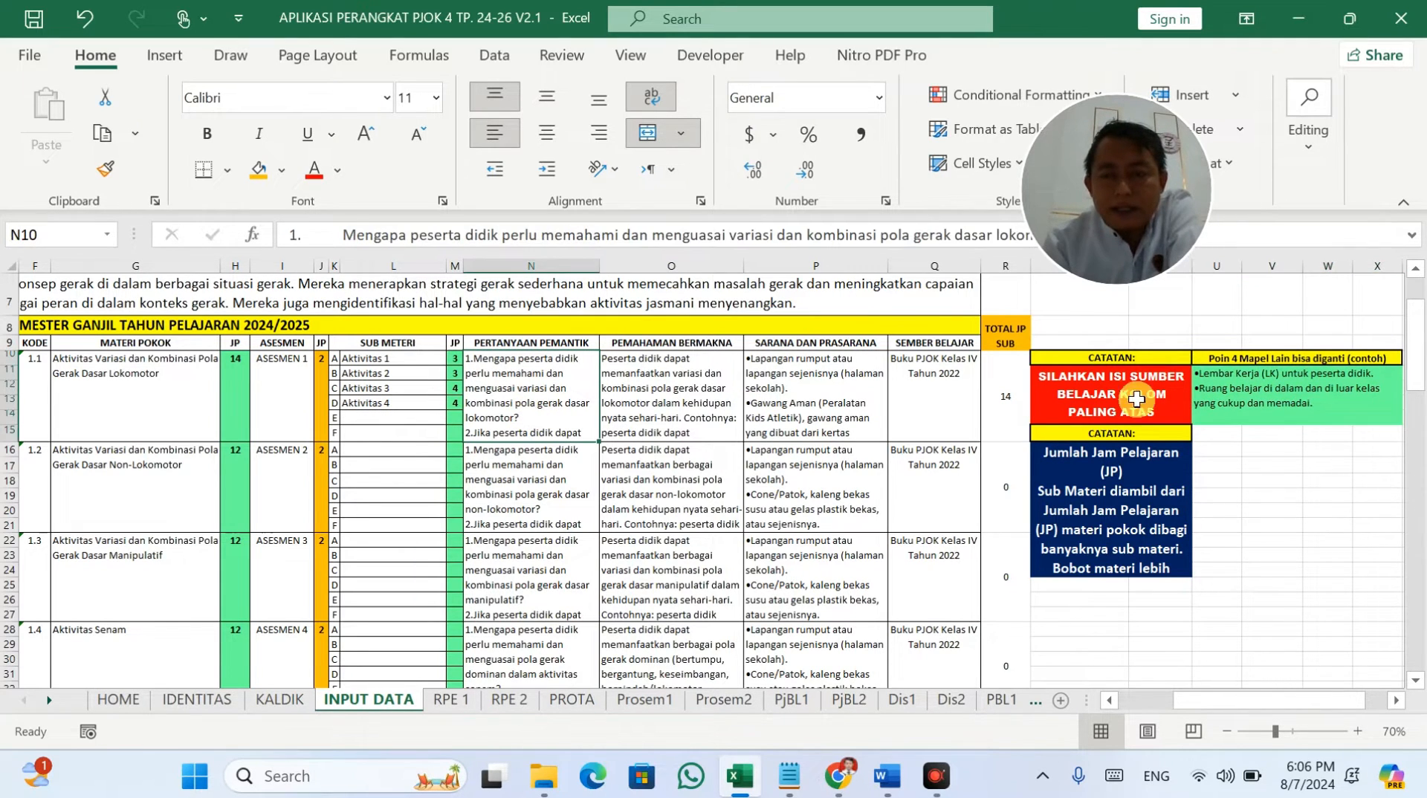
{"action": "left_click", "coordinate": [1279, 398]}
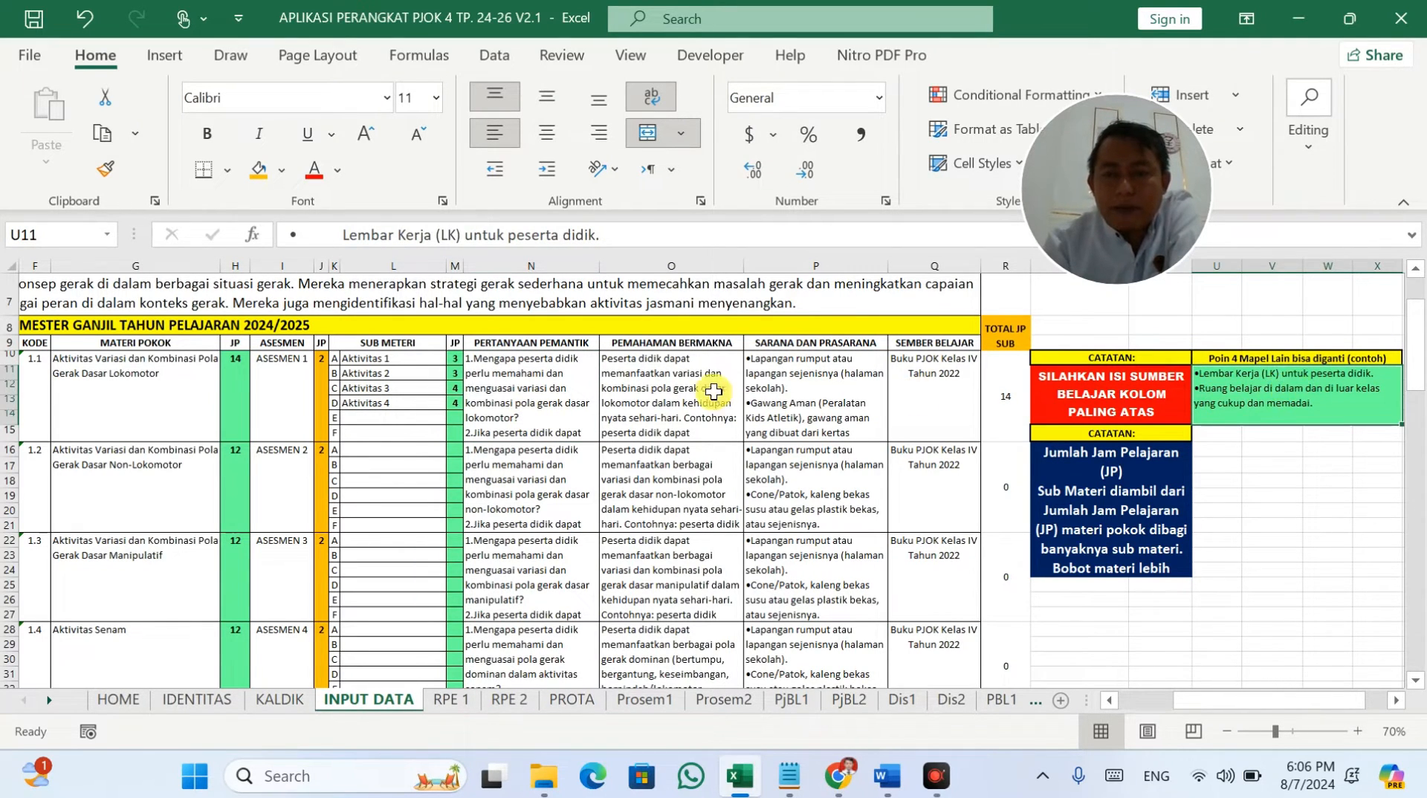
{"action": "left_click", "coordinate": [830, 398]}
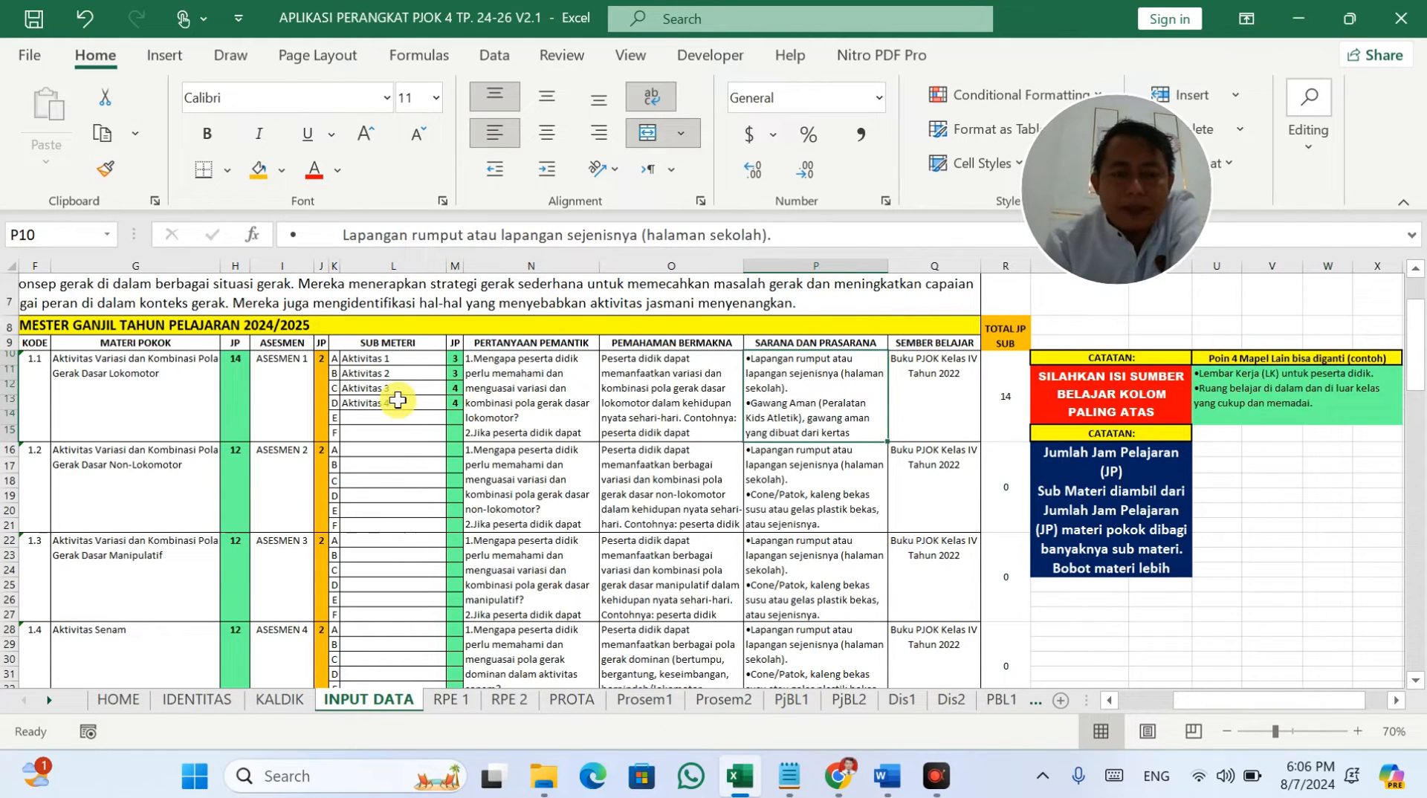
{"action": "left_click", "coordinate": [996, 412]}
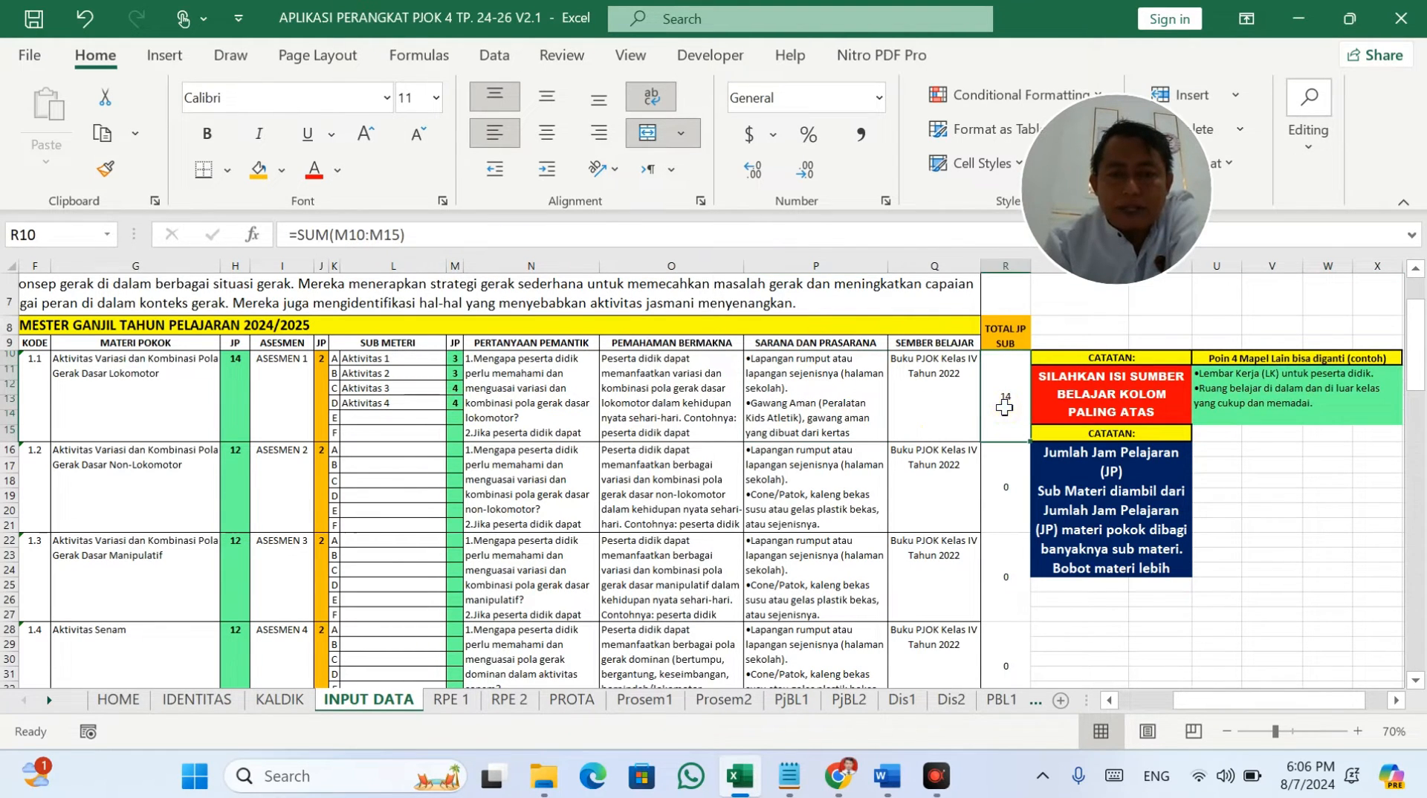
{"action": "left_click", "coordinate": [217, 401]}
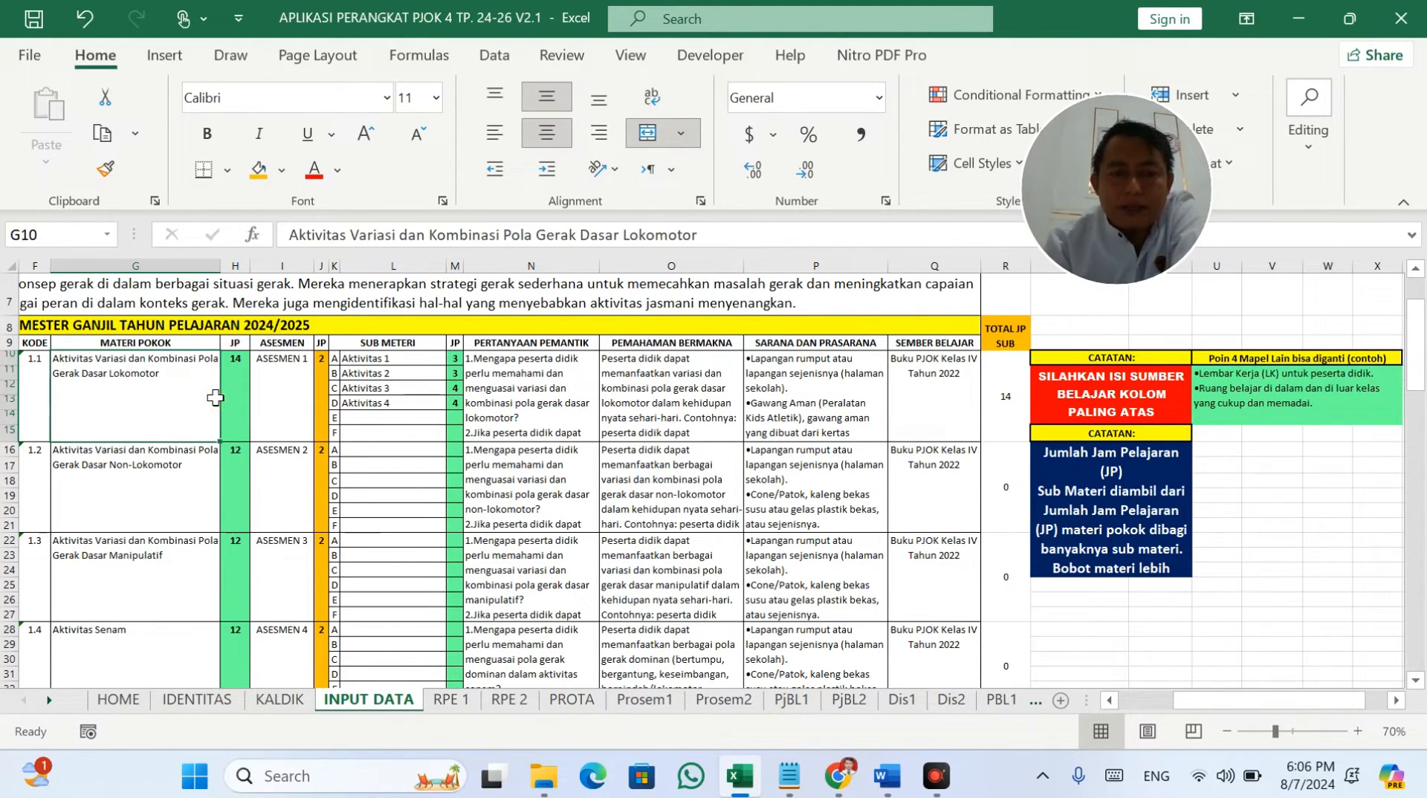
Step: Set the JP of sub-material rows A to D under material 1.2 to 3 each
{"action": "left_click", "coordinate": [458, 452]}
{"action": "type", "text": "3"}
{"action": "key", "text": "Return"}
{"action": "type", "text": "3"}
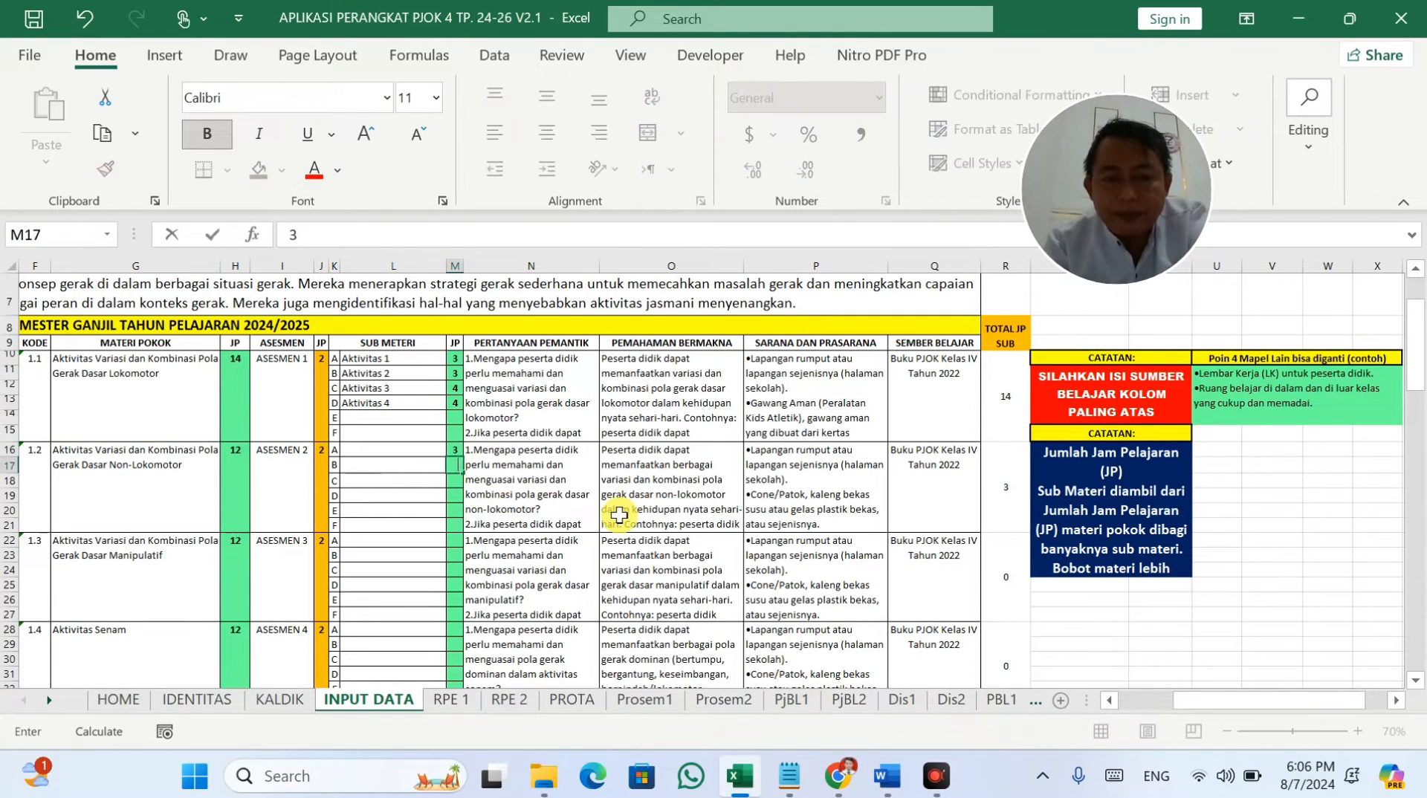
{"action": "key", "text": "Return"}
{"action": "type", "text": "3"}
{"action": "key", "text": "Return"}
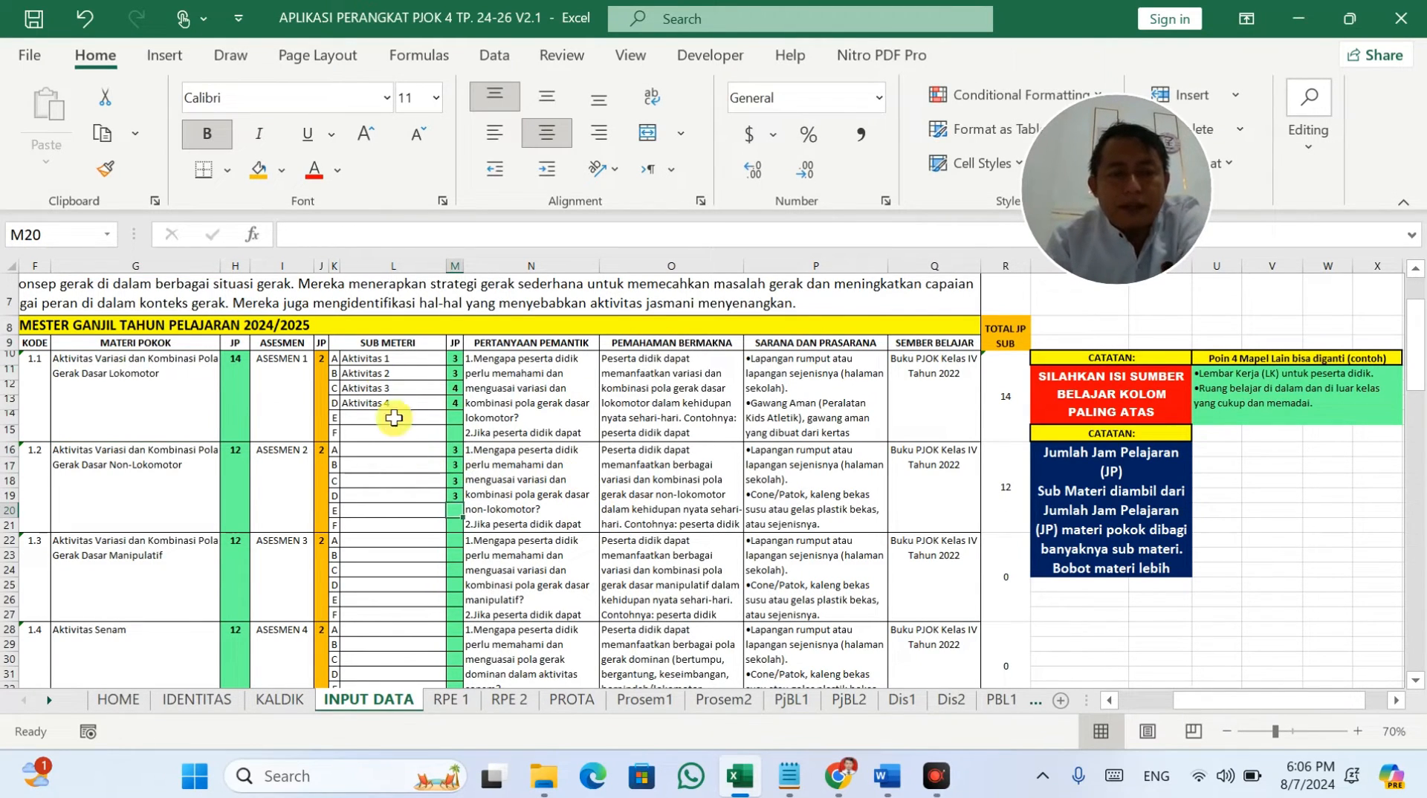
Step: Copy the four sub-materials and their JP from material 1.1 to rows A to D of material 1.2
{"action": "left_click_drag", "start_coordinate": [374, 355], "coordinate": [453, 405]}
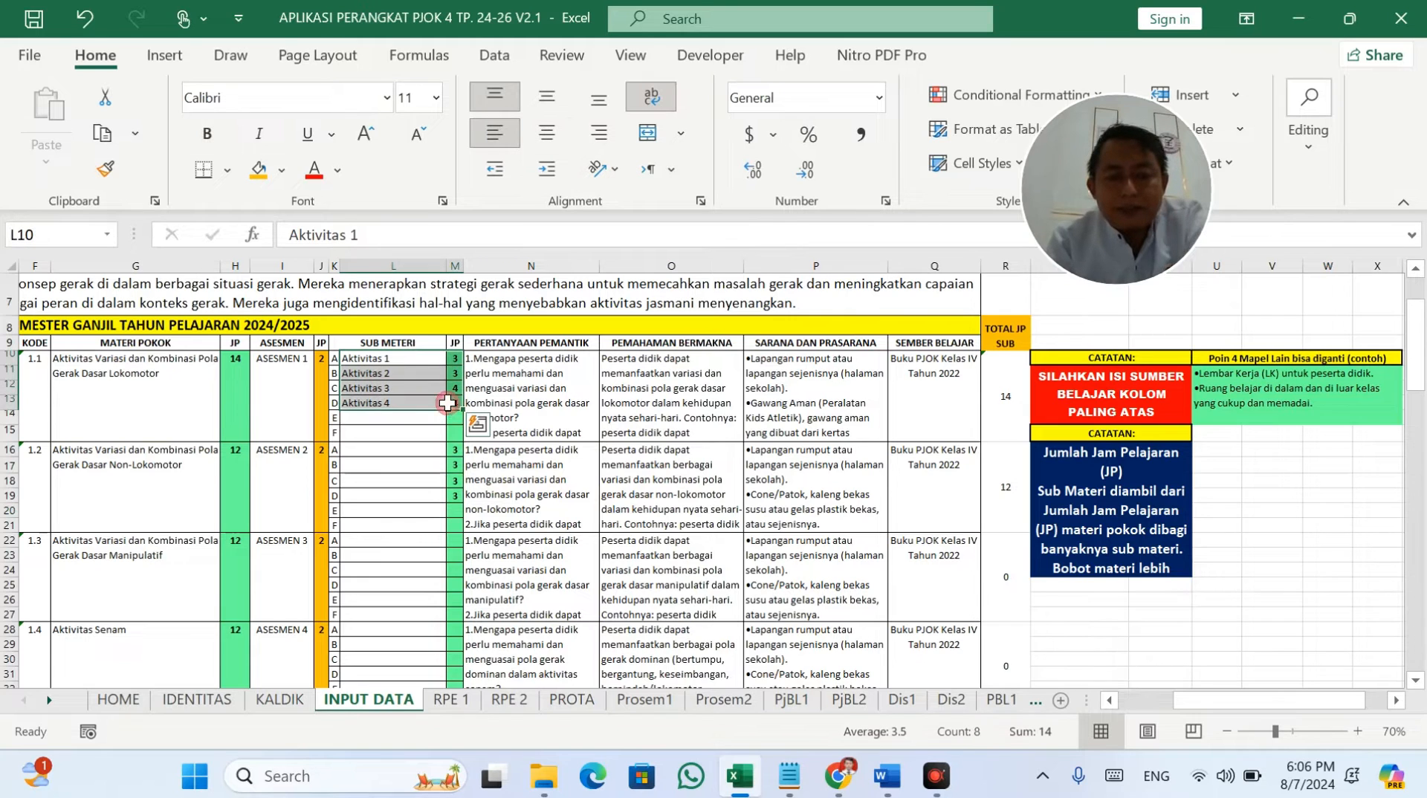
{"action": "key", "text": "ctrl+c"}
{"action": "left_click", "coordinate": [398, 453]}
{"action": "key", "text": "ctrl+v"}
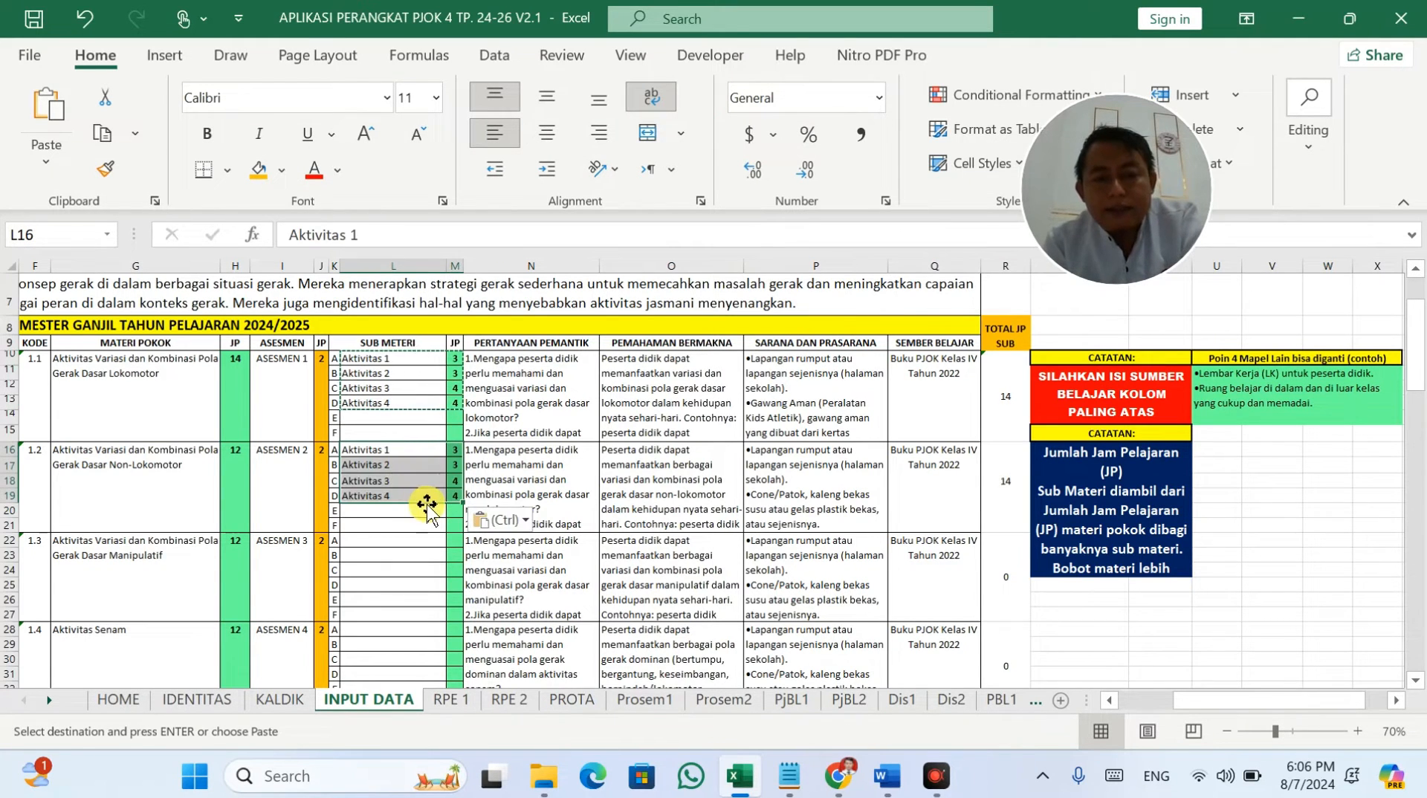
Step: Set the JP of Aktivitas 3 and Aktivitas 4 under material 1.2 to 3 each
{"action": "scroll", "coordinate": [424, 500], "scroll_direction": "down", "scroll_amount": 3}
{"action": "left_click", "coordinate": [908, 452]}
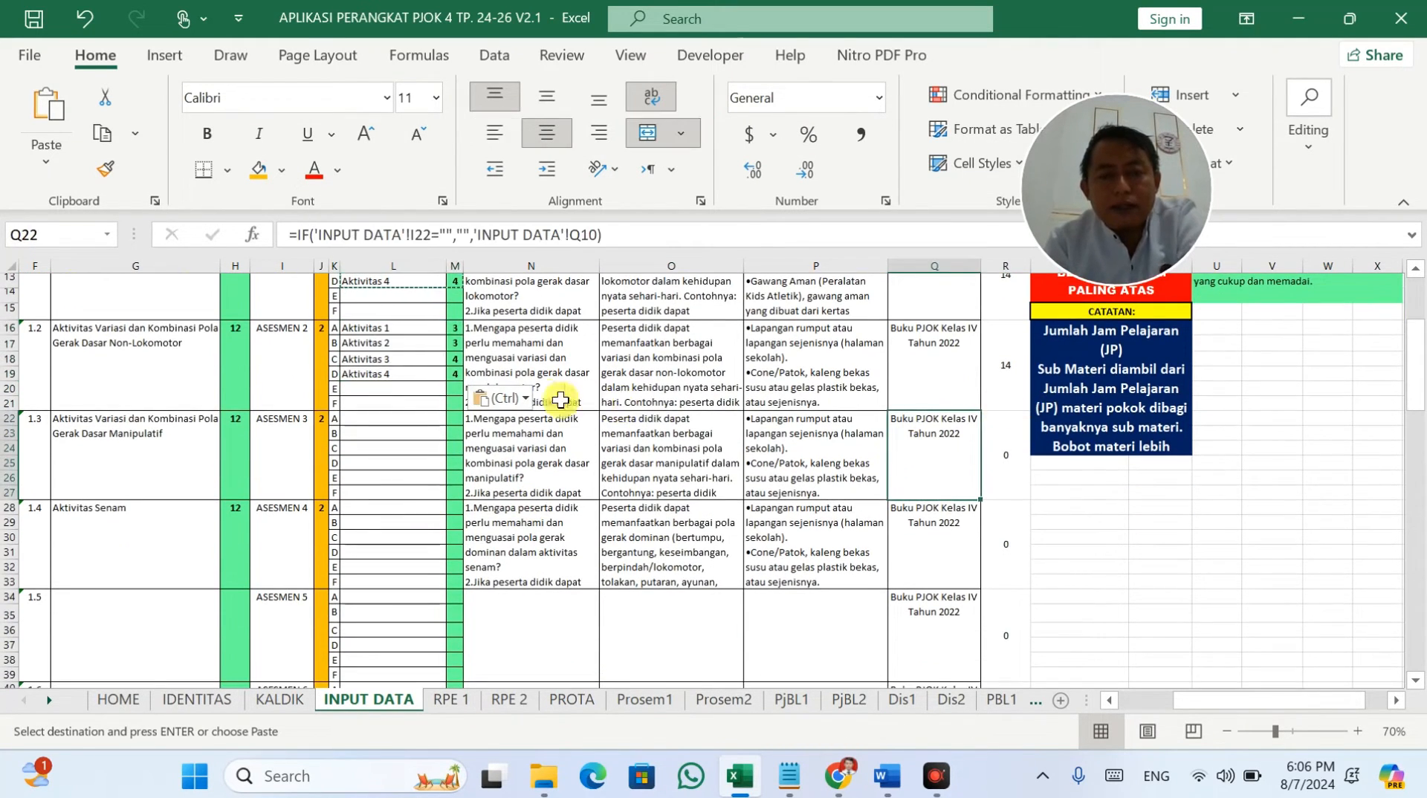
{"action": "left_click", "coordinate": [455, 359]}
{"action": "type", "text": "3"}
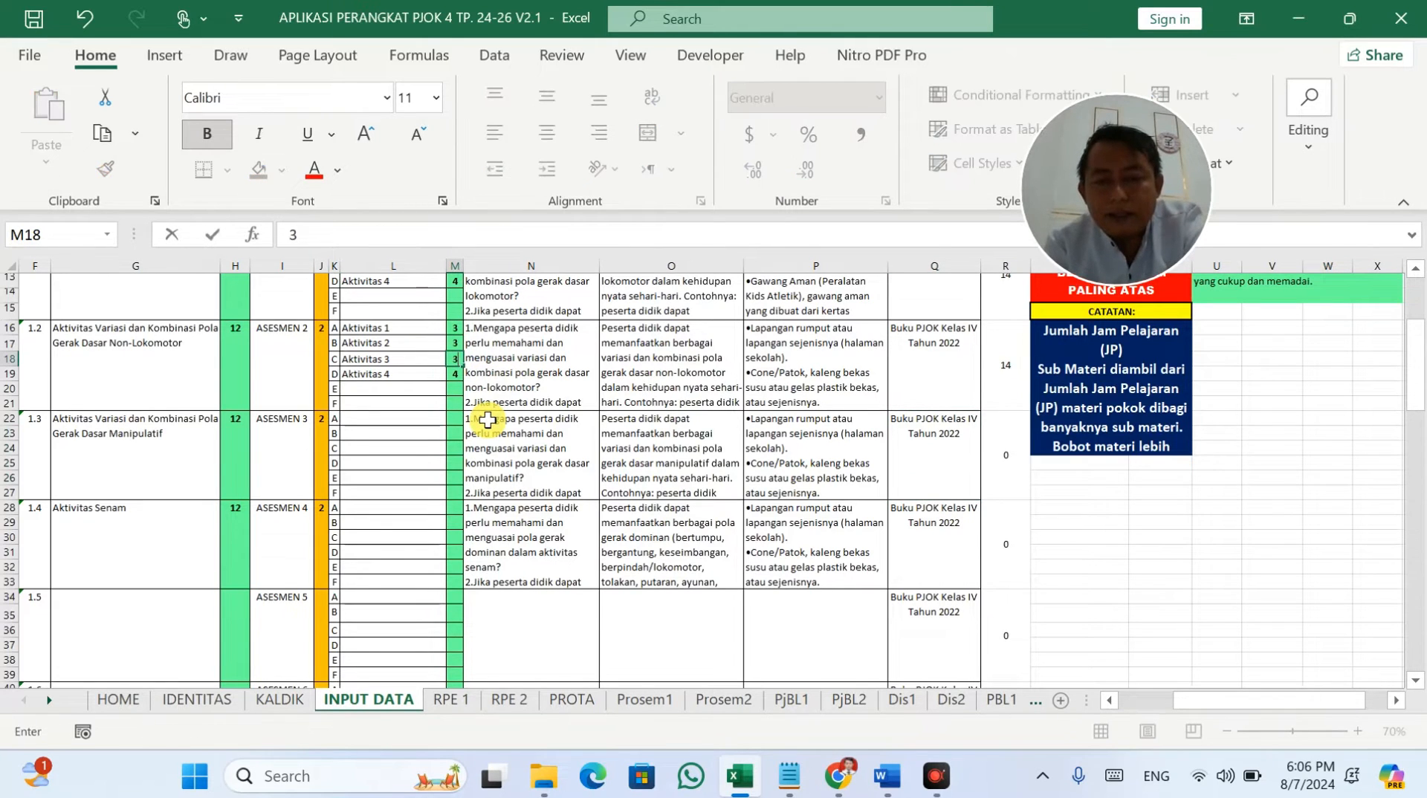
{"action": "type", "text": "3"}
{"action": "key", "text": "Return"}
Step: Copy the four sub-materials and their JP from material 1.2 to rows A to D of material 1.3
{"action": "left_click_drag", "start_coordinate": [376, 328], "coordinate": [452, 376]}
{"action": "key", "text": "ctrl+c"}
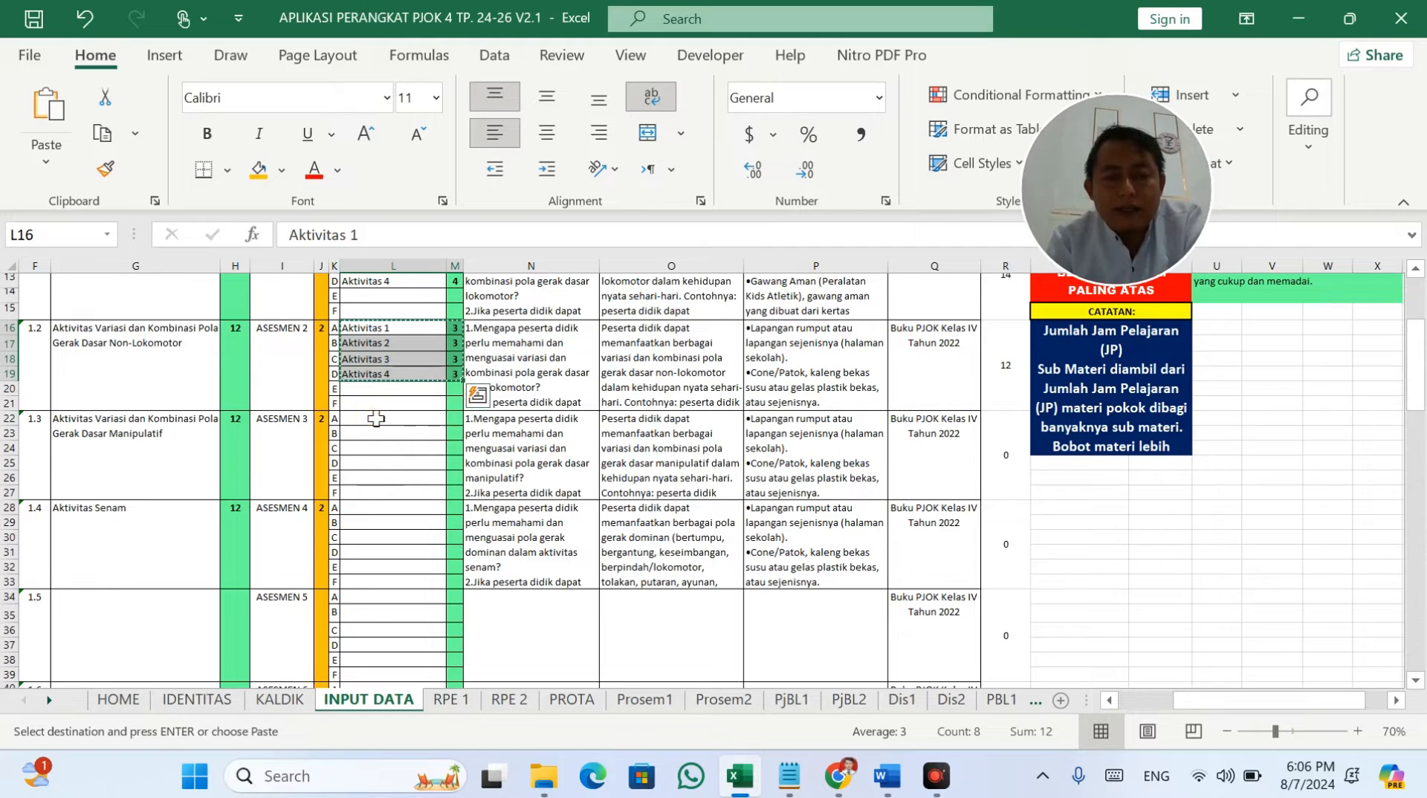
{"action": "left_click", "coordinate": [376, 418]}
{"action": "key", "text": "ctrl+v"}
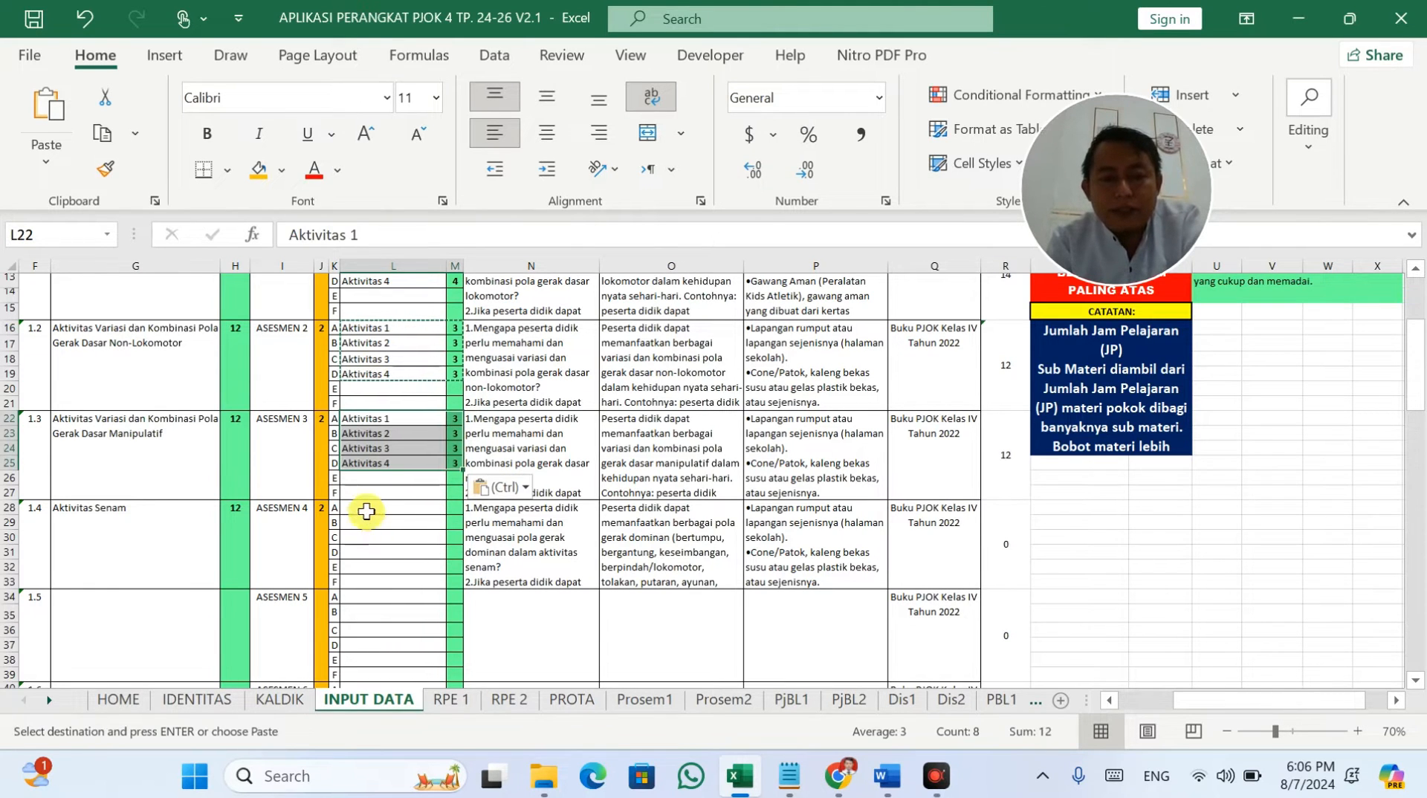
Step: Copy the four sub-materials and their JP to rows A to D of material 1.4, Aktivitas Senam
{"action": "left_click", "coordinate": [366, 507]}
{"action": "key", "text": "ctrl+v"}
{"action": "left_click", "coordinate": [572, 496]}
{"action": "scroll", "coordinate": [576, 498], "scroll_direction": "down", "scroll_amount": 5}
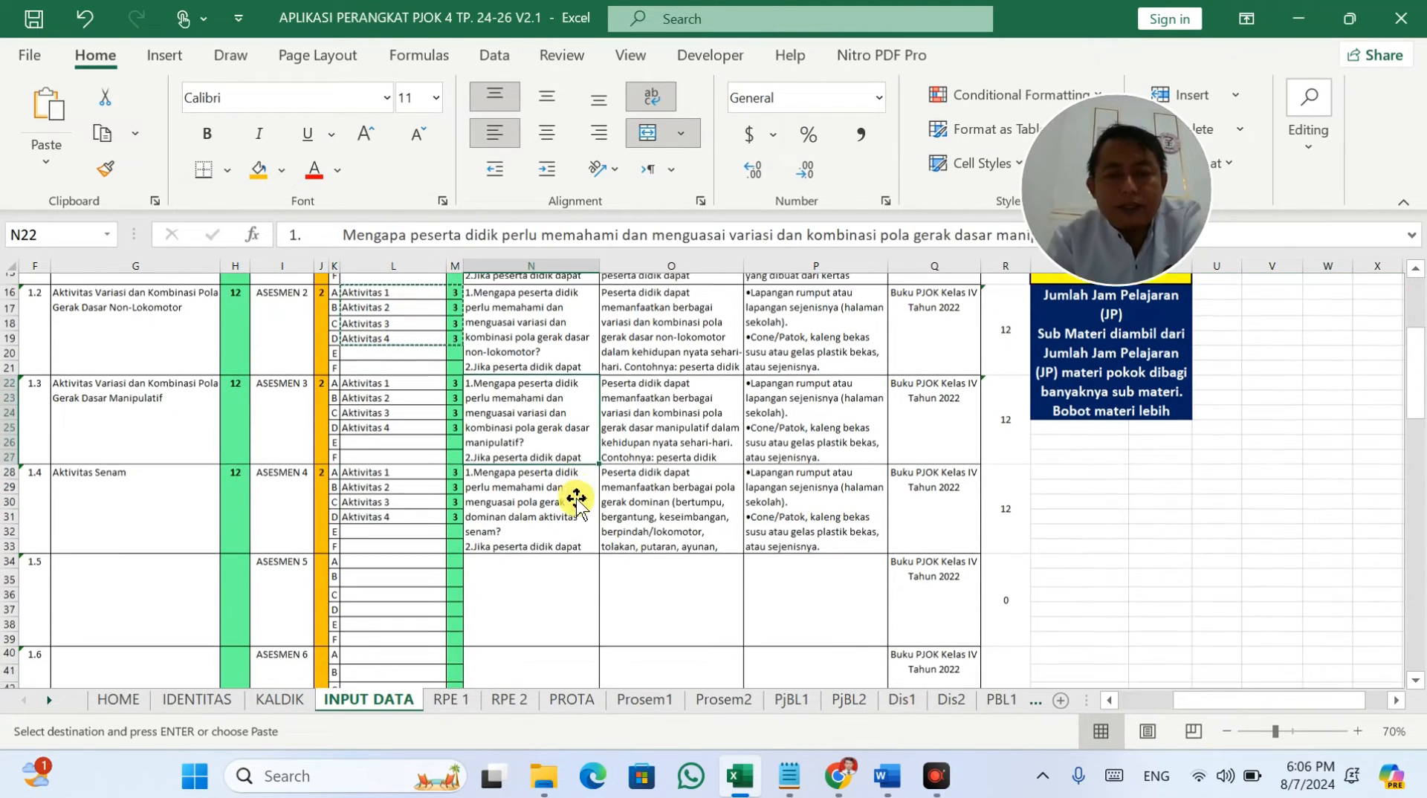
{"action": "scroll", "coordinate": [780, 470], "scroll_direction": "up", "scroll_amount": 4}
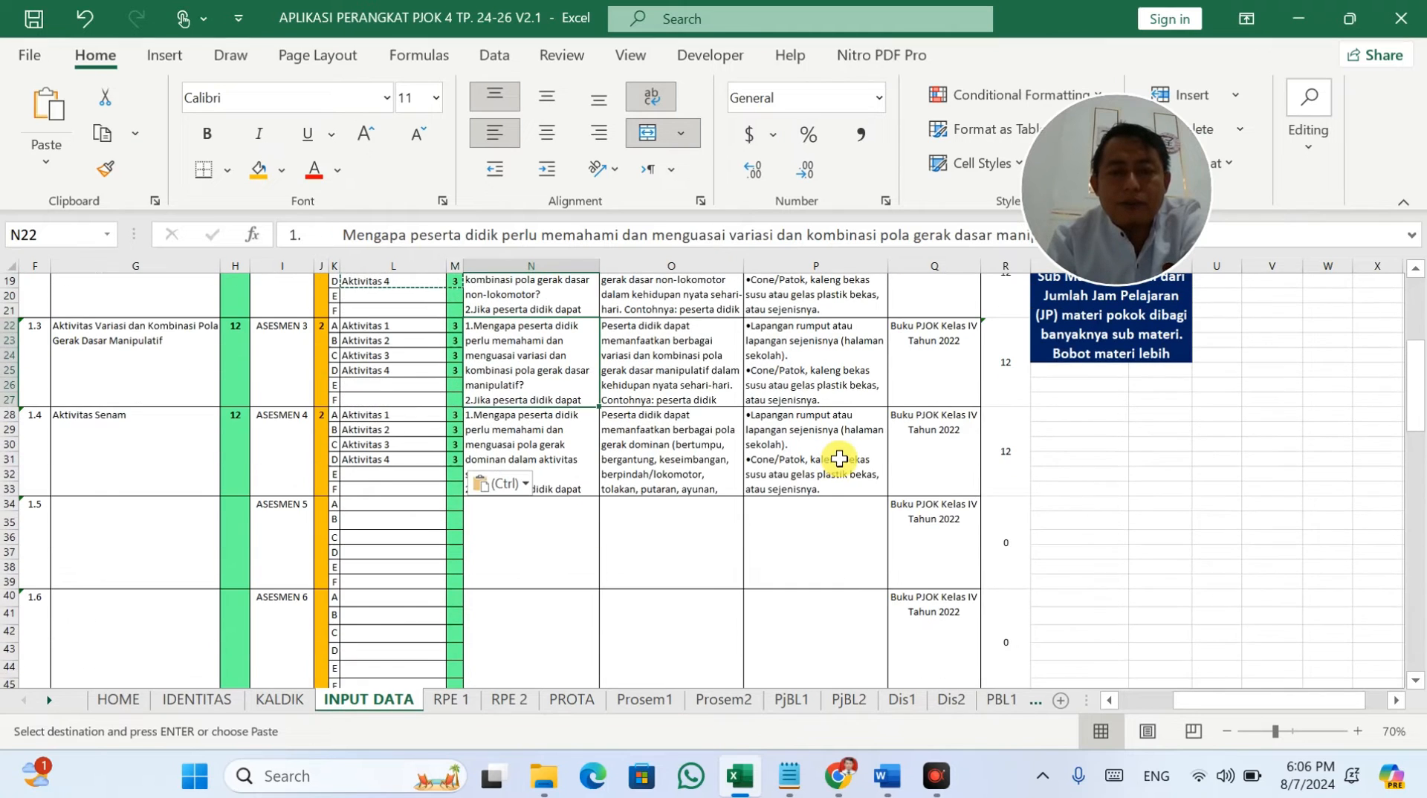
Step: Copy the four sub-materials and their JP to rows A to D of even-semester materials 2.1 and 2.2
{"action": "scroll", "coordinate": [852, 454], "scroll_direction": "down", "scroll_amount": 8}
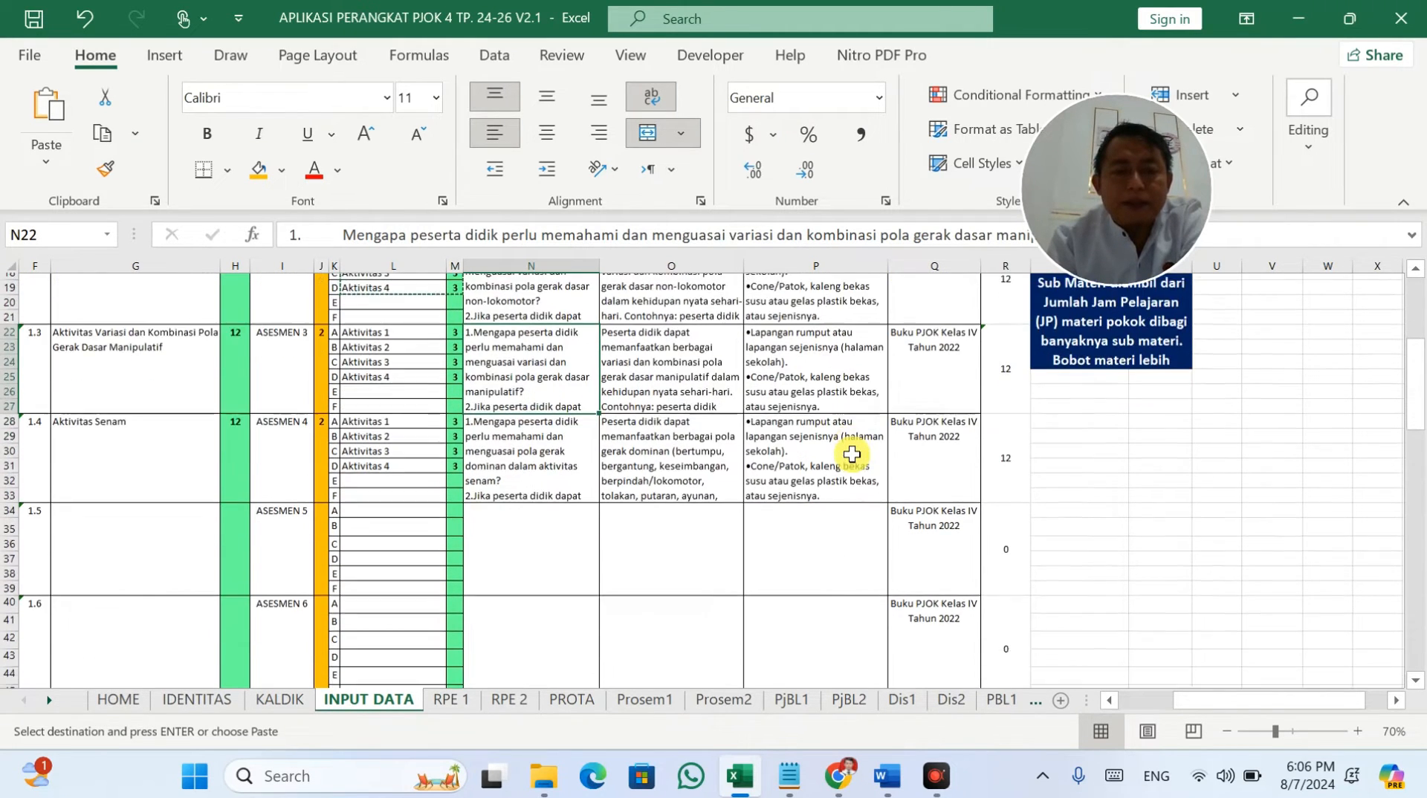
{"action": "scroll", "coordinate": [852, 454], "scroll_direction": "down", "scroll_amount": 6}
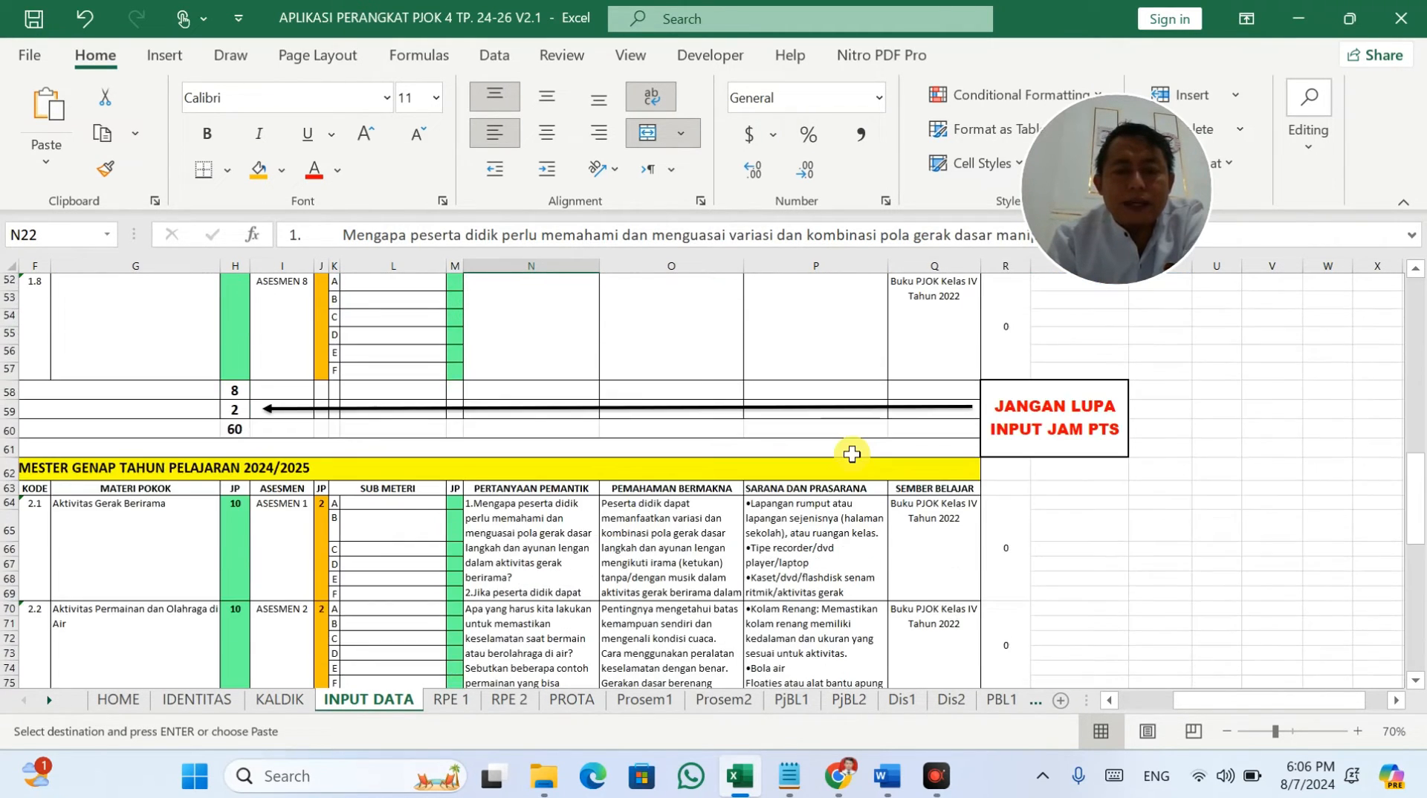
{"action": "left_click", "coordinate": [405, 399]}
{"action": "key", "text": "ctrl+v"}
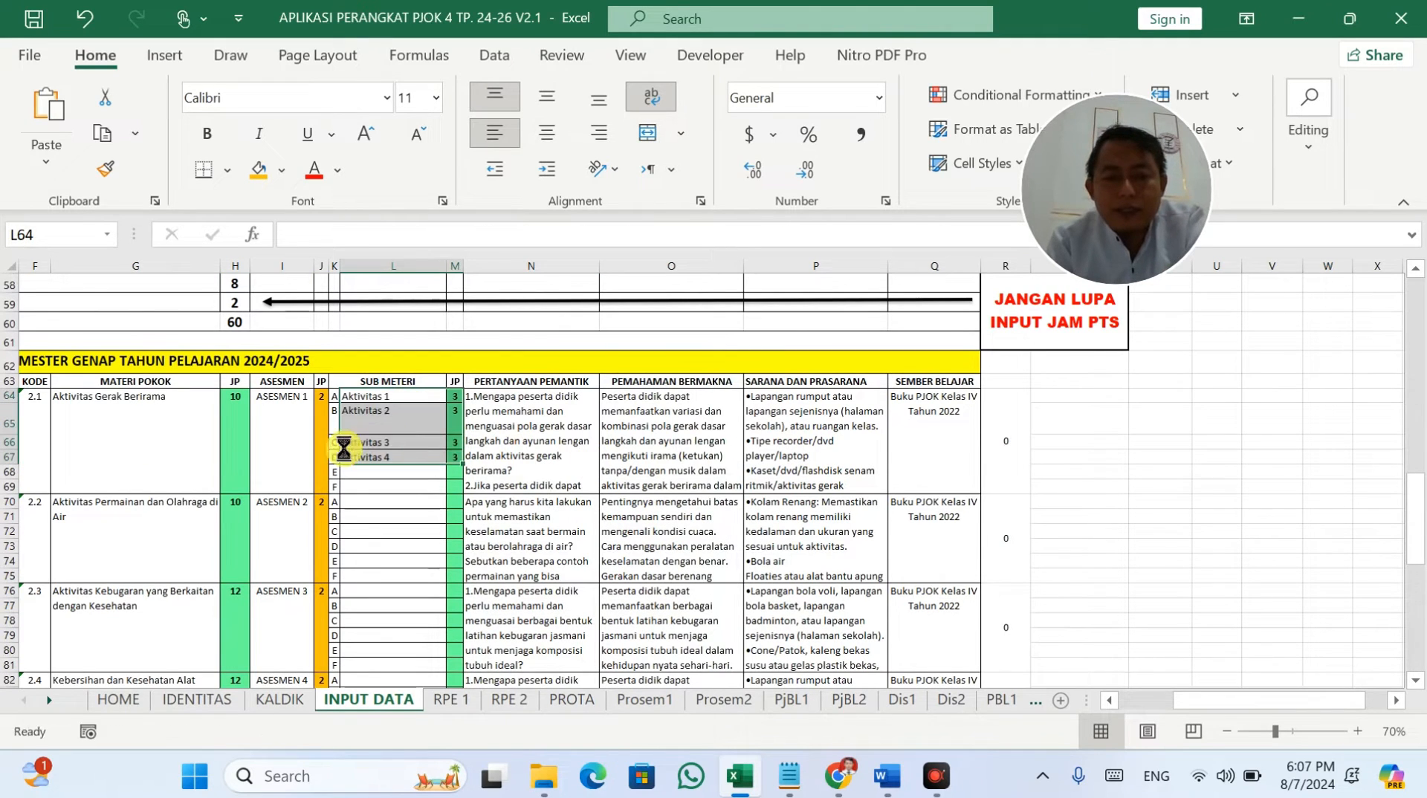
{"action": "left_click", "coordinate": [382, 506]}
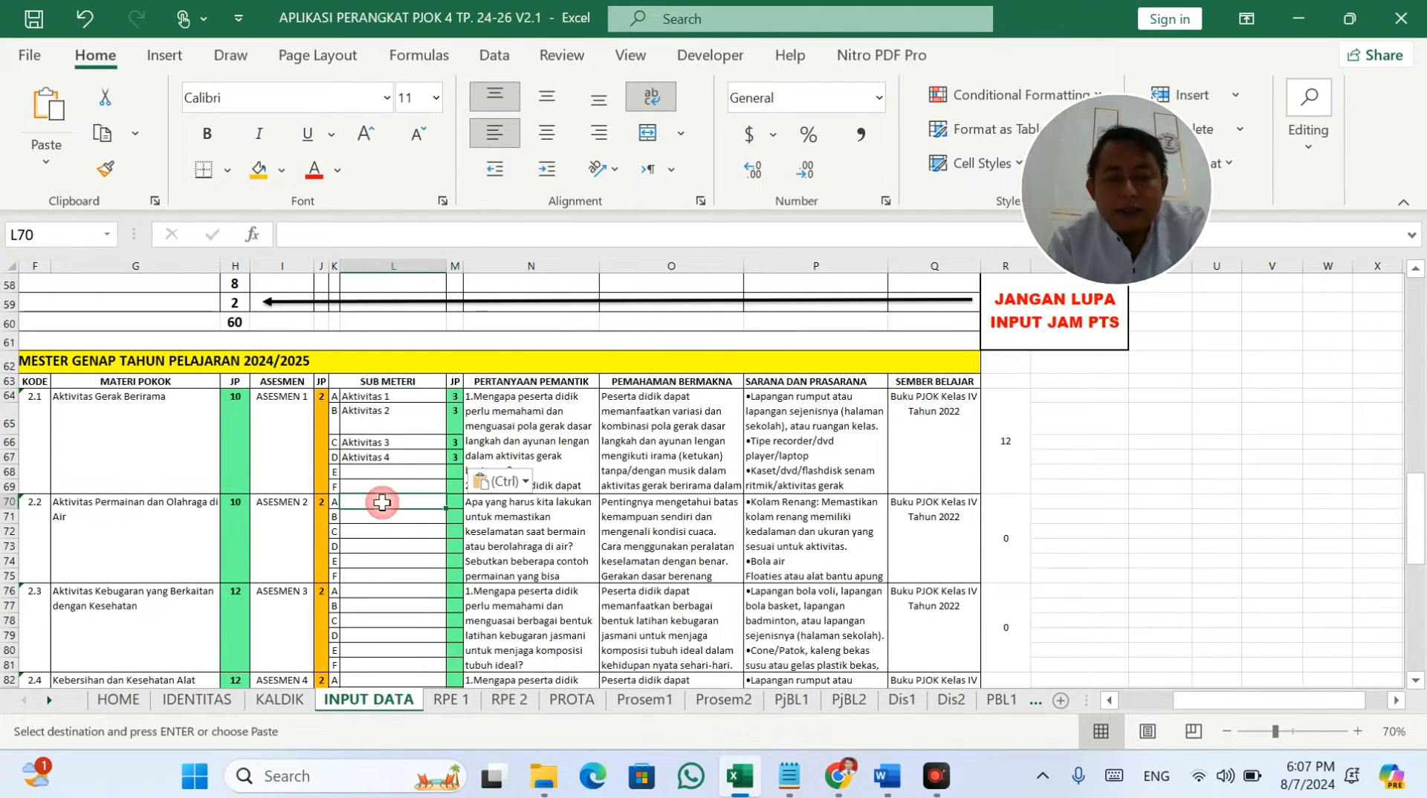
{"action": "key", "text": "ctrl+v"}
Step: Copy the four sub-materials and their JP to rows A to D of materials 2.3 and 2.4
{"action": "left_click", "coordinate": [371, 591]}
{"action": "key", "text": "ctrl+v"}
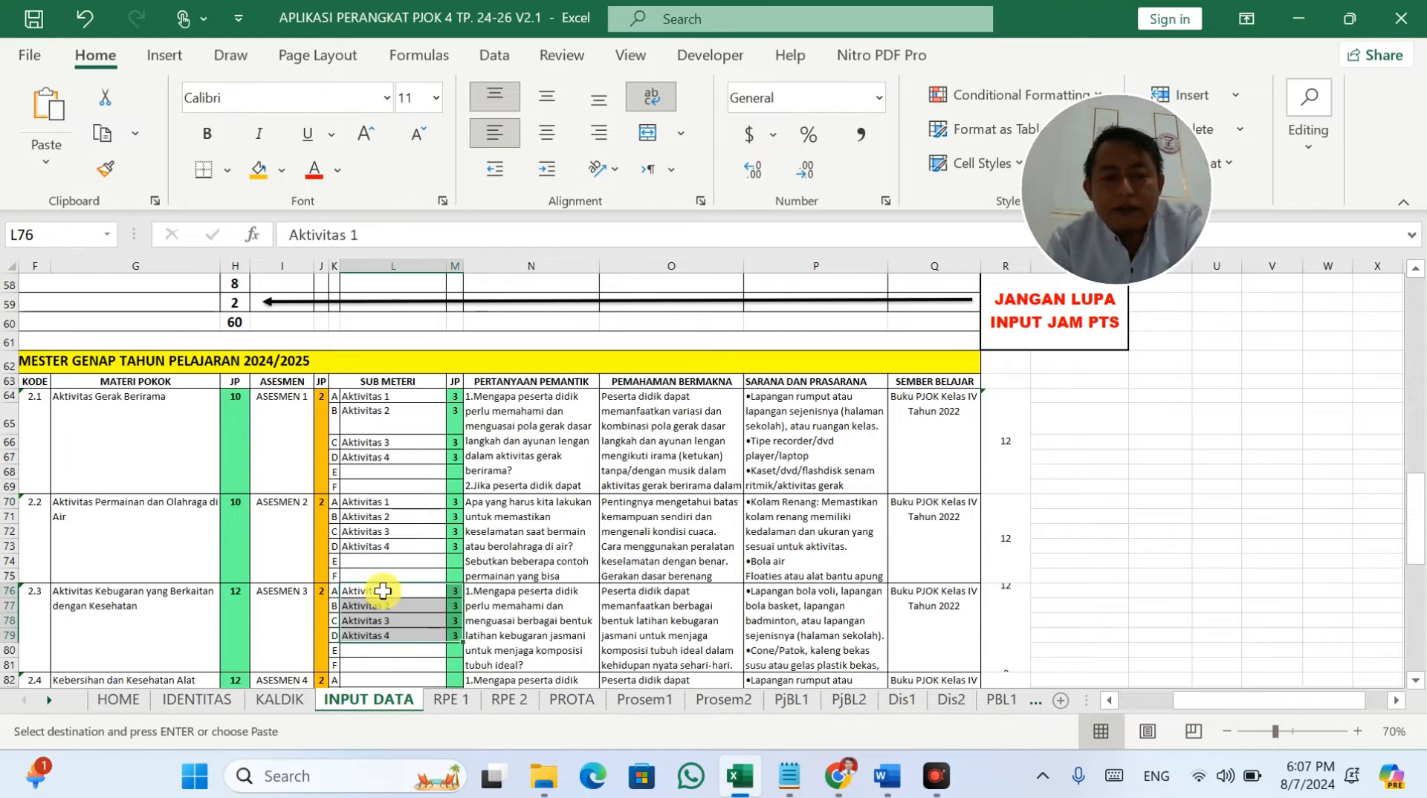
{"action": "scroll", "coordinate": [384, 574], "scroll_direction": "down", "scroll_amount": 2}
{"action": "left_click", "coordinate": [382, 563]}
{"action": "key", "text": "ctrl+v"}
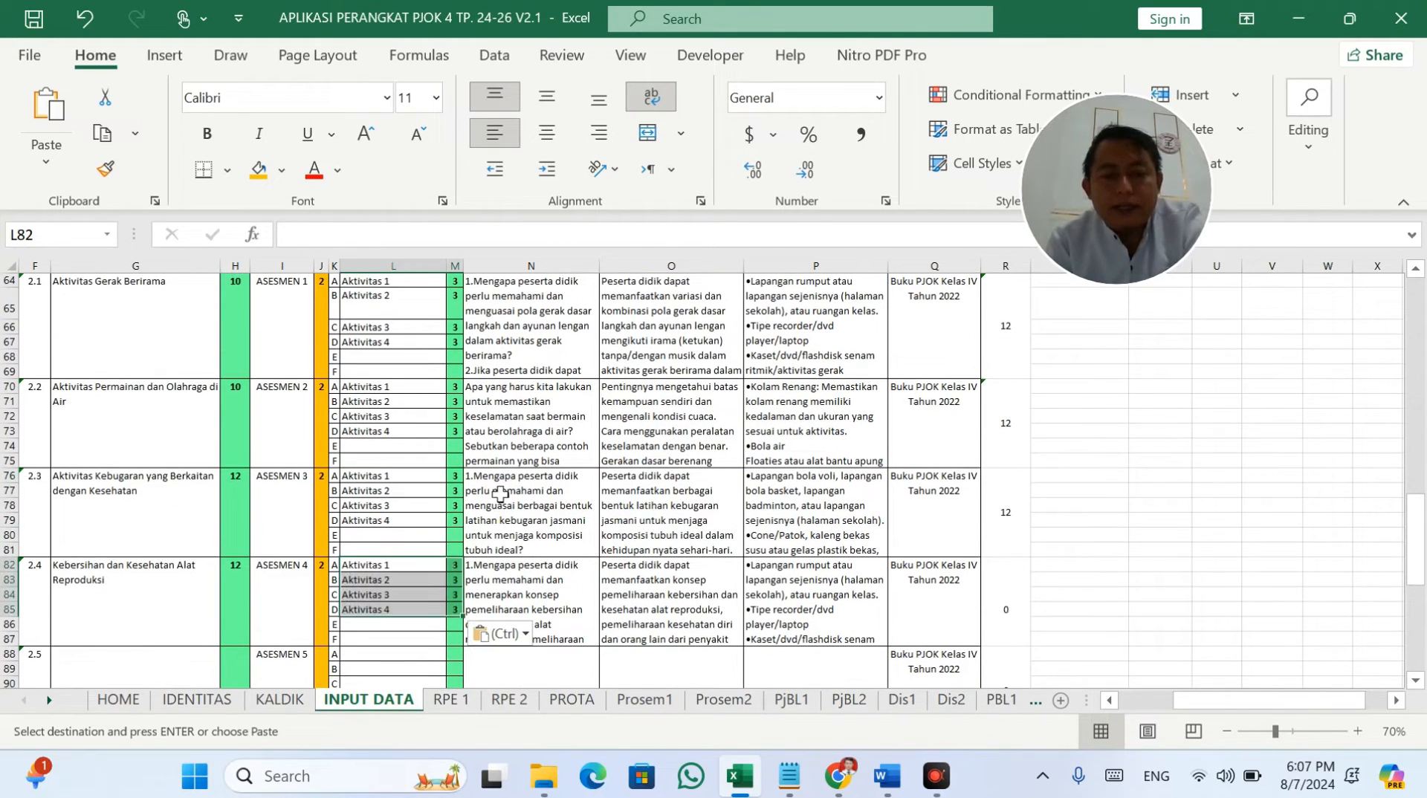
{"action": "left_click", "coordinate": [513, 513]}
Step: Reduce the height of row 65, Aktivitas 2 under material 2.1, to match the neighbouring rows
{"action": "scroll", "coordinate": [223, 392], "scroll_direction": "up", "scroll_amount": 1}
{"action": "left_click", "coordinate": [366, 362]}
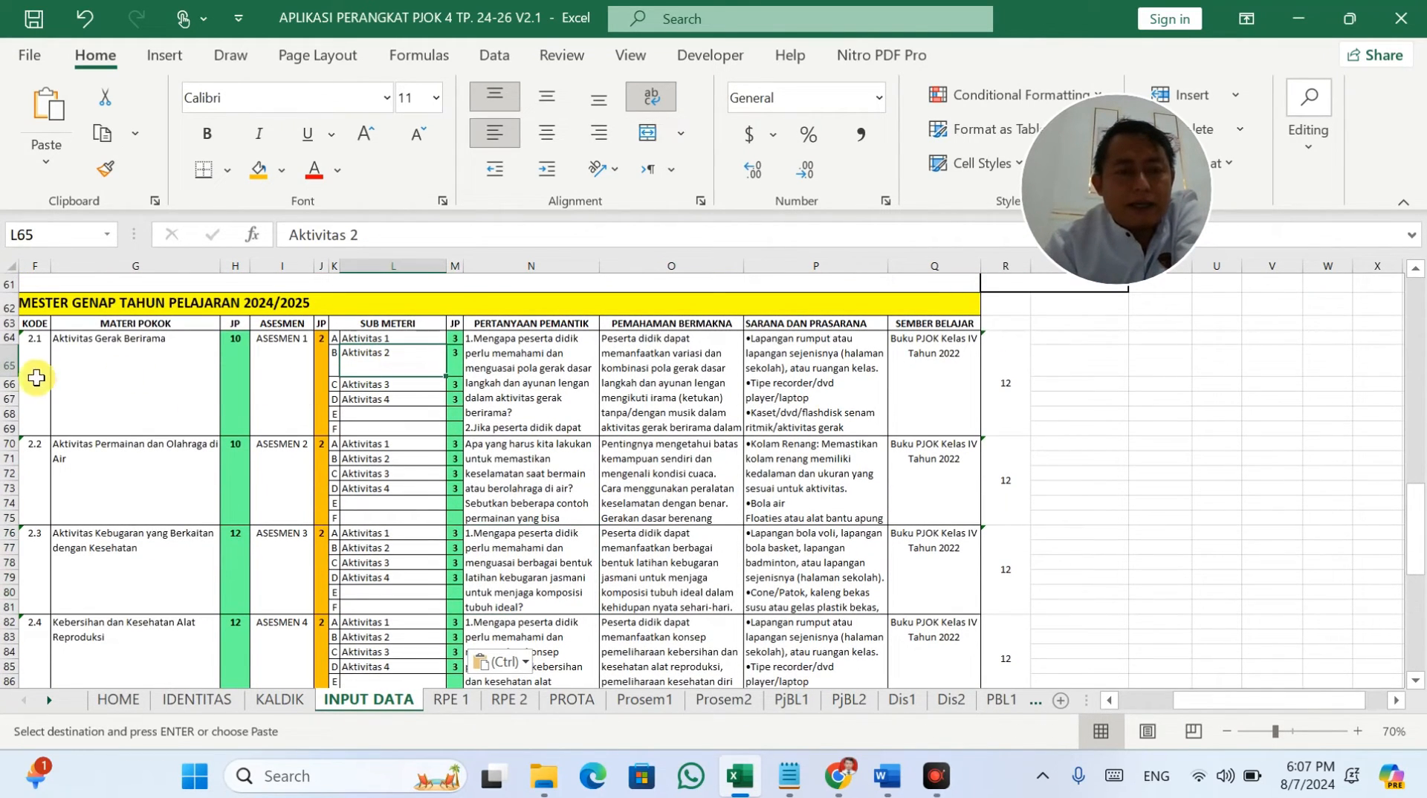
{"action": "left_click_drag", "start_coordinate": [10, 377], "coordinate": [9, 362]}
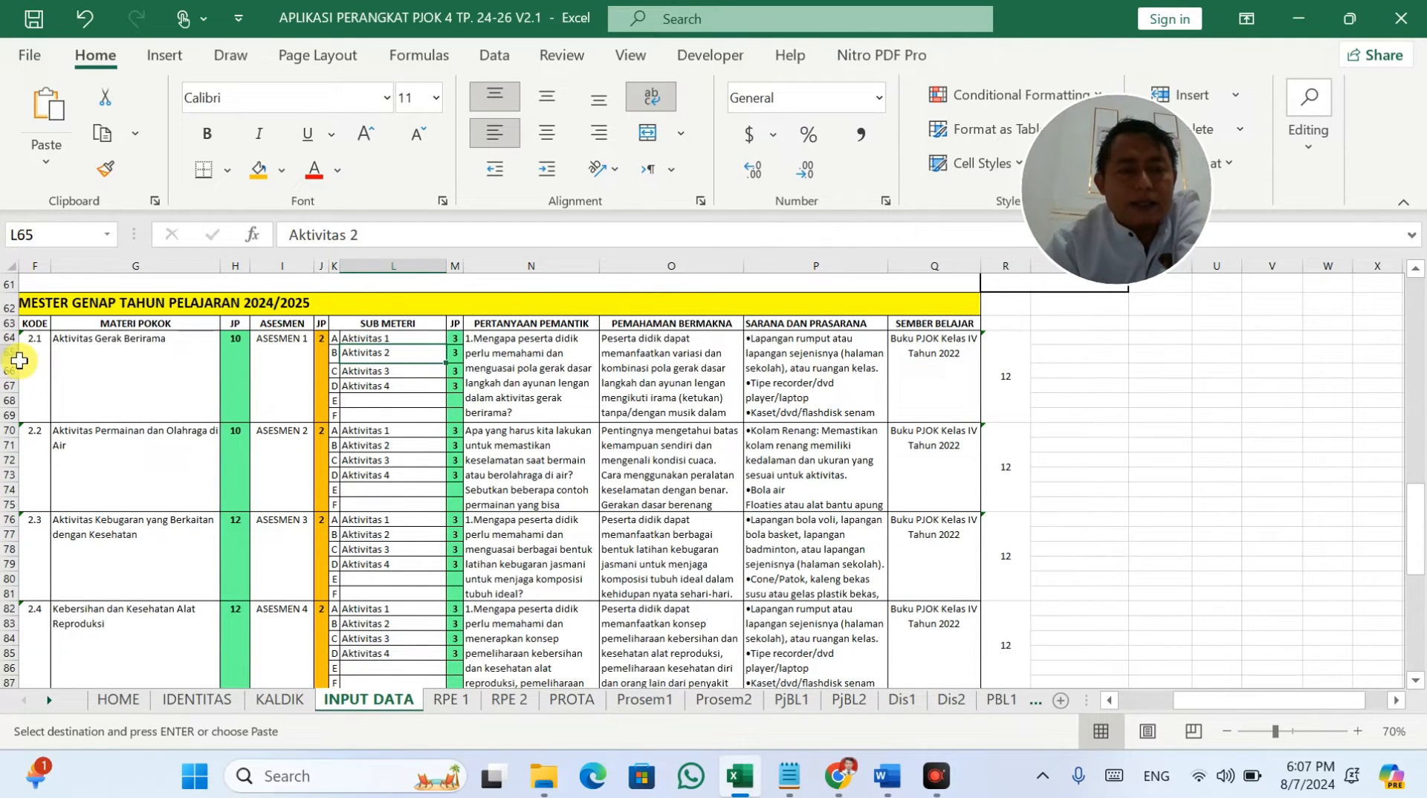
{"action": "left_click_drag", "start_coordinate": [14, 361], "coordinate": [13, 356]}
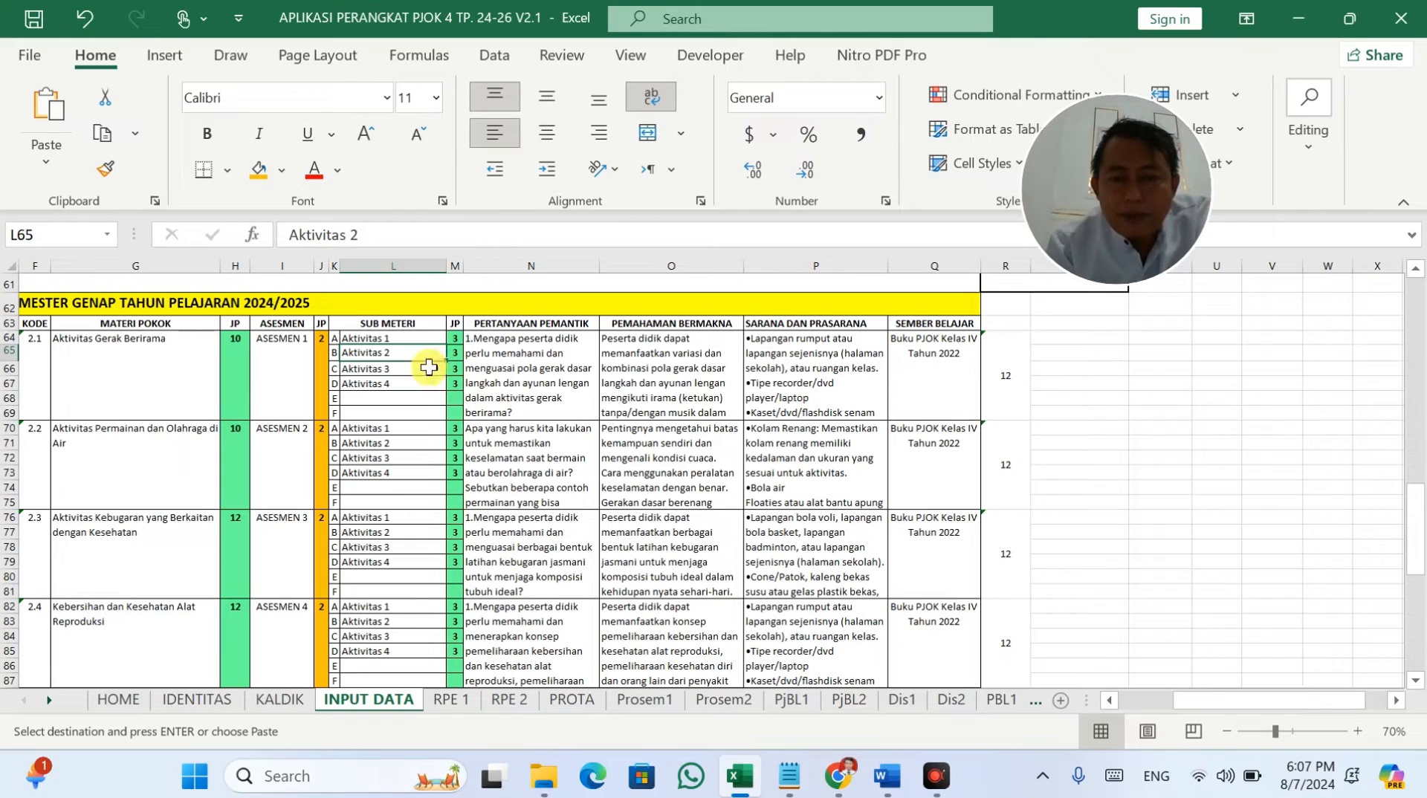
Step: Set the JP of Aktivitas 1 and Aktivitas 2 under material 2.1 to 2 each
{"action": "left_click", "coordinate": [232, 355]}
{"action": "left_click", "coordinate": [1016, 363]}
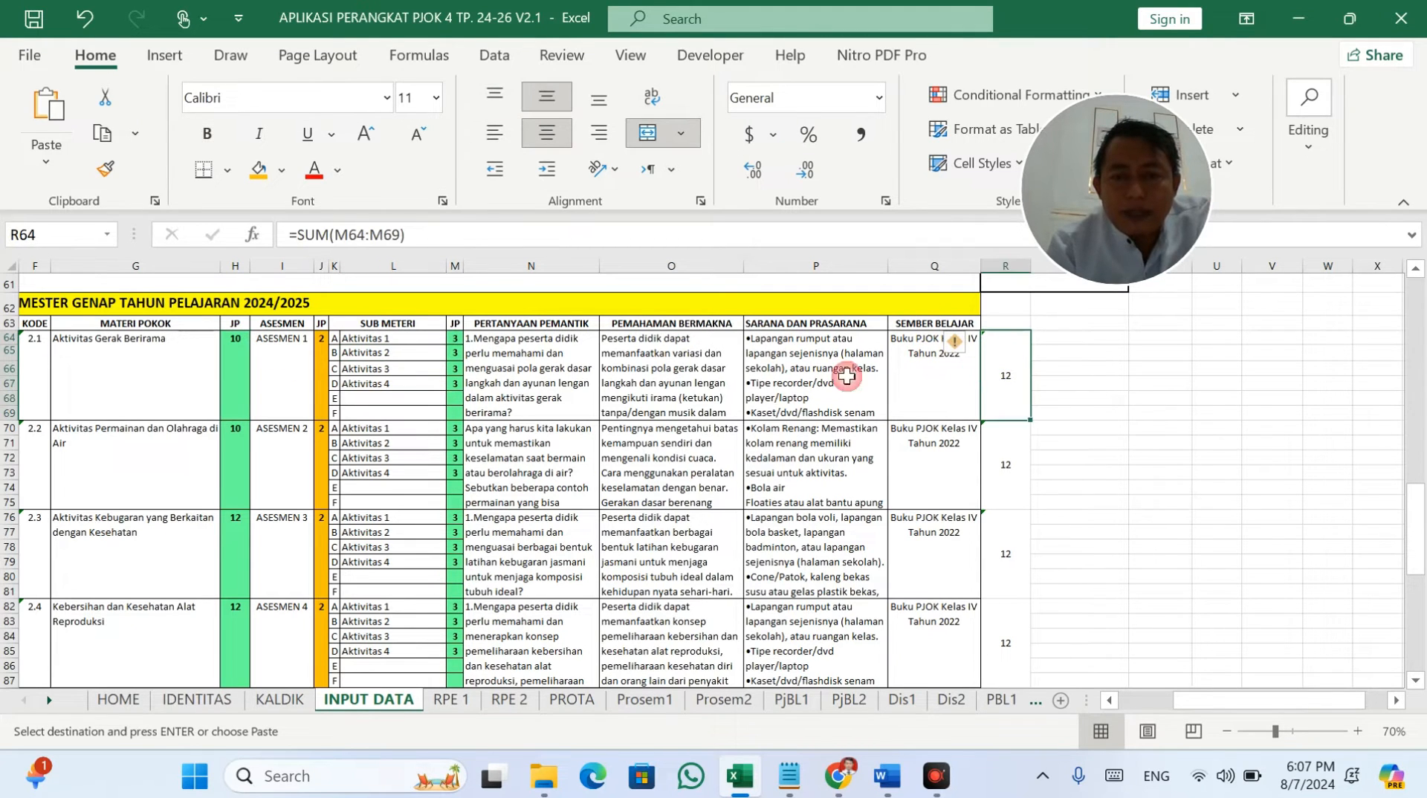
{"action": "left_click", "coordinate": [454, 340]}
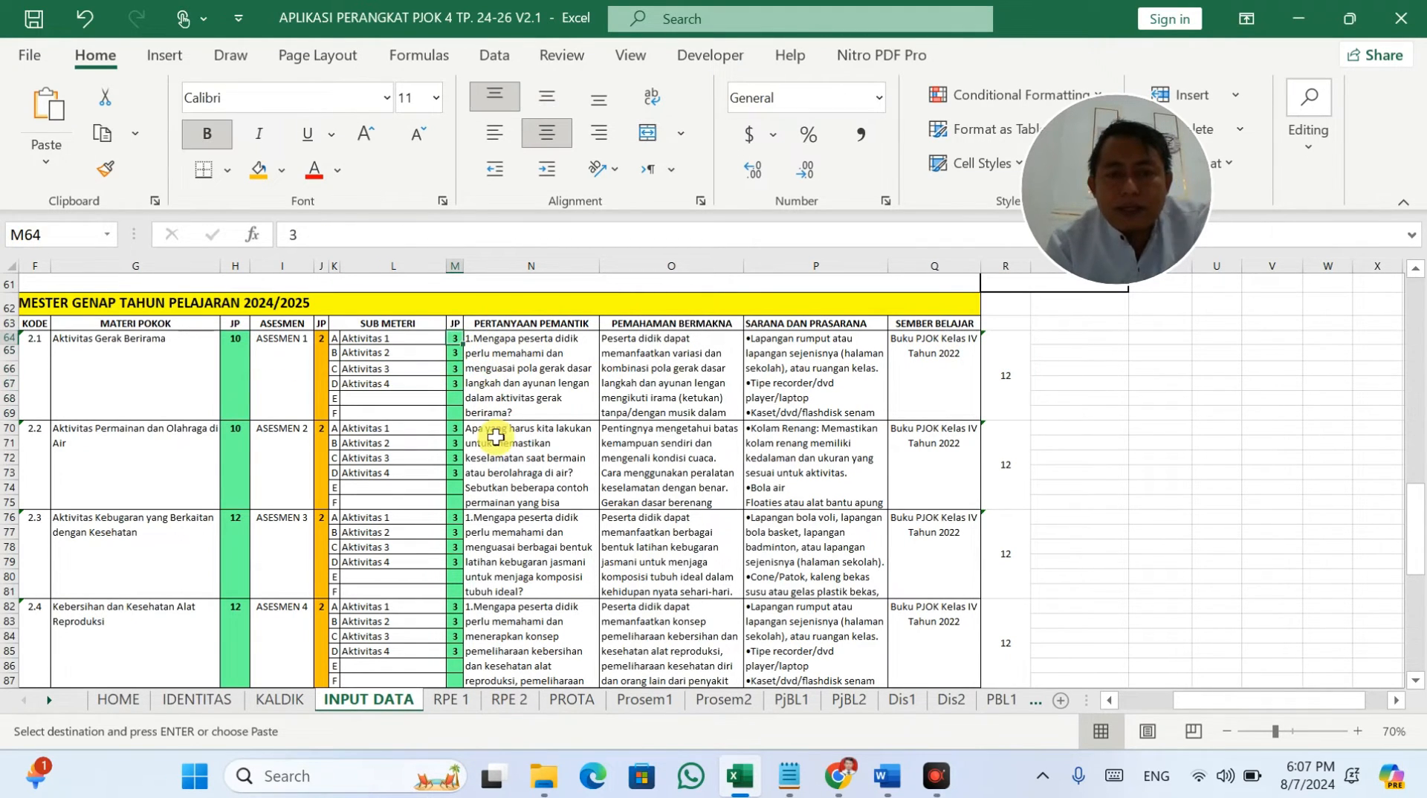
{"action": "type", "text": "2"}
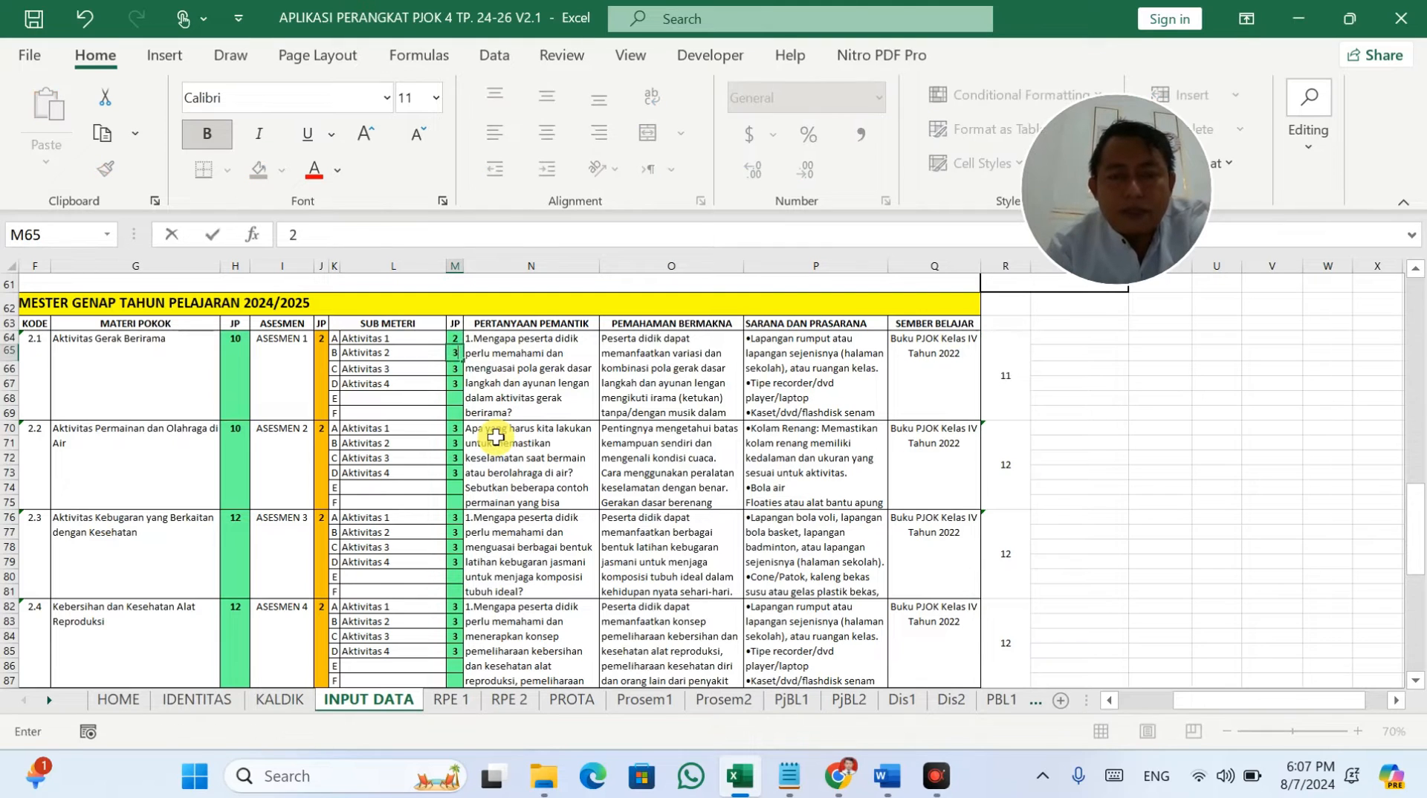
{"action": "type", "text": "2"}
{"action": "key", "text": "Return"}
Step: Set the JP of Aktivitas 1 and Aktivitas 2 under material 2.2 to 2 each
{"action": "left_click", "coordinate": [457, 430]}
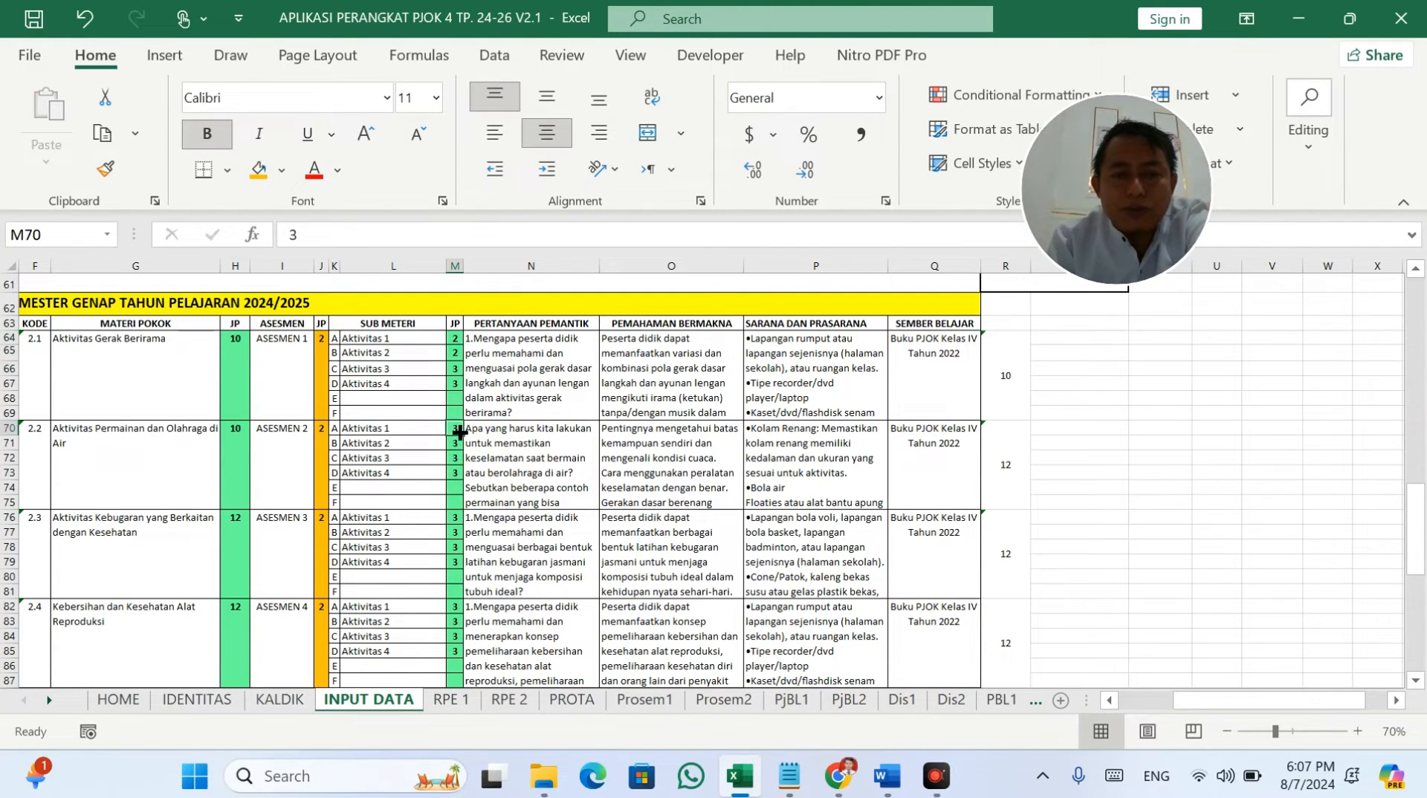
{"action": "key", "text": "Return"}
{"action": "type", "text": "2"}
{"action": "key", "text": "Return"}
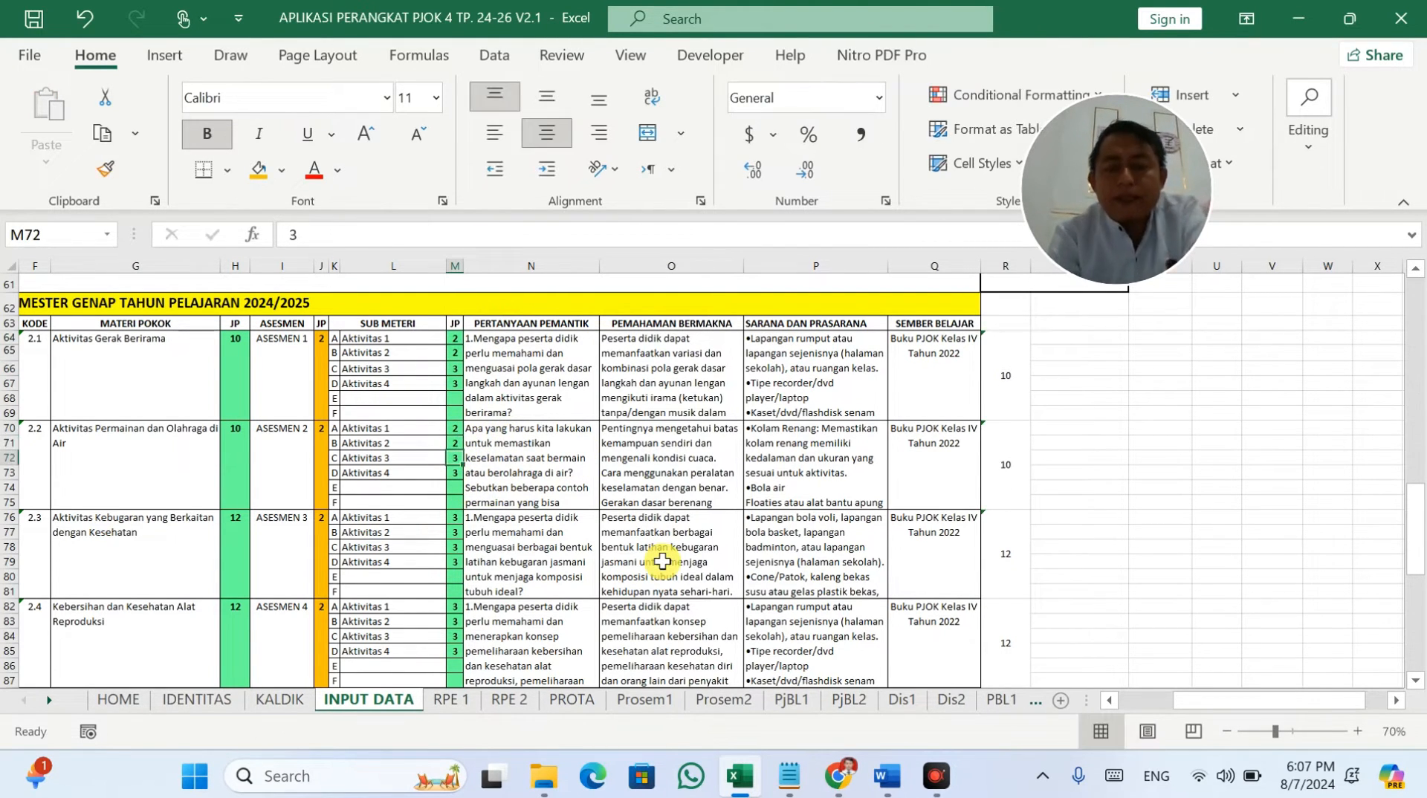
{"action": "left_click", "coordinate": [465, 443]}
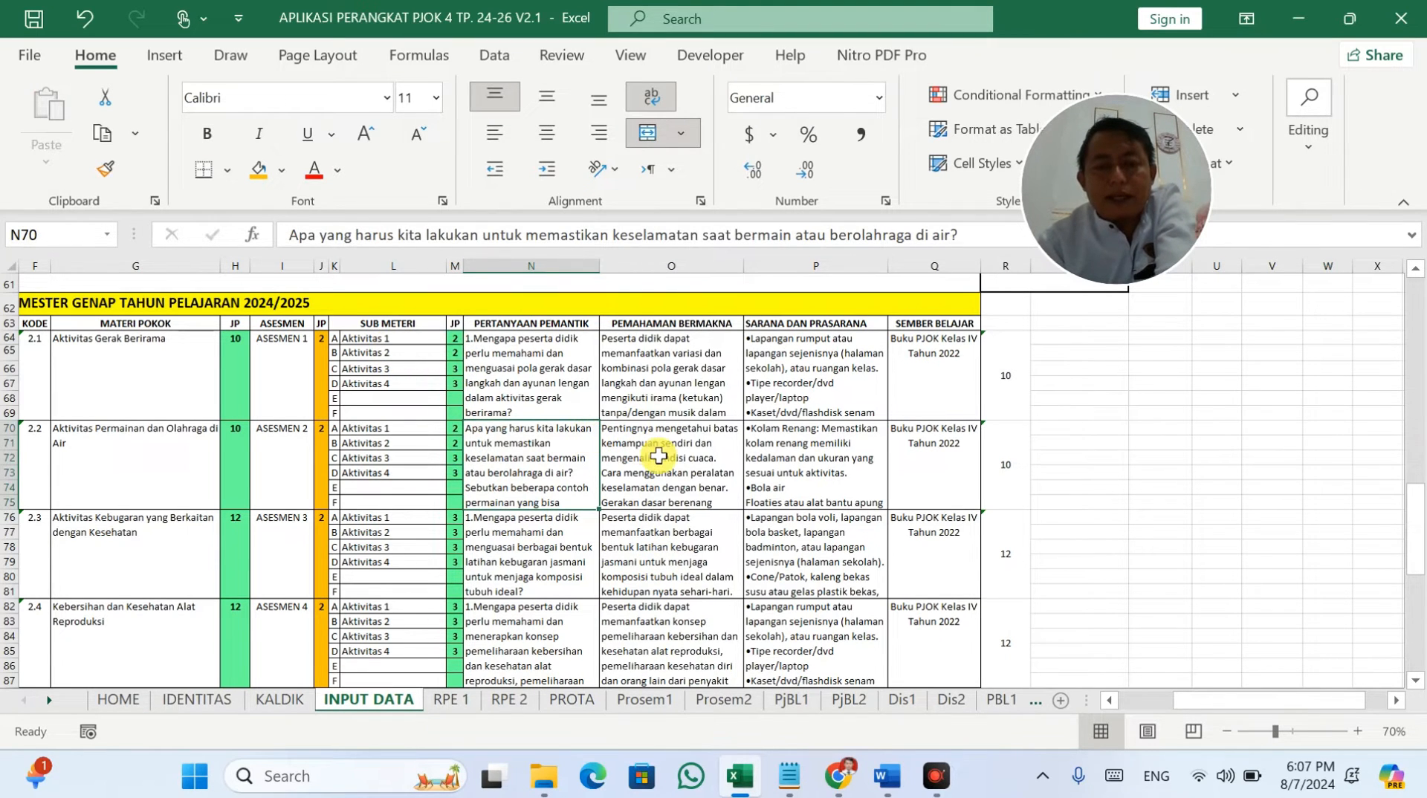
{"action": "scroll", "coordinate": [655, 455], "scroll_direction": "down", "scroll_amount": 5}
{"action": "scroll", "coordinate": [656, 455], "scroll_direction": "up", "scroll_amount": 6}
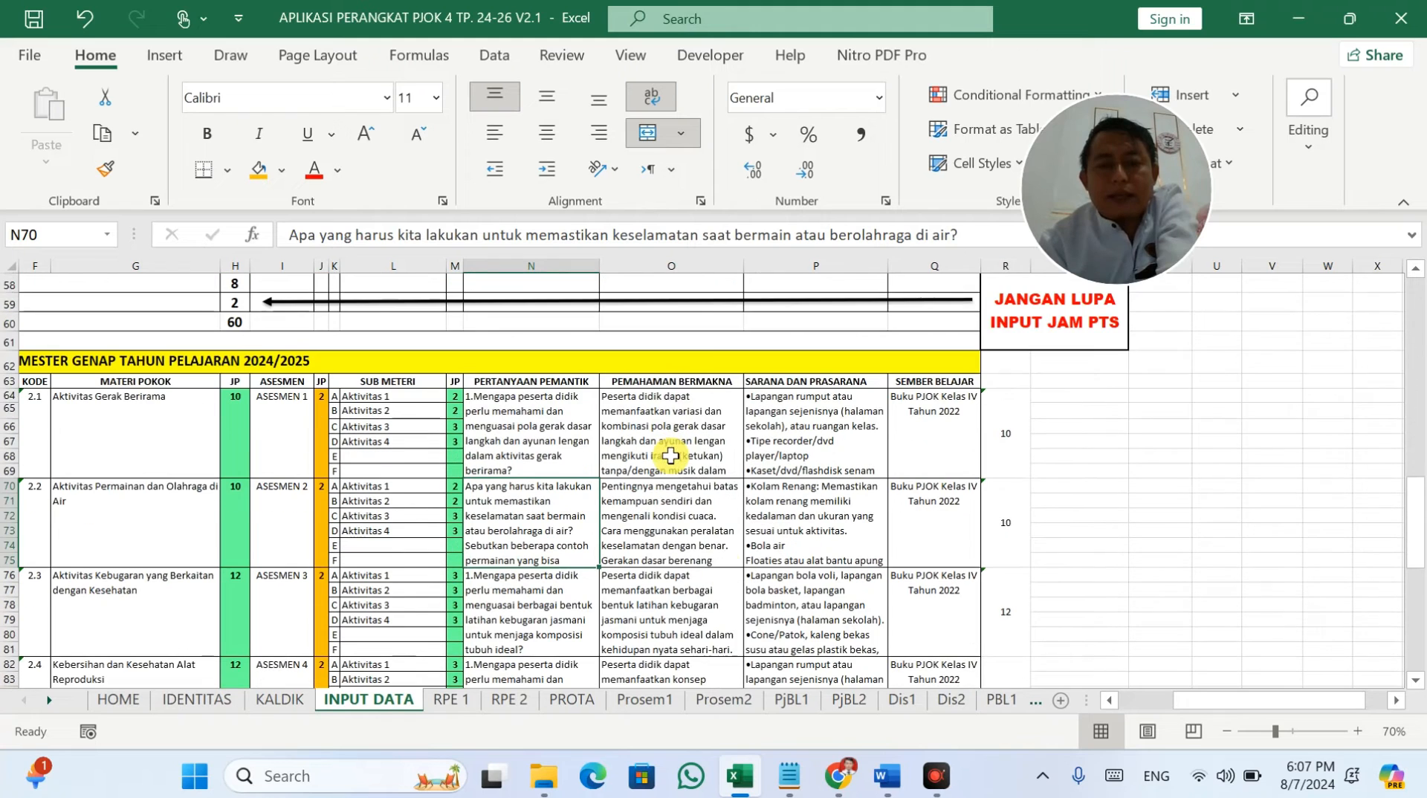
{"action": "scroll", "coordinate": [959, 506], "scroll_direction": "up", "scroll_amount": 15}
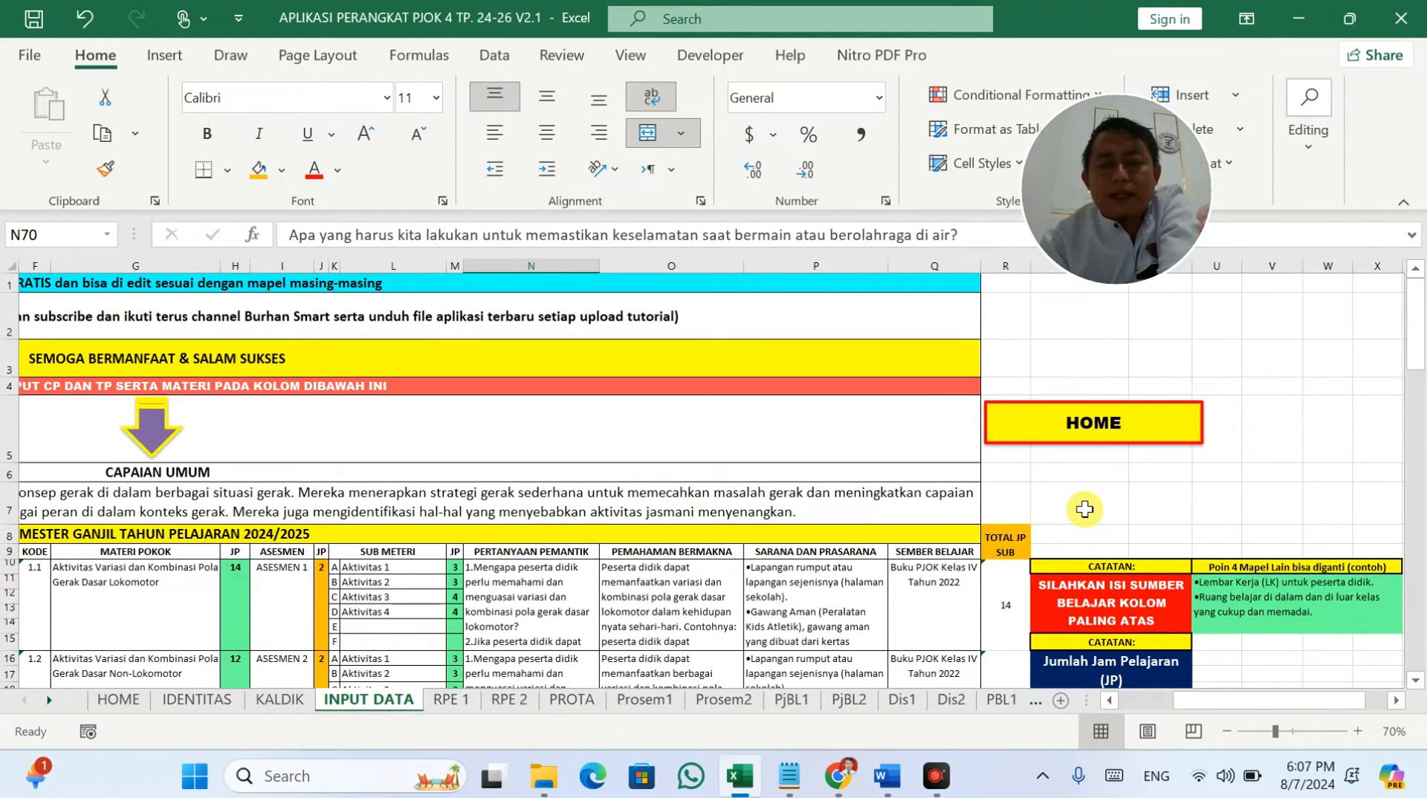
{"action": "left_click", "coordinate": [1084, 510]}
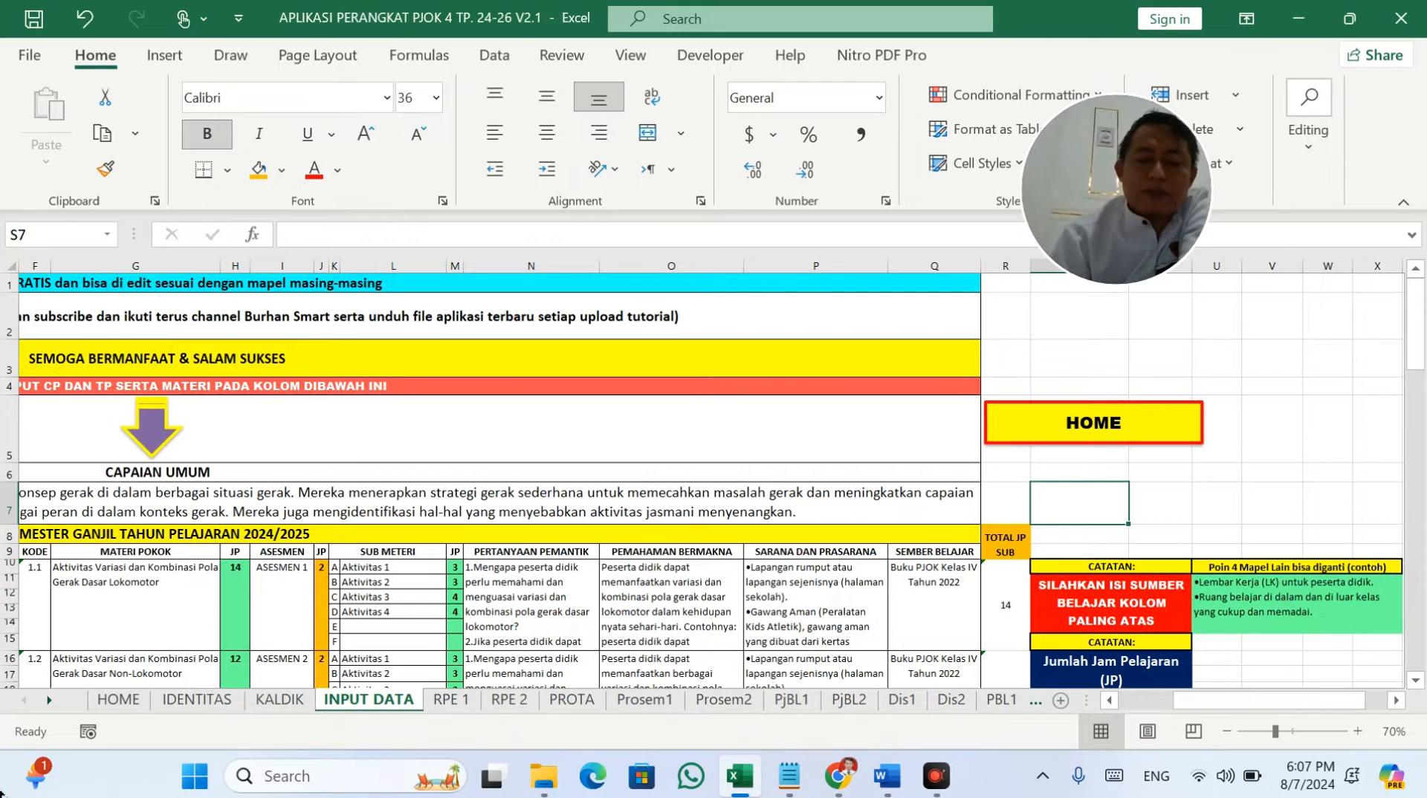
{"action": "type", "text": "6"}
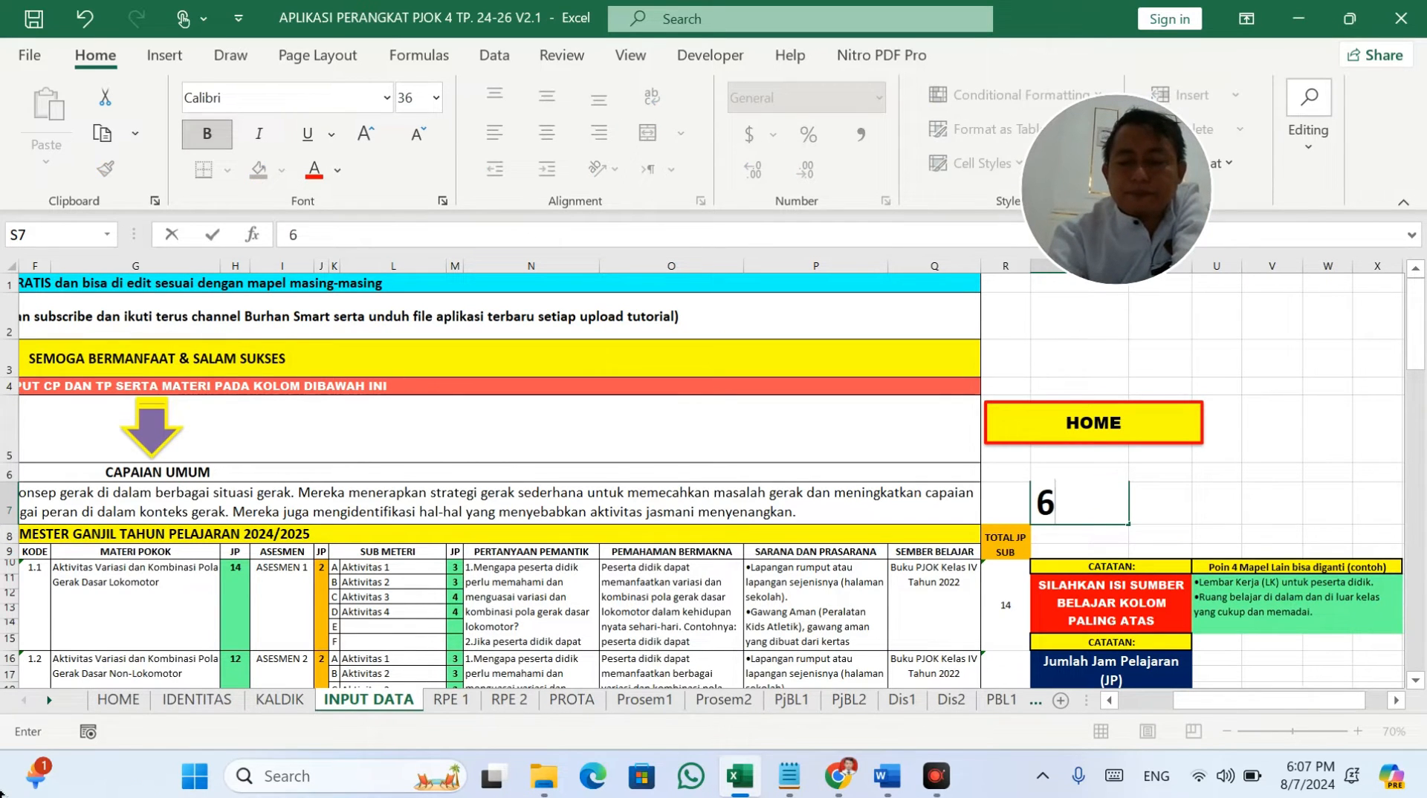
{"action": "key", "text": "Return"}
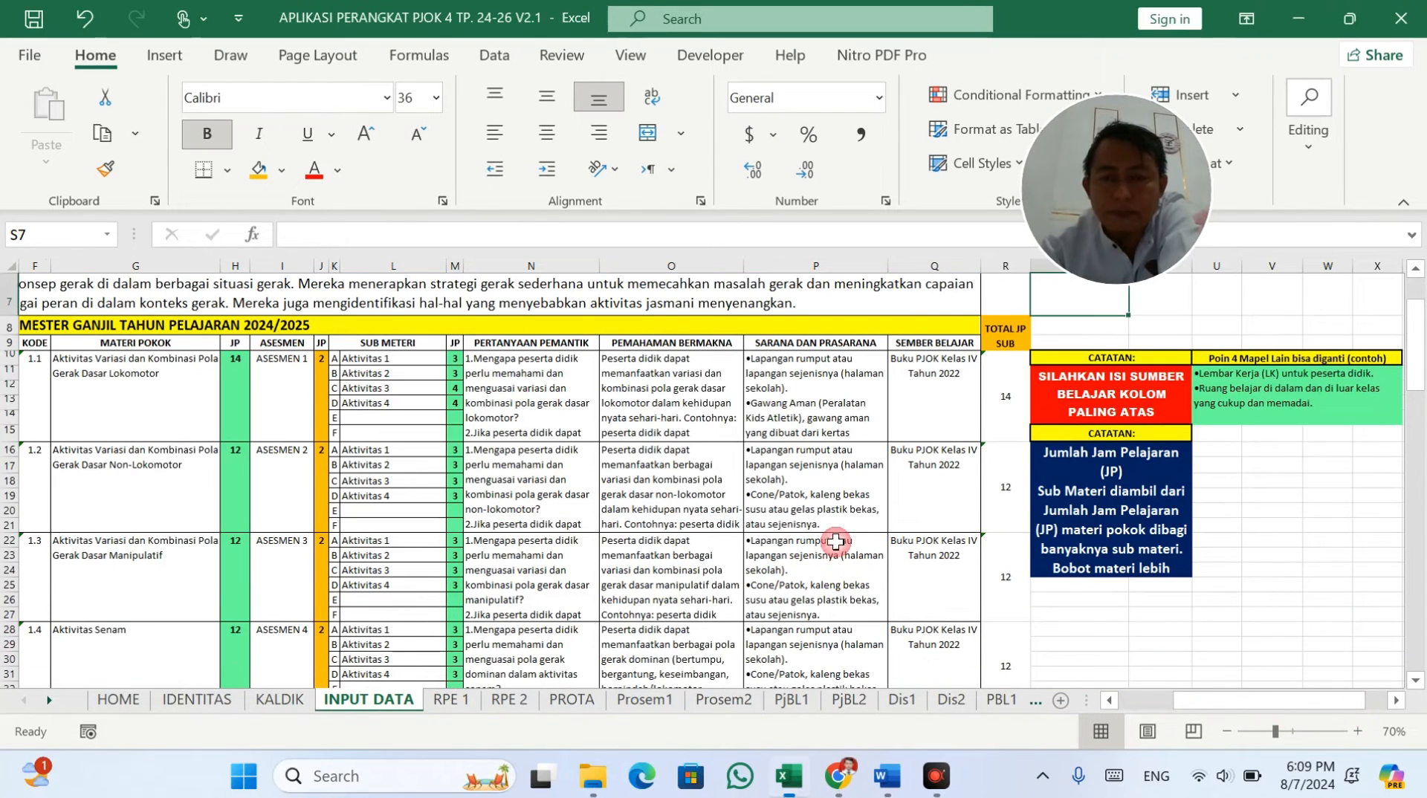
Step: Examine the total JP cells of the even and odd semesters on INPUT DATA
{"action": "scroll", "coordinate": [840, 524], "scroll_direction": "down", "scroll_amount": 5}
{"action": "scroll", "coordinate": [845, 524], "scroll_direction": "down", "scroll_amount": 20}
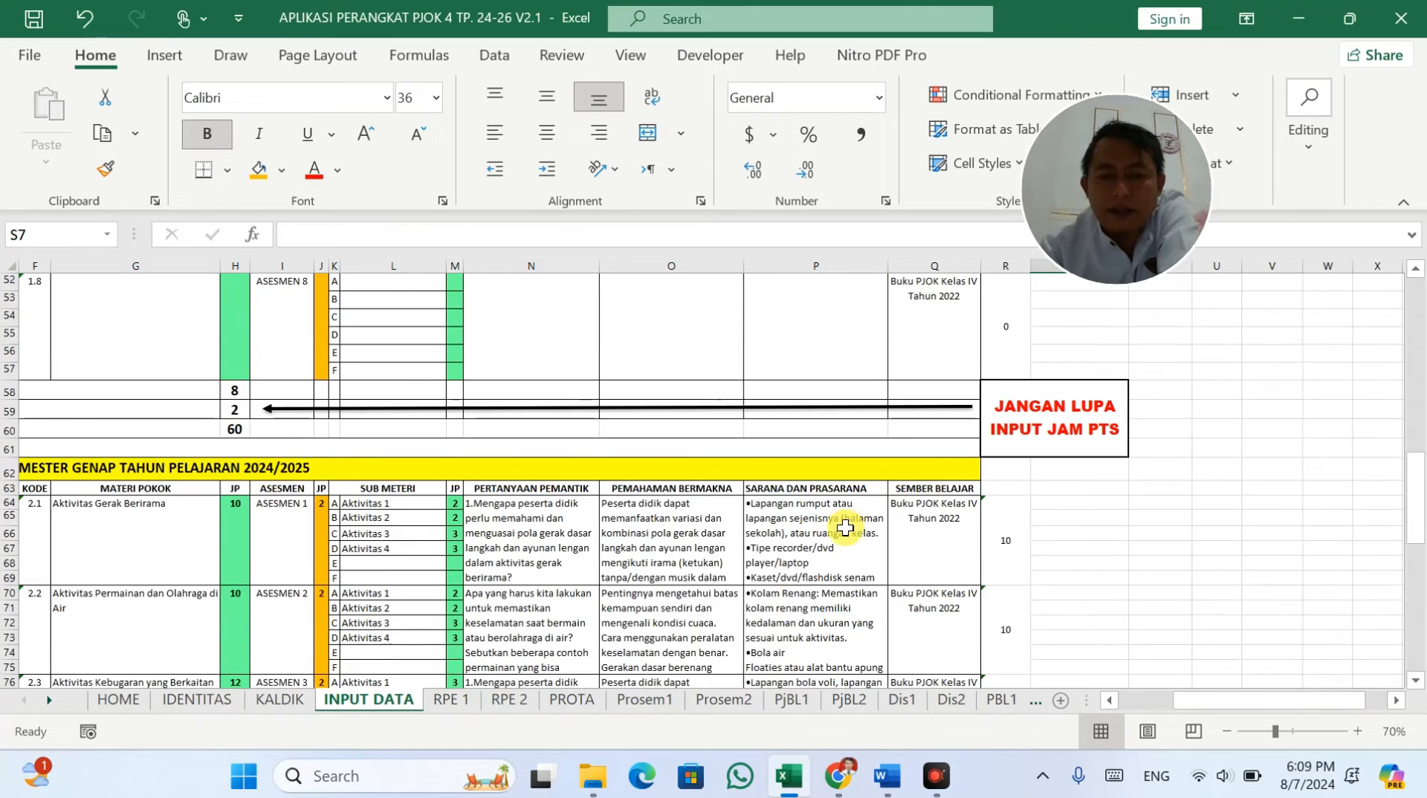
{"action": "scroll", "coordinate": [843, 544], "scroll_direction": "down", "scroll_amount": 2}
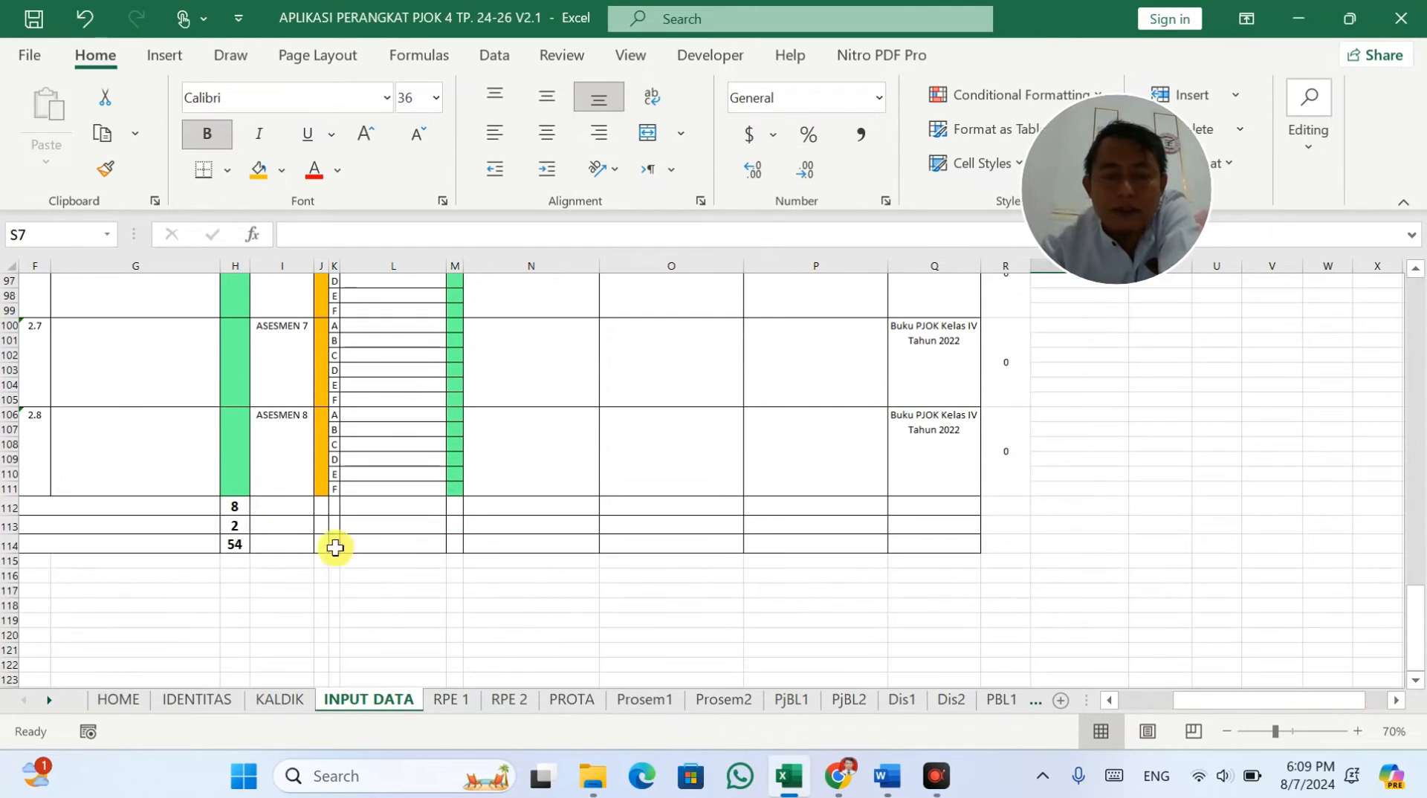
{"action": "left_click", "coordinate": [234, 544]}
{"action": "scroll", "coordinate": [405, 533], "scroll_direction": "up", "scroll_amount": 15}
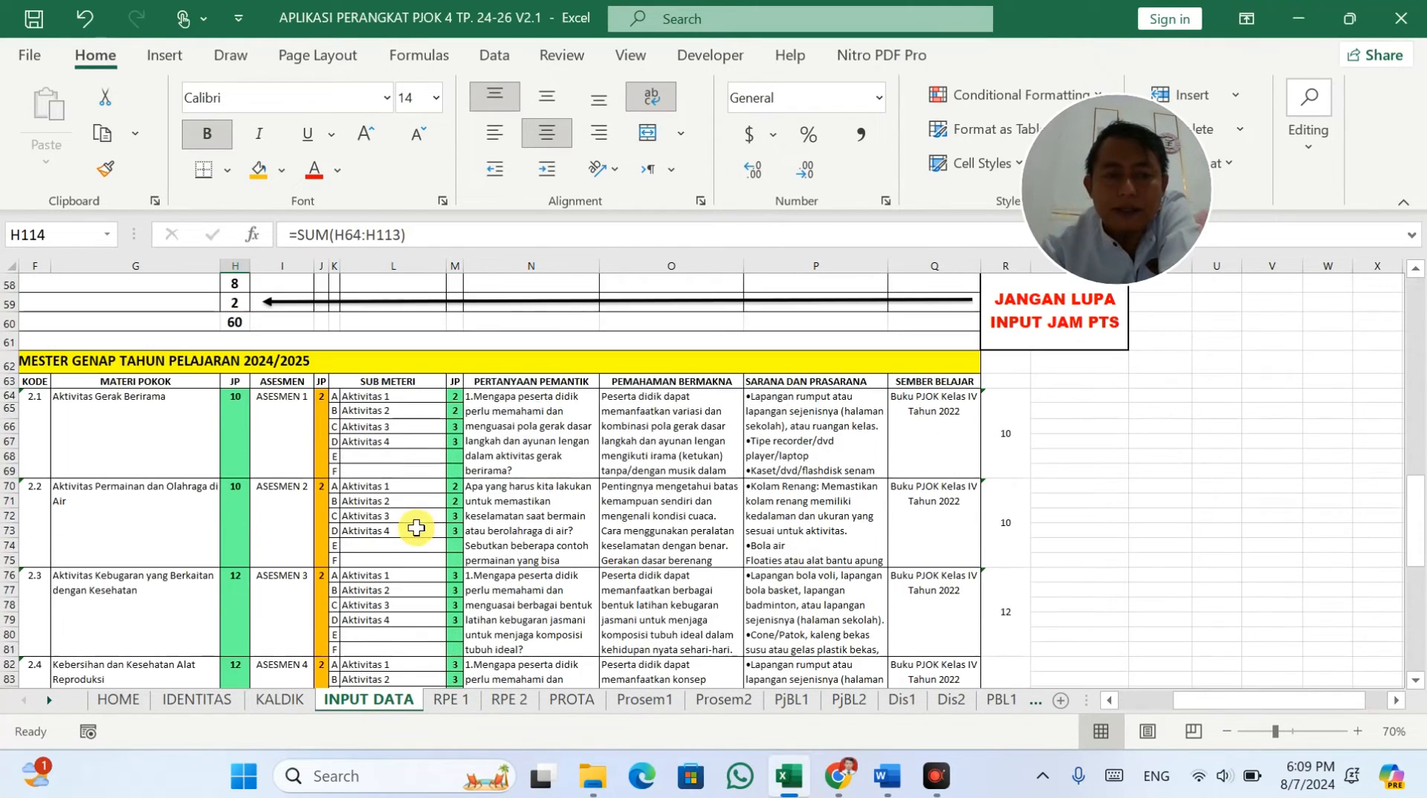
{"action": "left_click", "coordinate": [232, 429]}
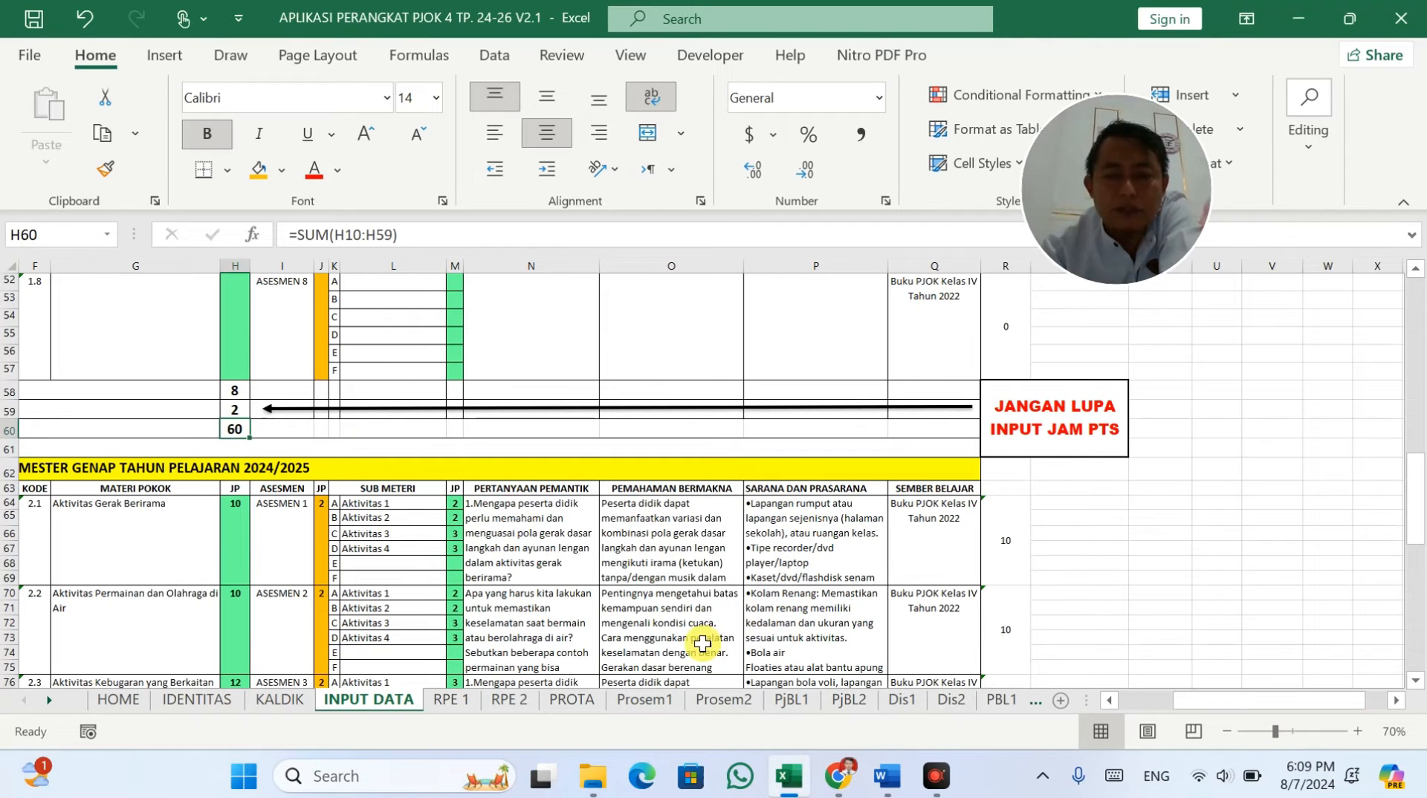
{"action": "scroll", "coordinate": [703, 640], "scroll_direction": "up", "scroll_amount": 11}
{"action": "scroll", "coordinate": [706, 643], "scroll_direction": "up", "scroll_amount": 6}
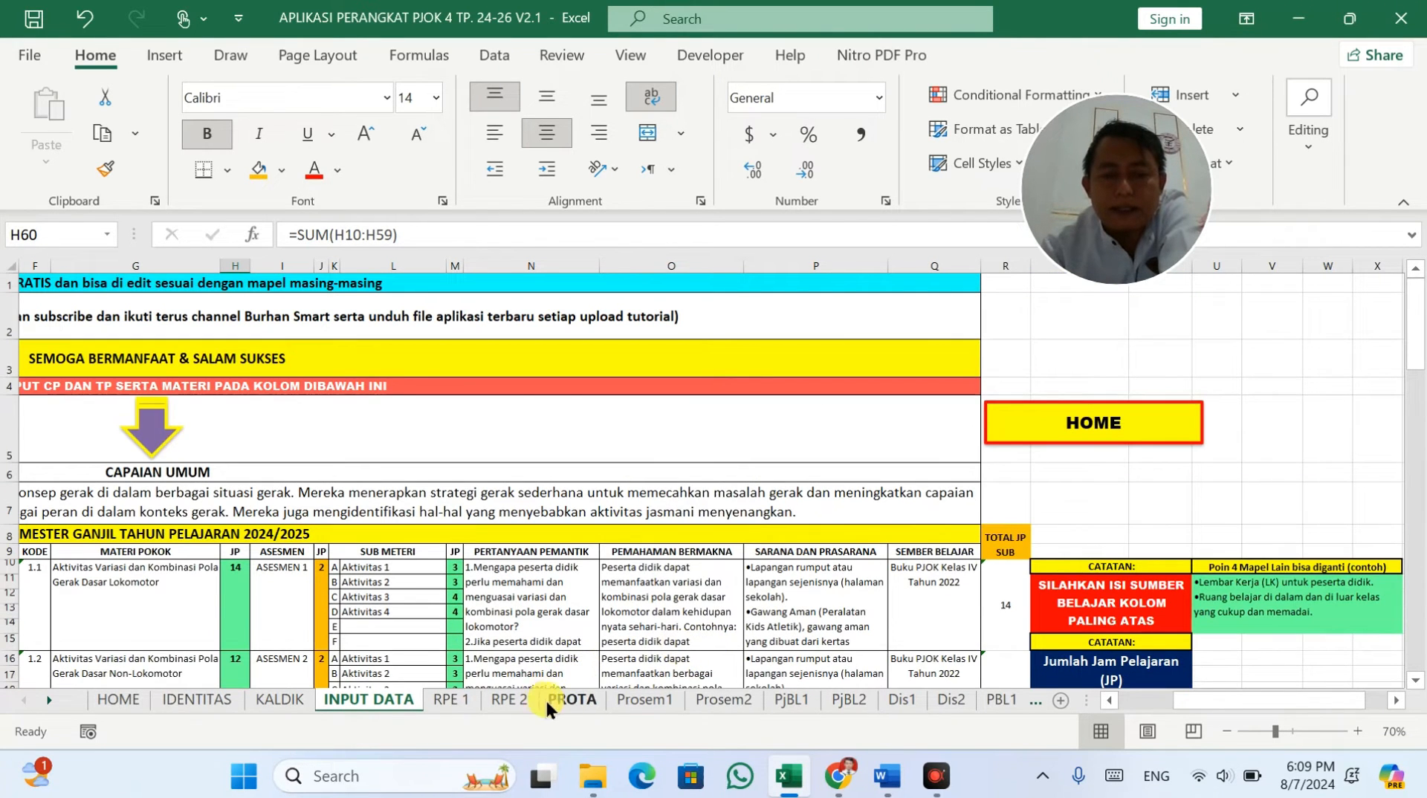
Step: On the Prosem1 sheet, enter 3 JP for Aktivitas 1 in week 1 and 3 JP for Aktivitas 2 in week 2 of material 1.1
{"action": "left_click", "coordinate": [644, 699]}
{"action": "scroll", "coordinate": [728, 575], "scroll_direction": "up", "scroll_amount": 19}
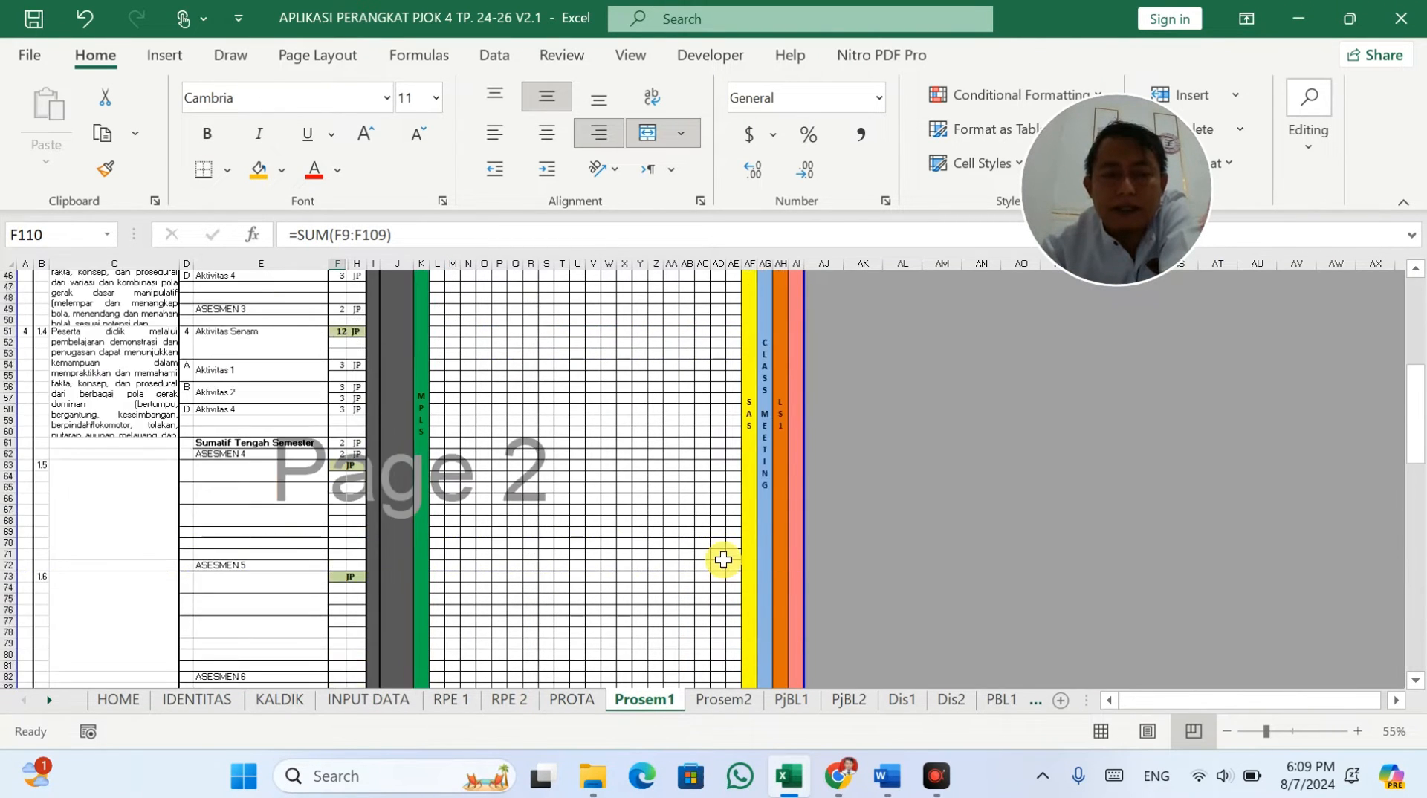
{"action": "scroll", "coordinate": [724, 560], "scroll_direction": "up", "scroll_amount": 7}
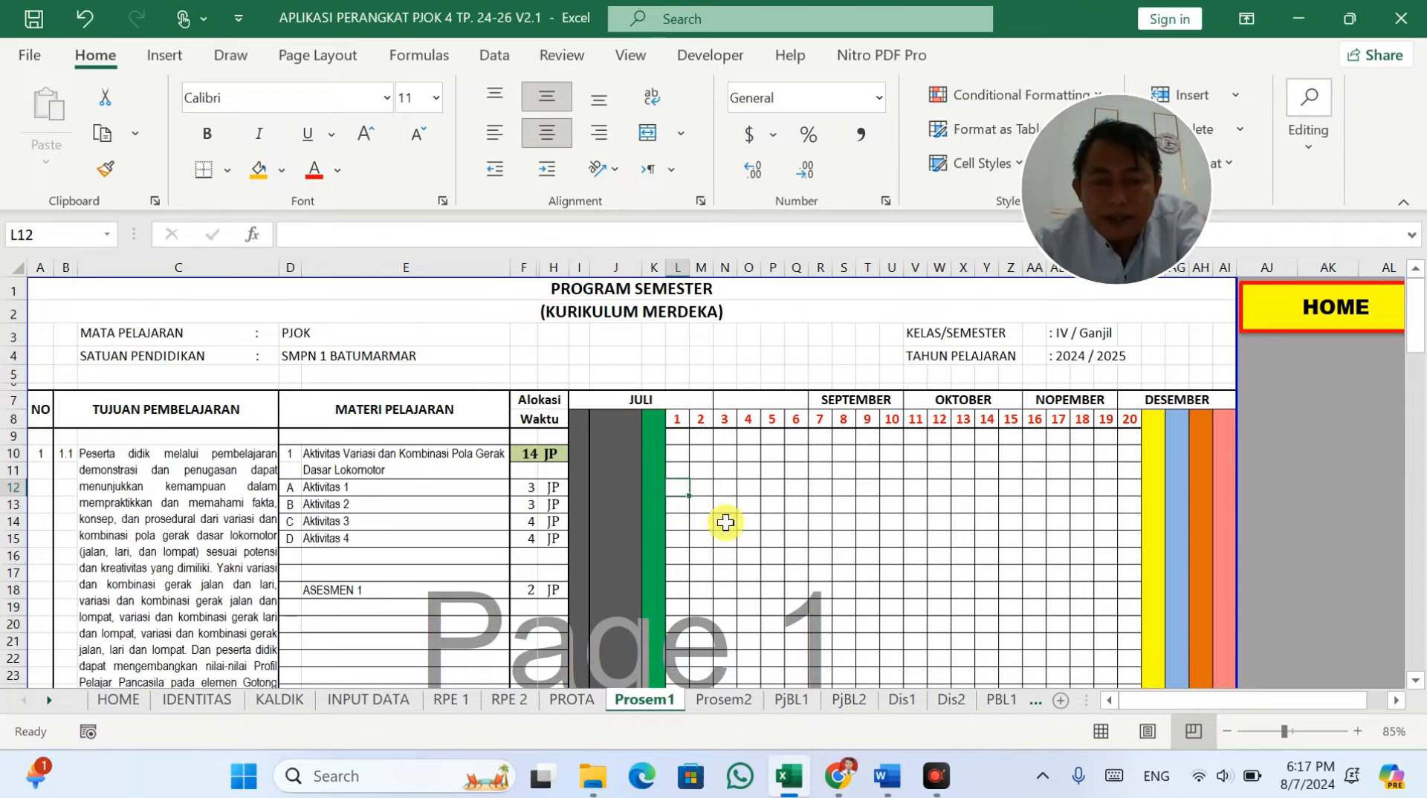
{"action": "type", "text": "3"}
{"action": "key", "text": "Return"}
{"action": "left_click", "coordinate": [676, 449]}
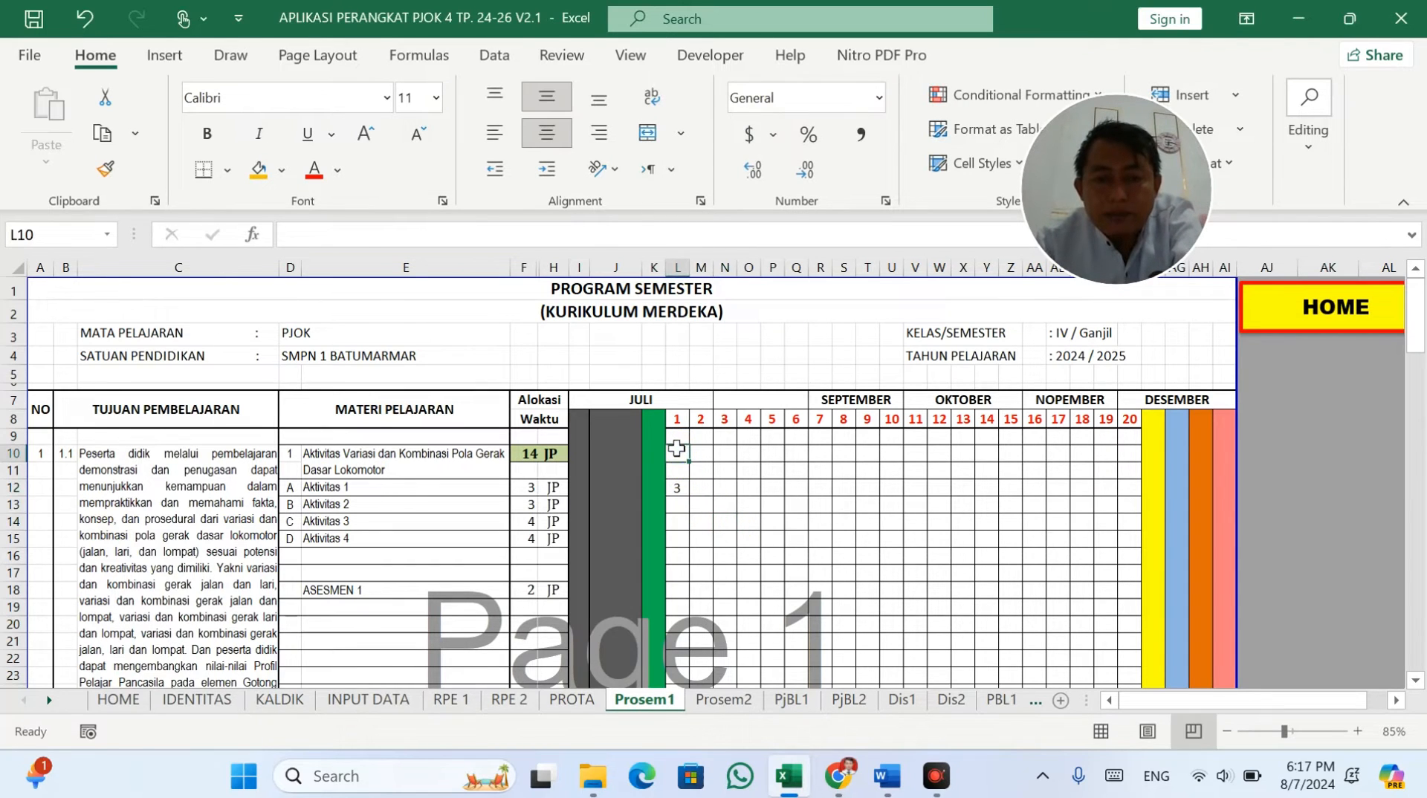
{"action": "left_click_drag", "start_coordinate": [676, 449], "coordinate": [678, 545]}
{"action": "left_click", "coordinate": [707, 503]}
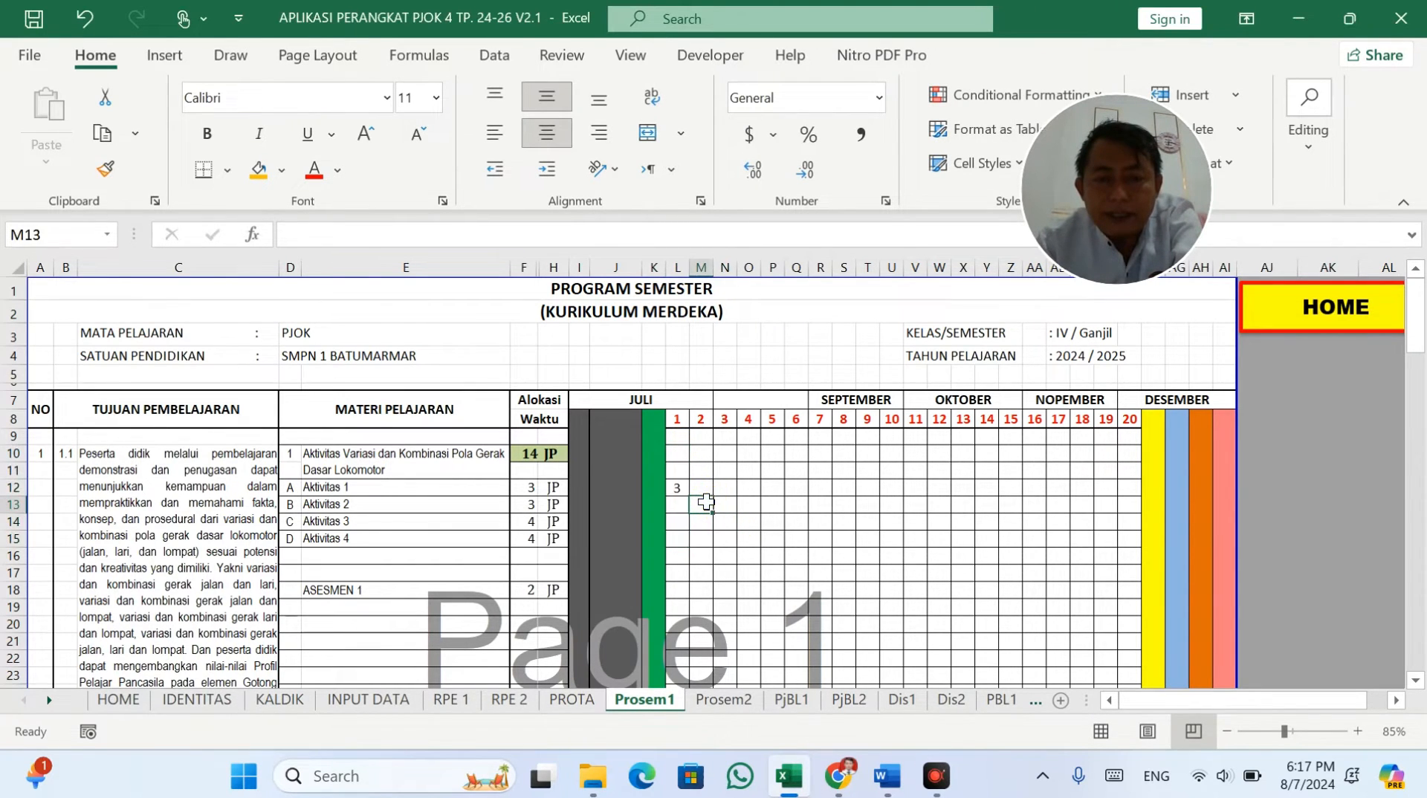
{"action": "type", "text": "3"}
Step: Split the JP of Aktivitas 3 under material 1.1 into 3 in week 3 and 1 in week 4
{"action": "left_click", "coordinate": [724, 523]}
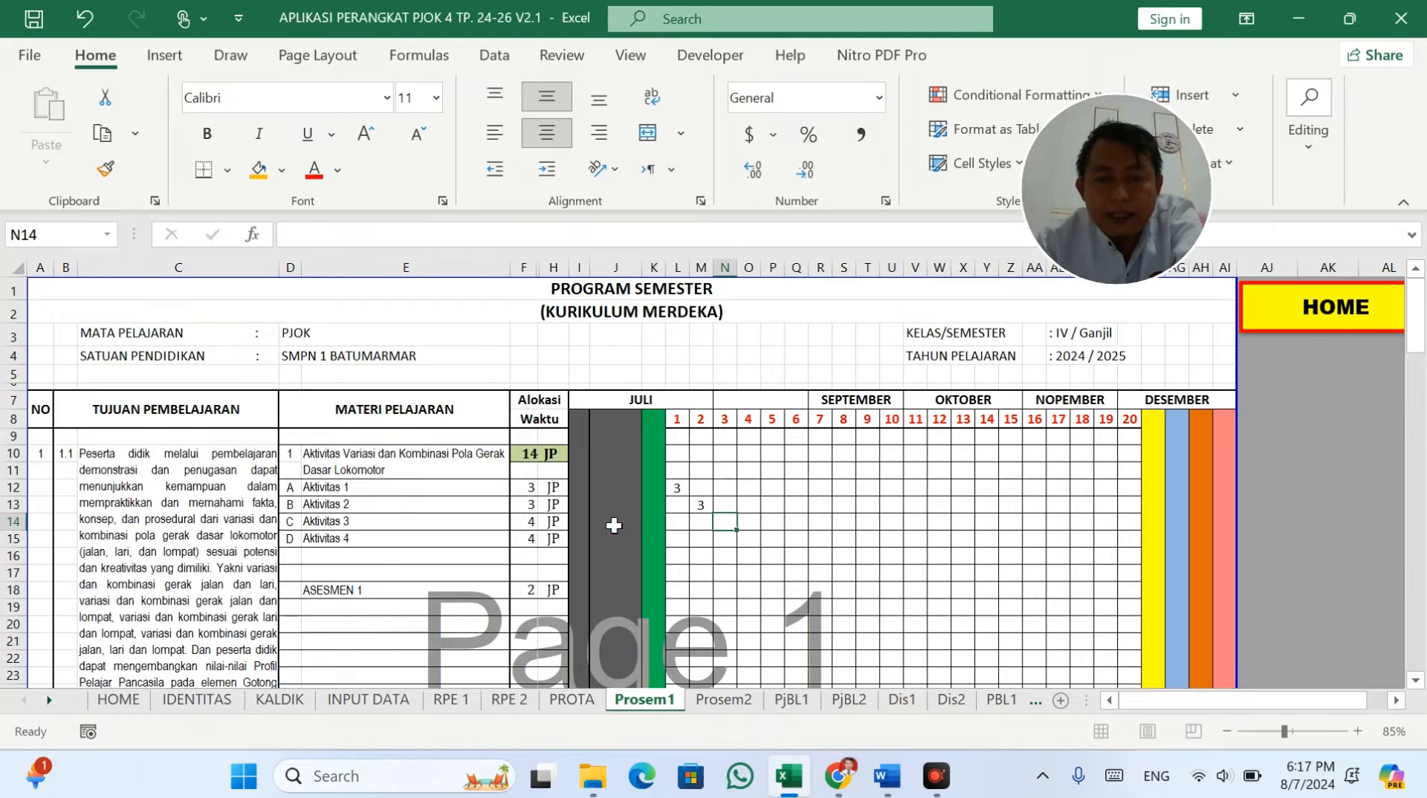
{"action": "type", "text": "3"}
{"action": "left_click", "coordinate": [773, 538]}
{"action": "left_click", "coordinate": [529, 521]}
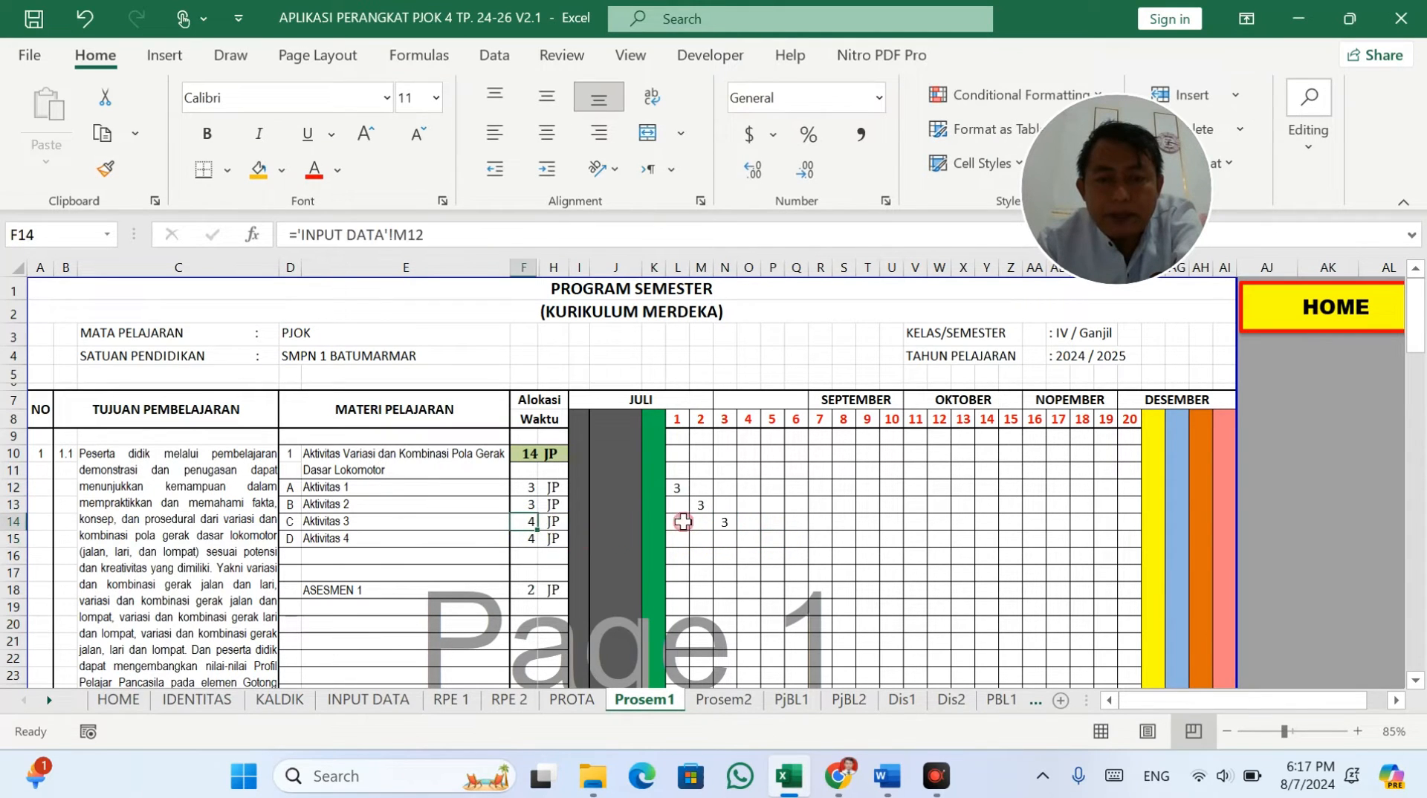
{"action": "left_click", "coordinate": [750, 522]}
{"action": "type", "text": "1"}
{"action": "left_click", "coordinate": [770, 591]}
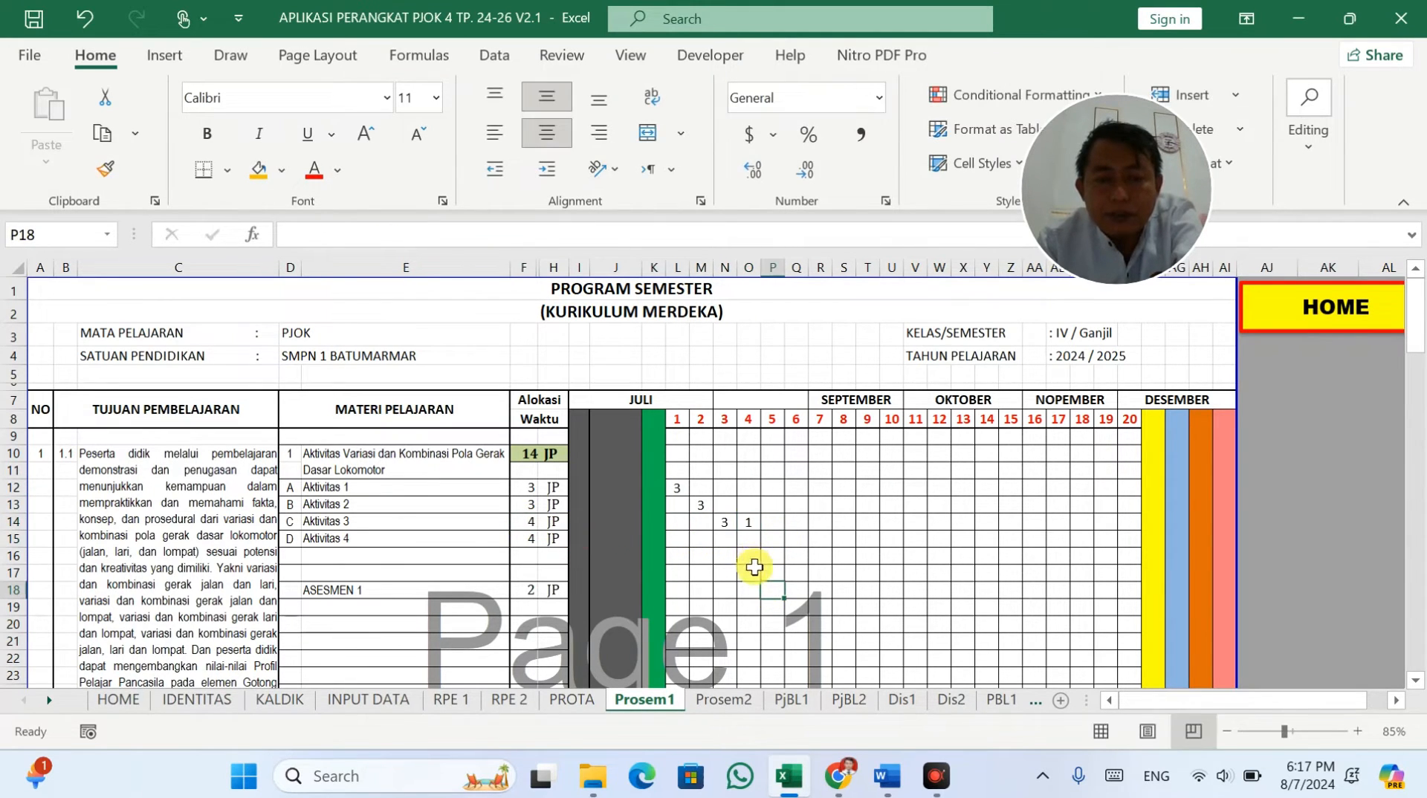
Step: Split the JP of Aktivitas 4 under material 1.1 into 2 in week 4 and 2 in week 5
{"action": "left_click", "coordinate": [561, 532]}
{"action": "left_click", "coordinate": [747, 539]}
{"action": "type", "text": "2"}
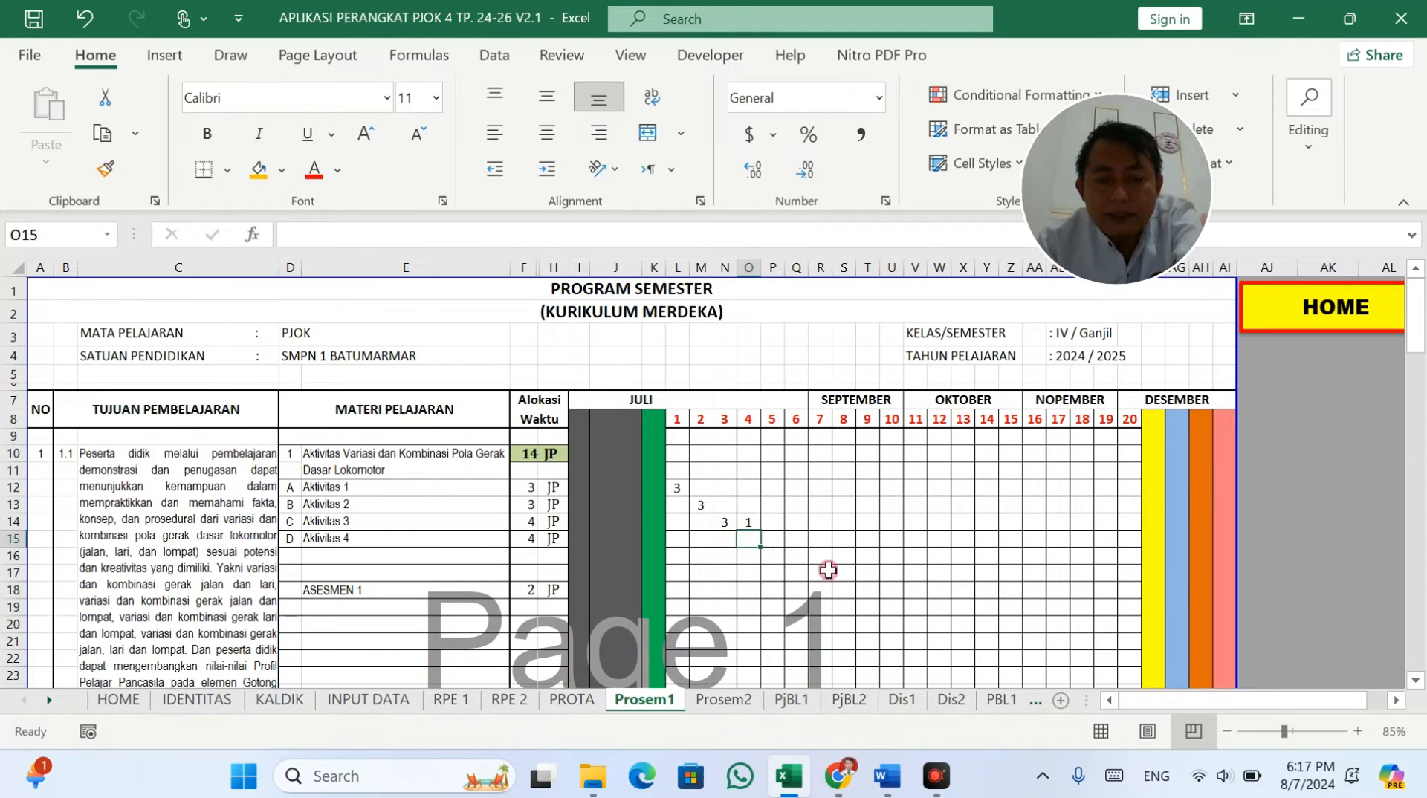
{"action": "left_click", "coordinate": [839, 572]}
{"action": "left_click_drag", "start_coordinate": [759, 520], "coordinate": [747, 595]}
{"action": "left_click", "coordinate": [537, 539]}
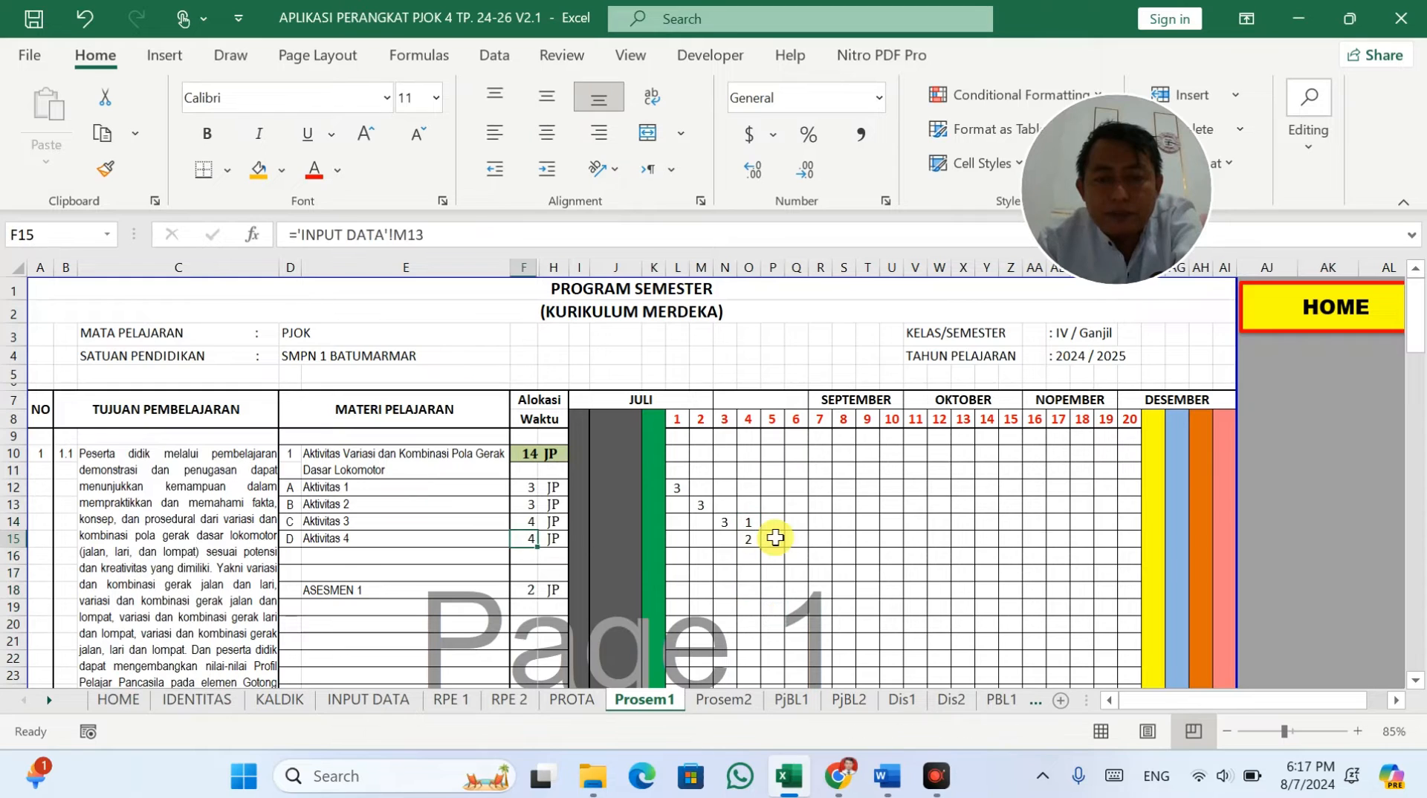
{"action": "left_click", "coordinate": [774, 539]}
{"action": "left_click", "coordinate": [744, 539]}
{"action": "left_click", "coordinate": [776, 541]}
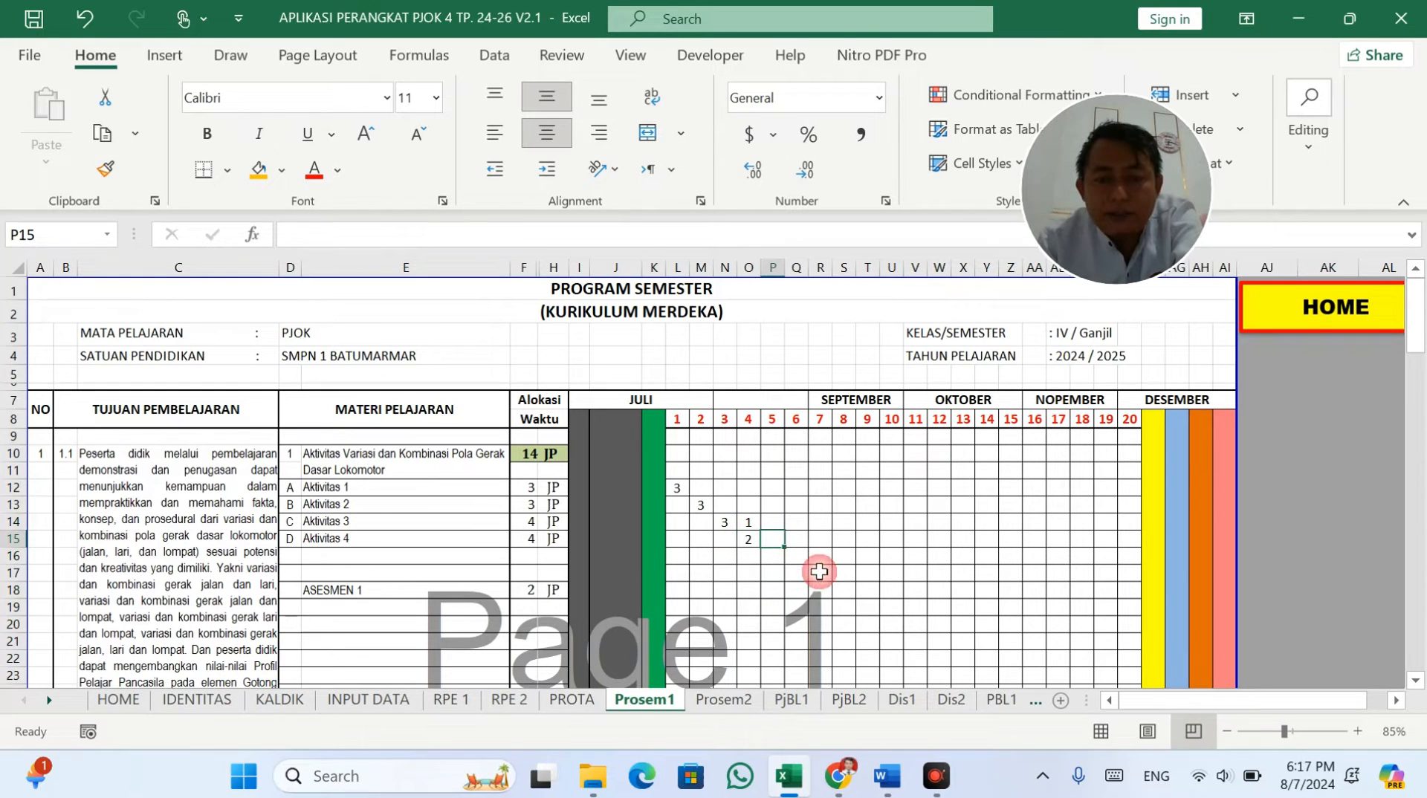
{"action": "type", "text": "2"}
{"action": "key", "text": "Return"}
{"action": "mouse_move", "coordinate": [774, 542]}
{"action": "left_mouse_down"}
{"action": "mouse_move", "coordinate": [556, 544]}
{"action": "mouse_move", "coordinate": [775, 540]}
{"action": "left_mouse_up"}
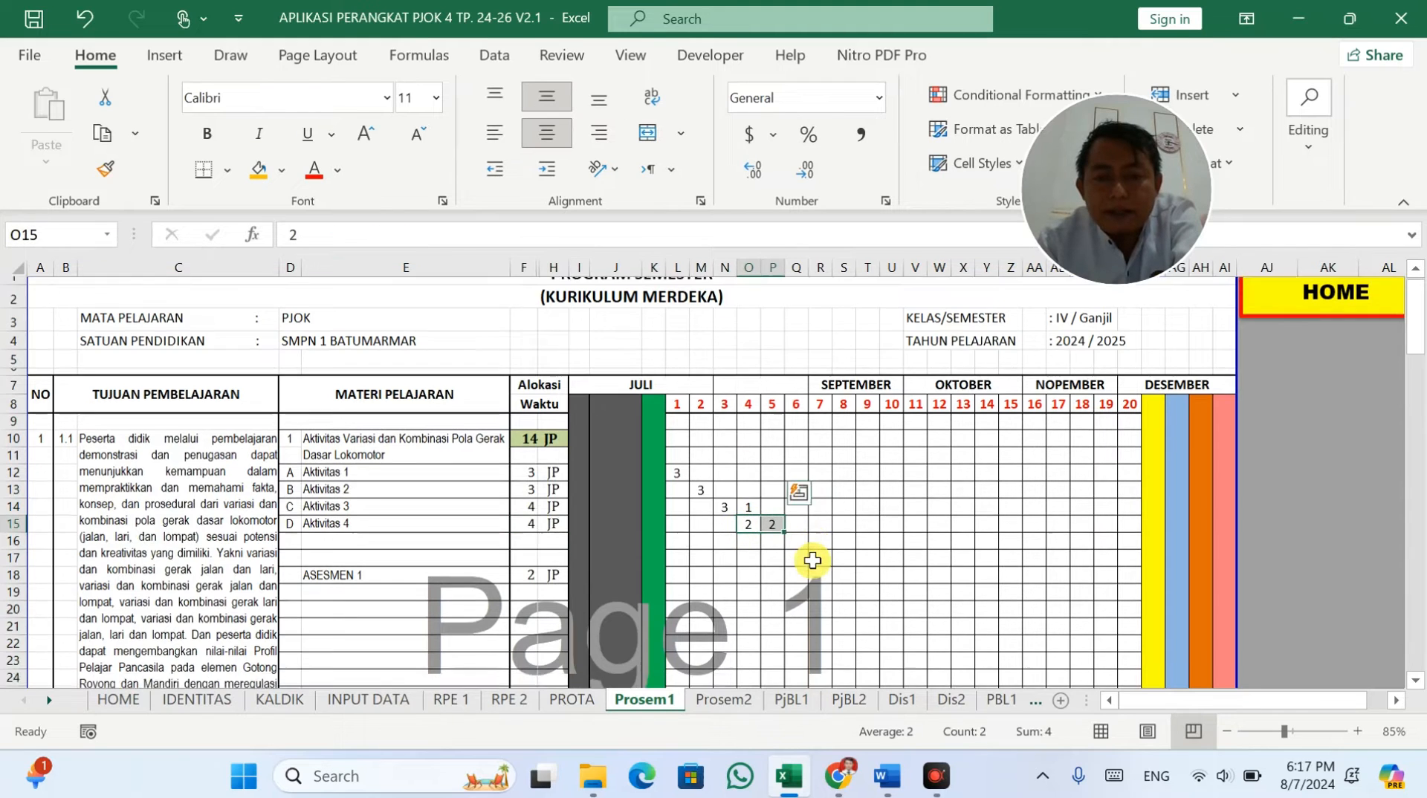
Step: Split the JP of ASESMEN 1 into 1 in week 5 and 1 in week 6
{"action": "scroll", "coordinate": [812, 535], "scroll_direction": "down", "scroll_amount": 3}
{"action": "left_click", "coordinate": [772, 374]}
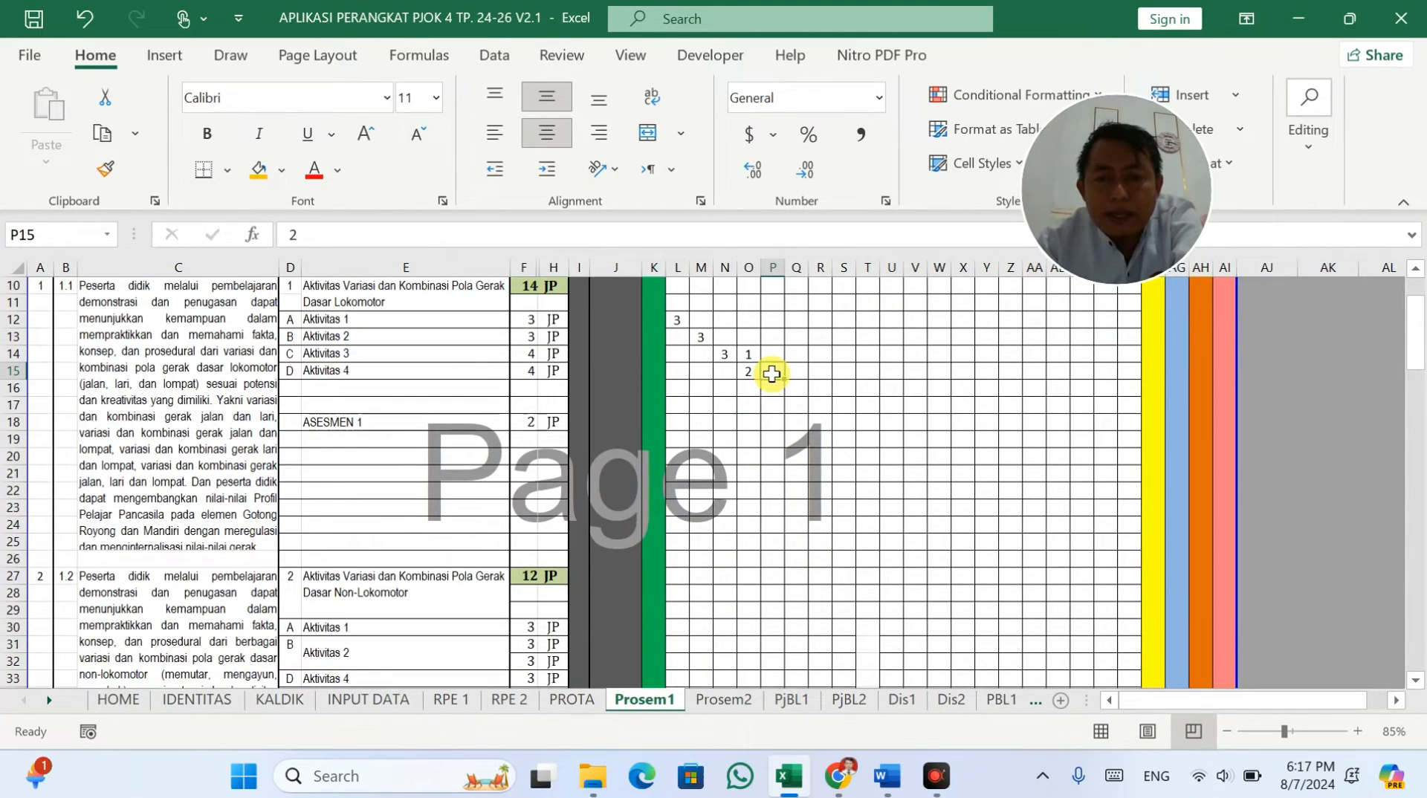
{"action": "left_click", "coordinate": [775, 424]}
{"action": "type", "text": "1"}
{"action": "key", "text": "Tab"}
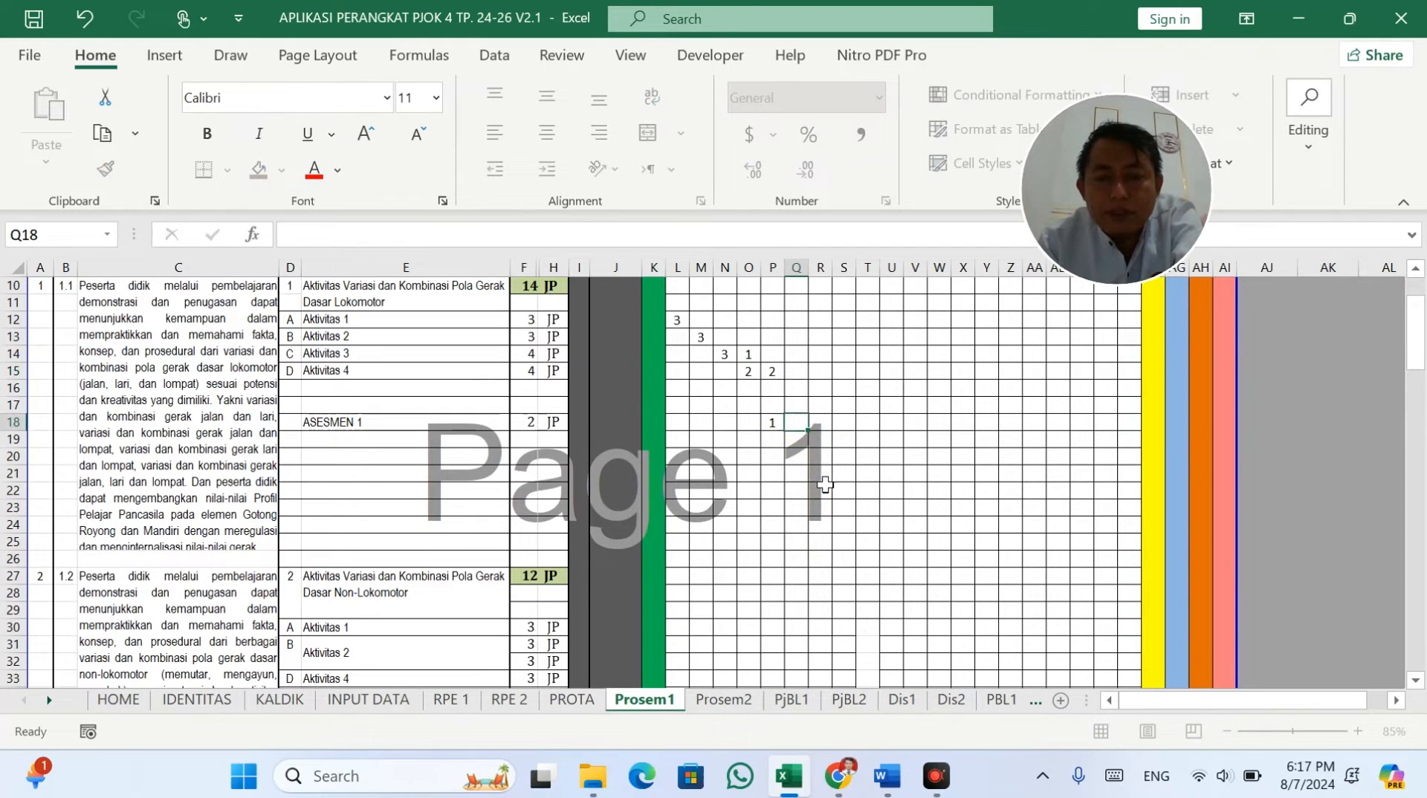
{"action": "type", "text": "1"}
{"action": "left_click", "coordinate": [825, 487]}
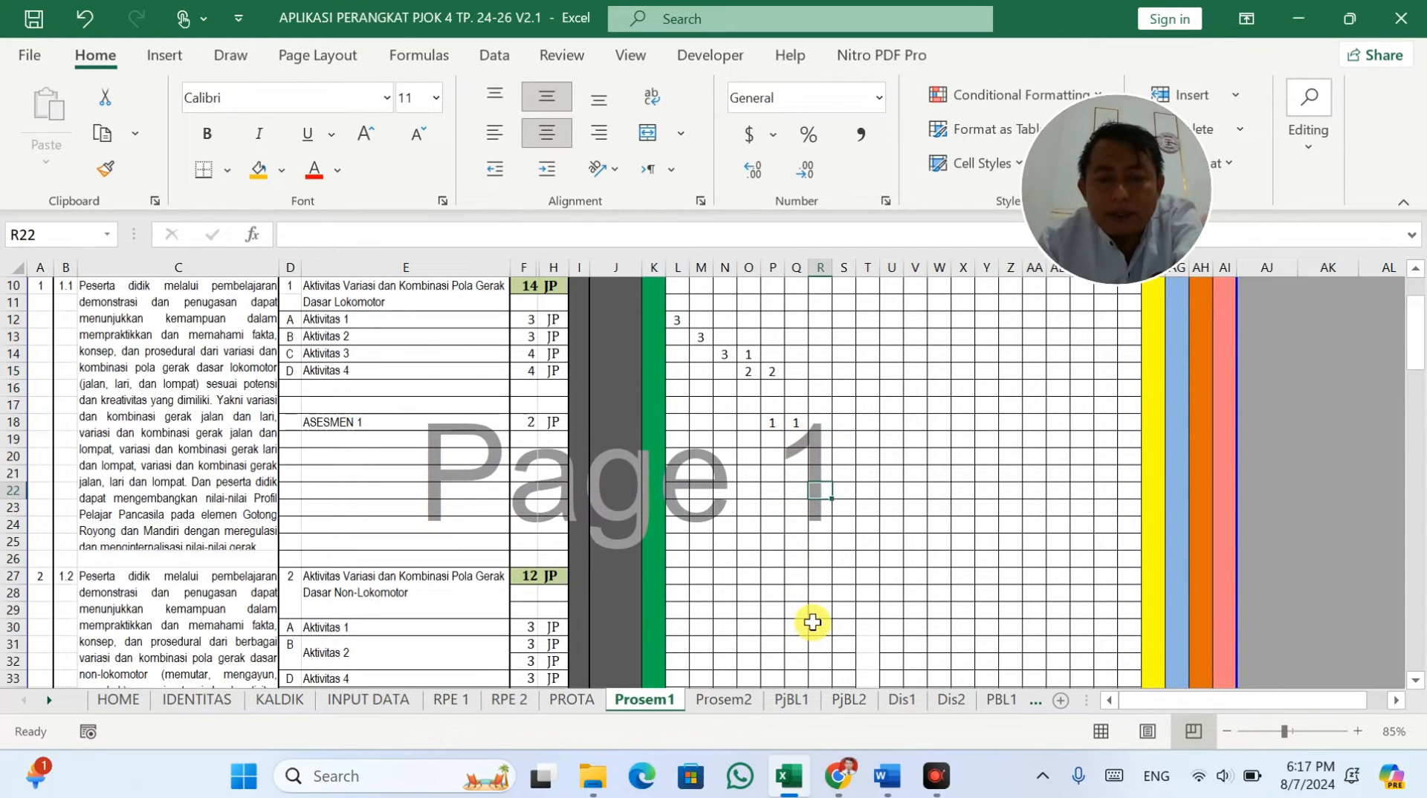
Step: Split the JP of Aktivitas 1 under material 1.2 into 2 in week 6 and 1 in week 7
{"action": "left_click_drag", "start_coordinate": [796, 423], "coordinate": [801, 609]}
{"action": "left_click", "coordinate": [532, 627]}
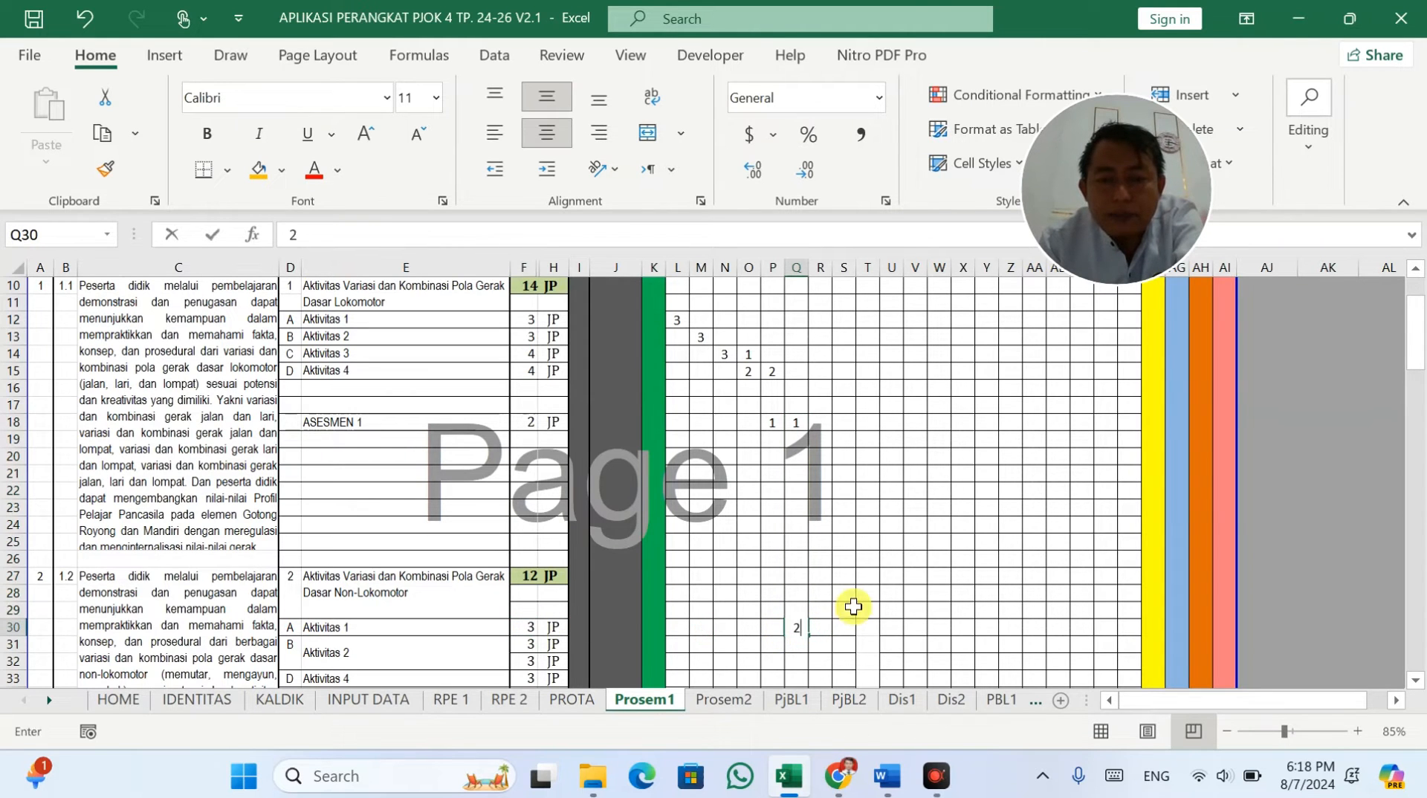
{"action": "left_click_drag", "start_coordinate": [799, 422], "coordinate": [799, 644]}
{"action": "scroll", "coordinate": [854, 618], "scroll_direction": "down", "scroll_amount": 3}
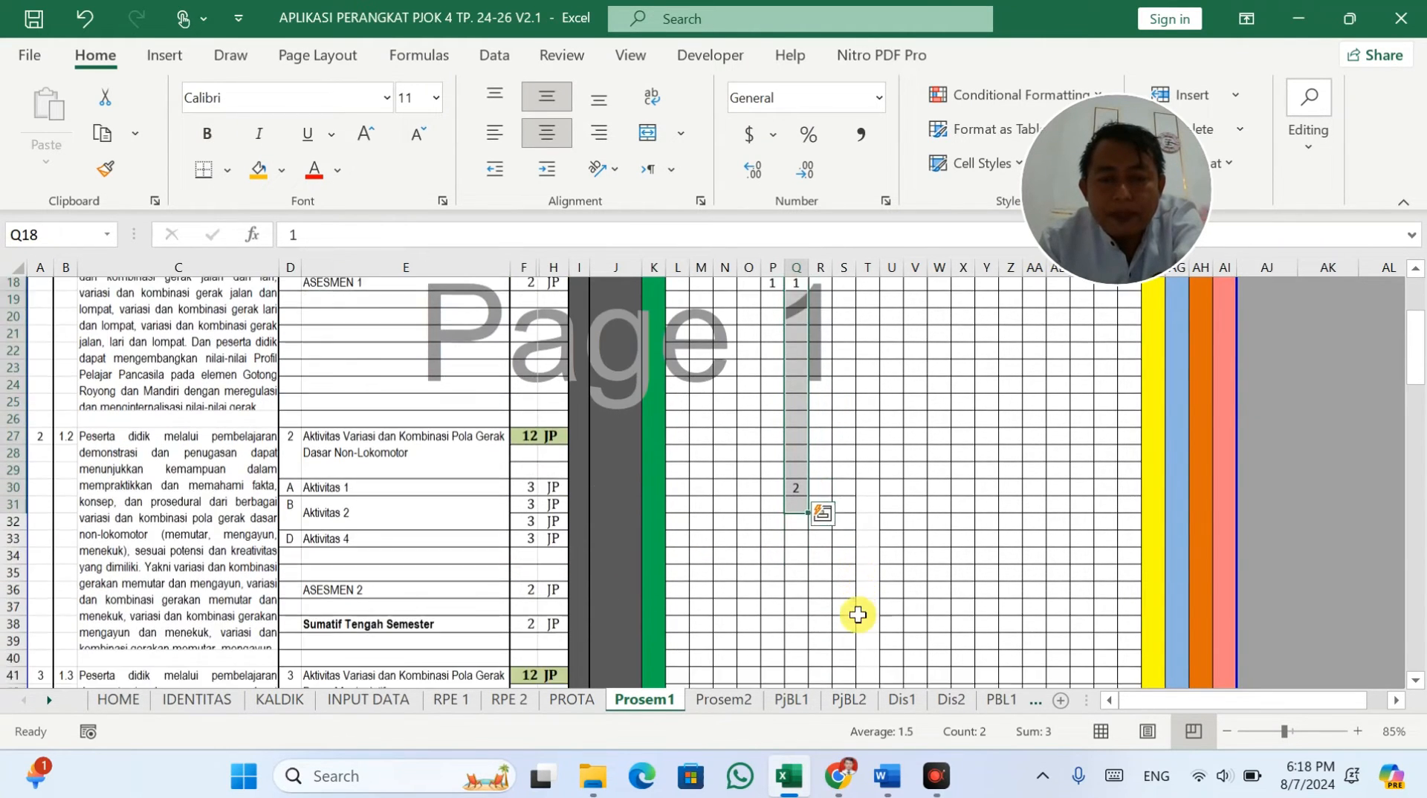
{"action": "left_click", "coordinate": [824, 474]}
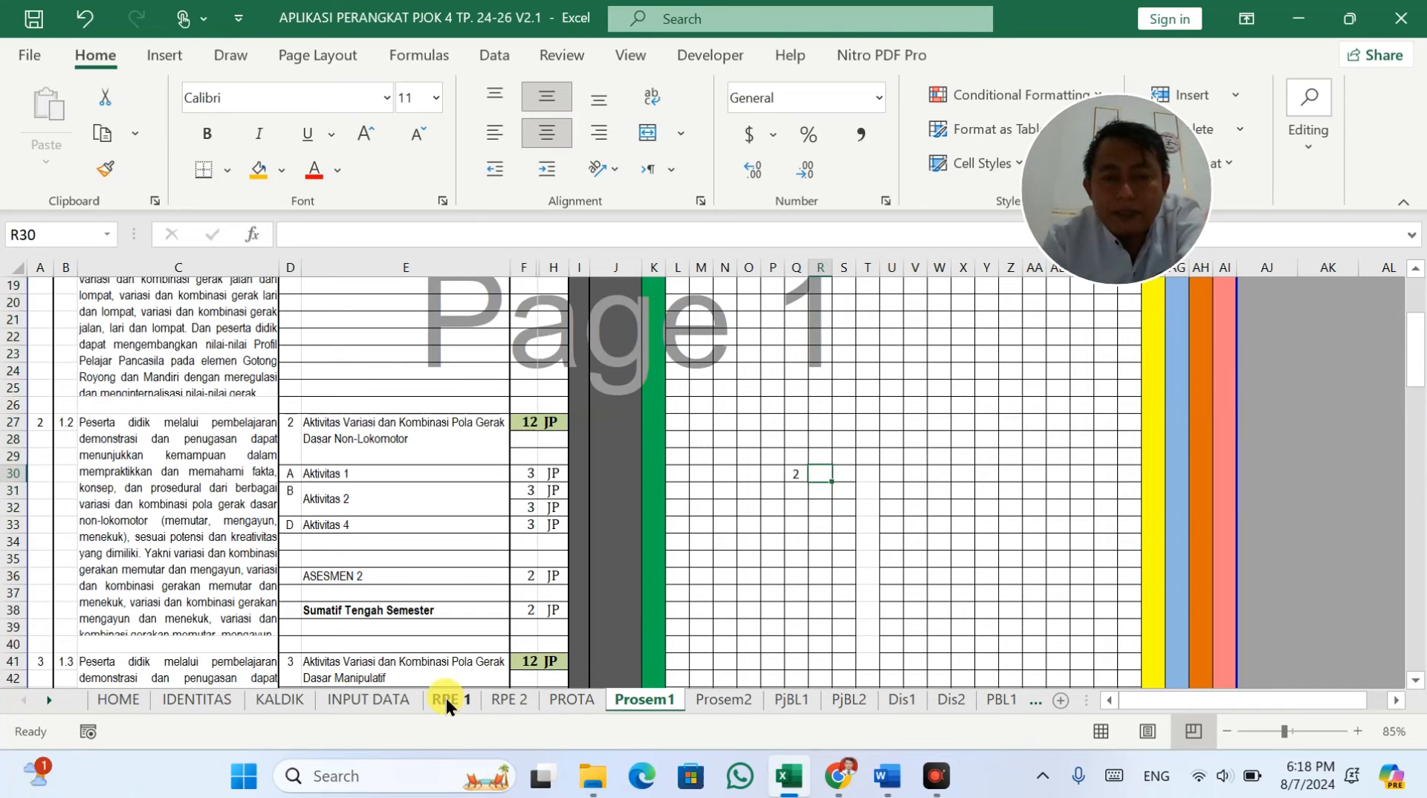
{"action": "type", "text": "1"}
{"action": "key", "text": "Return"}
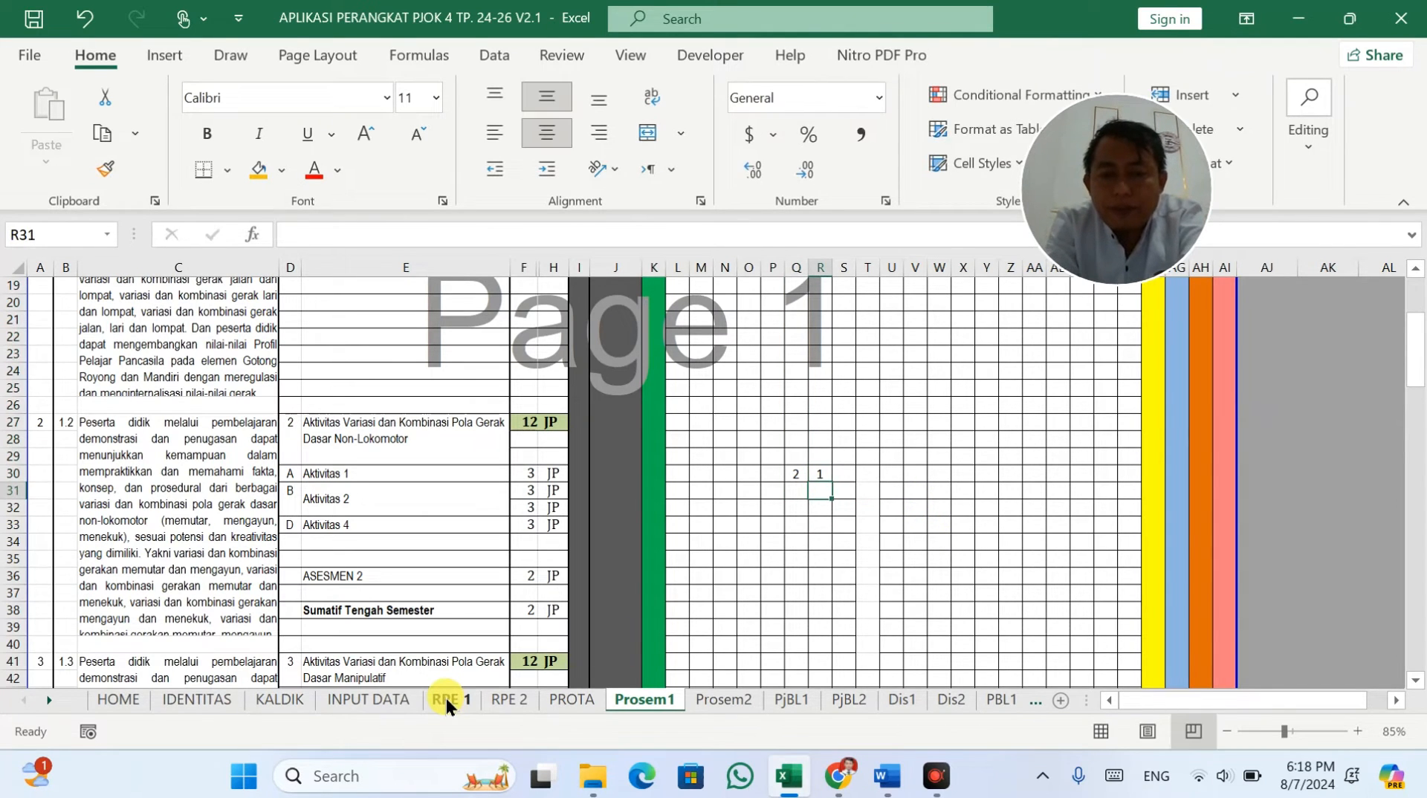
Step: For Aktivitas 2 under material 1.2, enter 2 in week 7 and 1 in week 8 in its first row, and 2 in week 8 below
{"action": "type", "text": "2"}
{"action": "key", "text": "Tab"}
{"action": "type", "text": "1"}
{"action": "key", "text": "Down"}
{"action": "type", "text": "2"}
{"action": "key", "text": "Tab"}
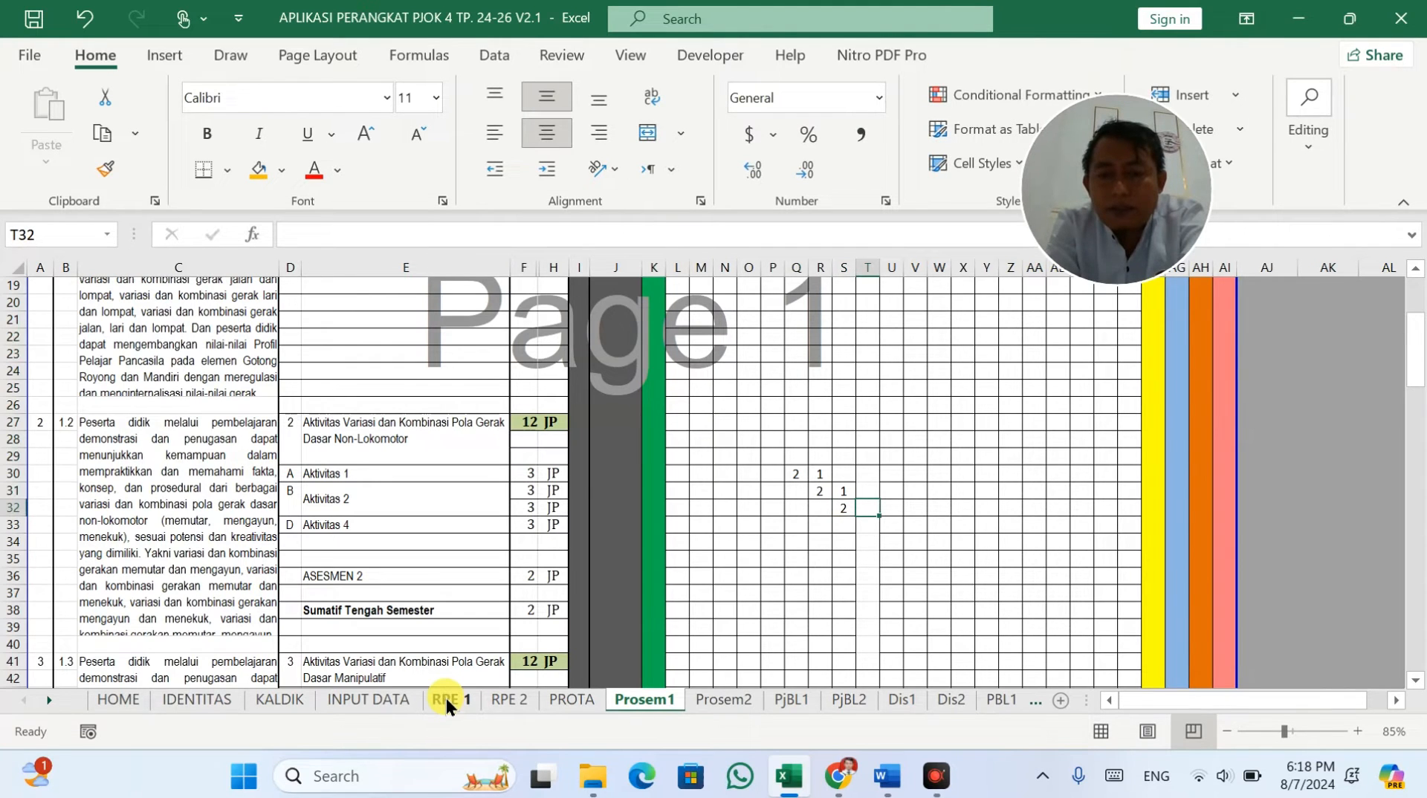
Step: Copy blank bordered cells from the week 16 column into the week 9 column to restore its missing gridlines
{"action": "left_click_drag", "start_coordinate": [1035, 354], "coordinate": [1035, 515]}
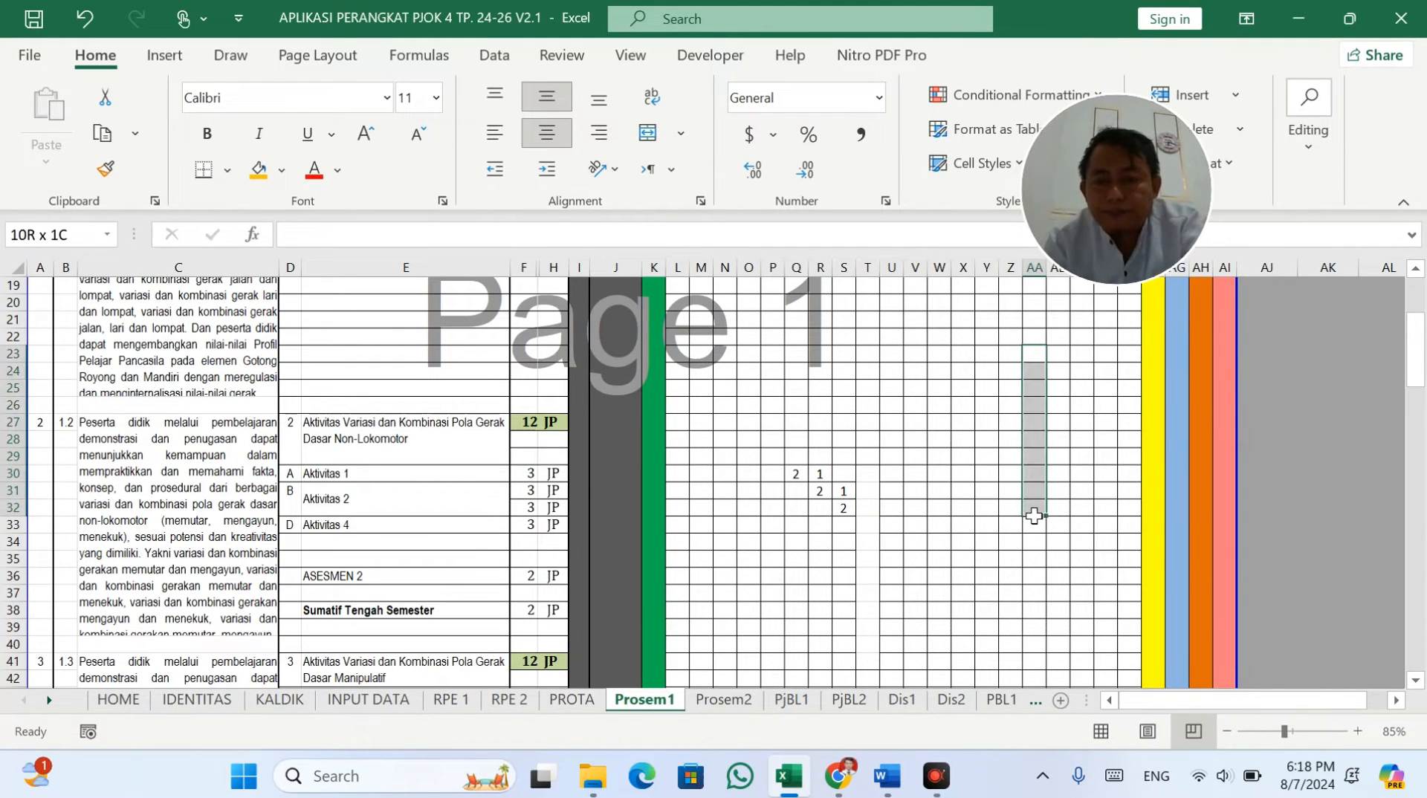
{"action": "key", "text": "ctrl+c"}
{"action": "left_click", "coordinate": [868, 475]}
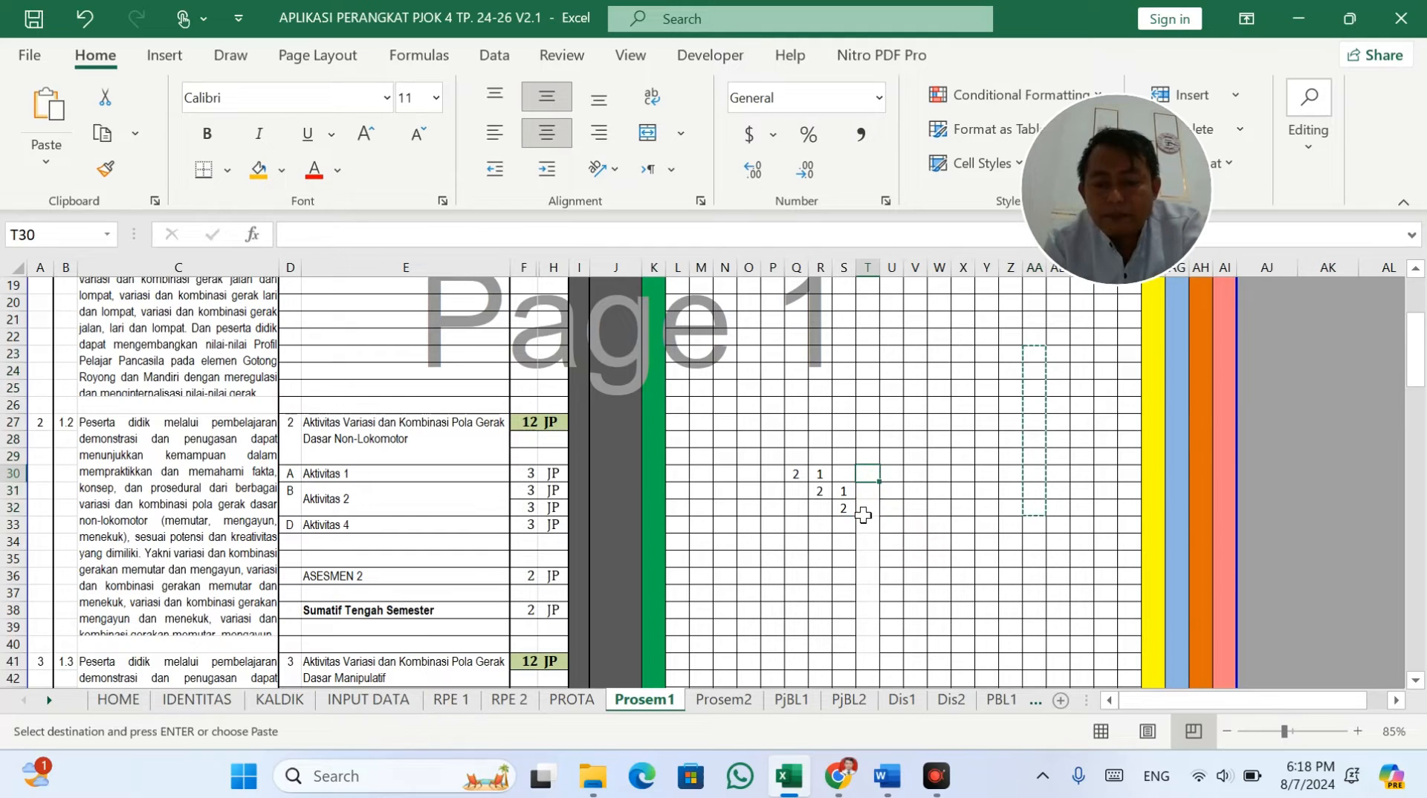
{"action": "key", "text": "ctrl+v"}
{"action": "key", "text": "ctrl+z"}
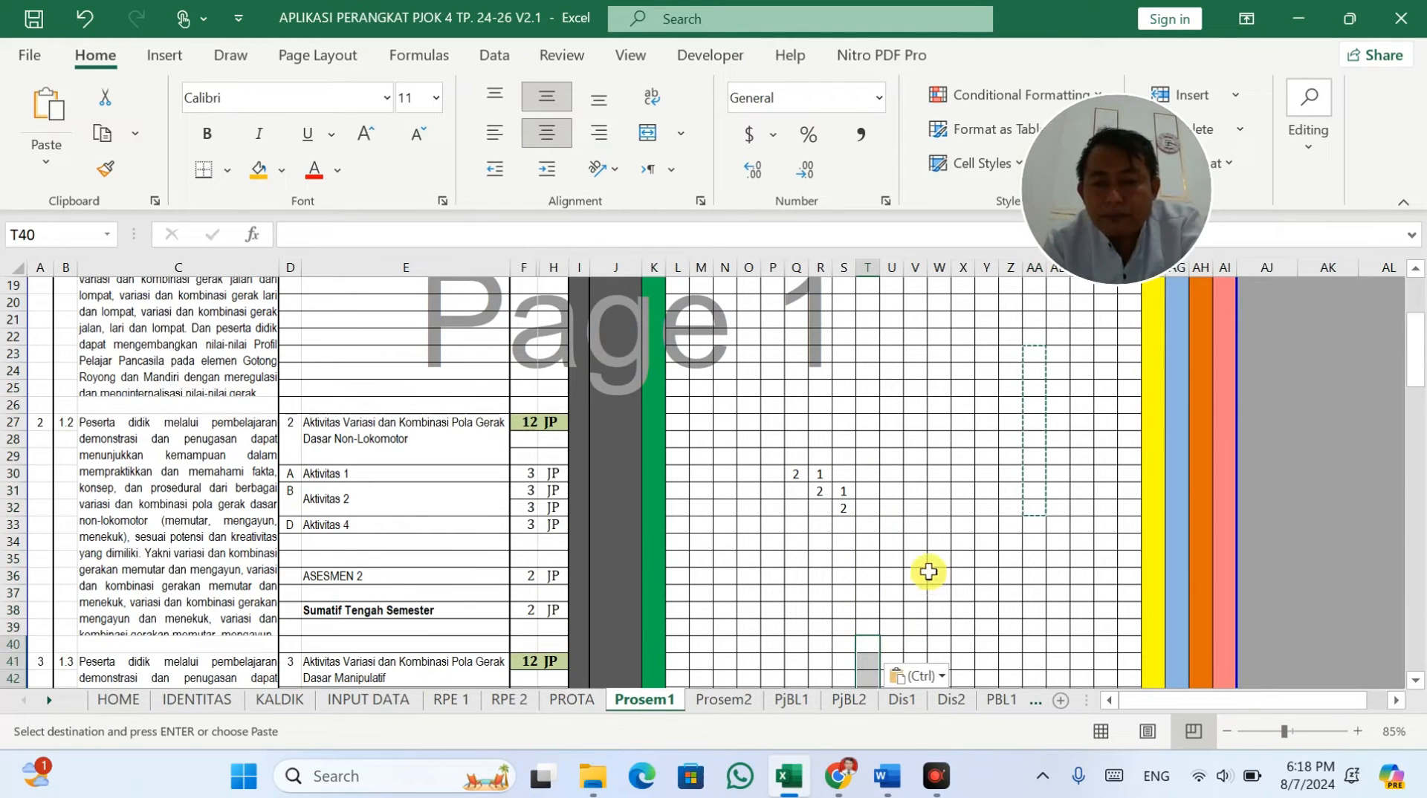
{"action": "left_click", "coordinate": [932, 568]}
{"action": "scroll", "coordinate": [929, 565], "scroll_direction": "down", "scroll_amount": 2}
{"action": "key", "text": "ctrl+v"}
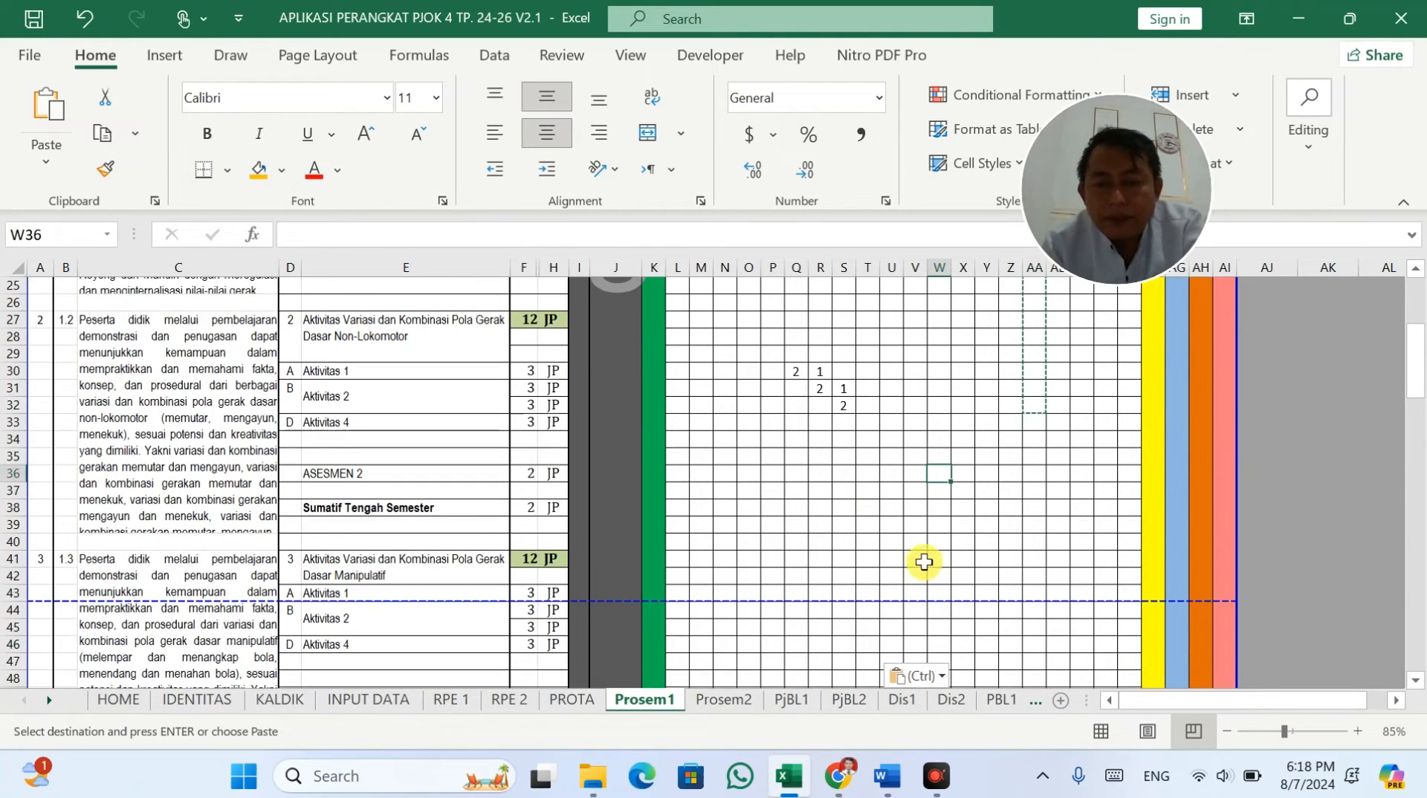
Step: Under material 1.2, enter 1 in week 9 for the second Aktivitas 2 row, and 2 in week 9 plus 1 in week 10 for Aktivitas 4
{"action": "left_click", "coordinate": [870, 405]}
{"action": "type", "text": "1"}
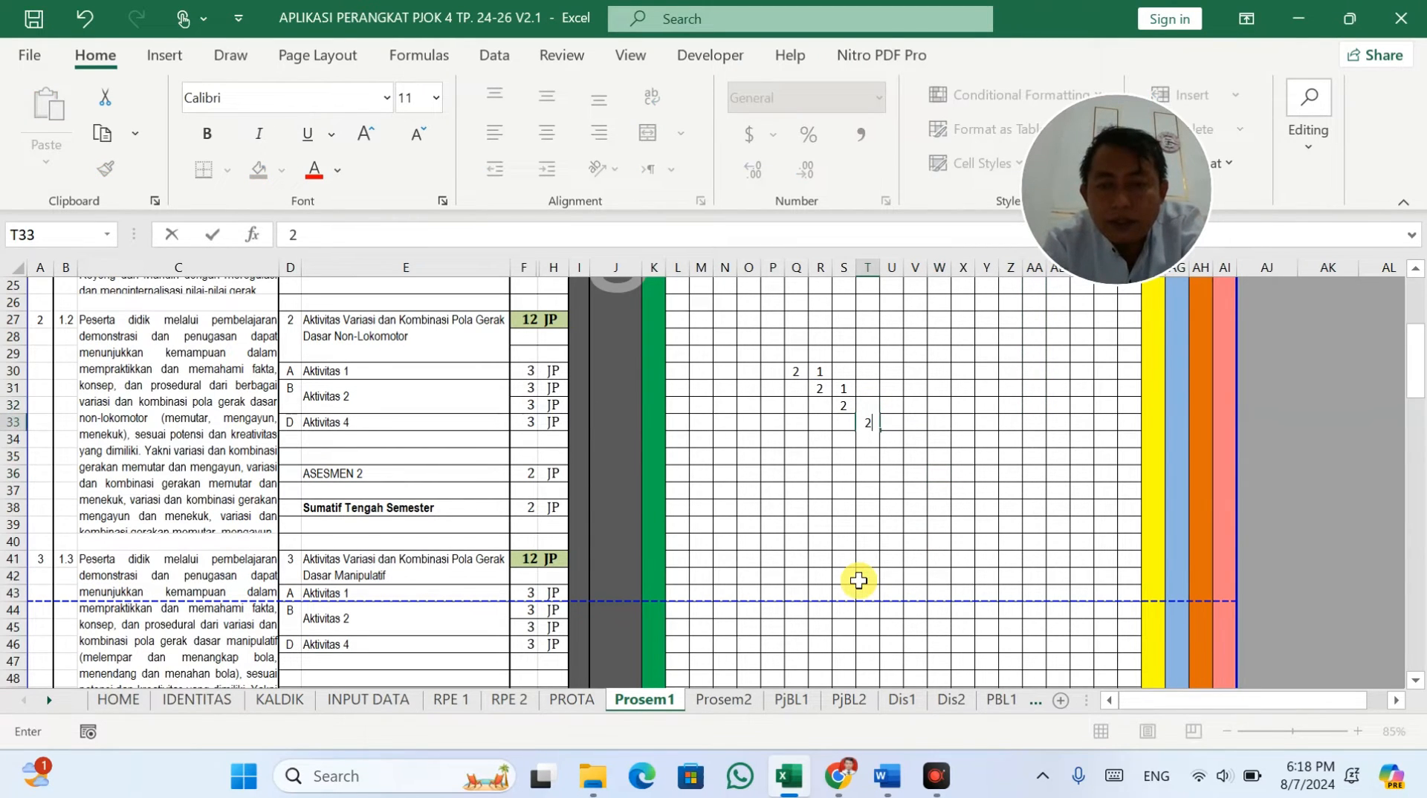
{"action": "key", "text": "Right"}
{"action": "type", "text": "1"}
{"action": "key", "text": "Down"}
{"action": "key", "text": "Down"}
{"action": "key", "text": "Down"}
{"action": "key", "text": "Down"}
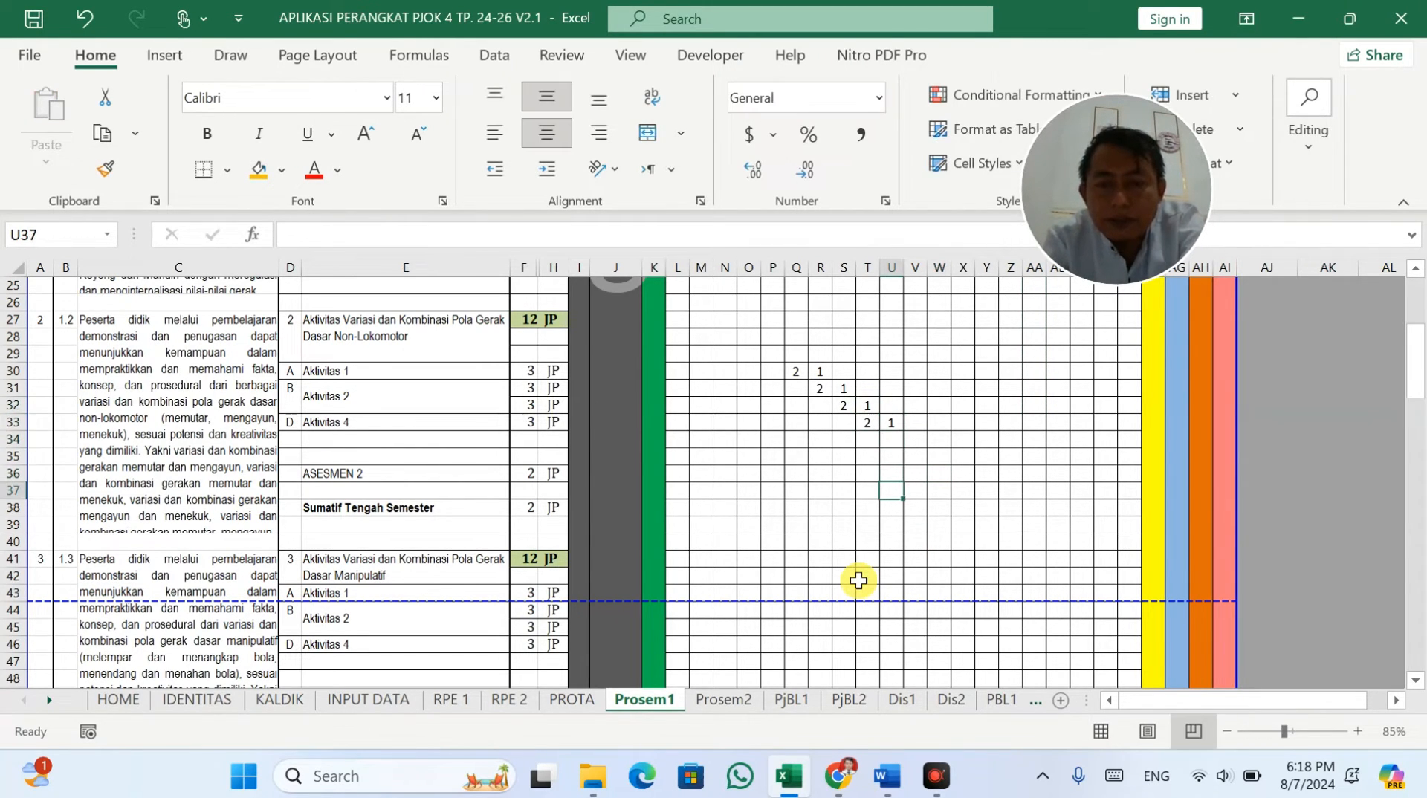
Step: Enter 2 JP for ASESMEN 2 in week 10 and 1 JP for Sumatif Tengah Semester in week 11
{"action": "type", "text": "1"}
{"action": "key", "text": "Up"}
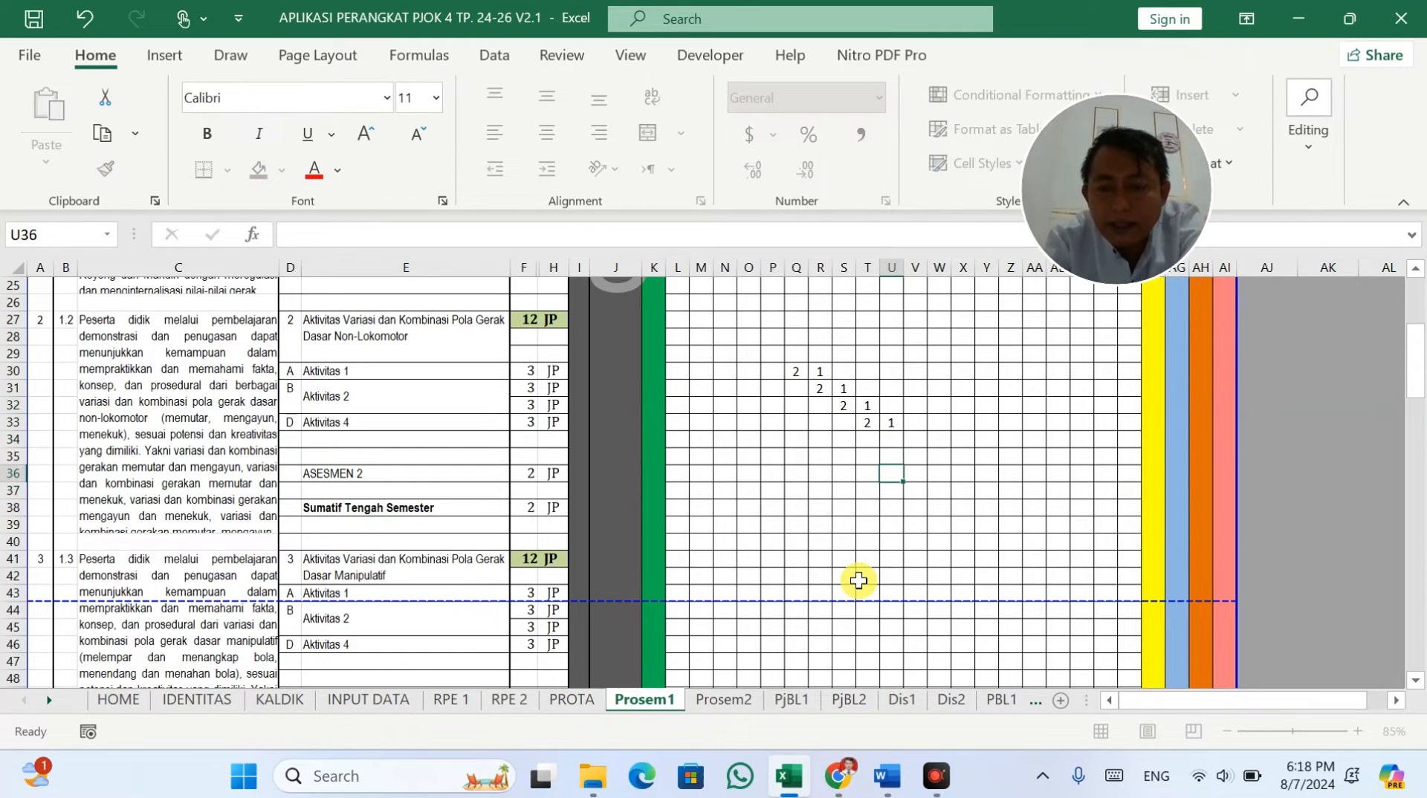
{"action": "type", "text": "1"}
{"action": "key", "text": "Return"}
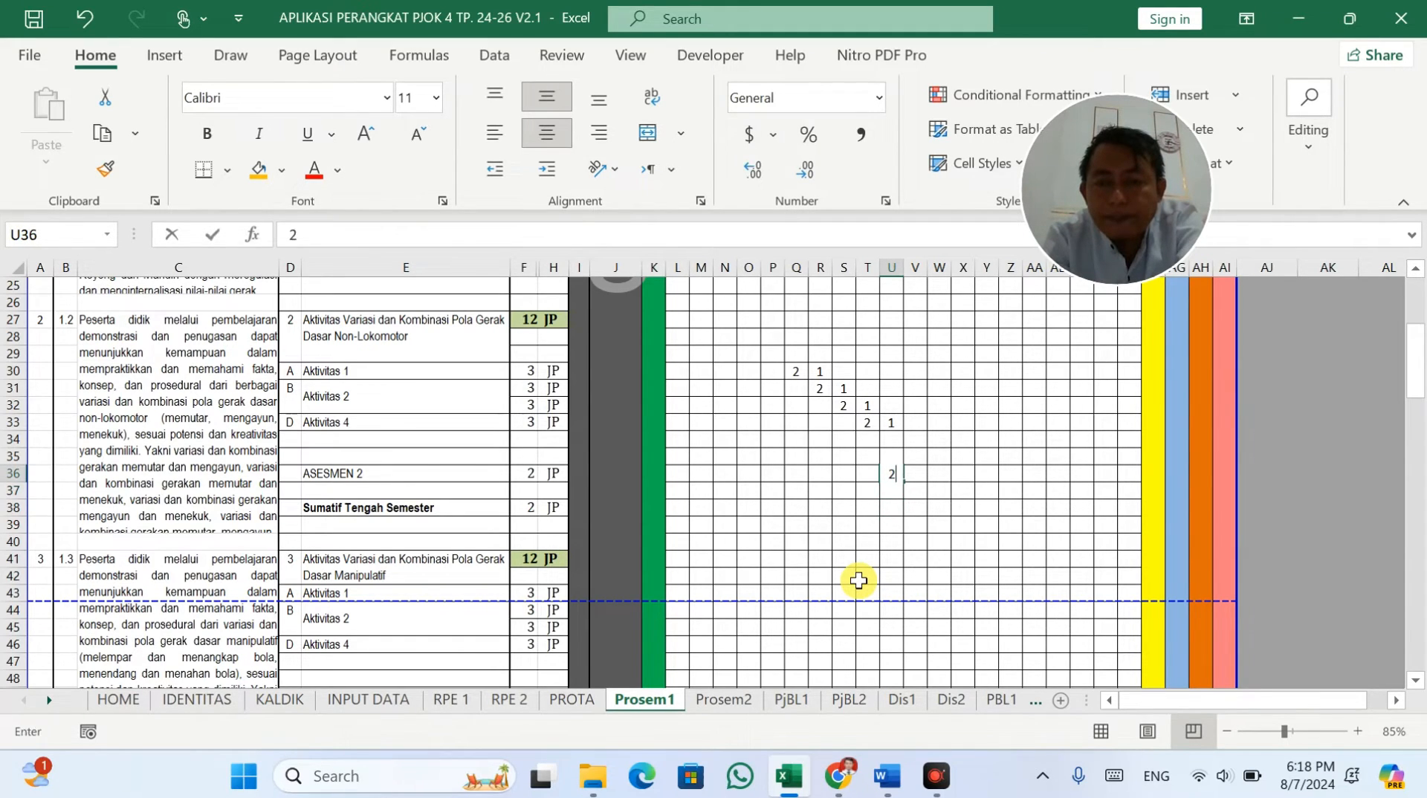
{"action": "key", "text": "Return"}
{"action": "key", "text": "Down"}
{"action": "key", "text": "Right"}
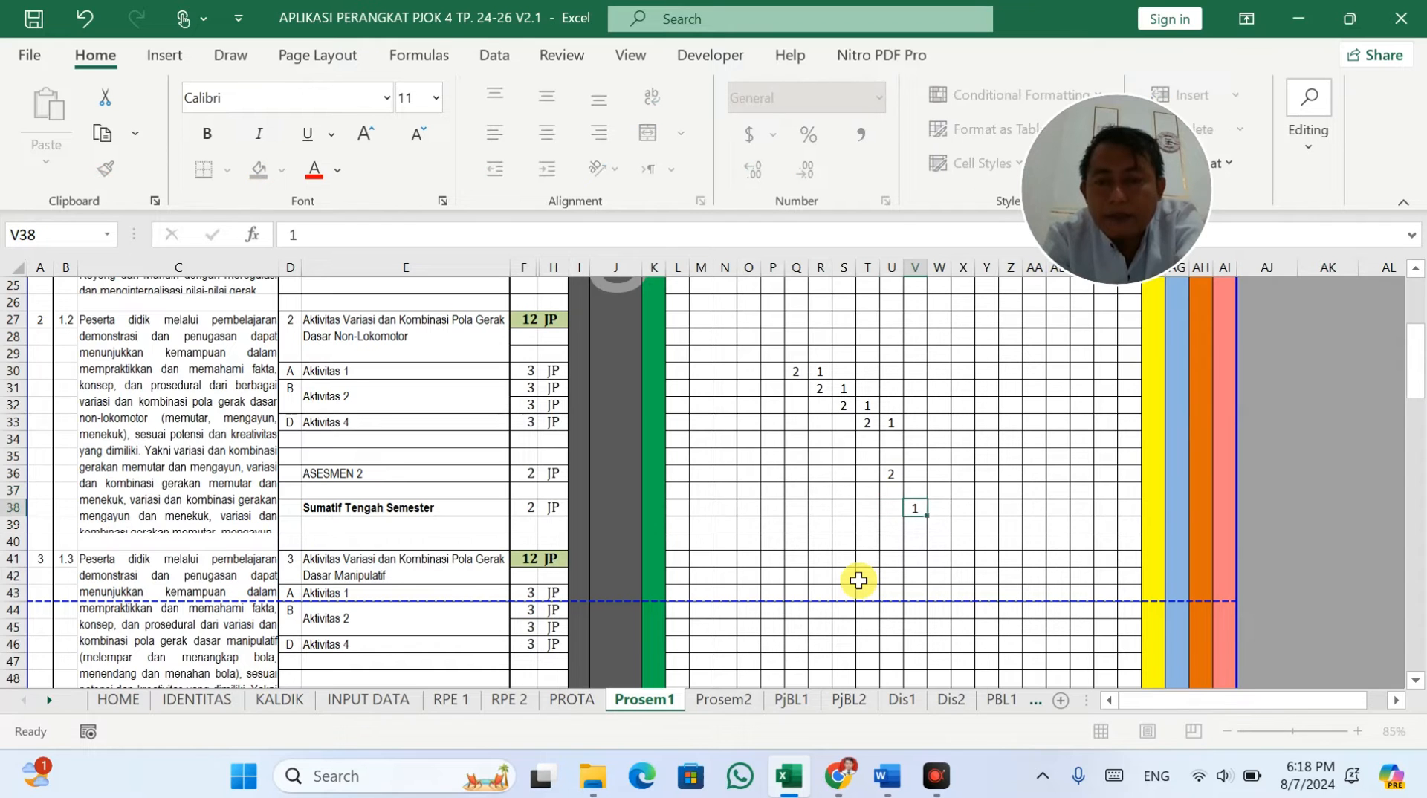
{"action": "key", "text": "Up"}
Step: Compare the Prosem1 week numbers with the September dates of Sumatif Tengah Semester on the KALDIK sheet
{"action": "scroll", "coordinate": [921, 542], "scroll_direction": "up", "scroll_amount": 7}
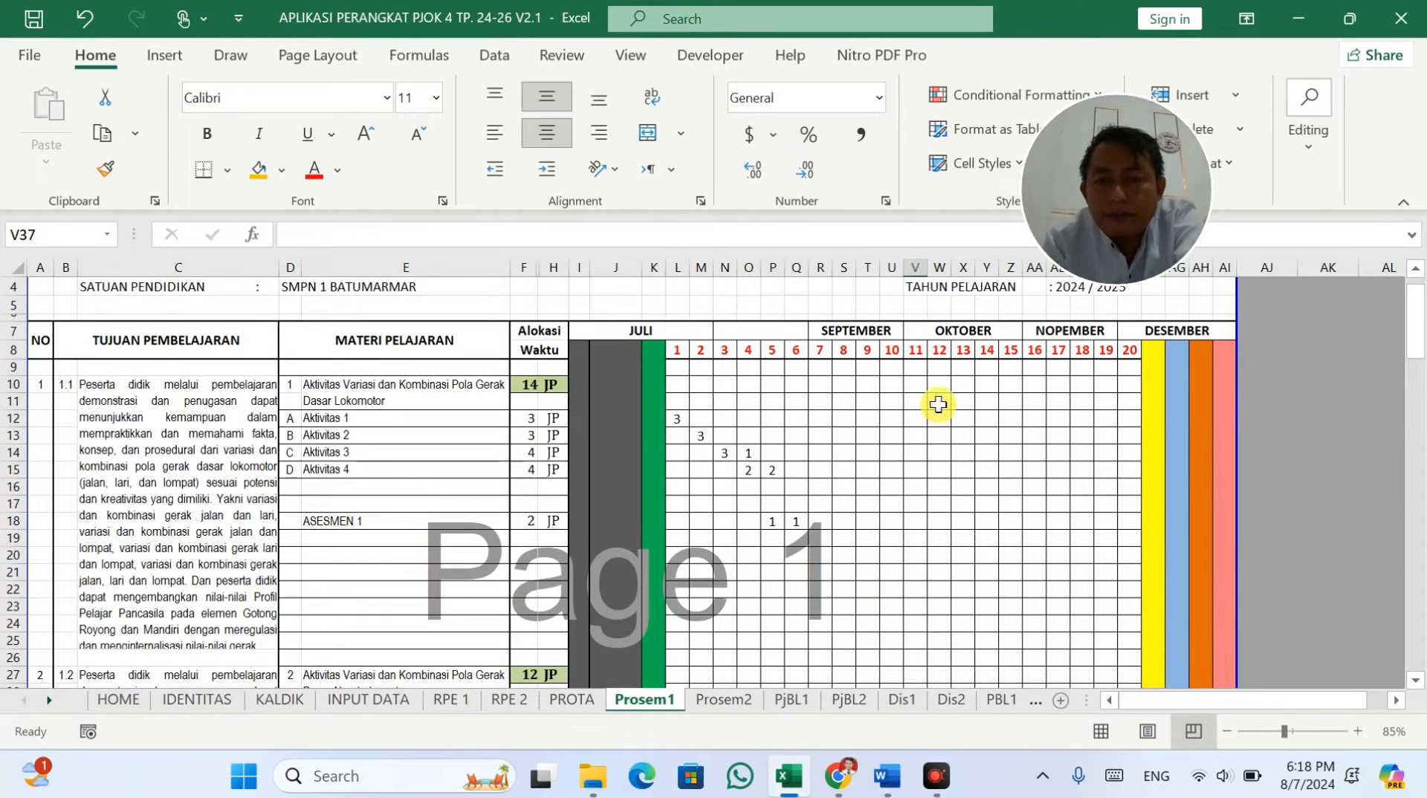
{"action": "scroll", "coordinate": [867, 411], "scroll_direction": "down", "scroll_amount": 3}
{"action": "scroll", "coordinate": [871, 297], "scroll_direction": "up", "scroll_amount": 2}
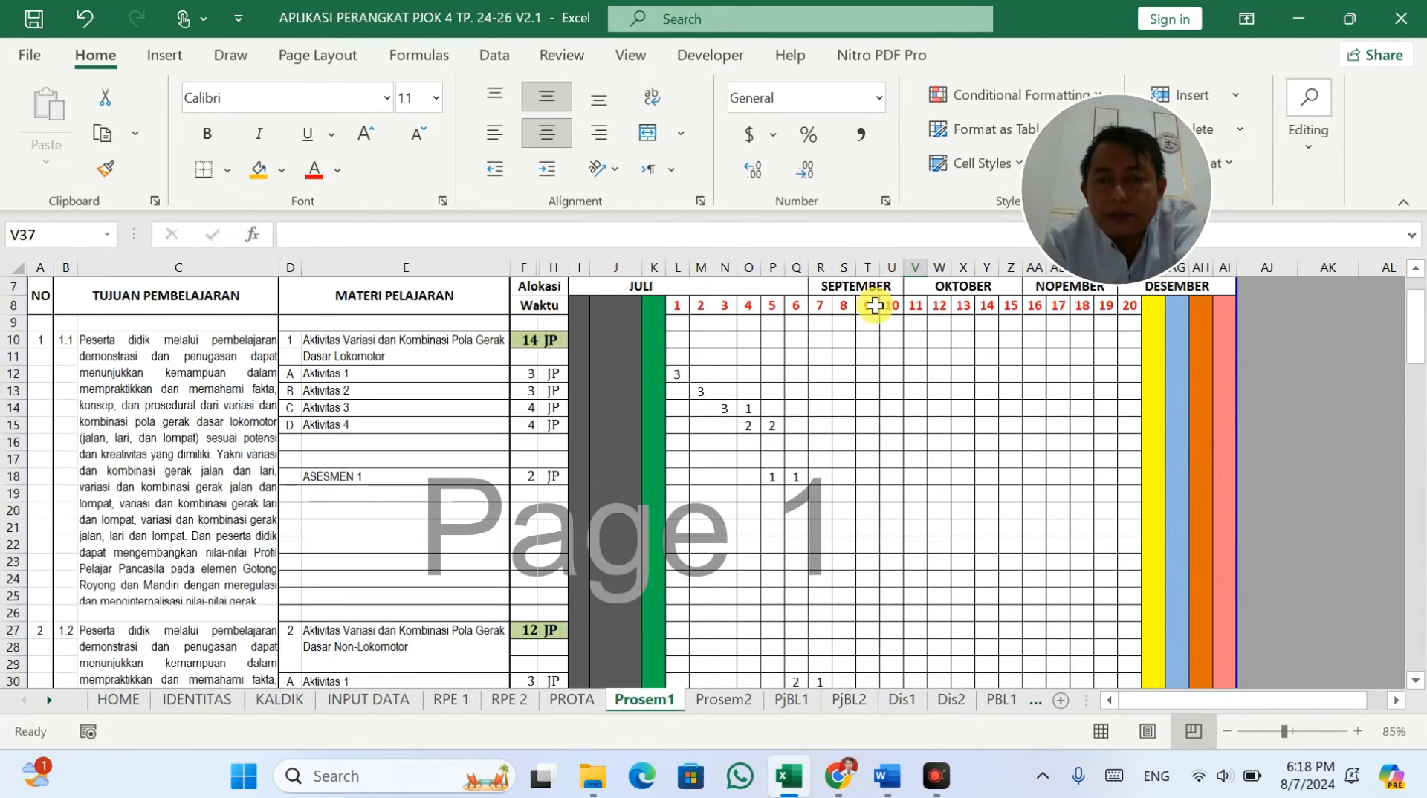
{"action": "left_click", "coordinate": [843, 313]}
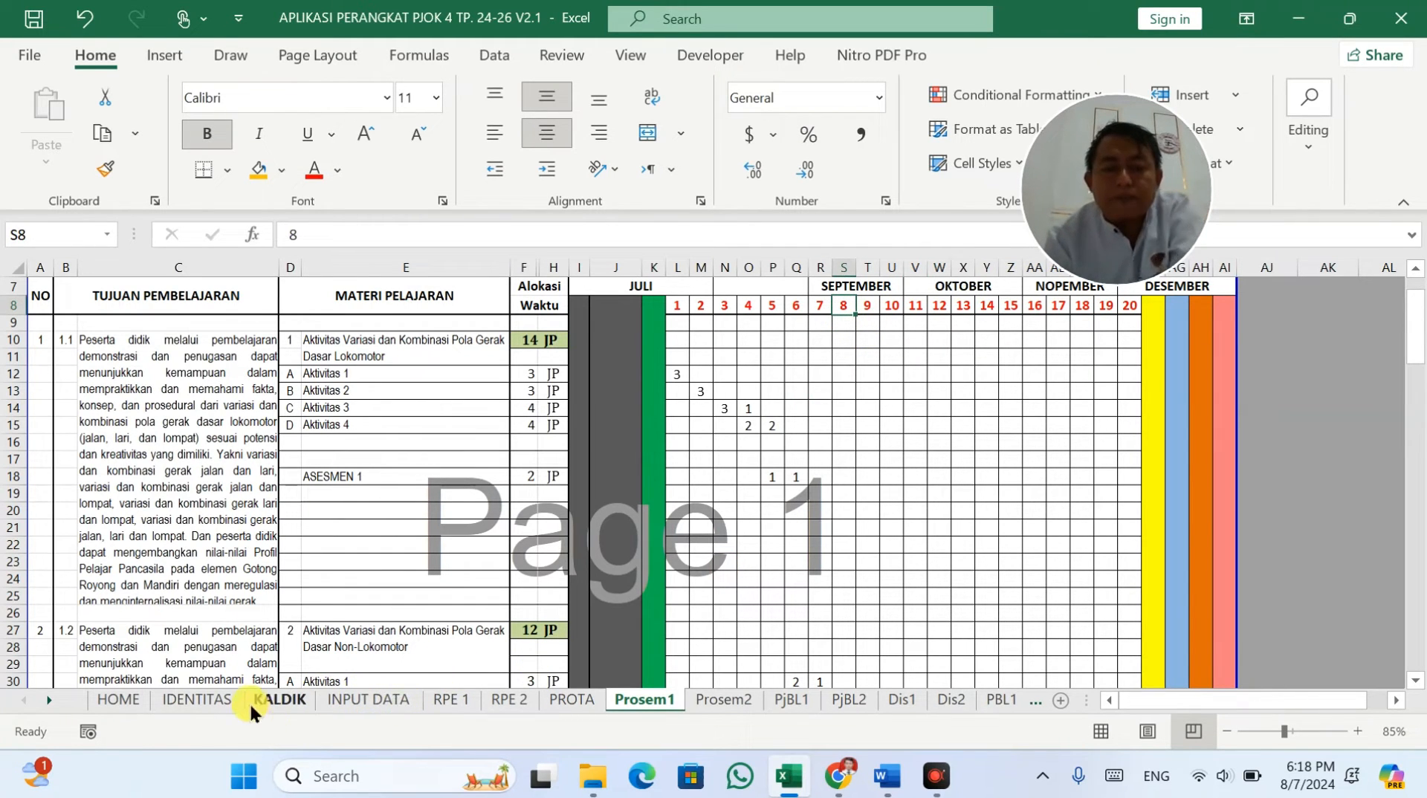
{"action": "left_click", "coordinate": [280, 699]}
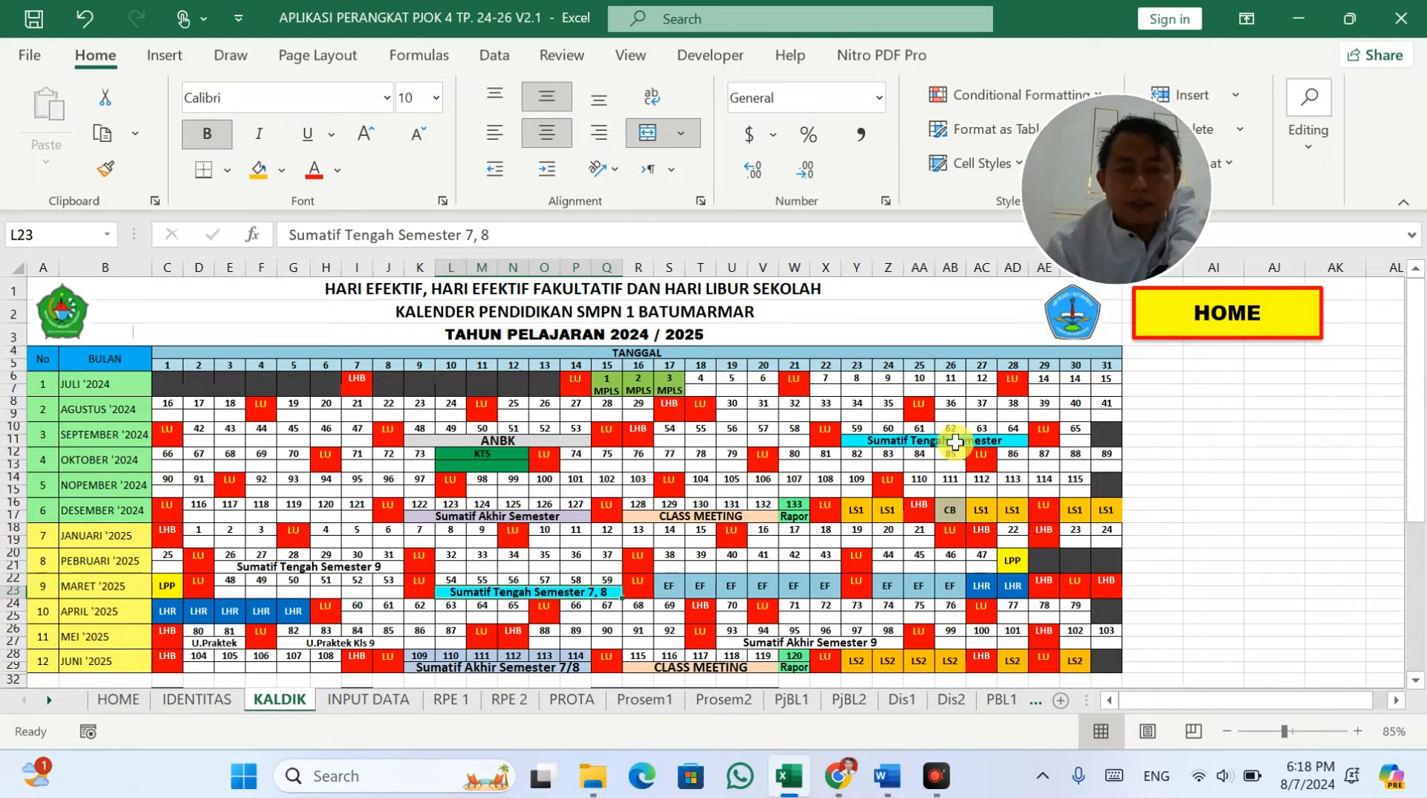
{"action": "left_click", "coordinate": [482, 430]}
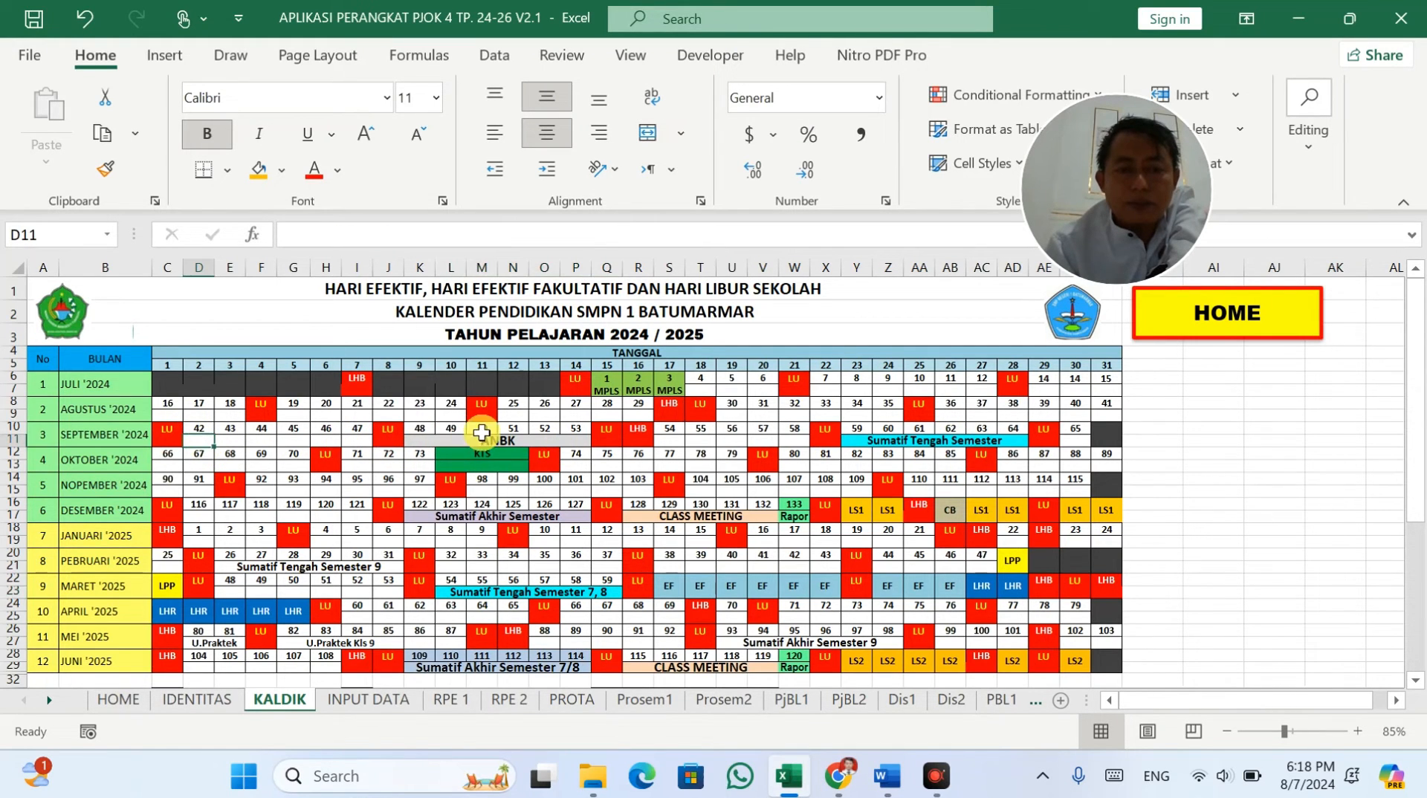
{"action": "left_click", "coordinate": [769, 430]}
{"action": "left_click", "coordinate": [888, 430]}
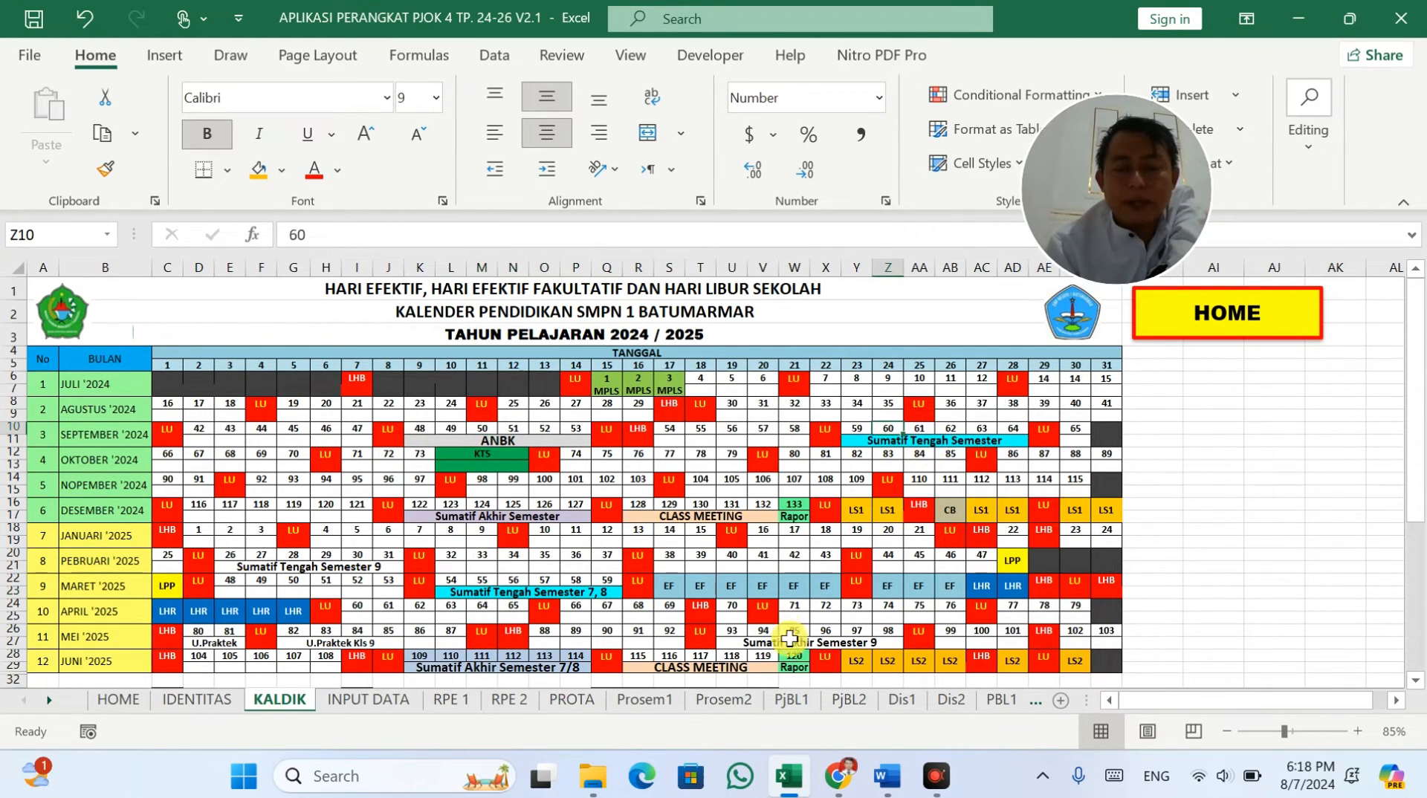
Step: On the Prosem1 sheet, enter 2 JP for Sumatif Tengah Semester in week 9
{"action": "left_click", "coordinate": [660, 702]}
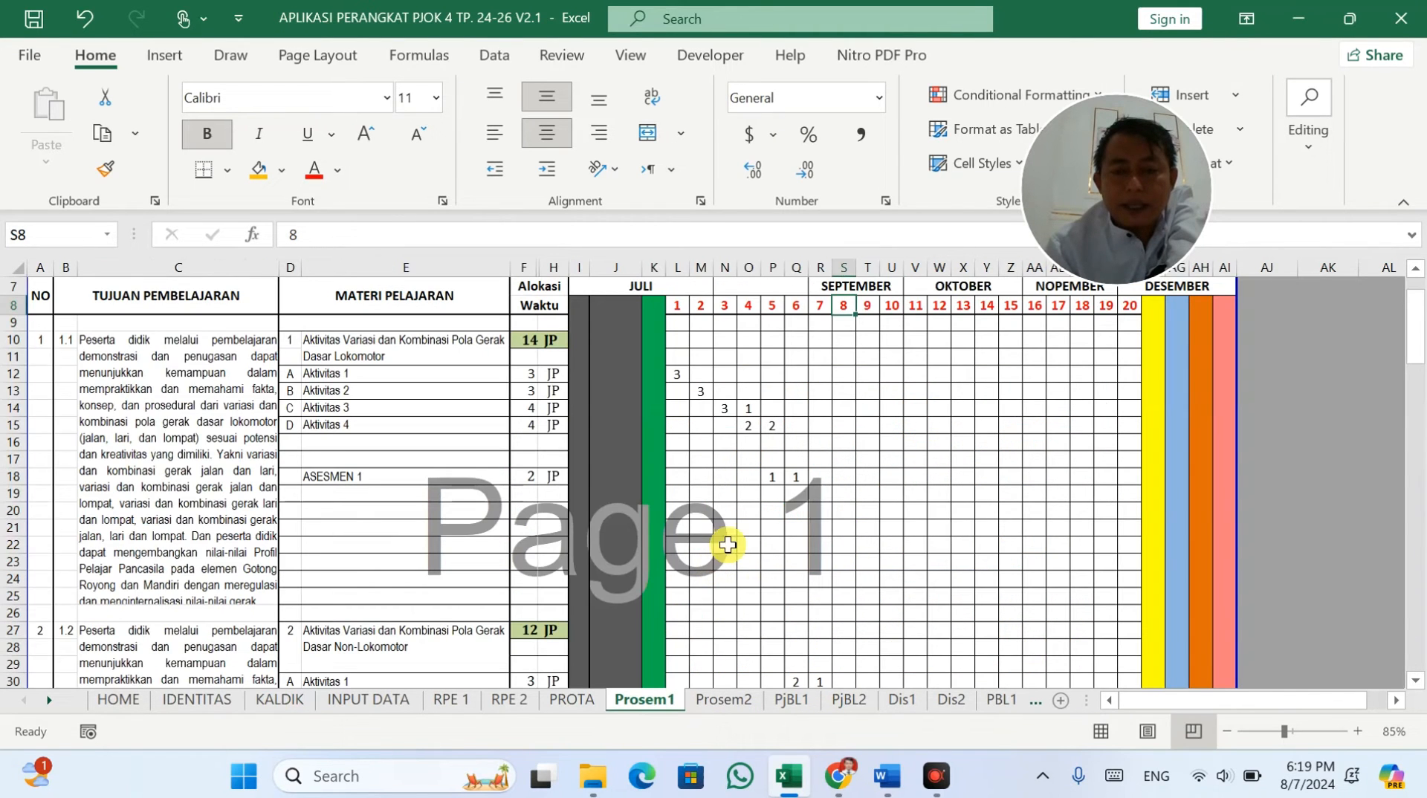
{"action": "scroll", "coordinate": [873, 417], "scroll_direction": "down", "scroll_amount": 2}
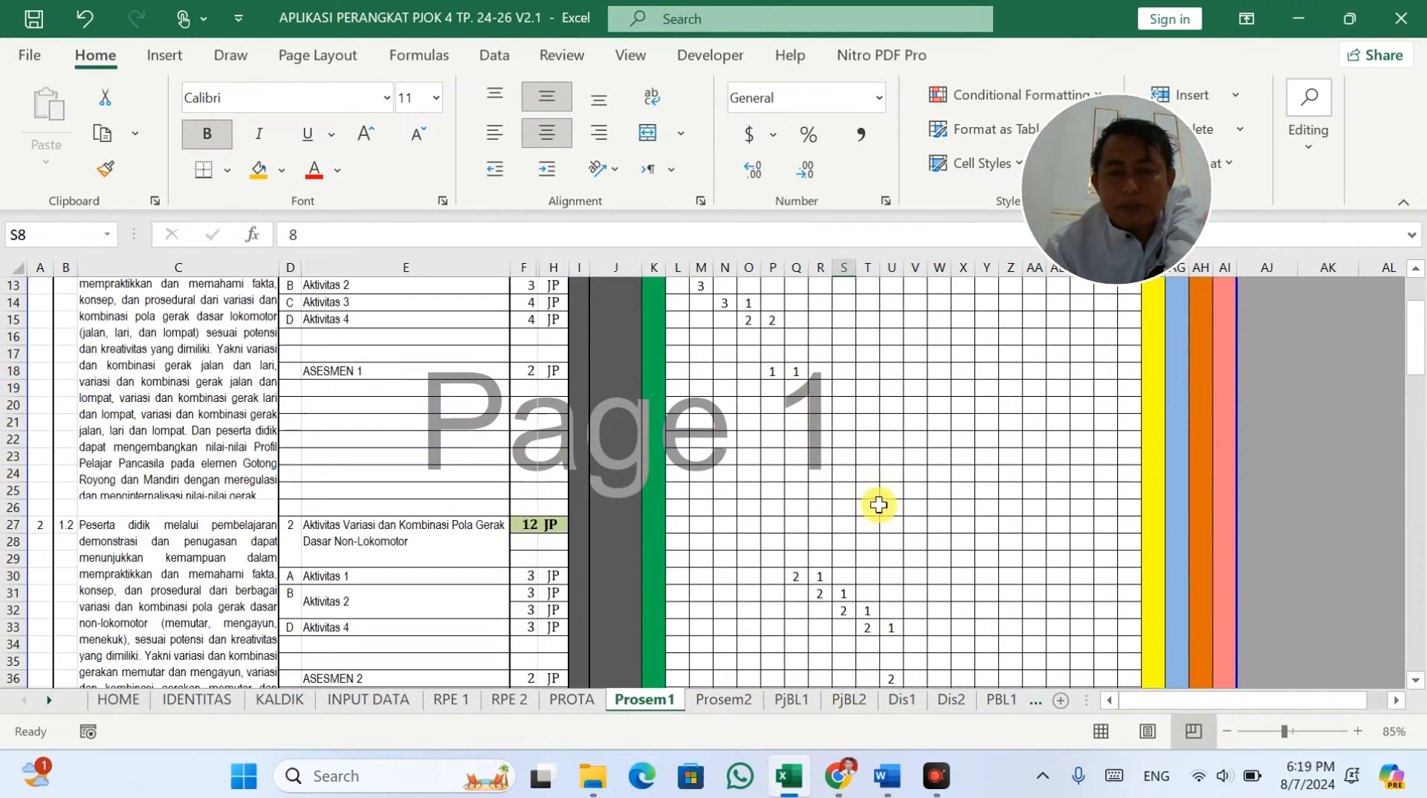
{"action": "scroll", "coordinate": [875, 503], "scroll_direction": "up", "scroll_amount": 2}
{"action": "left_click_drag", "start_coordinate": [866, 321], "coordinate": [877, 652]}
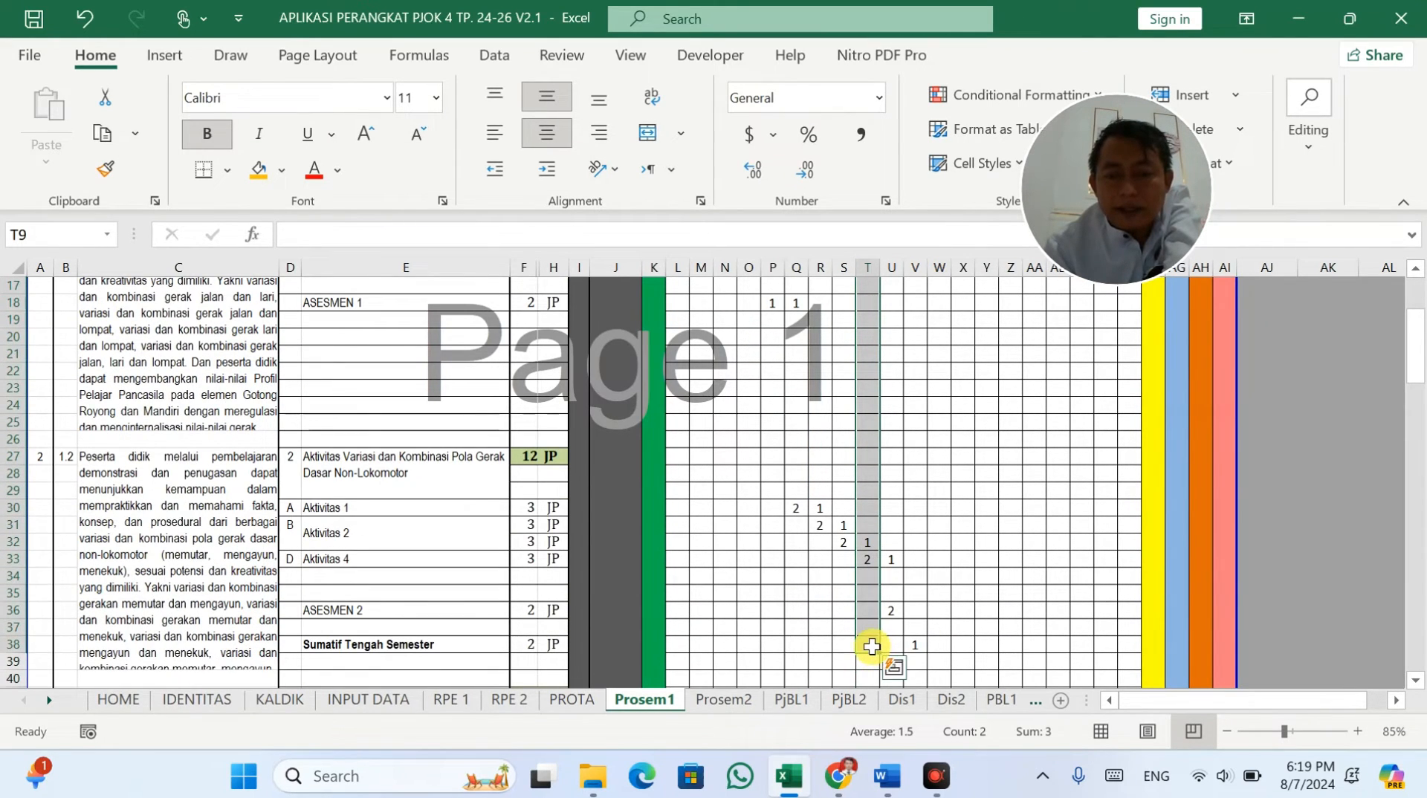
{"action": "left_click", "coordinate": [872, 647]}
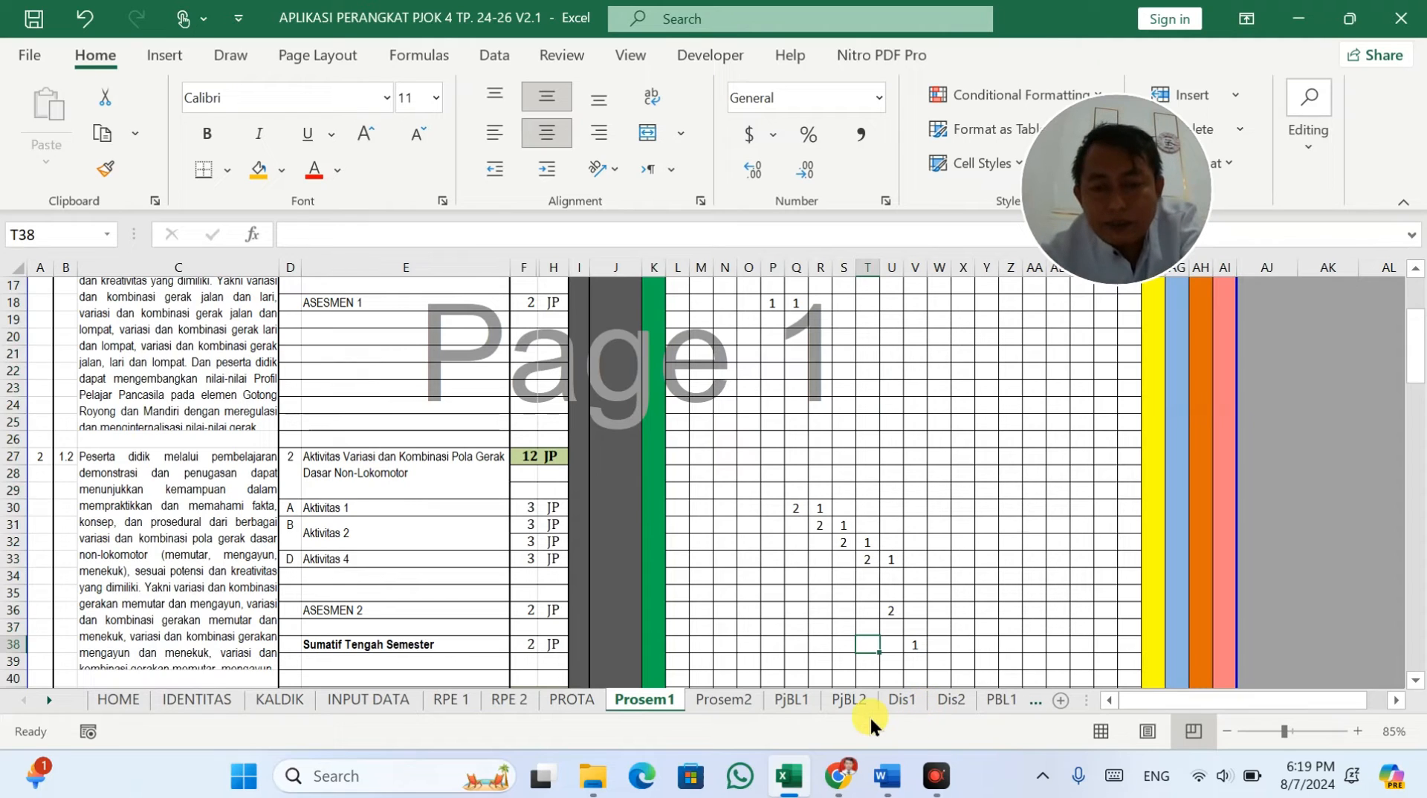
{"action": "type", "text": "2"}
Step: Clear the material 1.2 entries of Aktivitas 2 and Aktivitas 4 in week 9, and all its entries in weeks 10 and 11
{"action": "left_click", "coordinate": [882, 570]}
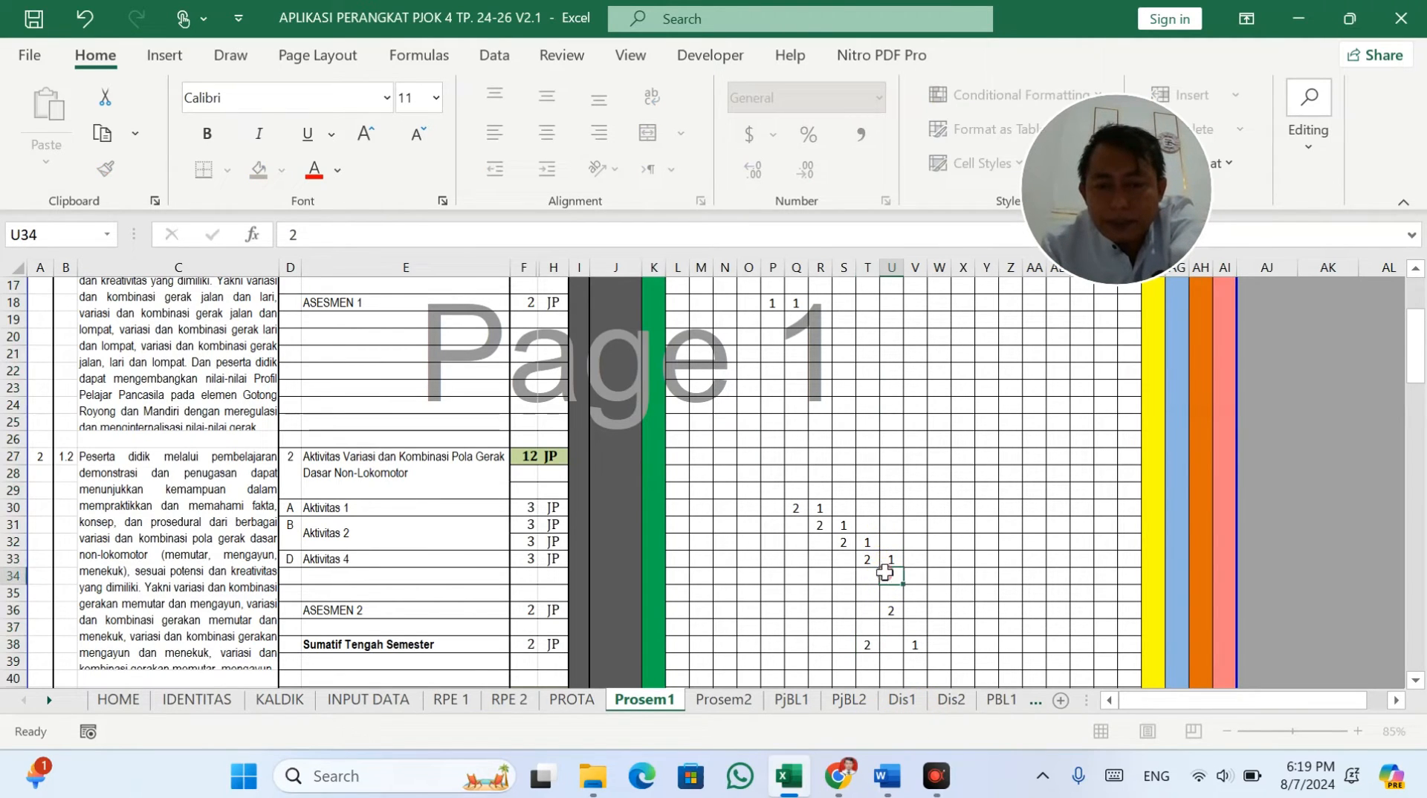
{"action": "left_click", "coordinate": [867, 544]}
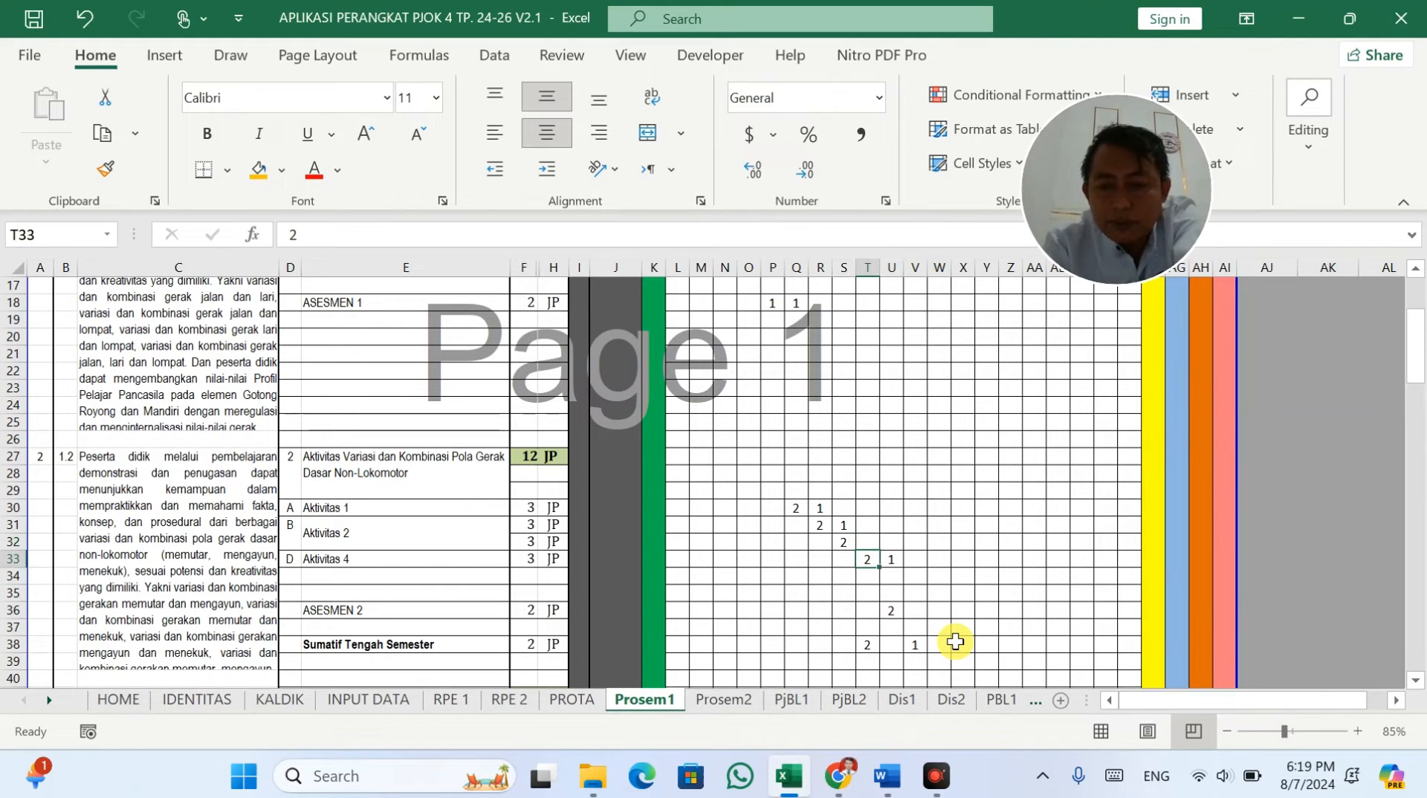
{"action": "left_click_drag", "start_coordinate": [887, 563], "coordinate": [924, 660]}
{"action": "key", "text": "Delete"}
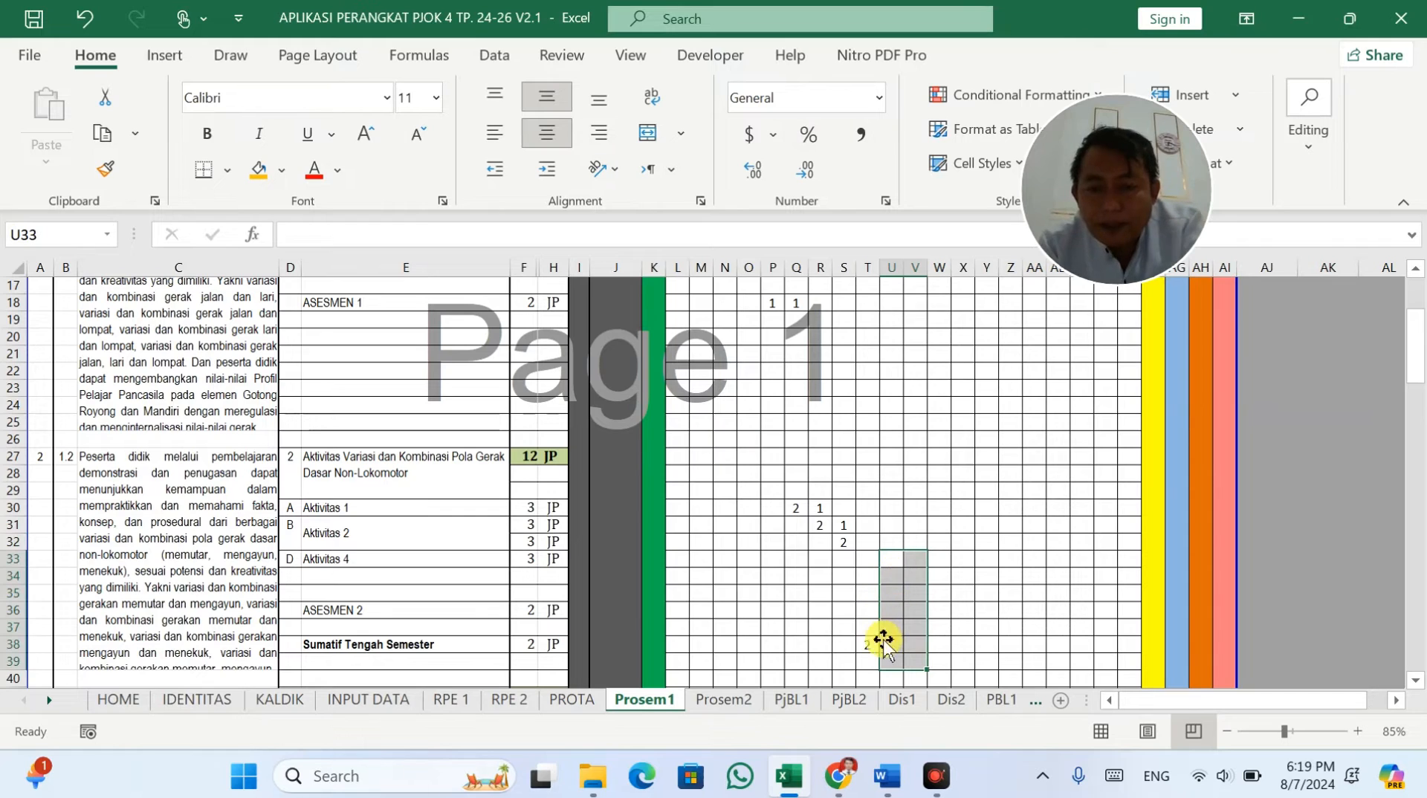
{"action": "left_click", "coordinate": [868, 645]}
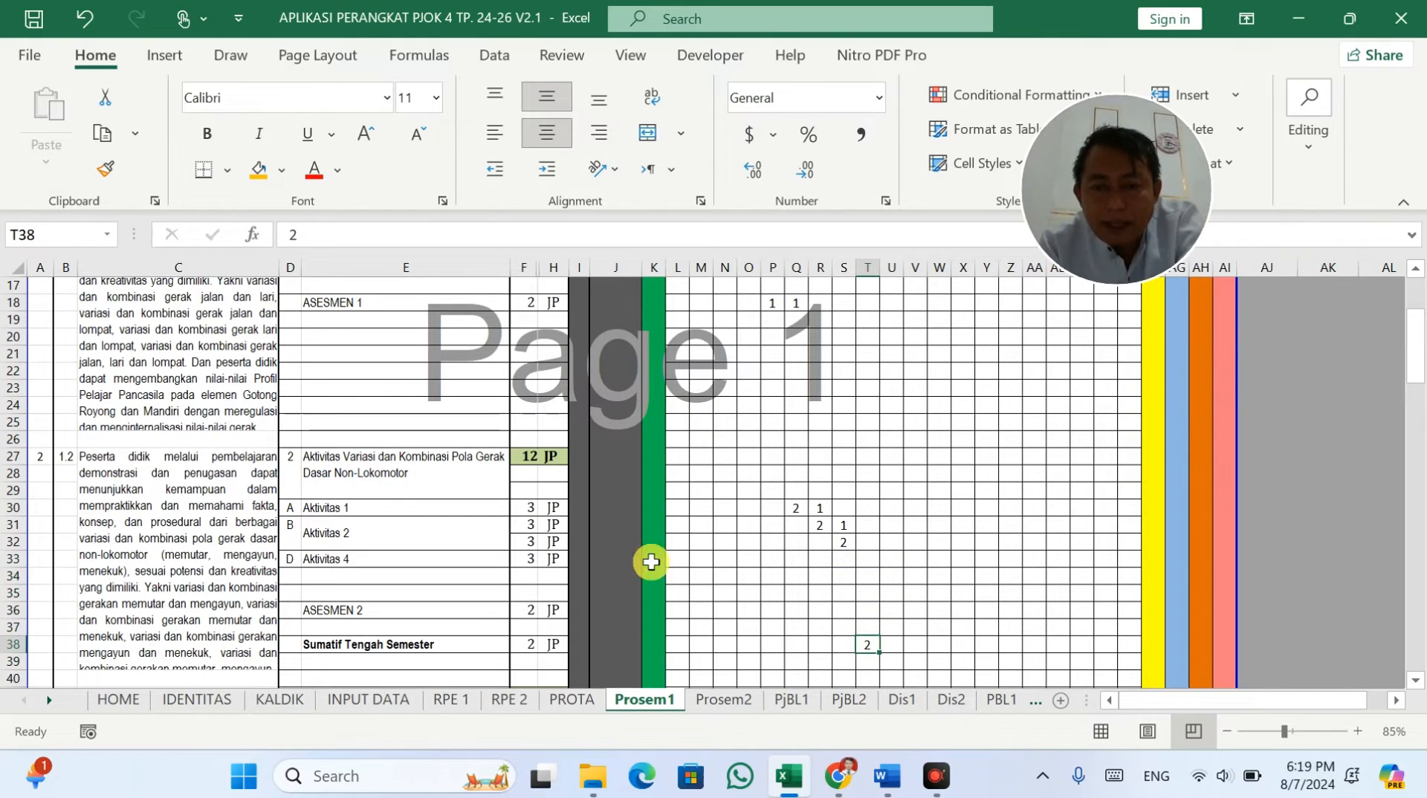
{"action": "left_click", "coordinate": [552, 559]}
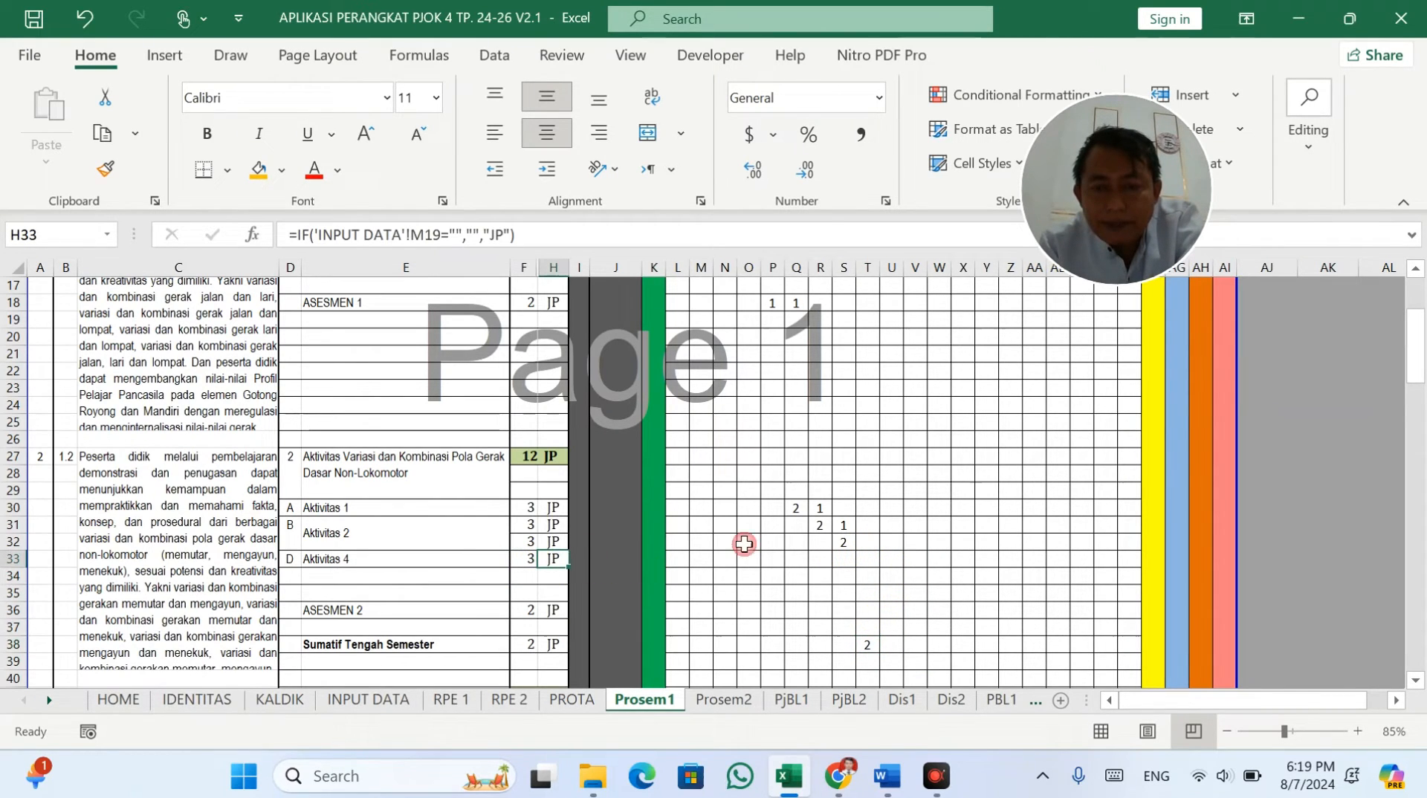
{"action": "left_click", "coordinate": [871, 559]}
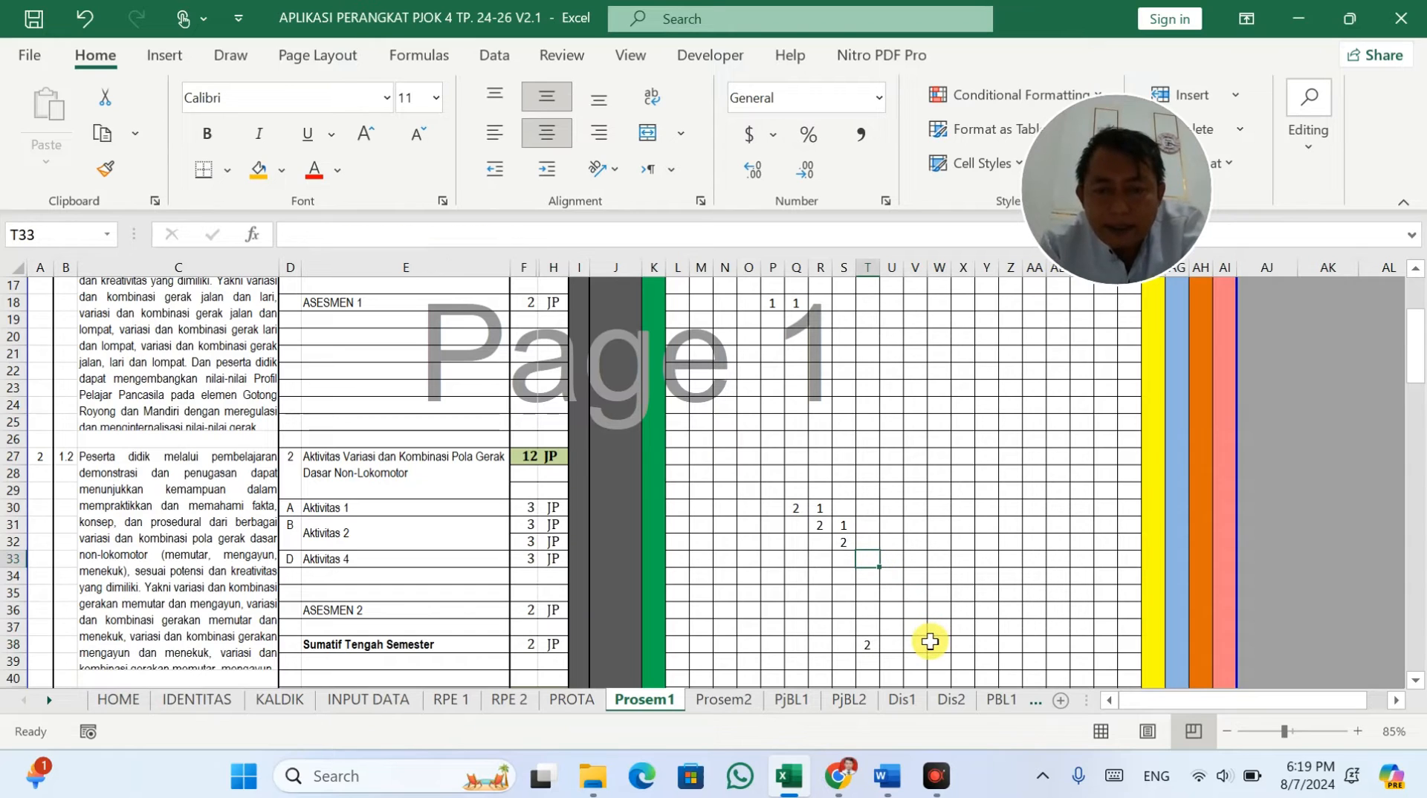
{"action": "type", "text": "3"}
{"action": "key", "text": "Return"}
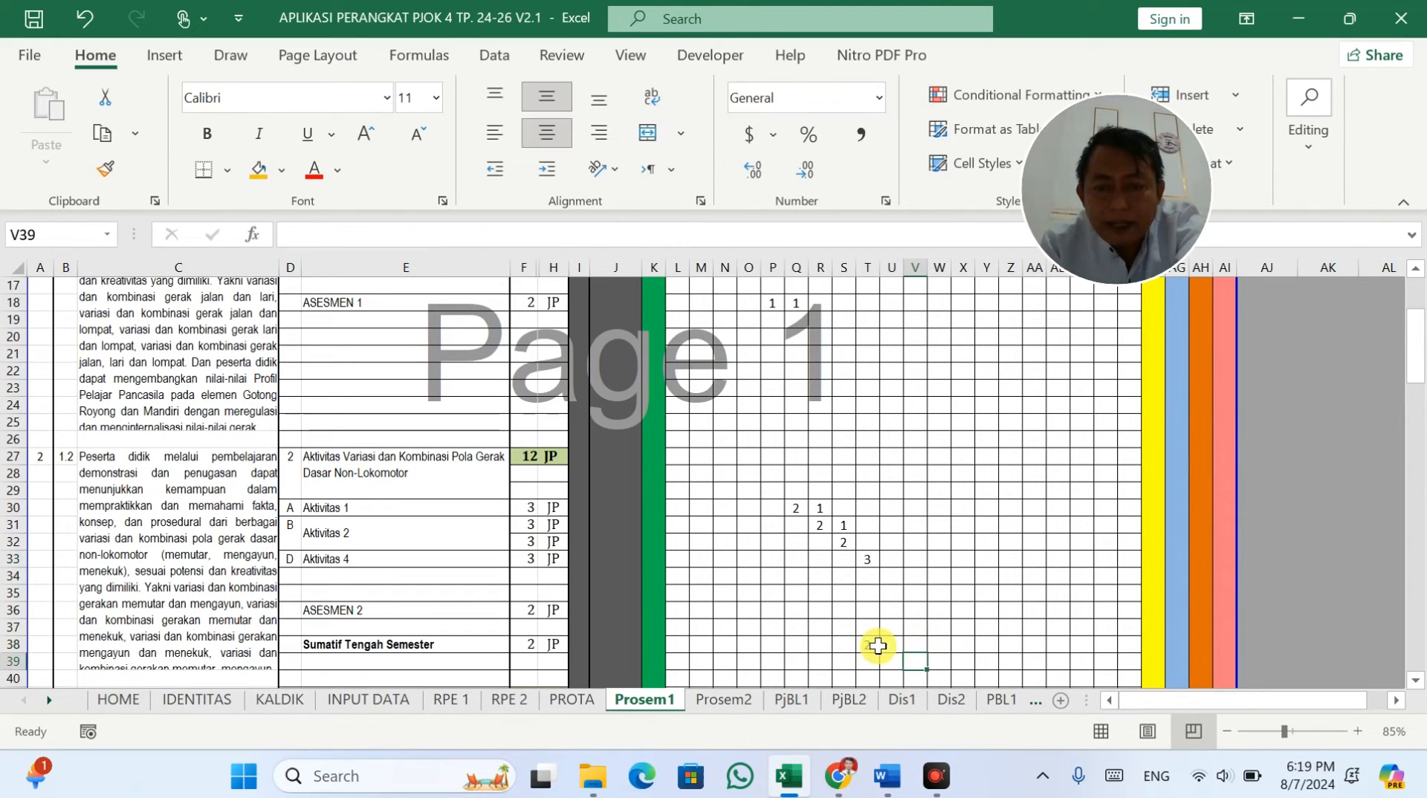
{"action": "left_click", "coordinate": [874, 558]}
{"action": "left_click", "coordinate": [869, 556]}
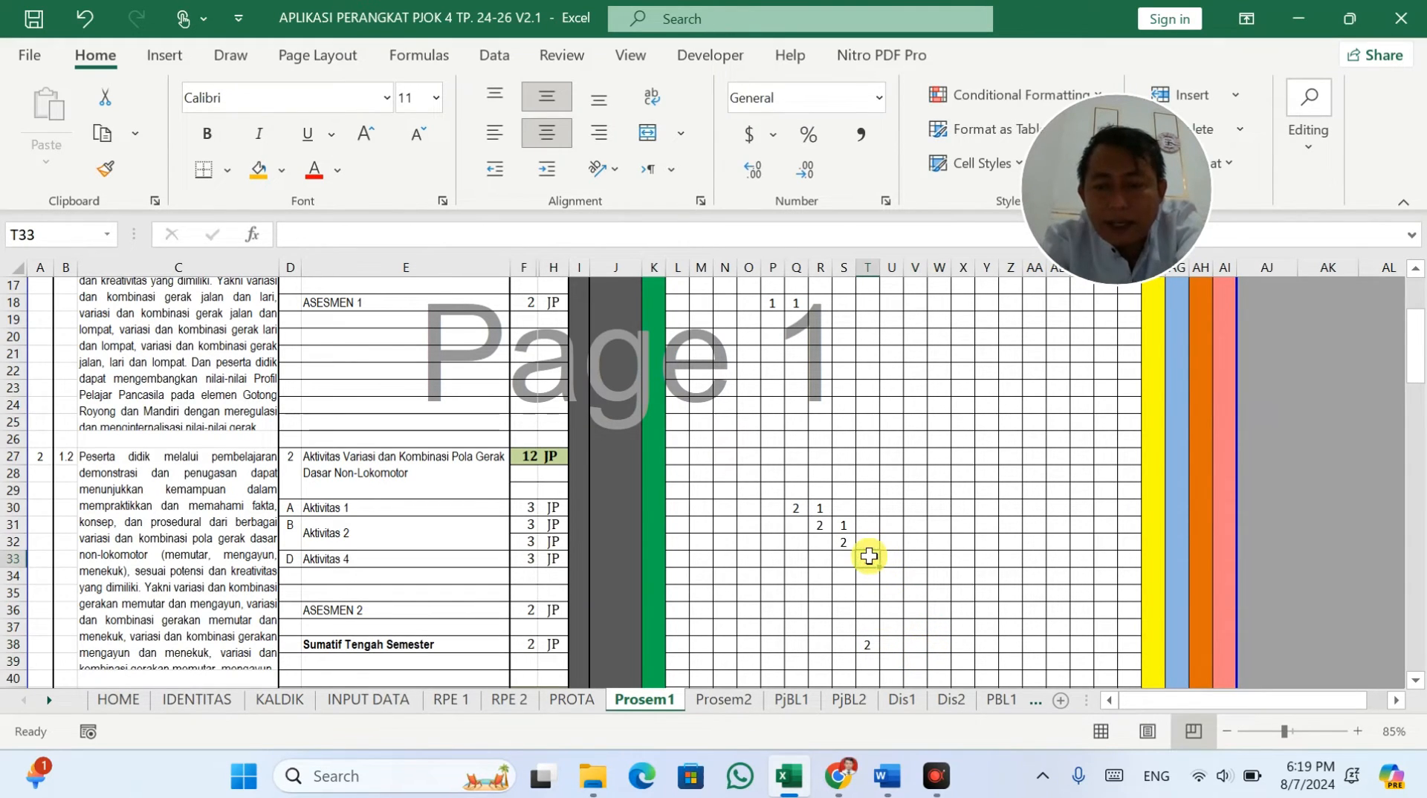
{"action": "left_click", "coordinate": [864, 648]}
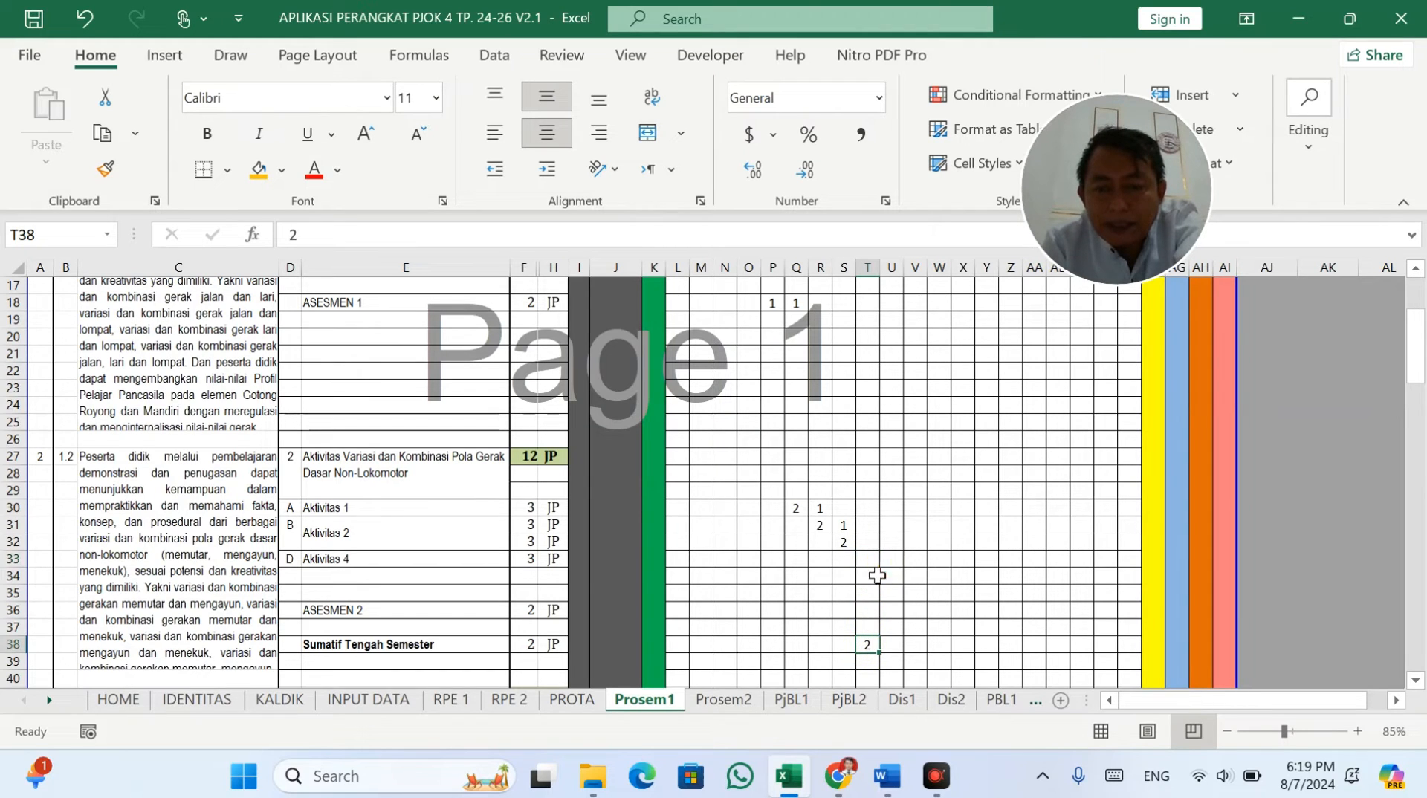
Step: For Aktivitas 4 of material 1.2, enter 1 JP in column T and 2 JP in column U
{"action": "left_click", "coordinate": [872, 560]}
{"action": "type", "text": "1"}
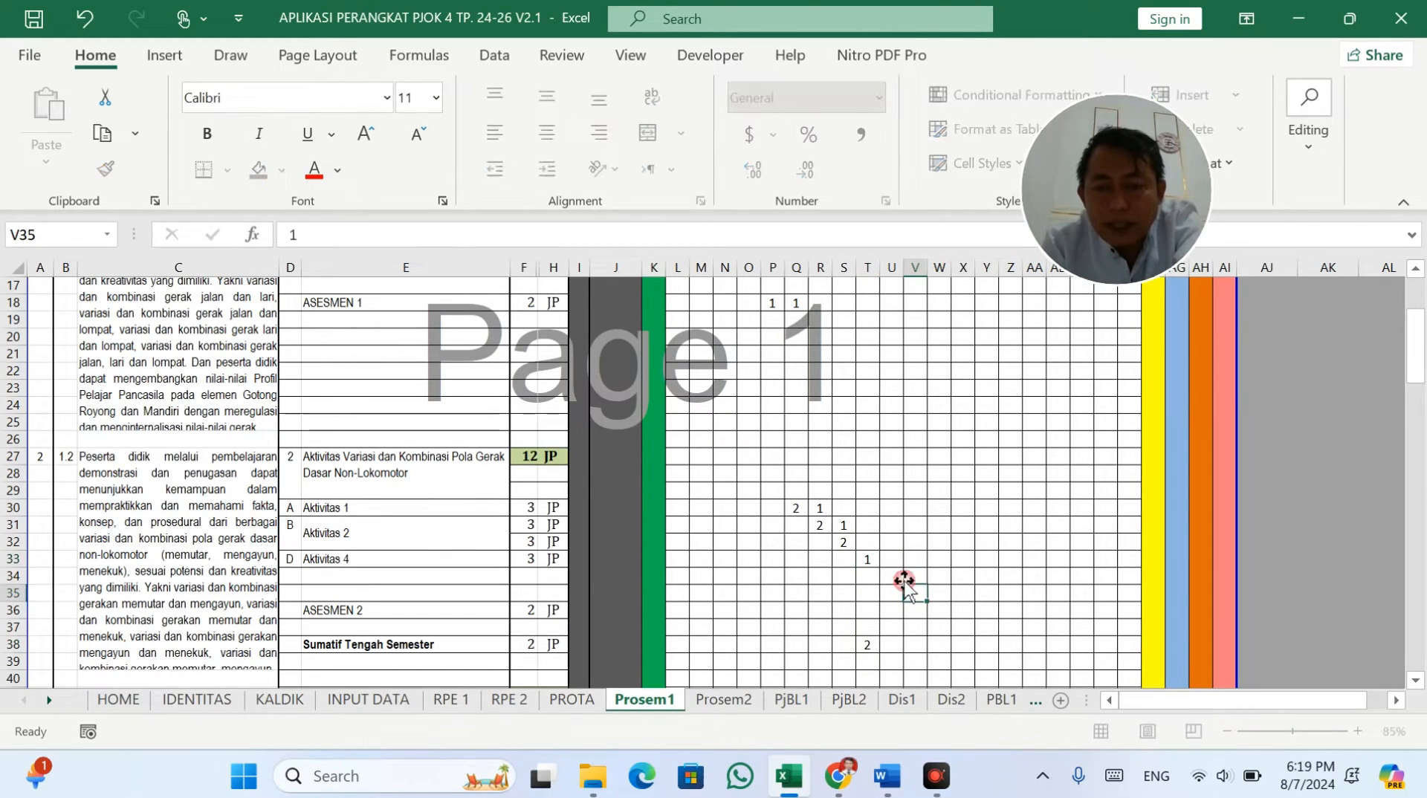
{"action": "key", "text": "Tab"}
{"action": "type", "text": "2"}
{"action": "left_click", "coordinate": [529, 560]}
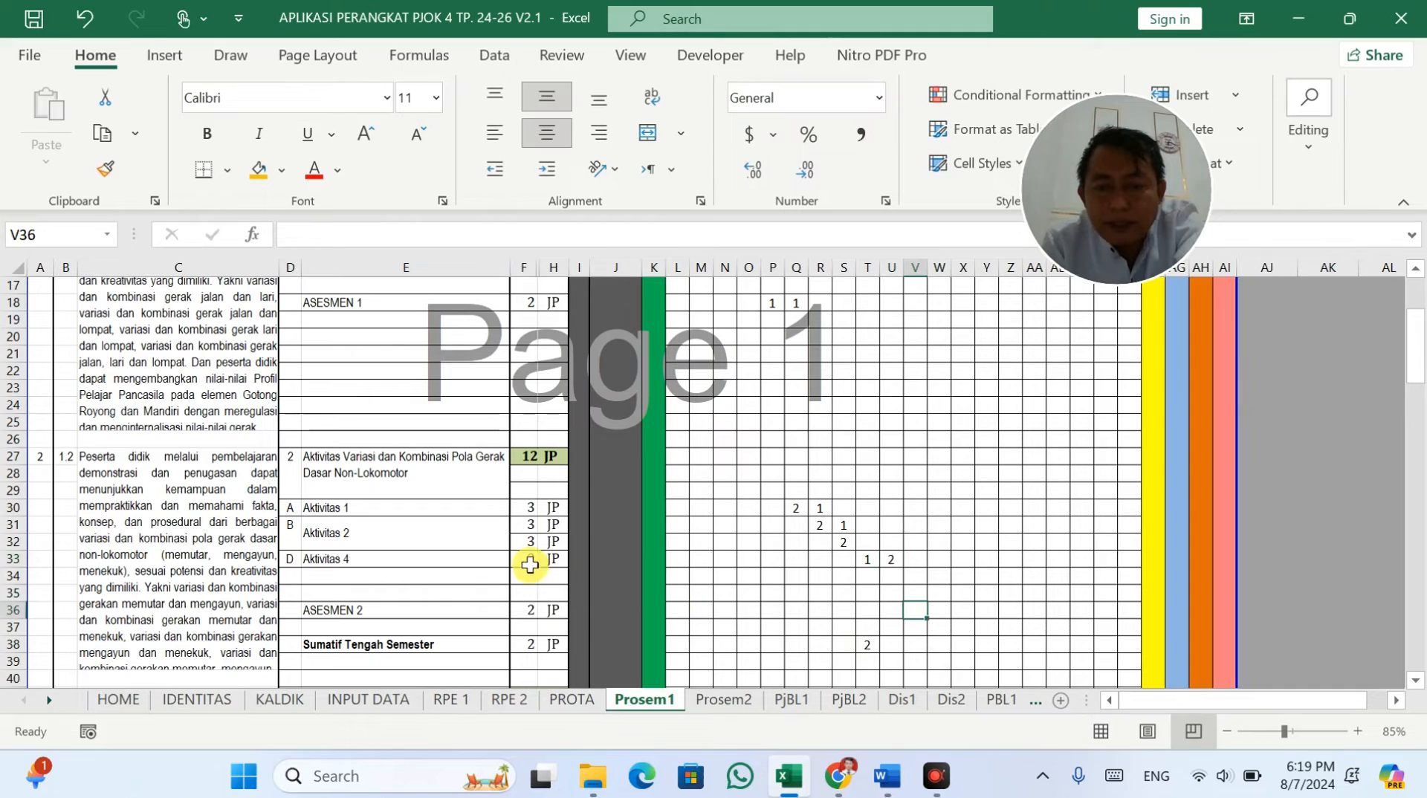
{"action": "left_click_drag", "start_coordinate": [529, 560], "coordinate": [553, 559]}
{"action": "left_click_drag", "start_coordinate": [867, 557], "coordinate": [918, 560]}
{"action": "left_click", "coordinate": [870, 647]}
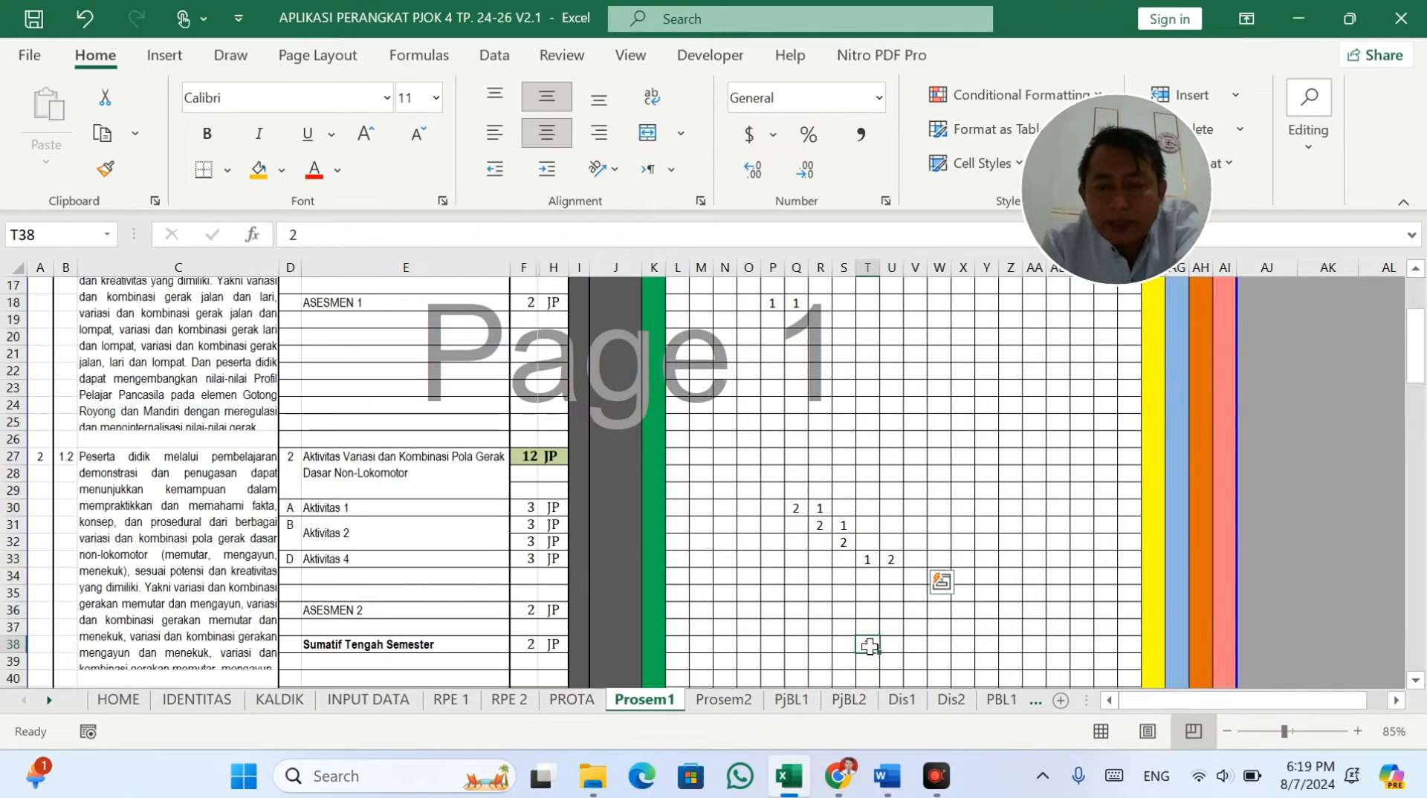
Step: Enter 2 JP for ASESMEN 2 in column V
{"action": "left_click", "coordinate": [536, 649]}
{"action": "left_click", "coordinate": [529, 609]}
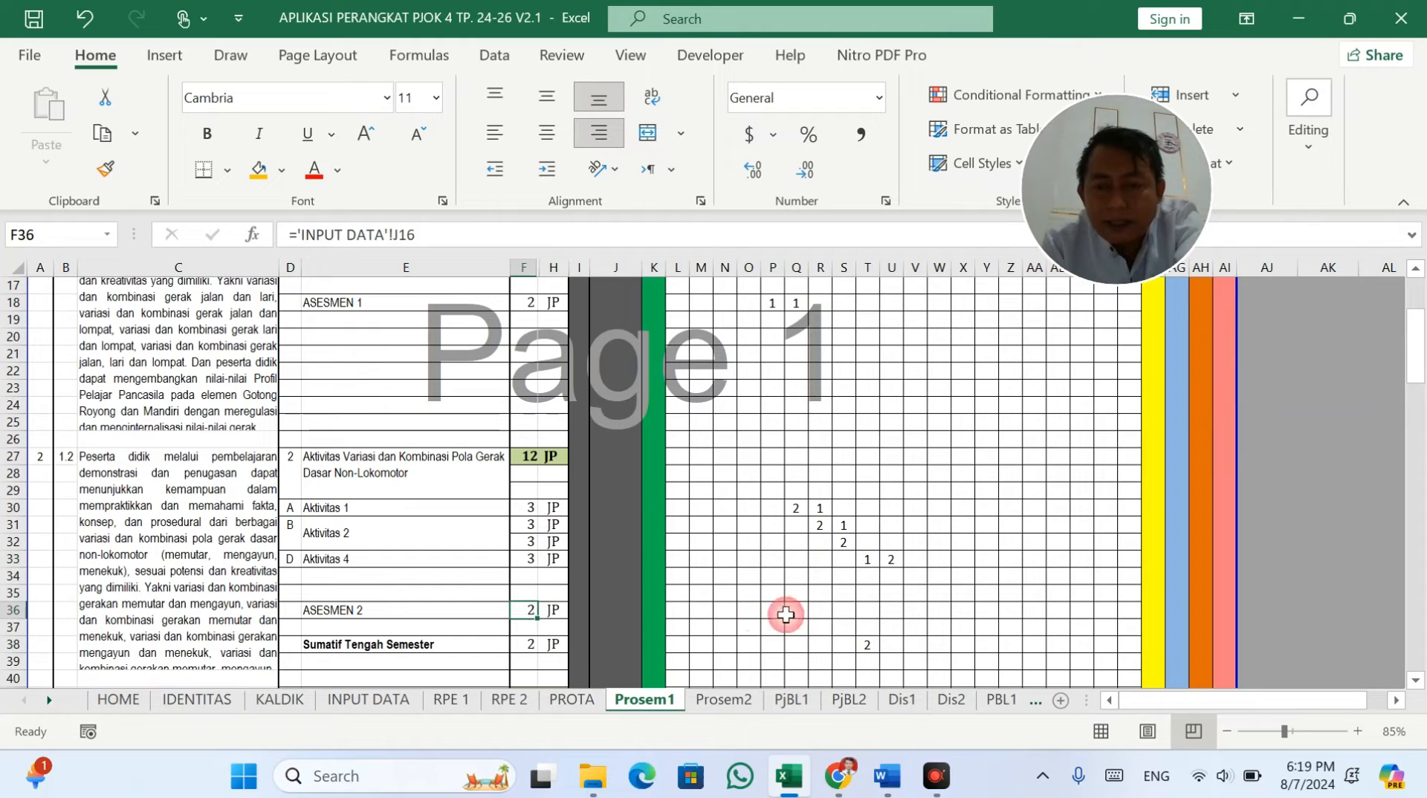
{"action": "left_click", "coordinate": [917, 611]}
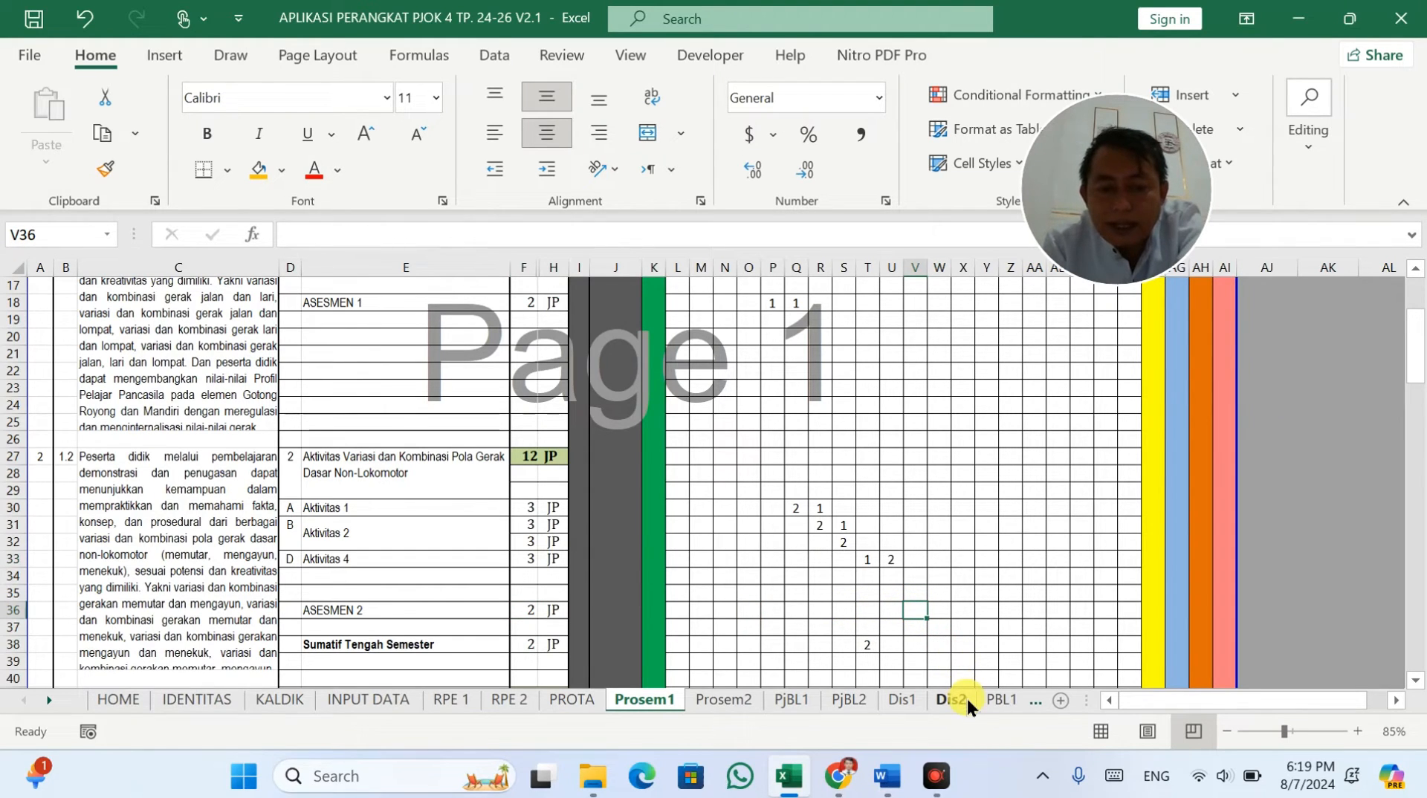
{"action": "type", "text": "2"}
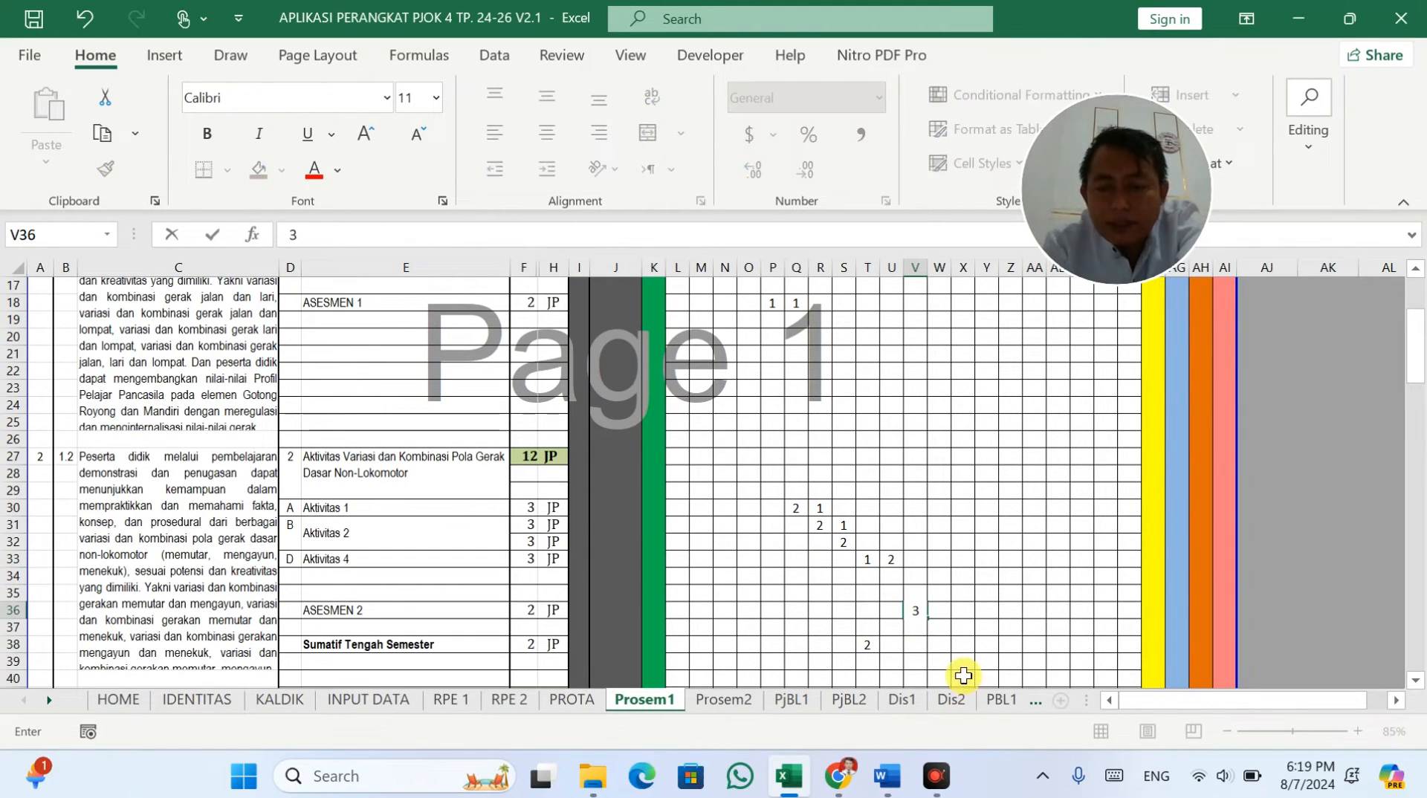
{"action": "left_click", "coordinate": [1034, 593]}
Step: For Aktivitas 1 of material 1.3, enter 1 JP in column V and 2 JP in column W
{"action": "scroll", "coordinate": [1037, 591], "scroll_direction": "down", "scroll_amount": 3}
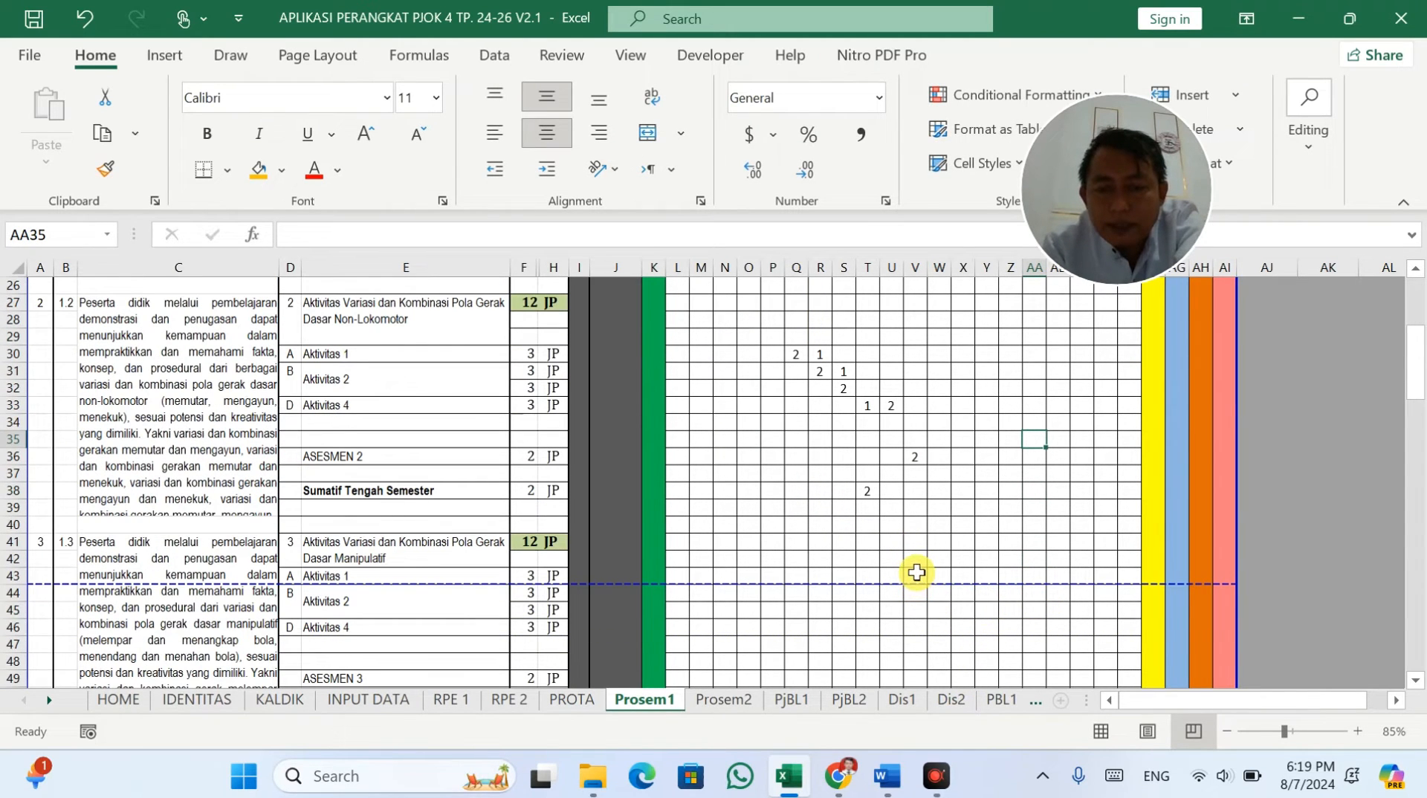
{"action": "left_click", "coordinate": [916, 573]}
{"action": "type", "text": "1"}
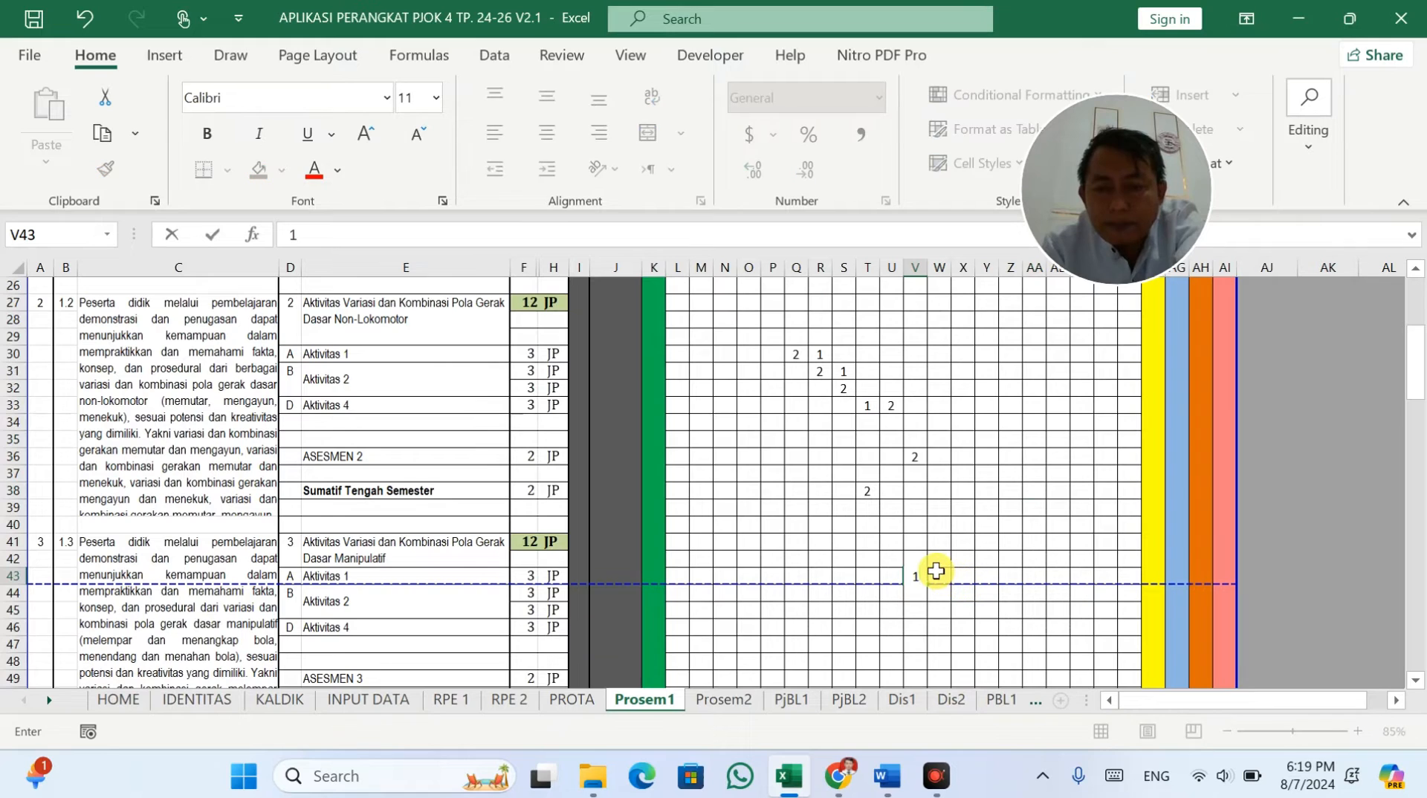
{"action": "left_click", "coordinate": [936, 576]}
{"action": "type", "text": "2"}
{"action": "key", "text": "Return"}
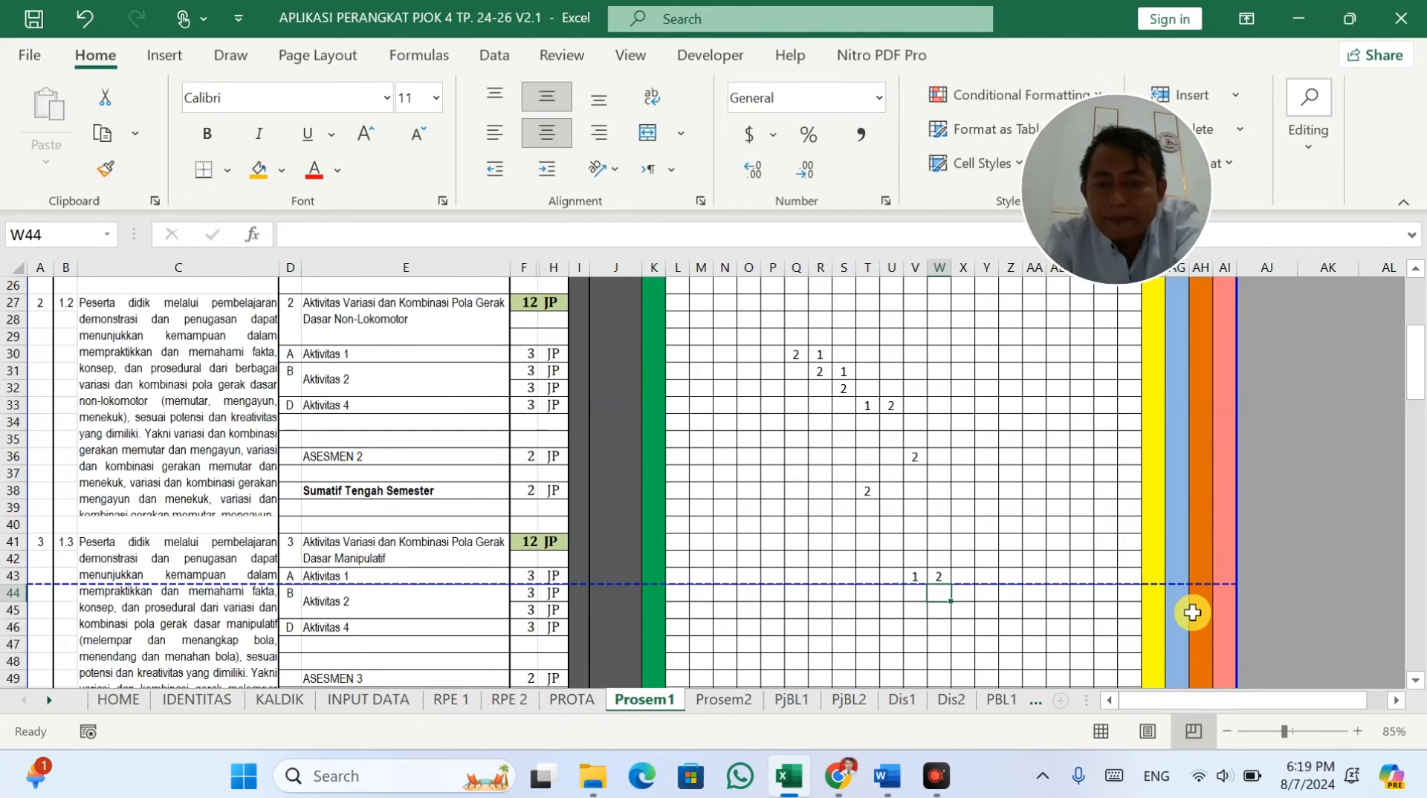
Step: Fill the two Aktivitas 2 rows of material 1.3 with 1 and 2 JP in columns W and X, and 1 and 2 JP in X and Y
{"action": "key", "text": "Up"}
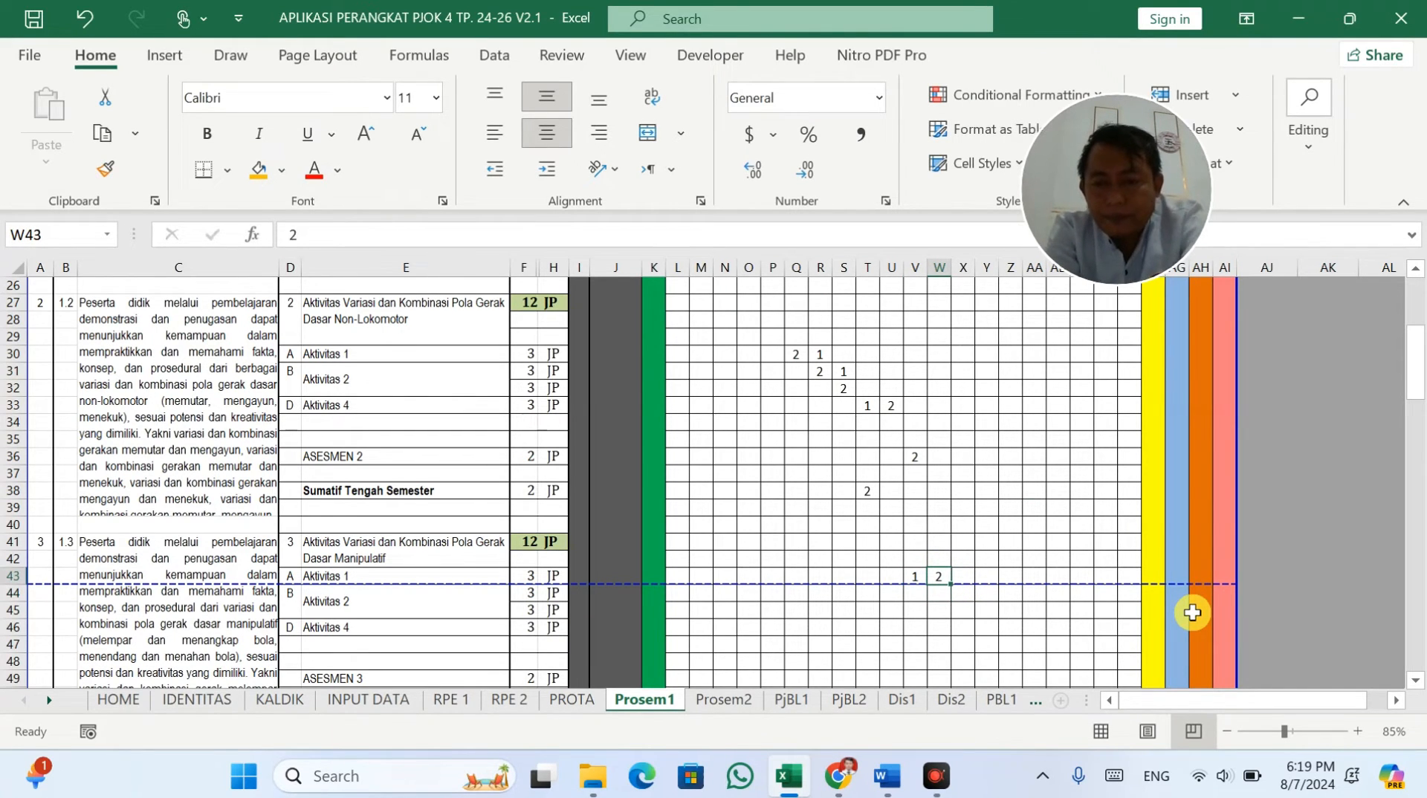
{"action": "key", "text": "Down"}
{"action": "type", "text": "1"}
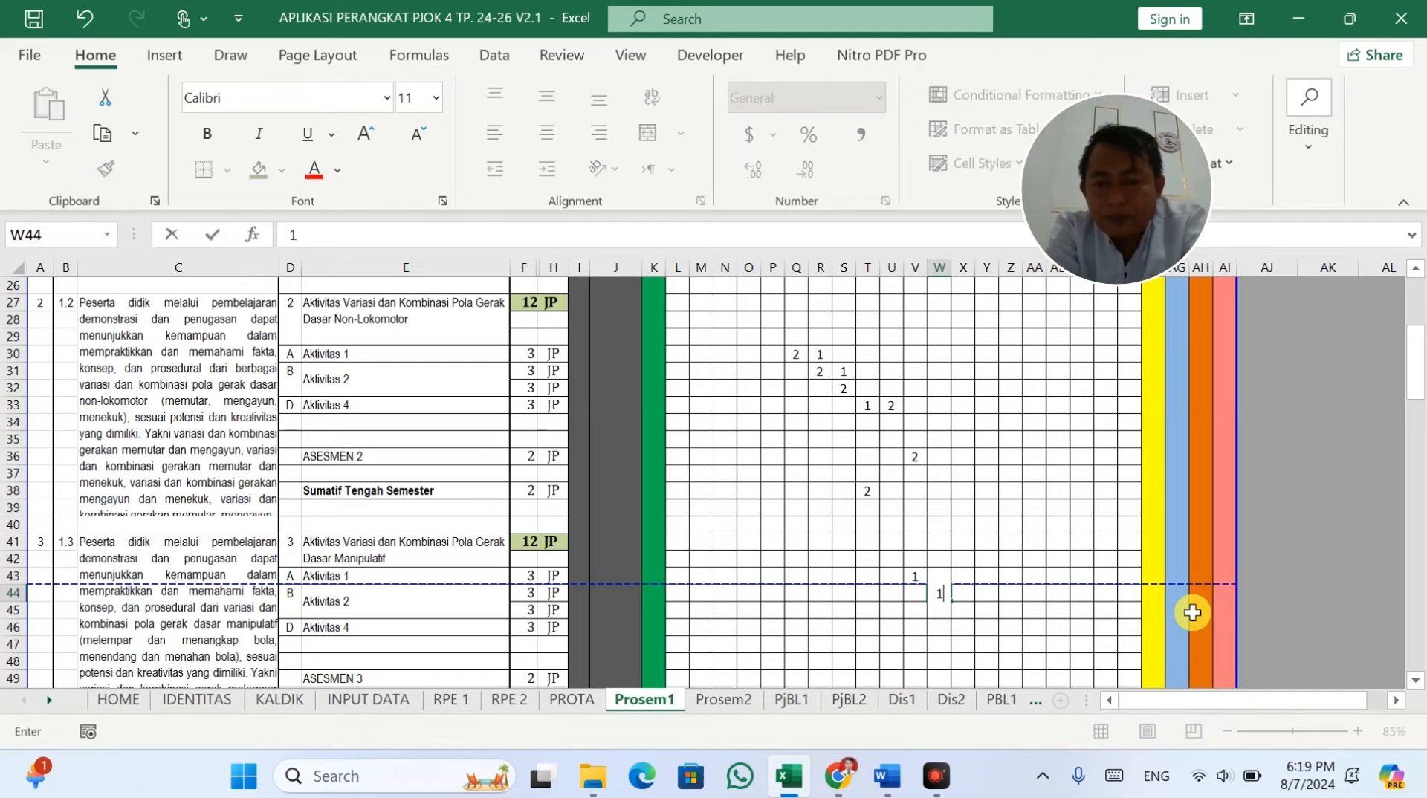
{"action": "key", "text": "Right"}
{"action": "key", "text": "Down"}
{"action": "type", "text": "1"}
{"action": "key", "text": "Right"}
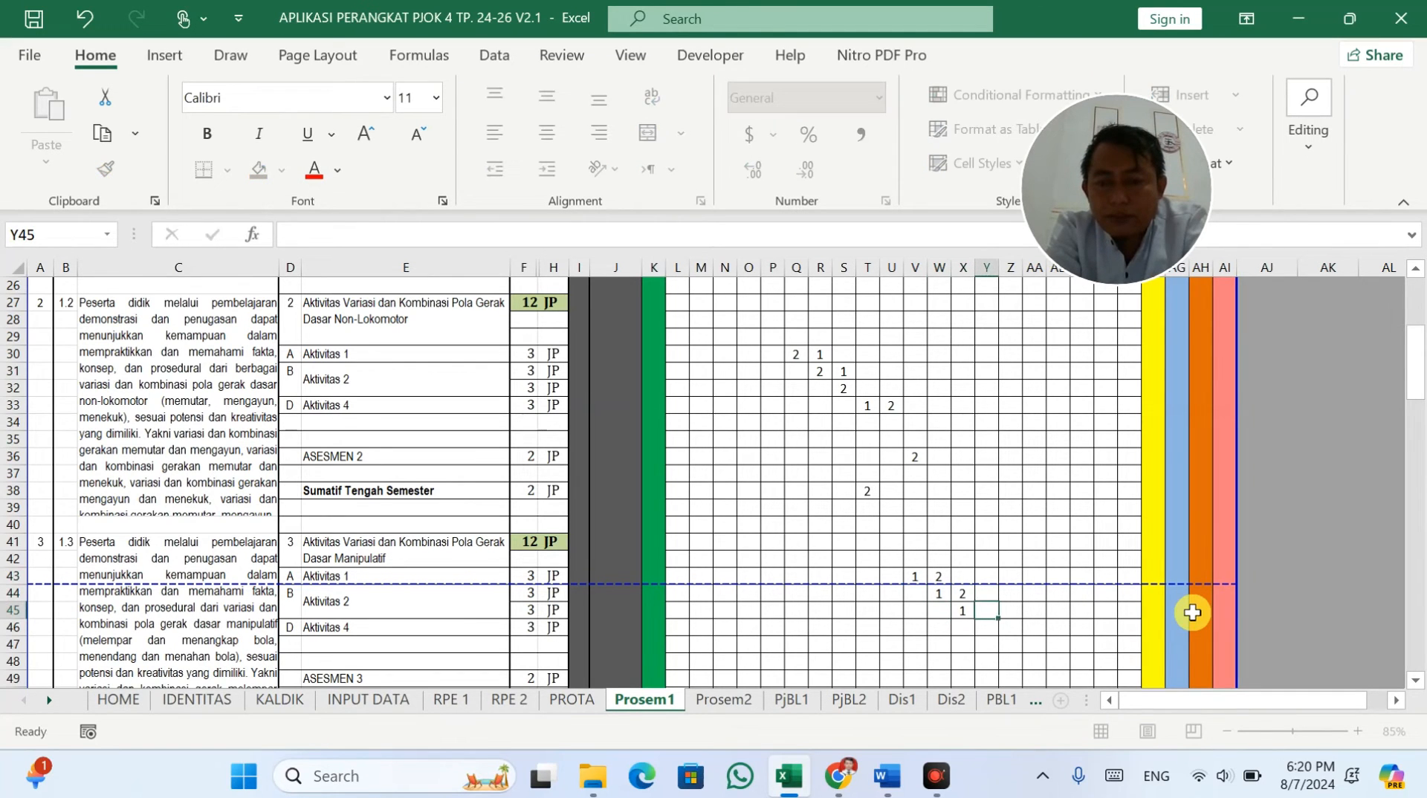
{"action": "type", "text": "2"}
Step: For Aktivitas 4 of material 1.3, enter 1 JP in column Y and 2 JP in column Z
{"action": "key", "text": "Down"}
{"action": "type", "text": "1"}
{"action": "key", "text": "Right"}
{"action": "type", "text": "2"}
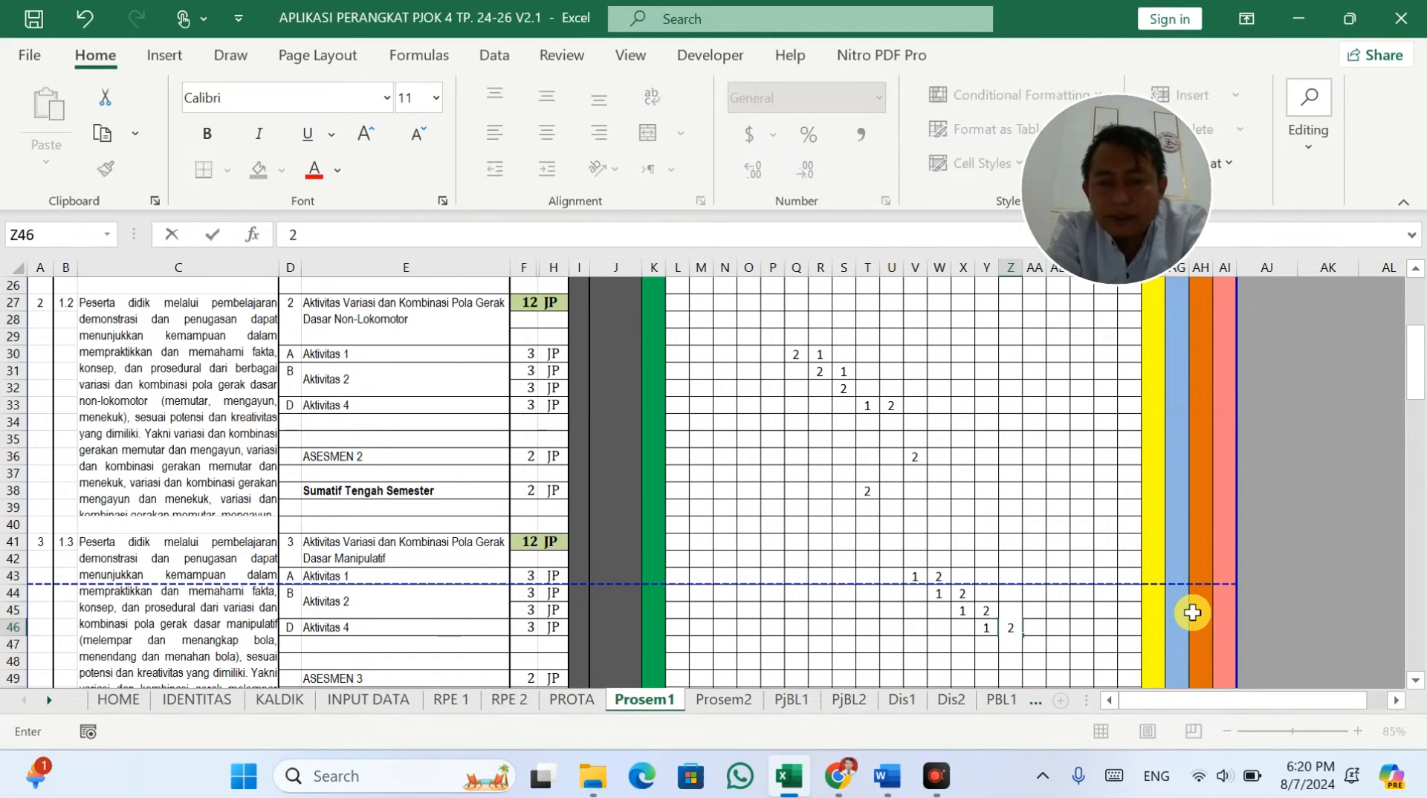
Step: Enter 1 JP each in columns Z and AA for ASESMEN 3
{"action": "key", "text": "Down"}
{"action": "key", "text": "Down"}
{"action": "key", "text": "Down"}
{"action": "key", "text": "Down"}
{"action": "key", "text": "Up"}
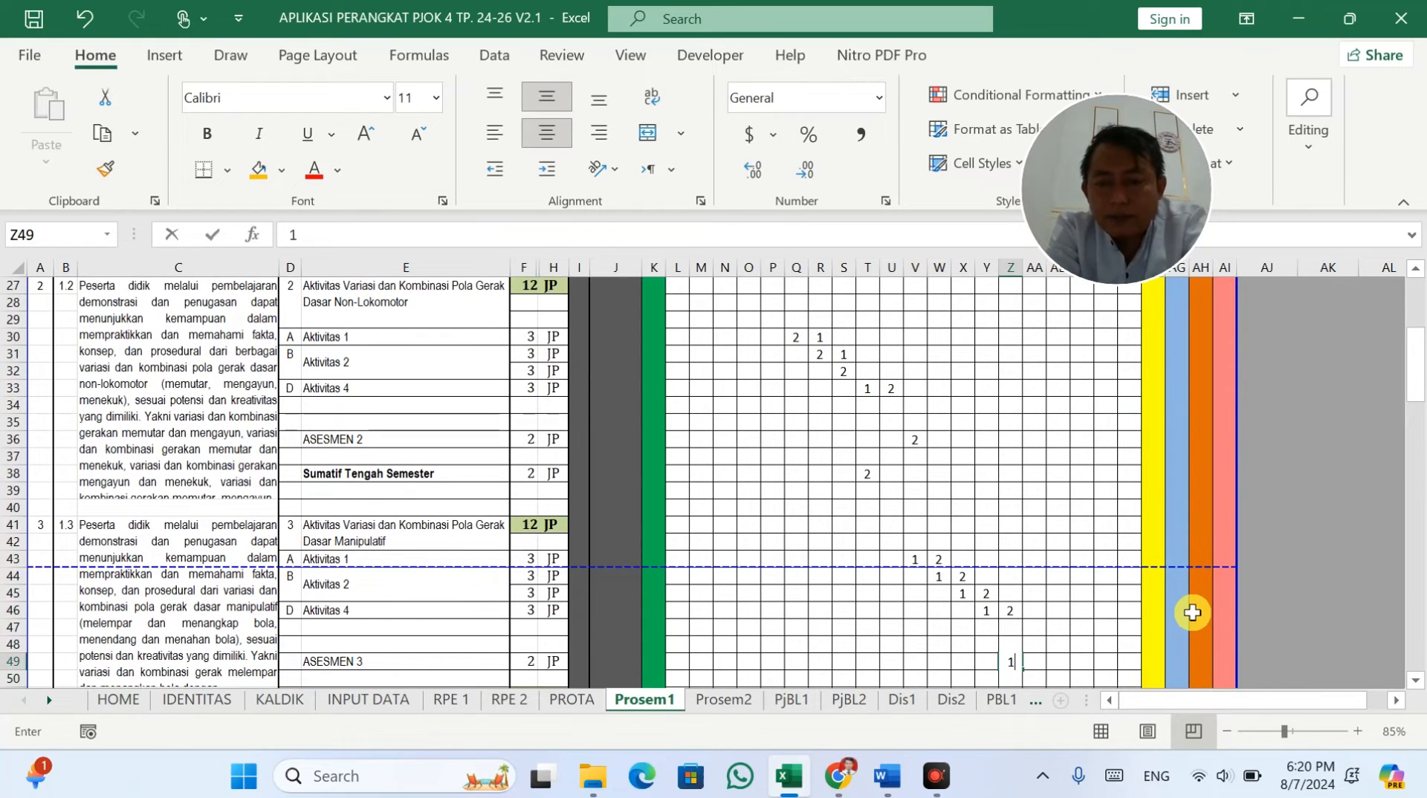
{"action": "key", "text": "Right"}
{"action": "type", "text": "1"}
Step: For Aktivitas 1 of Aktivitas Senam, enter 2 JP in column AA and 1 JP in column AB
{"action": "key", "text": "Down"}
{"action": "key", "text": "Down"}
{"action": "key", "text": "Down"}
{"action": "key", "text": "Down"}
{"action": "key", "text": "Down"}
{"action": "key", "text": "Down"}
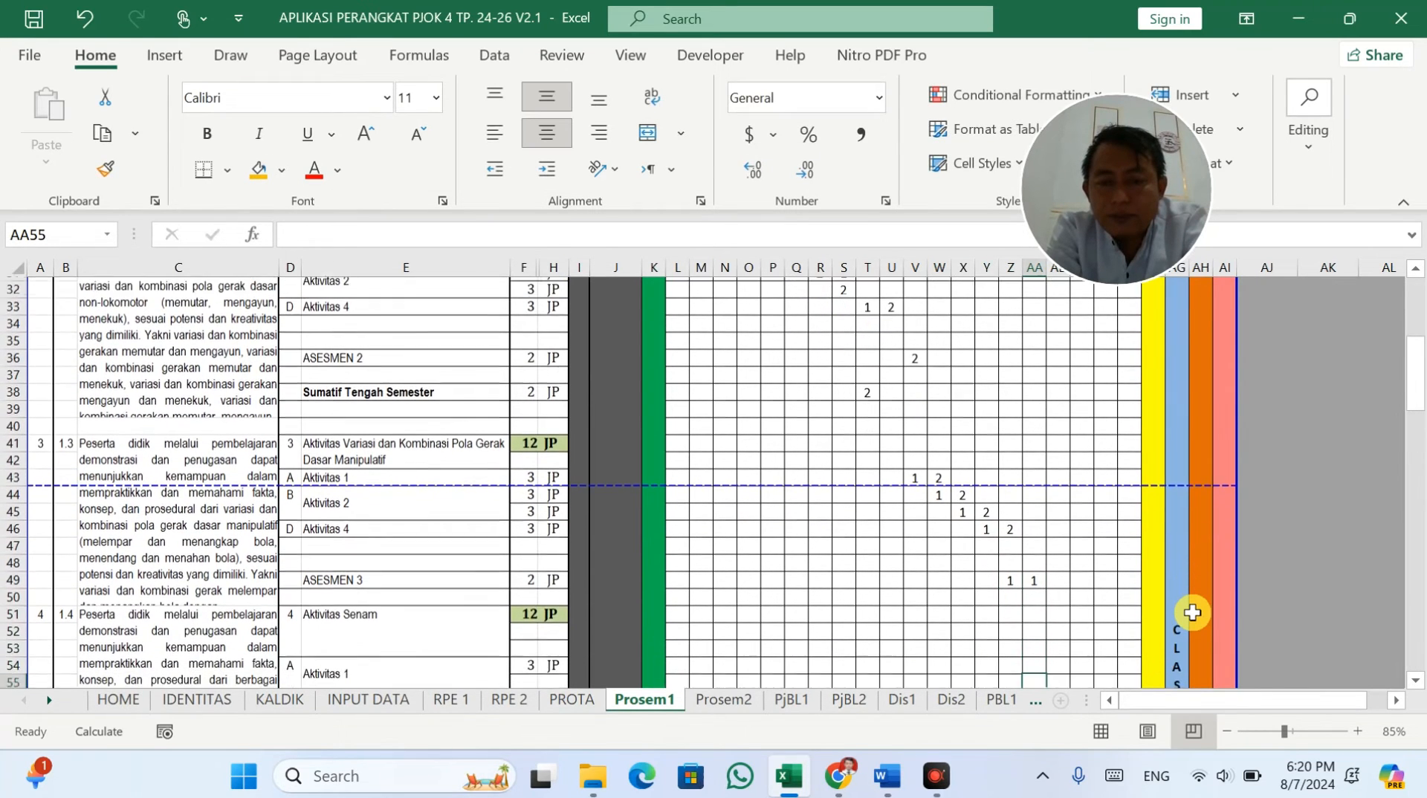
{"action": "key", "text": "Down"}
{"action": "key", "text": "Down"}
{"action": "key", "text": "Up"}
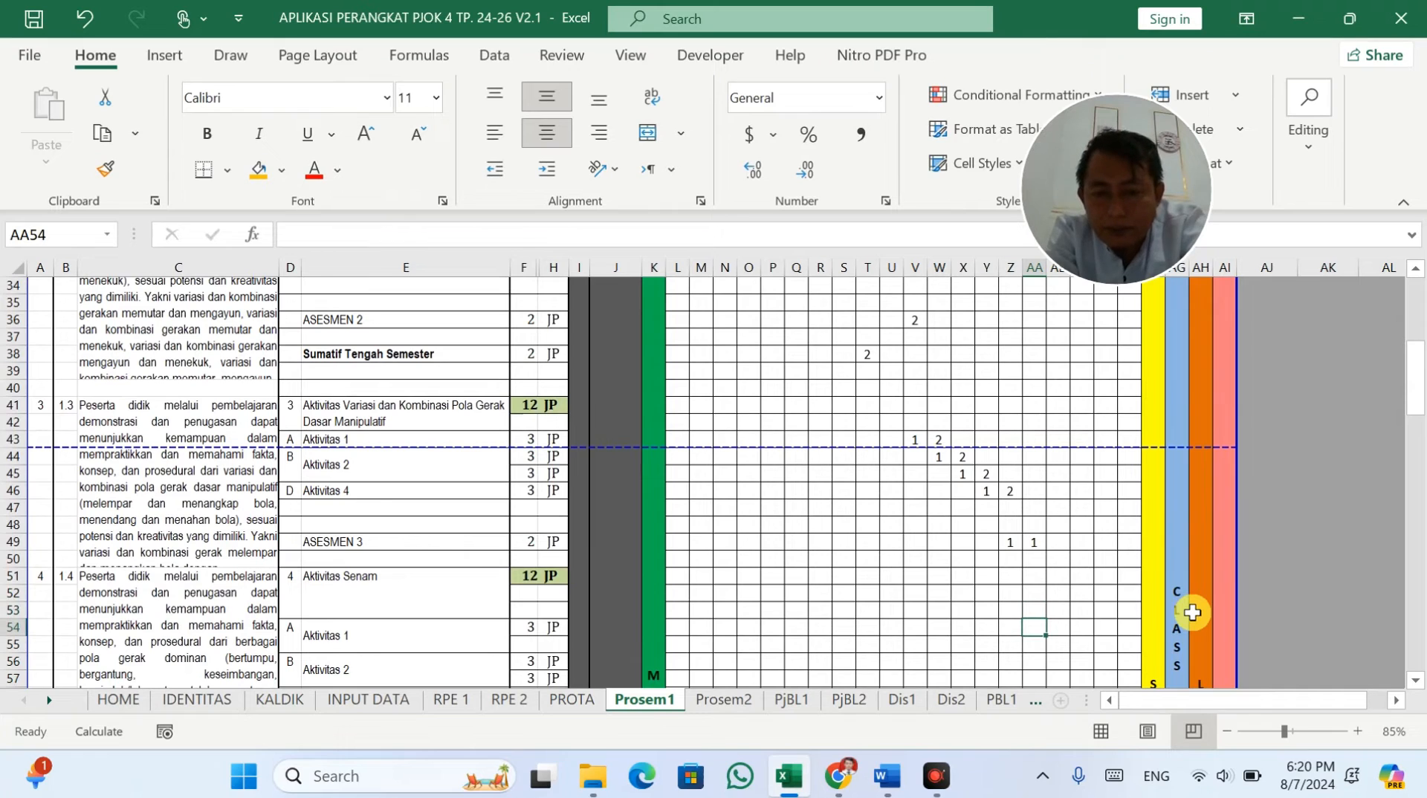
{"action": "type", "text": "2"}
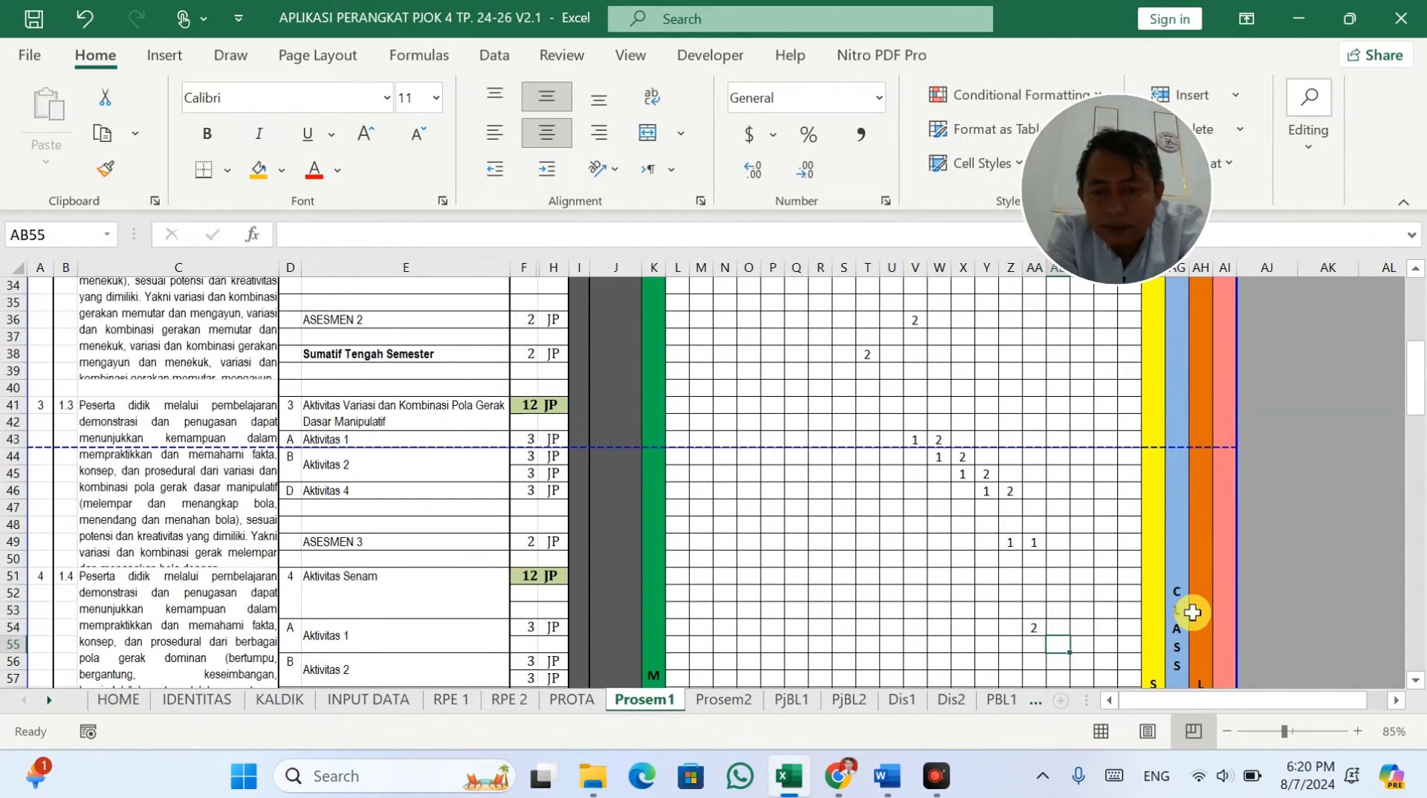
{"action": "type", "text": "1"}
{"action": "key", "text": "Return"}
Step: Fill the two Aktivitas 2 rows of Aktivitas Senam with 2 and 1 JP in columns AB and AC, and 2 and 1 JP in AC and AD
{"action": "type", "text": "2"}
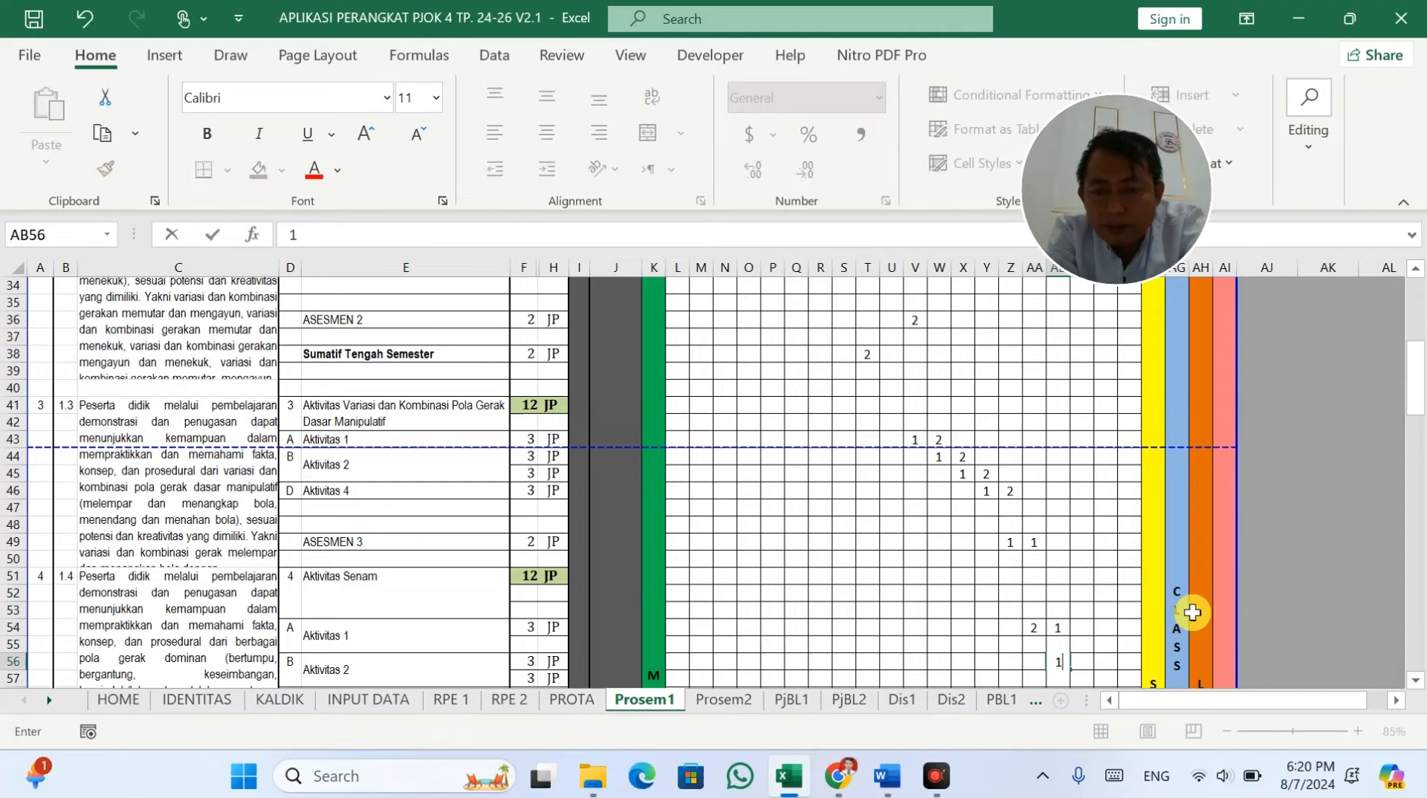
{"action": "key", "text": "Tab"}
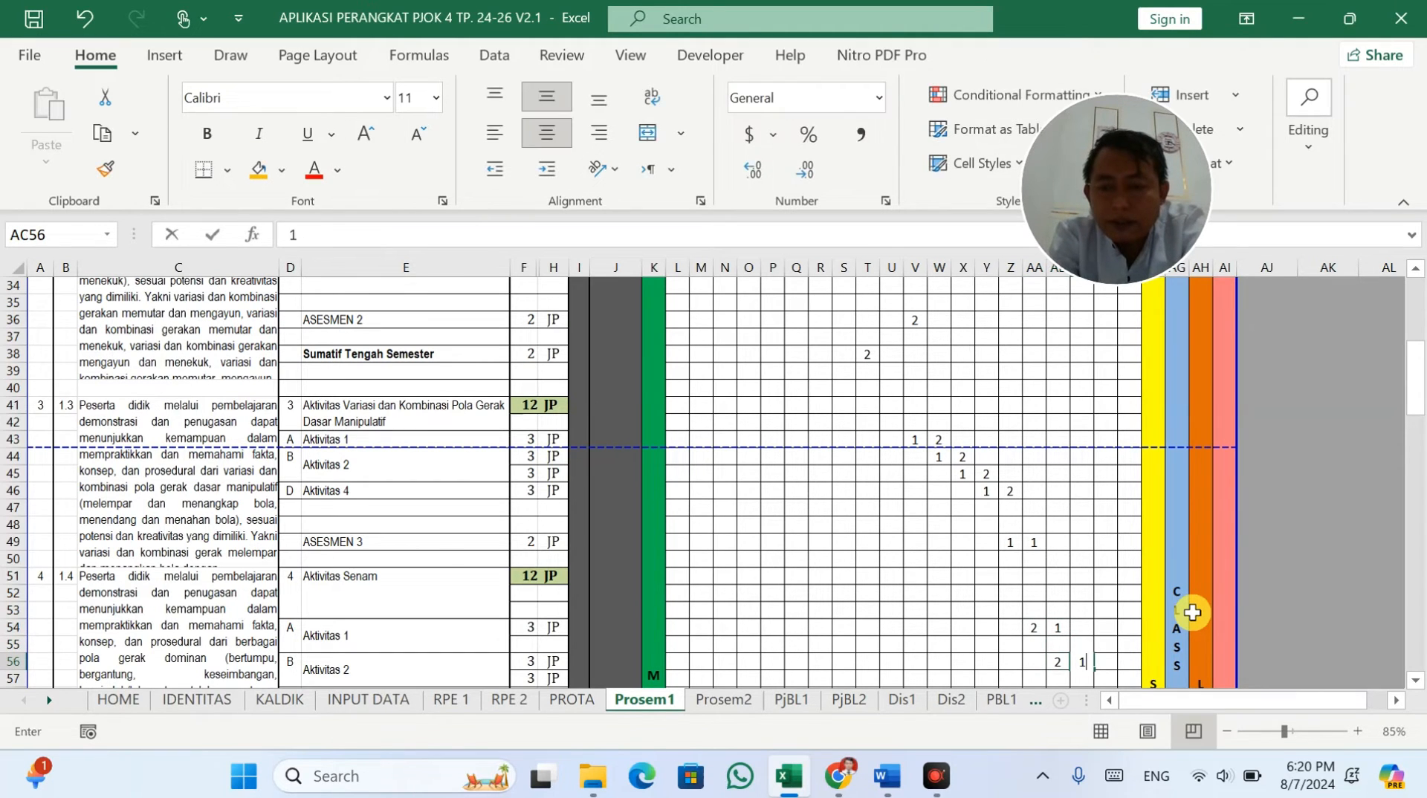
{"action": "key", "text": "Down"}
{"action": "type", "text": "2"}
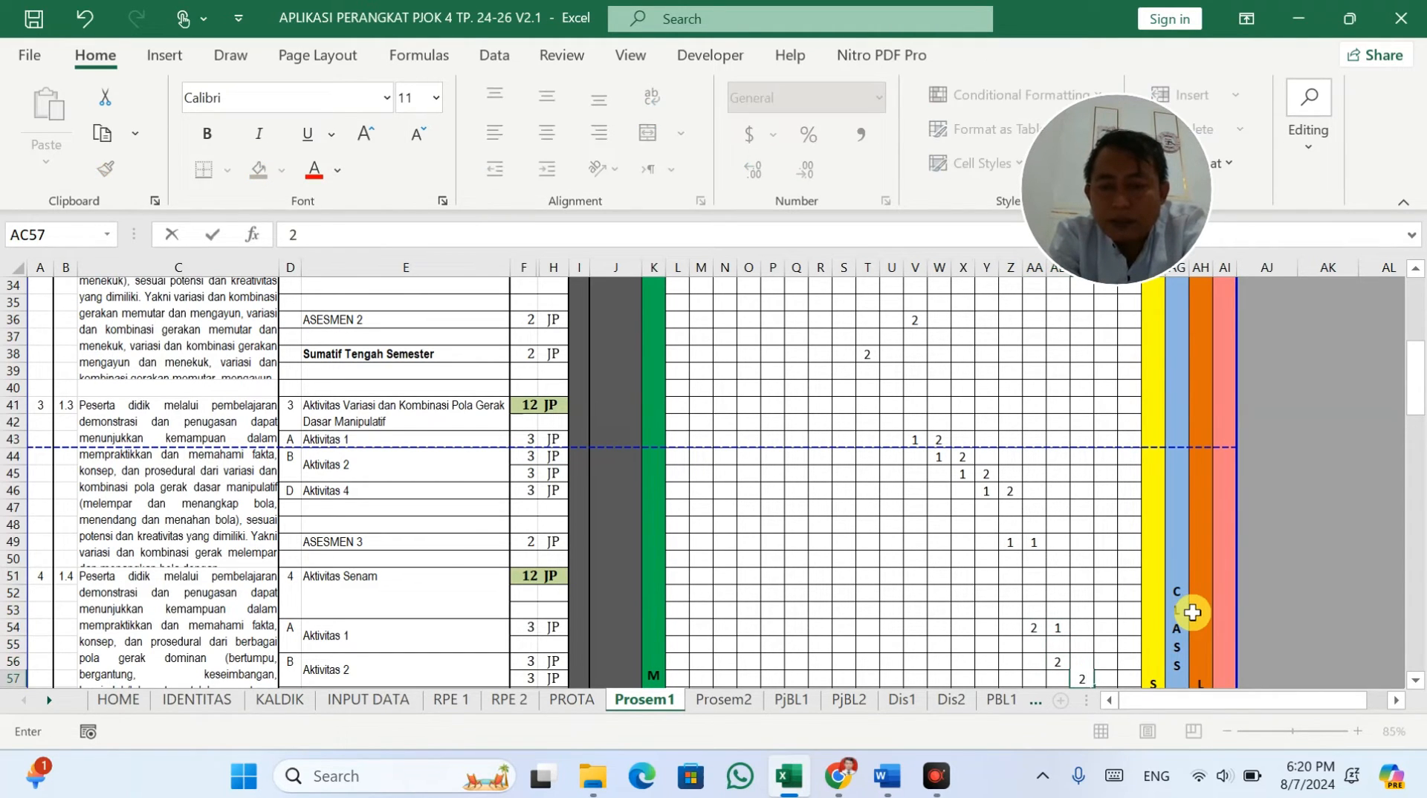
{"action": "key", "text": "Tab"}
{"action": "type", "text": "1"}
Step: For Aktivitas 4 of Aktivitas Senam, enter 1 JP in column AD and 2 JP in column AE
{"action": "key", "text": "Down"}
{"action": "key", "text": "Down"}
{"action": "key", "text": "Down"}
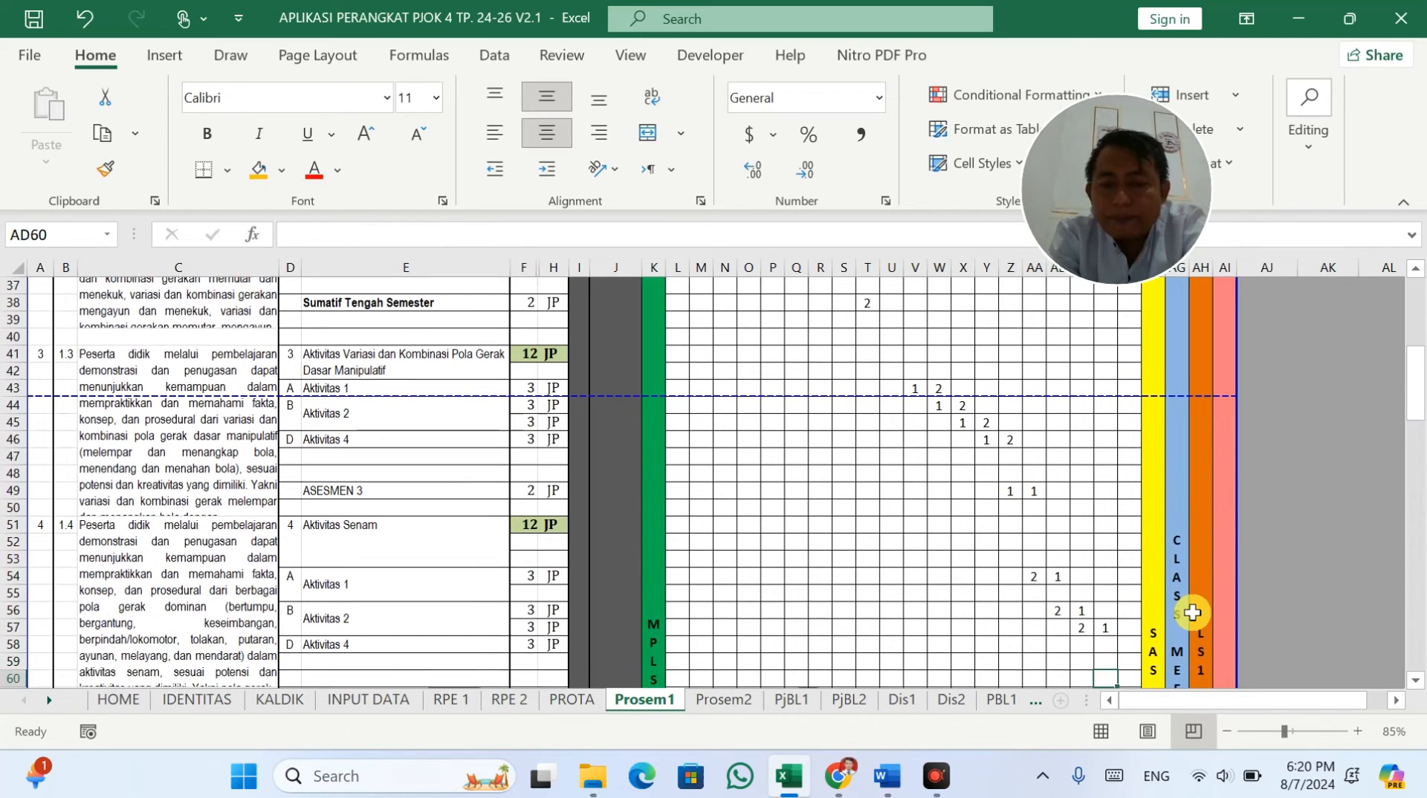
{"action": "key", "text": "Up"}
{"action": "key", "text": "Up"}
{"action": "key", "text": "Down"}
{"action": "key", "text": "Up"}
{"action": "key", "text": "Down"}
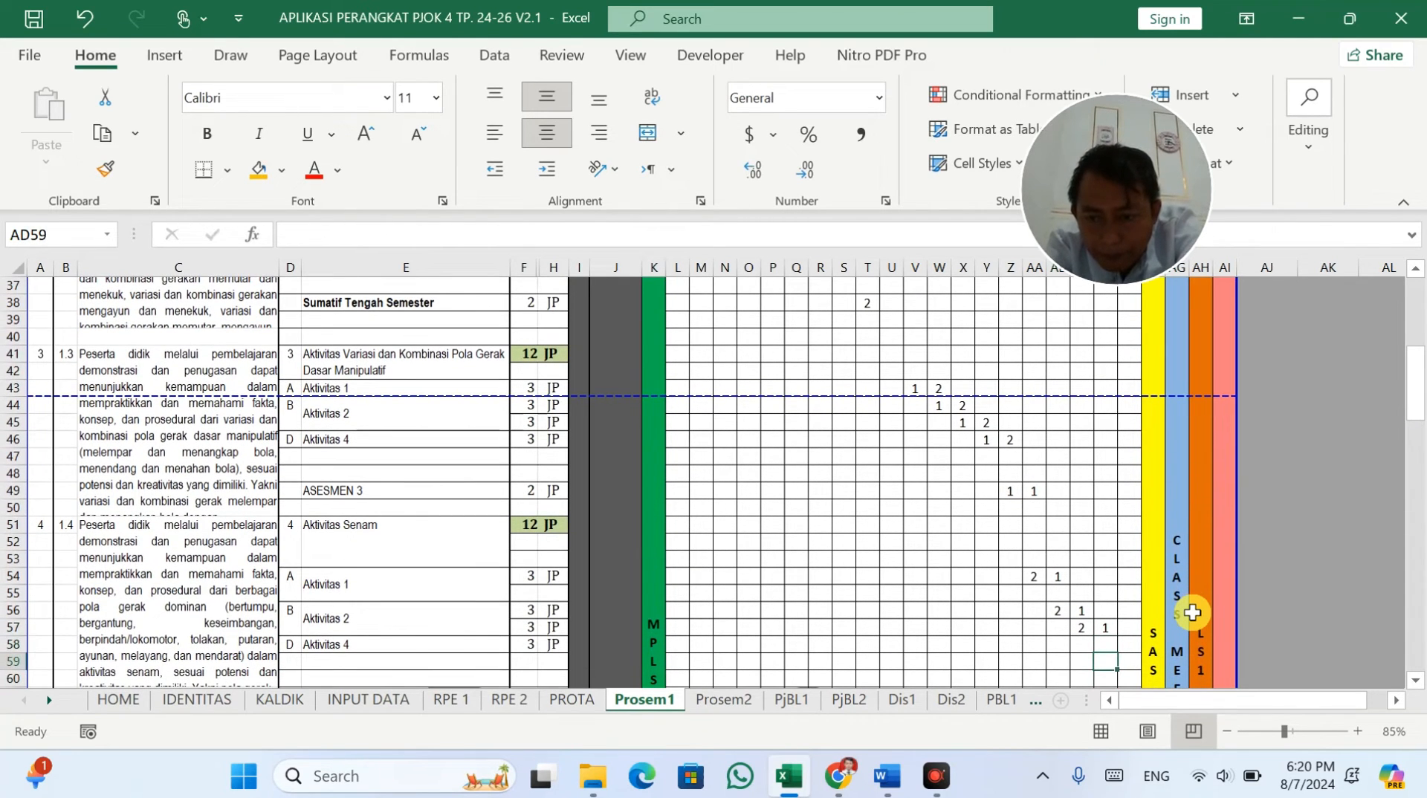
{"action": "type", "text": "1"}
{"action": "key", "text": "Tab"}
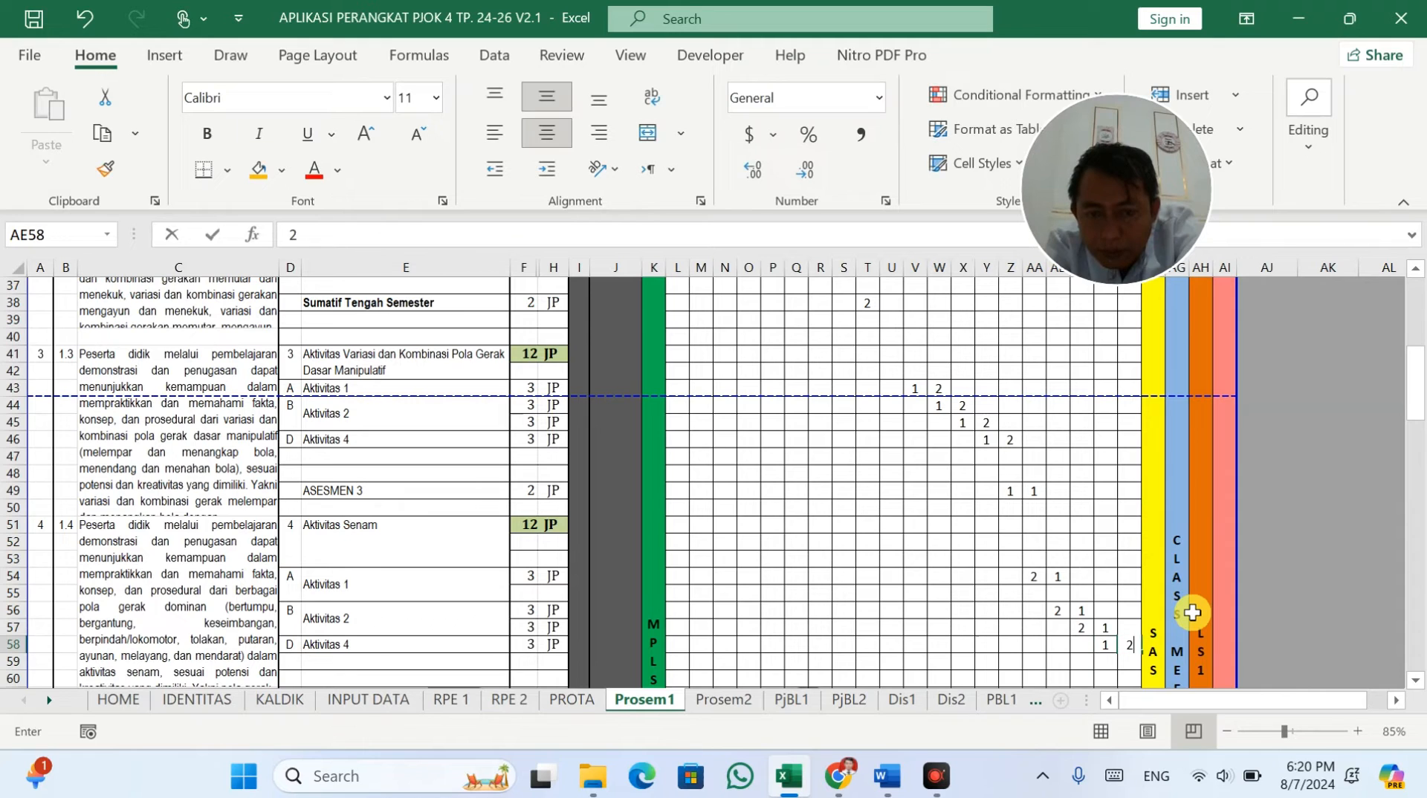
{"action": "type", "text": "2"}
Step: Enter 1 JP for ASESMEN 4 in column AE
{"action": "key", "text": "Down"}
{"action": "key", "text": "Down"}
{"action": "key", "text": "Down"}
{"action": "key", "text": "Down"}
{"action": "key", "text": "Down"}
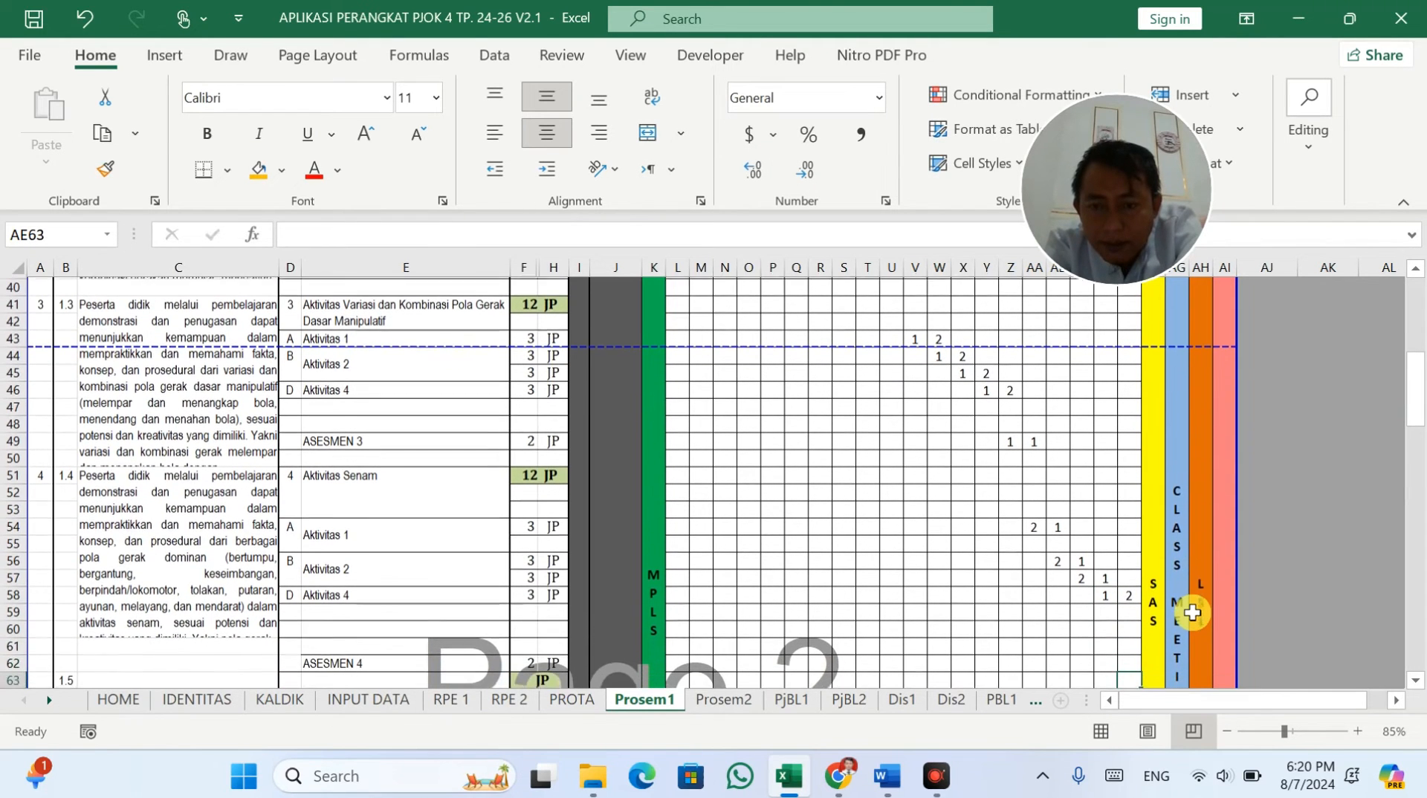
{"action": "type", "text": "1"}
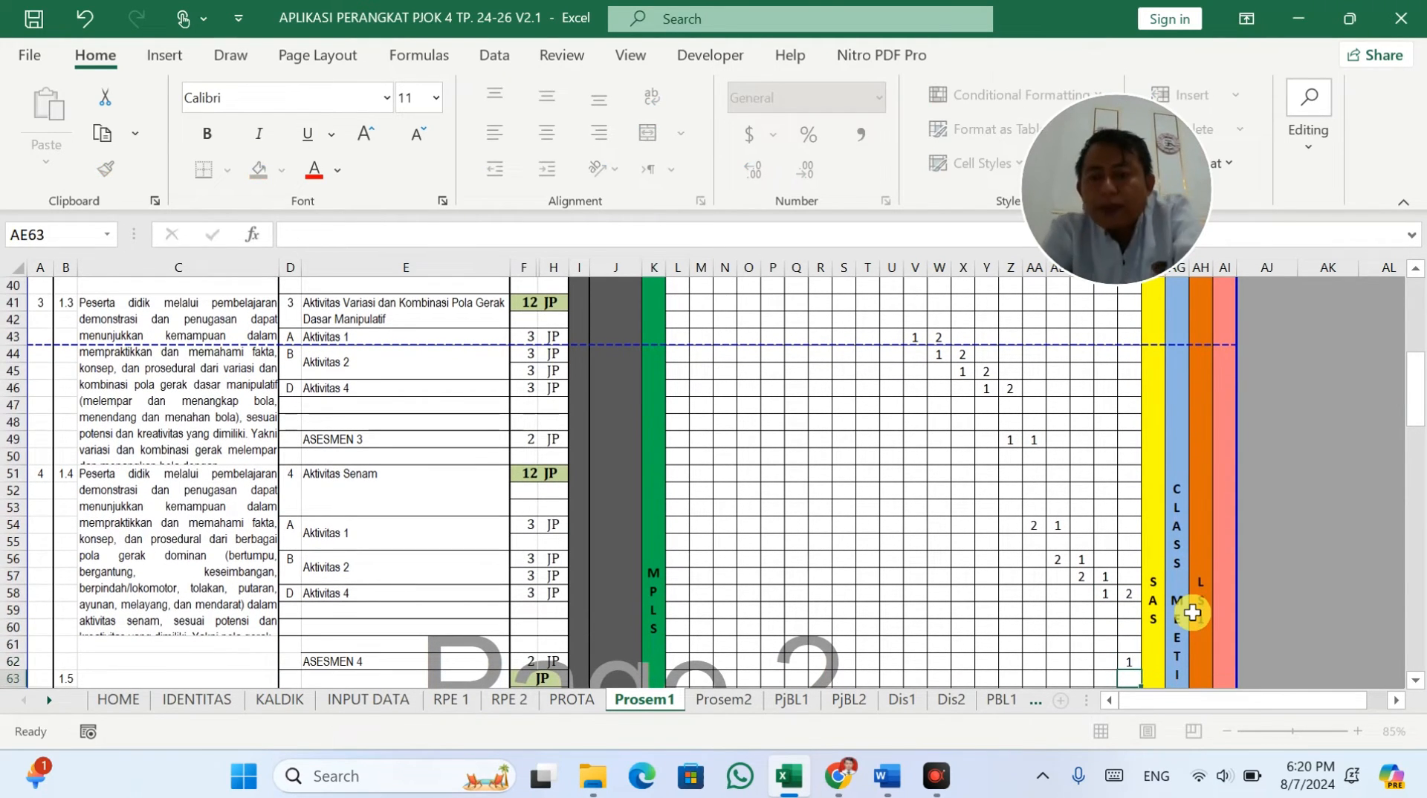
{"action": "key", "text": "Return"}
Step: Check the weekly totals in the JUMLAH JAM PELAJARAN row, and compare the hours placed for ASESMEN 4 with its allocation
{"action": "scroll", "coordinate": [1024, 553], "scroll_direction": "down", "scroll_amount": 13}
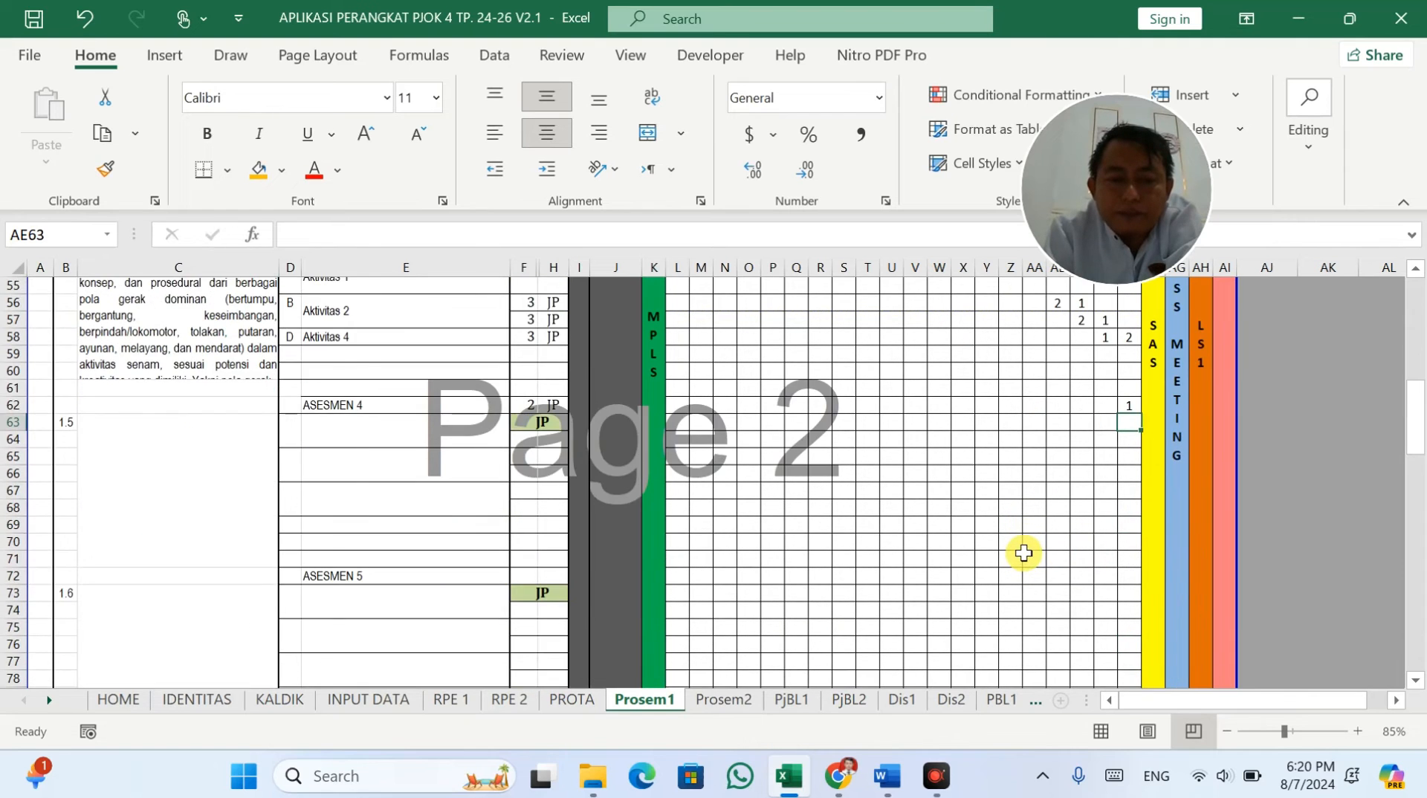
{"action": "scroll", "coordinate": [1023, 553], "scroll_direction": "down", "scroll_amount": 8}
{"action": "scroll", "coordinate": [993, 560], "scroll_direction": "up", "scroll_amount": 12}
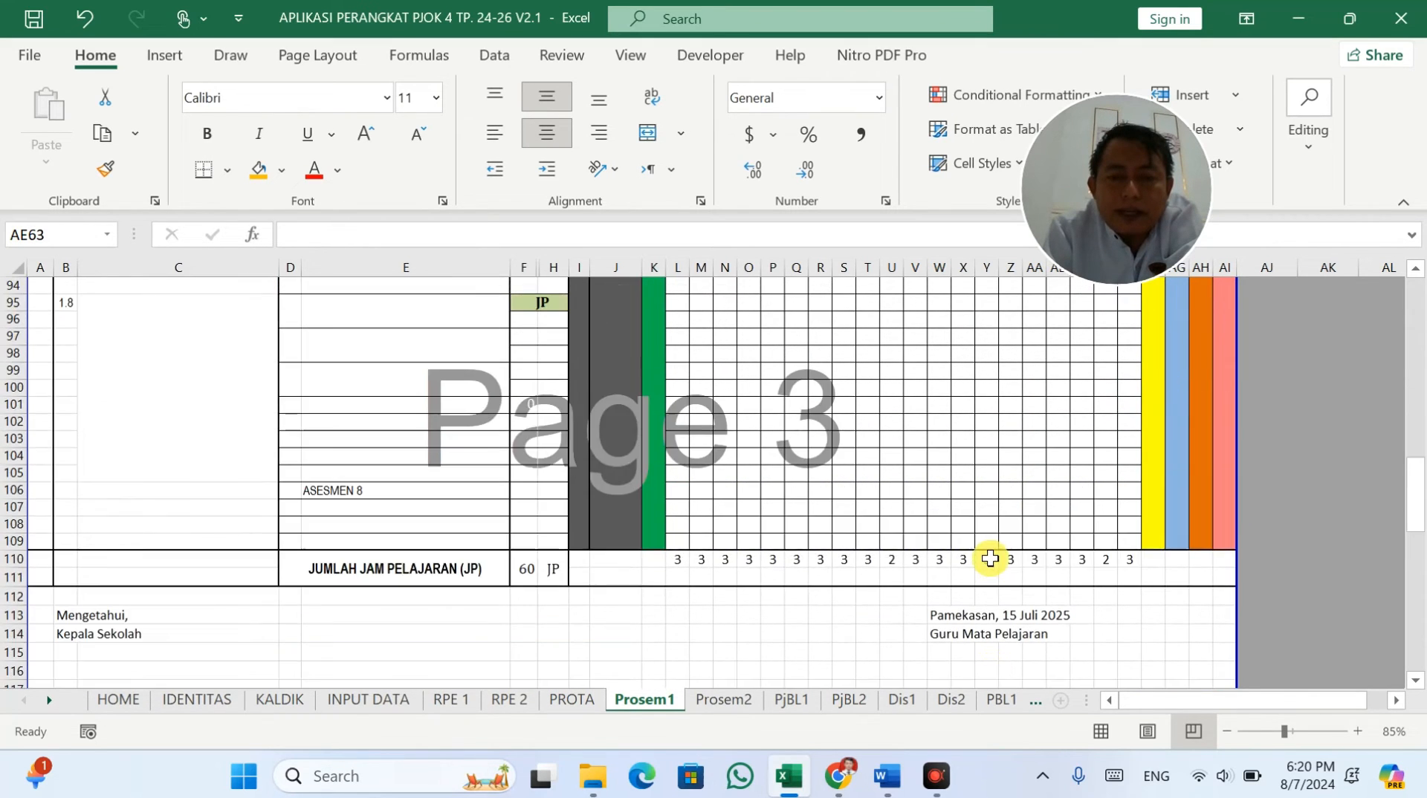
{"action": "scroll", "coordinate": [1144, 520], "scroll_direction": "up", "scroll_amount": 6}
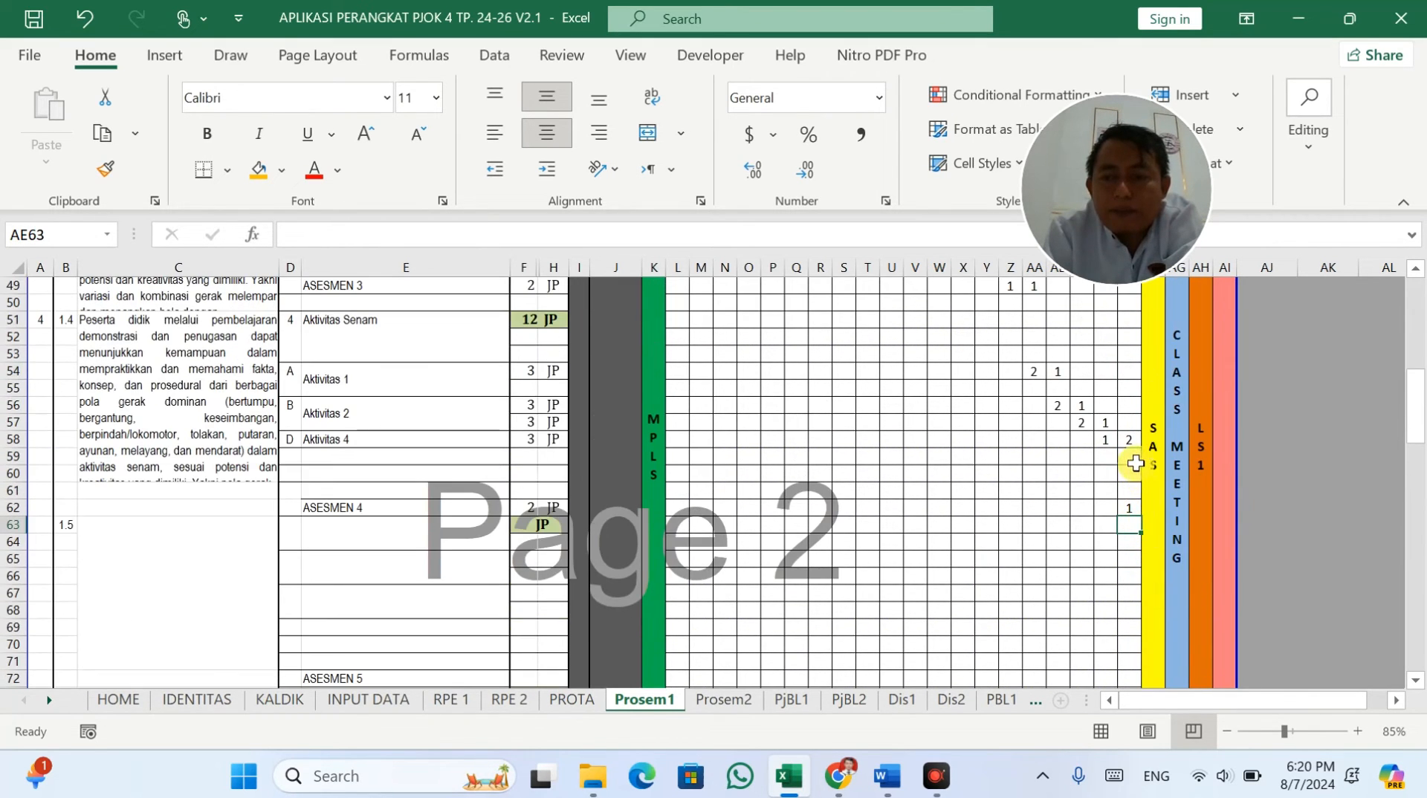
{"action": "left_click_drag", "start_coordinate": [1130, 445], "coordinate": [1141, 513]}
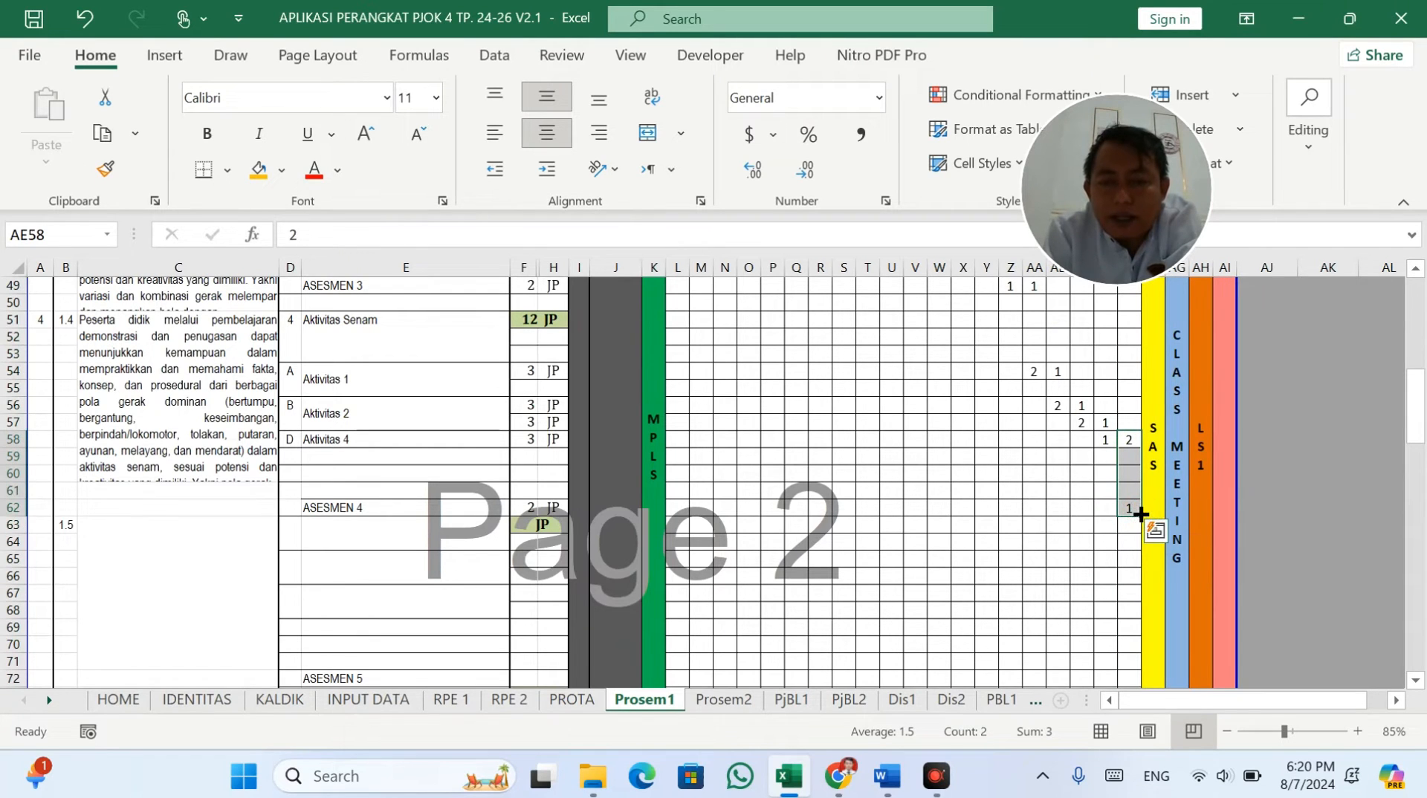
{"action": "left_click", "coordinate": [1133, 510]}
{"action": "left_click", "coordinate": [528, 510]}
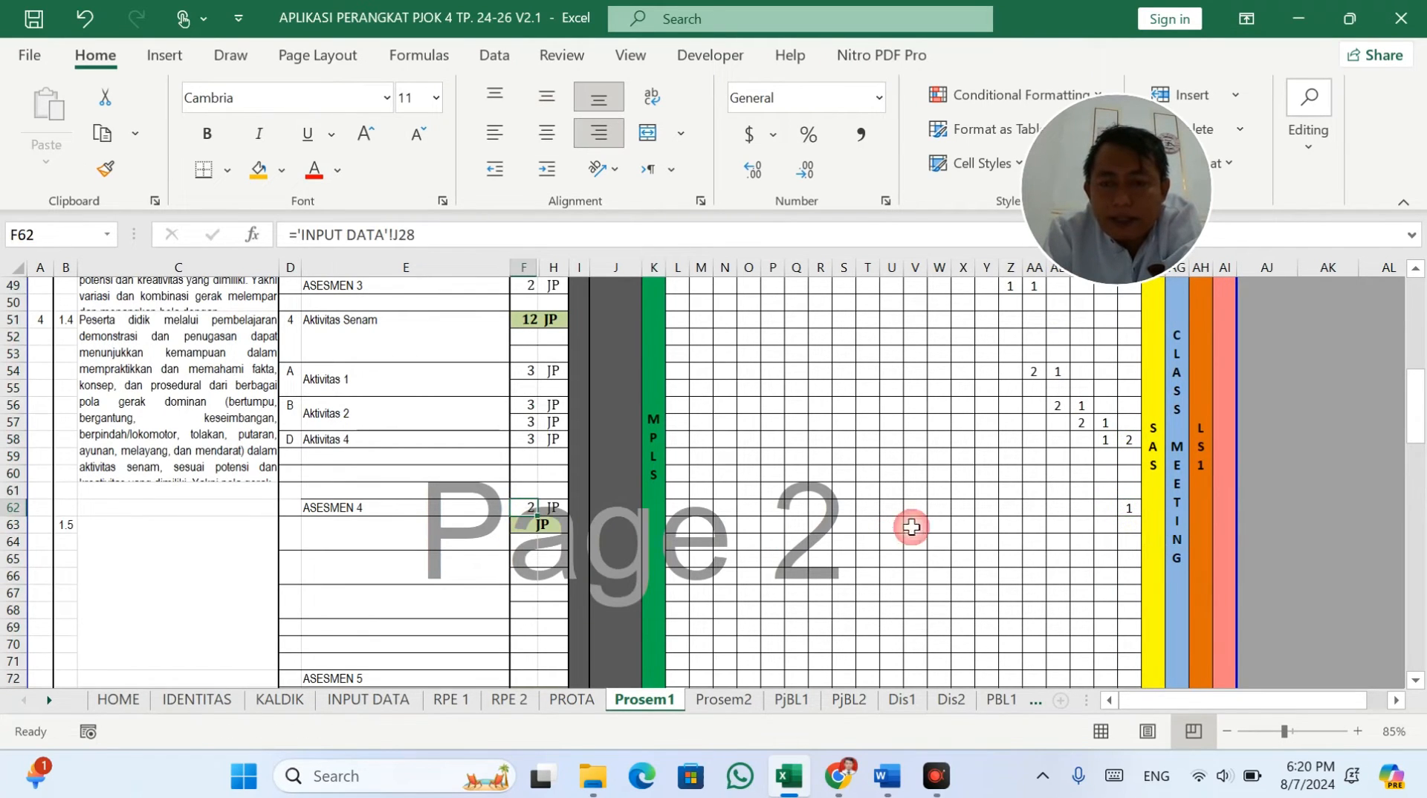
Step: Redistribute Aktivitas 4 of Aktivitas Senam as 2 JP in column AD and 1 JP in AE, and set ASESMEN 4 to 2 JP in AE
{"action": "left_click", "coordinate": [1129, 510]}
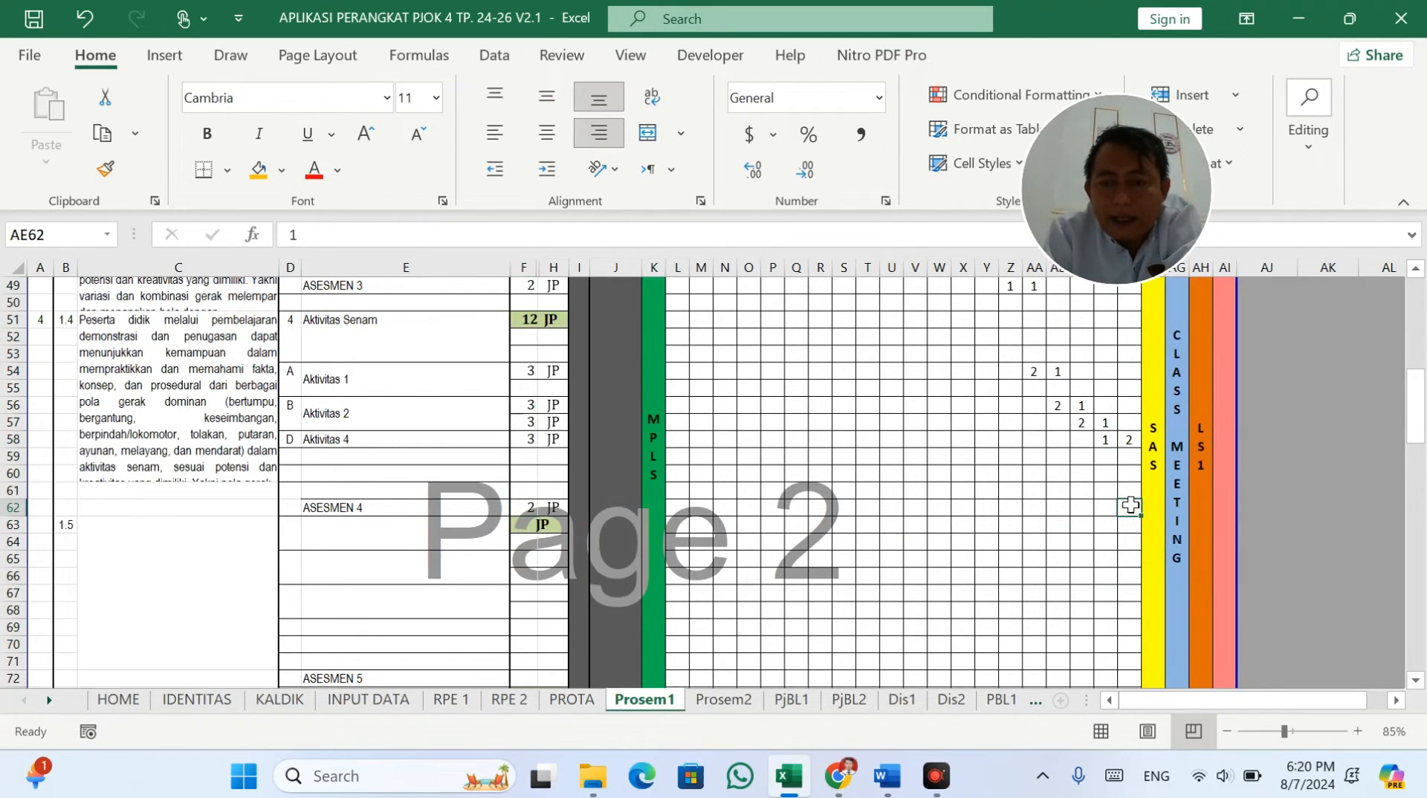
{"action": "left_click", "coordinate": [1109, 440]}
{"action": "left_click_drag", "start_coordinate": [1107, 422], "coordinate": [1107, 489]}
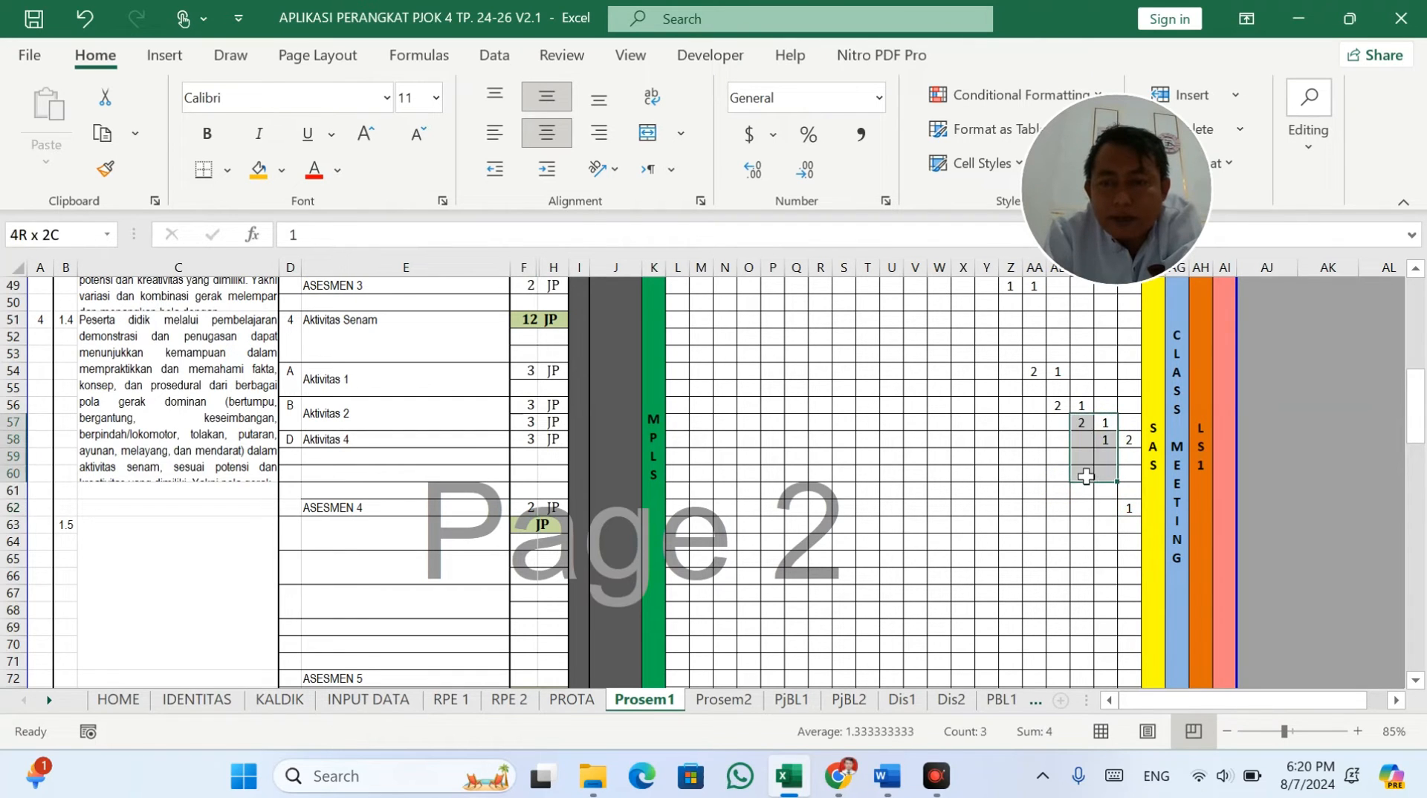
{"action": "left_click", "coordinate": [1109, 443]}
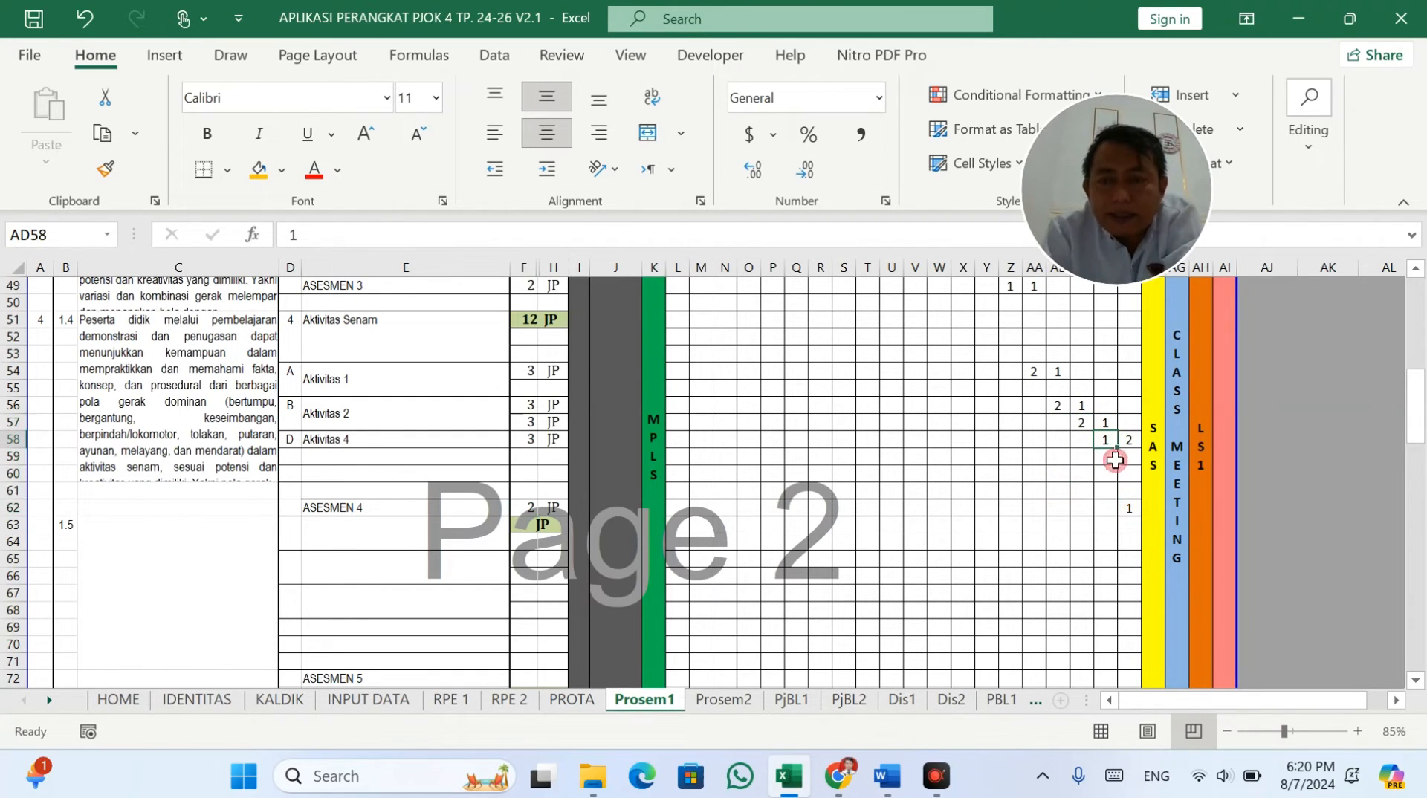
{"action": "type", "text": "2"}
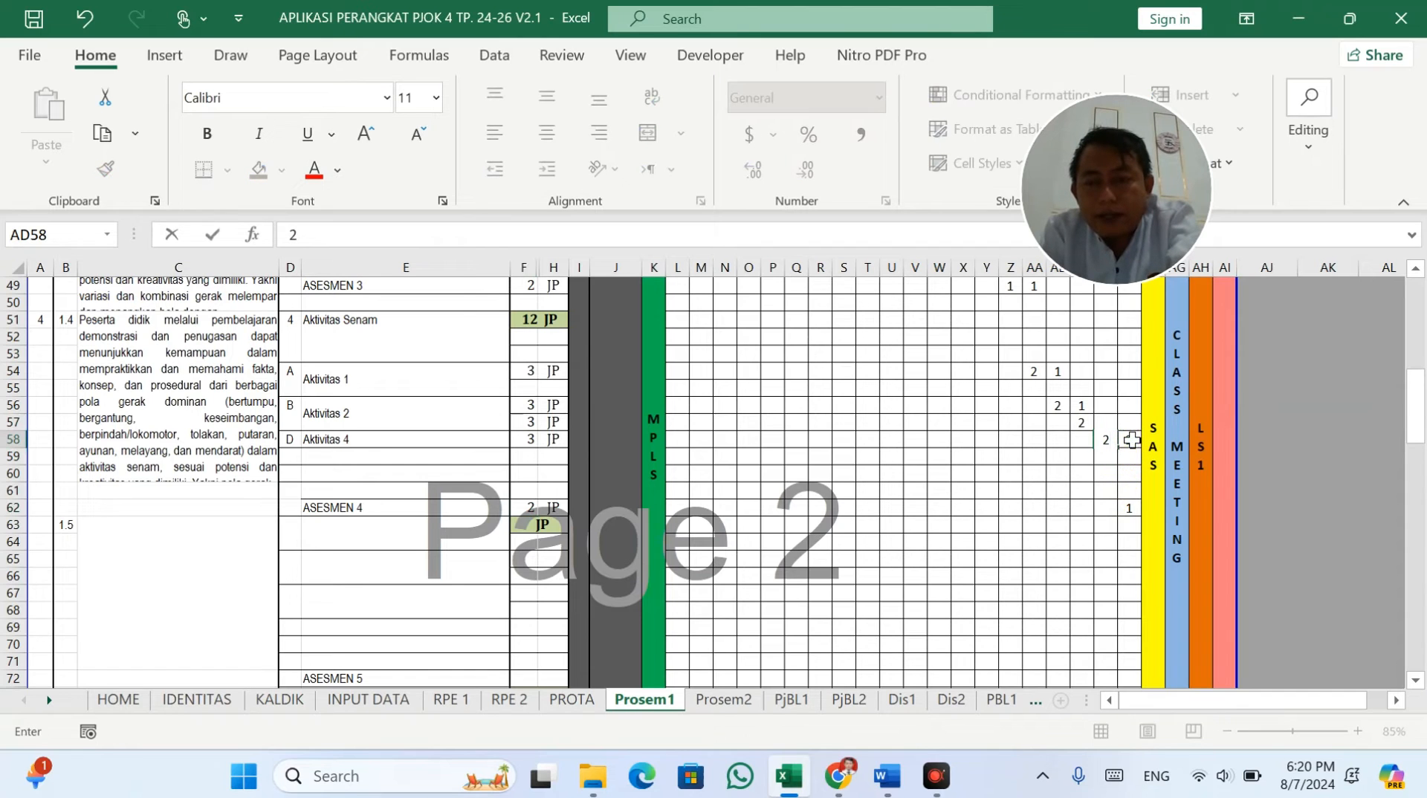
{"action": "left_click", "coordinate": [1132, 440]}
{"action": "type", "text": "1"}
{"action": "left_click", "coordinate": [1124, 512]}
{"action": "type", "text": "2"}
{"action": "left_click", "coordinate": [1057, 512]}
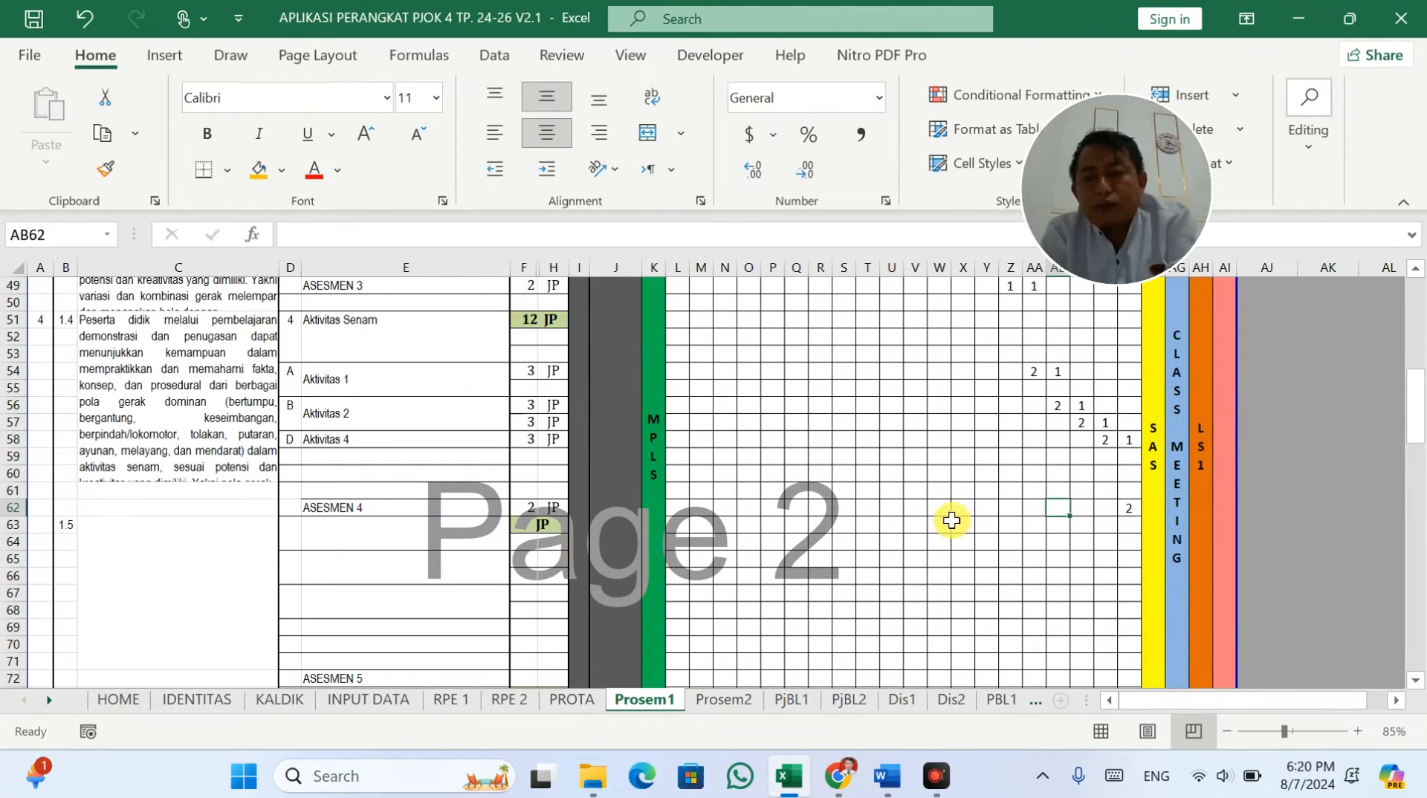
Step: Try to enter 8 in the blank cell S7 of the INPUT DATA sheet
{"action": "scroll", "coordinate": [974, 512], "scroll_direction": "up", "scroll_amount": 16}
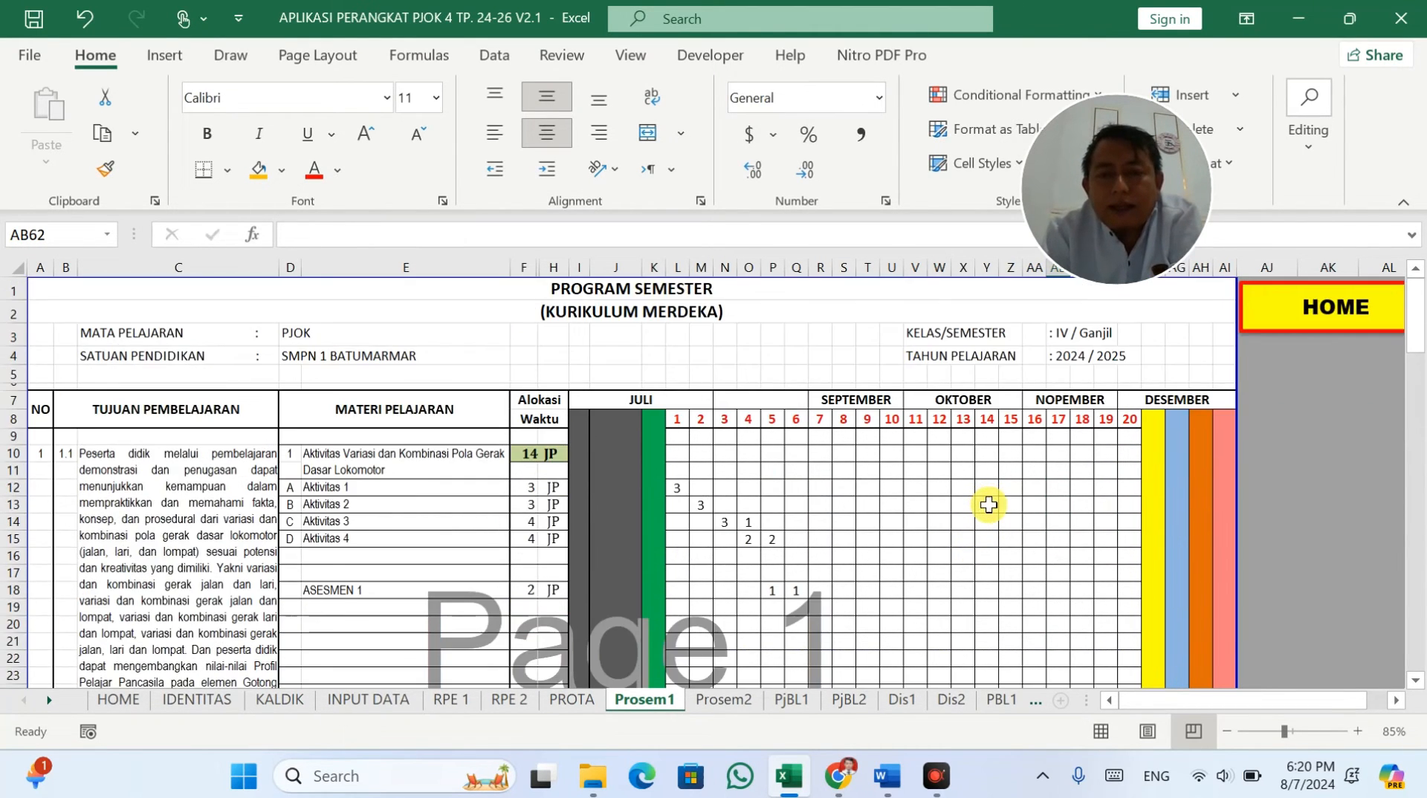
{"action": "left_click", "coordinate": [748, 697]}
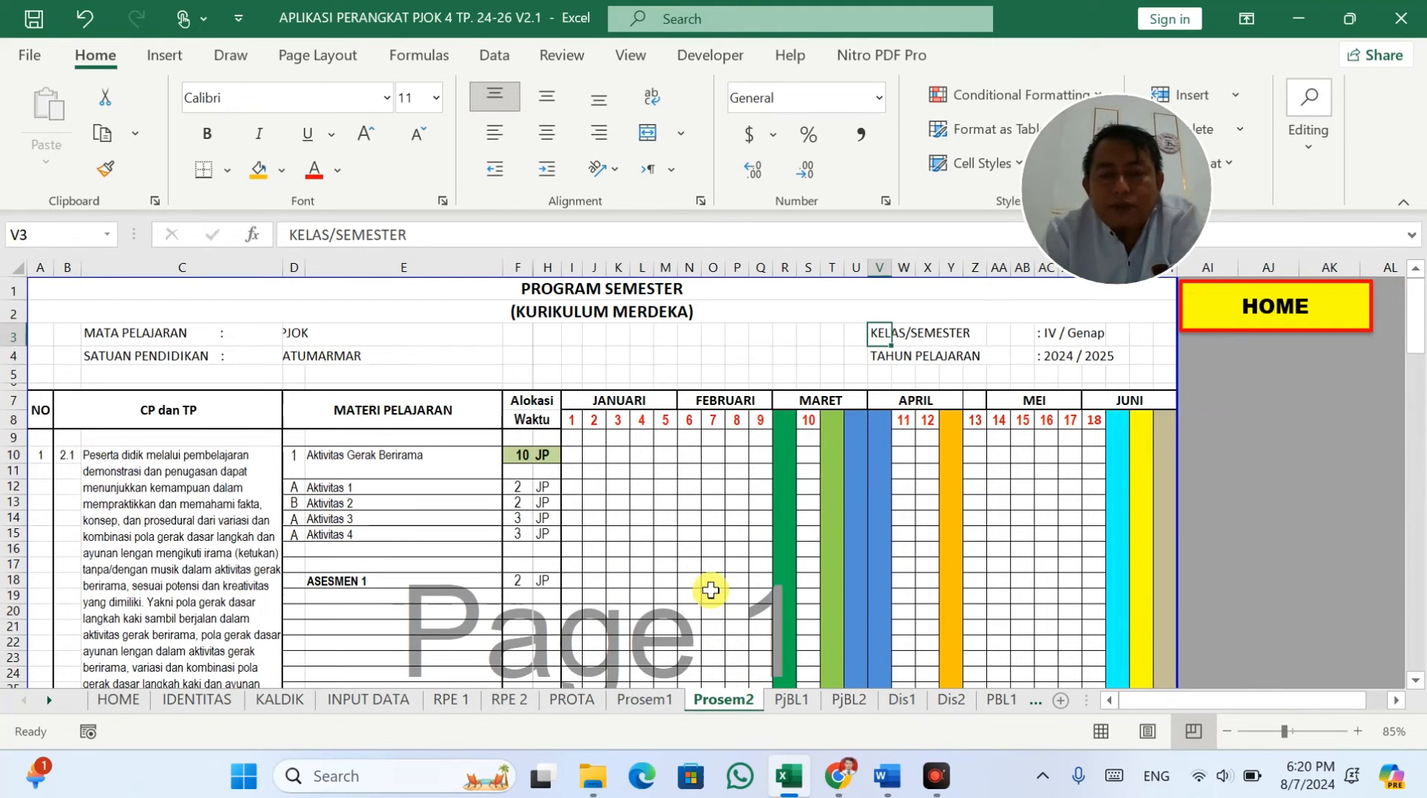
{"action": "left_click", "coordinate": [388, 697]}
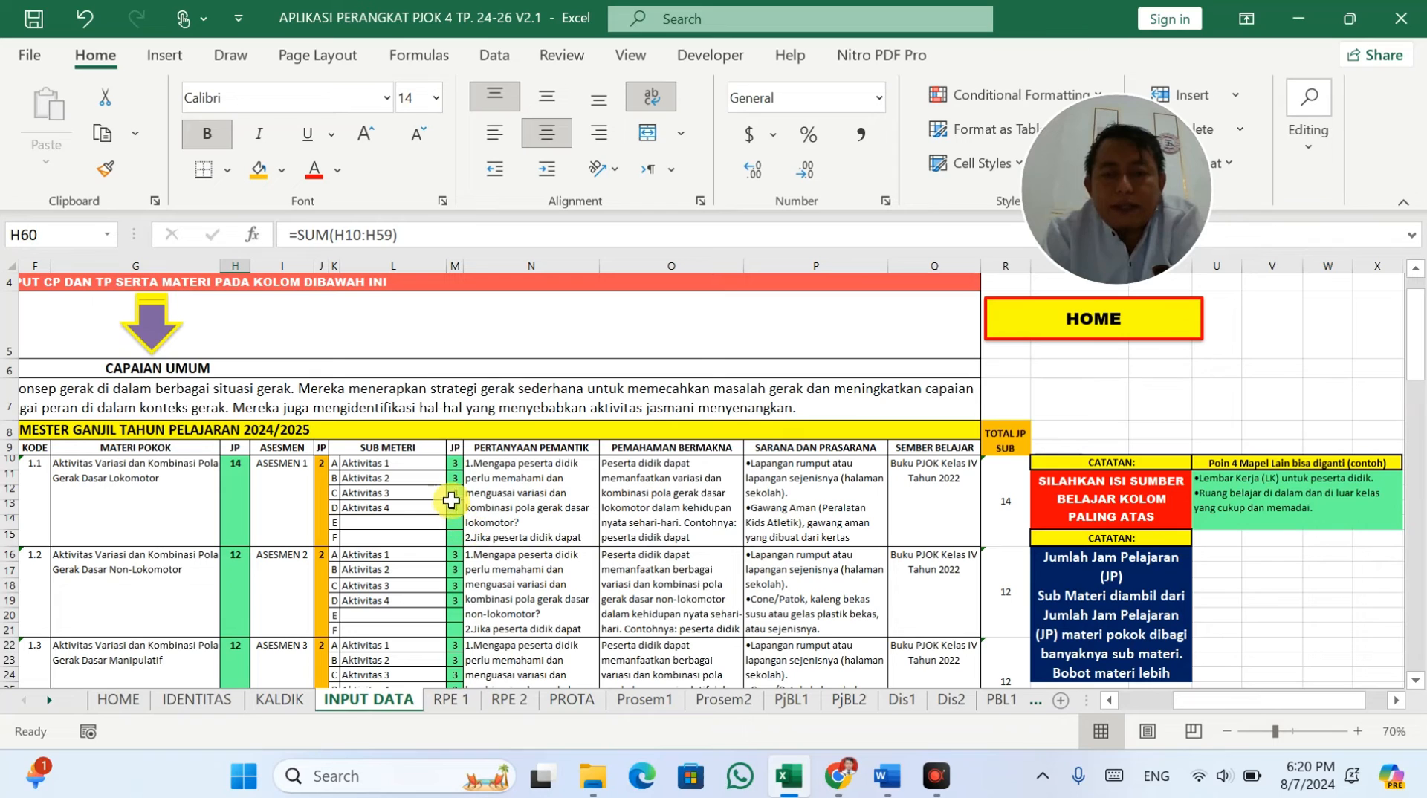
{"action": "left_click", "coordinate": [1068, 406]}
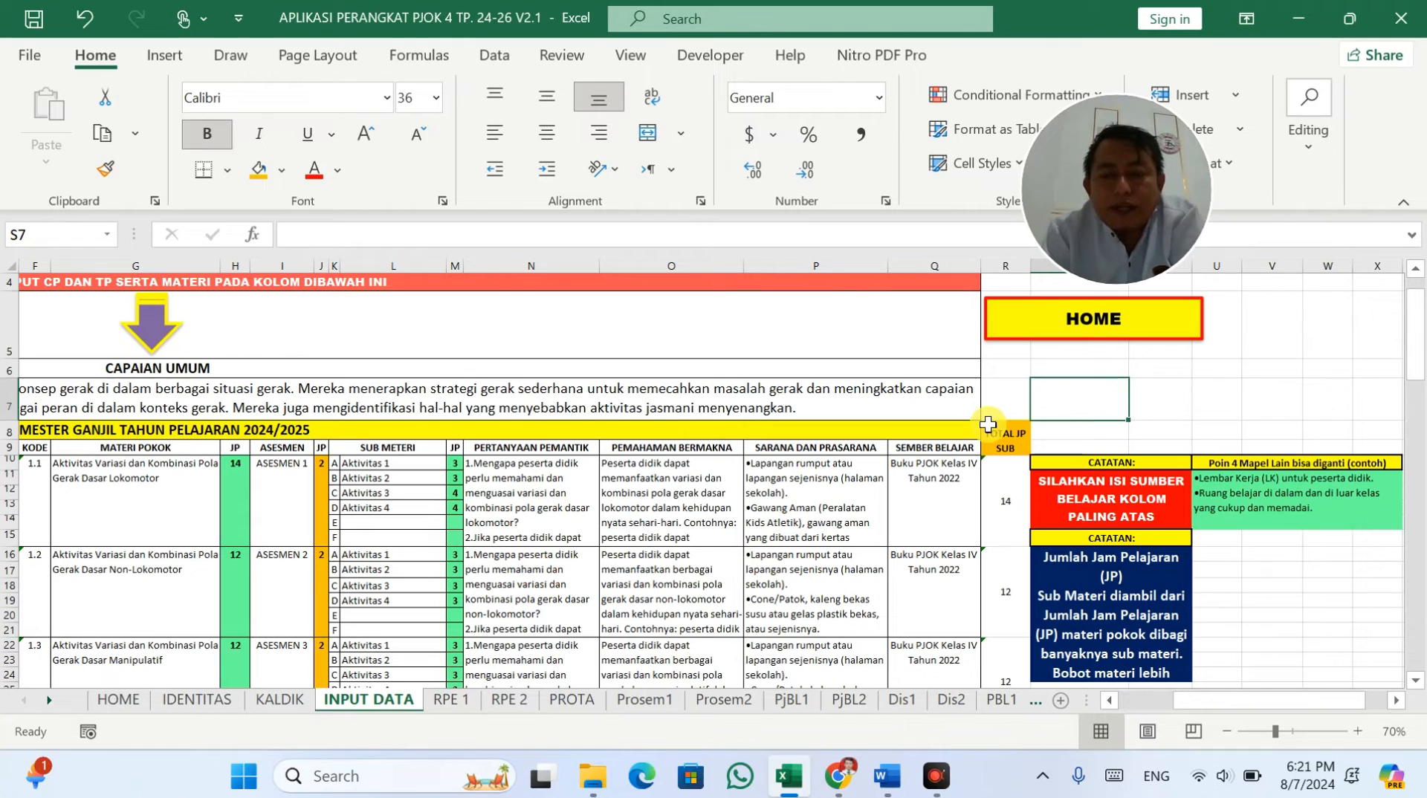
{"action": "type", "text": "8"}
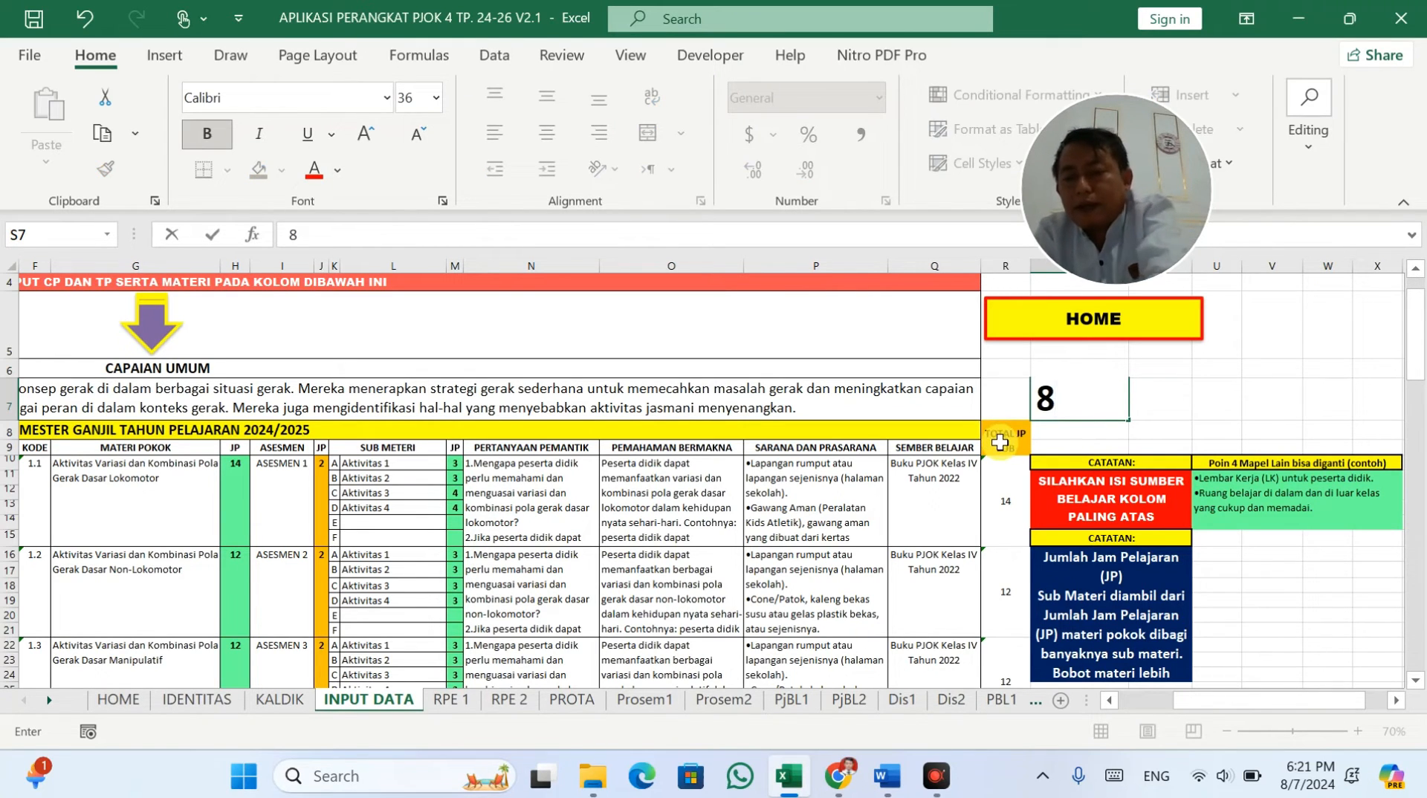
{"action": "key", "text": "Return"}
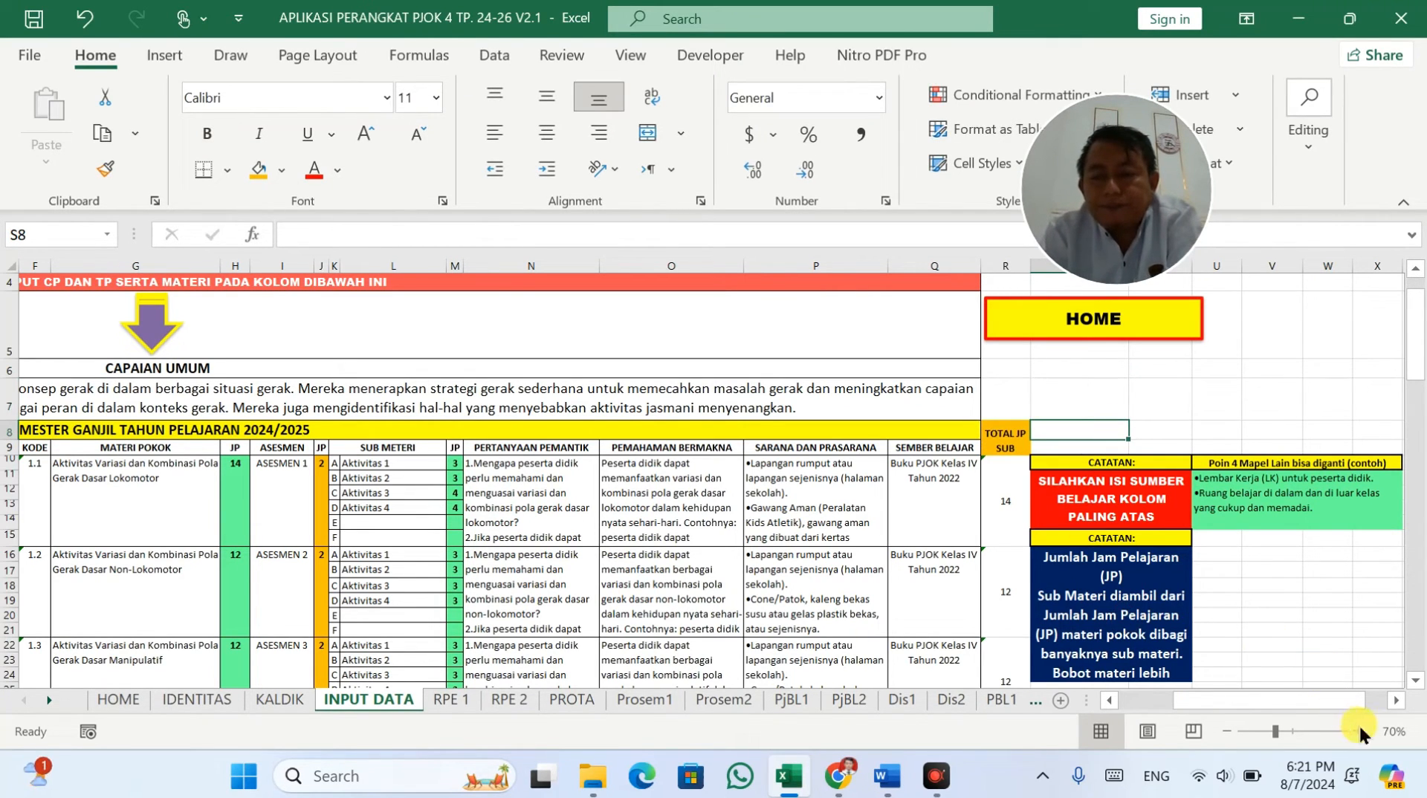
Step: On the Prosem2 sheet, give Aktivitas 1 of Aktivitas Gerak Berirama 2 JP in week 1, and Aktivitas 2 1 JP each in weeks 1 and 2
{"action": "left_click", "coordinate": [722, 700]}
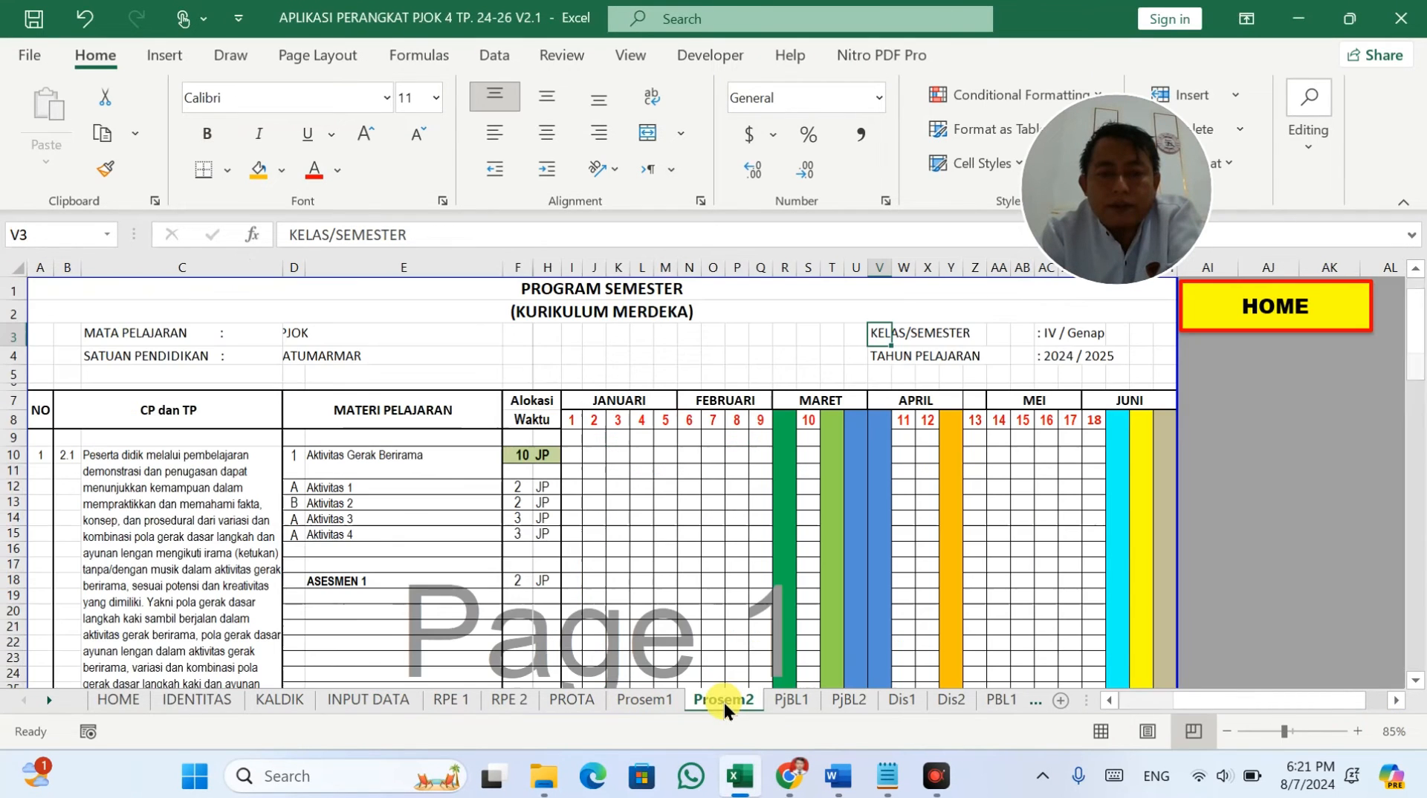
{"action": "left_click", "coordinate": [574, 486]}
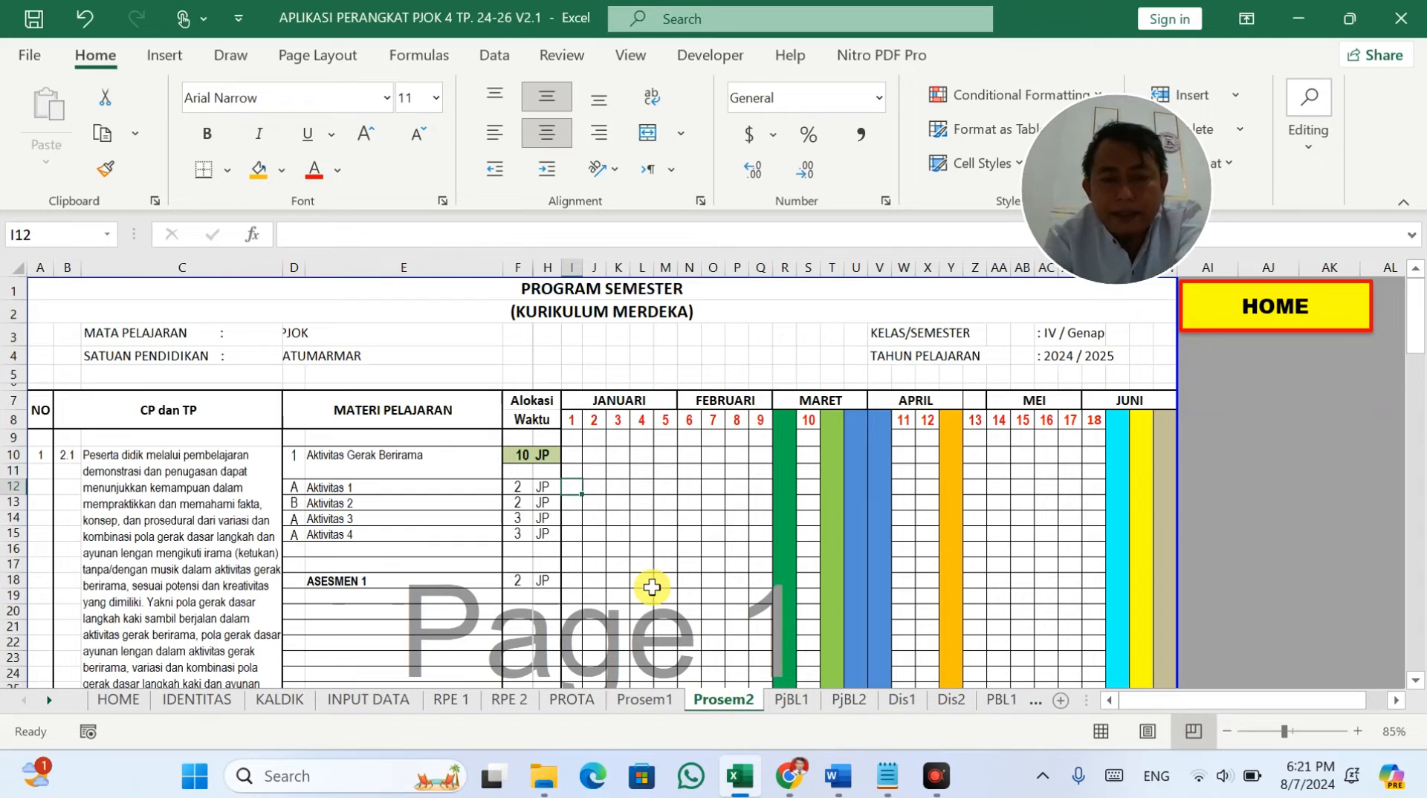
{"action": "key", "text": "Tab"}
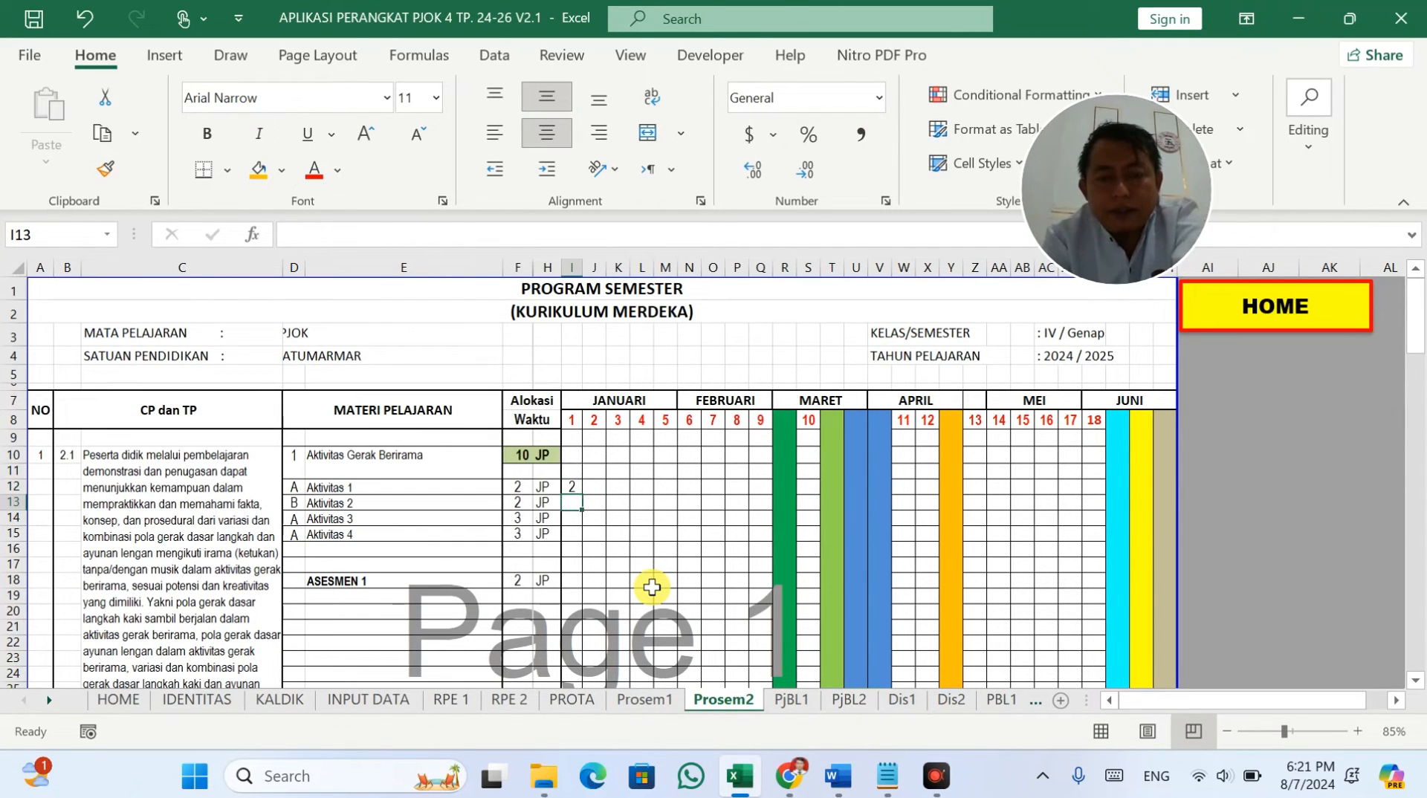
{"action": "type", "text": "1"}
{"action": "key", "text": "Tab"}
{"action": "type", "text": "2"}
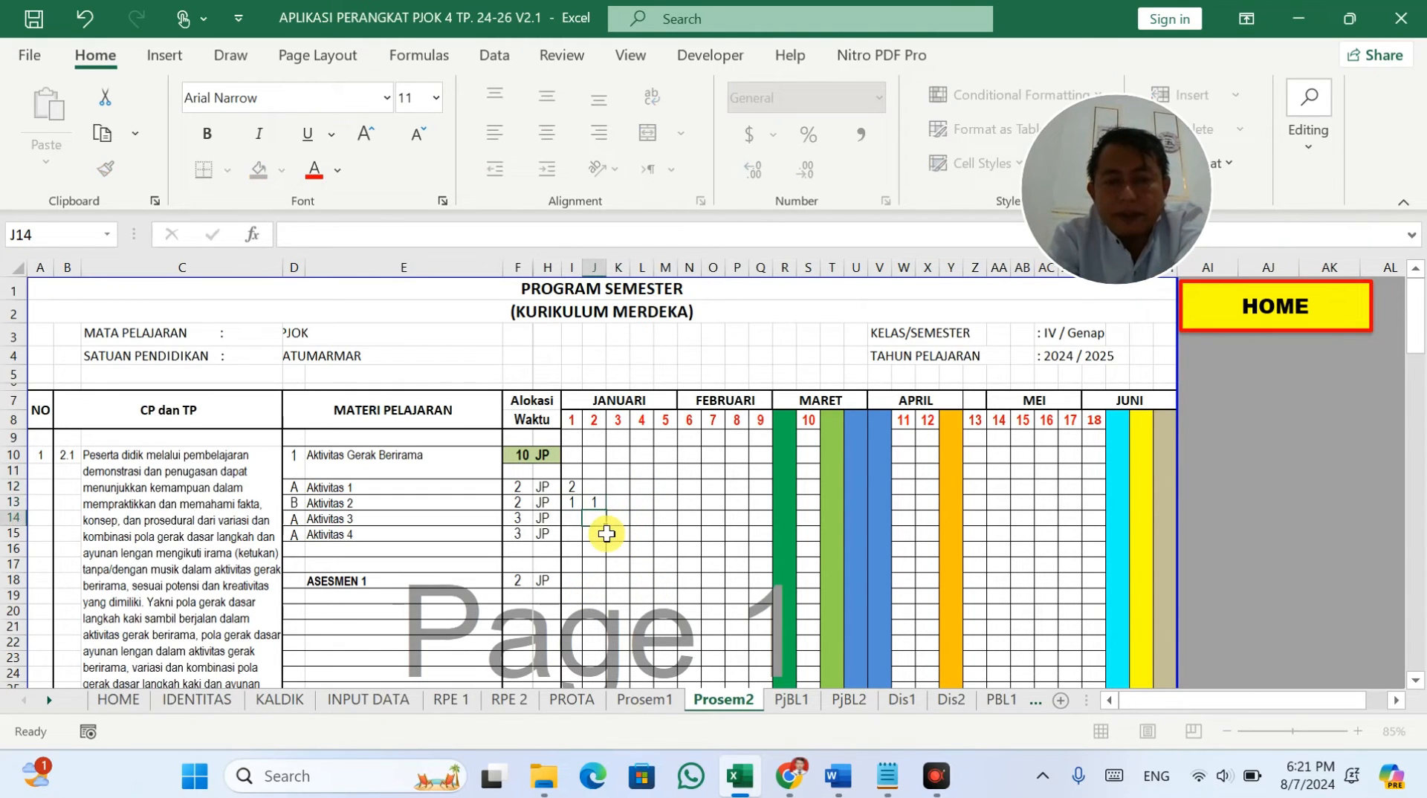
Step: For Aktivitas 3 of Aktivitas Gerak Berirama, enter 2 JP in week 2 and 1 JP in week 3
{"action": "type", "text": "2"}
{"action": "key", "text": "Tab"}
{"action": "type", "text": "1"}
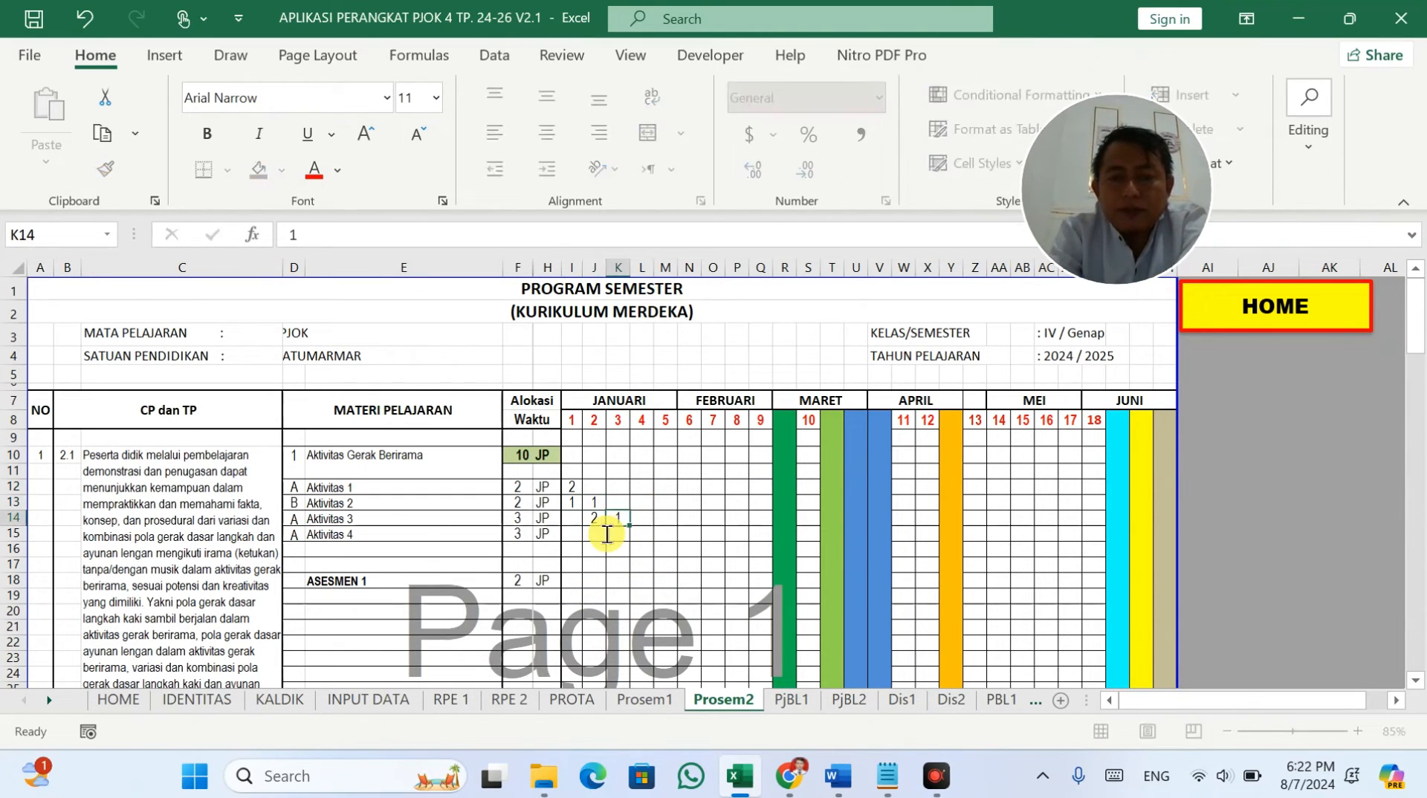
{"action": "left_click", "coordinate": [607, 534]}
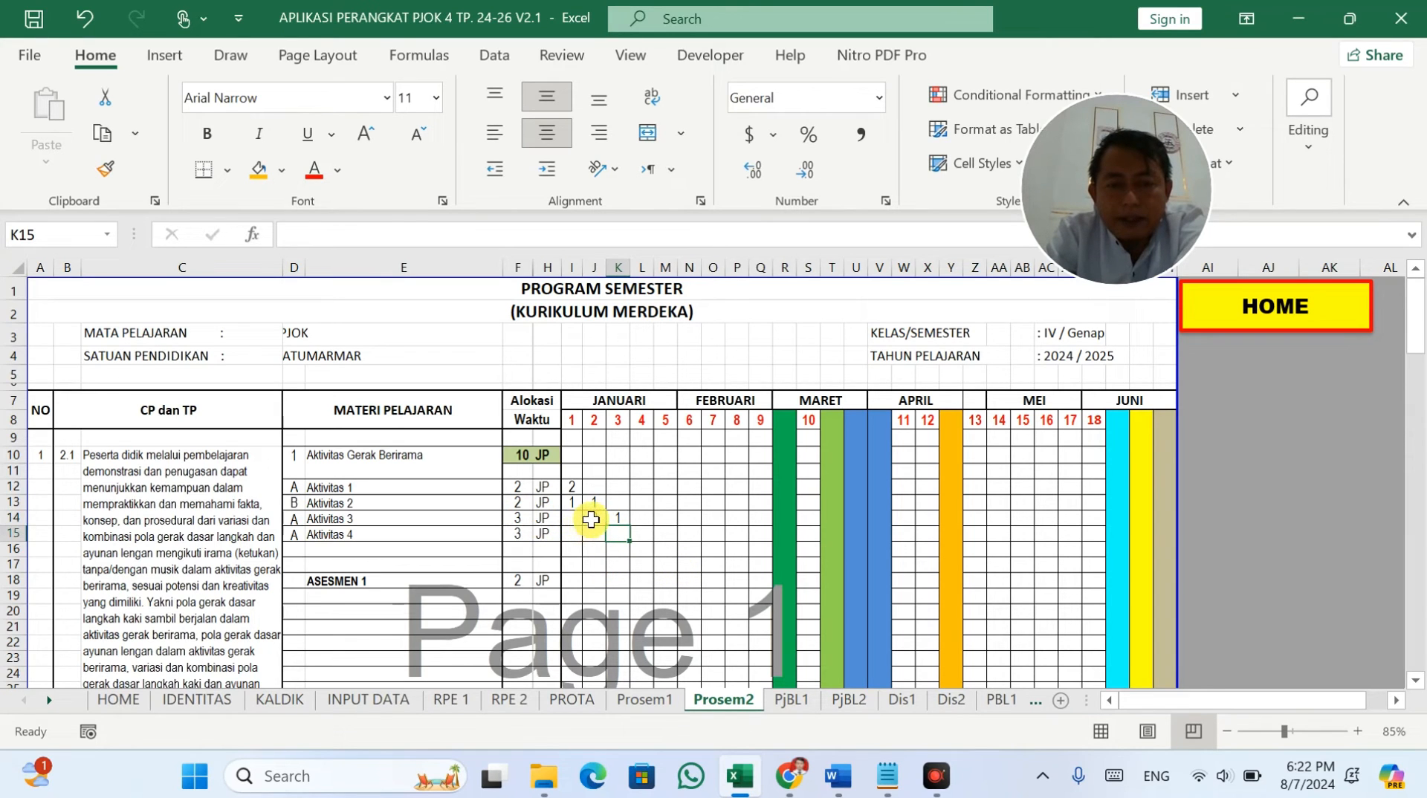
{"action": "left_click_drag", "start_coordinate": [591, 520], "coordinate": [628, 513]}
{"action": "left_click", "coordinate": [638, 562]}
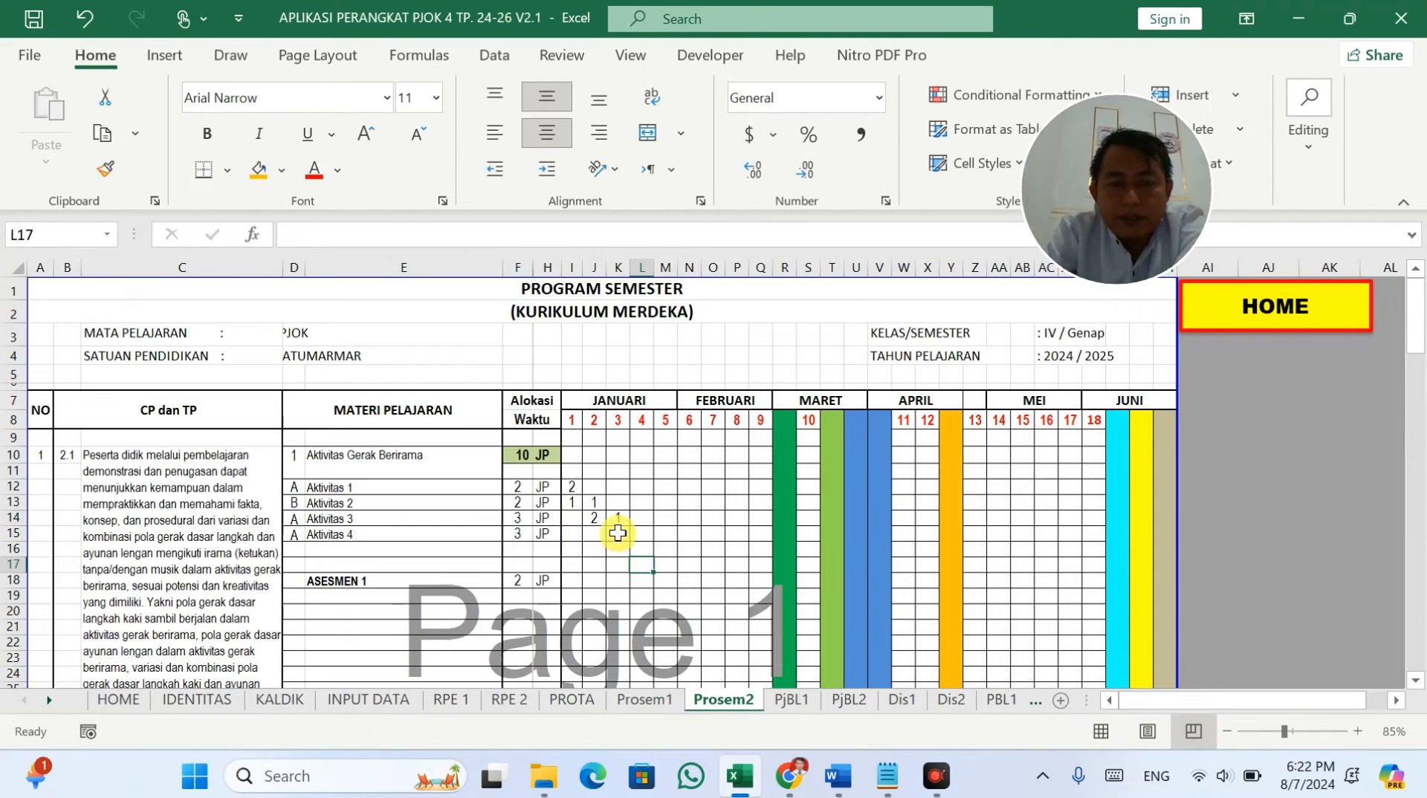
Step: Enter 2 JP in week 3 and 1 JP in week 4 for Aktivitas 4, plus 2 JP in week 4 for ASESMEN 1
{"action": "left_click", "coordinate": [618, 533]}
{"action": "type", "text": "2"}
{"action": "key", "text": "Tab"}
{"action": "type", "text": "1"}
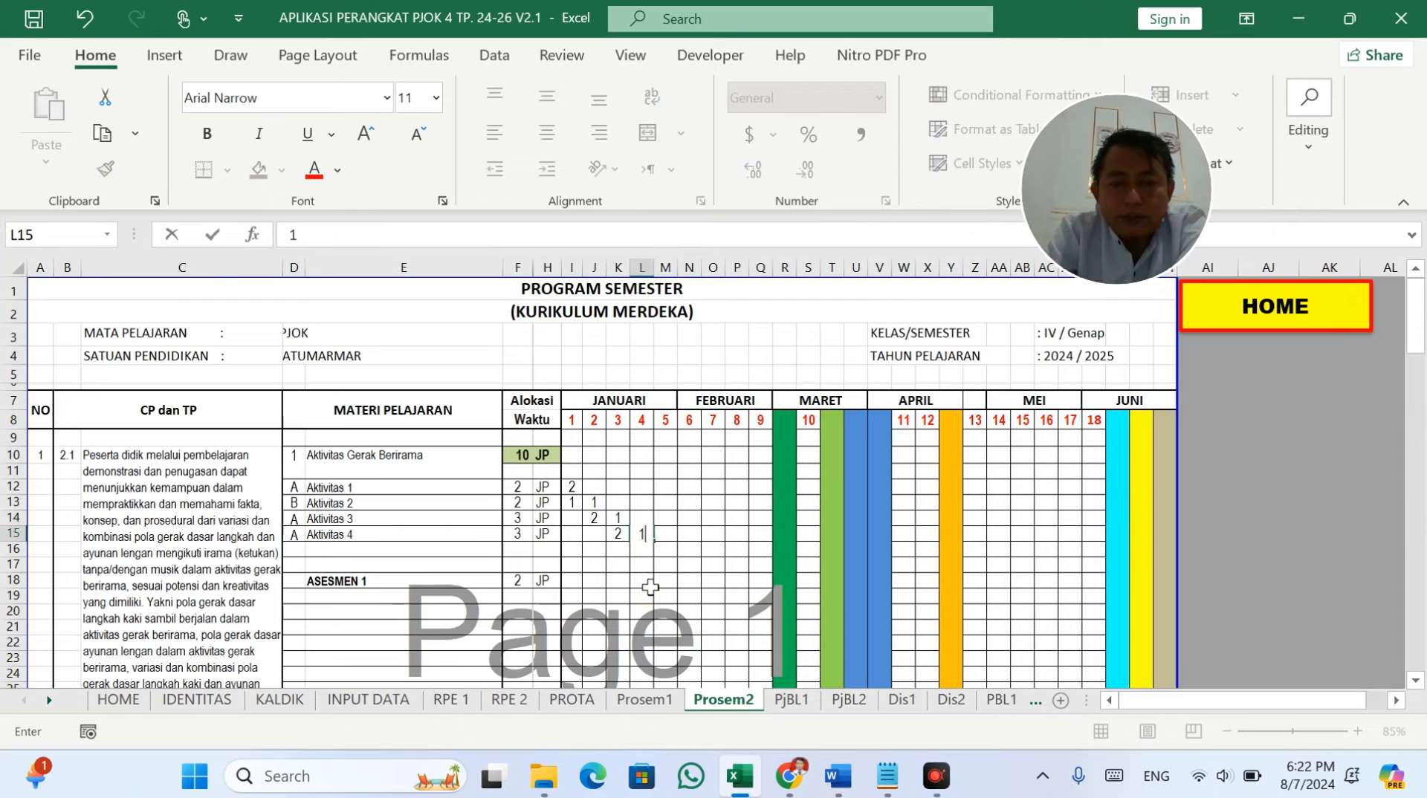
{"action": "left_click", "coordinate": [650, 583]}
{"action": "type", "text": "2"}
{"action": "key", "text": "Return"}
{"action": "left_click_drag", "start_coordinate": [572, 487], "coordinate": [582, 551]}
{"action": "left_click_drag", "start_coordinate": [594, 473], "coordinate": [620, 565]}
{"action": "left_click_drag", "start_coordinate": [643, 518], "coordinate": [652, 588]}
Step: Enter 2 JP in column M for Aktivitas 1 of Aktivitas Permainan dan Olahraga di Air
{"action": "scroll", "coordinate": [676, 561], "scroll_direction": "down", "scroll_amount": 3}
{"action": "left_click", "coordinate": [666, 459]}
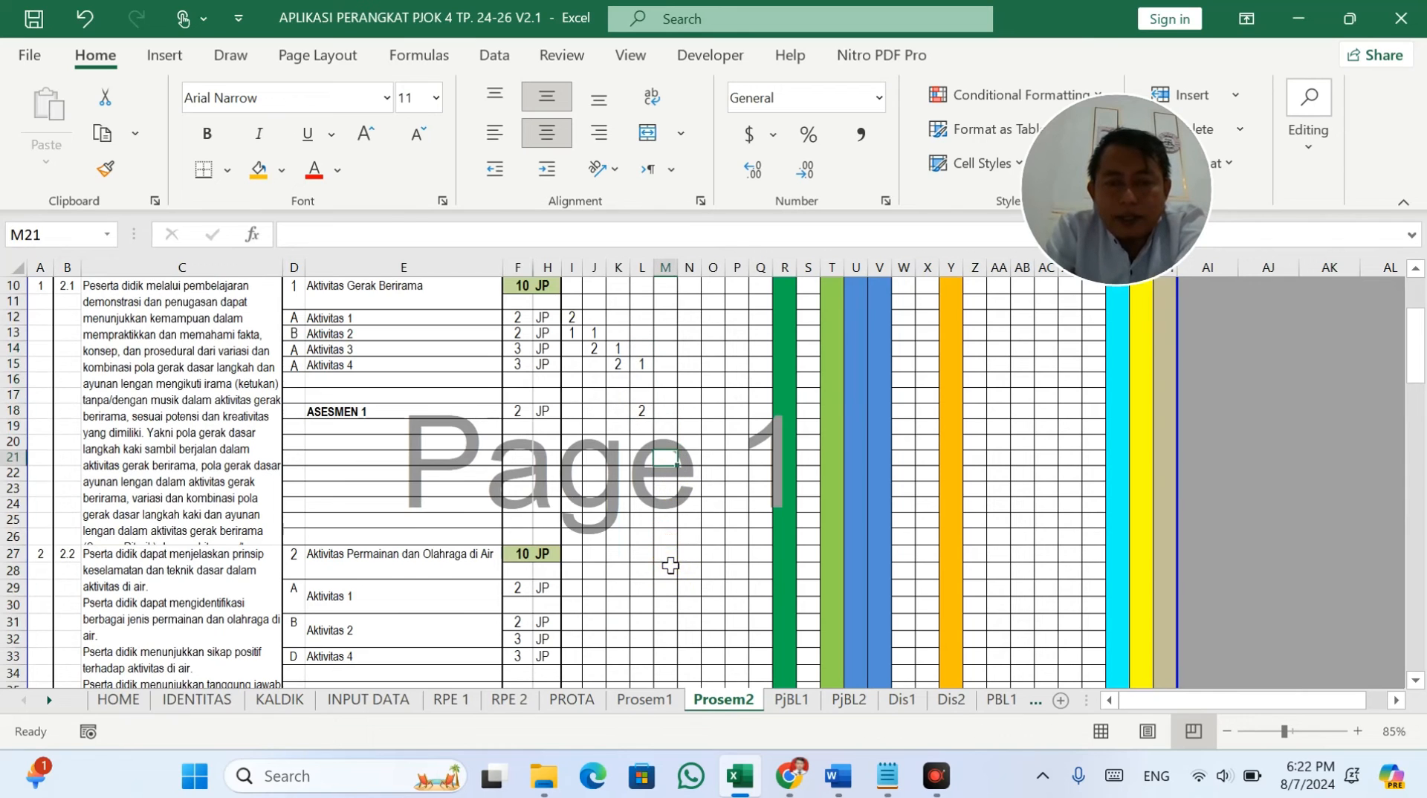
{"action": "left_click_drag", "start_coordinate": [670, 418], "coordinate": [672, 583]}
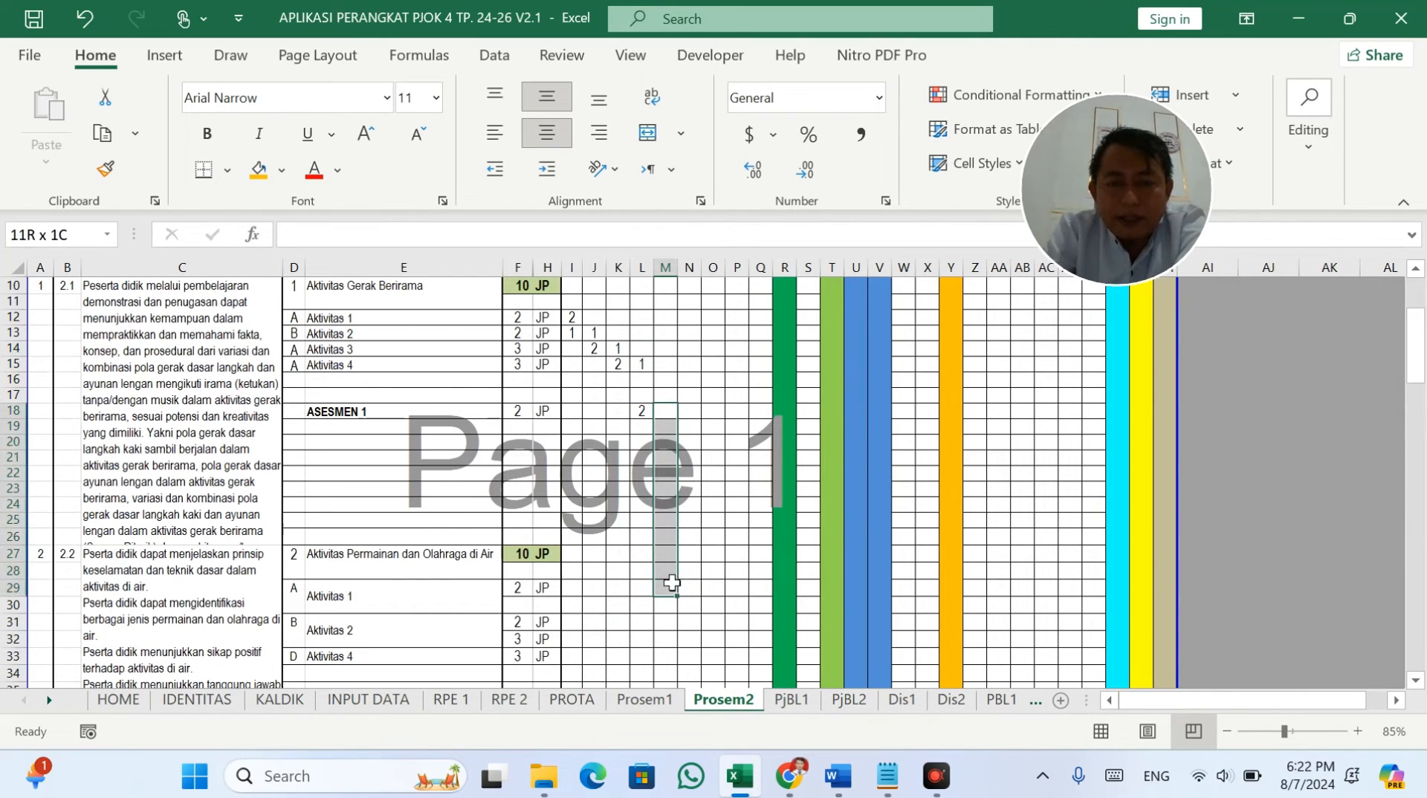
{"action": "left_click", "coordinate": [668, 588]}
{"action": "type", "text": "2"}
Step: Fill the two Aktivitas 2 rows of Aktivitas Permainan dan Olahraga di Air with 1 and 1 JP in columns M and N, and 2 and 1 JP in N and O
{"action": "left_click", "coordinate": [712, 622]}
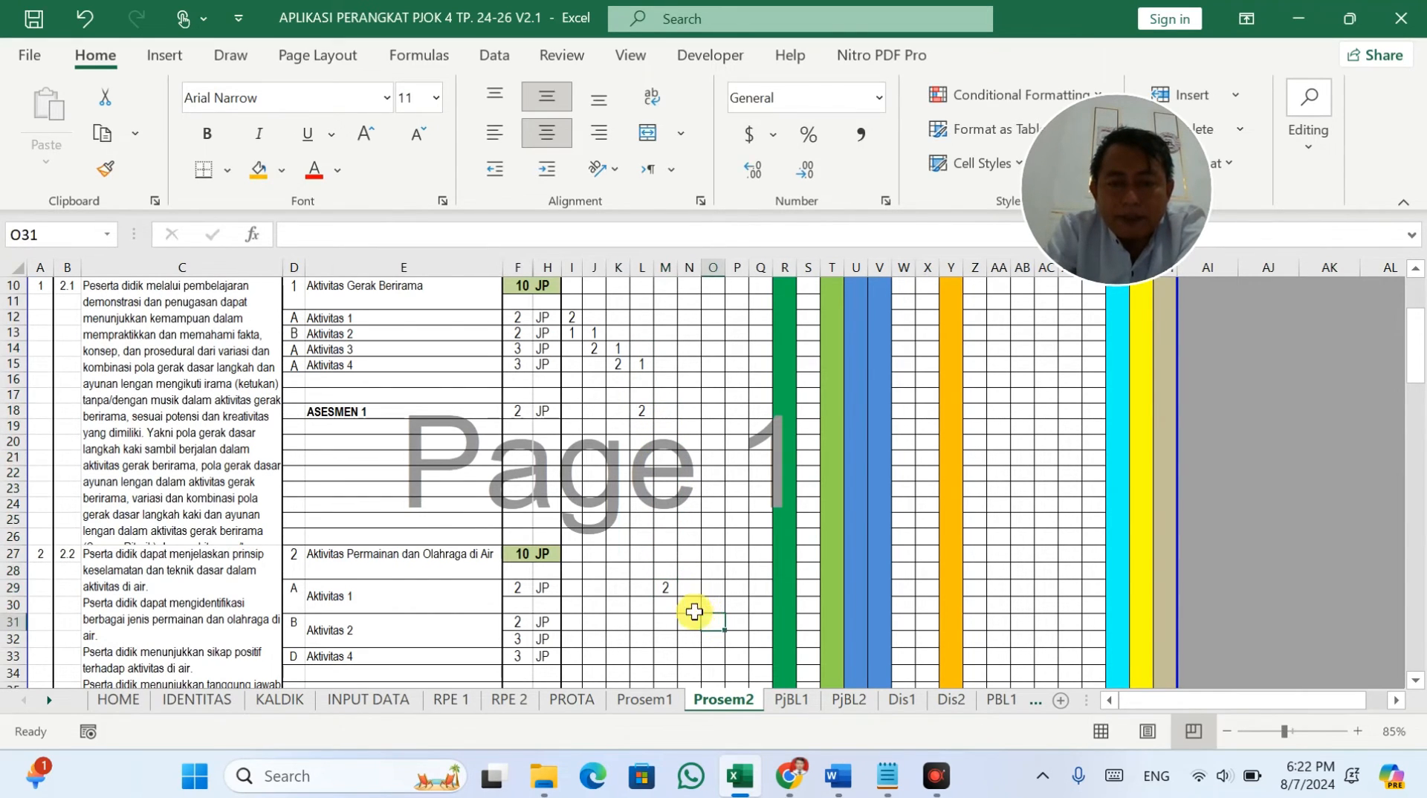
{"action": "left_click", "coordinate": [668, 622]}
{"action": "type", "text": "1"}
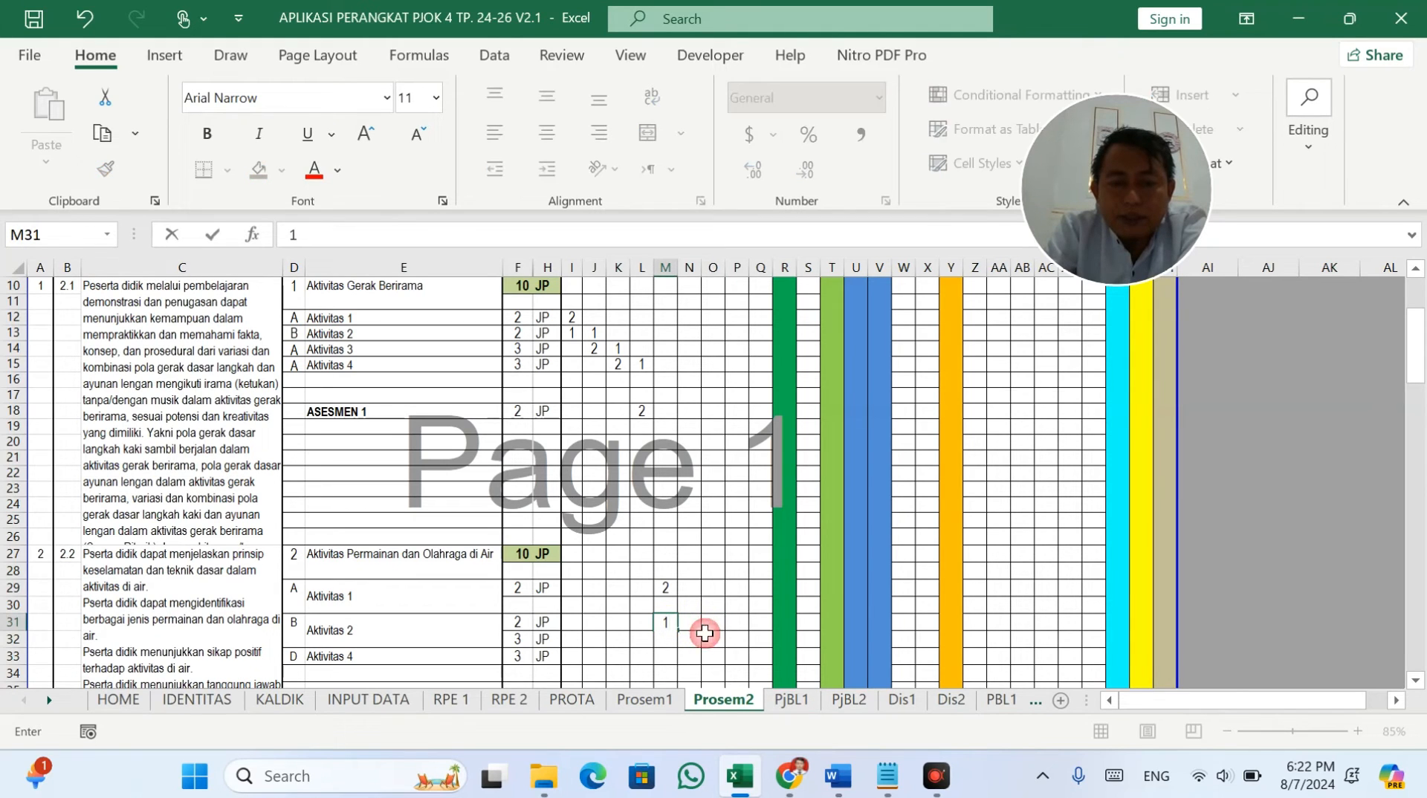
{"action": "left_click", "coordinate": [691, 623]}
{"action": "type", "text": "1"}
{"action": "left_click", "coordinate": [733, 654]}
{"action": "left_click", "coordinate": [699, 643]}
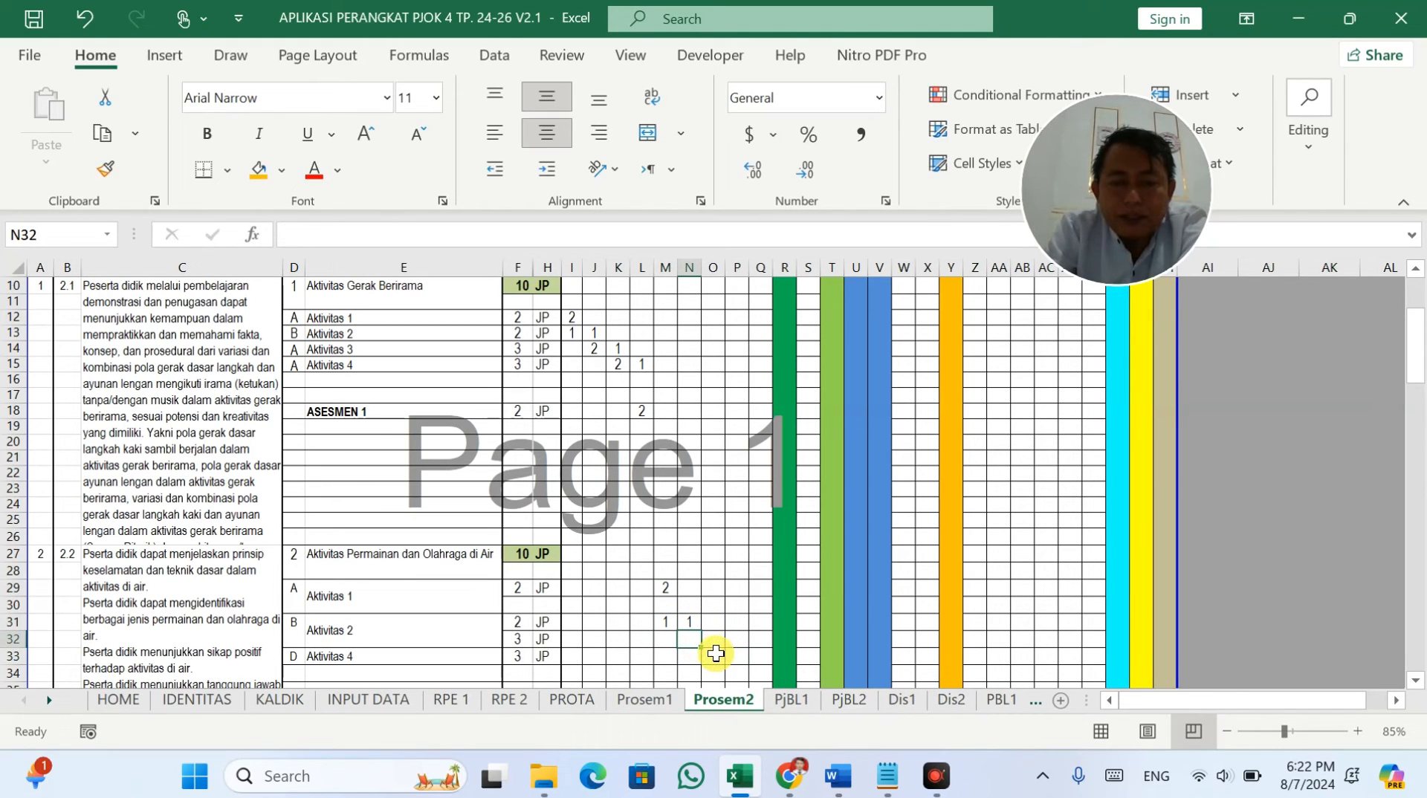
{"action": "type", "text": "2"}
{"action": "left_click", "coordinate": [720, 640]}
{"action": "type", "text": "1"}
Step: For Aktivitas 4 of Aktivitas Permainan dan Olahraga di Air, enter 2 JP in column O and 1 JP in column P
{"action": "scroll", "coordinate": [812, 618], "scroll_direction": "down", "scroll_amount": 2}
{"action": "left_click", "coordinate": [764, 616]}
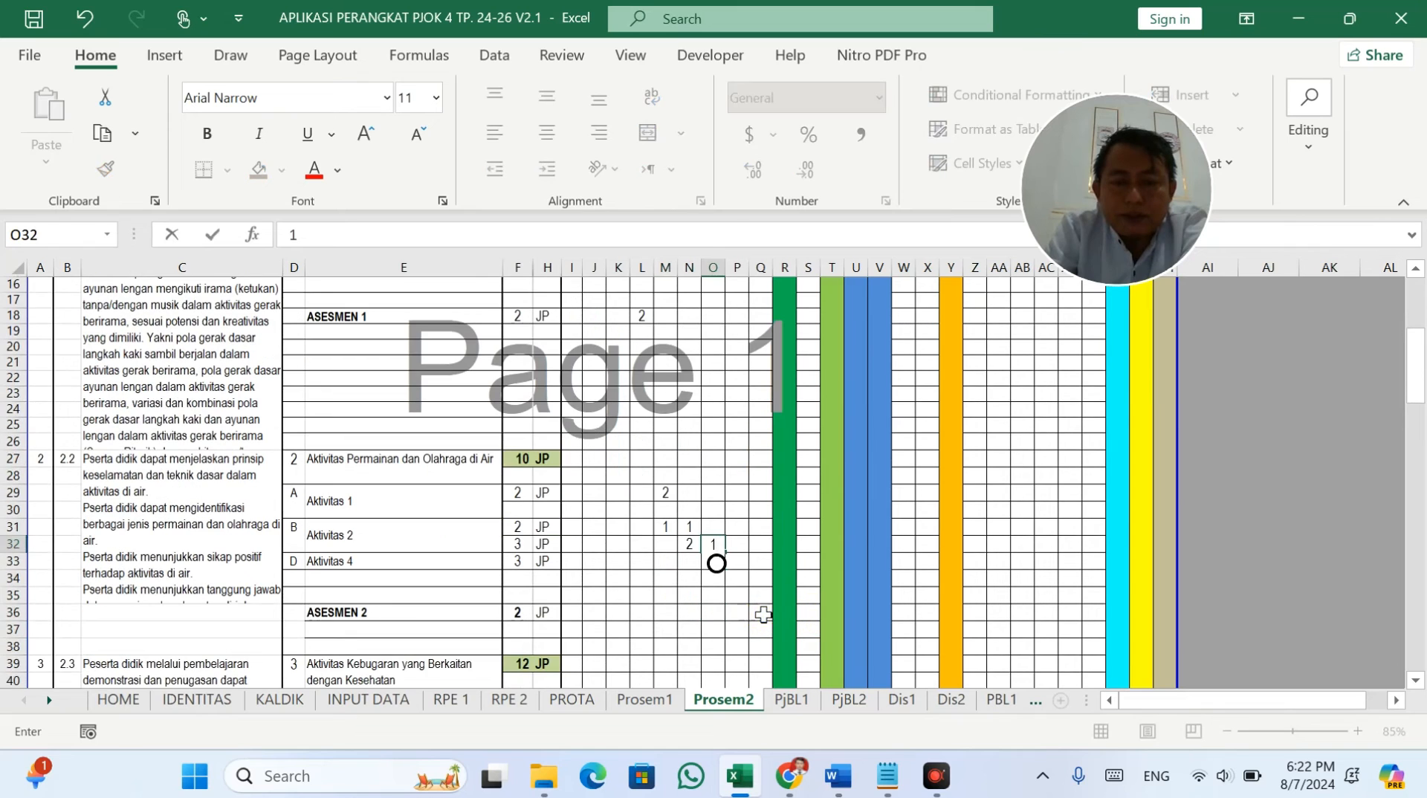
{"action": "left_click", "coordinate": [721, 564]}
{"action": "type", "text": "2"}
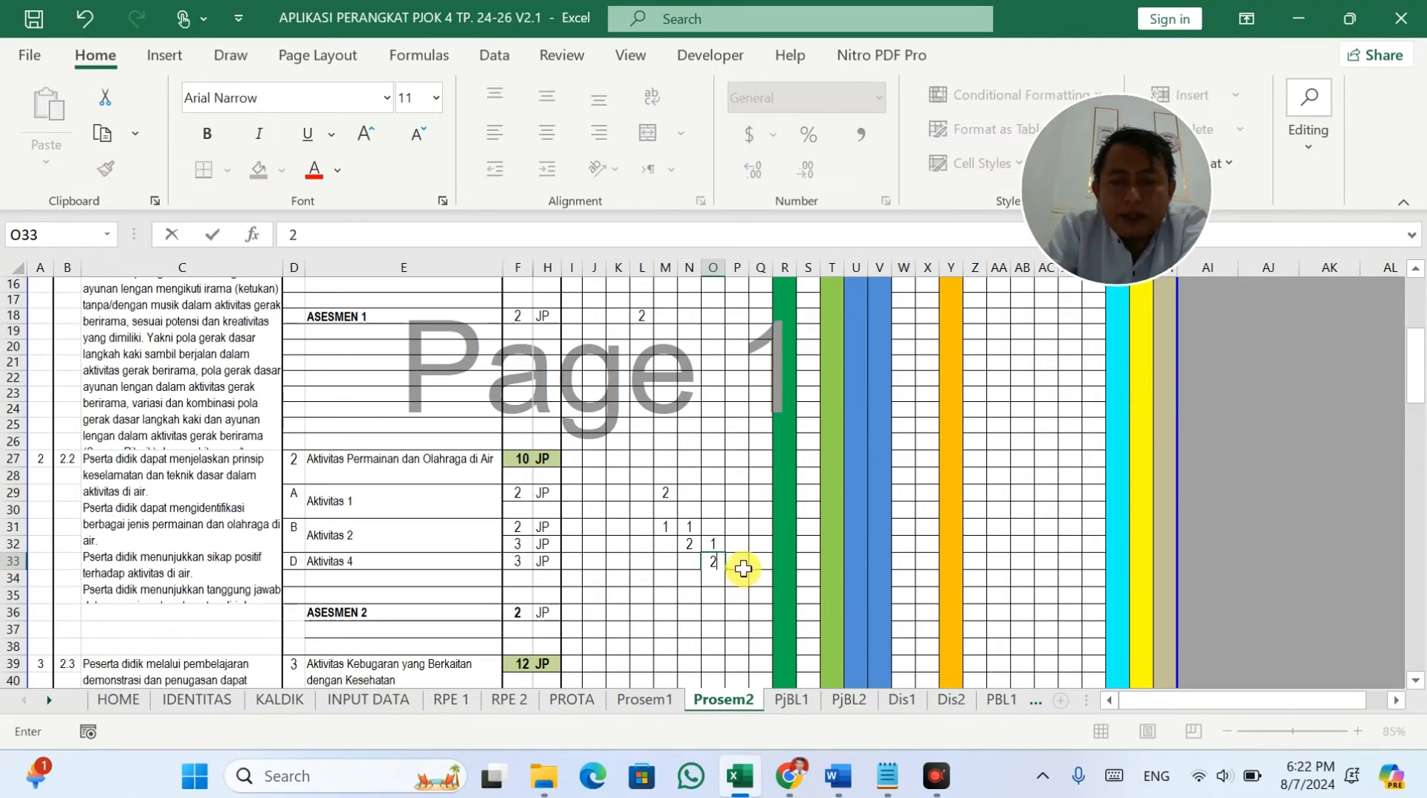
{"action": "left_click", "coordinate": [739, 566]}
{"action": "left_click", "coordinate": [745, 628]}
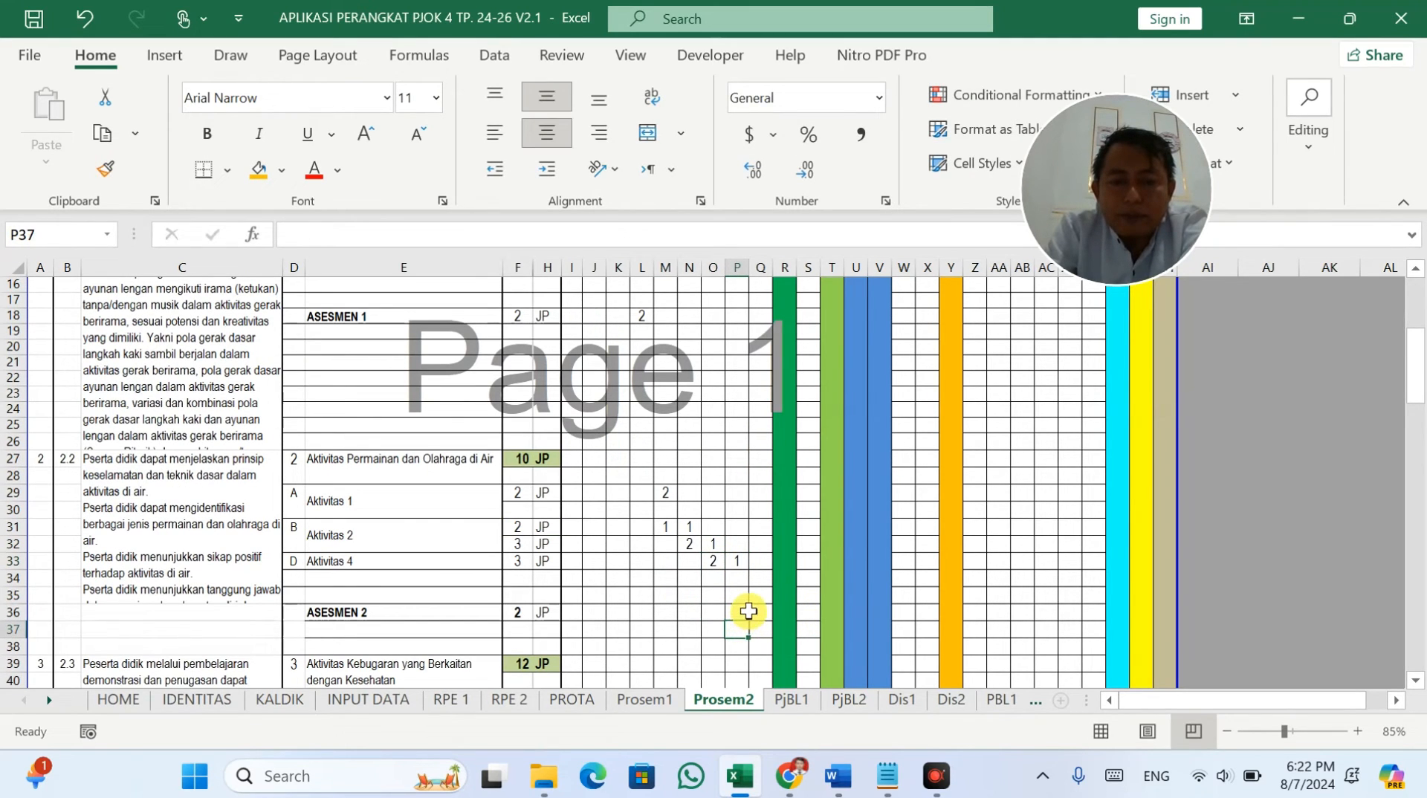
Step: Enter 2 JP for ASESMEN 2 in column P
{"action": "left_click", "coordinate": [744, 615]}
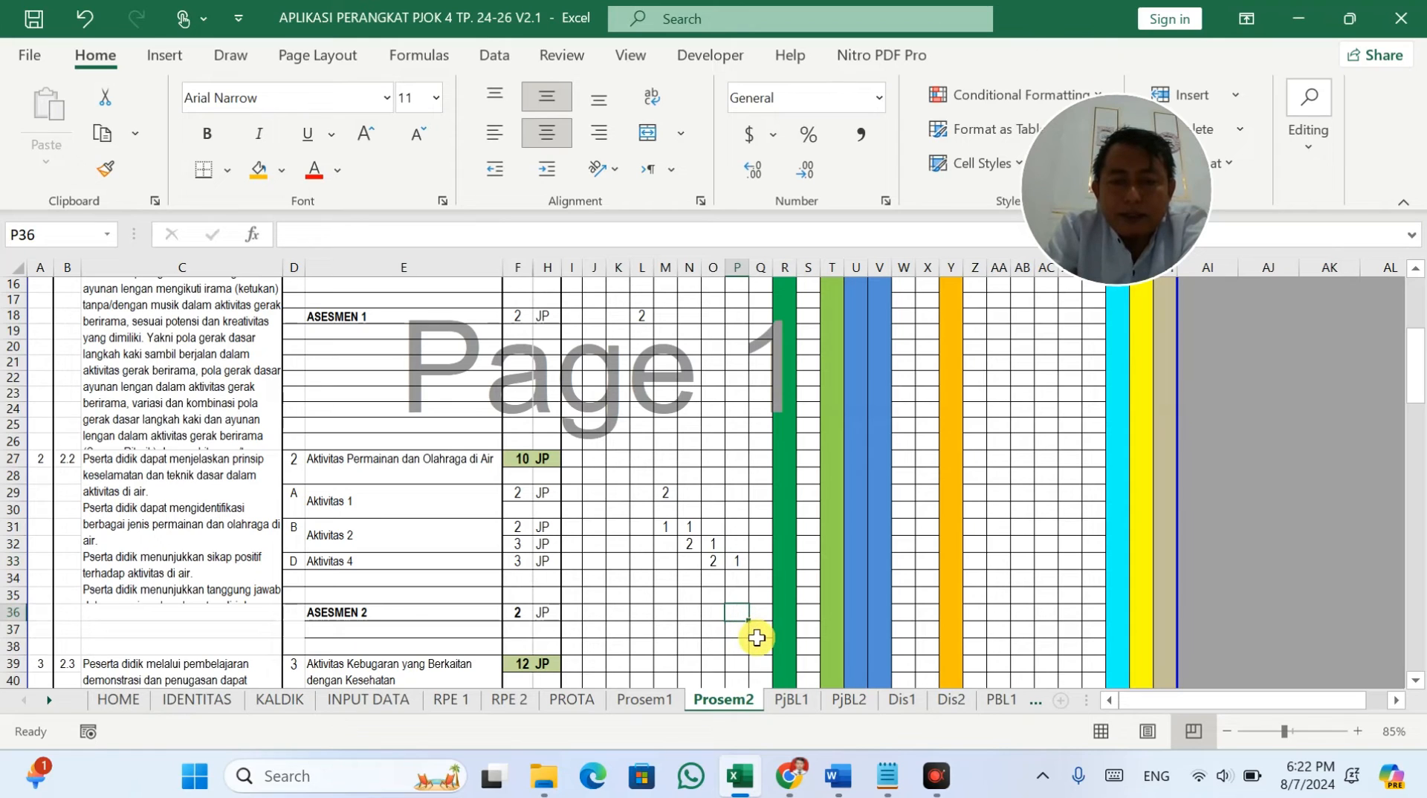
{"action": "type", "text": "2"}
{"action": "left_click", "coordinate": [756, 631]}
{"action": "scroll", "coordinate": [757, 634], "scroll_direction": "down", "scroll_amount": 2}
{"action": "scroll", "coordinate": [527, 573], "scroll_direction": "up", "scroll_amount": 2}
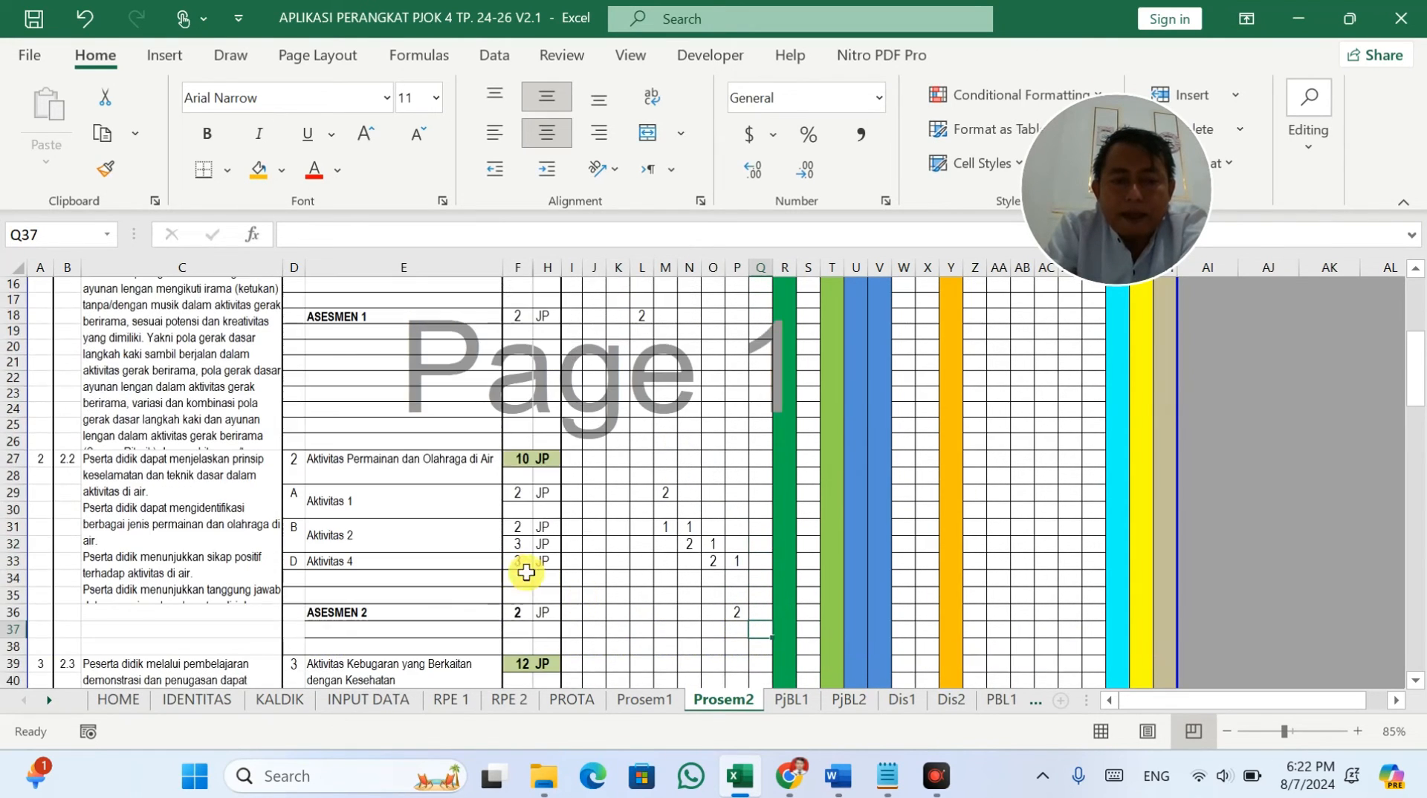
Step: Copy the text "Sumatif Tengah Semester (STS)" from cell E61 below ASESMEN 4 and clear that cell
{"action": "scroll", "coordinate": [526, 572], "scroll_direction": "down", "scroll_amount": 13}
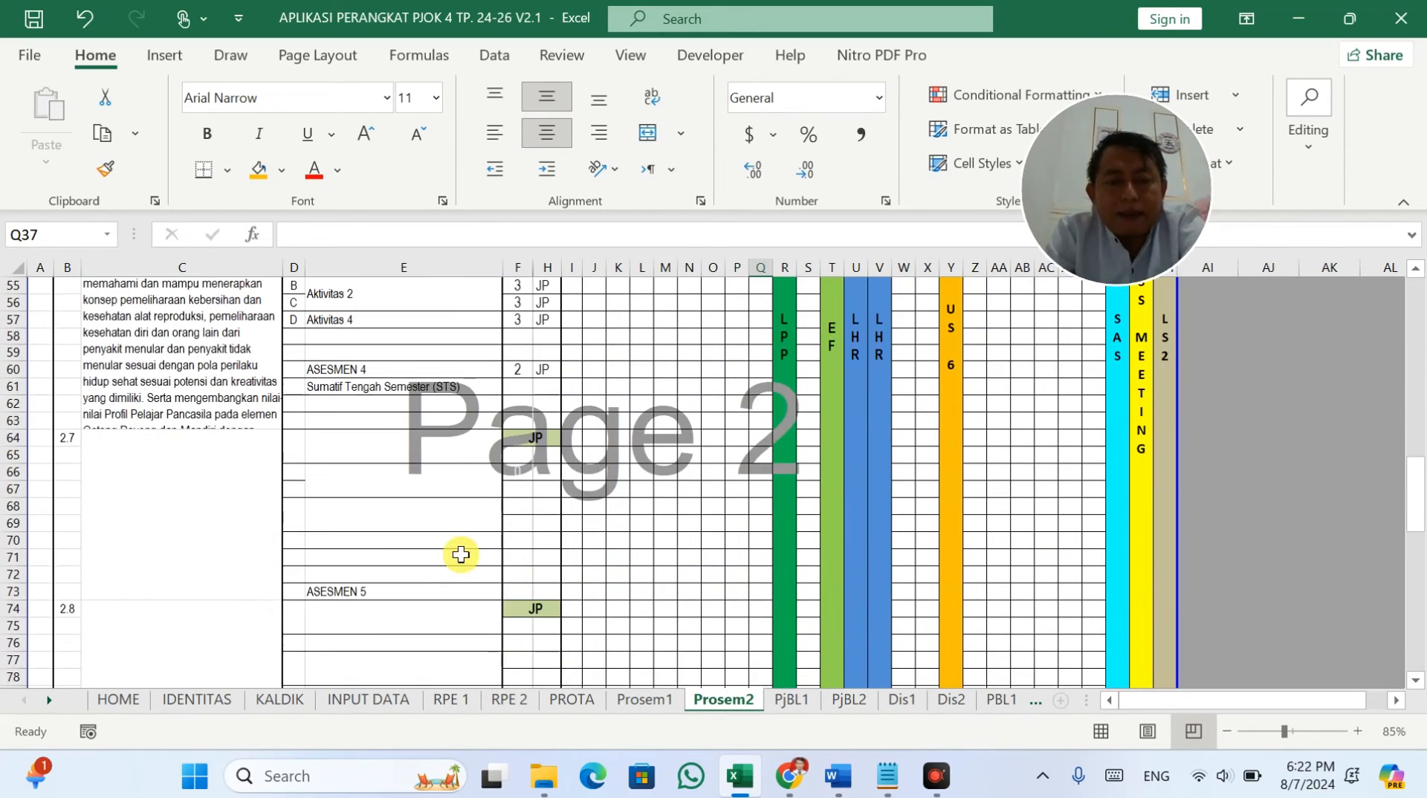
{"action": "scroll", "coordinate": [461, 554], "scroll_direction": "down", "scroll_amount": 2}
{"action": "scroll", "coordinate": [442, 513], "scroll_direction": "up", "scroll_amount": 3}
{"action": "left_click", "coordinate": [389, 438]}
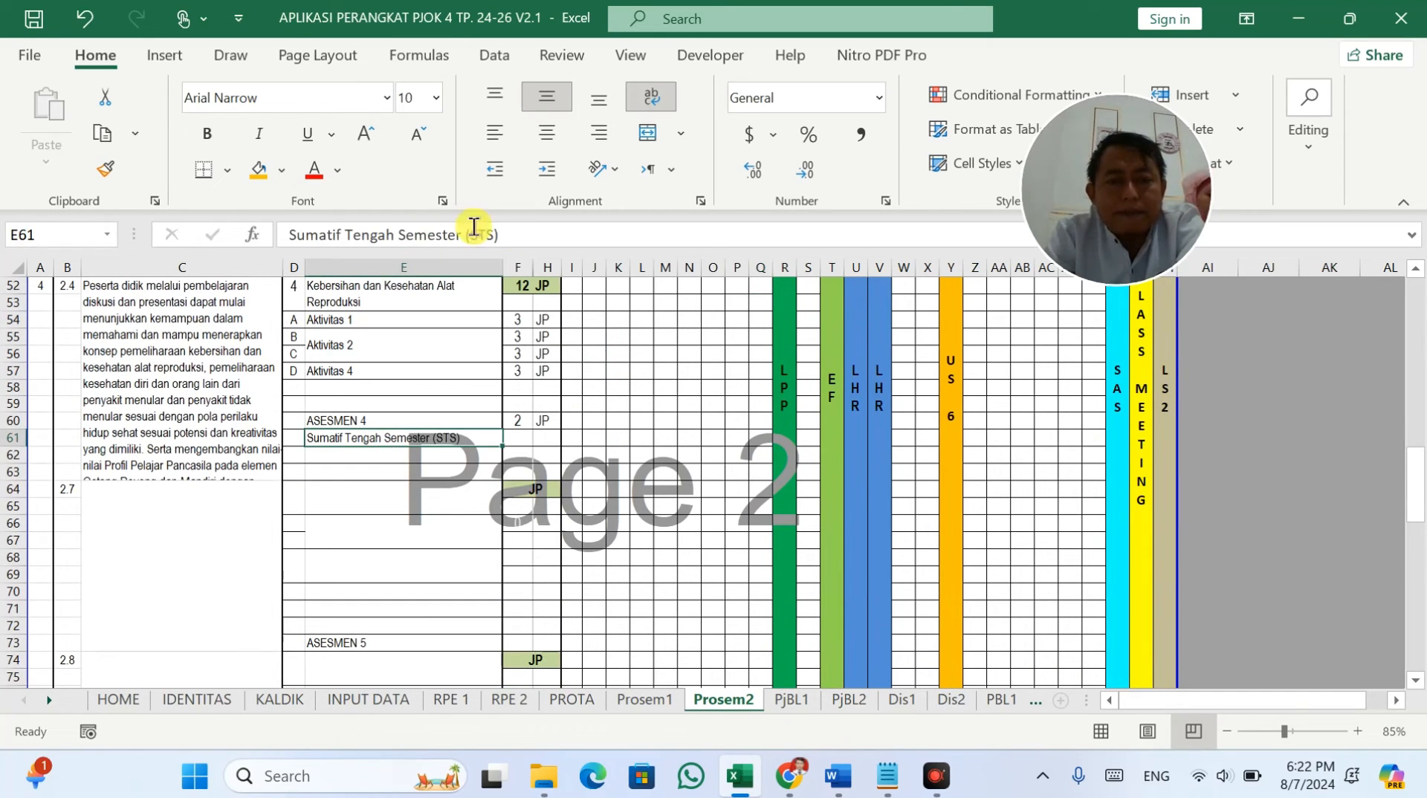
{"action": "left_click_drag", "start_coordinate": [513, 234], "coordinate": [288, 235]}
{"action": "key", "text": "ctrl+c"}
{"action": "key", "text": "BackSpace"}
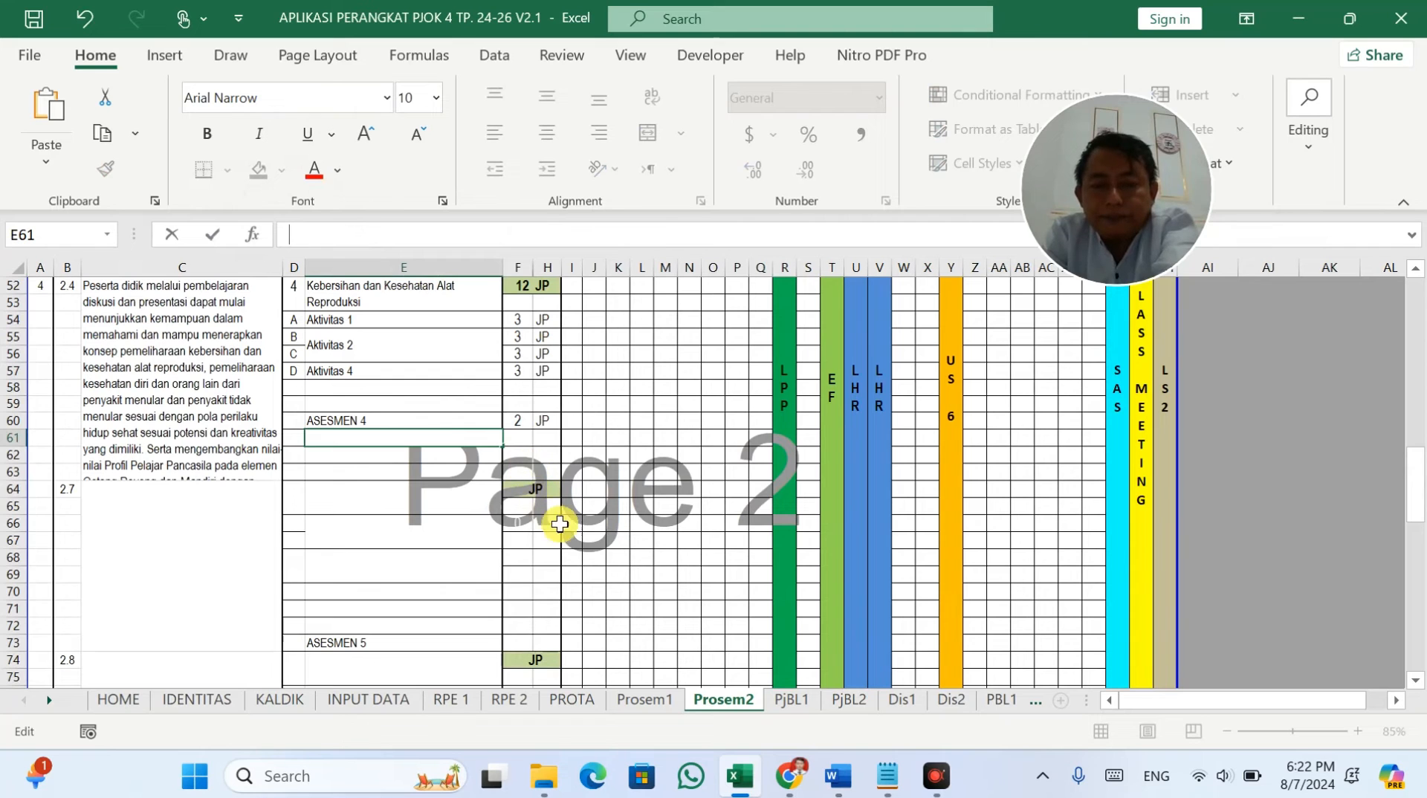
{"action": "key", "text": "Return"}
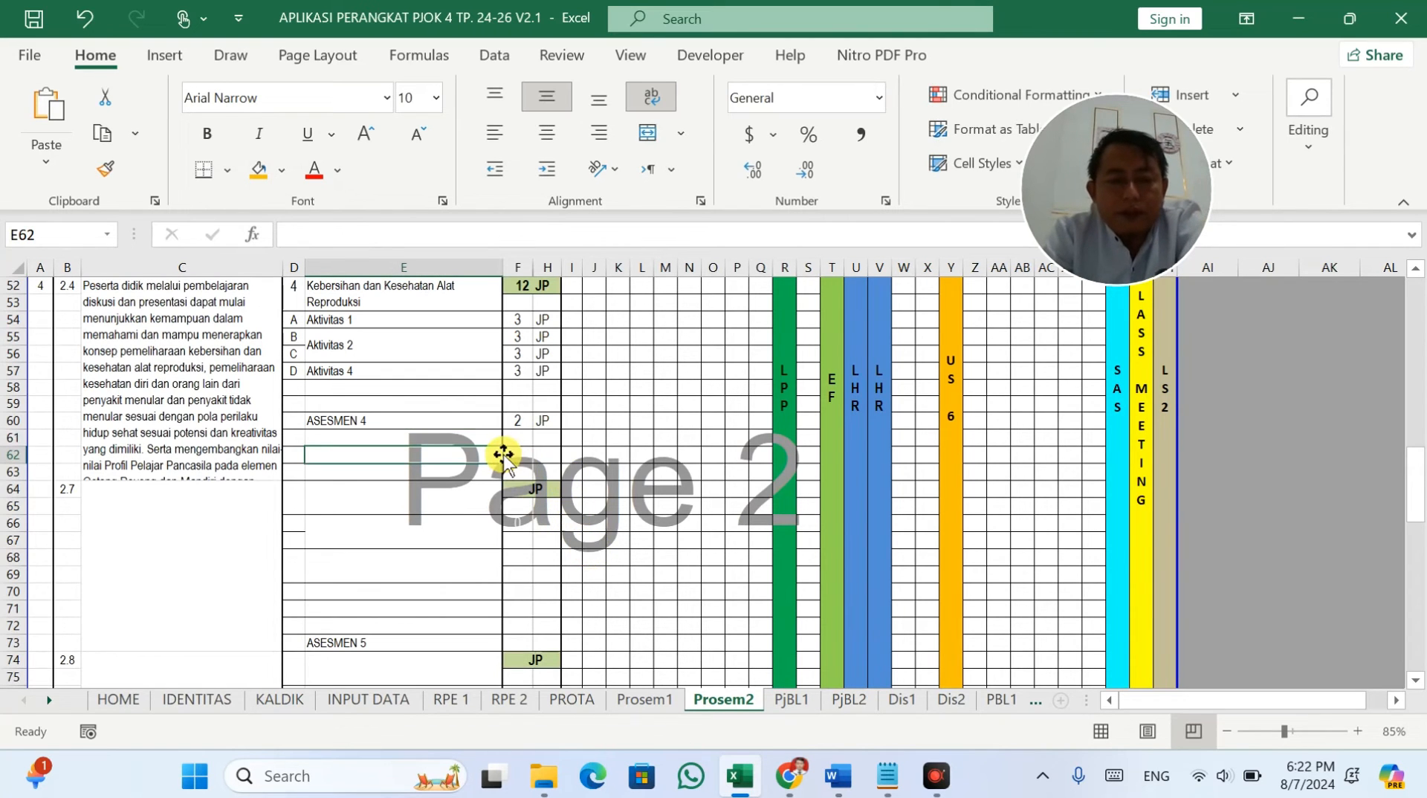
Step: Paste "Sumatif Tengah Semester (STS)" into cell E37 below ASESMEN 2 and remove the bold formatting from the ASESMEN 2 label
{"action": "scroll", "coordinate": [500, 455], "scroll_direction": "up", "scroll_amount": 4}
{"action": "scroll", "coordinate": [412, 416], "scroll_direction": "up", "scroll_amount": 1}
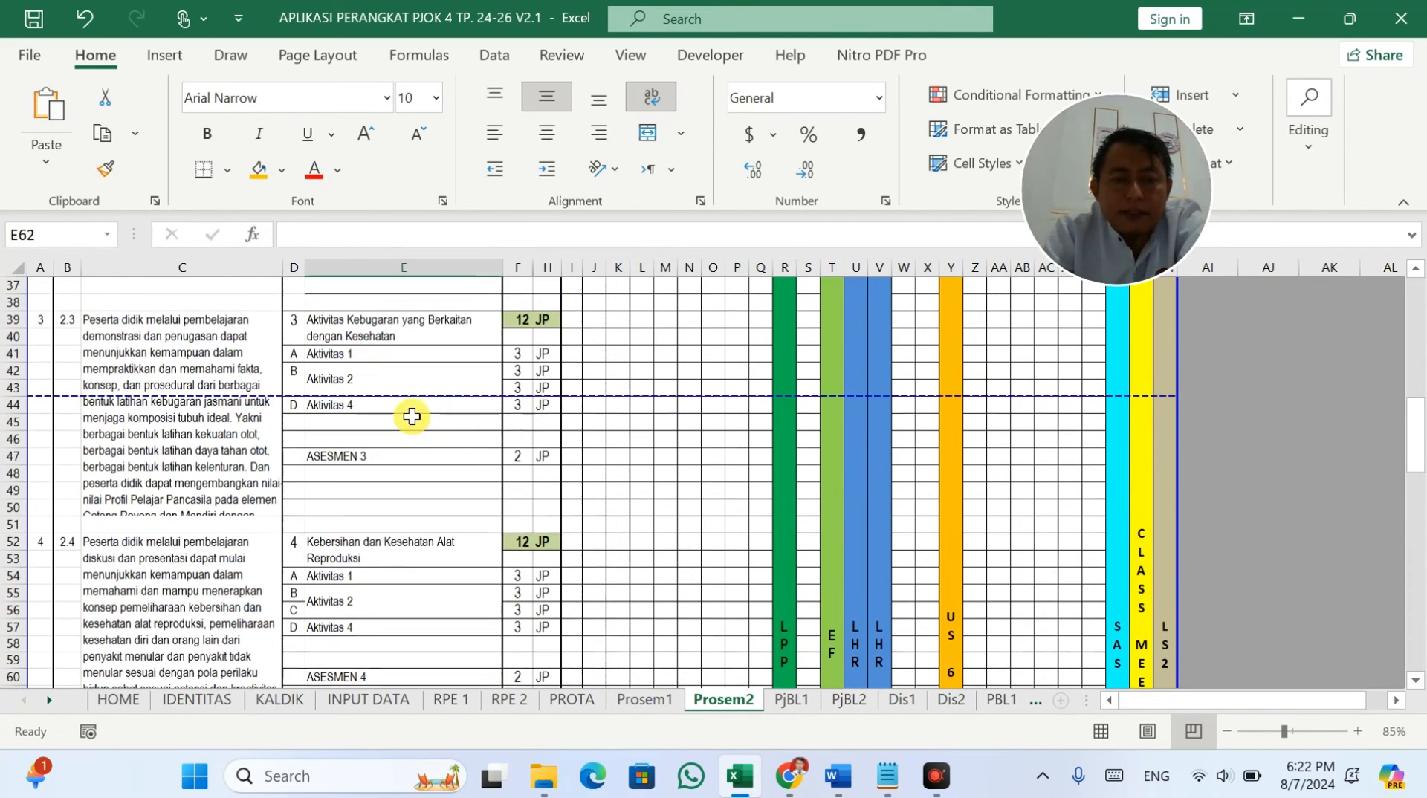
{"action": "left_click", "coordinate": [335, 472]}
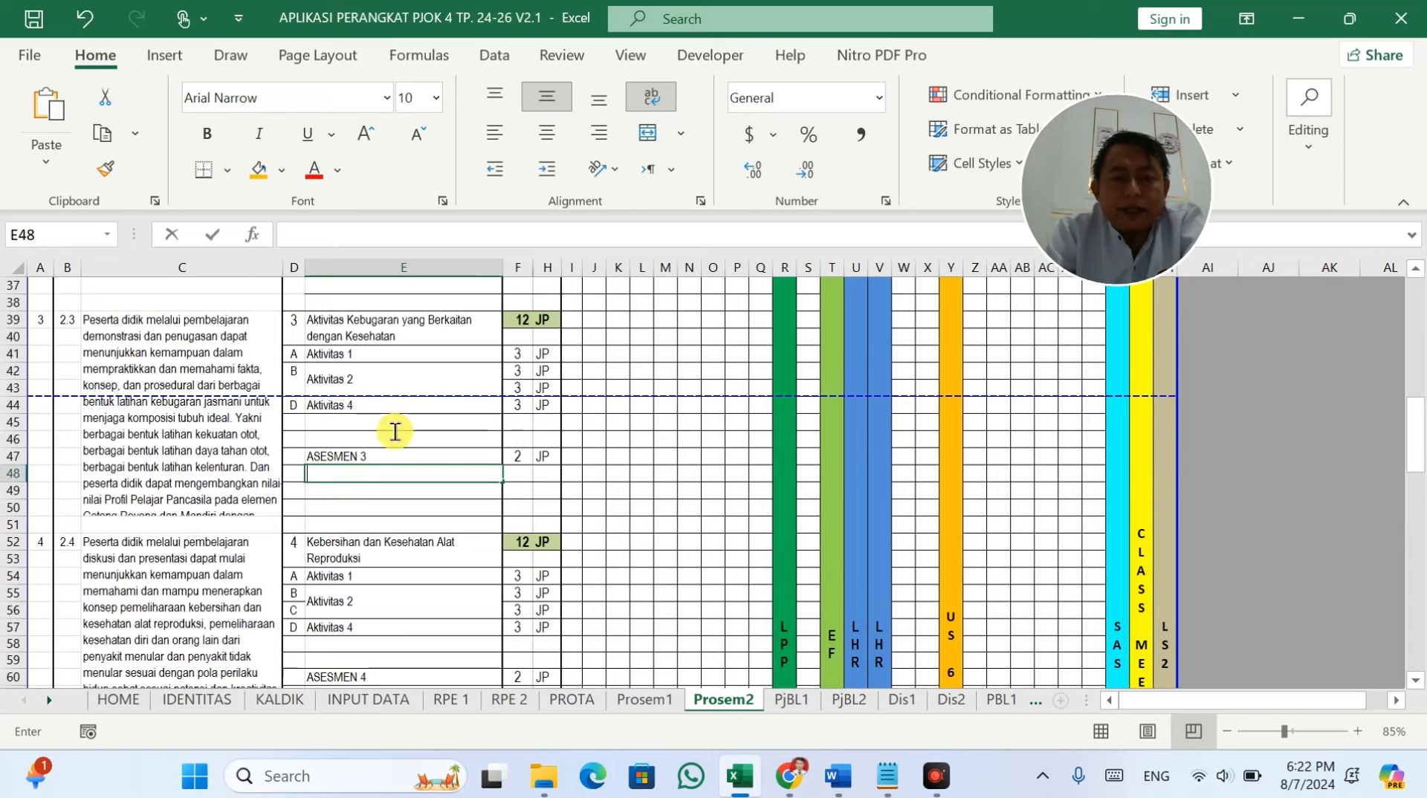
{"action": "scroll", "coordinate": [395, 432], "scroll_direction": "up", "scroll_amount": 4}
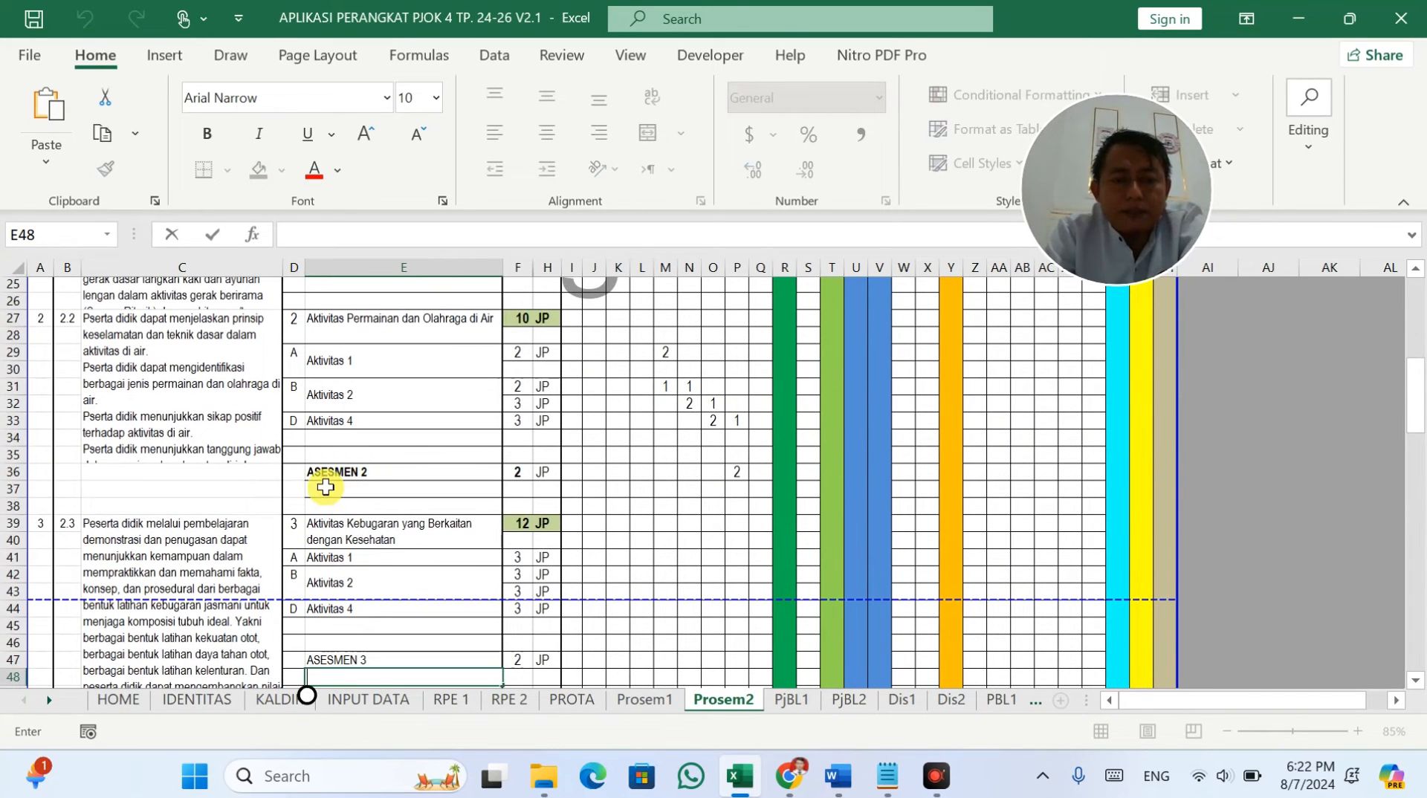
{"action": "double_click", "coordinate": [326, 488]}
{"action": "key", "text": "ctrl+v"}
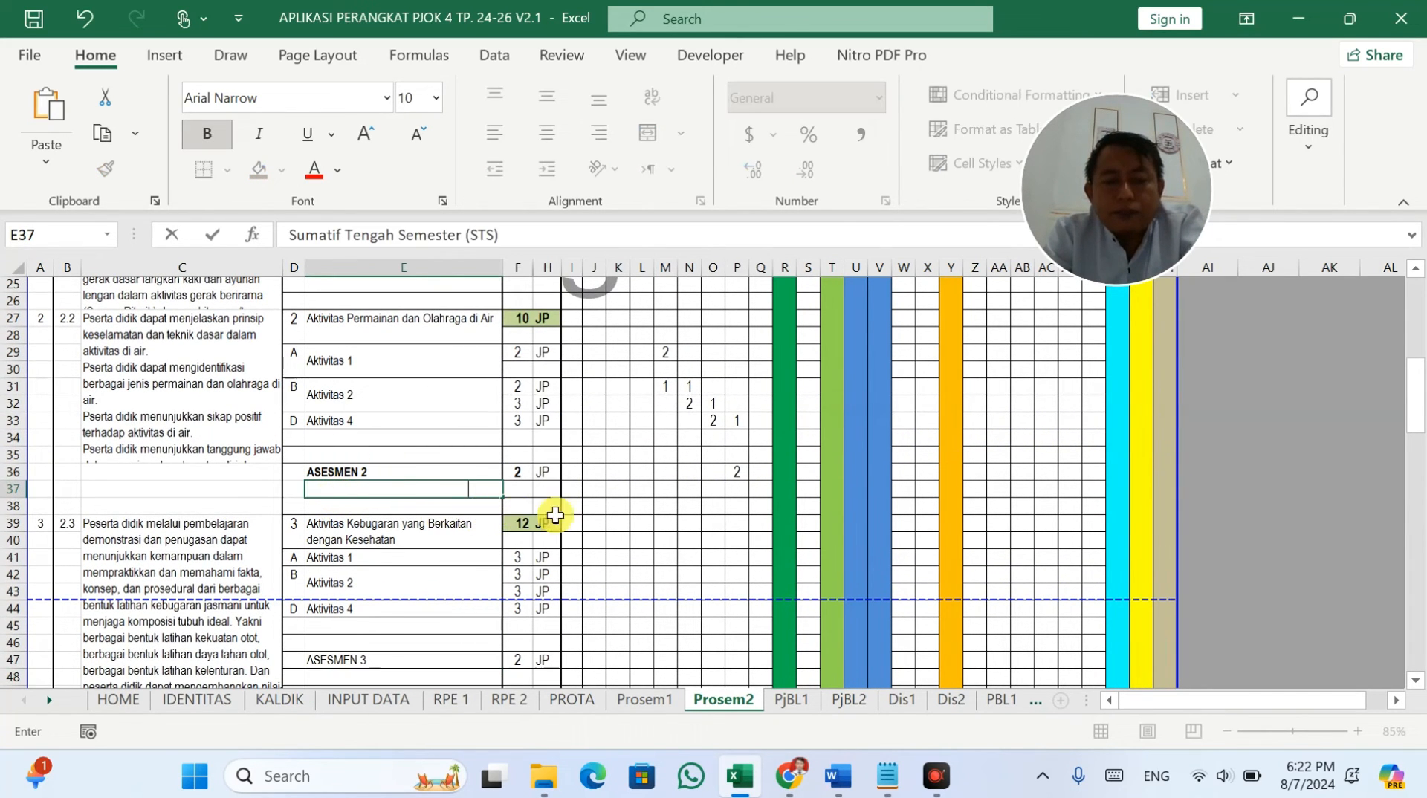
{"action": "left_click", "coordinate": [603, 511]}
{"action": "left_click", "coordinate": [378, 466]}
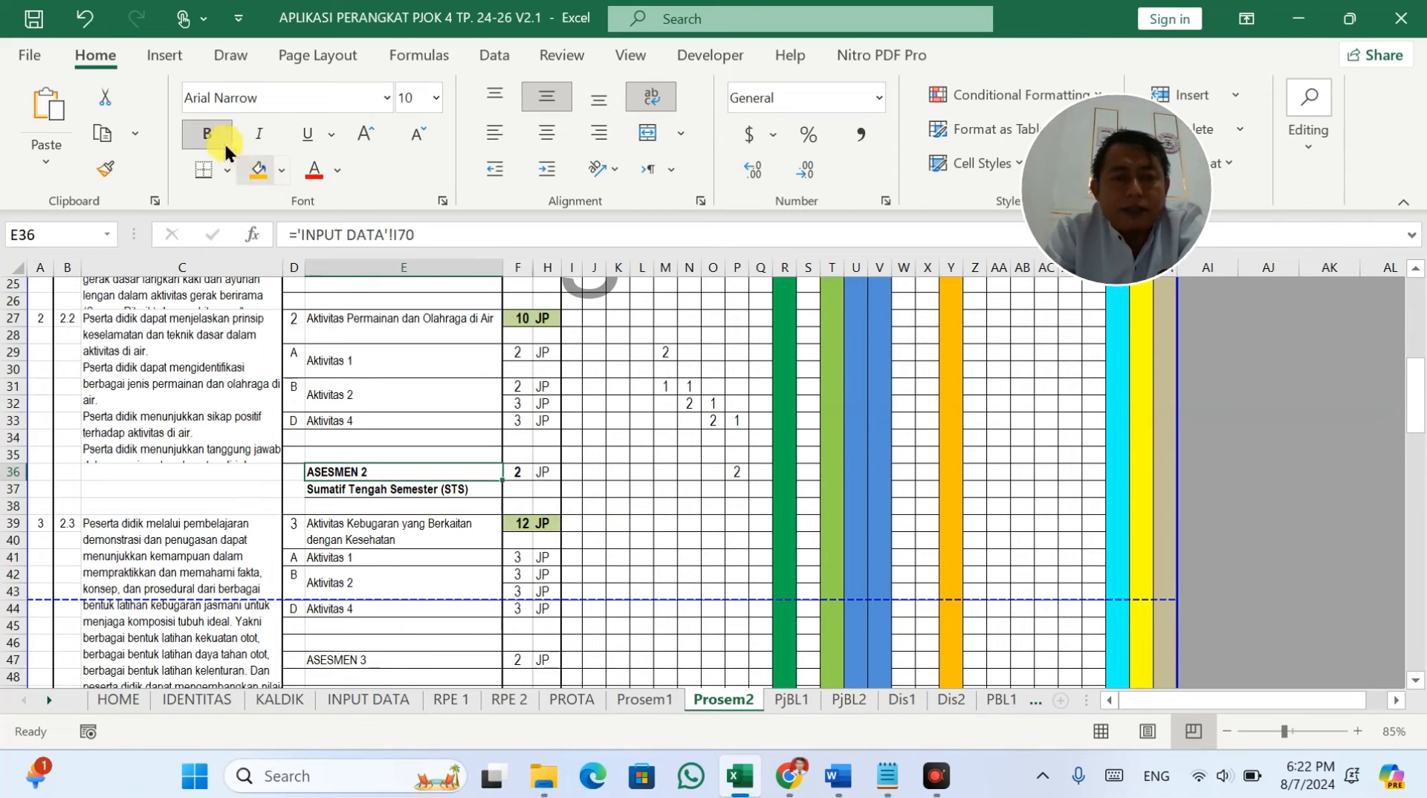
{"action": "key", "text": "ctrl+b"}
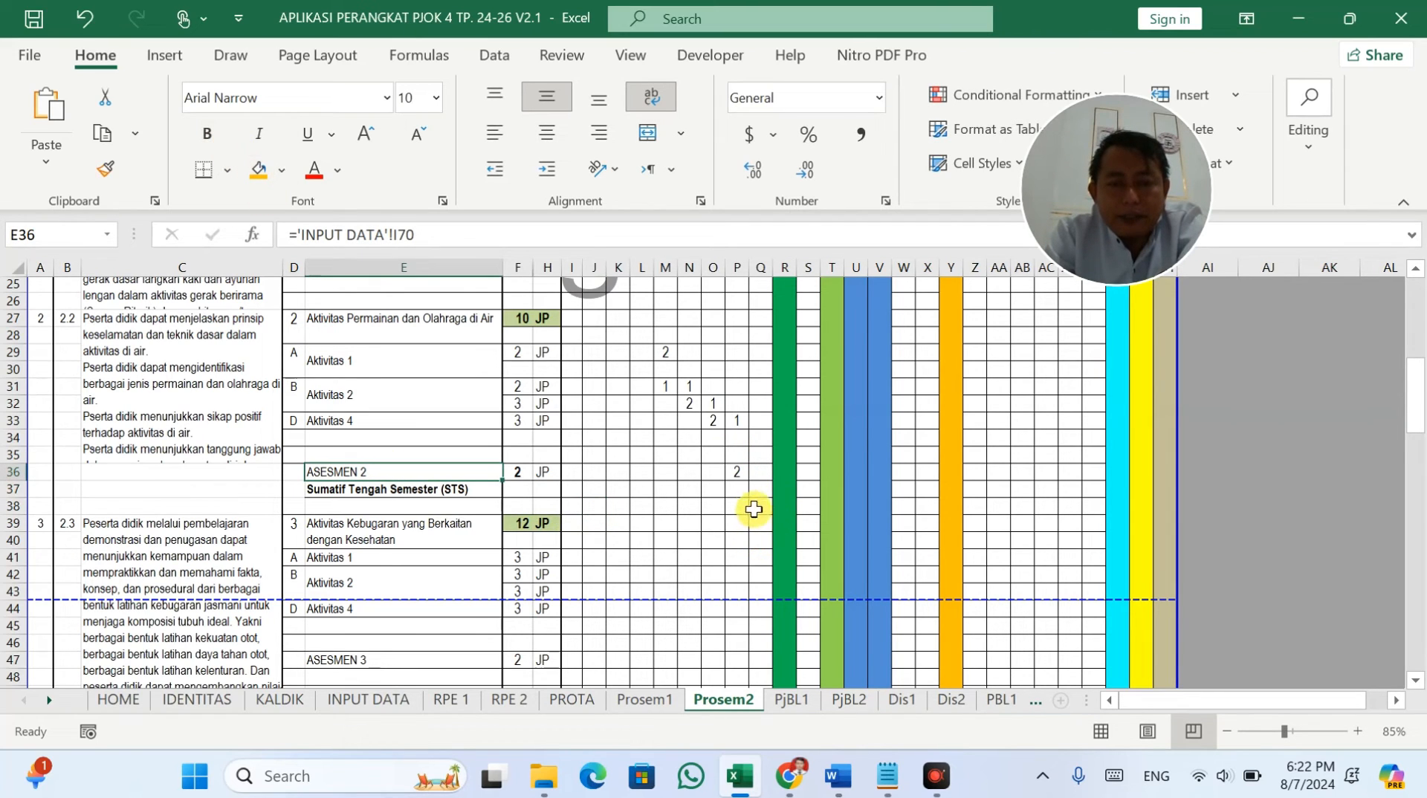
Step: Give Sumatif Tengah Semester (STS) in row 37 an allocation of 2 JP and enter 2 in its week column Q
{"action": "left_click", "coordinate": [523, 486]}
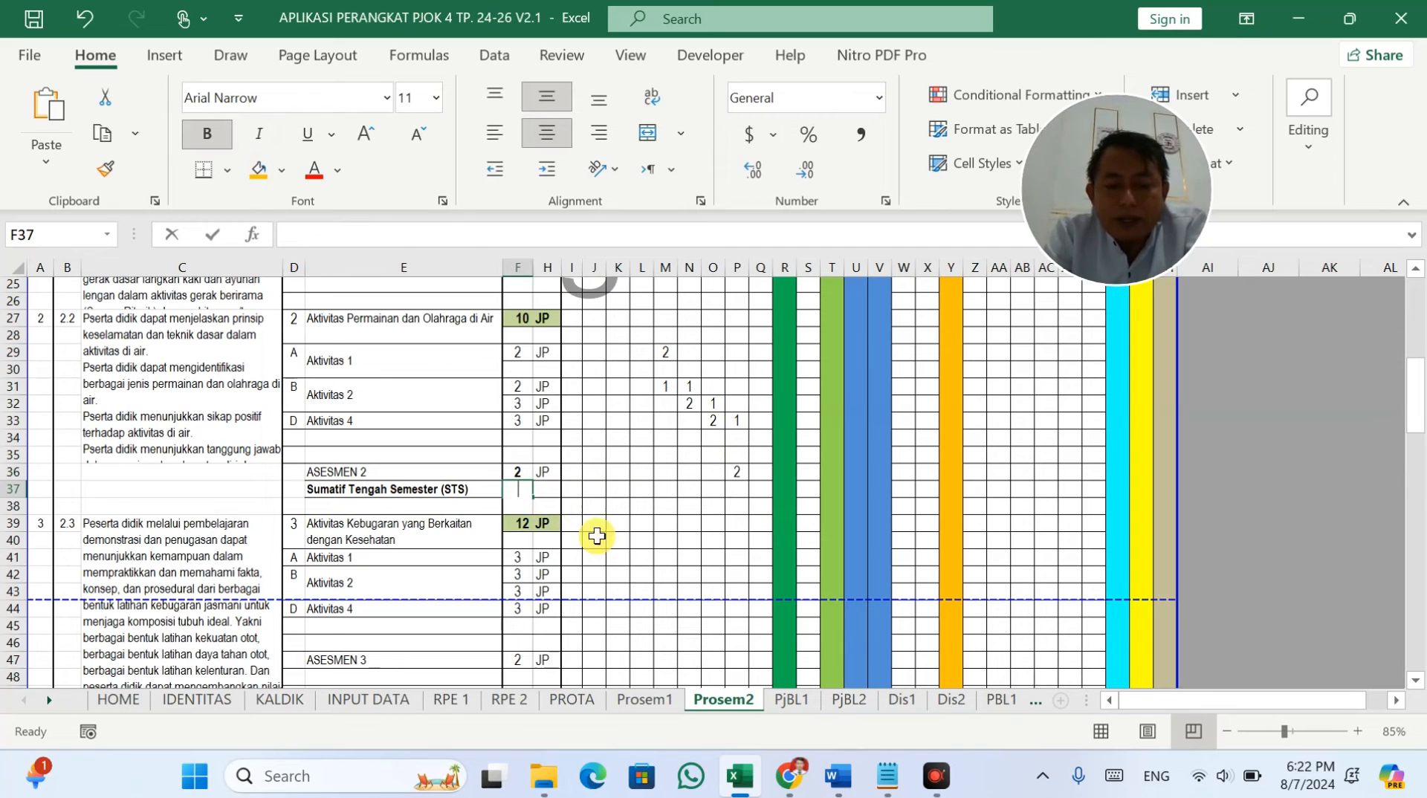
{"action": "type", "text": "2"}
{"action": "left_click", "coordinate": [554, 488]}
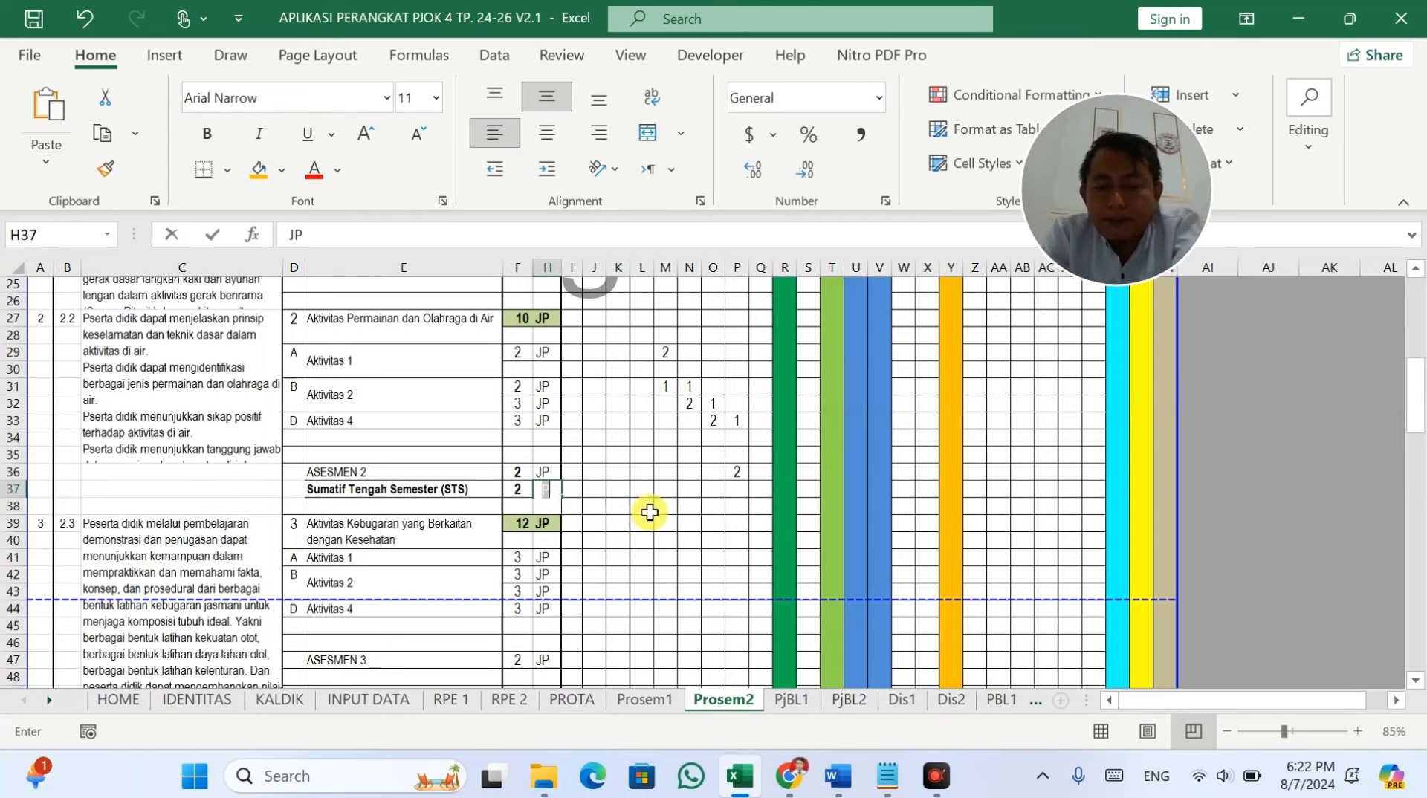
{"action": "left_click", "coordinate": [779, 536]}
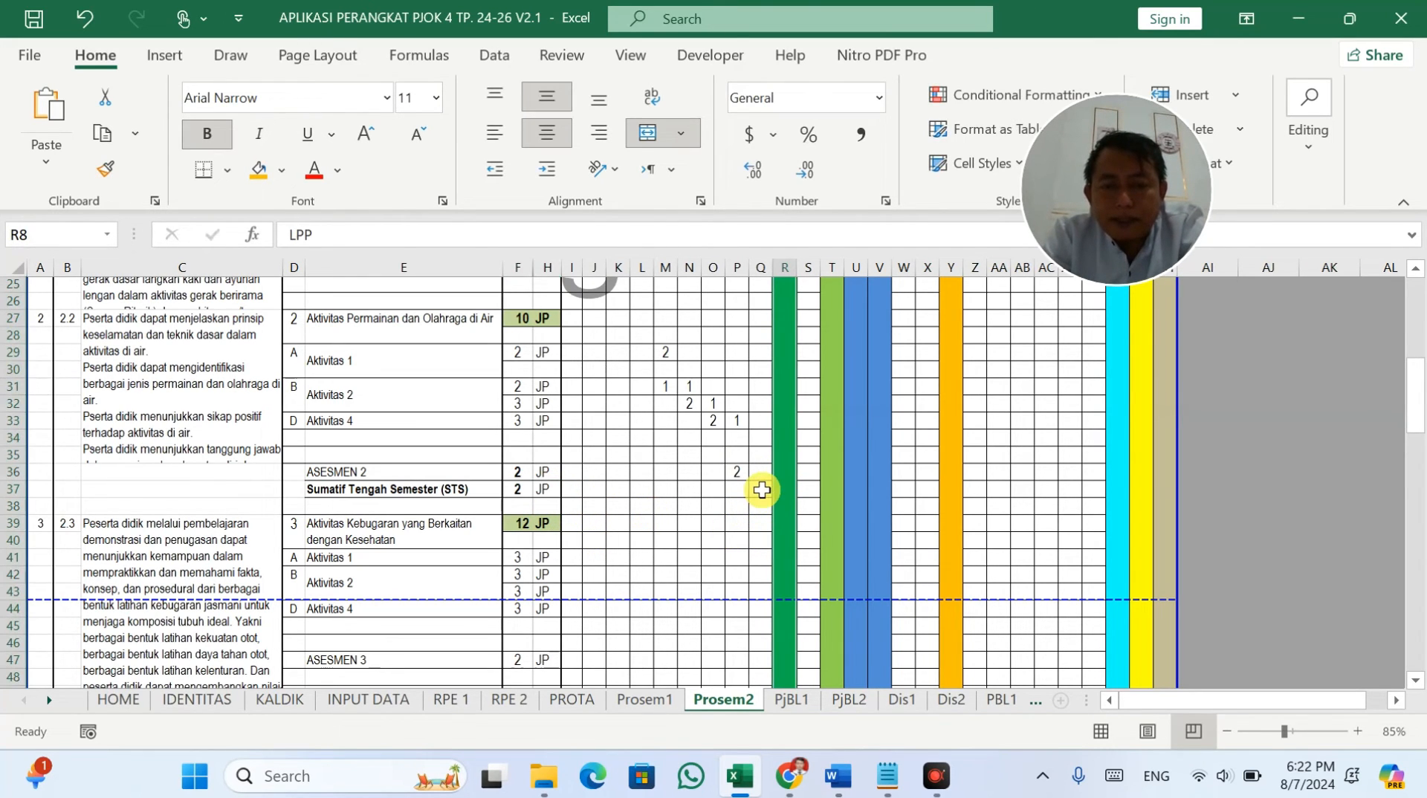
{"action": "left_click", "coordinate": [762, 489]}
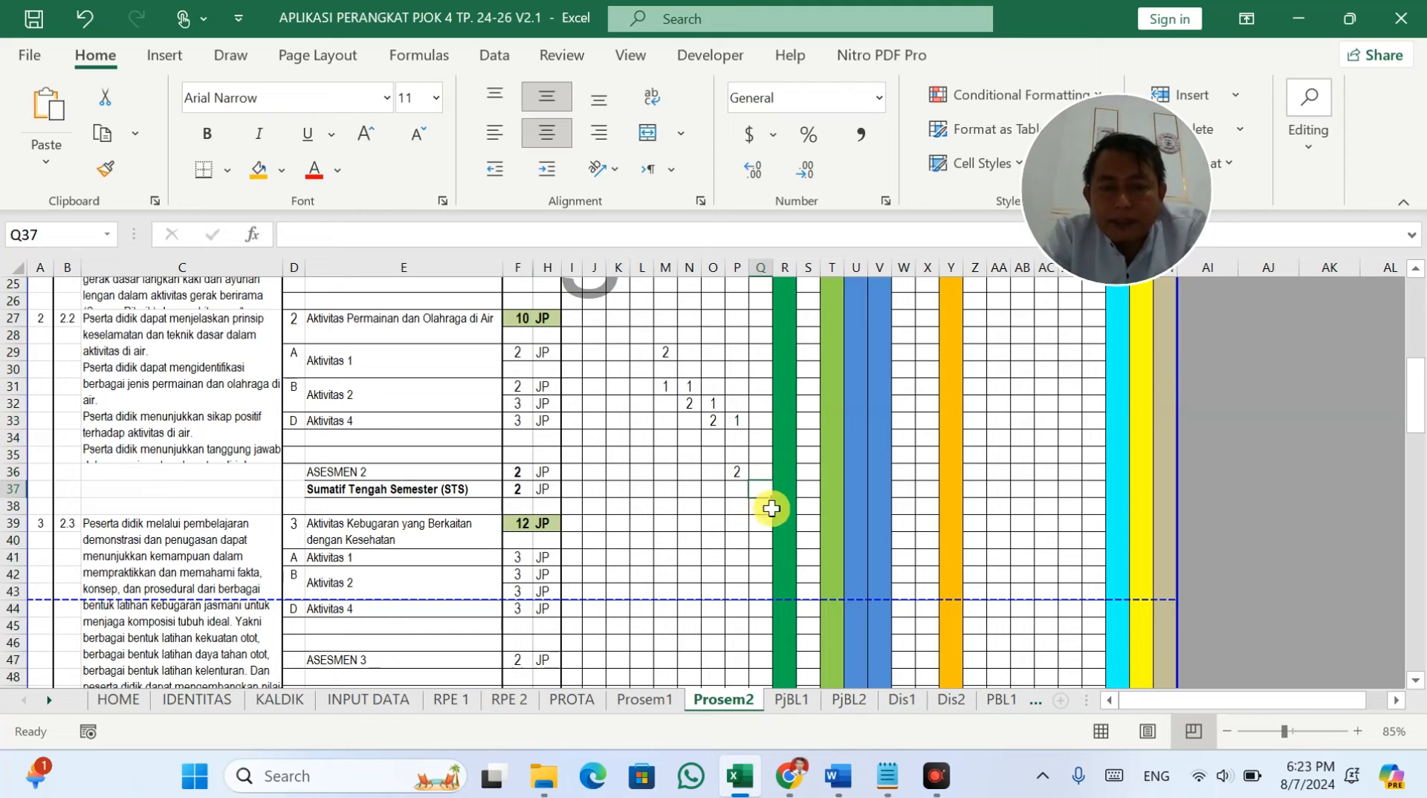
{"action": "left_click", "coordinate": [798, 569]}
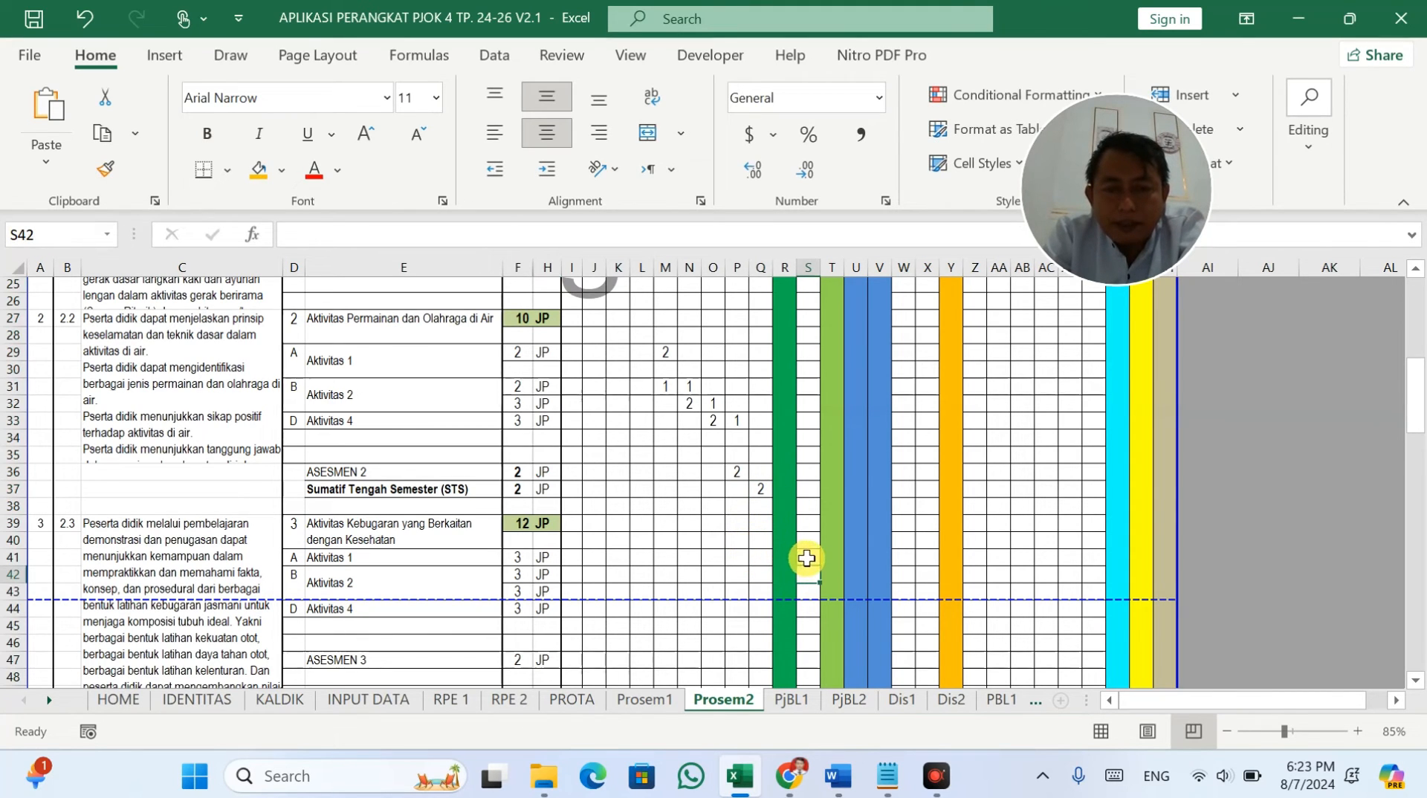
Step: For Aktivitas 1 of Aktivitas Kebugaran yang Berkaitan dengan Kesehatan, enter 1 JP in column Q and 2 JP in column S
{"action": "left_click", "coordinate": [762, 557]}
{"action": "type", "text": "1"}
{"action": "left_click", "coordinate": [817, 561]}
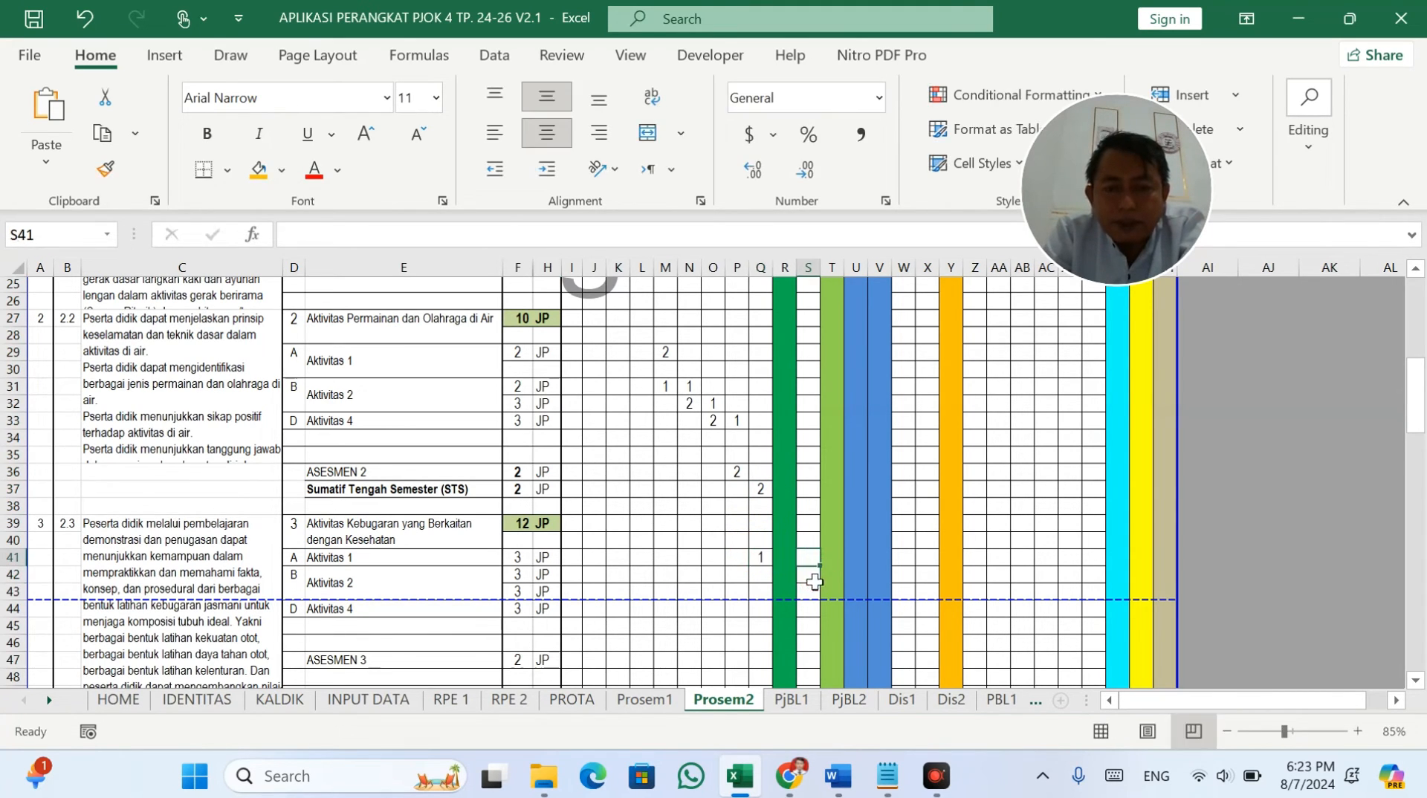
{"action": "type", "text": "2"}
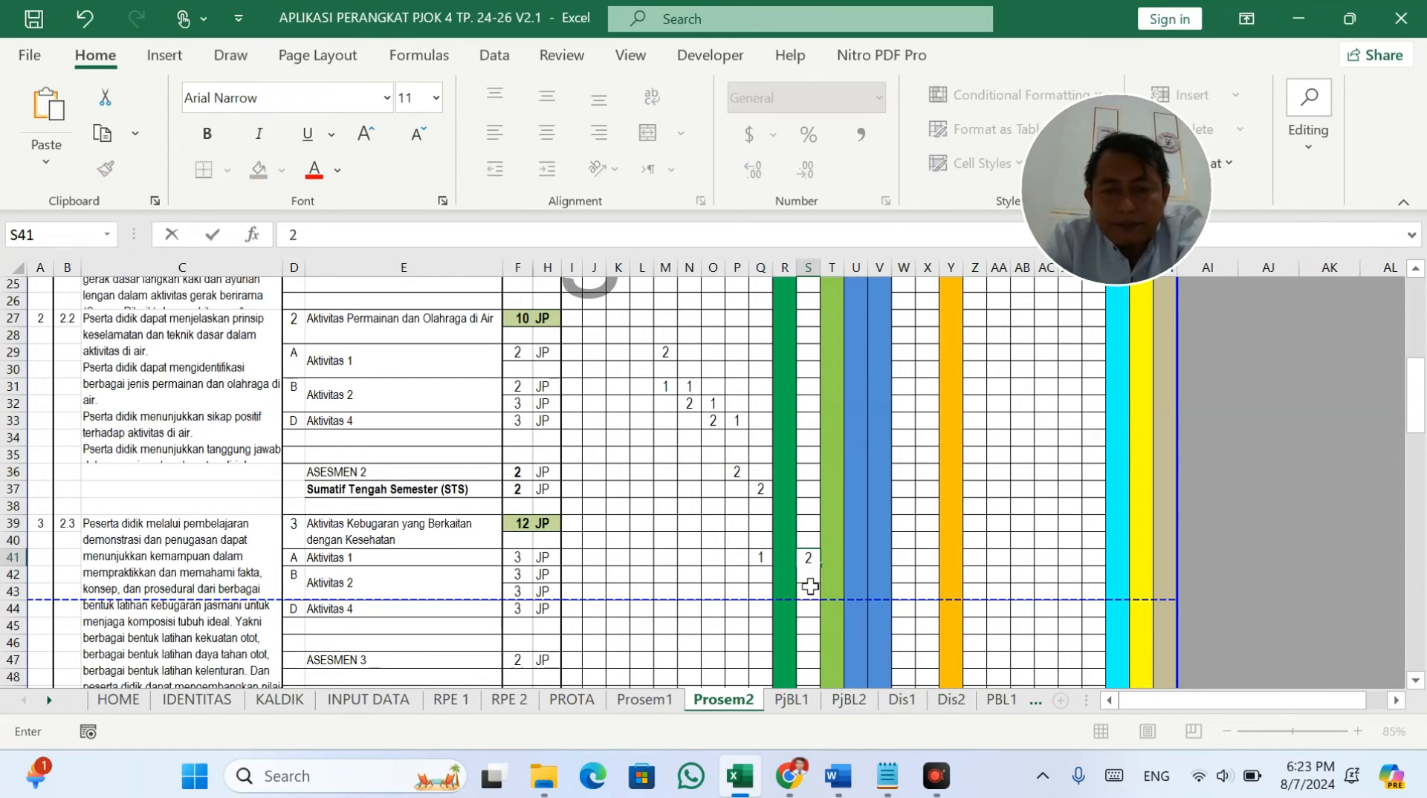
{"action": "left_click", "coordinate": [809, 591]}
Step: In the first Aktivitas 2 row of the Kebugaran unit, row 42, enter 1 JP in column S and 2 JP in column W
{"action": "left_click", "coordinate": [807, 575]}
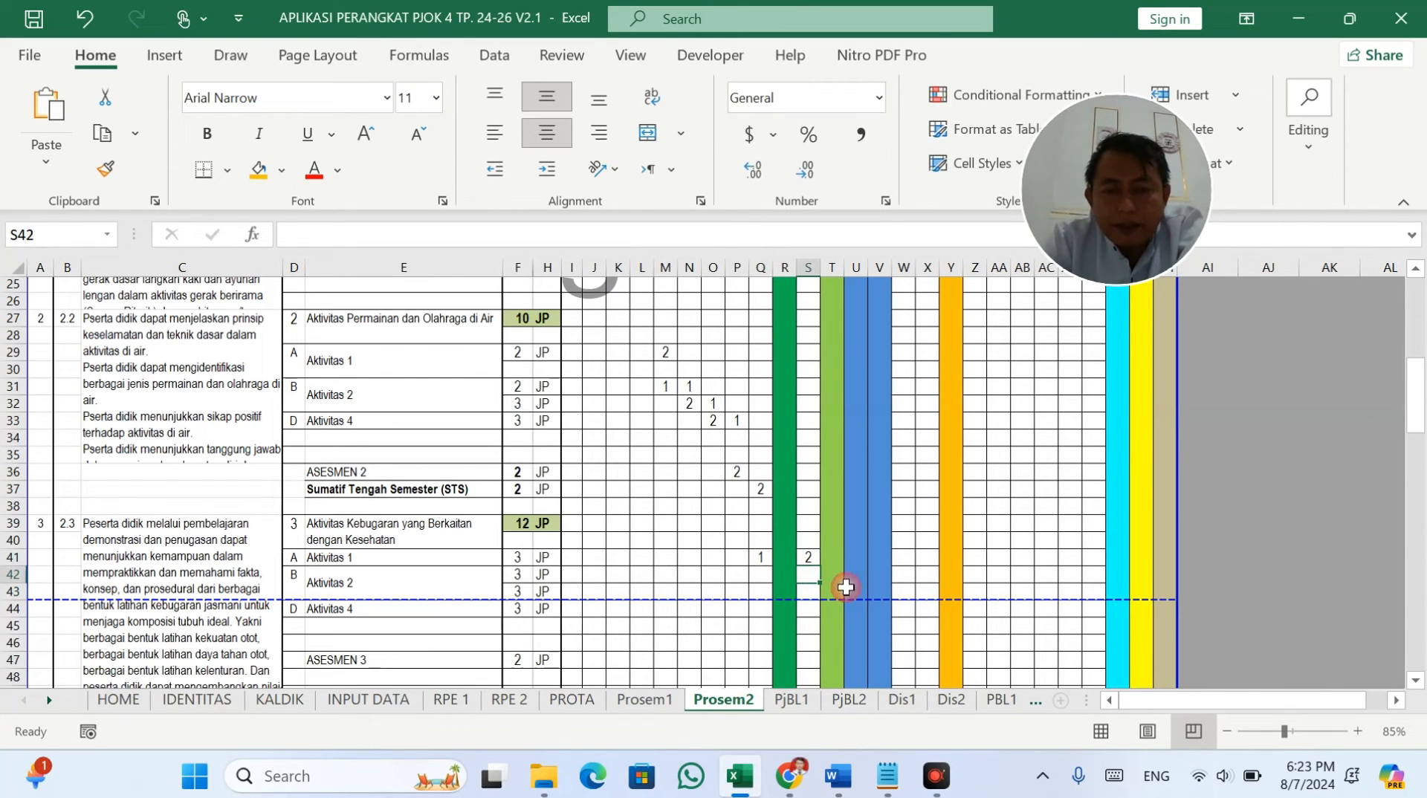
{"action": "type", "text": "1"}
{"action": "left_click", "coordinate": [902, 577]}
{"action": "type", "text": "2"}
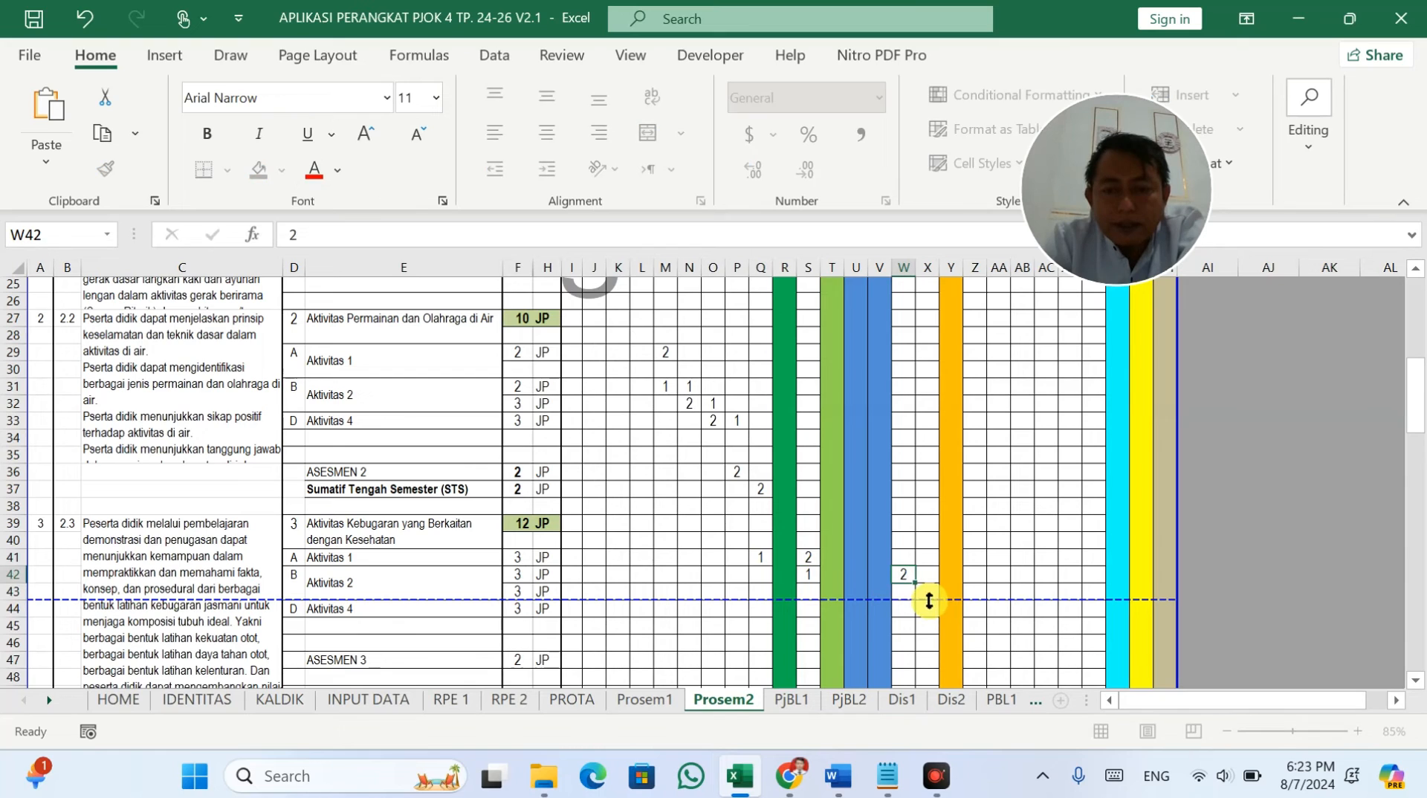
{"action": "left_click", "coordinate": [934, 619]}
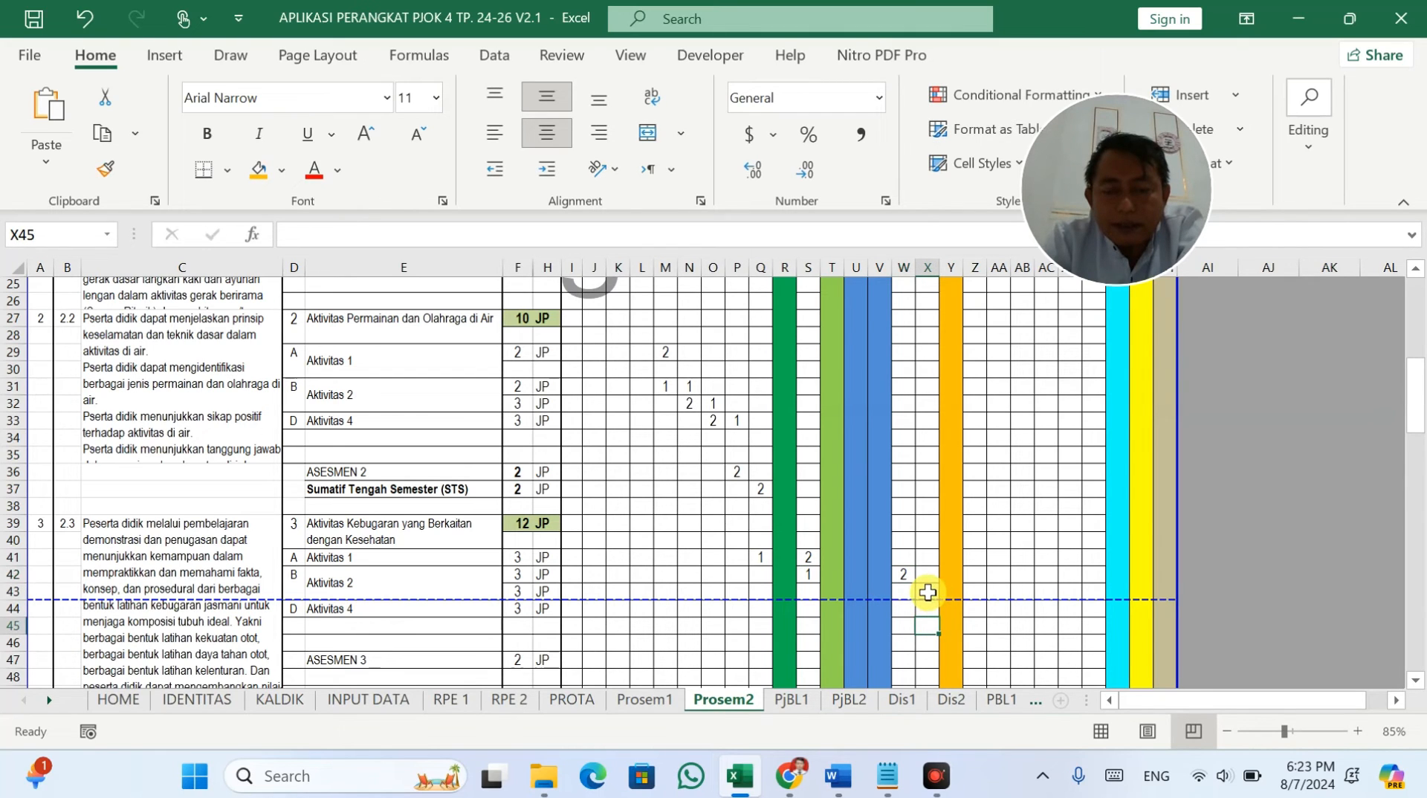
Step: In the second Aktivitas 2 row of the Kebugaran unit, row 43, enter 1 JP in column W and 2 JP in column X
{"action": "left_click", "coordinate": [928, 593]}
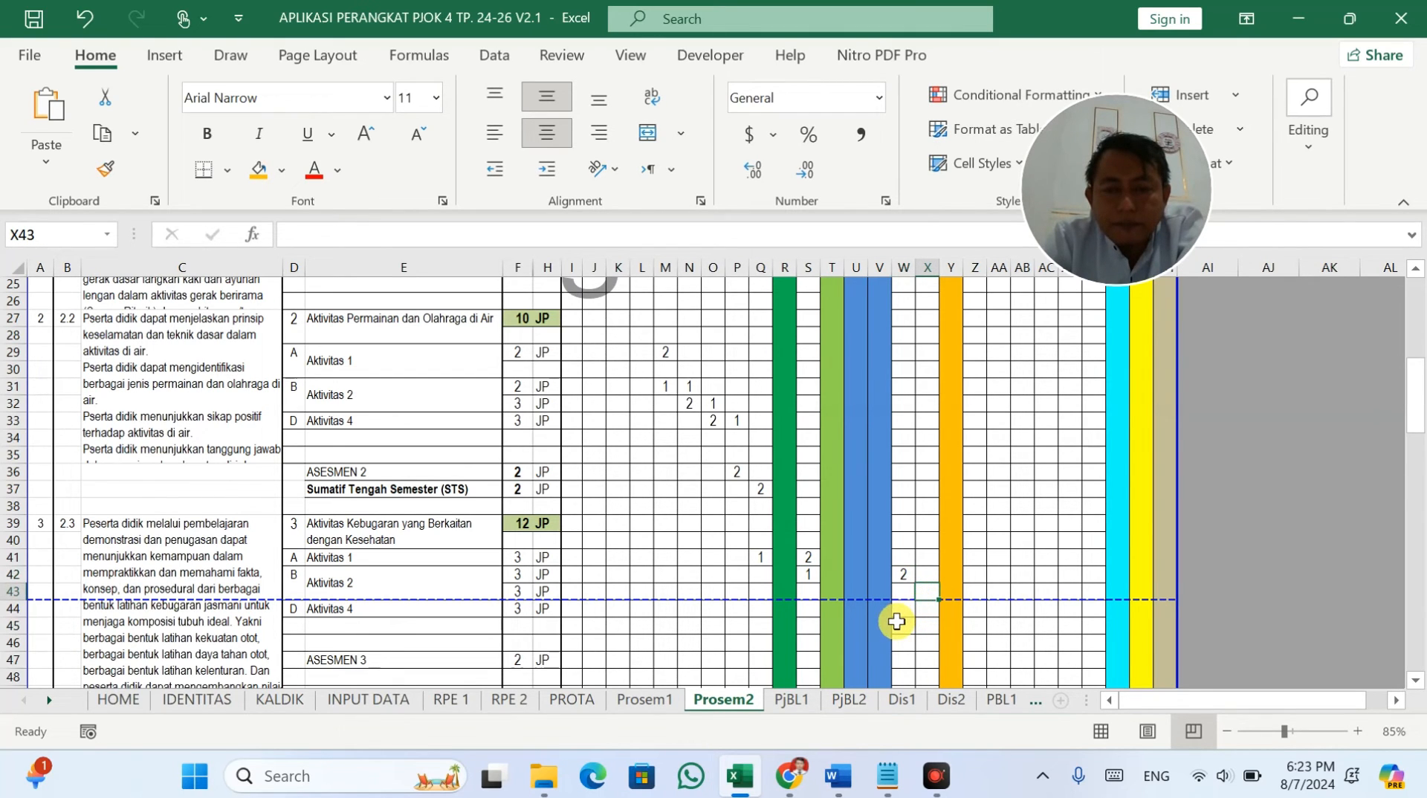
{"action": "left_click", "coordinate": [904, 592]}
{"action": "type", "text": "2"}
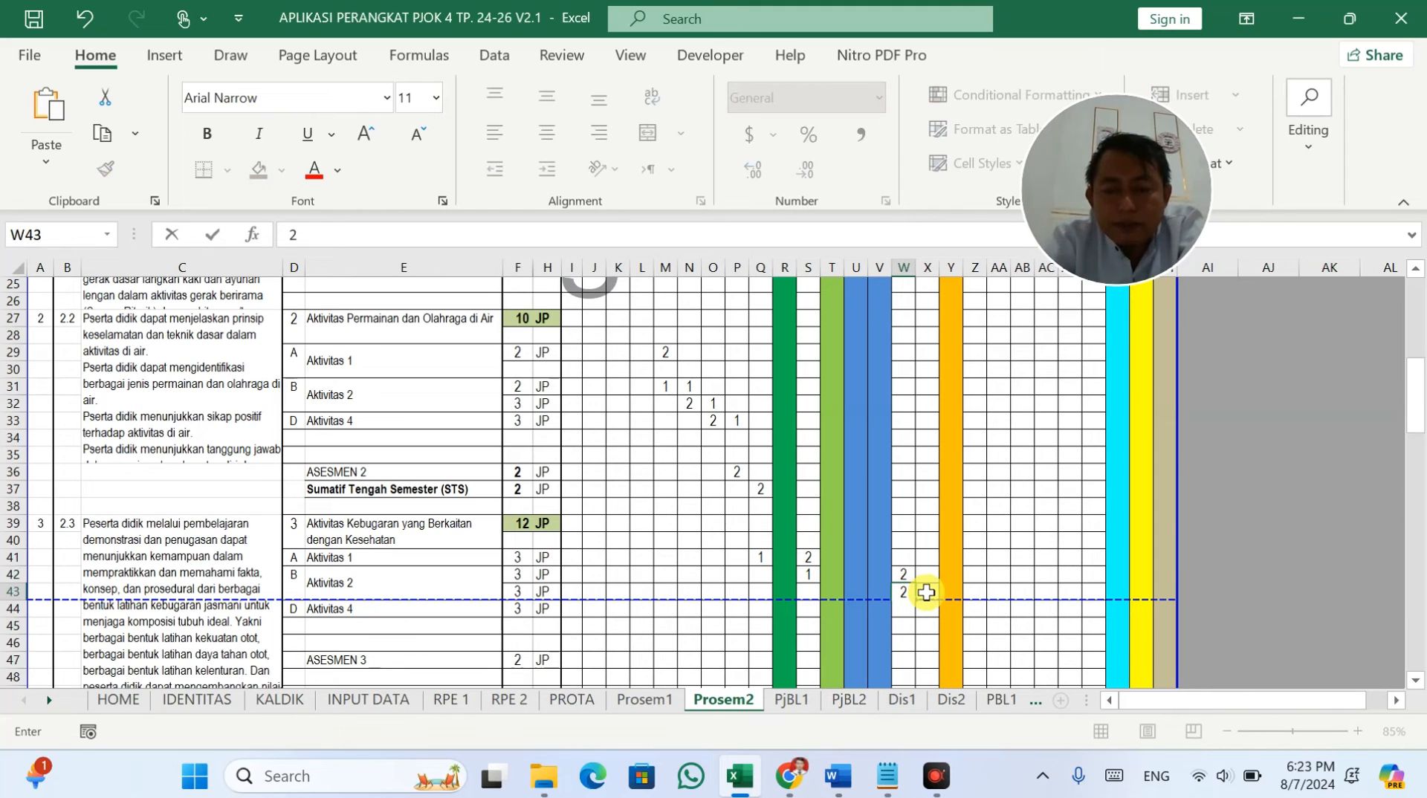
{"action": "key", "text": "BackSpace"}
{"action": "type", "text": "1"}
{"action": "left_click", "coordinate": [927, 592]}
{"action": "type", "text": "2"}
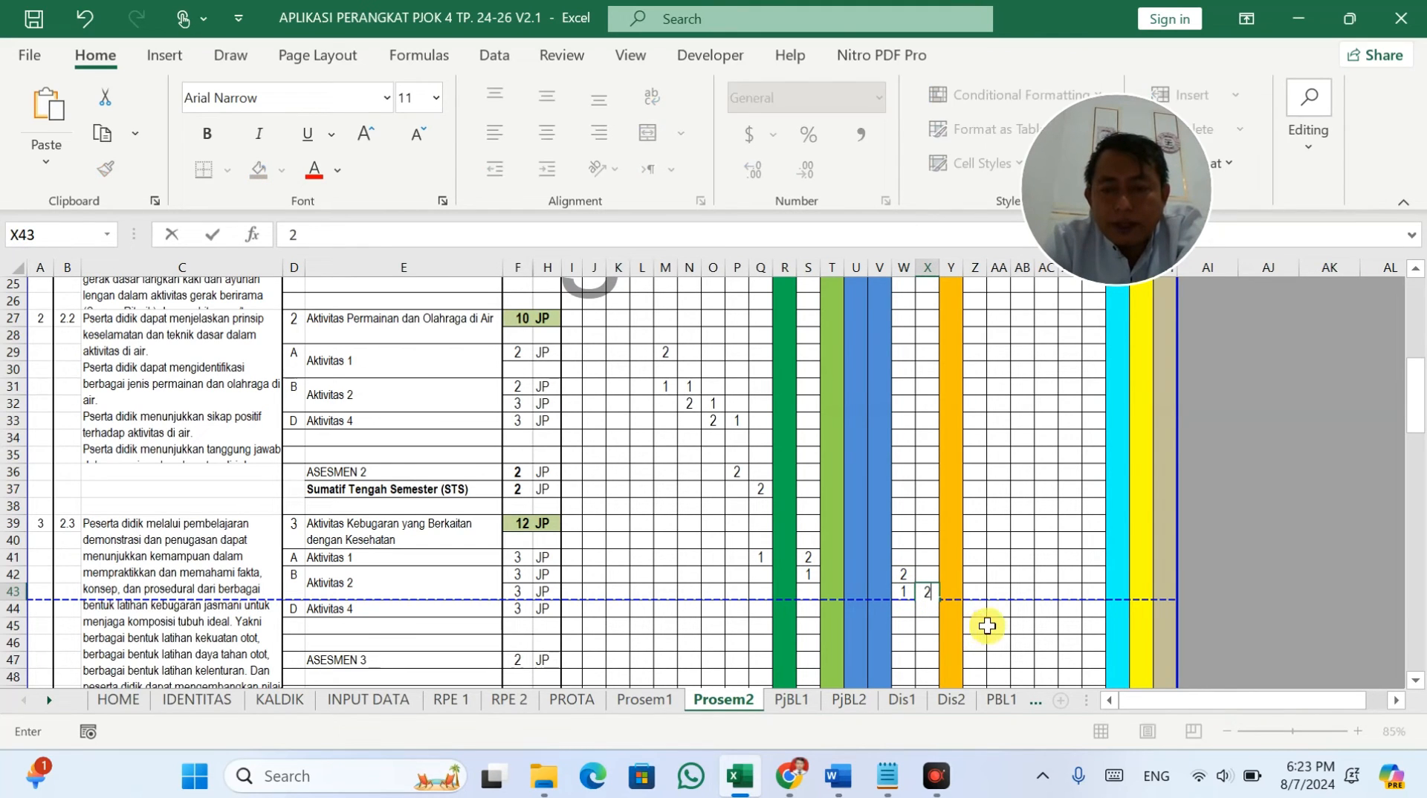
{"action": "left_click", "coordinate": [996, 627]}
Step: For Aktivitas 4 of the Kebugaran unit, enter 1 JP in column X and 2 JP in column Z
{"action": "left_click", "coordinate": [930, 609]}
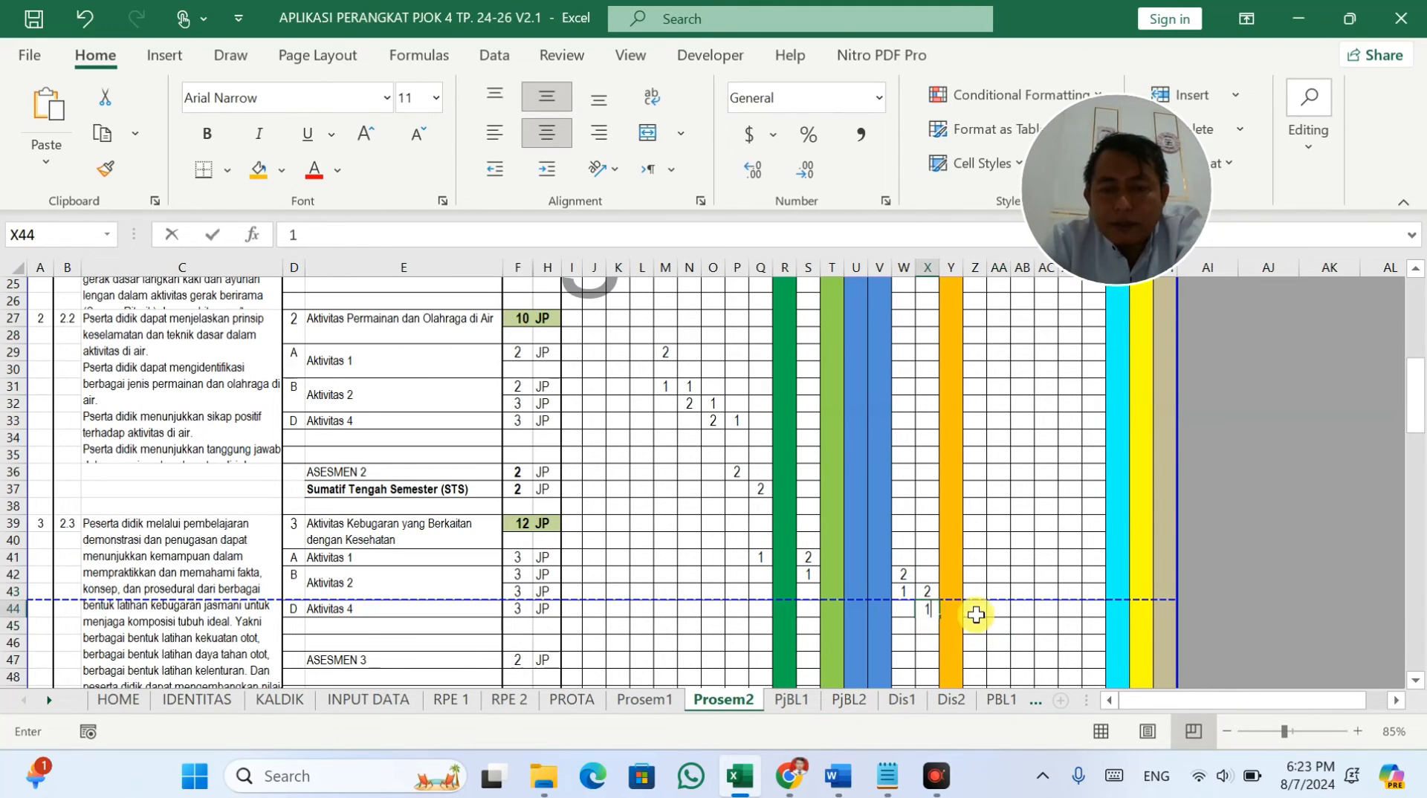
{"action": "type", "text": "1"}
{"action": "left_click", "coordinate": [975, 609]}
{"action": "type", "text": "2"}
{"action": "left_click", "coordinate": [1026, 641]}
Step: Enter 1 JP for ASESMEN 3 in column Z
{"action": "scroll", "coordinate": [1026, 639], "scroll_direction": "down", "scroll_amount": 1}
{"action": "scroll", "coordinate": [1027, 639], "scroll_direction": "down", "scroll_amount": 2}
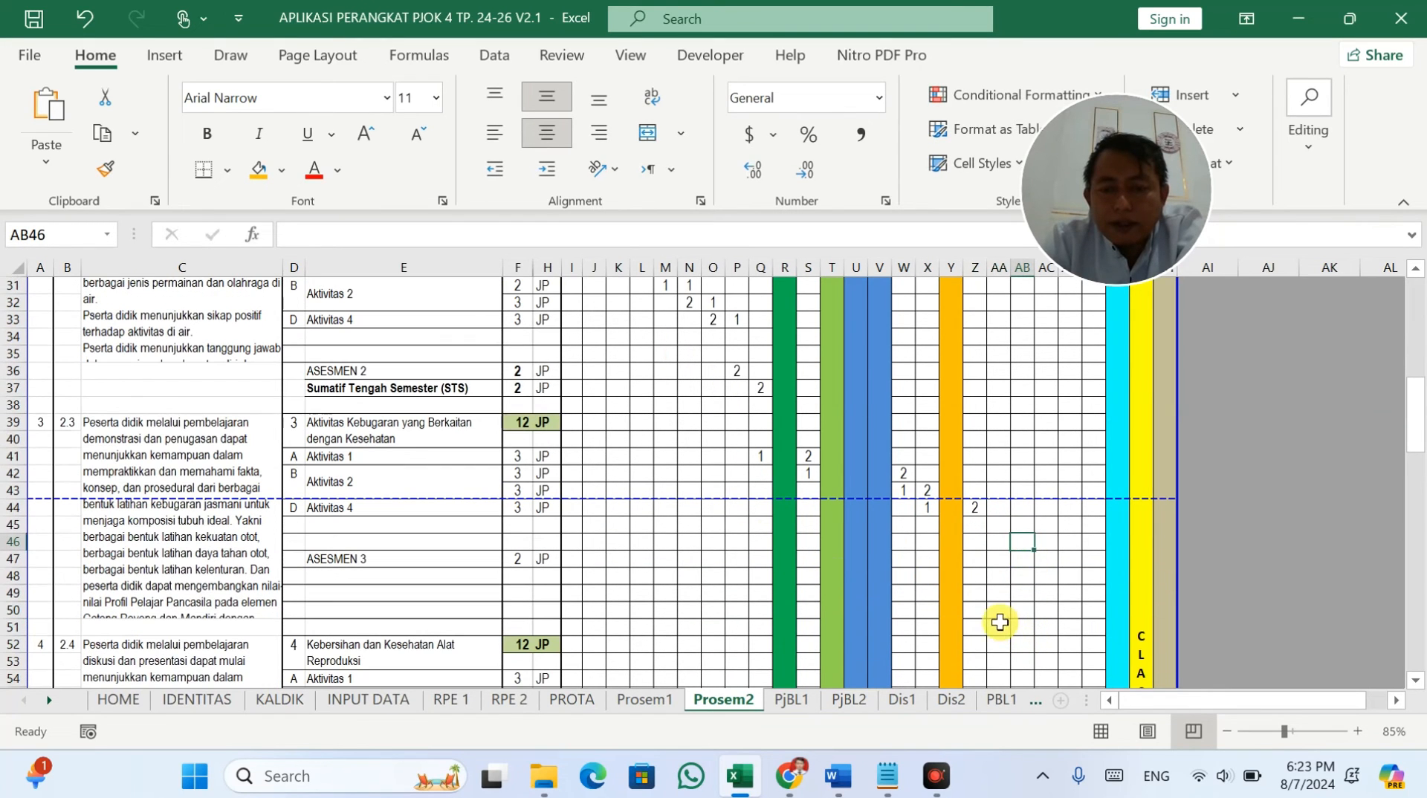
{"action": "left_click", "coordinate": [981, 566]}
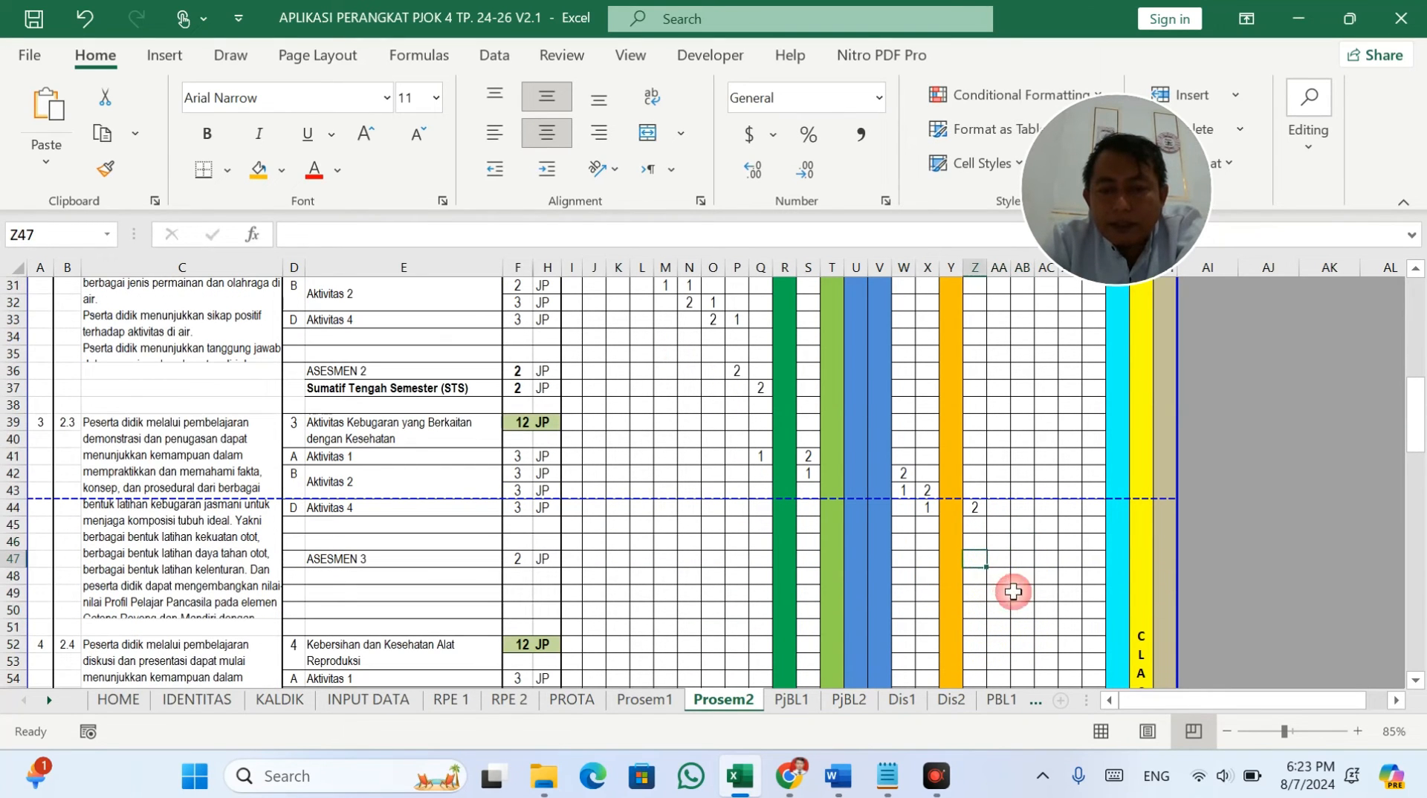
{"action": "type", "text": "1"}
{"action": "left_click", "coordinate": [1023, 591]}
Step: Enter 3 JP for each activity row of Kebersihan dan Kesehatan Alat Reproduksi, in cells AA54, AB55, AC56 and AD57
{"action": "scroll", "coordinate": [1007, 572], "scroll_direction": "down", "scroll_amount": 1}
{"action": "scroll", "coordinate": [1007, 572], "scroll_direction": "down", "scroll_amount": 2}
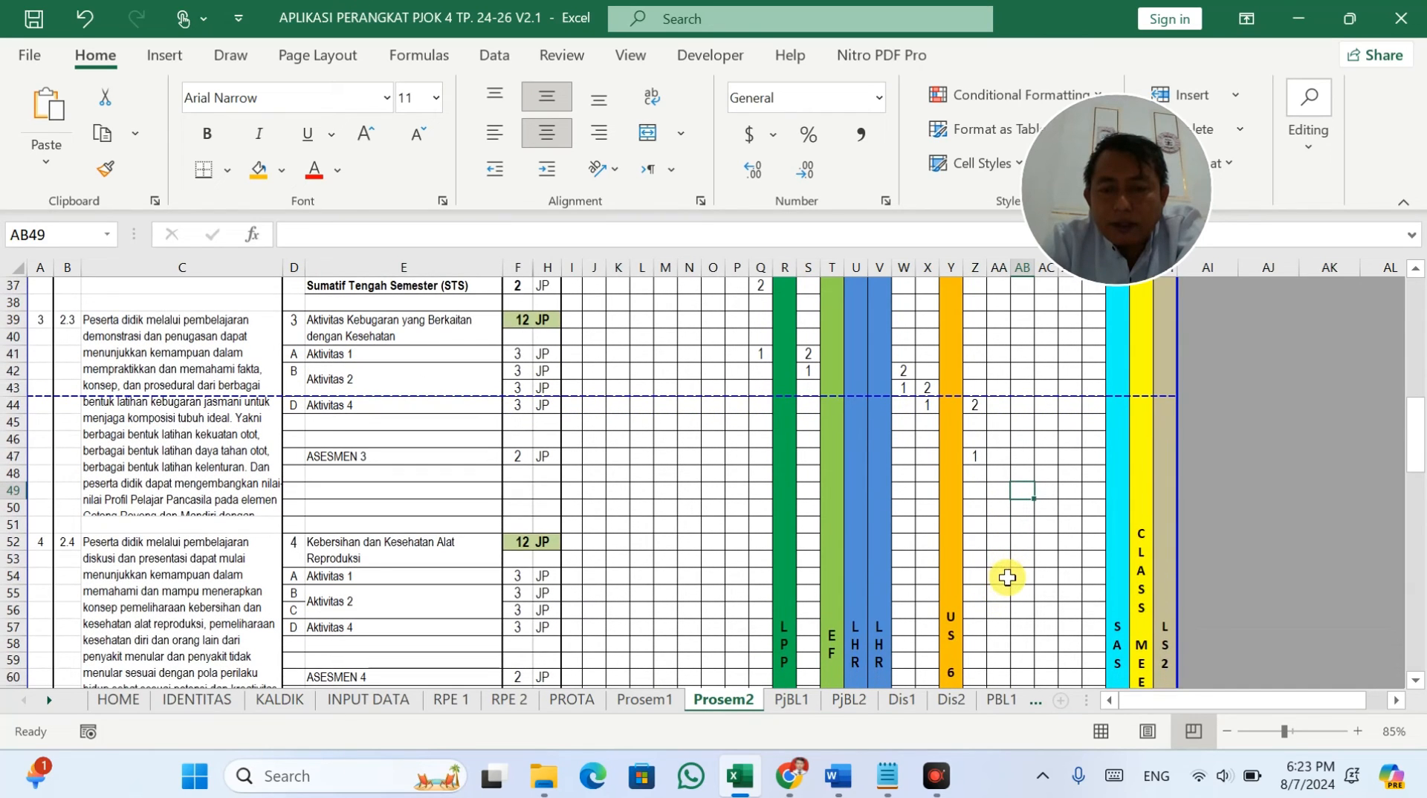
{"action": "left_click", "coordinate": [1003, 579]}
{"action": "type", "text": "3"}
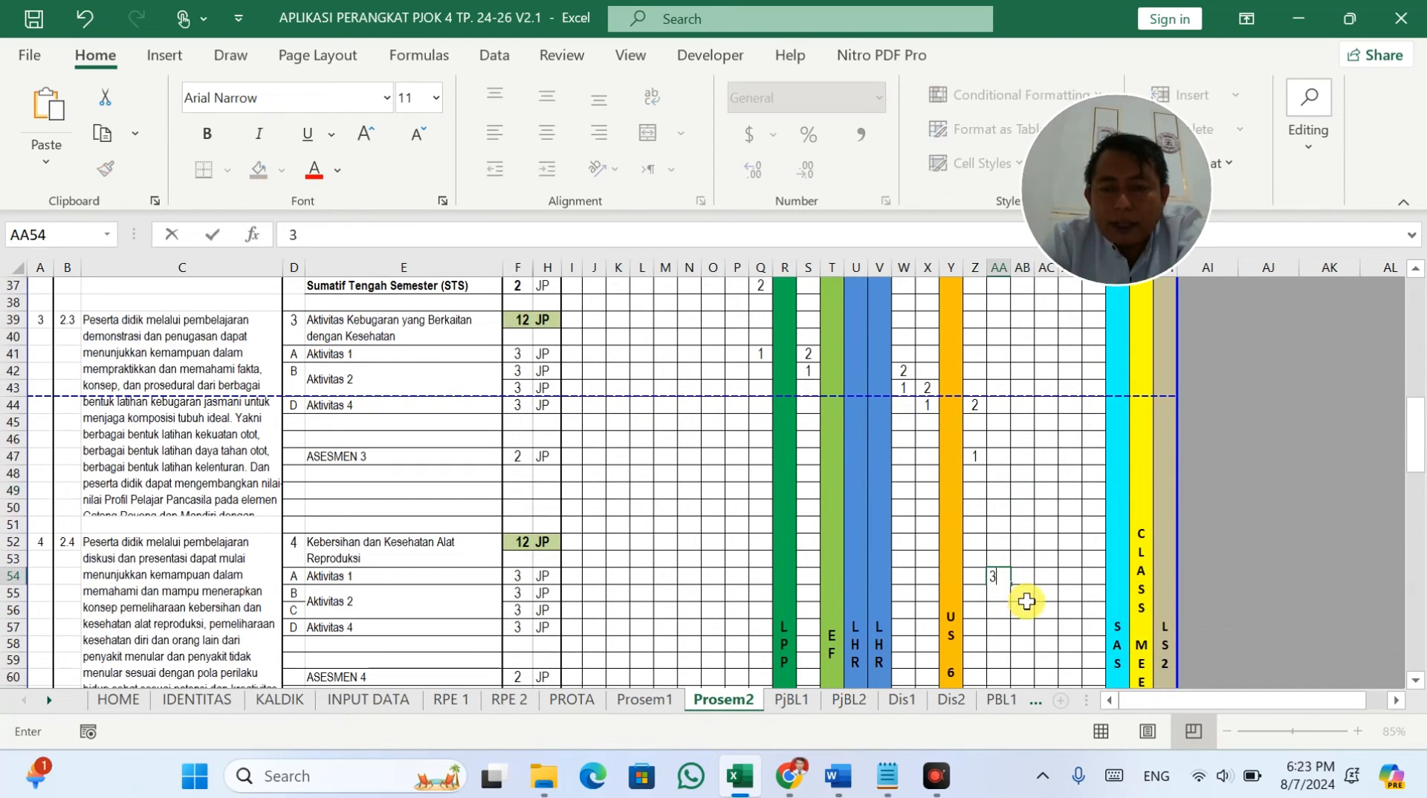
{"action": "left_click", "coordinate": [1019, 599]}
{"action": "type", "text": "3"}
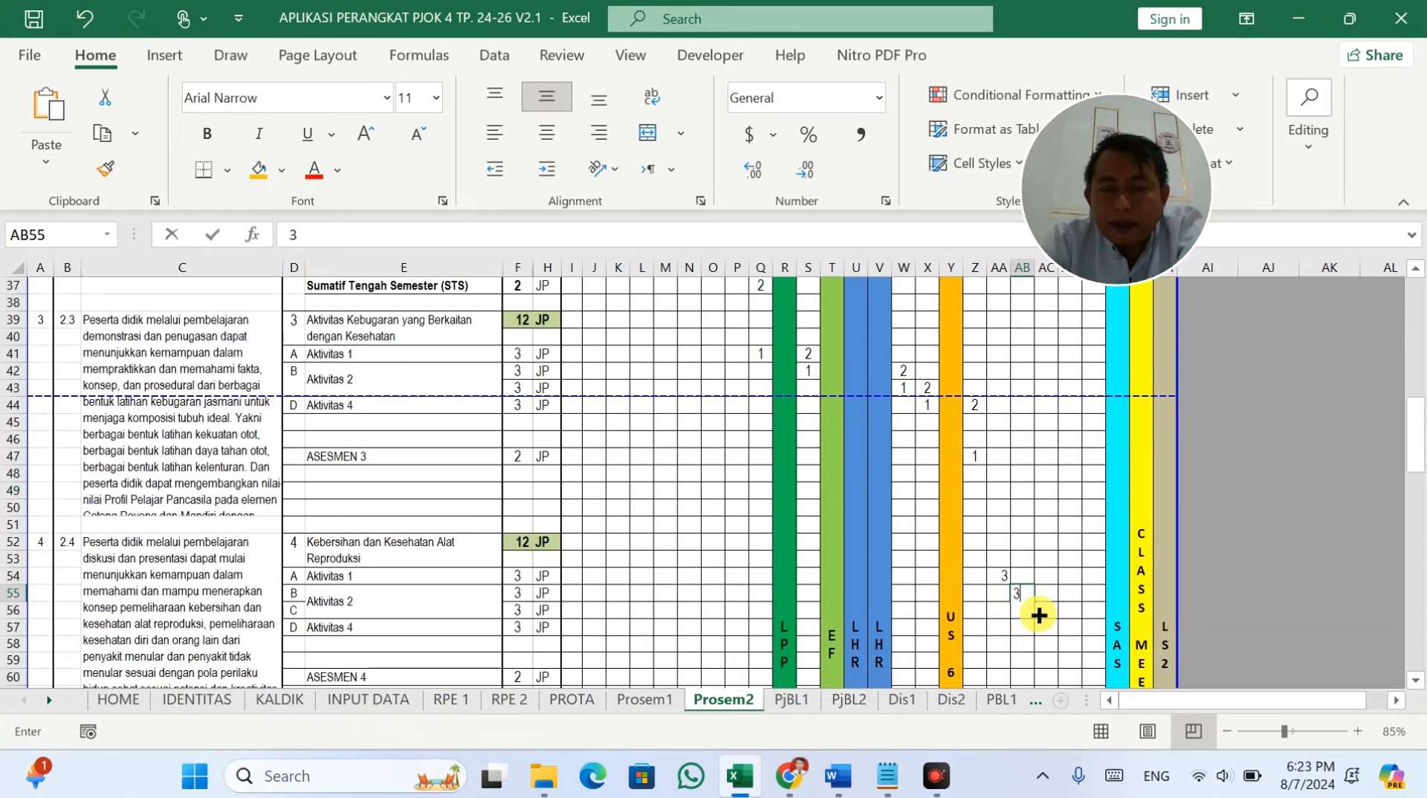
{"action": "left_click", "coordinate": [1046, 609]}
{"action": "type", "text": "3"}
{"action": "left_click", "coordinate": [1074, 635]}
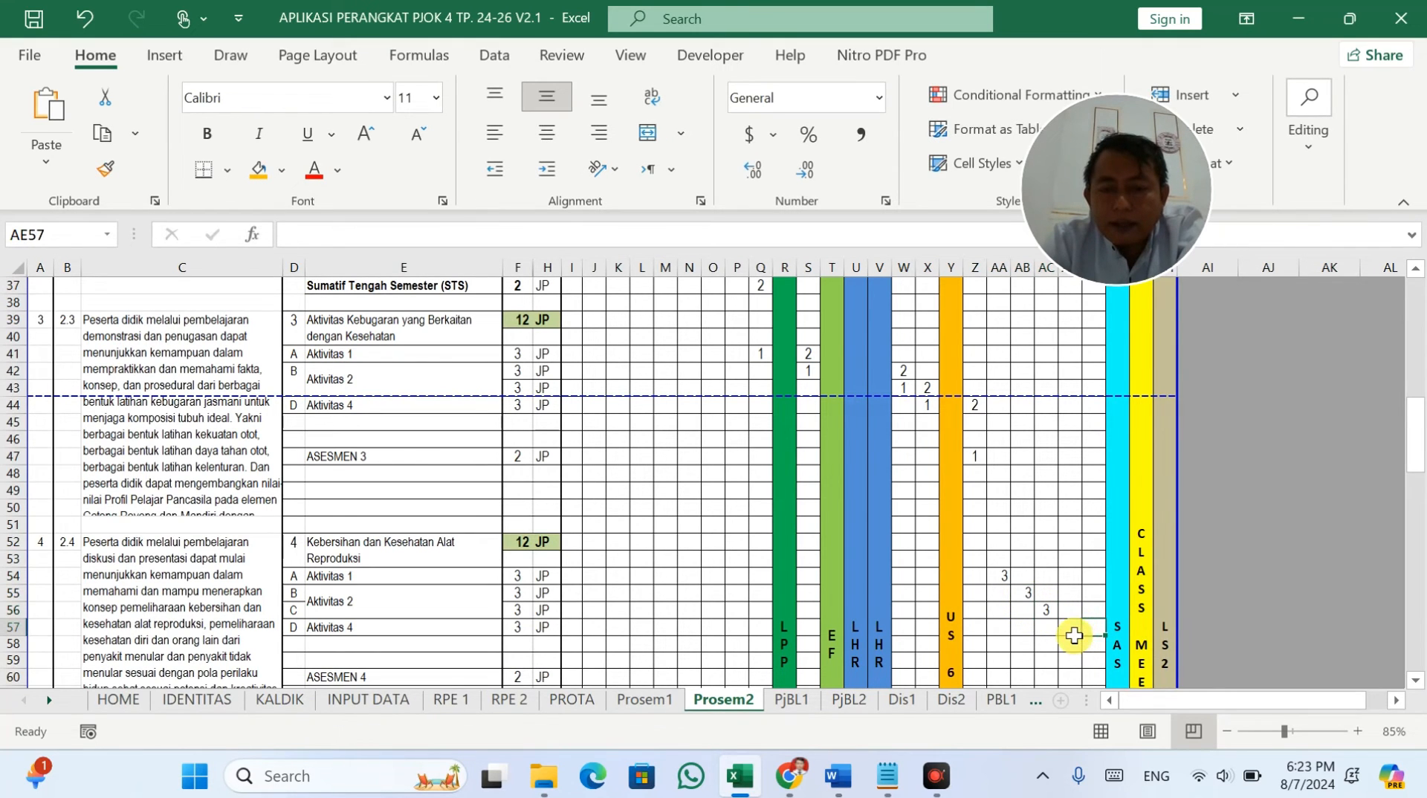
{"action": "left_click", "coordinate": [1073, 631]}
{"action": "type", "text": "3"}
Step: Enter 2 JP for ASESMEN 4 in column AE
{"action": "scroll", "coordinate": [1092, 617], "scroll_direction": "down", "scroll_amount": 2}
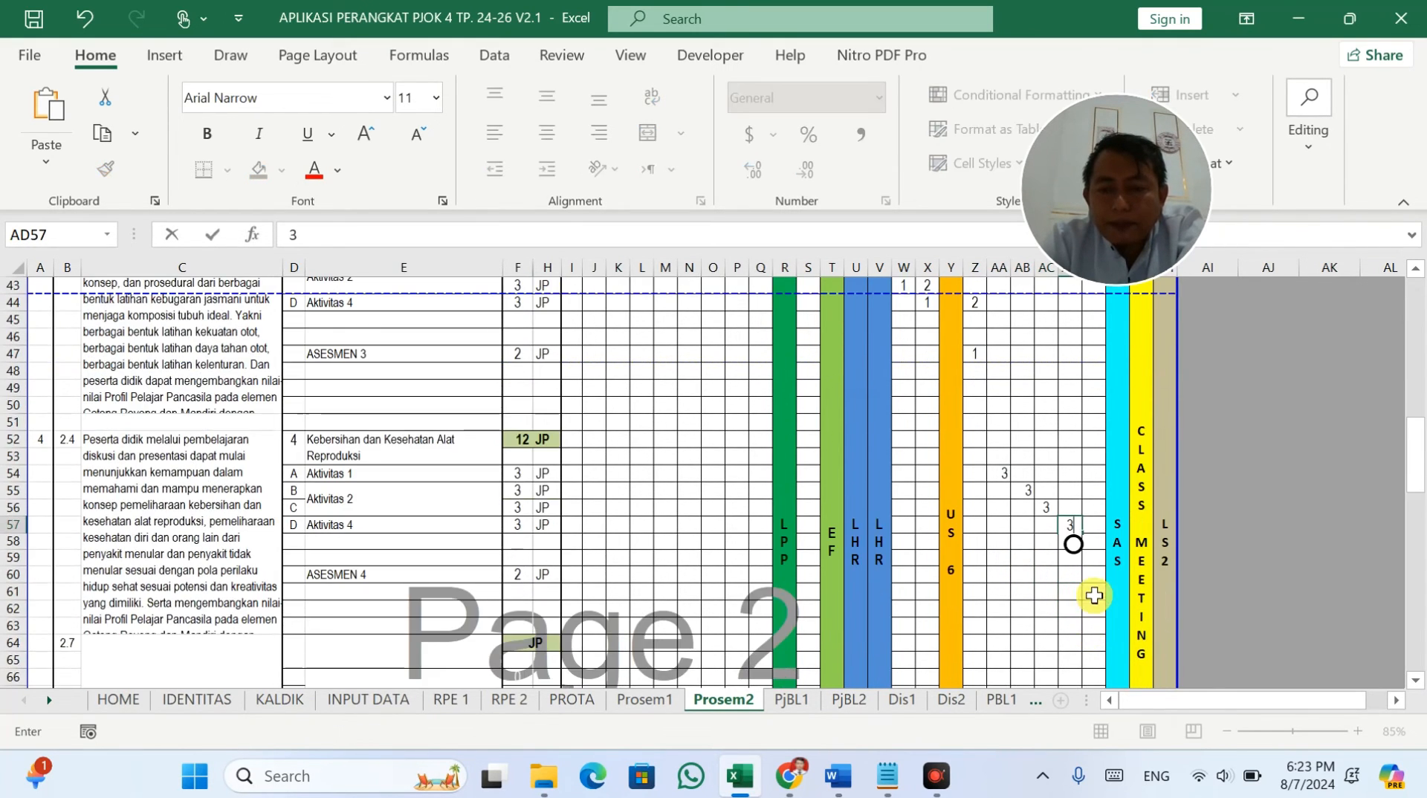
{"action": "left_click", "coordinate": [1093, 579]}
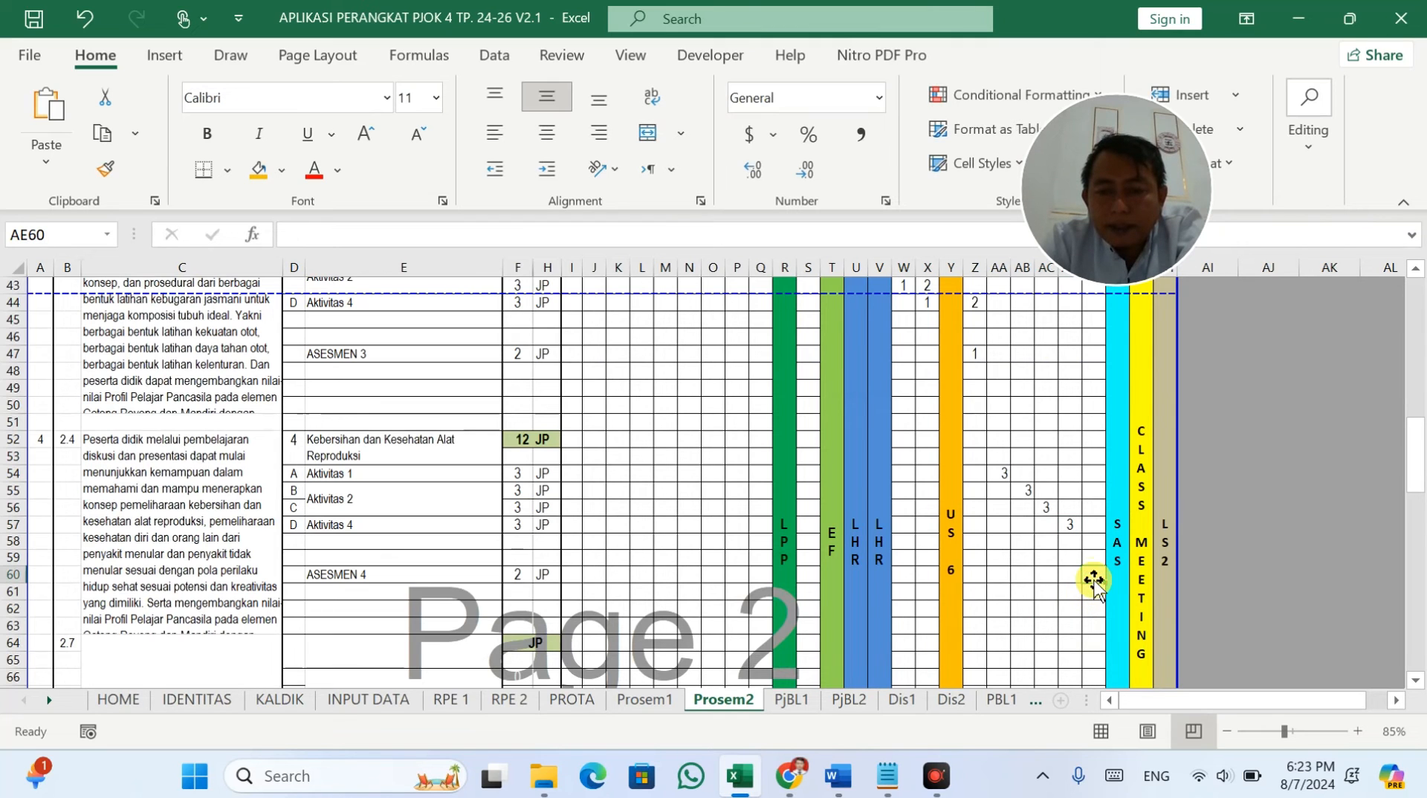
{"action": "type", "text": "2"}
{"action": "left_click", "coordinate": [1103, 611]}
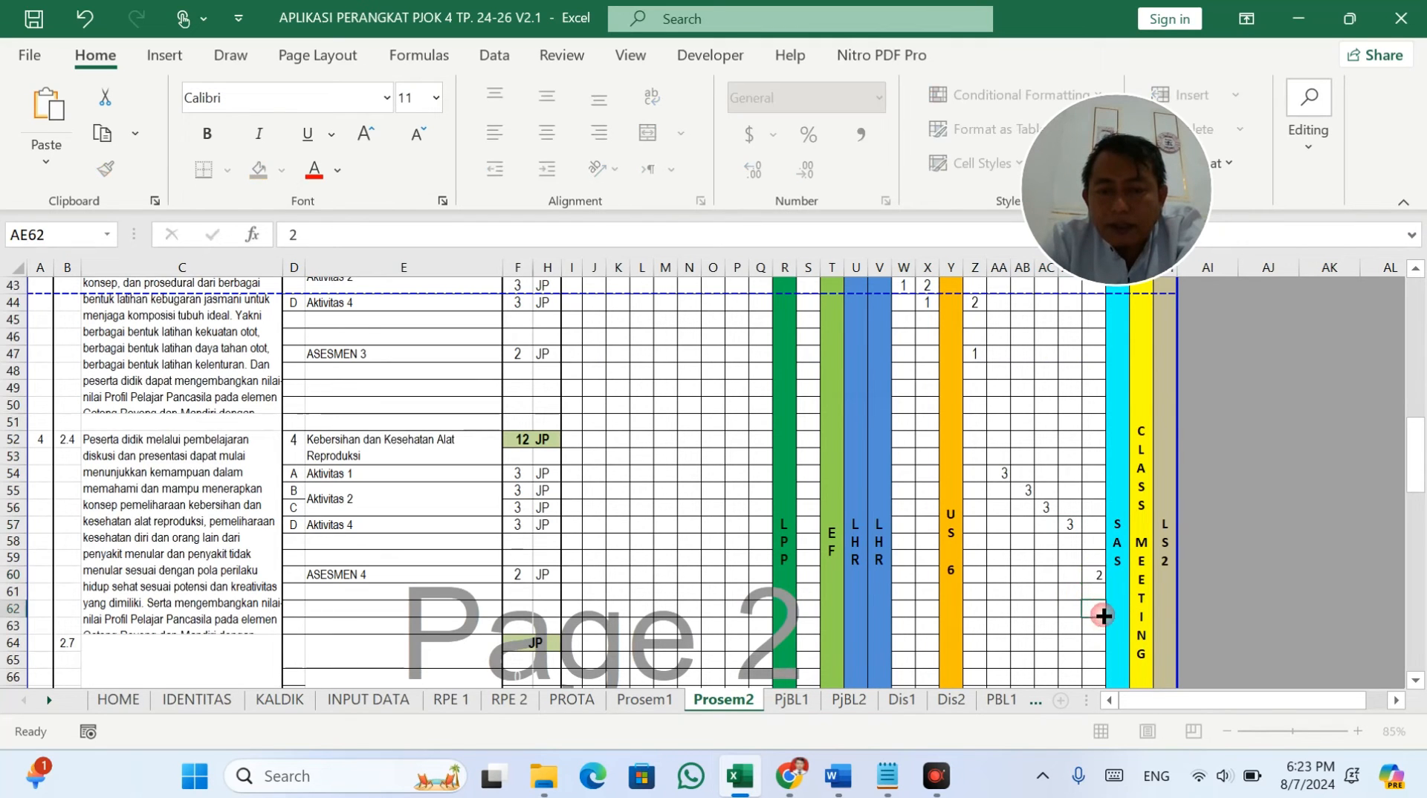
Step: Review the completed Prosem2 grid from its month headings down to the JUMLAH JAM PELAJARAN (JP) totals row
{"action": "scroll", "coordinate": [1103, 613], "scroll_direction": "down", "scroll_amount": 2}
{"action": "scroll", "coordinate": [1103, 615], "scroll_direction": "up", "scroll_amount": 1}
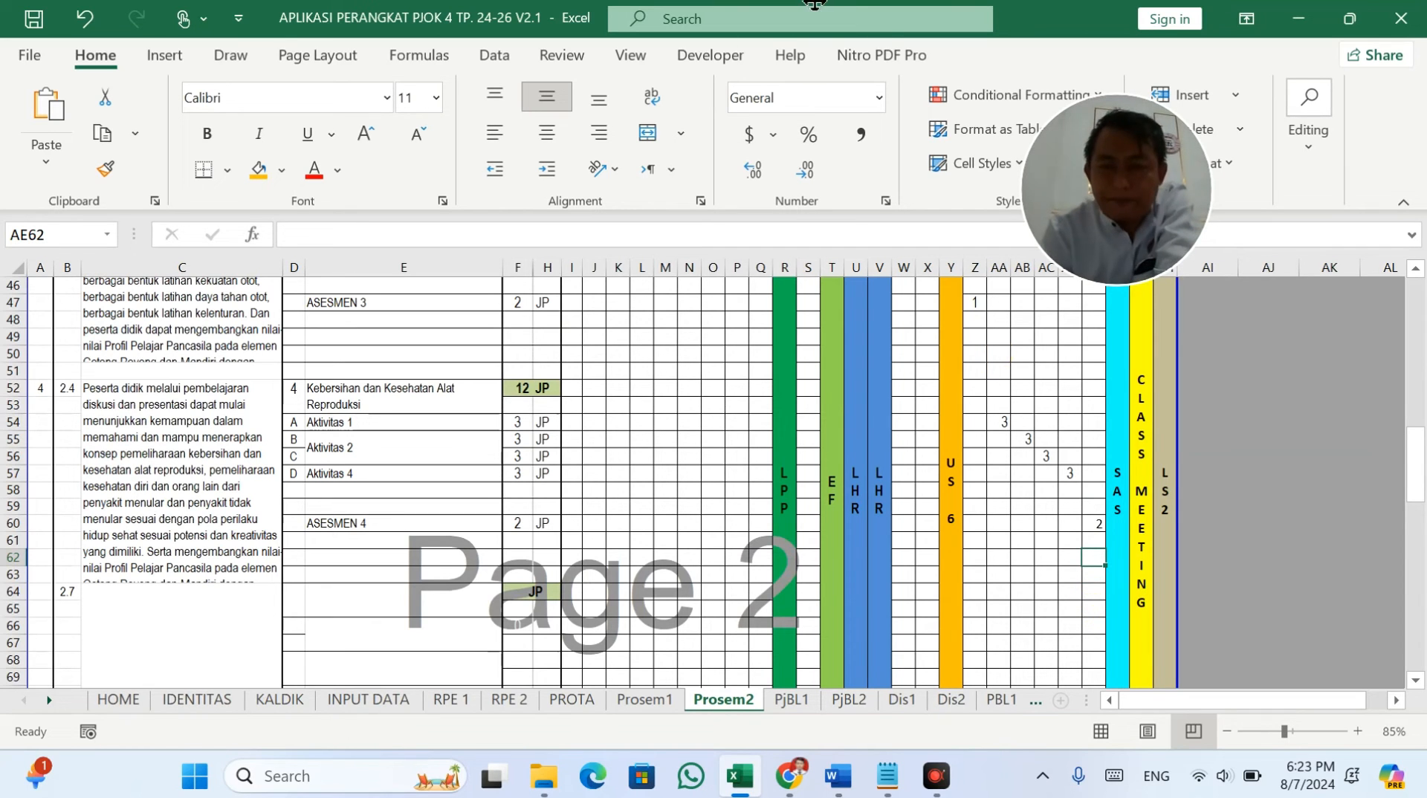
{"action": "scroll", "coordinate": [1039, 414], "scroll_direction": "up", "scroll_amount": 2}
{"action": "scroll", "coordinate": [970, 395], "scroll_direction": "up", "scroll_amount": 3}
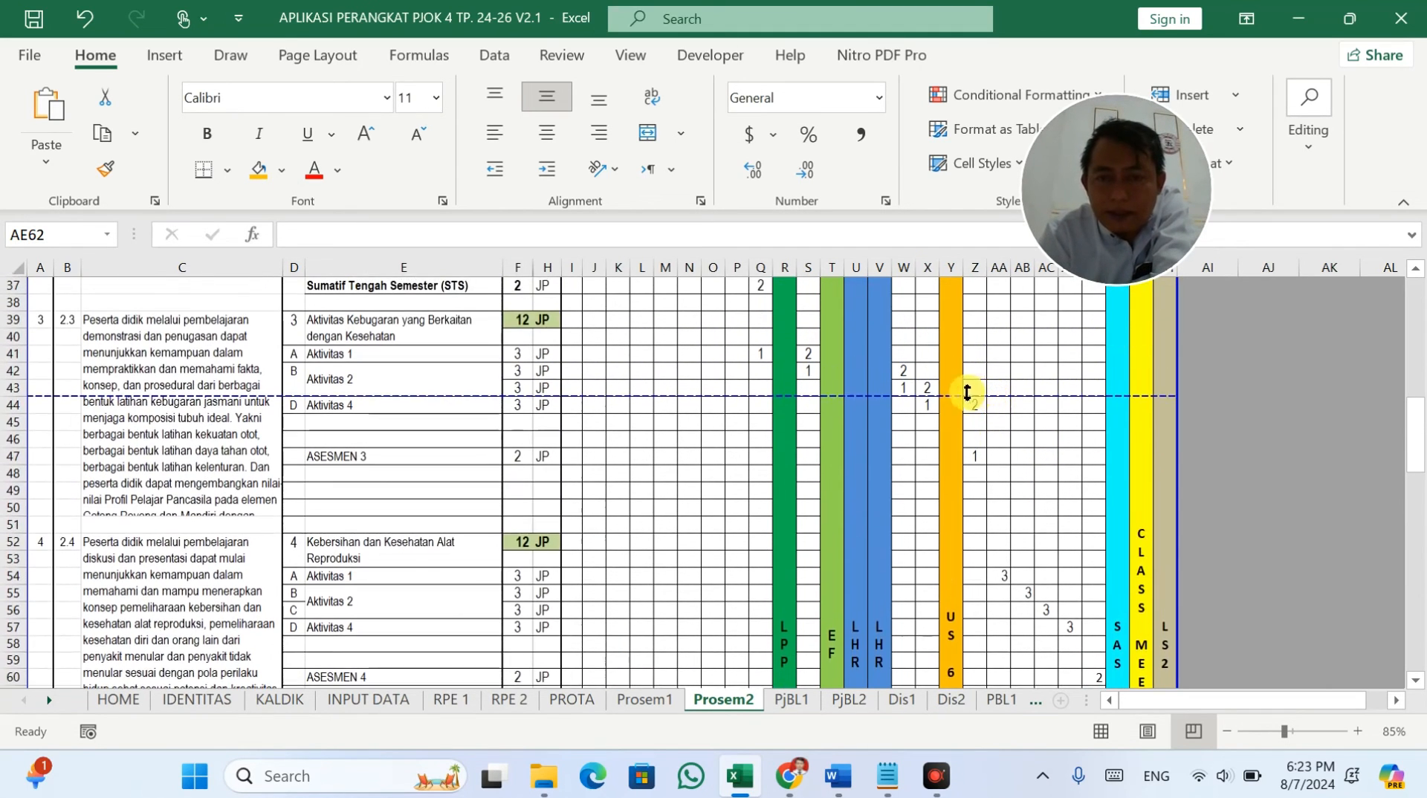
{"action": "scroll", "coordinate": [770, 402], "scroll_direction": "up", "scroll_amount": 2}
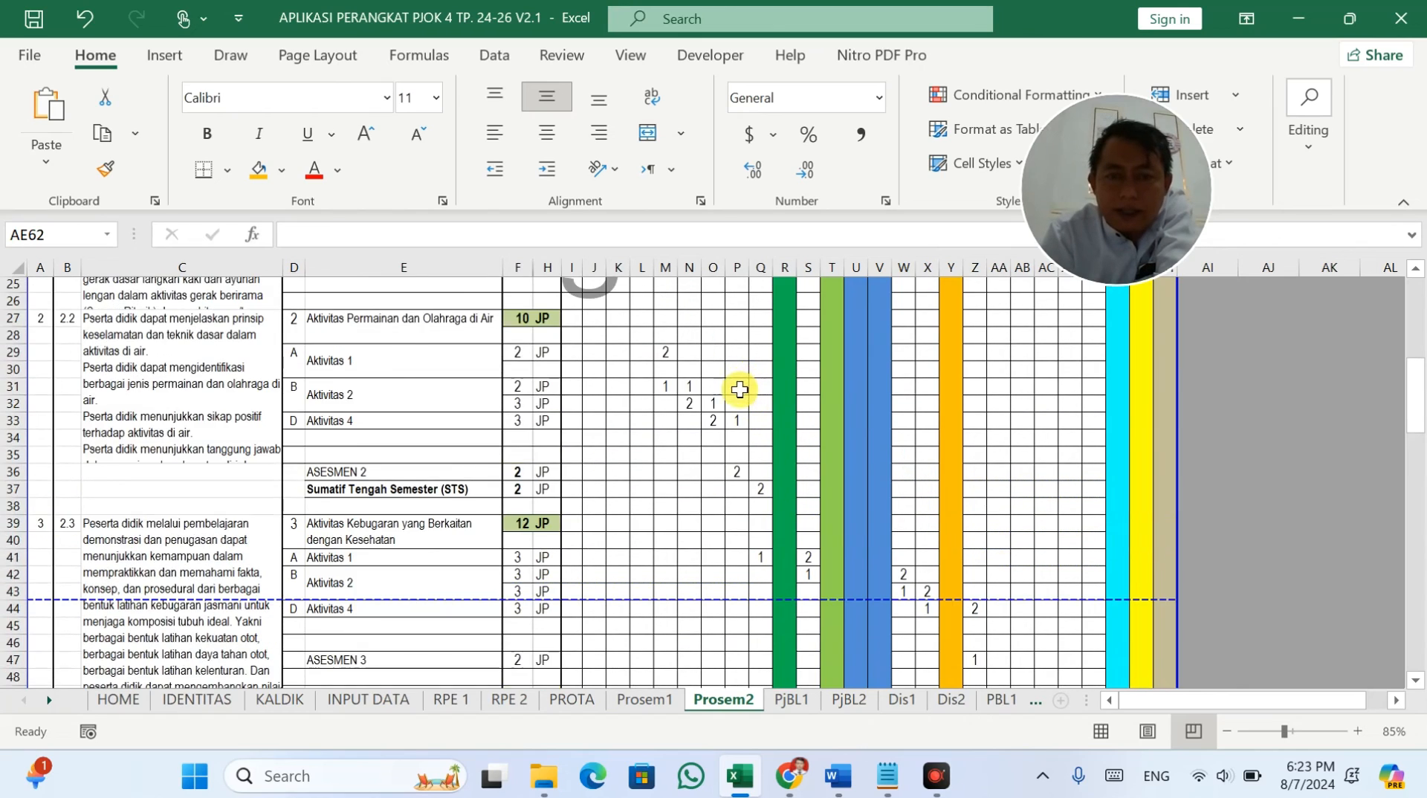
{"action": "scroll", "coordinate": [740, 389], "scroll_direction": "up", "scroll_amount": 5}
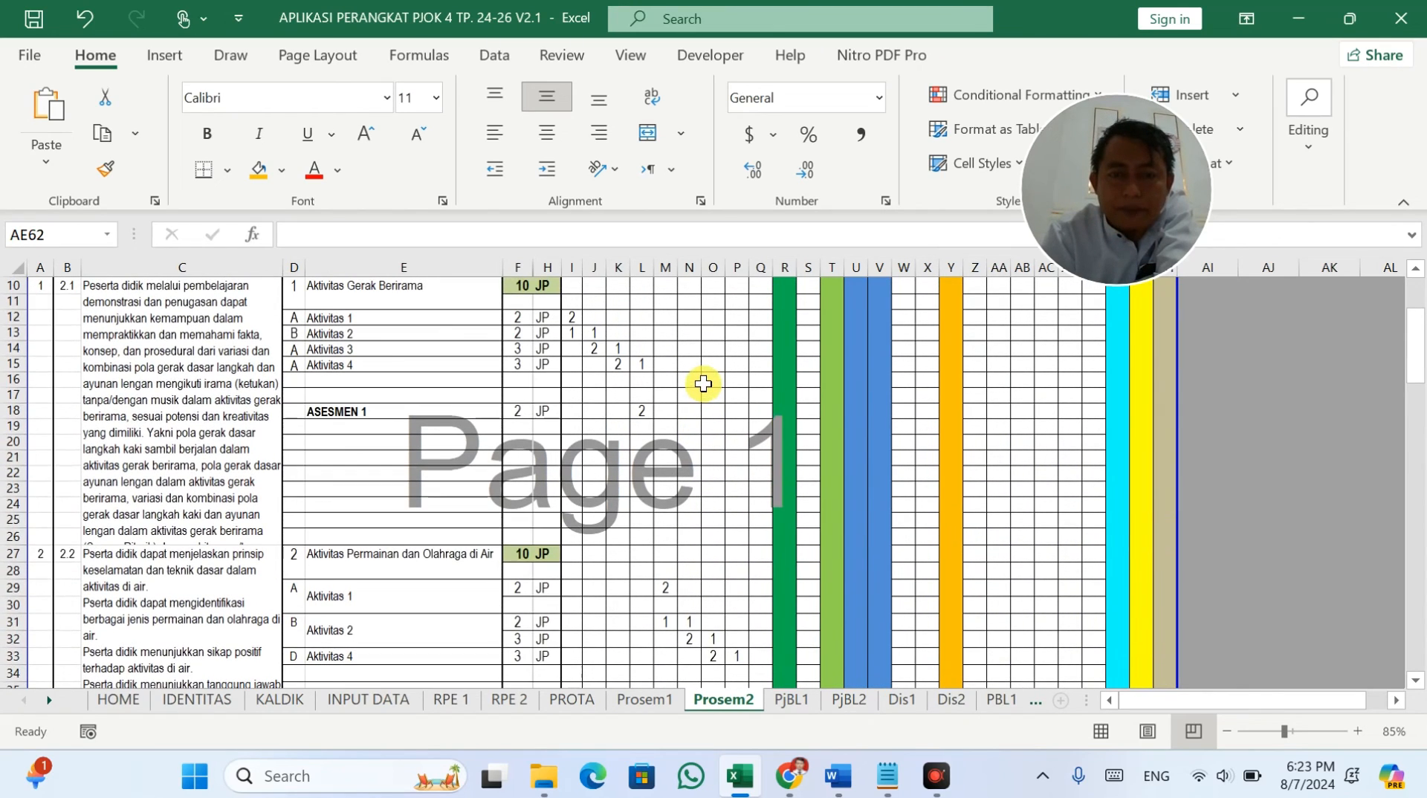
{"action": "scroll", "coordinate": [583, 337], "scroll_direction": "up", "scroll_amount": 1}
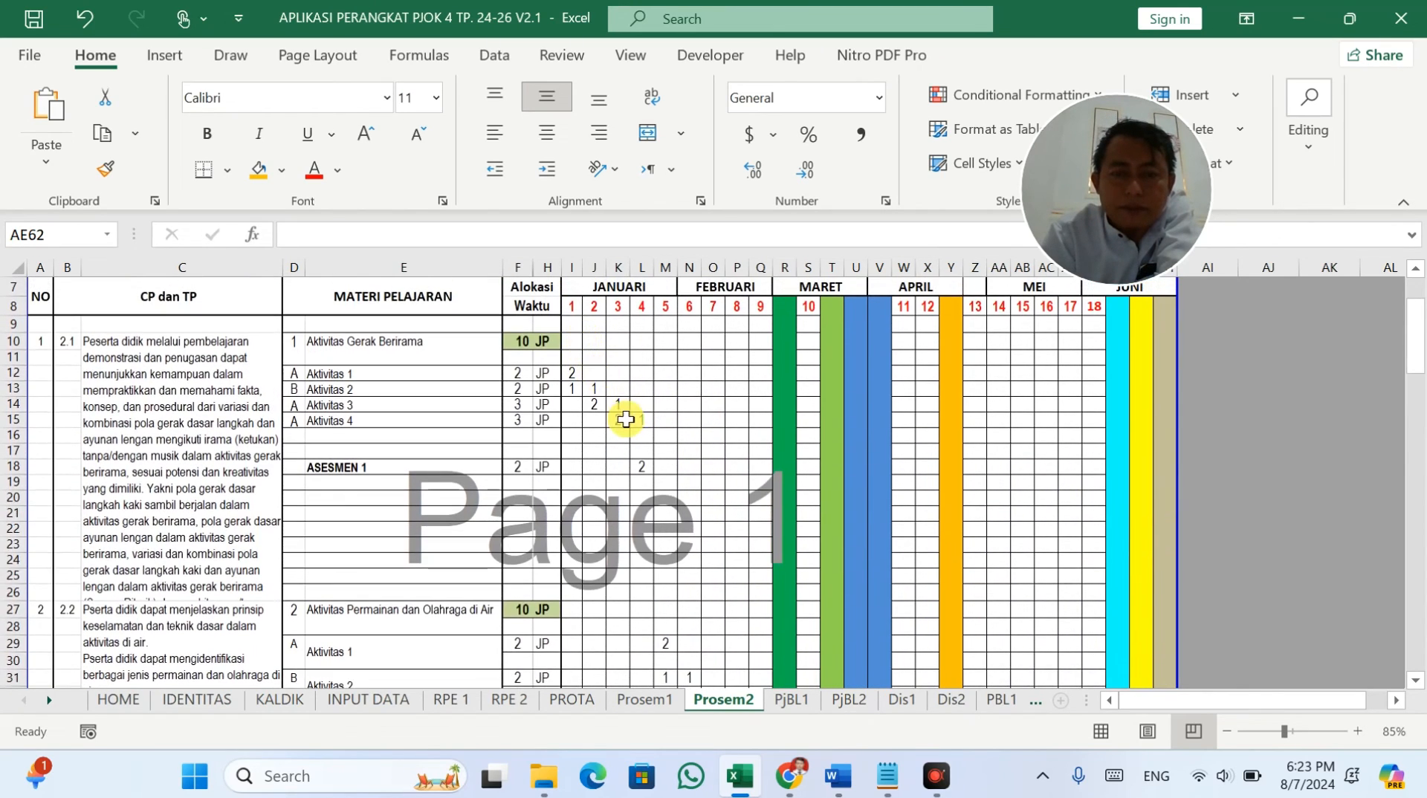
{"action": "scroll", "coordinate": [627, 416], "scroll_direction": "down", "scroll_amount": 6}
{"action": "scroll", "coordinate": [626, 451], "scroll_direction": "down", "scroll_amount": 20}
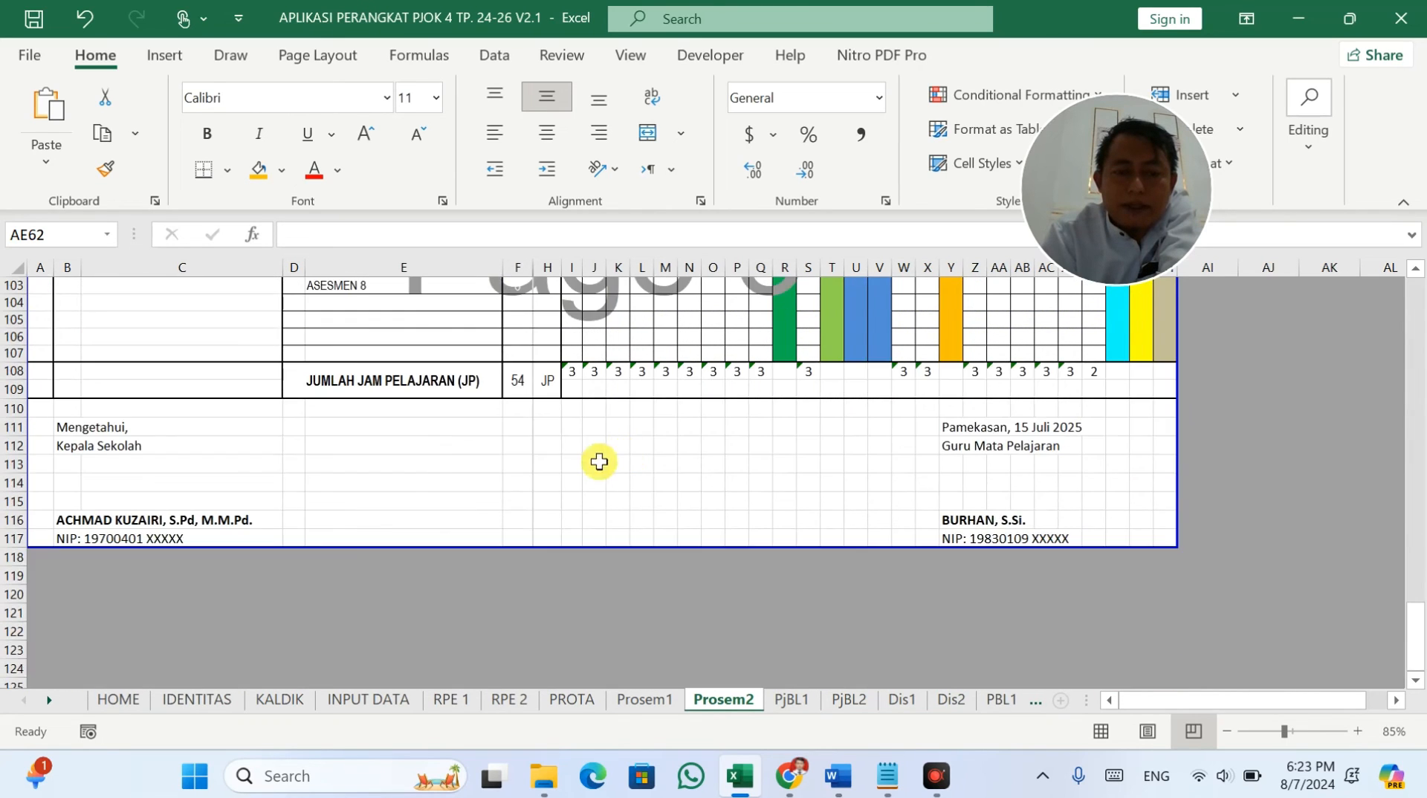
Step: Enter a further 1 JP for ASESMEN 3 in cell AA47 of Prosem2
{"action": "scroll", "coordinate": [587, 462], "scroll_direction": "up", "scroll_amount": 5}
{"action": "scroll", "coordinate": [574, 461], "scroll_direction": "up", "scroll_amount": 15}
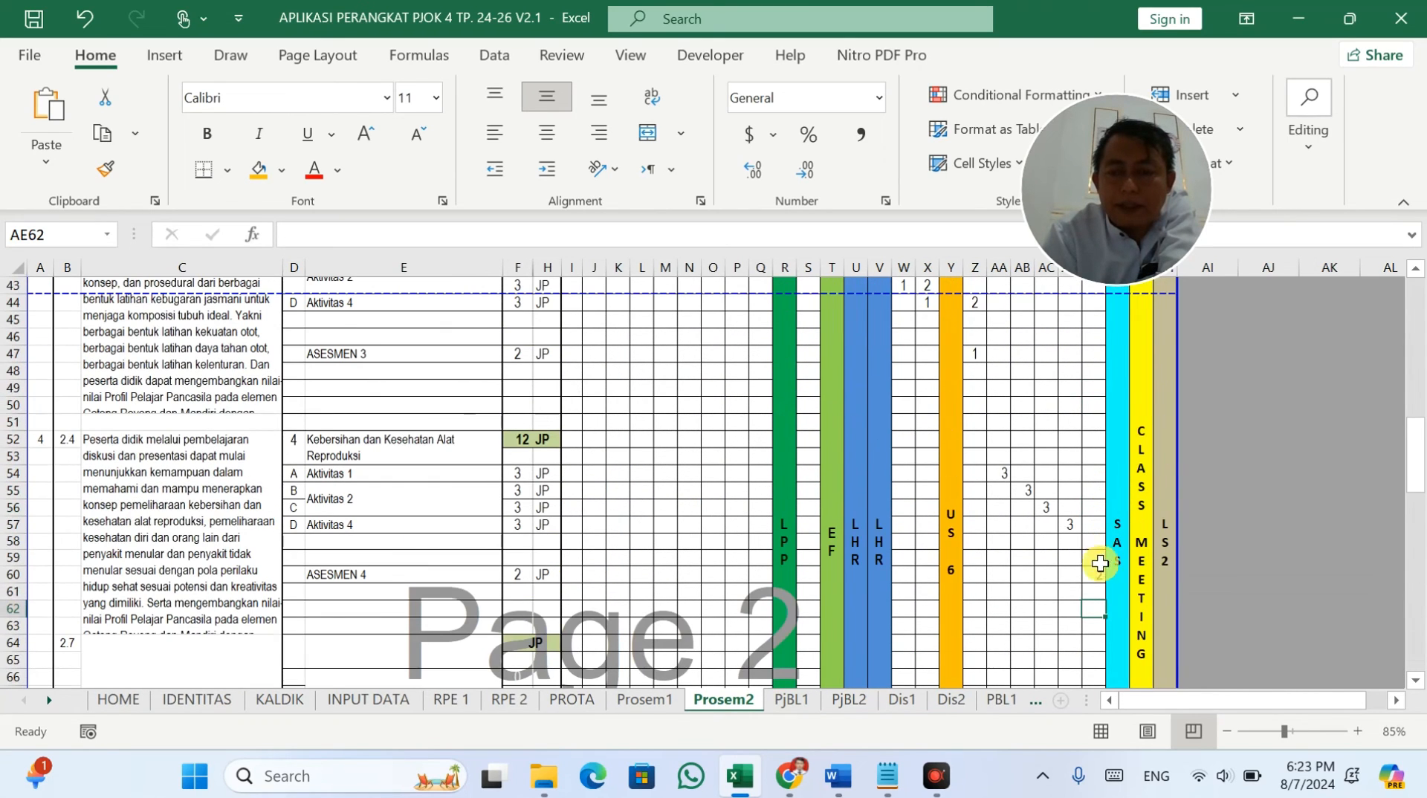
{"action": "left_click", "coordinate": [1095, 576]}
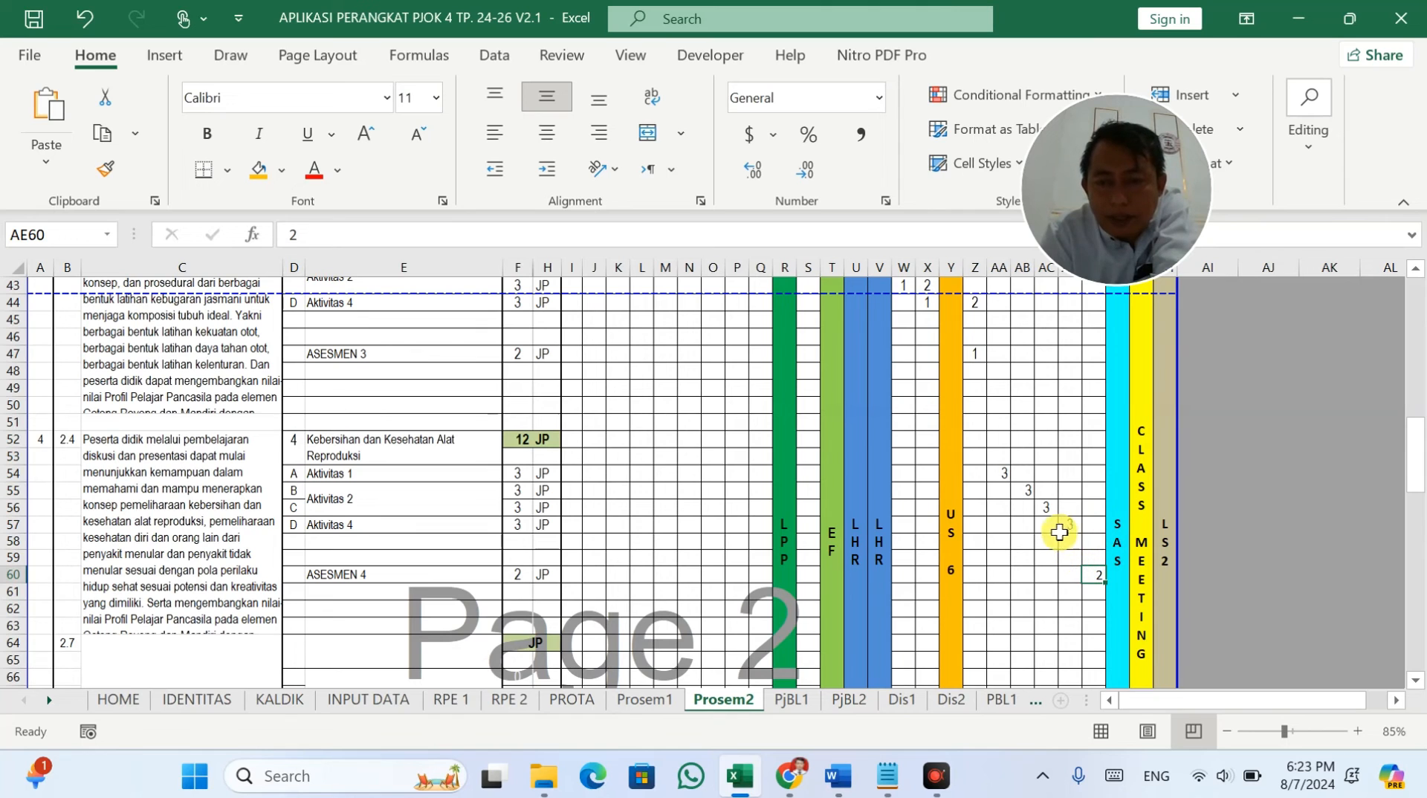
{"action": "scroll", "coordinate": [1003, 475], "scroll_direction": "up", "scroll_amount": 1}
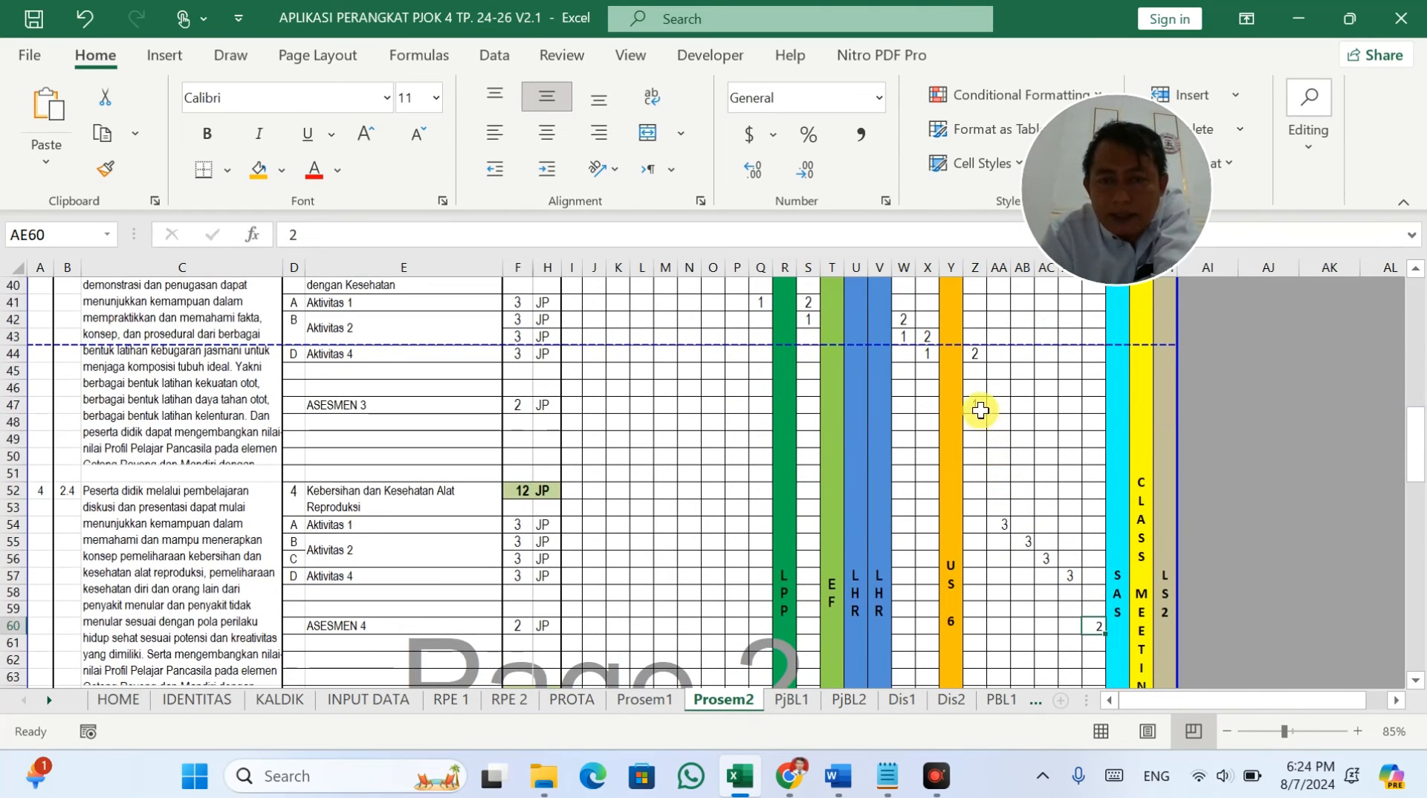
{"action": "left_click", "coordinate": [980, 409]}
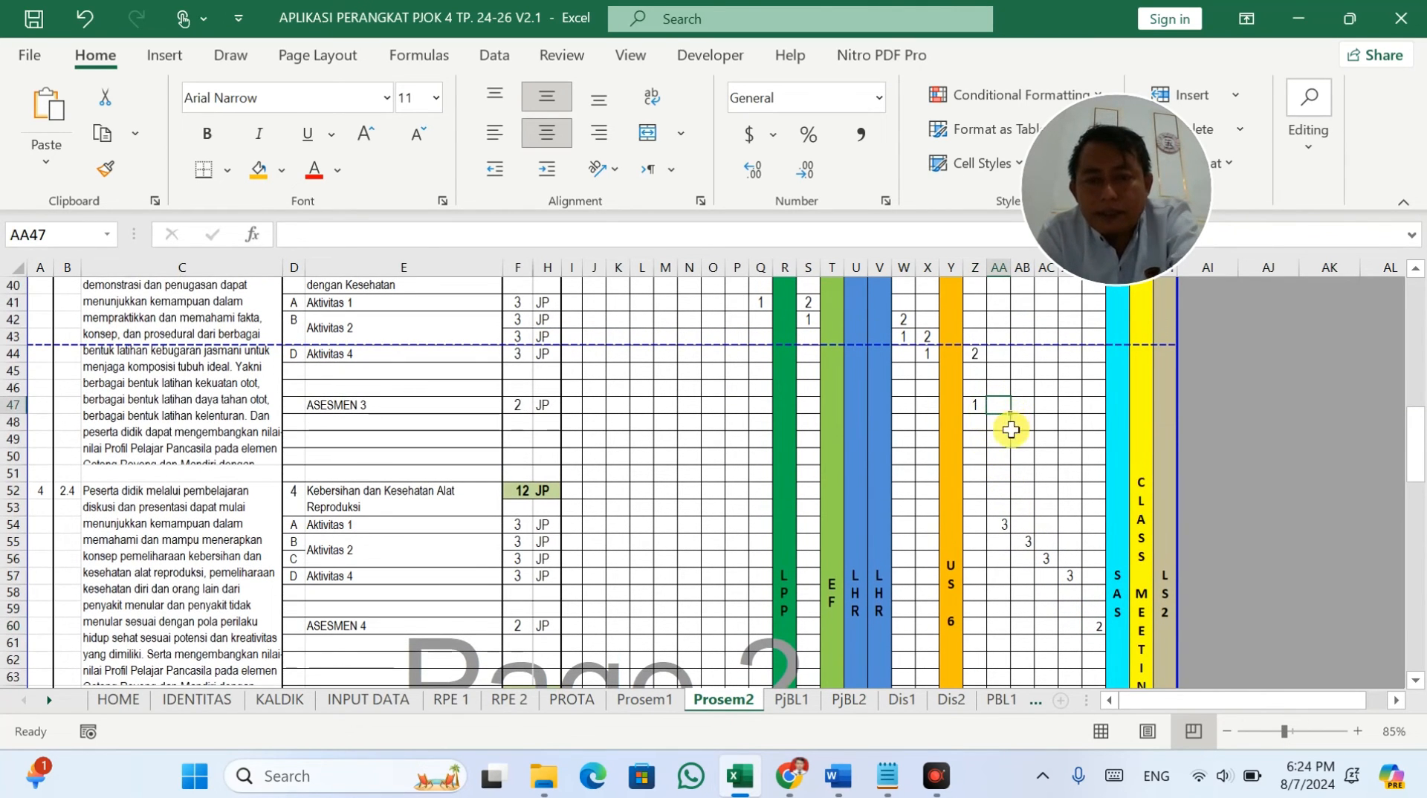
{"action": "left_click", "coordinate": [512, 404]}
{"action": "left_click", "coordinate": [993, 405]}
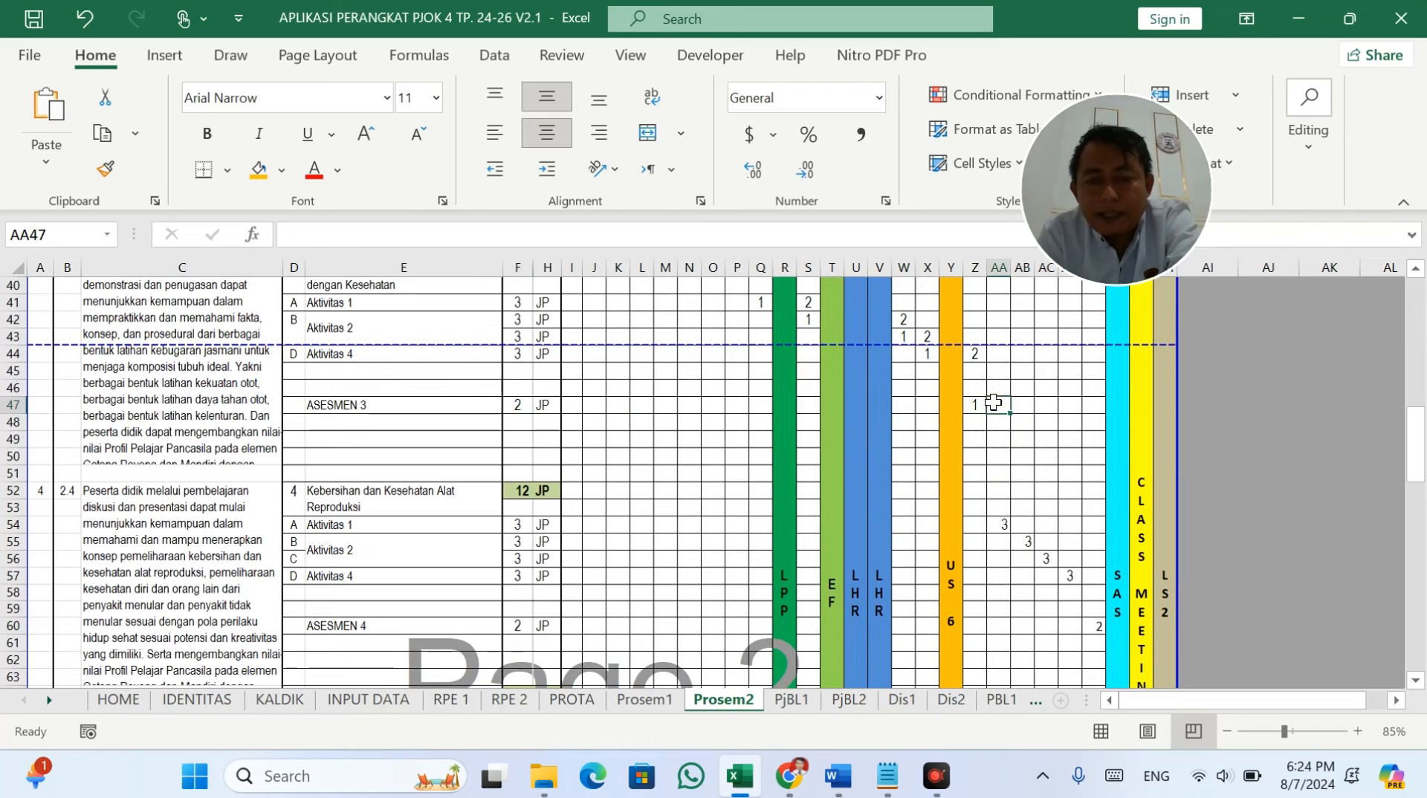
{"action": "type", "text": "2"}
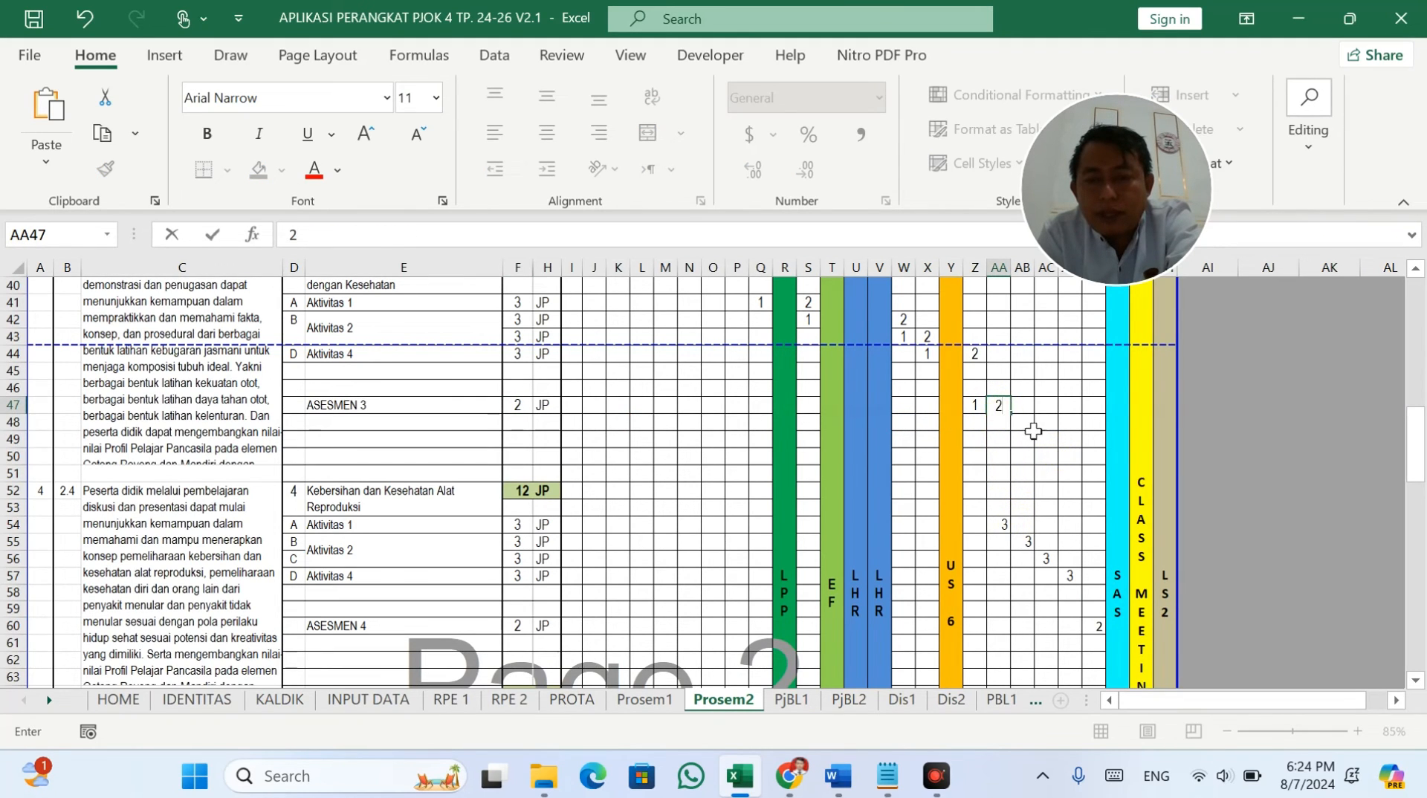
{"action": "key", "text": "Escape"}
{"action": "left_click", "coordinate": [976, 405]}
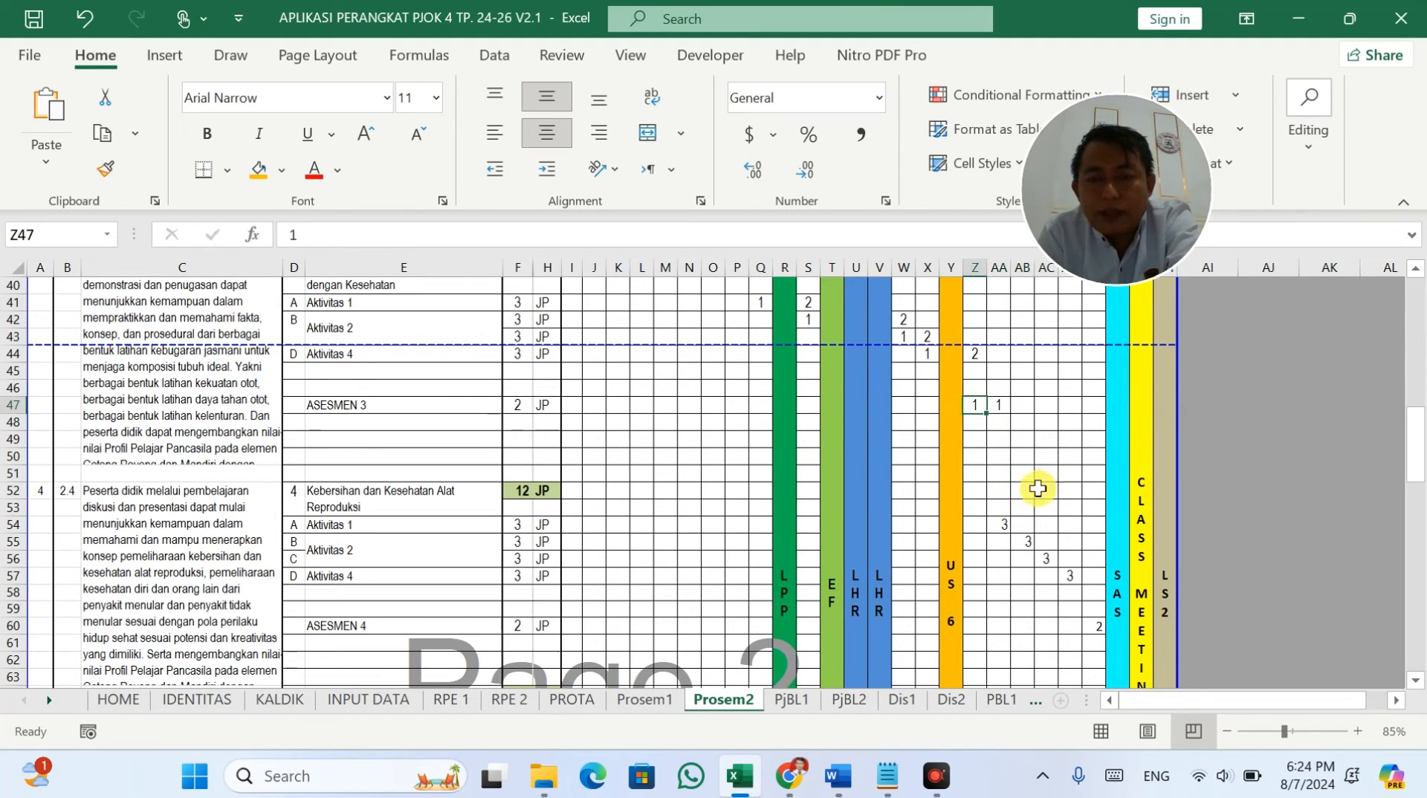
Step: Split Aktivitas 1 of Kebersihan dan Kesehatan Alat Reproduksi into 2 JP in AA54 and 1 JP in AB54
{"action": "left_click", "coordinate": [1008, 526]}
{"action": "type", "text": "2"}
{"action": "key", "text": "Tab"}
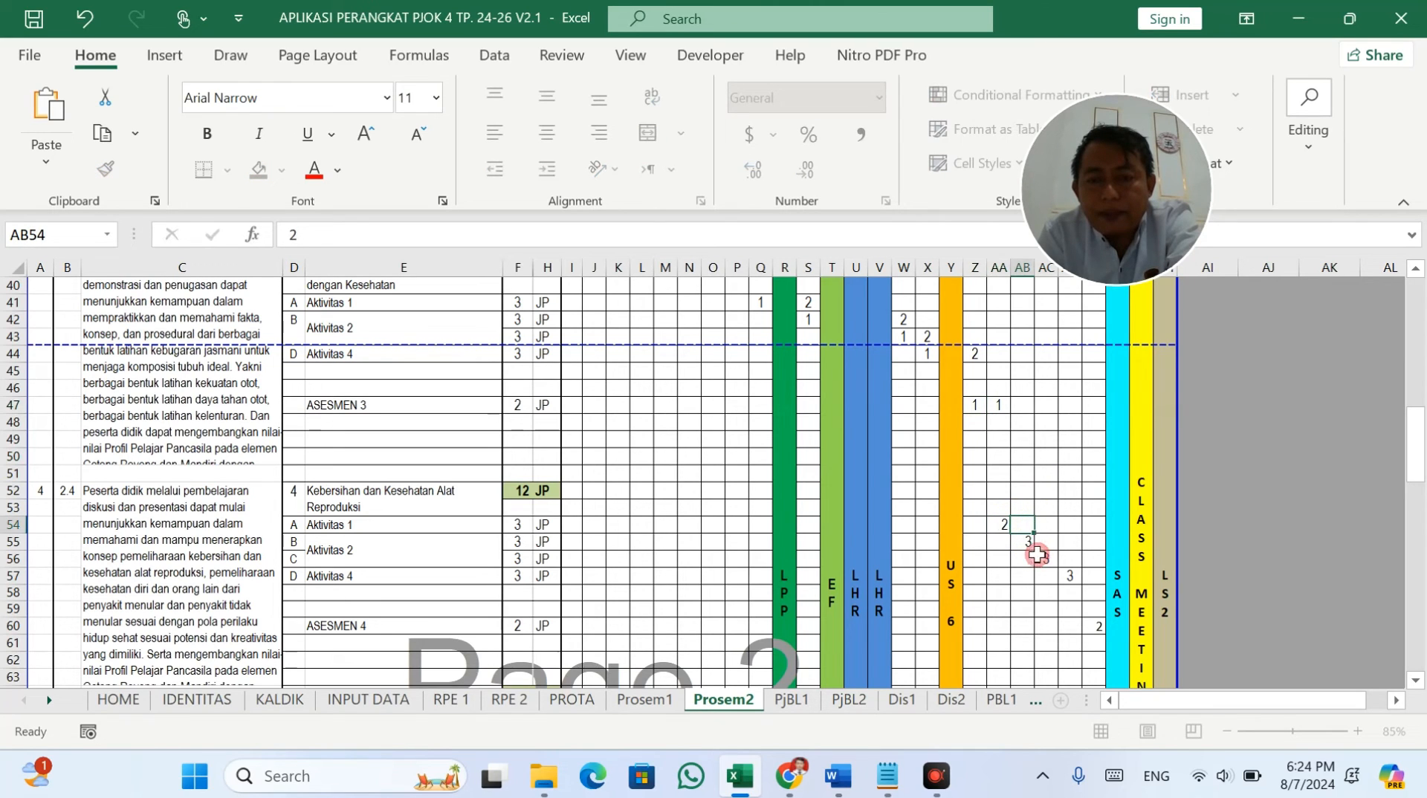
{"action": "type", "text": "1"}
Step: Split the two Aktivitas 2 rows into 2 JP in AB55 and 1 JP in AC55, and 2 JP in AC56 and 1 JP in AD56
{"action": "left_click", "coordinate": [1029, 542]}
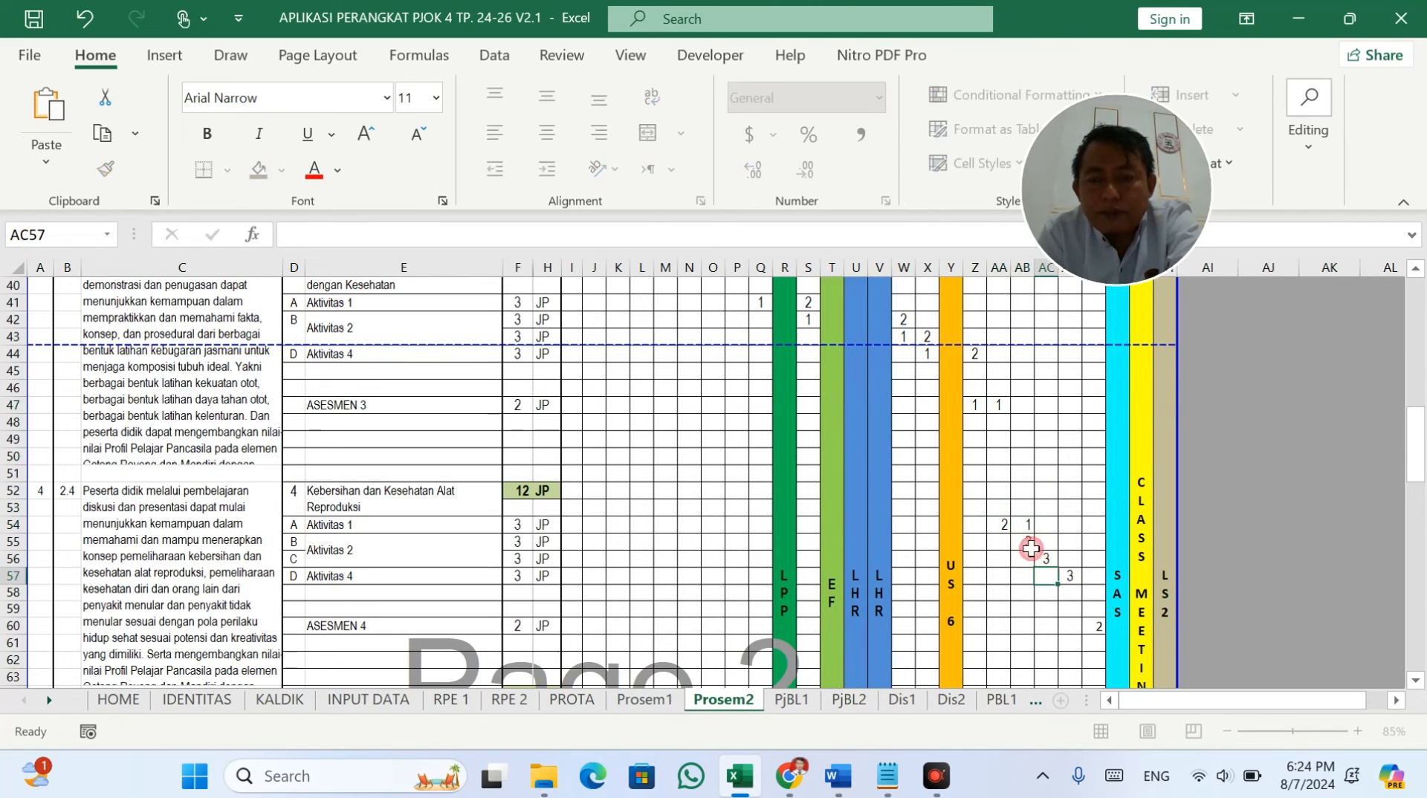
{"action": "type", "text": "2"}
{"action": "left_click", "coordinate": [1056, 572]}
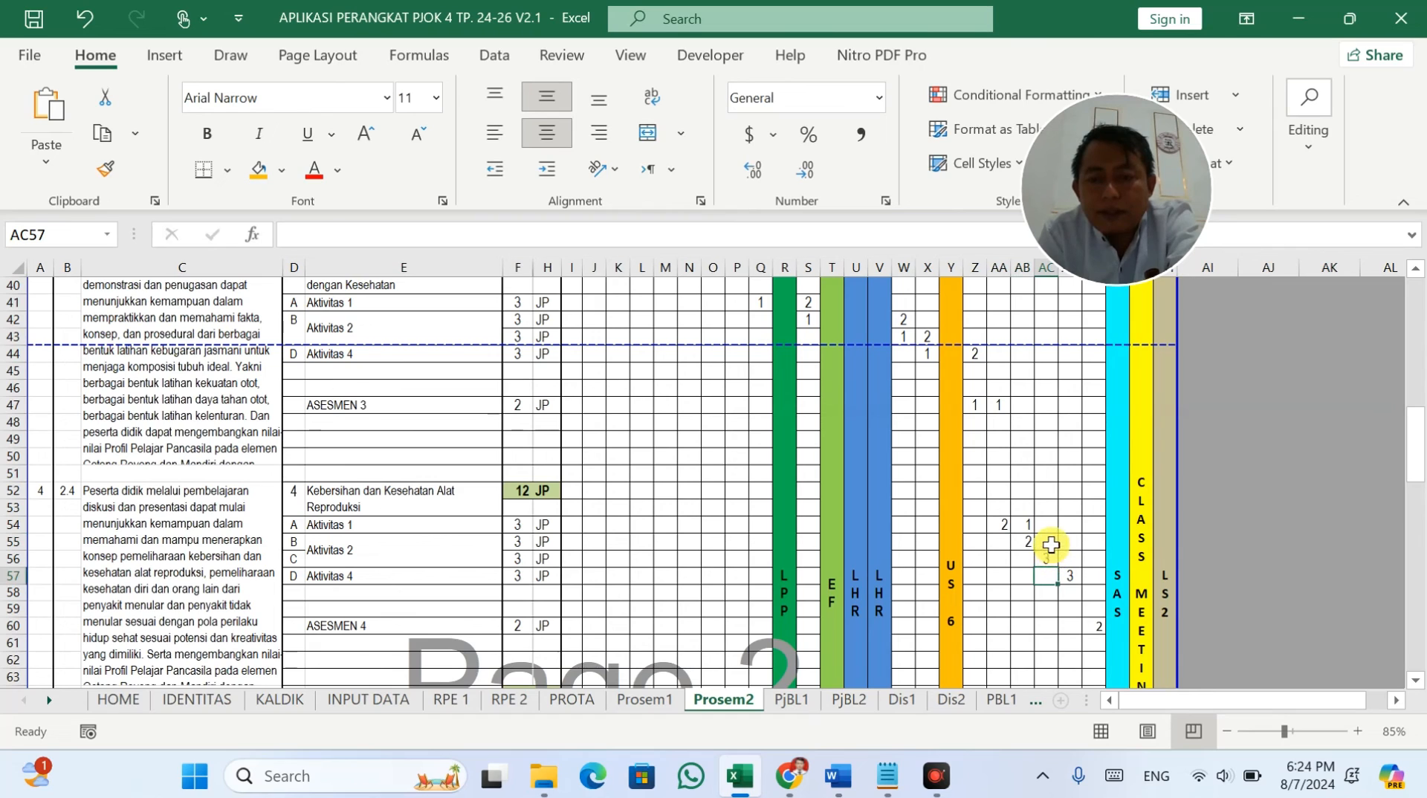
{"action": "left_click", "coordinate": [1051, 545]}
{"action": "type", "text": "1"}
{"action": "left_click", "coordinate": [1051, 561]}
{"action": "type", "text": "2"}
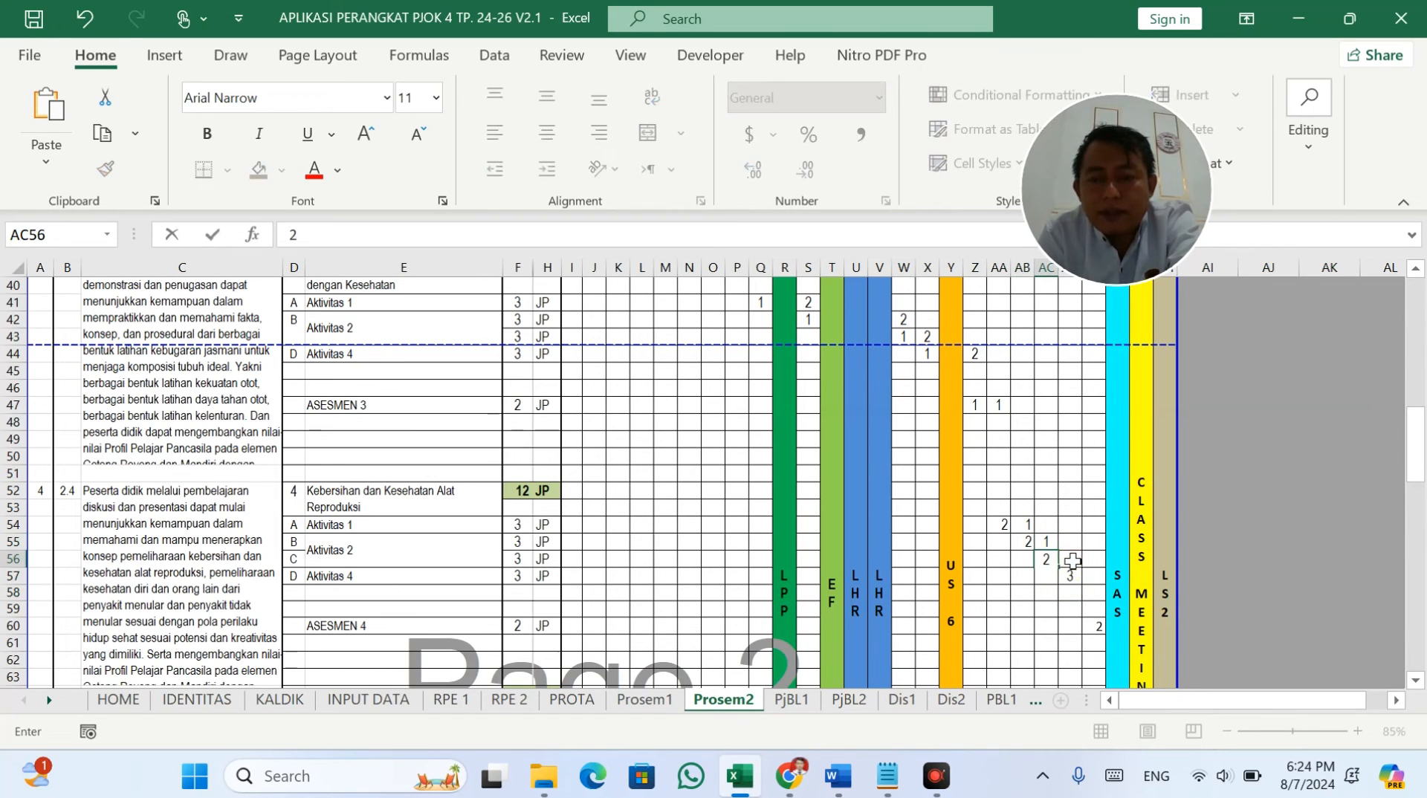
{"action": "left_click", "coordinate": [1072, 560]}
{"action": "type", "text": "1"}
Step: Split Aktivitas 4 in row 57 into 2 JP in AD57 and 1 JP in AE57
{"action": "left_click", "coordinate": [1075, 579]}
{"action": "type", "text": "2"}
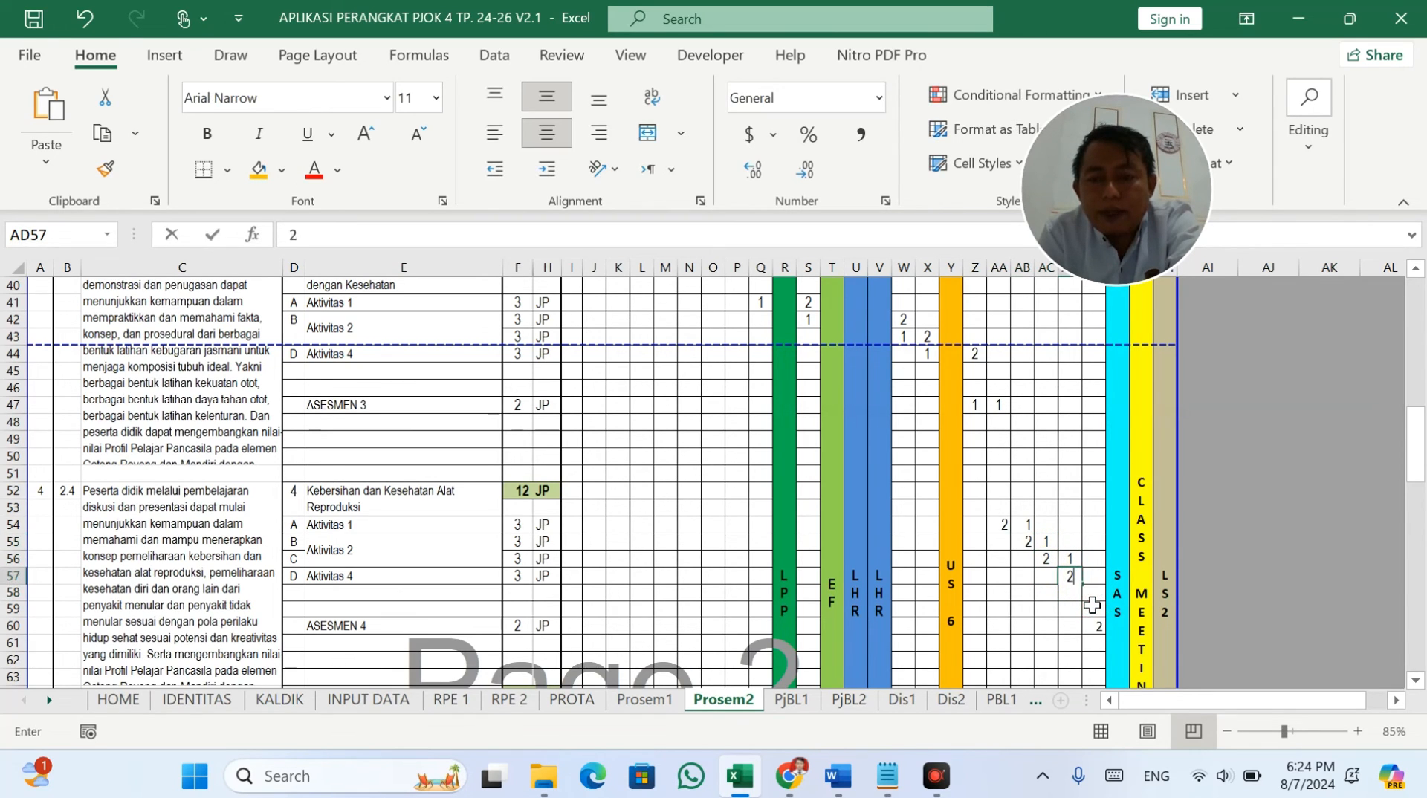
{"action": "left_click", "coordinate": [1092, 605]}
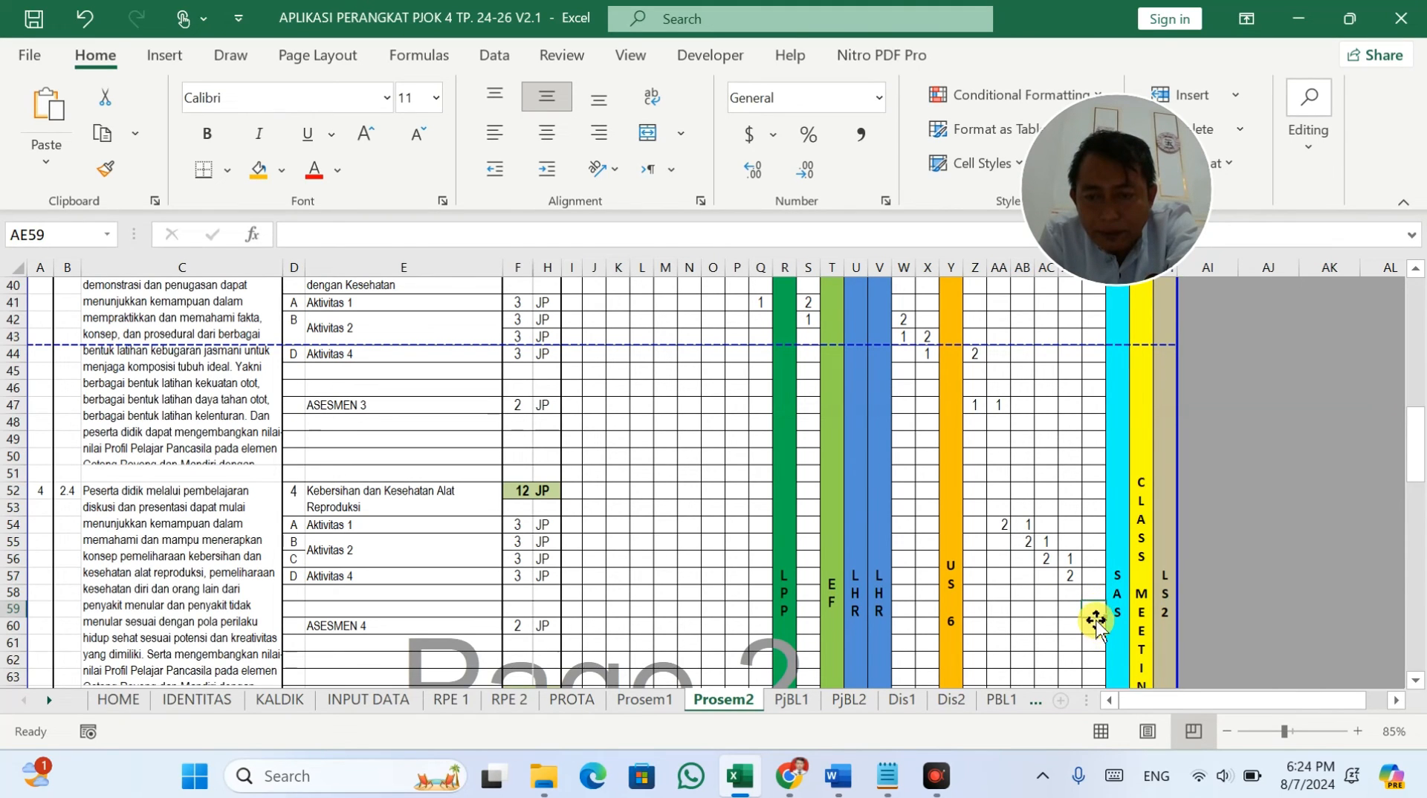
{"action": "left_click", "coordinate": [1094, 574]}
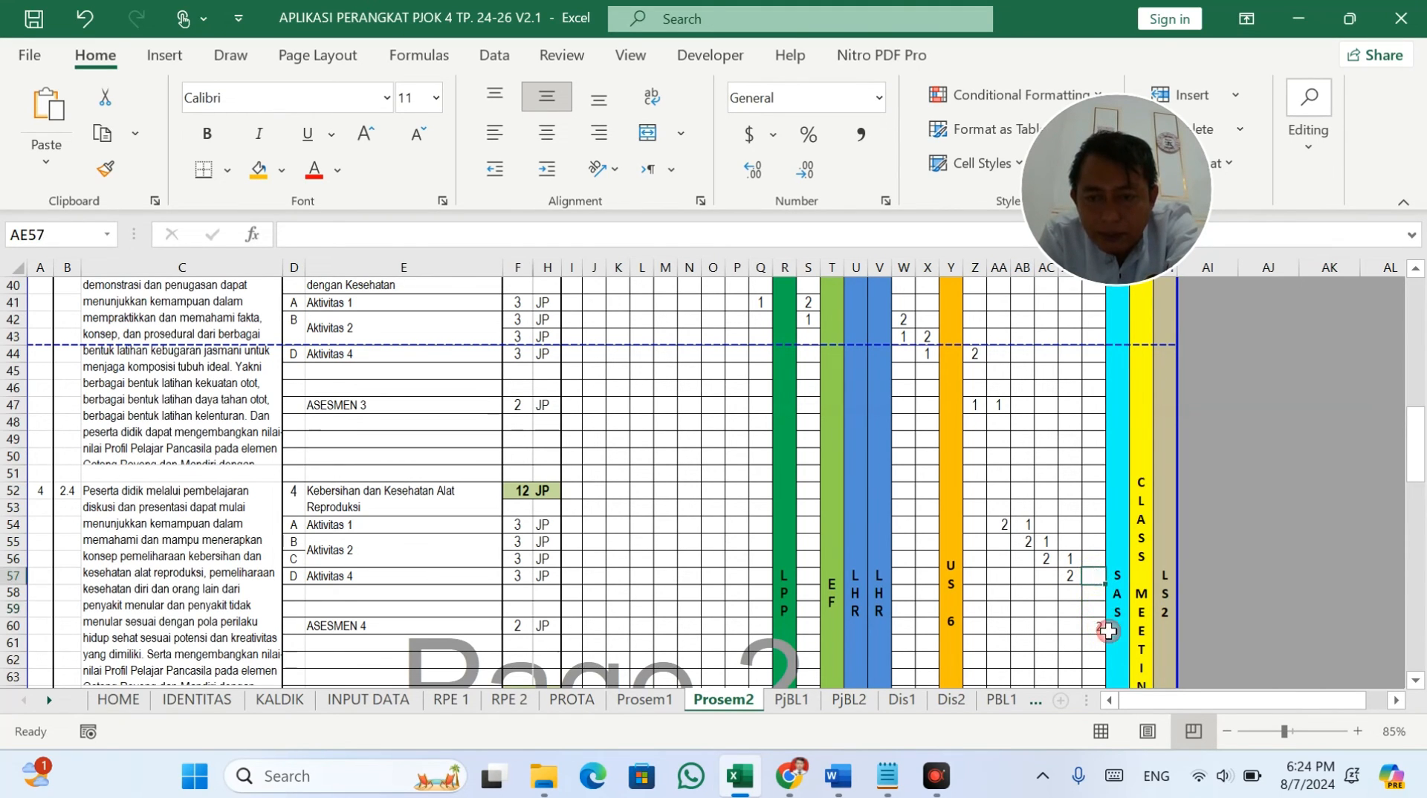
{"action": "type", "text": "1"}
Step: Centre the contents of cells AE57 to AE60 horizontally
{"action": "left_click", "coordinate": [1097, 626]}
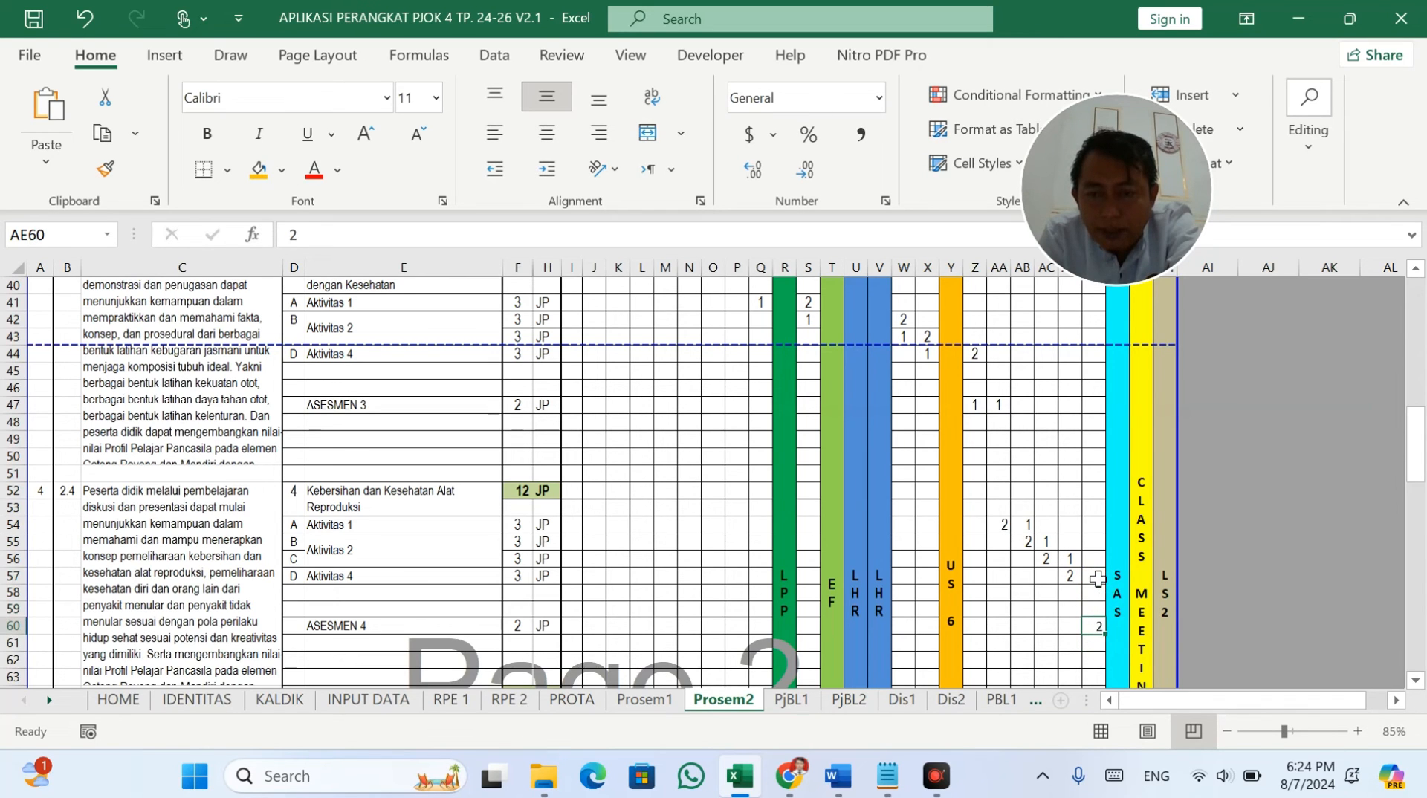
{"action": "left_click_drag", "start_coordinate": [1097, 578], "coordinate": [1097, 629]}
{"action": "left_click", "coordinate": [547, 132]}
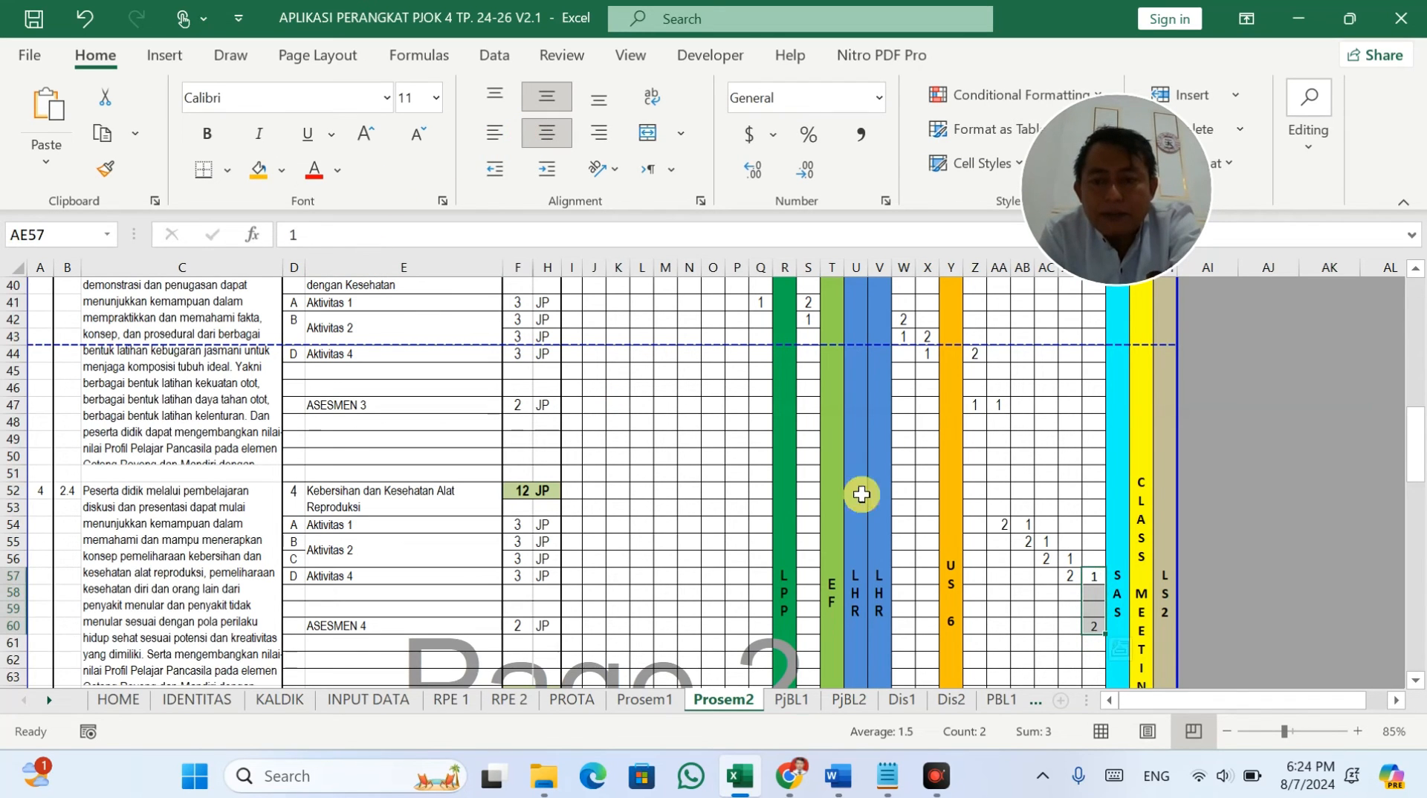
{"action": "left_click", "coordinate": [862, 494]}
Step: Widen the horizontal scroll bar over the whole sheet tab strip to hide the sheet tabs
{"action": "scroll", "coordinate": [862, 494], "scroll_direction": "up", "scroll_amount": 13}
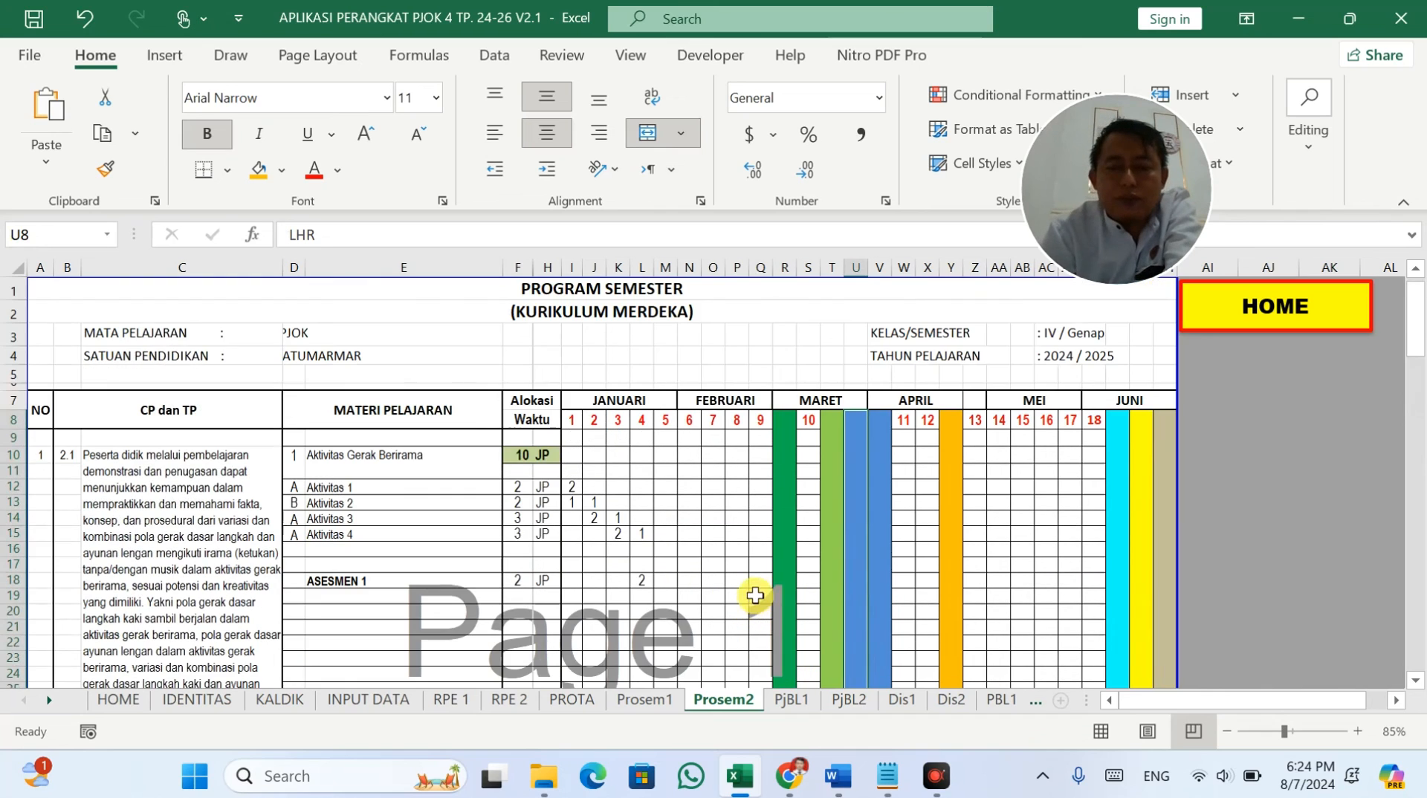
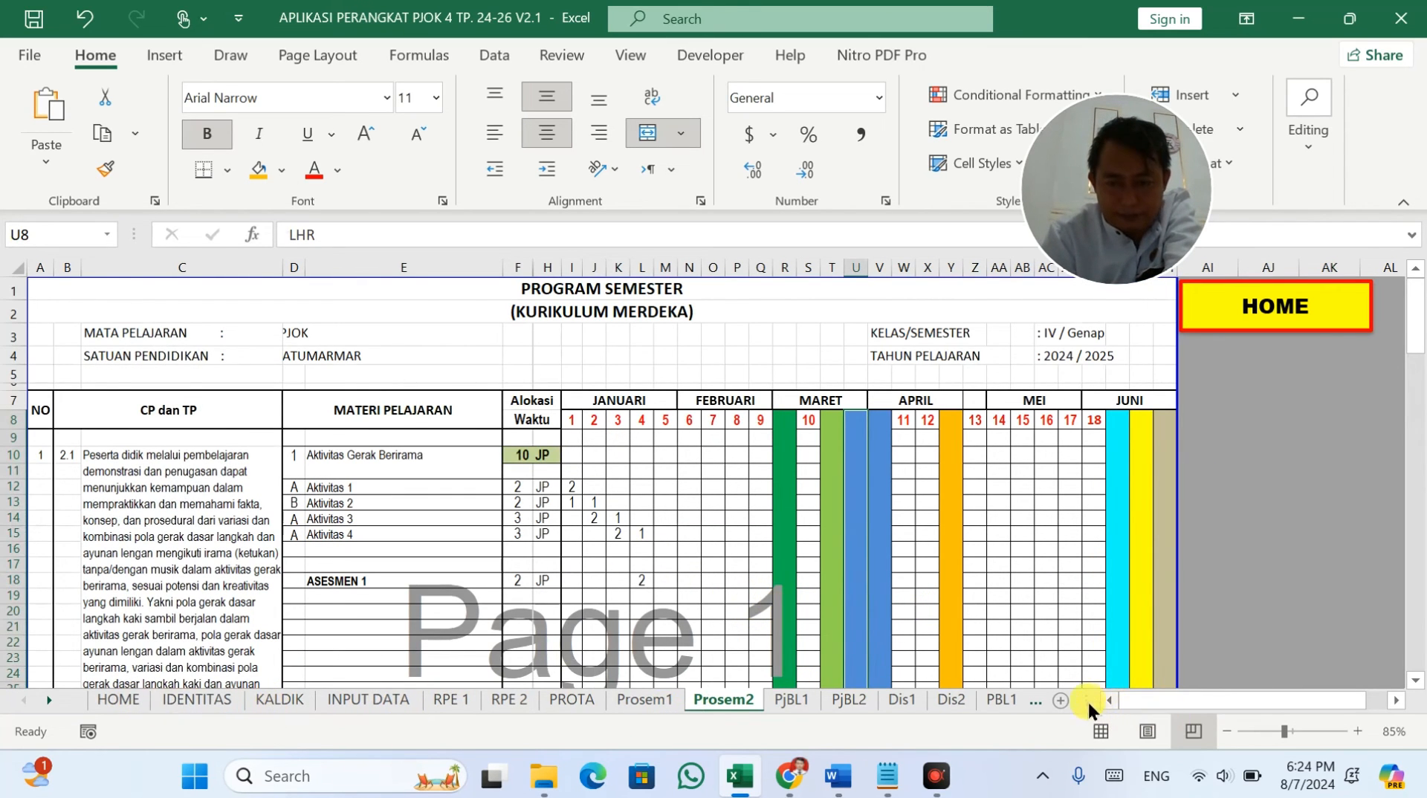
{"action": "left_click_drag", "start_coordinate": [1082, 700], "coordinate": [33, 700]}
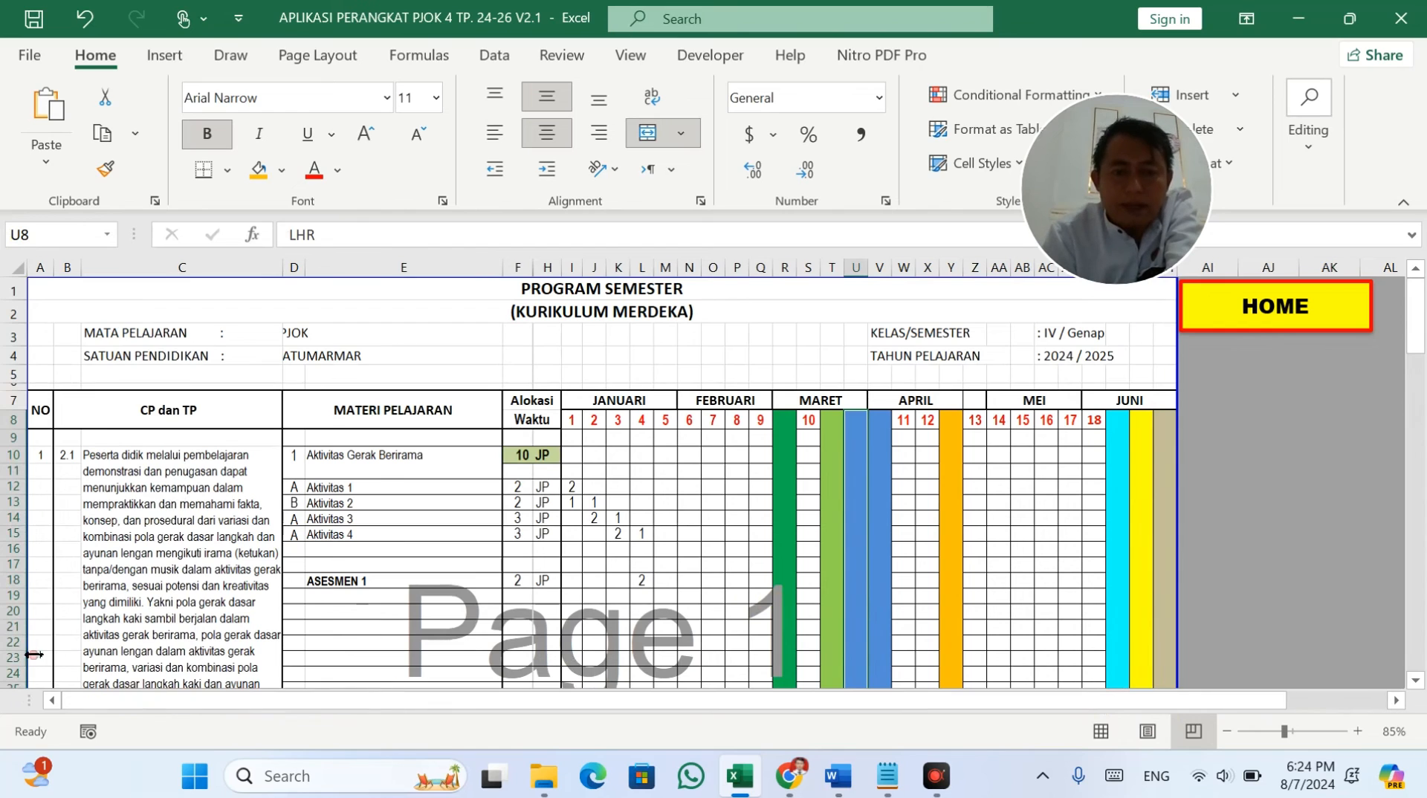
Step: Go to the HOME sheet, open the semester programme through its link, and return to HOME
{"action": "left_click", "coordinate": [1272, 312]}
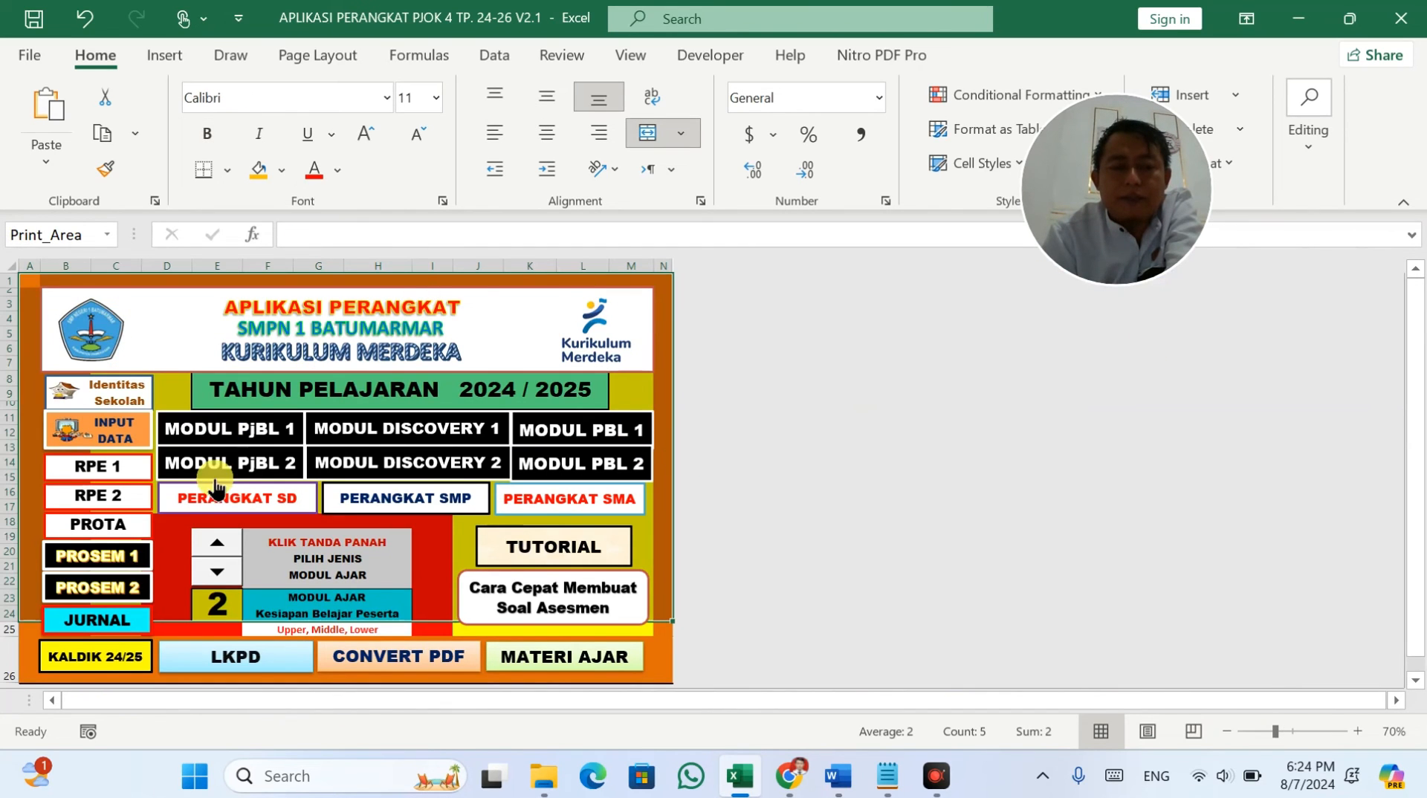
{"action": "left_click", "coordinate": [131, 559]}
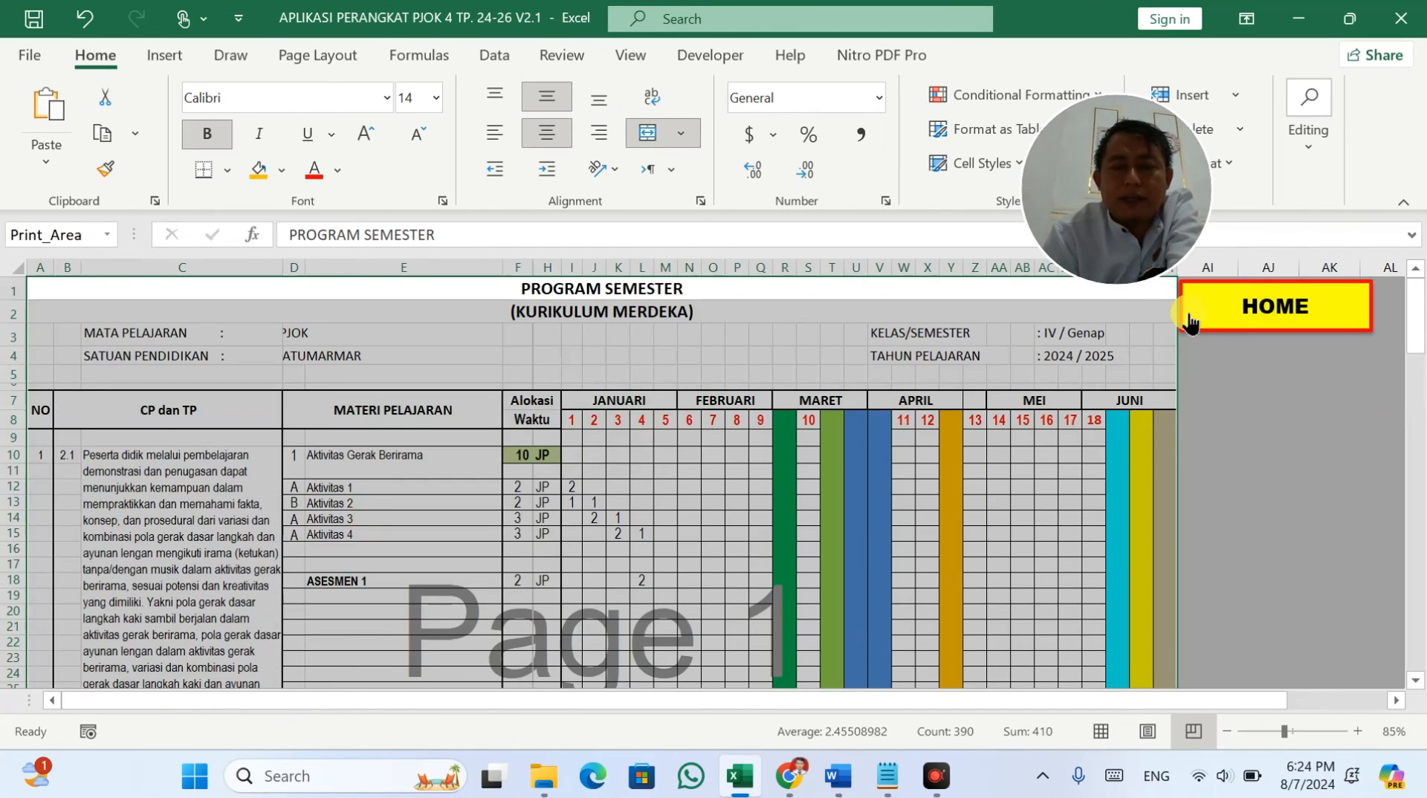
{"action": "left_click", "coordinate": [1230, 325]}
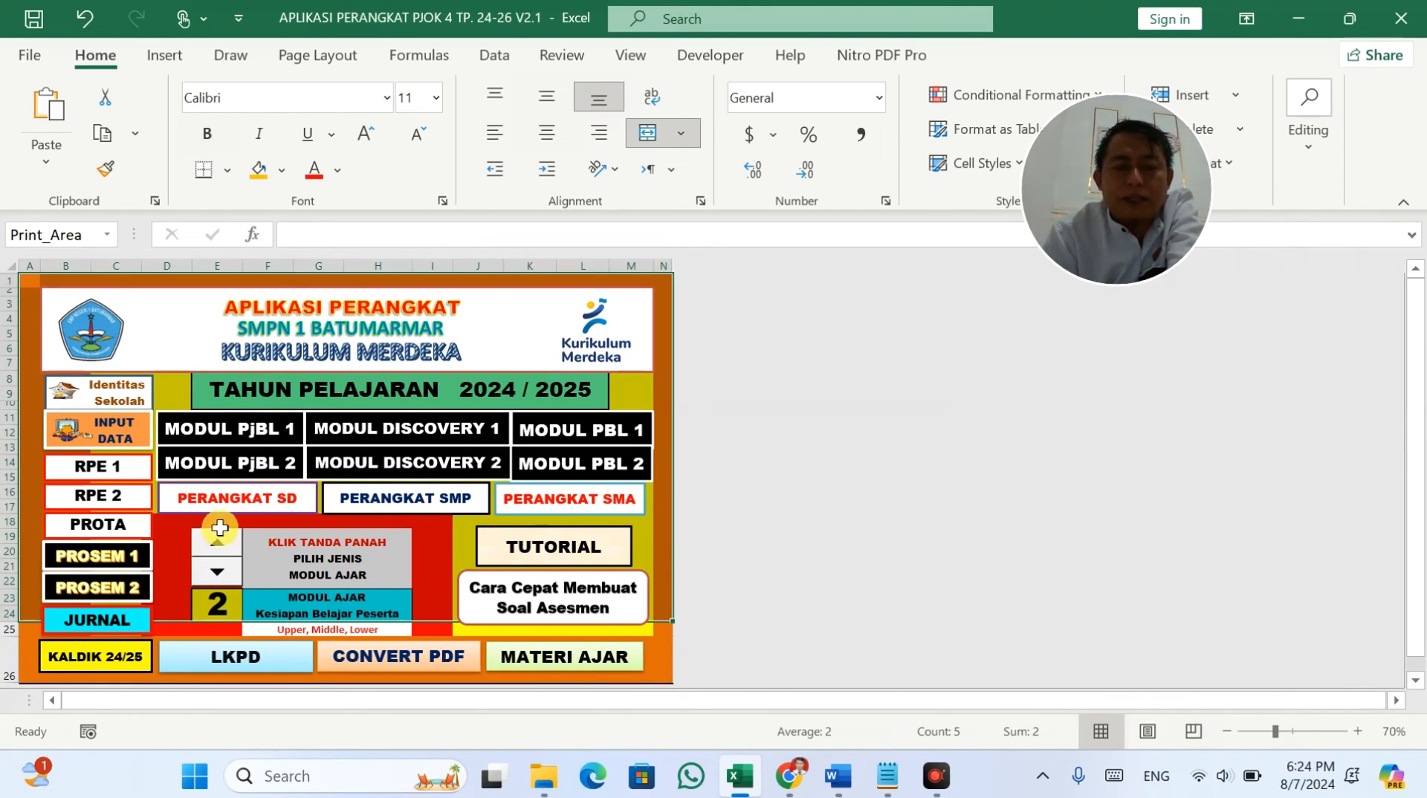
{"action": "left_click", "coordinate": [315, 390]}
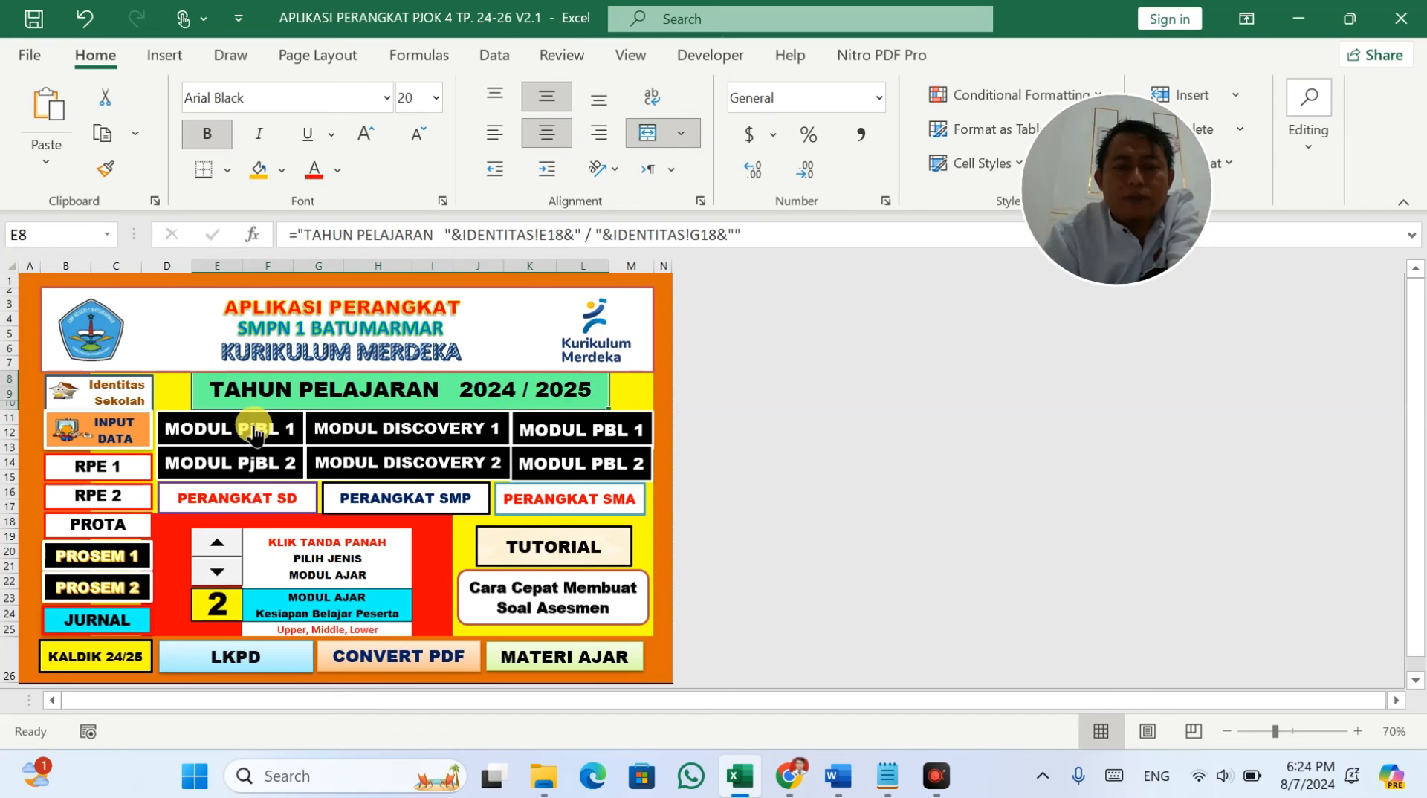
Step: Open MODUL PjBL 1 and advance its meeting number to 5 to examine the module's contents
{"action": "left_click", "coordinate": [252, 437]}
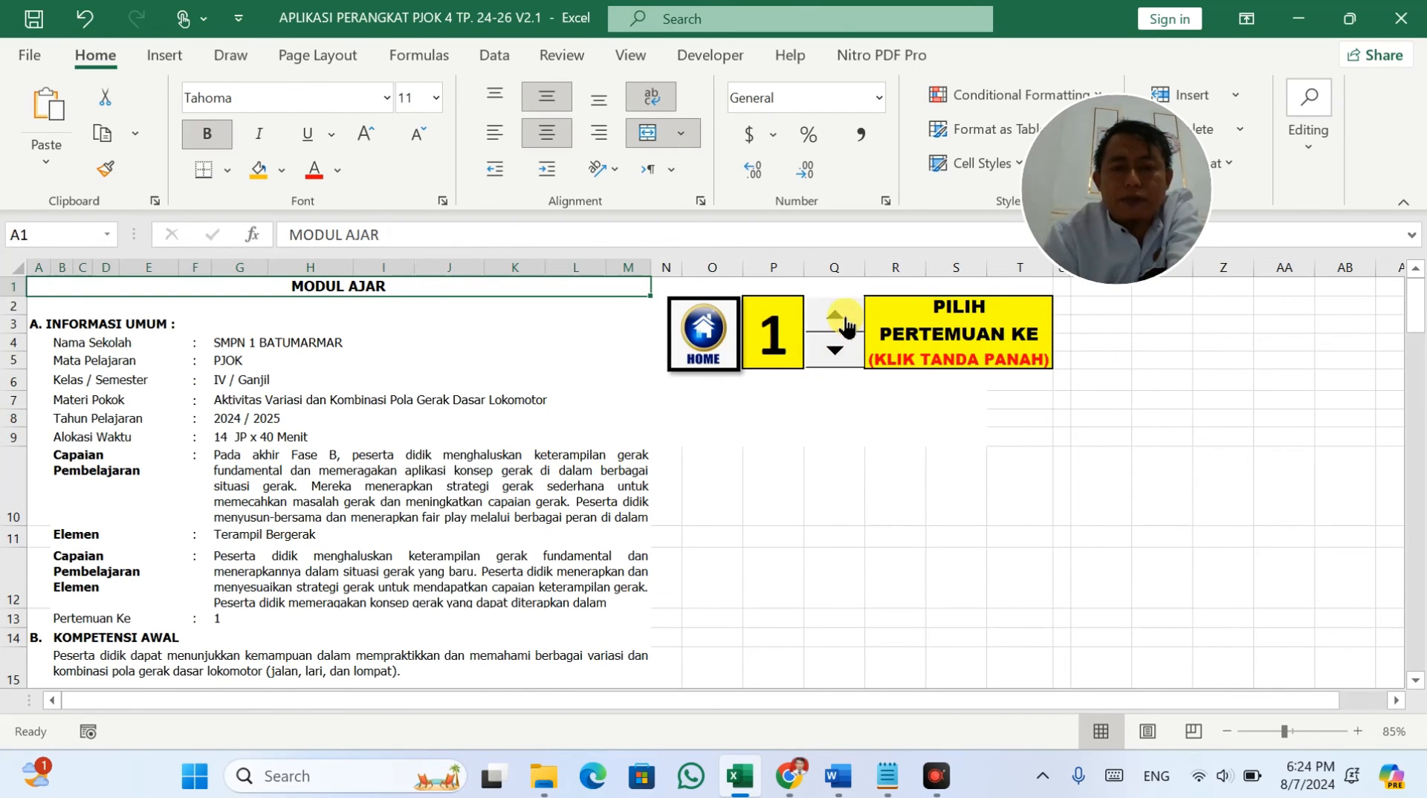
{"action": "left_click", "coordinate": [835, 318]}
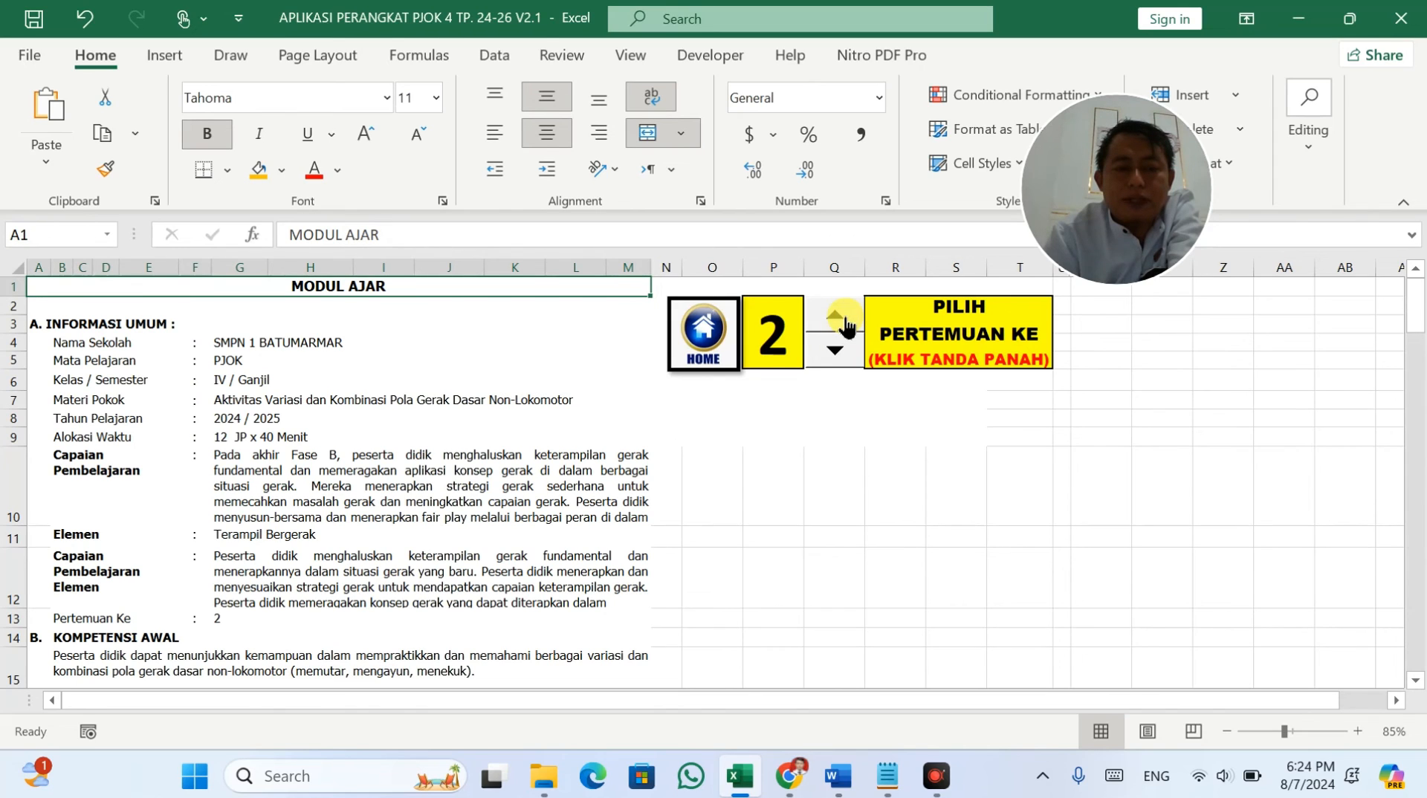
{"action": "left_click", "coordinate": [846, 325]}
{"action": "left_click", "coordinate": [834, 316]}
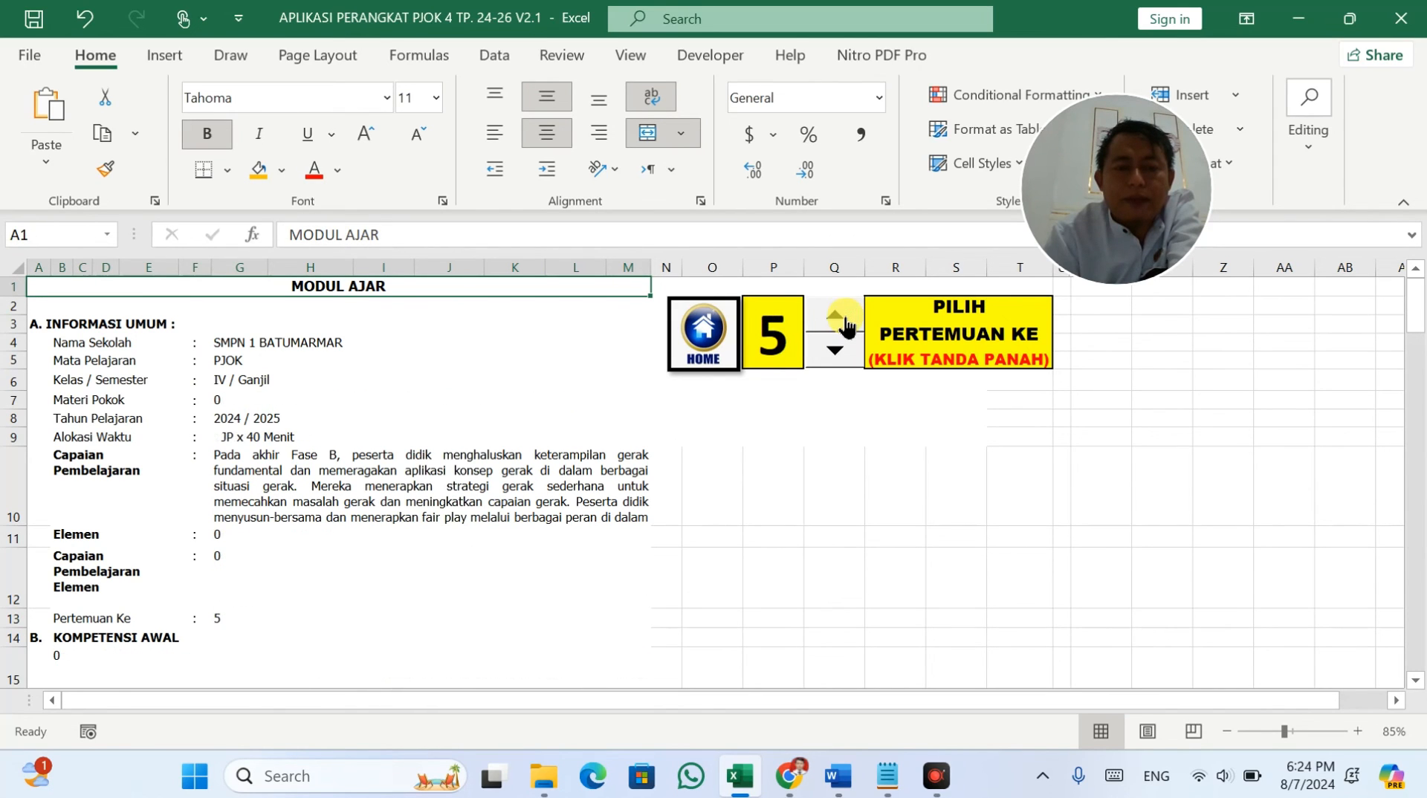
{"action": "left_click_drag", "start_coordinate": [260, 520], "coordinate": [253, 615]}
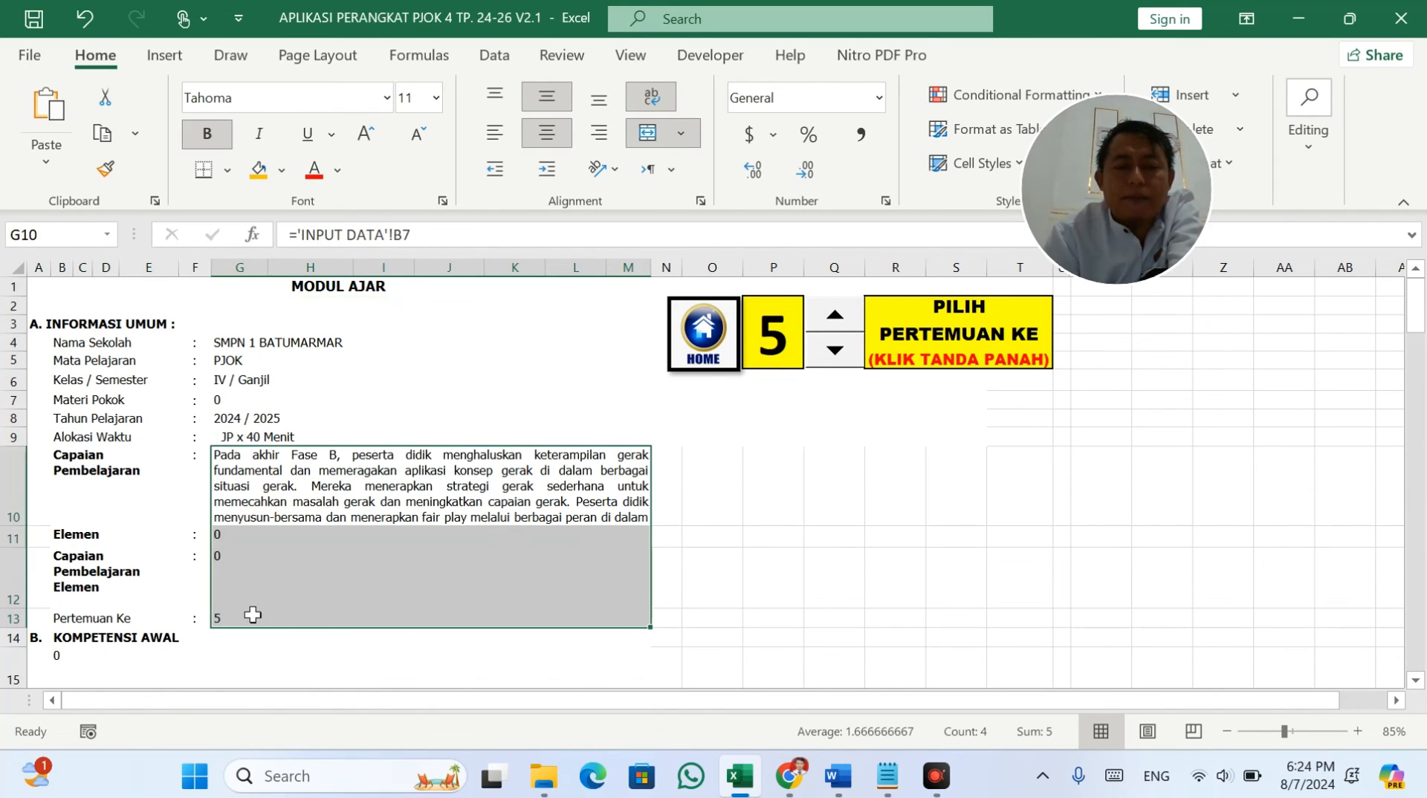
{"action": "left_click", "coordinate": [431, 529]}
Step: Lower the MODUL PjBL 1 meeting number back to 1
{"action": "left_click", "coordinate": [841, 355]}
{"action": "left_click", "coordinate": [840, 355]}
{"action": "left_click", "coordinate": [841, 355]}
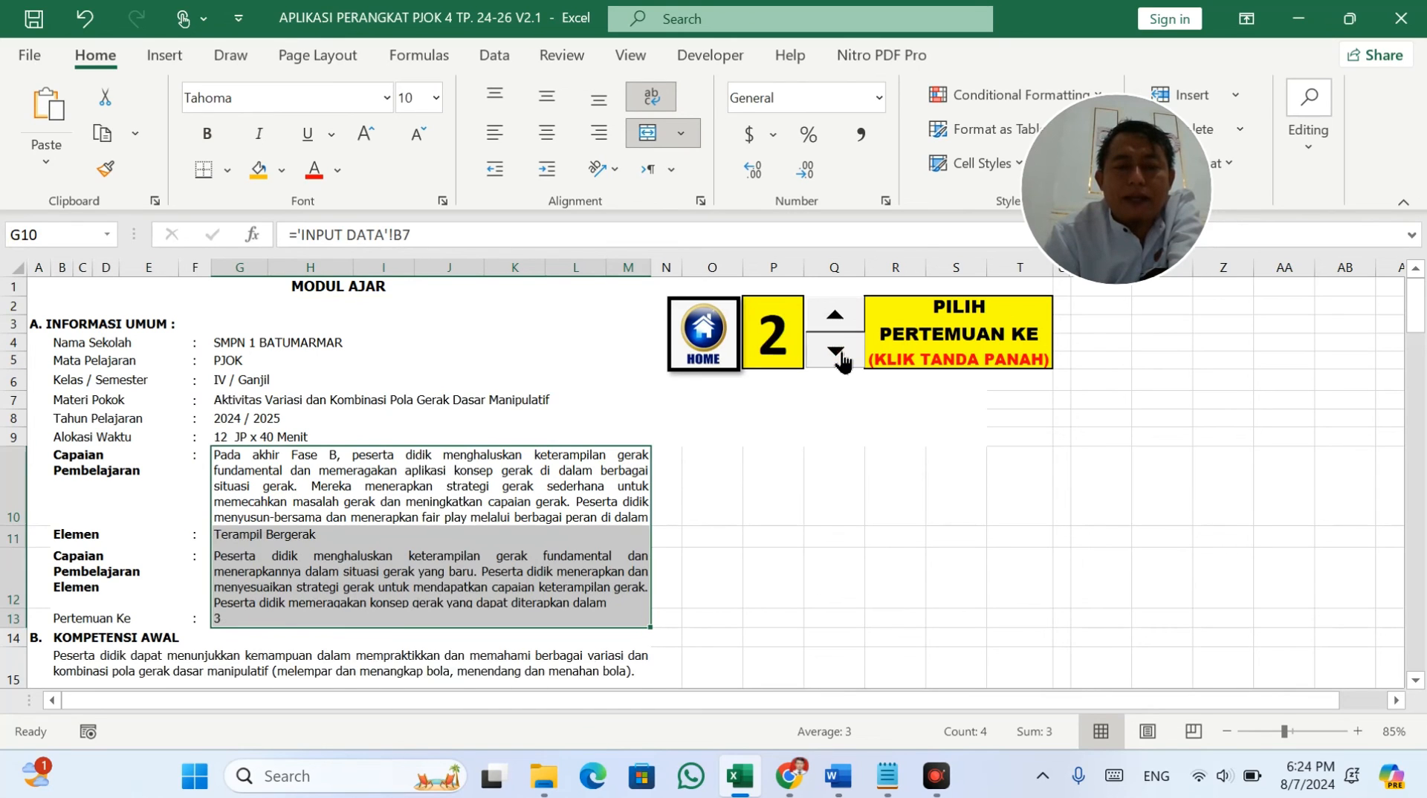
{"action": "left_click", "coordinate": [841, 355]}
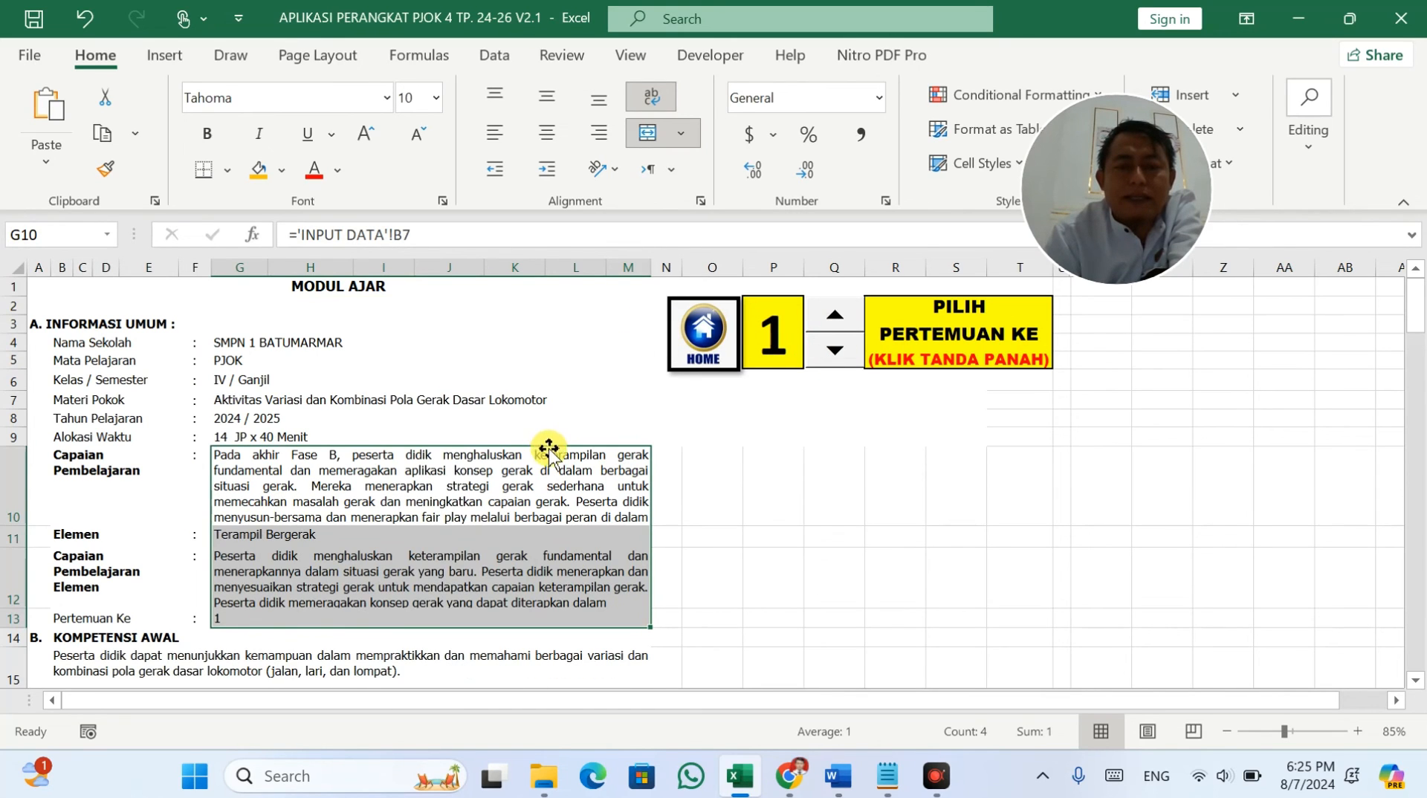
{"action": "left_click", "coordinate": [769, 353]}
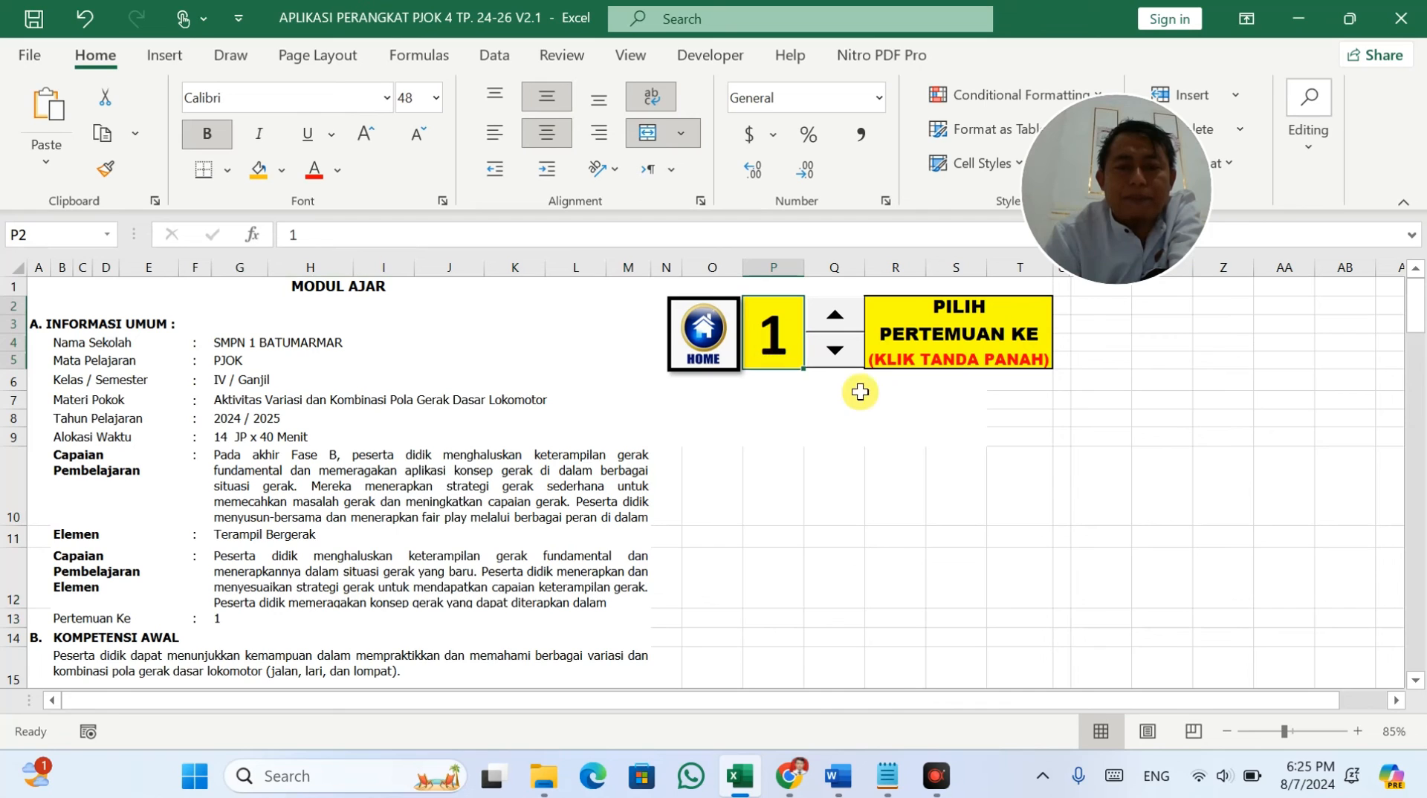
Step: Compare the Kelas / Semester field of MODUL PjBL 2 and MODUL PjBL 1 by switching through HOME, ending on MODUL PjBL 2
{"action": "left_click", "coordinate": [703, 331]}
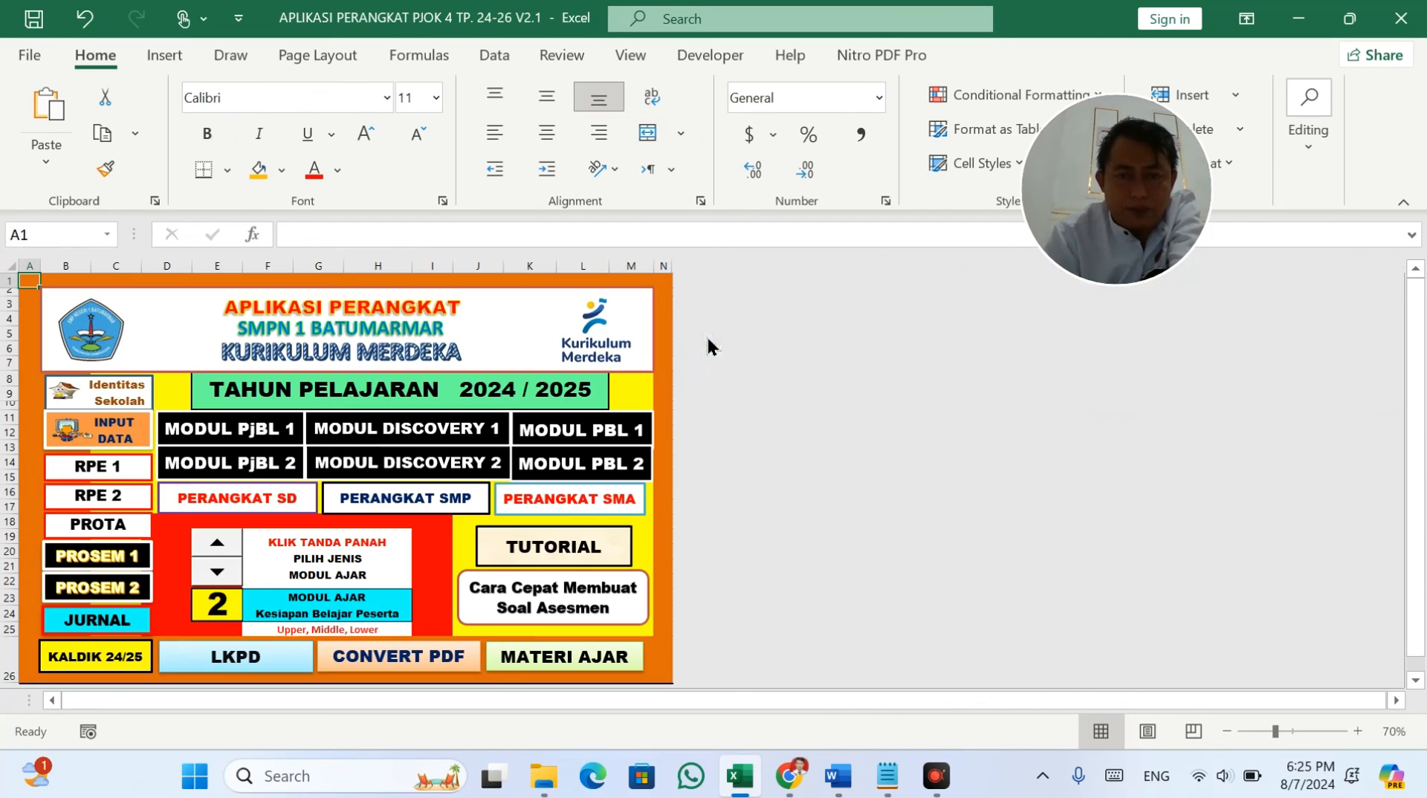
{"action": "left_click", "coordinate": [268, 468]}
{"action": "left_click", "coordinate": [252, 379]}
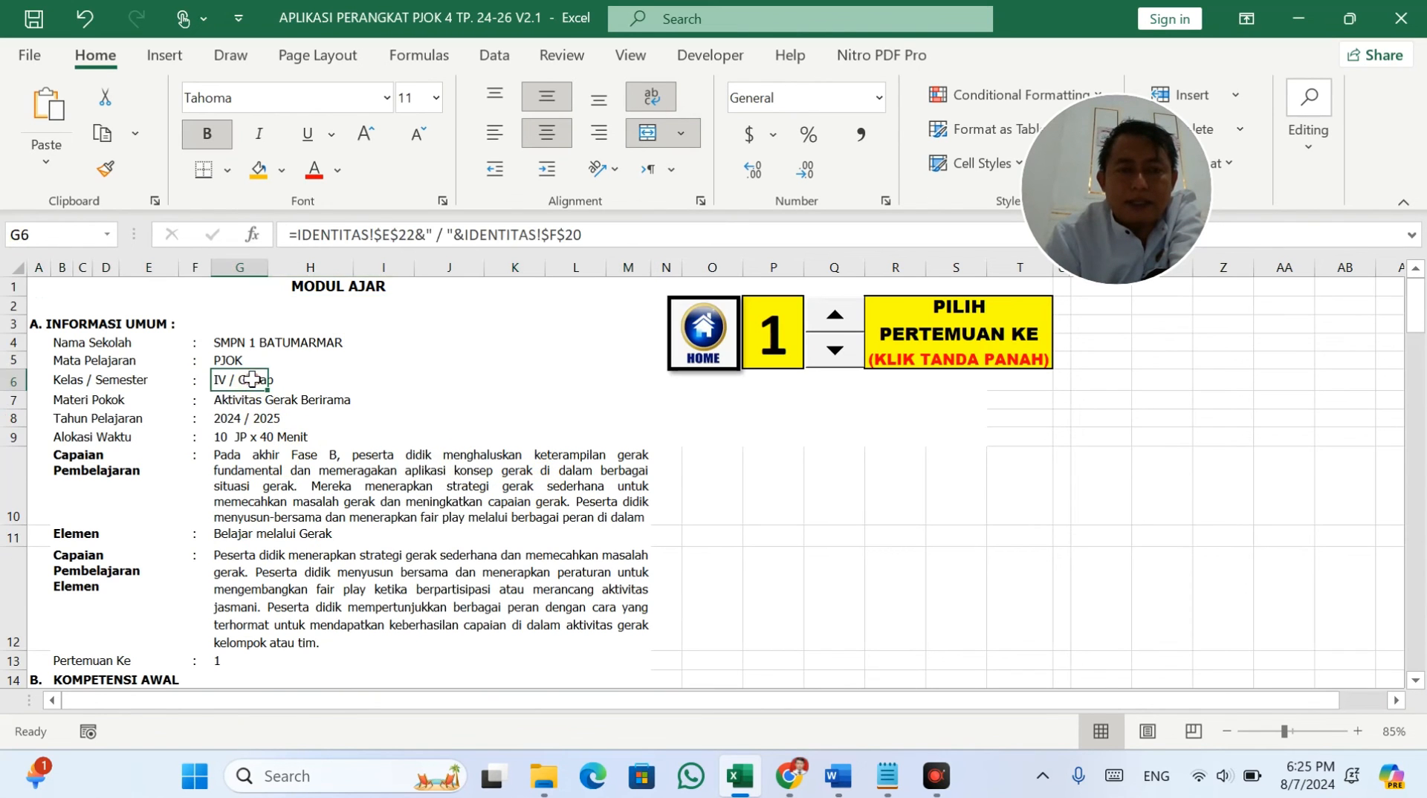
{"action": "left_click", "coordinate": [703, 331]}
{"action": "left_click", "coordinate": [201, 438]}
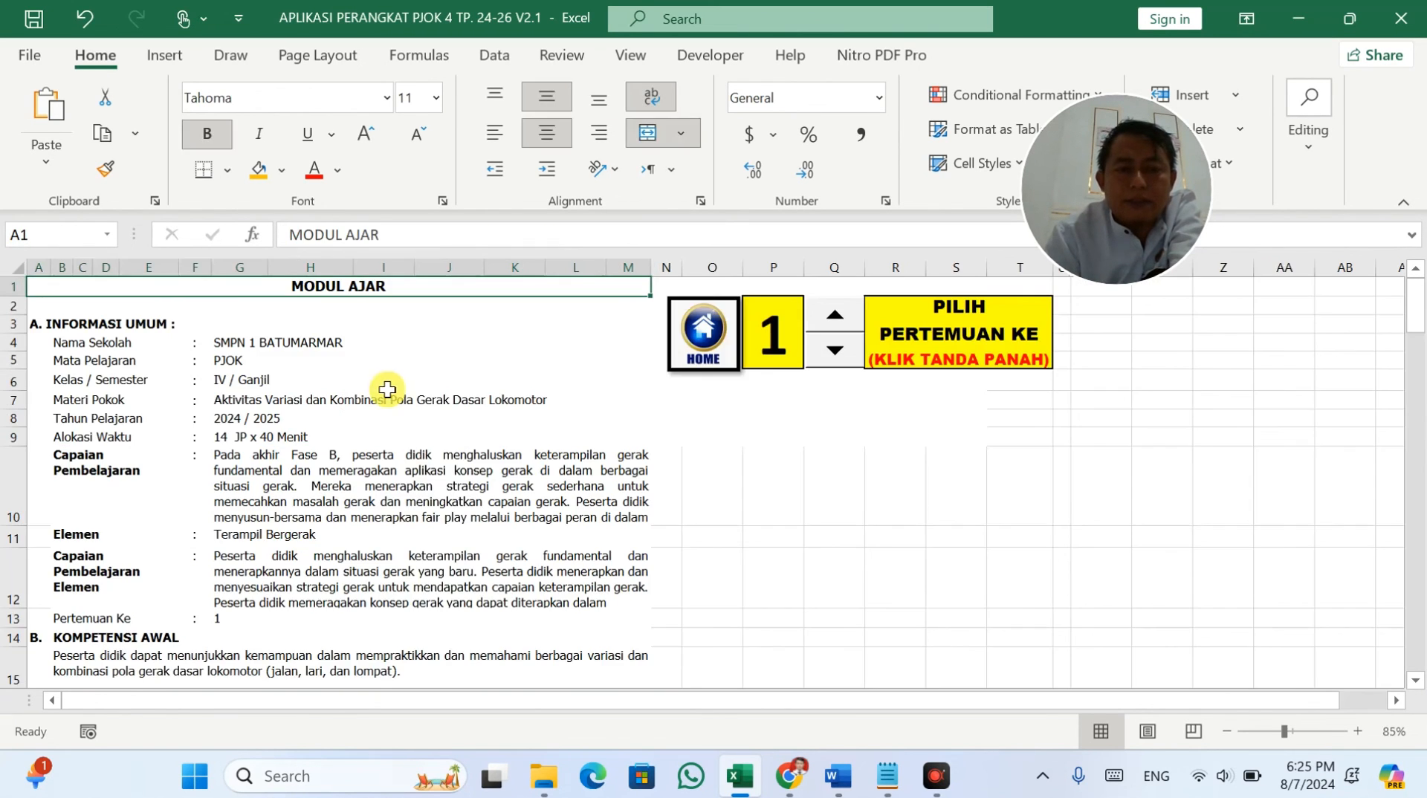
{"action": "left_click", "coordinate": [239, 379]}
{"action": "left_click", "coordinate": [730, 349]}
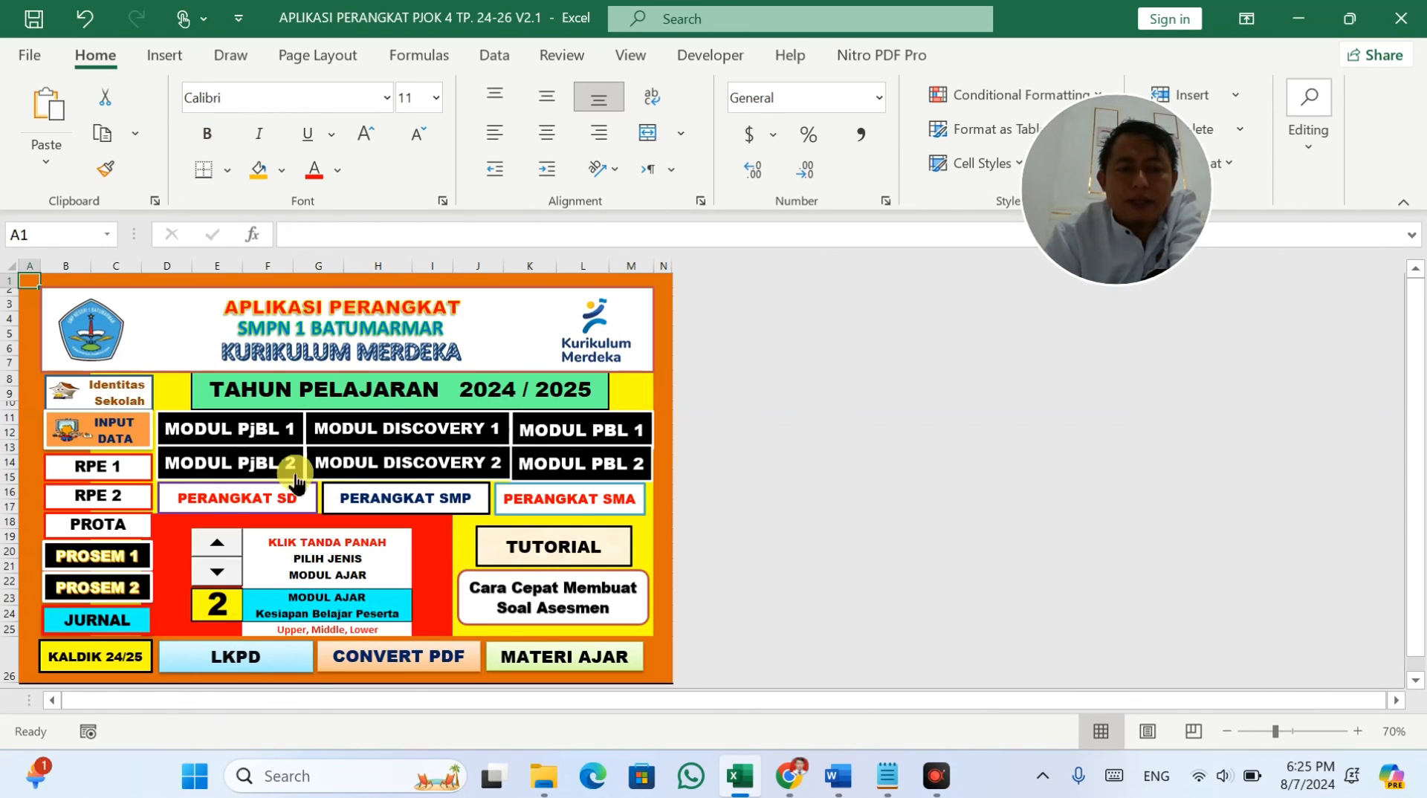
{"action": "left_click", "coordinate": [242, 459]}
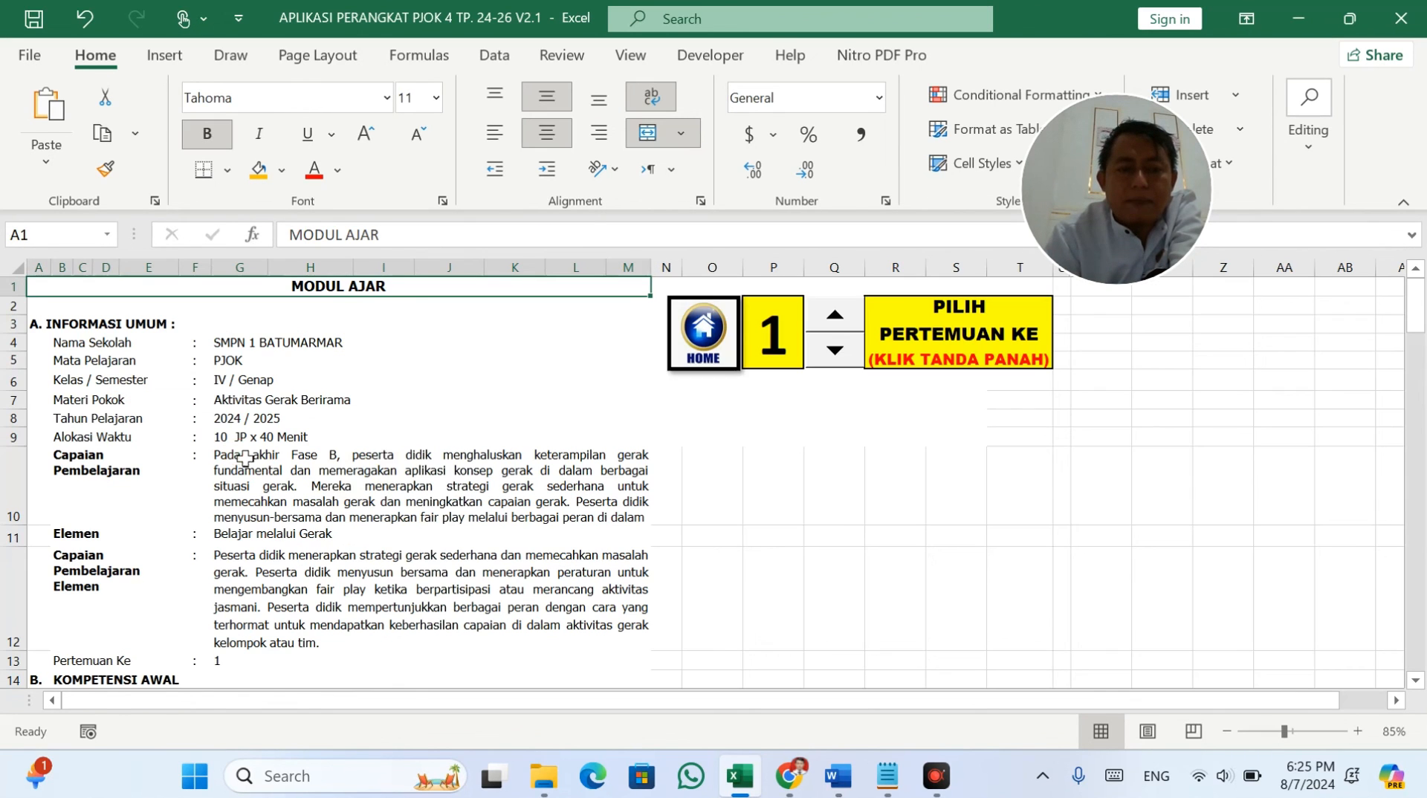
Step: Advance the MODUL PjBL 2 meeting number to 5 and lower it to 2 to examine each meeting's contents
{"action": "left_click", "coordinate": [770, 334]}
{"action": "left_click", "coordinate": [217, 662]}
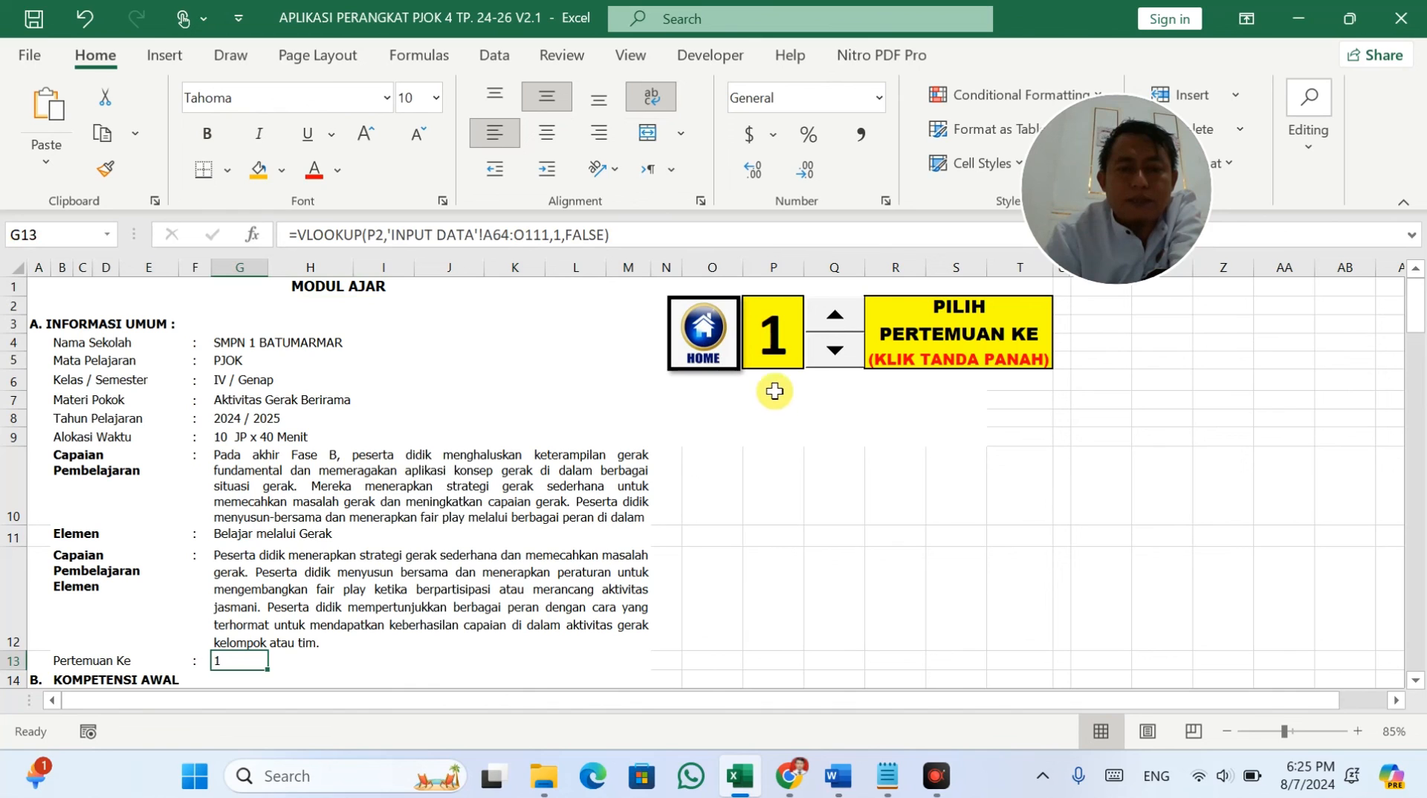
{"action": "left_click", "coordinate": [837, 321]}
{"action": "left_click", "coordinate": [837, 321]}
{"action": "left_click", "coordinate": [837, 321]}
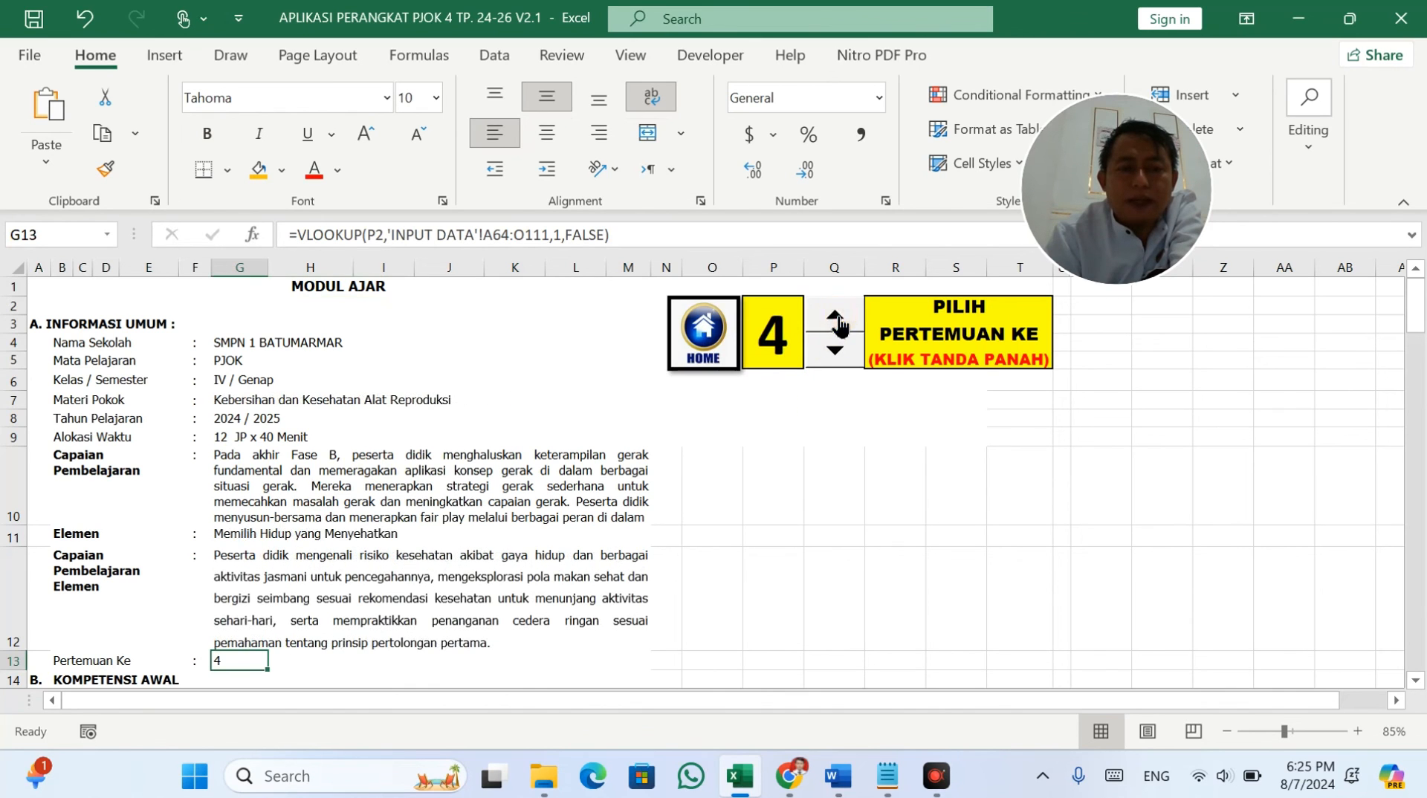
{"action": "left_click", "coordinate": [320, 472]}
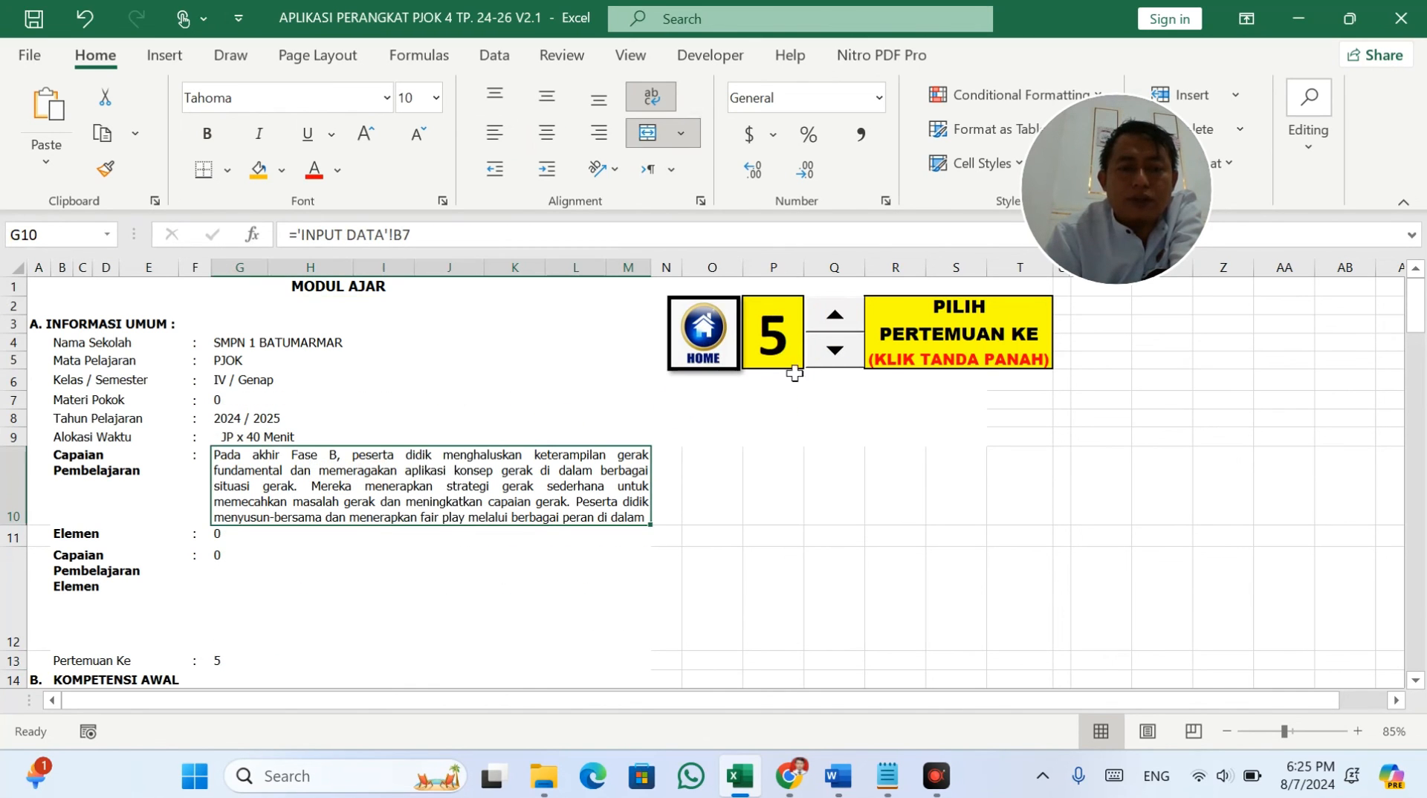
{"action": "left_click", "coordinate": [846, 362]}
{"action": "left_click", "coordinate": [840, 355]}
{"action": "left_click", "coordinate": [840, 356]}
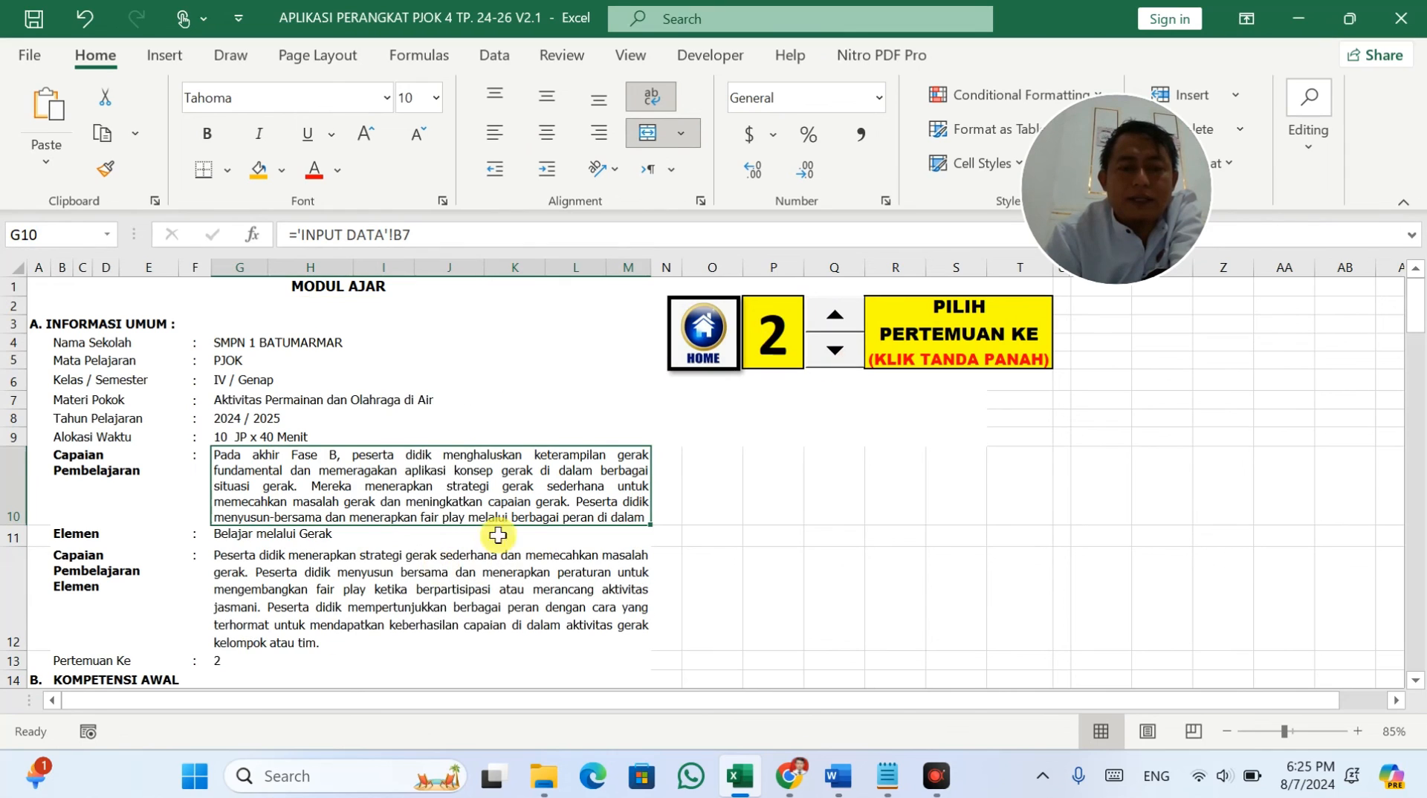
Step: Show meeting 3 and top-align the Capaian Pembelajaran Elemen text in cell G12
{"action": "left_click", "coordinate": [847, 325]}
{"action": "left_click", "coordinate": [443, 577]}
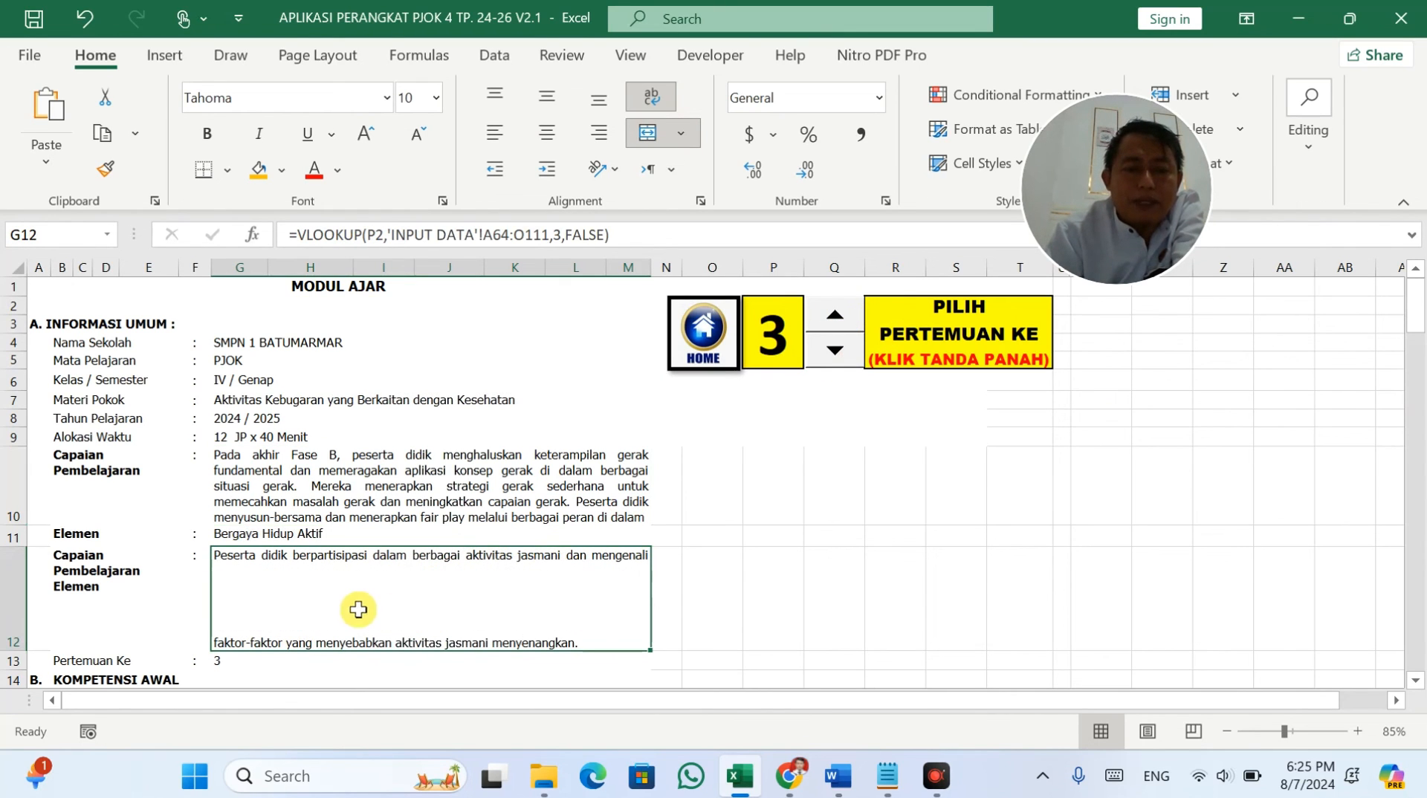
{"action": "left_click", "coordinate": [495, 95]}
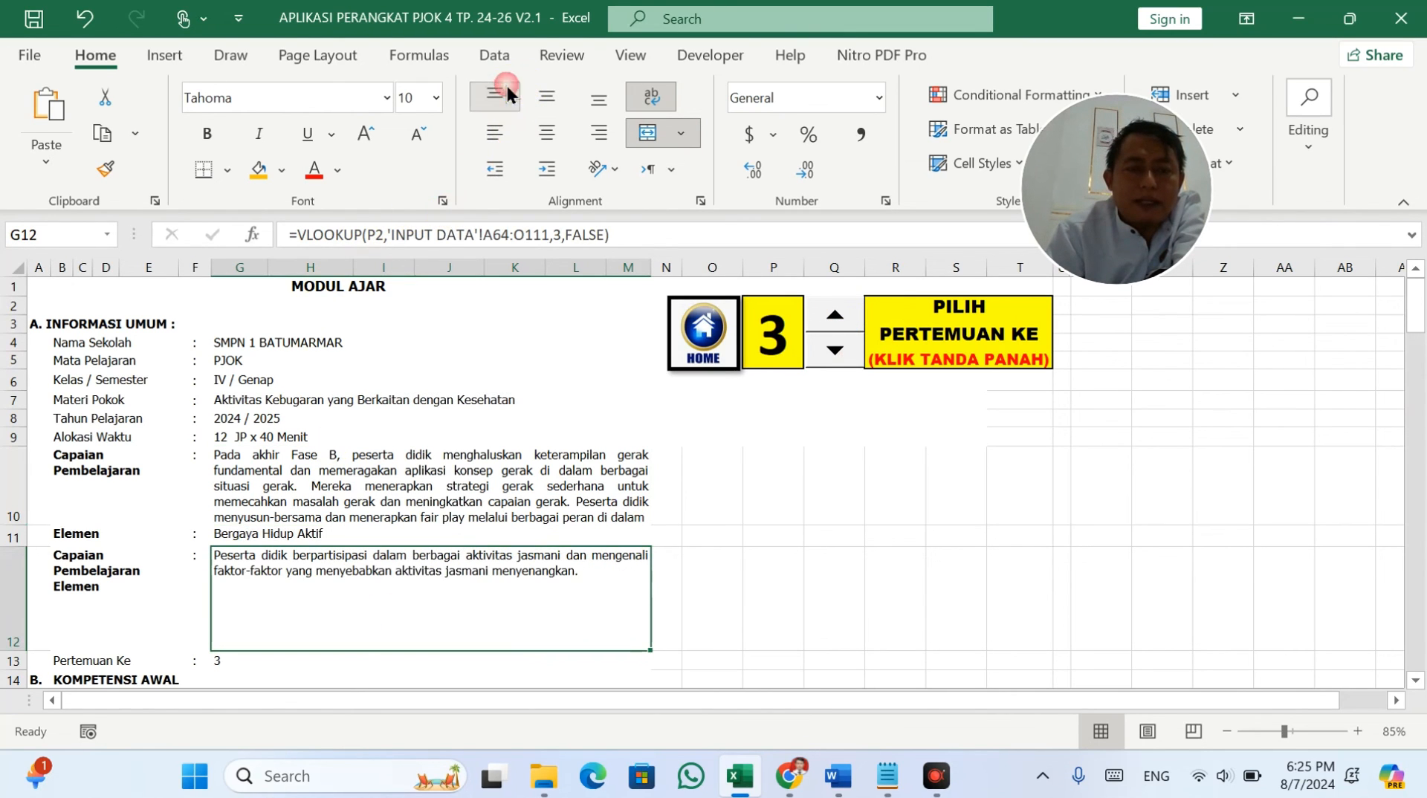
Step: Try reducing the height of row 12 to fit its two lines of text, and undo the change
{"action": "left_click", "coordinate": [453, 460]}
{"action": "left_click_drag", "start_coordinate": [18, 651], "coordinate": [20, 598]}
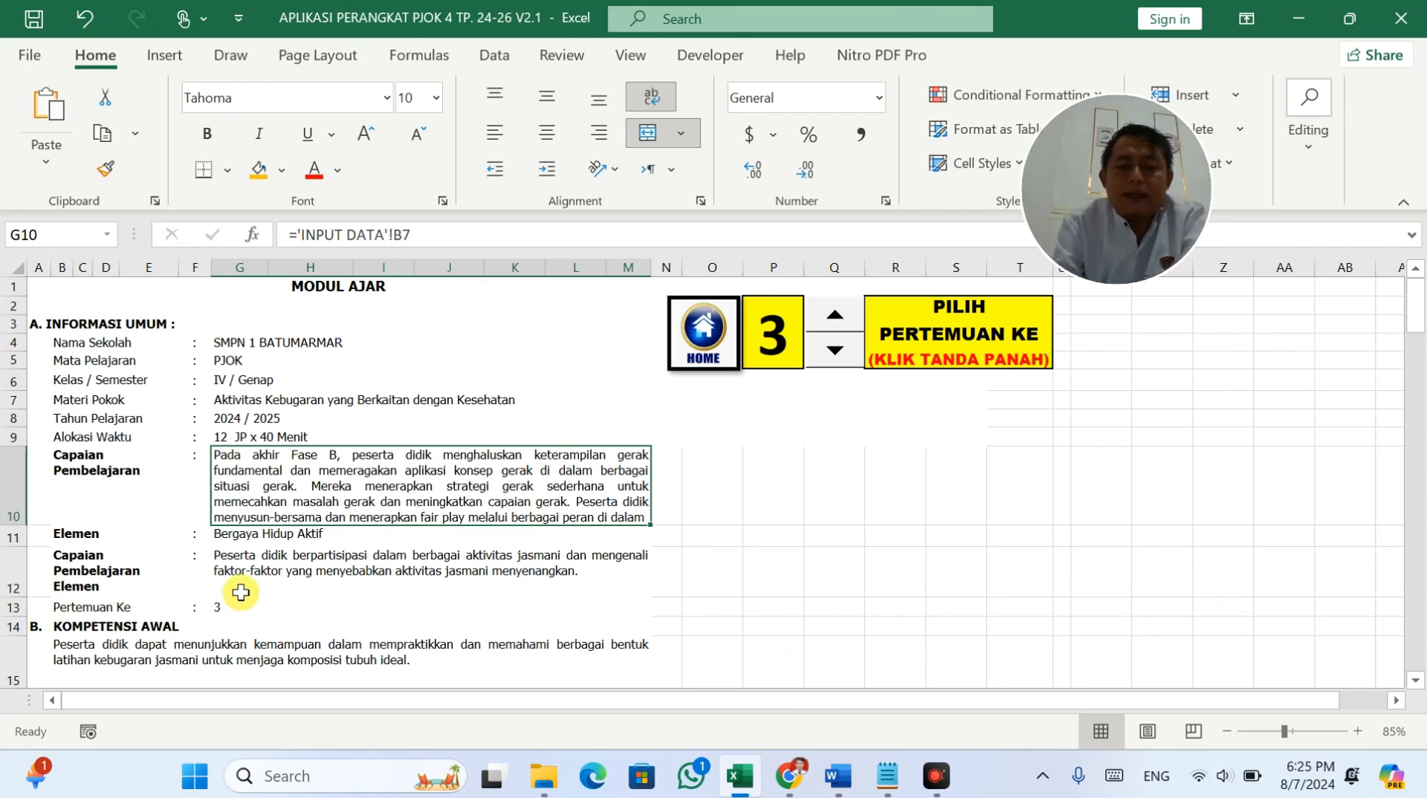
{"action": "key", "text": "ctrl+z"}
{"action": "key", "text": "ctrl+y"}
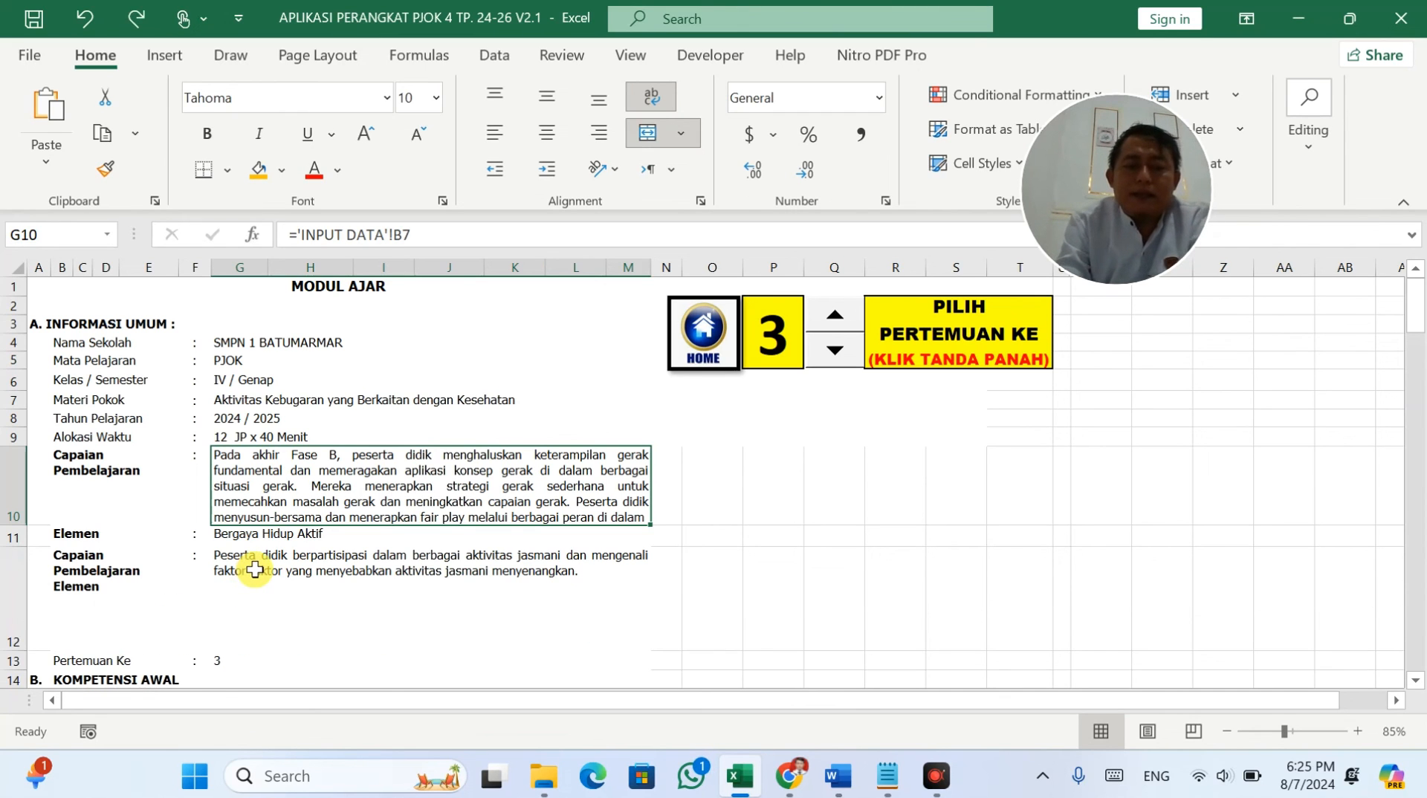
Step: Review the module down to Tujuan Pembelajaran and enlarge row 26 to fit the full equipment list under Sarana dan Prasarana
{"action": "left_click", "coordinate": [255, 580]}
{"action": "scroll", "coordinate": [254, 585], "scroll_direction": "down", "scroll_amount": 1}
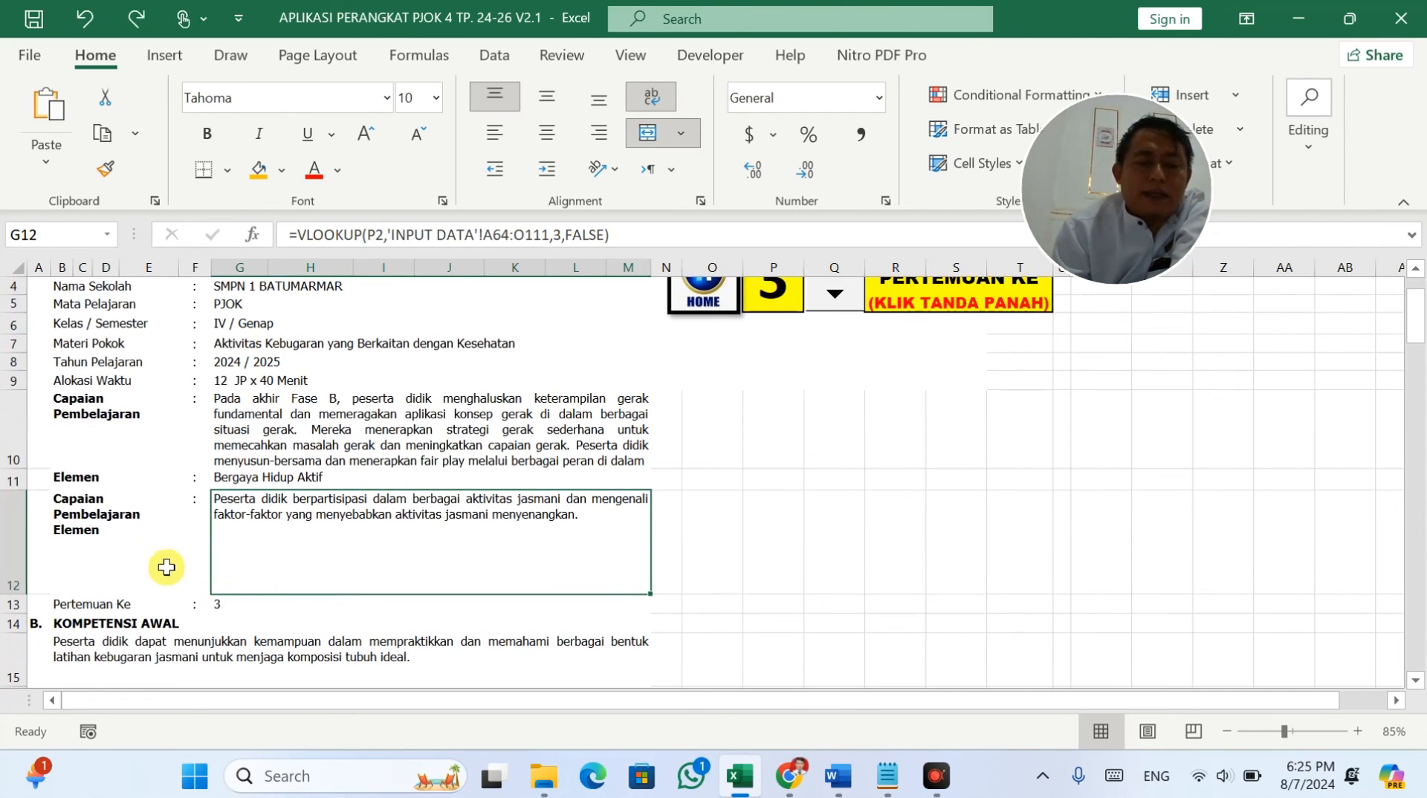
{"action": "scroll", "coordinate": [436, 493], "scroll_direction": "up", "scroll_amount": 1}
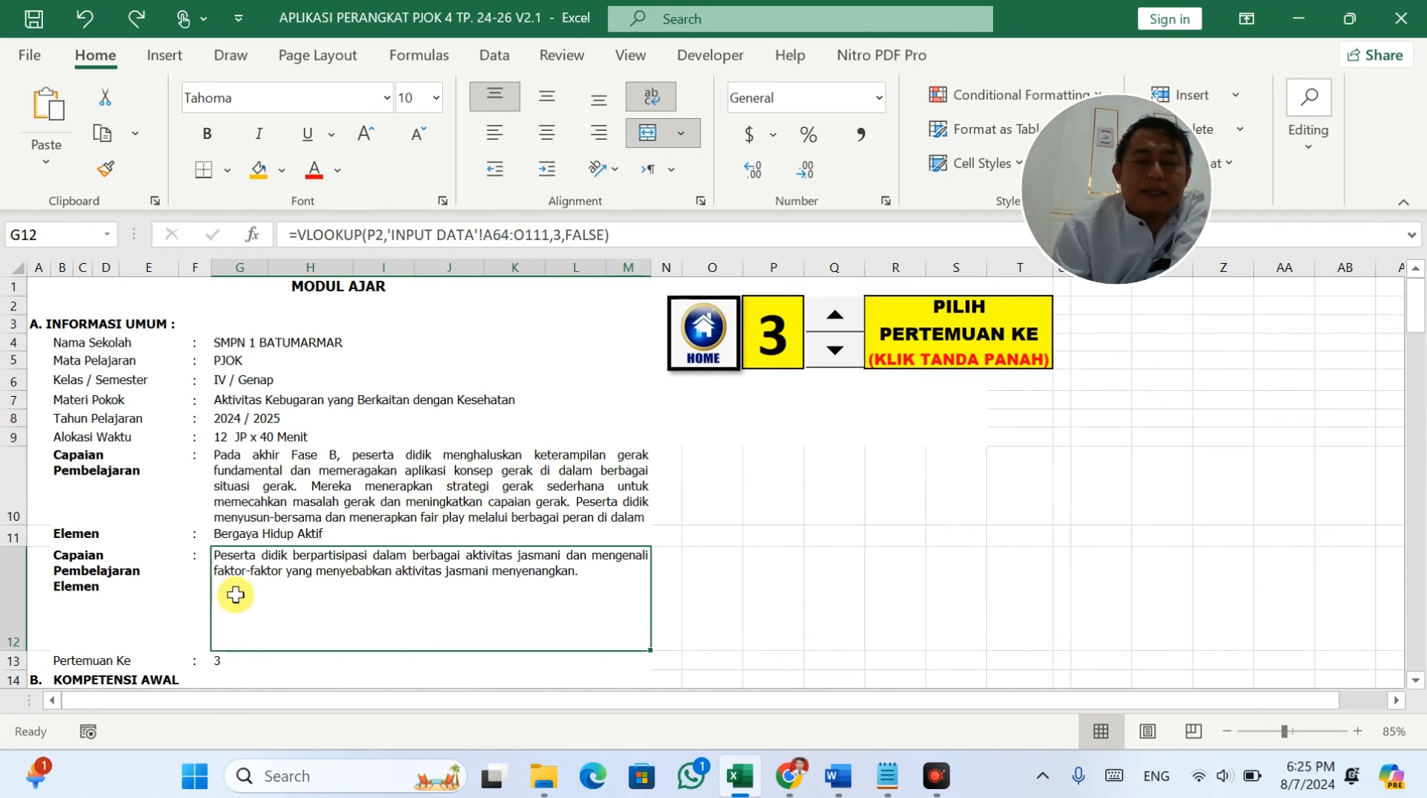
{"action": "scroll", "coordinate": [255, 594], "scroll_direction": "down", "scroll_amount": 3}
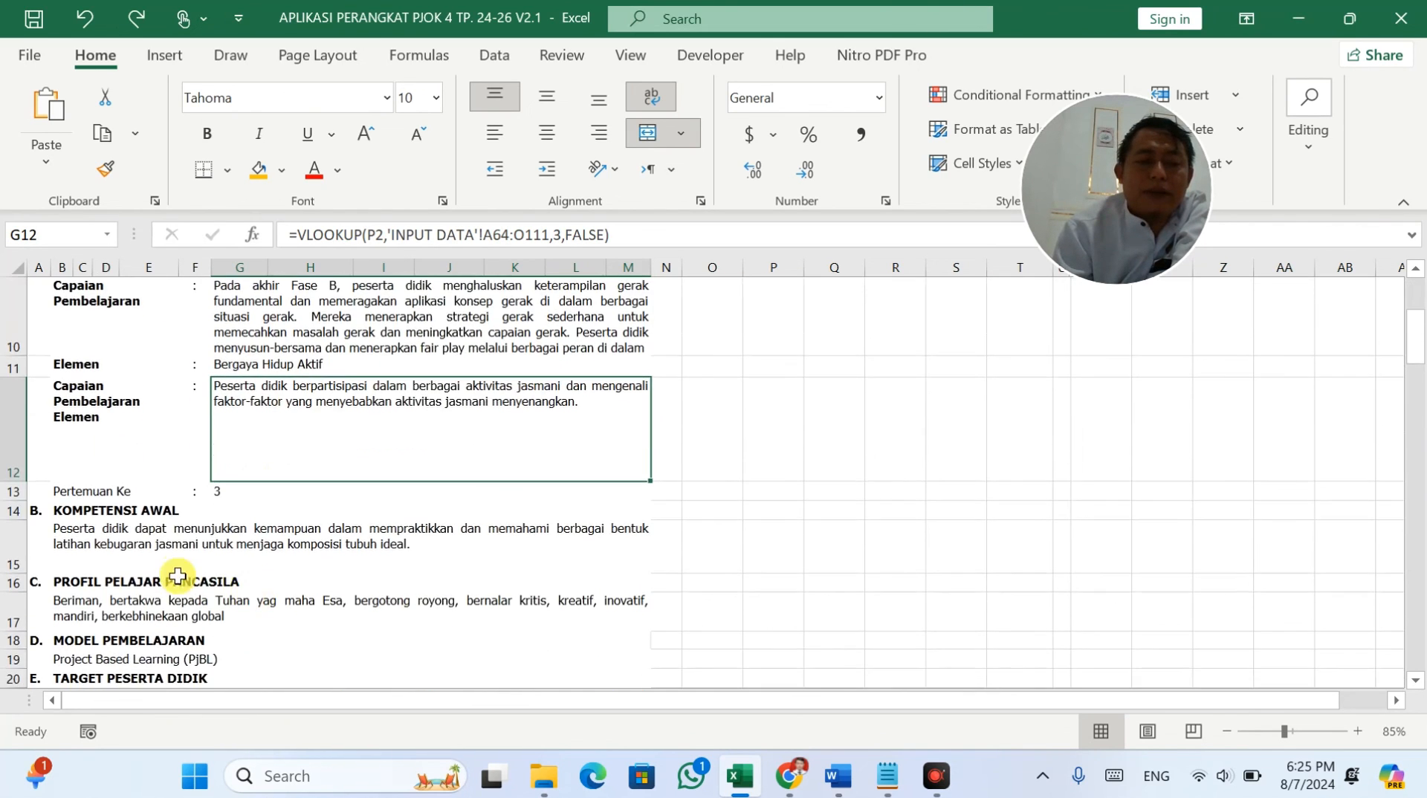
{"action": "scroll", "coordinate": [179, 520], "scroll_direction": "down", "scroll_amount": 3}
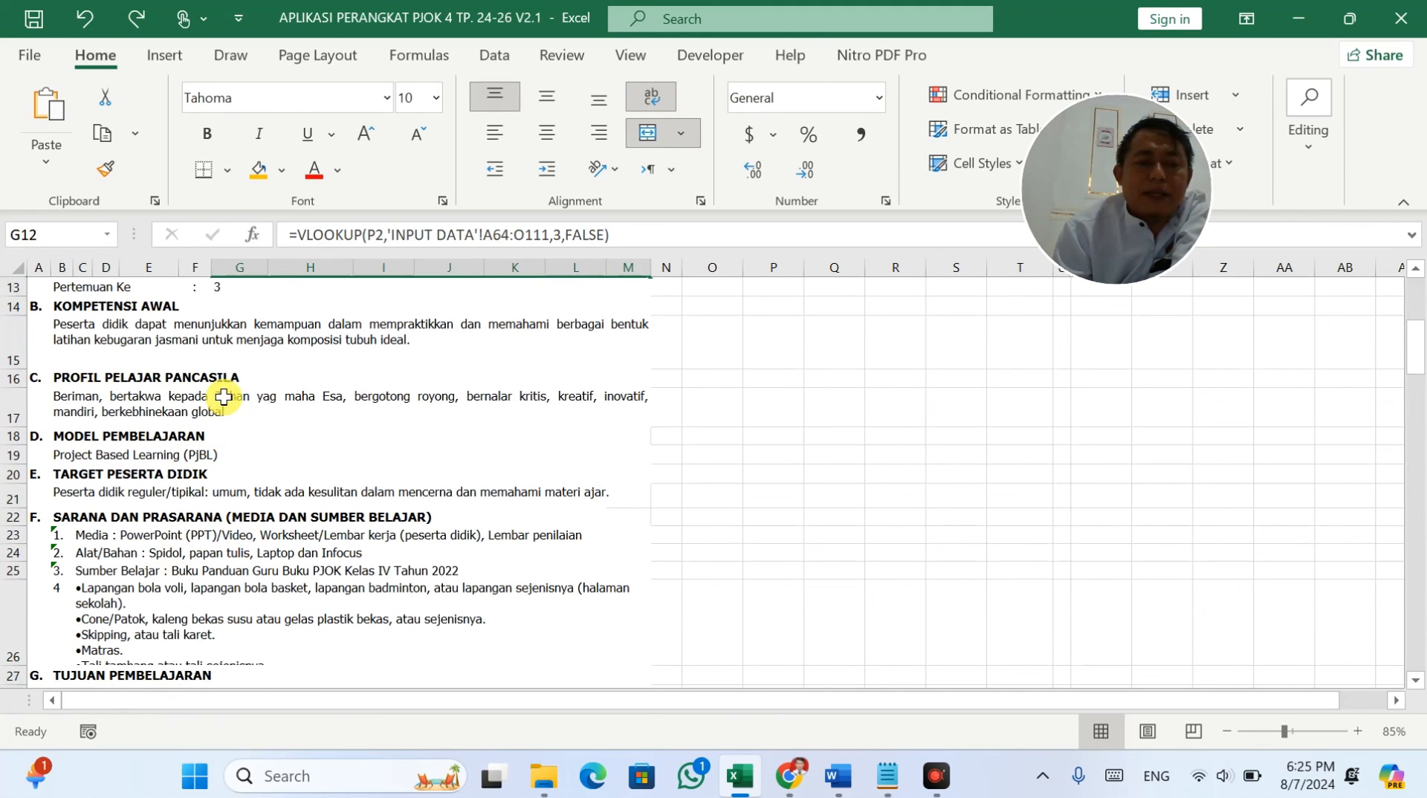
{"action": "scroll", "coordinate": [160, 475], "scroll_direction": "down", "scroll_amount": 3}
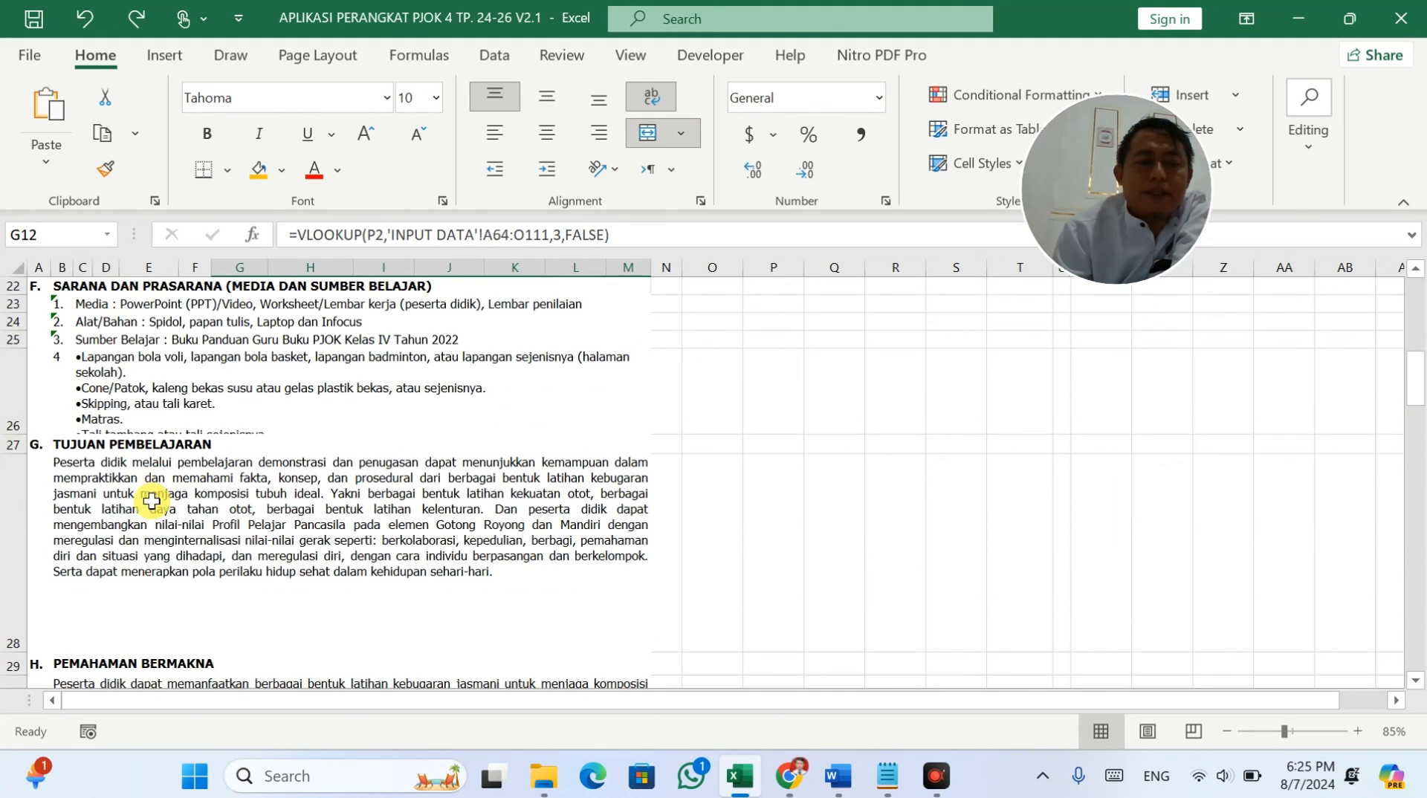
{"action": "left_click", "coordinate": [120, 428]}
{"action": "mouse_move", "coordinate": [16, 436]}
{"action": "left_mouse_down"}
{"action": "mouse_move", "coordinate": [16, 467]}
{"action": "mouse_move", "coordinate": [13, 415]}
{"action": "left_mouse_up"}
Step: Undo the trial height reduction of row 28 and set the module's meeting number back to 1
{"action": "scroll", "coordinate": [221, 542], "scroll_direction": "down", "scroll_amount": 2}
{"action": "left_click", "coordinate": [149, 452]}
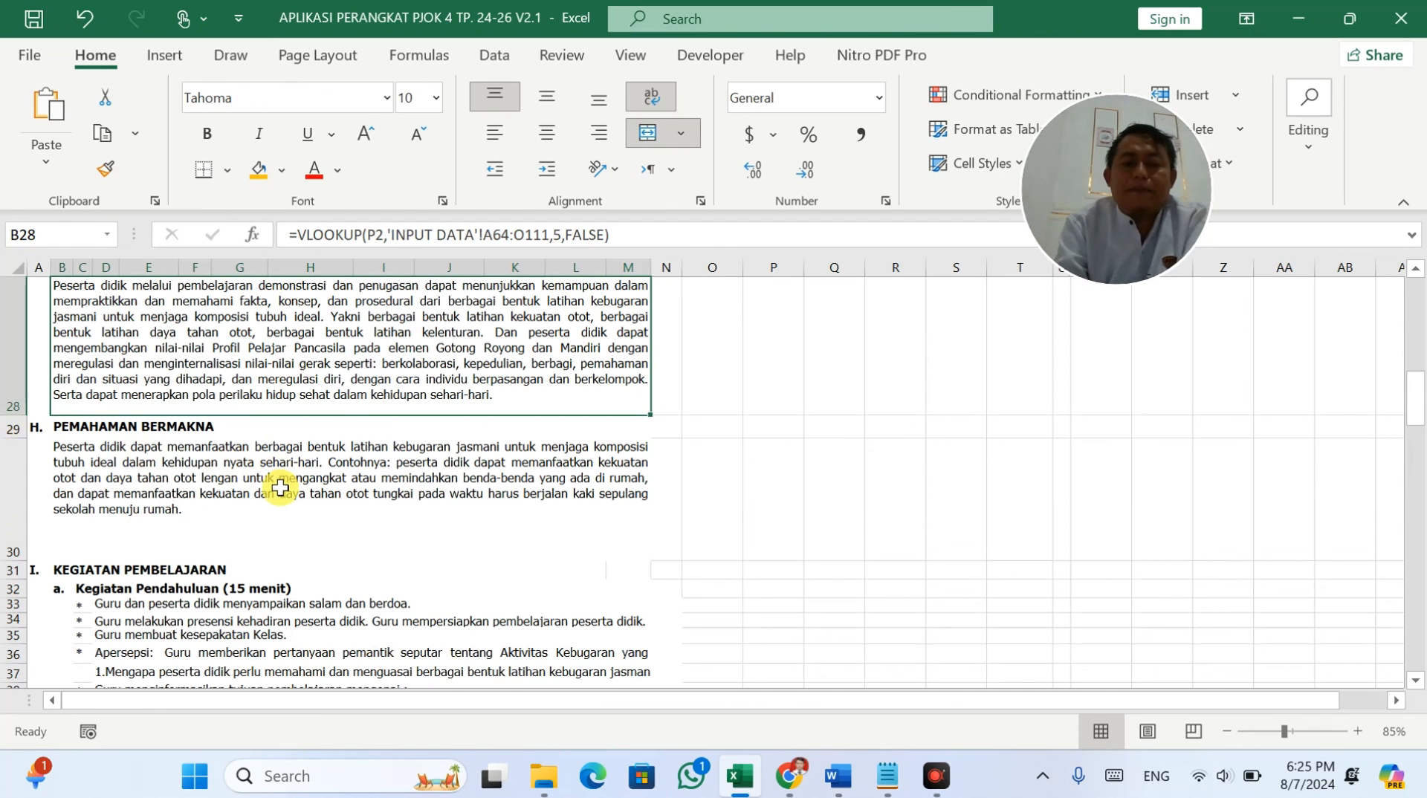
{"action": "key", "text": "ctrl+z"}
{"action": "scroll", "coordinate": [326, 442], "scroll_direction": "up", "scroll_amount": 2}
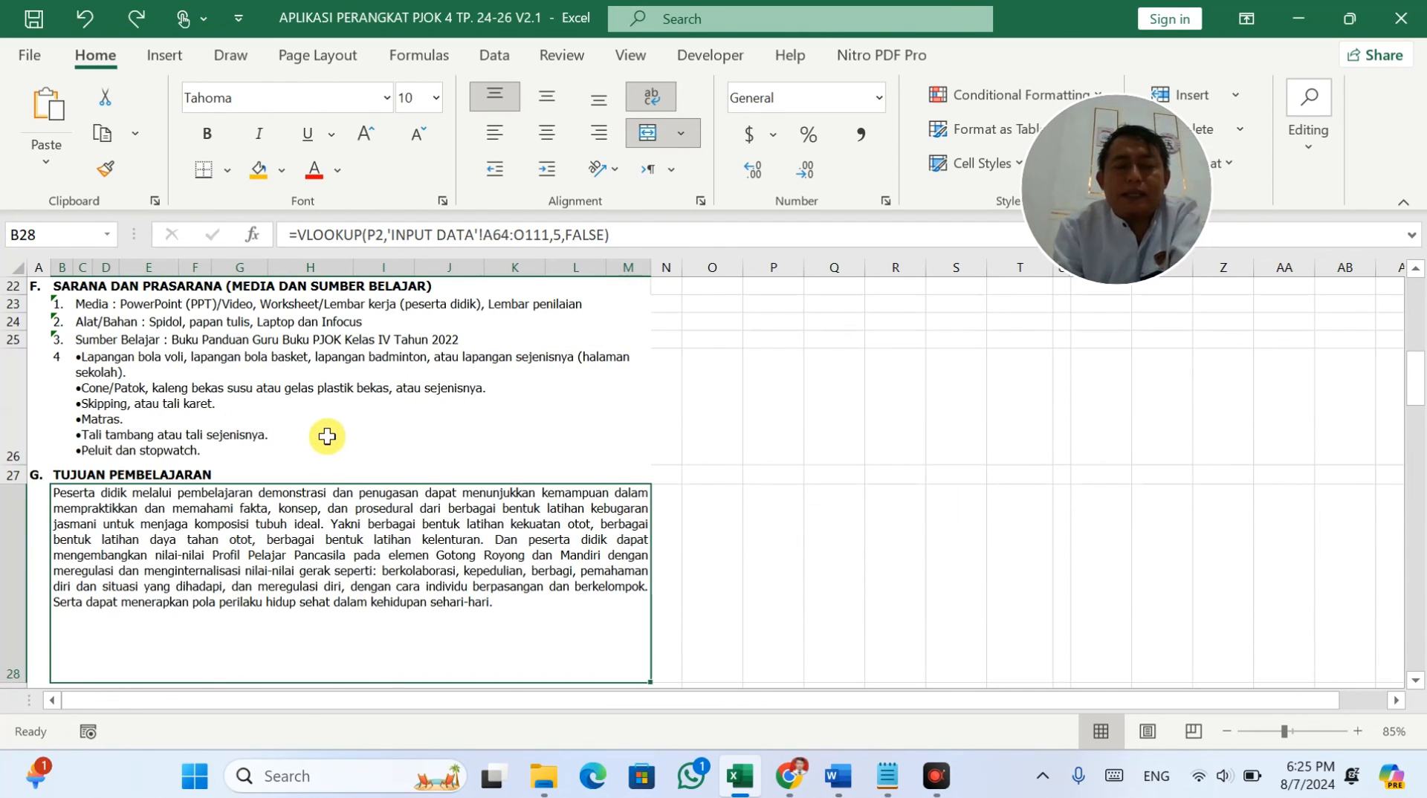
{"action": "scroll", "coordinate": [327, 436], "scroll_direction": "up", "scroll_amount": 7}
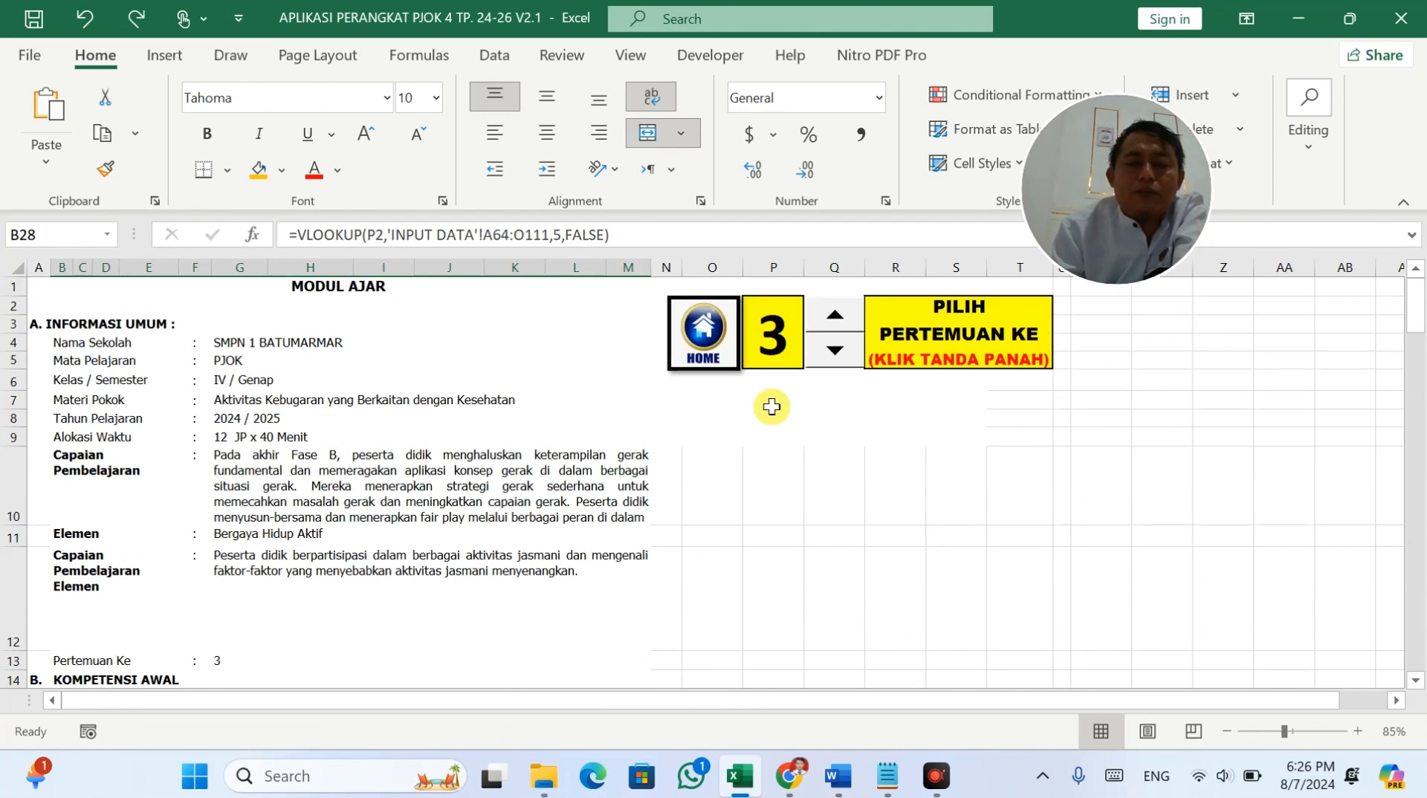
{"action": "double_click", "coordinate": [855, 355]}
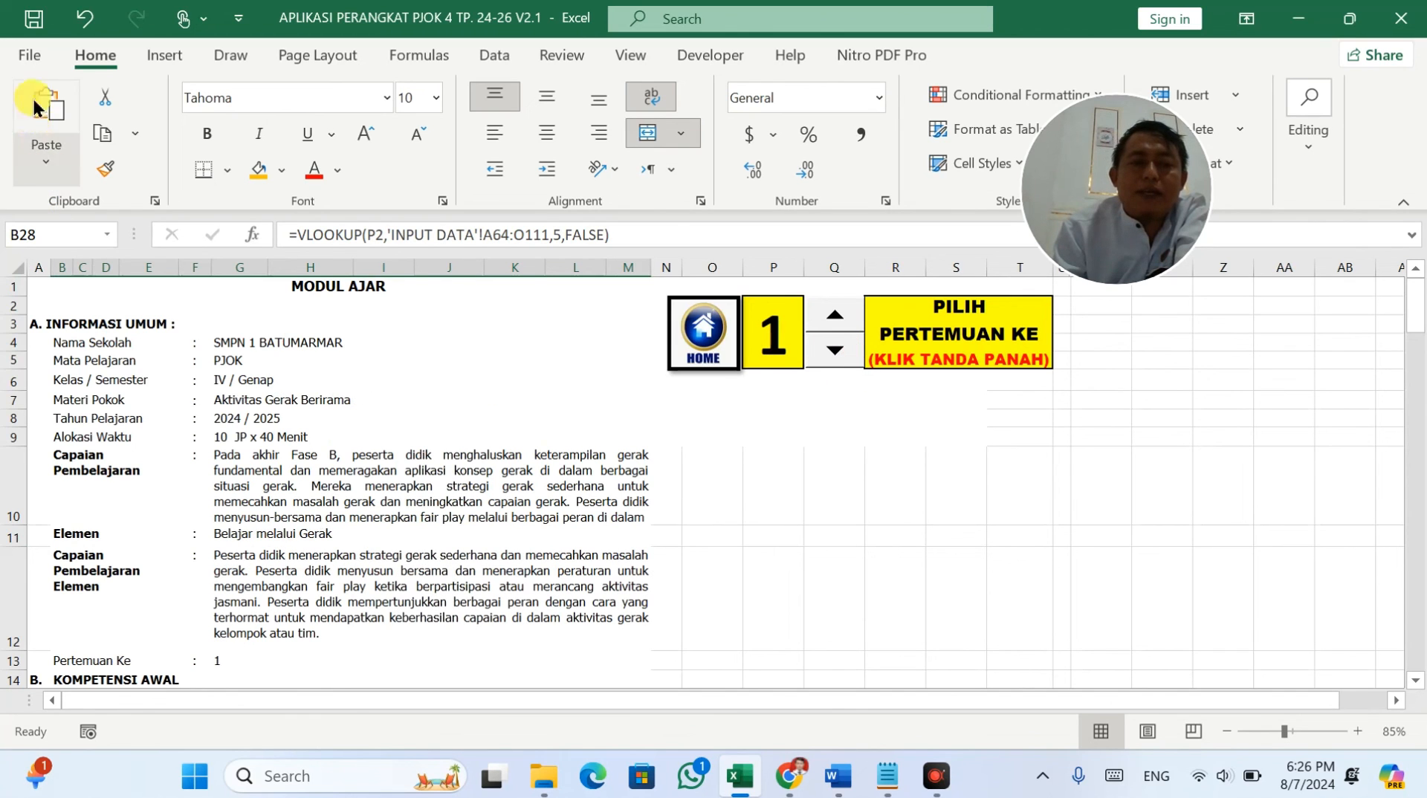
Step: Start saving a copy of the module to drive D: with PDF as the file type
{"action": "left_click", "coordinate": [35, 55]}
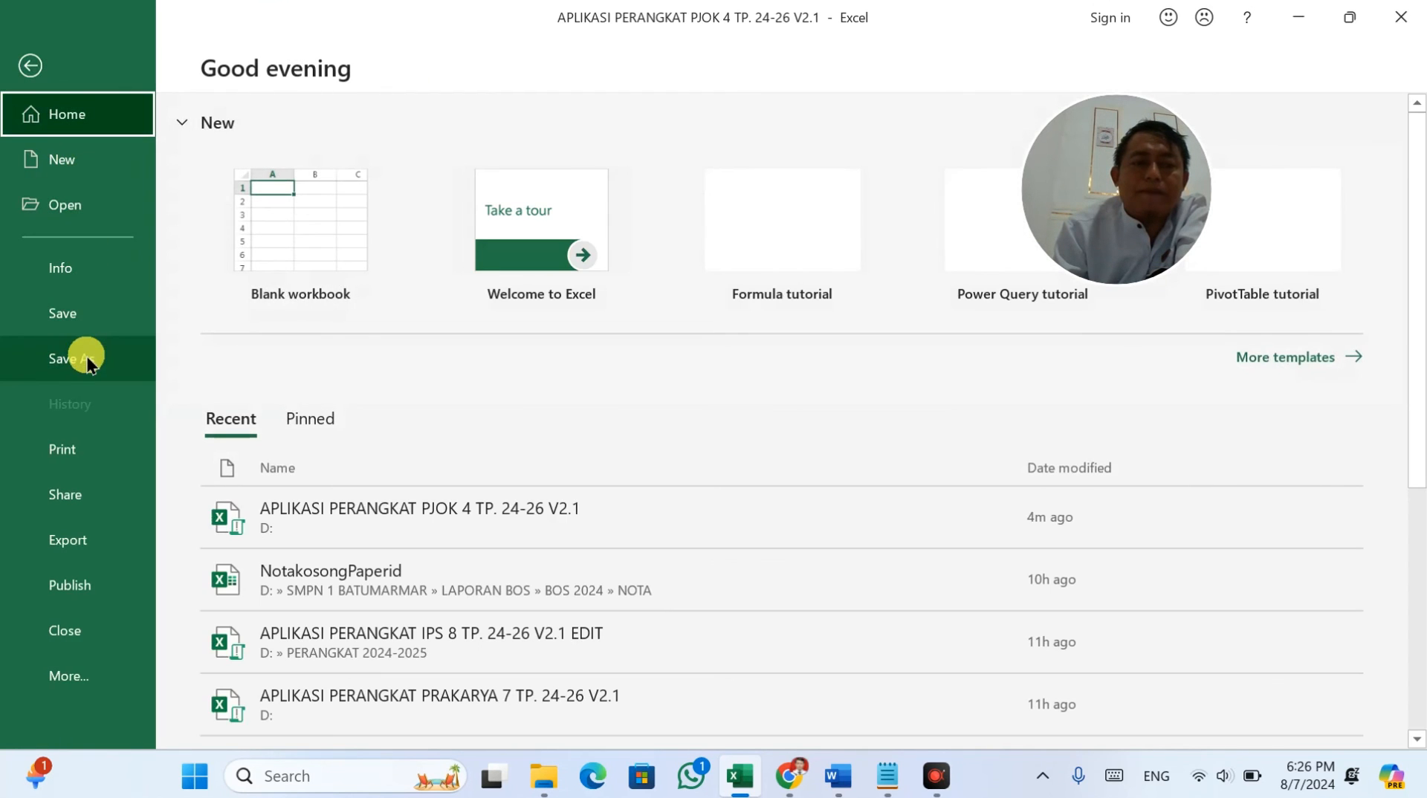
{"action": "left_click", "coordinate": [87, 357]}
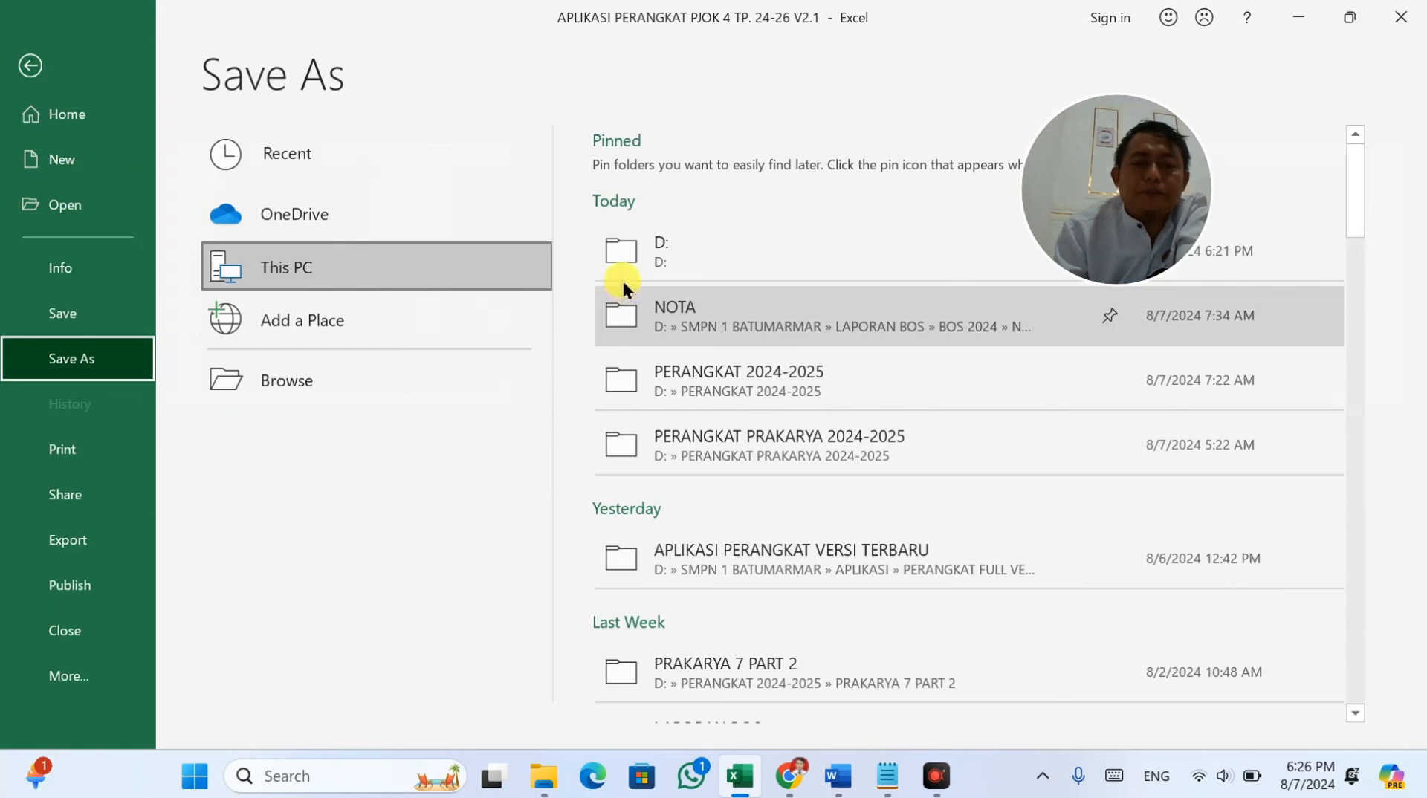
{"action": "left_click", "coordinate": [649, 256]}
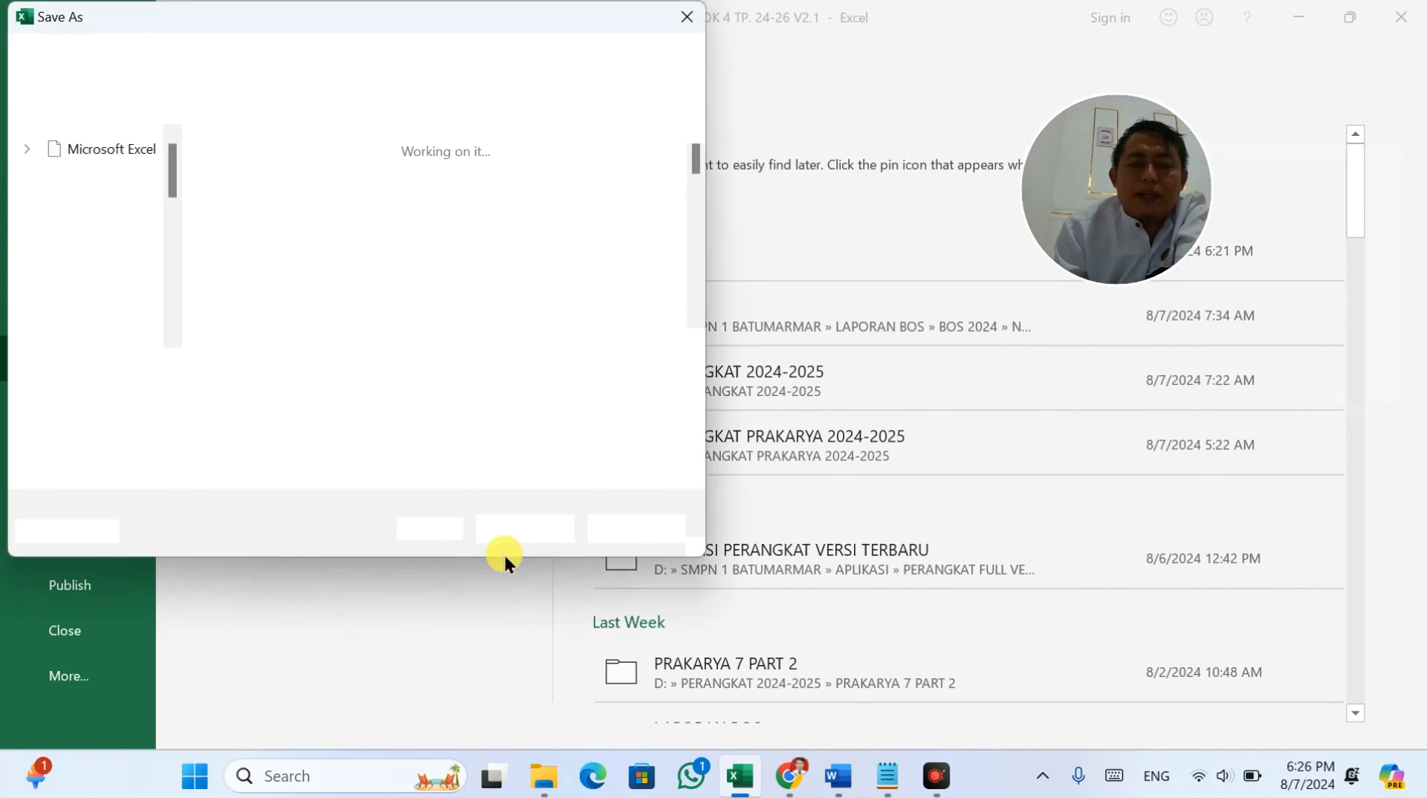
{"action": "left_click", "coordinate": [403, 406]}
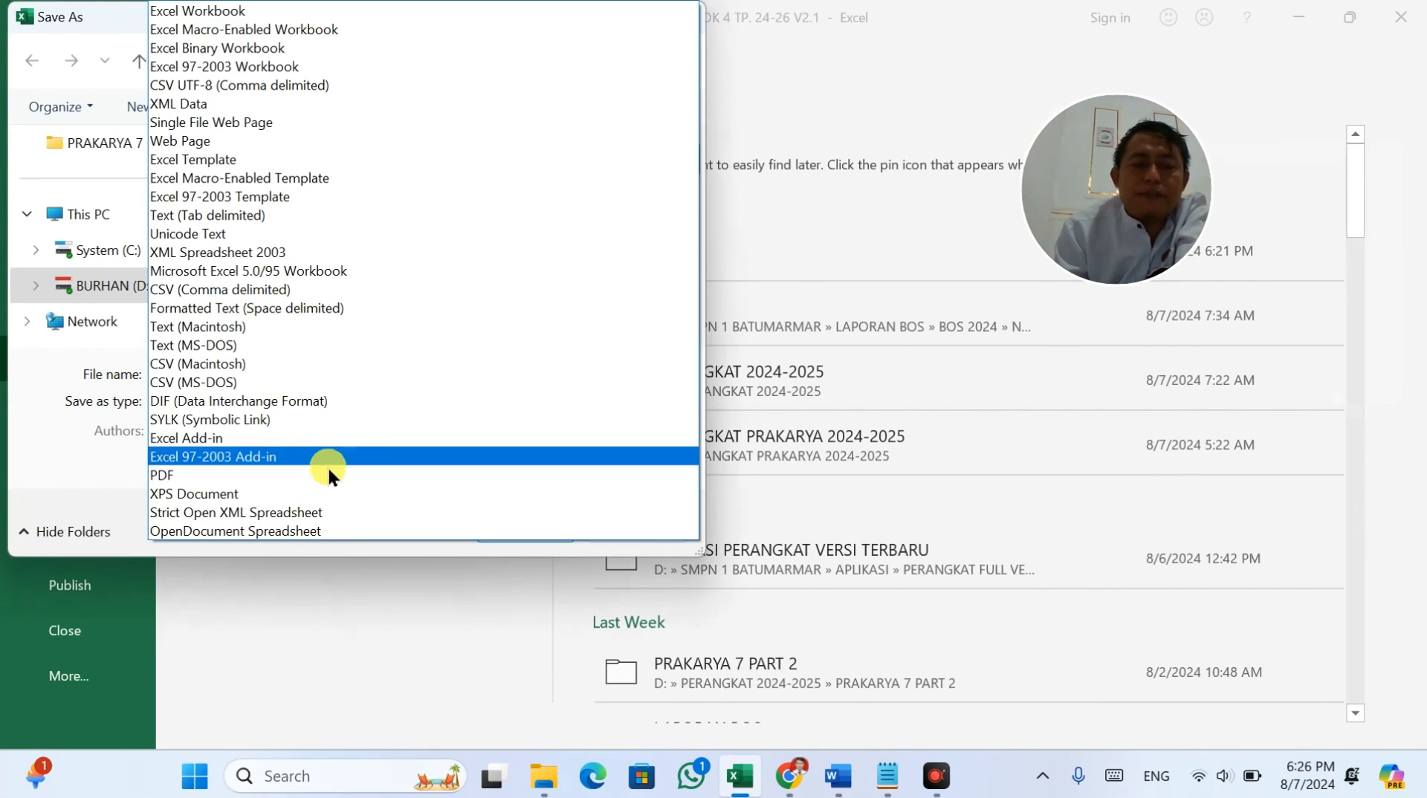
{"action": "left_click", "coordinate": [296, 478]}
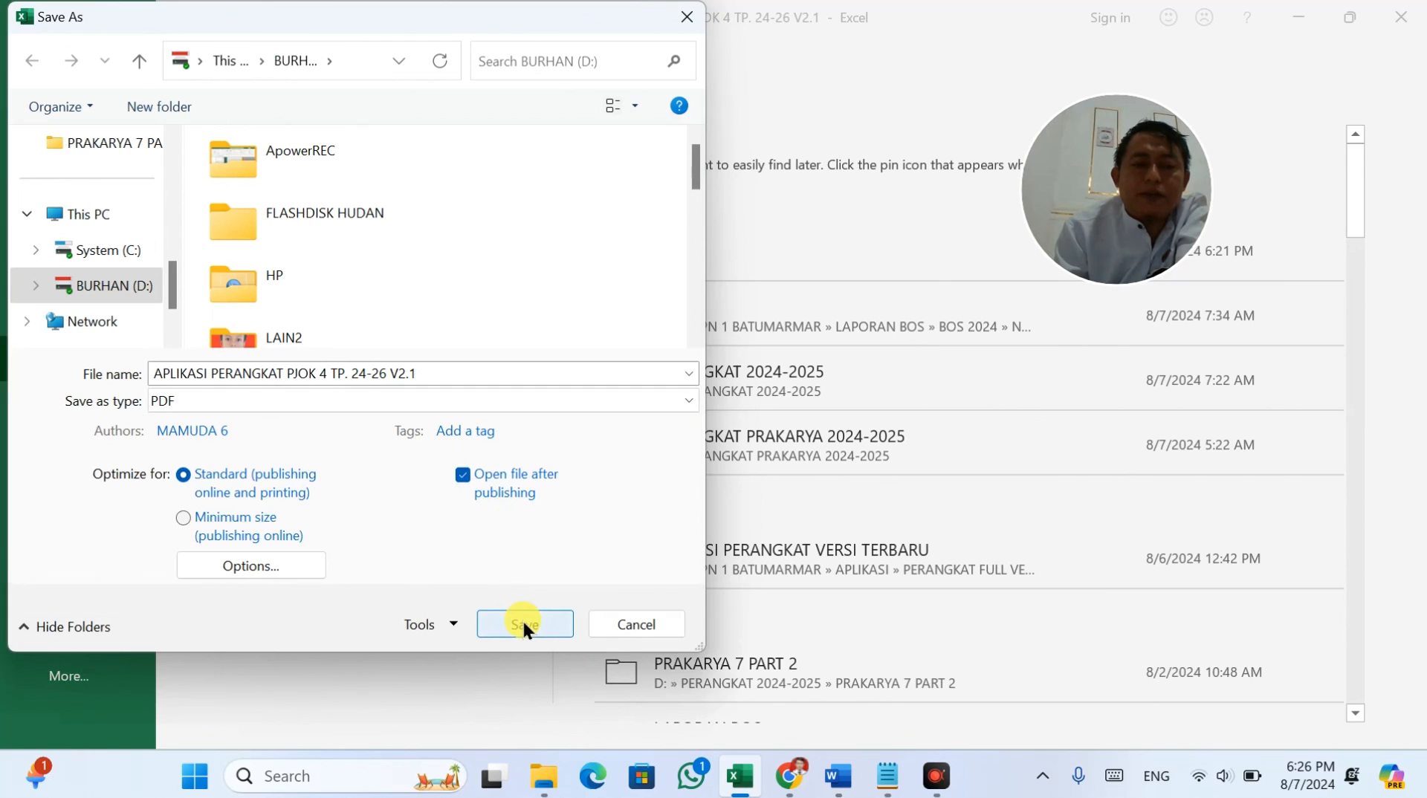
Step: Prefix the PDF file name with "1", making it "1 APLIKASI PERANGKAT PJOK 4 TP. 24-26 V2.1", and cancel the save
{"action": "left_click", "coordinate": [160, 367]}
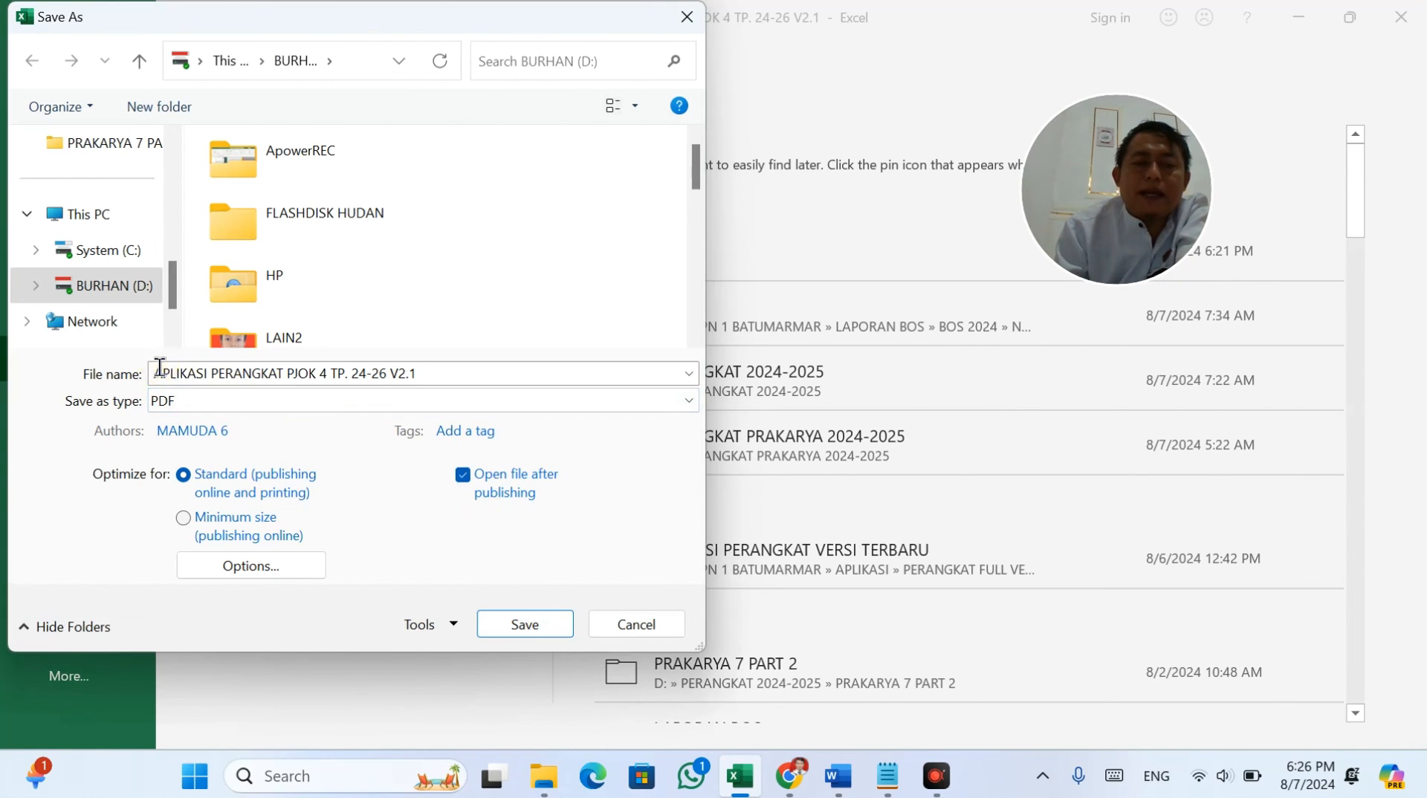
{"action": "left_click", "coordinate": [159, 367]}
{"action": "left_click", "coordinate": [191, 377]}
{"action": "key", "text": "Home"}
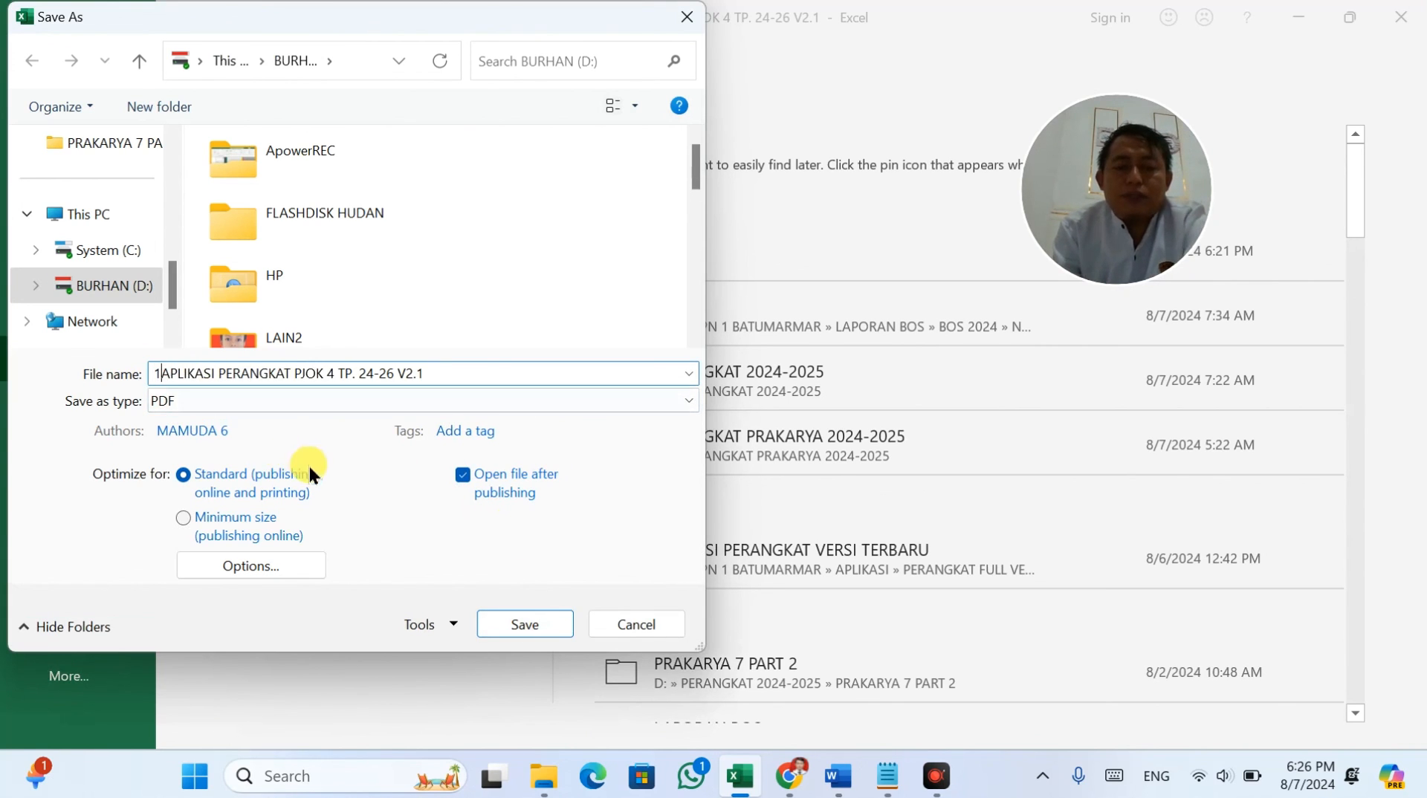
{"action": "type", "text": "1"}
{"action": "left_click", "coordinate": [650, 623]}
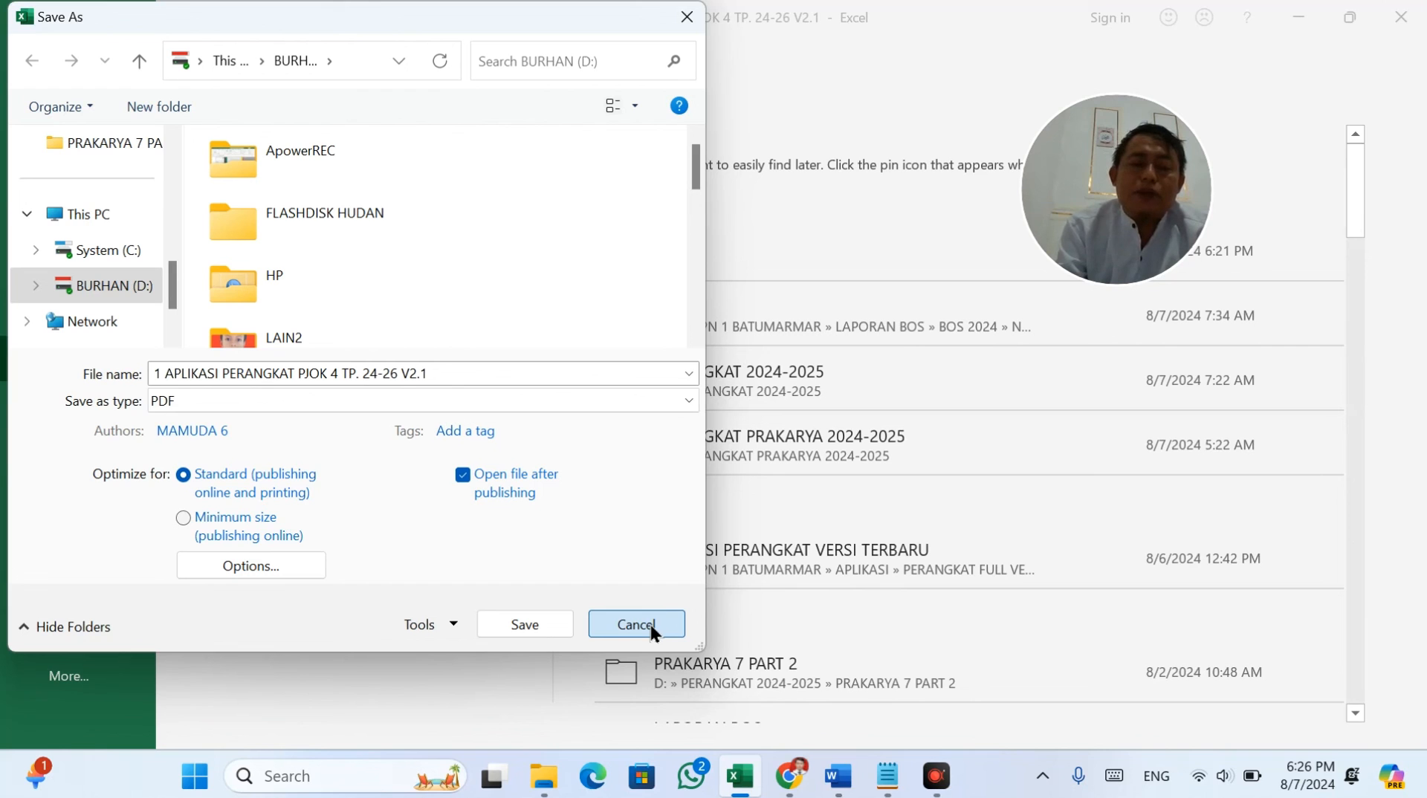
{"action": "left_click", "coordinate": [650, 625]}
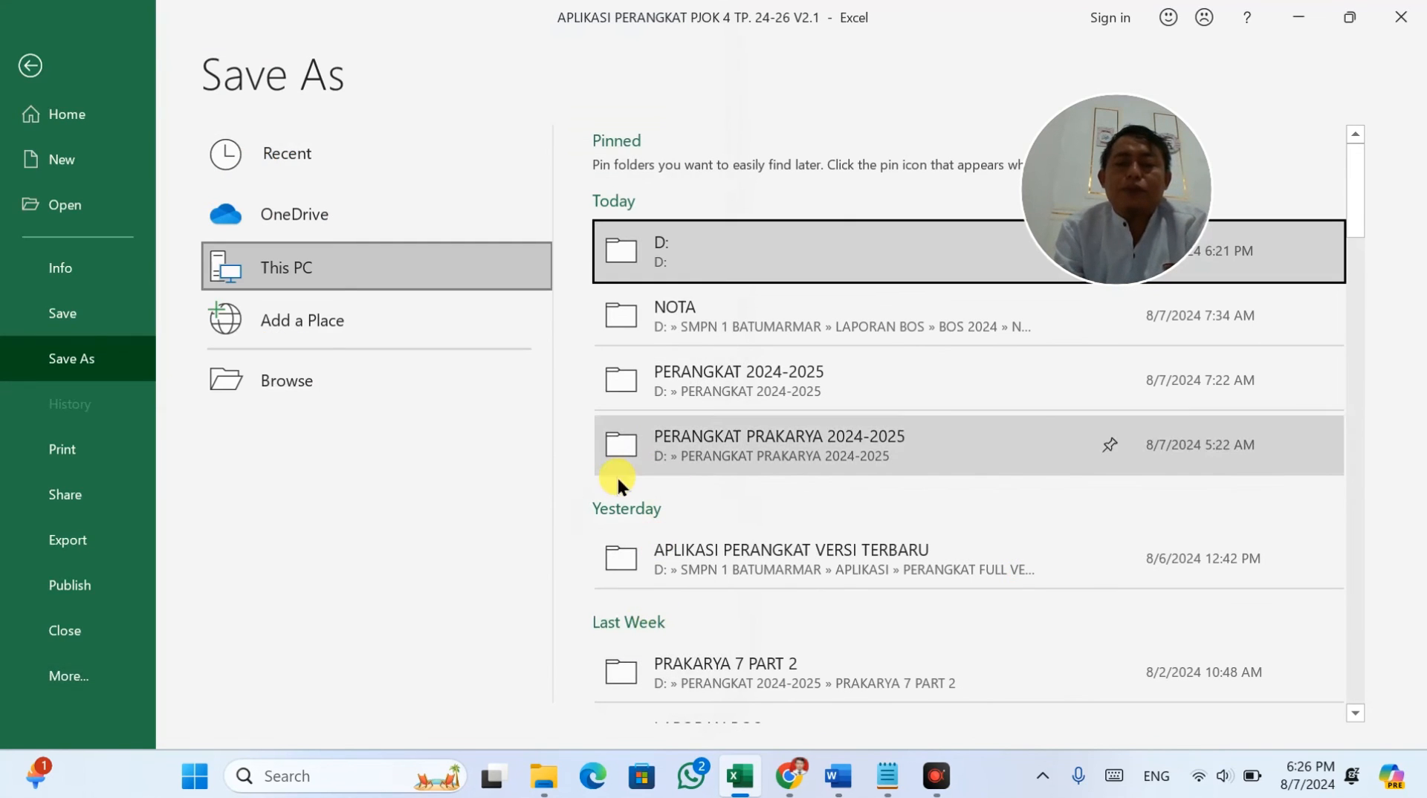
{"action": "key", "text": "Escape"}
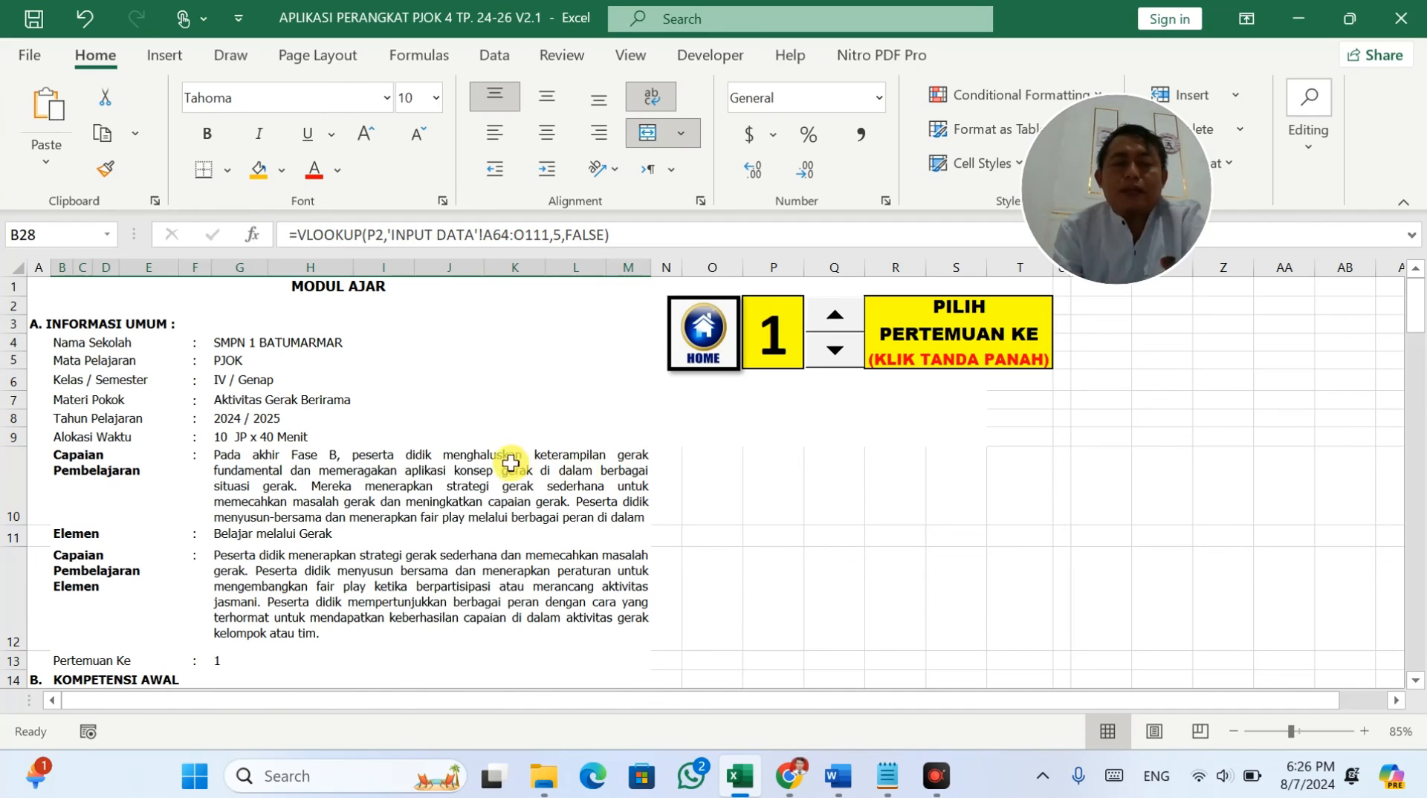
Step: Return to HOME, open the CONVERT PDF tutorial video in the browser, and close its tab
{"action": "left_click", "coordinate": [703, 329]}
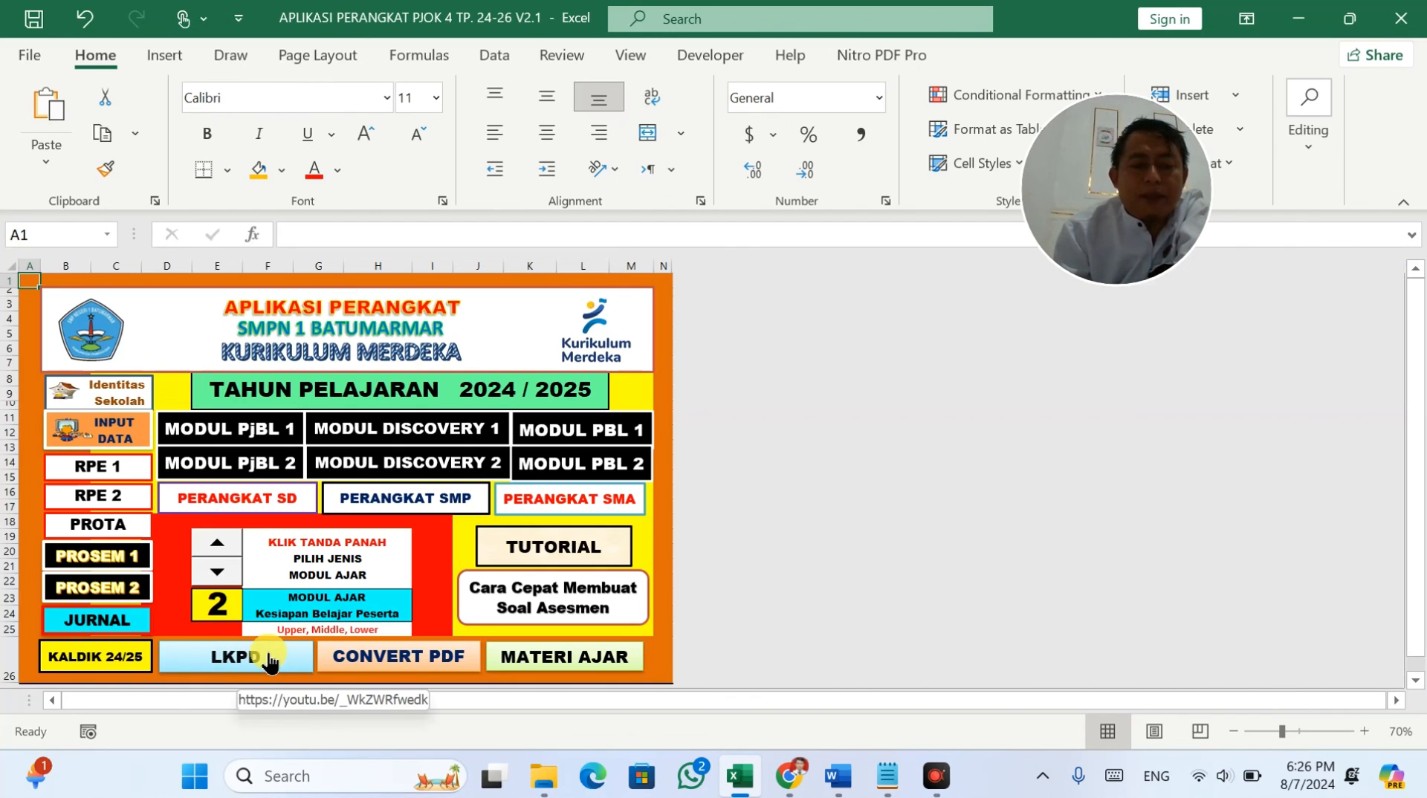
{"action": "left_click", "coordinate": [405, 653]}
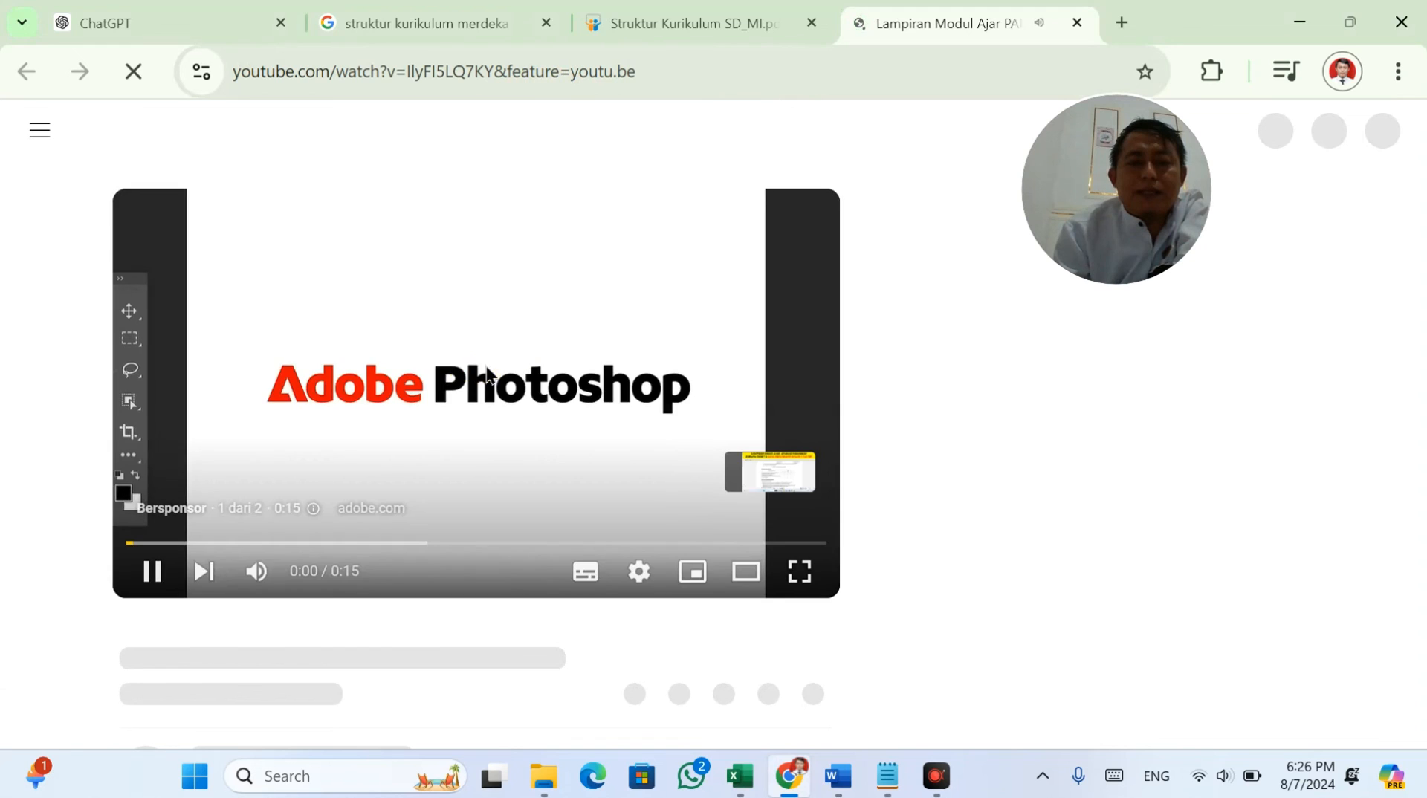
{"action": "left_click", "coordinate": [487, 369]}
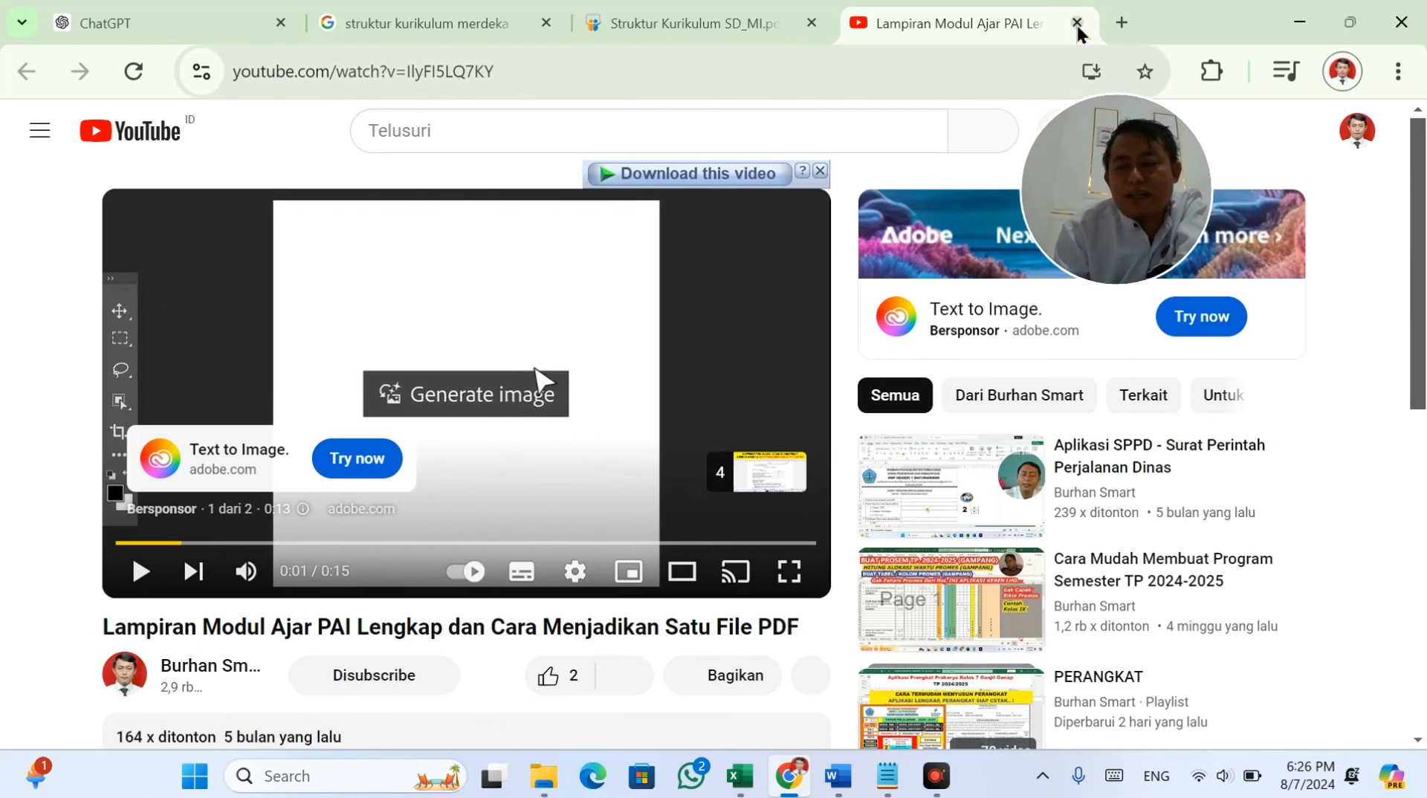
{"action": "left_click", "coordinate": [1077, 24]}
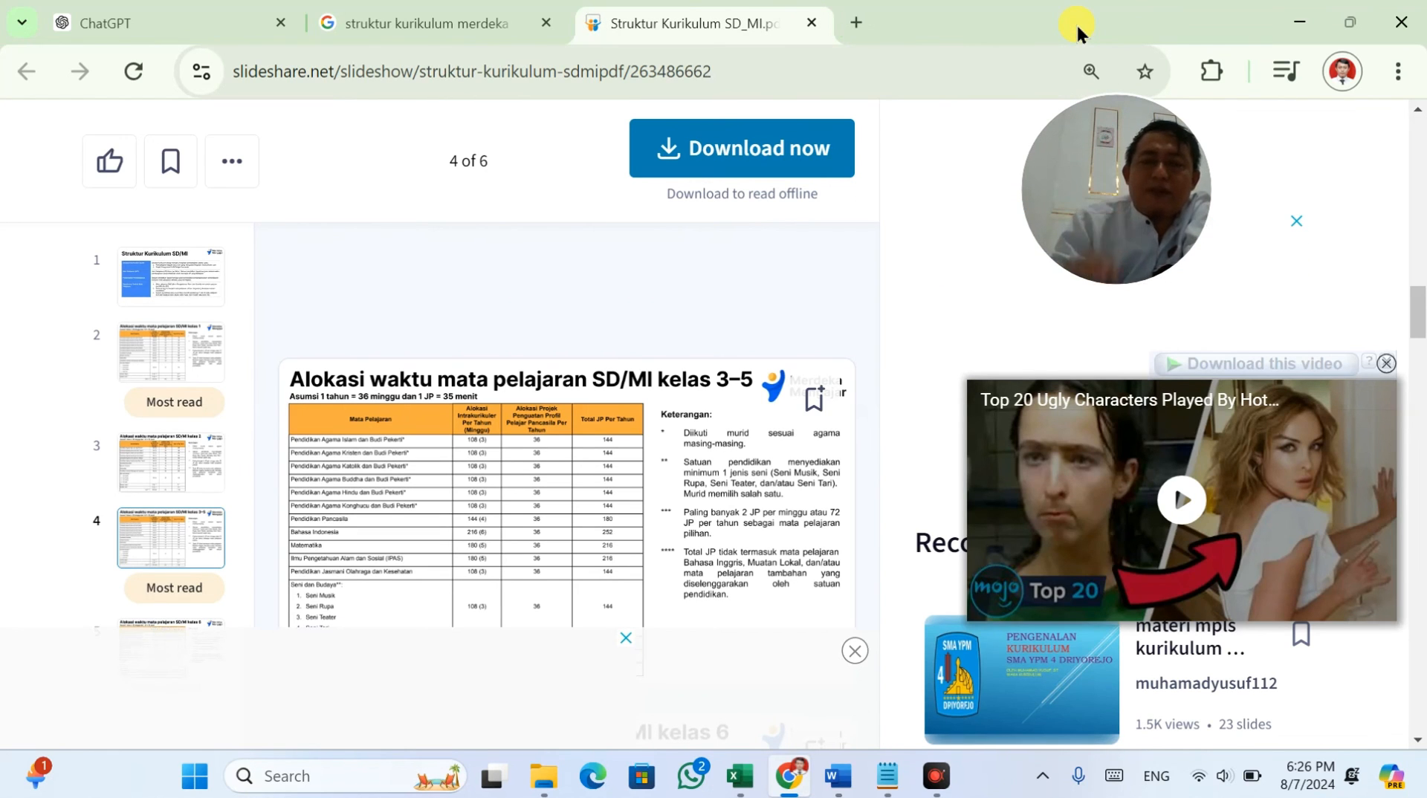